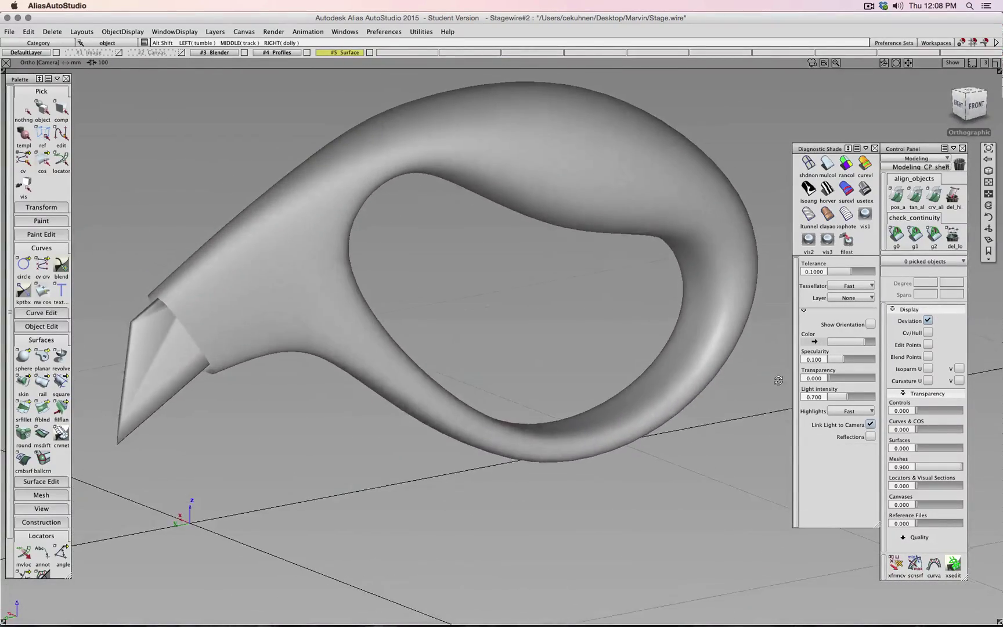
Step: Make the Profiles layer the active layer, with the knife model seen from the front
click(978, 108)
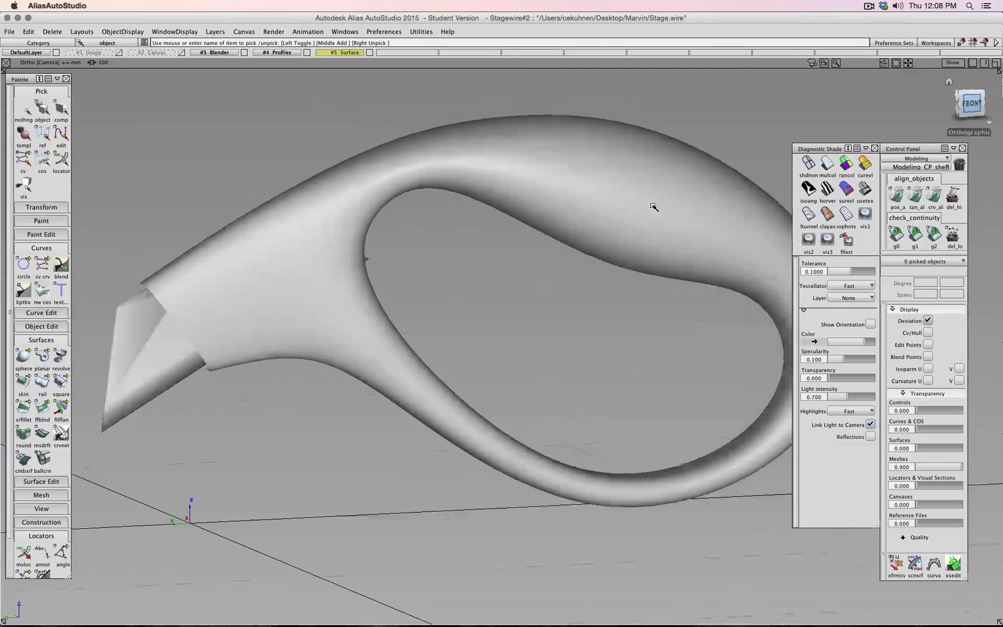
drag(560, 272, 518, 287)
alt+shift+middle_drag(519, 286, 374, 324)
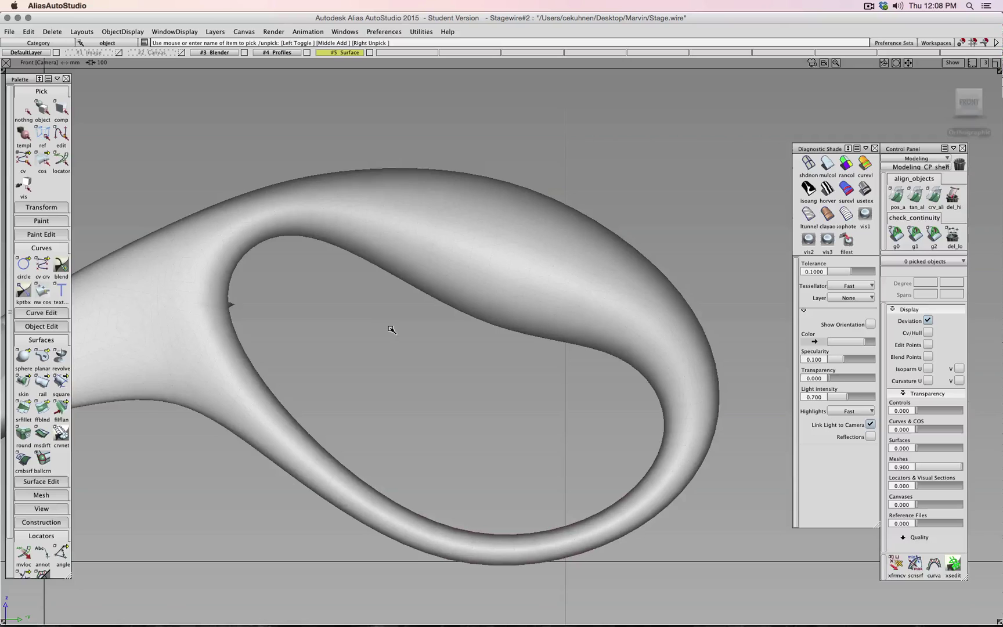
scroll(390, 326, down, 3)
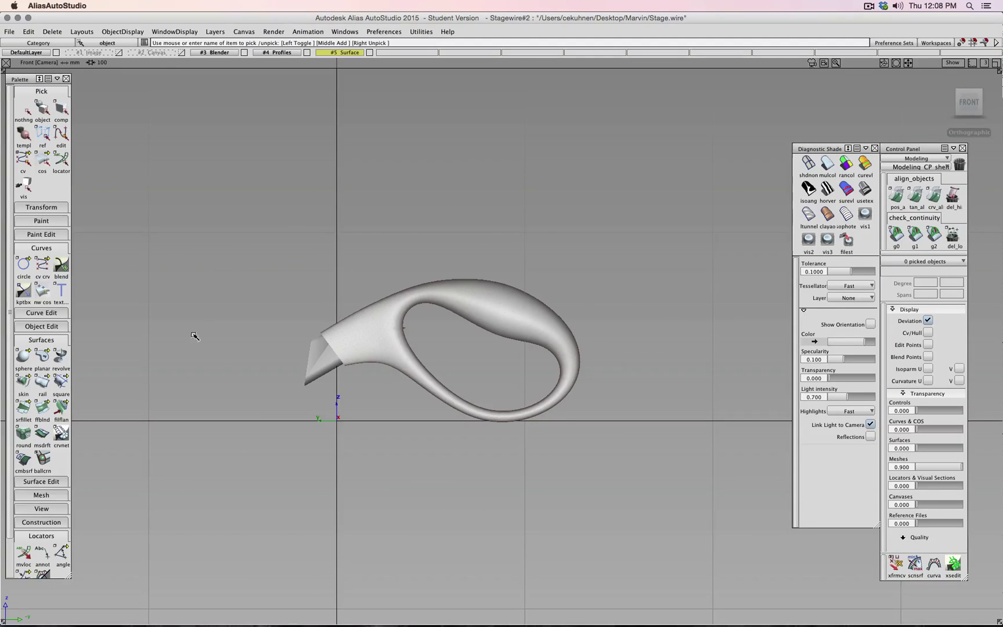
click(288, 53)
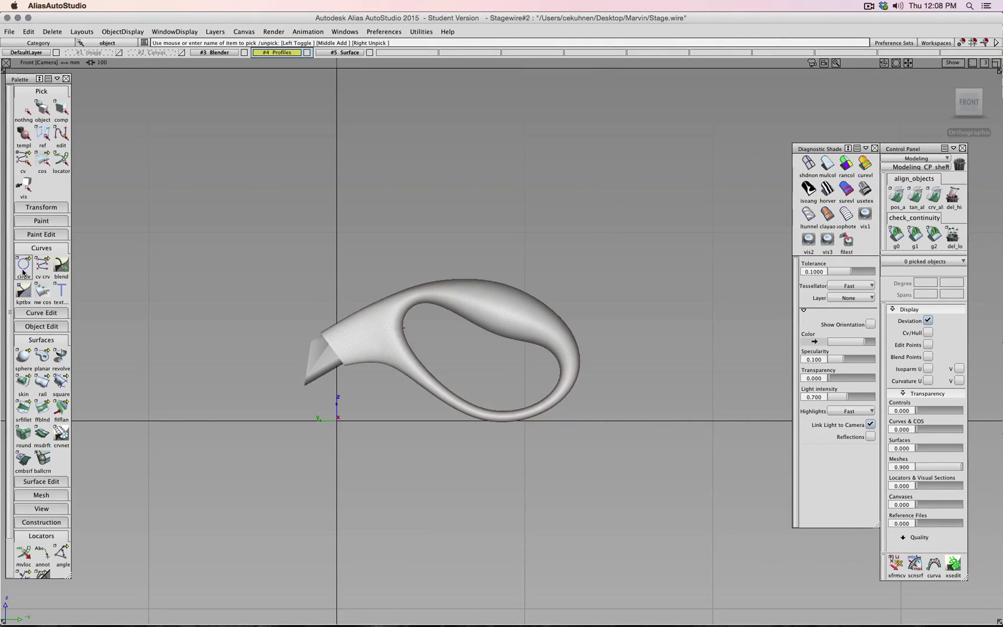
Step: Turn off Periodic Circle, set the circle's segments to 2 and start the Circle tool
mouse_move(24, 272)
mouse_down()
mouse_move(46, 270)
mouse_move(18, 258)
mouse_up()
click(254, 306)
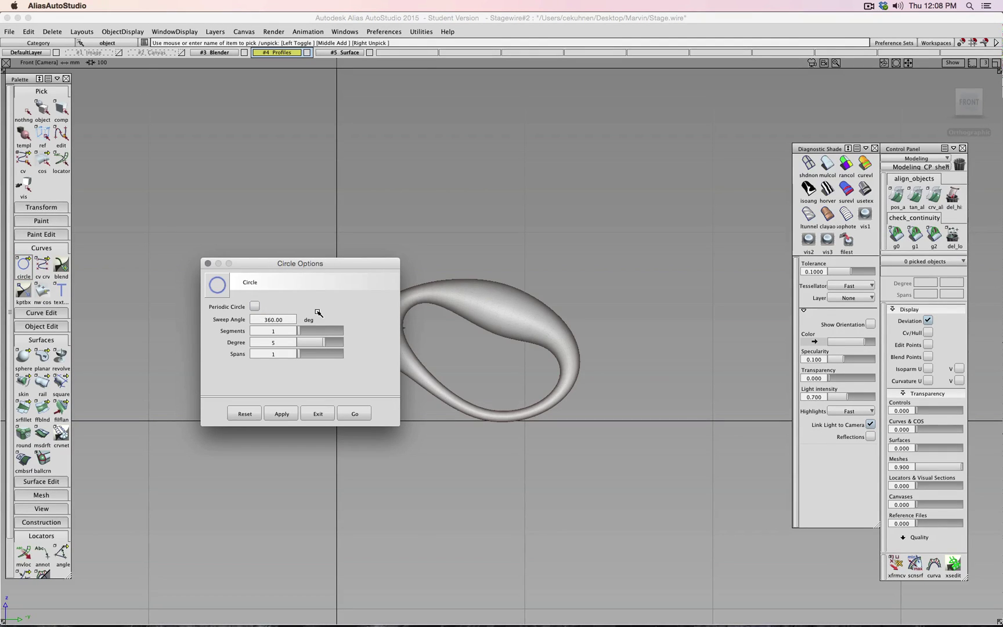
click(280, 330)
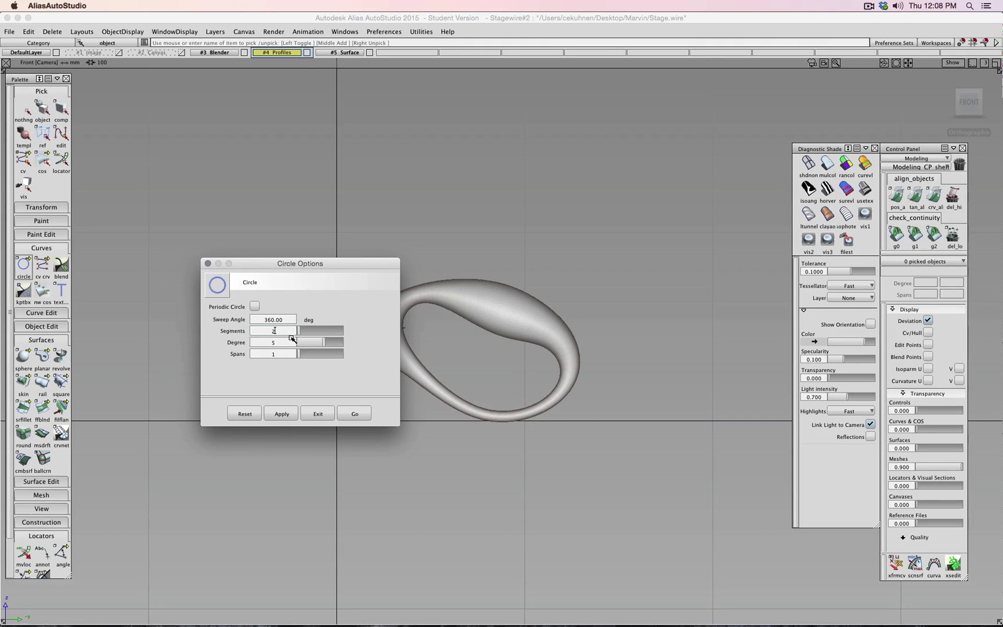
click(354, 414)
Step: Switch to Blender to examine the edit cage of Plane.001, and return to Alias AutoStudio
key(super+Tab)
key(super+Tab)
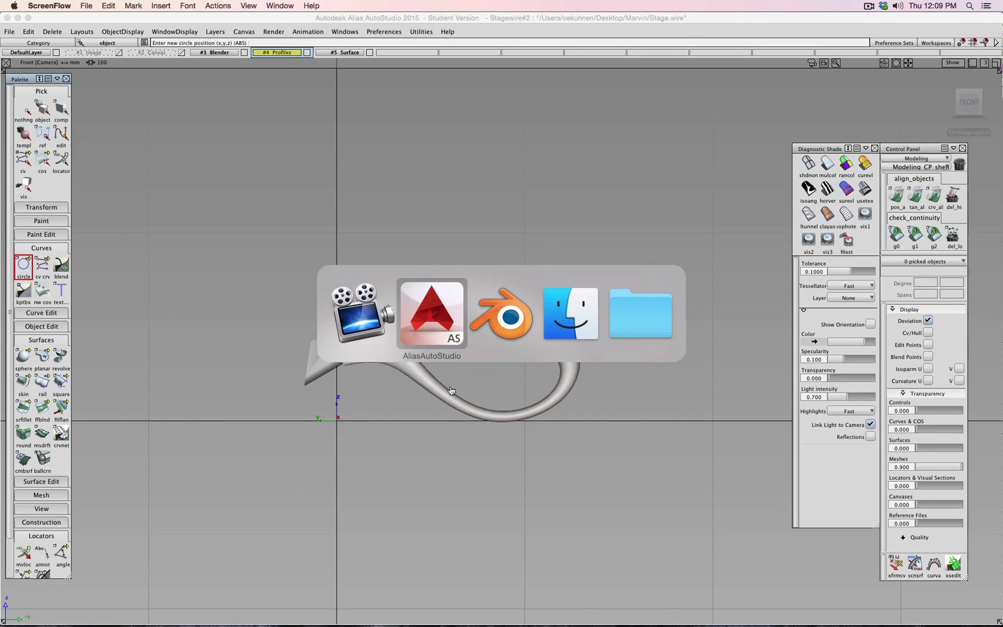
key(Tab)
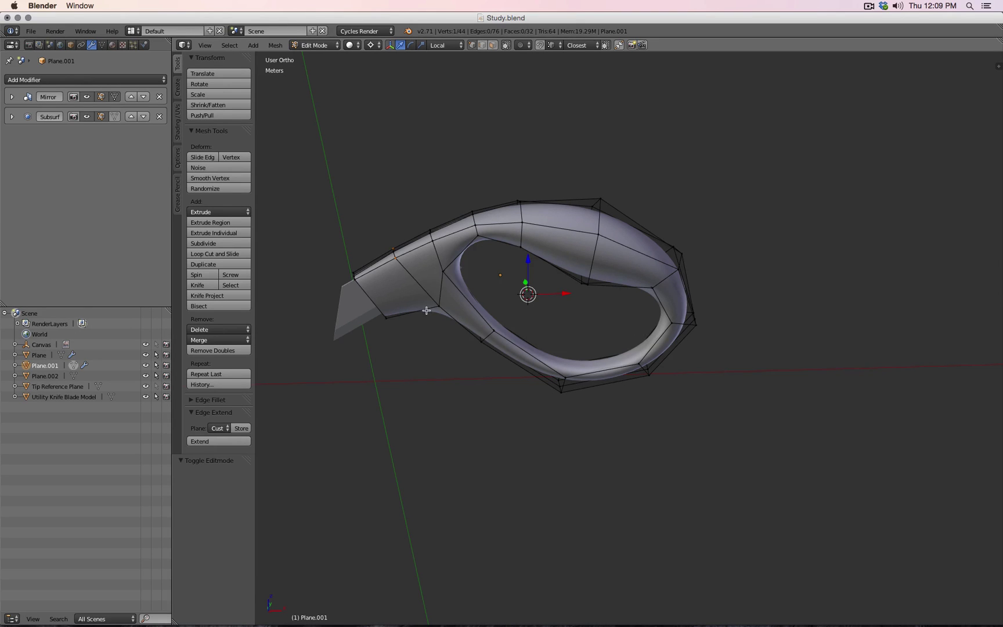
key(super+Tab)
key(super+Tab)
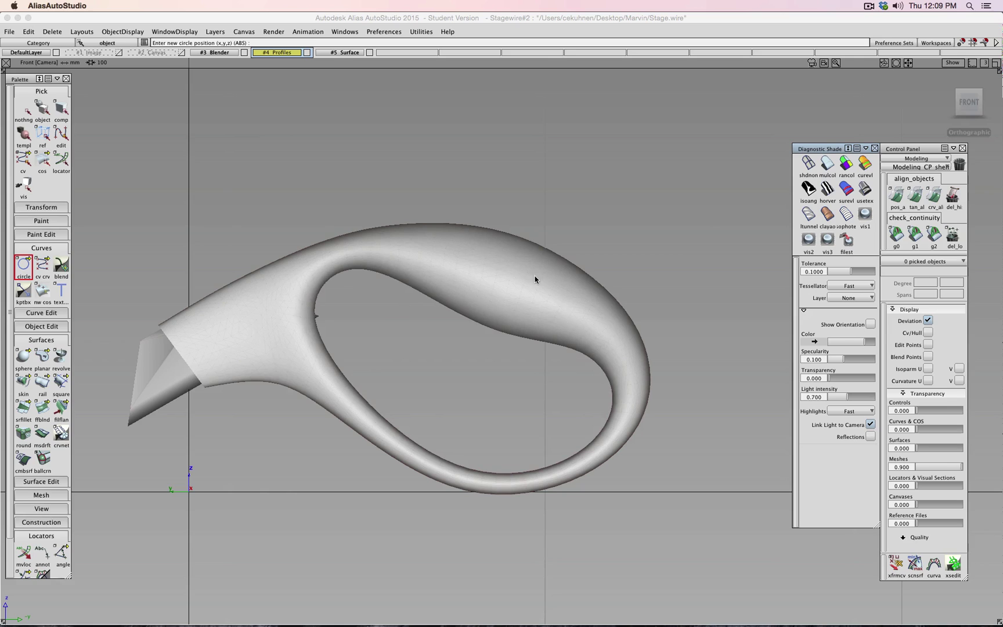
Step: In the right view, place a circle at the origin, raise it to the handle's upper part and scale it uniformly to about 14.7
click(951, 103)
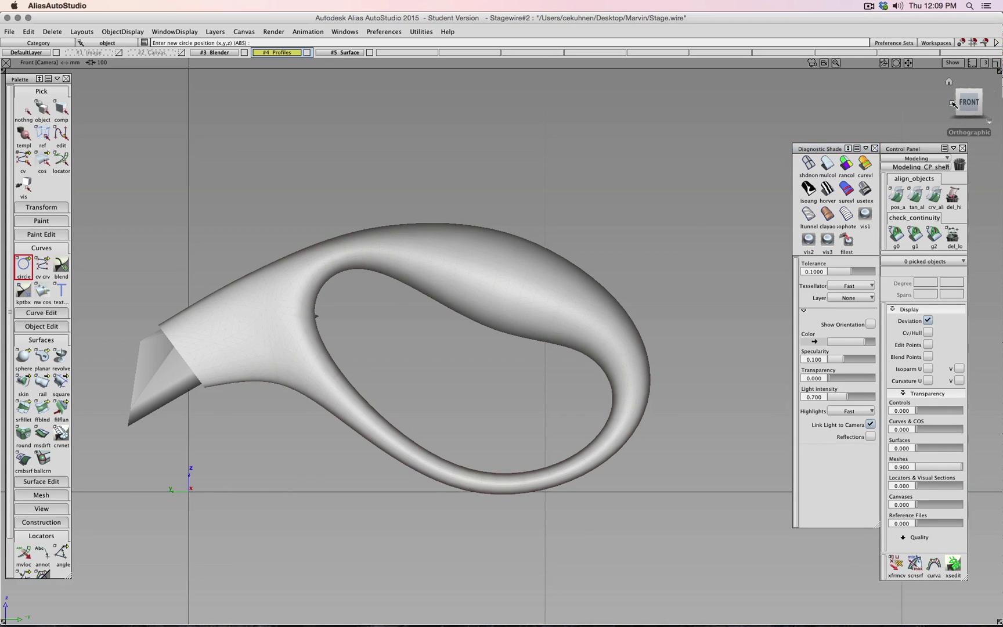
alt+shift+middle_drag(336, 223, 391, 220)
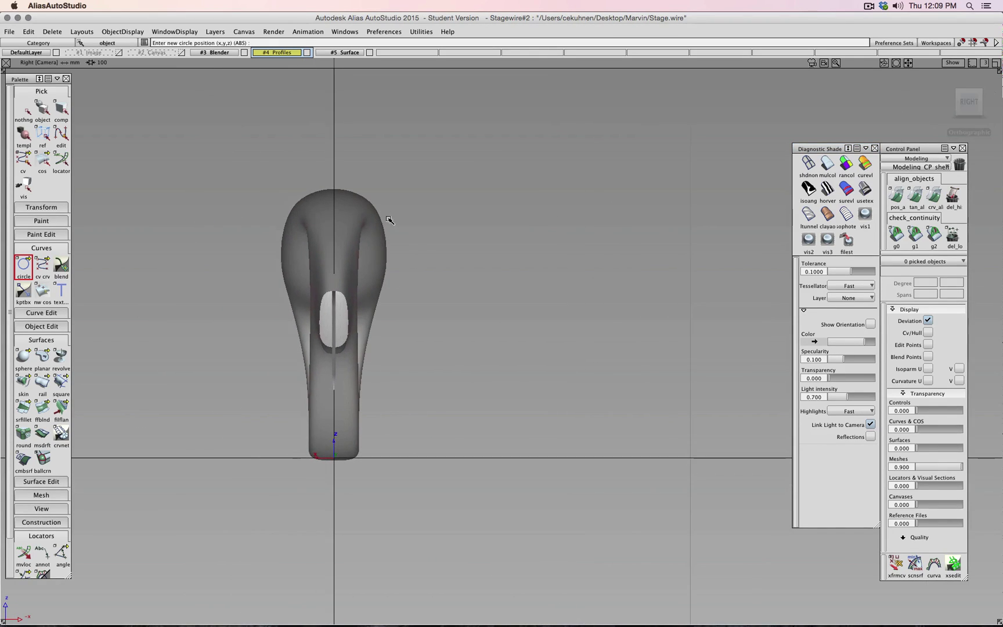
alt+drag(685, 402, 325, 449)
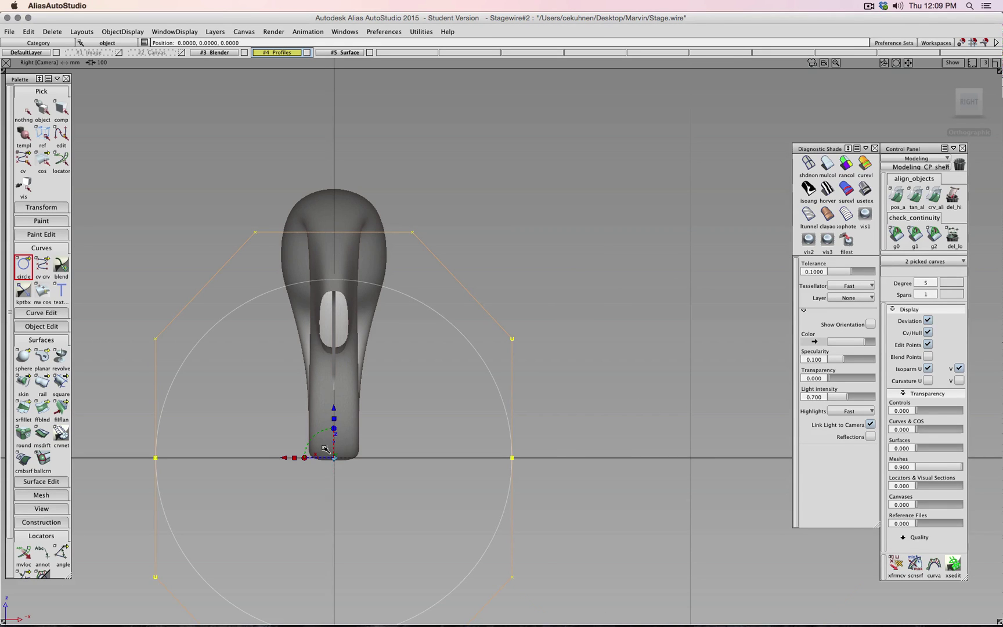
drag(336, 408, 337, 210)
click(336, 210)
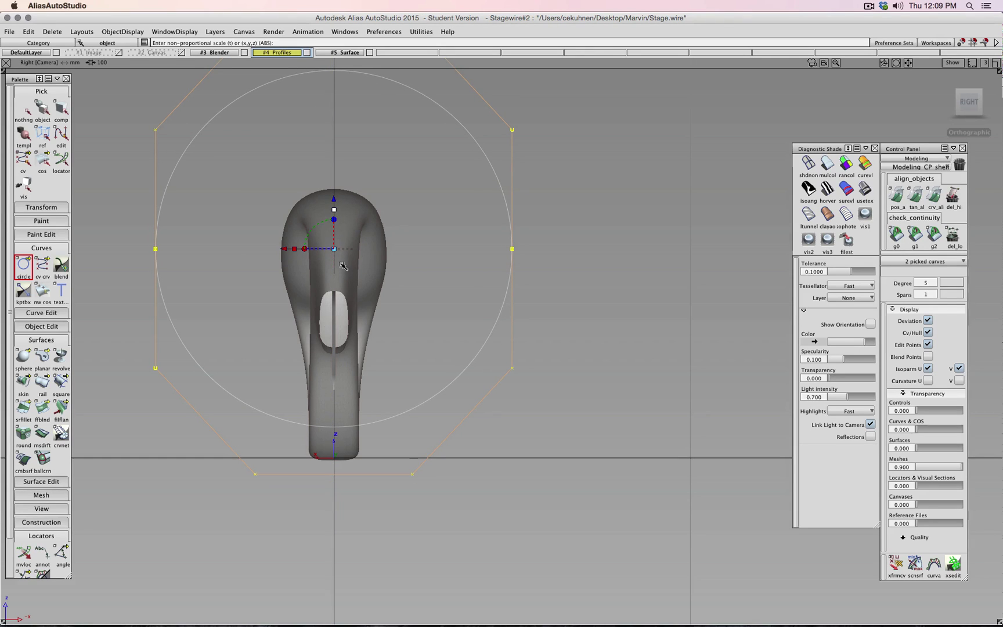
drag(334, 249, 233, 246)
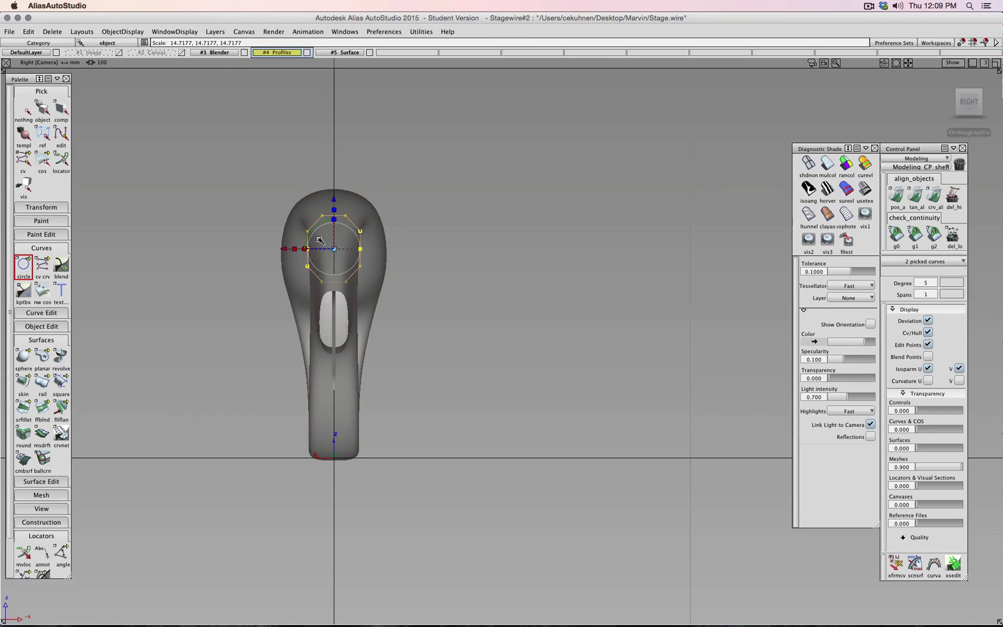
scroll(283, 215, up, 3)
drag(277, 193, 373, 191)
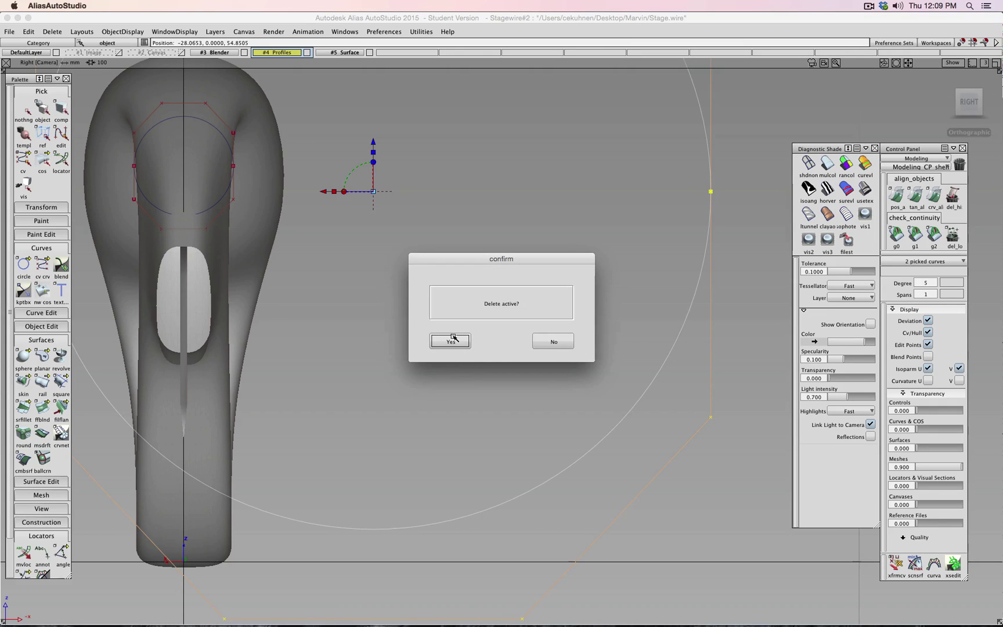
click(454, 337)
Step: Pick the circle on the handle and rotate it by 0, -90
alt+shift+middle_drag(363, 322, 522, 477)
ctrl+shift+click(503, 346)
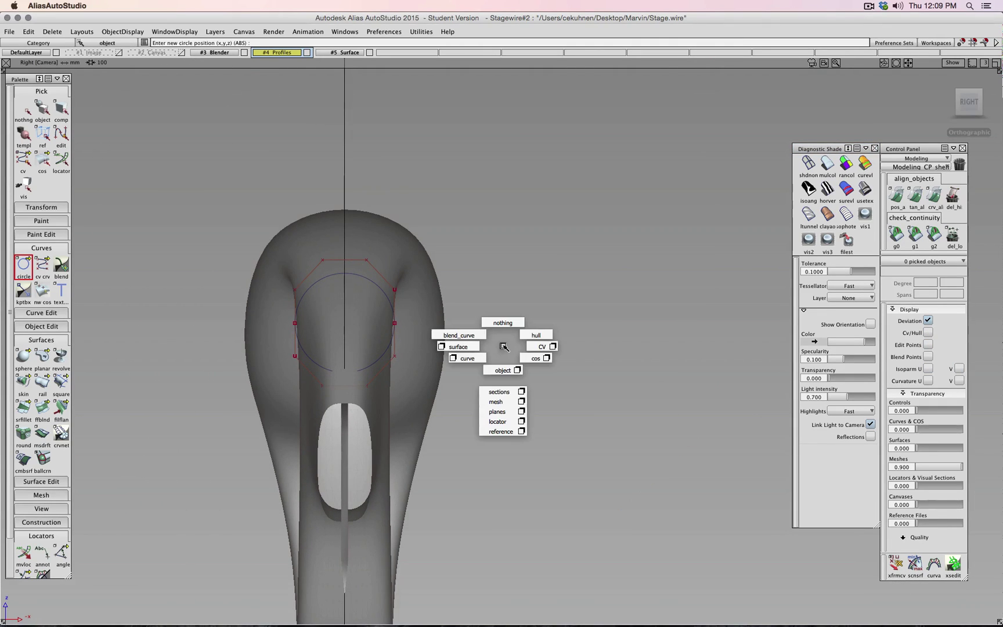
ctrl+shift+middle_drag(497, 348, 500, 366)
click(378, 289)
click(378, 289)
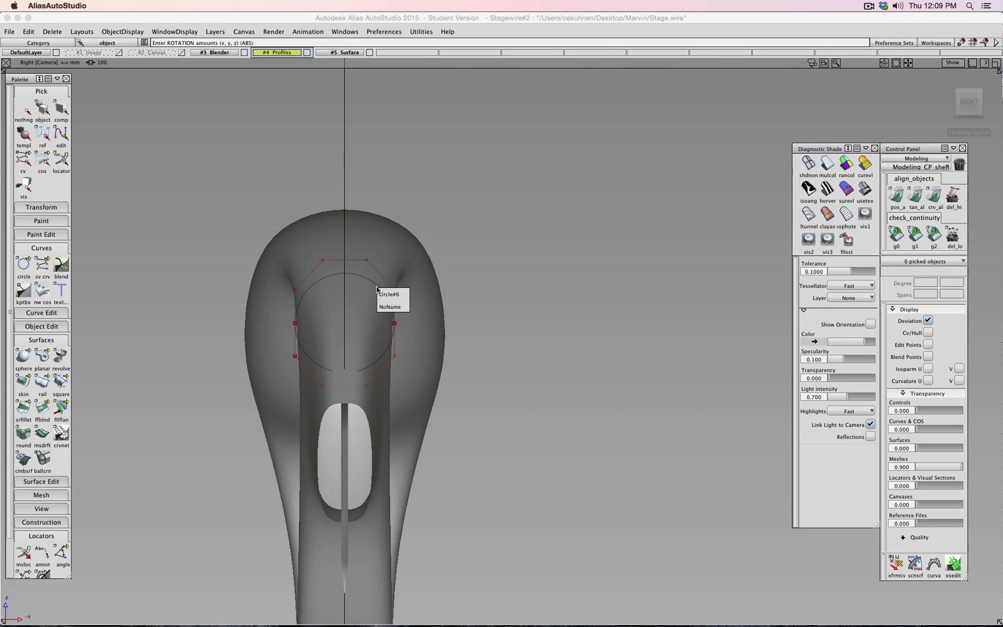
click(381, 293)
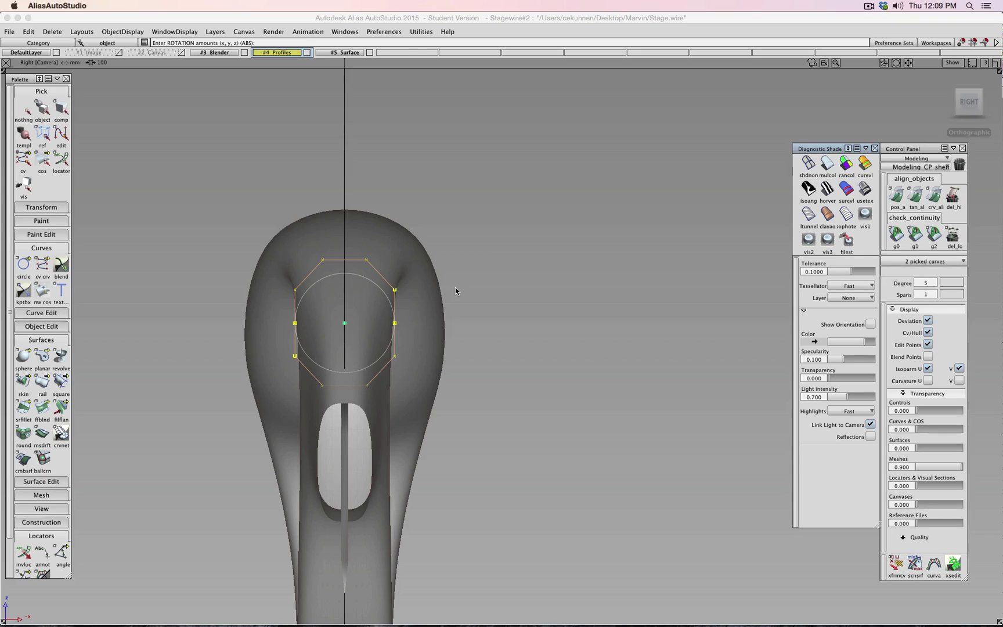
text(0 -90)
key(Return)
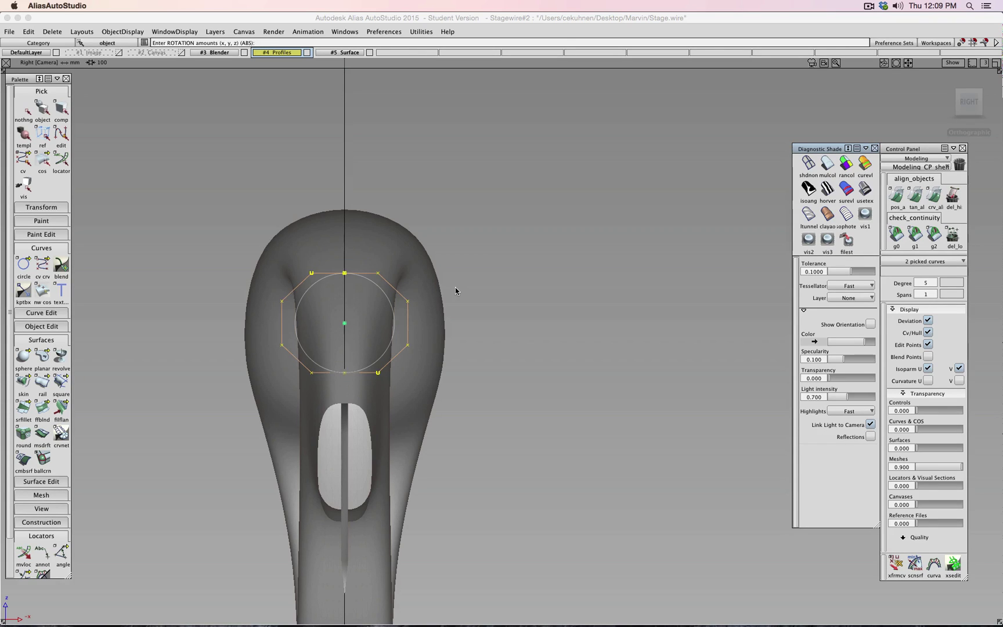
Step: Fit the circle's scale to the handle's width and move it in the front view to the neck above the grip opening's front end
shift+super+right_drag(282, 321, 290, 326)
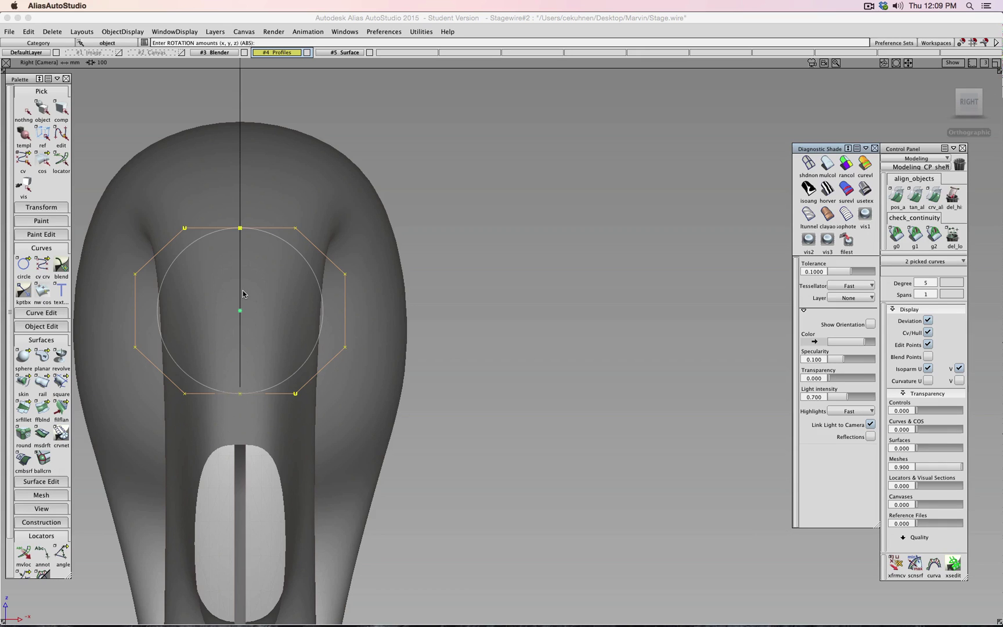
shift+super+middle_drag(242, 293, 396, 313)
shift+super+right_drag(397, 314, 643, 288)
drag(640, 276, 639, 279)
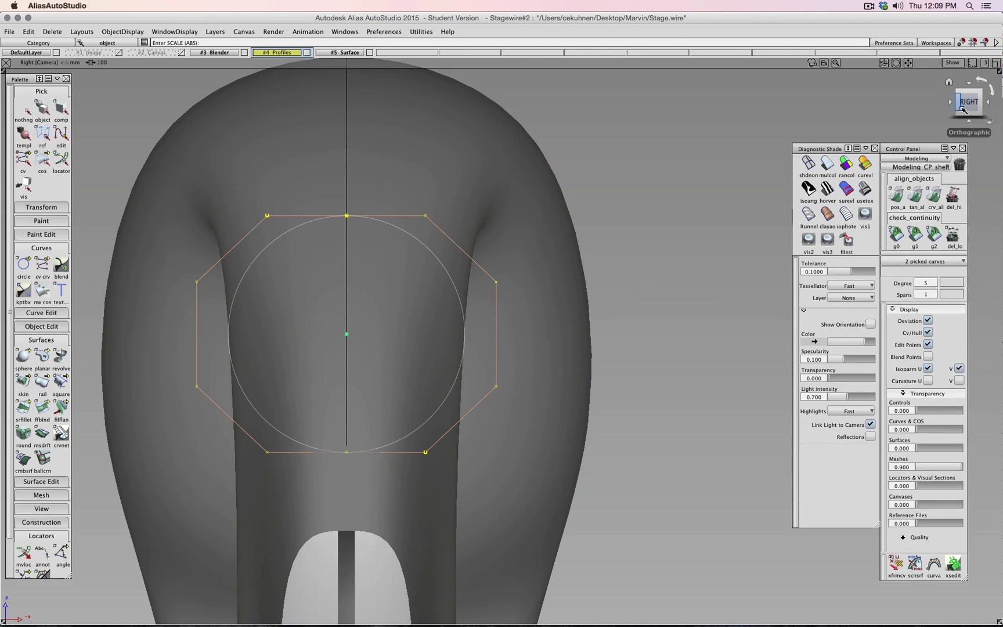
click(989, 106)
alt+shift+right_drag(568, 240, 531, 280)
alt+shift+middle_drag(531, 279, 286, 305)
ctrl+shift+drag(281, 317, 549, 260)
Step: Try rotating the circle with the current rotation type, undoing each attempt
ctrl+shift+drag(452, 233, 476, 220)
key(super+z)
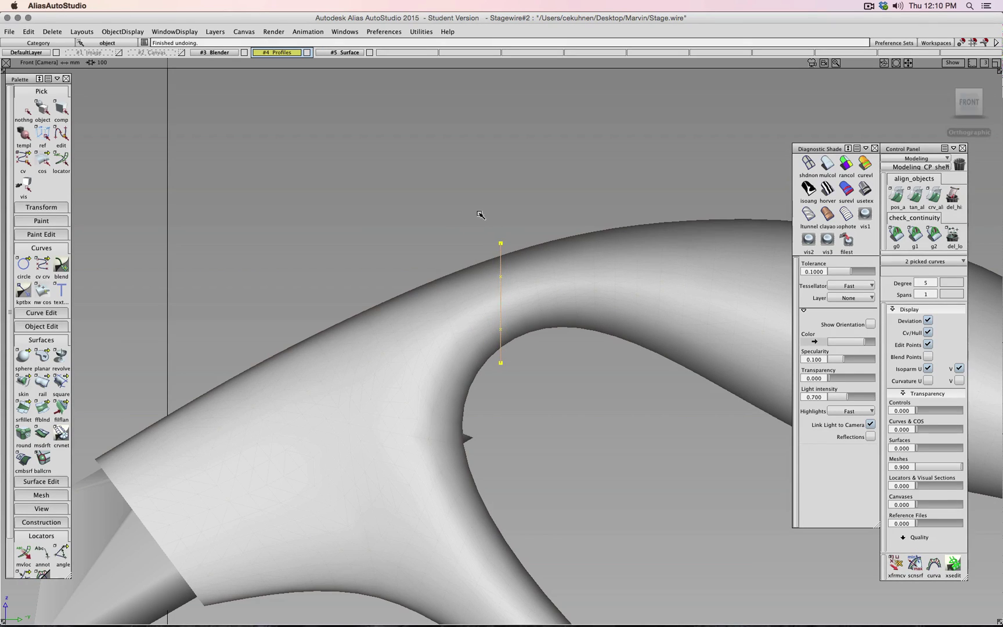
alt+shift+drag(472, 213, 427, 248)
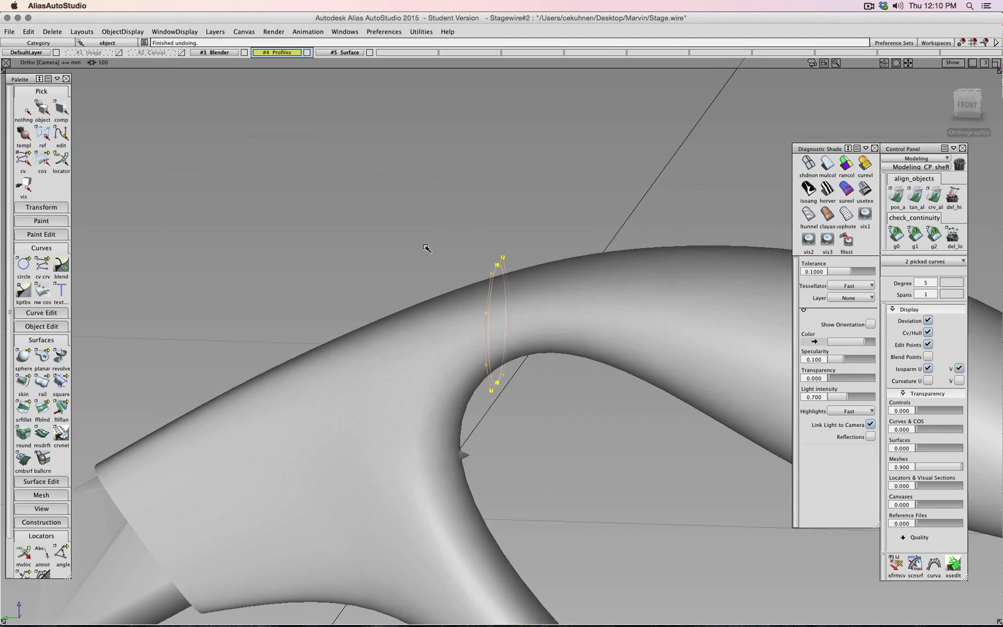
right_drag(427, 233, 406, 234)
key(super+z)
middle_drag(412, 236, 379, 236)
key(super+z)
Step: Set the Rotate type to Local and tilt the circle to sit across the handle's neck in the front view
ctrl+shift+right_drag(312, 233, 329, 257)
click(311, 357)
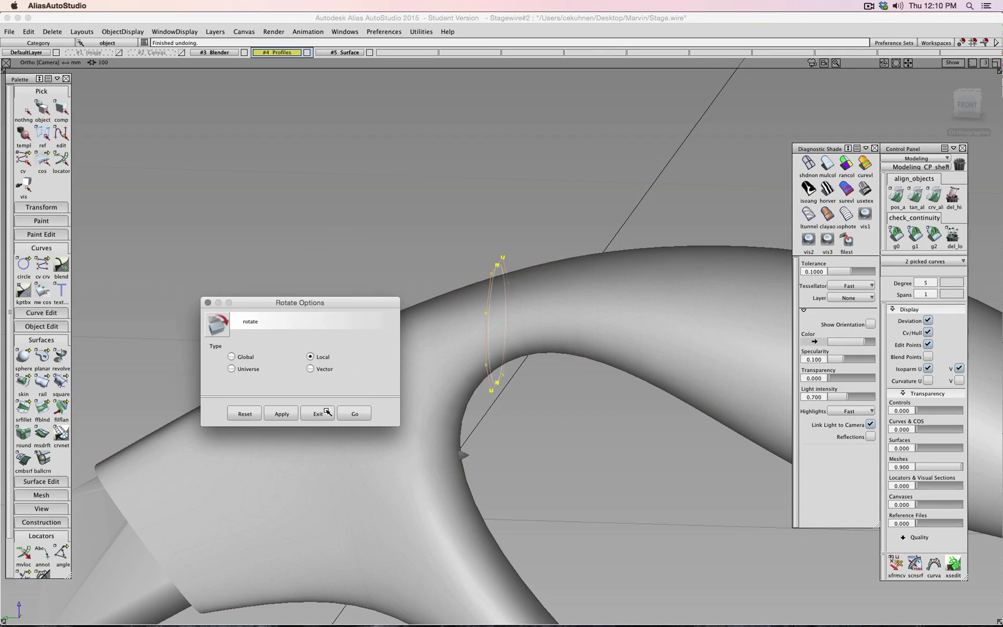
click(318, 415)
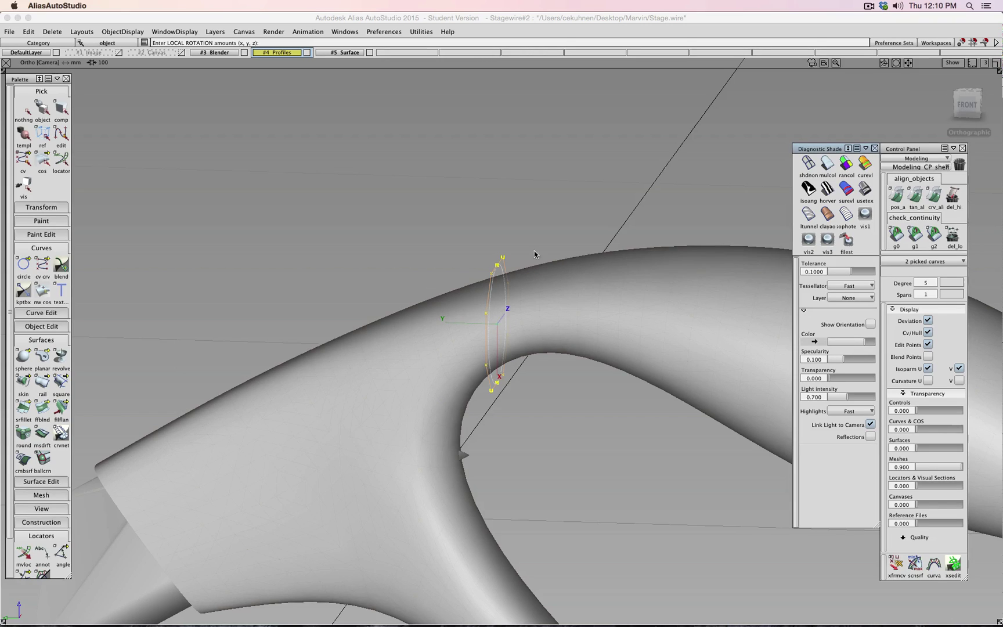
right_drag(561, 248, 543, 243)
drag(967, 102, 613, 194)
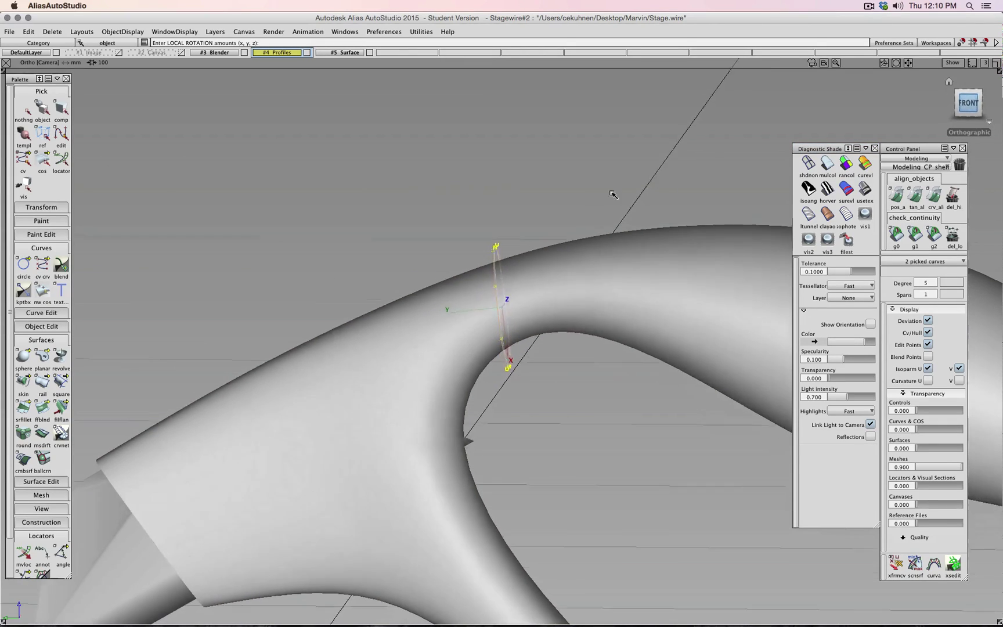
middle_drag(559, 195, 507, 197)
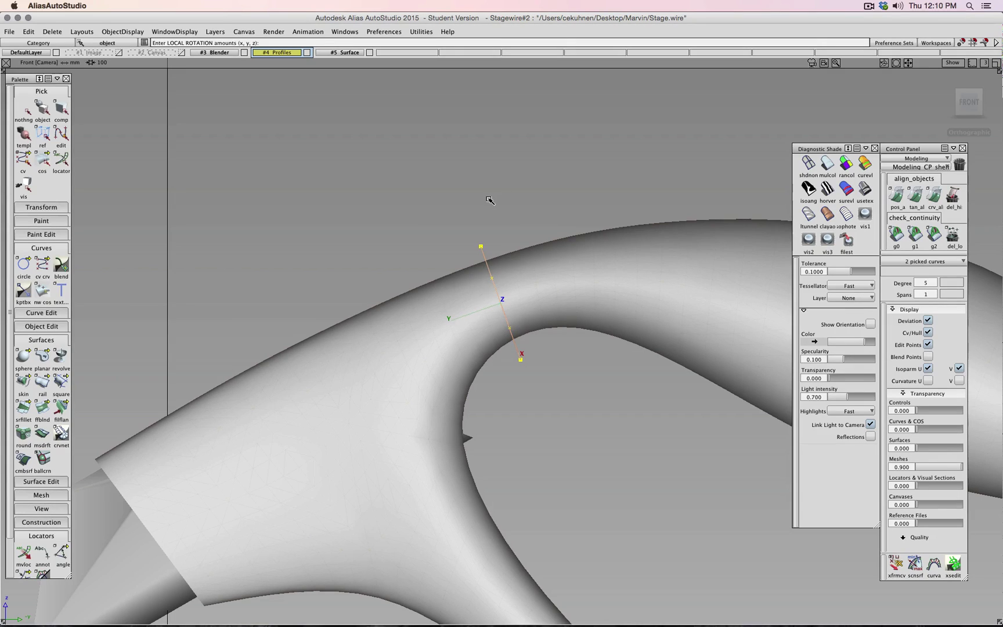
Step: Move the circle about 2.3 mm along the neck and 0.75 mm up, and fine-tune its local rotation
ctrl+shift+right_drag(489, 199, 487, 183)
drag(484, 192, 505, 186)
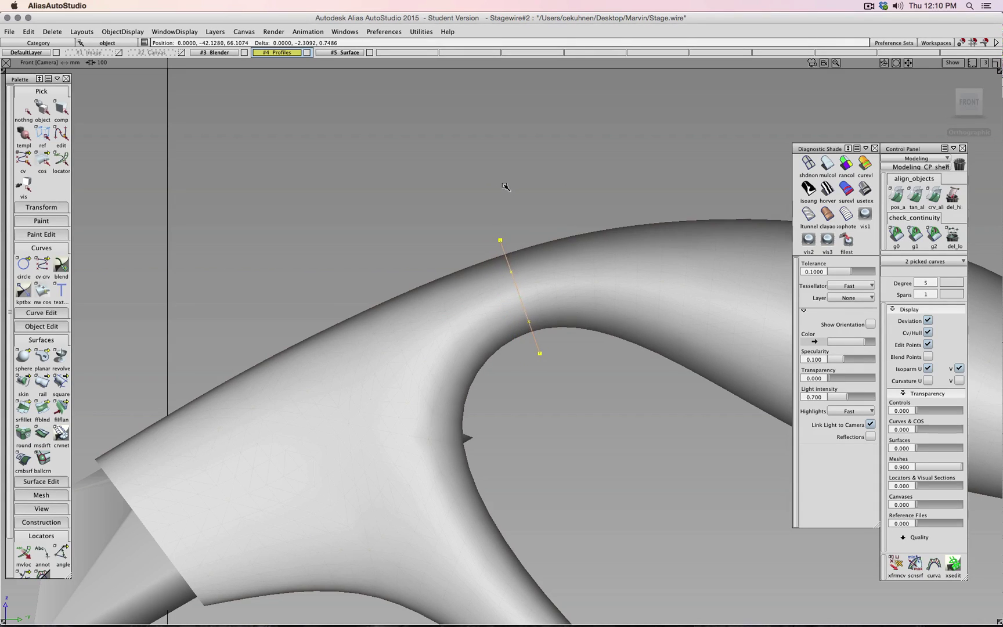
ctrl+shift+right_drag(505, 187, 509, 193)
drag(509, 193, 705, 253)
click(962, 107)
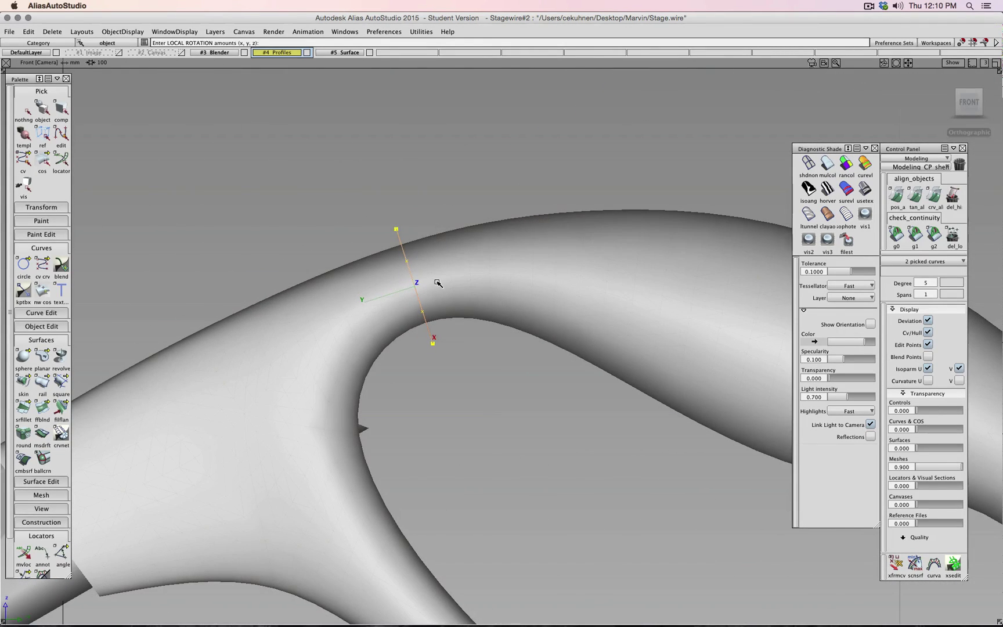
Step: Adjust the circle with the Non-p Scale tool to fit the handle's cross-section at the neck
alt+shift+drag(483, 217, 266, 243)
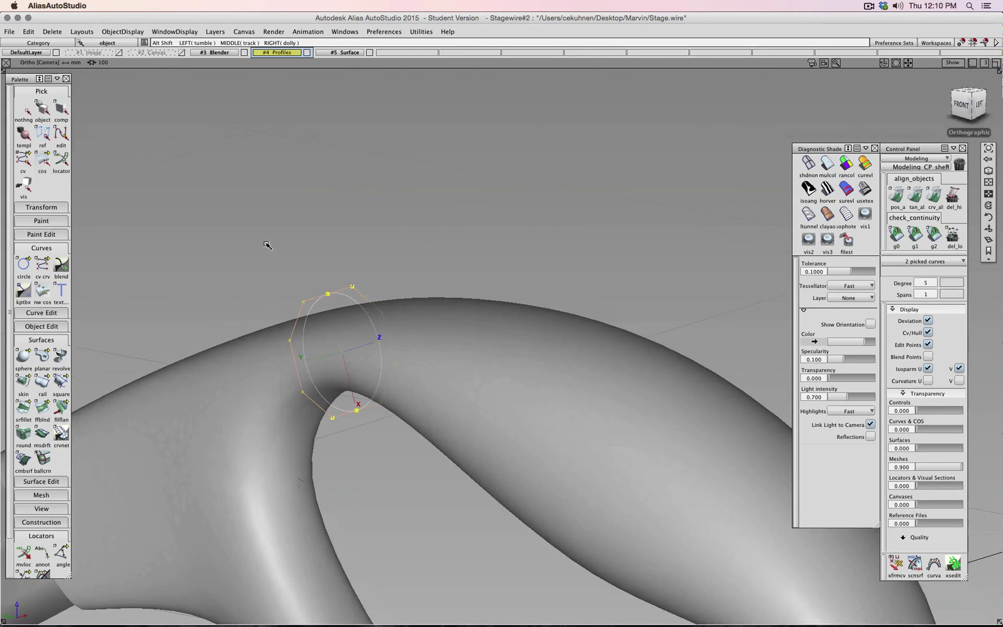
click(48, 207)
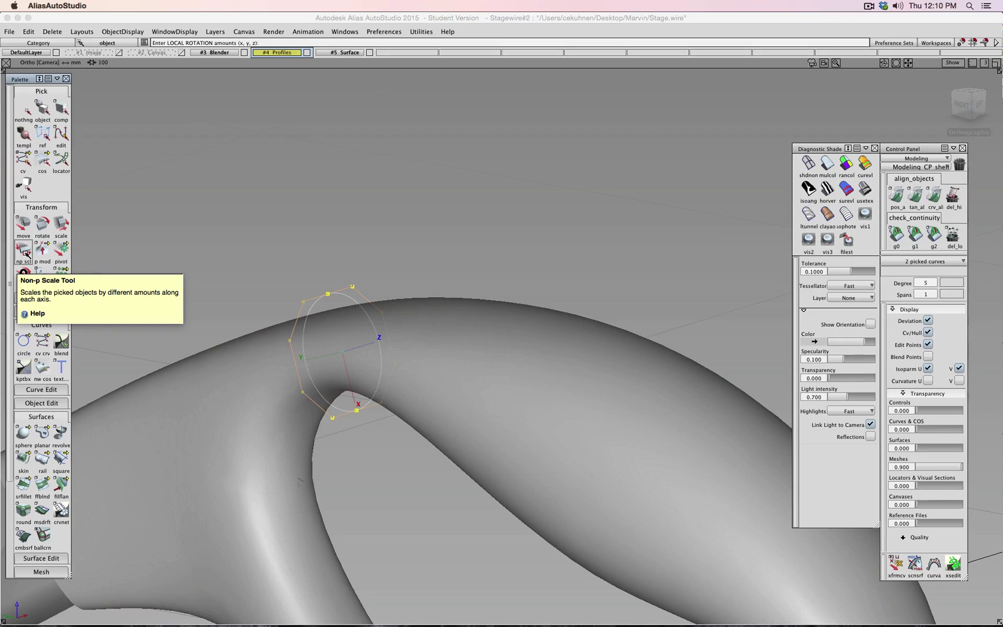
click(25, 252)
right_drag(325, 242, 483, 242)
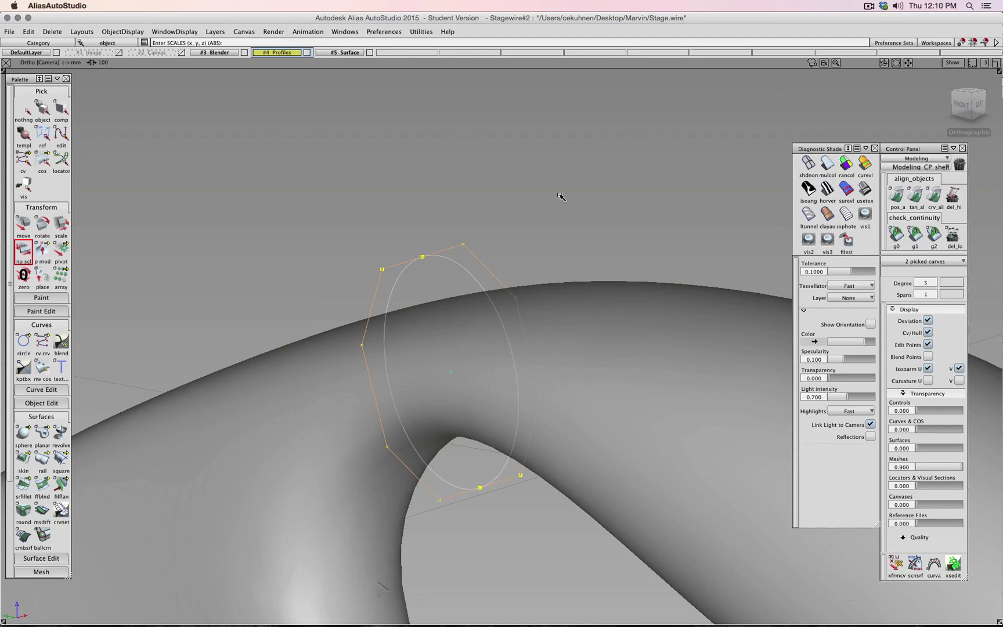
drag(560, 195, 493, 290)
Step: Turn off the Cv/Hull display of the circle and view the handle from above
click(981, 93)
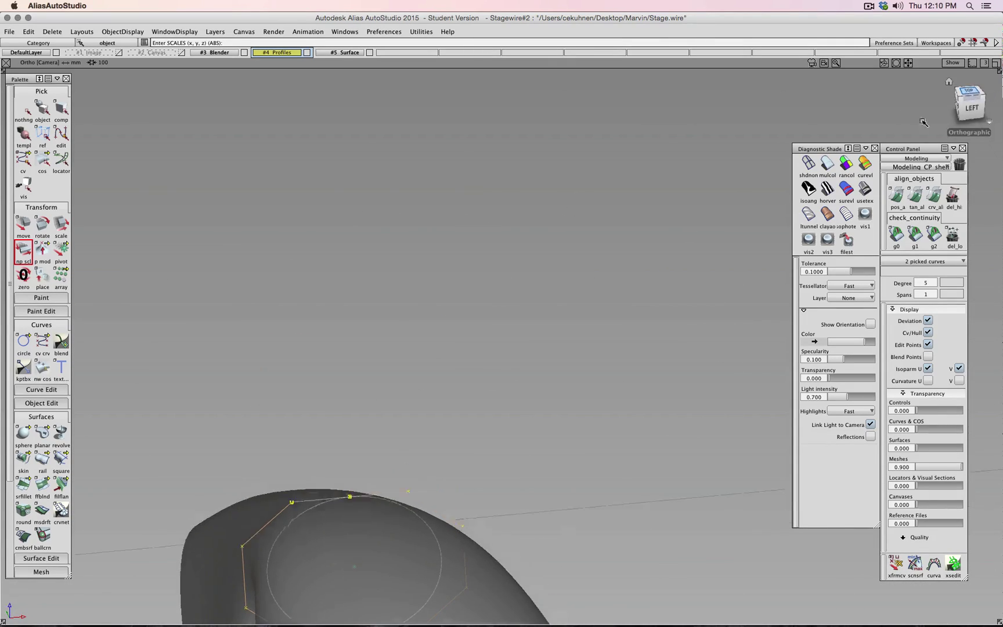
click(928, 332)
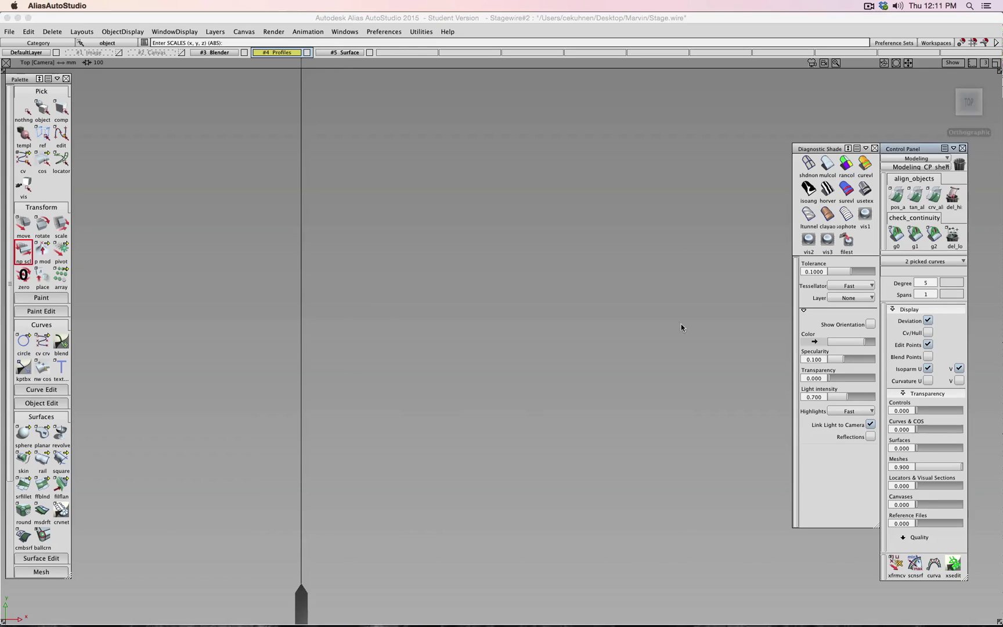
alt+shift+drag(683, 329, 429, 311)
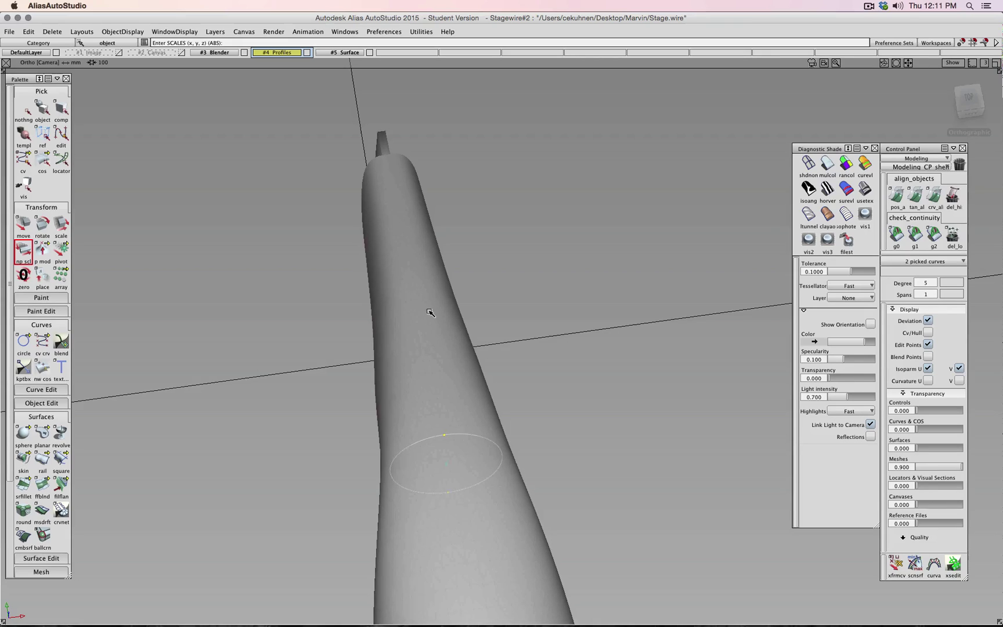
Step: Open the Information Window for the neck circle and set its X scale to 11
click(346, 32)
mouse_move(350, 84)
click(451, 84)
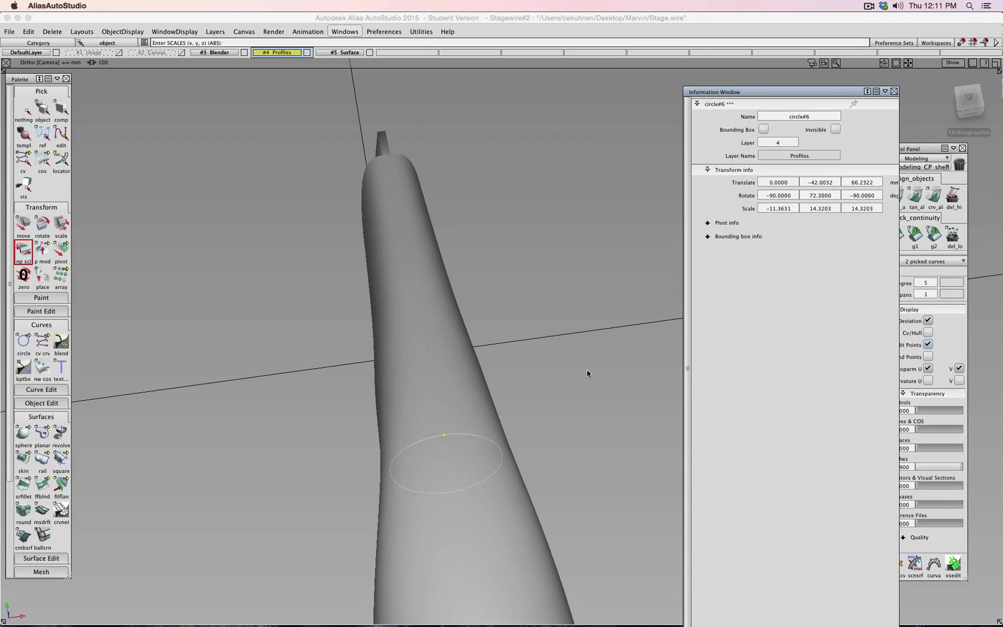
alt+shift+drag(539, 370, 524, 298)
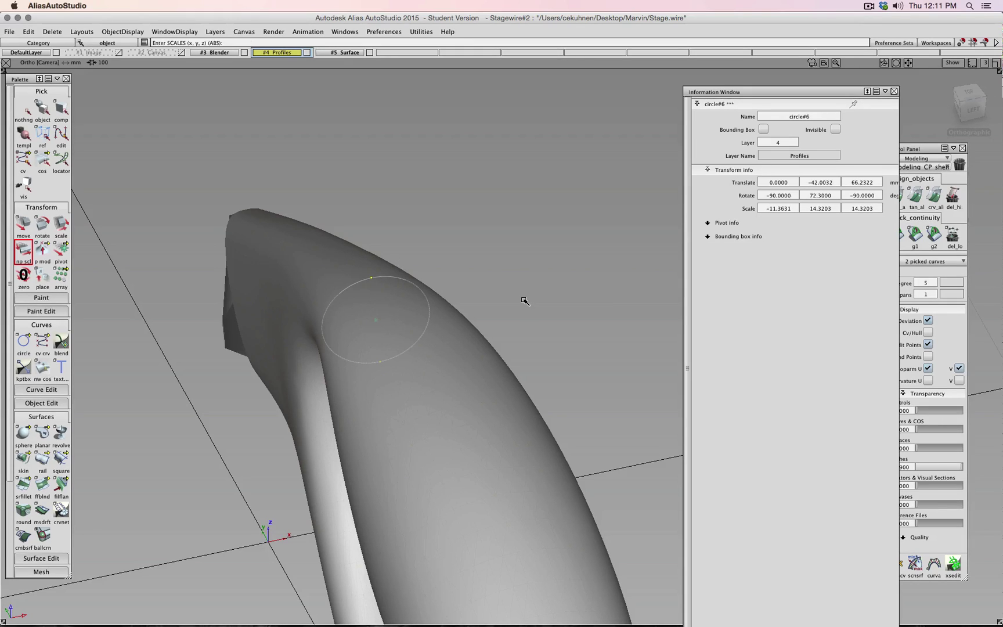
mouse_move(524, 297)
middle_down()
mouse_move(488, 306)
mouse_move(428, 297)
mouse_move(505, 293)
middle_up()
key(super+z)
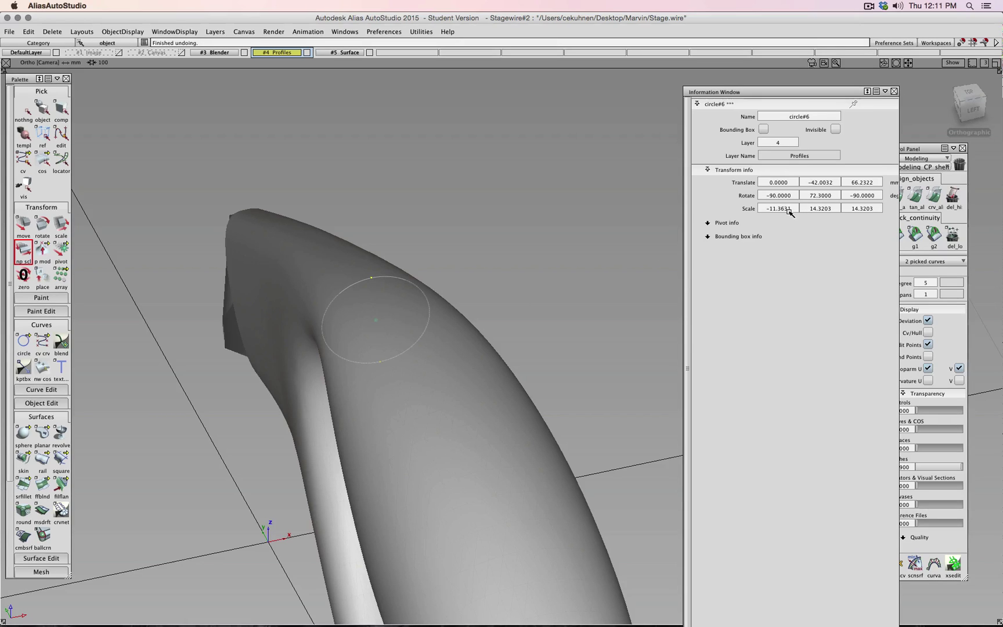
drag(796, 209, 768, 209)
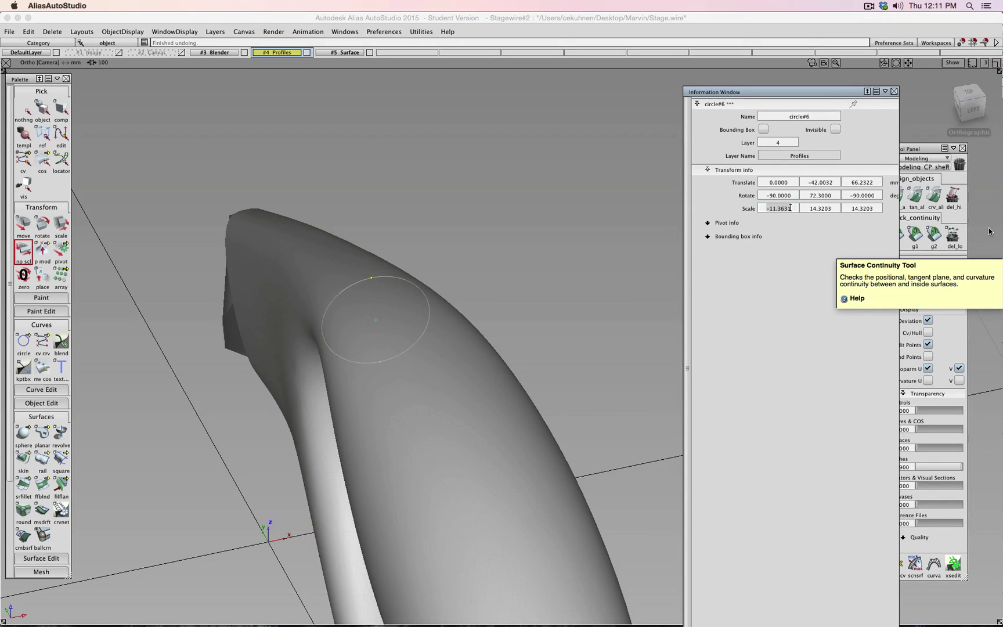
text(11)
key(Return)
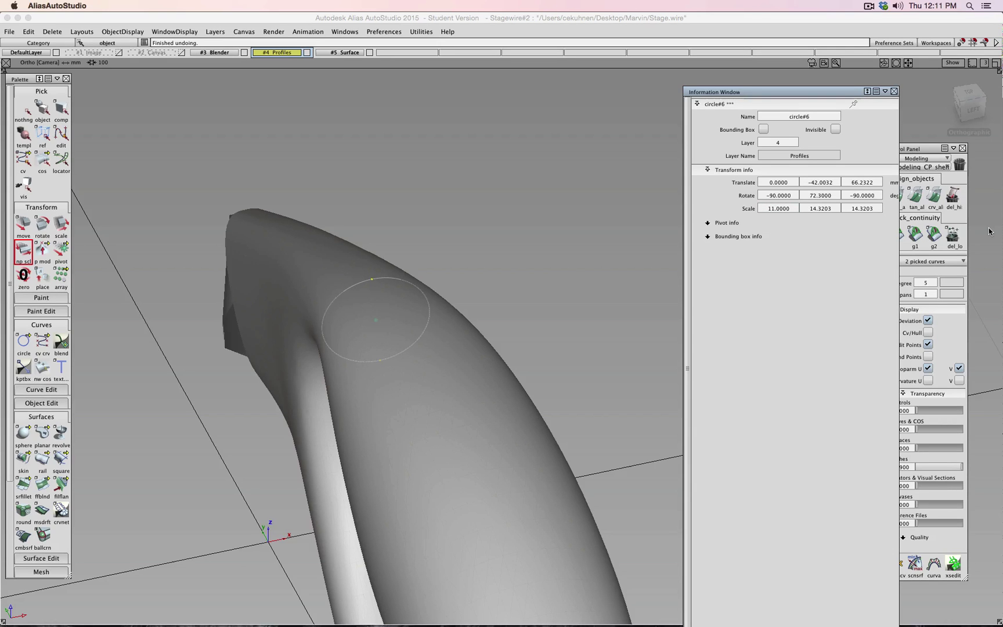
Step: Set the Move tool's type to Local for the neck circle
alt+shift+drag(561, 288, 390, 314)
alt+shift+right_drag(390, 314, 334, 283)
alt+shift+drag(334, 283, 478, 289)
alt+shift+middle_drag(479, 288, 488, 400)
alt+shift+drag(488, 400, 473, 430)
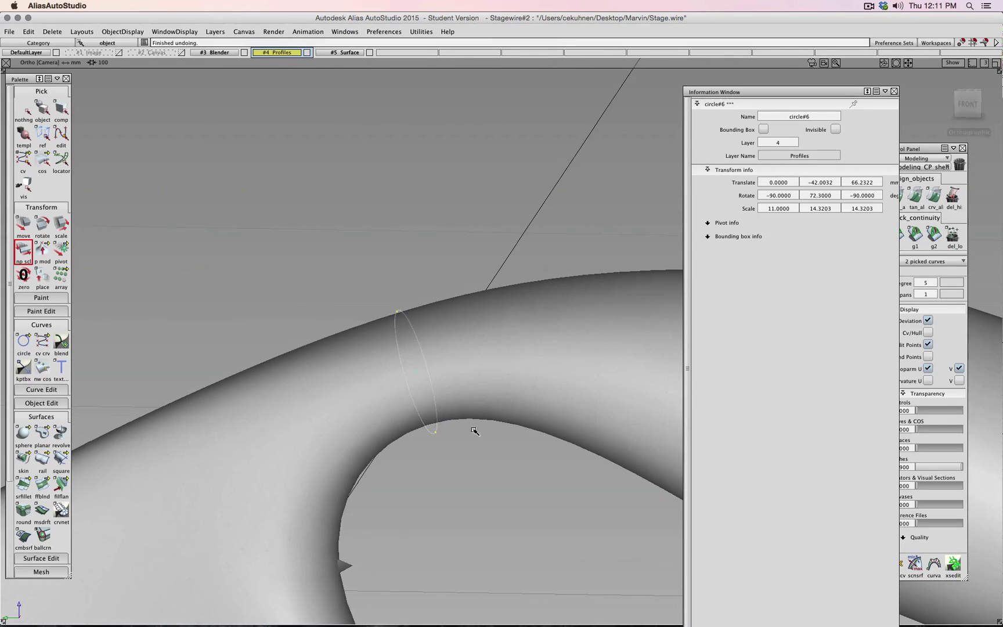
alt+shift+drag(482, 468, 433, 451)
ctrl+shift+right_drag(457, 463, 471, 424)
click(311, 369)
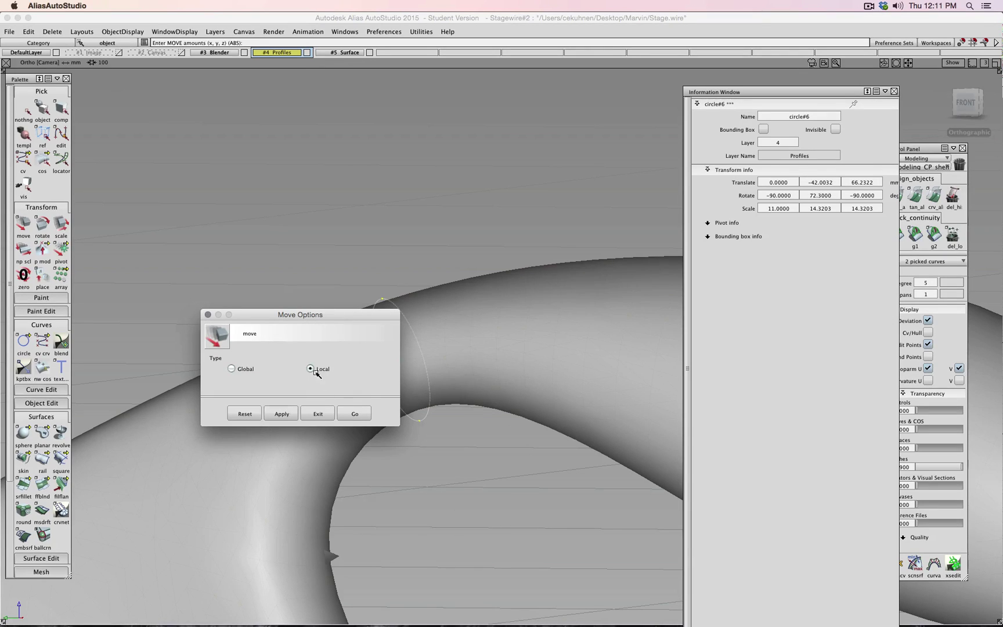
click(357, 414)
Step: Move the circle about 0.28 mm across the neck toward the handle's upper edge and set its X scale to 10
drag(455, 475, 459, 475)
click(789, 208)
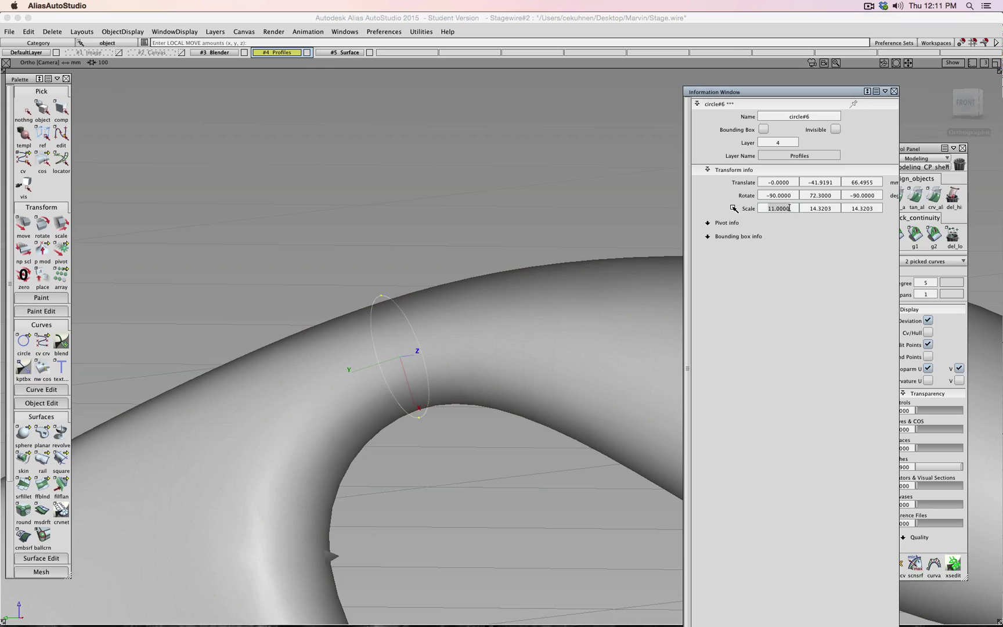
text(10)
key(Return)
alt+shift+drag(452, 325, 504, 258)
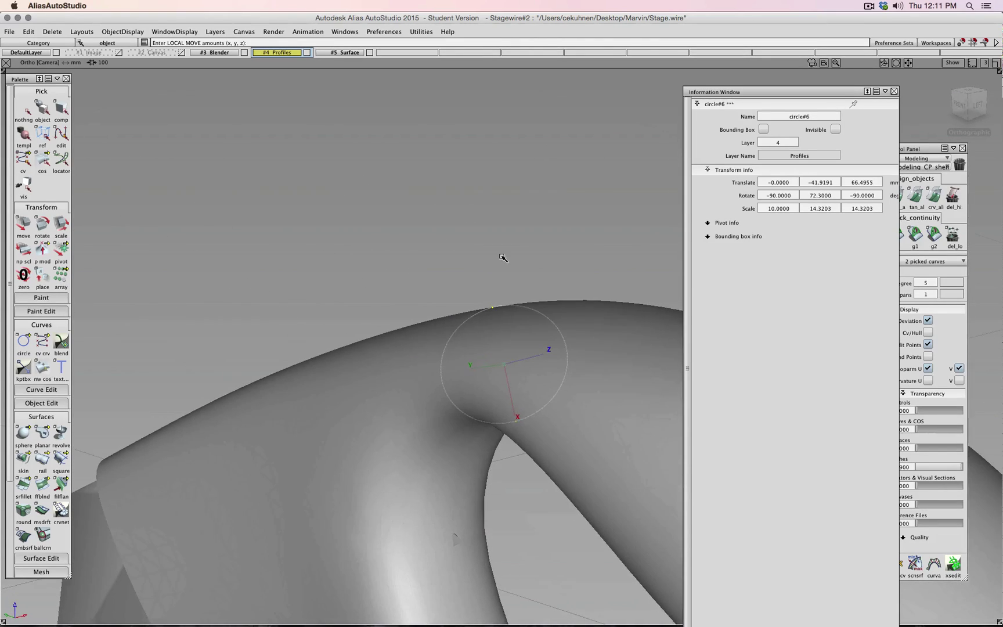
Step: Try a Y scale of 16 on the circle, and undo the local move and scale changes
ctrl+shift+click(434, 271)
ctrl+shift+drag(437, 273, 474, 272)
alt+shift+middle_drag(450, 272, 291, 277)
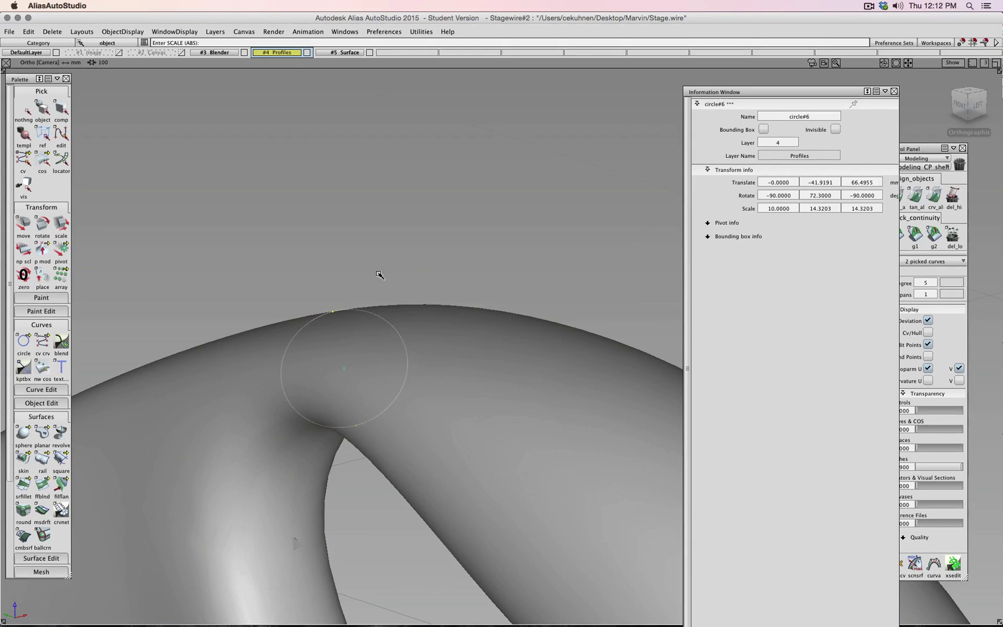
ctrl+shift+drag(379, 274, 419, 273)
drag(833, 209, 796, 215)
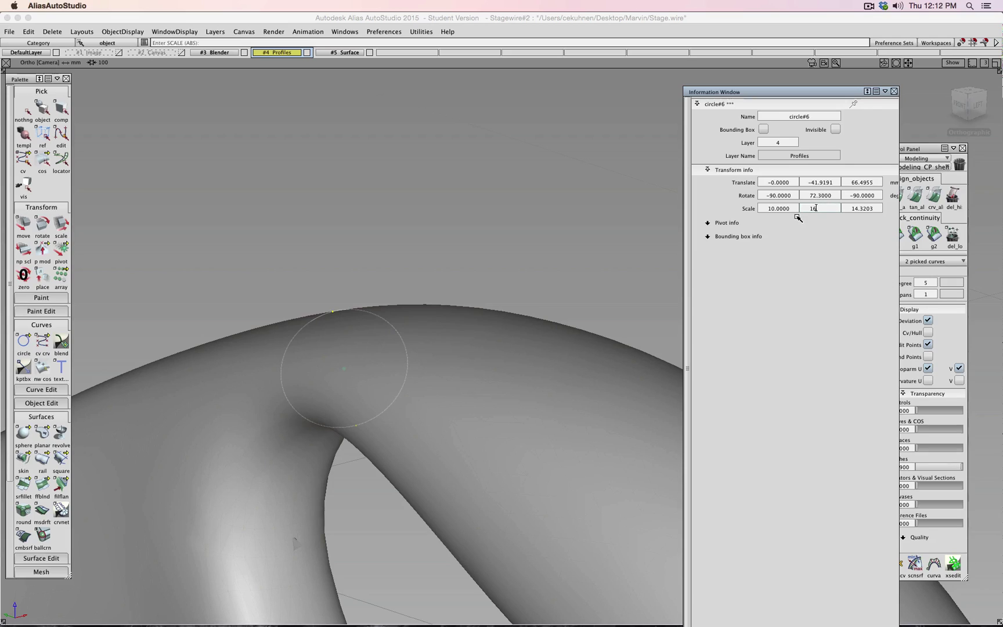
key(super+z)
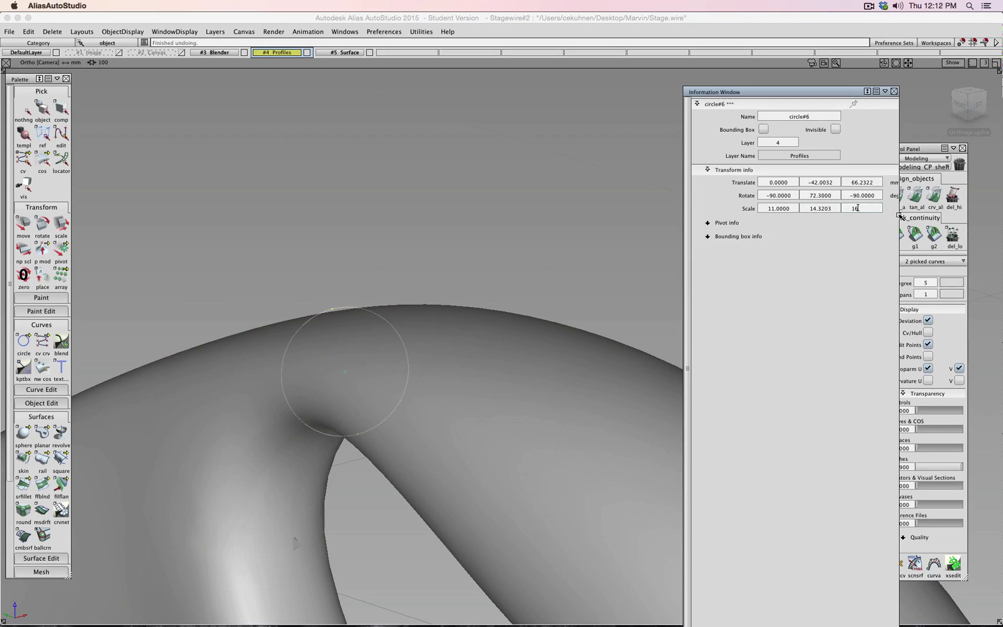
Step: Set the circle's Z scale to 17 and enlarge it slightly overall to fit the handle's width in the top view
key(Return)
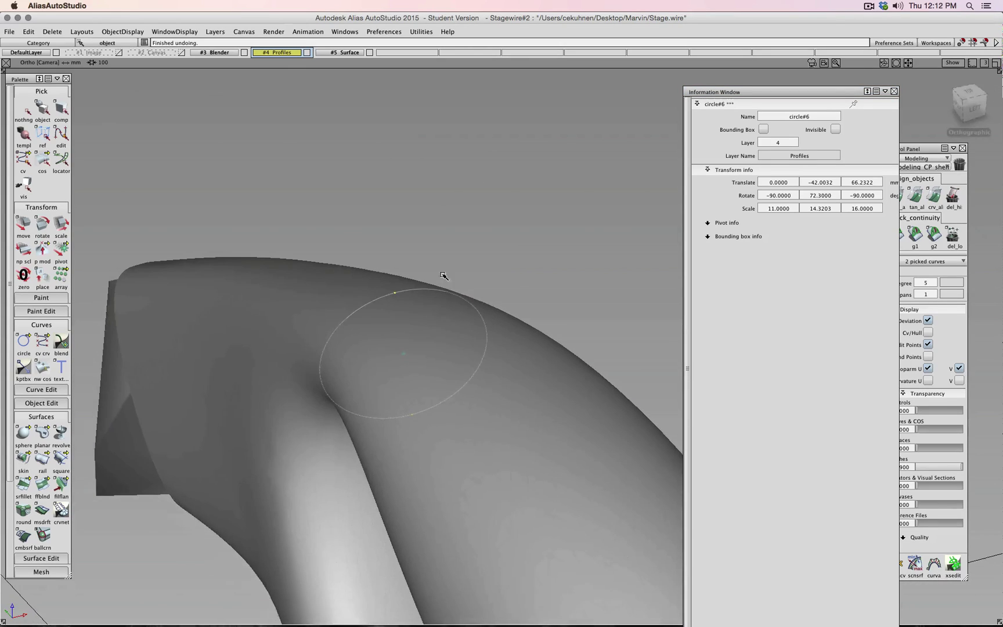
alt+shift+drag(443, 276, 568, 206)
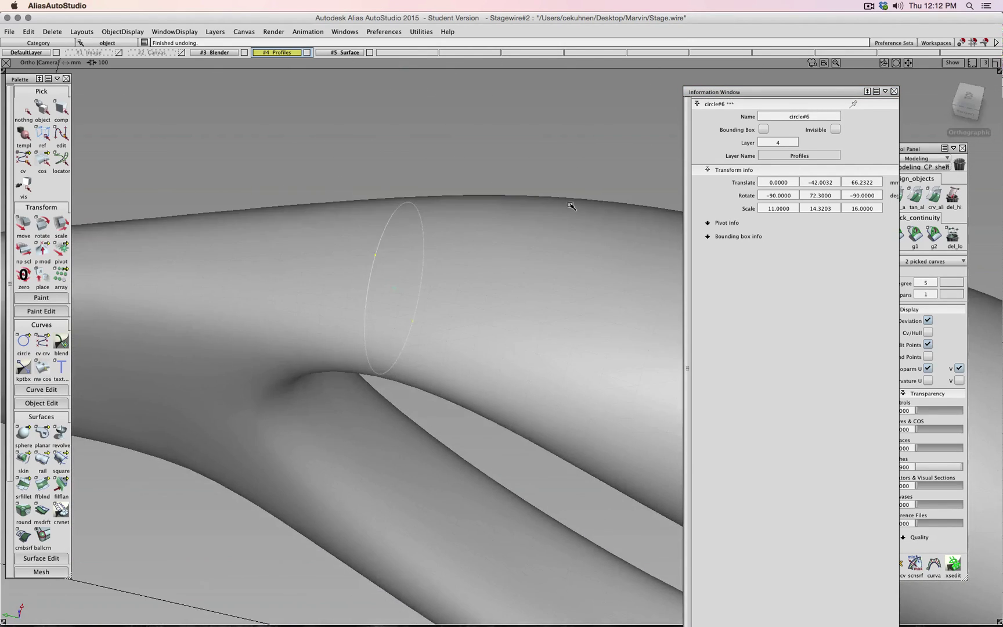
click(967, 101)
click(858, 208)
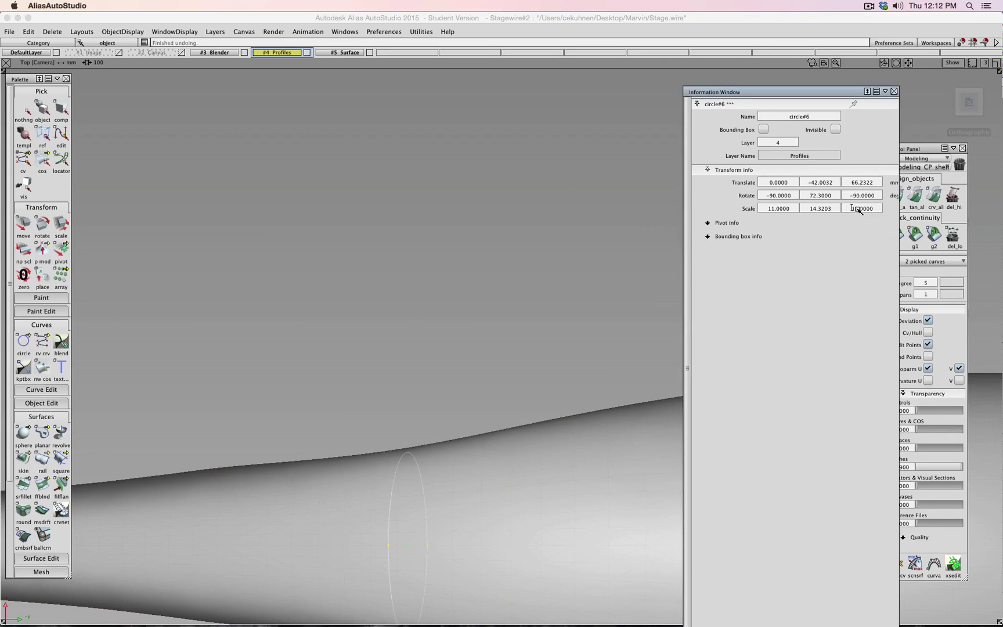
text(17)
key(Return)
scroll(459, 395, down, 6)
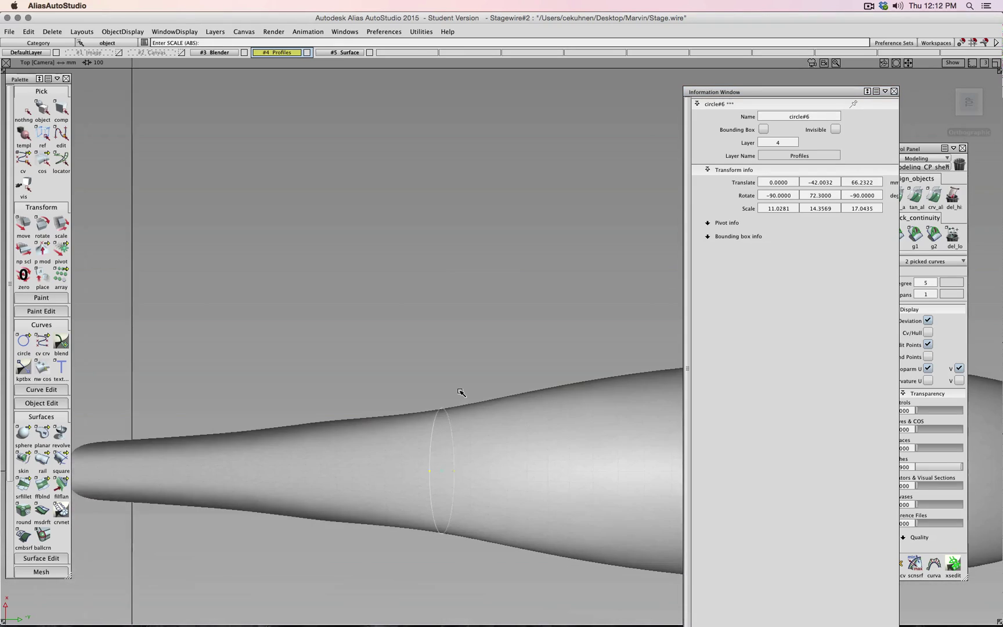
scroll(497, 409, up, 3)
alt+shift+middle_drag(495, 385, 376, 332)
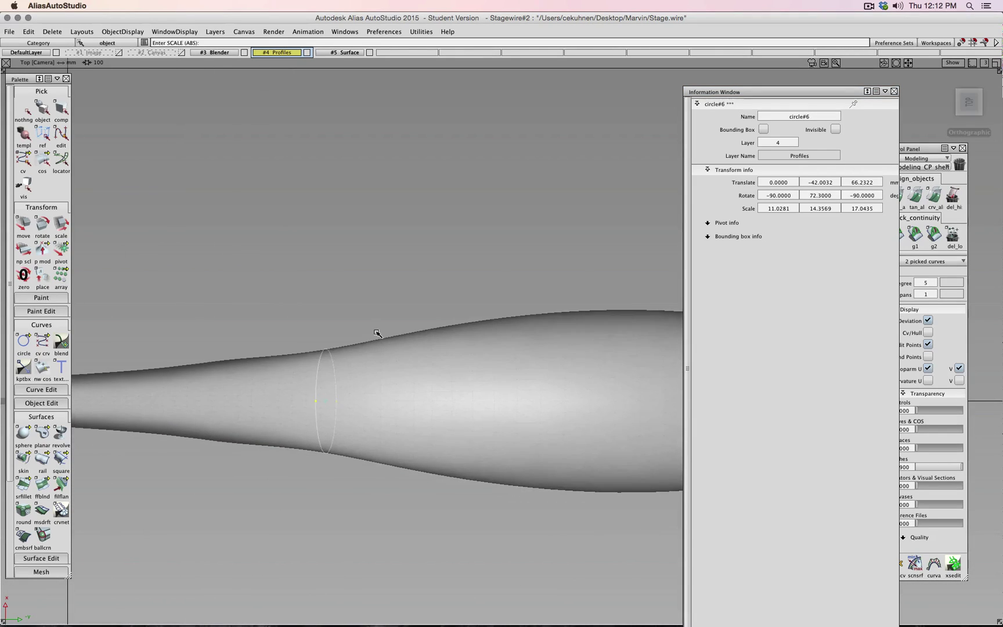
scroll(378, 333, down, 3)
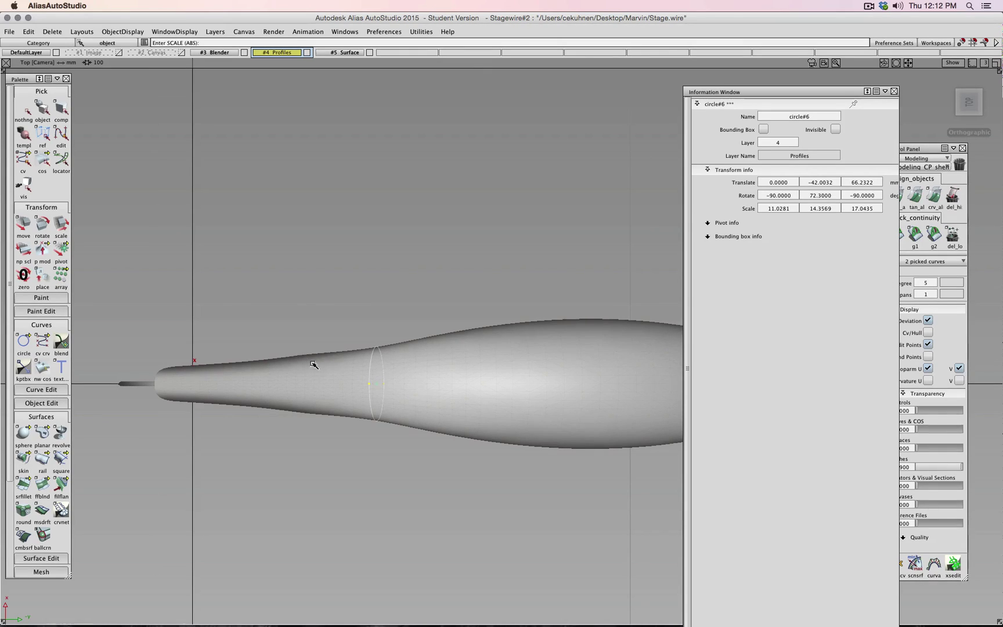
Step: Set the circle's X scale to 10 to match the neck's height
alt+shift+drag(396, 367, 371, 266)
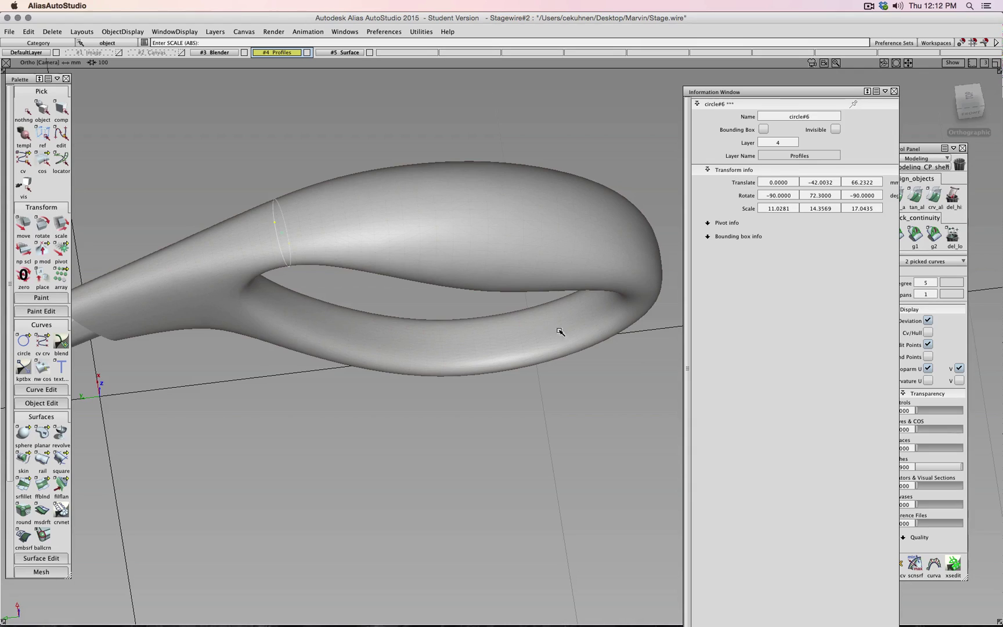
alt+shift+drag(230, 282, 277, 311)
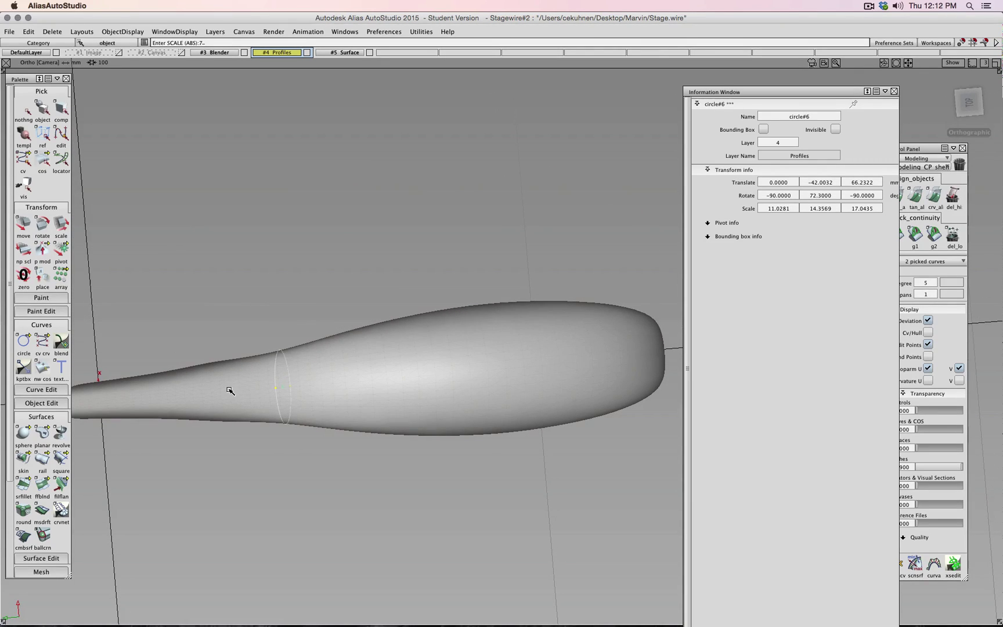
text(17)
click(969, 102)
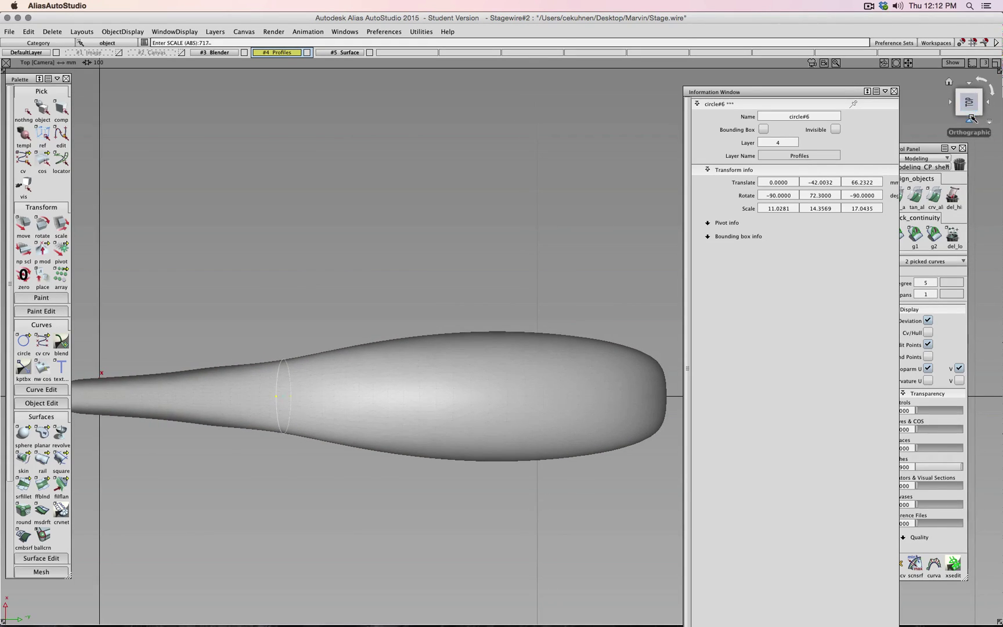
click(948, 98)
alt+shift+drag(395, 156, 289, 320)
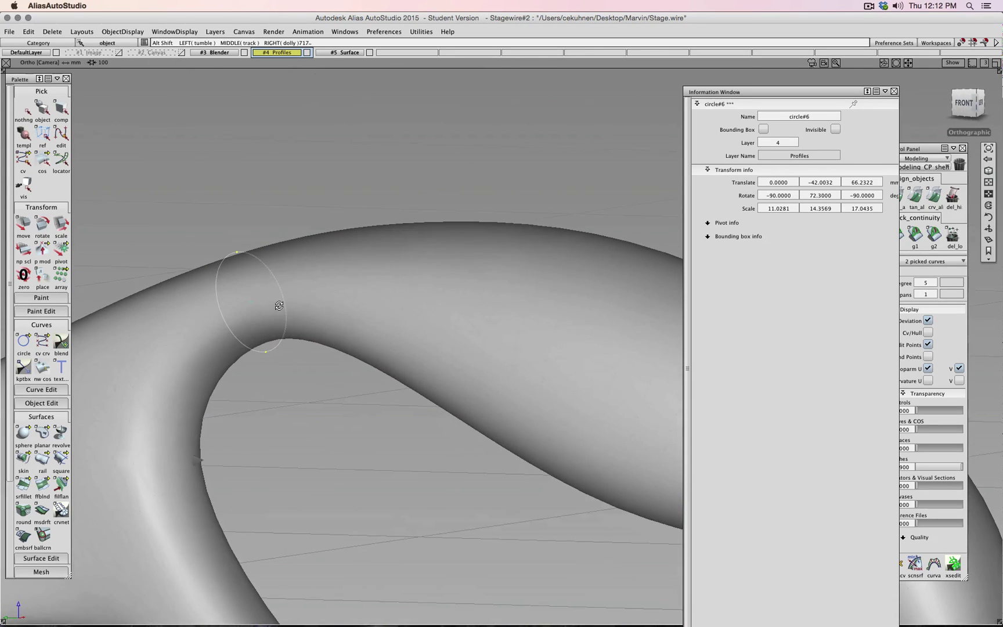
click(794, 210)
text(10)
key(Return)
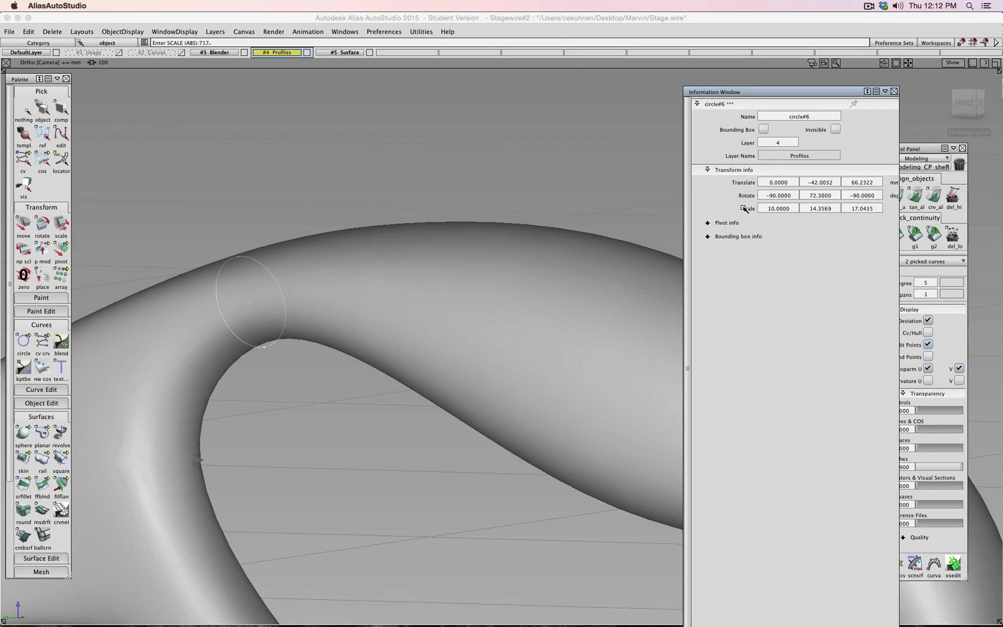
Step: Move the circle about 0.32 mm in its local axes toward the upper edge of the neck and check it in the front view
alt+shift+drag(461, 228, 390, 316)
click(967, 92)
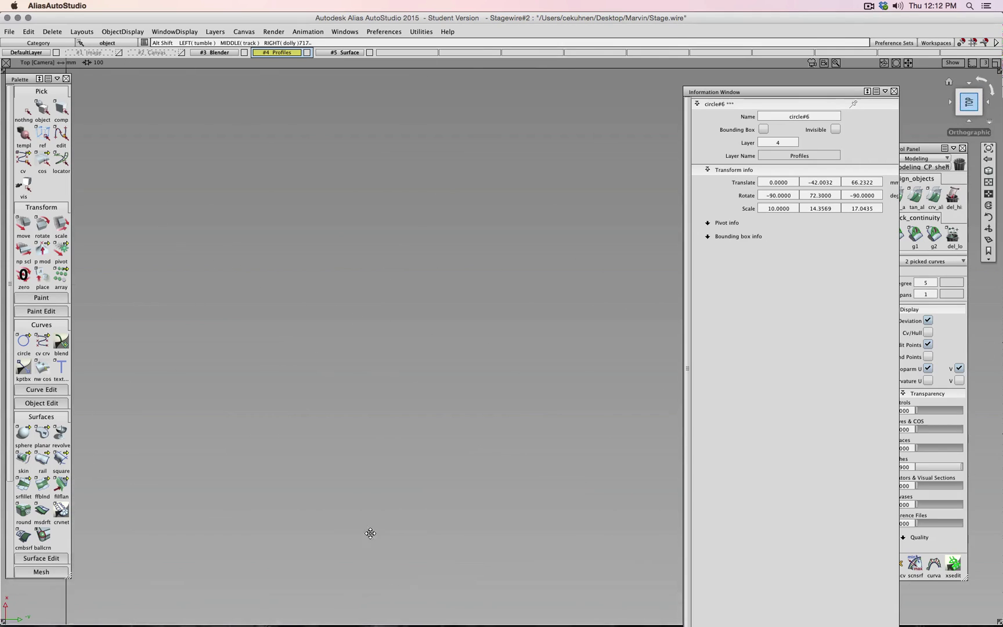
alt+shift+drag(424, 258, 495, 430)
scroll(461, 338, up, 5)
alt+shift+middle_drag(462, 338, 477, 427)
ctrl+shift+drag(477, 426, 476, 448)
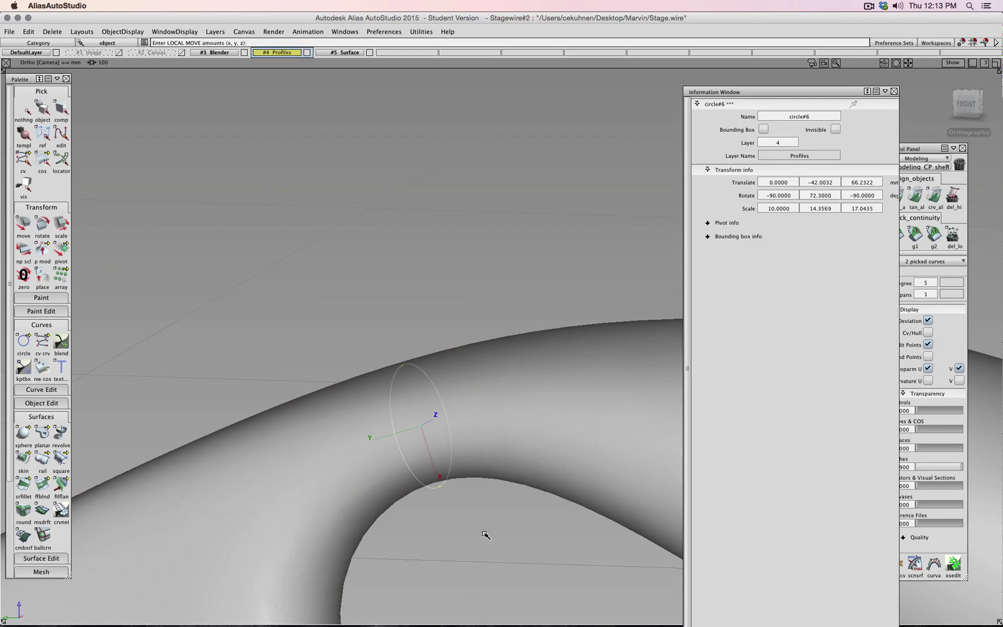
drag(485, 534, 487, 531)
click(968, 105)
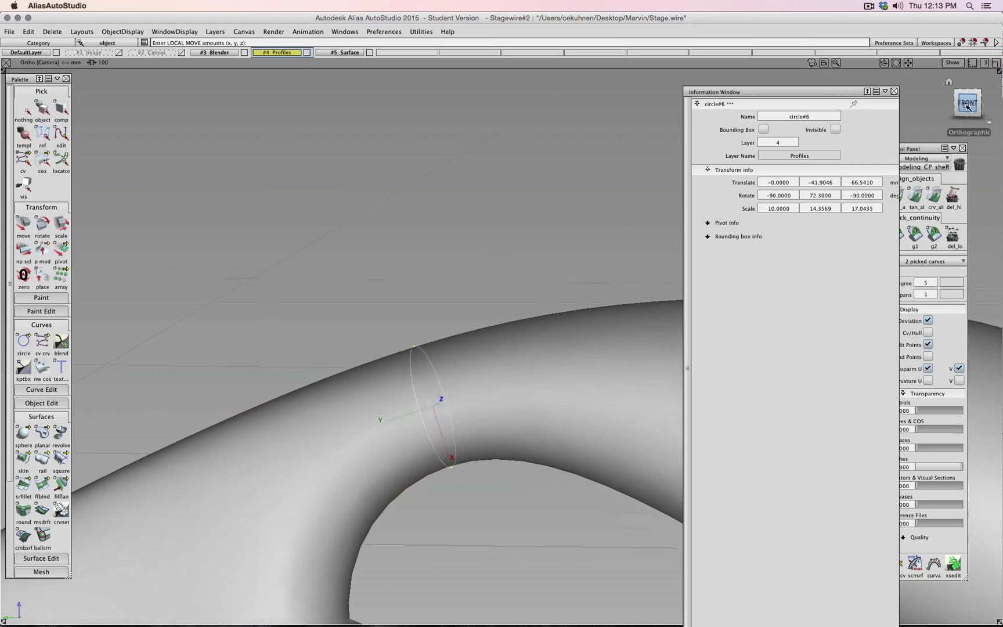
Step: Set the circle's X scale to 9.8 and deselect it
click(789, 208)
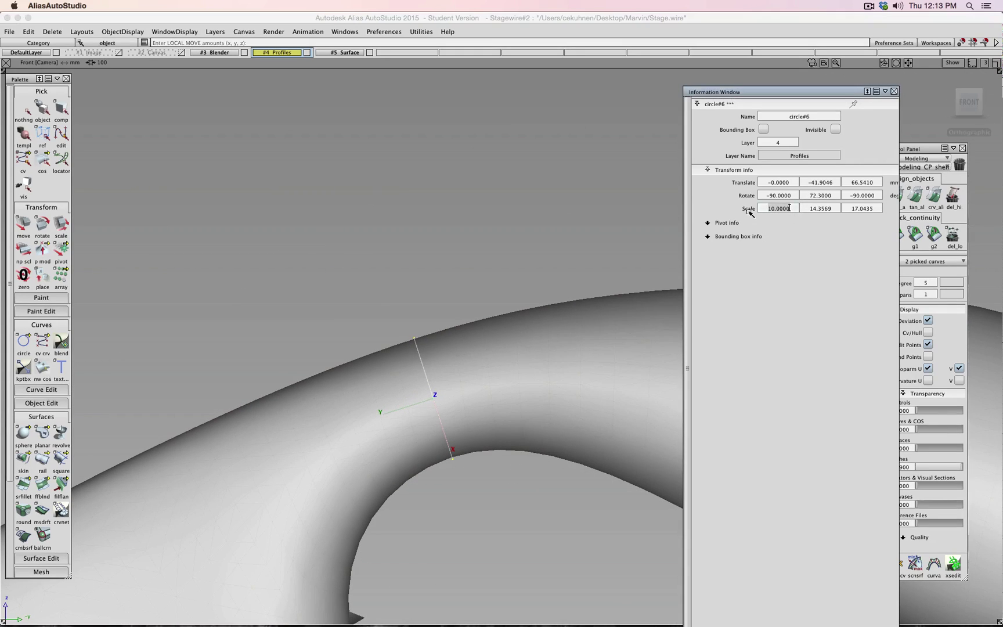
text(9)
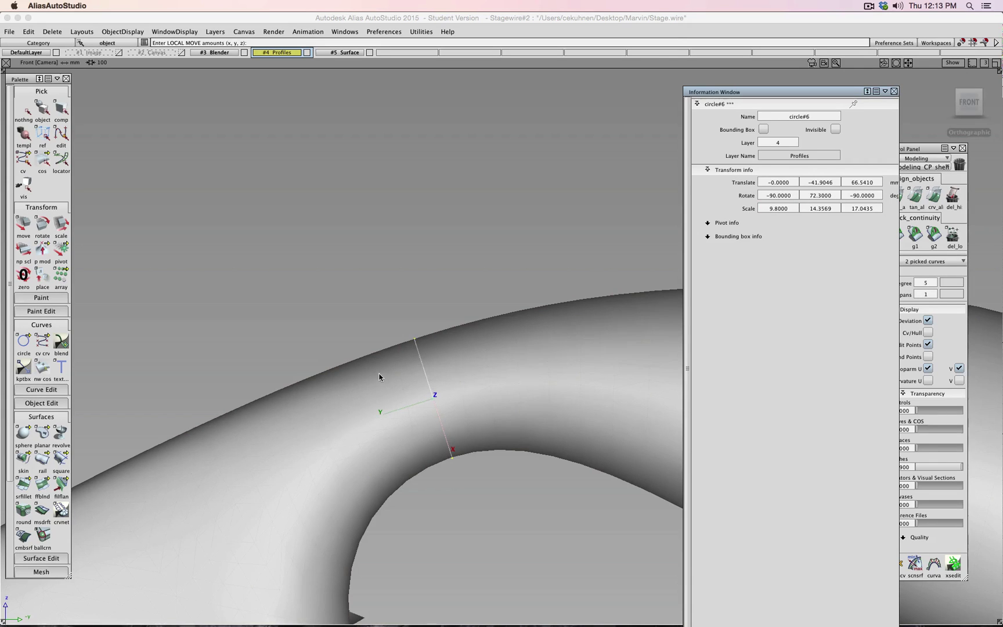
alt+shift+drag(381, 380, 261, 381)
ctrl+shift+drag(360, 325, 359, 306)
alt+shift+drag(360, 307, 377, 271)
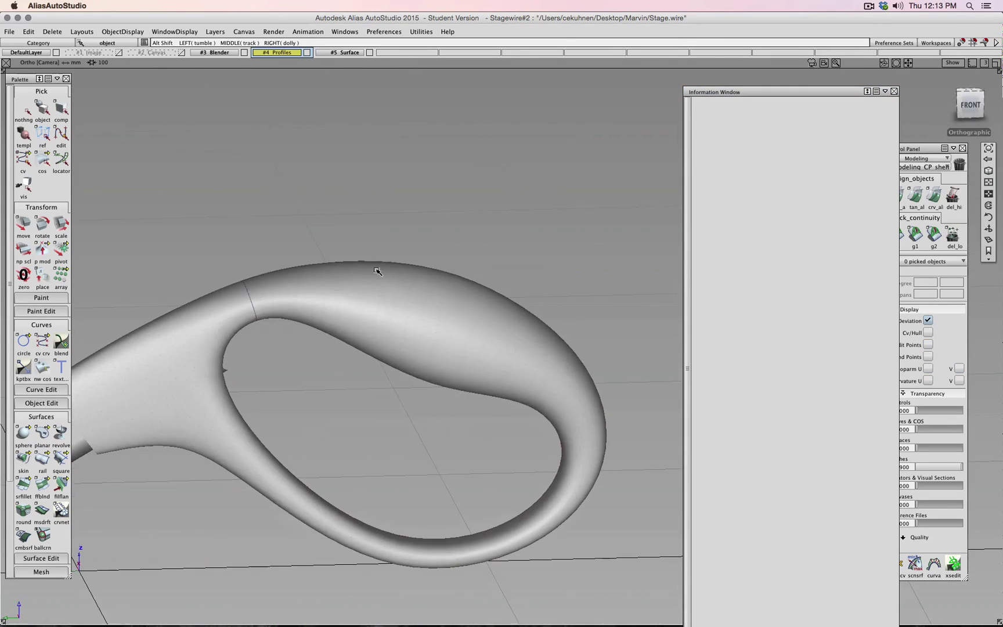
Step: Pick the finished neck circle in the front view and duplicate it by copying and pasting
click(970, 106)
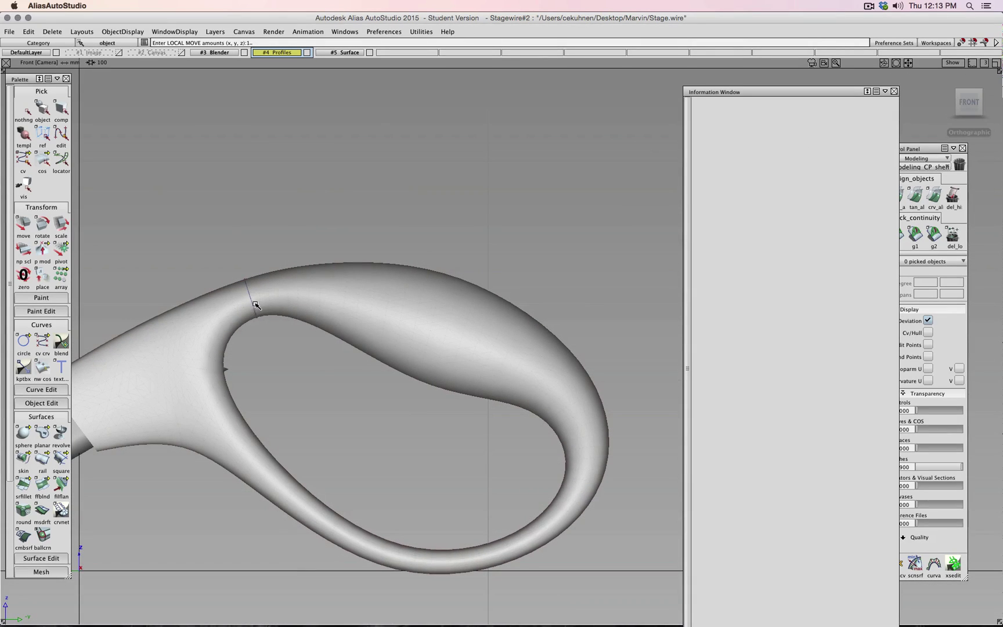
click(249, 288)
click(258, 297)
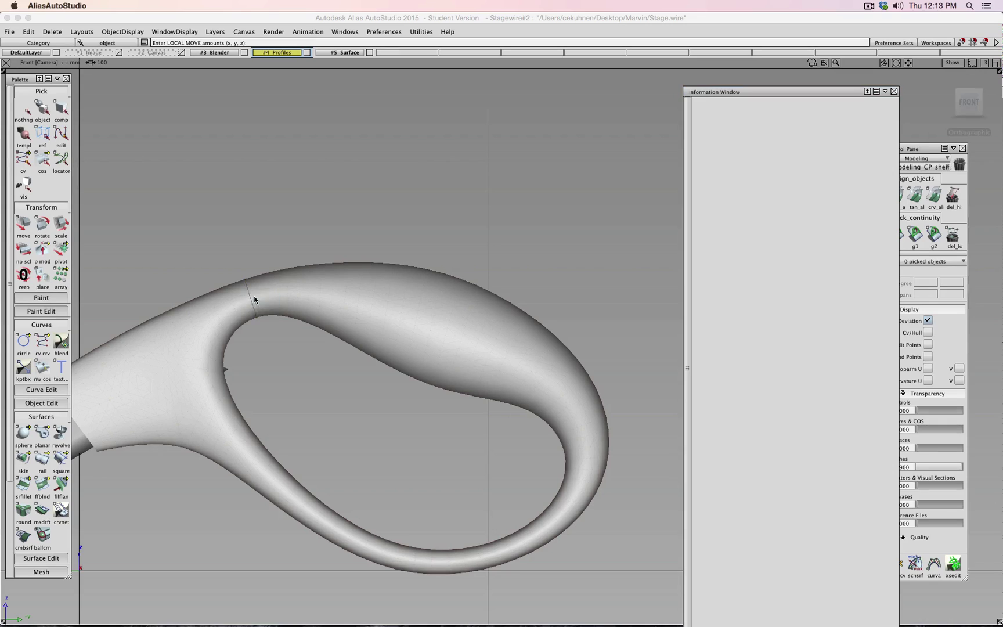
key(super+c)
key(super+v)
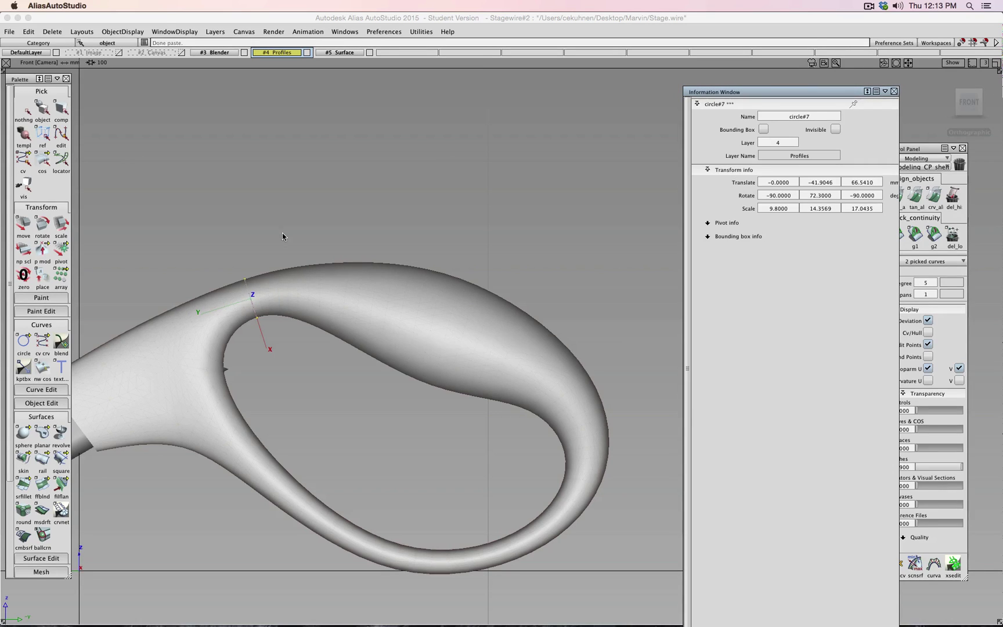
Step: Move the duplicated circle in its local axes from the neck to the handle's rear bend, to about Y -123.2, Z 31.0 mm
ctrl+shift+right_click(289, 368)
ctrl+shift+right_drag(290, 368, 290, 348)
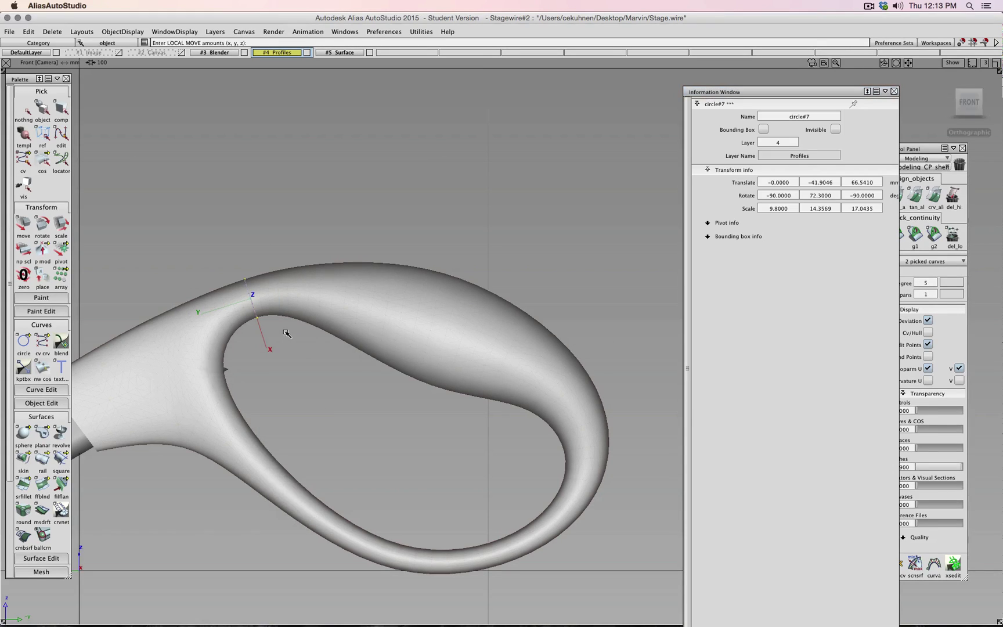
drag(283, 332, 548, 345)
drag(534, 294, 495, 305)
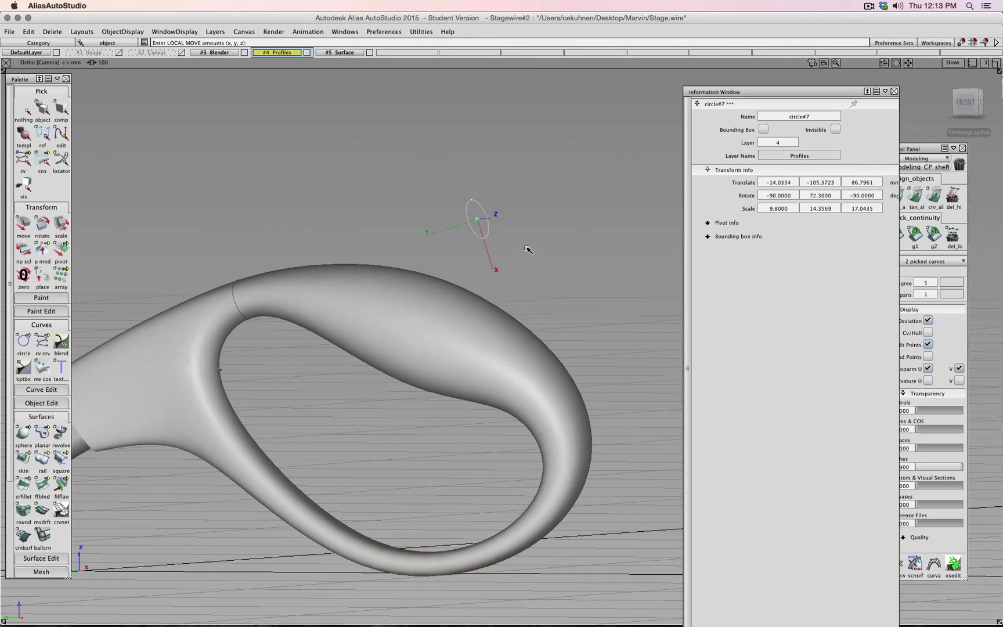
drag(528, 249, 601, 339)
ctrl+shift+middle_drag(486, 405, 486, 428)
Step: Pick the circle again and rotate it in its local axes to about 32.1 degrees in Y, across the rear bend
key(super+z)
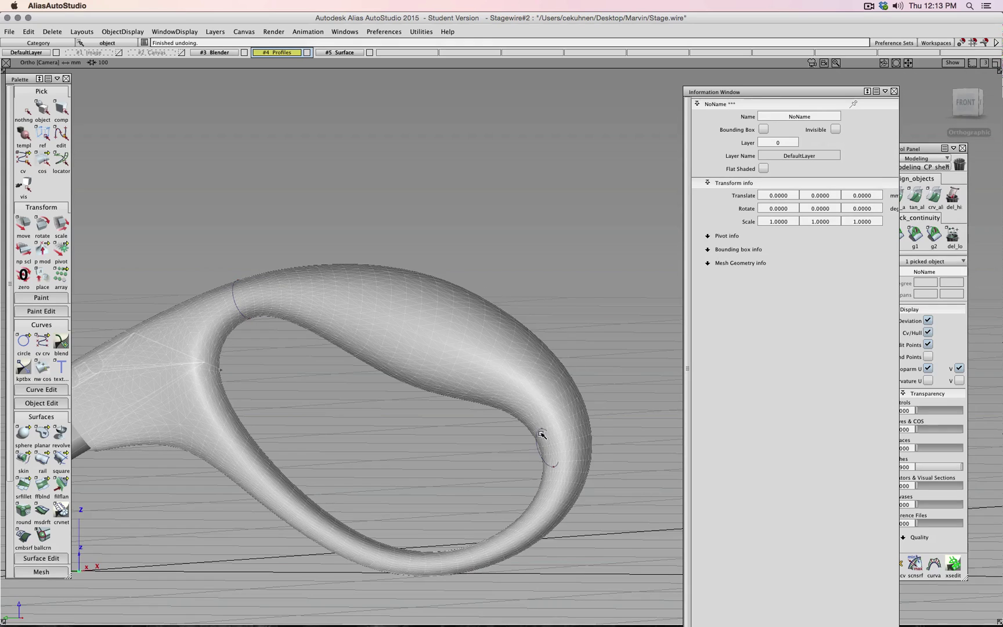
click(537, 451)
right_drag(405, 437, 560, 439)
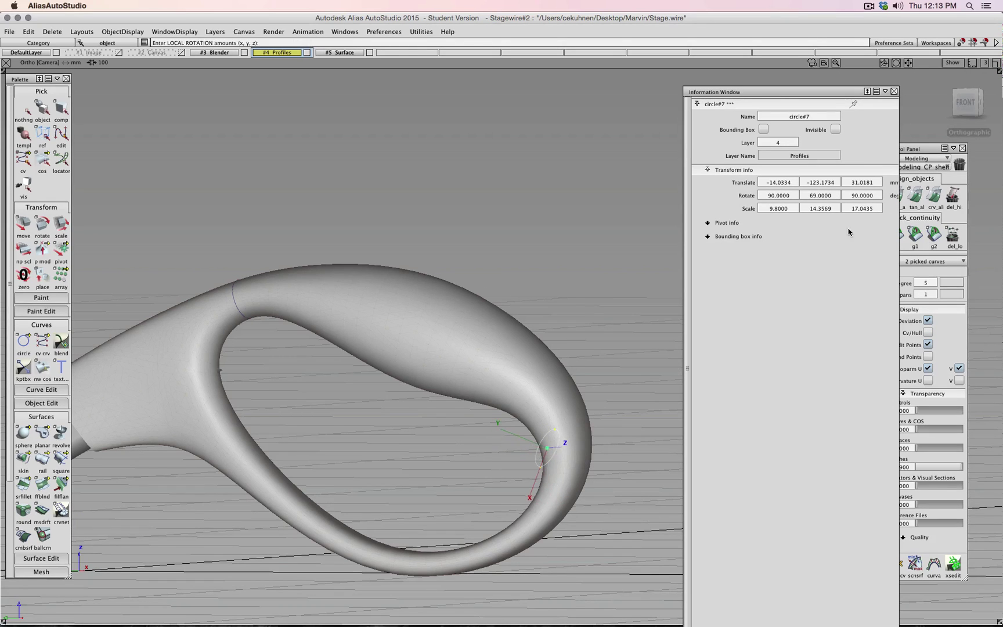
click(951, 128)
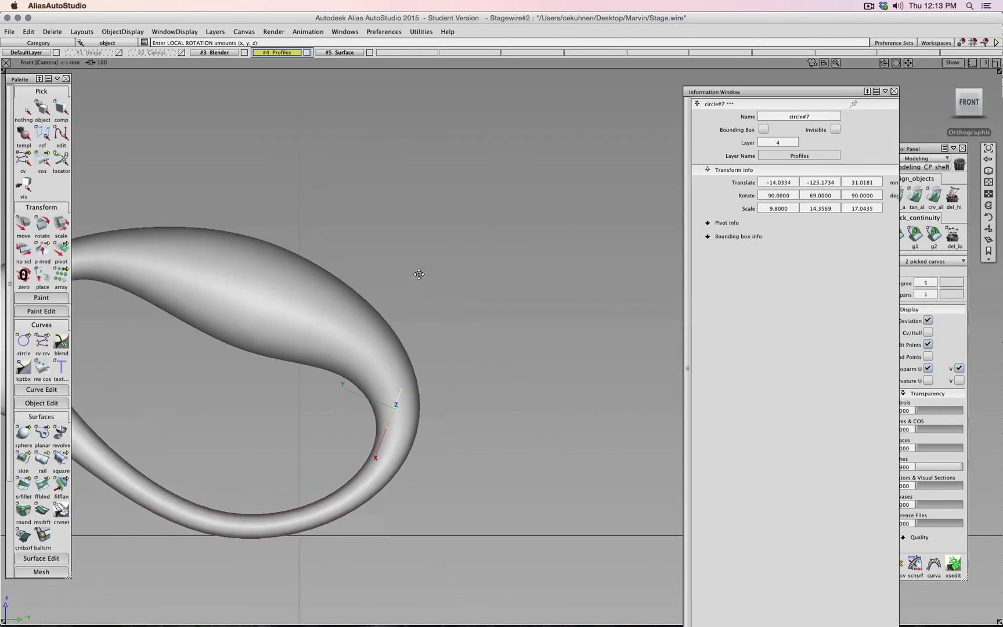
right_drag(426, 317, 420, 358)
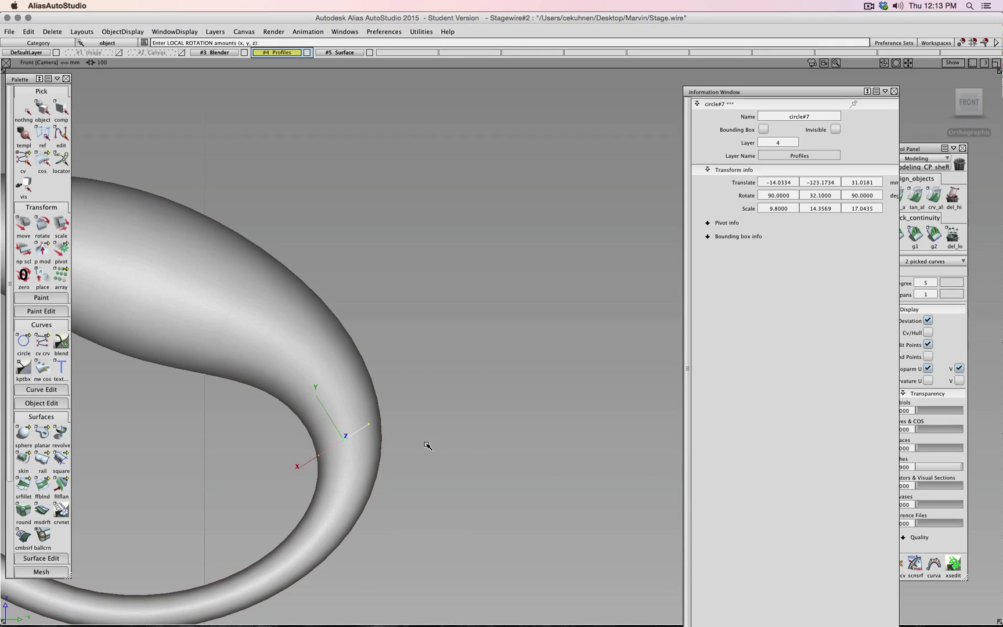
Step: Move the circle in its local axes up along the rear bend, to about Y -125.0, Z 41.9 mm
ctrl+shift+right_drag(428, 444, 428, 423)
middle_drag(424, 466, 384, 438)
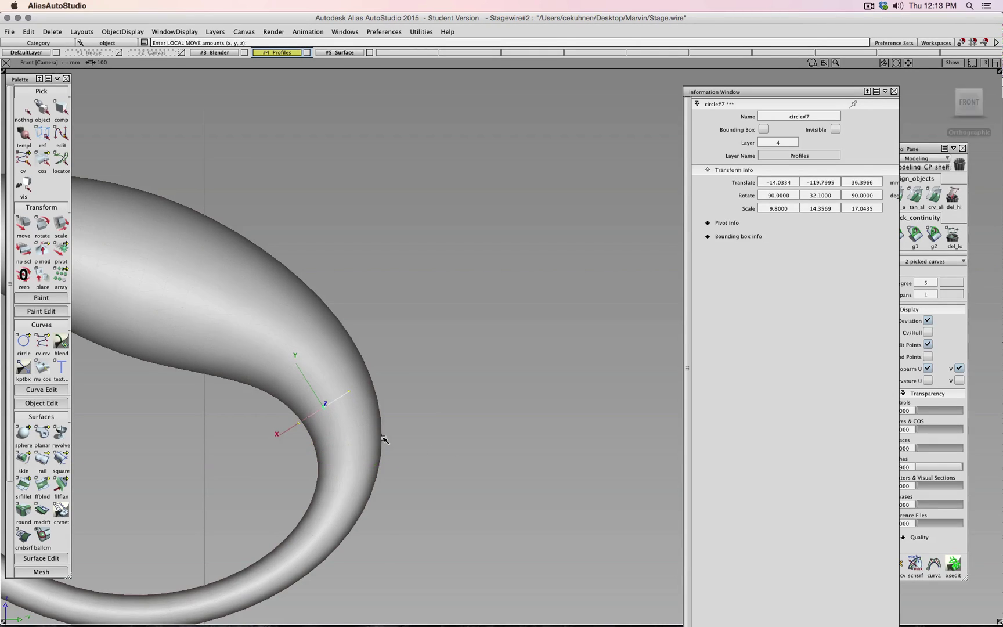
drag(384, 438, 388, 434)
key(super+z)
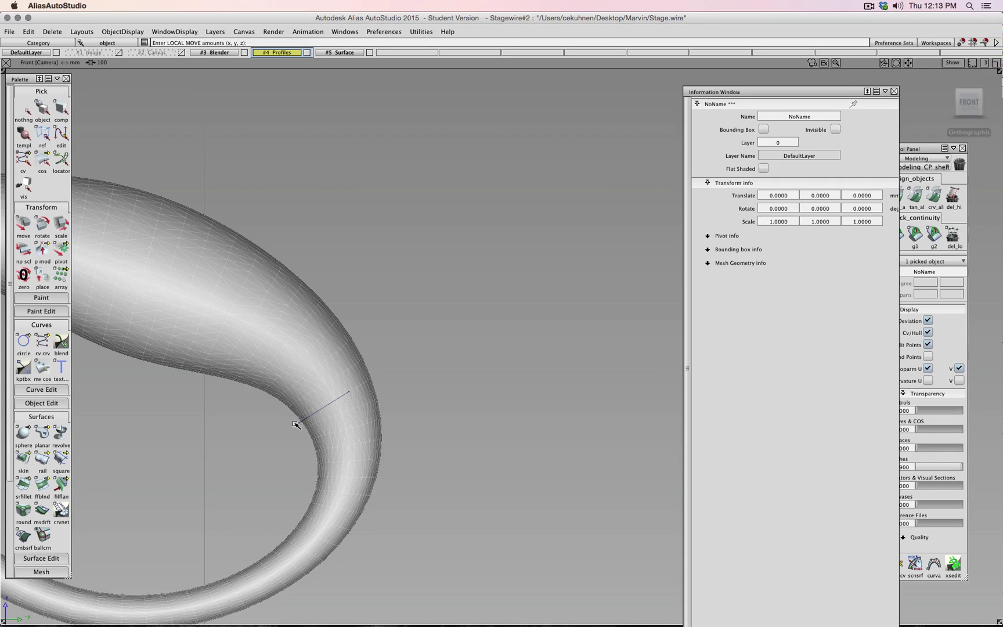
click(296, 421)
key(super+z)
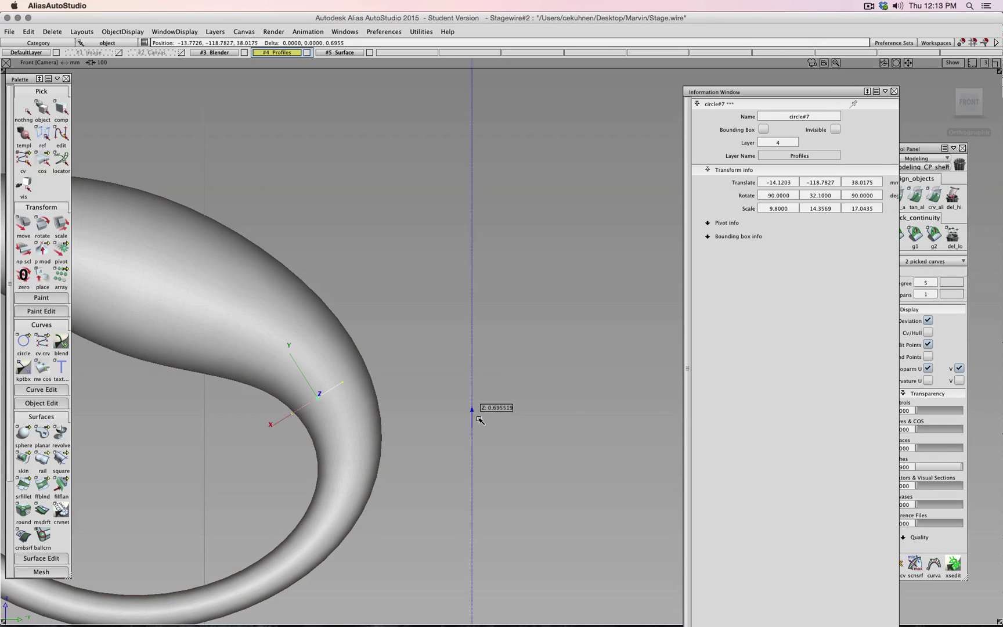
key(super+z)
alt+shift+drag(471, 421, 354, 425)
key(super+z)
Step: Set the circle's X translation to 0 to centre it on the handle
click(790, 183)
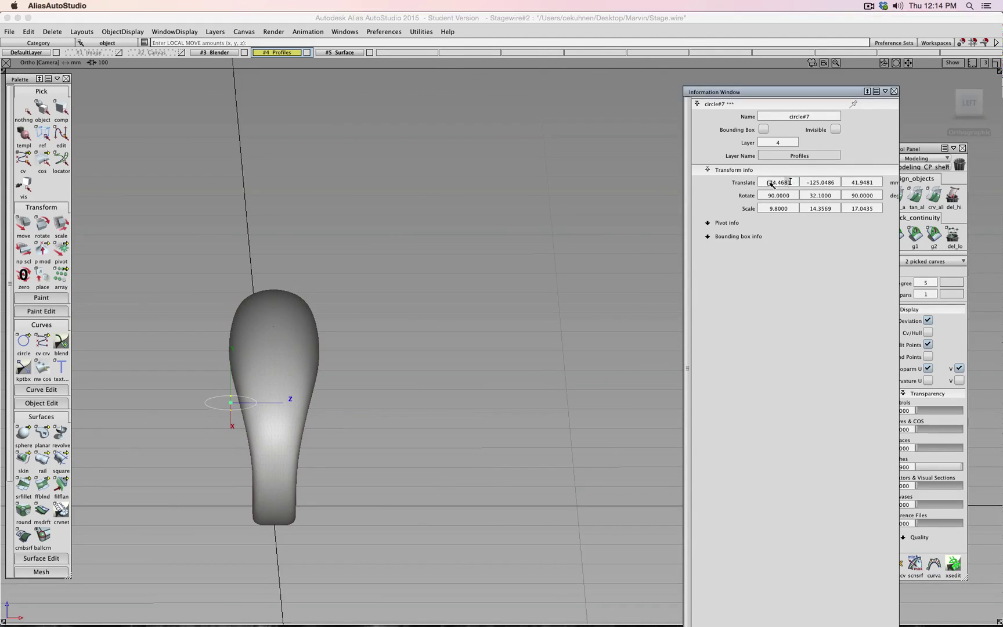
text(0)
key(Return)
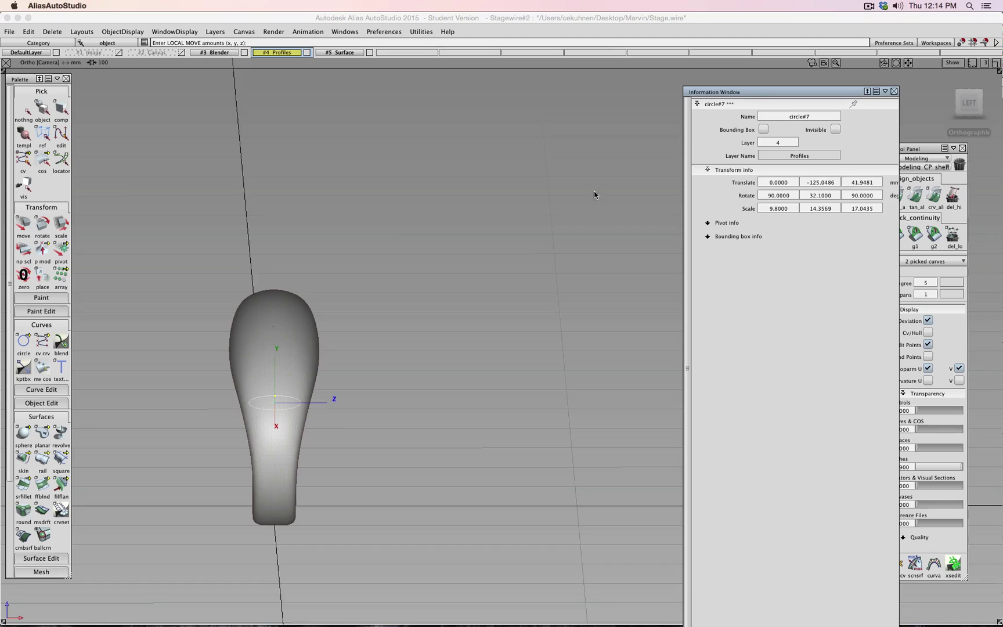
Step: Switch to Blender, view the source handle in Object Mode with its transform and dimension properties shown, and return to Alias
key(super+Tab)
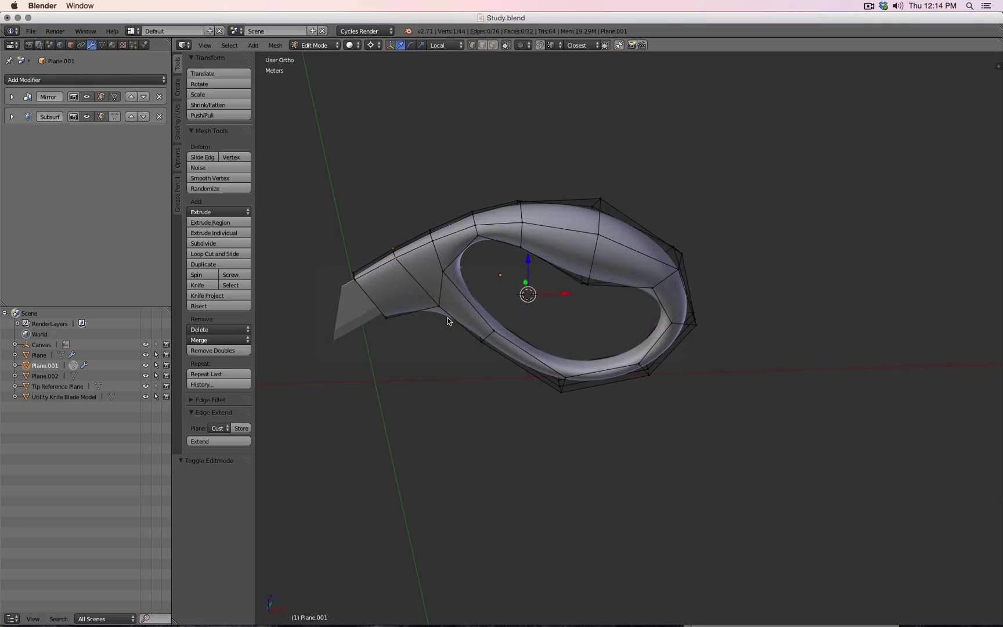
key(Tab)
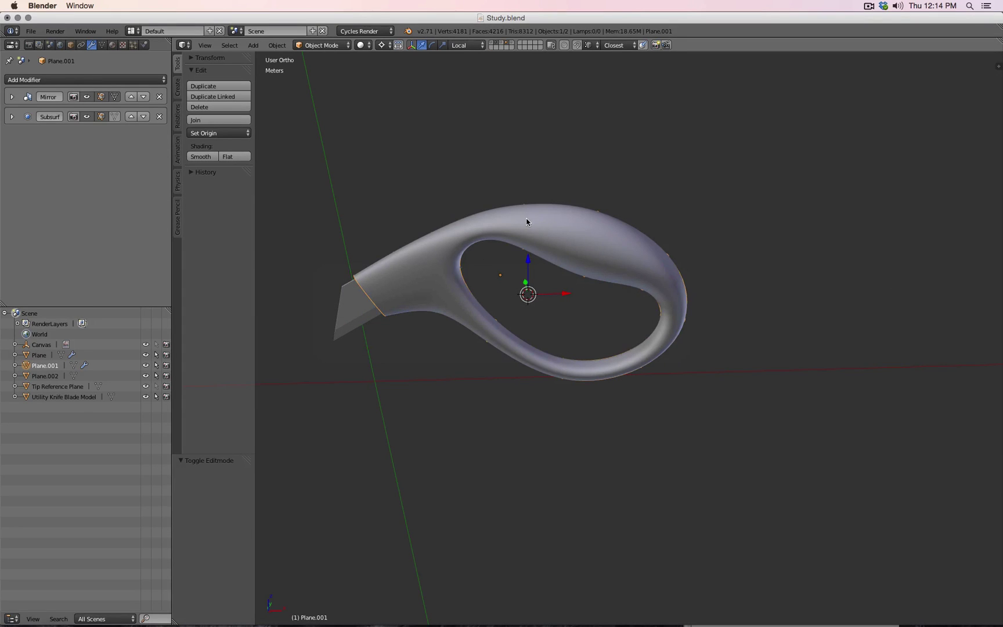
key(t)
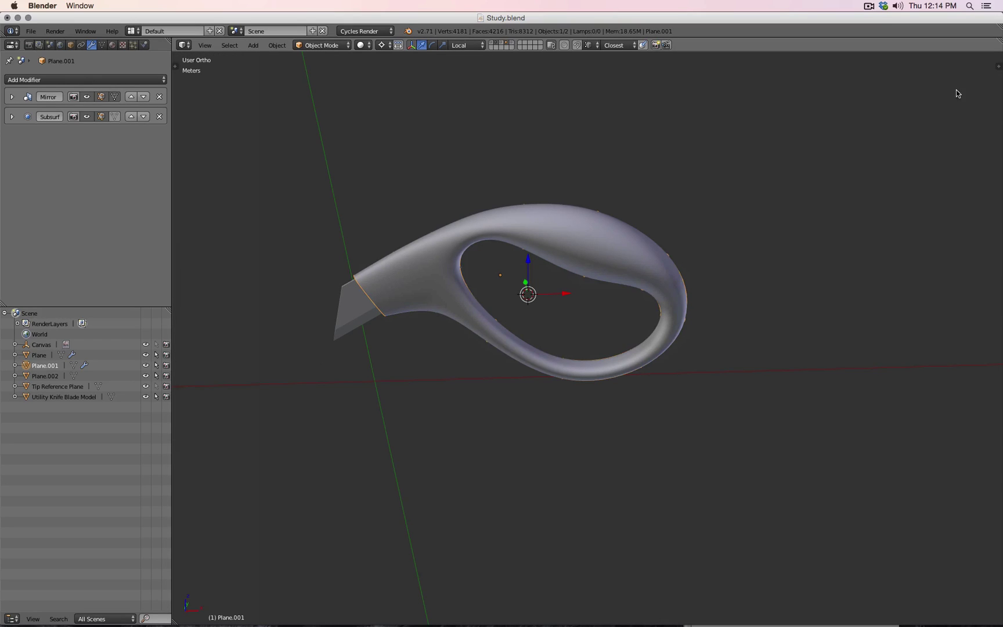
key(n)
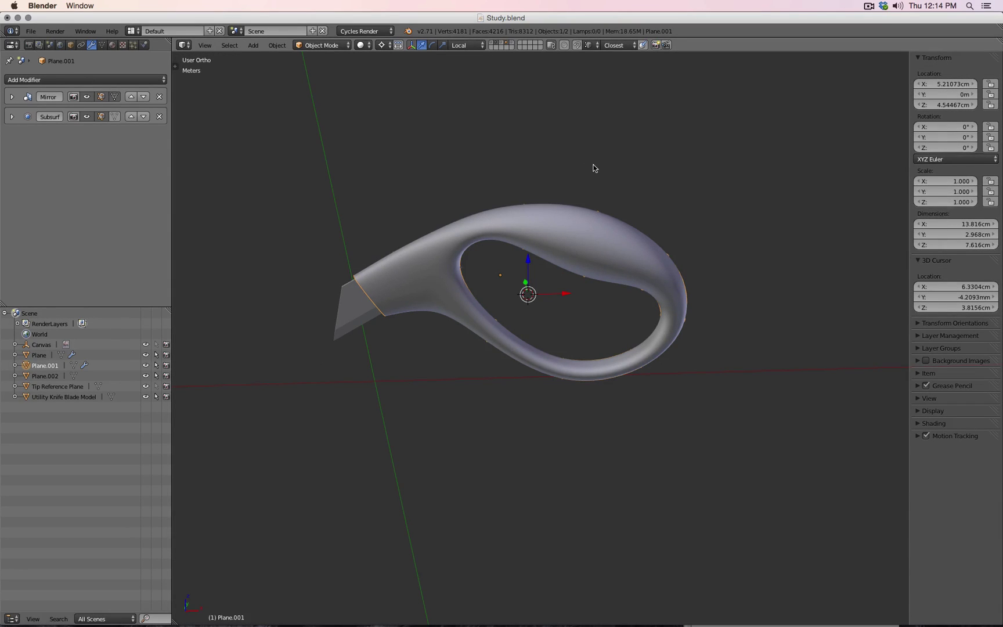
key(super+Tab)
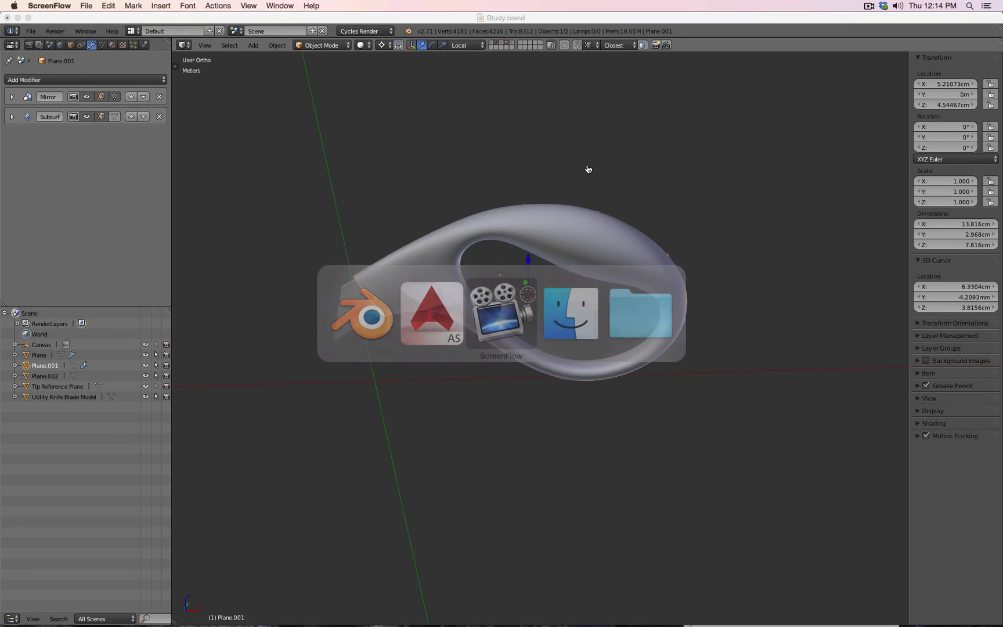
key(super+Tab)
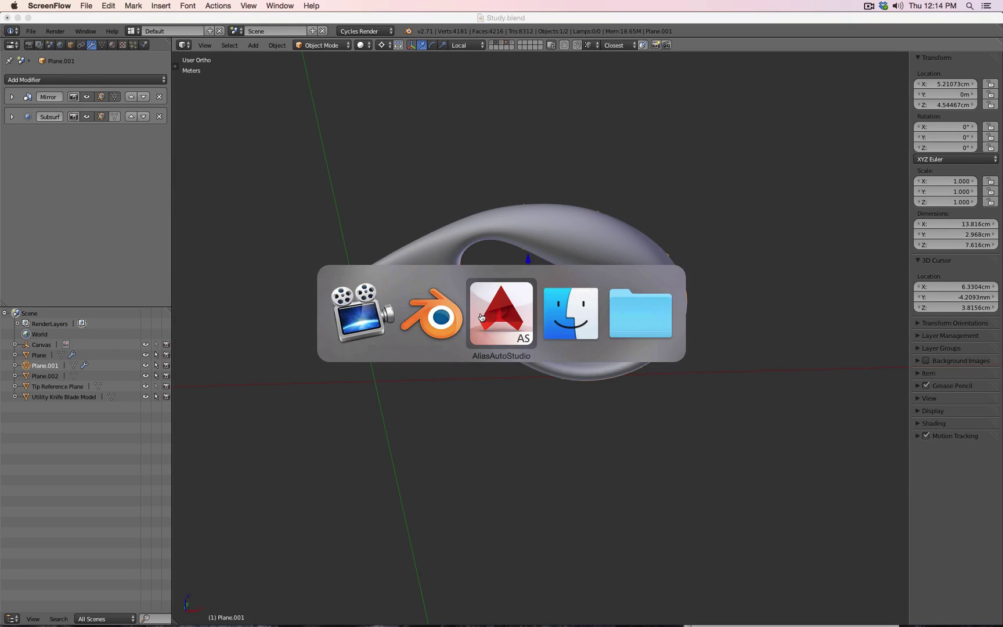
click(490, 316)
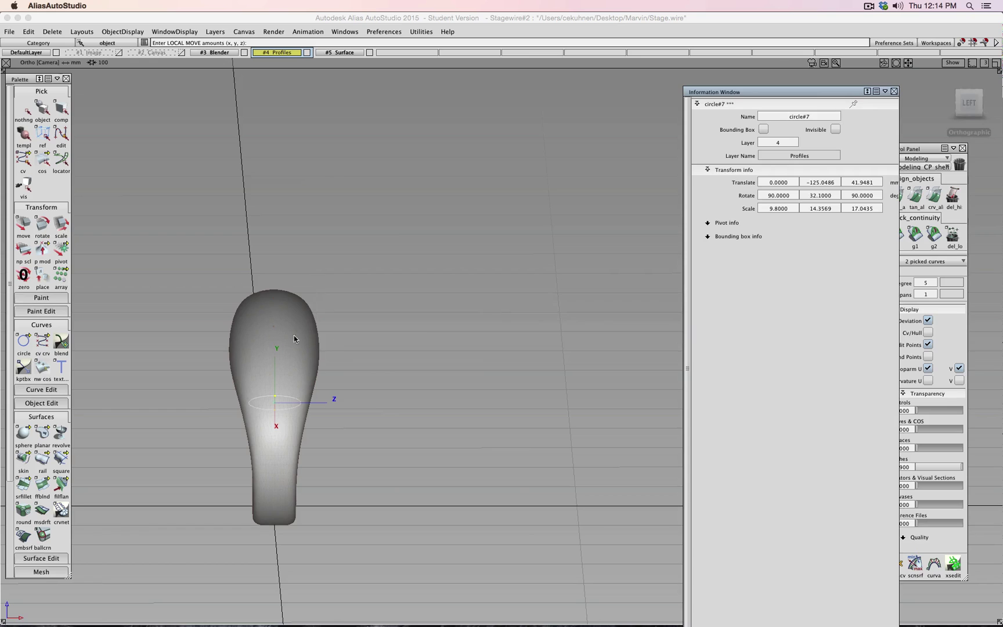
Step: Move the circle in the front view to about Y -121.2, Z 39.5 mm and check its fit in the rear bend from several angles
alt+shift+right_drag(493, 337, 414, 314)
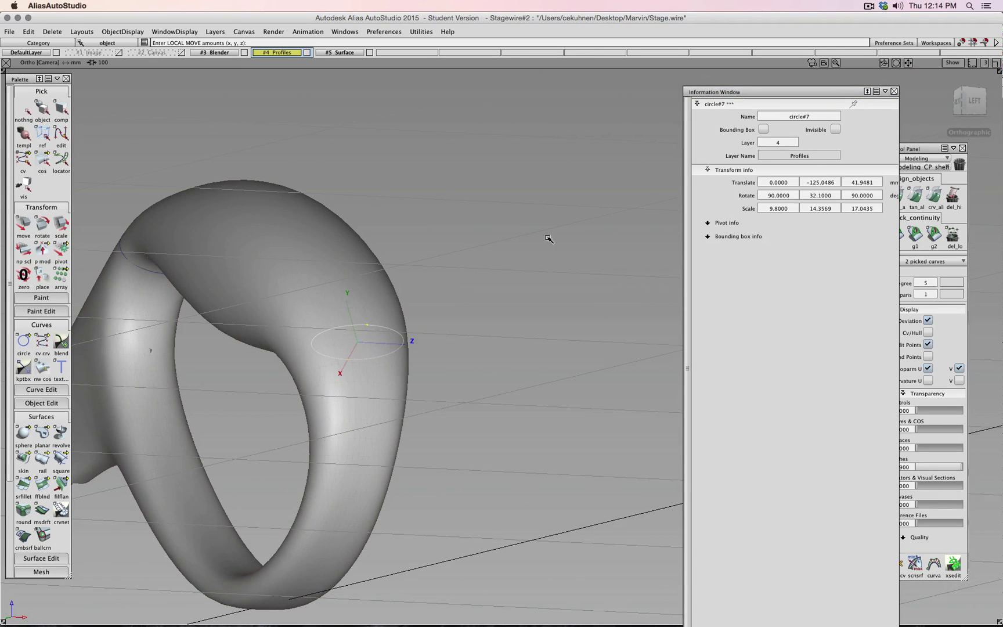
alt+shift+drag(547, 239, 633, 286)
alt+shift+middle_drag(473, 291, 192, 267)
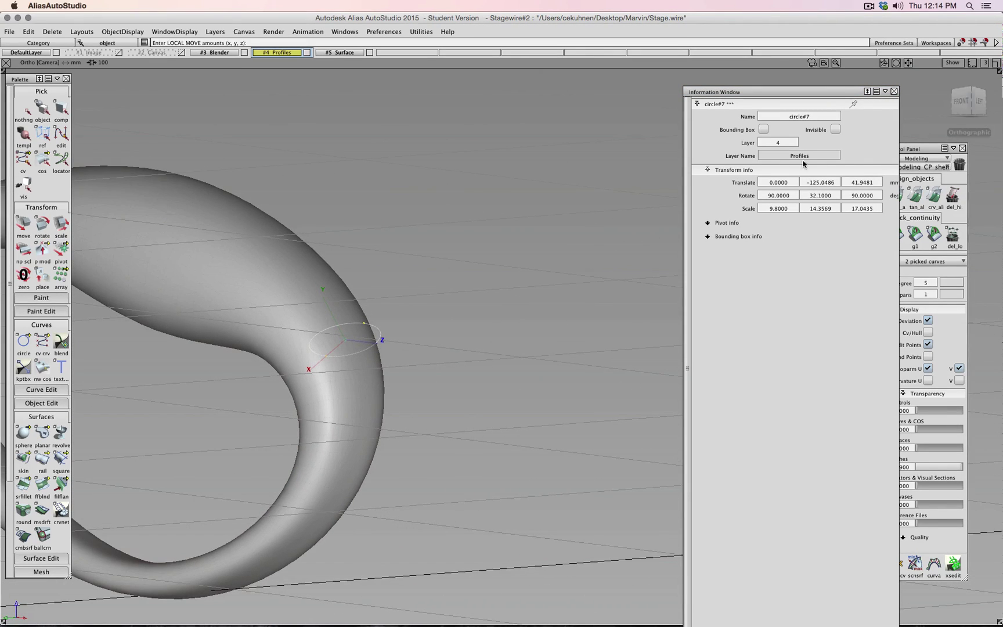
click(962, 102)
ctrl+shift+middle_drag(555, 321, 555, 299)
alt+shift+drag(564, 340, 232, 256)
alt+shift+middle_drag(325, 261, 505, 257)
alt+shift+drag(371, 276, 676, 315)
alt+shift+middle_drag(554, 287, 278, 271)
alt+shift+drag(448, 308, 576, 342)
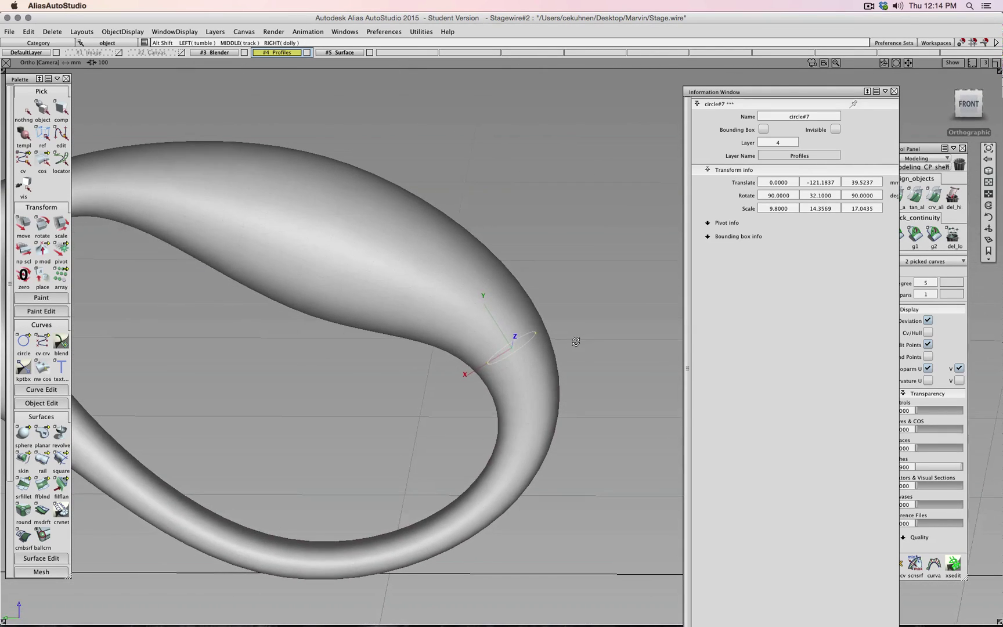
Step: Set the circle's X scale to 13 and shift the circle in its local axes to about Y -120.8, Z 39.3 mm
click(788, 208)
text(12)
key(Return)
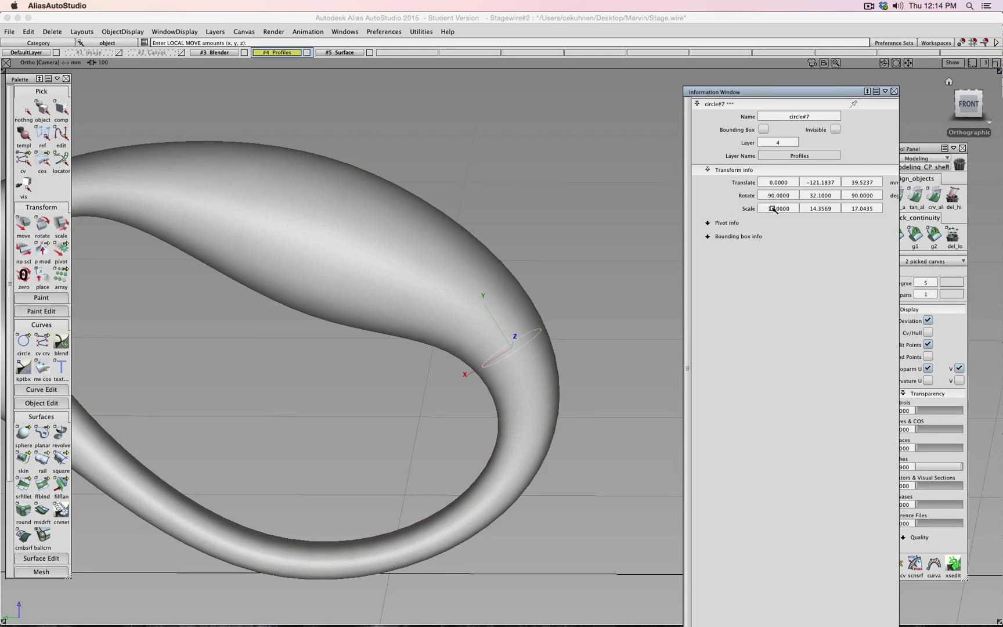
key(Return)
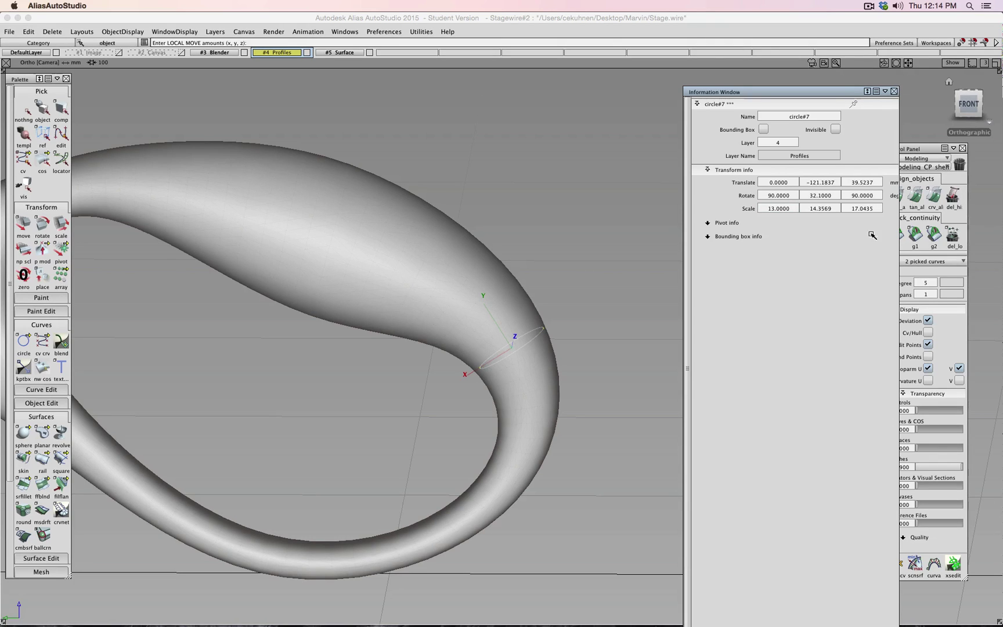
mouse_move(509, 358)
alt+shift+mouse_down()
mouse_move(527, 342)
mouse_move(516, 375)
alt+shift+mouse_up()
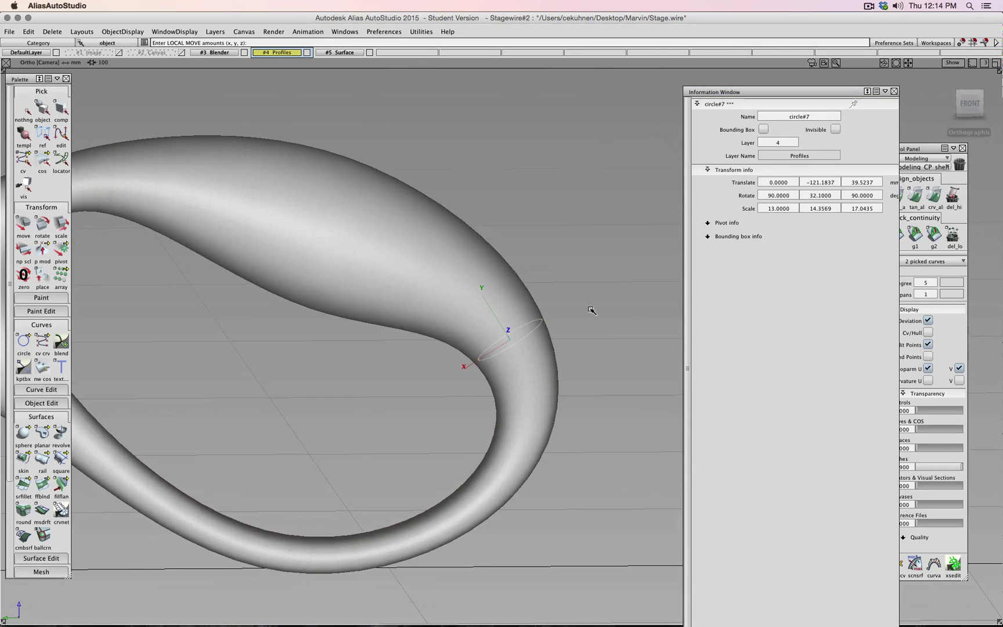
drag(592, 310, 596, 306)
Step: Set the circle's X scale to 14 to match the height of the rear bend
drag(764, 207, 835, 214)
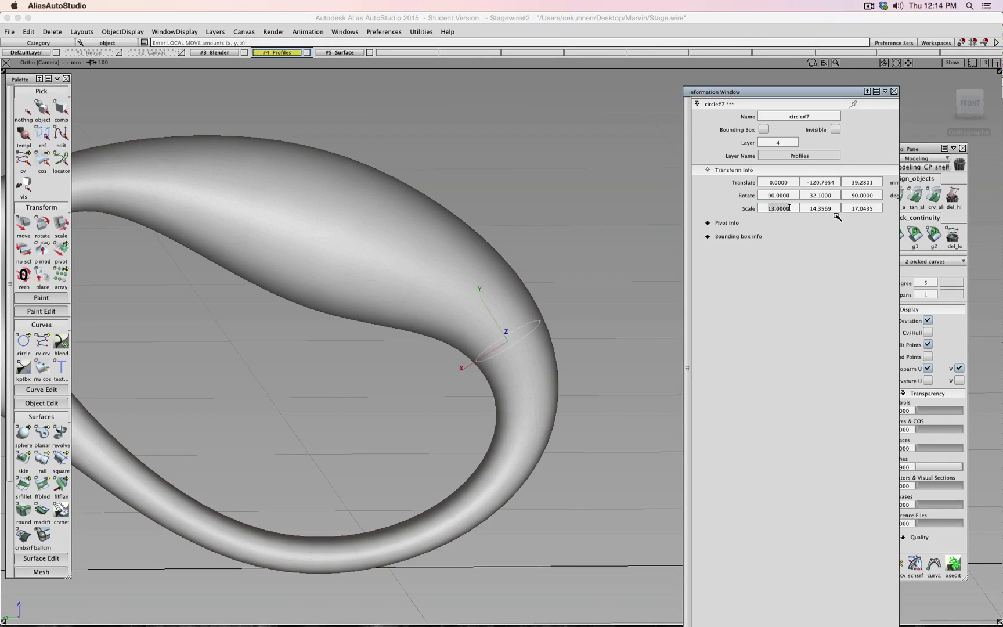
text(14)
key(Return)
Step: Try Z scales of 19 and 23 on the circle to match the handle's width
alt+shift+drag(458, 270, 429, 224)
click(855, 209)
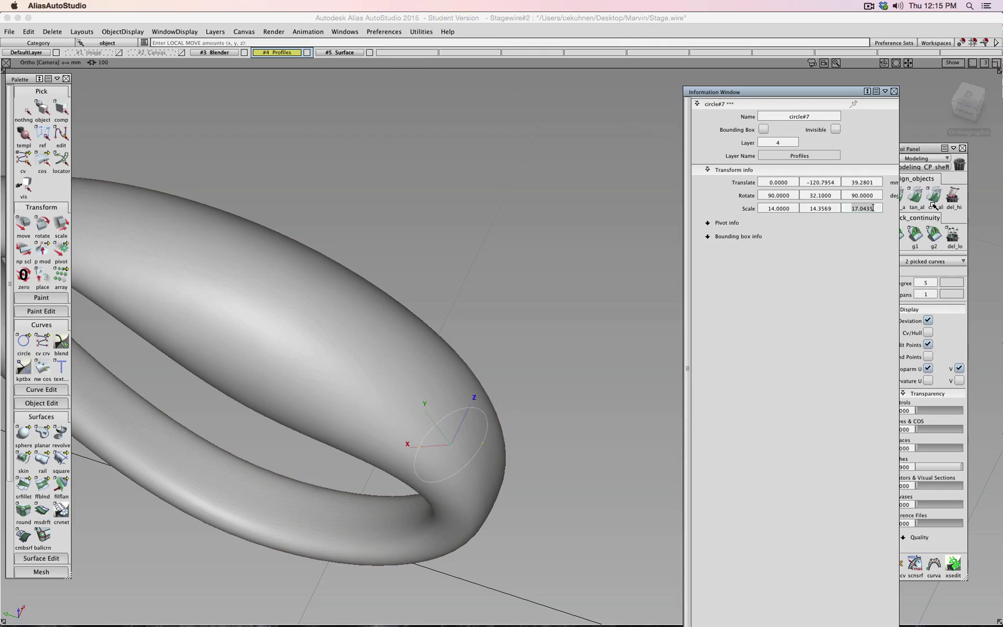
key(BackSpace)
key(BackSpace)
key(BackSpace)
key(BackSpace)
key(BackSpace)
key(BackSpace)
key(BackSpace)
text(19)
key(Return)
drag(853, 208, 920, 214)
text(23)
key(Return)
Step: Set the circle's Z scale to 22 and check both profiles in the front view
alt+shift+drag(557, 372, 510, 444)
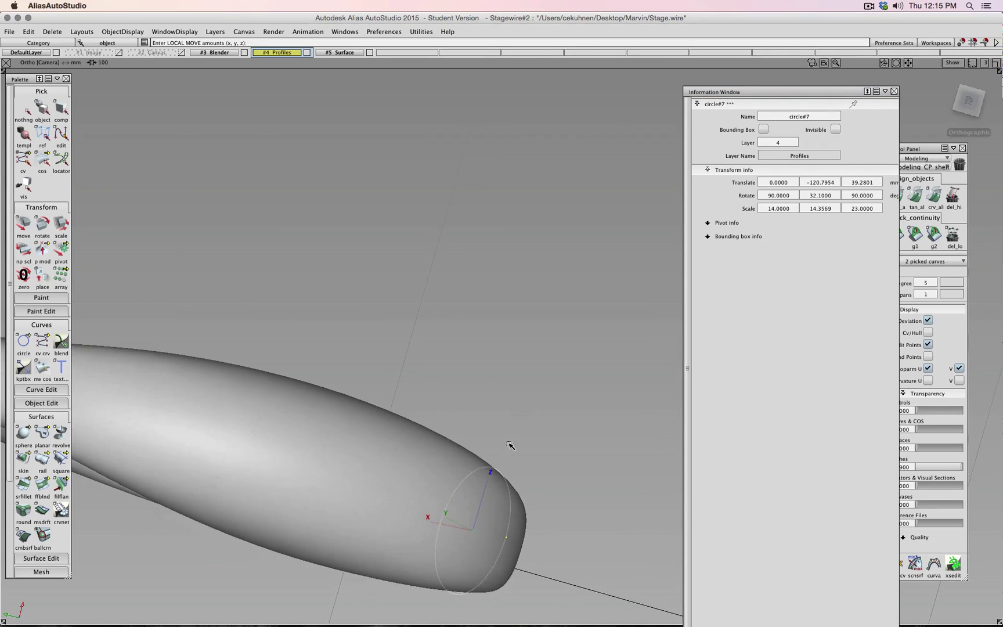
click(872, 208)
text(22)
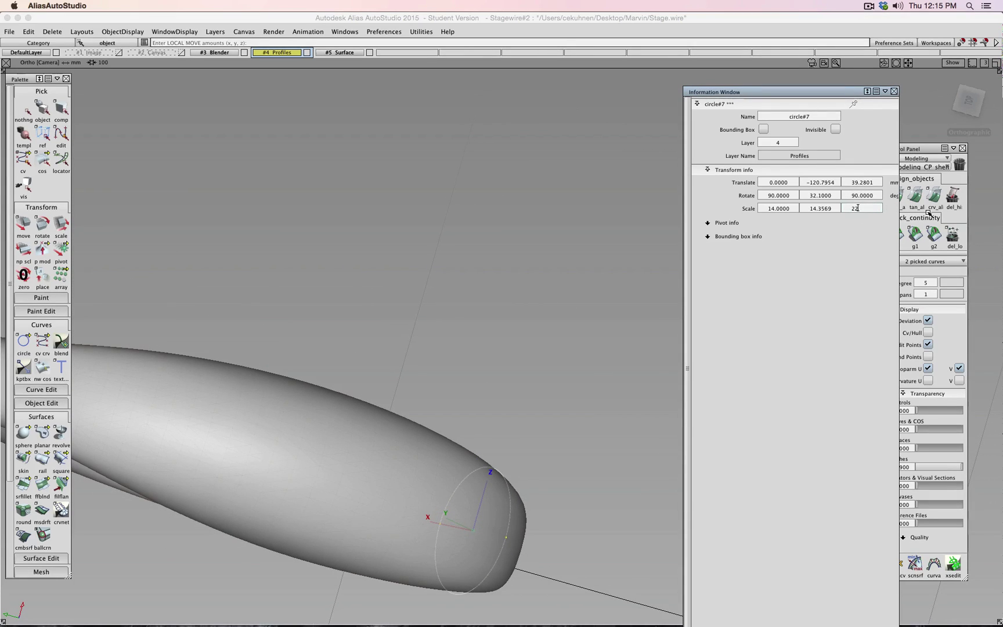
key(Return)
alt+shift+drag(477, 331, 522, 215)
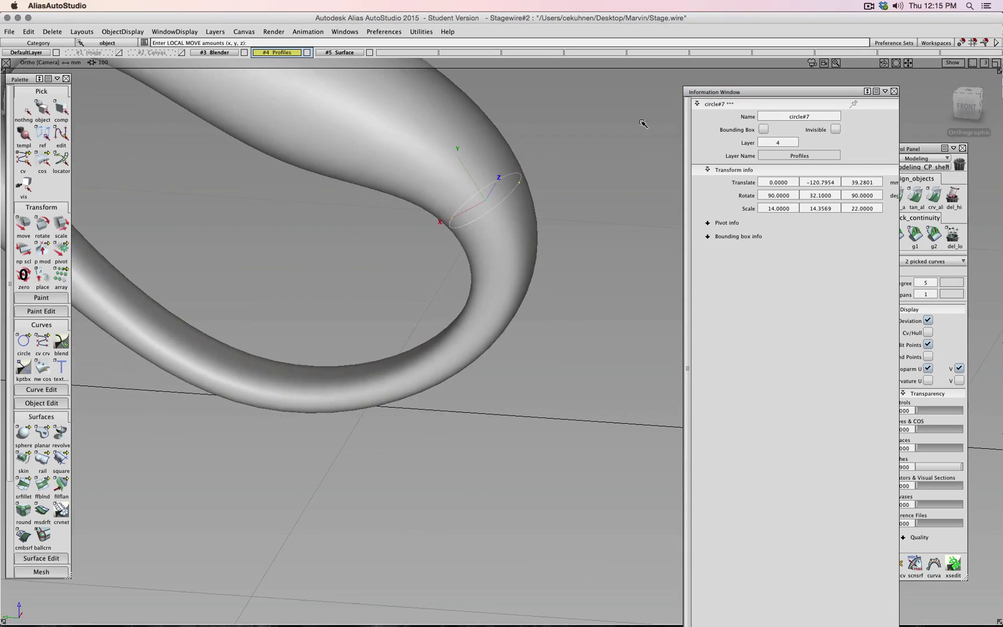
click(967, 106)
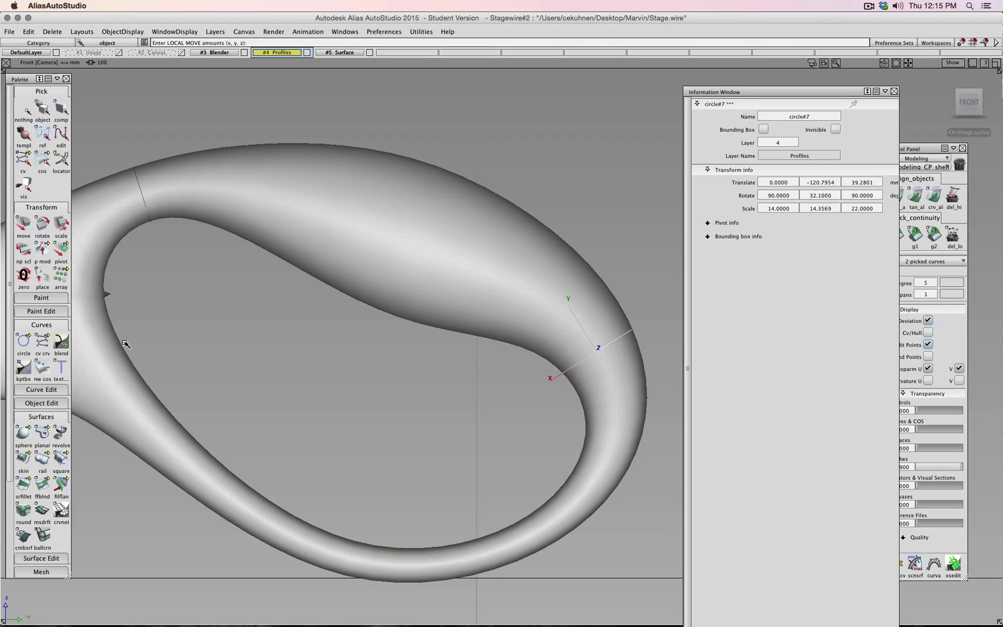
Step: Start a new CV curve and set its degree to 5 in the curve options
click(42, 343)
alt+shift+drag(159, 278, 232, 401)
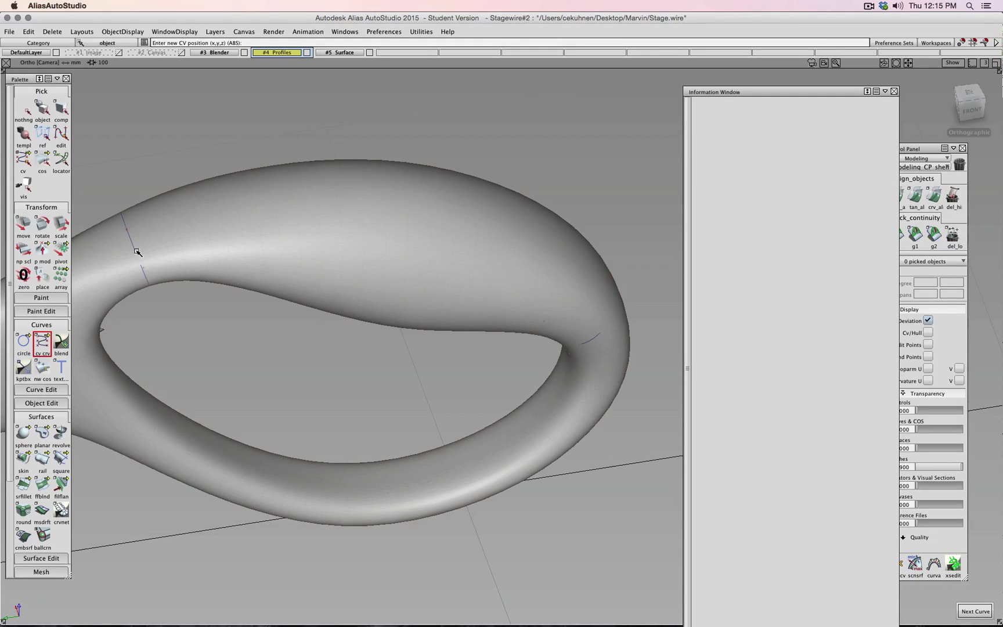
double_click(42, 342)
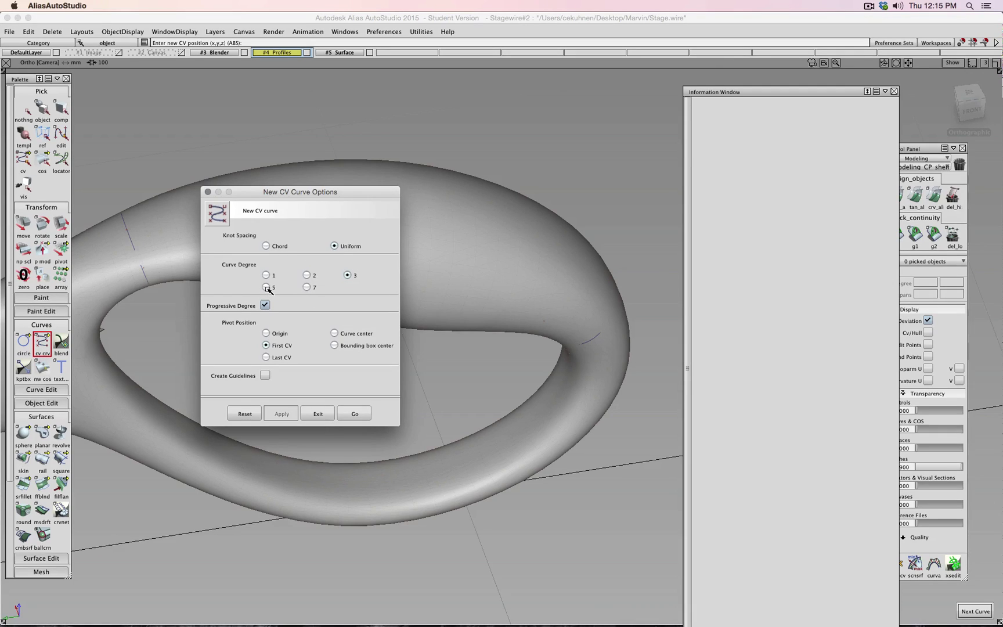
click(266, 287)
click(358, 413)
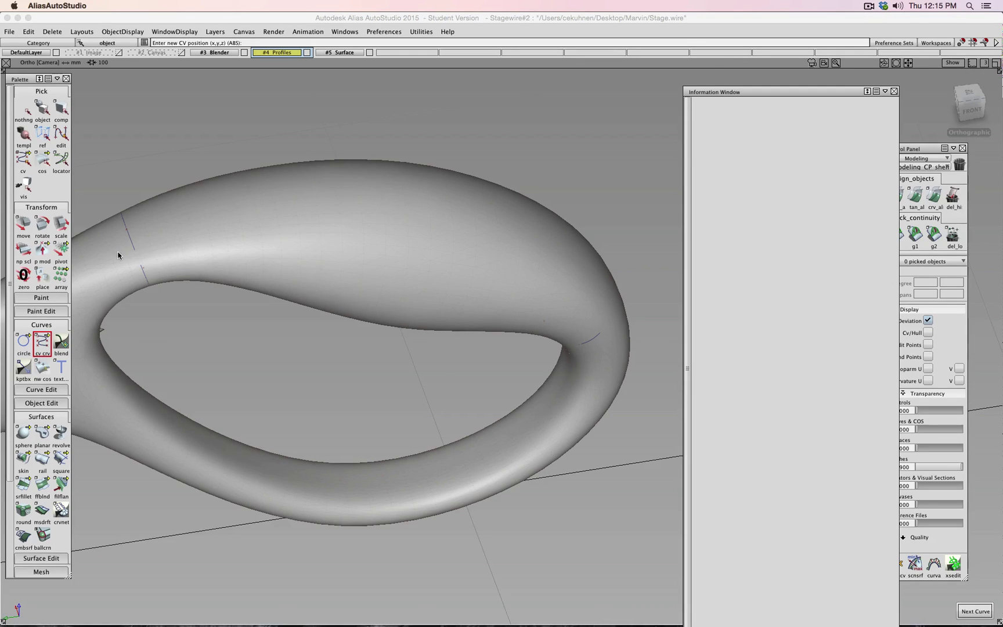
Step: Draw a CV curve from the top of the neck circle along the handle's upper edge to the rear profile, with two intermediate CVs
mouse_move(128, 221)
ctrl+alt+mouse_down()
mouse_move(134, 263)
mouse_move(134, 225)
mouse_move(147, 224)
ctrl+alt+mouse_up()
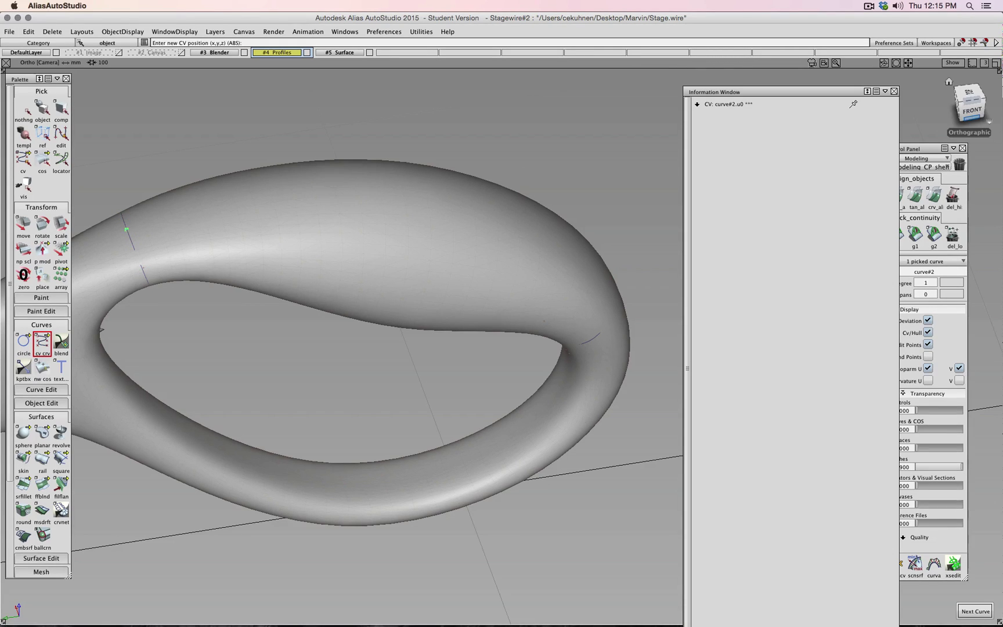
click(970, 107)
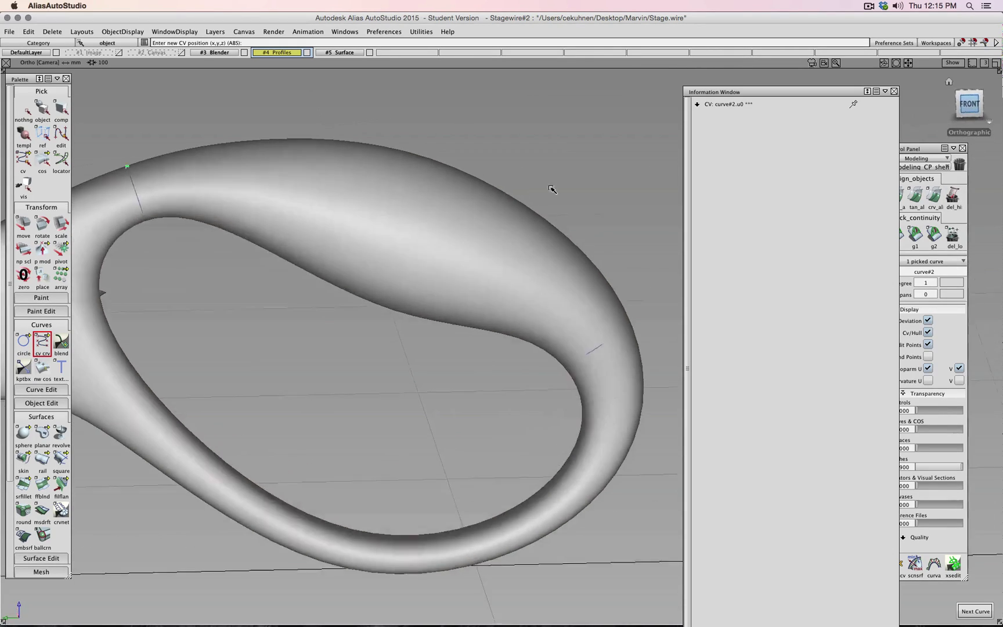
click(285, 140)
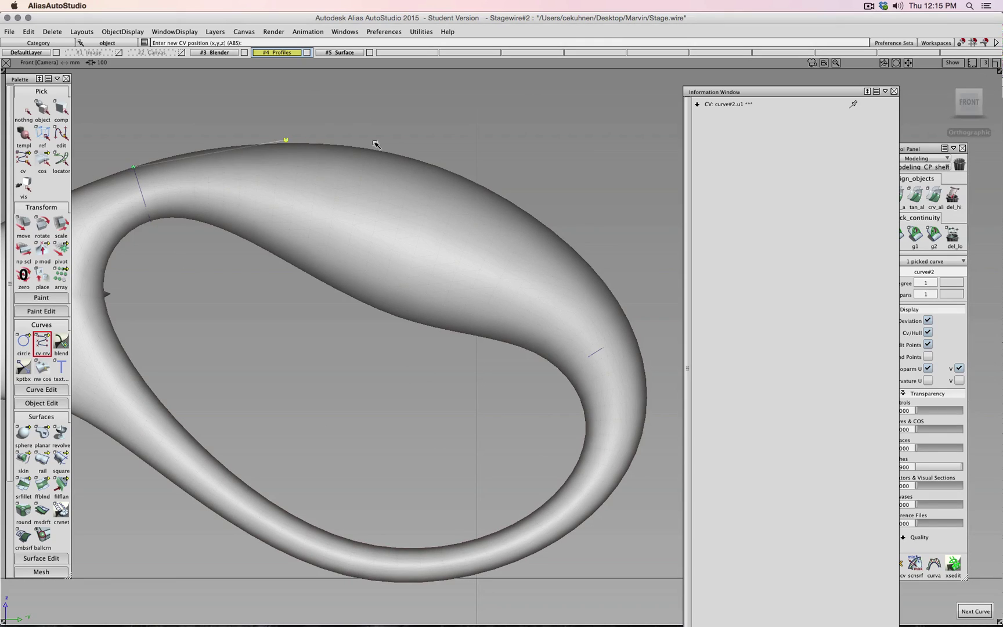
click(471, 173)
alt+shift+drag(592, 247, 430, 247)
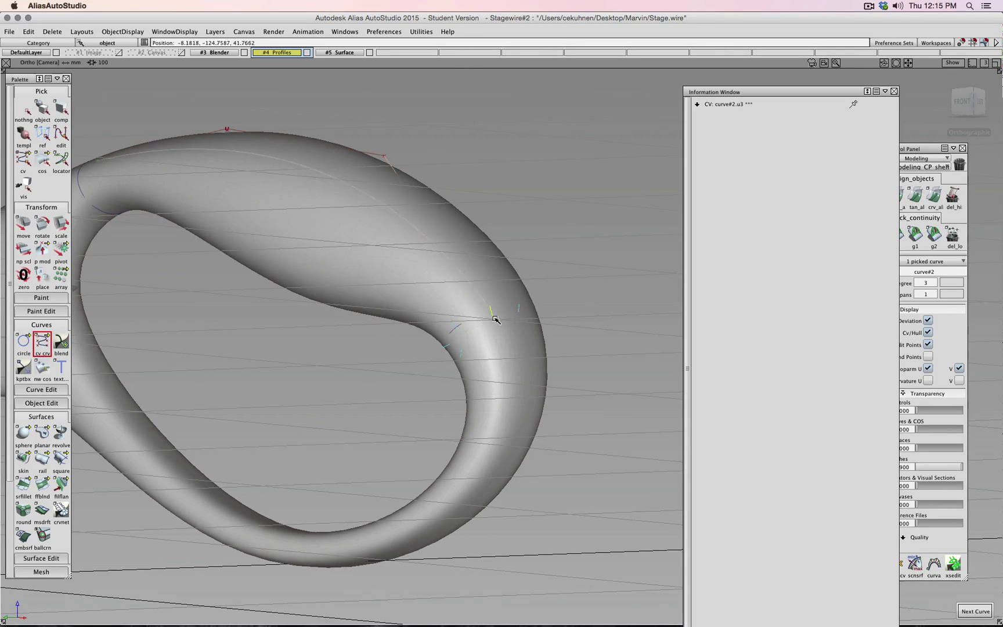
click(520, 310)
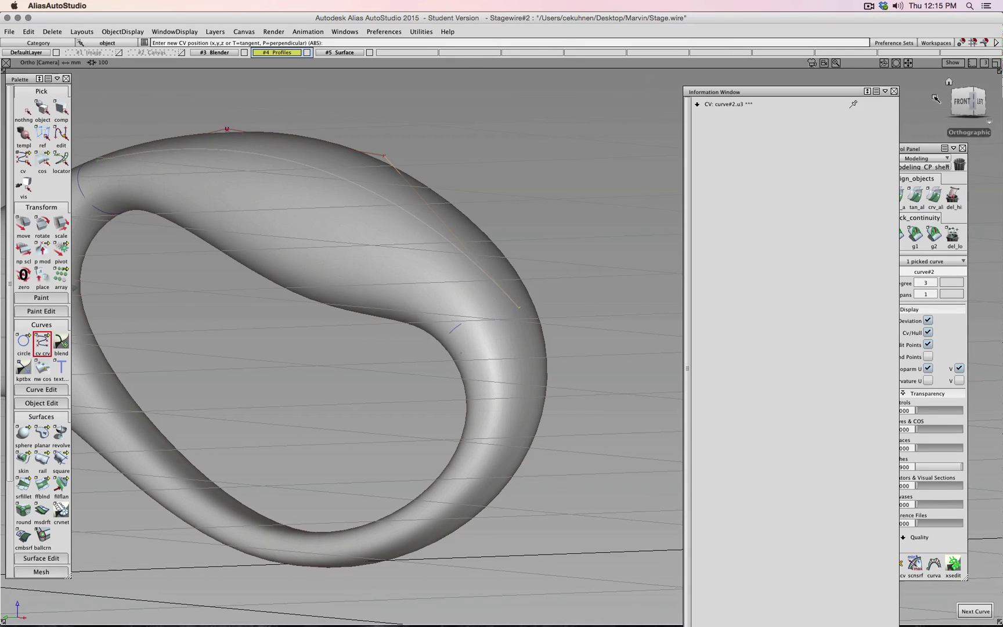
Step: Move the upper curve's two middle CVs outward in the front view until the curve follows the handle's upper outline
click(968, 102)
ctrl+shift+drag(319, 330, 360, 332)
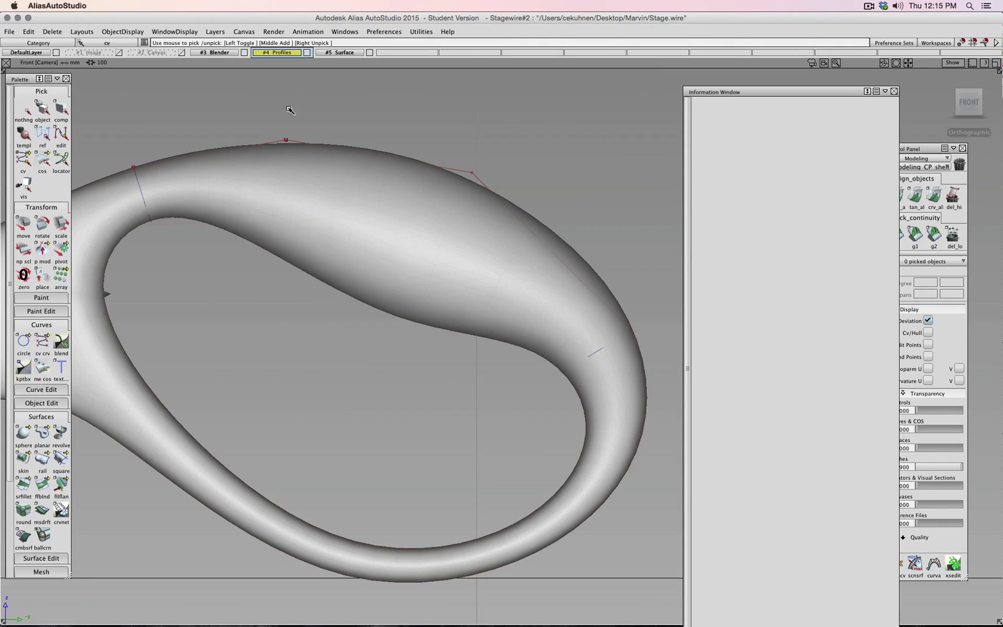
drag(268, 131, 511, 191)
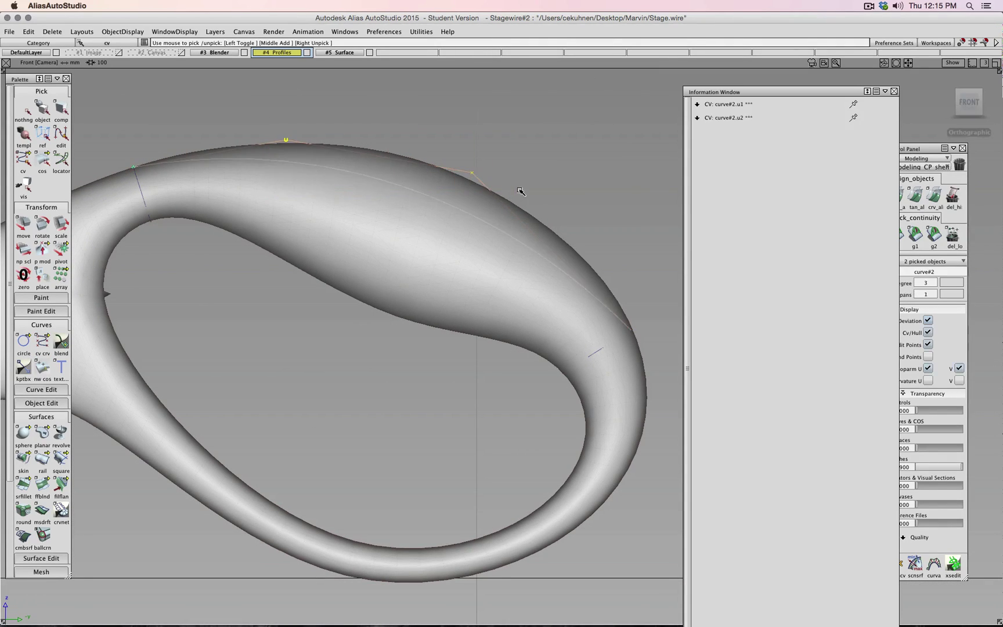
ctrl+shift+middle_drag(513, 187, 506, 188)
drag(506, 187, 549, 157)
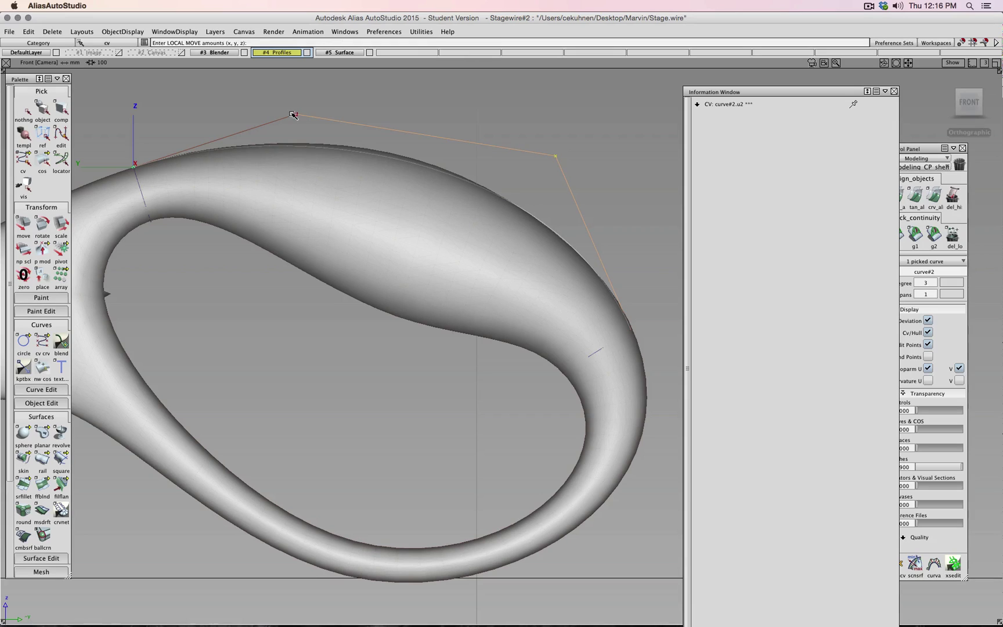
drag(293, 114, 310, 108)
mouse_move(557, 158)
mouse_down()
mouse_move(543, 155)
mouse_move(557, 160)
mouse_up()
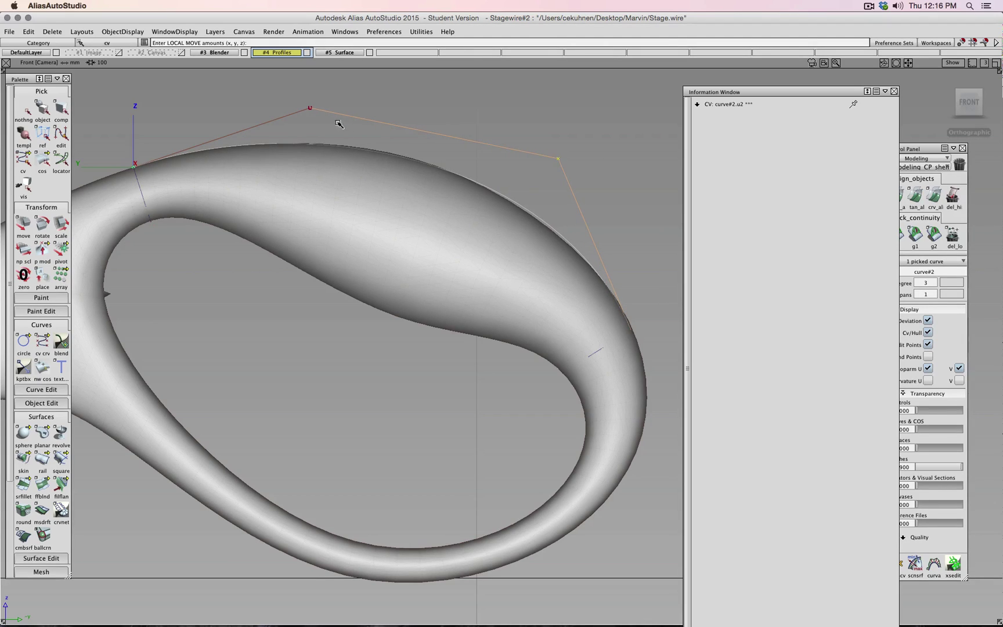
drag(309, 108, 310, 106)
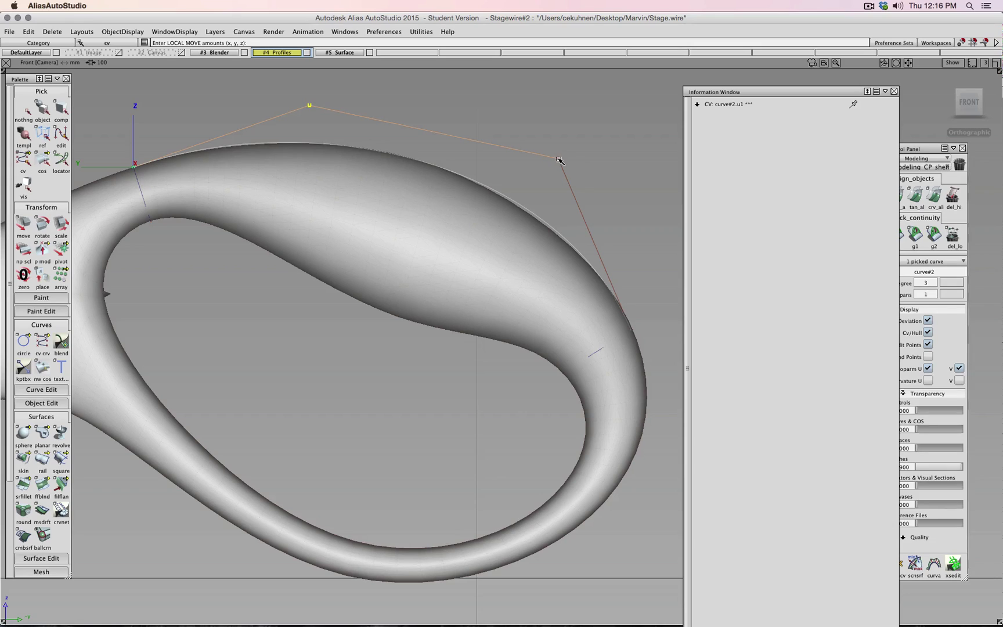
drag(559, 160, 552, 160)
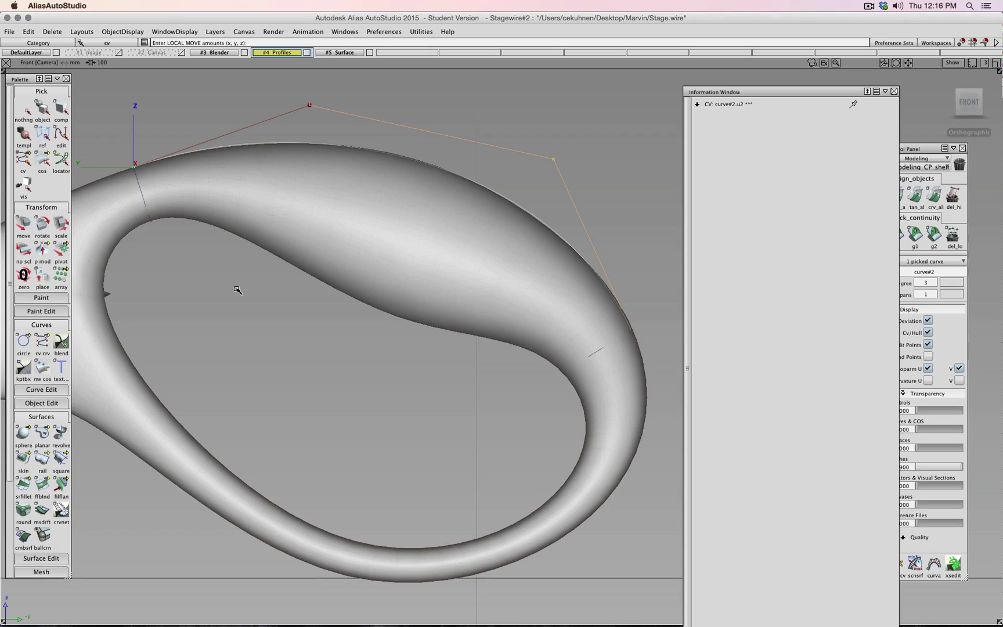
Step: Draw a second, degree 5 CV curve from the bottom of the neck circle along the handle's inner edge to the rear profile
alt+shift+drag(235, 277, 162, 289)
ctrl+shift+click(204, 292)
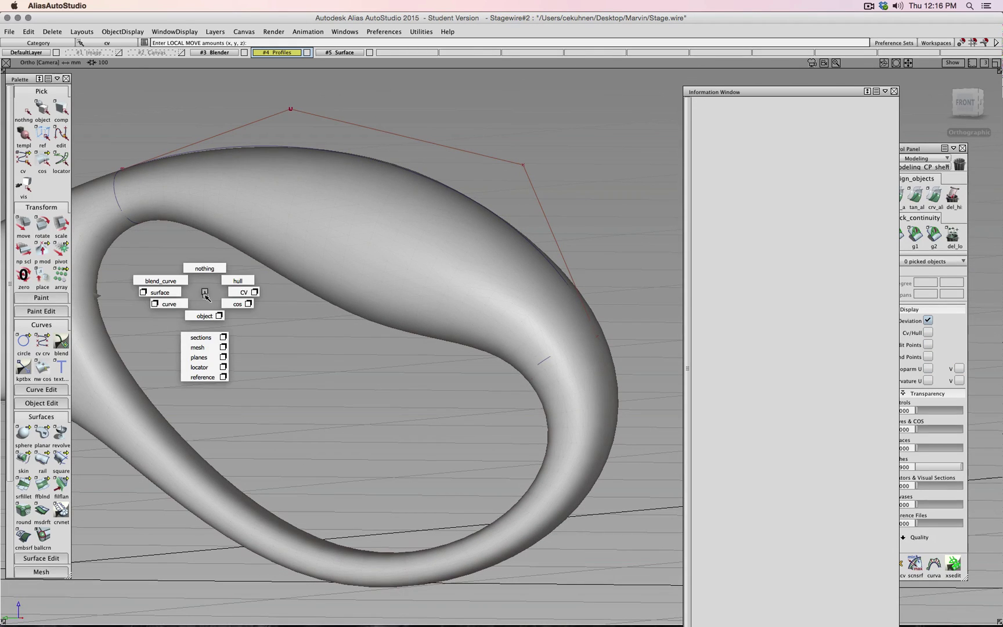
double_click(44, 342)
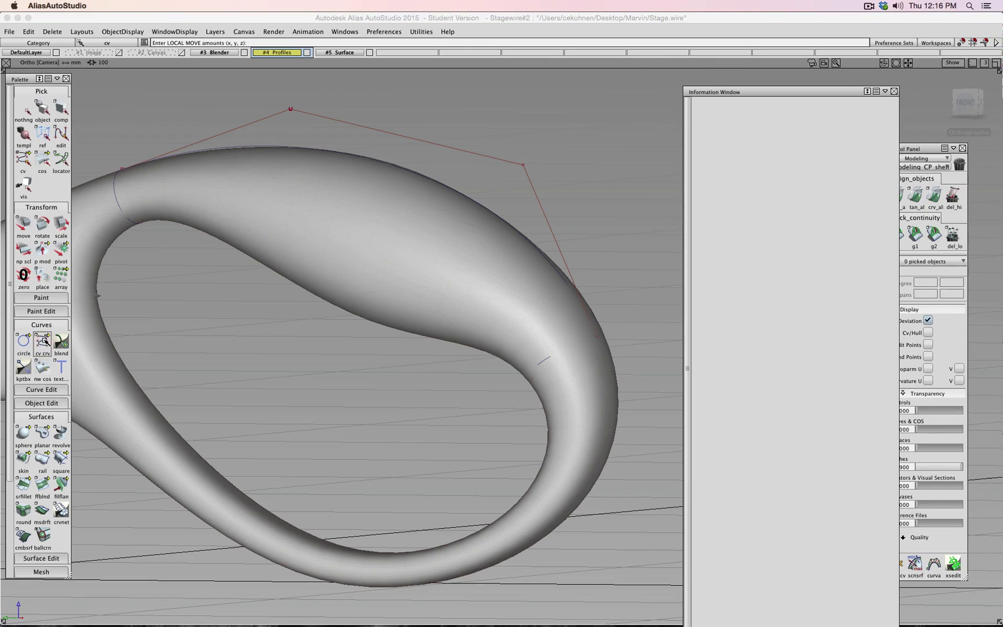
click(354, 413)
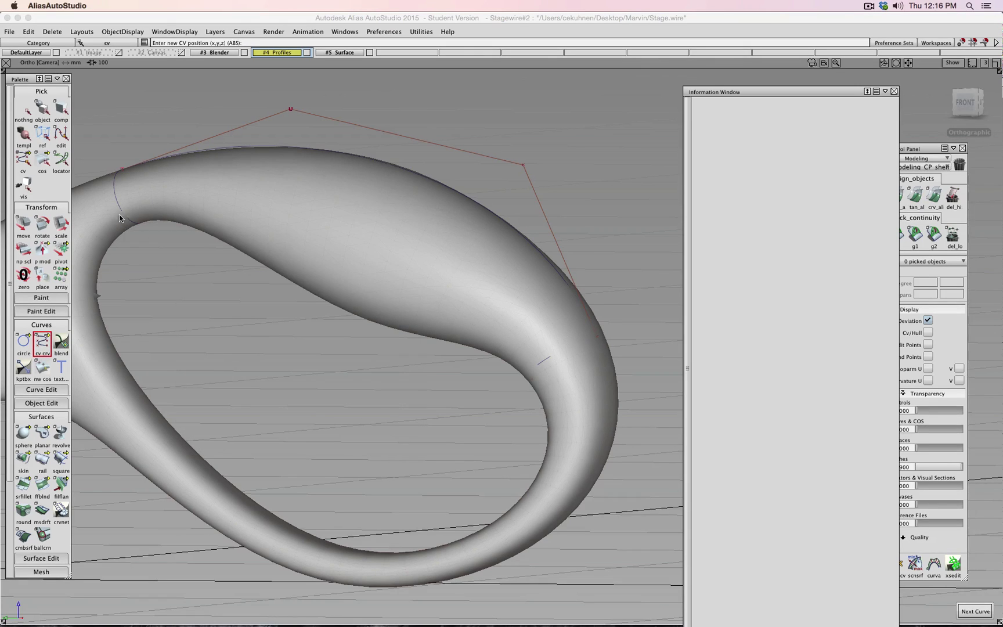
click(139, 222)
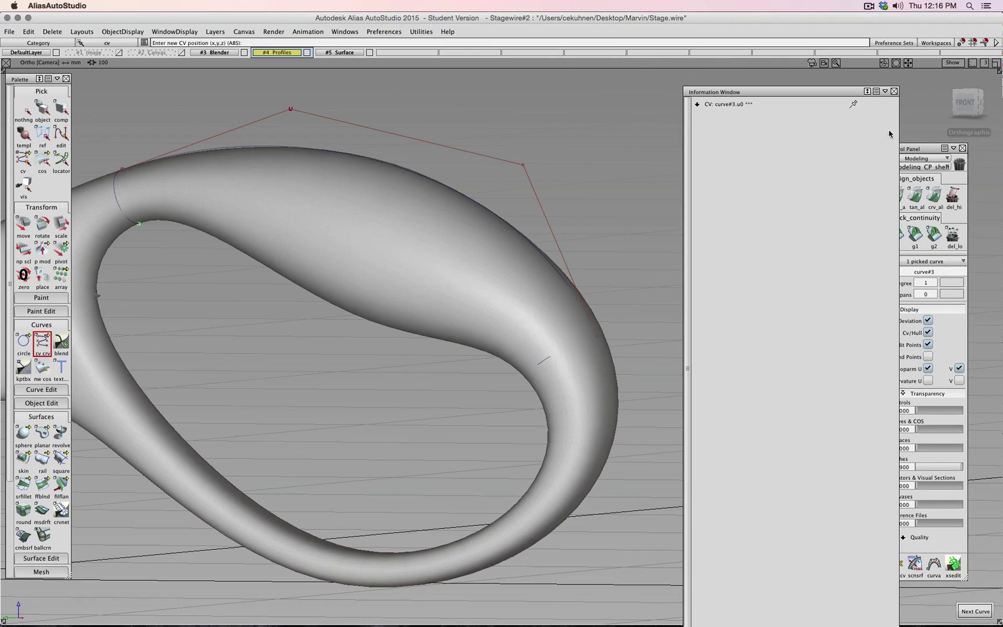
click(968, 103)
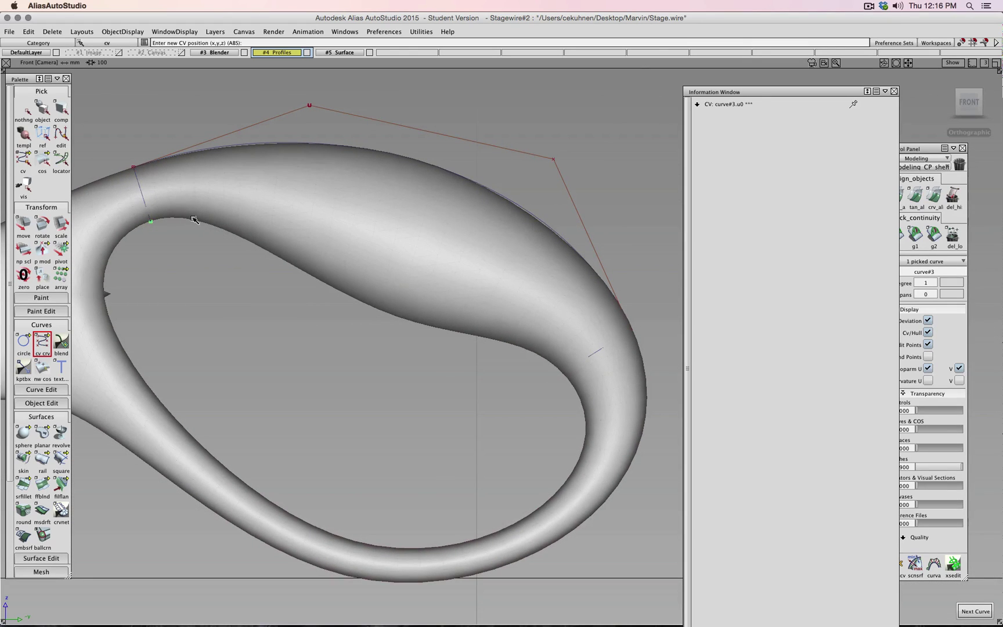
click(196, 219)
click(270, 253)
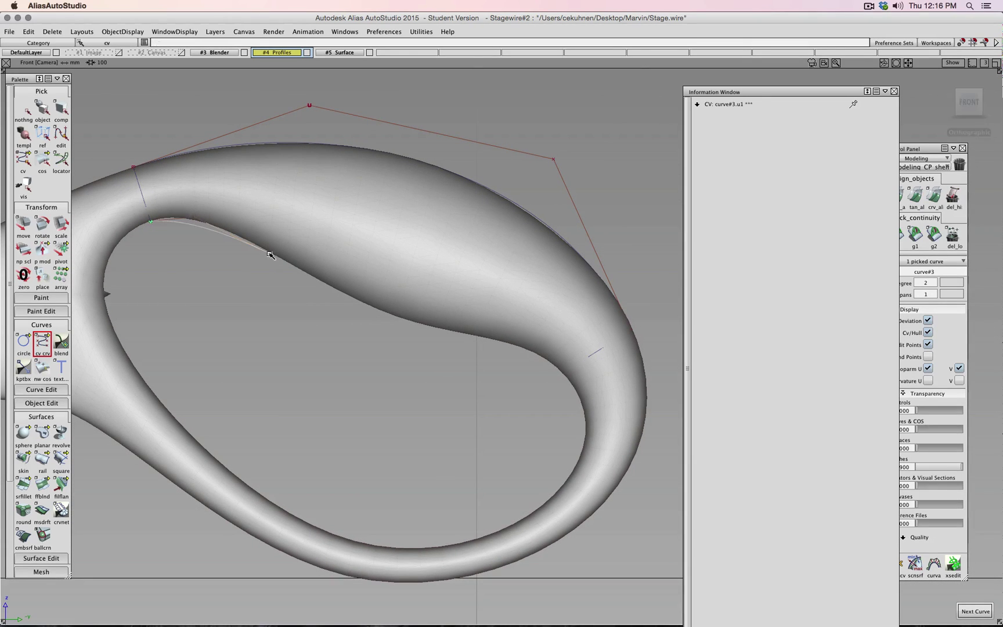
click(382, 333)
click(522, 342)
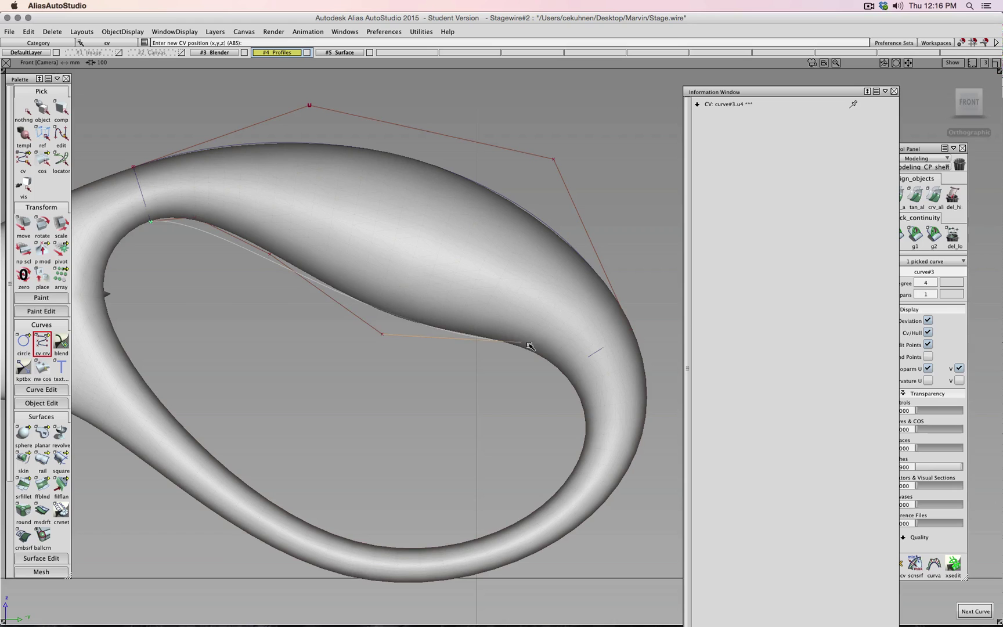
alt+shift+drag(598, 355, 602, 348)
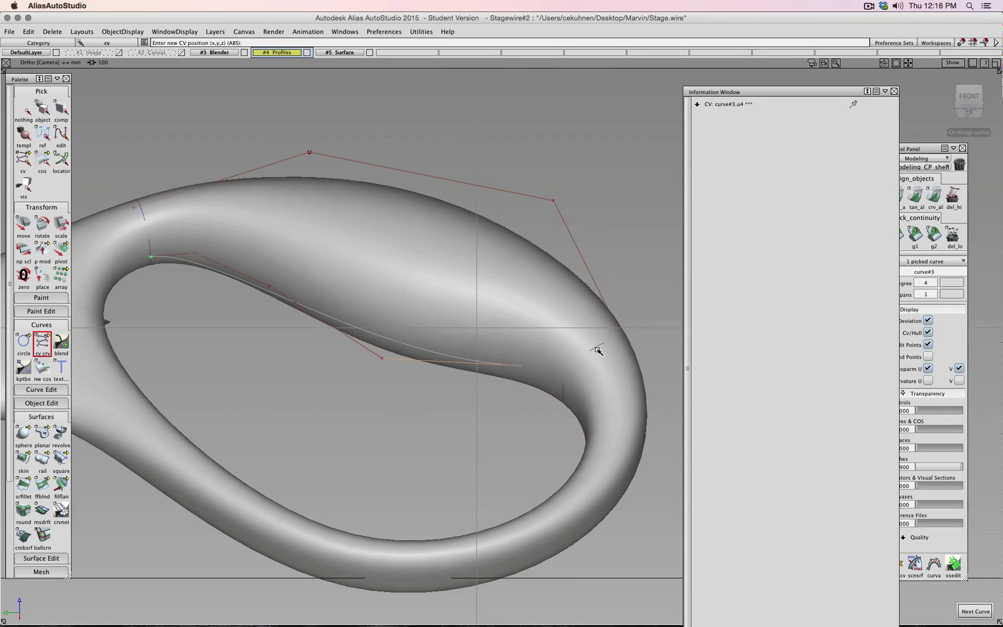
click(562, 394)
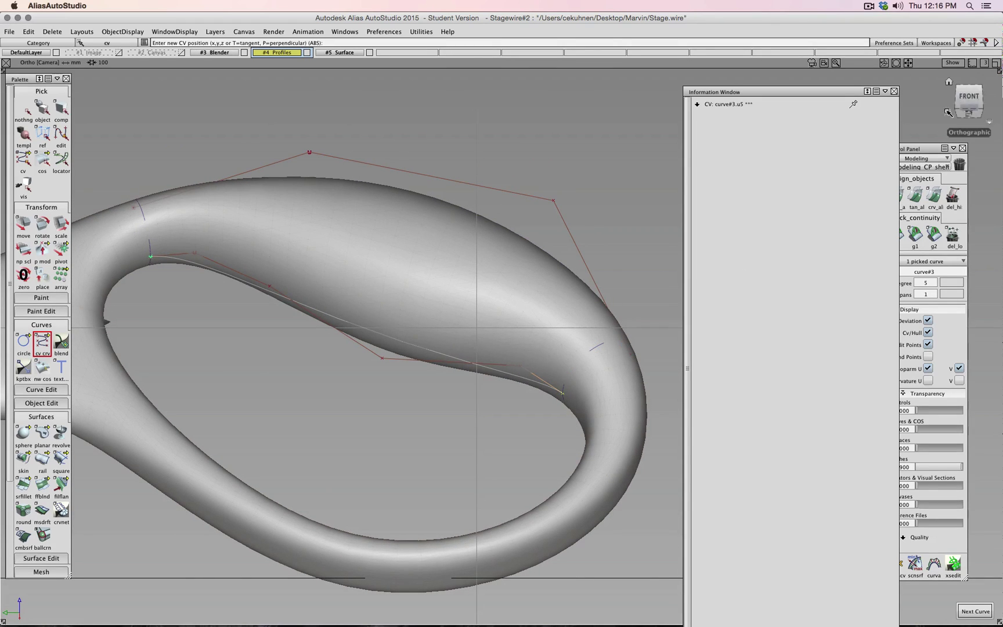
Step: Reposition the lower curve's fourth, third and second CVs in the front view to bring it closer to the handle's inner edge
click(972, 97)
ctrl+shift+drag(457, 426, 488, 412)
drag(412, 379, 356, 323)
ctrl+shift+right_drag(414, 370, 412, 351)
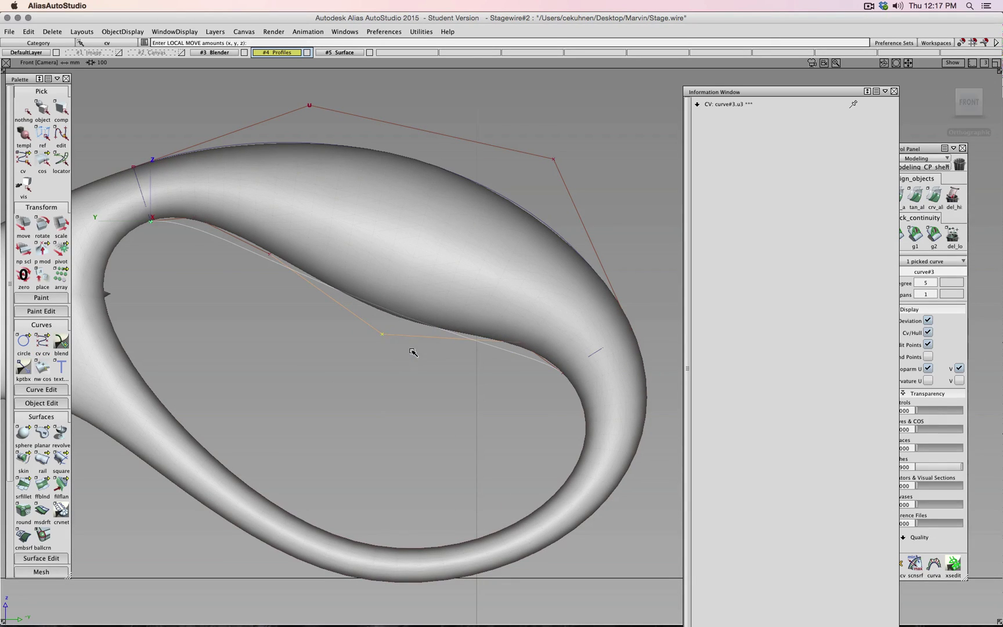
drag(413, 352, 399, 353)
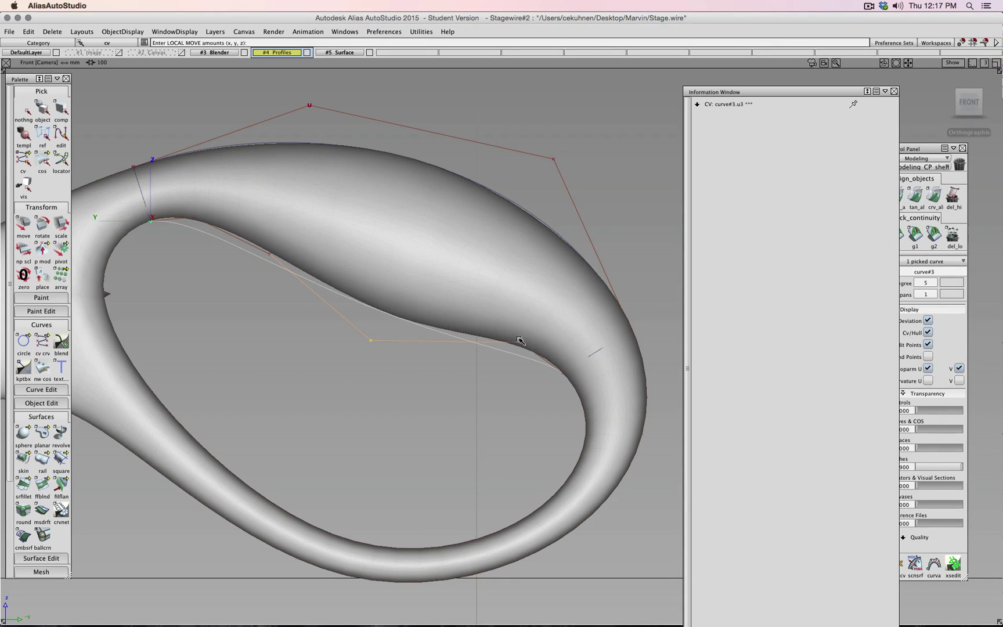
drag(530, 344, 531, 348)
drag(839, 99, 783, 90)
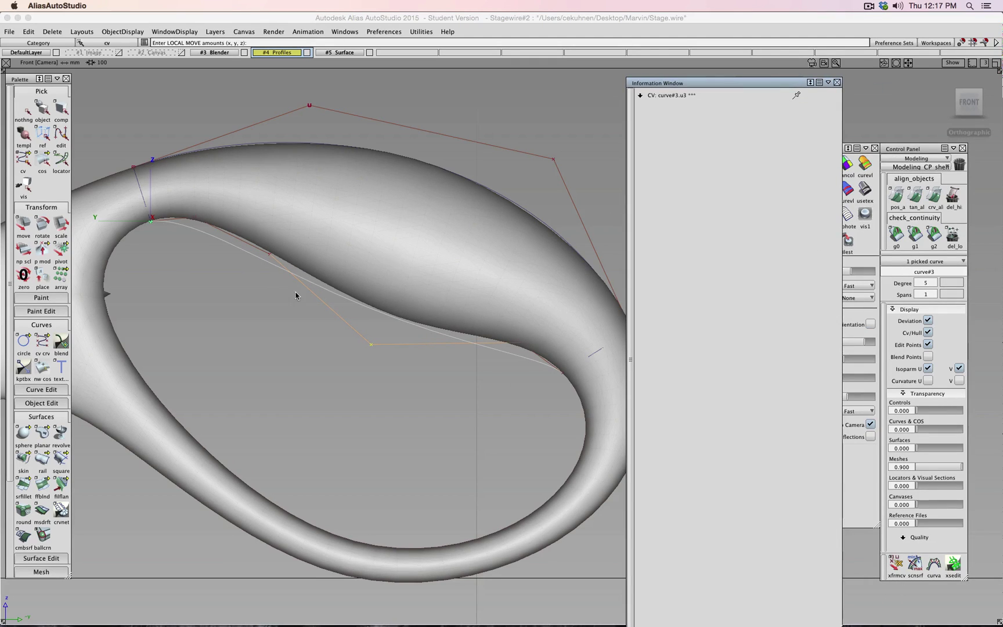
drag(270, 255, 288, 270)
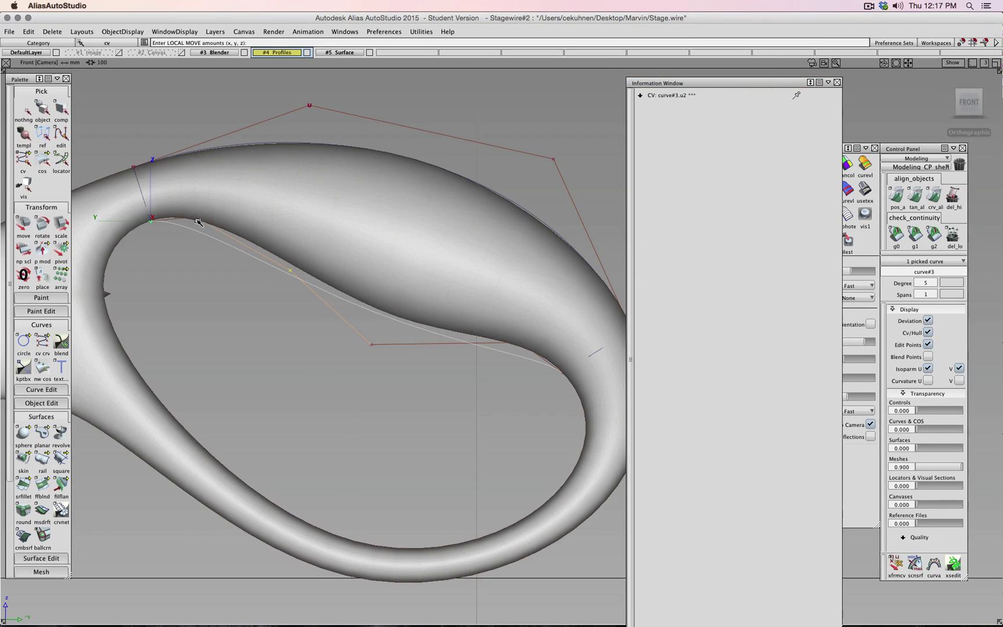
drag(194, 219, 229, 200)
Step: Raise the lower curve's fifth CV into the handle body and lower its fourth CV to match the rear part of the inner edge
ctrl+shift+drag(519, 380, 498, 325)
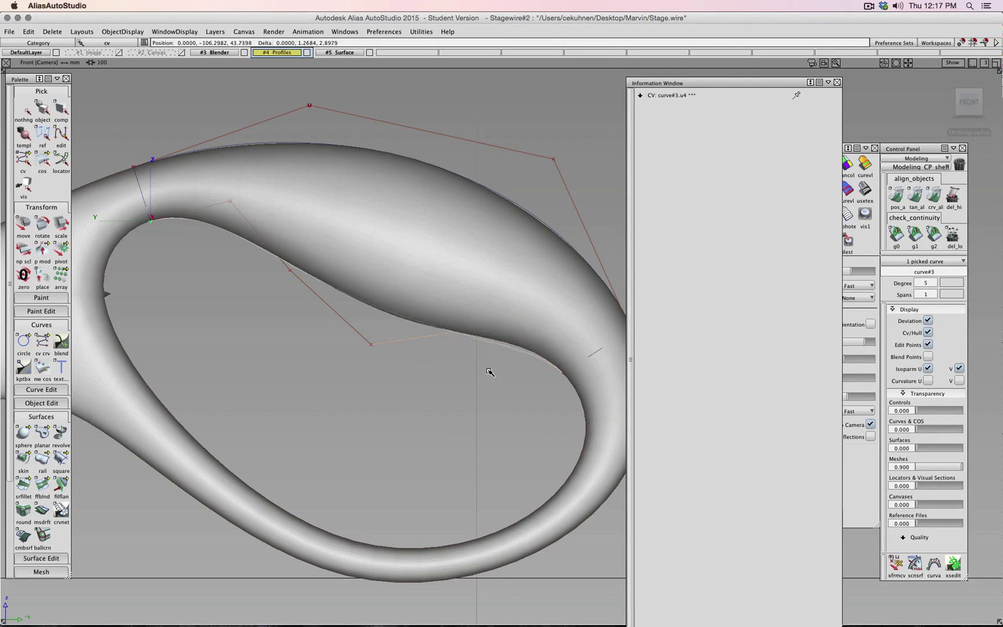
drag(489, 370, 484, 361)
drag(372, 343, 371, 358)
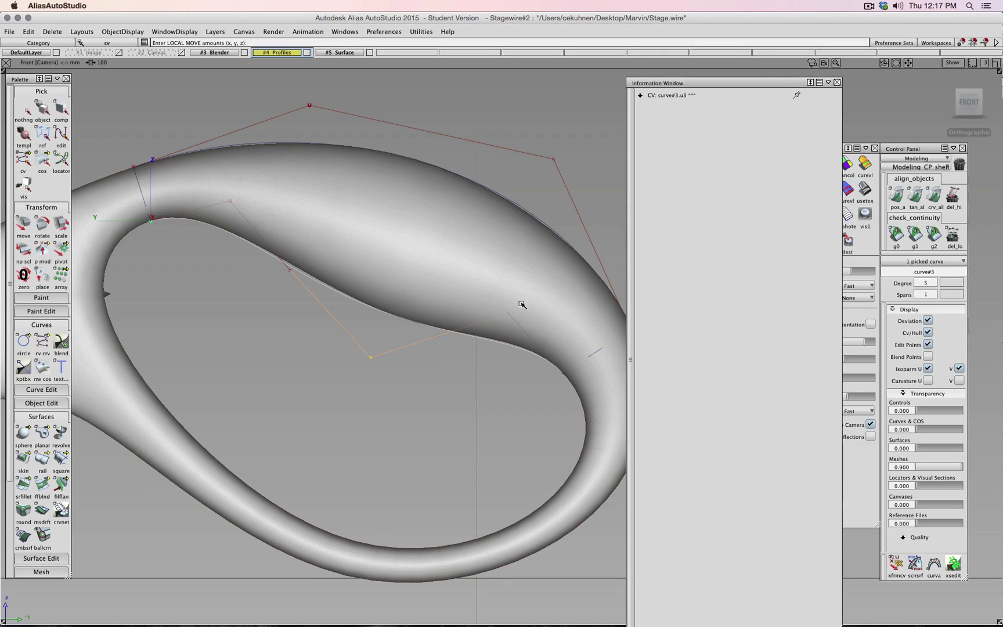
drag(507, 314, 506, 310)
drag(372, 358, 371, 365)
Step: Fine-tune the lower curve's four intermediate CVs against the handle's inner edge and clear the selection
drag(291, 271, 291, 265)
click(230, 203)
drag(230, 206, 227, 209)
drag(372, 364, 381, 370)
drag(508, 312, 503, 312)
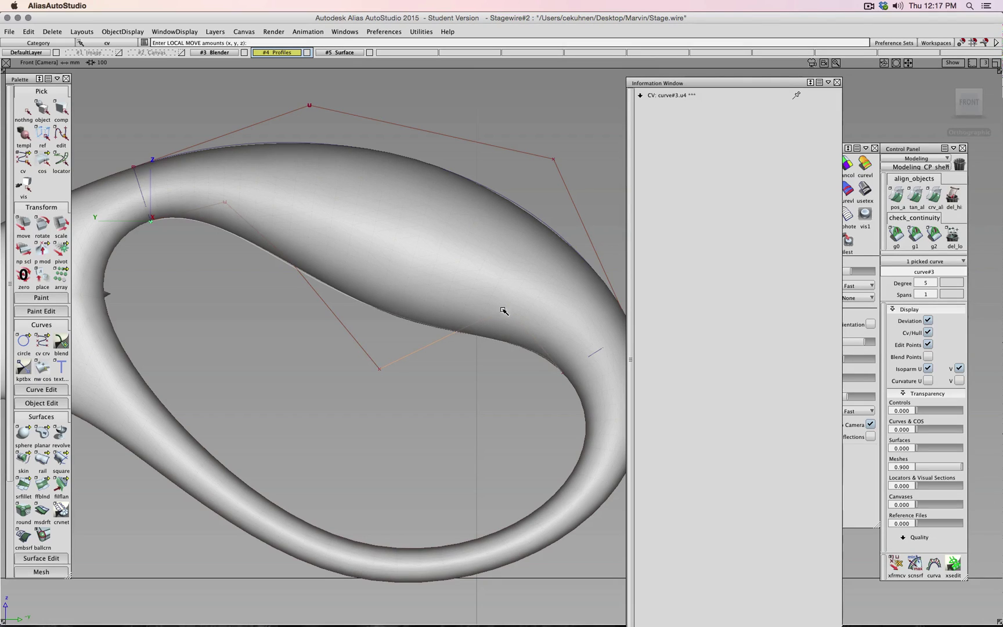
click(380, 370)
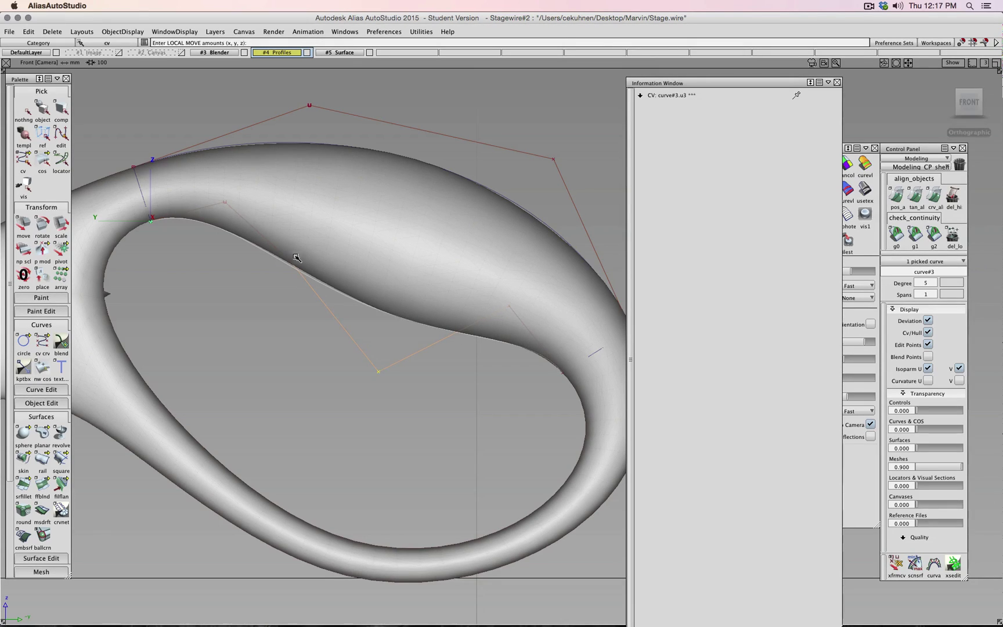
drag(286, 256, 290, 262)
click(378, 374)
ctrl+shift+drag(252, 336, 252, 326)
Step: Hide the Blender layer and assign the handle mesh to it so that only the profile curves remain displayed
alt+shift+right_drag(252, 325, 447, 237)
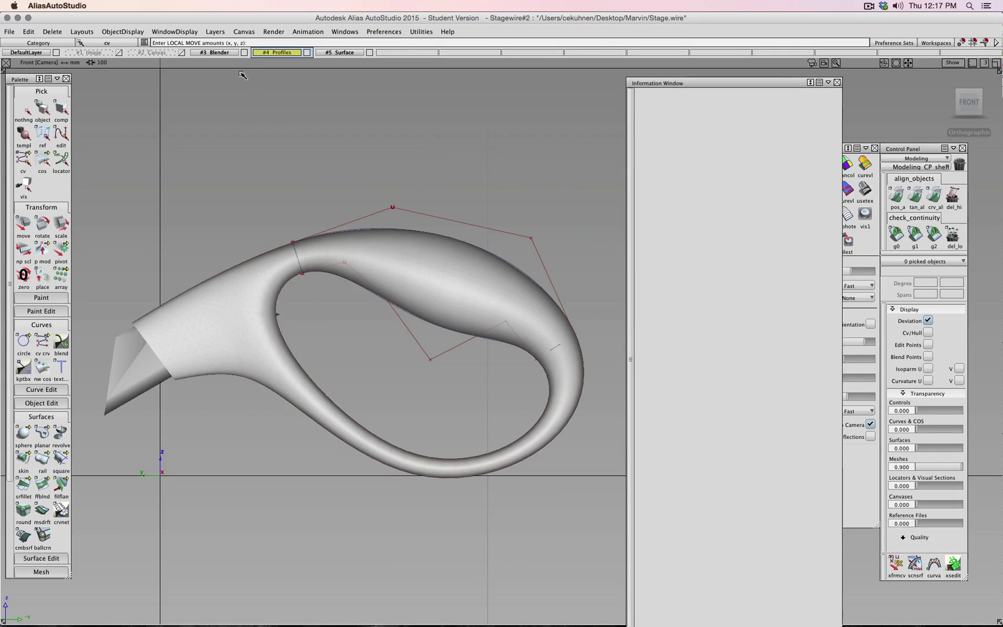
click(244, 53)
ctrl+shift+drag(314, 144, 281, 161)
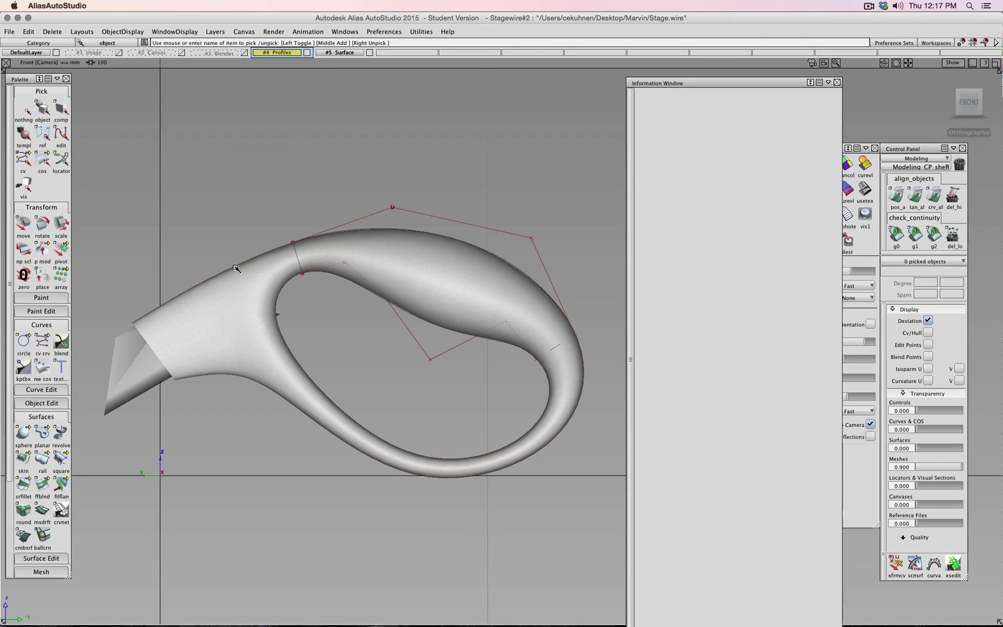
click(235, 268)
right_click(226, 54)
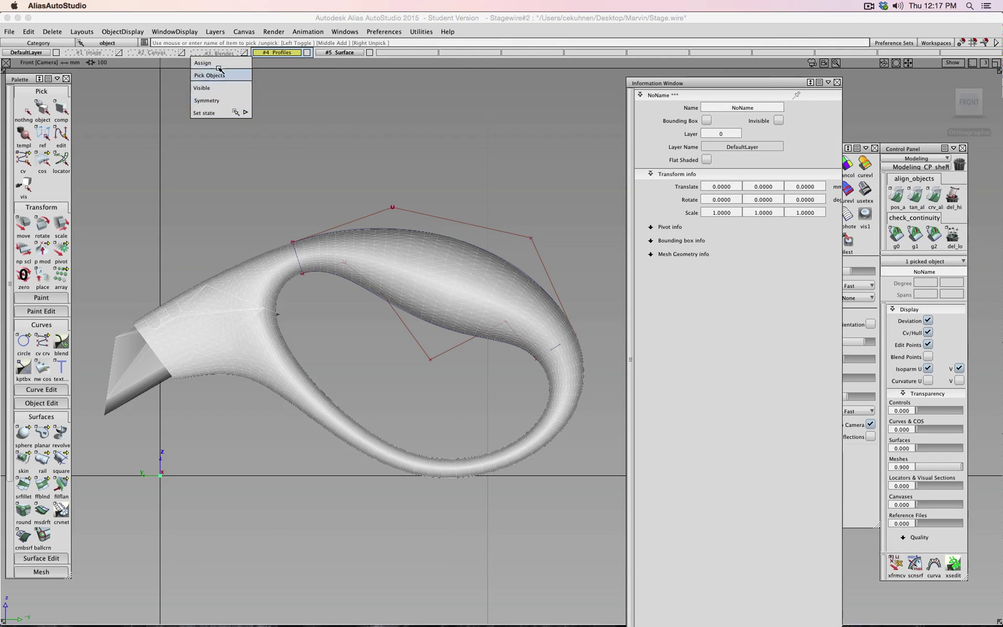
click(218, 68)
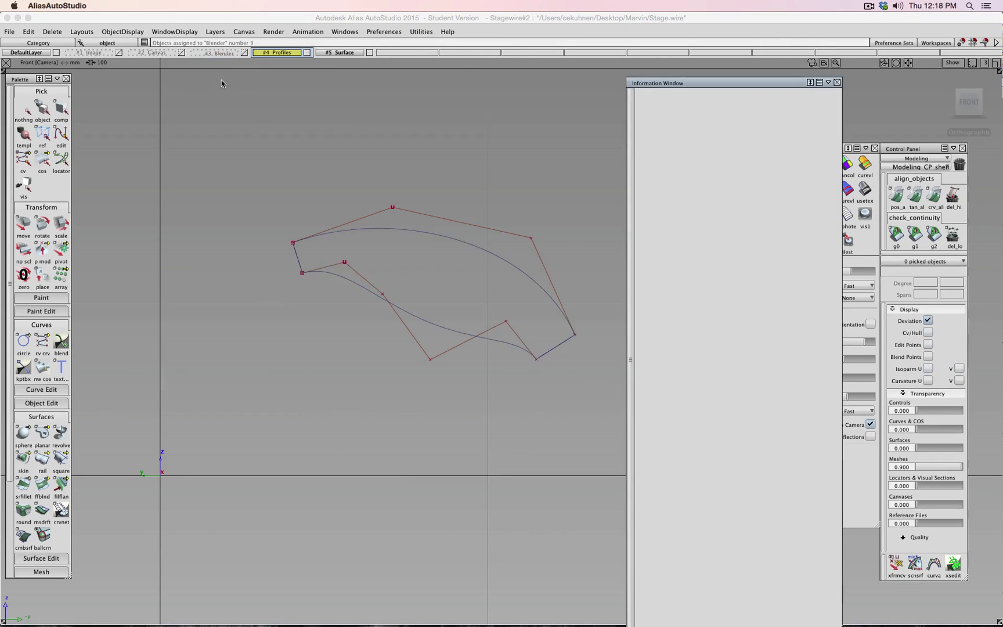
Step: Try a two-rail birail surface with two generation curves, using opposite halves of the neck and rear circles and the lower and upper rails
alt+shift+drag(222, 83, 165, 202)
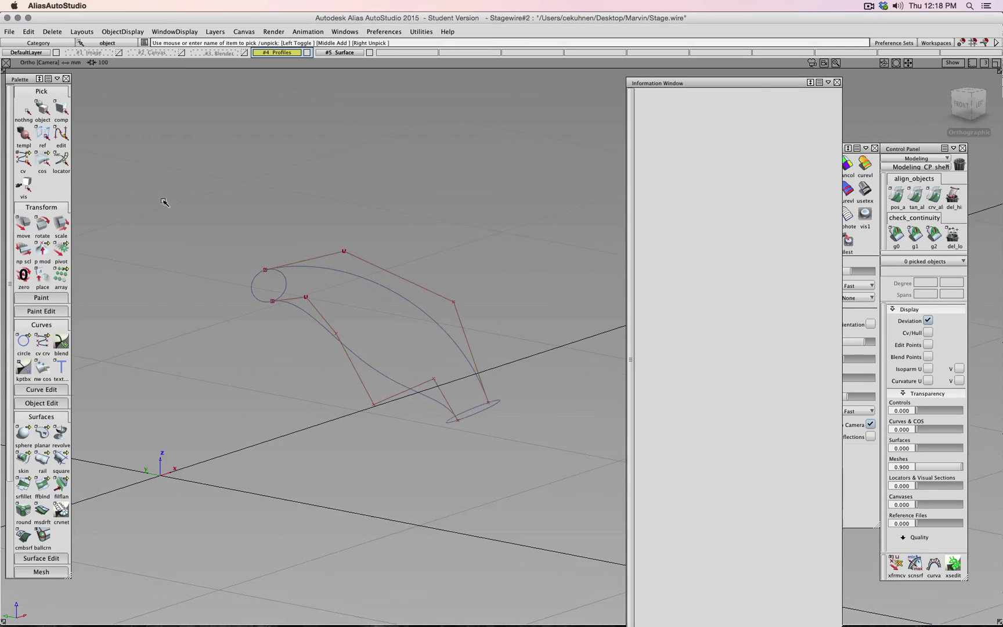
click(43, 458)
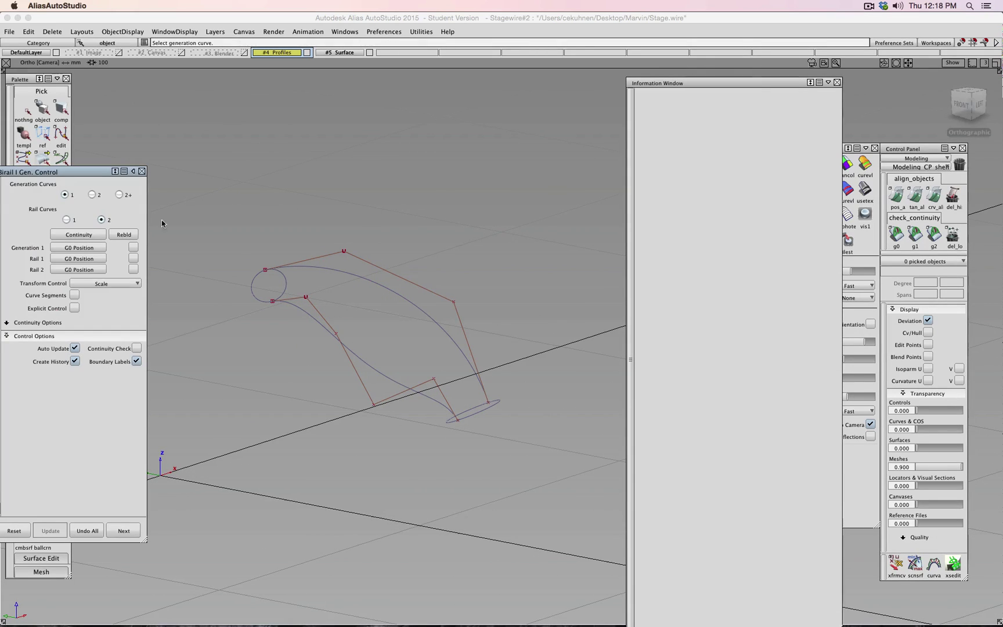
click(93, 195)
click(254, 282)
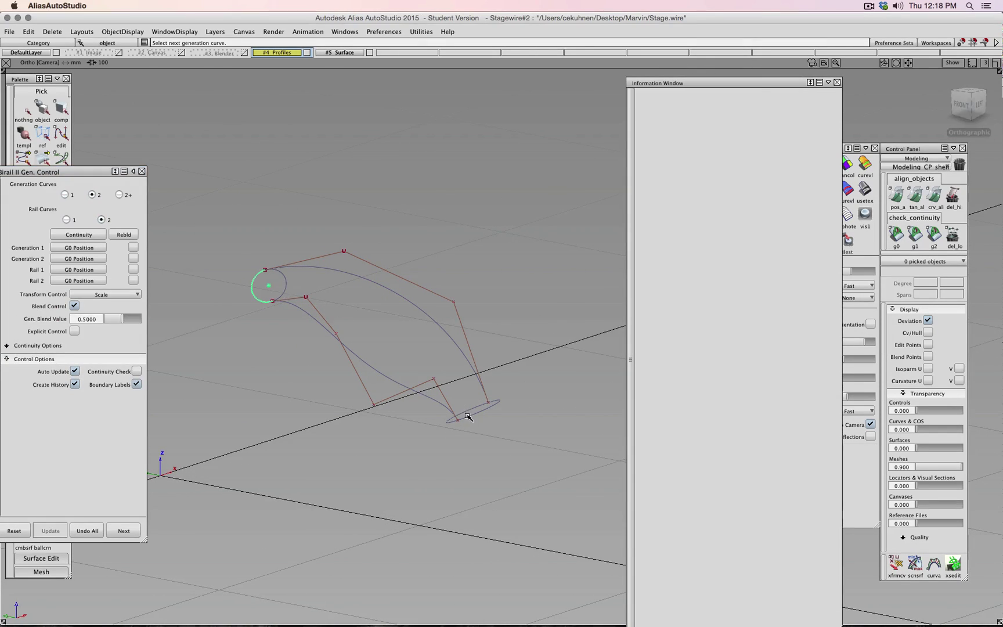
click(470, 413)
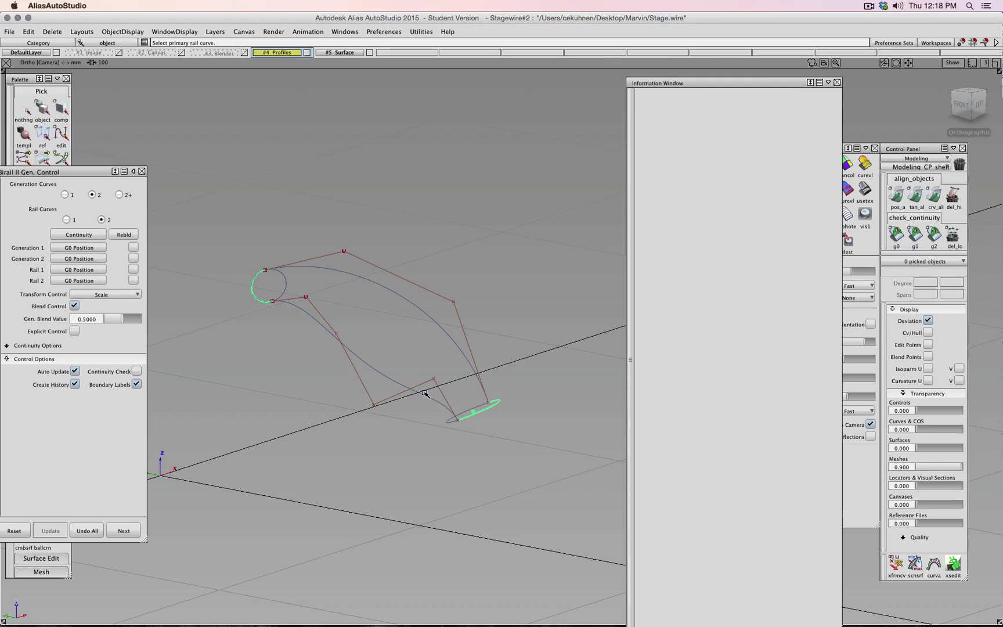
click(390, 380)
click(414, 304)
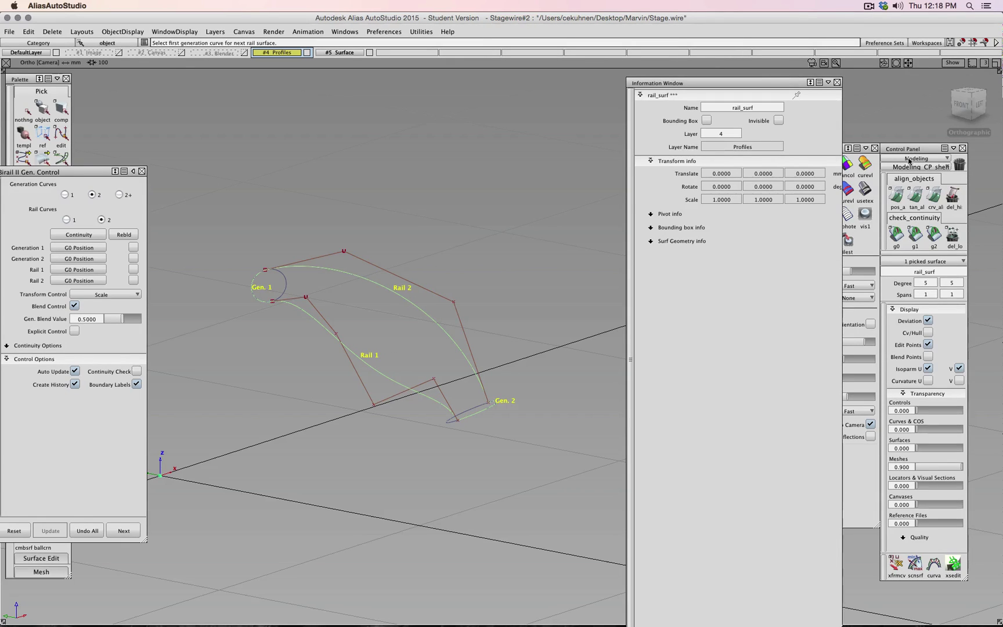
Step: Close the information window, shade the birail surface in multi-color to check it, and undo the surface
click(837, 82)
click(827, 164)
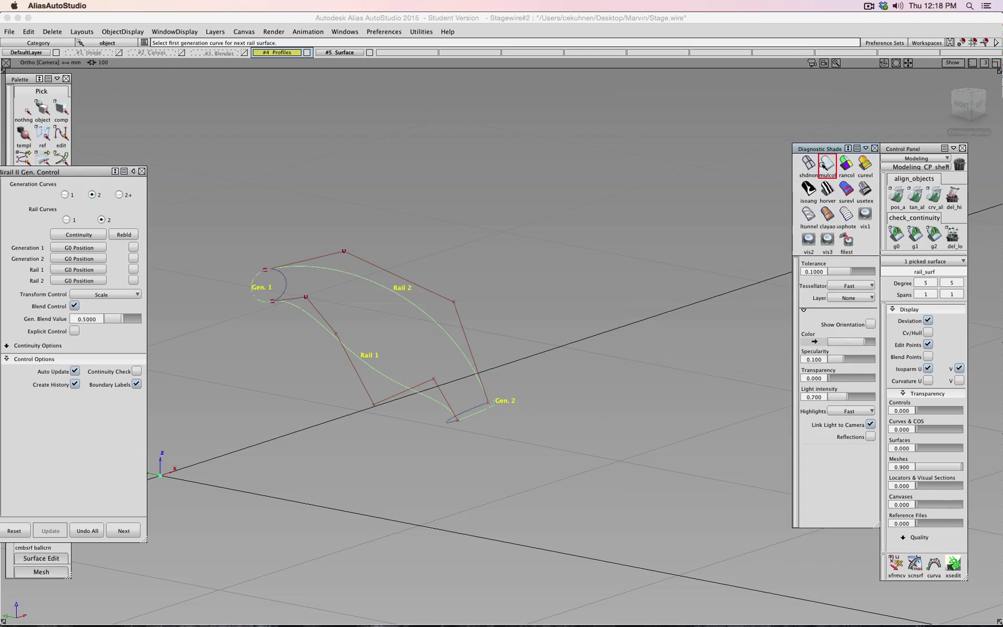
mouse_move(609, 255)
alt+shift+mouse_down()
mouse_move(404, 263)
mouse_move(493, 272)
mouse_move(465, 302)
mouse_move(562, 268)
alt+shift+mouse_up()
click(87, 530)
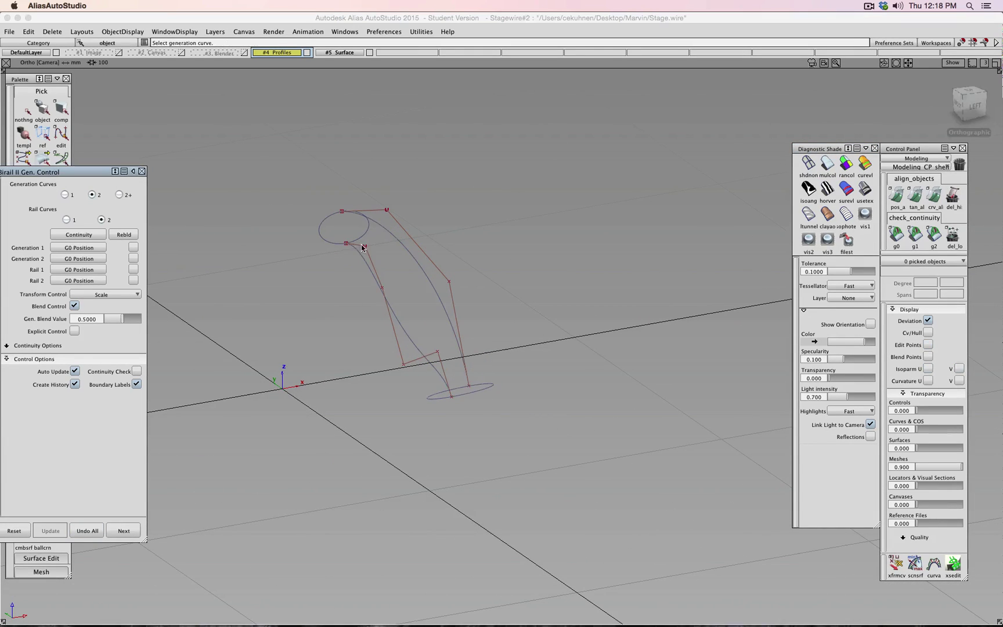
Step: Build the birail surface from the same-side halves of the neck and rear circles along the lower and upper rails
click(329, 243)
click(440, 398)
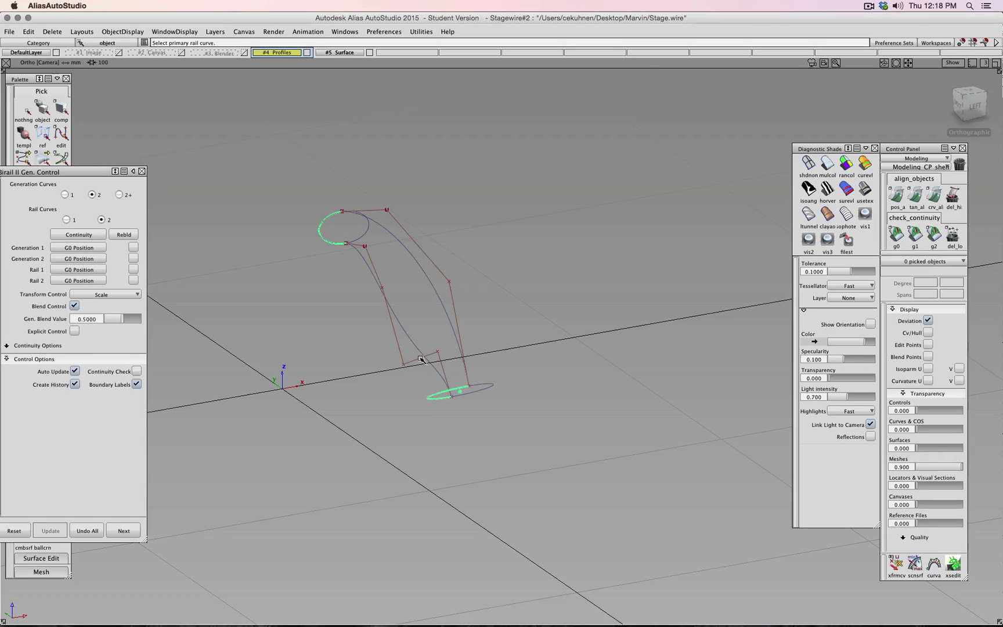
click(415, 339)
click(430, 285)
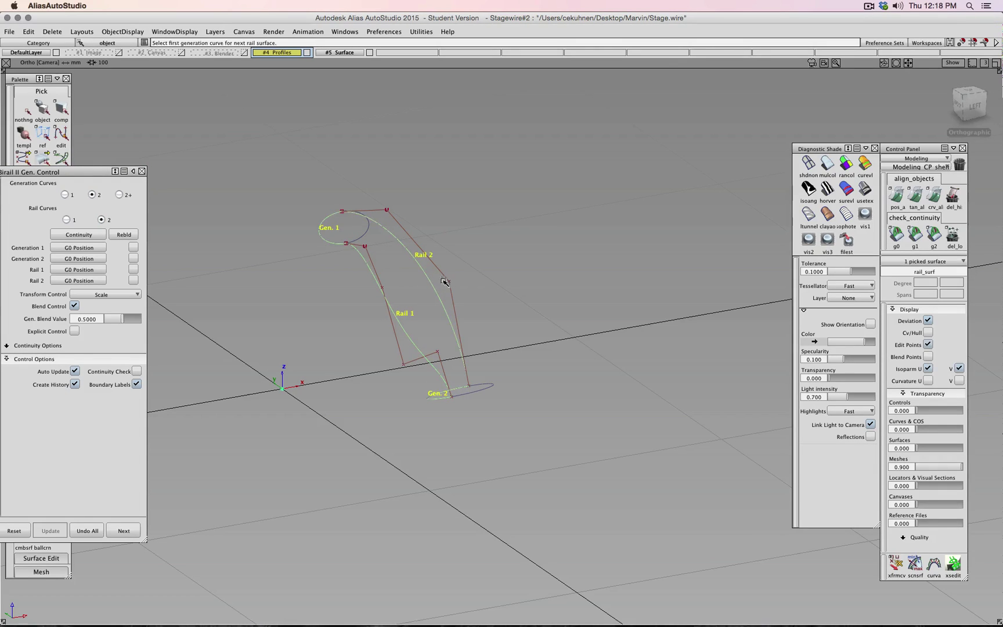
Step: Apply multi-color shading and display the Blender layer to compare the birail surface with the handle mesh
click(827, 165)
mouse_move(626, 283)
alt+shift+mouse_down()
mouse_move(519, 268)
mouse_move(588, 289)
mouse_move(561, 266)
alt+shift+mouse_up()
alt+shift+drag(348, 221, 637, 382)
alt+shift+right_drag(636, 382, 545, 412)
alt+shift+drag(546, 411, 478, 468)
Step: Select the birail surface over the handle mesh and delete it
ctrl+shift+drag(380, 405, 382, 430)
click(454, 254)
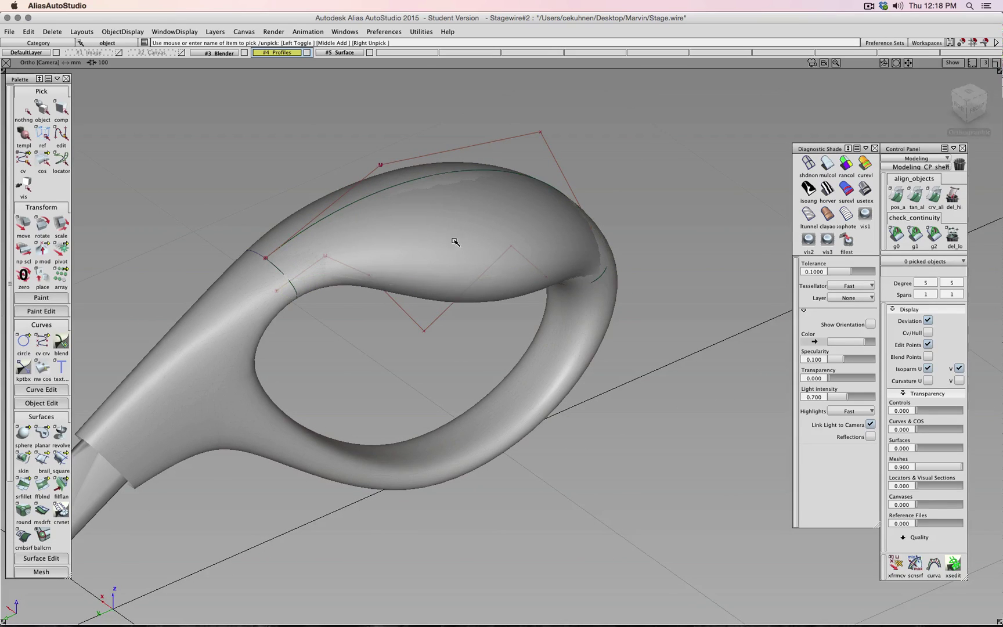
click(495, 293)
key(Delete)
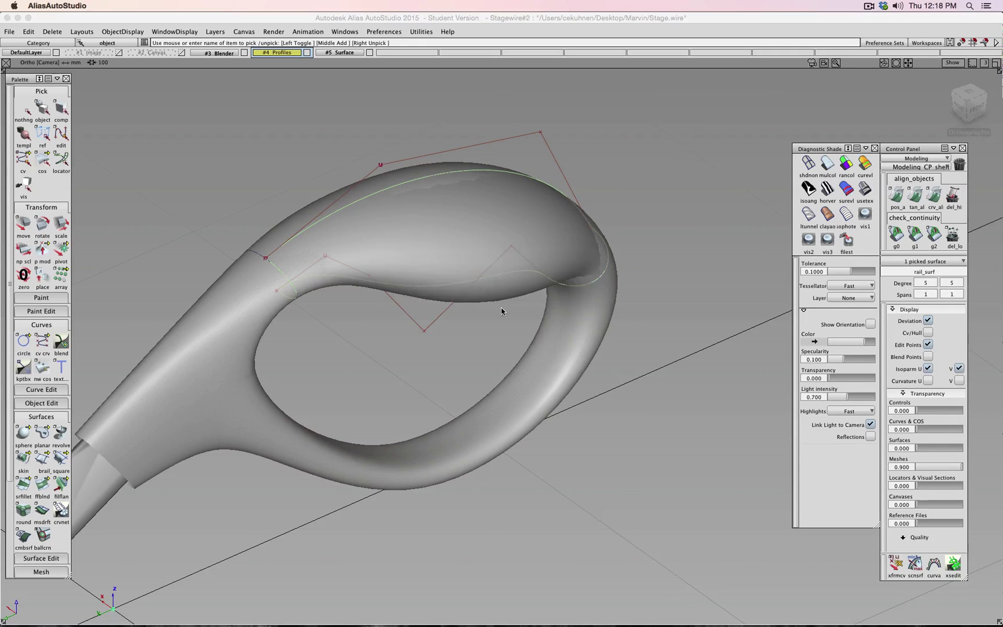
Step: In the front view, copy the neck circle and move the copy above the middle of the handle
click(976, 108)
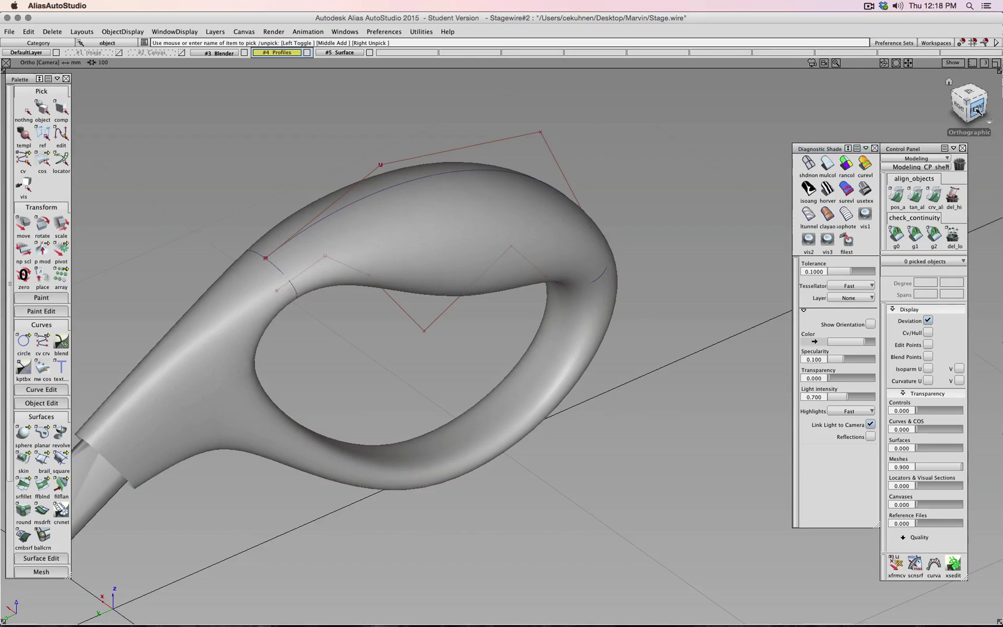
ctrl+shift+drag(419, 376, 401, 390)
click(323, 288)
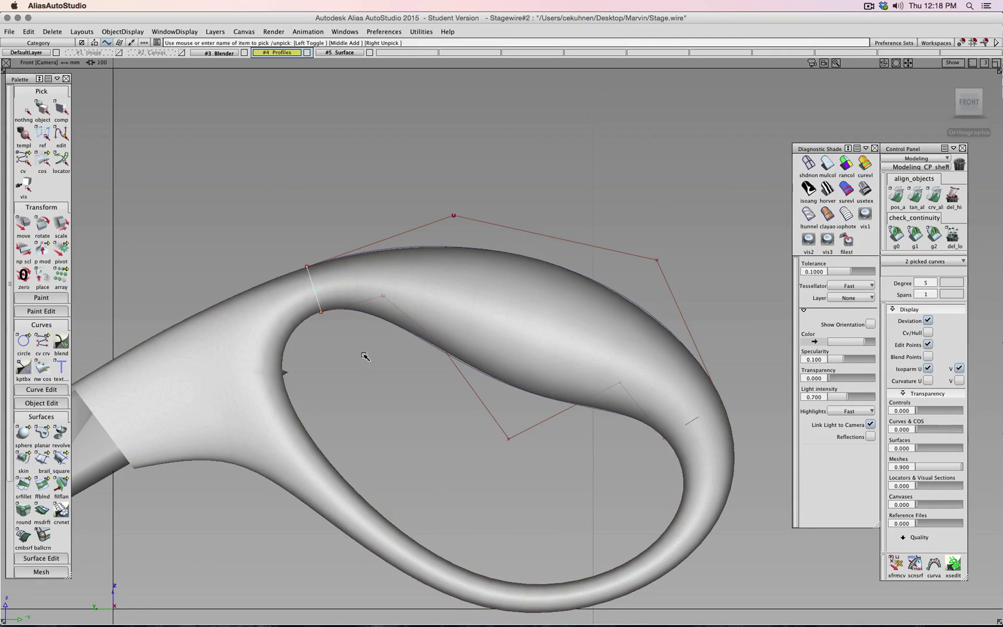
ctrl+shift+drag(369, 399, 382, 388)
alt+shift+drag(584, 346, 222, 224)
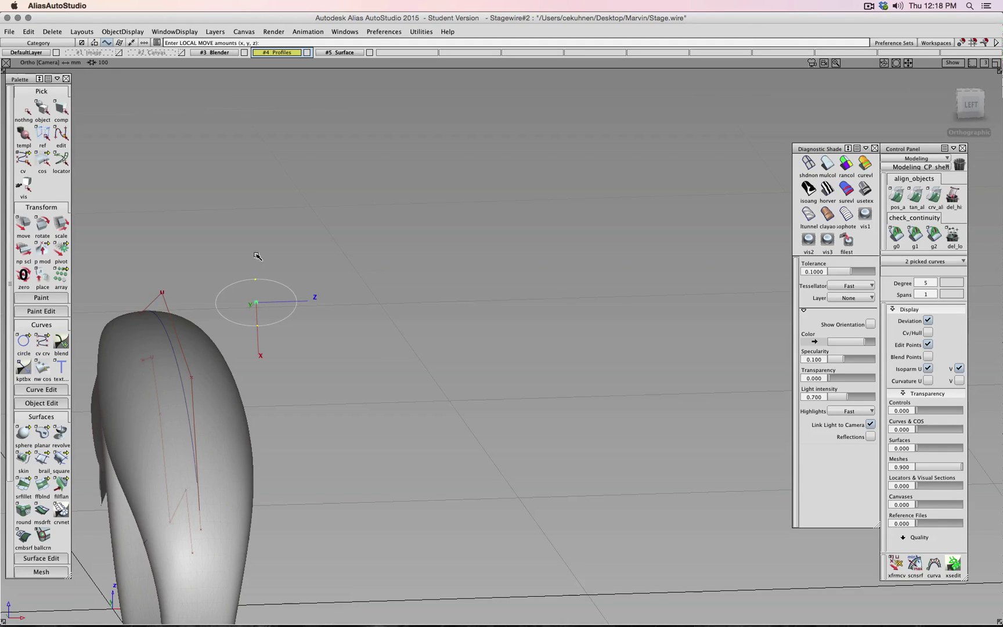
Step: Select both halves of the copied circle and place their pivot on the circle's topmost point
click(68, 253)
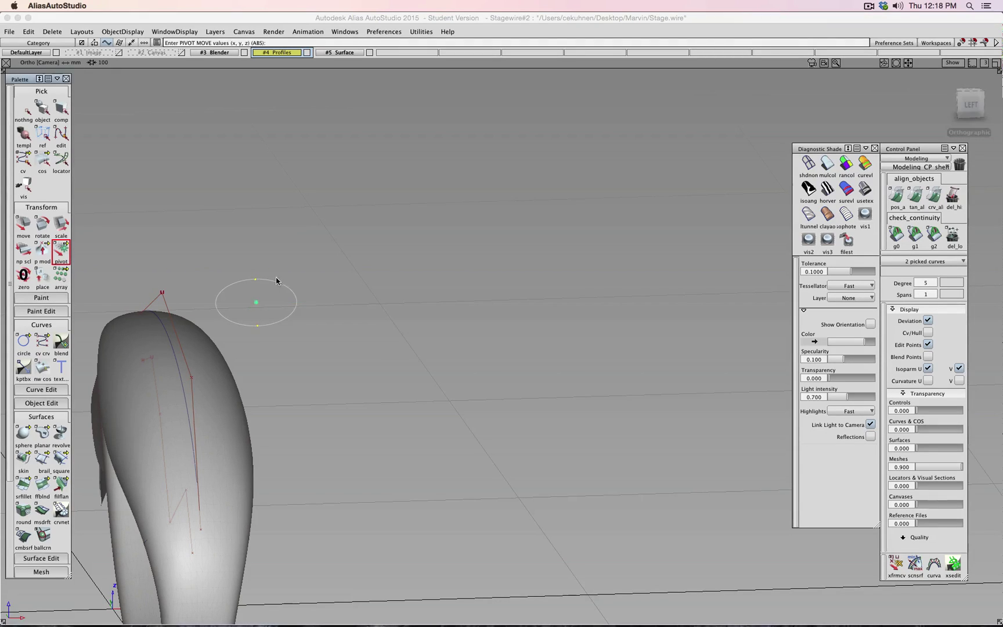
click(266, 283)
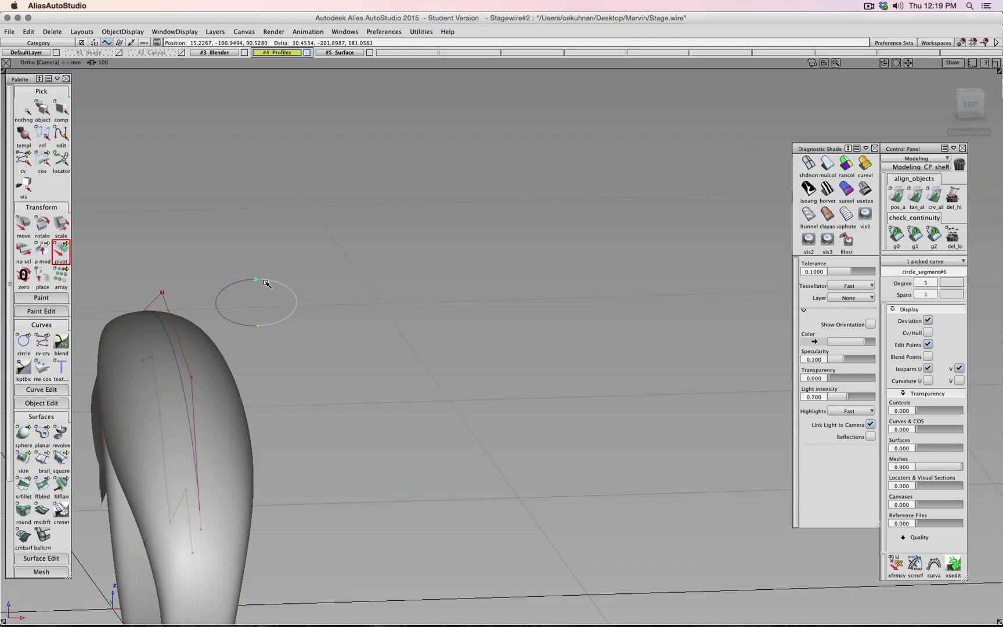
ctrl+shift+drag(320, 293, 296, 318)
click(286, 319)
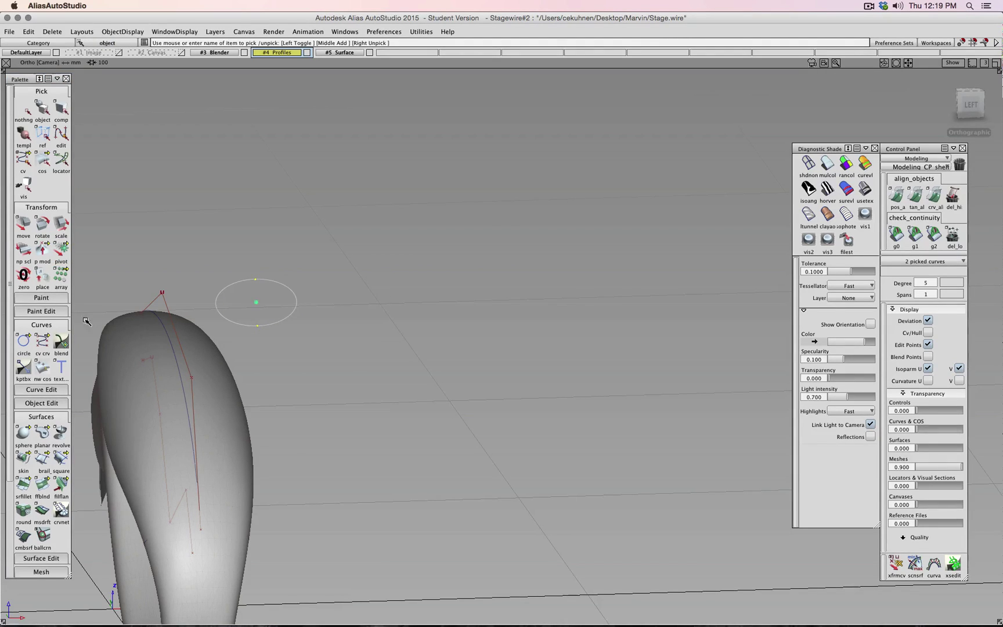
click(61, 250)
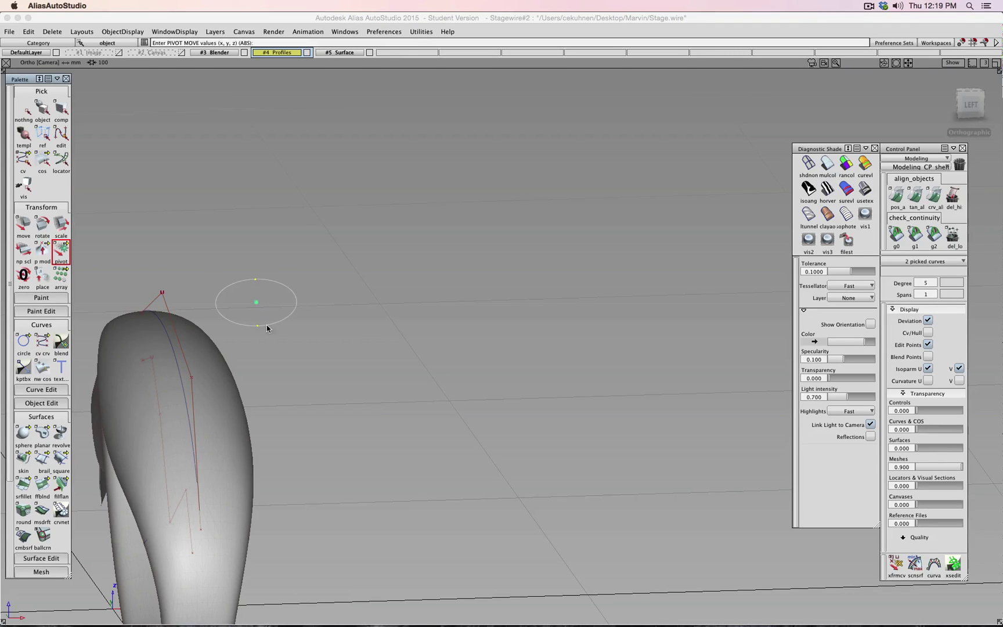
drag(268, 329, 295, 315)
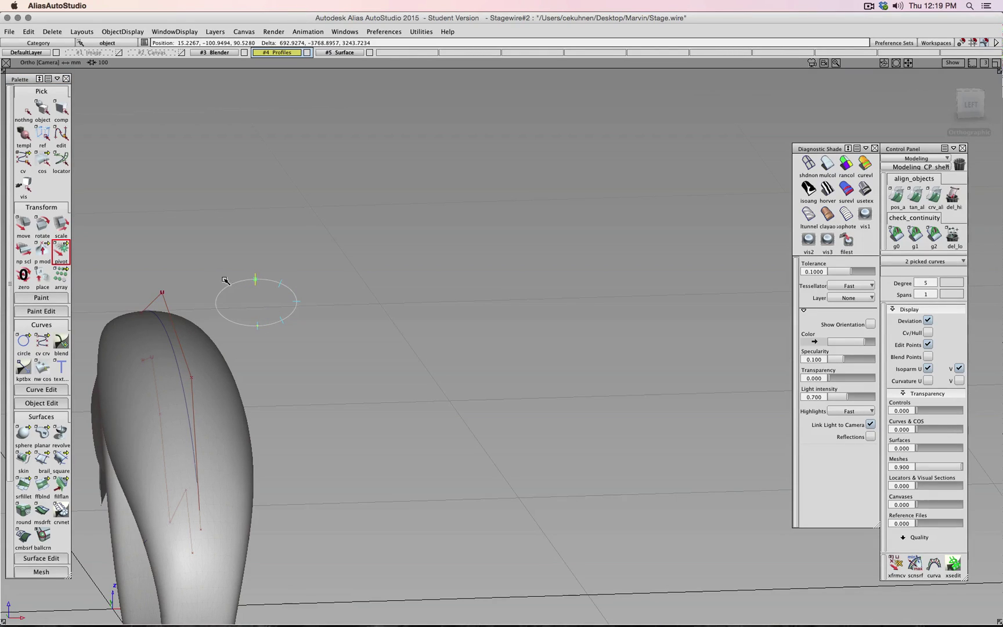
Step: Reselect both halves of the copied circle and snap it by its pivot onto the upper rail near the handle's middle
ctrl+shift+drag(344, 309, 346, 291)
ctrl+shift+drag(345, 310, 592, 351)
click(292, 314)
click(245, 325)
click(286, 318)
ctrl+shift+middle_drag(596, 349, 596, 337)
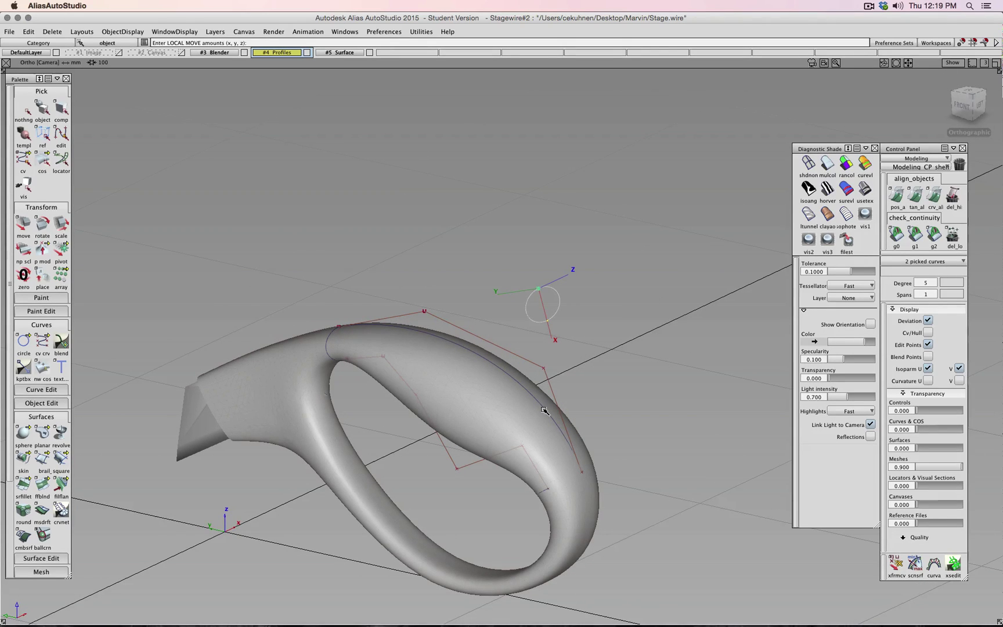
ctrl+drag(545, 411, 676, 473)
Step: Rotate the middle circle in the front view so it stands across the handle's direction
alt+shift+middle_drag(676, 473, 518, 293)
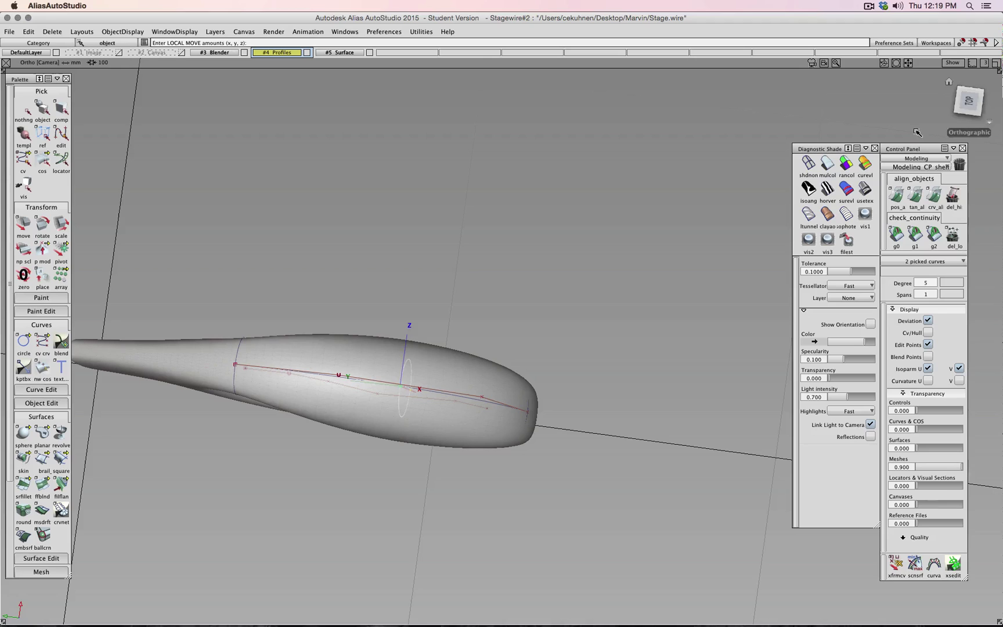
click(976, 116)
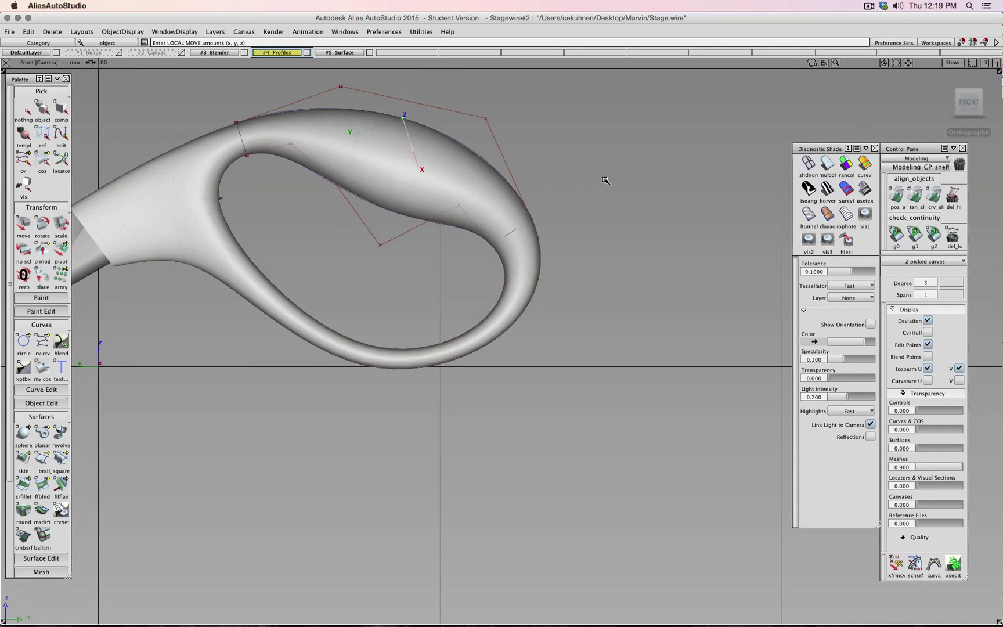
ctrl+shift+middle_drag(605, 180, 690, 204)
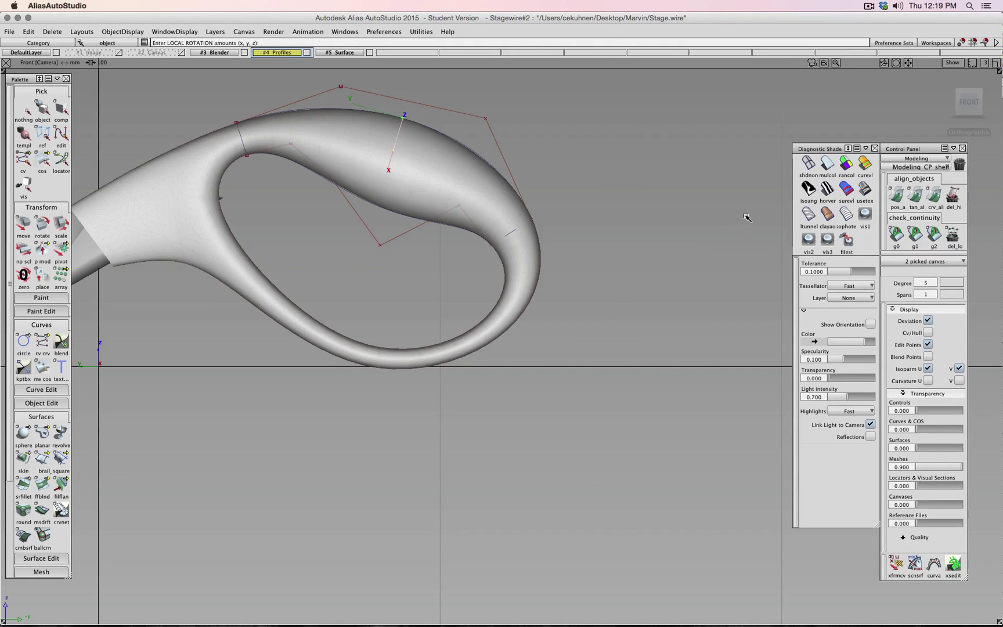
Step: Reselect both halves of the middle circle and slide it along the upper rail toward the rear bend
alt+shift+drag(587, 171, 577, 325)
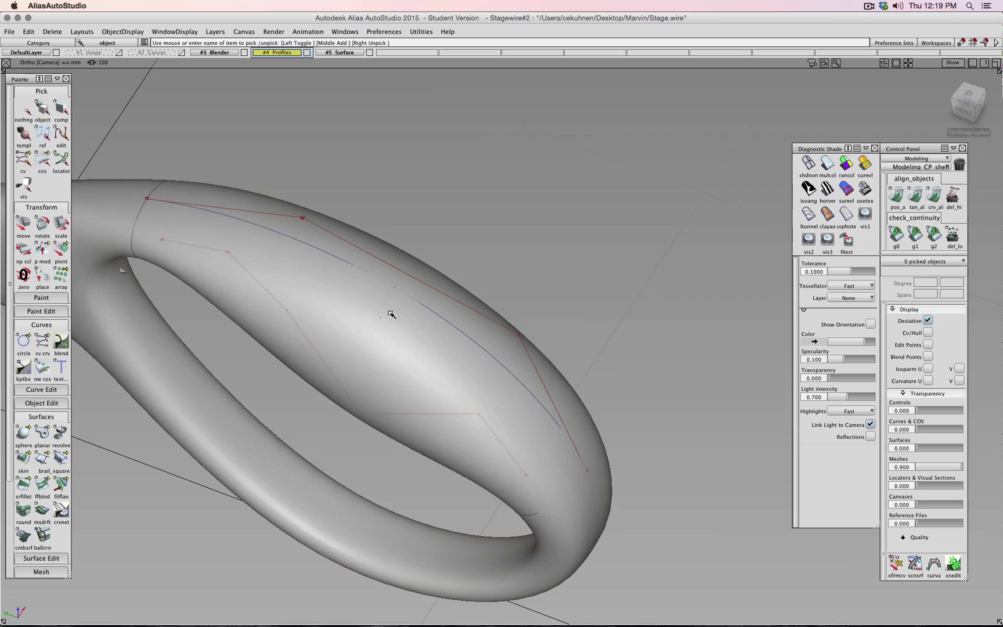
click(383, 313)
click(411, 318)
ctrl+shift+middle_drag(569, 272, 568, 247)
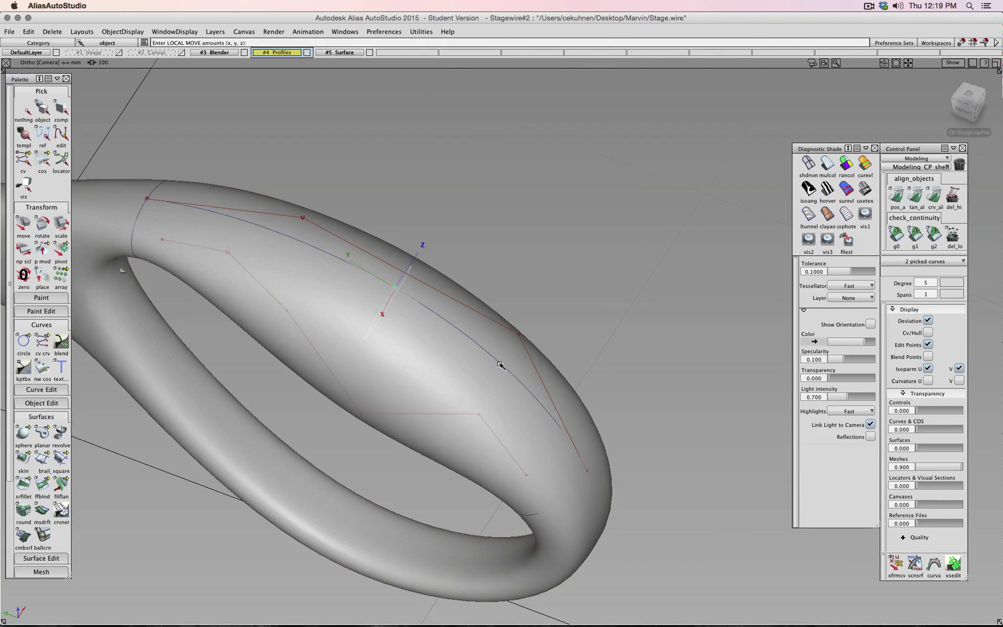
drag(490, 356, 422, 307)
Step: Scale up the middle circle in the front view until it spans from the upper rail to the lower rail
click(963, 109)
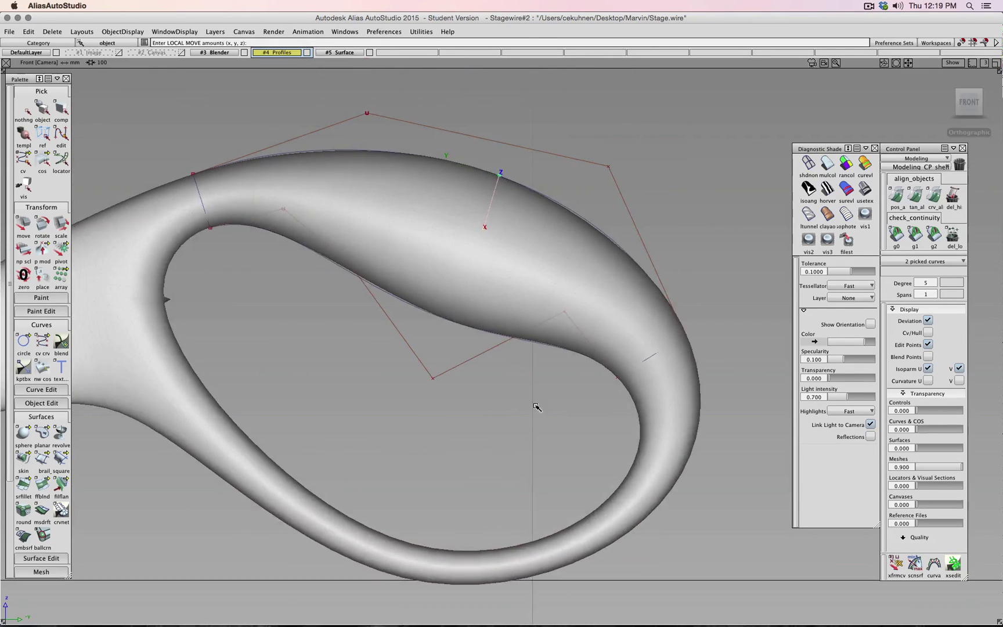
ctrl+shift+drag(524, 440, 524, 440)
ctrl+shift+middle_drag(524, 440, 528, 416)
alt+shift+drag(528, 416, 469, 393)
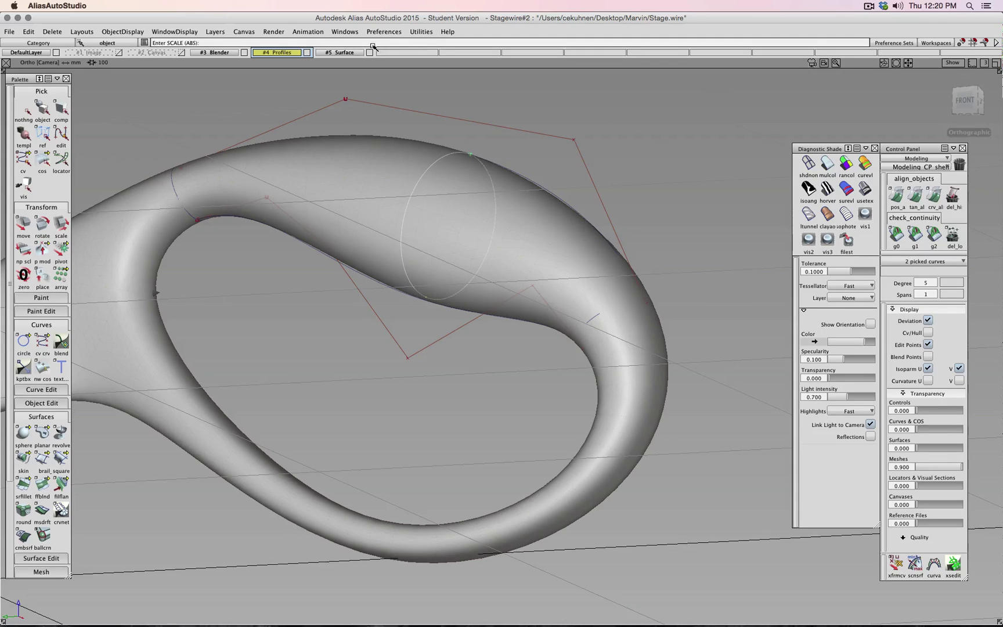
Step: Open the middle circle's object information and set its X scale to 27
click(308, 31)
mouse_move(350, 80)
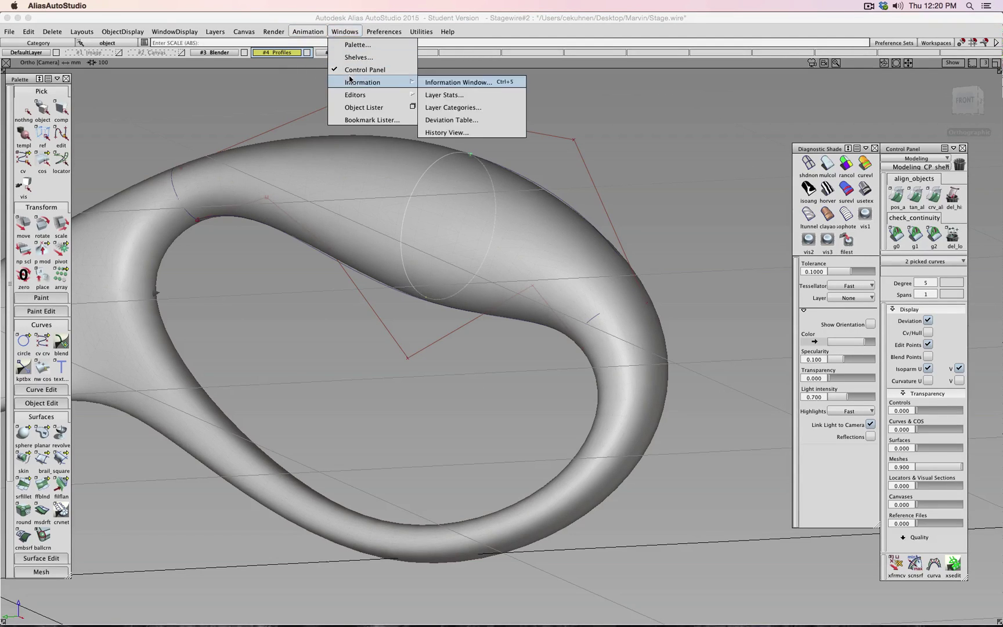
click(446, 83)
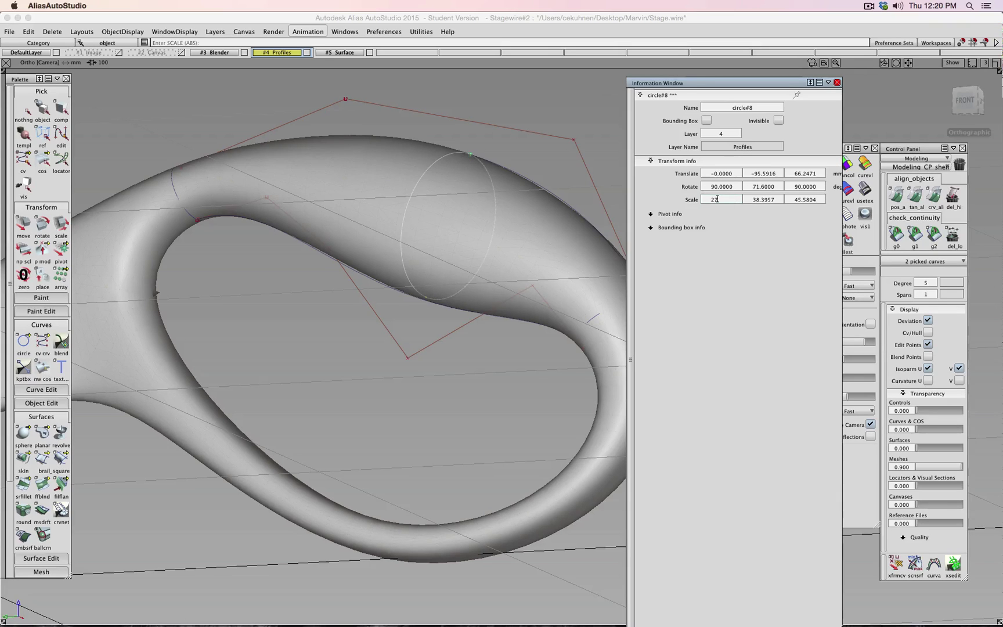
key(Return)
Step: Narrow the middle circle to match the handle mesh's width, trying a Z scale of 35 and settling on 30
alt+shift+drag(562, 343, 409, 298)
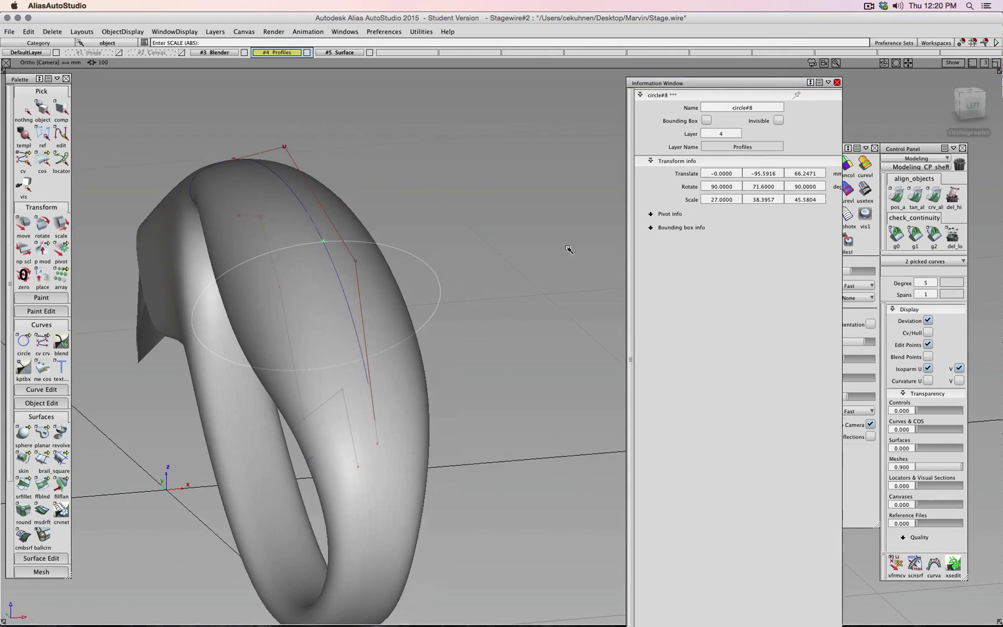
click(794, 200)
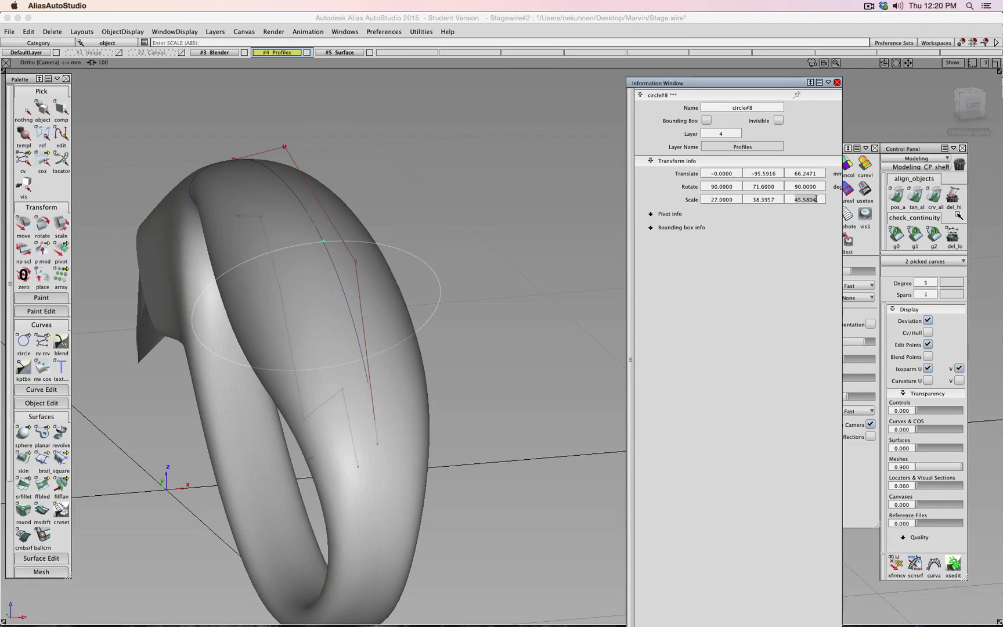
text(35)
key(Return)
alt+shift+drag(476, 262, 366, 269)
click(816, 199)
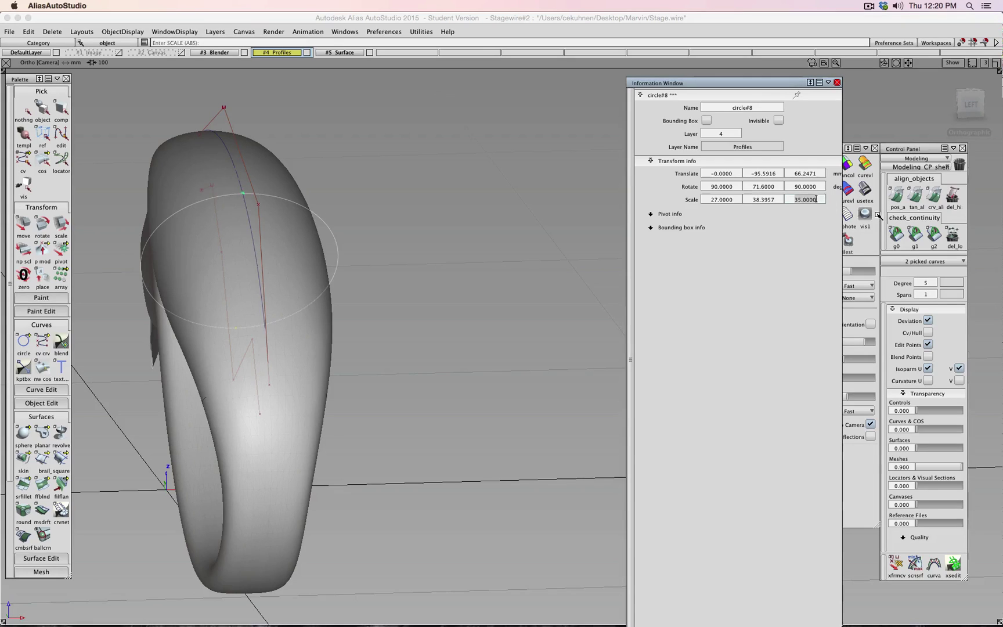
text(30)
key(Return)
Step: Close the information window, clear the selection, and hide the Blender layer so only the profile and rail curves are displayed
alt+shift+drag(393, 244, 519, 206)
alt+shift+middle_drag(513, 204, 333, 340)
alt+shift+drag(334, 341, 743, 427)
click(838, 83)
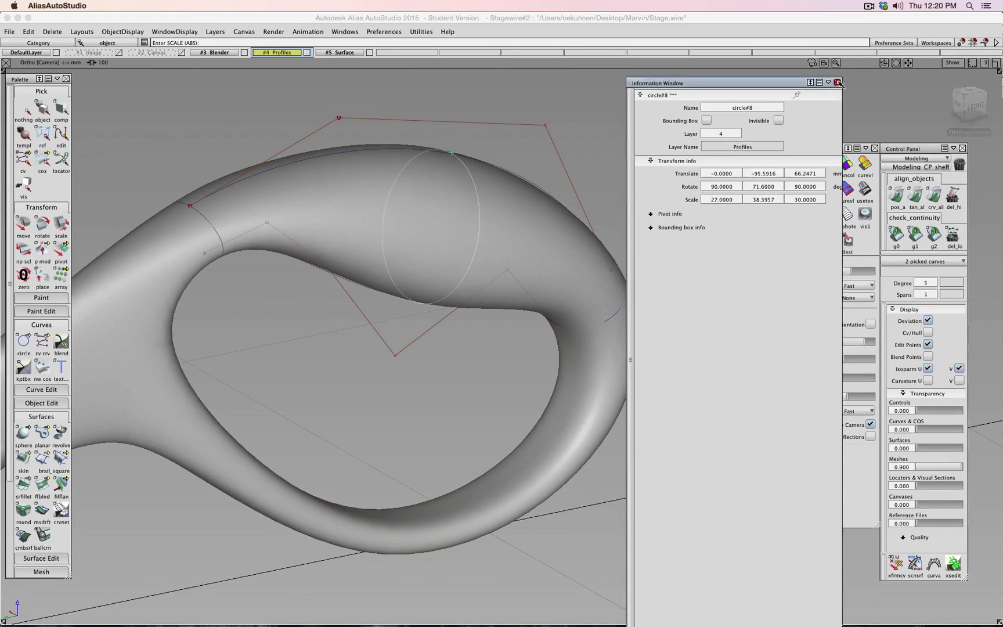
ctrl+shift+drag(724, 154, 719, 129)
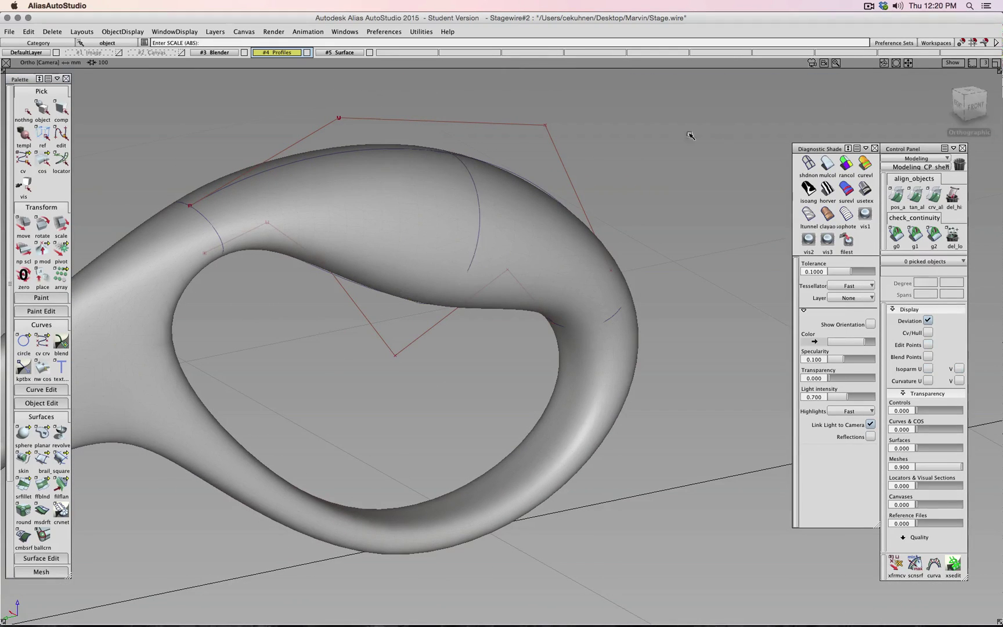
click(244, 53)
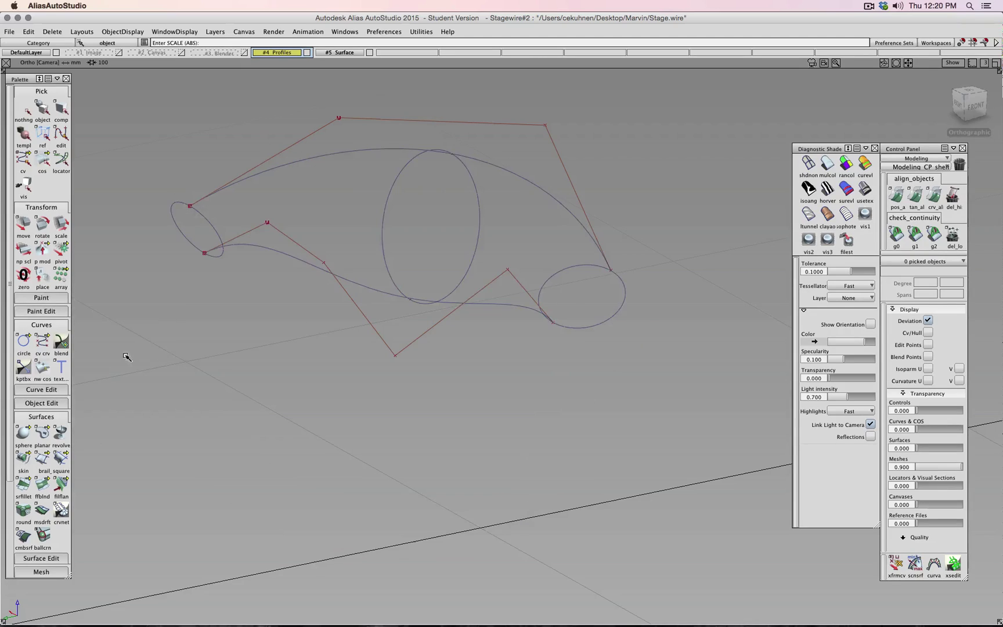
Step: Try a birail surface with 2+ generation curves and two rails, using one half of the neck, middle and rear circles
double_click(47, 461)
click(120, 195)
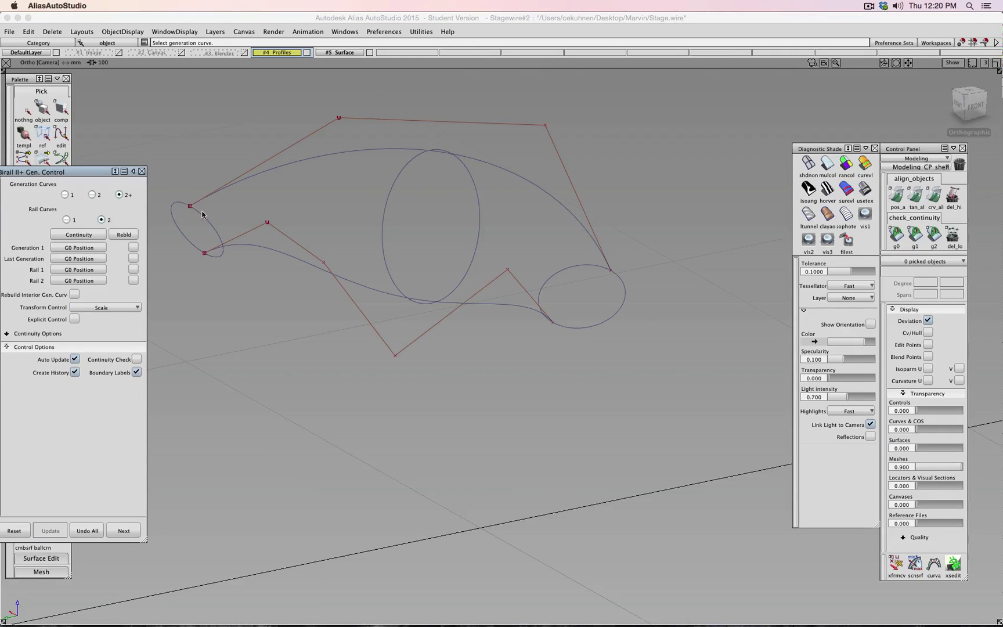
click(204, 217)
click(475, 203)
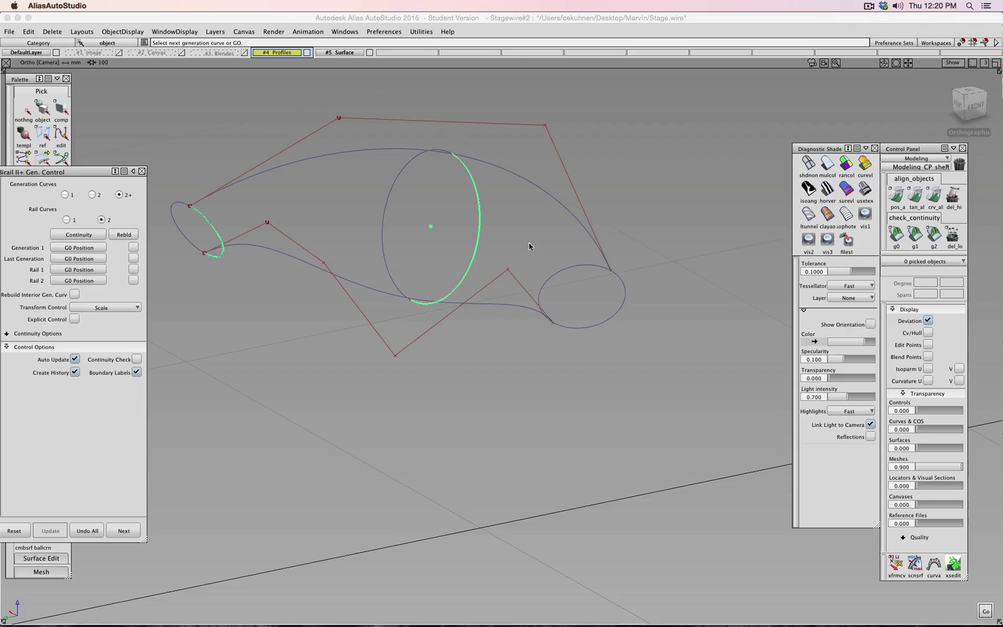
click(586, 328)
click(381, 294)
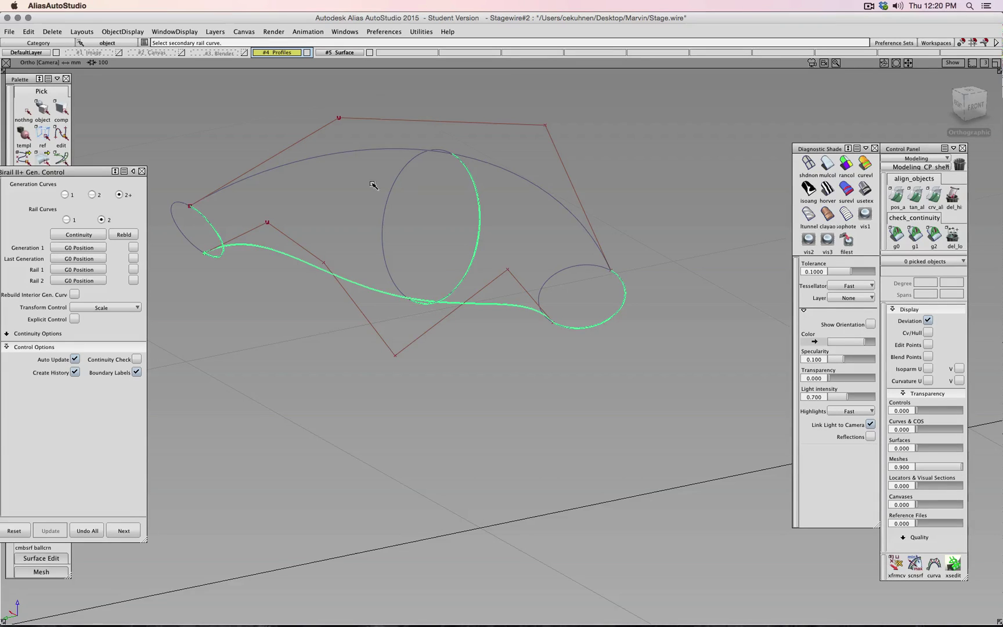
click(369, 151)
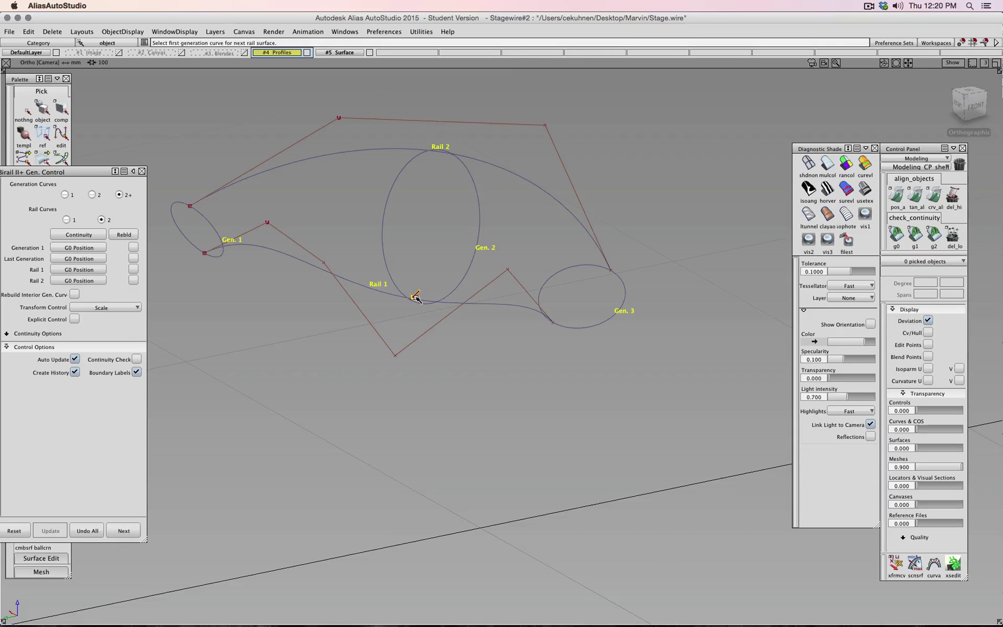
click(143, 171)
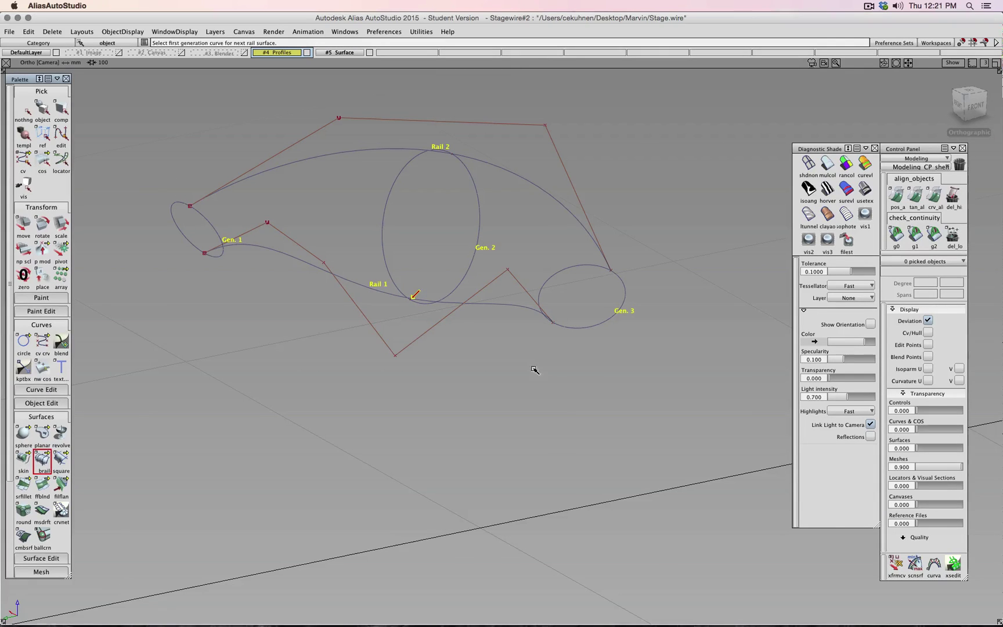
Step: Pick both halves of the middle circle, turn on their CV/hull display, and clear the selection
alt+shift+drag(496, 363, 451, 458)
scroll(423, 267, up, 5)
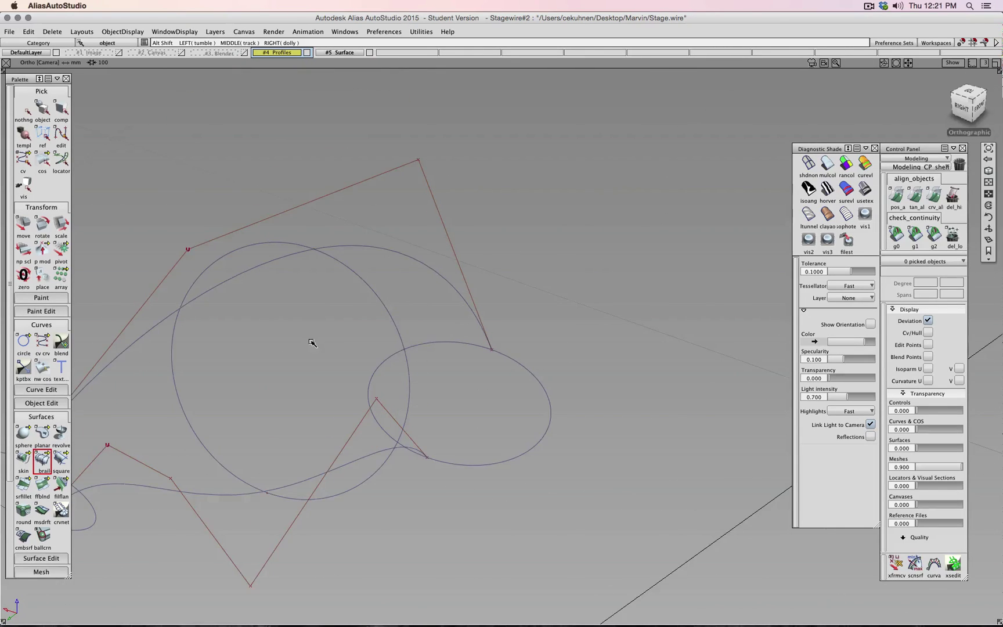
alt+shift+drag(311, 341, 334, 349)
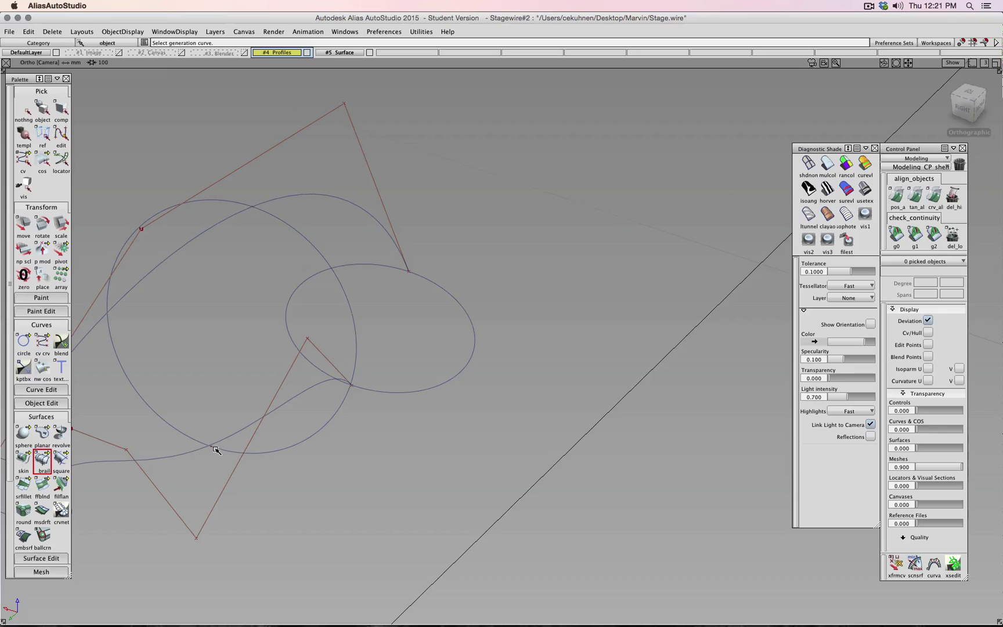
click(292, 445)
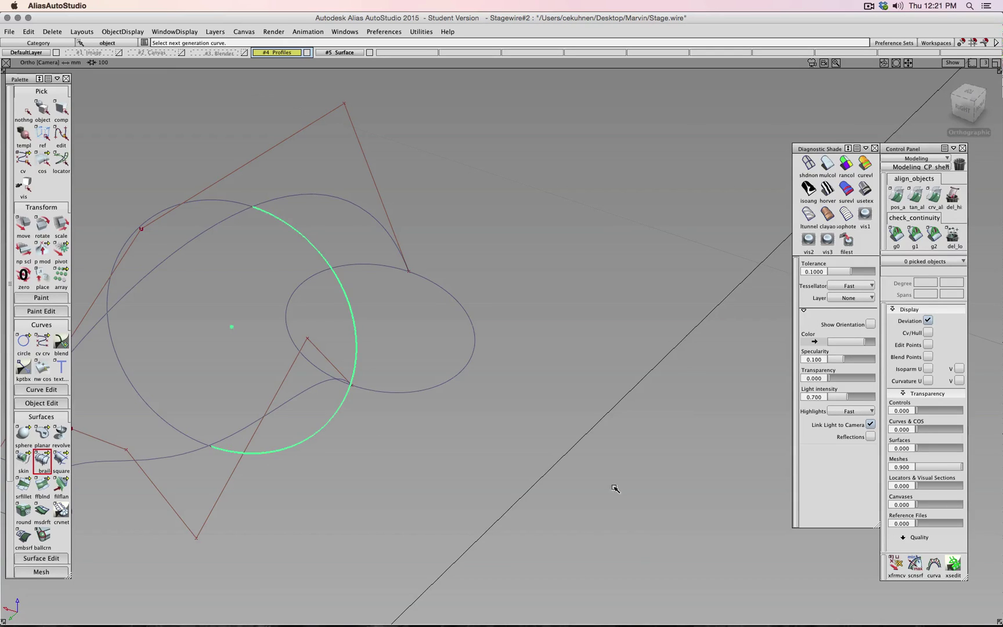
mouse_move(613, 487)
ctrl+shift+mouse_down()
mouse_move(609, 468)
mouse_move(655, 469)
mouse_move(597, 481)
ctrl+shift+mouse_up()
click(271, 453)
click(195, 439)
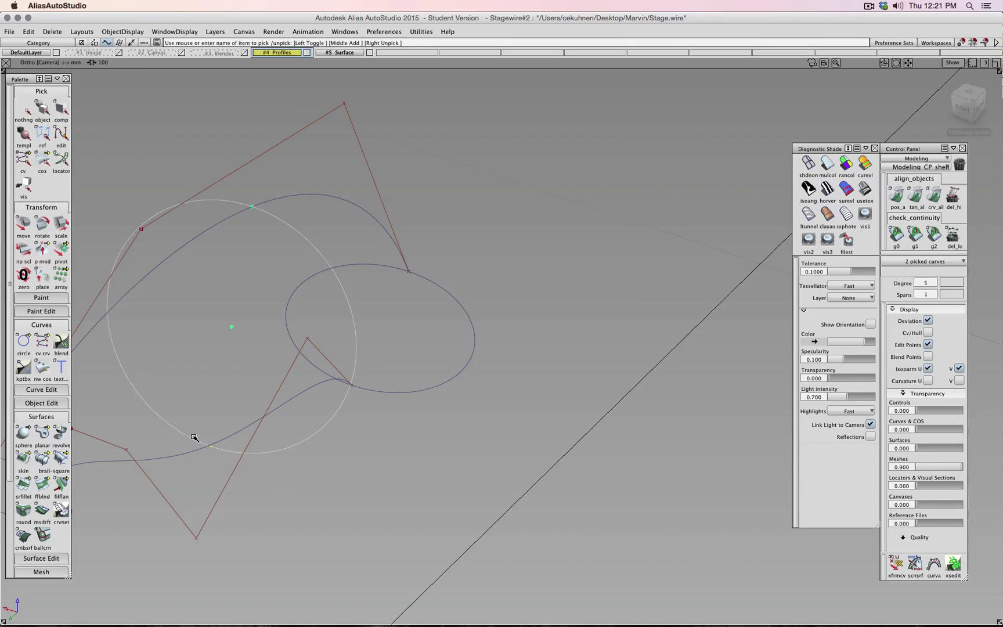
click(927, 332)
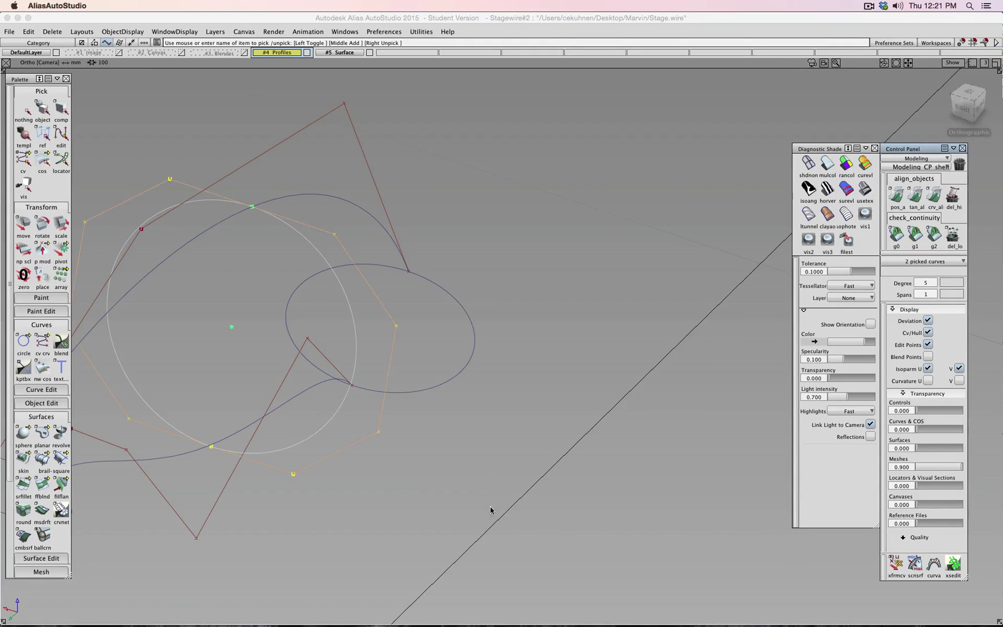
alt+shift+middle_drag(569, 451, 717, 319)
alt+shift+drag(629, 375, 544, 361)
ctrl+shift+drag(536, 367, 536, 348)
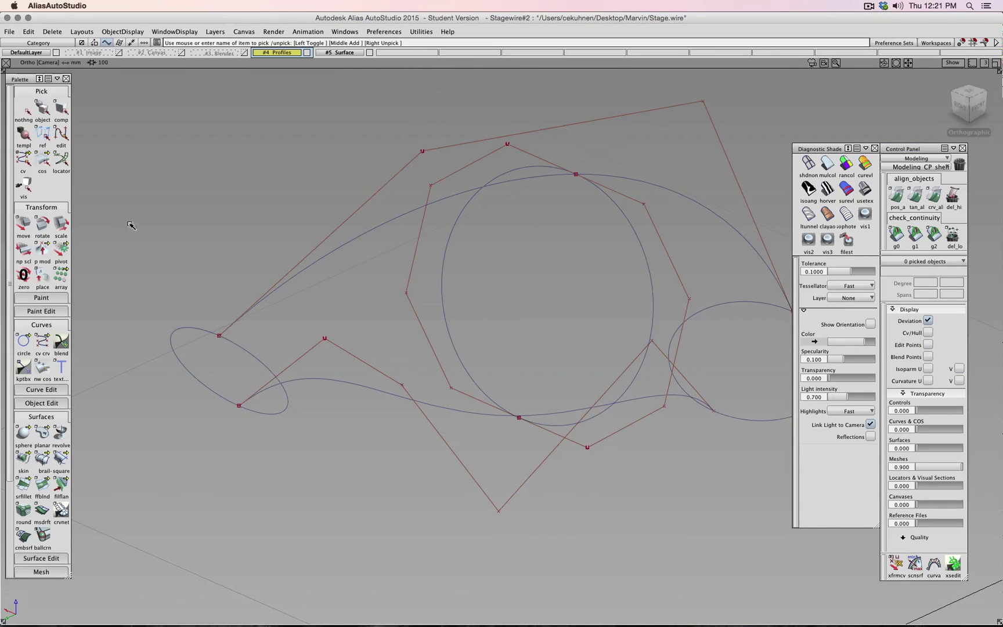
Step: Draw a straight degree 1 CV curve between the upper and lower end points of the middle circle's halves
click(45, 344)
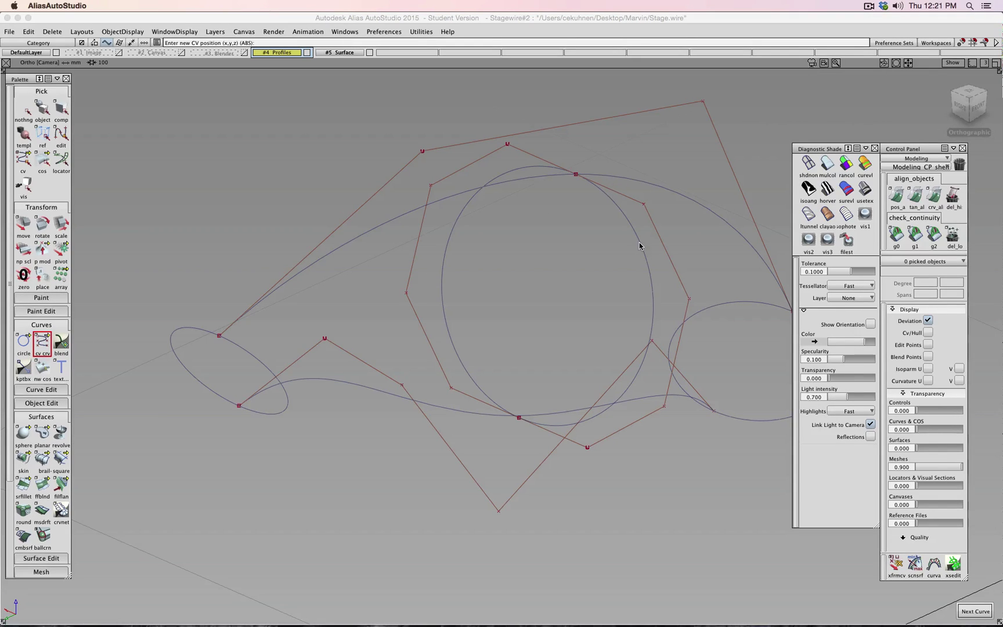
click(629, 221)
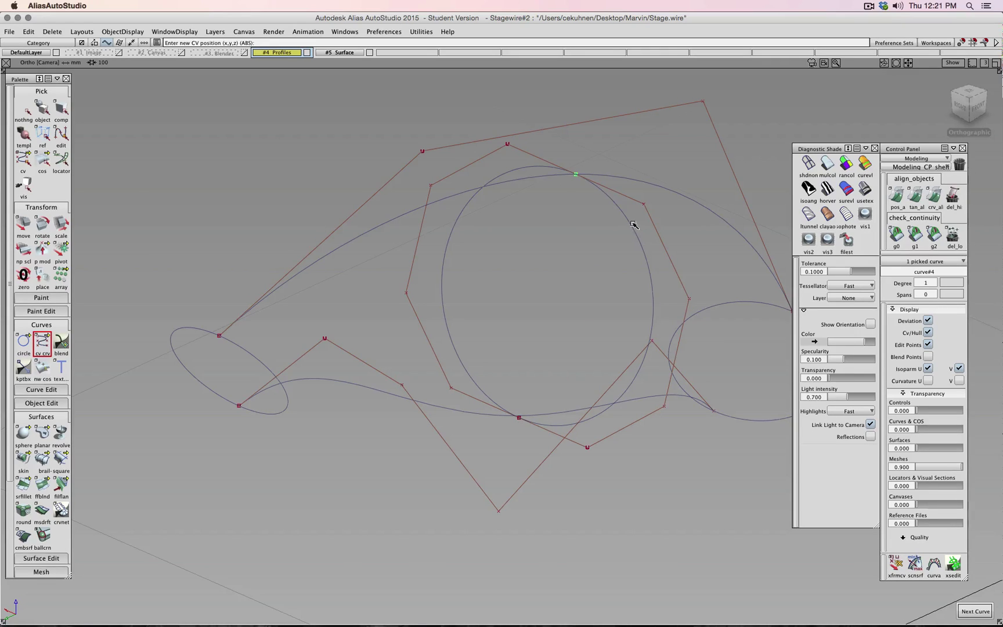
drag(633, 224, 337, 462)
Step: Extend the straight construction curve downward past the lower rail and the bottom of the middle circle
click(51, 390)
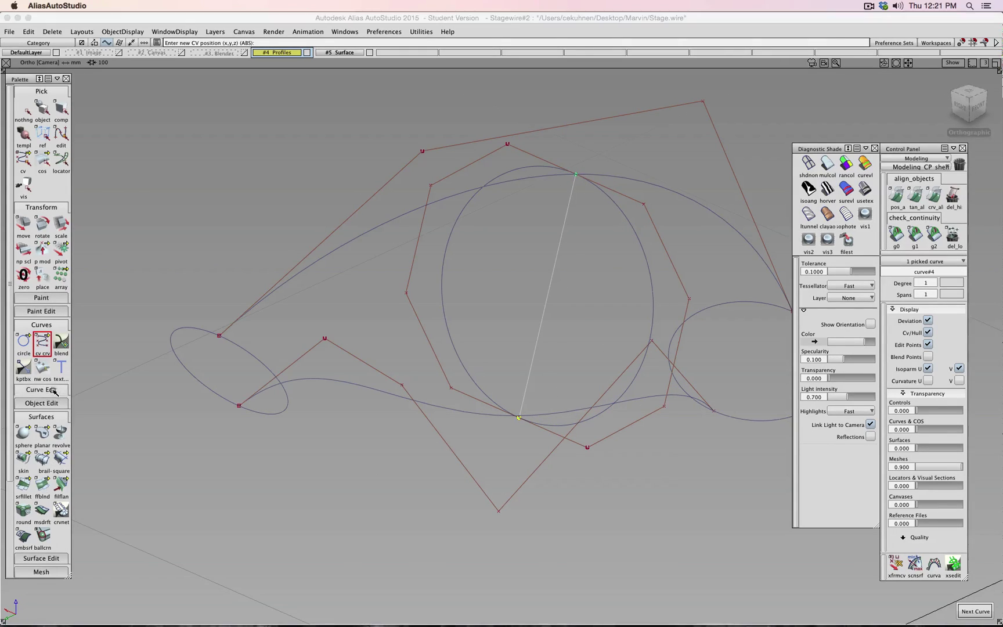
click(42, 505)
scroll(41, 499, down, 3)
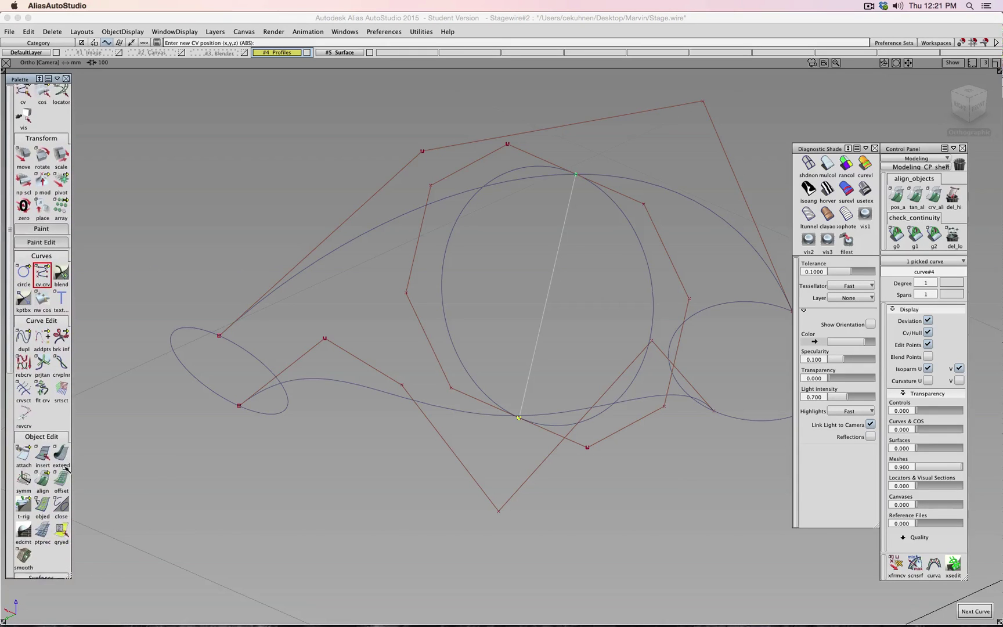
click(61, 448)
click(522, 424)
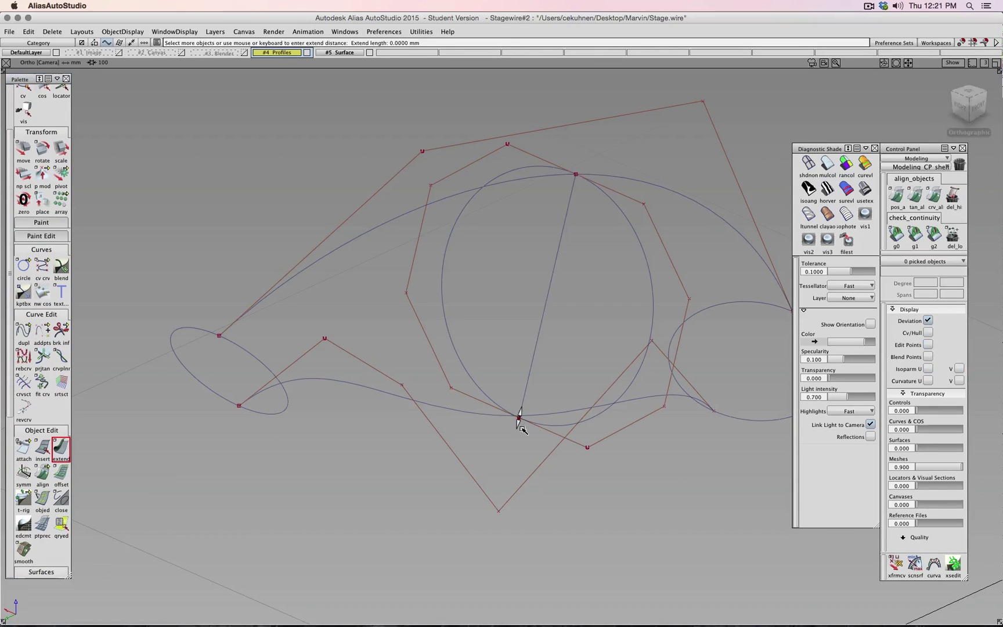
drag(517, 424, 507, 463)
ctrl+shift+drag(582, 514, 560, 490)
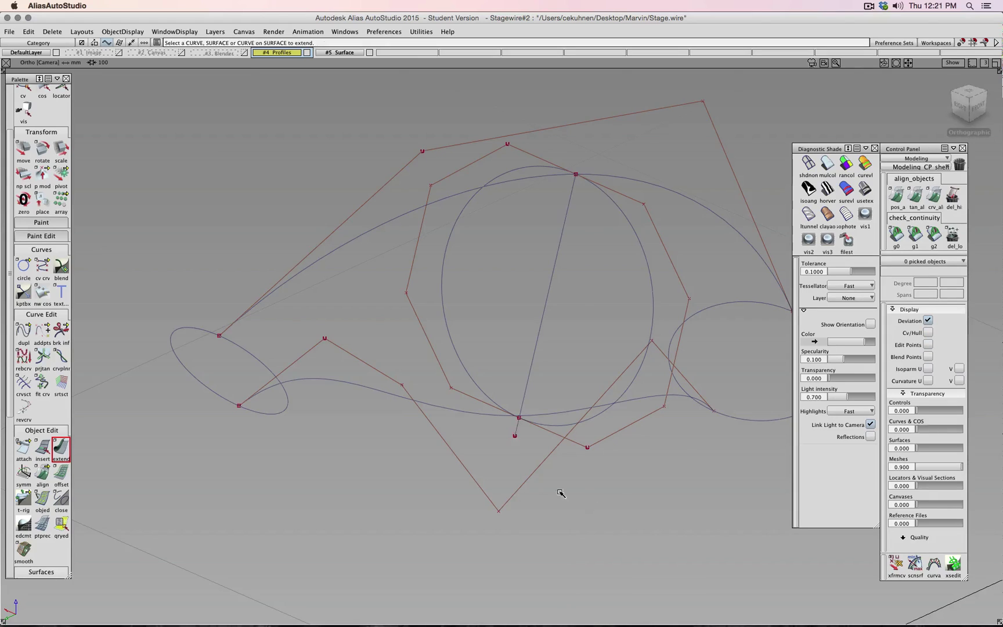
Step: Open the curve snap options and snap the middle circle's two coincident bottom CVs to the intersection of the construction line and lower rail
alt+shift+right_drag(560, 490, 548, 486)
alt+shift+middle_drag(549, 485, 449, 178)
alt+shift+right_drag(449, 178, 439, 266)
alt+shift+middle_drag(440, 266, 447, 454)
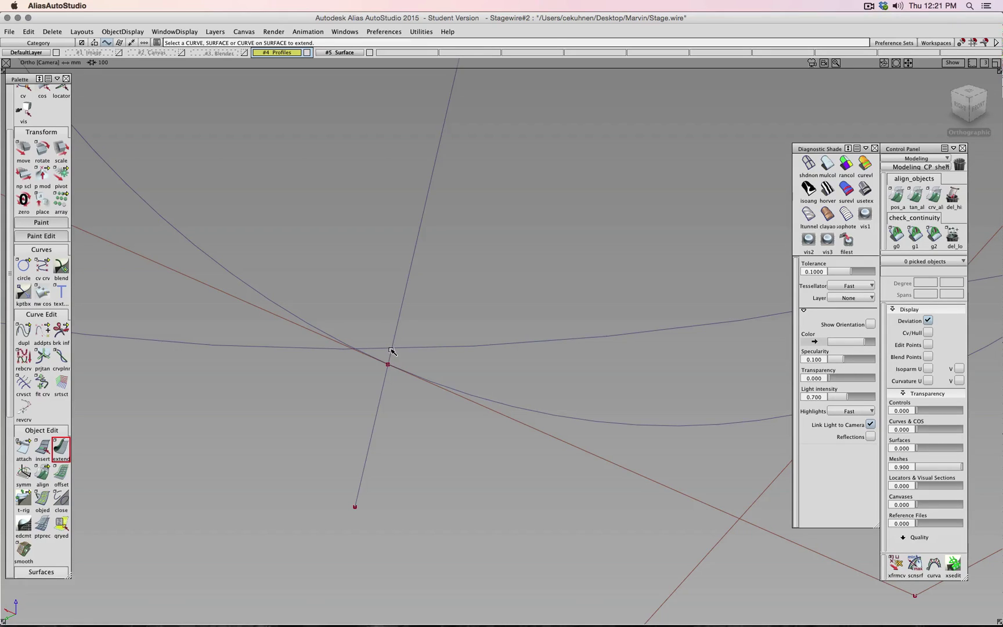
click(995, 44)
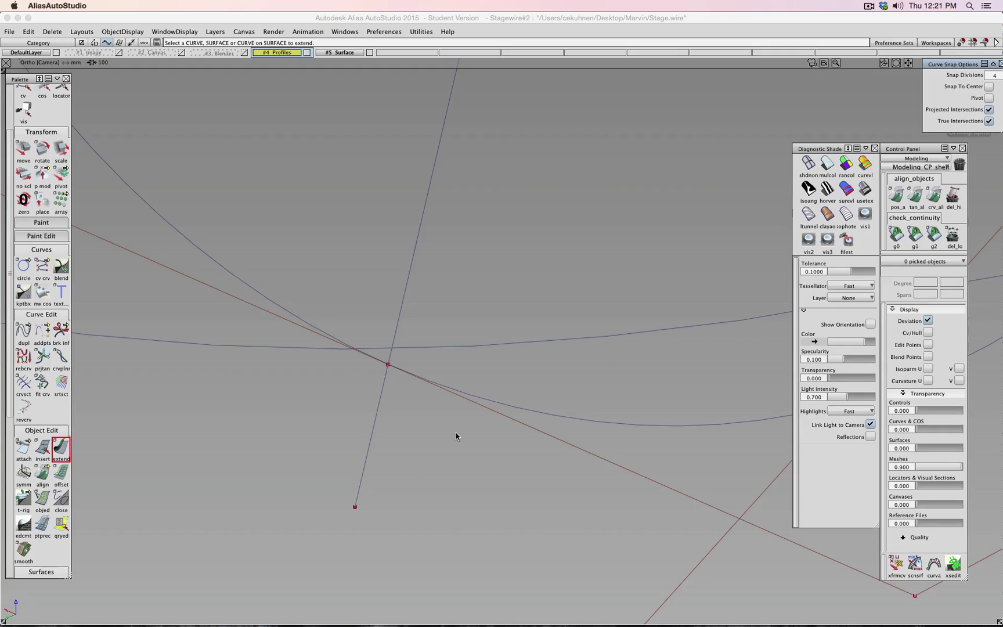
ctrl+shift+drag(457, 435, 486, 434)
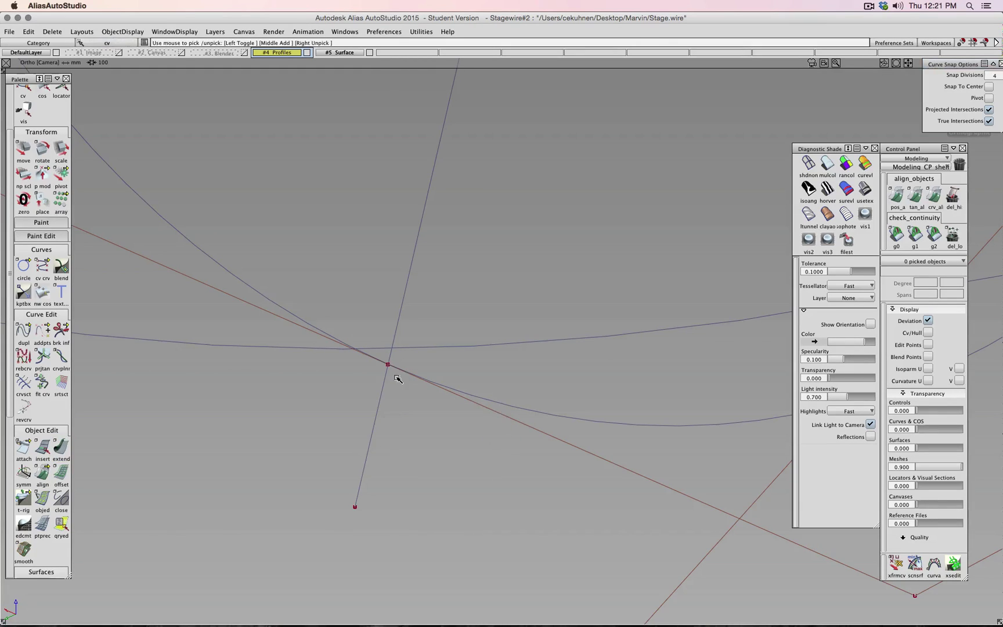
drag(404, 384, 377, 351)
ctrl+shift+drag(437, 419, 436, 398)
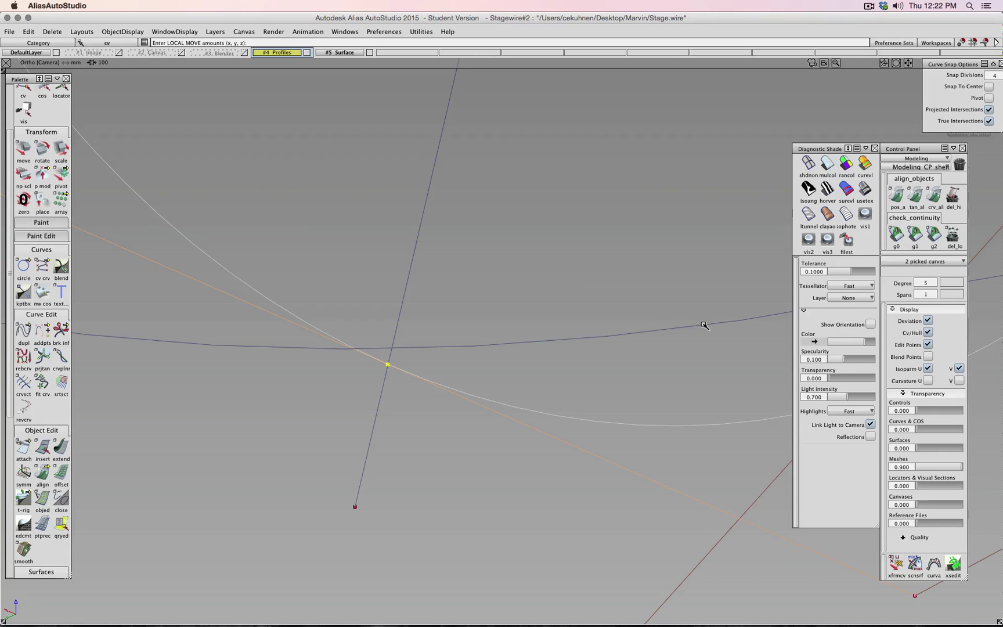
drag(704, 325, 391, 351)
scroll(452, 353, down, 6)
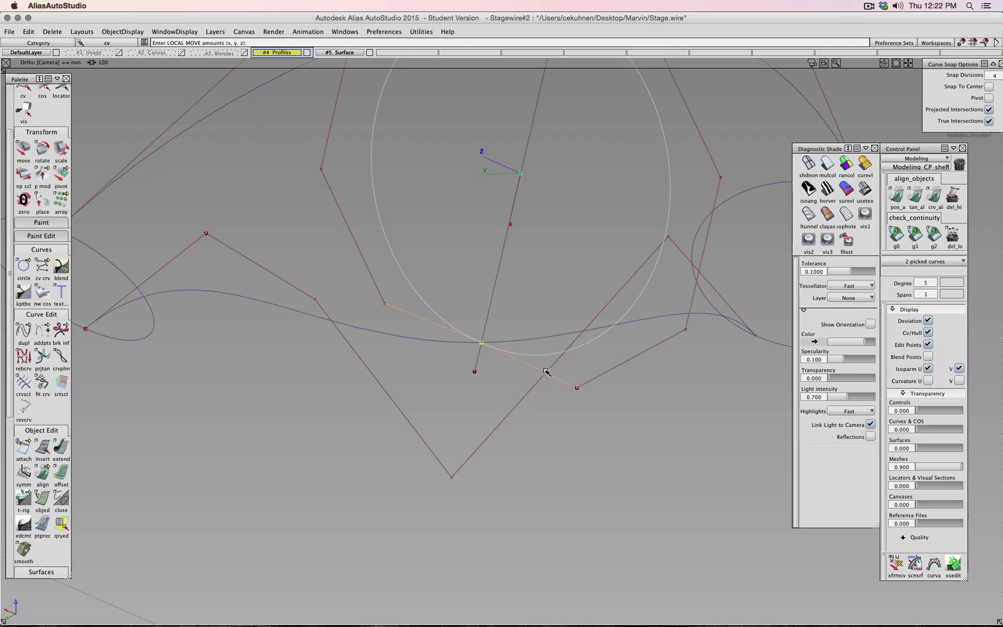
Step: Delete the straight construction line running through the middle circle
mouse_move(462, 394)
ctrl+shift+mouse_down()
mouse_move(461, 371)
mouse_move(463, 404)
mouse_move(462, 378)
mouse_move(462, 395)
mouse_move(478, 394)
mouse_move(475, 409)
ctrl+shift+mouse_up()
click(475, 372)
key(Delete)
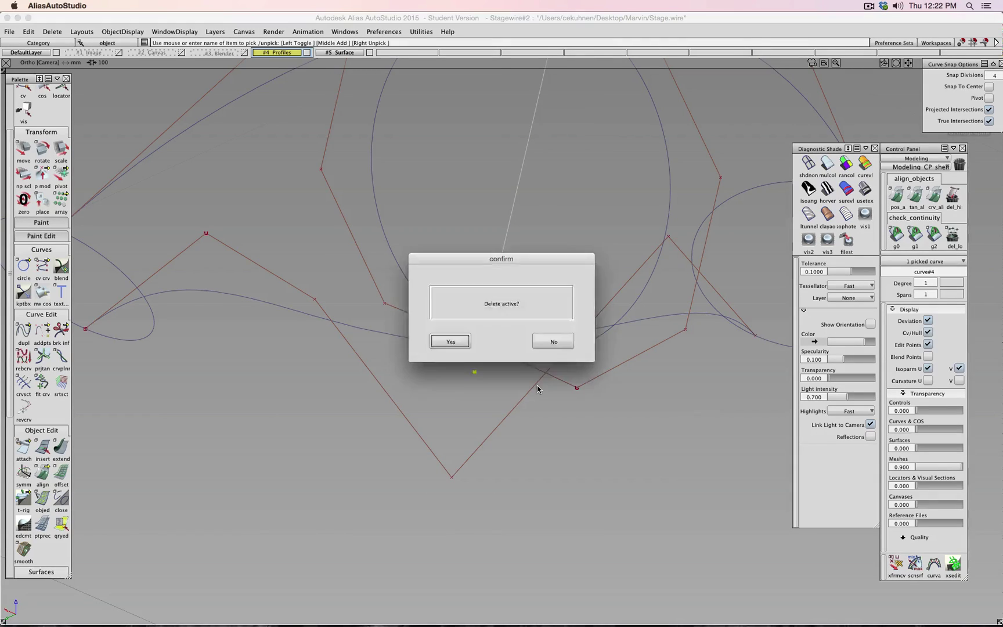
key(Return)
Step: Pick the CV beside the bottom end point on one half of the middle circle, close the snap options, and switch to the front view
ctrl+shift+drag(538, 388, 567, 388)
click(569, 388)
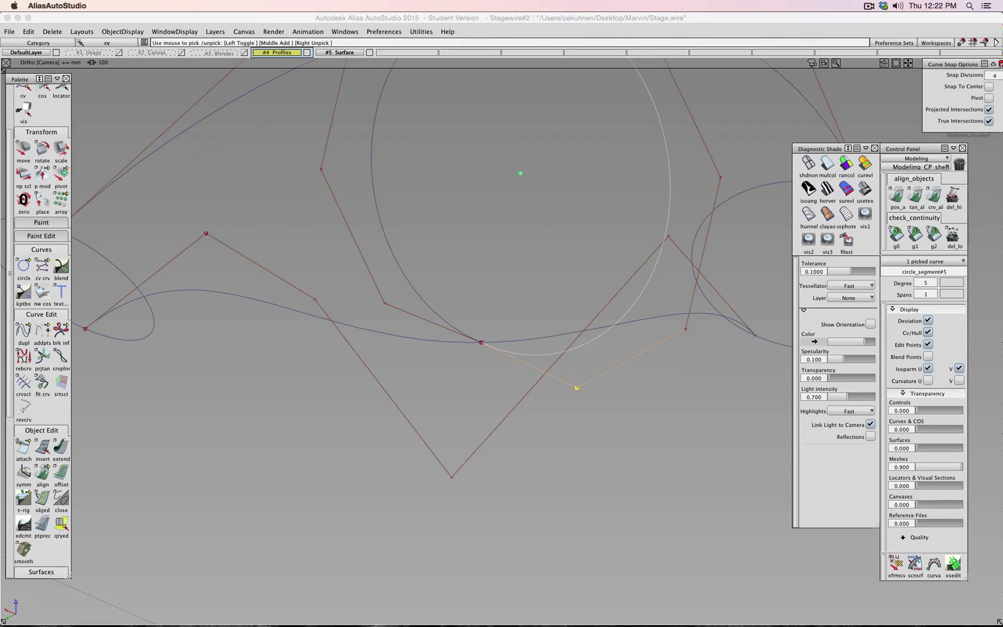
click(999, 65)
click(970, 111)
alt+shift+middle_drag(499, 514, 213, 205)
alt+shift+right_drag(541, 344, 611, 341)
alt+shift+middle_drag(611, 341, 474, 387)
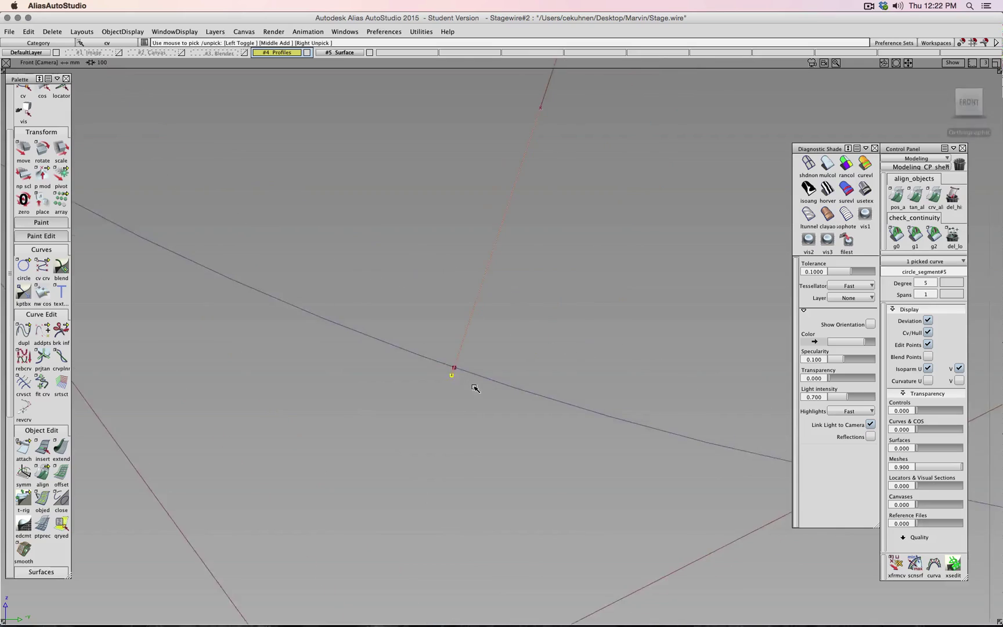
alt+shift+right_drag(474, 387, 459, 405)
Step: Try aligning the picked CV with the middle circle's bottom end point using a local move, and undo the moves
mouse_move(396, 479)
mouse_down()
mouse_move(348, 477)
mouse_move(383, 483)
mouse_up()
ctrl+shift+right_drag(384, 482, 384, 468)
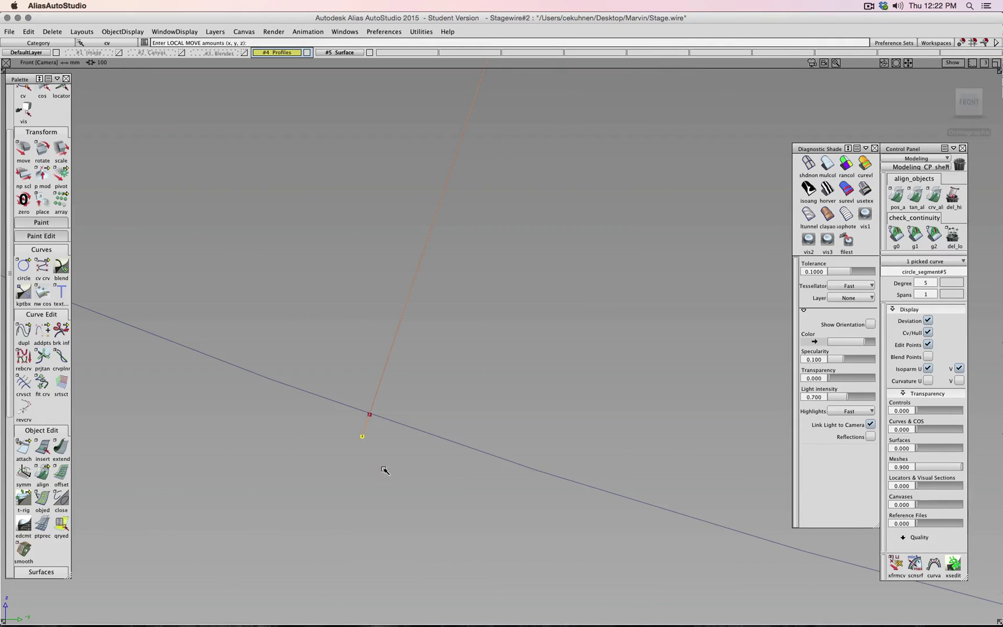
middle_drag(380, 469, 376, 422)
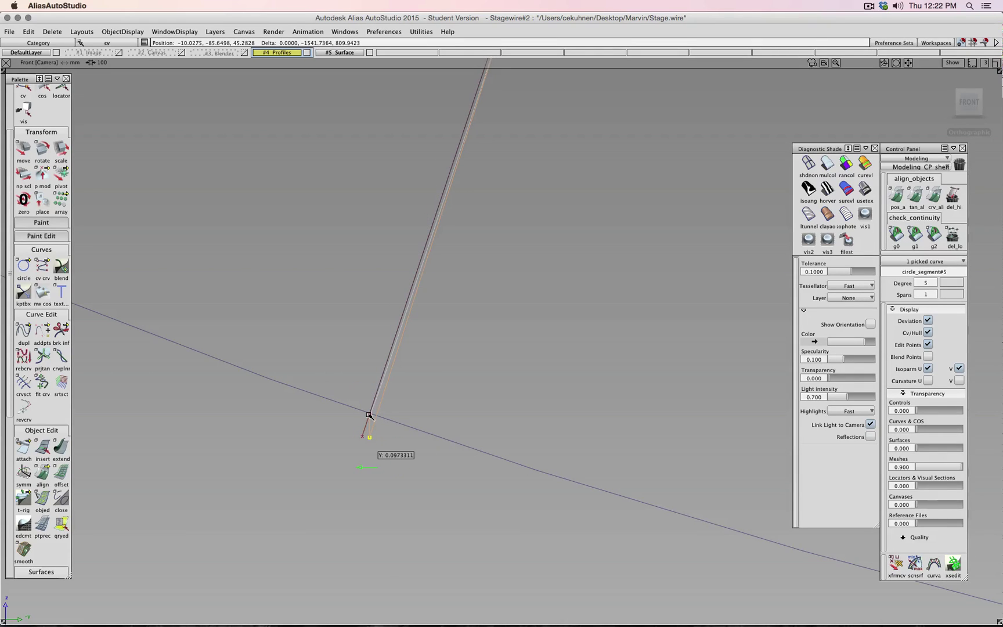
middle_drag(369, 416, 369, 415)
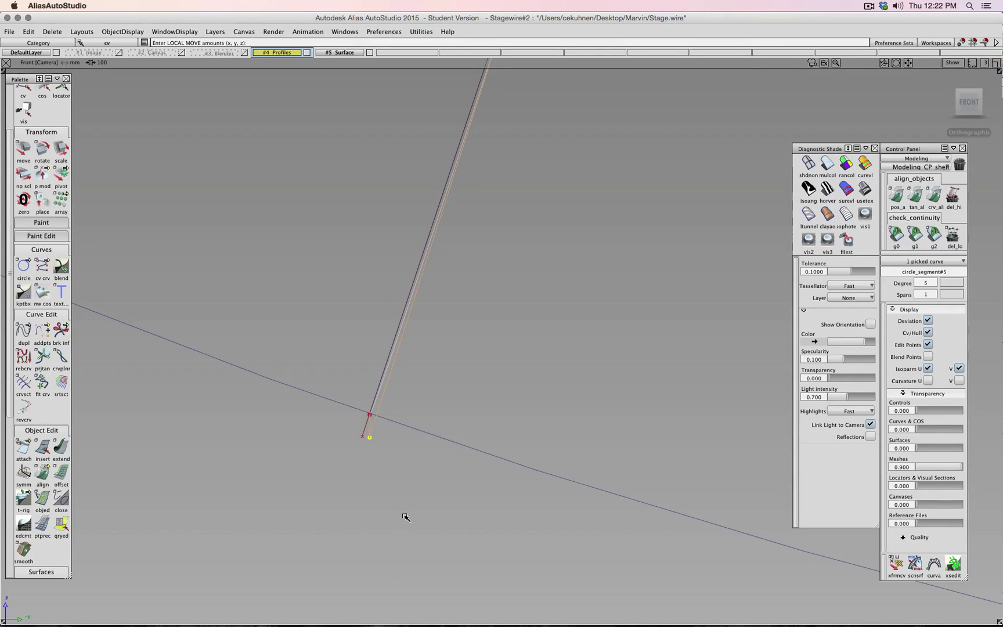
ctrl+shift+right_drag(419, 495, 418, 497)
alt+shift+drag(415, 475, 388, 488)
ctrl+shift+right_drag(388, 488, 386, 472)
key(super+z)
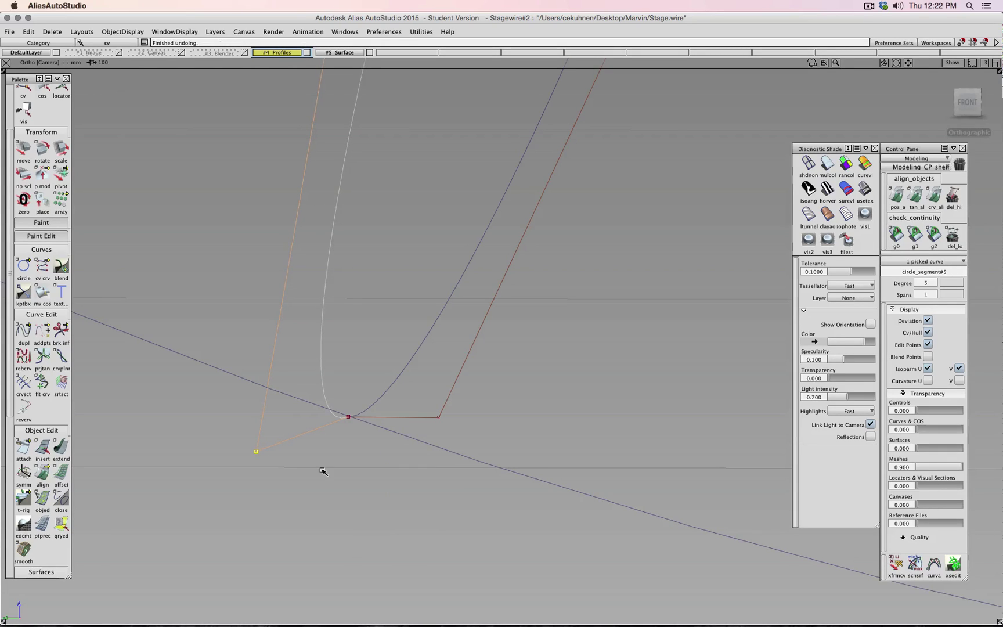
ctrl+shift+right_drag(308, 463, 334, 441)
key(super+z)
key(super+z)
Step: Move the picked CV in the front view until it lines up with the middle circle's bottom end point
click(967, 102)
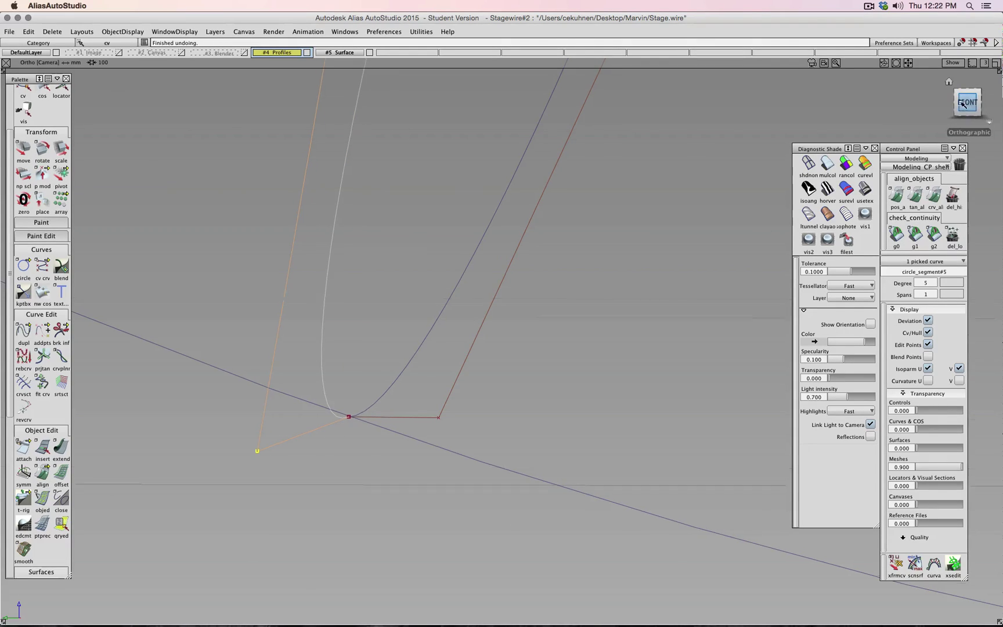
click(25, 149)
right_drag(457, 483, 399, 403)
alt+shift+drag(398, 403, 445, 399)
Step: Align the matching CV on the other half of the middle circle with the bottom end point and check it from the left view
click(462, 390)
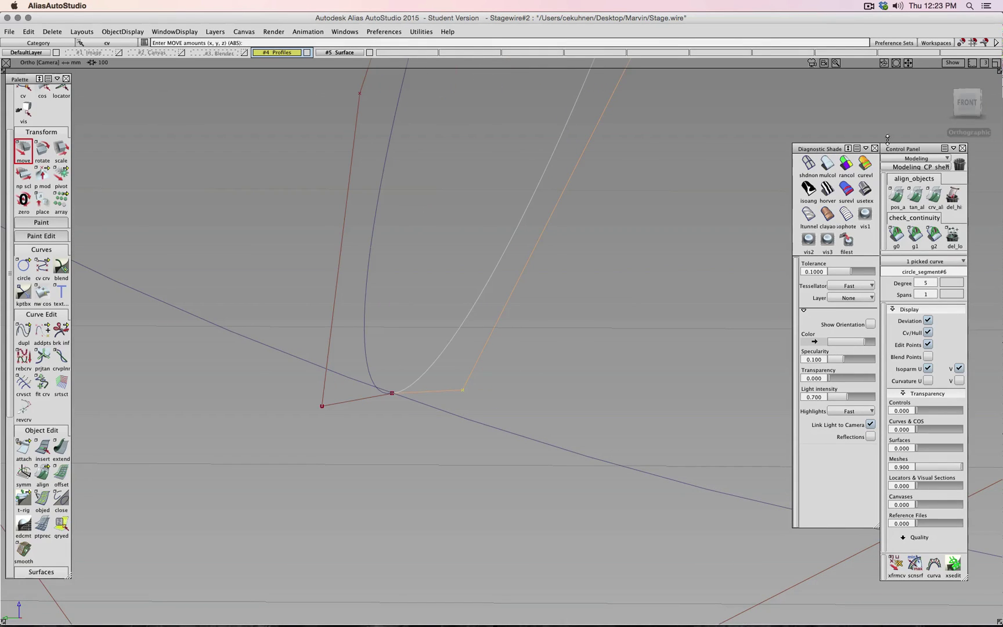
click(966, 102)
right_drag(557, 405, 443, 376)
middle_drag(447, 398, 444, 376)
alt+shift+drag(441, 377, 512, 381)
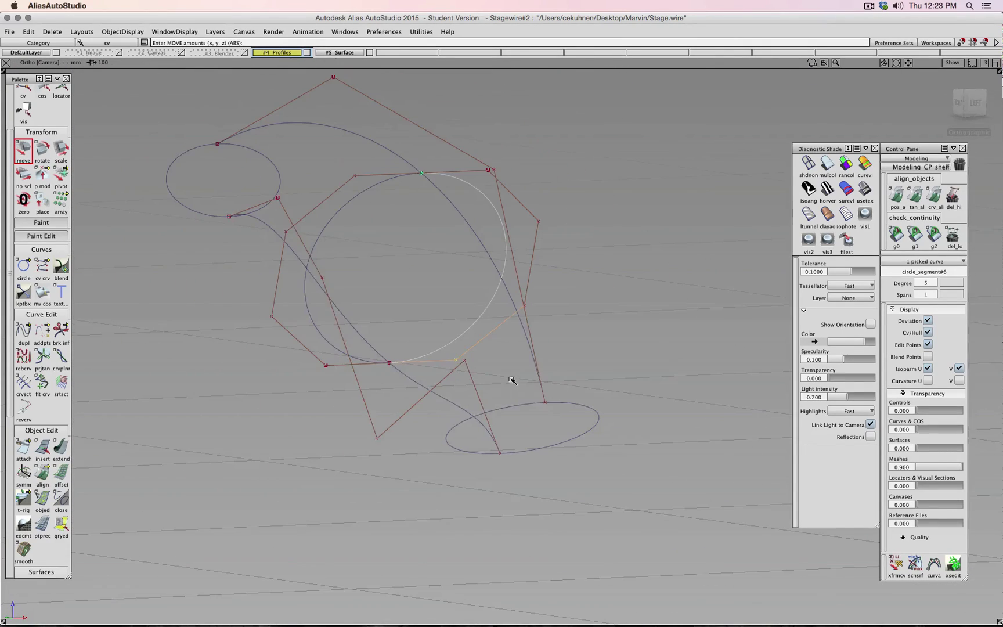
click(977, 103)
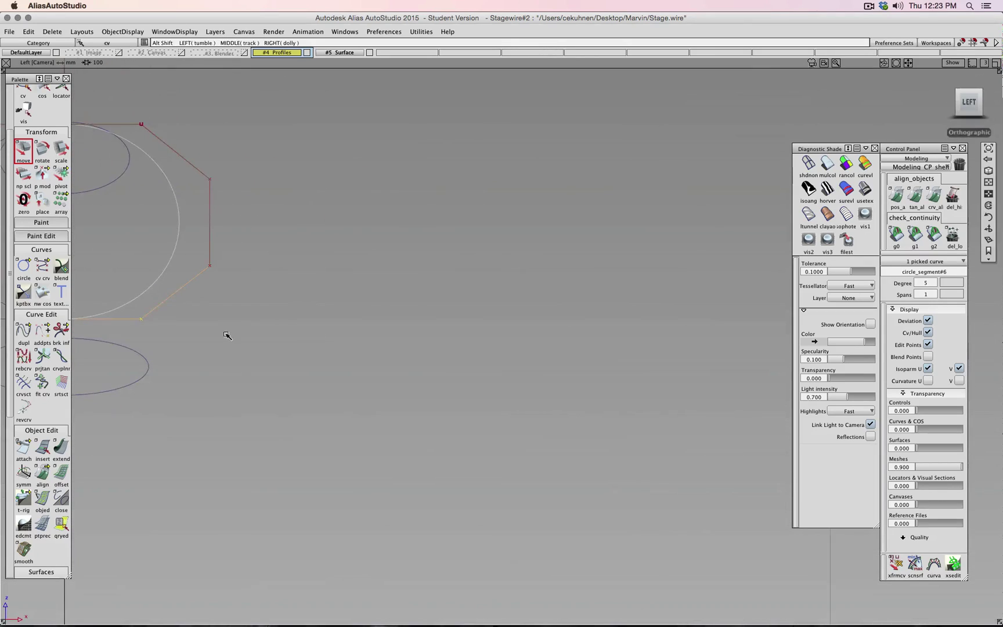
Step: Pick all profile and rail curves, turn off their CV/hull display, and clear the selection
ctrl+shift+drag(485, 355, 586, 416)
ctrl+shift+drag(586, 416, 556, 429)
drag(255, 130, 727, 462)
click(928, 332)
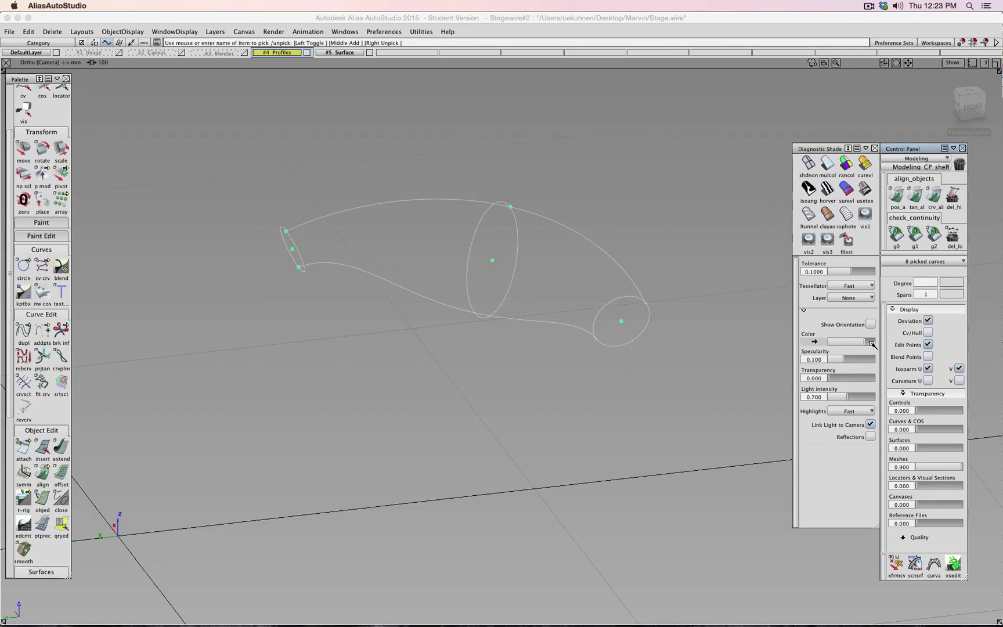
ctrl+shift+drag(604, 422, 606, 459)
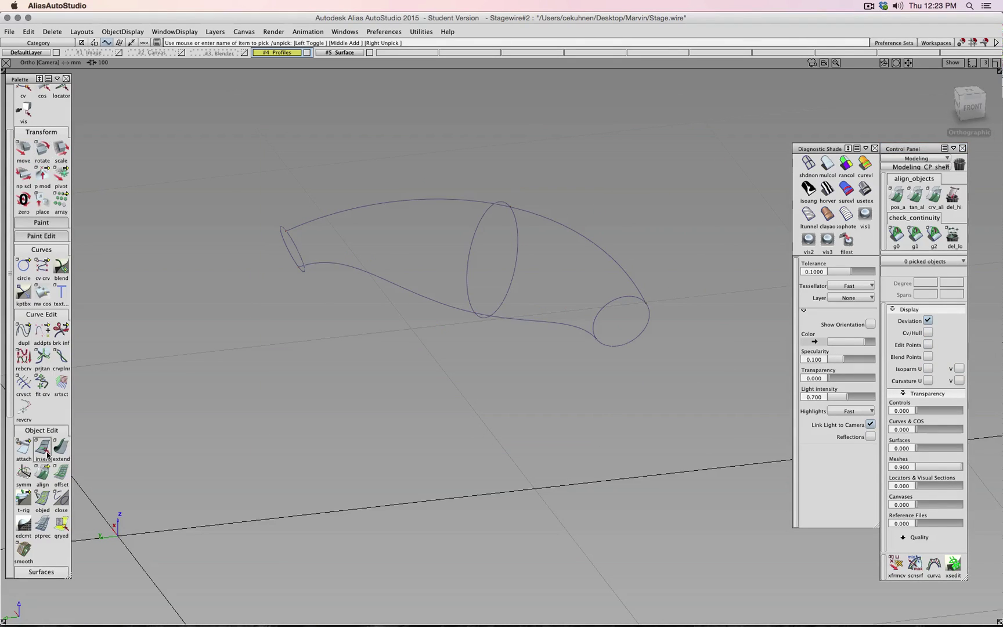
Step: Build a birail surface through the near halves of the neck, middle and rear circles along the bottom and top rails, and shade it
scroll(48, 456, down, 4)
click(42, 508)
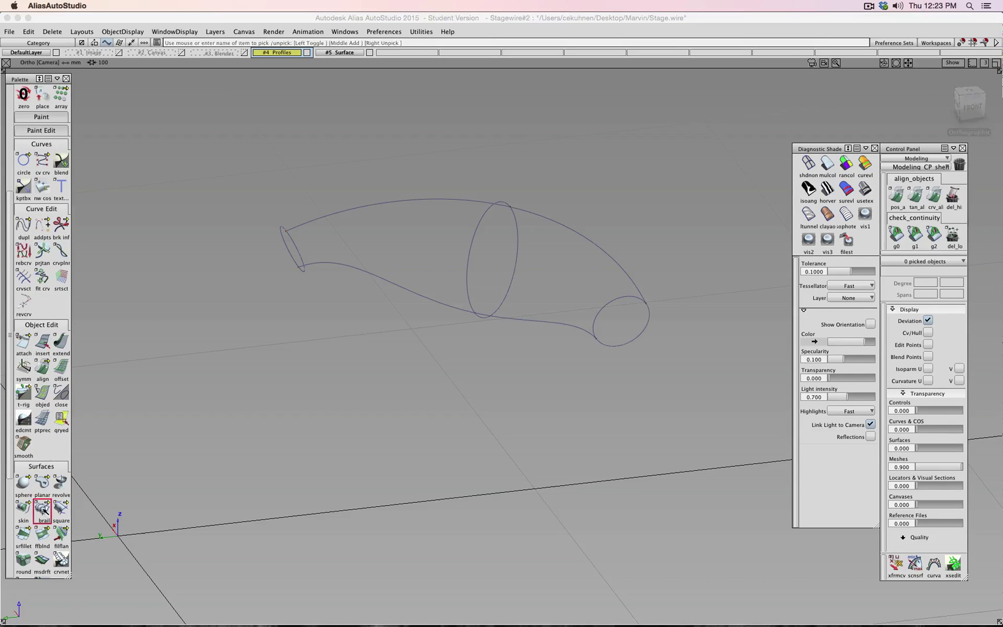
click(295, 247)
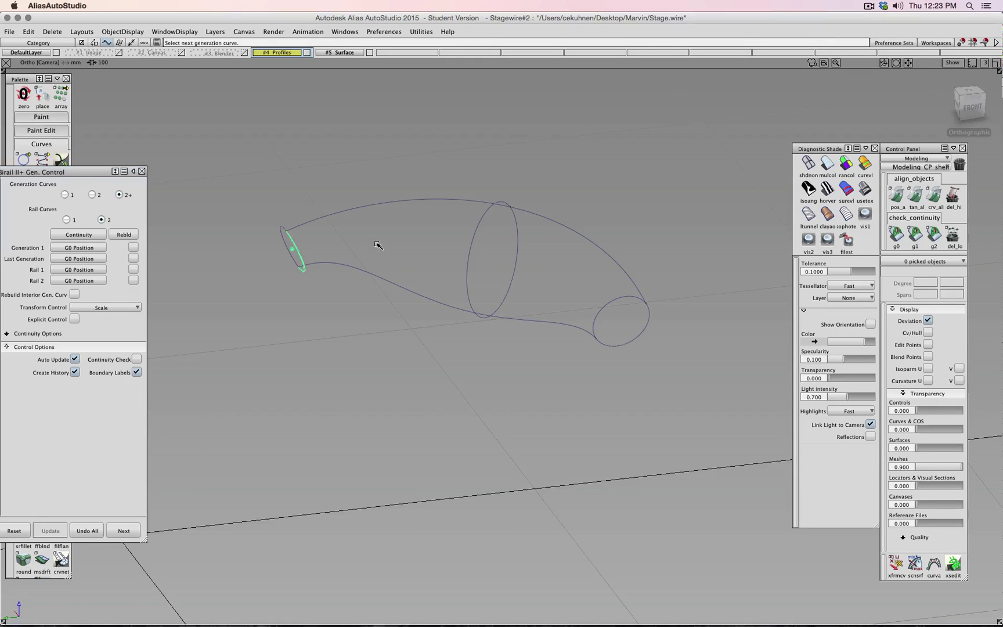
click(517, 256)
click(616, 346)
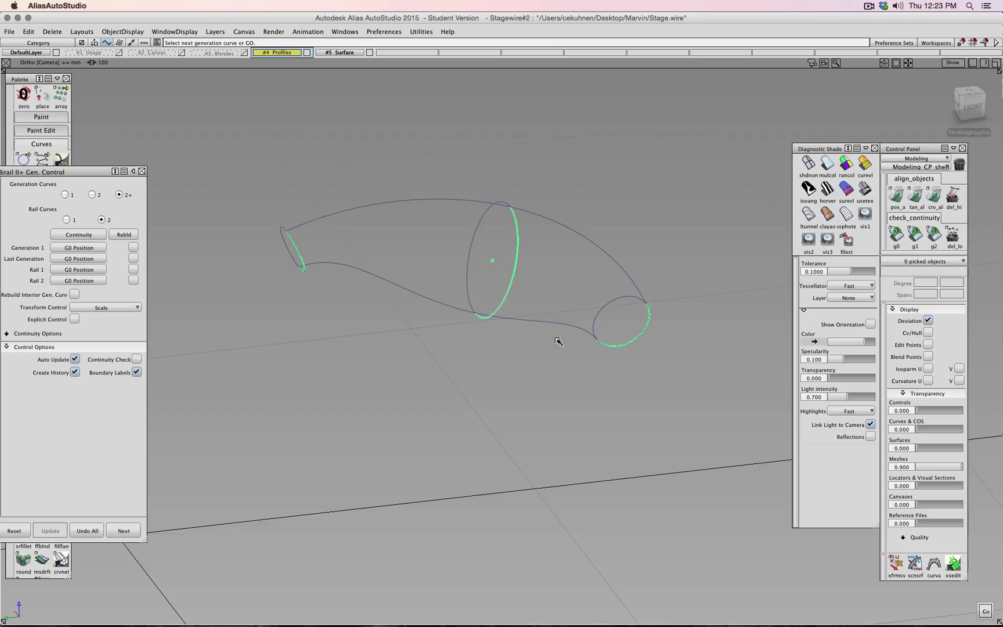
key(Return)
click(546, 321)
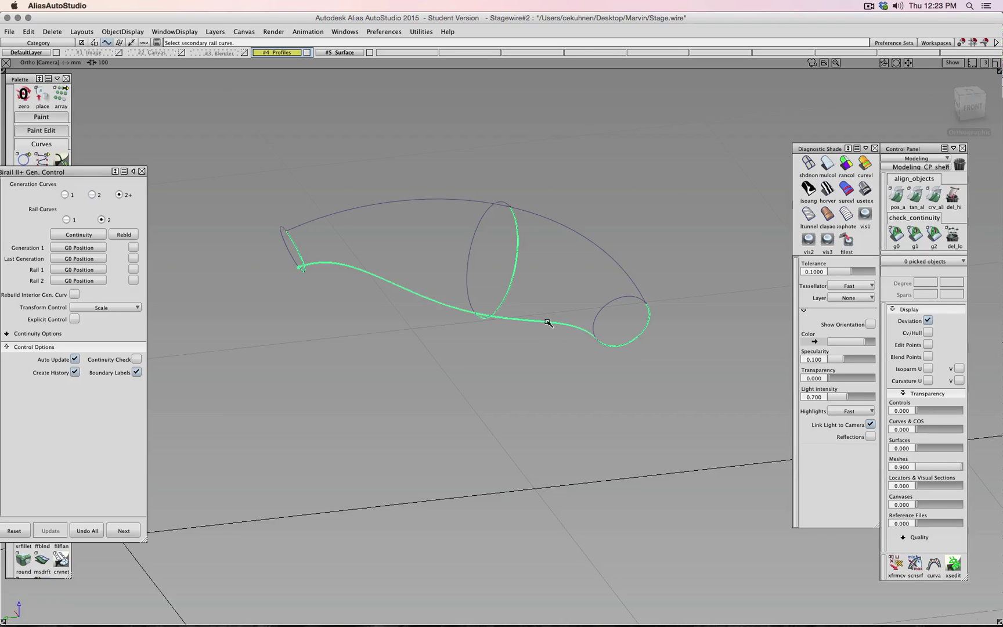
click(566, 226)
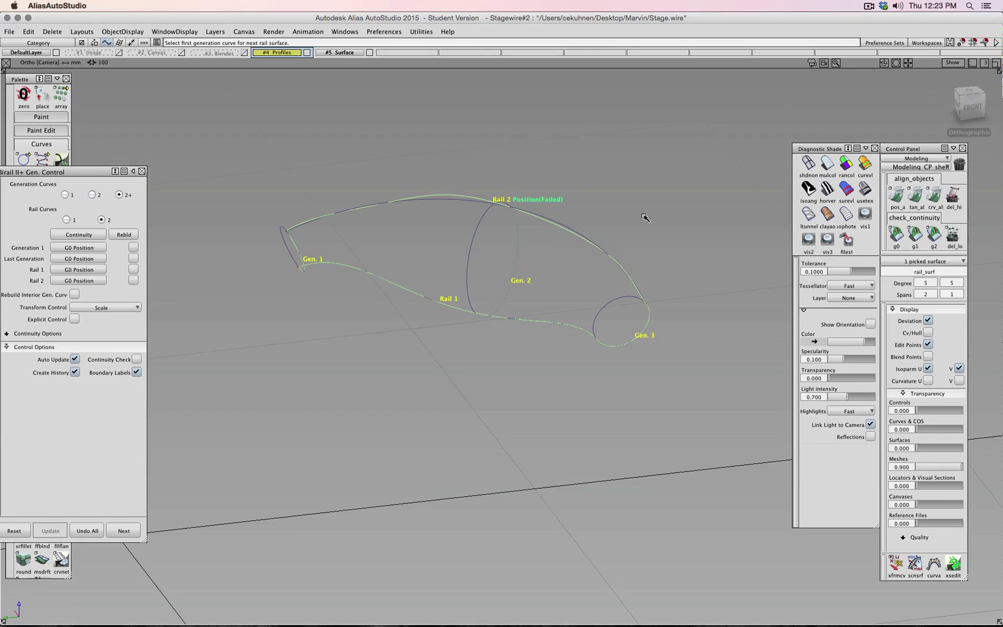
click(827, 164)
click(974, 106)
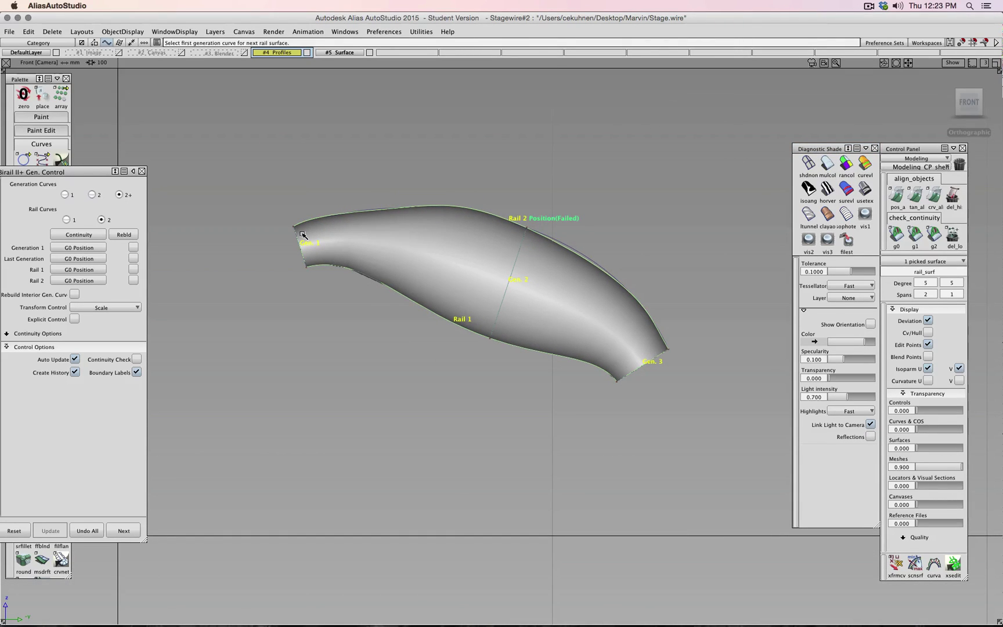
Step: Try explicit control on the birail with rail degree 6, generation degree 7, rail spans 6 and generation spans 3
drag(81, 175, 148, 166)
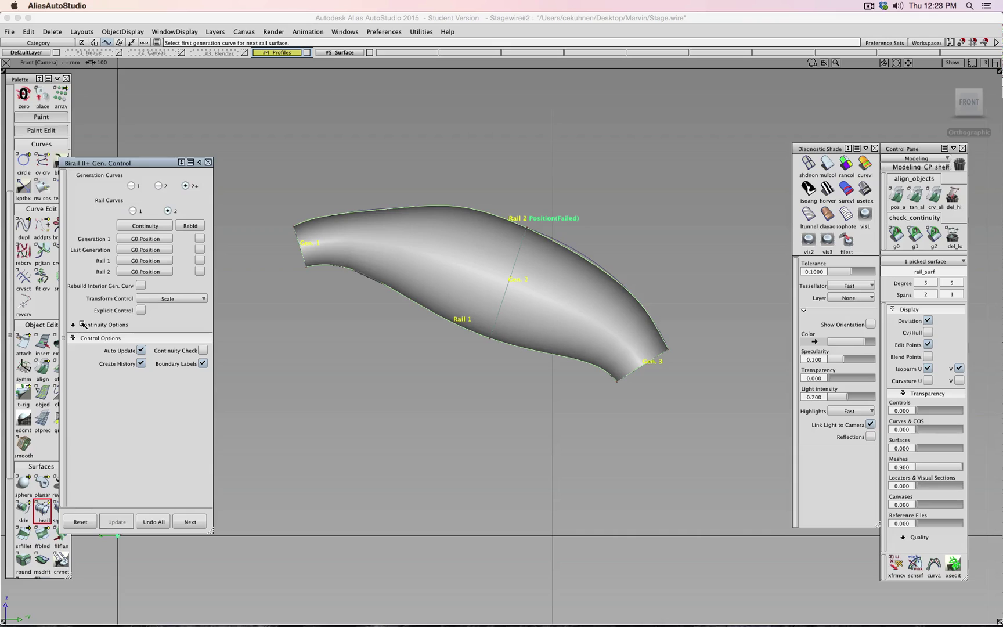
click(140, 310)
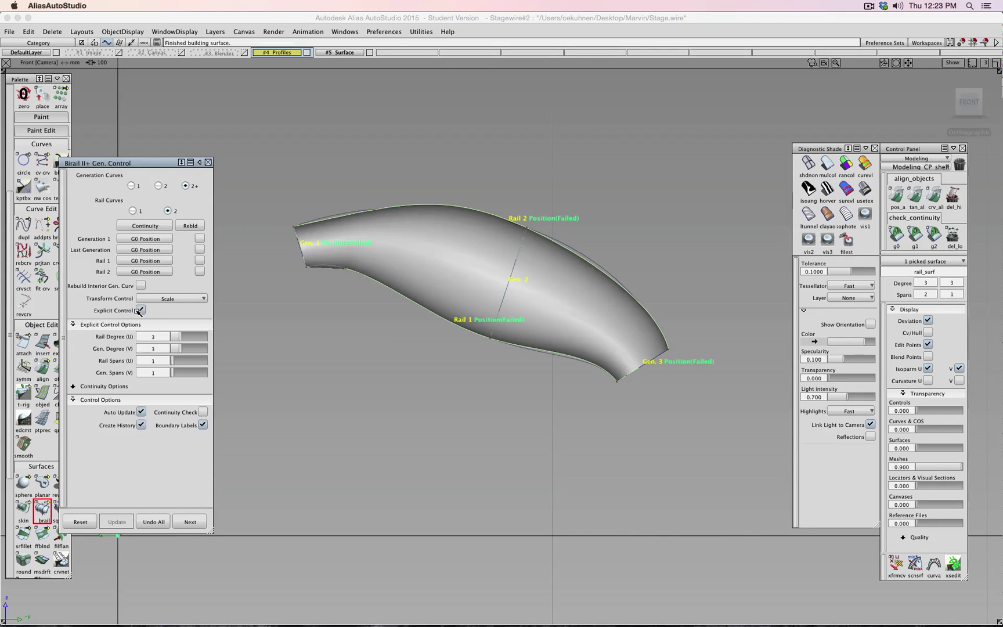
drag(176, 337, 183, 375)
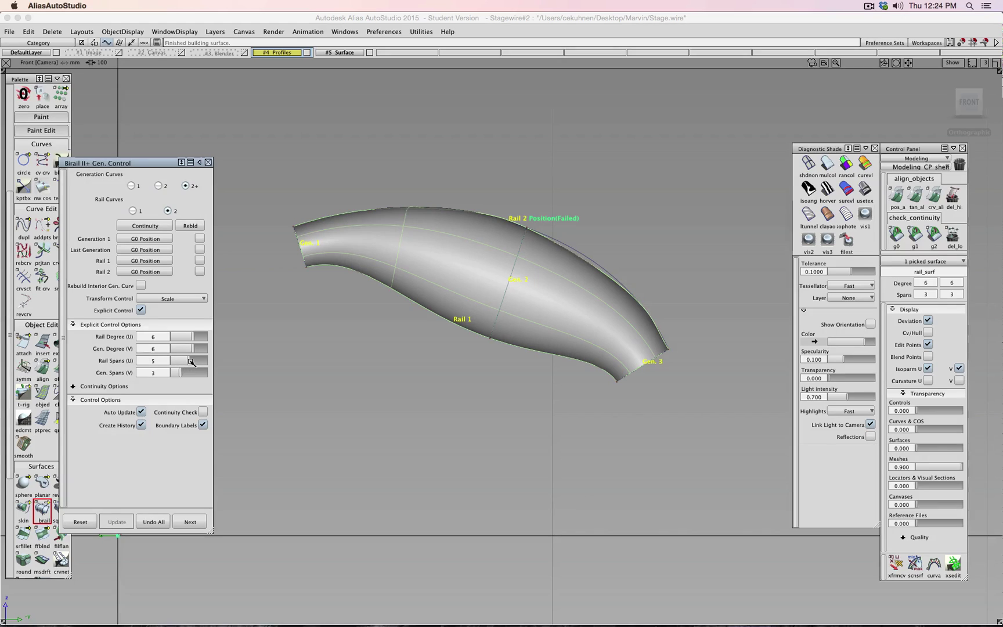
drag(197, 351, 198, 350)
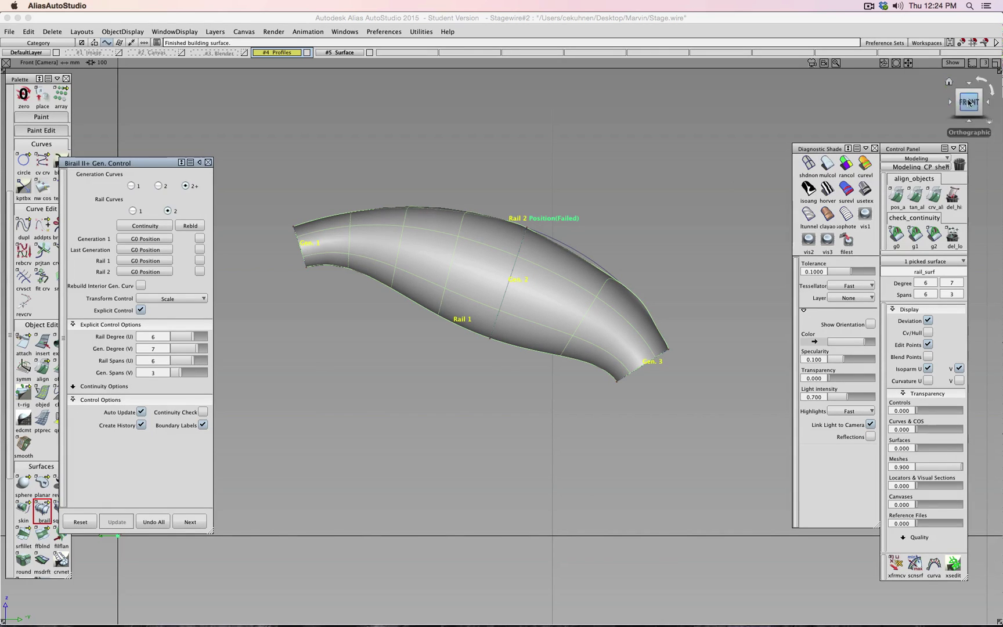
drag(969, 101, 891, 112)
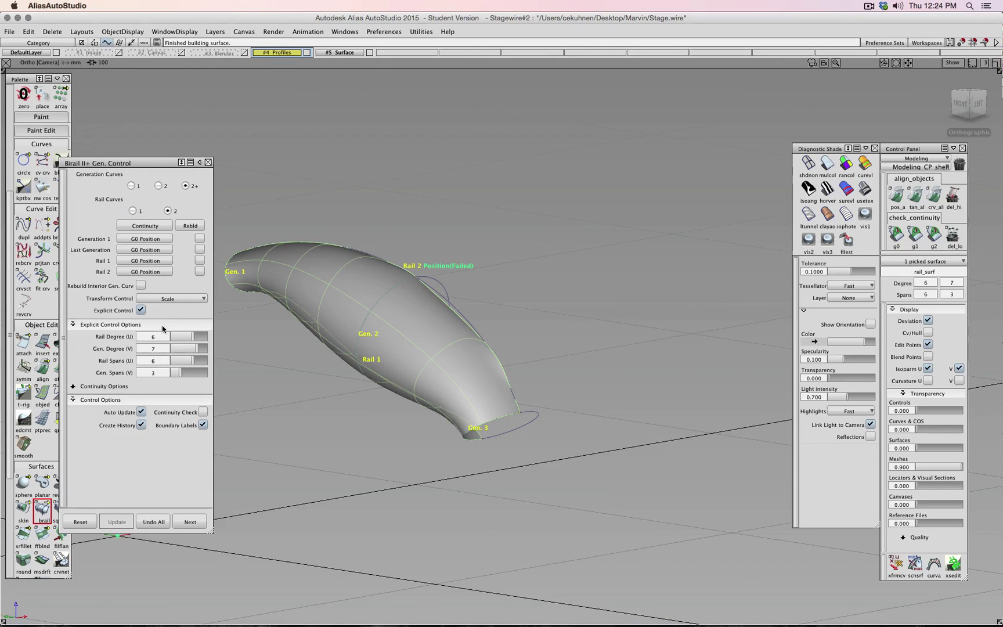
click(141, 310)
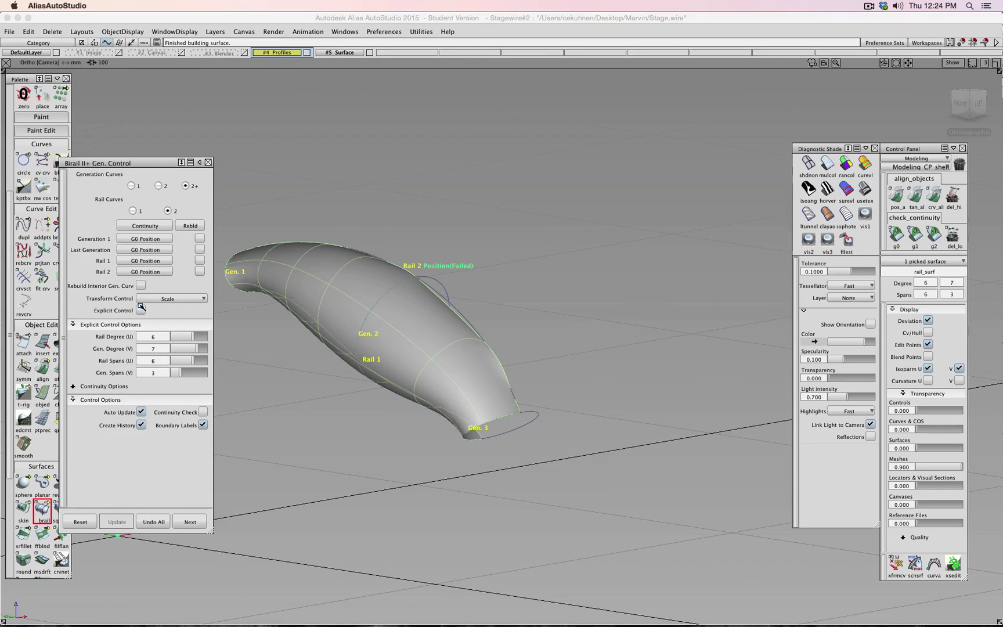
Step: Turn on rebuilding for both birail rails, trying it on the generation curves too
click(199, 260)
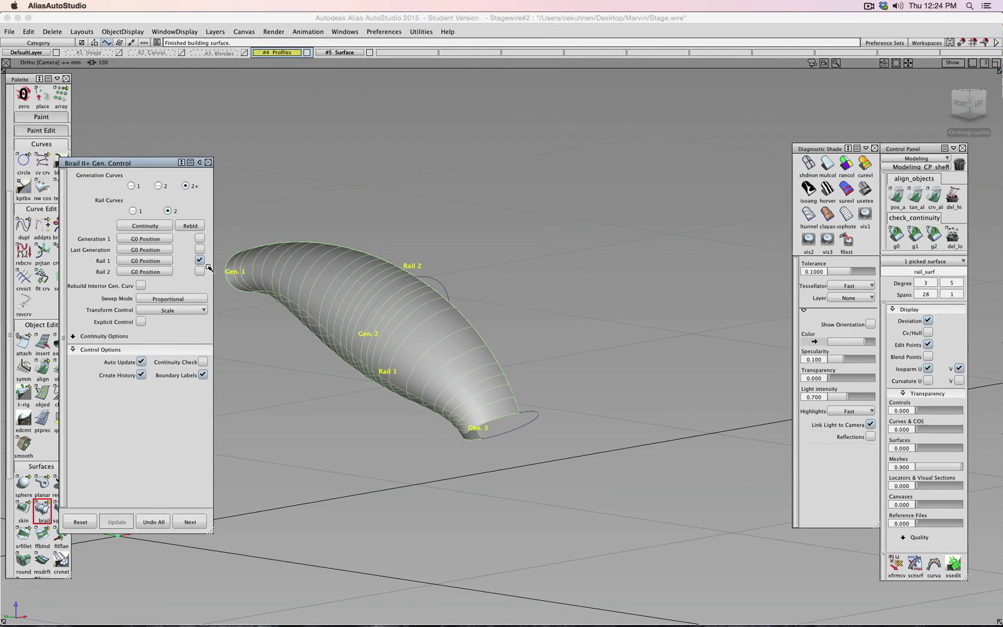
click(199, 261)
click(200, 271)
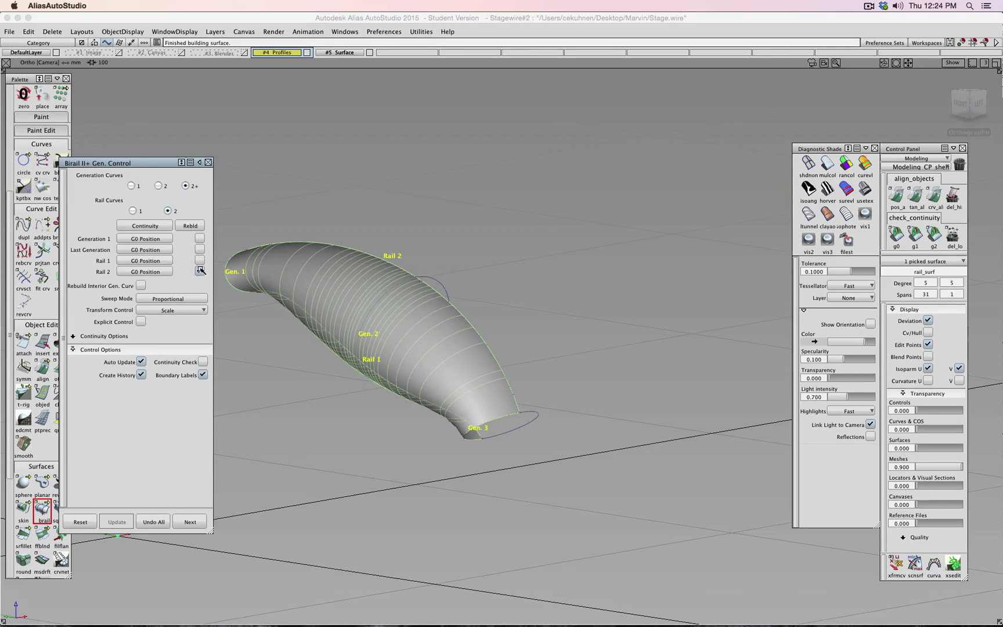
click(199, 249)
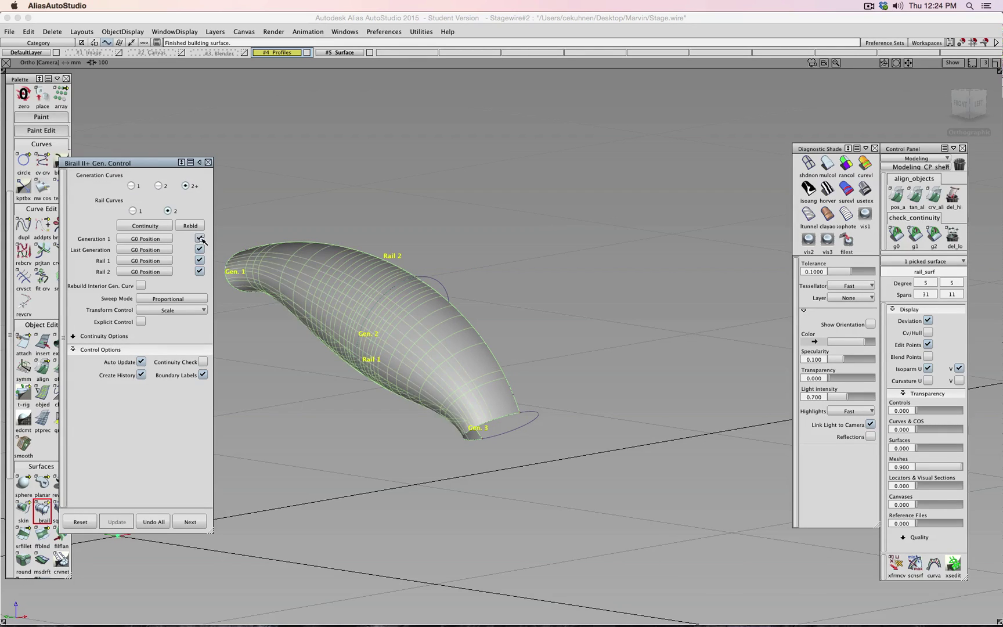
click(200, 238)
click(200, 249)
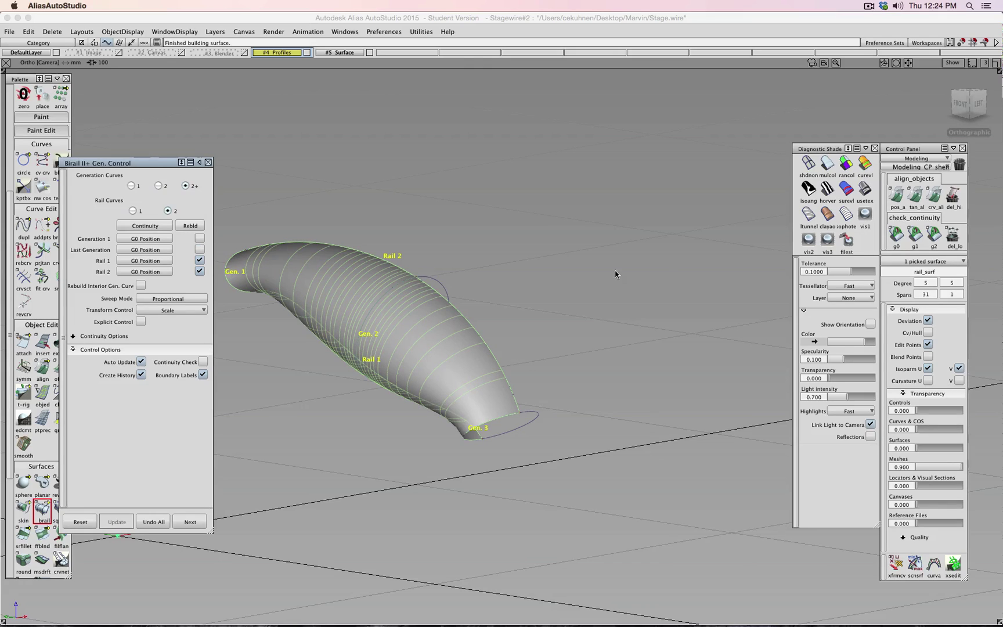
Step: Check the surface in the front view, limit rebuilding to Rail 2 only, and close the birail options
click(961, 106)
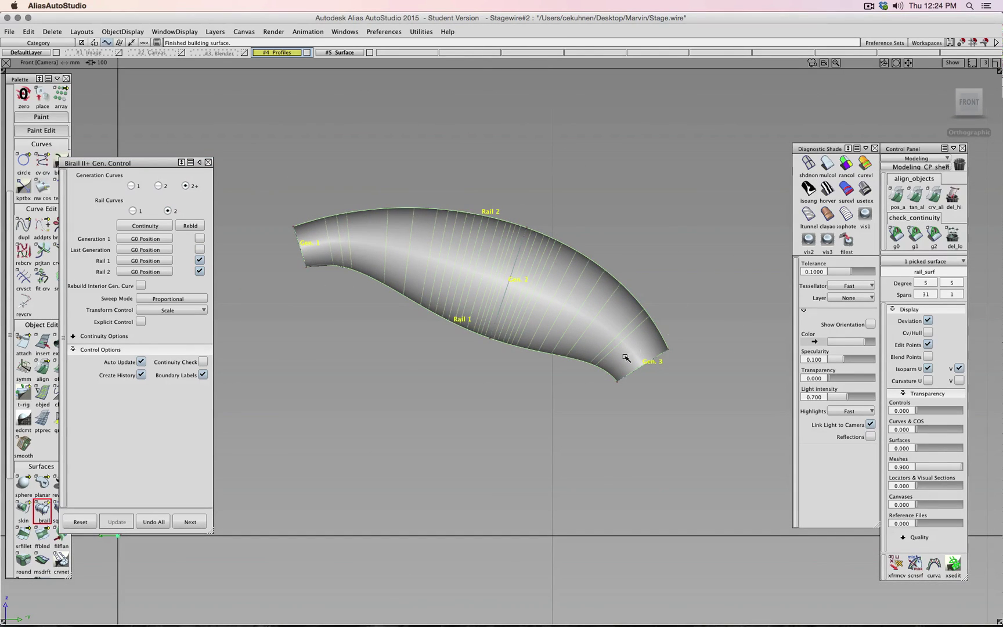
click(199, 261)
click(200, 271)
click(200, 272)
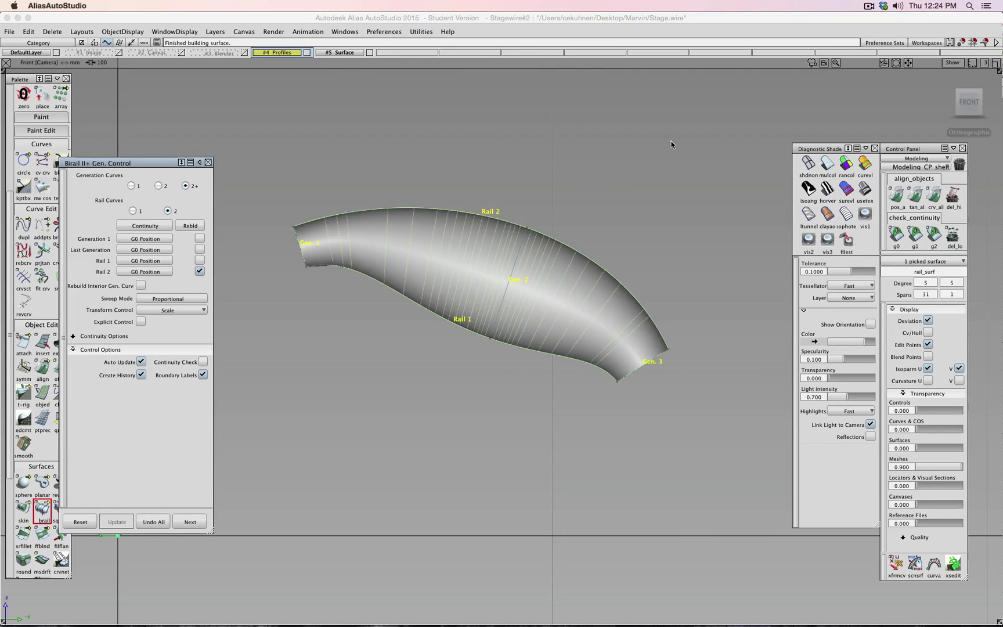
click(208, 163)
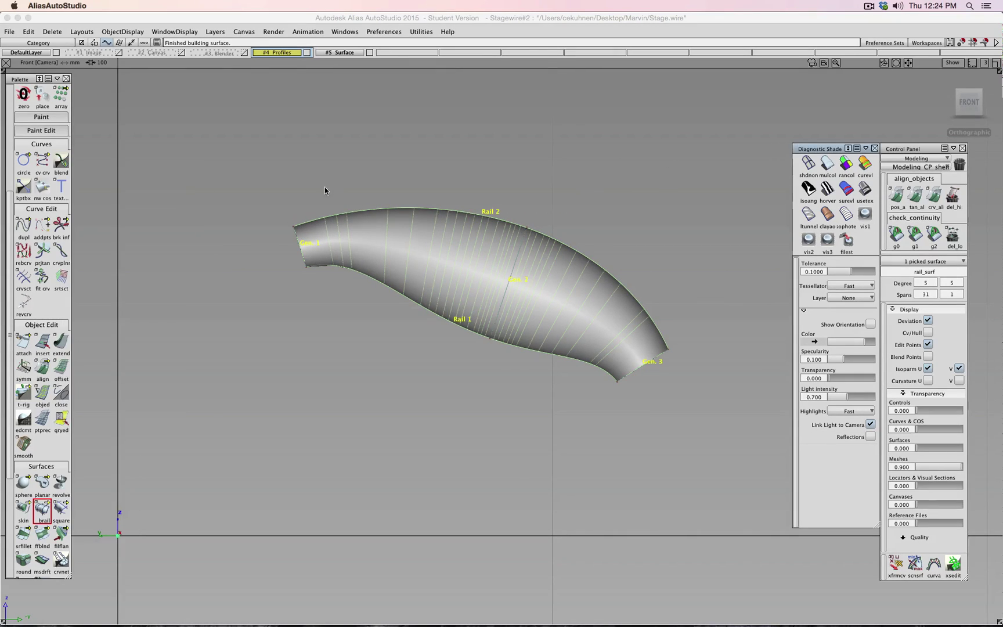
Step: Show the Blender layer, pick the birail surface and give it random color shading to compare it with the reference mesh
alt+shift+drag(349, 201, 560, 401)
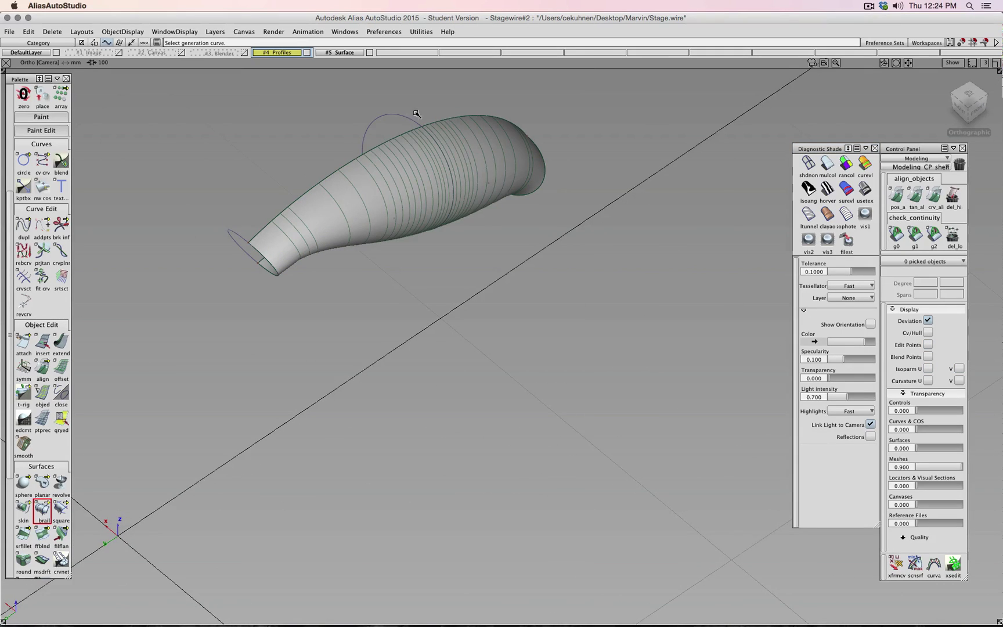
click(246, 53)
alt+shift+drag(513, 206, 492, 289)
click(496, 286)
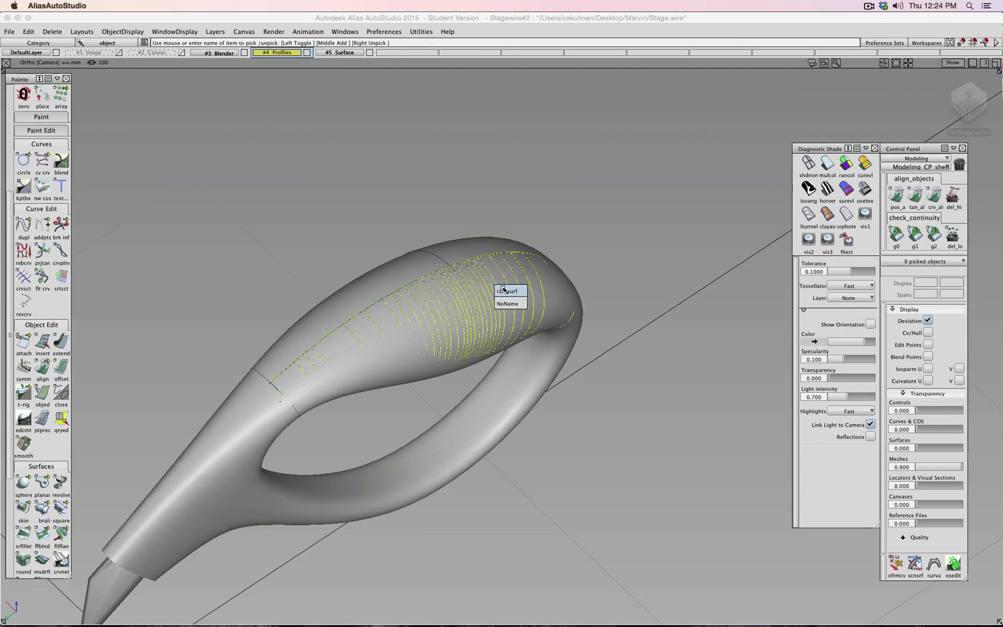
alt+shift+drag(616, 236, 580, 371)
click(847, 165)
mouse_move(464, 314)
alt+shift+mouse_down()
mouse_move(575, 391)
mouse_move(347, 384)
mouse_move(522, 370)
mouse_move(512, 308)
mouse_move(438, 291)
mouse_move(336, 294)
mouse_move(284, 340)
mouse_move(418, 354)
mouse_move(543, 383)
mouse_move(385, 417)
mouse_move(400, 406)
alt+shift+mouse_up()
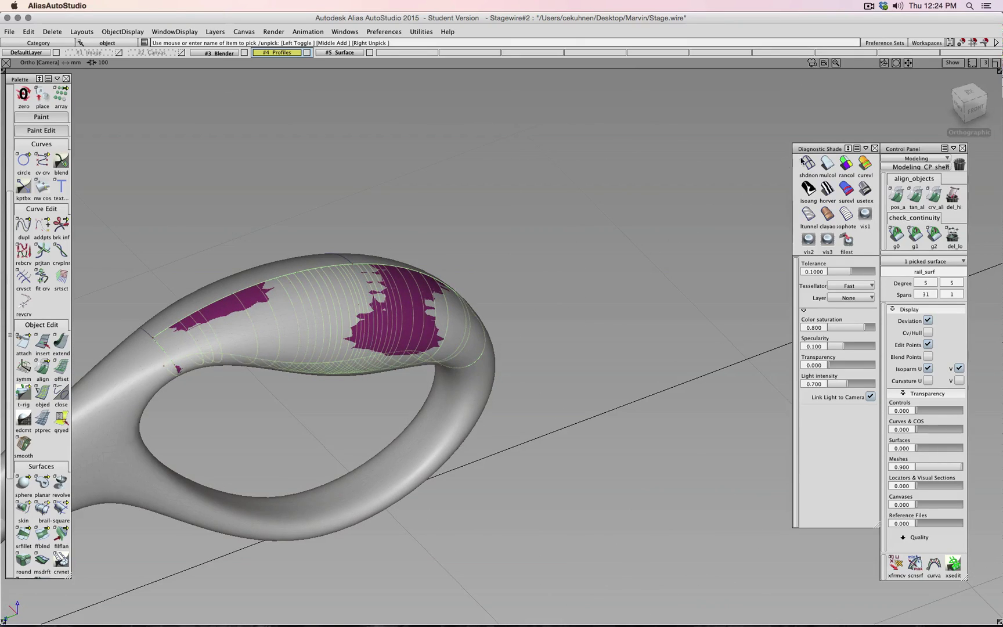
Step: Start a dynamic section in the front view for the birail surface and move its options clear of the surface
click(965, 104)
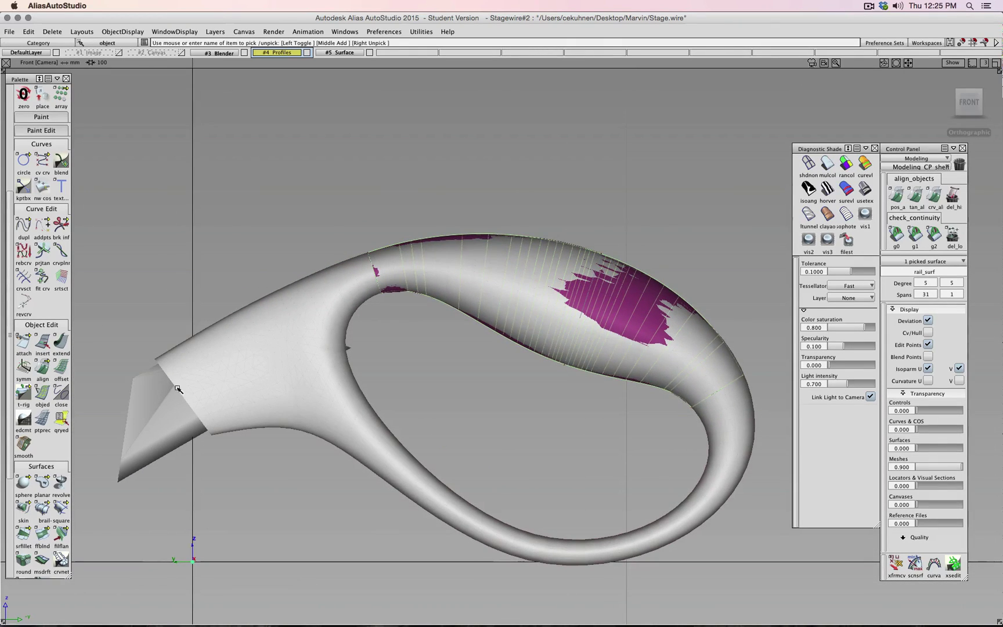
scroll(49, 479, down, 5)
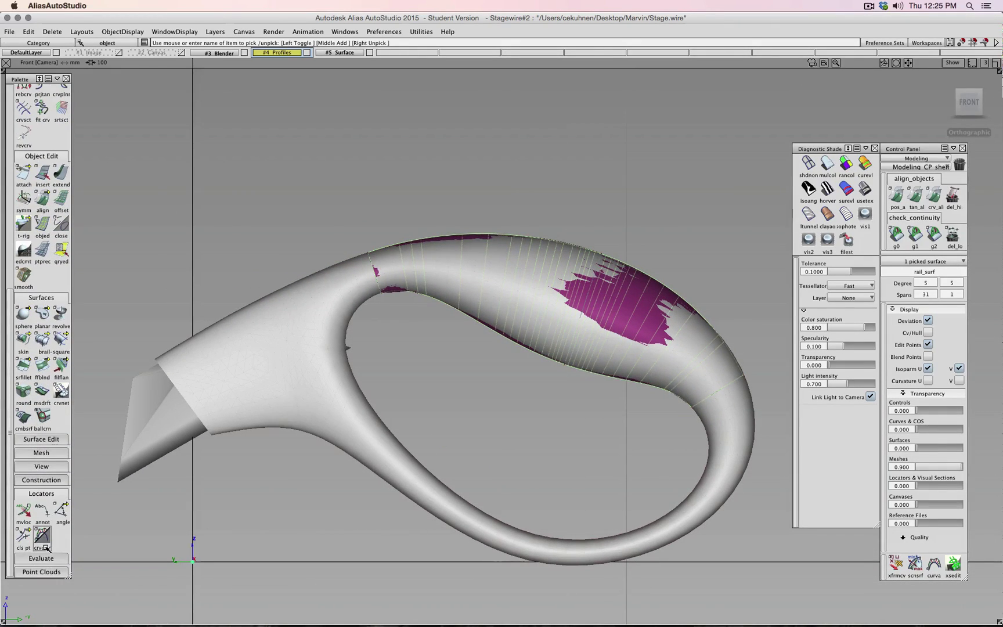
click(41, 558)
scroll(42, 522, down, 3)
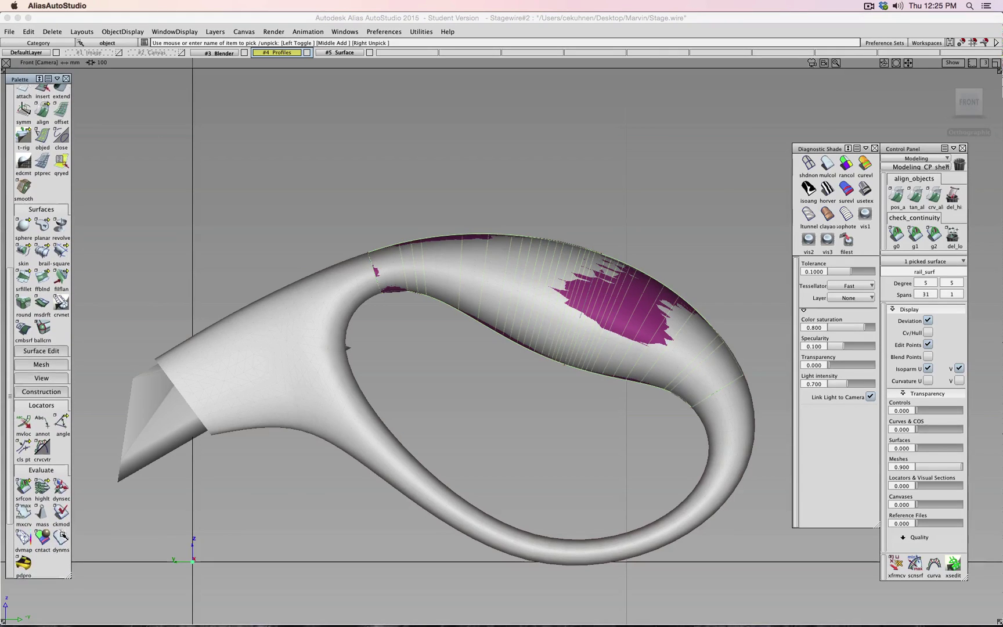
click(60, 473)
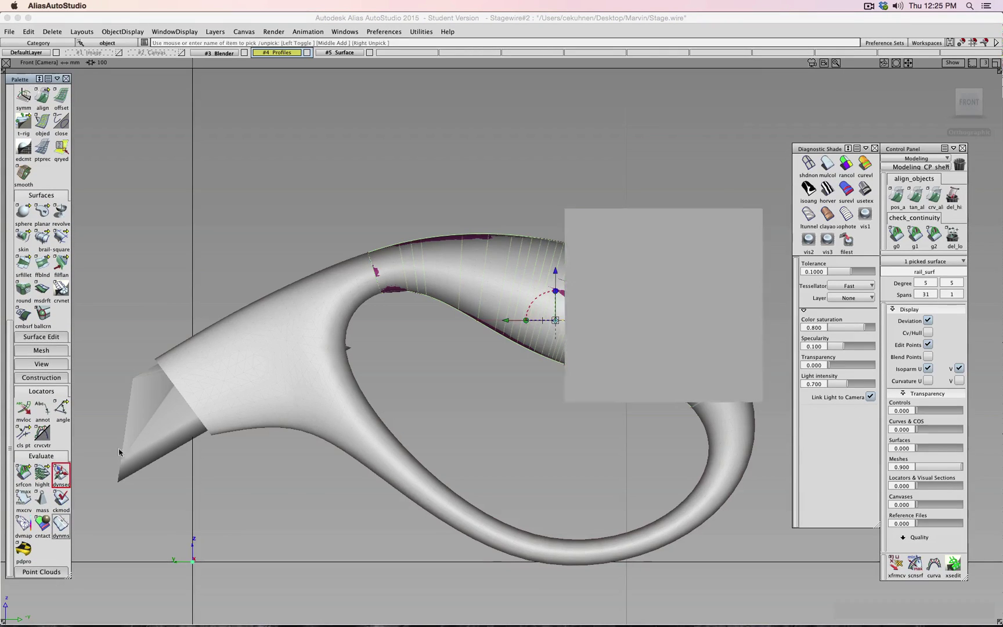
click(520, 295)
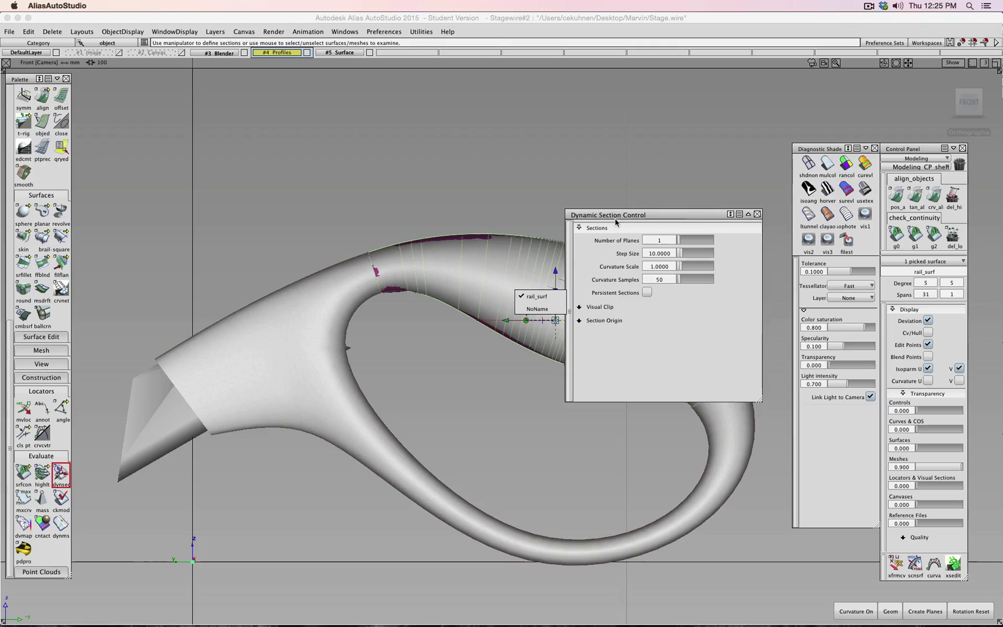
mouse_move(617, 219)
mouse_down()
mouse_move(385, 389)
mouse_move(278, 400)
mouse_up()
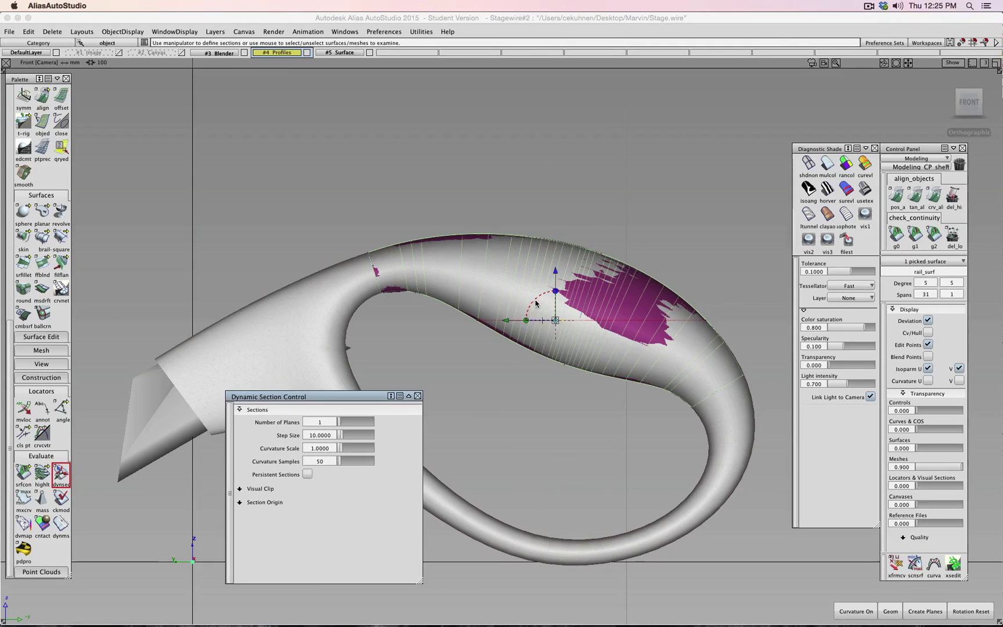
Step: Turn on the visual clip, place the section plane across the handle at the middle profile, and make the clip persistent
drag(537, 307, 712, 367)
click(250, 489)
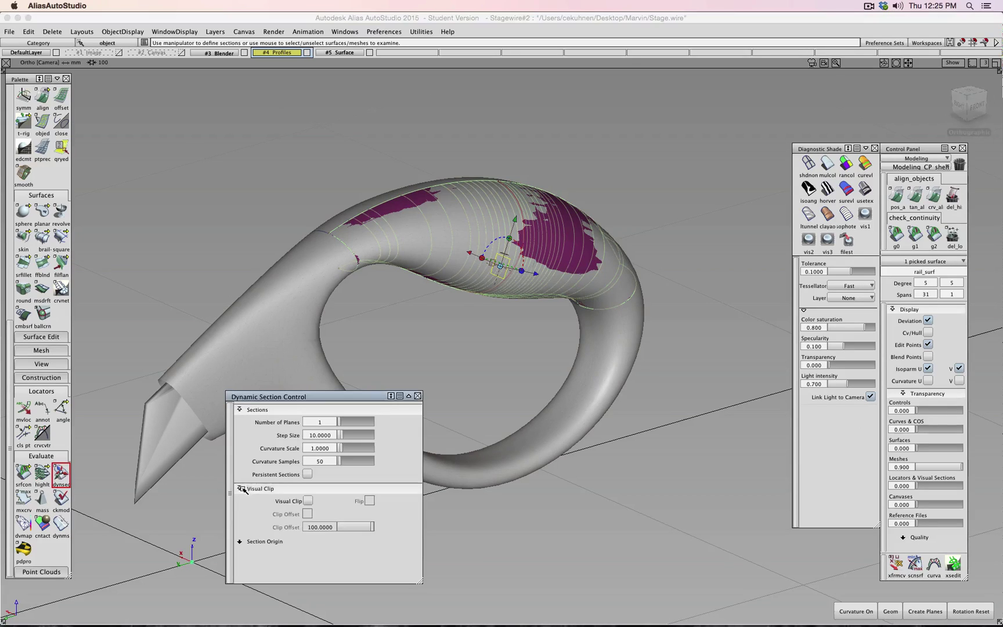
click(308, 500)
alt+shift+drag(371, 262, 549, 392)
drag(654, 402, 586, 285)
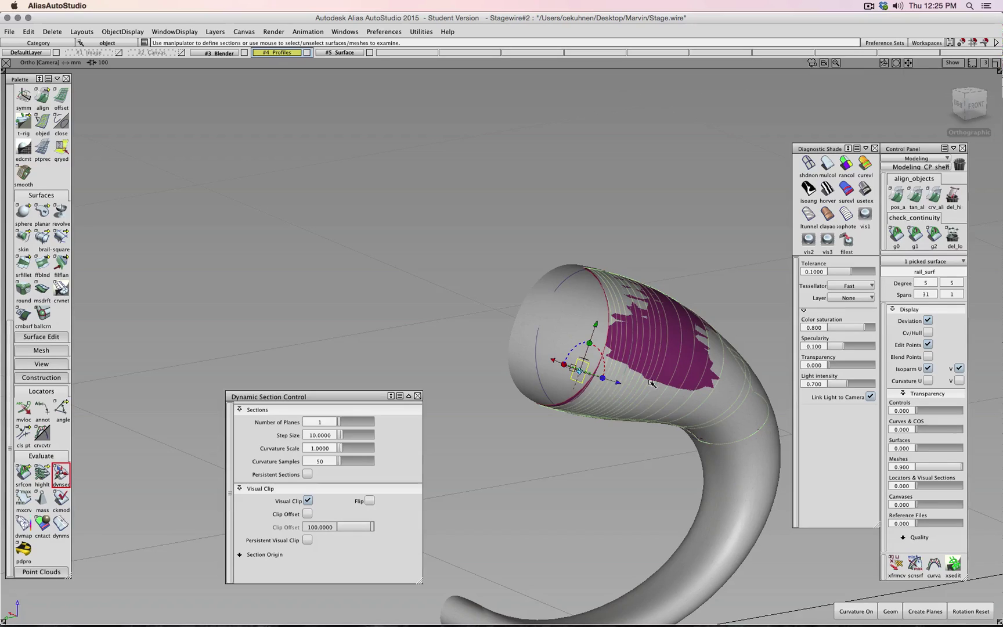
click(973, 105)
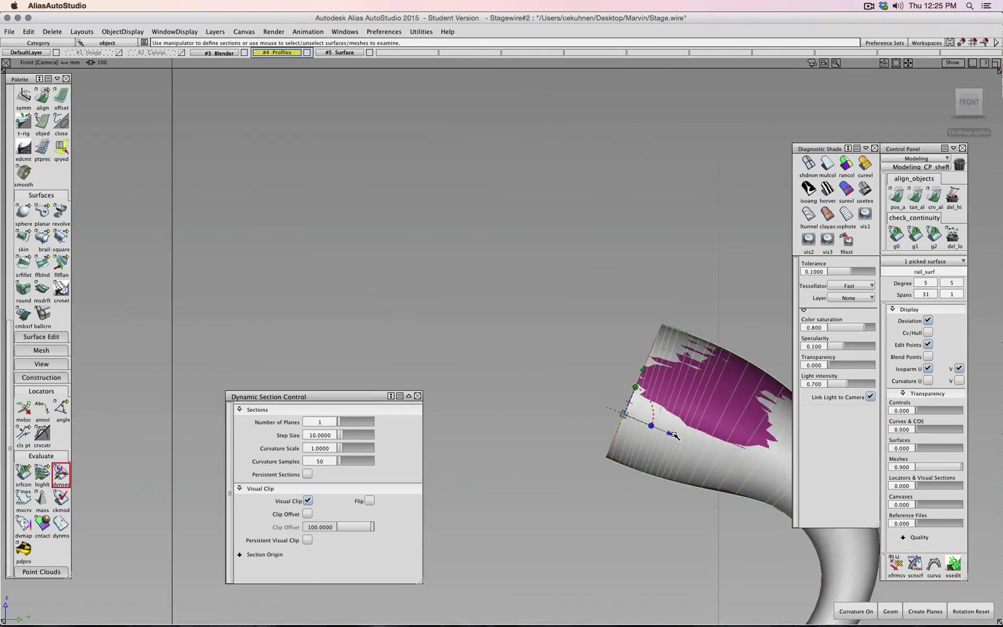
drag(674, 434, 626, 415)
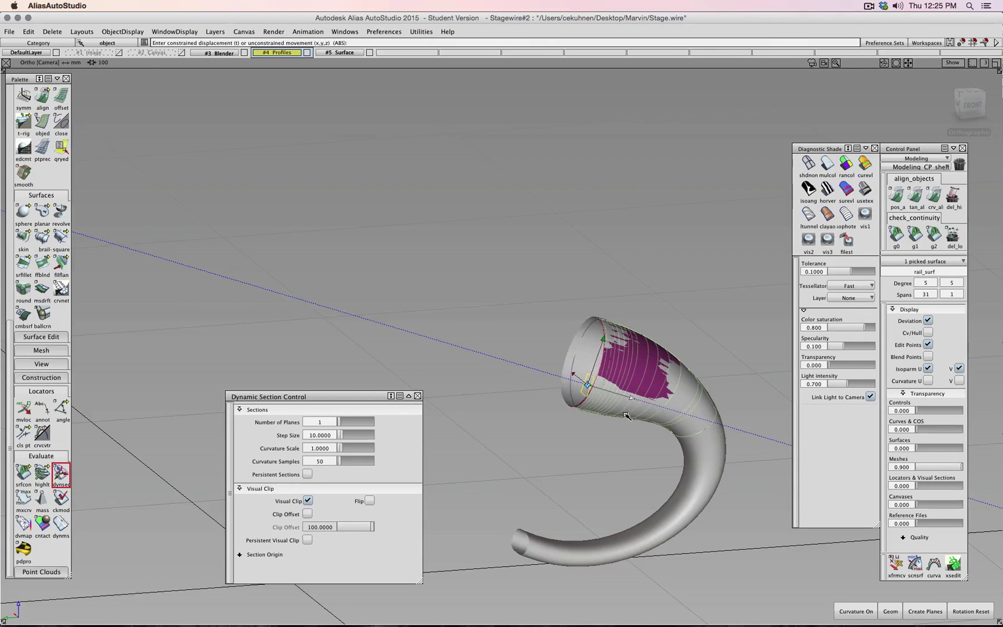
click(306, 540)
Step: Pick the far half of the middle profile circle and show its CVs and hull, facing the clipped cross-section
alt+shift+right_drag(465, 452, 521, 432)
ctrl+shift+drag(522, 431, 585, 423)
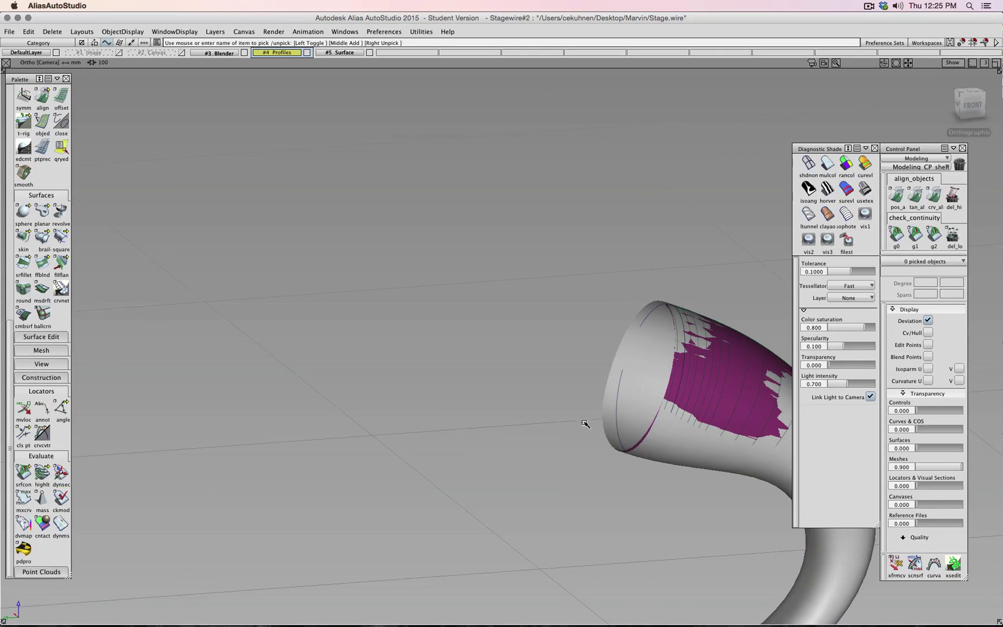
click(618, 412)
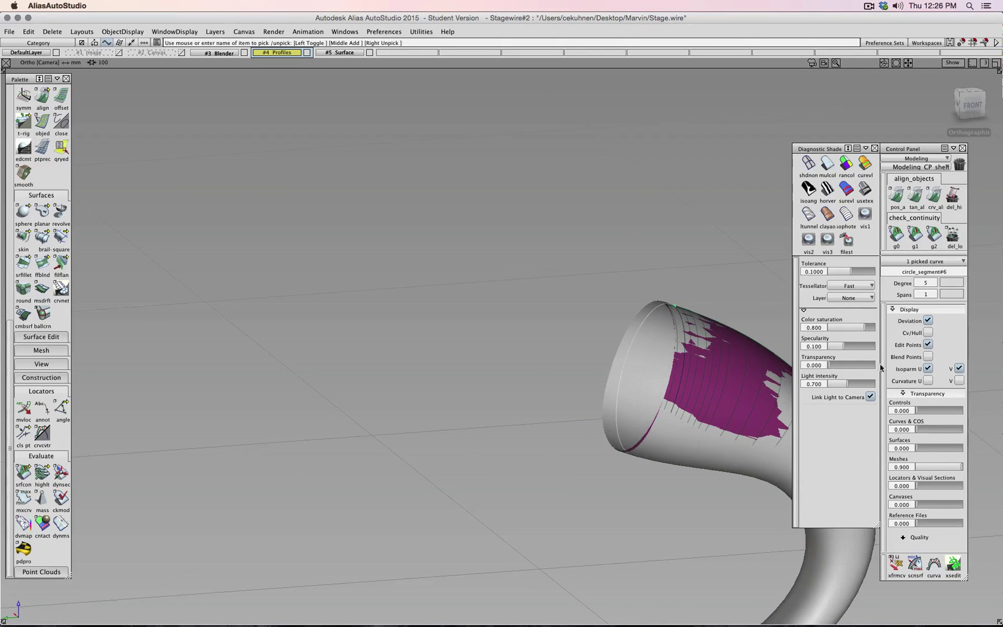
click(927, 333)
alt+shift+drag(540, 360, 365, 327)
alt+shift+right_drag(365, 327, 495, 445)
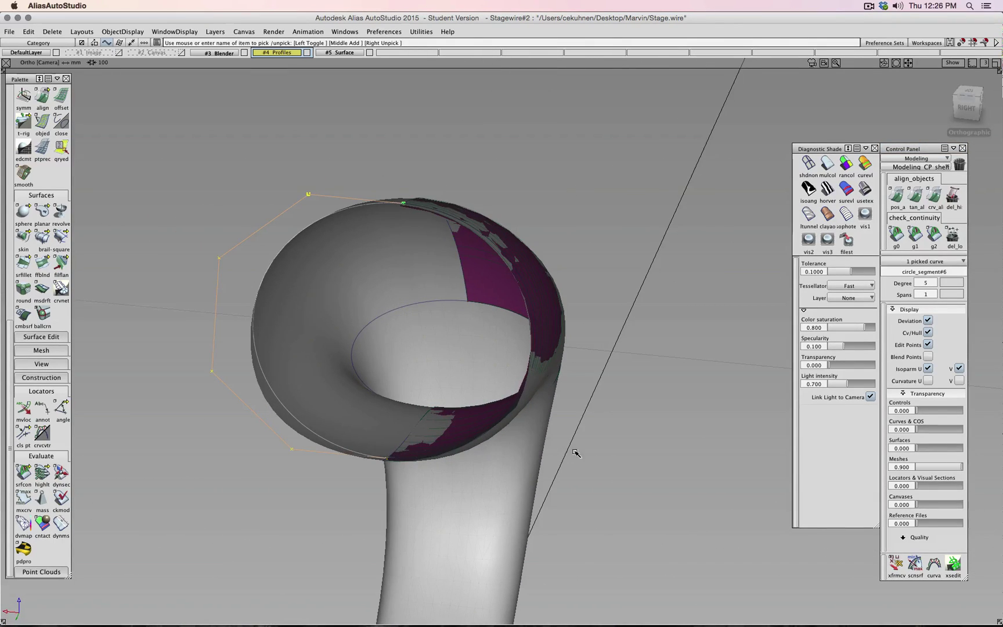
Step: Pick the other half of the middle profile circle and show its CVs and hull
ctrl+shift+drag(574, 451, 600, 439)
ctrl+shift+drag(404, 458, 378, 468)
click(404, 457)
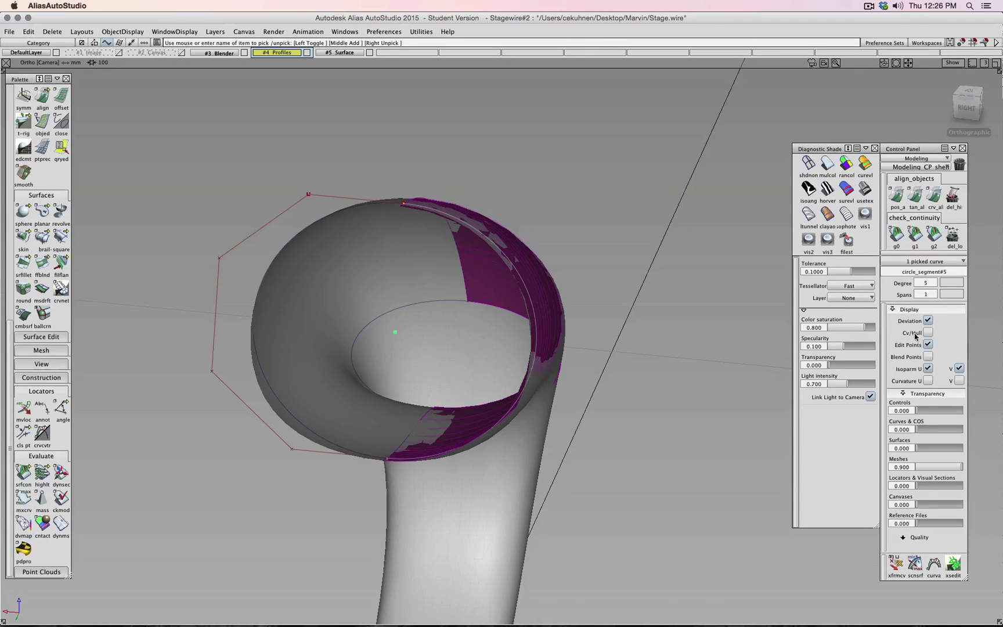
Step: Pick the lower side CV on each half of the middle profile and adjust the pair against the clipped mesh section
ctrl+shift+drag(710, 342, 642, 364)
click(572, 406)
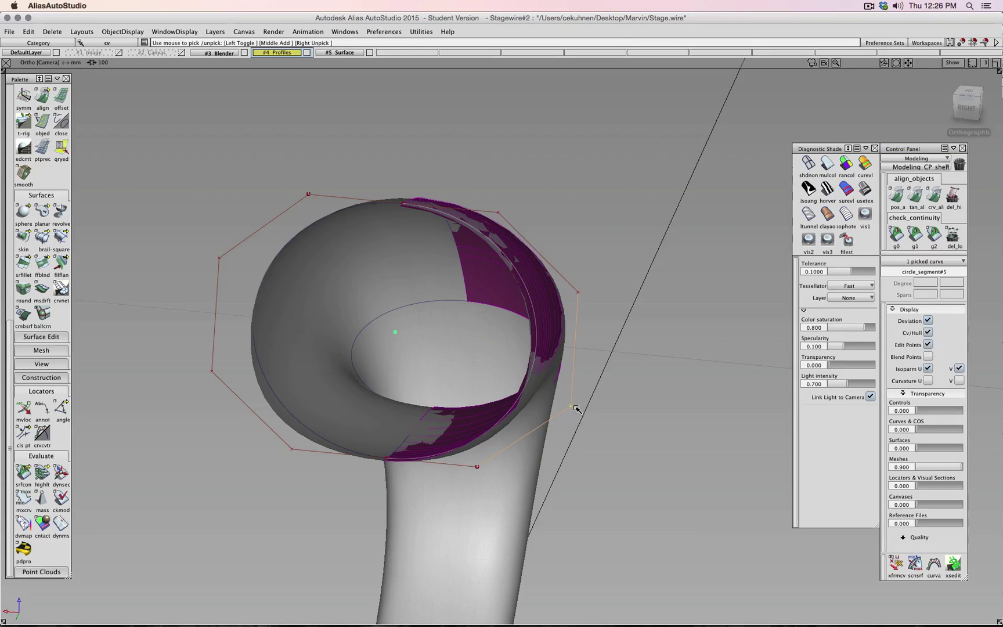
click(212, 370)
mouse_move(200, 423)
ctrl+shift+mouse_down()
mouse_move(199, 415)
mouse_move(200, 424)
ctrl+shift+mouse_up()
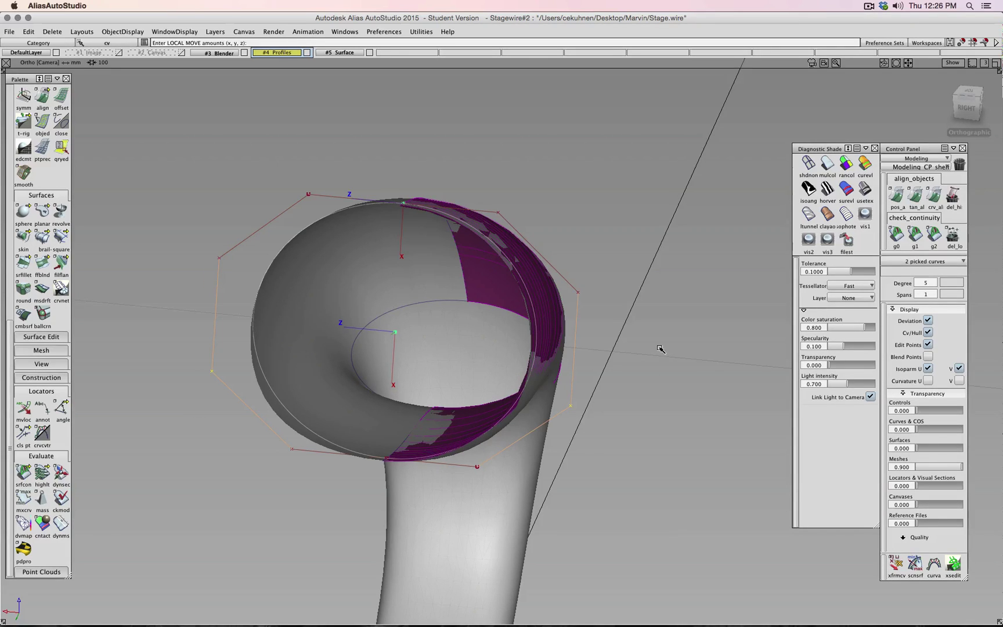
drag(657, 330, 498, 268)
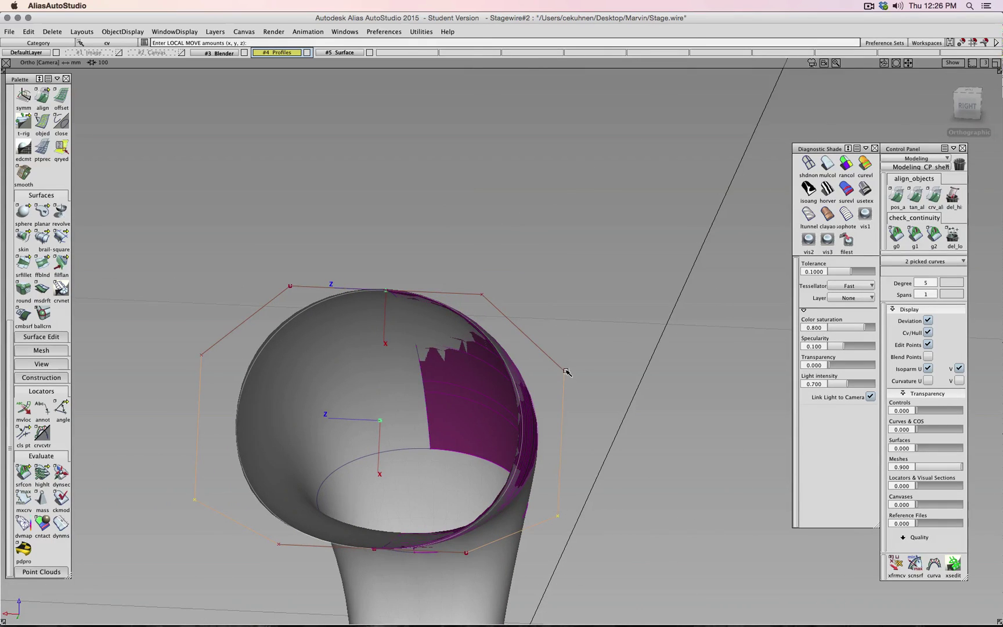
Step: Raise the middle profile's two upper side CVs slightly and readjust its two lower side CVs to fit the clipped cross-section
click(564, 372)
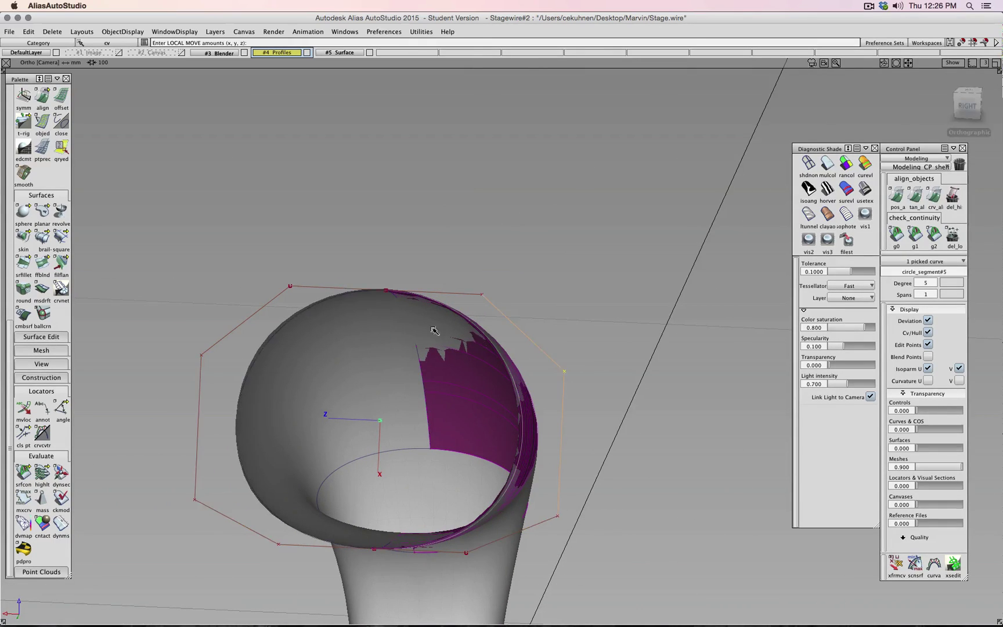
shift+click(202, 355)
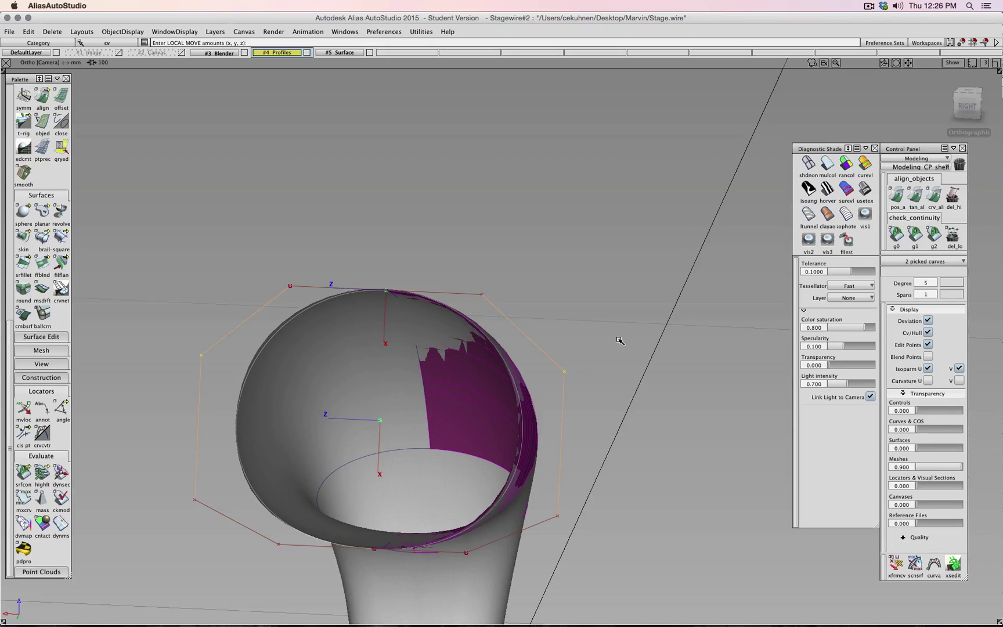
drag(620, 341, 630, 335)
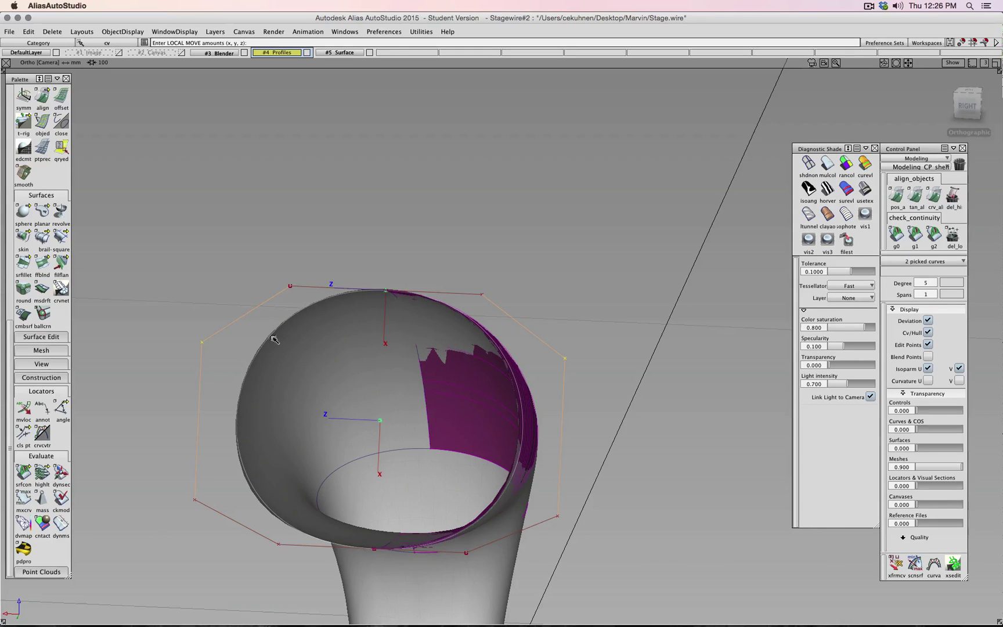
click(559, 517)
shift+click(195, 500)
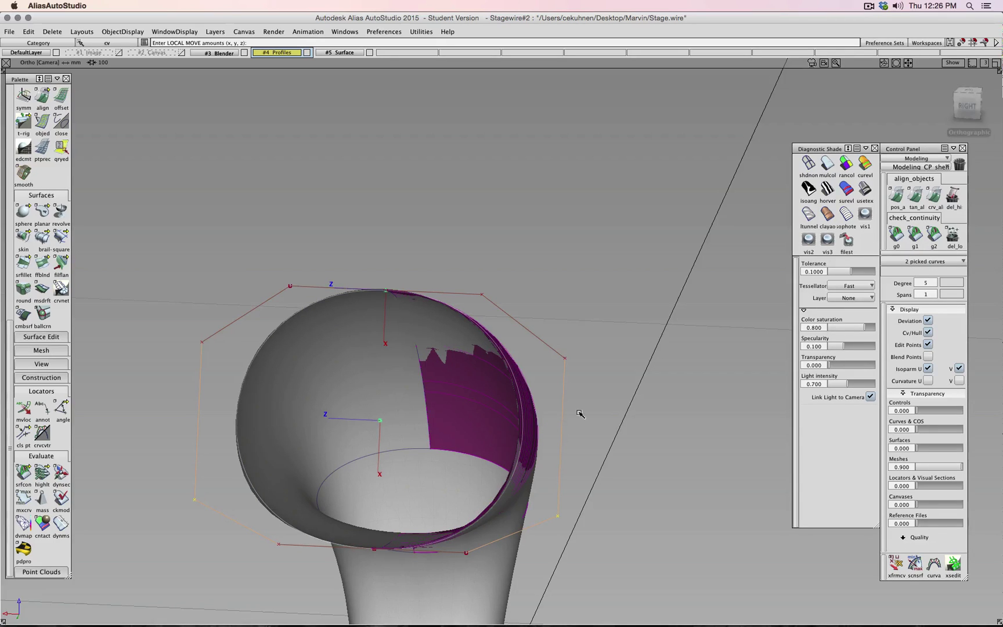
drag(619, 407, 511, 406)
Step: Reopen the dynamic section options and turn off the persistent visual clip to restore the whole knife handle
scroll(615, 410, down, 5)
scroll(511, 405, down, 5)
alt+shift+middle_drag(588, 401, 315, 335)
ctrl+shift+drag(610, 256, 612, 235)
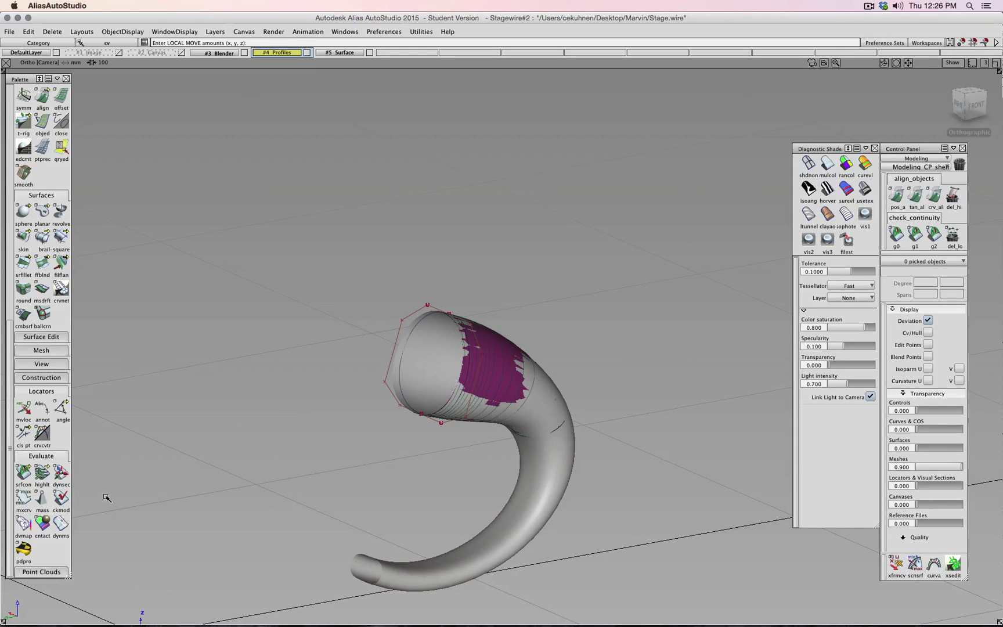
click(61, 473)
click(417, 395)
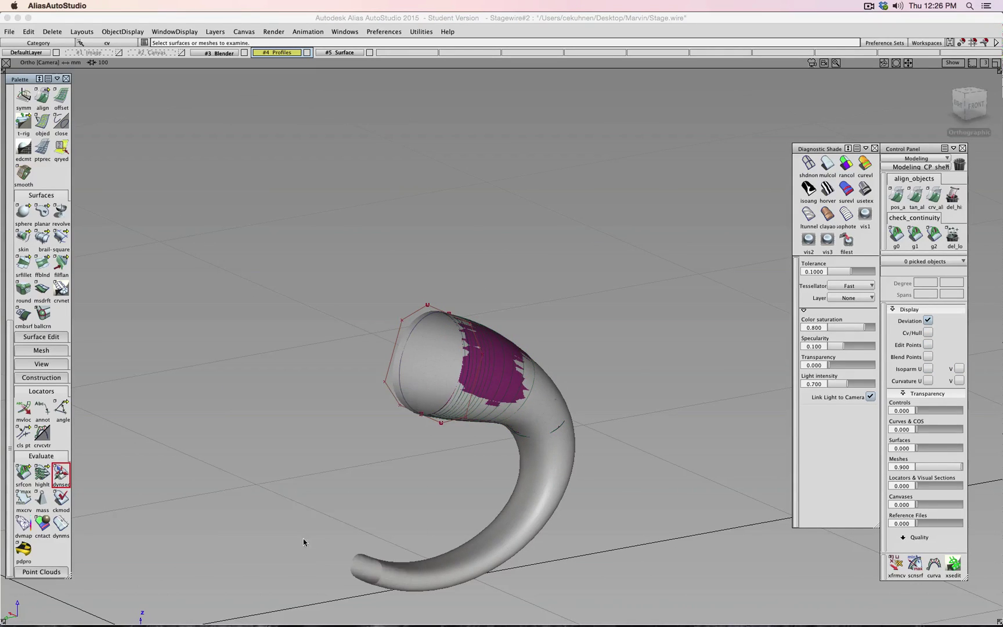
double_click(68, 477)
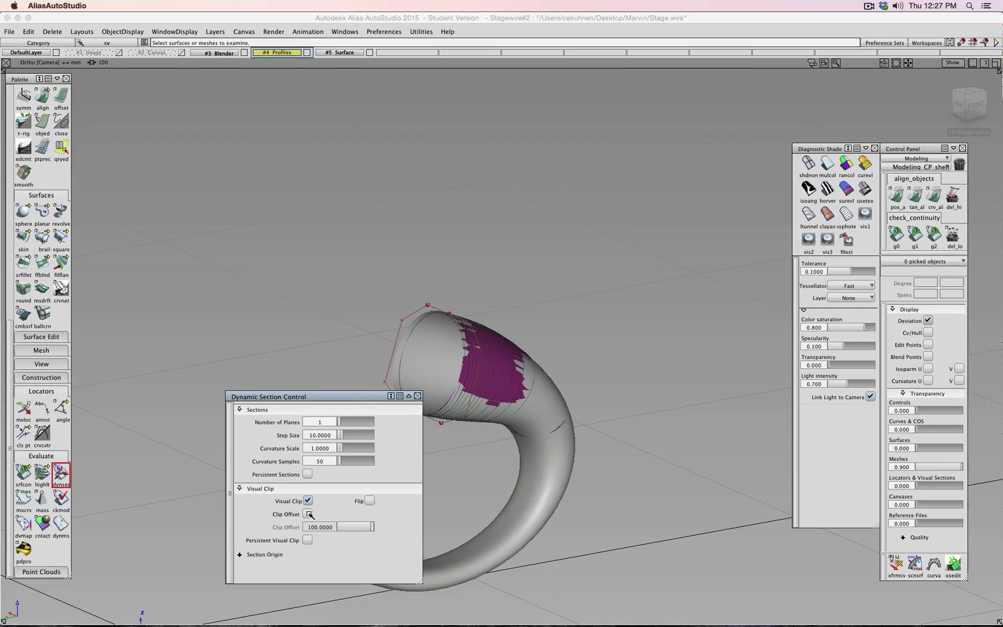
ctrl+shift+drag(687, 465, 688, 443)
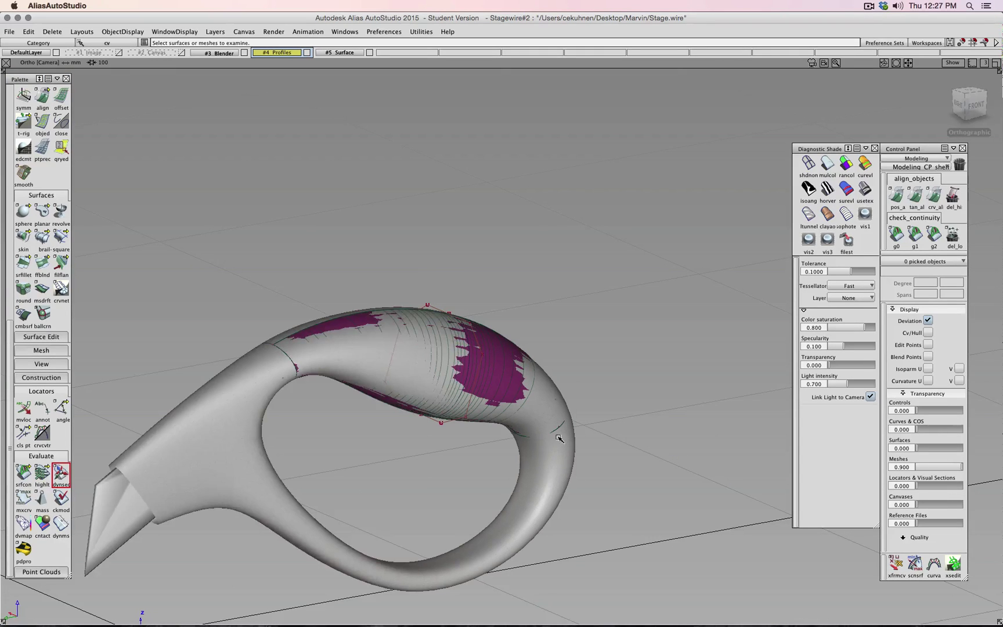
Step: Examine from the front, side and top how closely the updated birail surface follows the reference mesh
alt+shift+drag(617, 248, 381, 434)
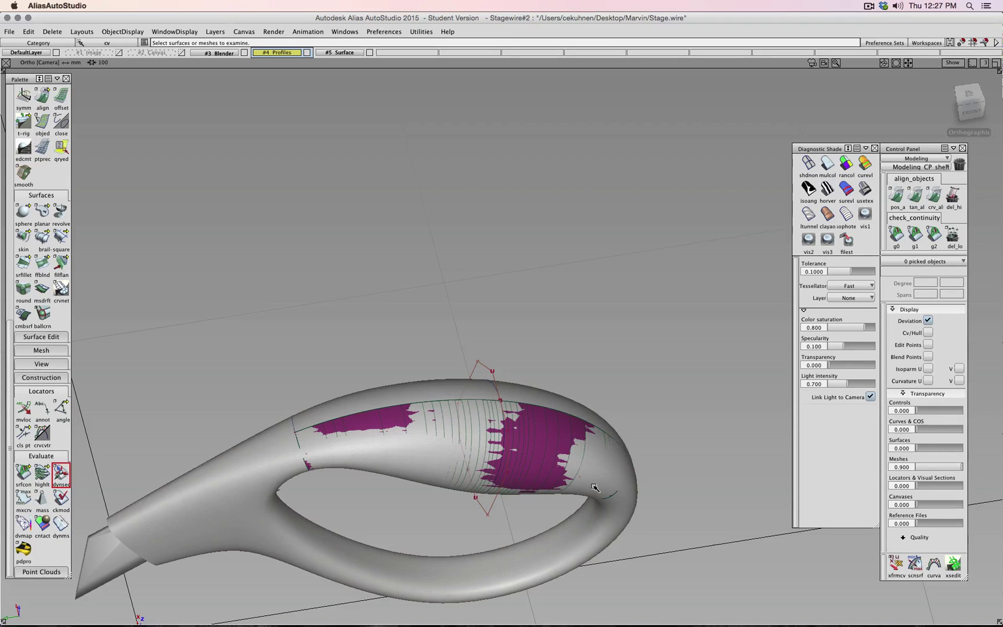
click(969, 108)
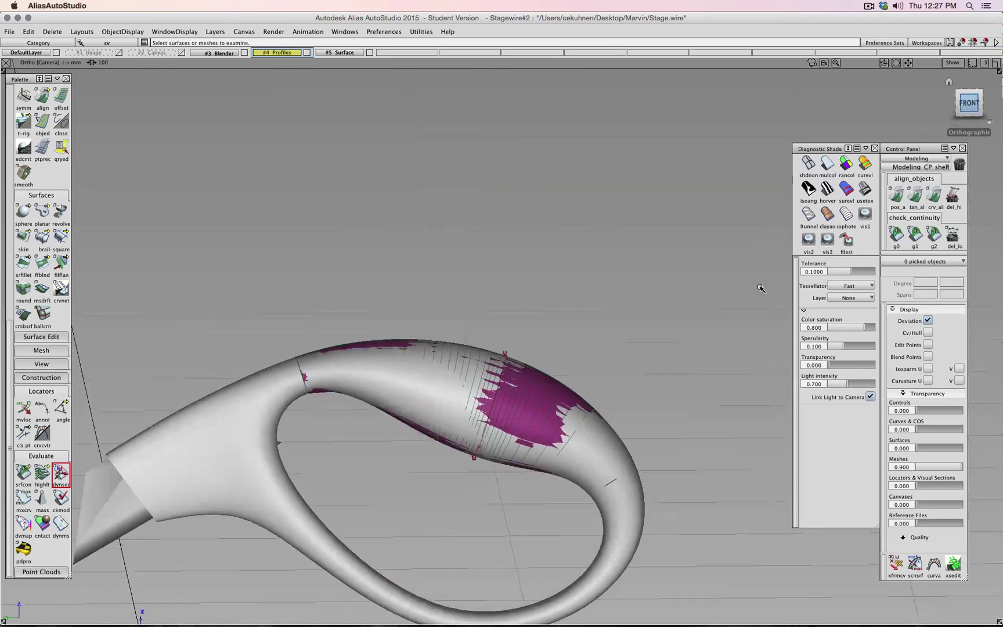
alt+shift+middle_drag(669, 303, 676, 157)
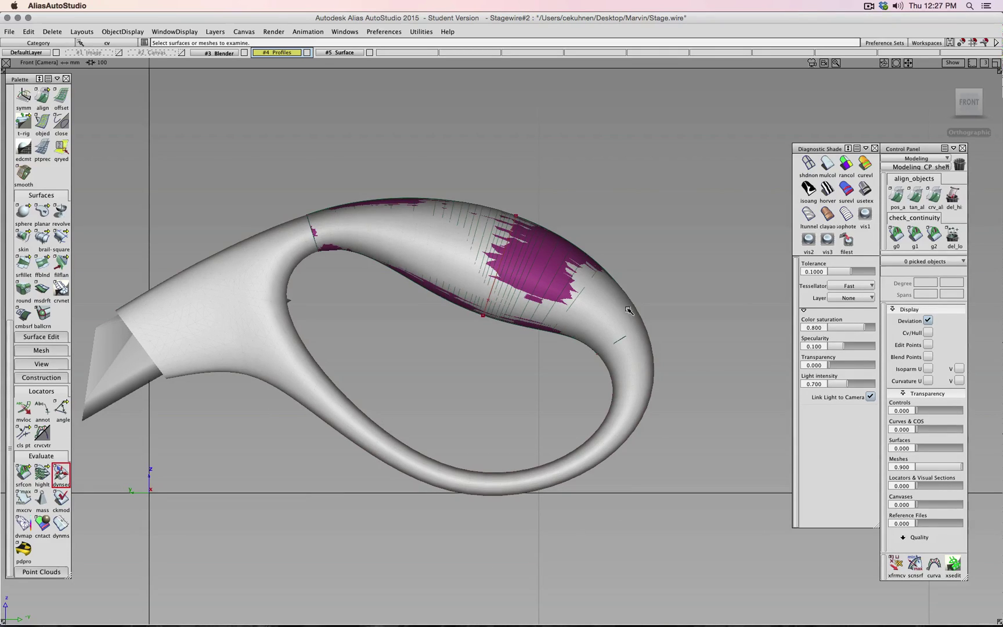
alt+shift+drag(668, 281, 268, 261)
alt+shift+middle_drag(346, 261, 541, 263)
alt+shift+drag(540, 263, 556, 313)
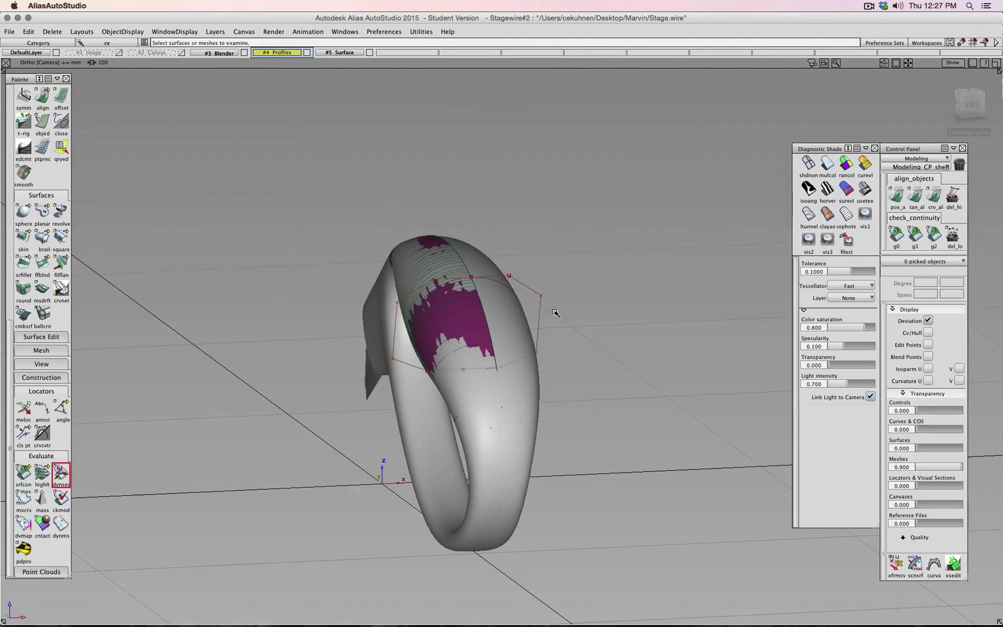
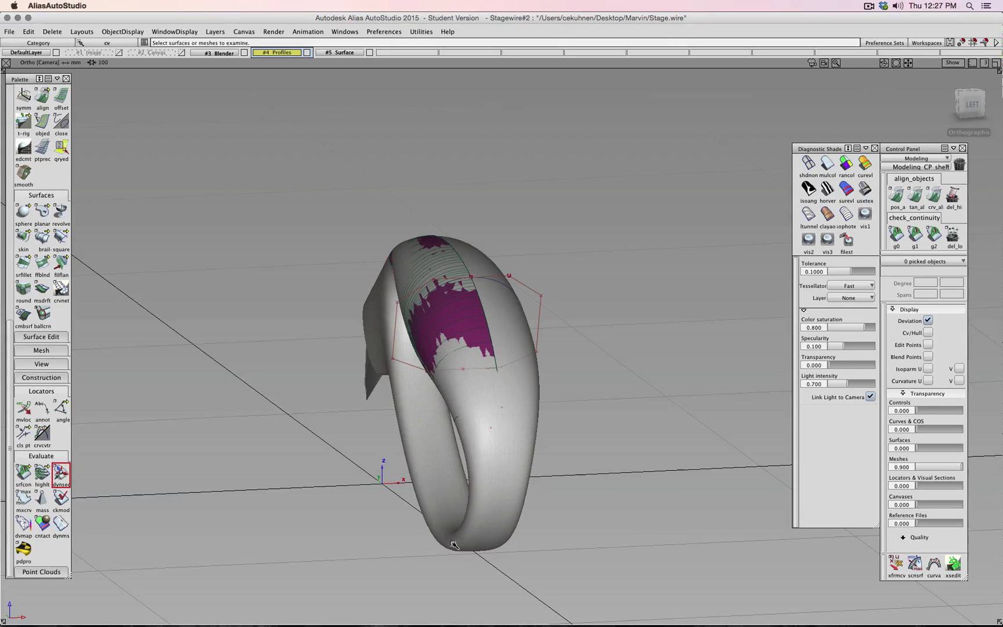
click(958, 102)
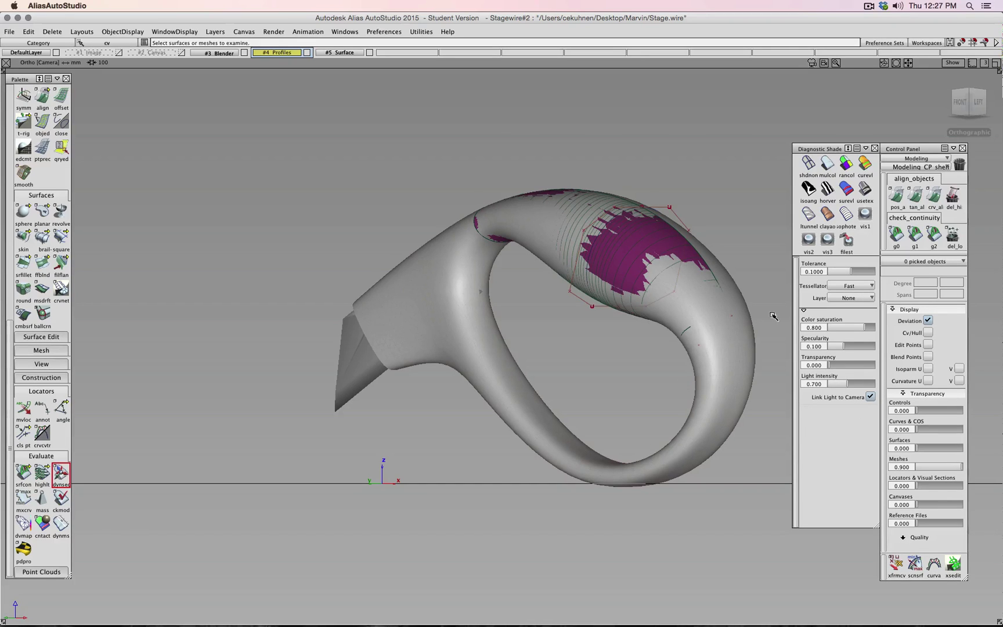
drag(962, 109, 886, 279)
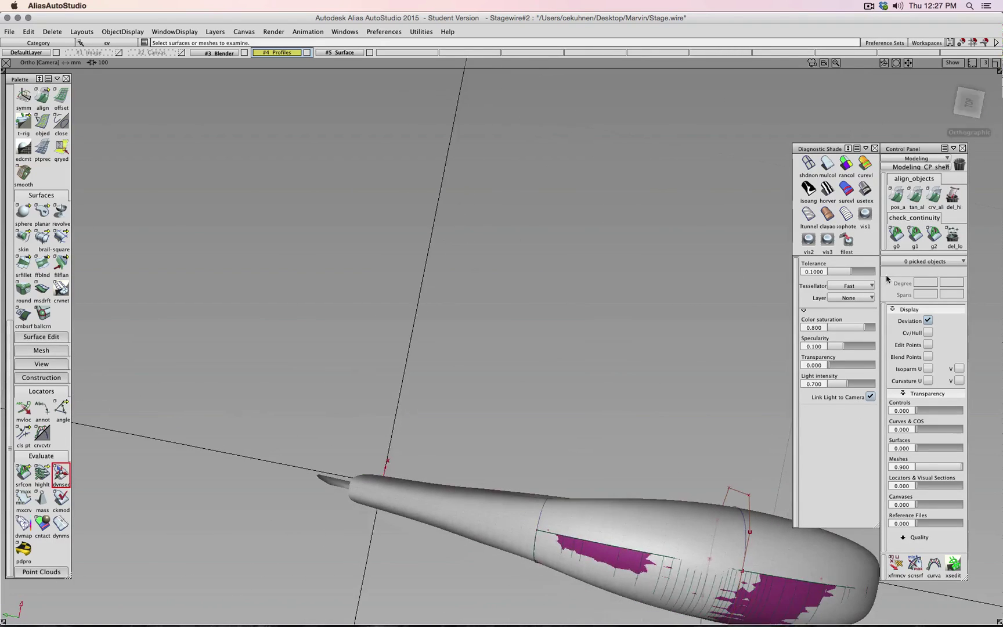
drag(680, 376, 647, 351)
alt+shift+middle_drag(656, 369, 508, 204)
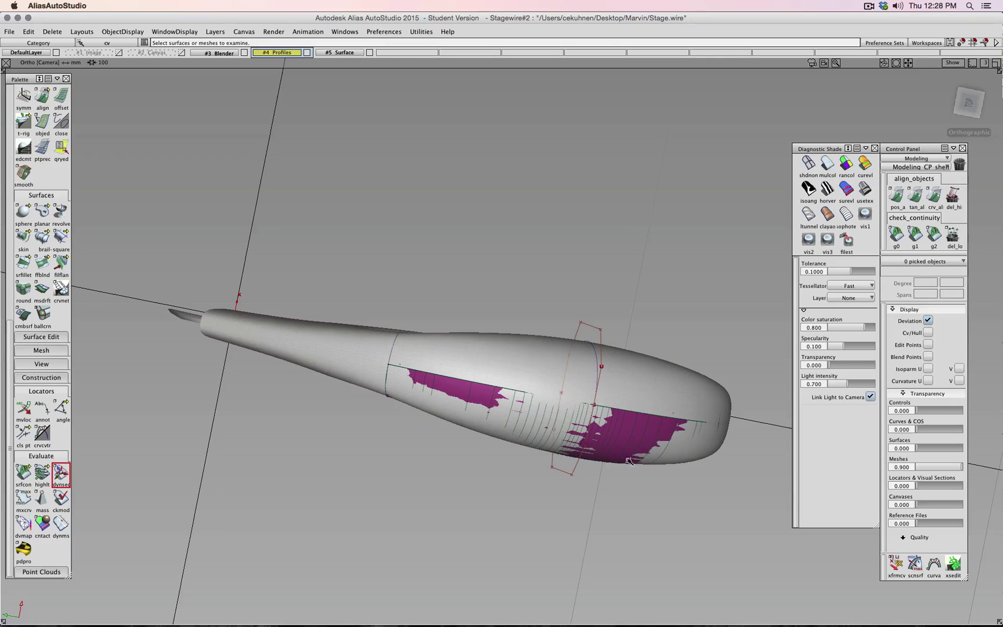
click(967, 117)
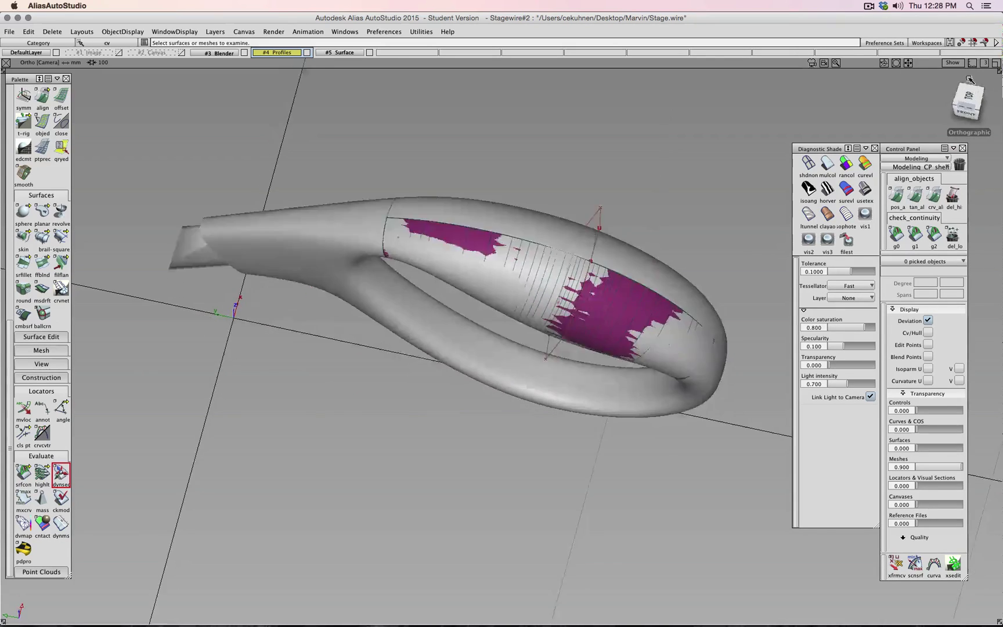
alt+shift+drag(597, 208, 383, 249)
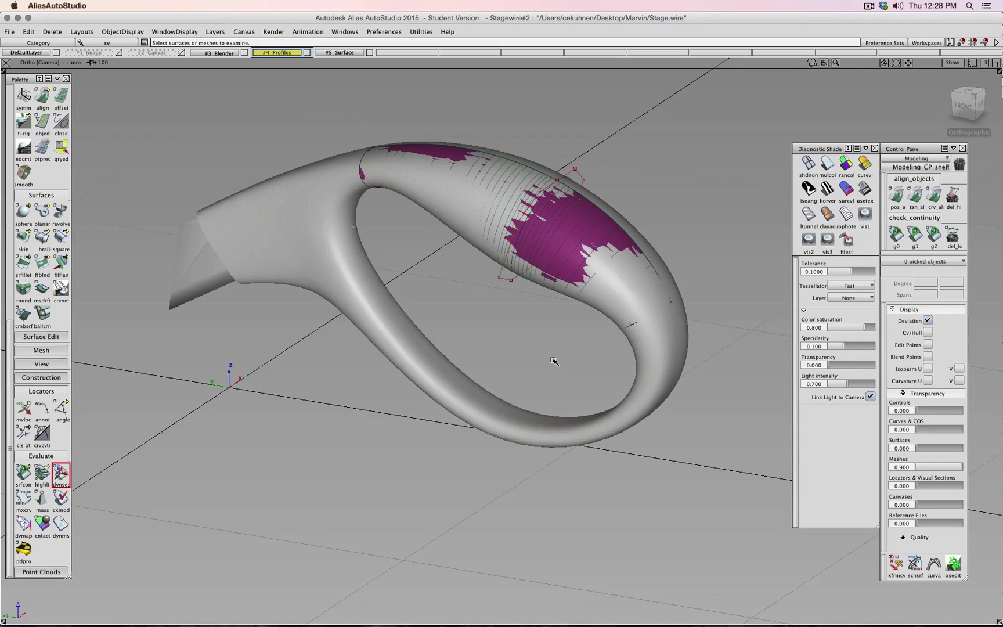
Step: In the front view, pick the birail surface rail_surf, assign it to the Surface layer and hide that layer
click(954, 103)
click(978, 103)
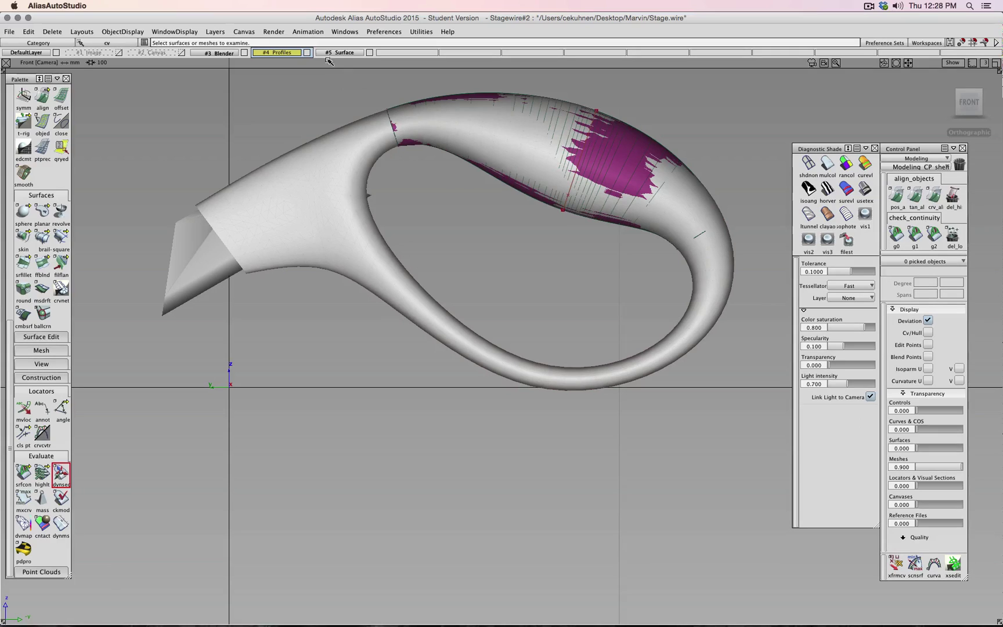
ctrl+shift+drag(494, 245, 497, 269)
click(601, 162)
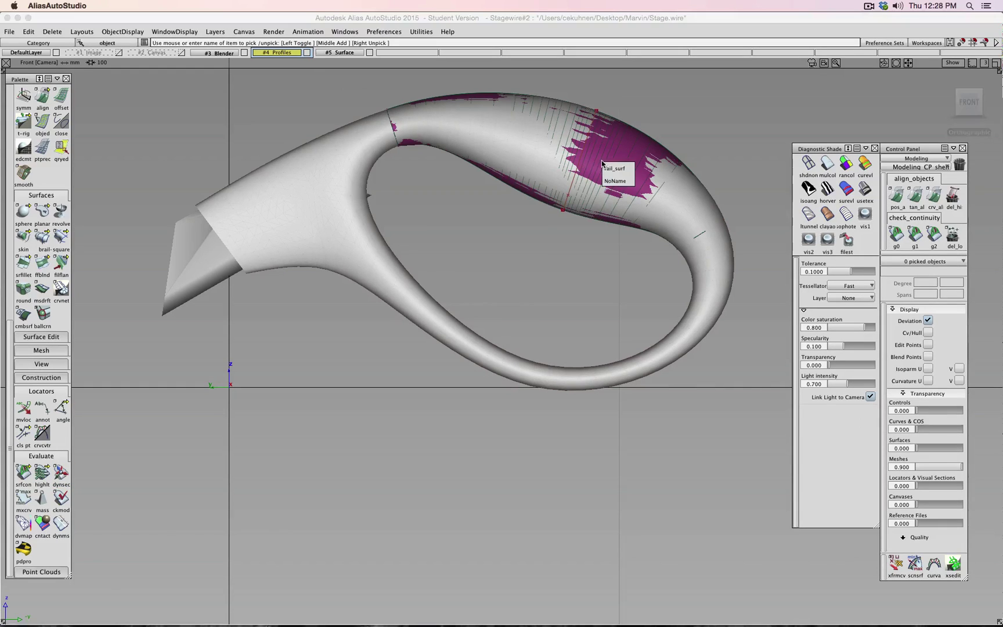
click(617, 168)
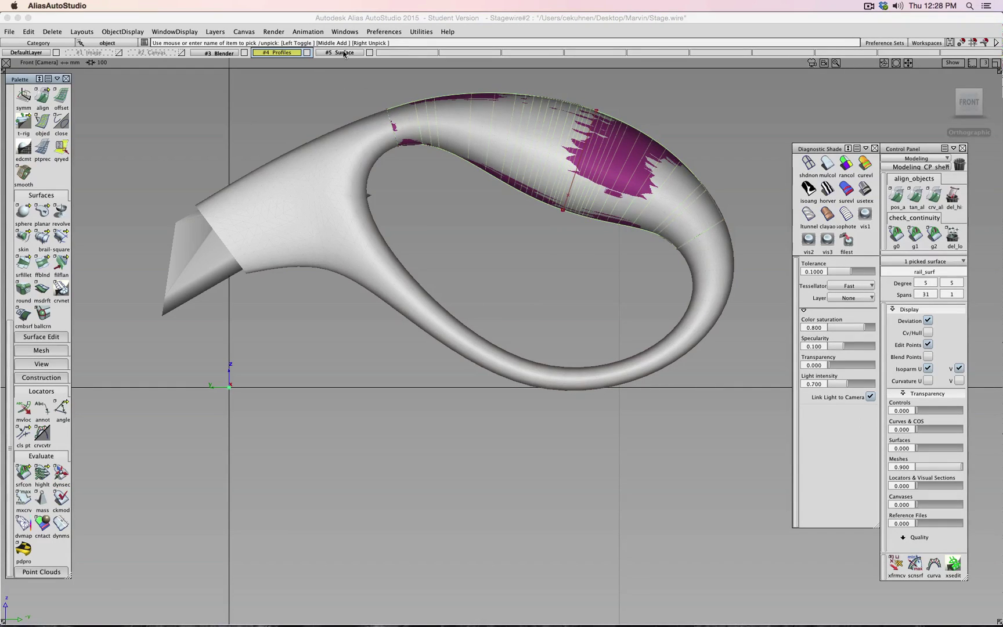
drag(344, 53, 342, 65)
click(370, 52)
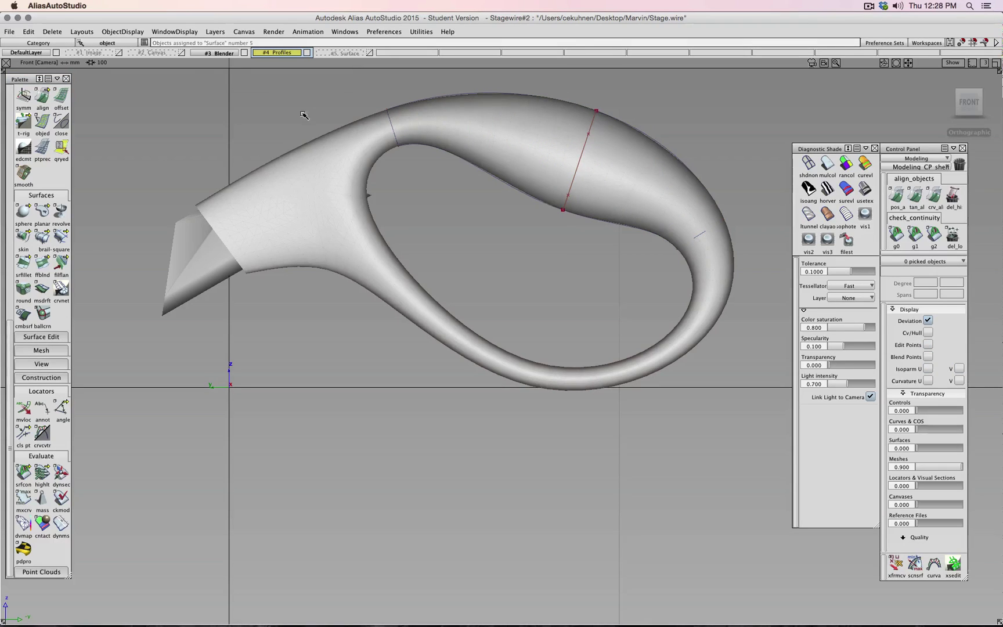
Step: Pick the profile and rail curves together, hide their CVs and hulls, and clear the selection
ctrl+shift+drag(303, 115, 300, 101)
ctrl+shift+drag(459, 265, 458, 271)
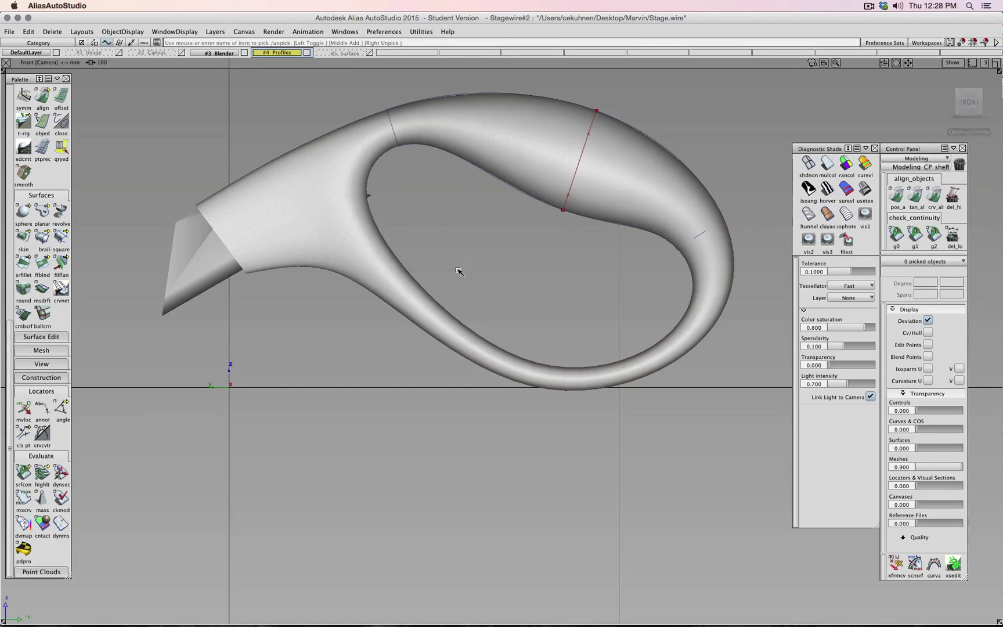
drag(531, 84, 707, 232)
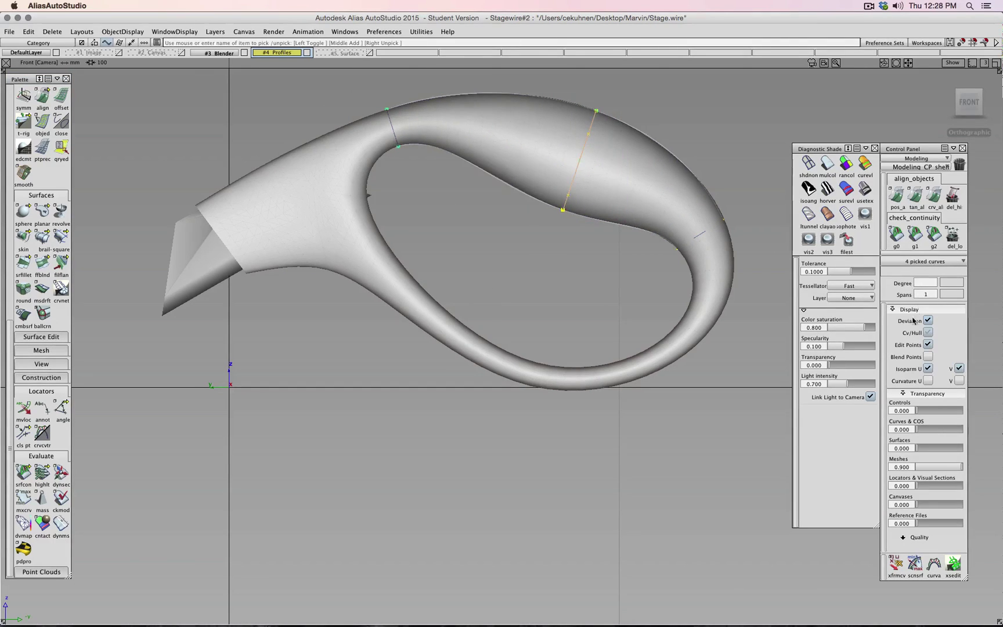
click(928, 332)
click(928, 332)
ctrl+shift+drag(490, 303, 488, 292)
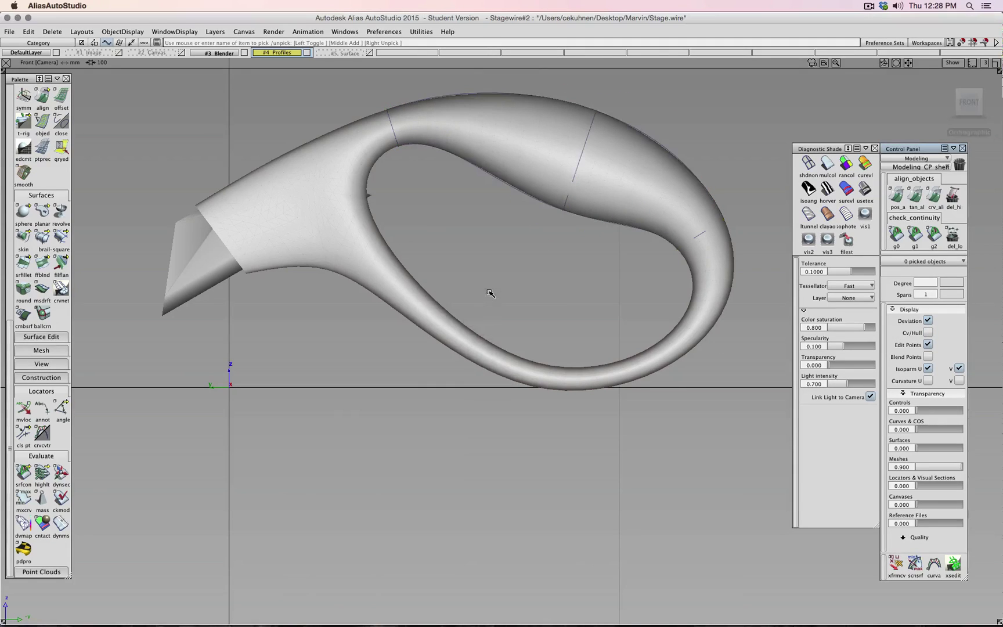
Step: Pick both halves of the profile circle at the blade end of the grip and duplicate them in place
ctrl+shift+drag(477, 223, 470, 249)
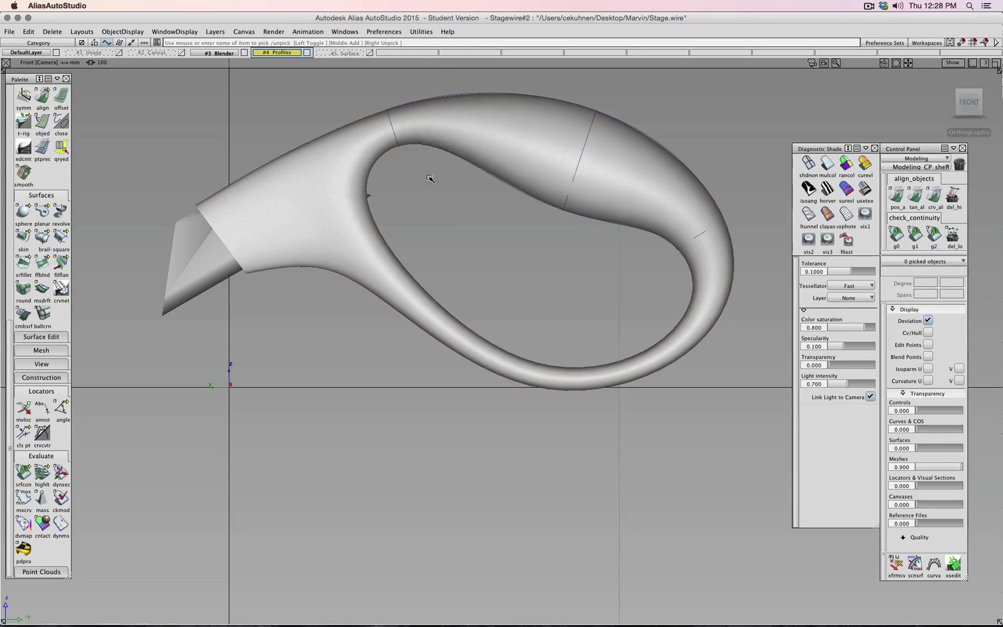
click(392, 137)
click(411, 135)
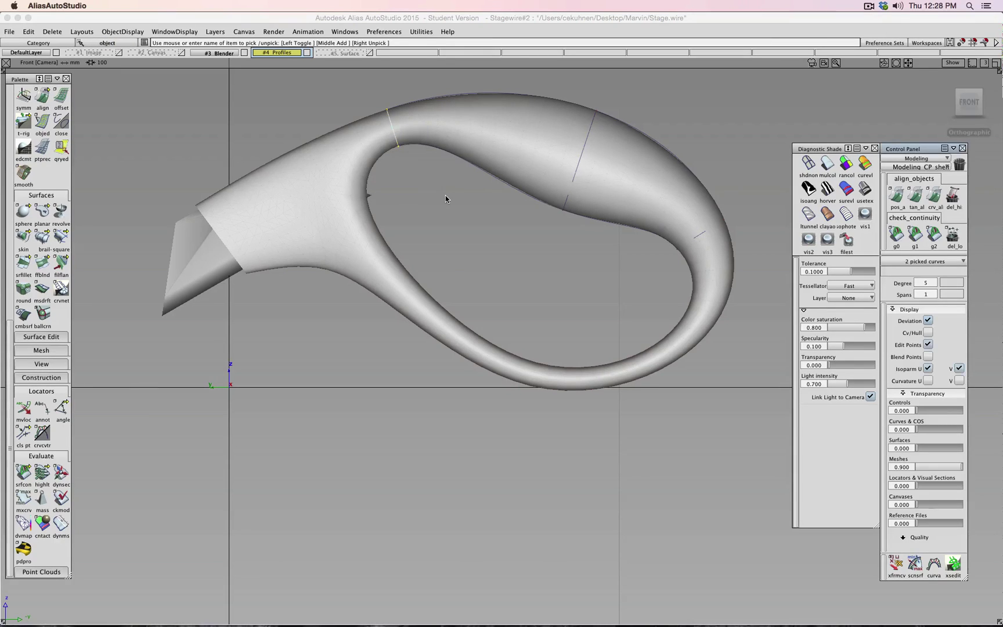
key(super+v)
Step: Set the Move type to Global and move the duplicated profile circle straight down toward the lower part of the handle
ctrl+shift+drag(458, 243, 462, 177)
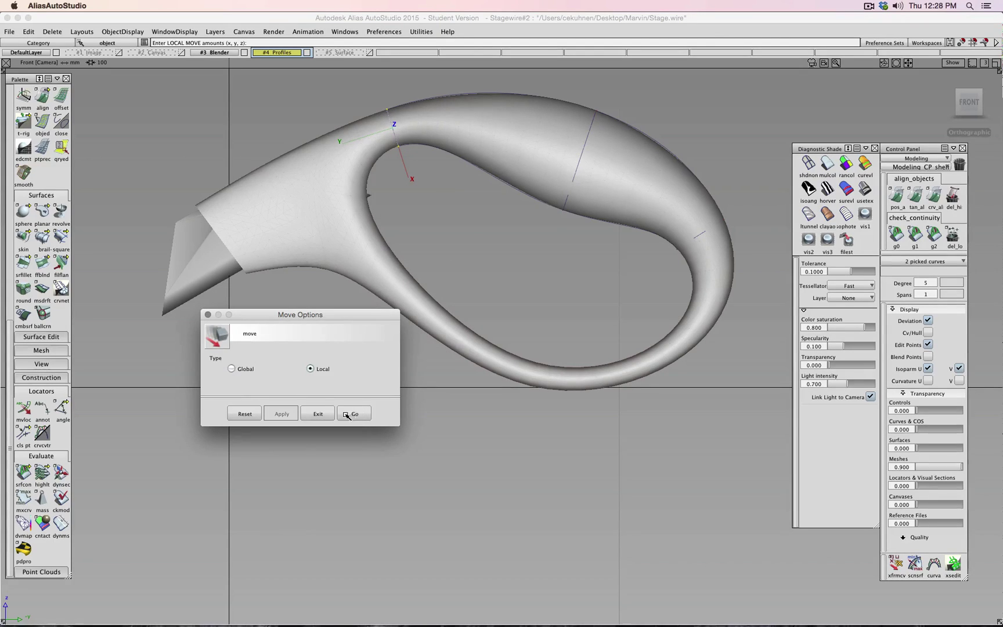
click(349, 414)
scroll(41, 238, up, 10)
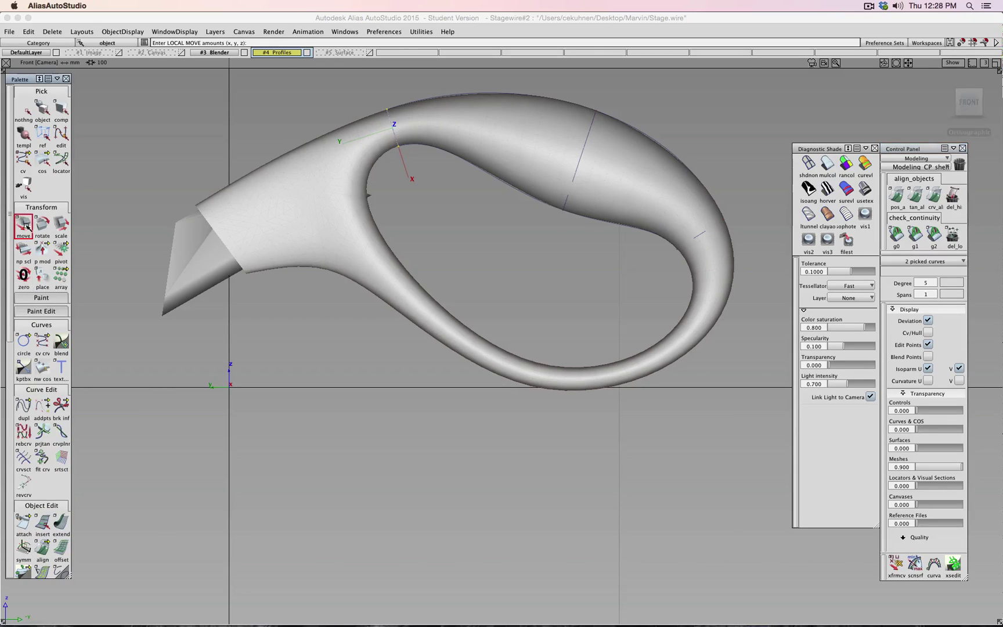
click(25, 225)
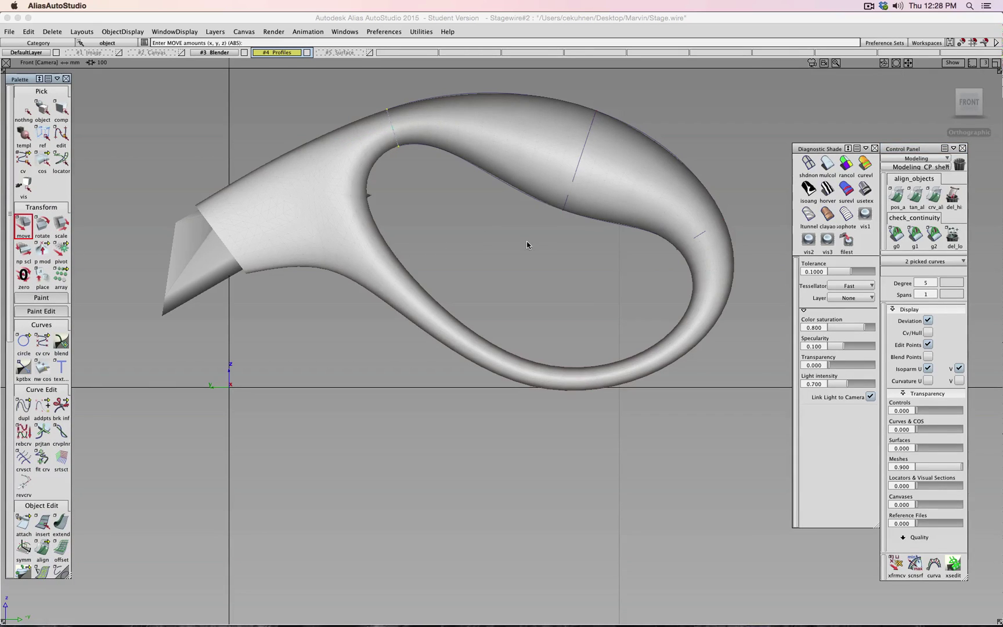
drag(423, 174, 423, 271)
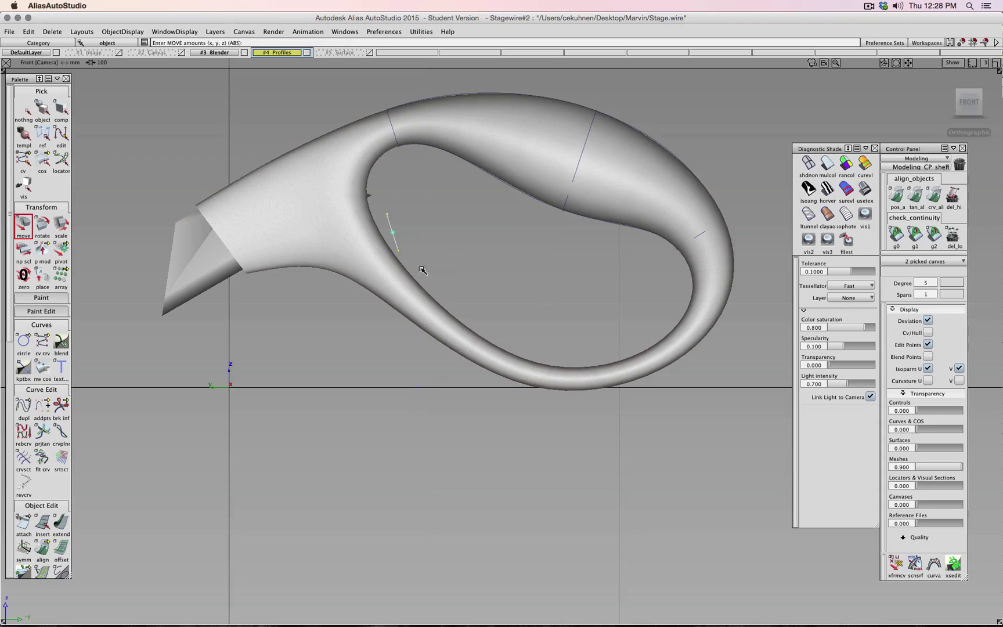
Step: Move the duplicated profile circle onto the lower handle arm near the blade end, using Move with absolute values
ctrl+shift+middle_drag(444, 213, 445, 184)
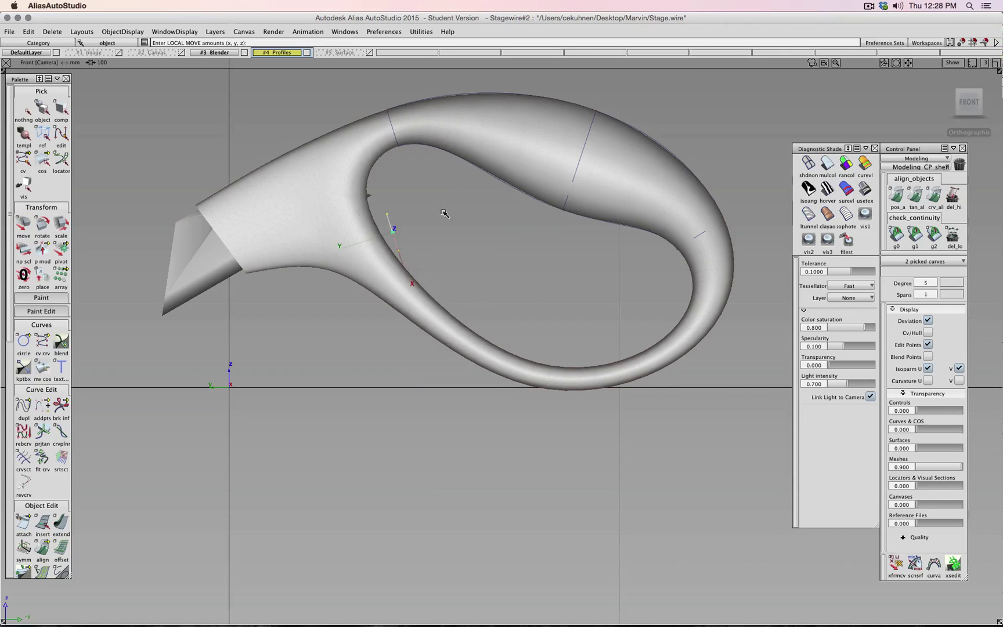
click(23, 228)
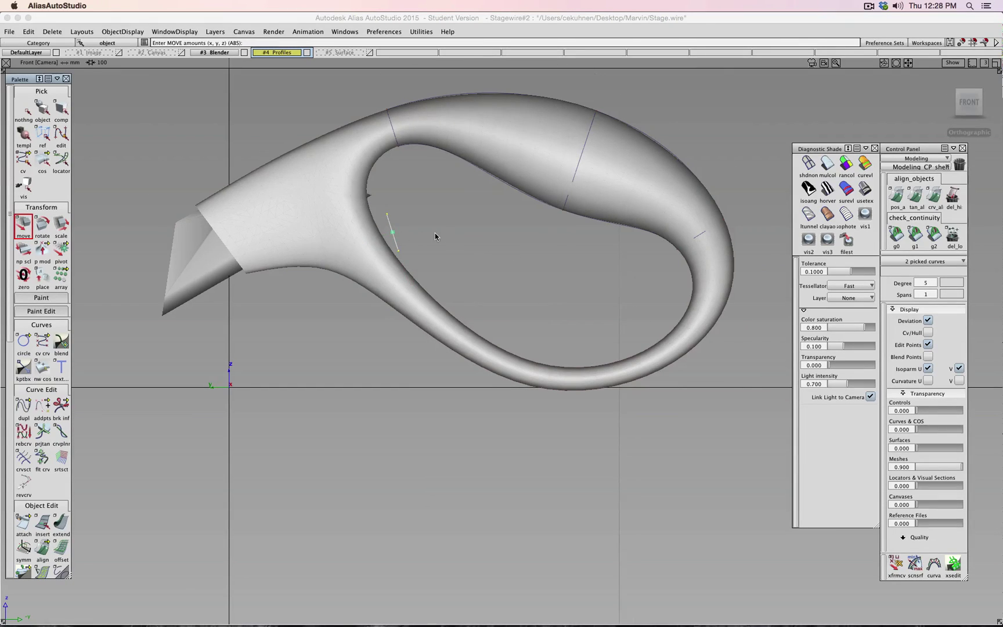
scroll(435, 232, up, 3)
drag(387, 197, 379, 259)
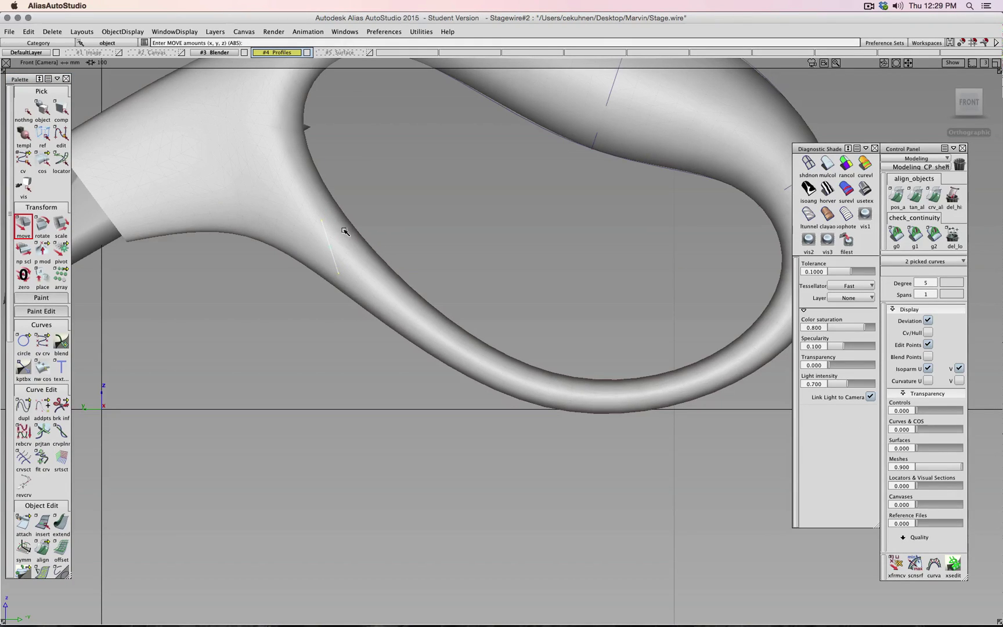
Step: Rotate the duplicated profile circle in local mode until it lies square across the lower handle arm
click(41, 230)
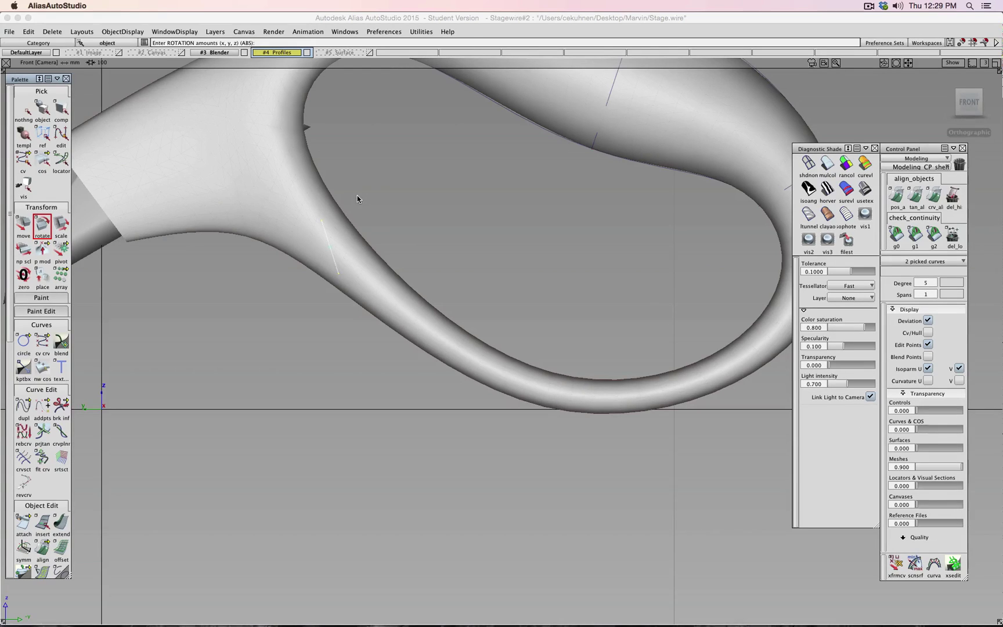
key(super+z)
ctrl+shift+click(367, 210)
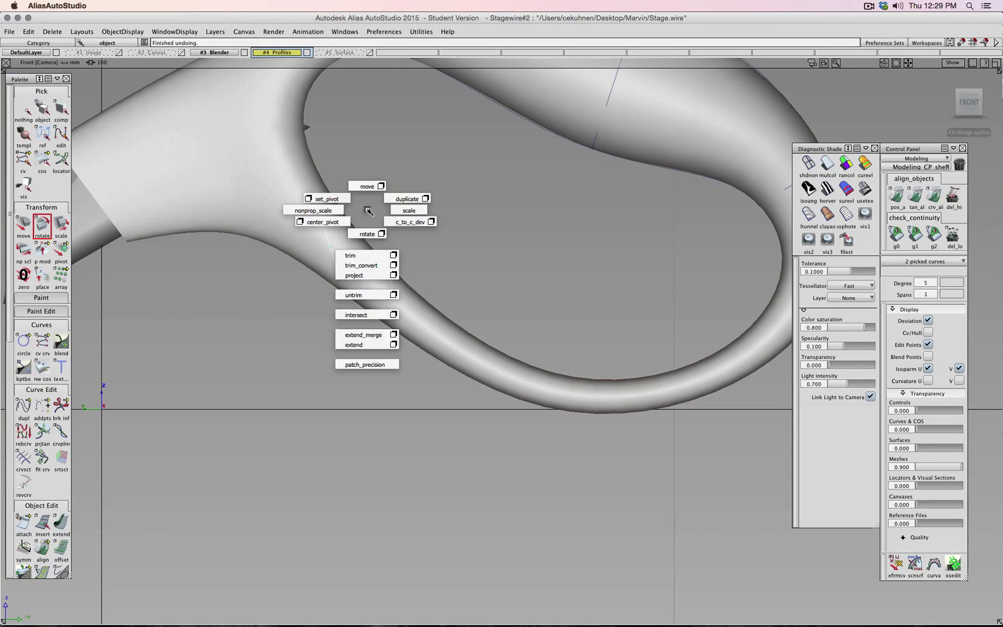
ctrl+shift+drag(367, 210, 366, 232)
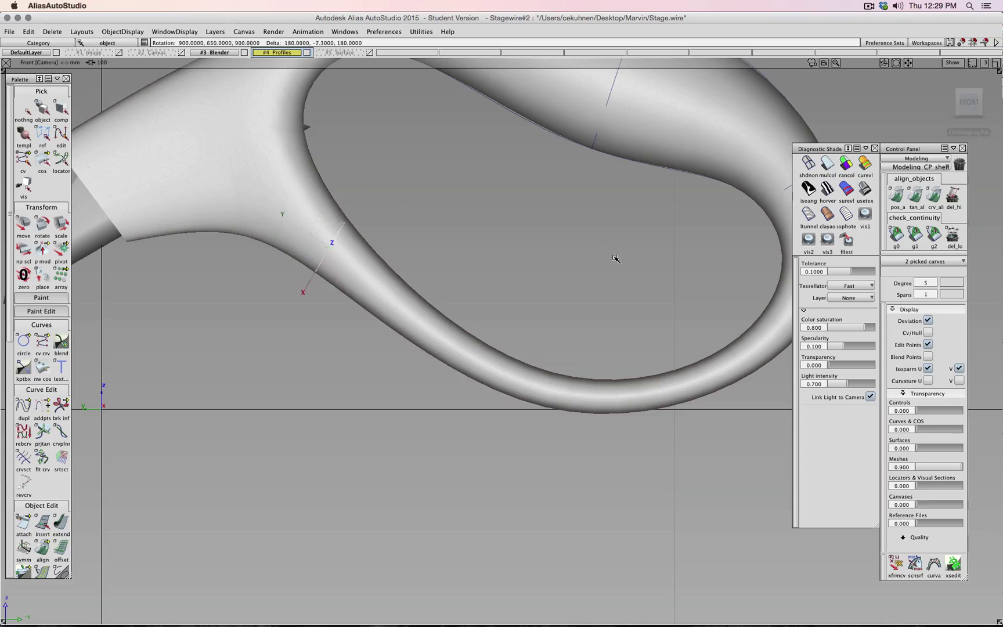
middle_drag(616, 258, 672, 284)
alt+shift+right_drag(522, 274, 383, 241)
alt+shift+middle_drag(383, 241, 594, 348)
alt+shift+right_drag(594, 347, 554, 311)
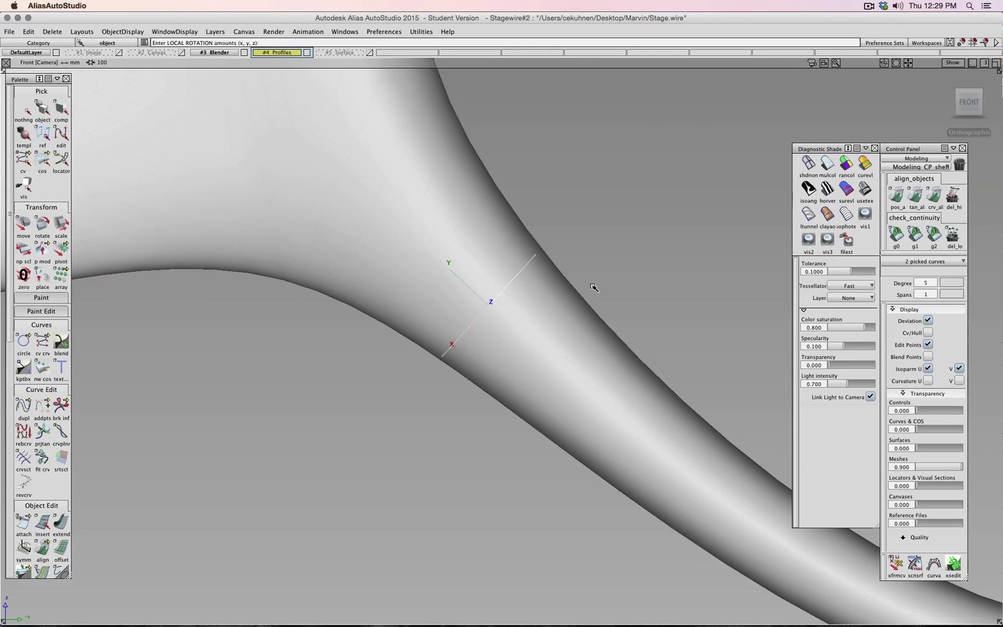
Step: Open the Information Window for the duplicated profile circle and set its X scale to 7 and Z scale to 14
ctrl+shift+drag(602, 288, 601, 265)
drag(401, 426, 131, 335)
click(344, 31)
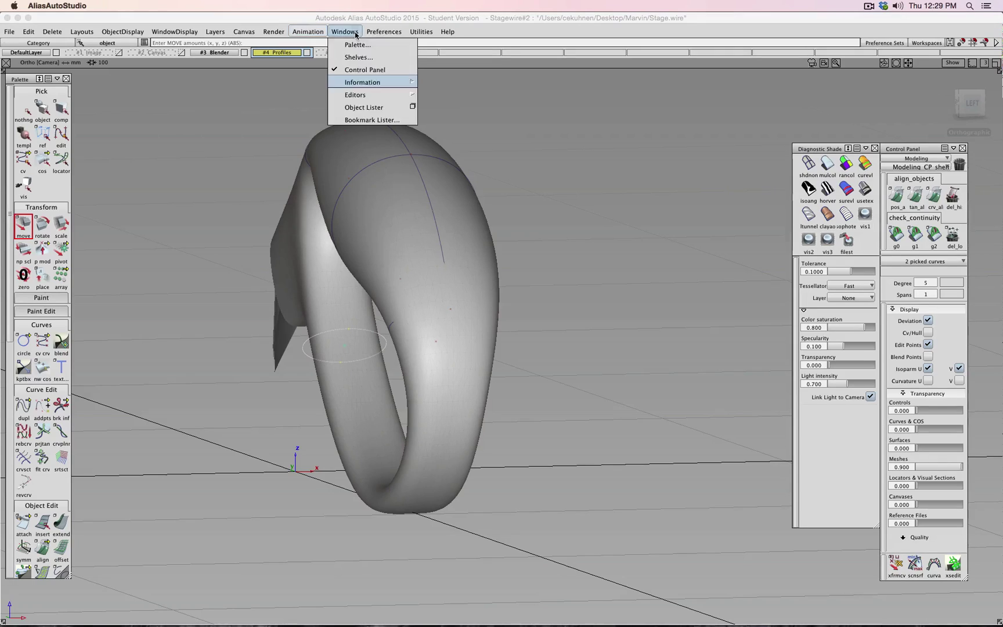
mouse_move(383, 81)
click(441, 82)
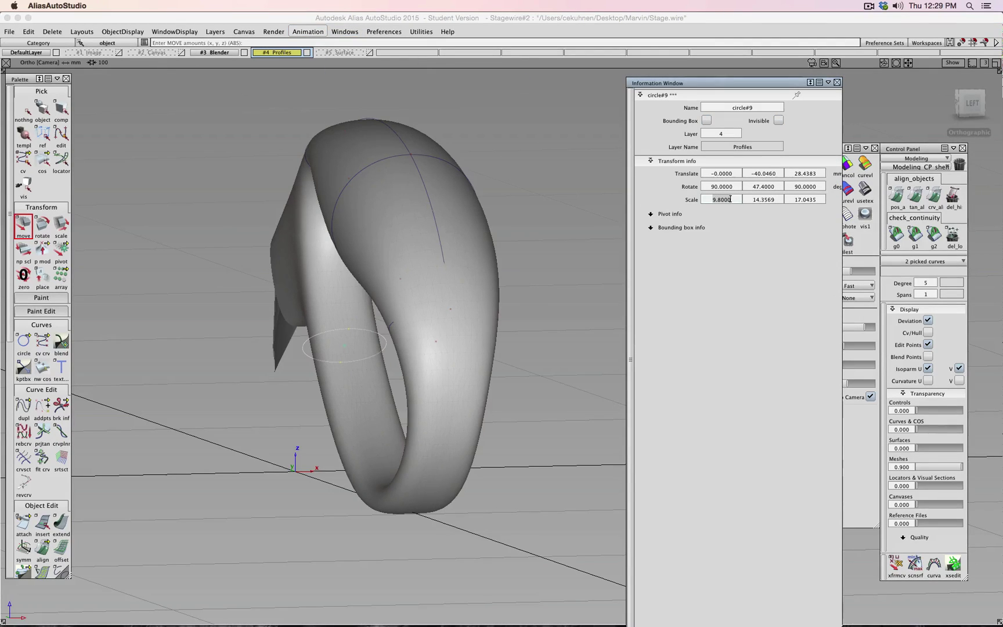
click(730, 199)
text(7)
key(Return)
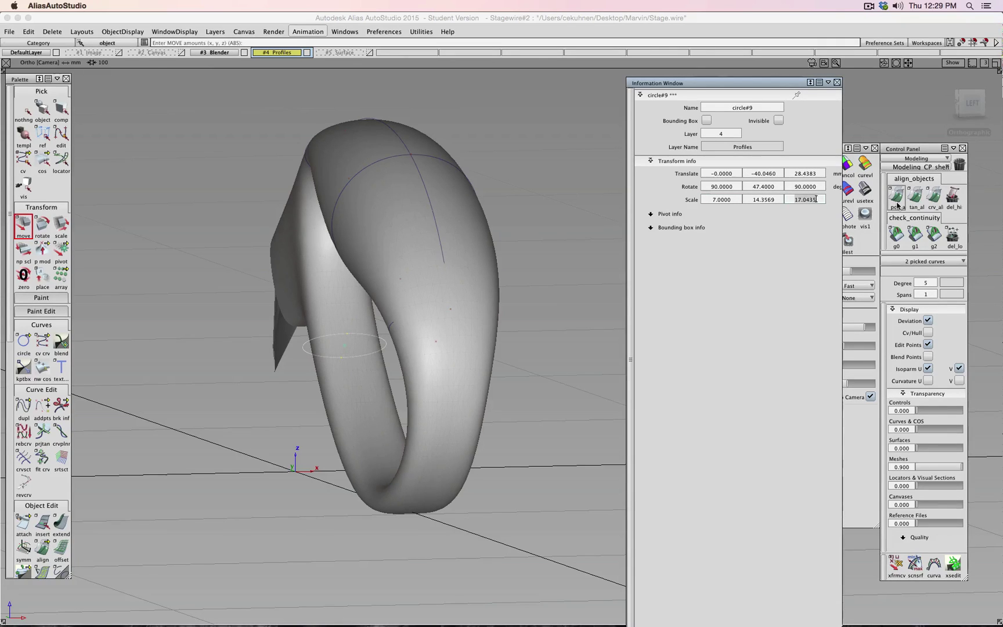
text(14)
key(Return)
Step: Try X scales of 10 and 11 on the profile circle, comparing its width with the mesh in the front view
alt+shift+drag(269, 336, 699, 338)
click(730, 200)
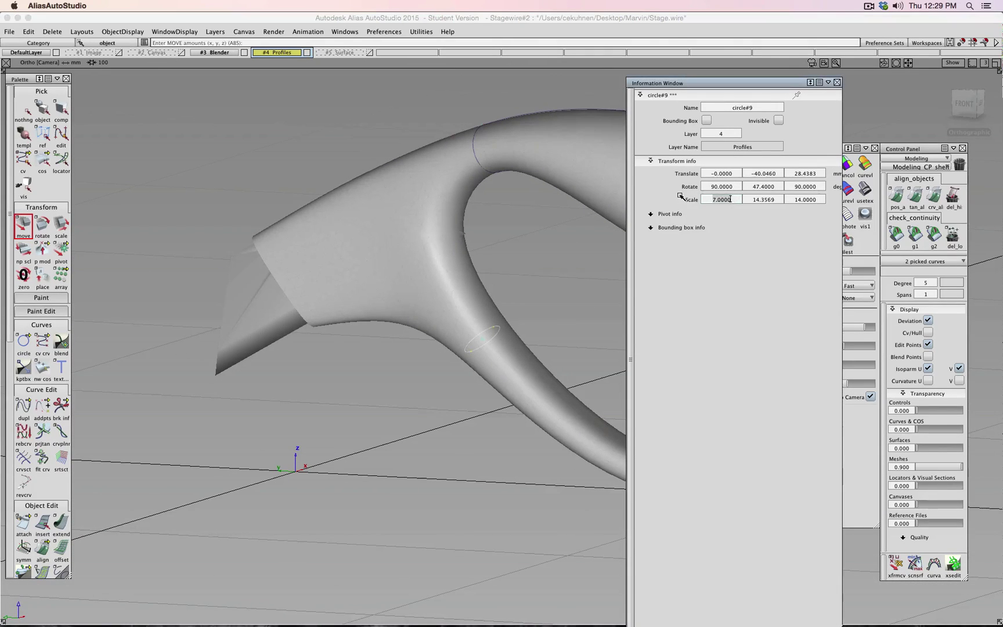
text(10)
key(Return)
click(968, 103)
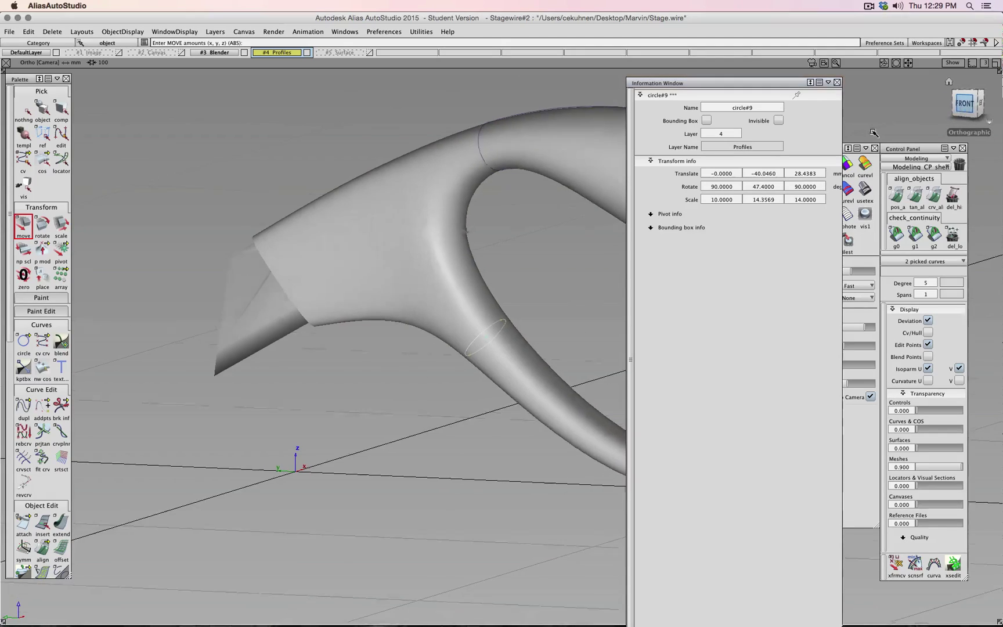
click(732, 200)
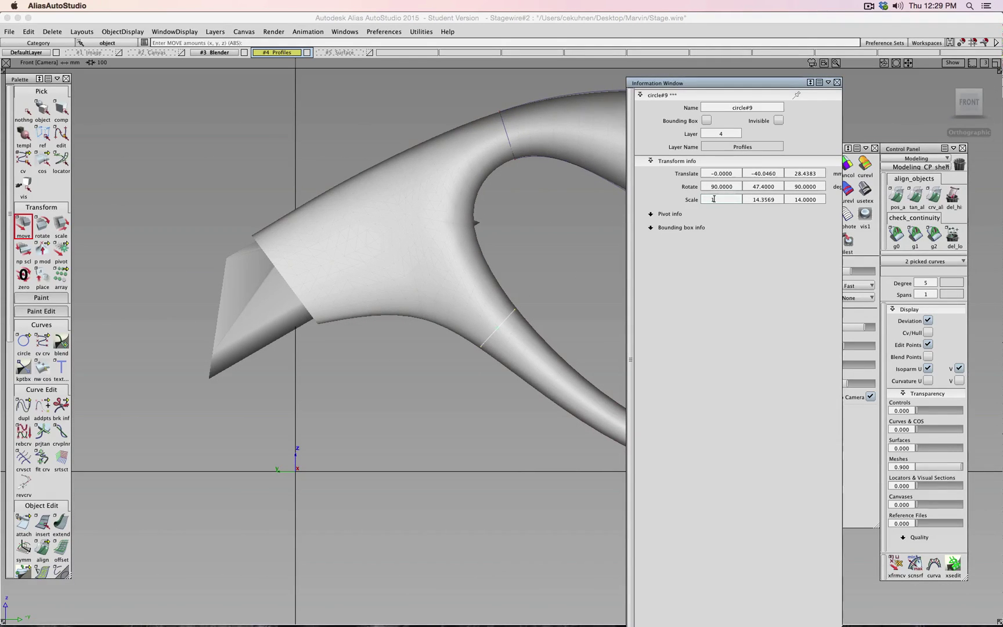
text(11)
key(Return)
Step: Set the profile circle's X scale to 10.5 and close the Information Window
drag(732, 200, 666, 198)
text(10)
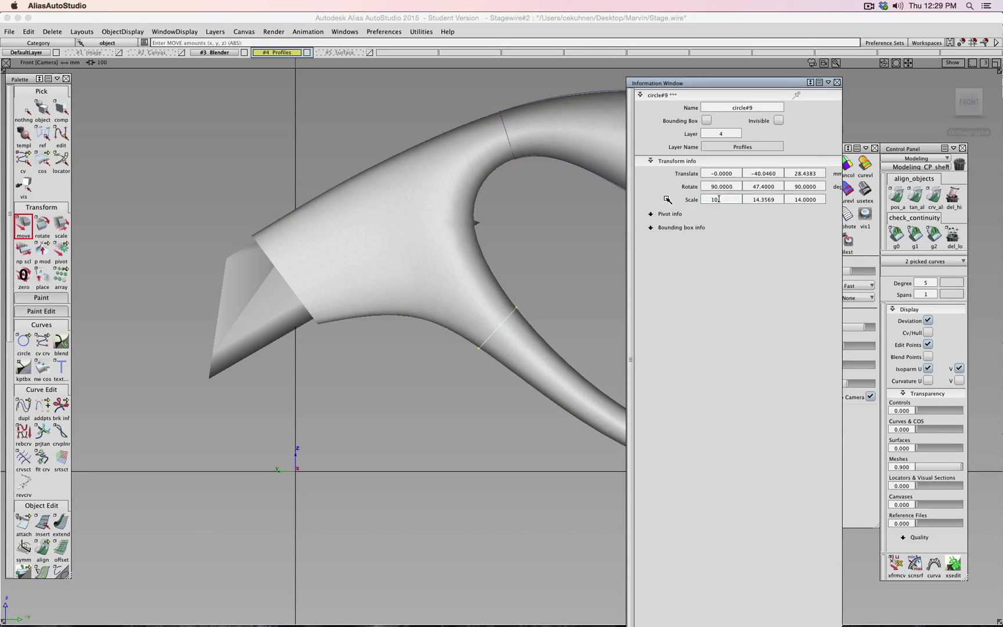
text(.5)
key(Return)
alt+shift+middle_drag(488, 289, 250, 261)
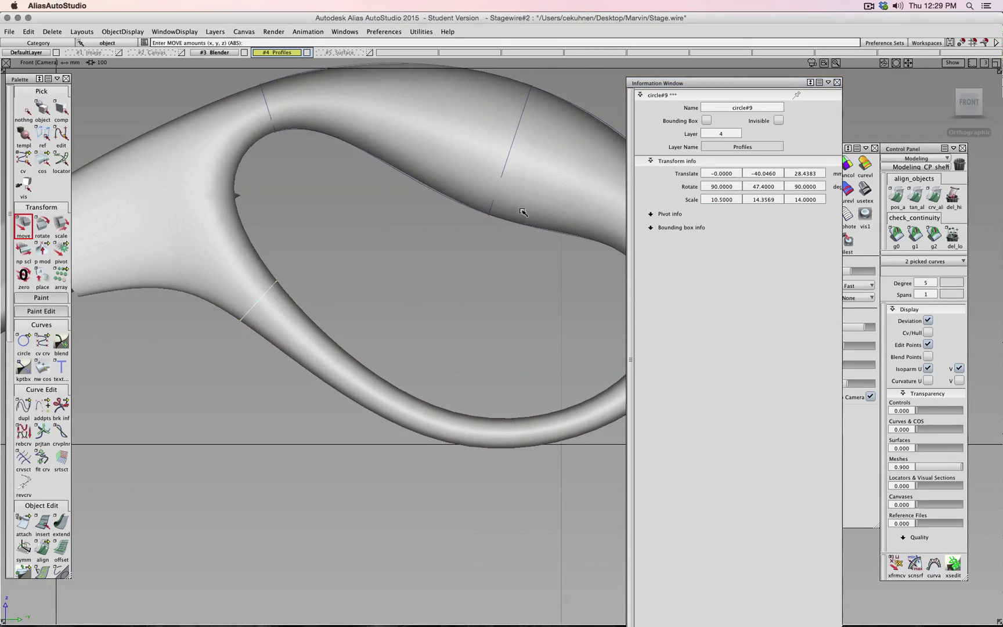
click(836, 83)
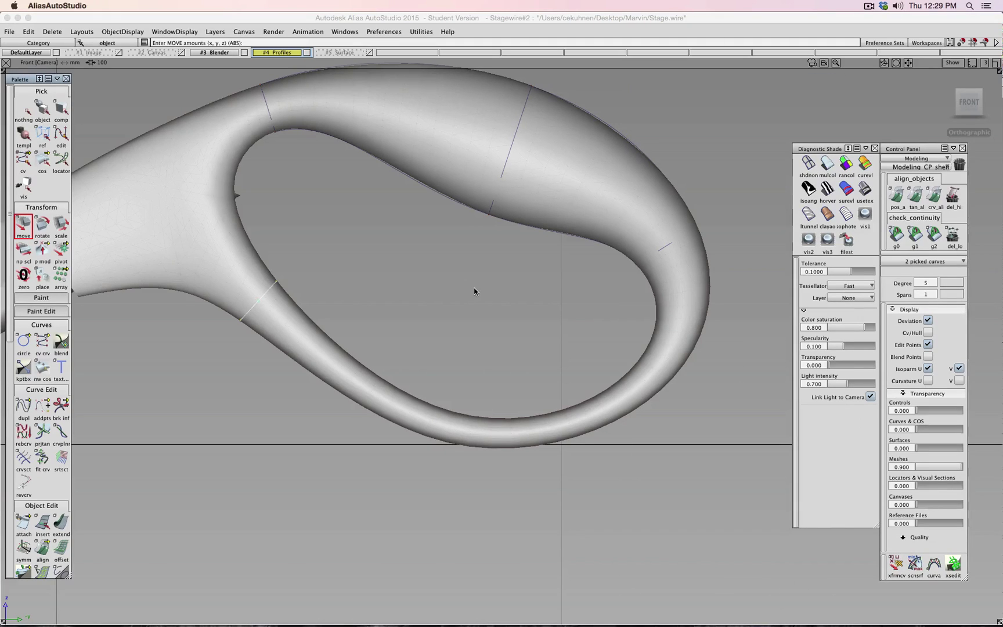
Step: Paste a copy of the lower-arm profile circle and move it to the lowest point of the handle loop in the front view
key(super+v)
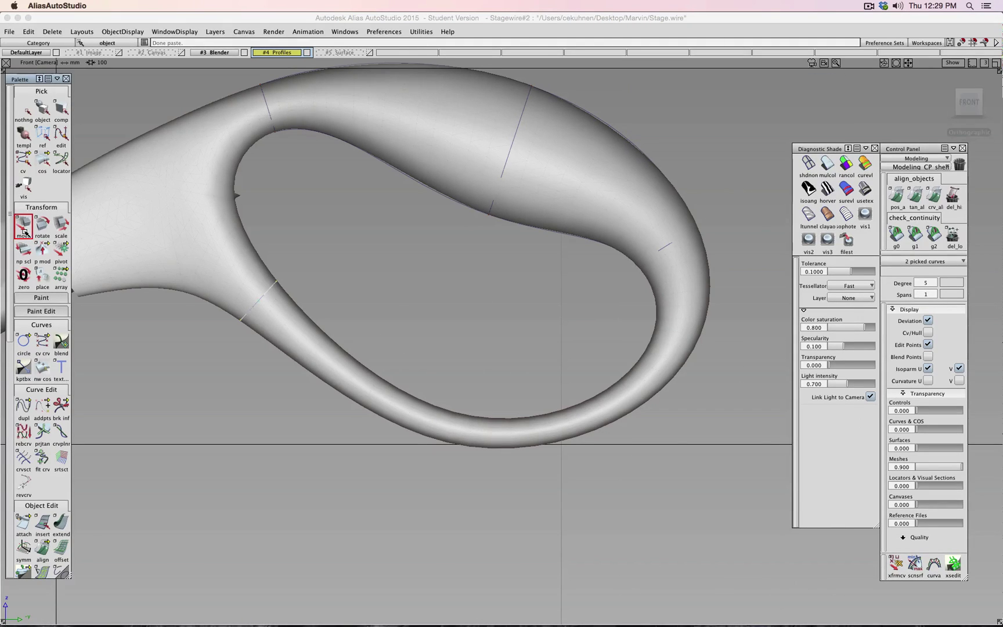
drag(243, 391, 609, 539)
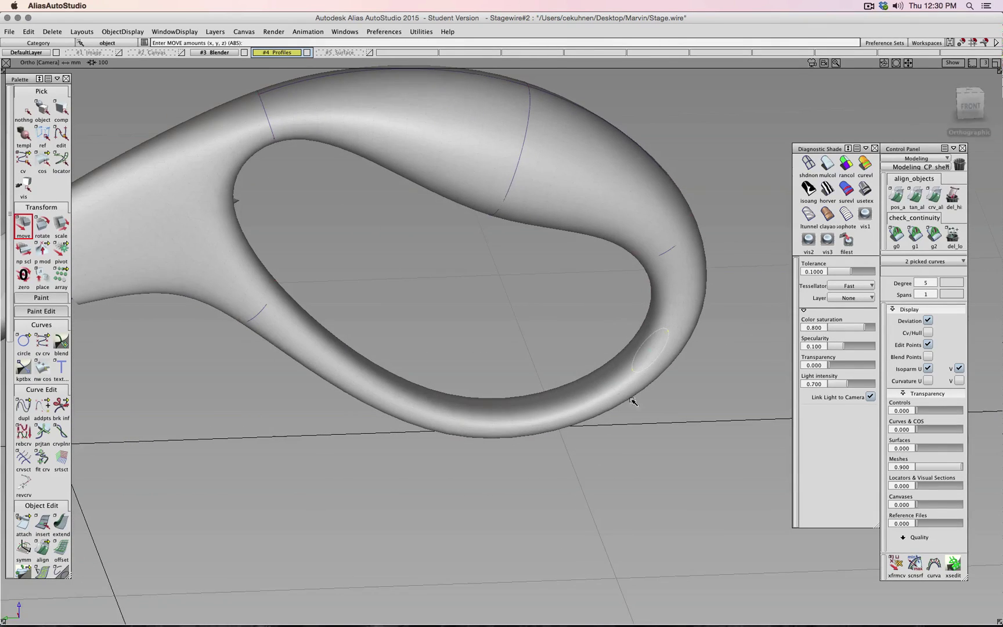
click(969, 108)
drag(685, 319, 448, 395)
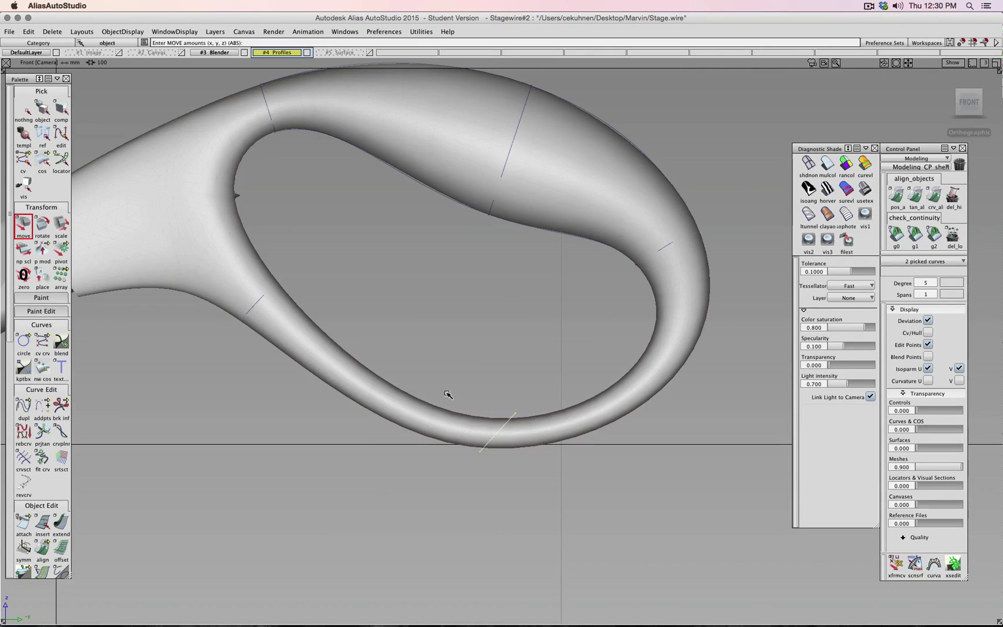
Step: Rotate the pasted profile circle in local mode so it stands upright across the bottom of the handle loop
ctrl+shift+middle_drag(454, 365, 468, 388)
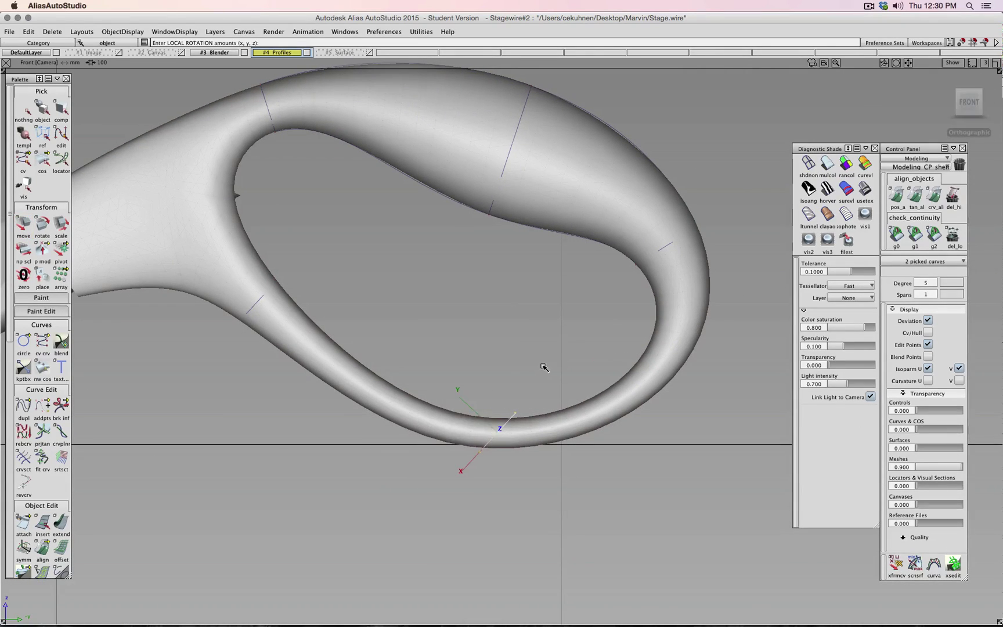
right_drag(544, 366, 528, 421)
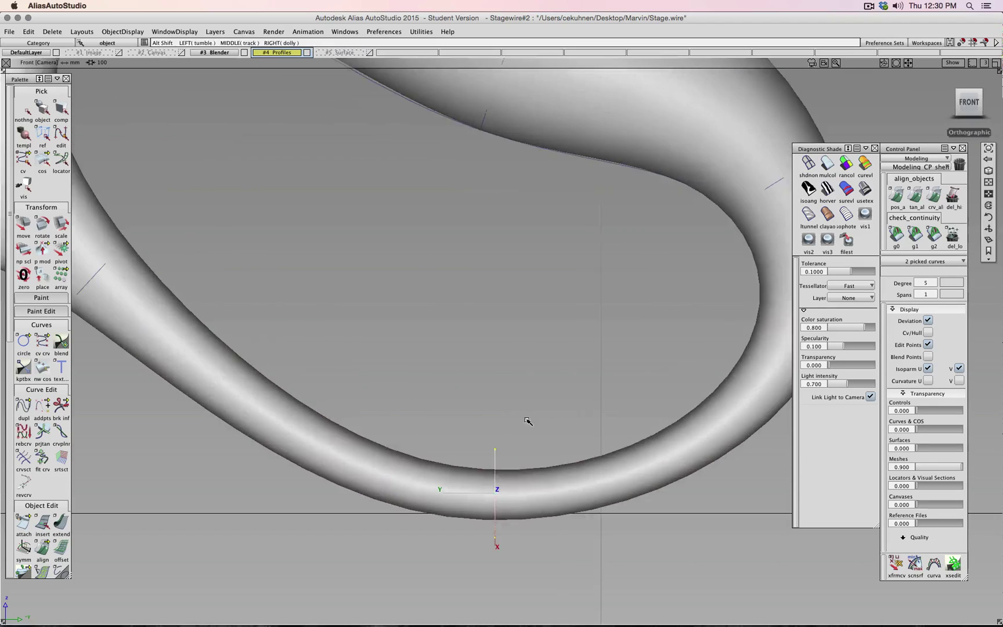
alt+shift+middle_drag(527, 421, 526, 291)
alt+shift+right_drag(526, 291, 529, 279)
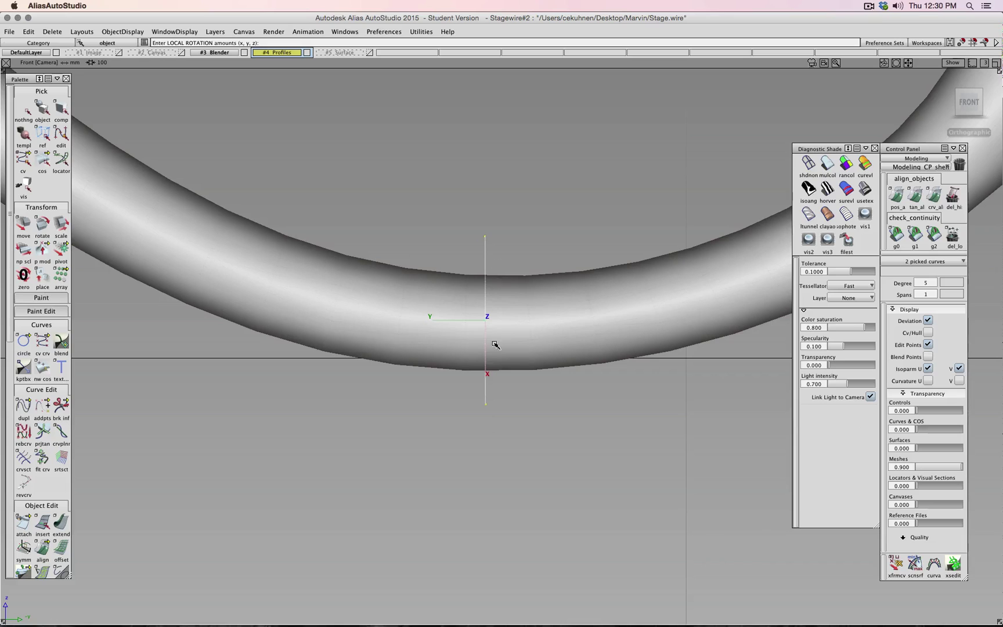
Step: Open the Information Window for the bottom profile circle and set its X scale to 8 and Z scale to 12
right_drag(519, 225, 520, 225)
alt+shift+drag(519, 225, 643, 274)
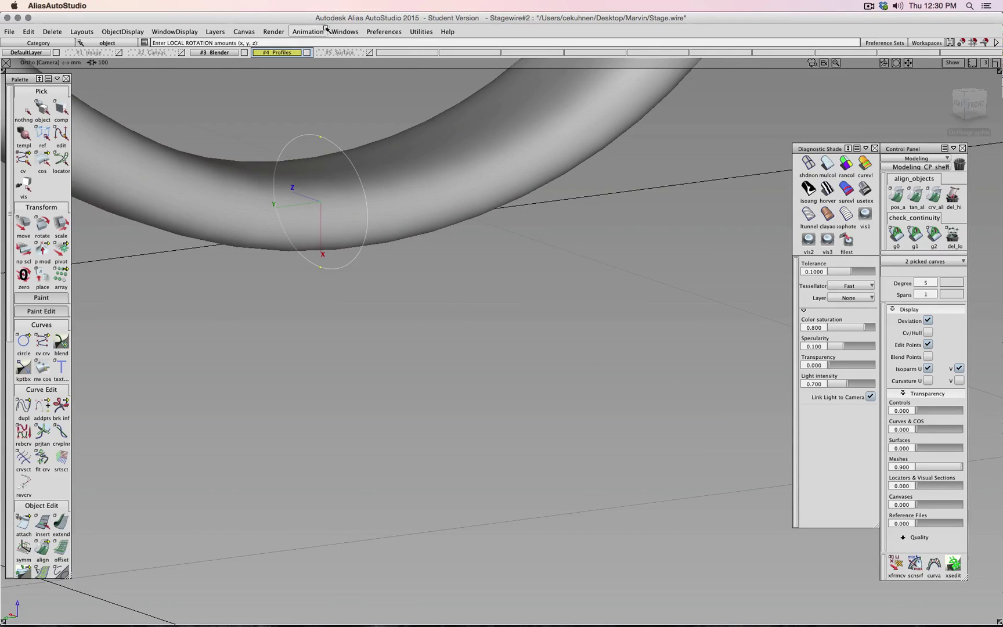
click(345, 31)
mouse_move(407, 94)
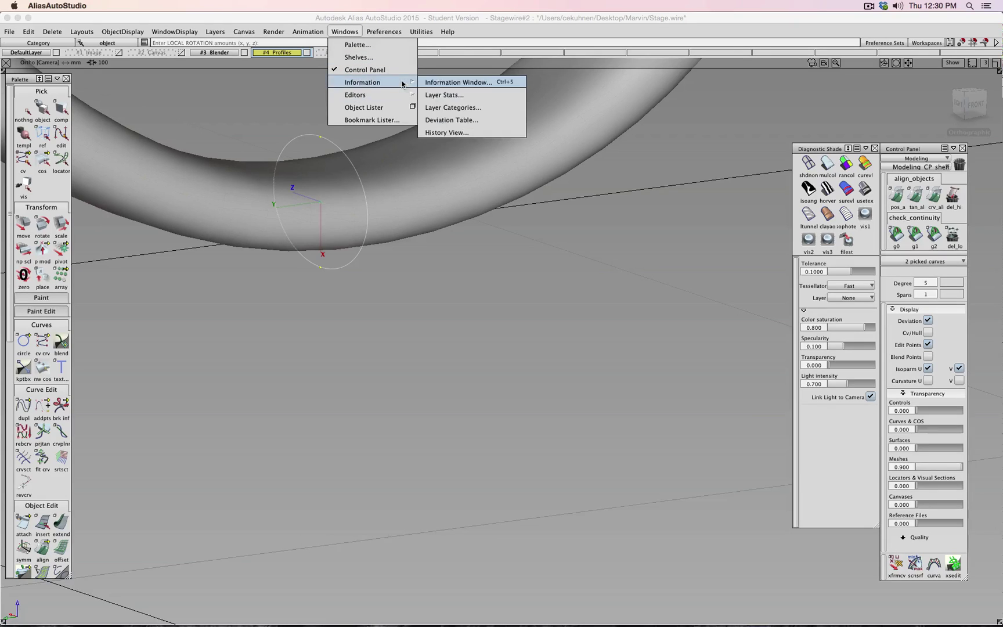
click(450, 82)
click(714, 200)
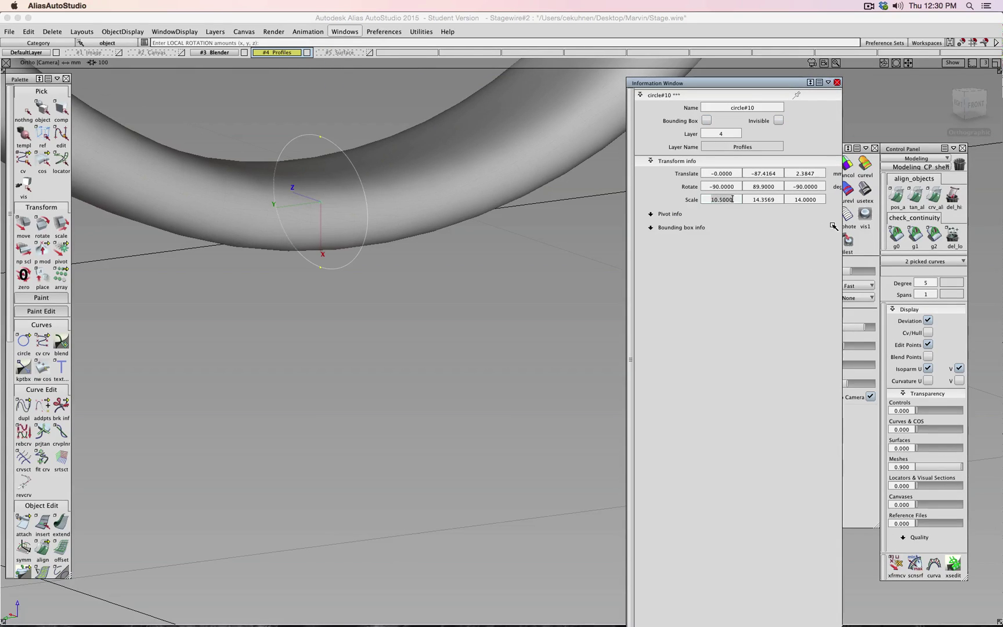
text(8)
click(774, 199)
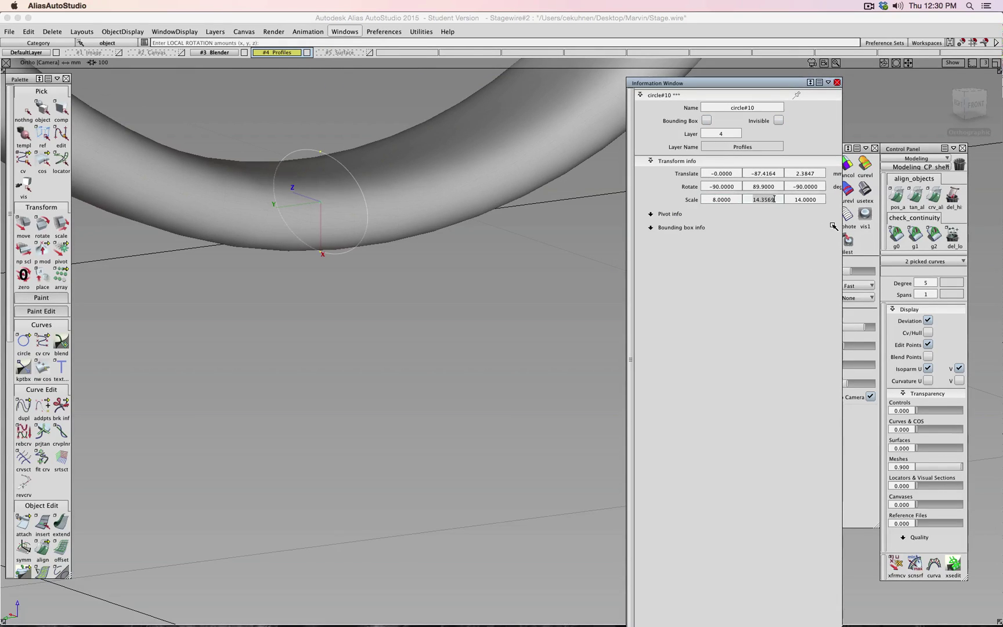
click(789, 200)
text(12)
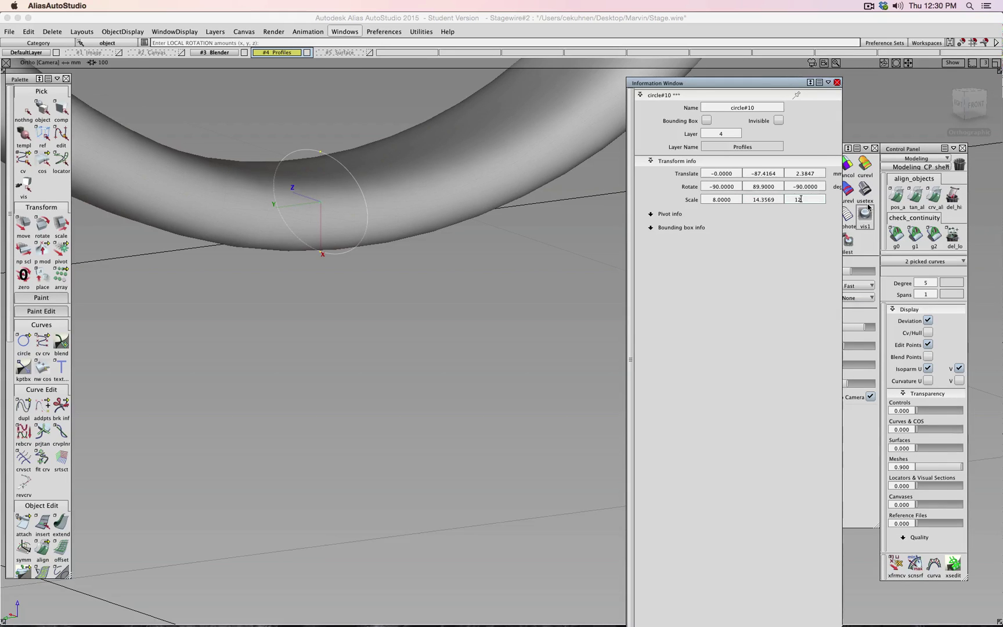
key(Return)
Step: Compare the bottom profile circle with the mesh from the side and try a Z scale of 13
alt+shift+drag(399, 290, 500, 282)
alt+shift+middle_drag(238, 253, 499, 369)
alt+shift+drag(499, 370, 394, 325)
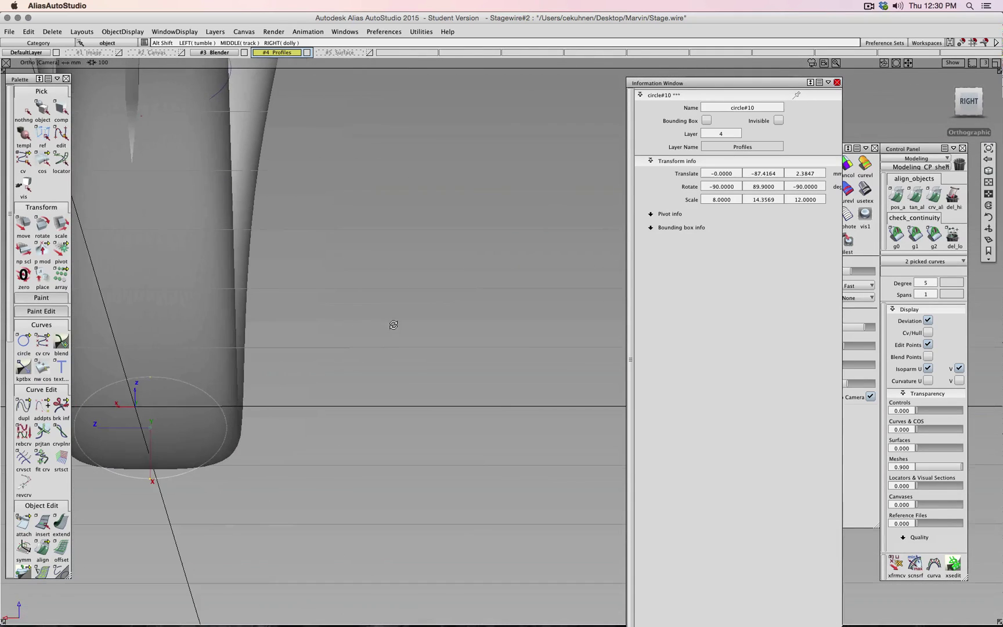
click(798, 199)
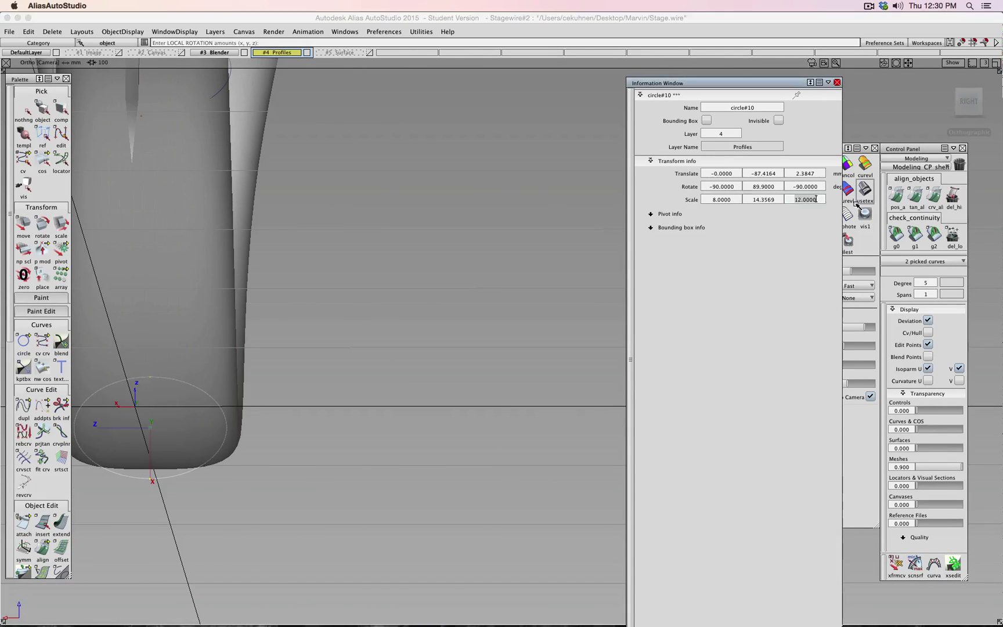
text(13)
key(Return)
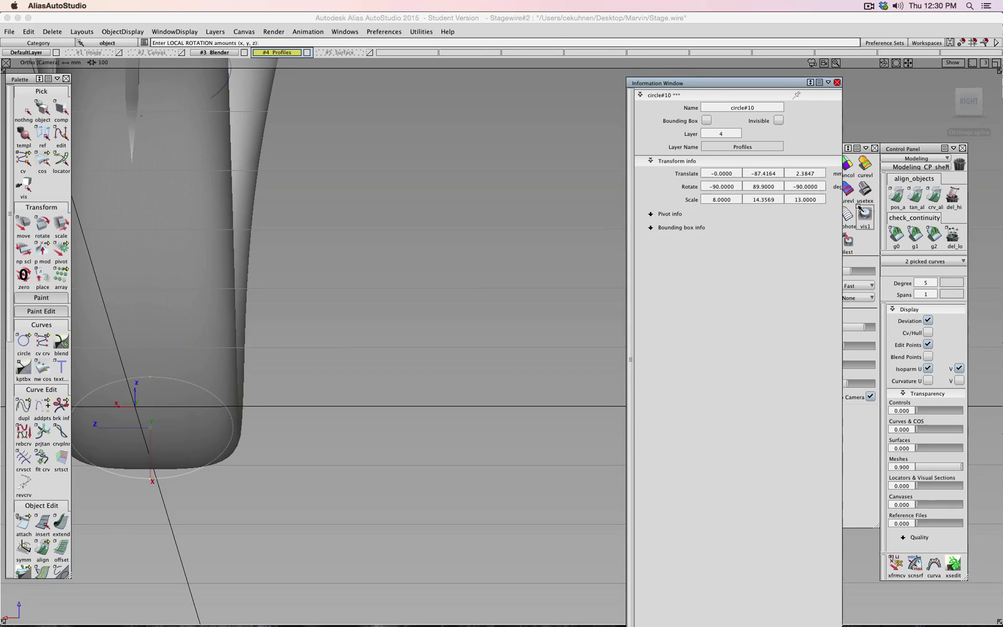
Step: Set the bottom profile circle's Z scale to 14
drag(820, 199, 766, 194)
text(14)
key(Return)
Step: Rotate the bottom profile circle slightly to an X rotation of -89.6 degrees and display its CVs and hull
alt+shift+drag(311, 340, 471, 321)
alt+shift+right_drag(470, 321, 234, 354)
alt+shift+drag(235, 354, 376, 350)
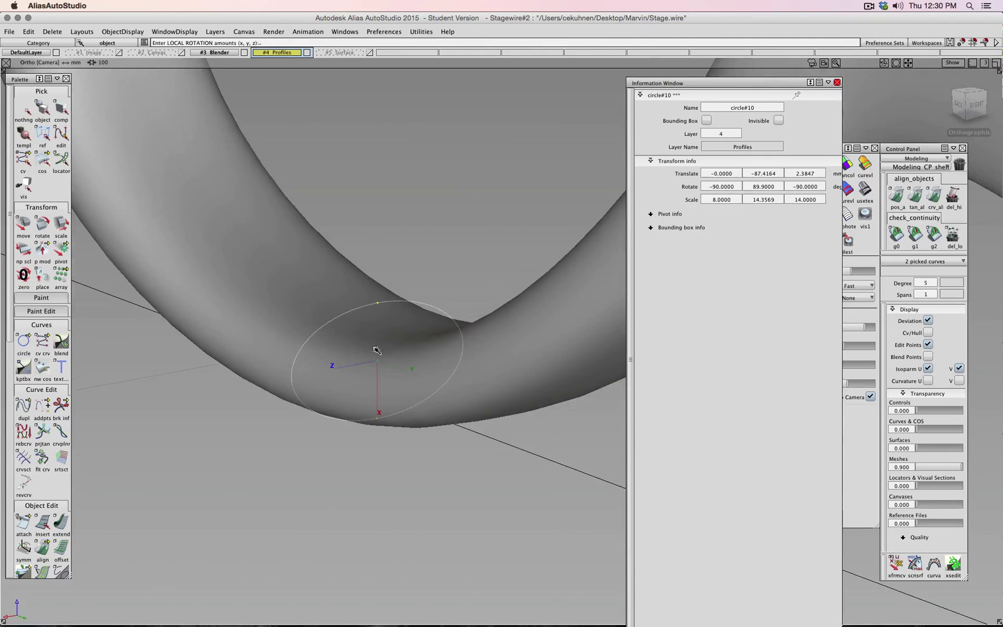
drag(443, 311, 734, 309)
click(926, 332)
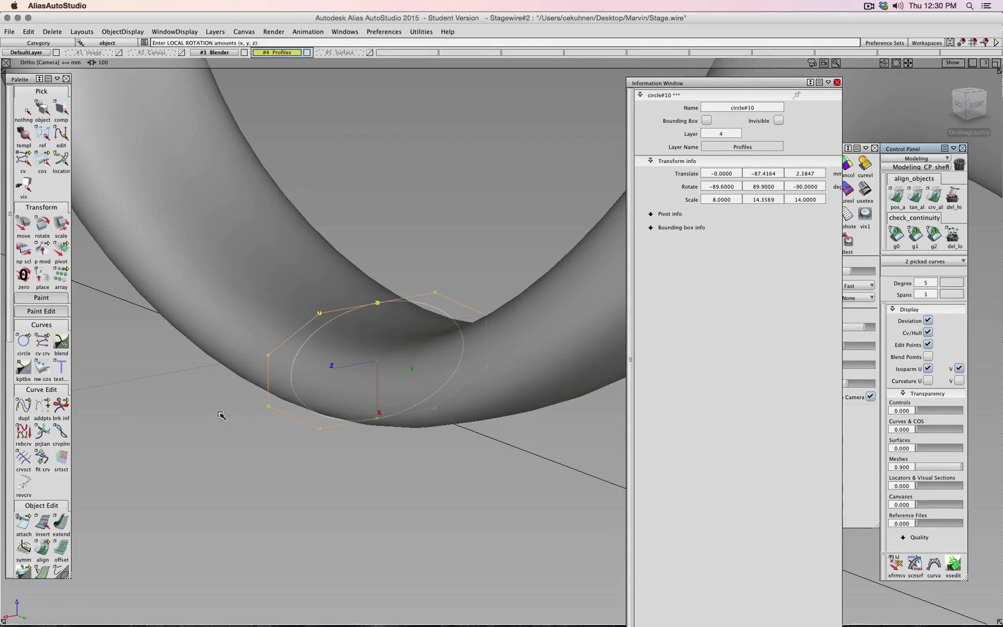
Step: Pick the lower side CV on each half of the bottom profile circle and move both downward in local mode
ctrl+shift+drag(217, 405, 299, 422)
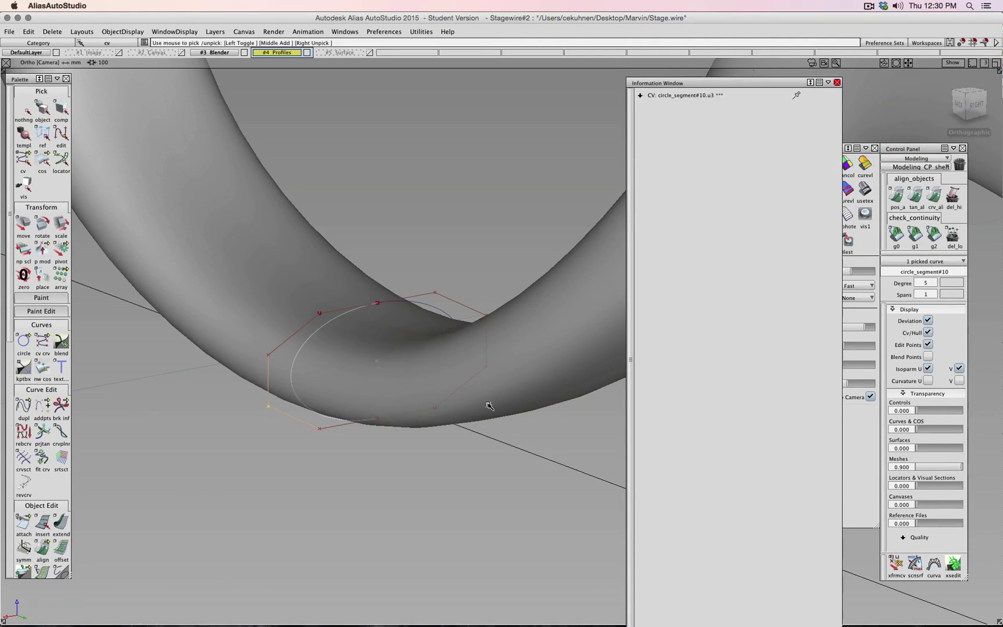
ctrl+shift+drag(481, 361, 489, 372)
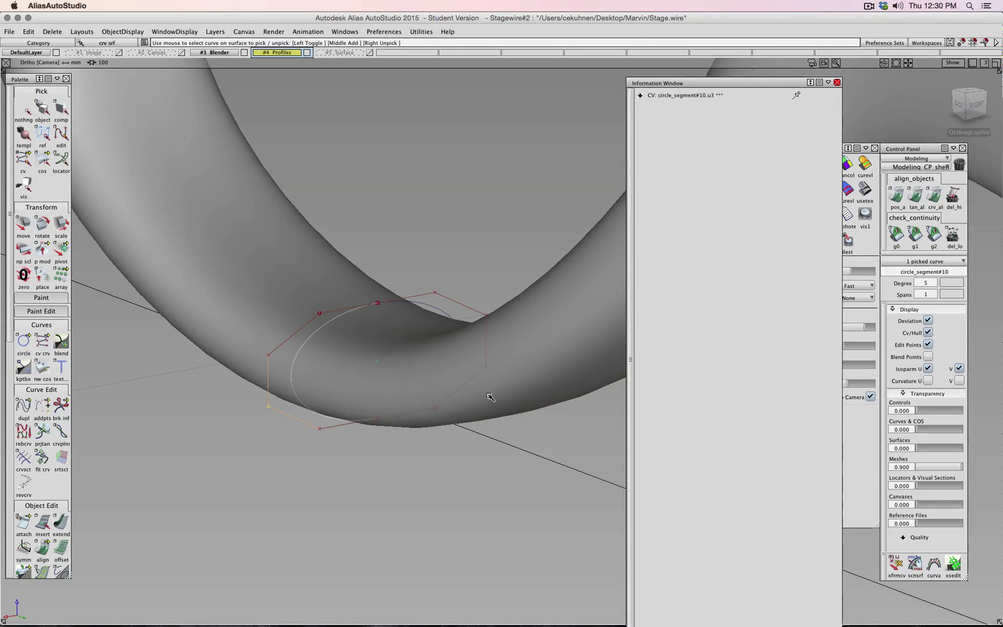
ctrl+shift+drag(496, 360, 509, 364)
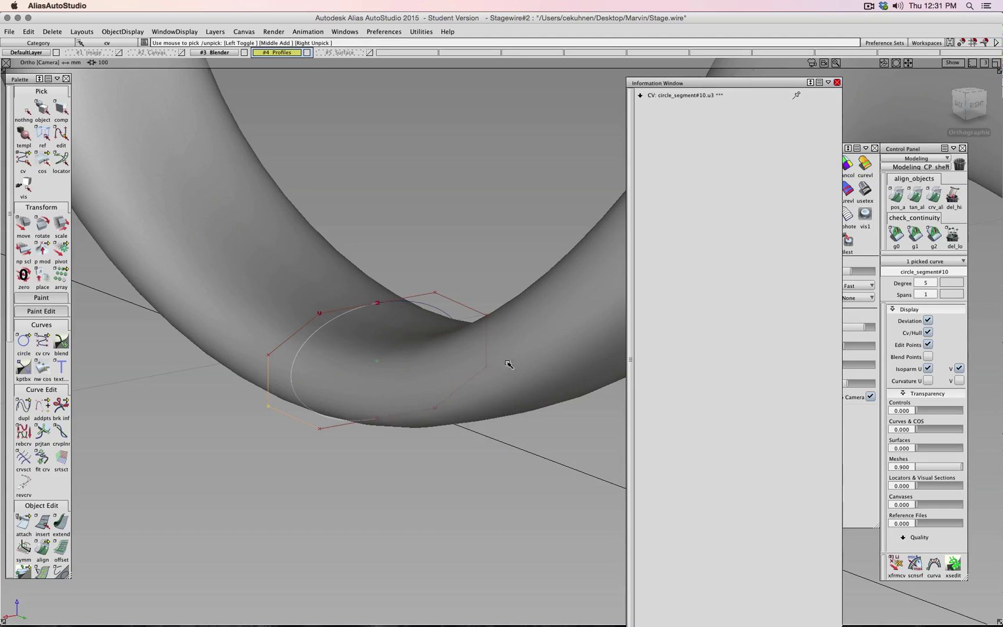
click(488, 365)
ctrl+shift+drag(495, 432, 464, 434)
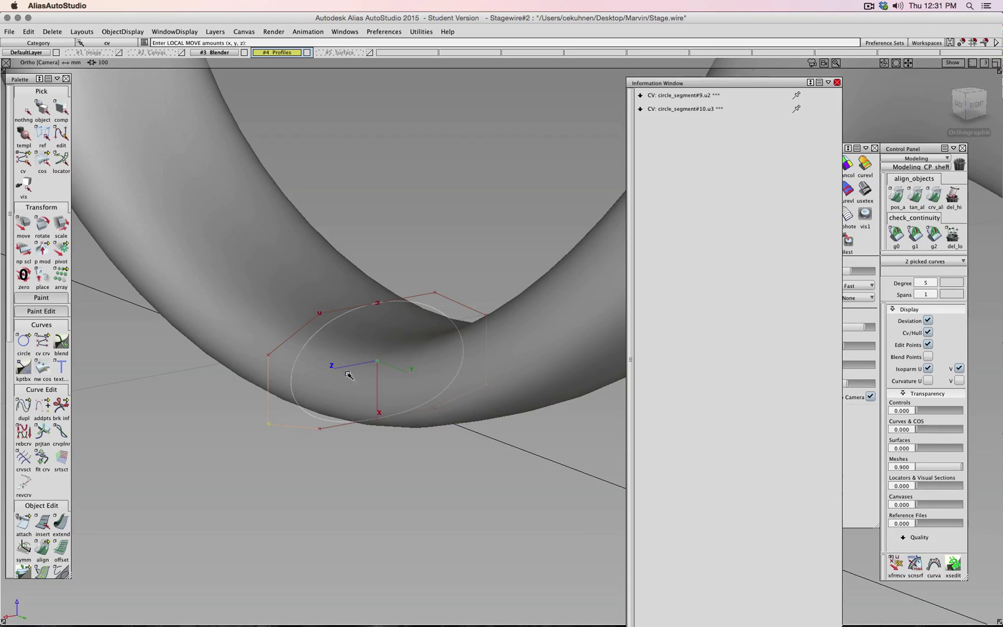
Step: Pick the two upper side CVs of the bottom profile circle and move them upward about 0.39 mm along local X
click(270, 352)
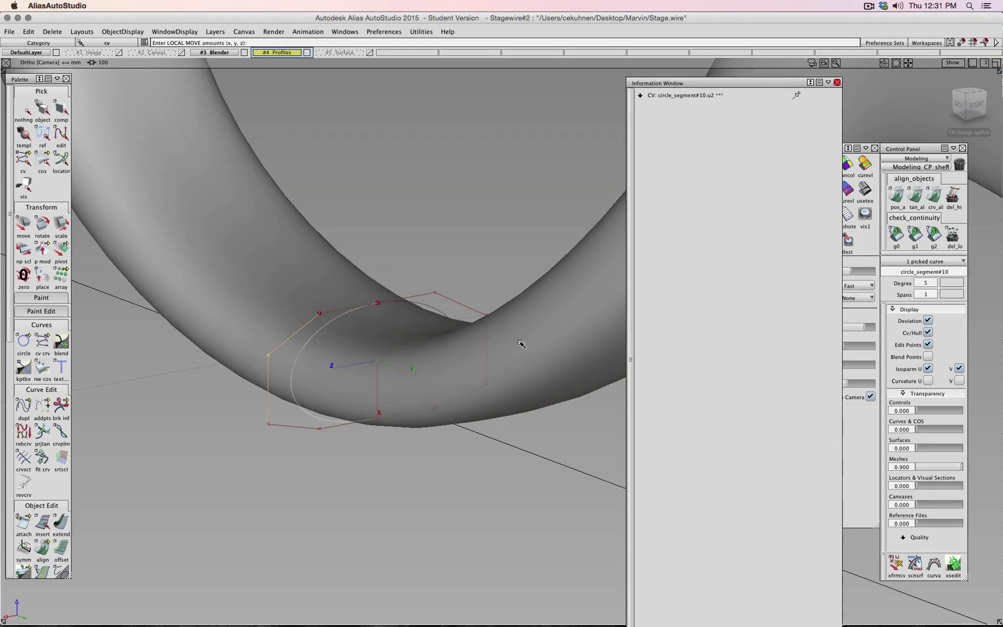
shift+click(488, 318)
drag(498, 293, 412, 220)
alt+shift+middle_drag(412, 220, 436, 347)
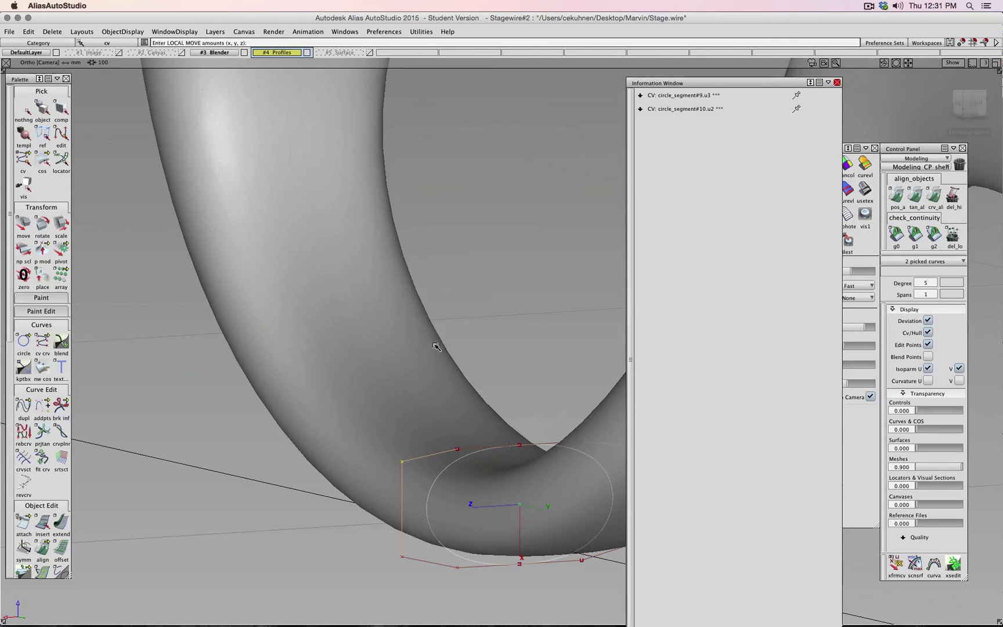
drag(436, 346, 440, 343)
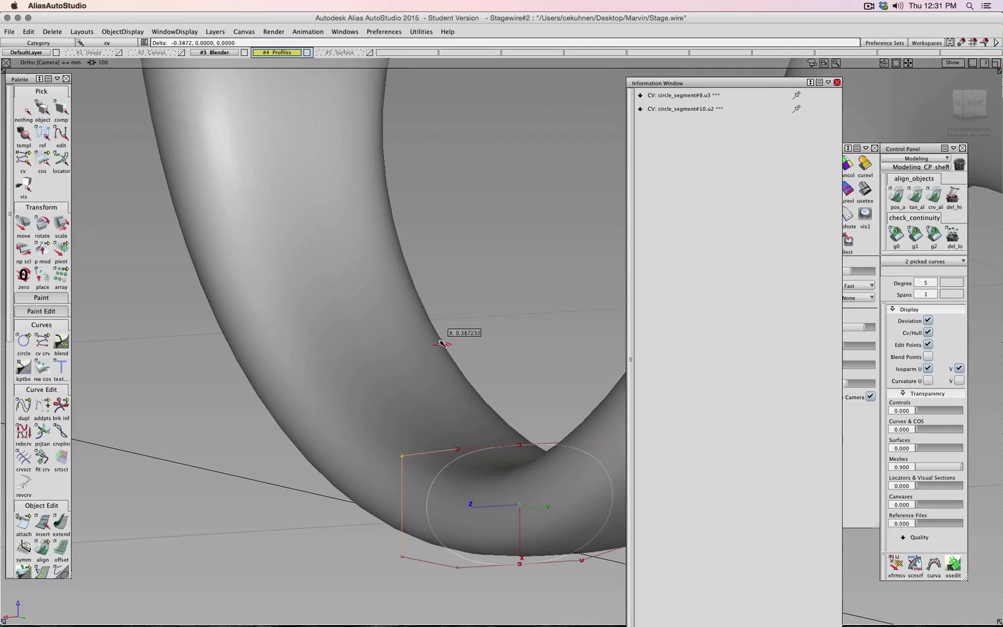
alt+shift+right_drag(442, 352, 450, 358)
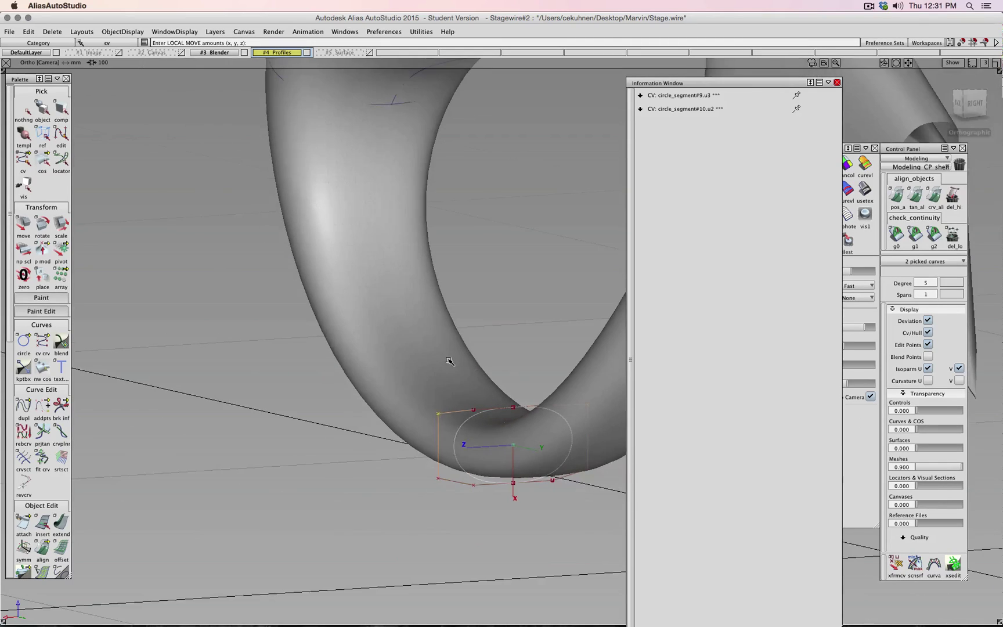
Step: Pick the bottom profile circle as an object and set its X scale to 6
ctrl+shift+drag(450, 358, 449, 349)
alt+shift+middle_drag(448, 341, 350, 263)
alt+shift+right_drag(350, 263, 416, 336)
ctrl+shift+drag(390, 256, 389, 275)
click(358, 326)
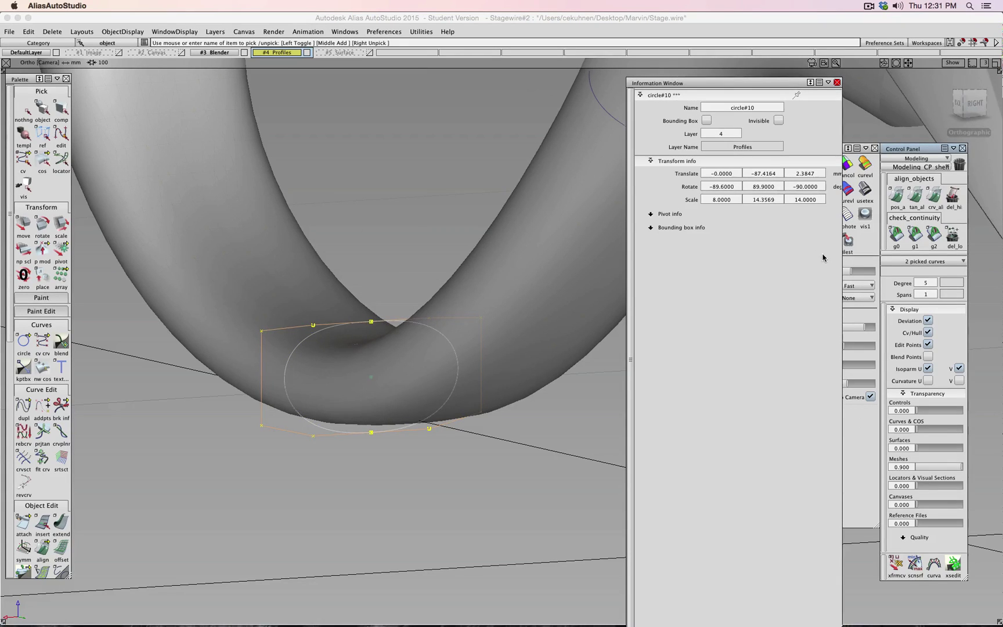
double_click(730, 199)
text(6)
key(Return)
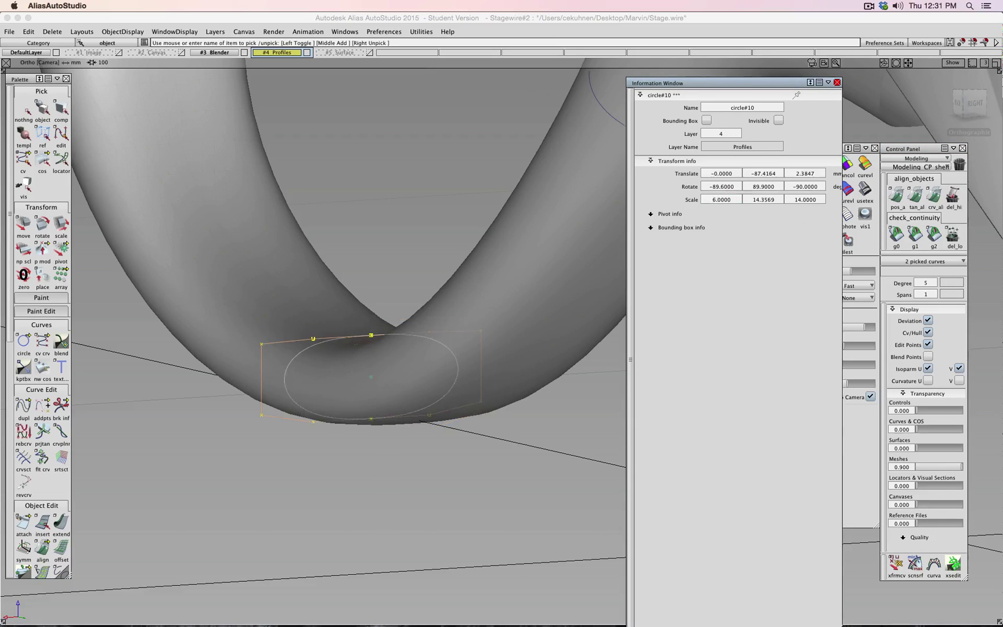
Step: Compare the bottom profile circle's height with the mesh close up in the front view
click(958, 106)
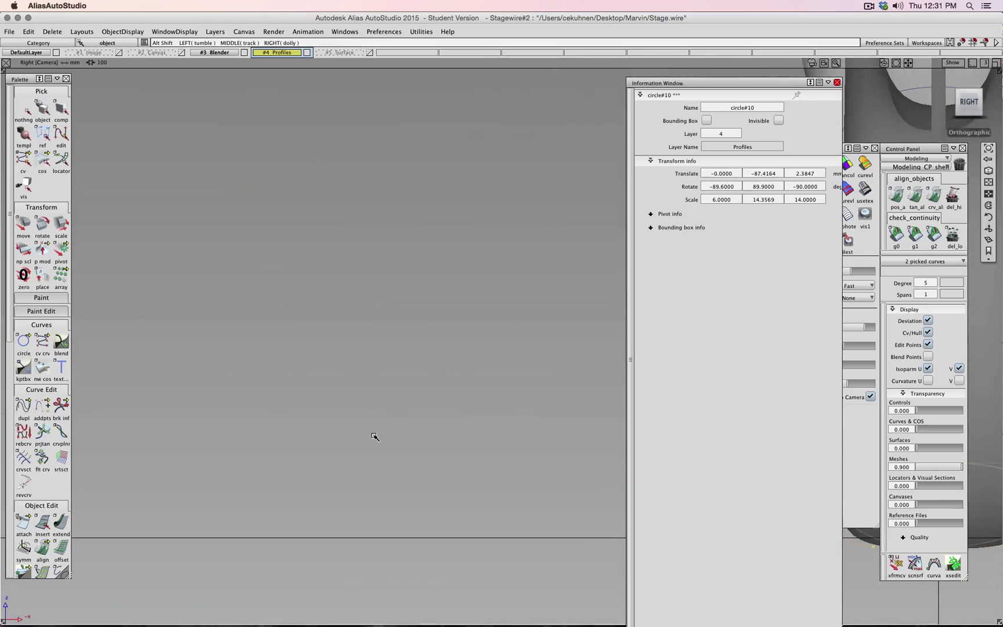
alt+shift+drag(507, 439, 255, 418)
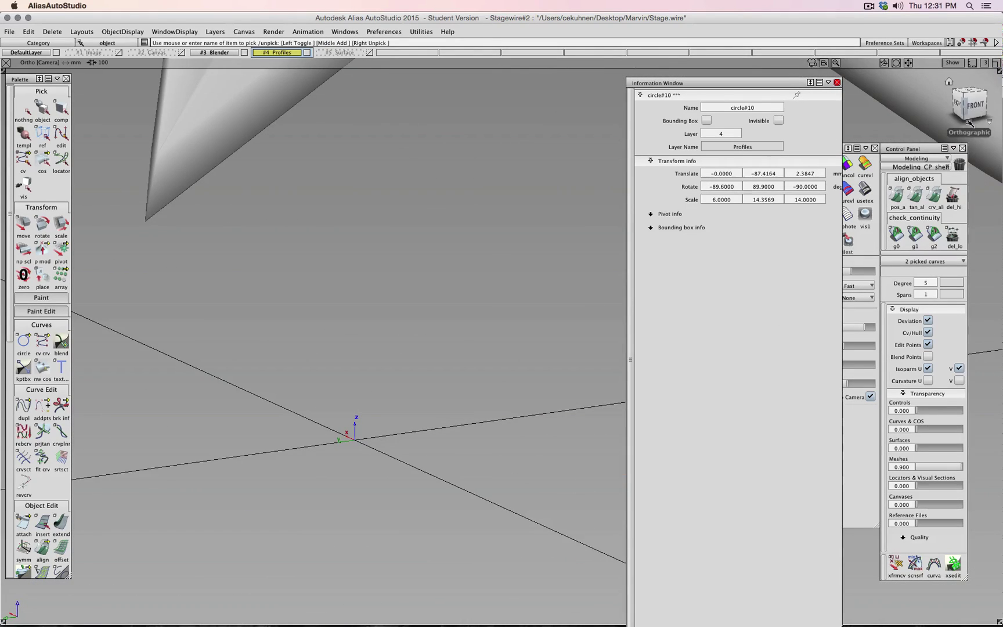
click(976, 111)
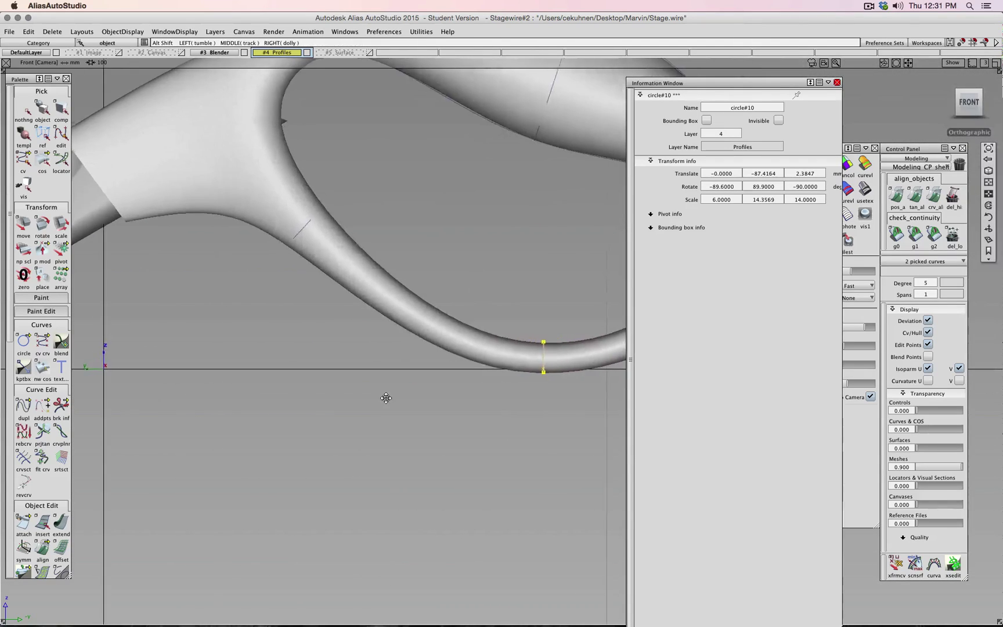
alt+shift+right_drag(459, 374, 417, 398)
alt+shift+middle_drag(417, 397, 431, 371)
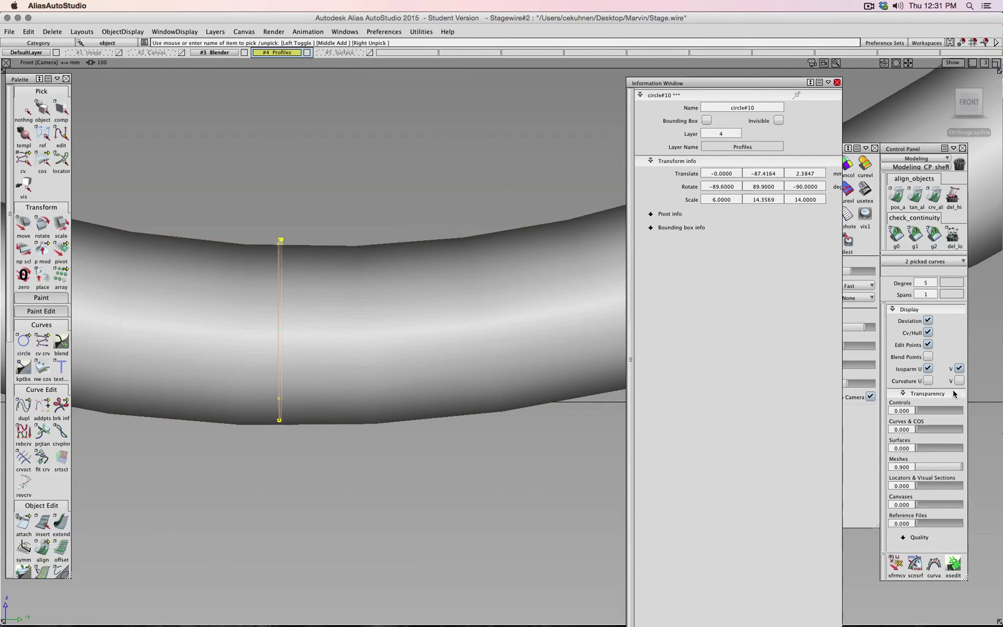
Step: Hide the CVs and hulls of the picked profile circle, then set its Y rotation to 90 and X rotation to -90 degrees
click(928, 333)
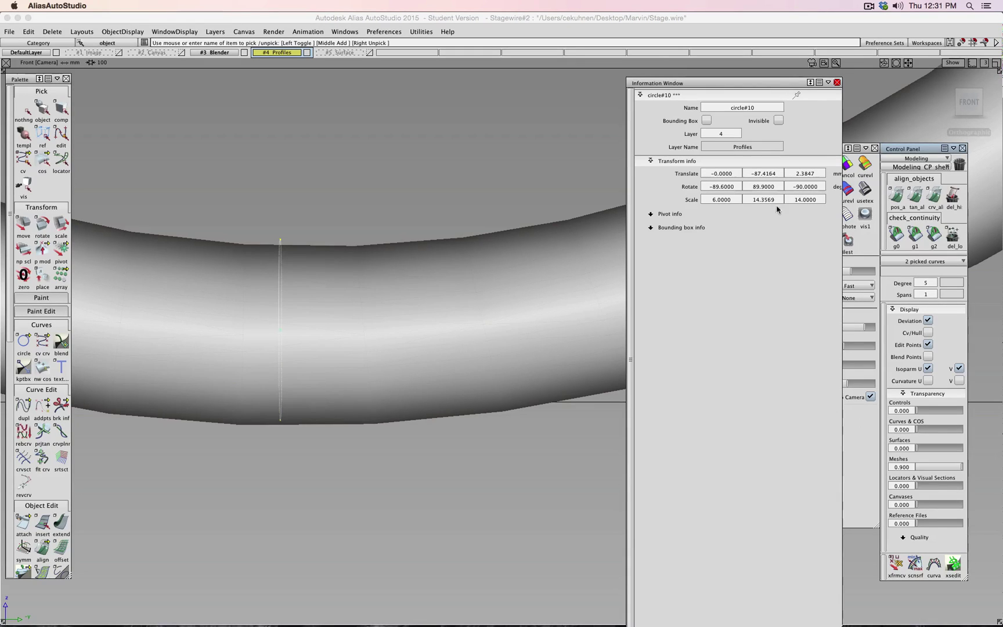
click(775, 186)
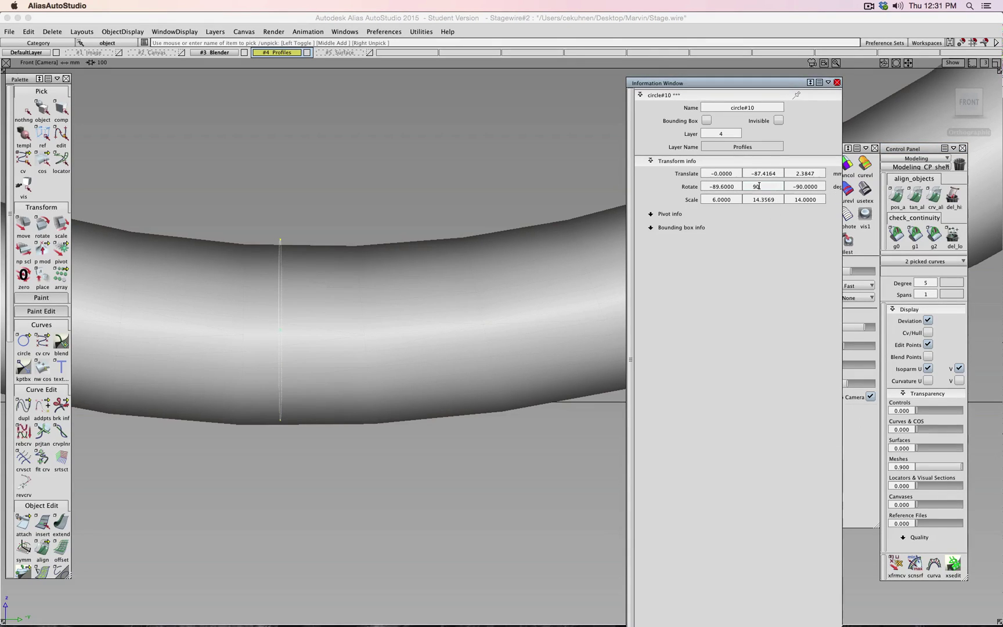
key(Return)
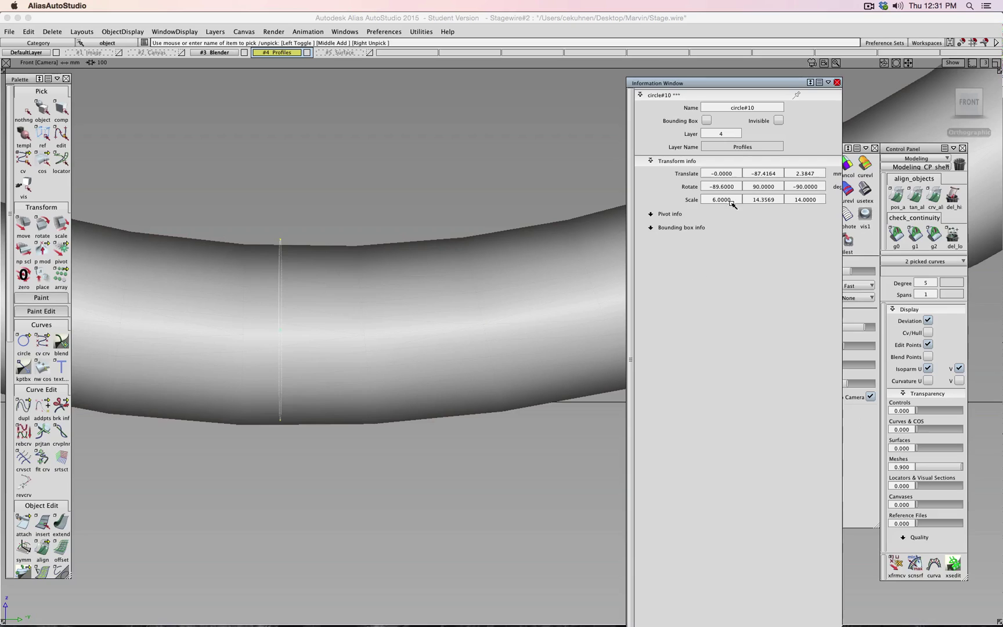
click(733, 186)
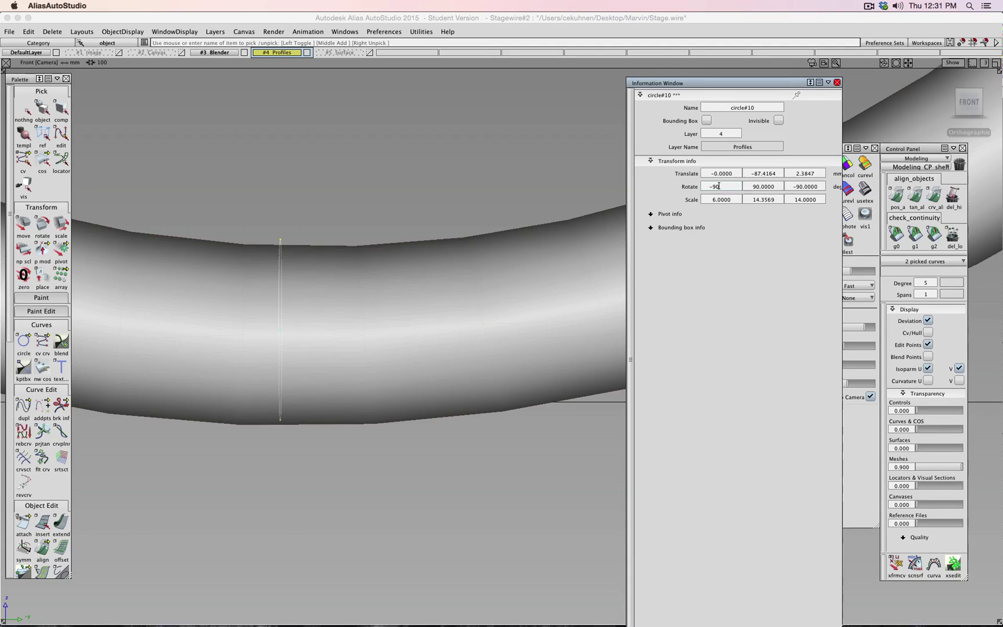
key(Return)
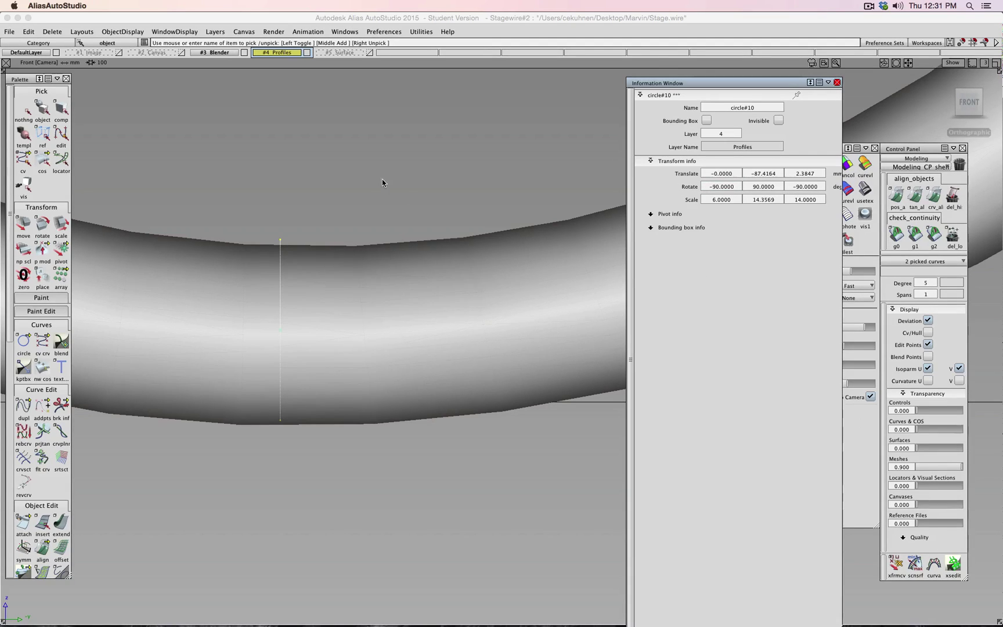
Step: Move the squared-up profile circle slightly down in the front view, to about 2.25 mm in Z
click(26, 228)
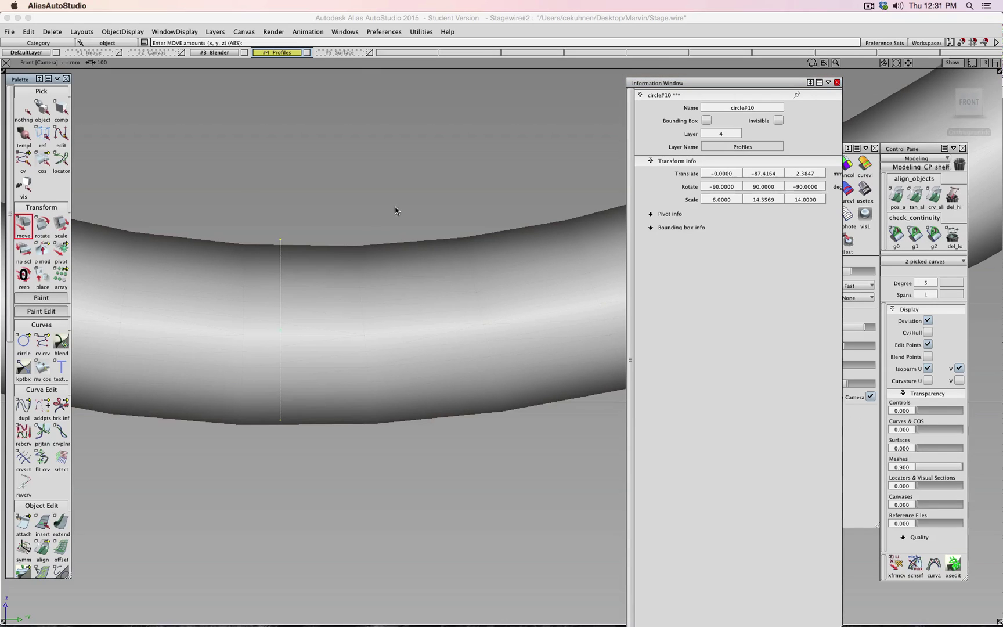
right_drag(381, 178, 366, 249)
alt+shift+drag(377, 261, 572, 299)
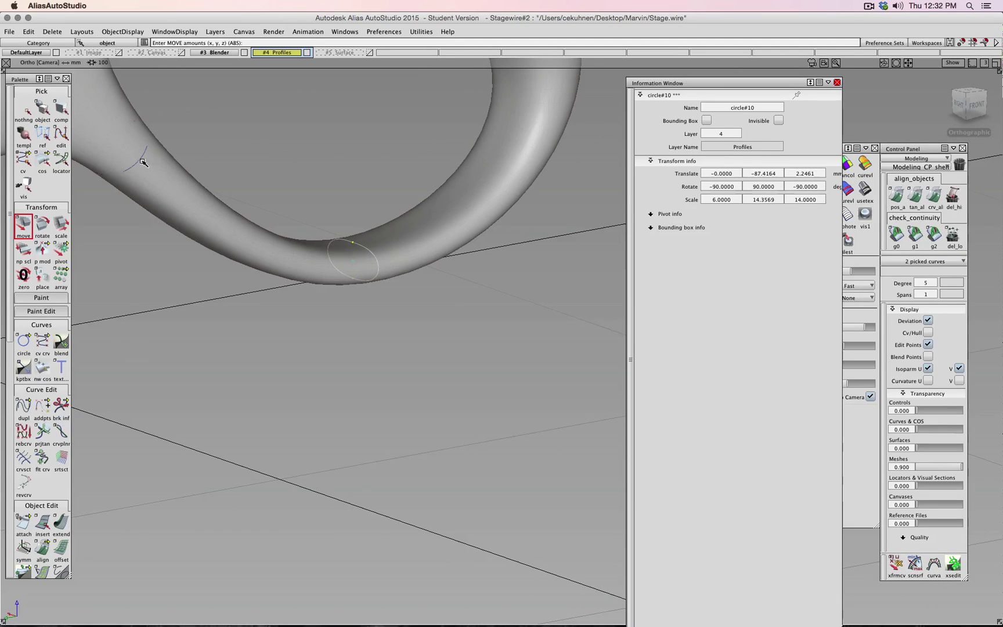
Step: Pick the profile circle where the lower bar leaves the handle body and paste a copy of it in place
ctrl+shift+drag(201, 156, 202, 141)
ctrl+shift+drag(202, 144, 205, 166)
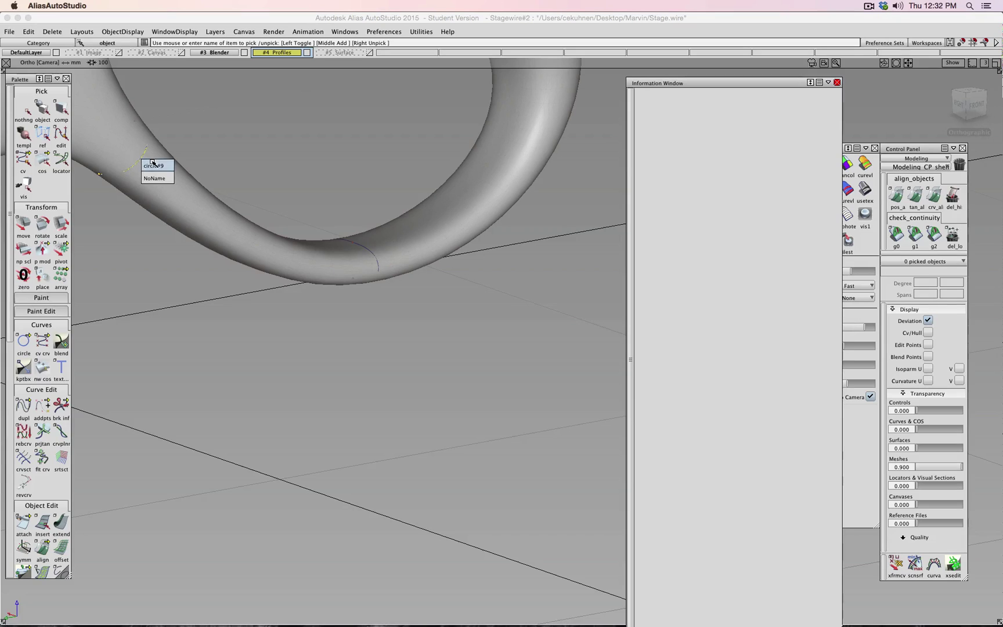
click(144, 161)
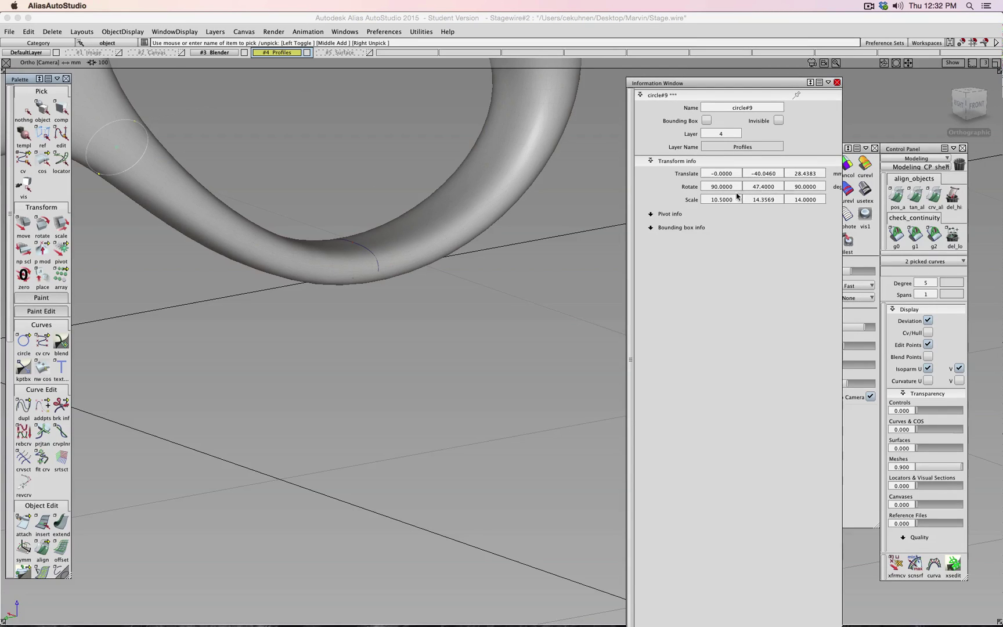
alt+shift+right_drag(503, 240, 437, 403)
alt+shift+drag(490, 204, 434, 327)
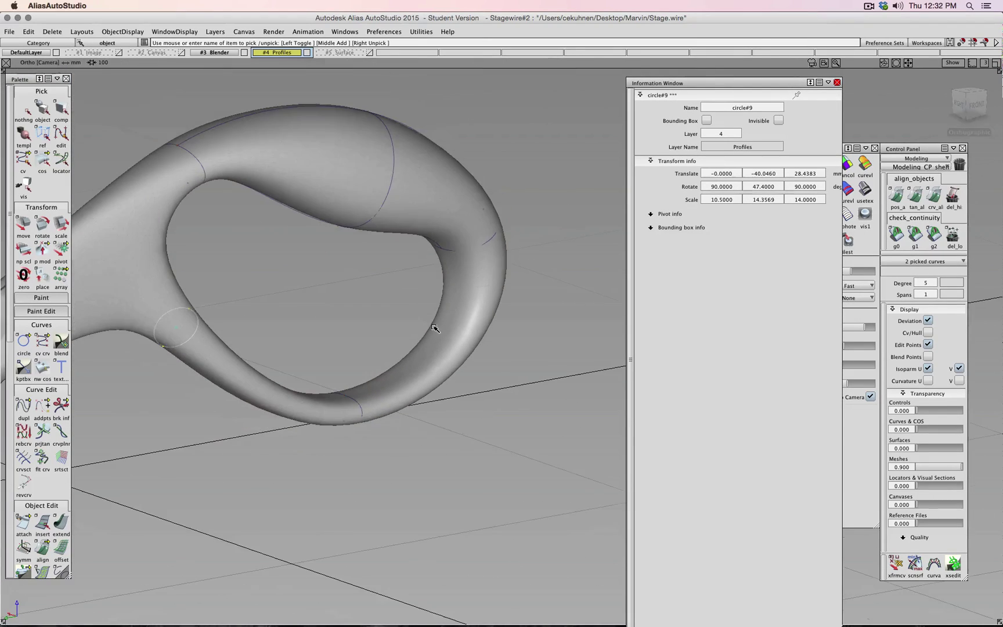
click(980, 106)
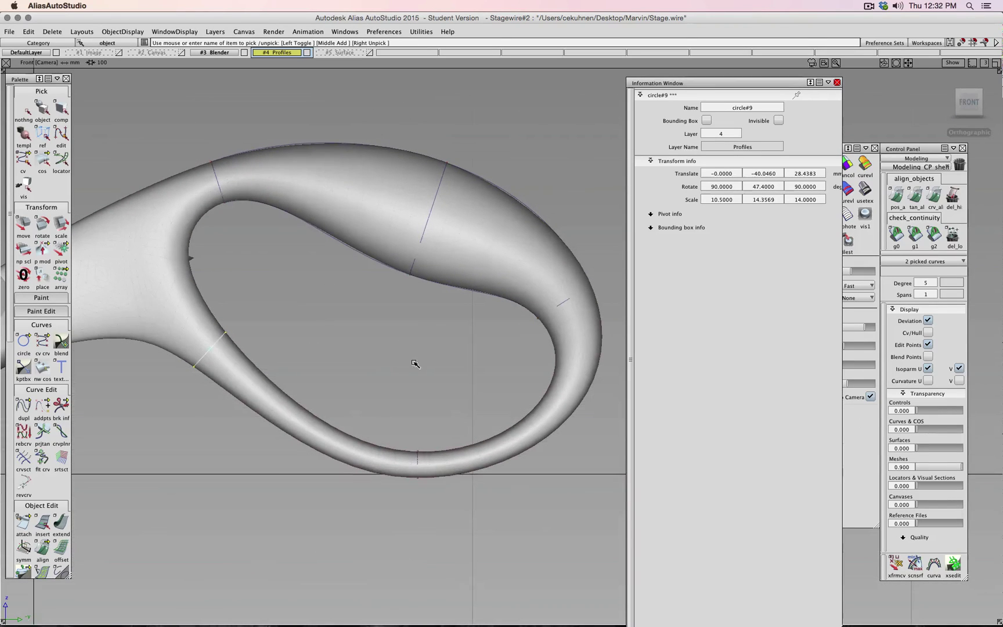
key(super+v)
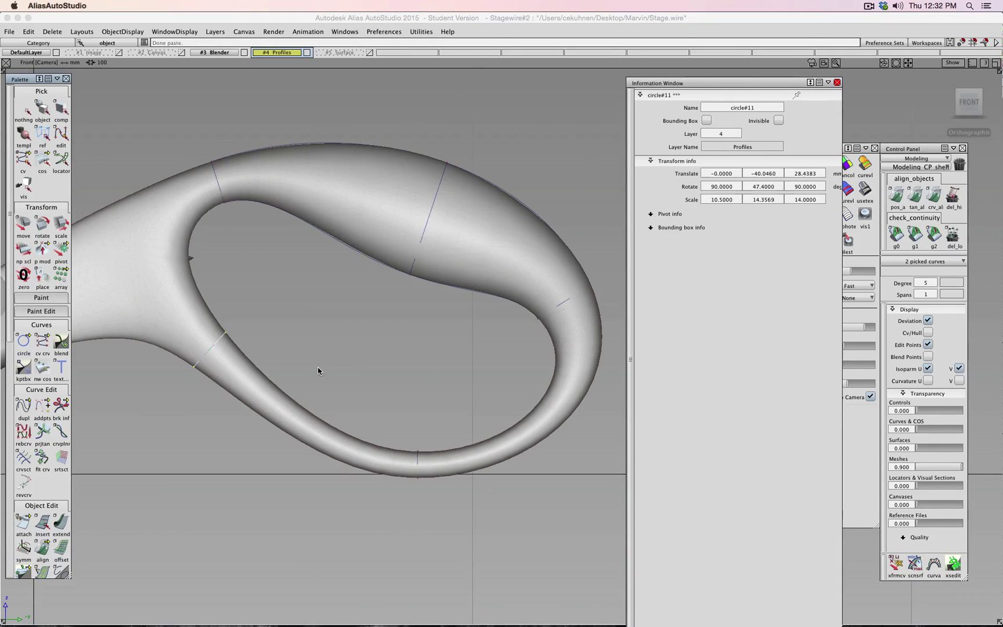
Step: Move the copied circle across to the outer bend of the handle loop, at about Y -120.6 and Z 18.9 mm, undoing any extra edits
click(26, 227)
drag(290, 326, 629, 361)
alt+shift+middle_drag(526, 336, 361, 319)
alt+shift+right_drag(361, 319, 436, 352)
key(super+z)
key(super+z)
key(super+z)
key(super+z)
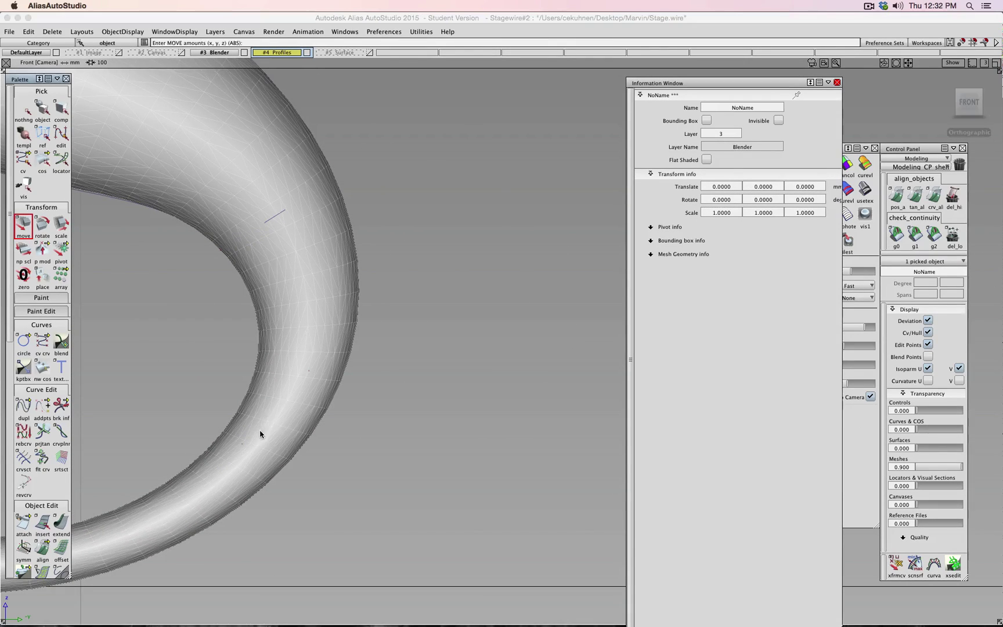
Step: Pick the copied circle's two curve segments and rotate them about local Z to about 56 degrees, crossing the loop's outer bend
shift+super+drag(367, 426, 330, 399)
drag(322, 354, 258, 435)
shift+super+right_drag(447, 381, 447, 405)
drag(447, 405, 477, 350)
right_drag(477, 350, 673, 506)
right_drag(407, 350, 532, 443)
alt+shift+middle_drag(379, 370, 452, 332)
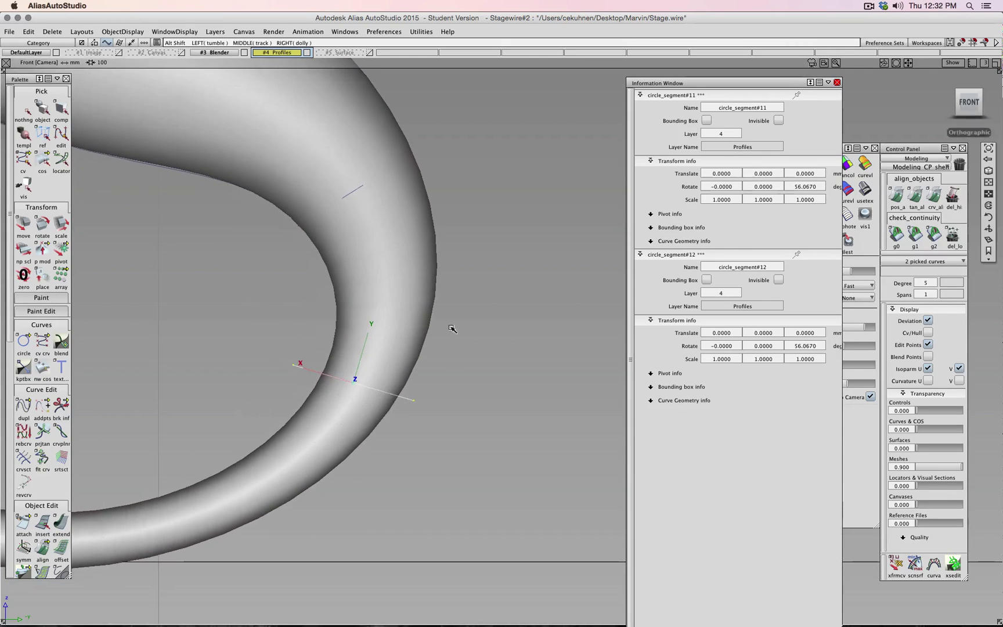
Step: Move the two circle segments further down along the loop and rotate them about local Z to about 91 degrees
alt+shift+middle_drag(369, 459, 492, 356)
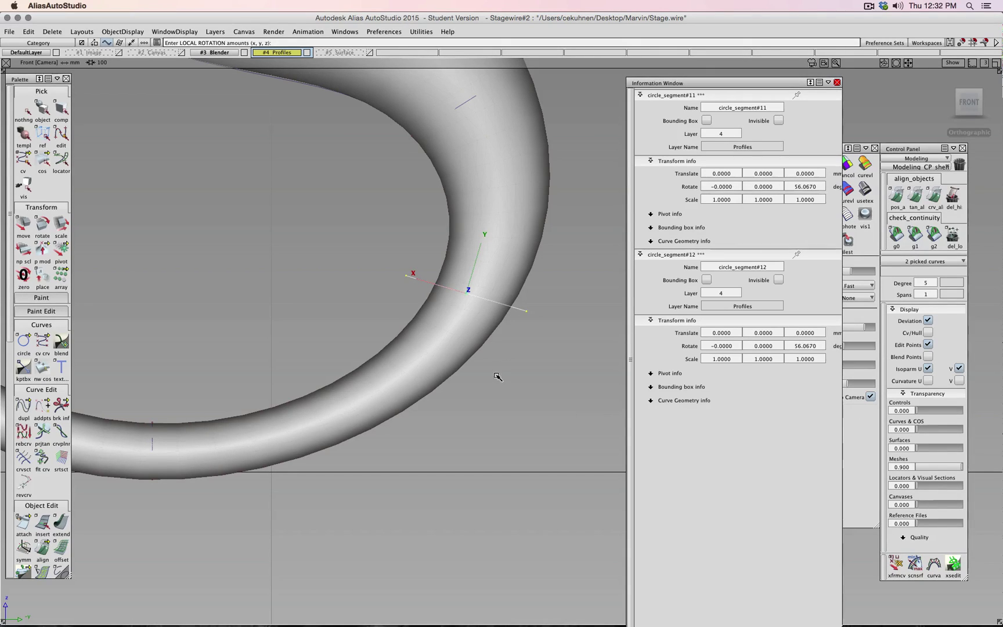
click(23, 224)
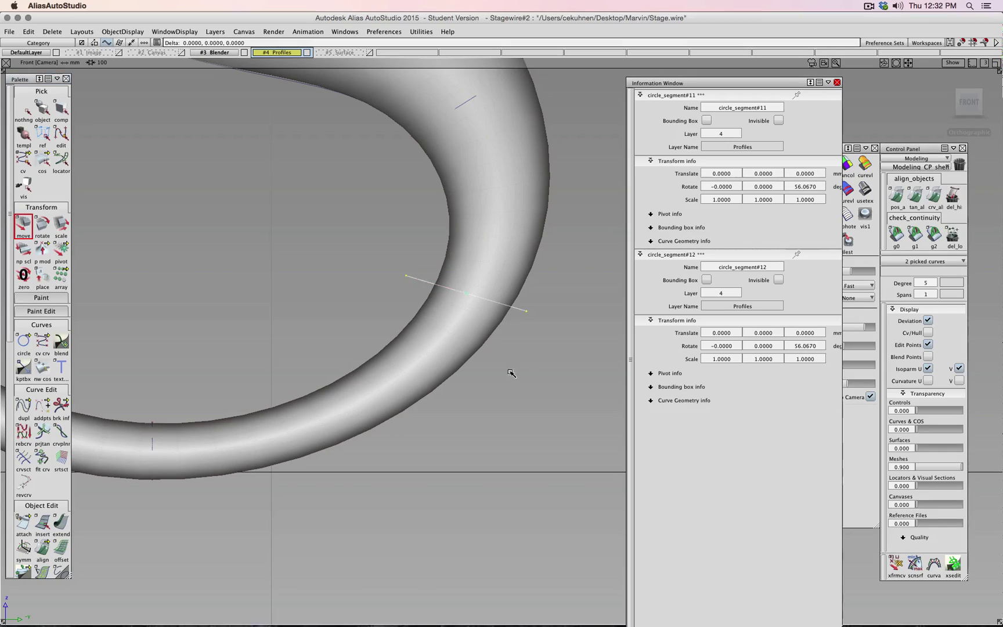
mouse_move(510, 371)
mouse_down()
mouse_move(484, 411)
mouse_move(540, 390)
mouse_move(521, 366)
mouse_up()
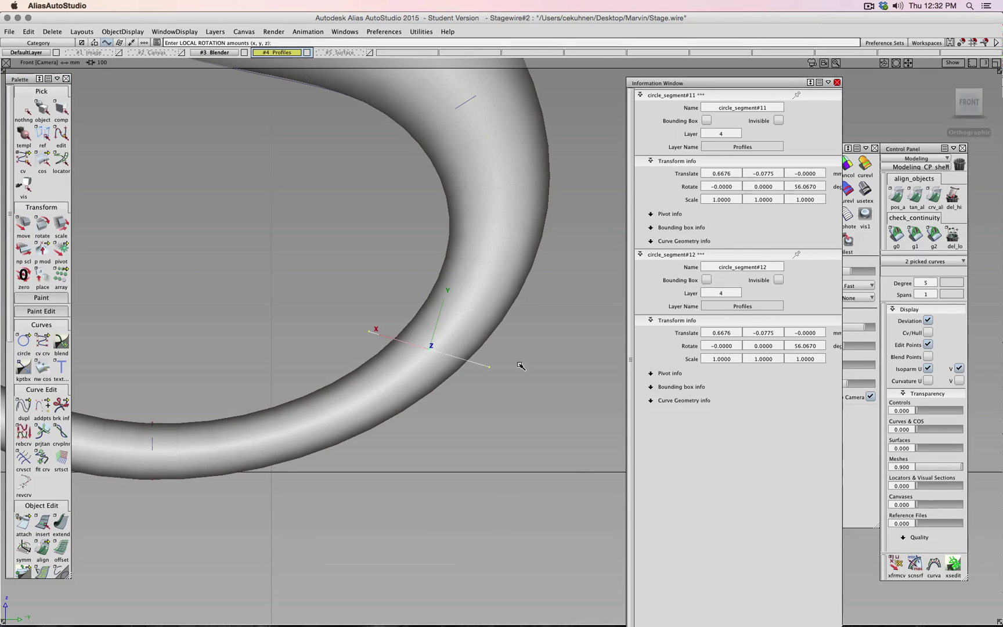
right_drag(525, 339, 527, 368)
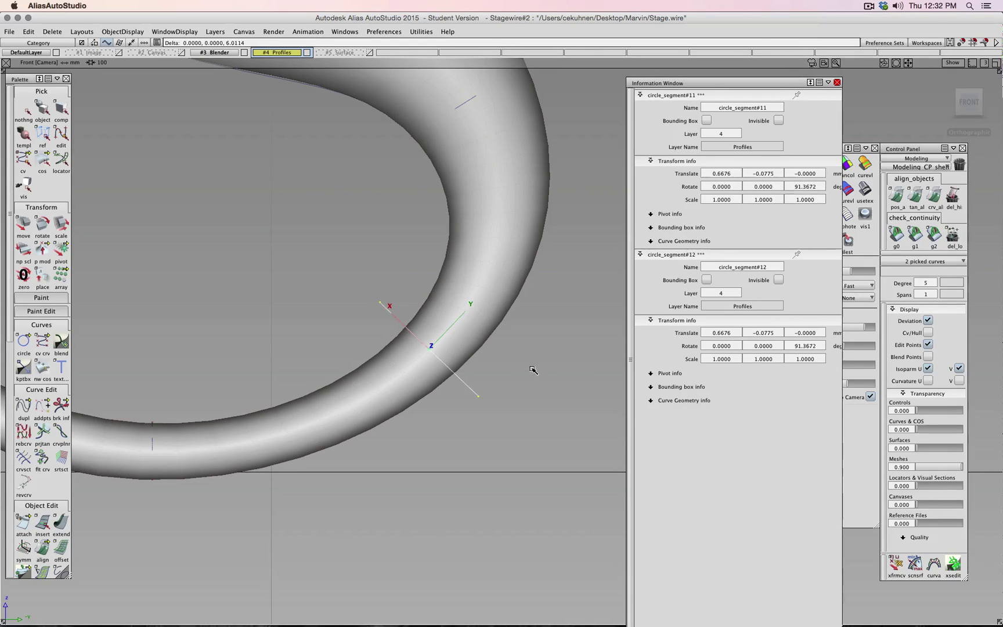
right_drag(533, 370, 535, 371)
Step: Pick the copied circle as a whole object, set its X scale to 9, and undo the most recent changes
alt+shift+drag(512, 335, 428, 356)
ctrl+shift+click(452, 328)
click(338, 408)
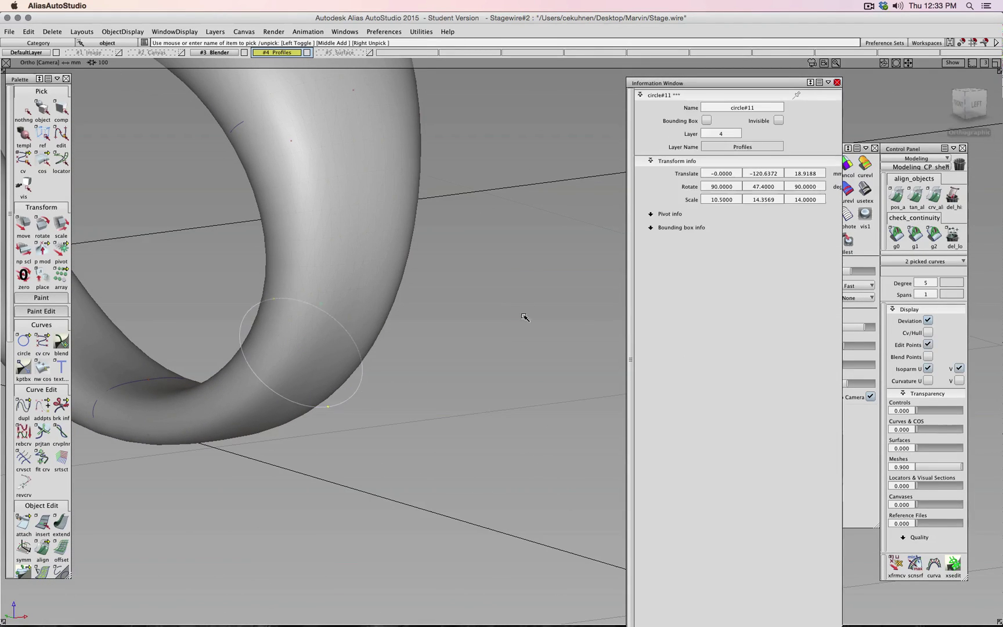
click(732, 200)
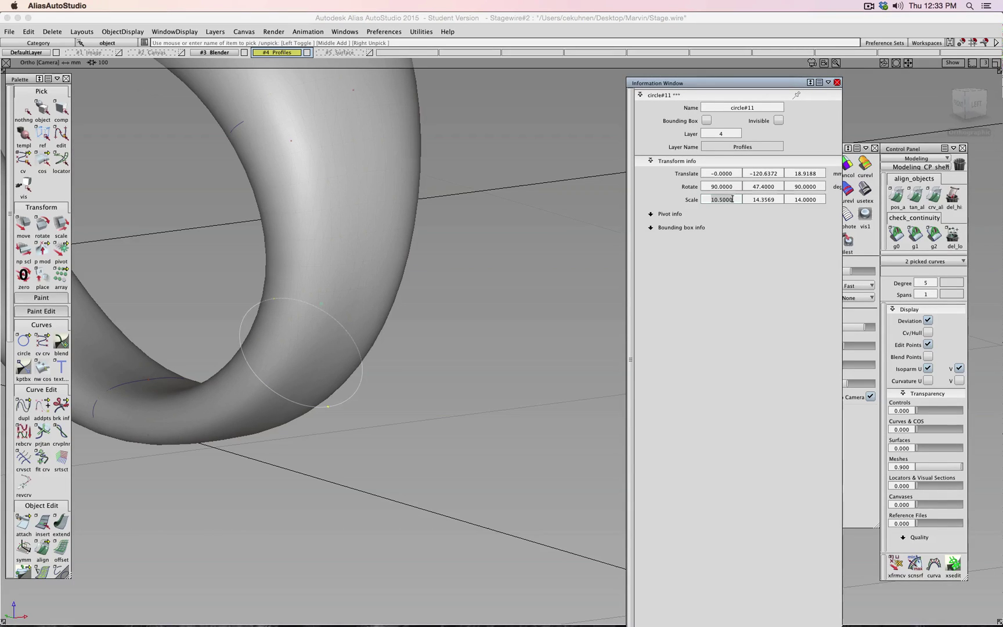
text(9)
key(Return)
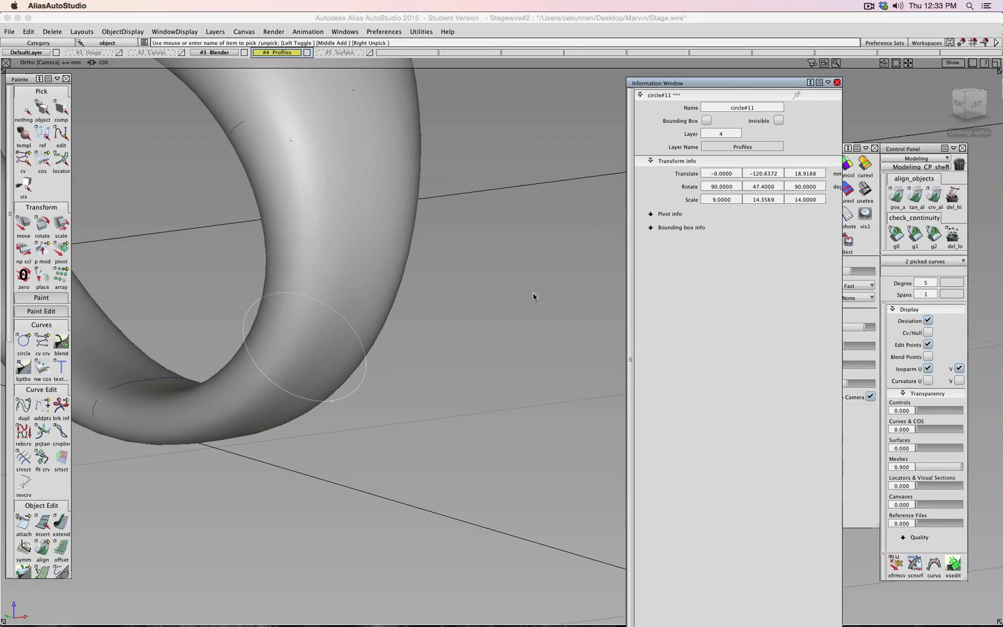
key(super+z)
key(super+z)
key(super+z)
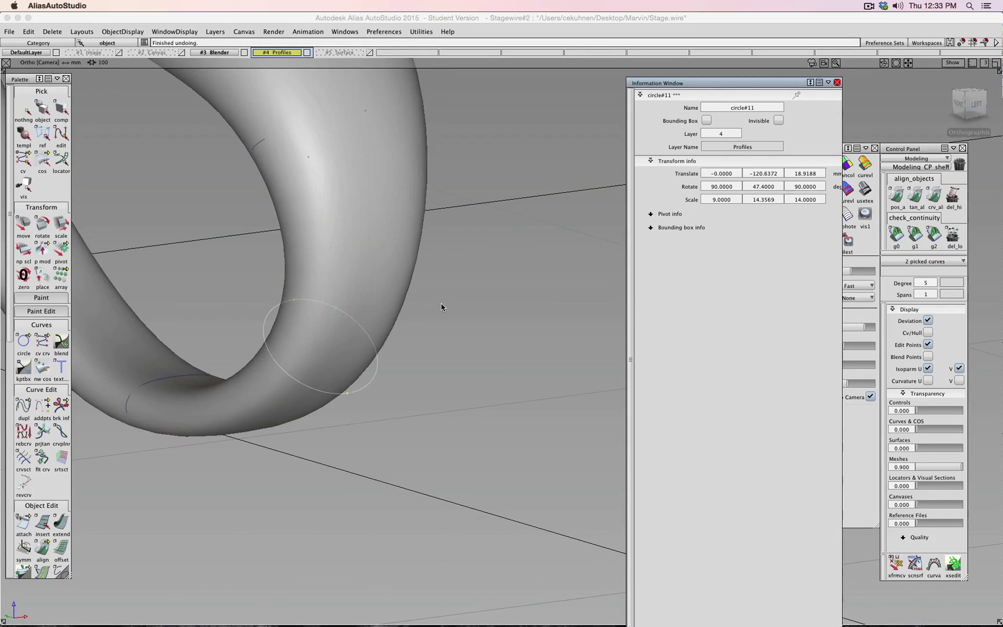
Step: Center the pivot of the copied circle and set its X scale to 7
alt+shift+drag(442, 307, 480, 283)
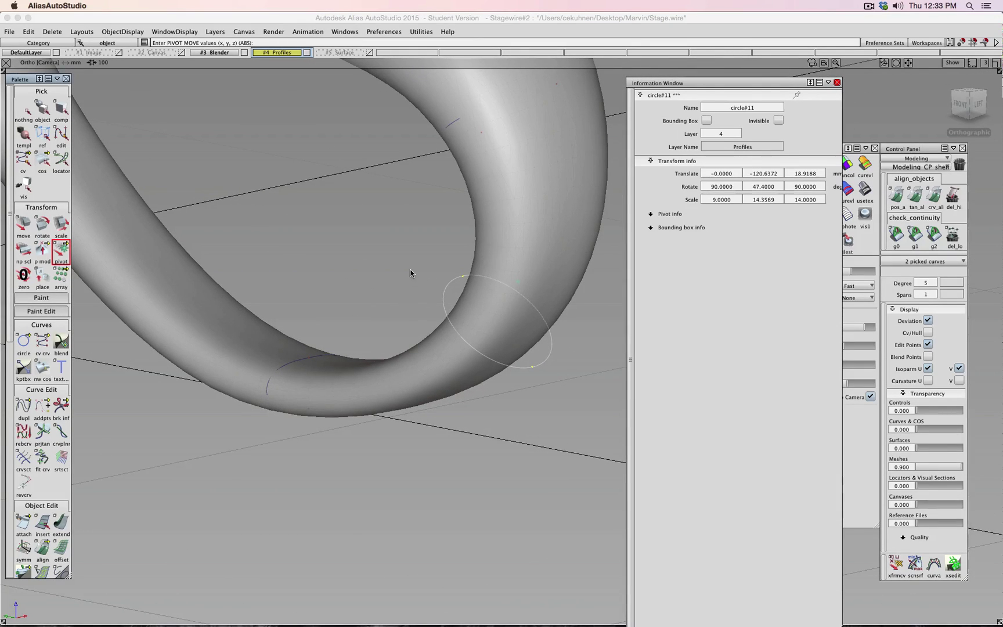
ctrl+shift+middle_drag(407, 270, 375, 278)
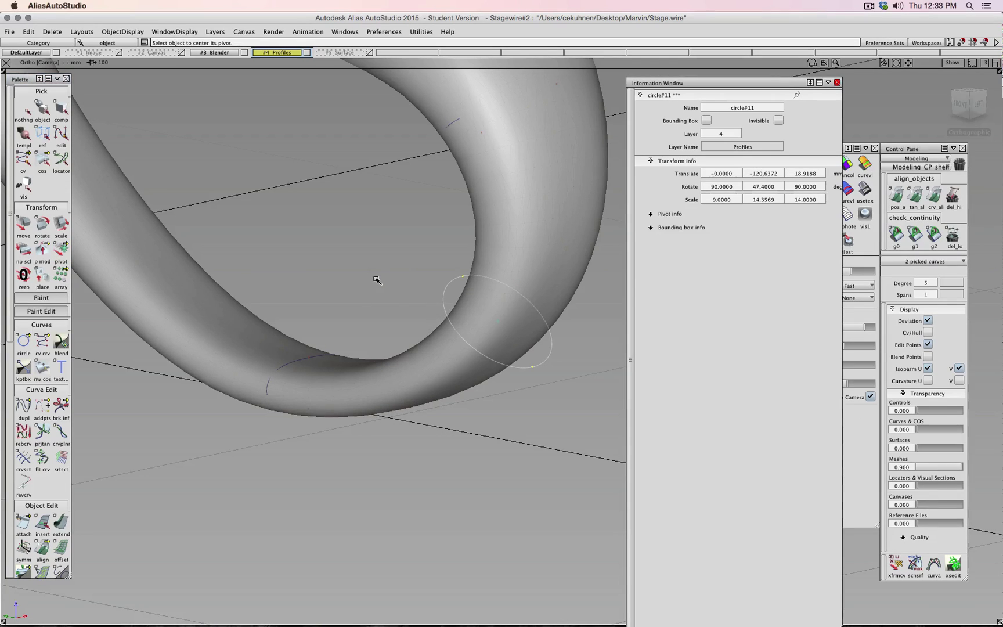
click(730, 199)
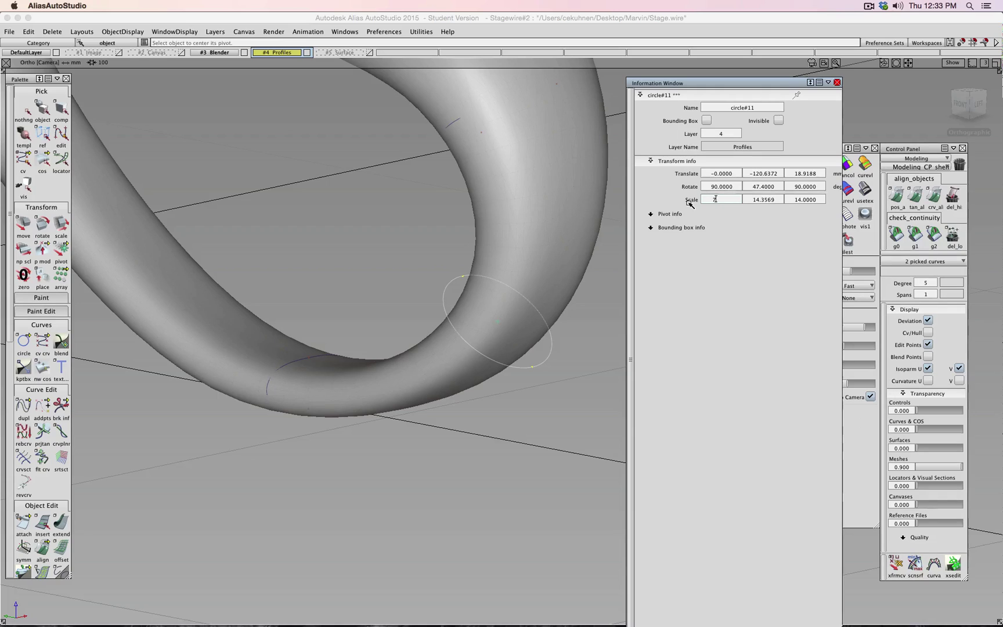
key(Return)
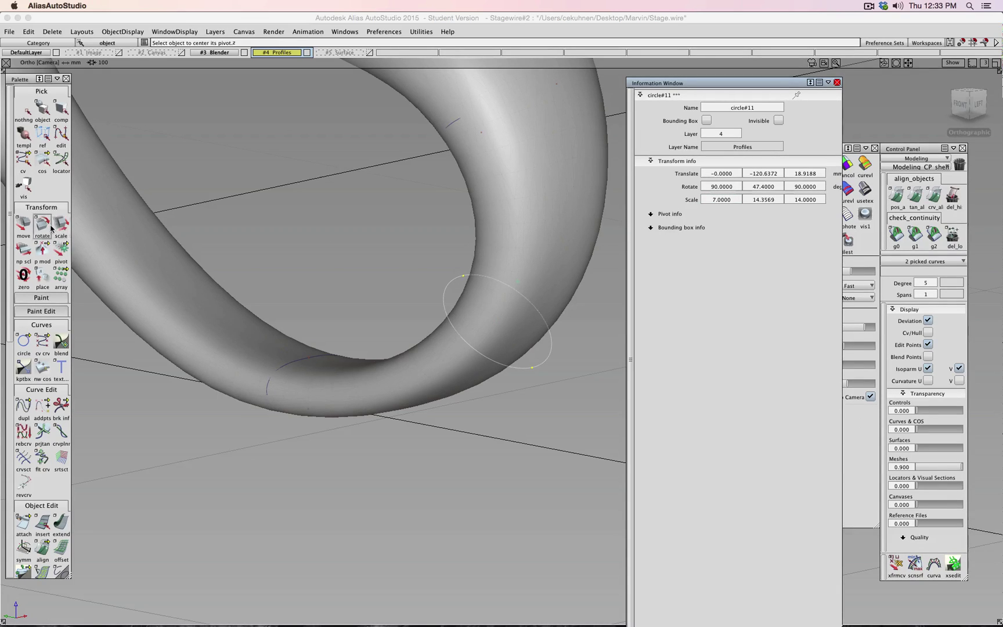
Step: Try to scale the copied circle non-proportionally along X, and undo the scaling
click(23, 249)
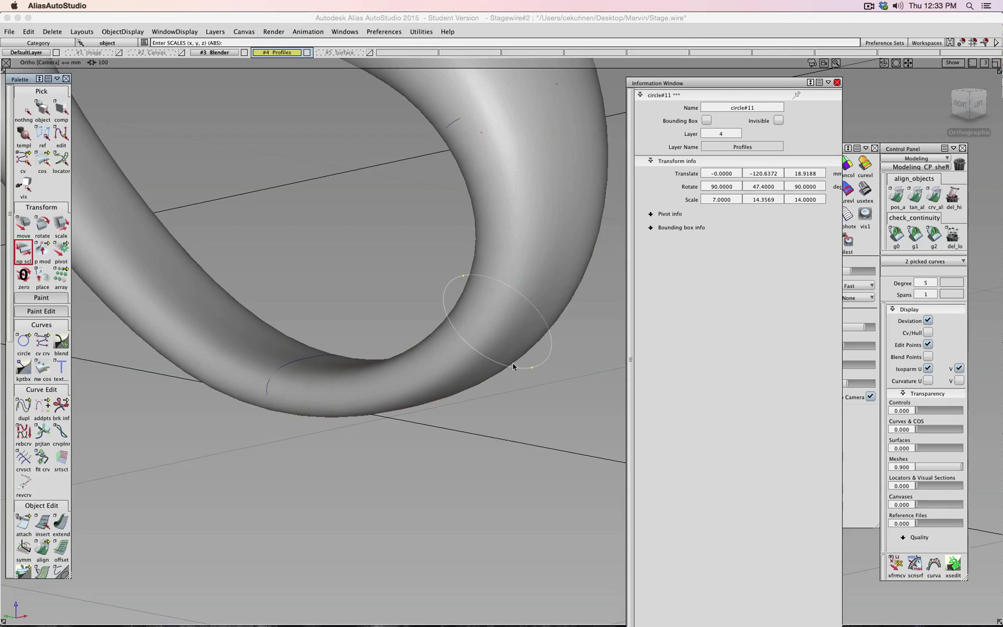
drag(510, 385, 429, 416)
alt+shift+scroll(506, 386, down, 10)
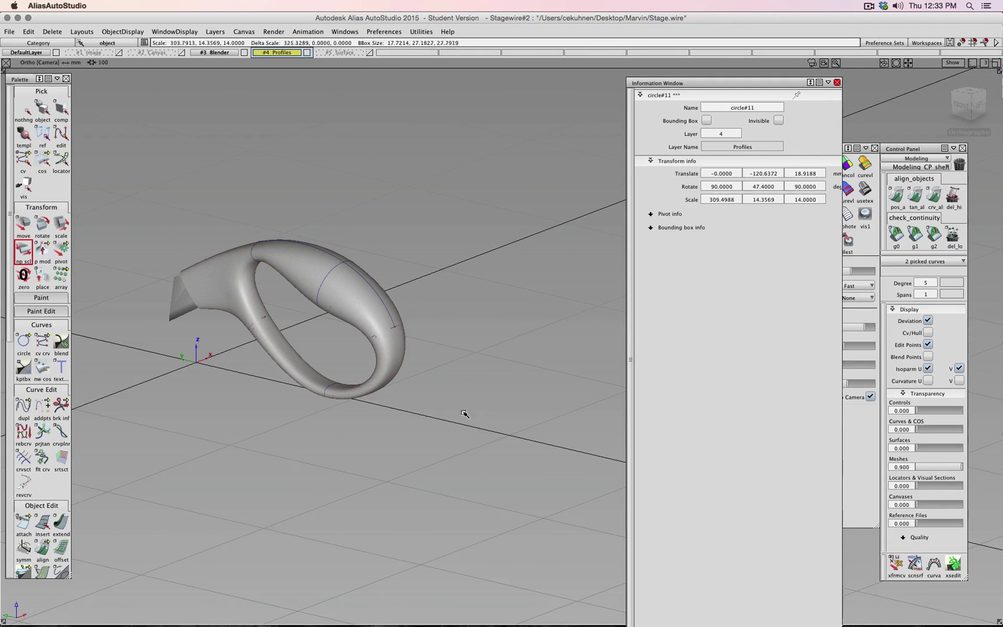
key(super+z)
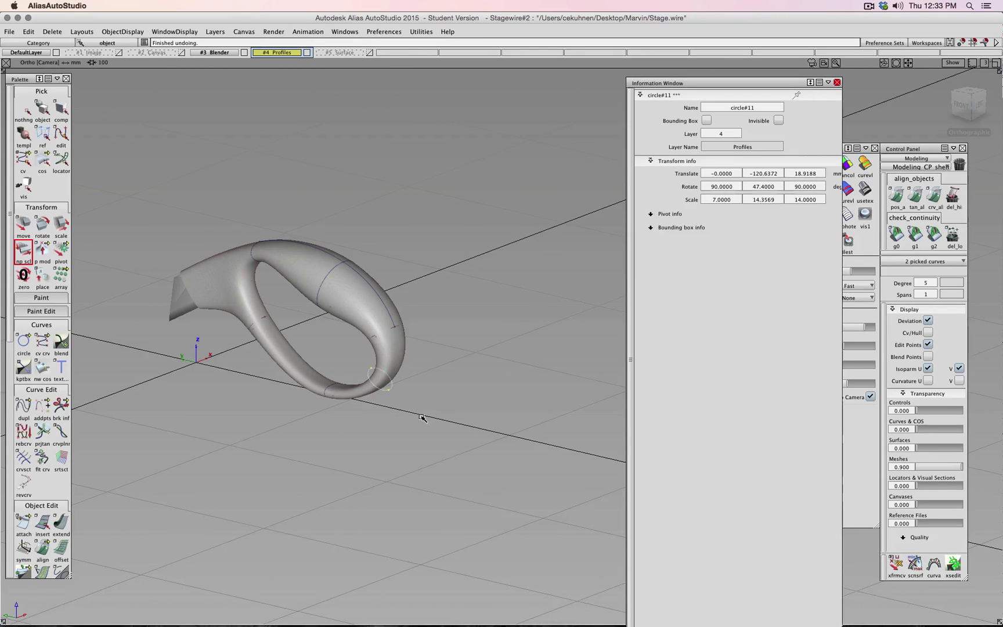
Step: Repick the copied circle at the lower bend of the loop and center its pivot again
ctrl+shift+drag(422, 418, 423, 399)
ctrl+shift+drag(423, 408, 421, 431)
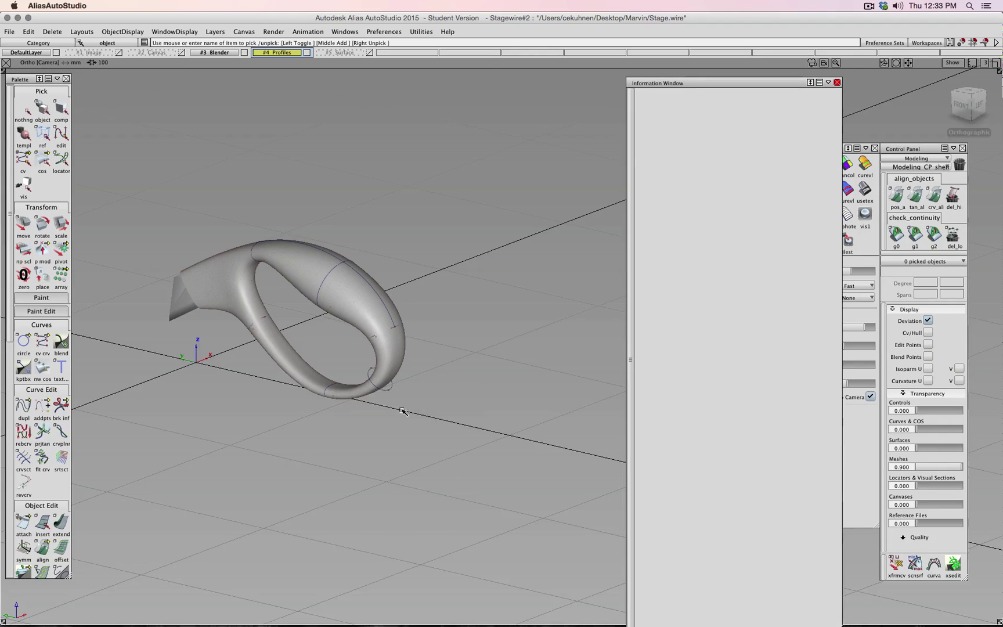
click(387, 391)
scroll(416, 398, up, 6)
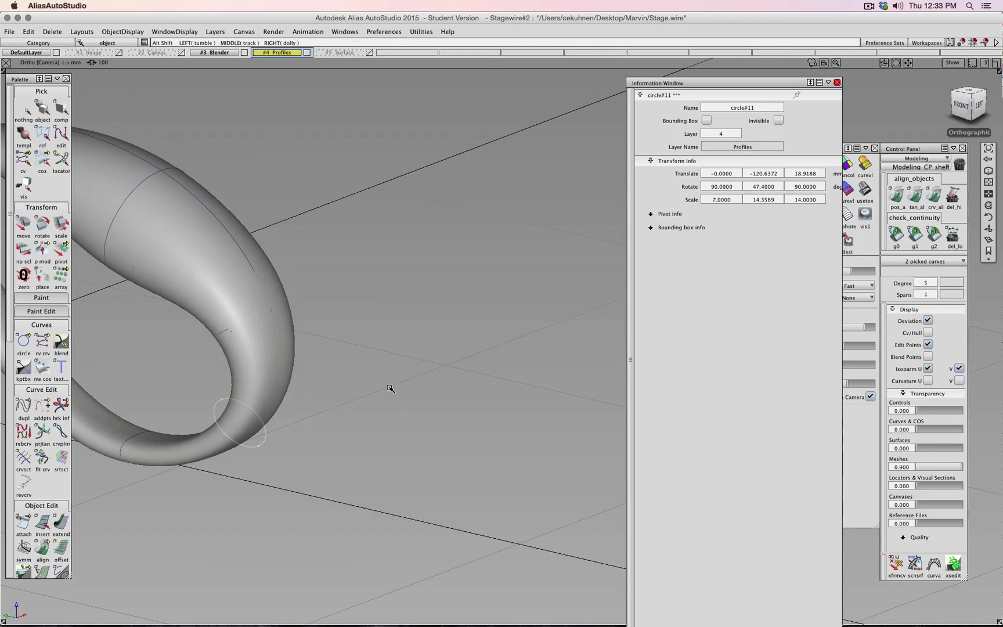
alt+shift+drag(390, 387, 488, 351)
ctrl+shift+middle_drag(488, 351, 470, 365)
Step: Try a second non-proportional X scaling on the recentered circle, and undo it
click(23, 249)
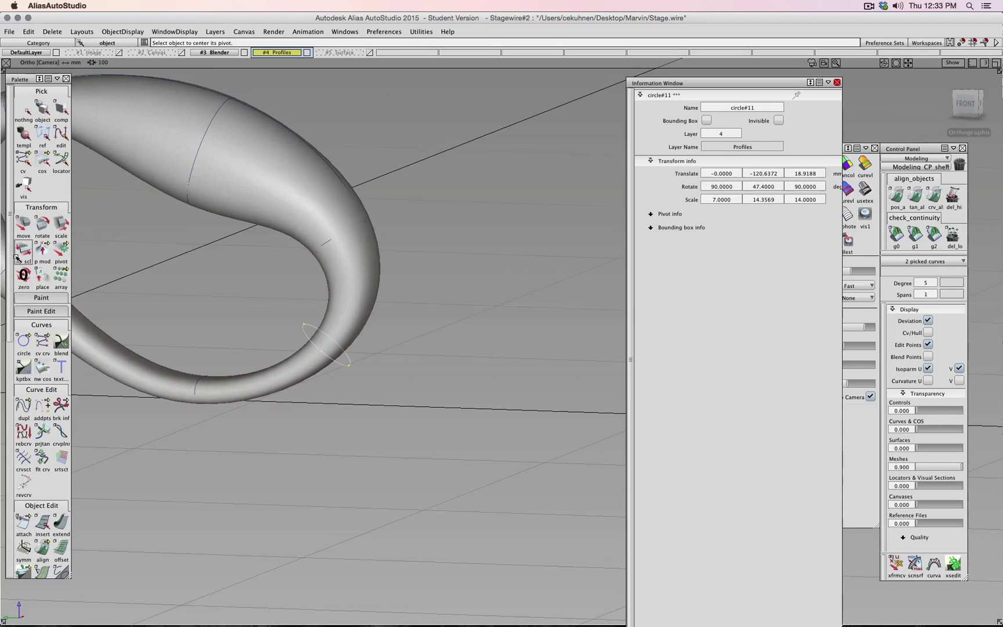
drag(264, 273, 432, 292)
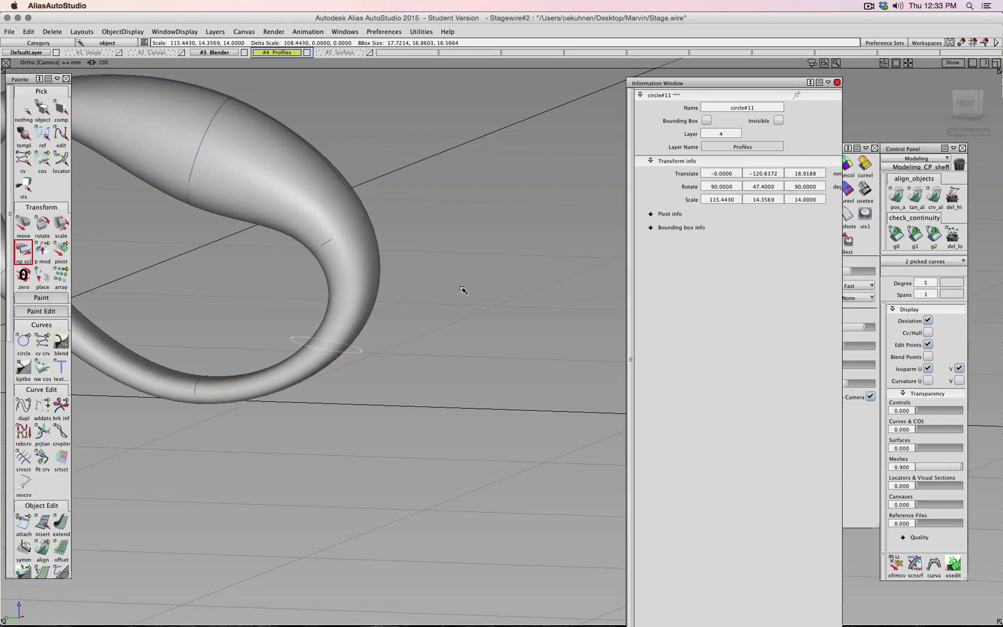
key(super+z)
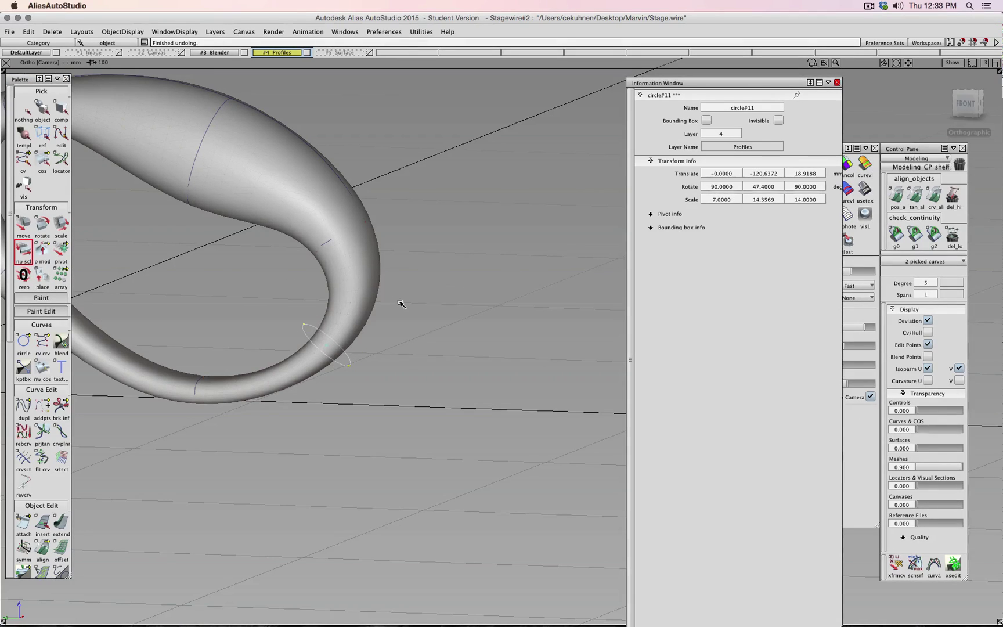
Step: Scale the copied circle up proportionally to about 8.39, 17.21 and 16.78 in X, Y and Z
click(61, 225)
drag(406, 310, 453, 313)
alt+shift+right_drag(452, 313, 410, 322)
alt+shift+middle_drag(410, 322, 533, 311)
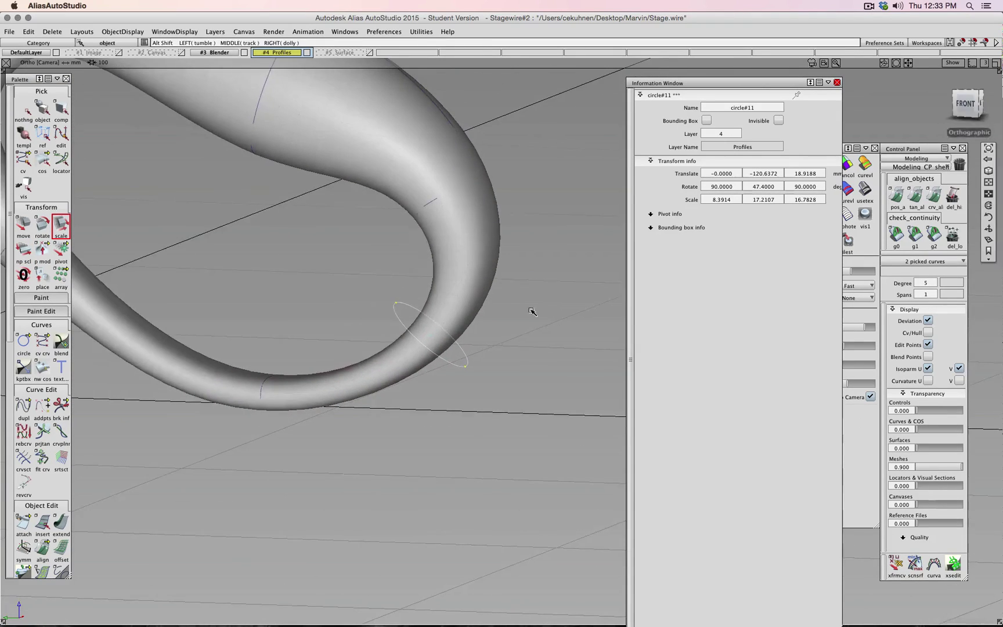
Step: Scale the copied circle down proportionally to about 3.58, 7.35 and 7.17 in X, Y and Z
mouse_move(533, 311)
alt+shift+right_down()
mouse_move(510, 318)
mouse_move(526, 318)
alt+shift+right_up()
drag(526, 319, 525, 321)
alt+shift+right_drag(525, 320, 571, 311)
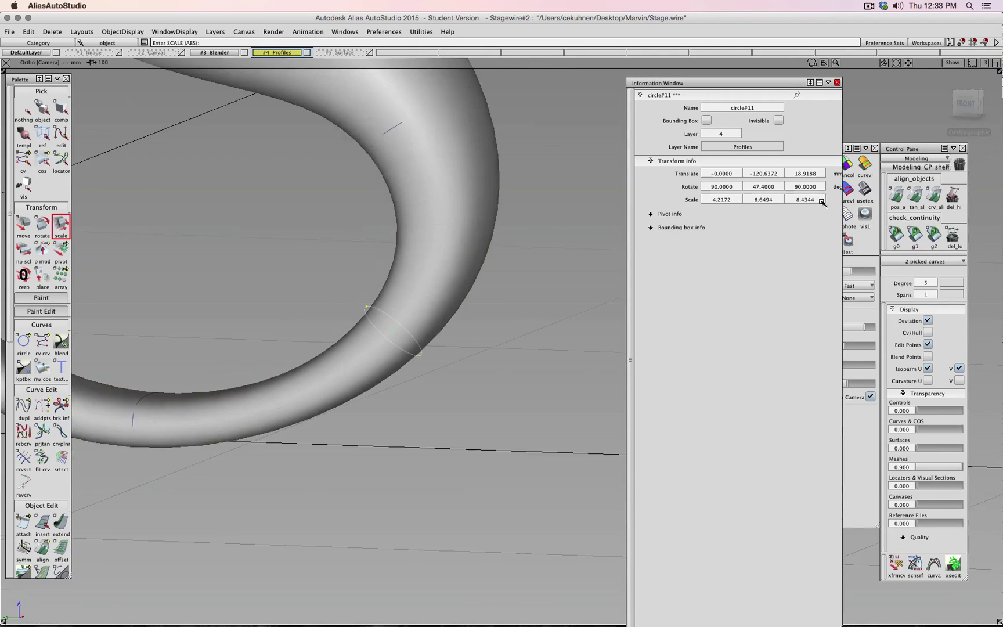
alt+shift+click(966, 103)
alt+shift+right_drag(487, 304, 517, 418)
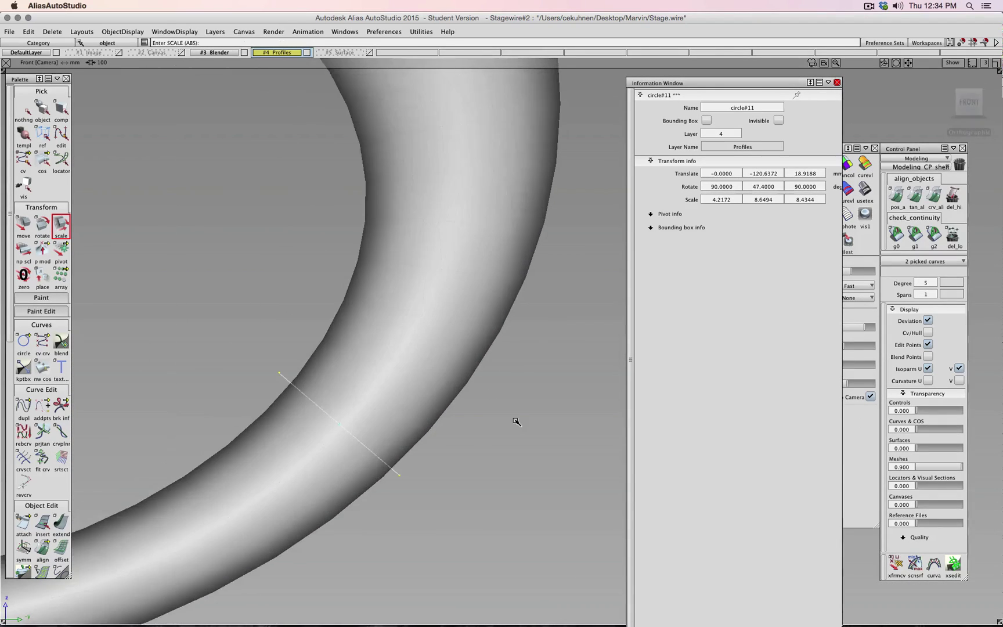
drag(583, 548, 559, 551)
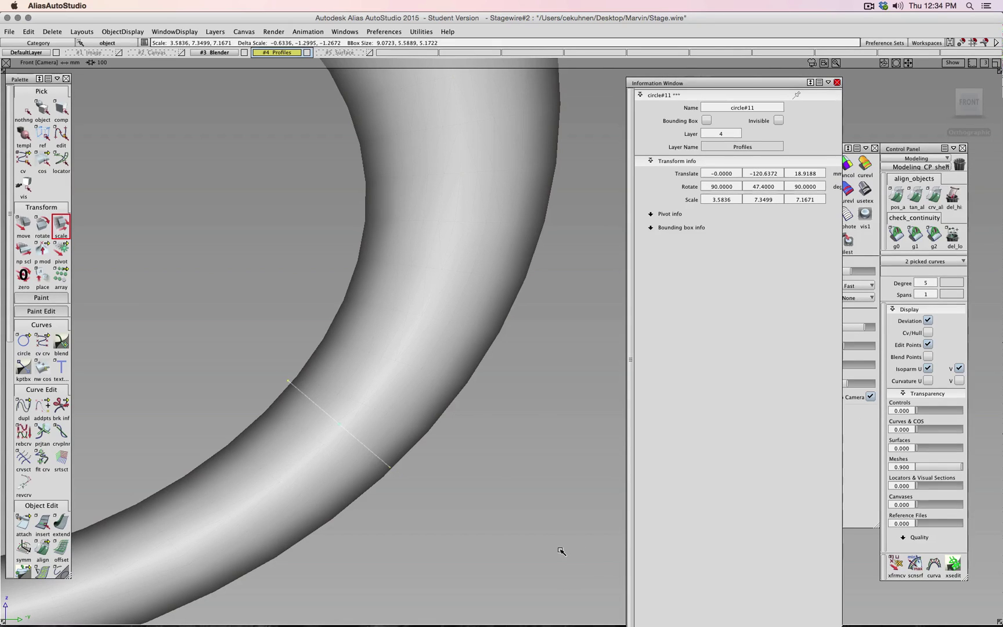
Step: Nudge the copied circle along Y to about -120.78 to center it across the tube
ctrl+shift+right_drag(505, 510, 504, 490)
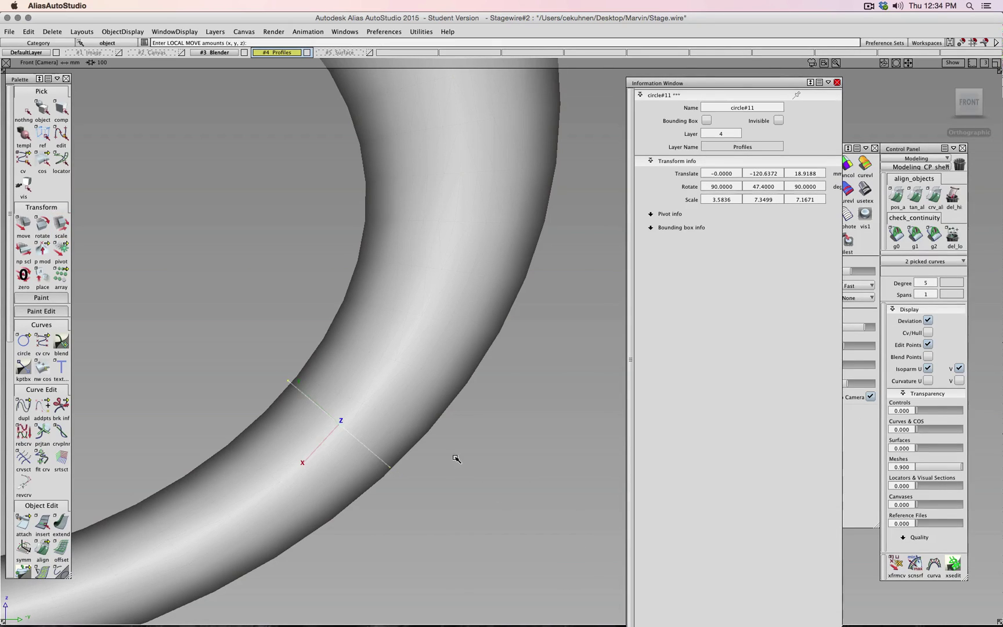
click(23, 224)
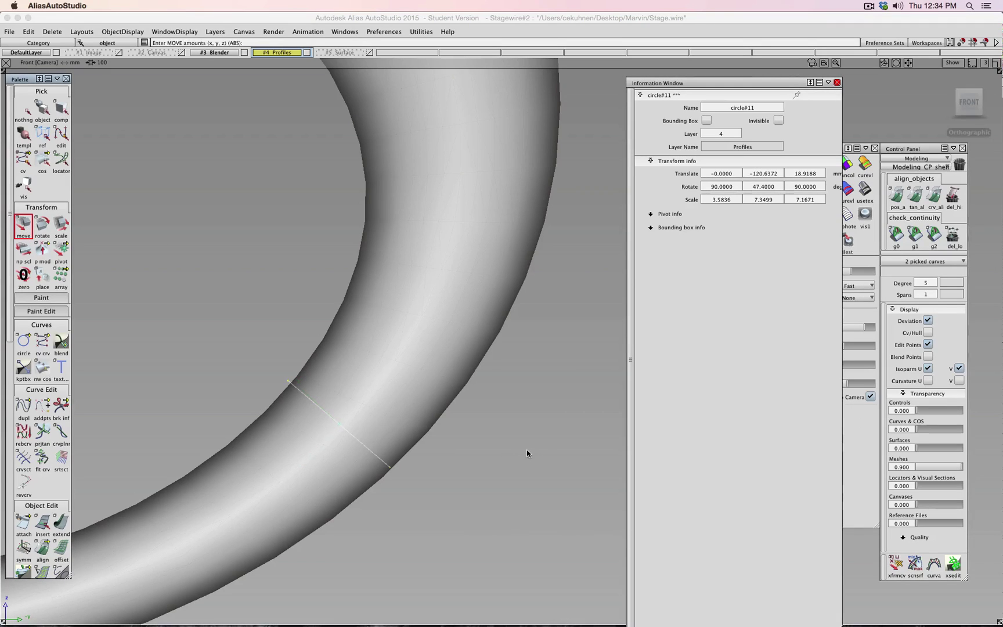
drag(525, 448, 526, 449)
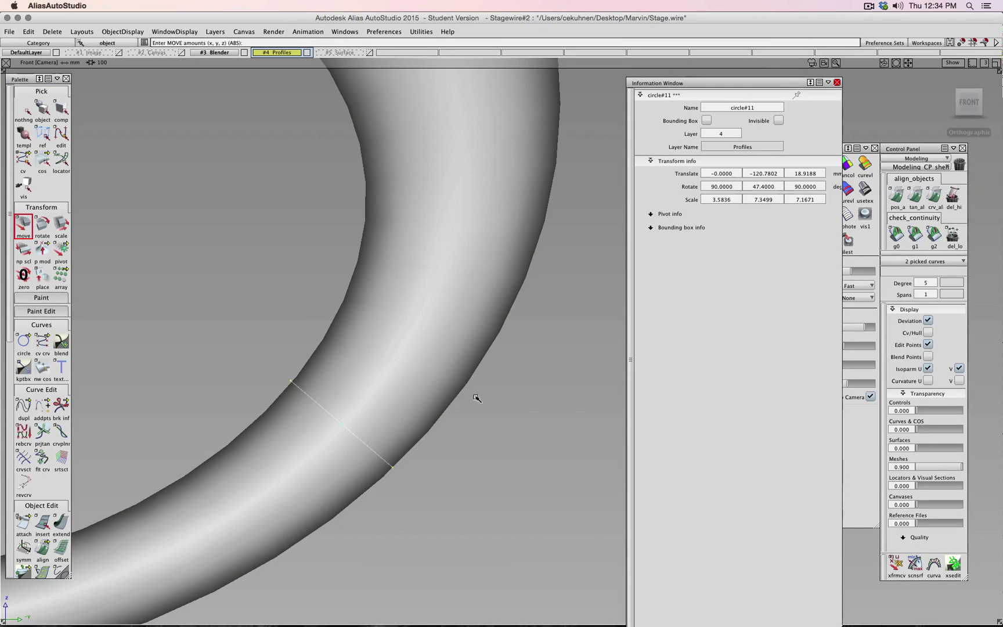
ctrl+shift+right_drag(512, 403, 513, 388)
Step: Examine how the copied circle fits the mesh at the lower bend, both close up and from an angled view
alt+shift+right_drag(387, 419, 322, 441)
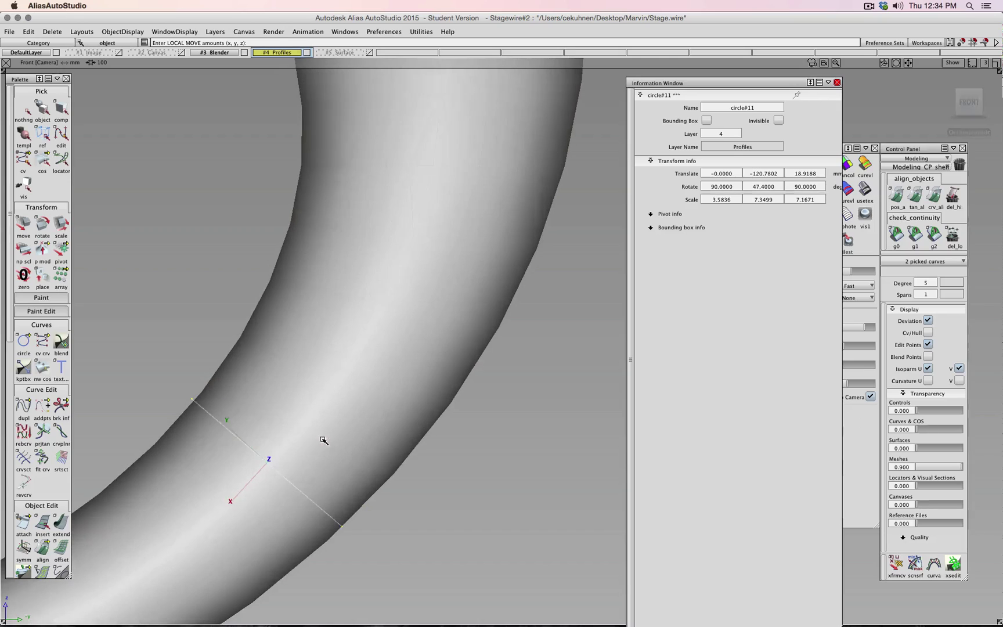
alt+shift+middle_drag(287, 419, 496, 268)
alt+shift+right_drag(510, 278, 447, 340)
scroll(448, 340, down, 10)
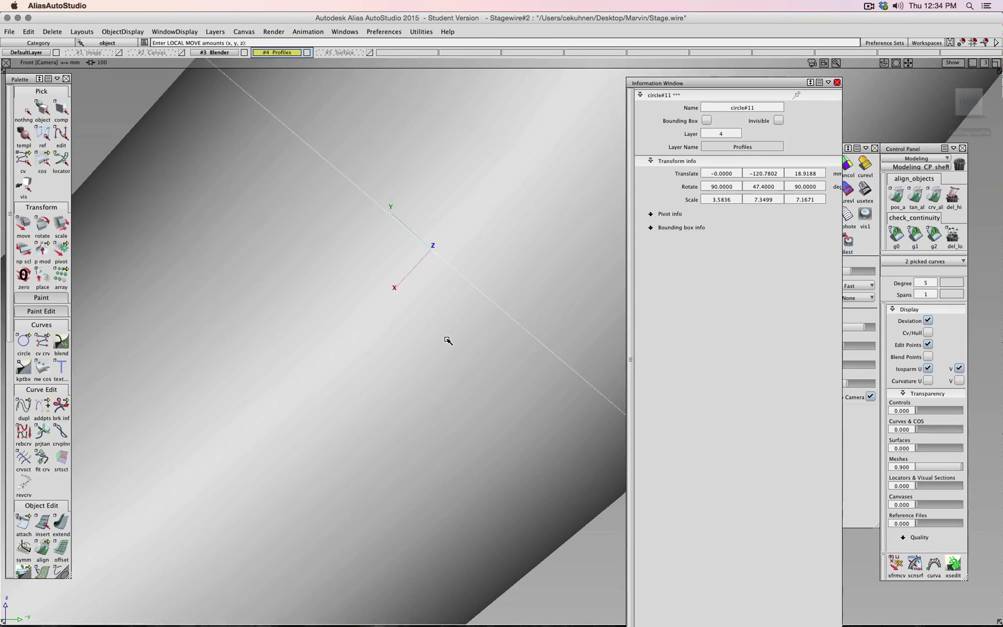
scroll(448, 340, down, 5)
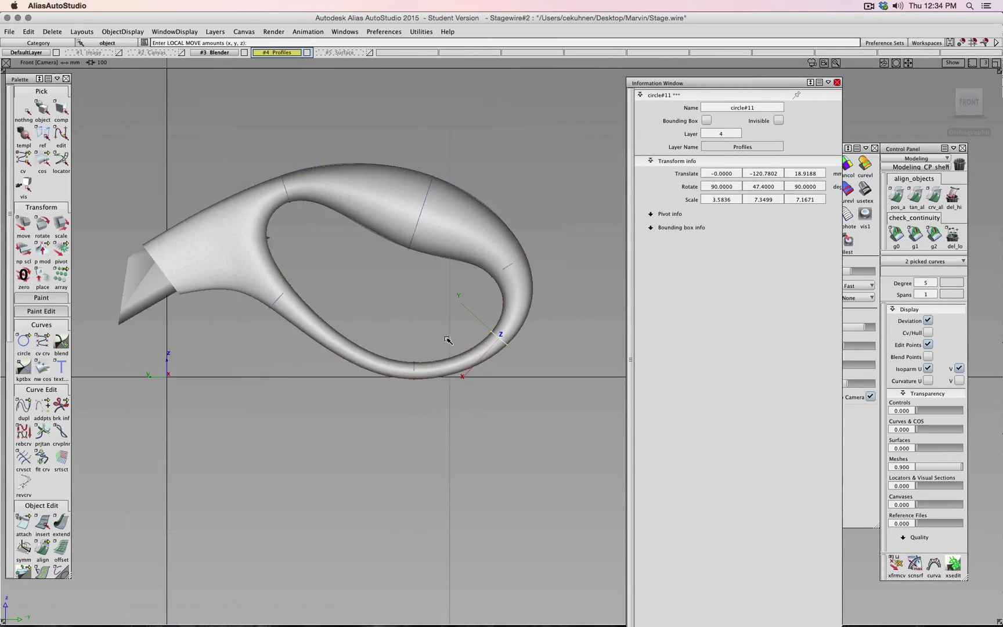
alt+shift+drag(427, 338, 389, 354)
alt+shift+right_drag(389, 354, 563, 341)
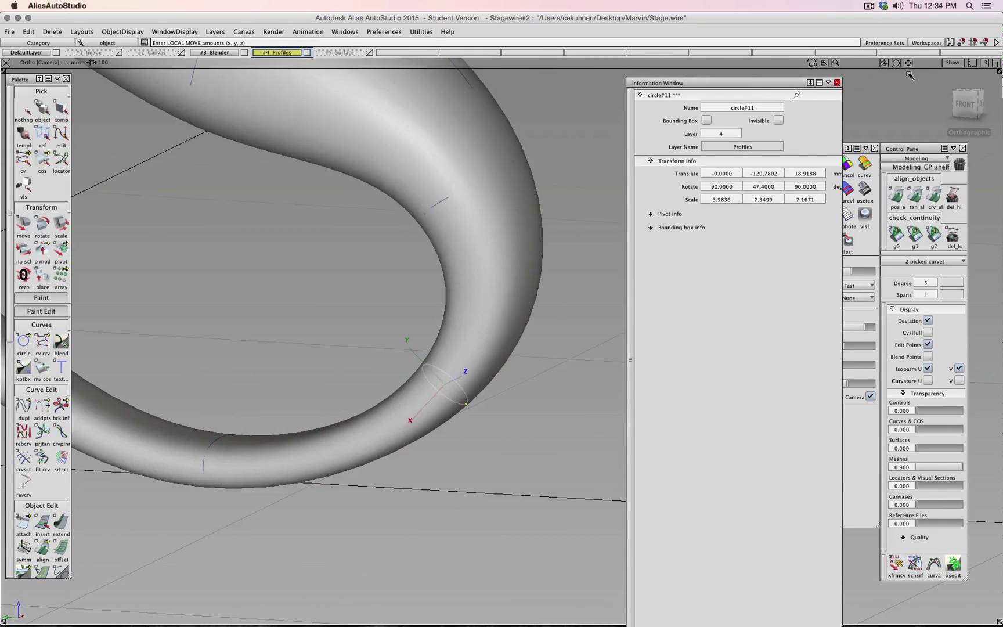
click(966, 101)
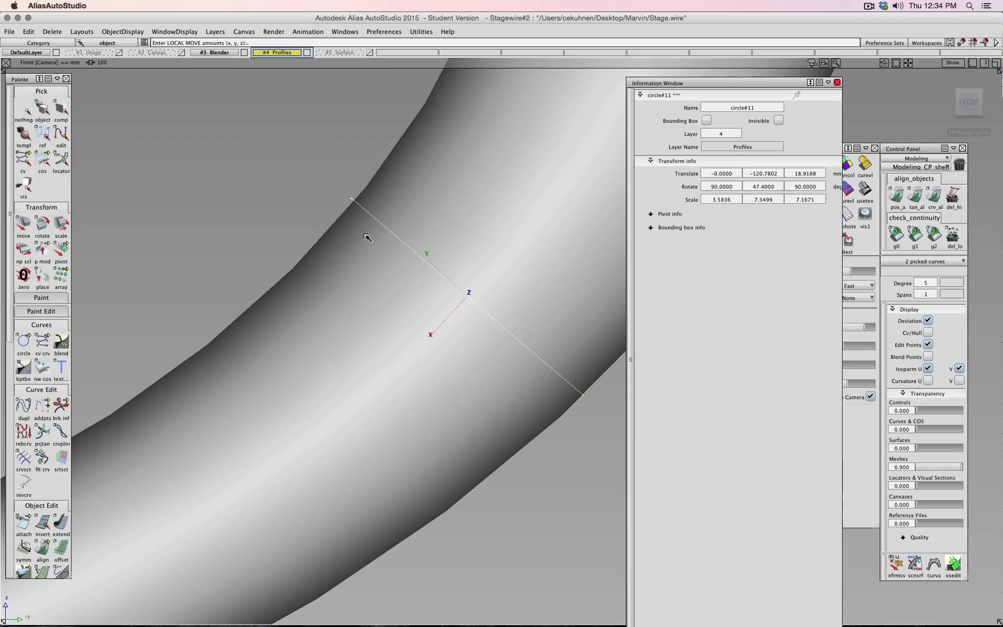
alt+shift+right_drag(367, 237, 336, 249)
Step: Delete the copied circle at the lower bend of the loop
ctrl+shift+drag(336, 249, 336, 273)
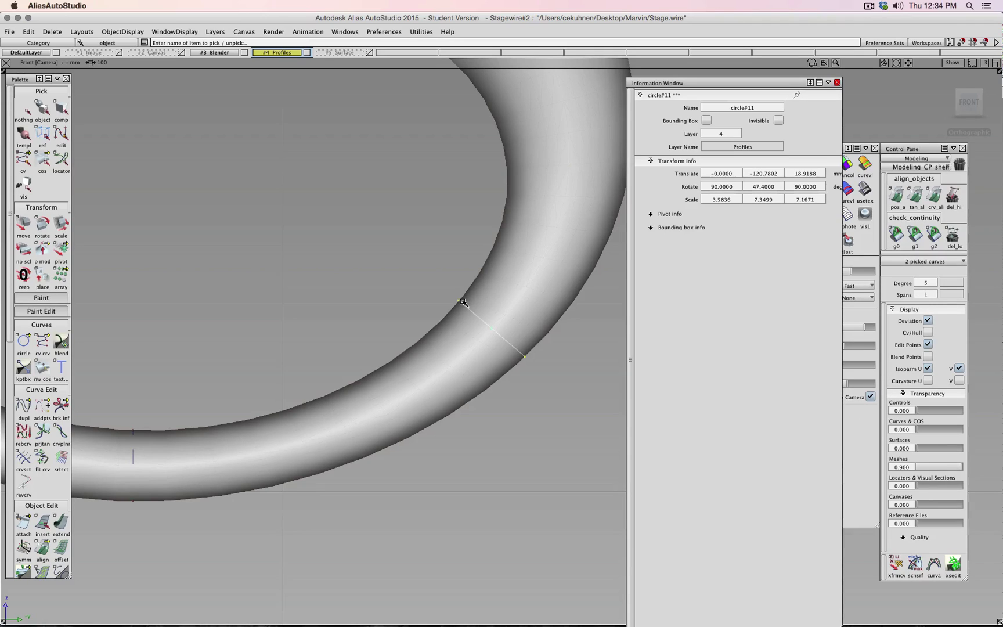
key(Delete)
click(456, 343)
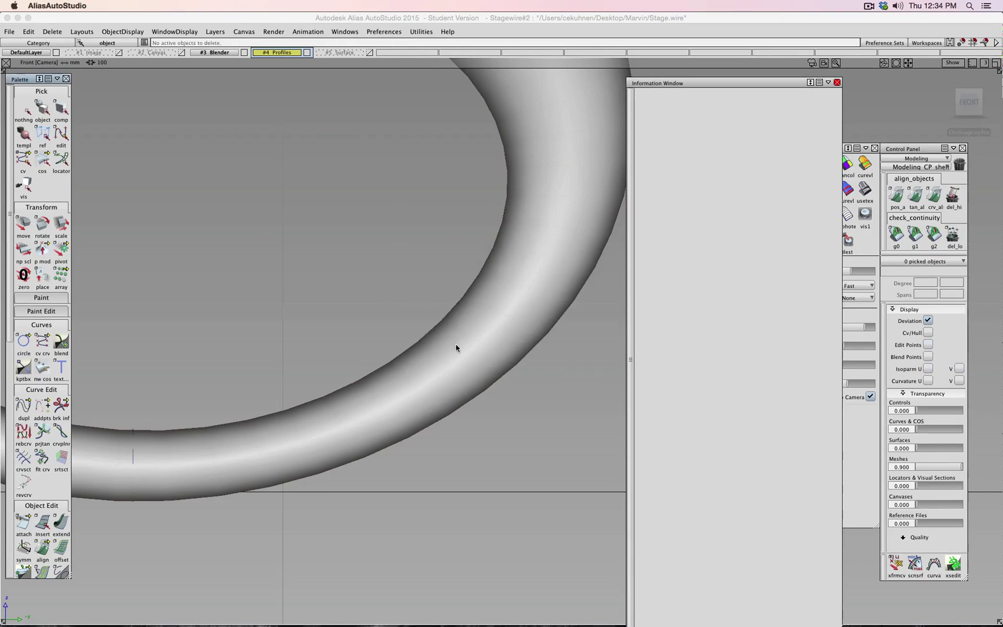
click(41, 158)
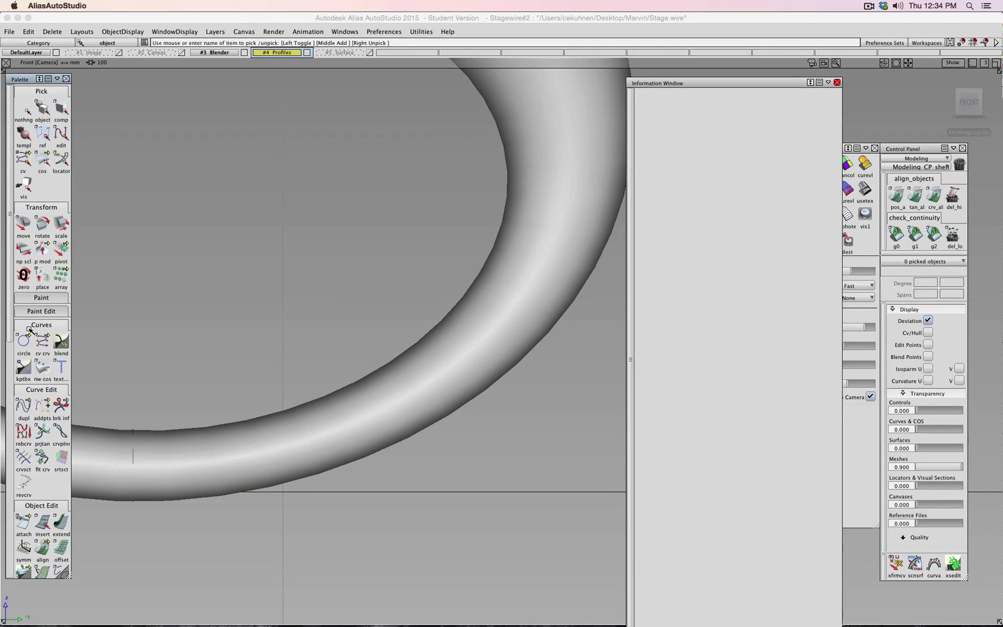
Step: Create a new circle inside the loop near the lower bend and scale it uniformly to about 16.6
double_click(26, 343)
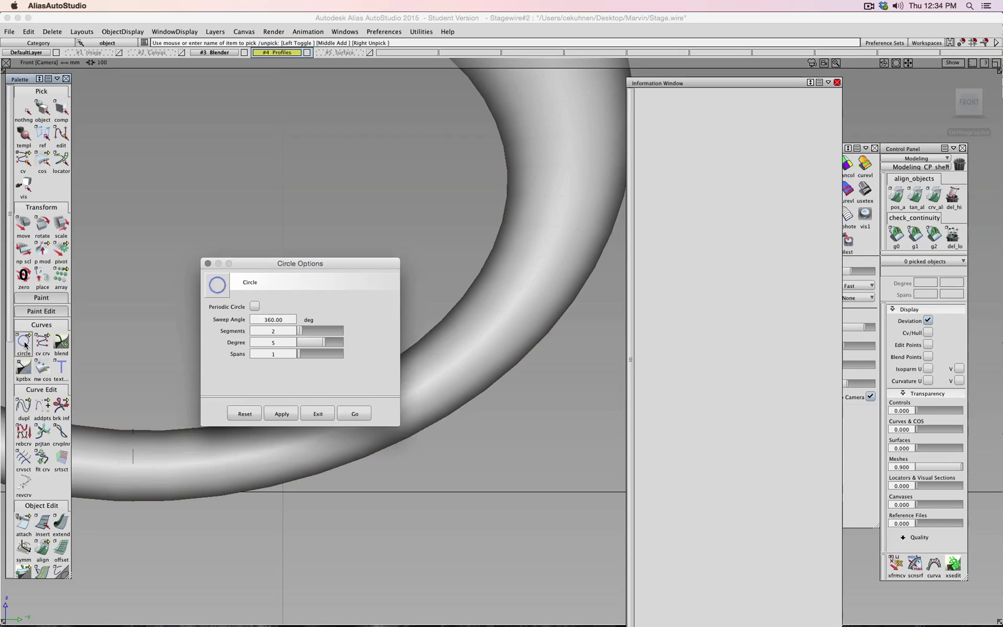
click(354, 413)
click(433, 293)
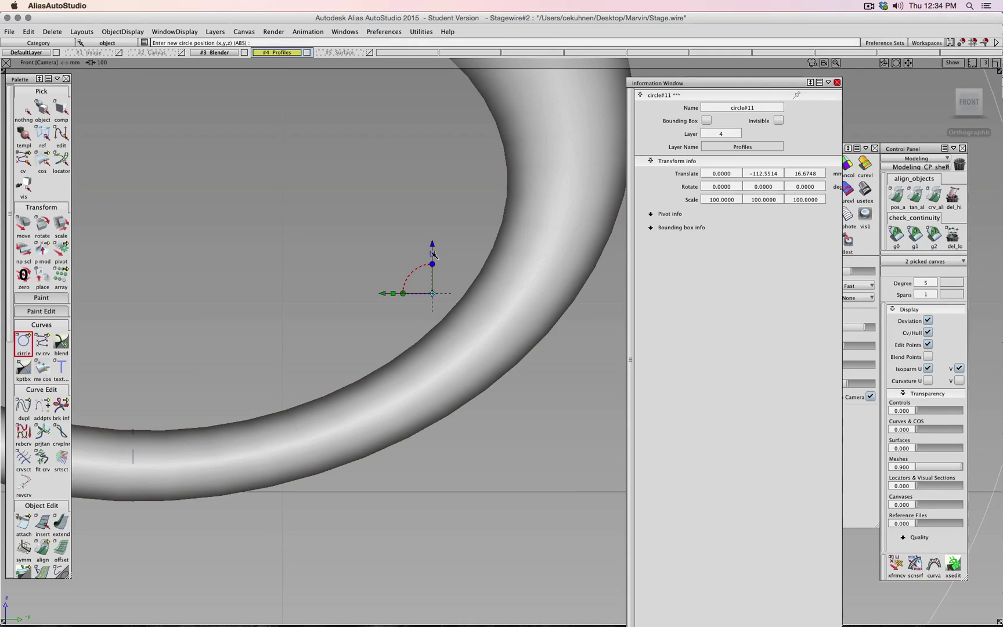
click(433, 294)
drag(431, 295, 418, 295)
alt+shift+right_drag(418, 293, 430, 284)
drag(479, 326, 402, 331)
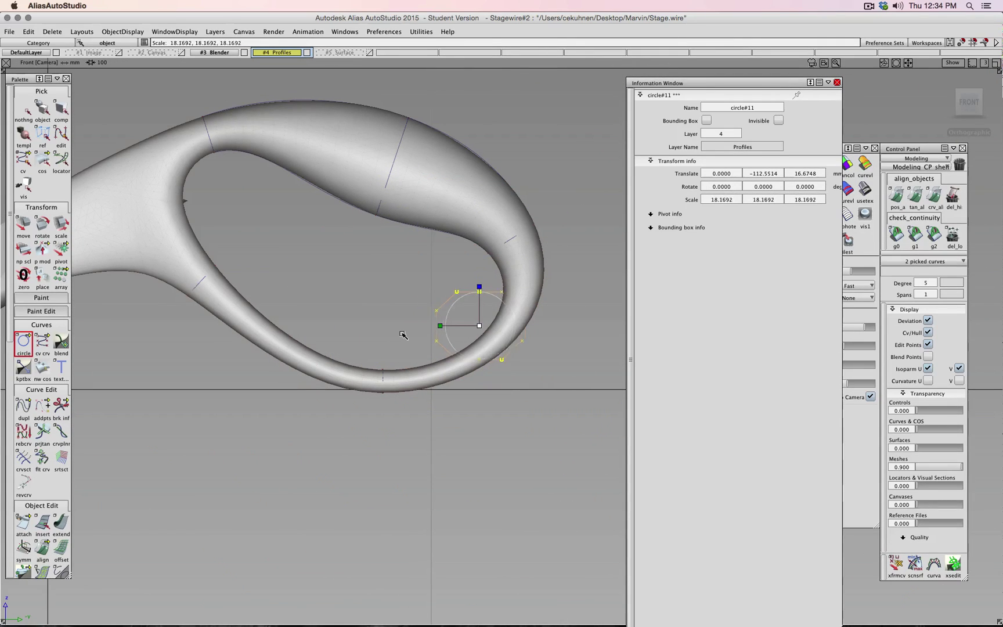
Step: Set the new circle's Y rotation to 90 degrees
click(773, 187)
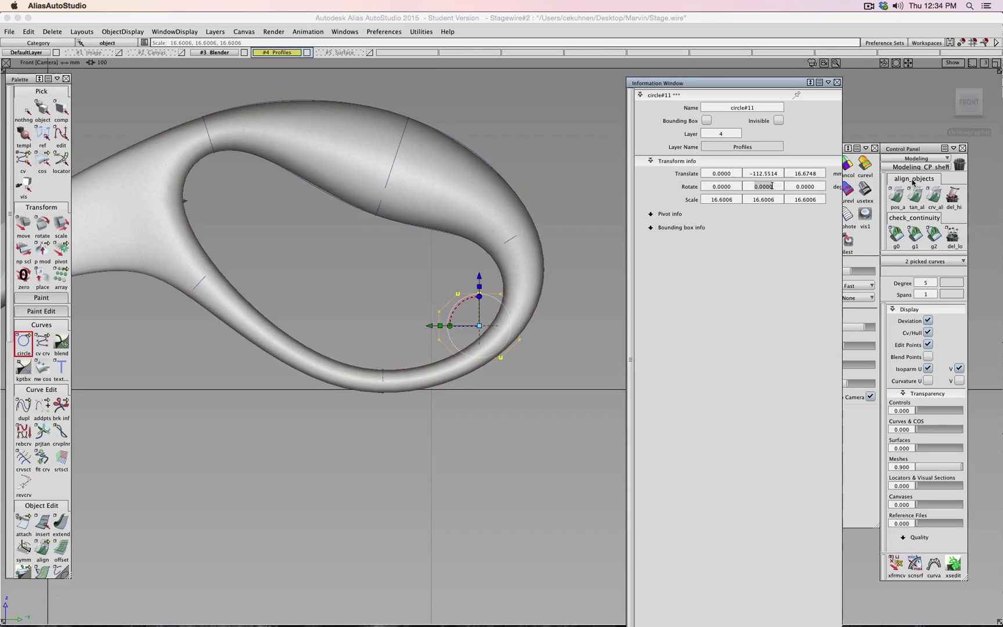
text(90)
key(Return)
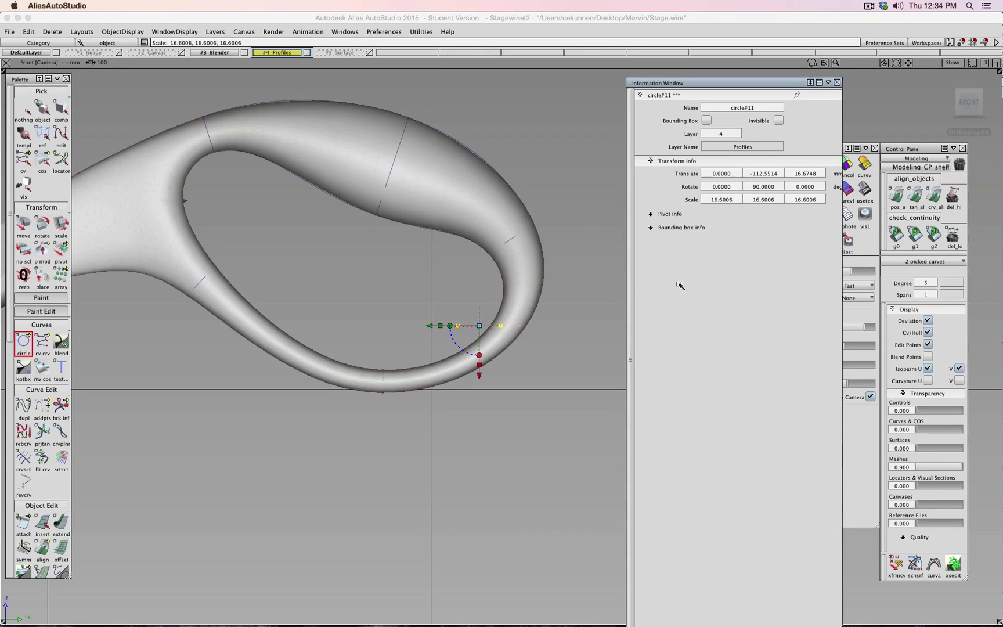
Step: Try tilting the new circle freehand with its rotation manipulator, and undo the rotation
alt+shift+drag(557, 283, 549, 431)
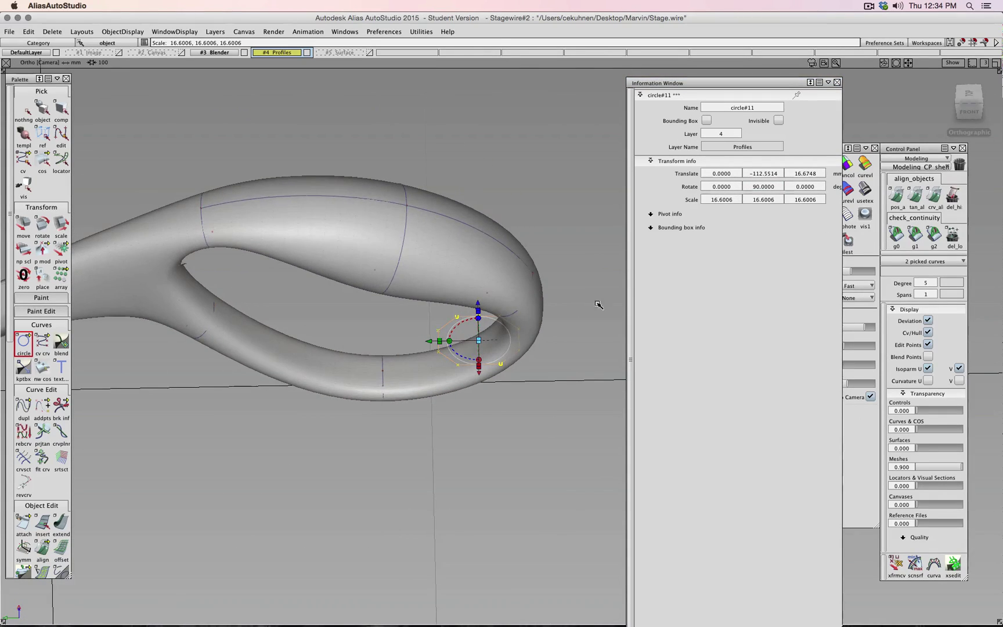
alt+shift+right_drag(598, 304, 463, 329)
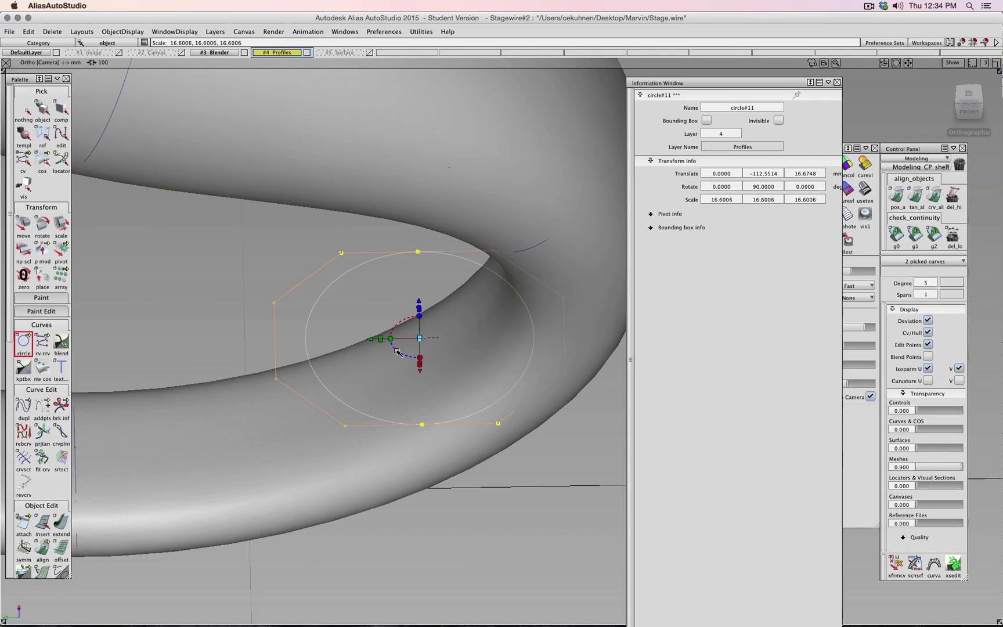
mouse_move(397, 351)
mouse_down()
mouse_move(406, 350)
mouse_move(398, 339)
mouse_up()
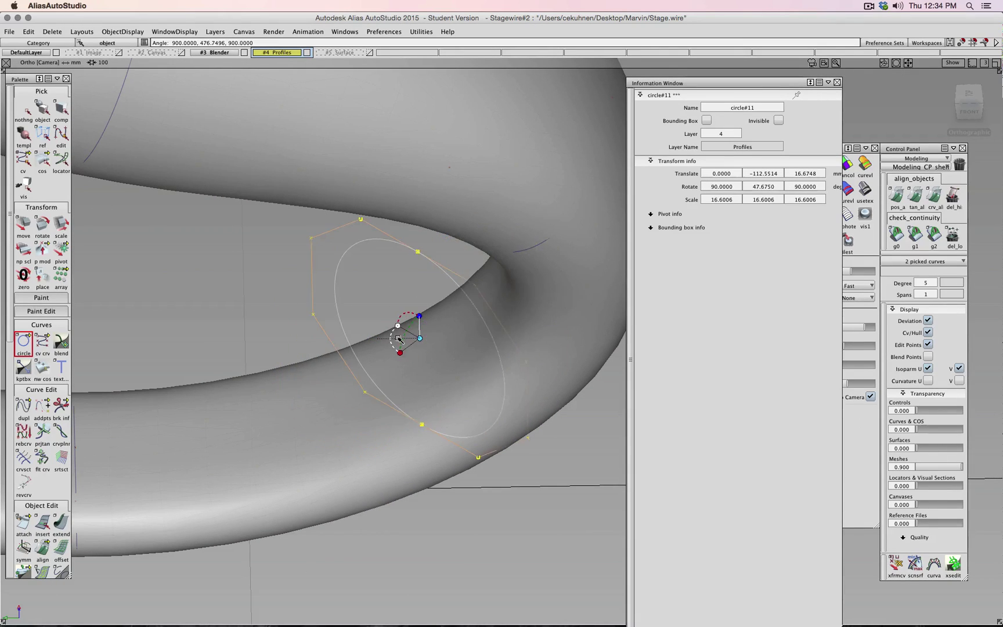
key(super+z)
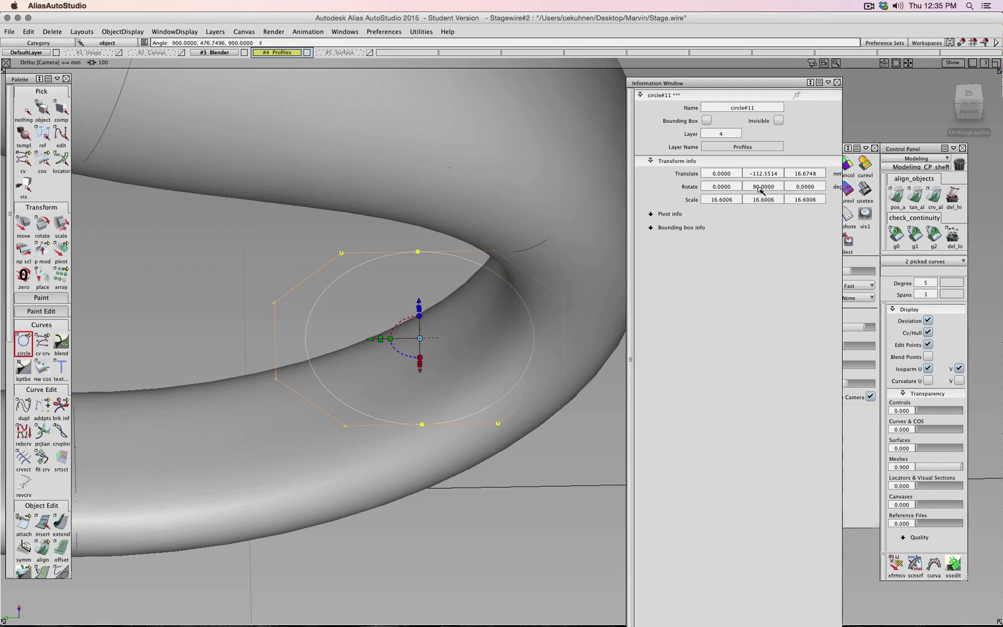
Step: Set the new circle's rotation to 0 degrees in Y and 90 degrees in Z
click(778, 187)
text(0)
click(813, 186)
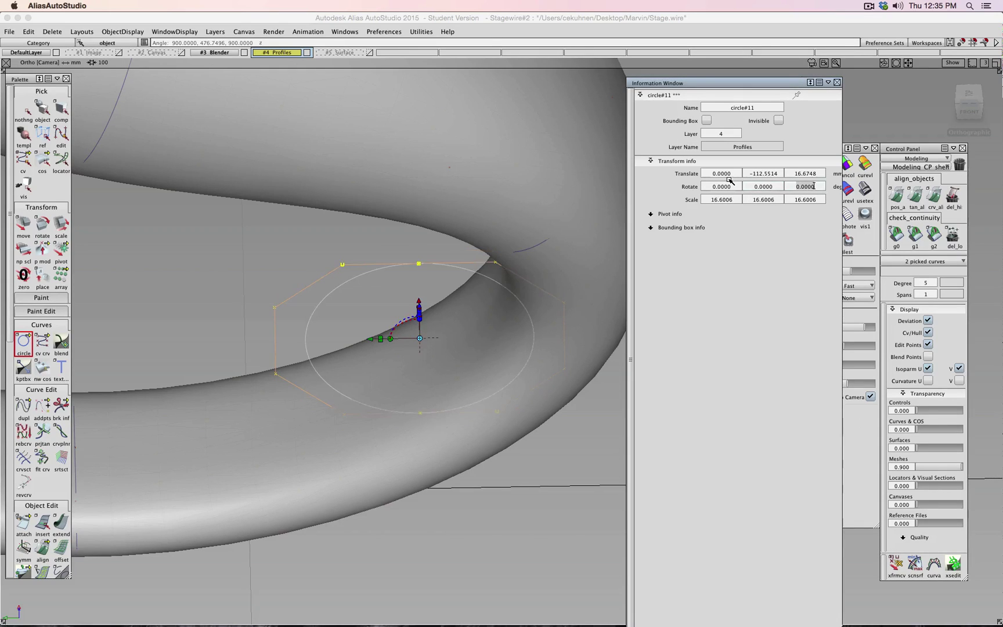
text(90)
key(Return)
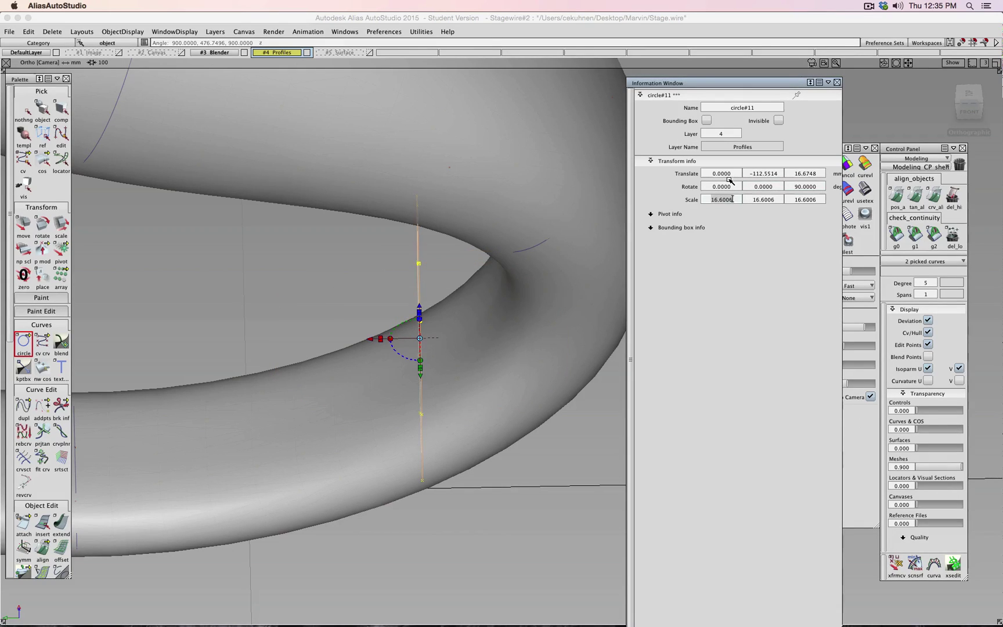
Step: Re-enter the new circle's rotation as 0 degrees in Y and 90 degrees in Z
alt+shift+drag(510, 235, 336, 154)
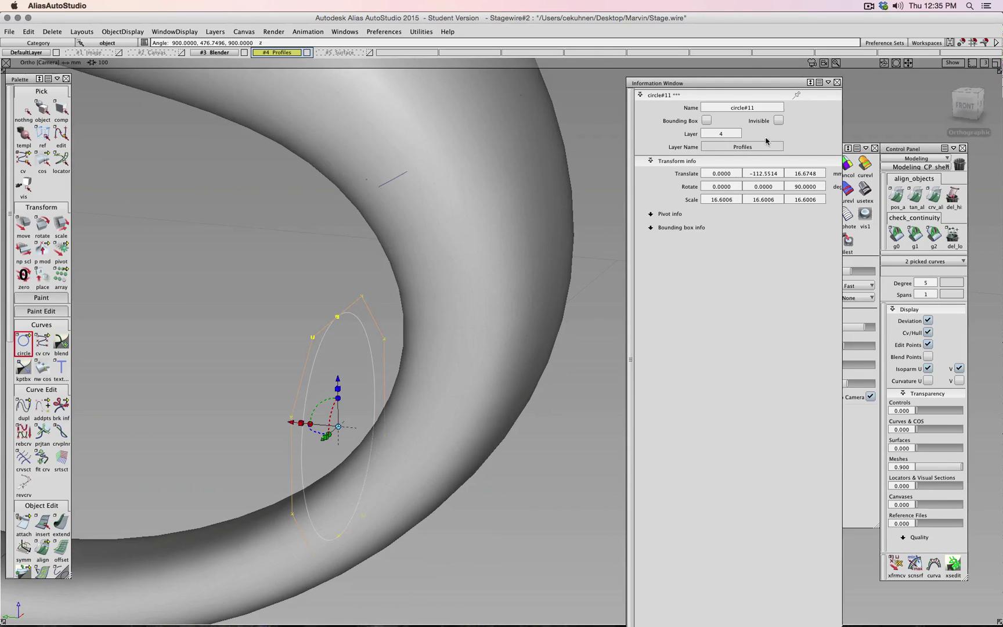
click(969, 104)
alt+shift+drag(506, 246, 366, 271)
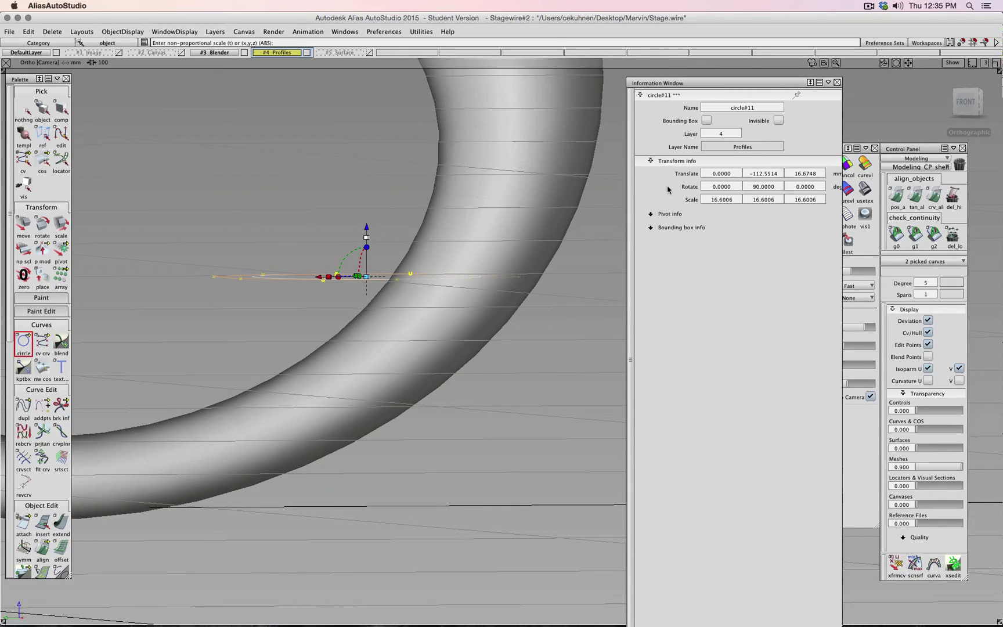
click(752, 187)
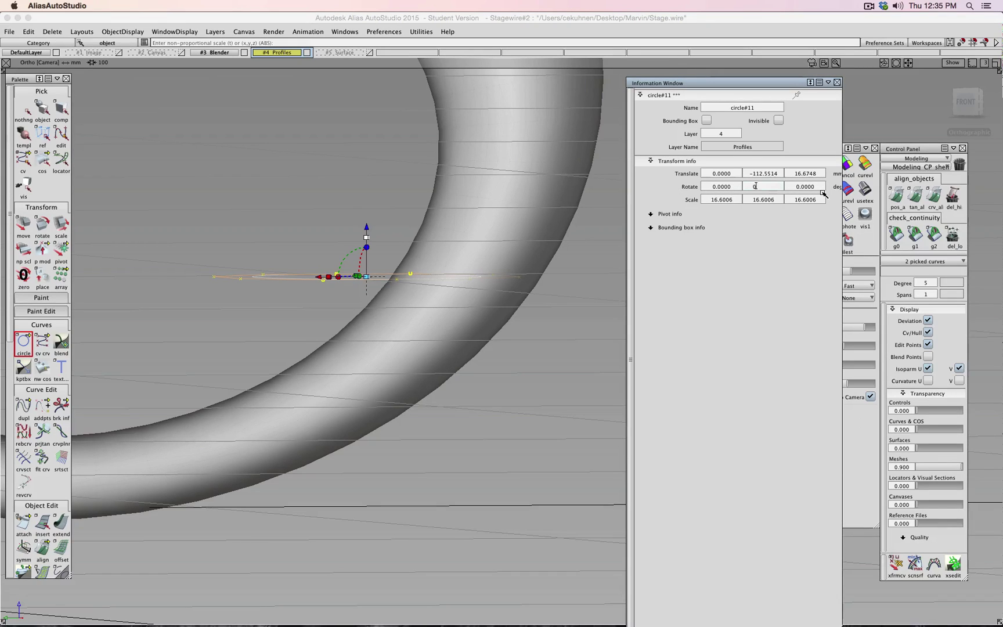
text(0)
key(Tab)
text(90)
key(Return)
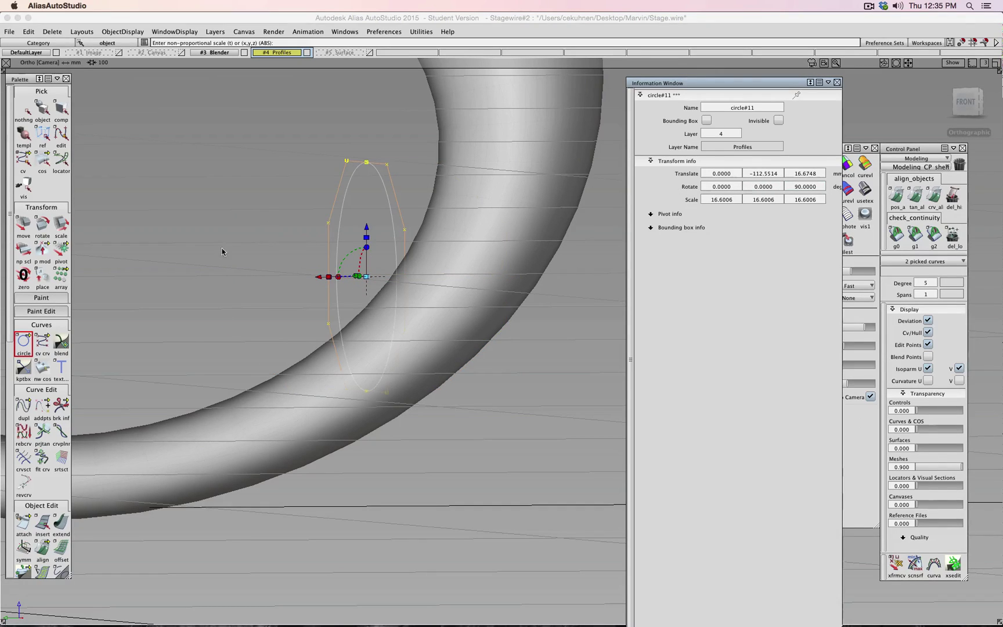
Step: Move the new circle onto the lower bend at about Y -116.35, Z 12.84 and scale it uniformly to about 8.42
ctrl+shift+drag(209, 250, 169, 215)
click(339, 208)
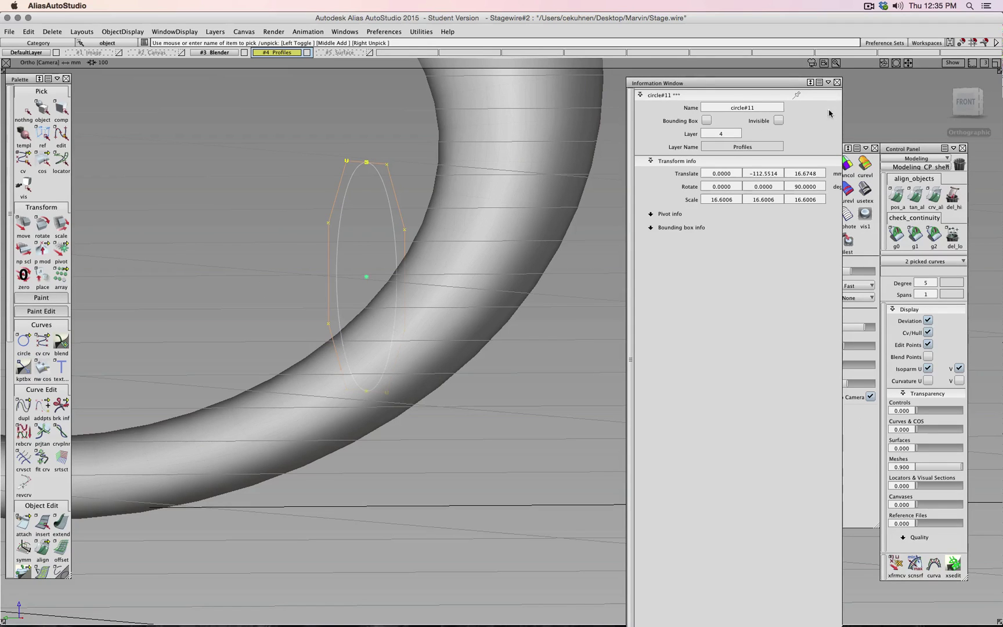
click(967, 101)
ctrl+shift+middle_drag(447, 270, 450, 251)
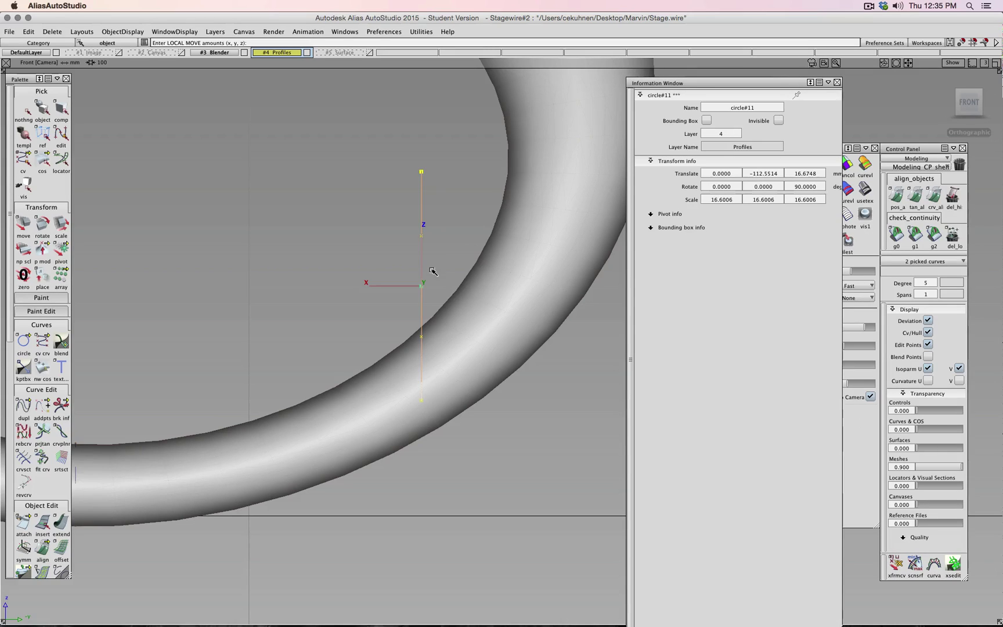
drag(318, 240, 364, 290)
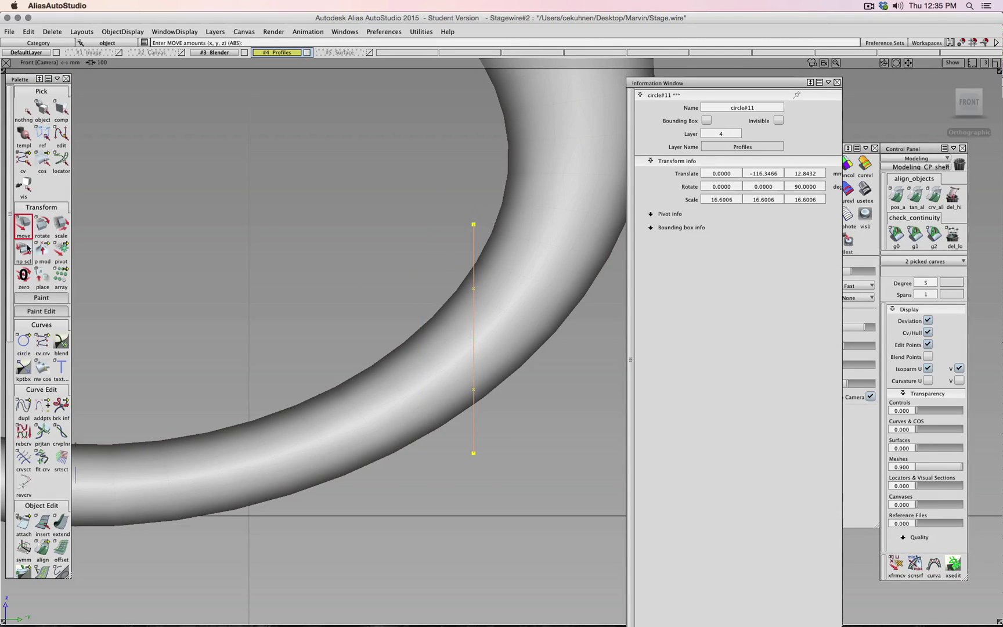
click(61, 225)
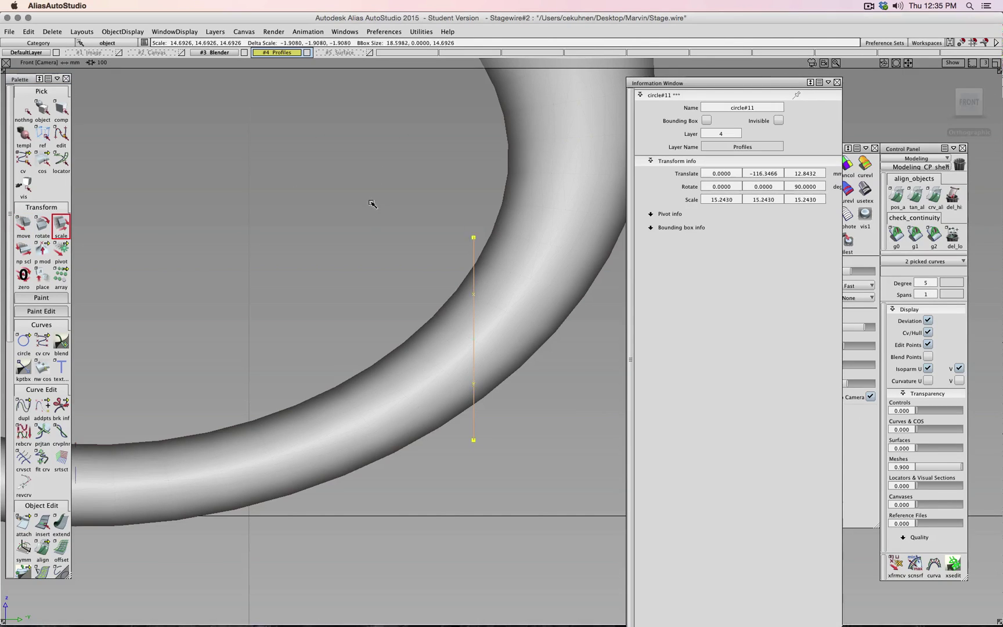
drag(369, 204, 345, 273)
Step: Rotate the lower-bend circle to about 44.5 degrees in Y so it lies square across the handle
click(42, 226)
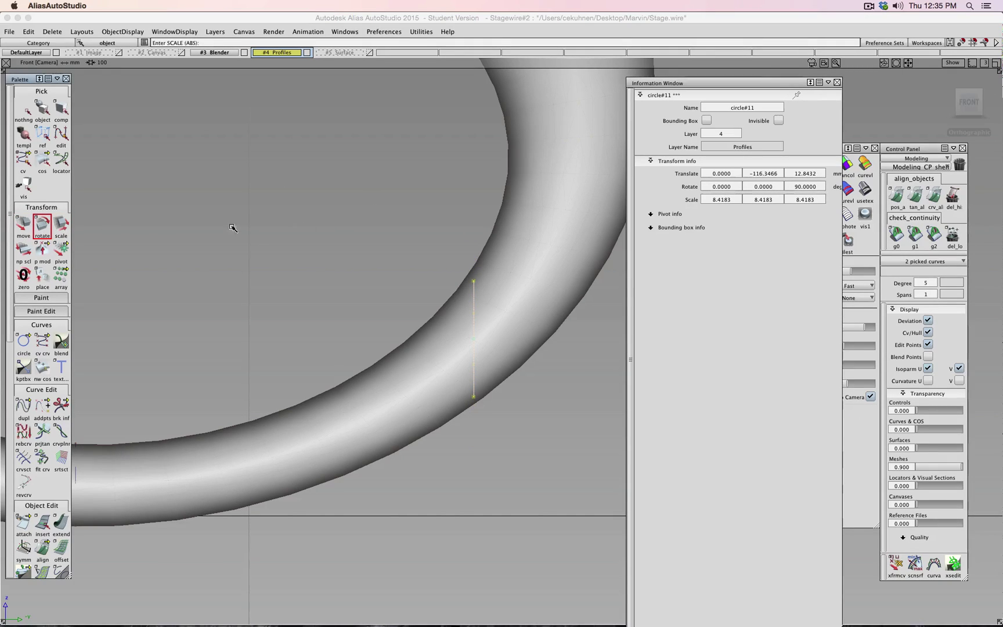
ctrl+shift+middle_drag(349, 223, 350, 249)
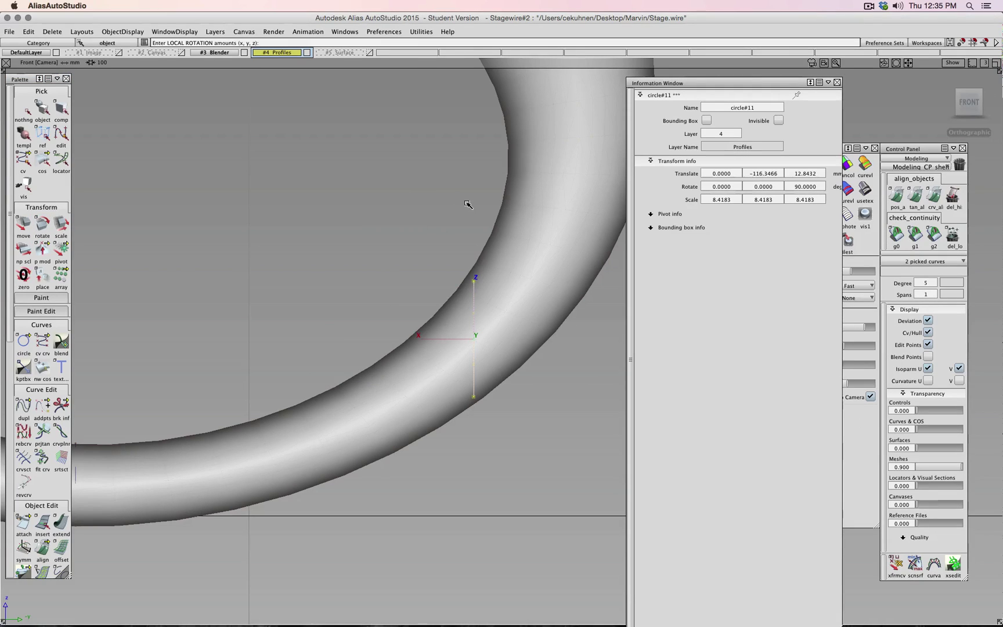
middle_drag(462, 203, 525, 233)
alt+shift+drag(386, 263, 259, 376)
click(239, 439)
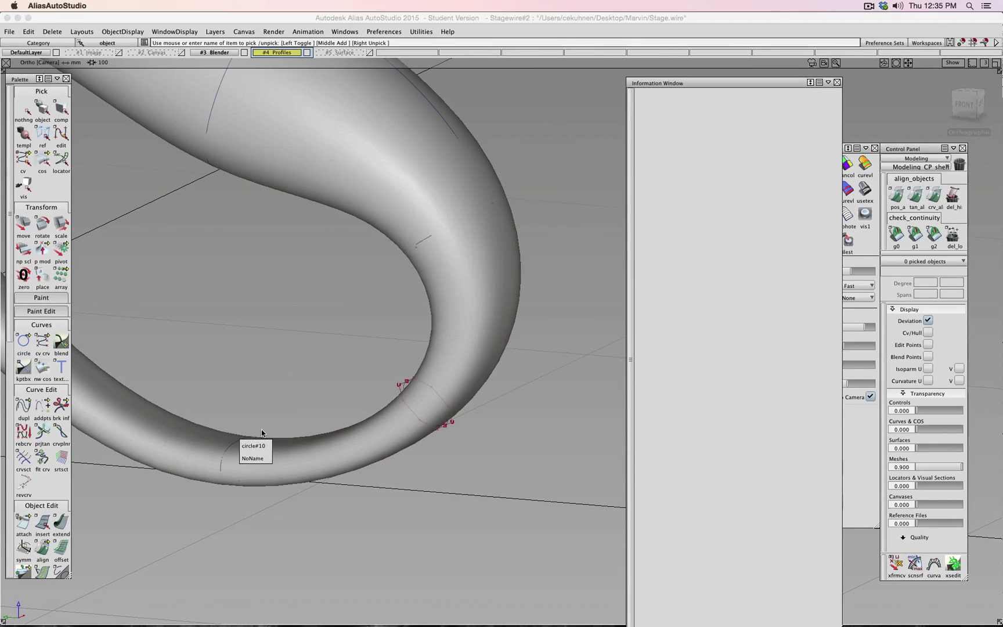
click(253, 445)
ctrl+shift+drag(365, 365, 363, 342)
alt+shift+right_drag(360, 371, 314, 427)
click(317, 427)
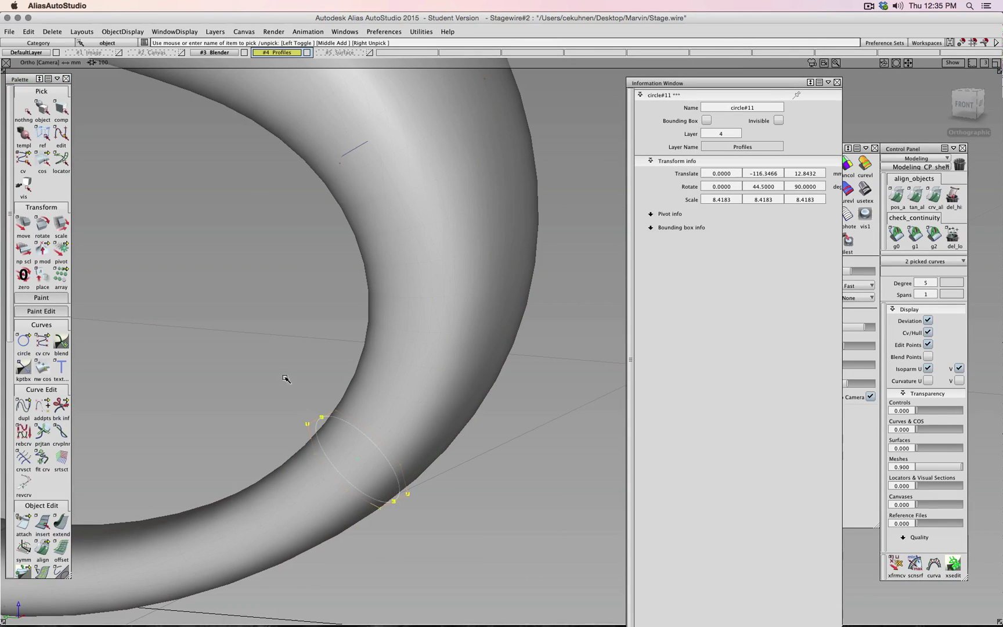
Step: Nudge the circle to about Y -116.50, Z 12.69 to centre it on the lower bend's cross-section
click(963, 103)
alt+shift+right_drag(526, 347, 535, 376)
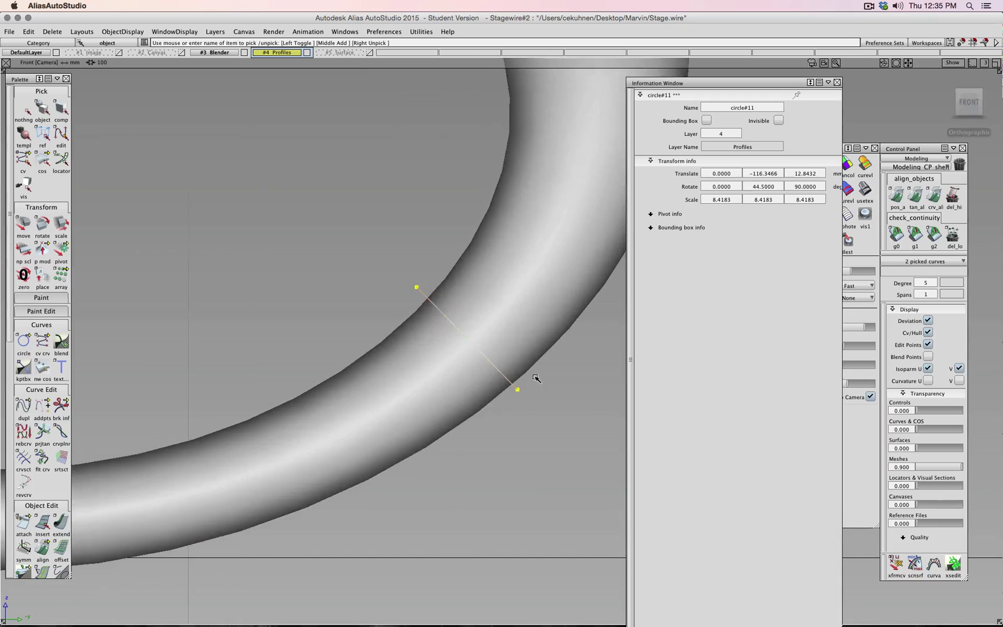
alt+shift+middle_drag(535, 376, 443, 347)
alt+shift+right_drag(443, 347, 451, 348)
ctrl+shift+right_drag(450, 348, 453, 332)
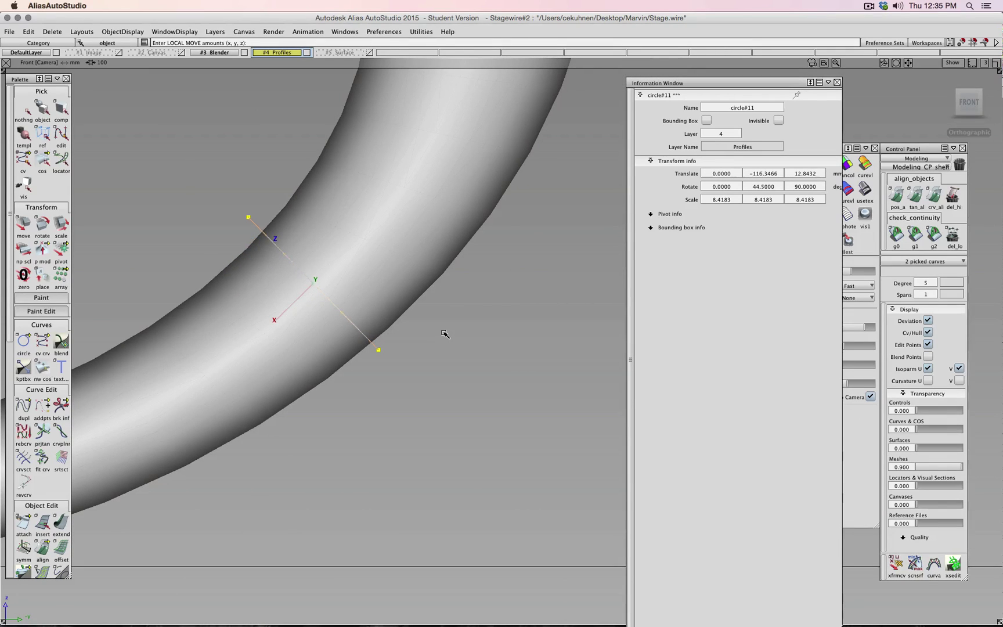
alt+shift+drag(465, 333, 445, 343)
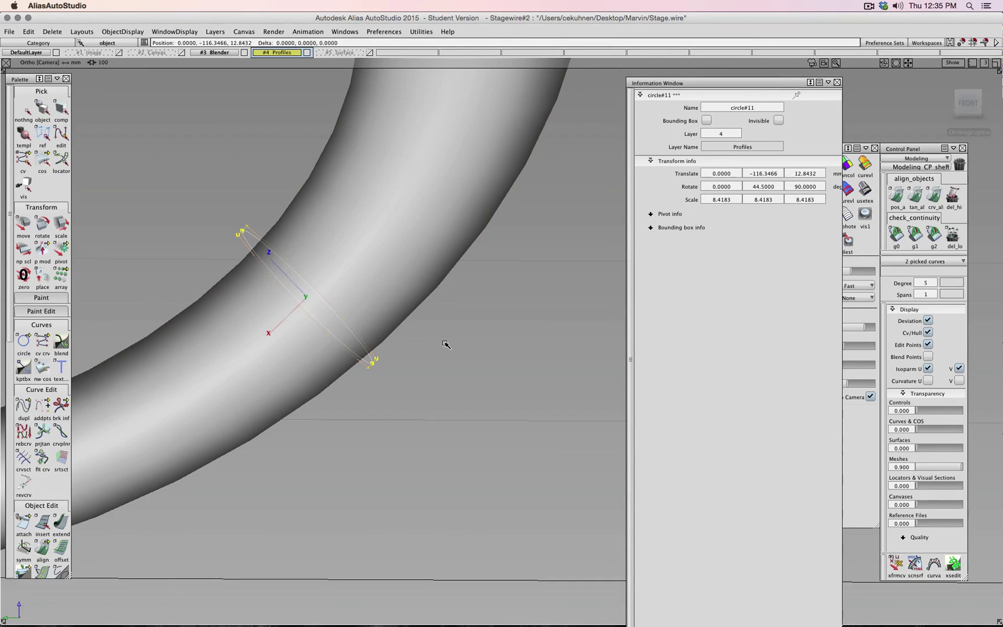
right_drag(445, 343, 448, 349)
Step: Hide the circle's control vertices and hull, and scale it uniformly to about 6.97 to match the handle's thickness
click(61, 225)
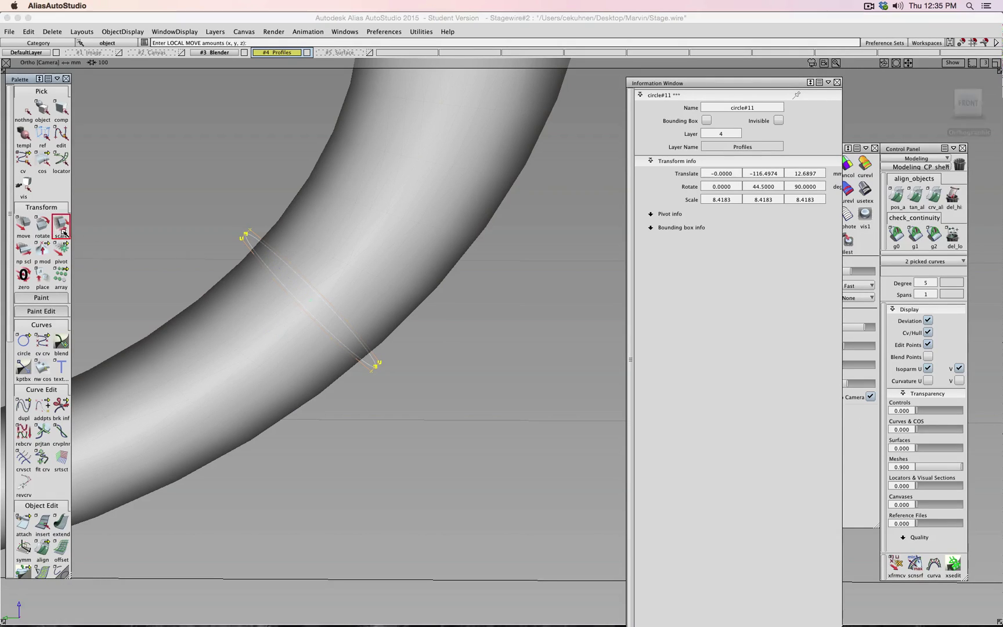
ctrl+shift+drag(214, 166, 212, 186)
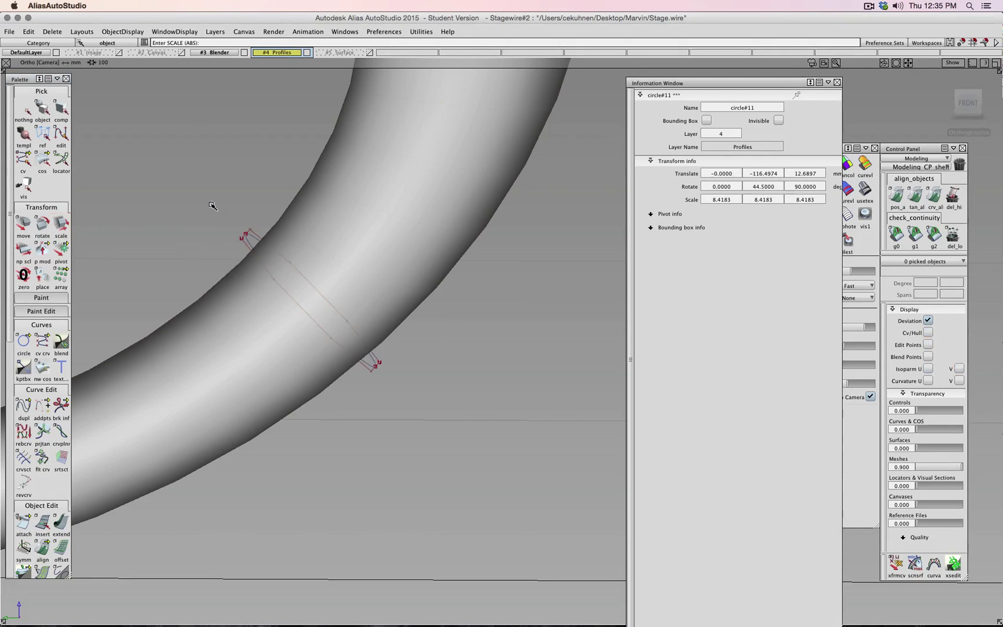
click(928, 333)
mouse_move(550, 290)
ctrl+shift+mouse_down()
mouse_move(549, 271)
mouse_move(548, 306)
ctrl+shift+mouse_up()
click(370, 364)
ctrl+shift+middle_drag(466, 345, 498, 344)
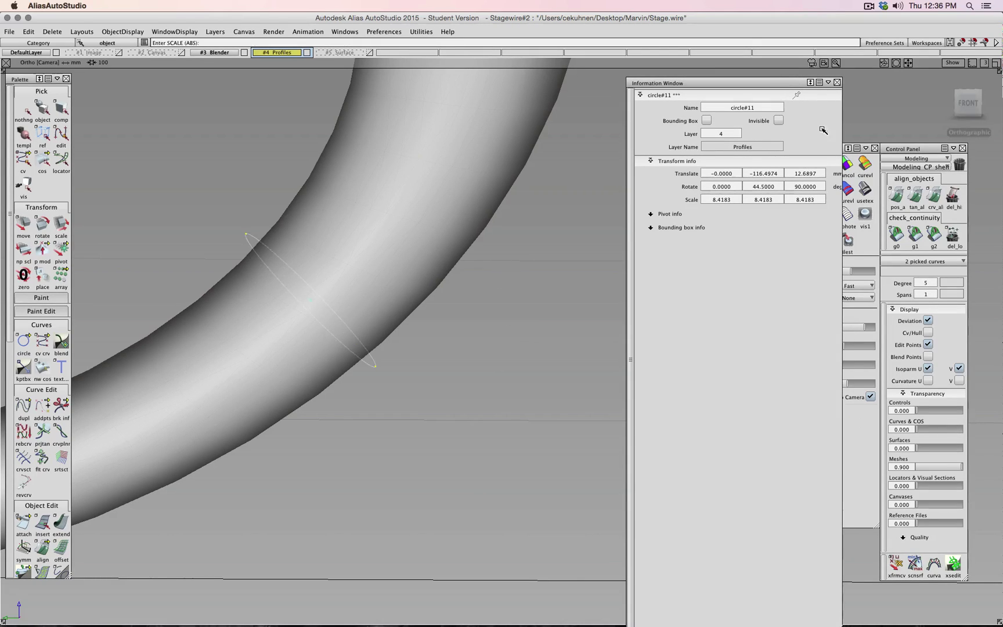
click(968, 104)
drag(488, 441, 454, 435)
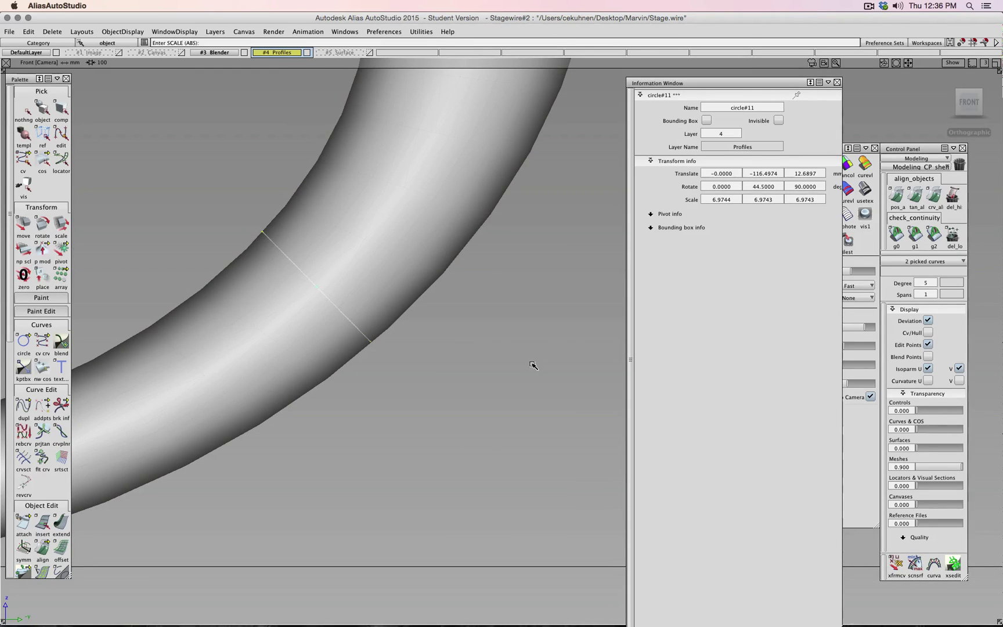
Step: Widen the circle across the handle by trying Y scale values of 8 and 14, then settling on 14.5
ctrl+shift+drag(532, 365, 527, 346)
alt+shift+drag(453, 334, 542, 281)
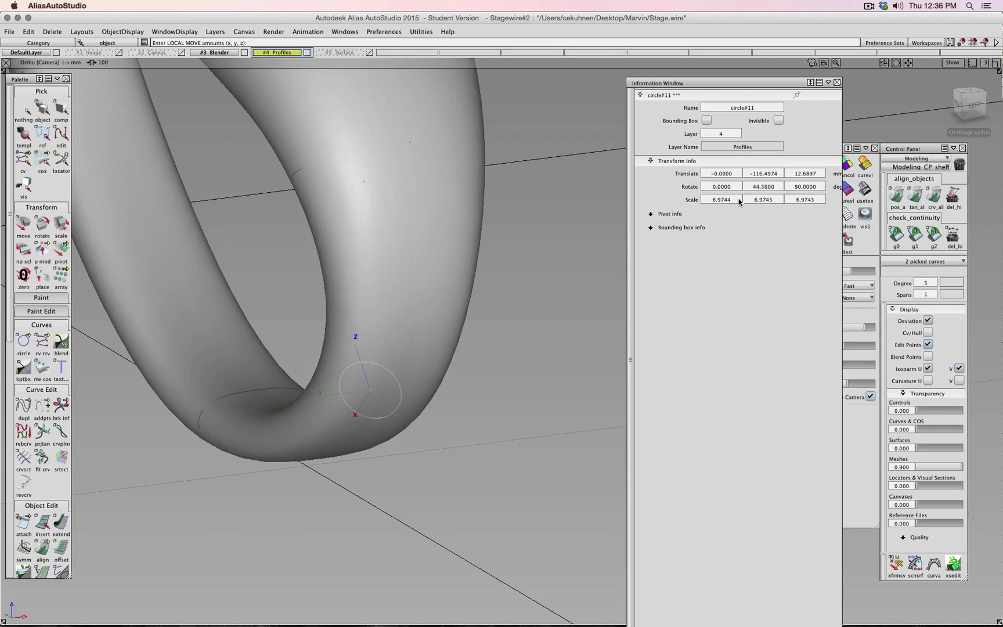
click(772, 200)
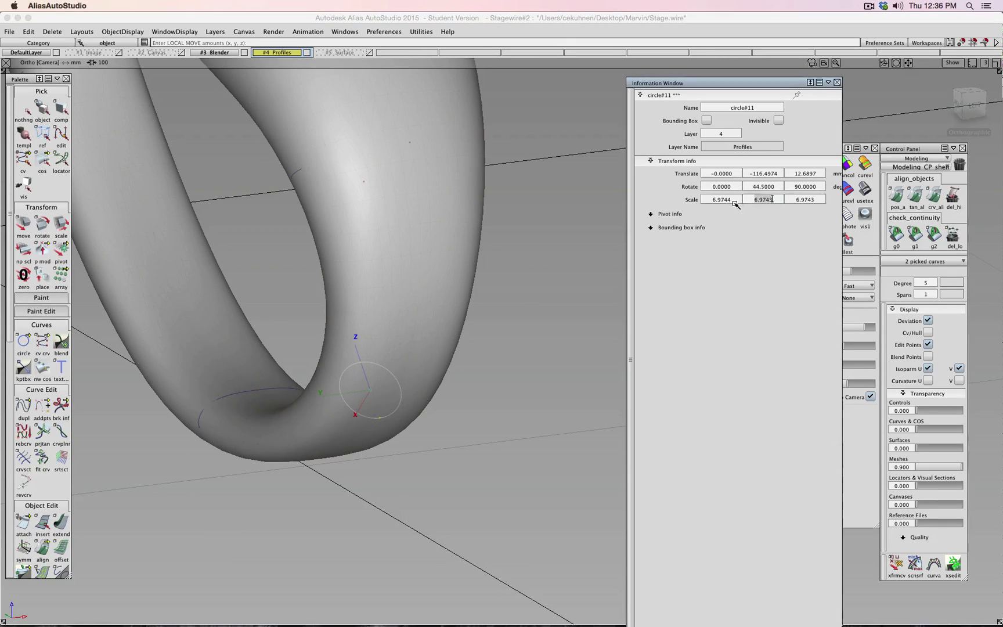
key(Return)
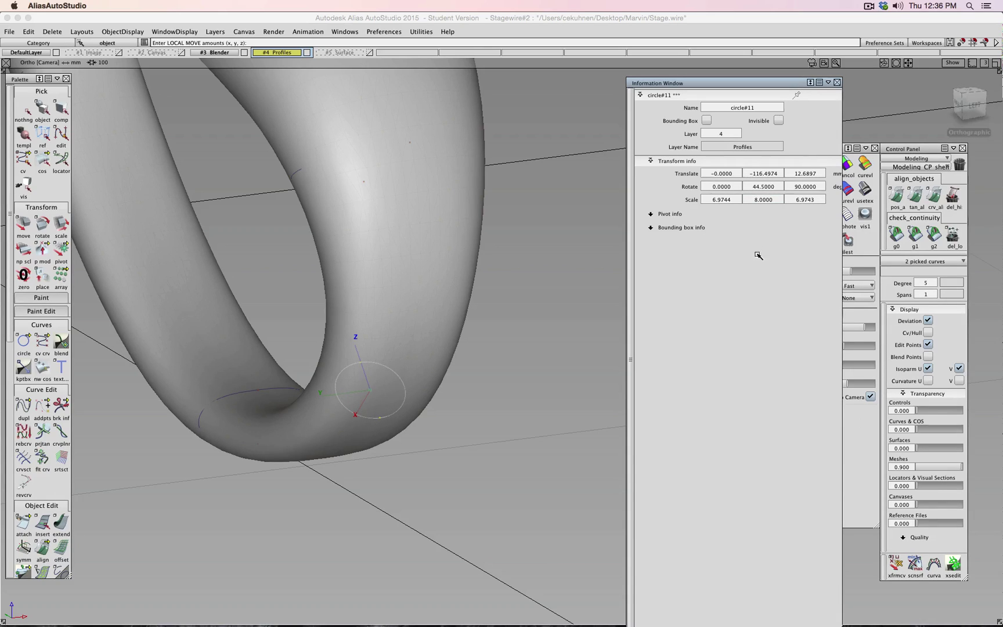
click(772, 199)
text(14)
key(Return)
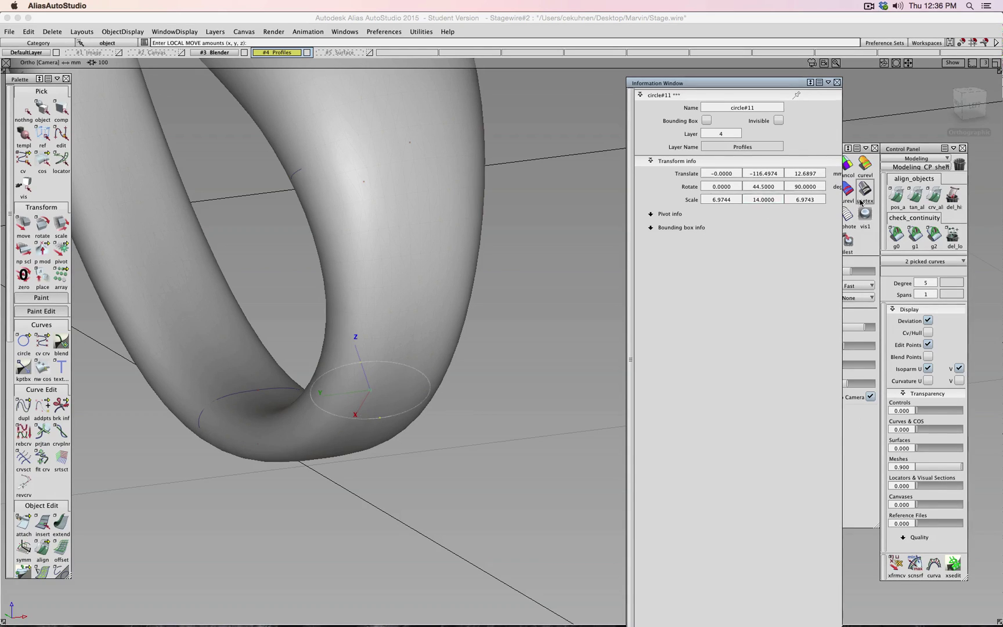
alt+shift+drag(621, 306, 359, 382)
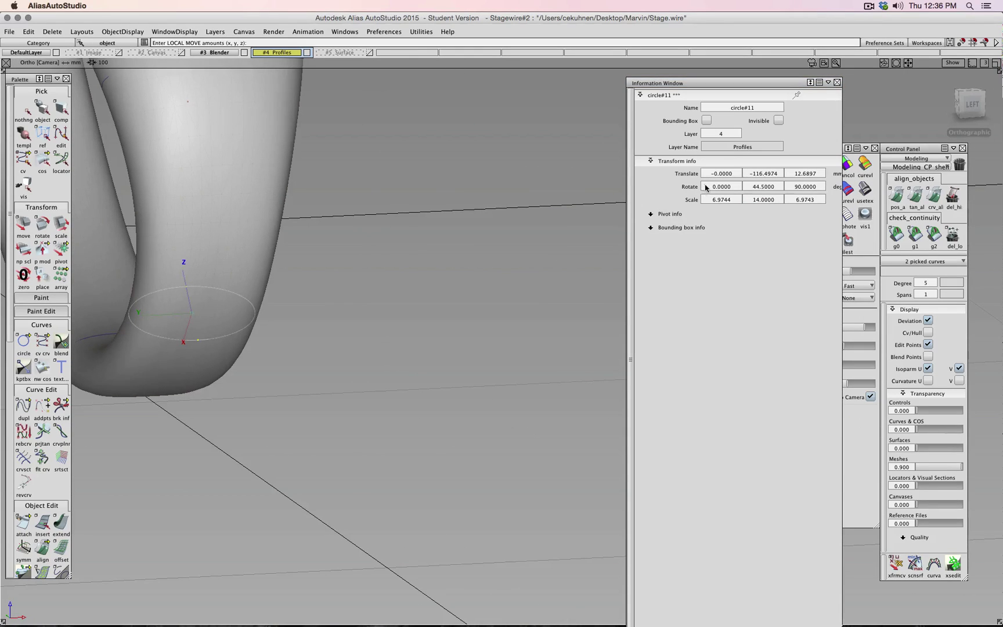
click(771, 199)
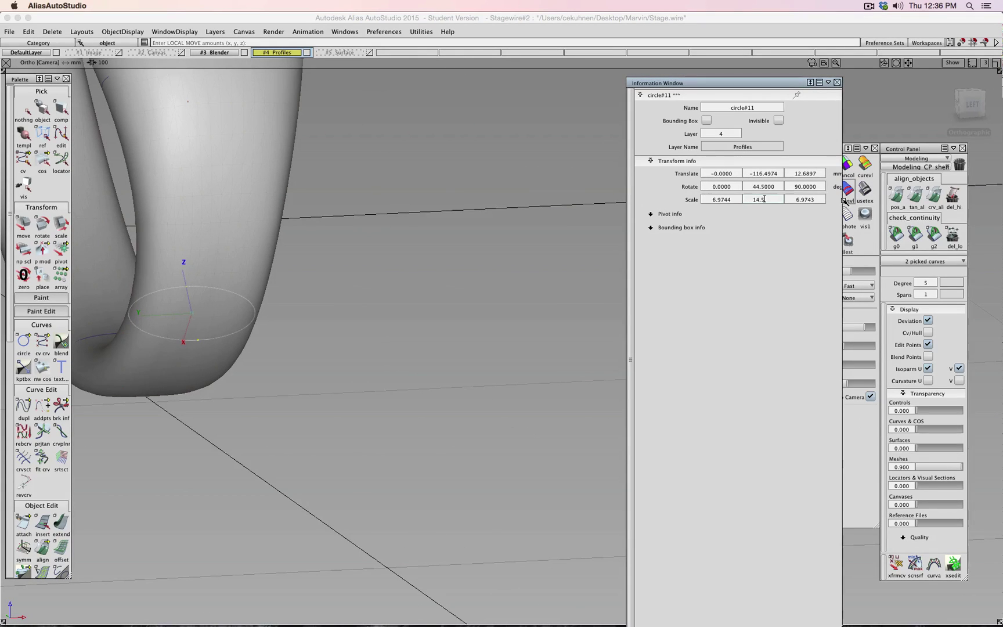
key(Return)
Step: Hide the Blender layer with the handle mesh to leave only the profile curves in view
alt+shift+drag(241, 297, 558, 300)
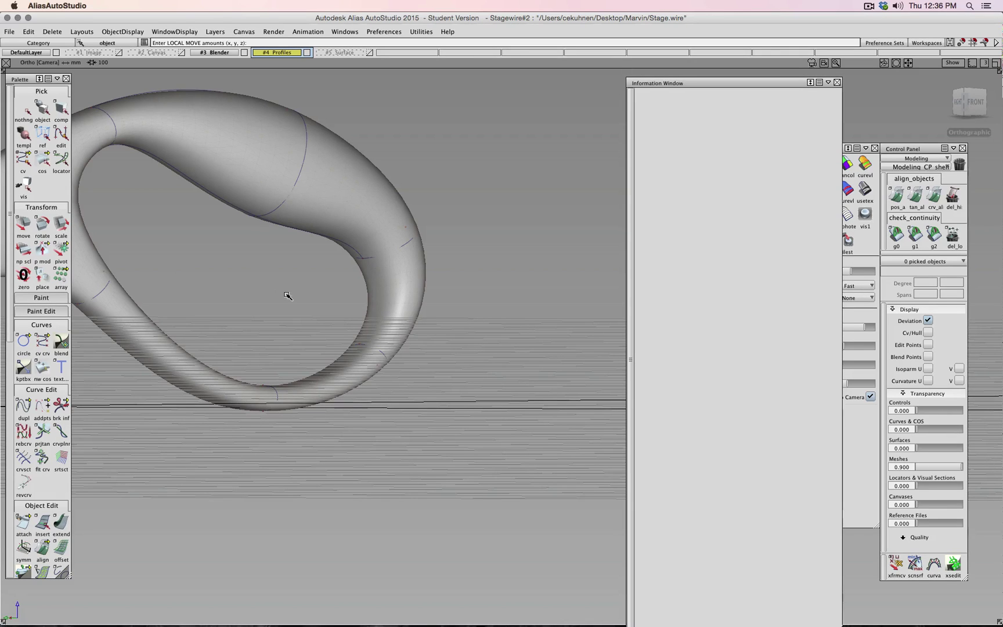
alt+shift+drag(286, 296, 182, 285)
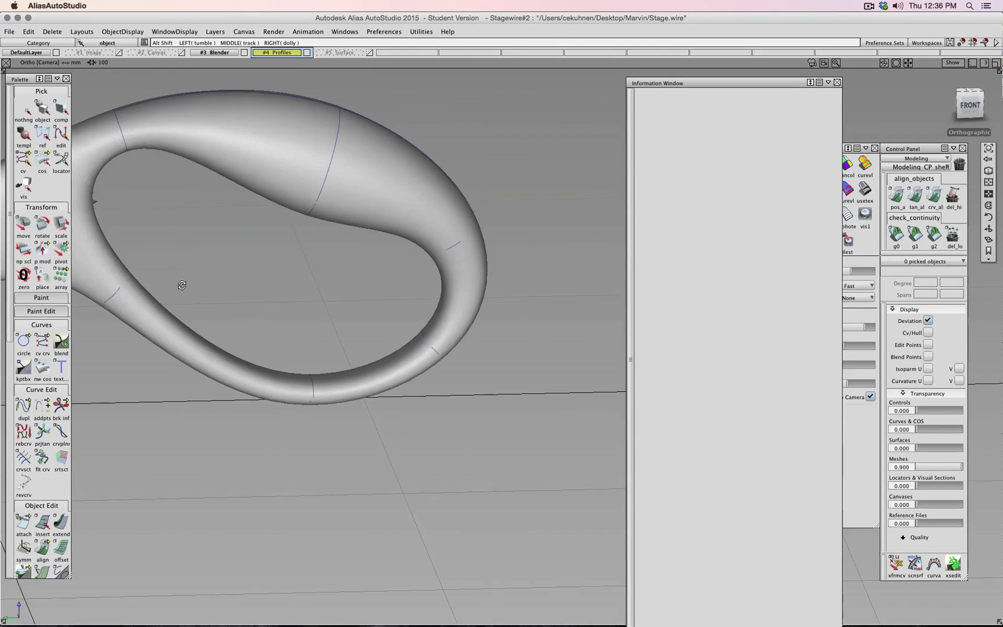
click(244, 53)
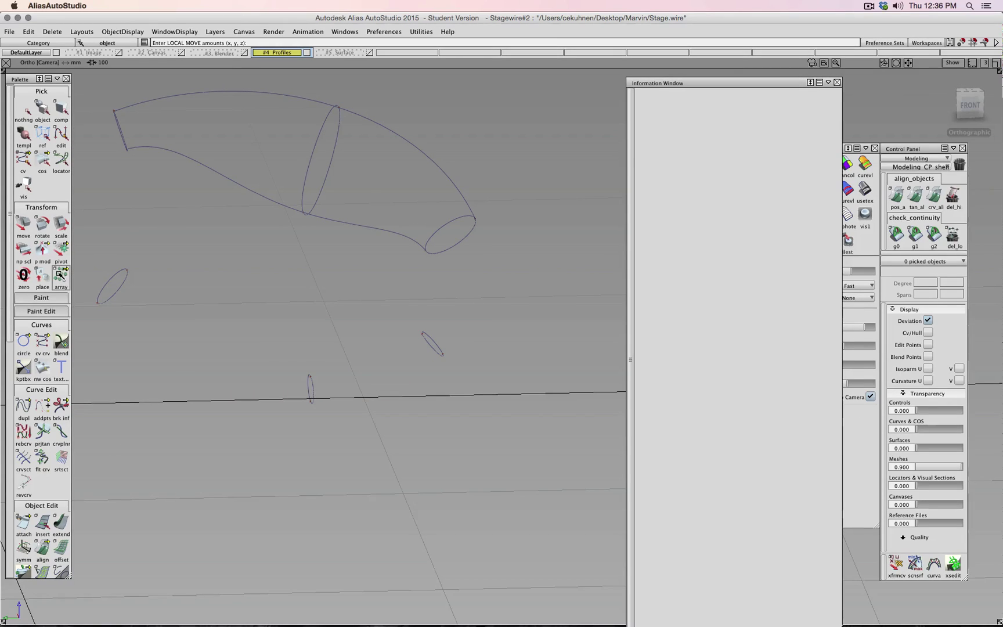
scroll(42, 458, down, 5)
scroll(43, 458, down, 2)
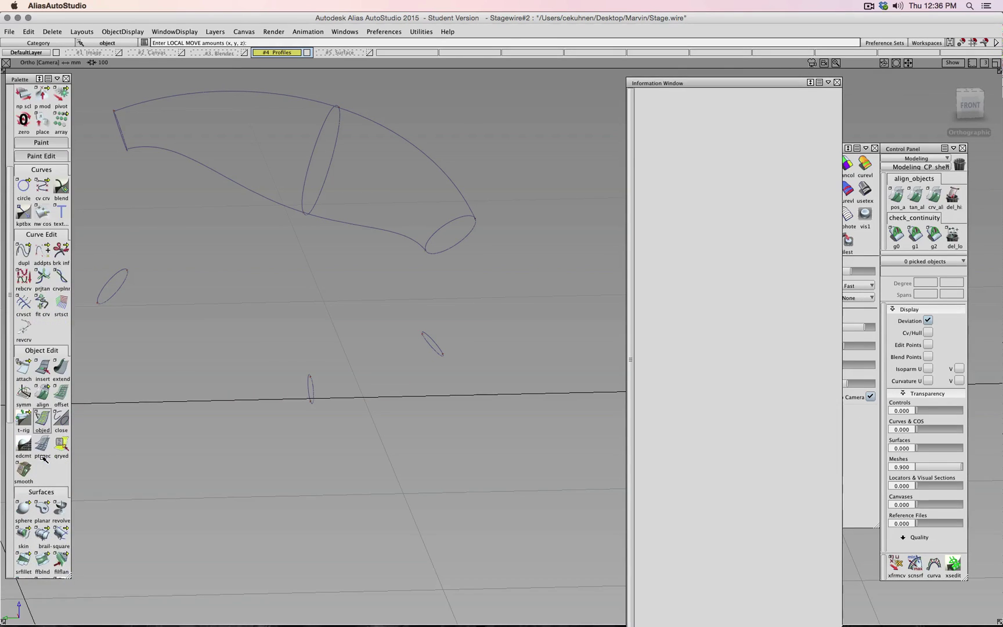
click(23, 535)
click(122, 287)
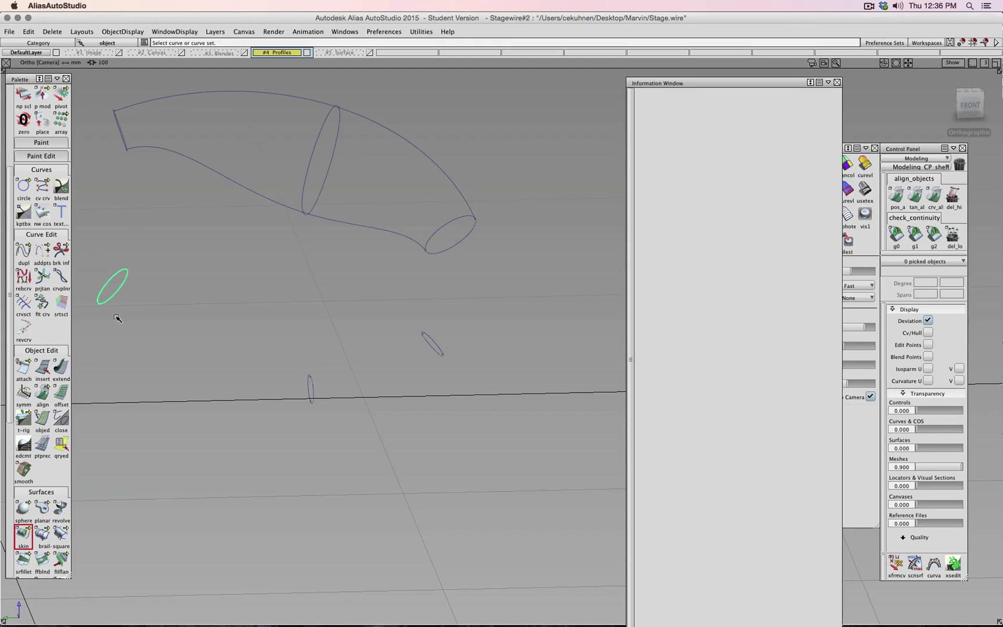
ctrl+shift+drag(181, 347, 182, 324)
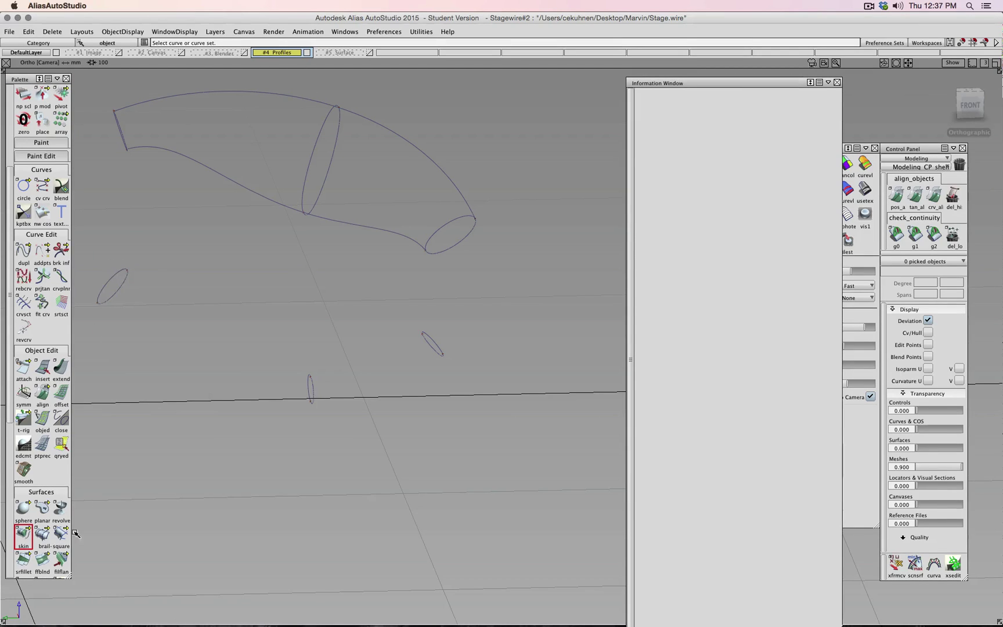
Step: Skin a trial surface through matching halves of the three lower profile circles
click(24, 535)
click(116, 287)
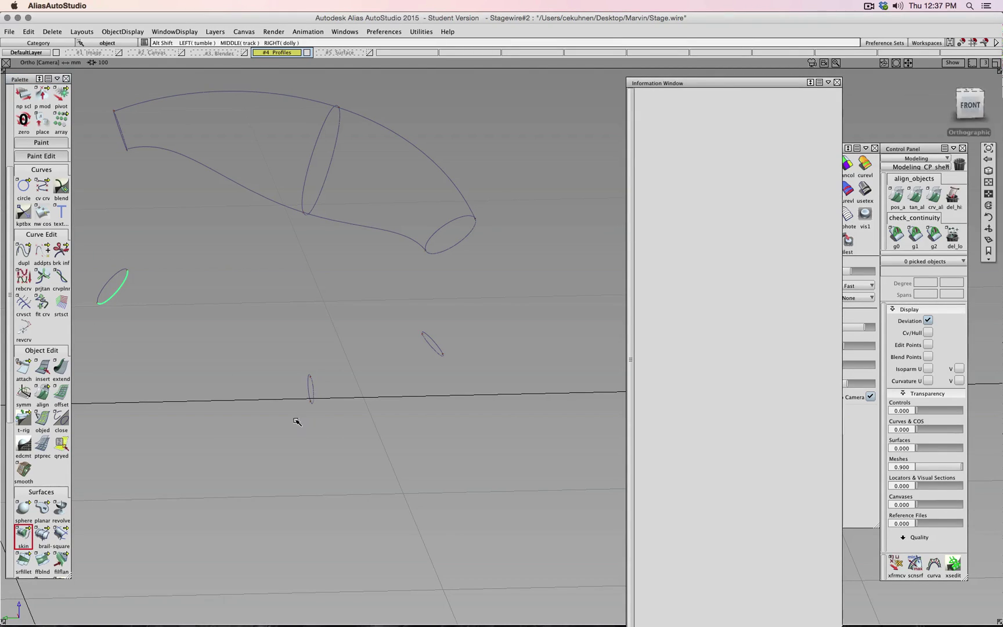
alt+shift+drag(297, 419, 405, 359)
click(309, 381)
click(404, 359)
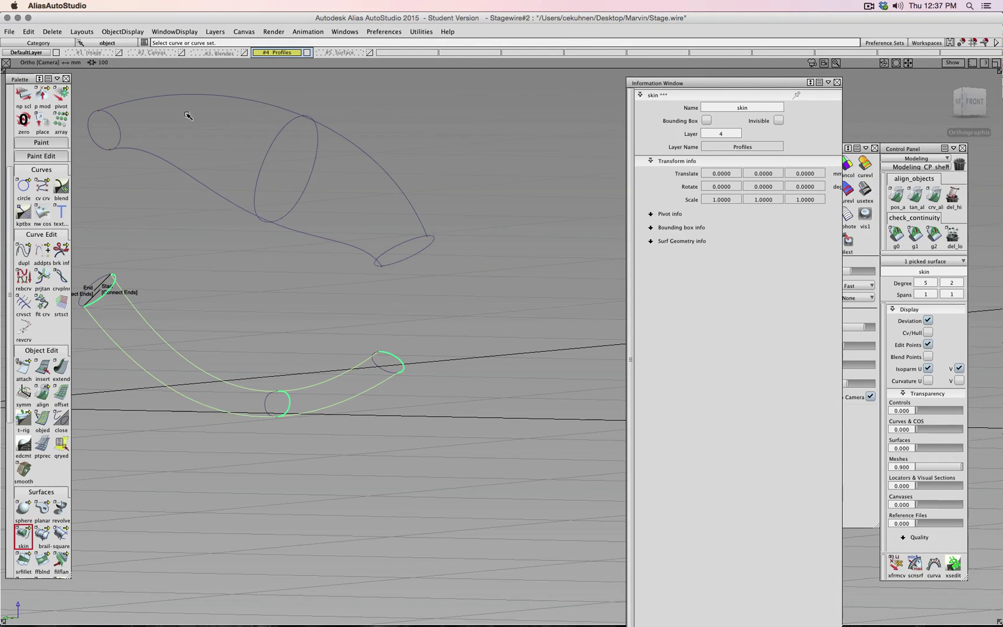
Step: Show the Blender layer again to compare the skin with the mesh in front view, and delete the trial skin
click(240, 53)
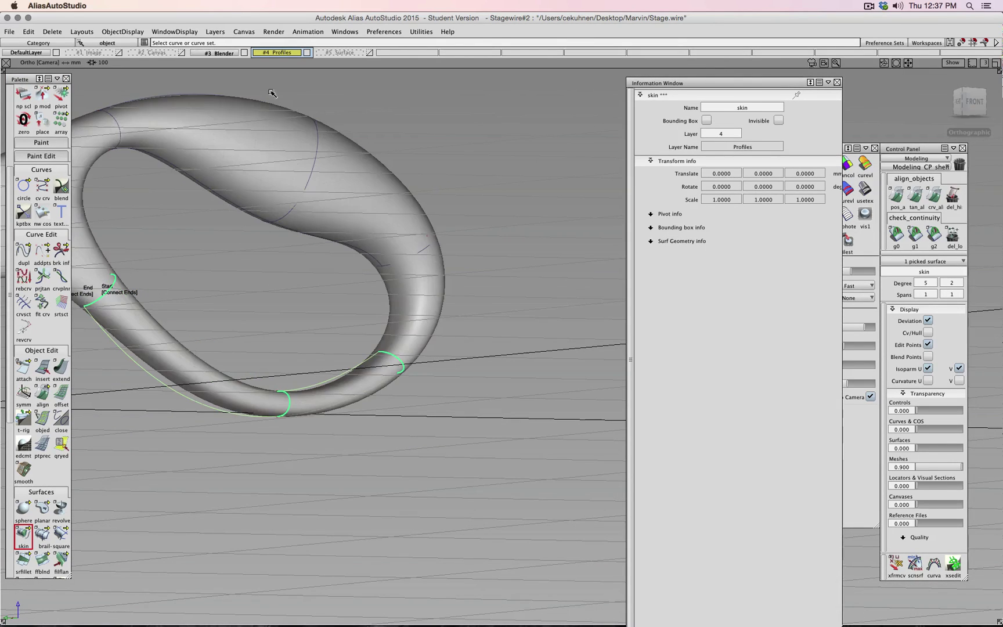
click(970, 102)
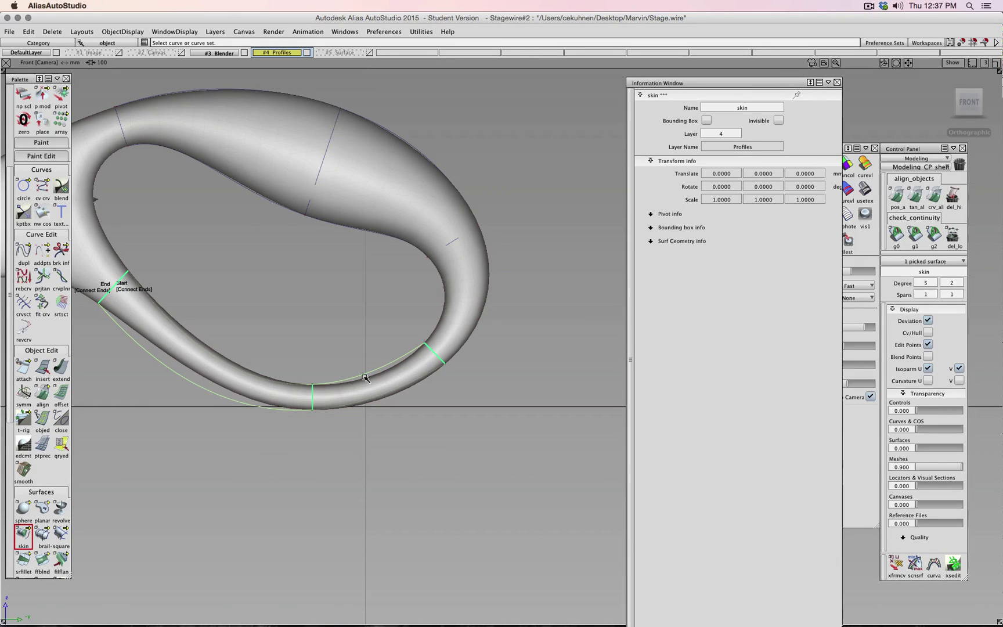
mouse_move(295, 323)
ctrl+shift+mouse_down()
mouse_move(294, 308)
mouse_move(293, 323)
ctrl+shift+mouse_up()
click(223, 395)
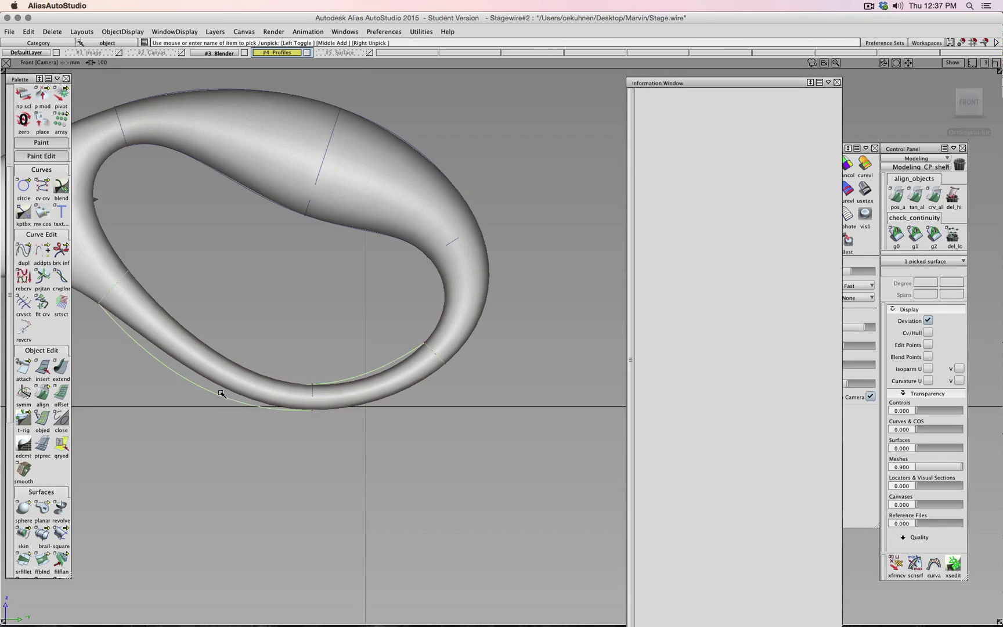
key(Delete)
key(Return)
Step: Draw a two-point CV curve between the inner edges of the two outer lower profile circles and set its degree to 2
alt+shift+drag(220, 391, 289, 300)
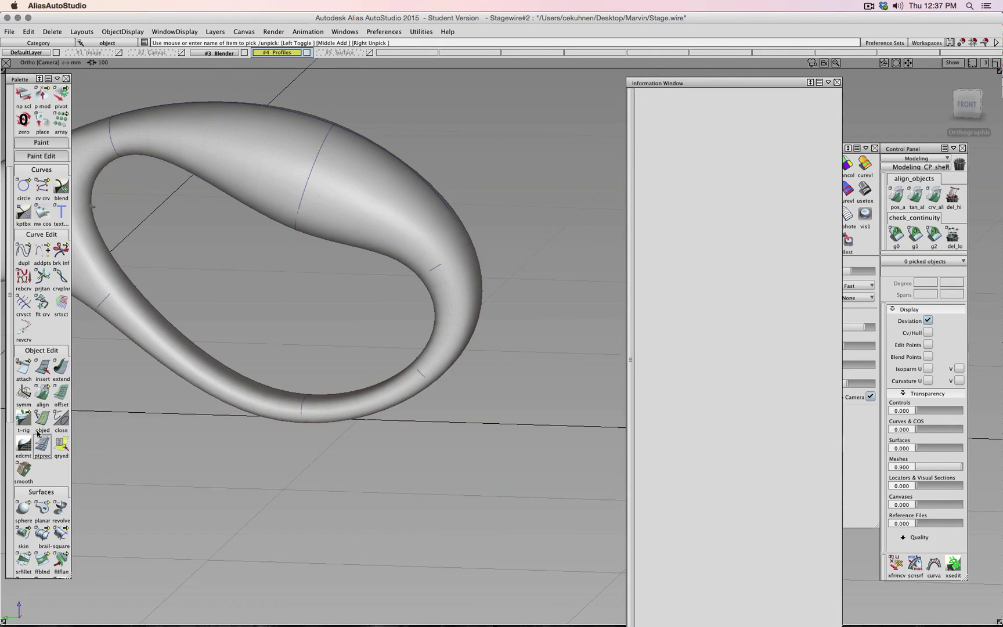
click(42, 187)
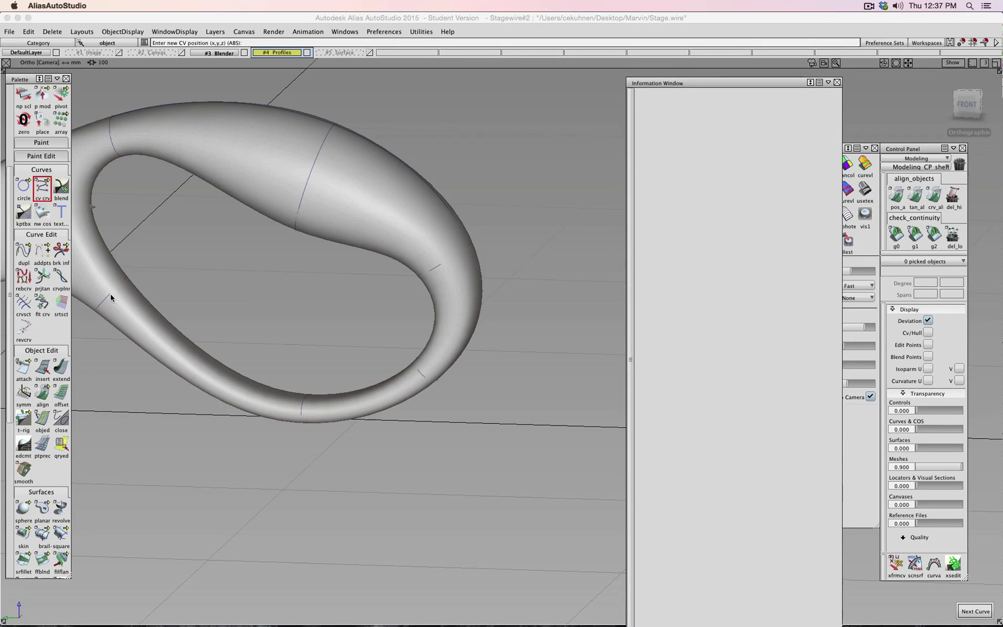
click(124, 278)
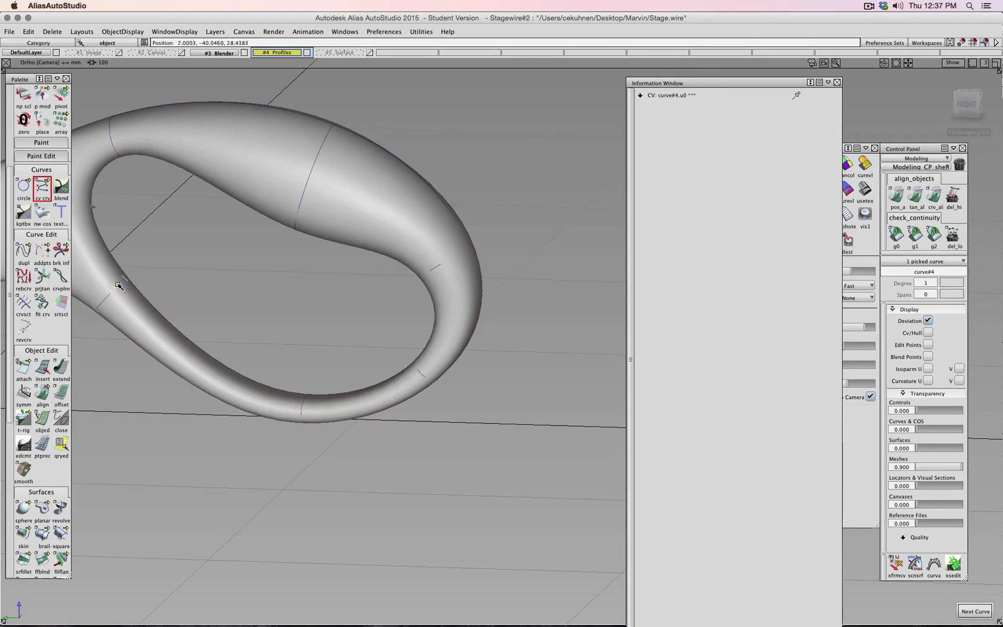
click(416, 357)
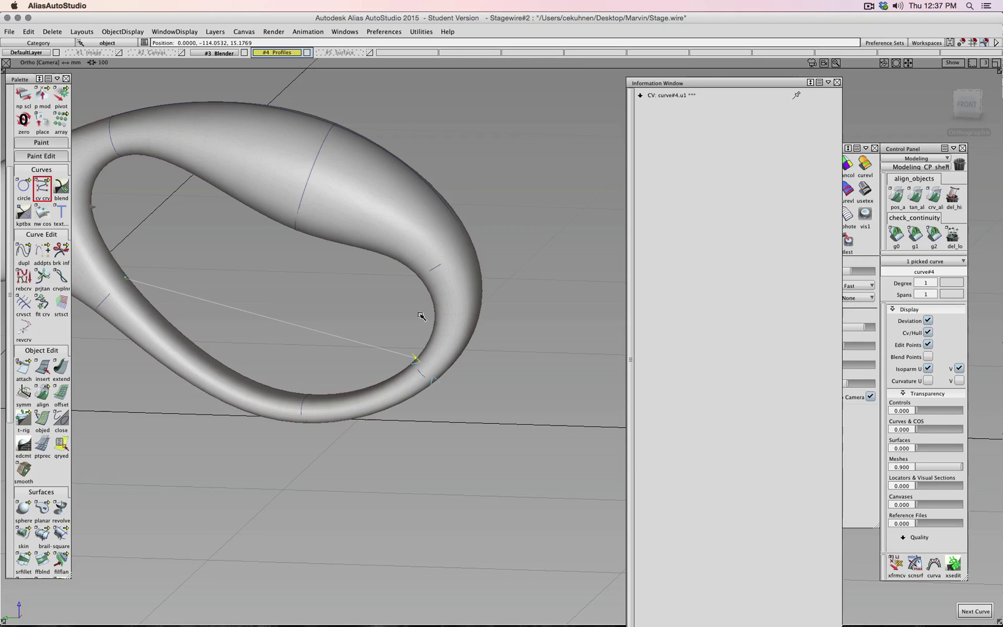
click(942, 285)
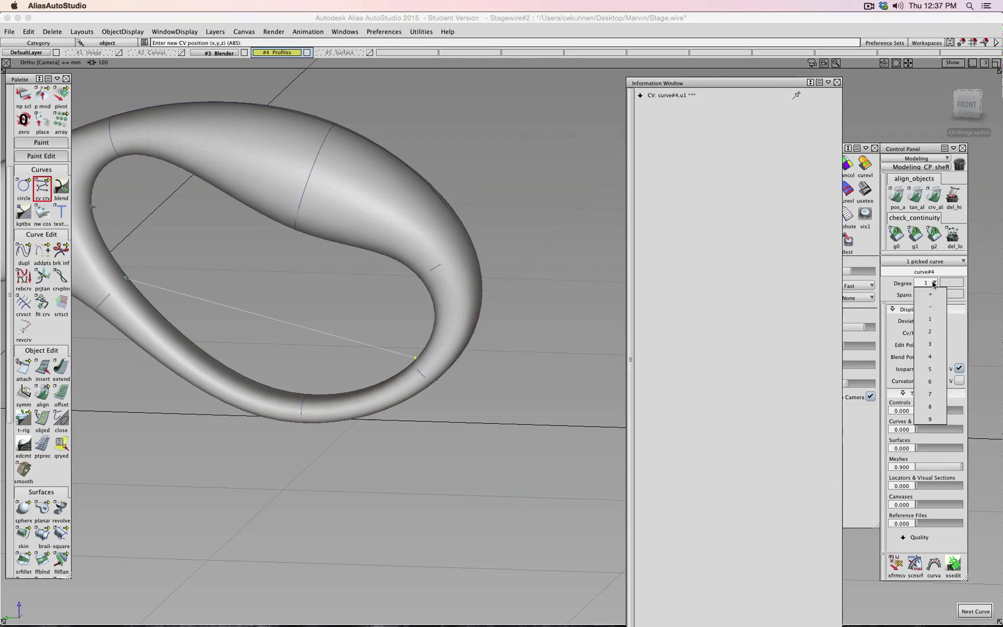
click(931, 332)
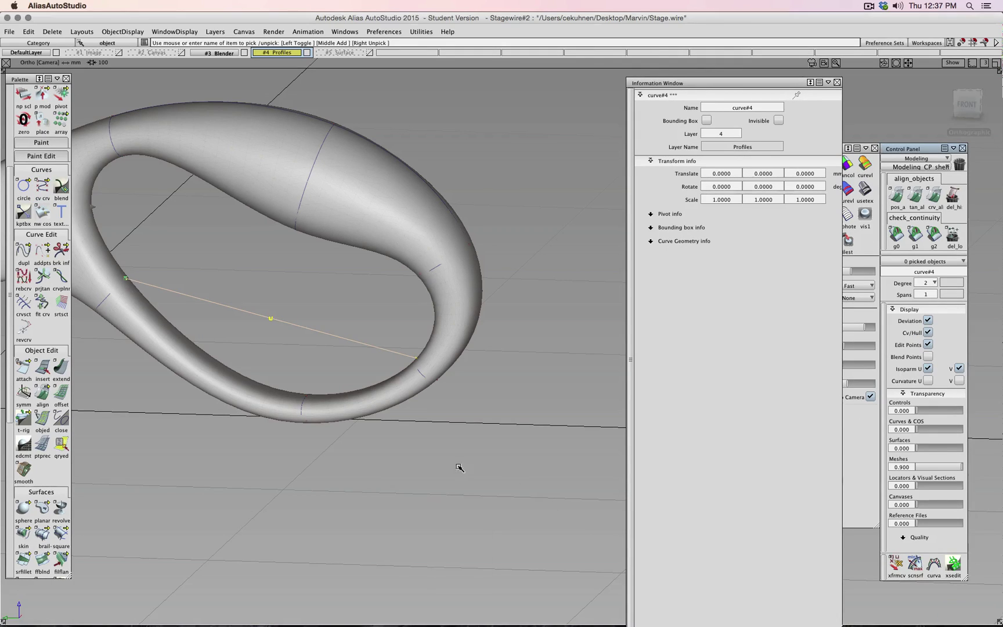
Step: Move the inner curve's middle CV below the lower arm in front view so the curve follows the mesh's inner edge
ctrl+shift+drag(457, 466, 501, 470)
drag(266, 305, 325, 331)
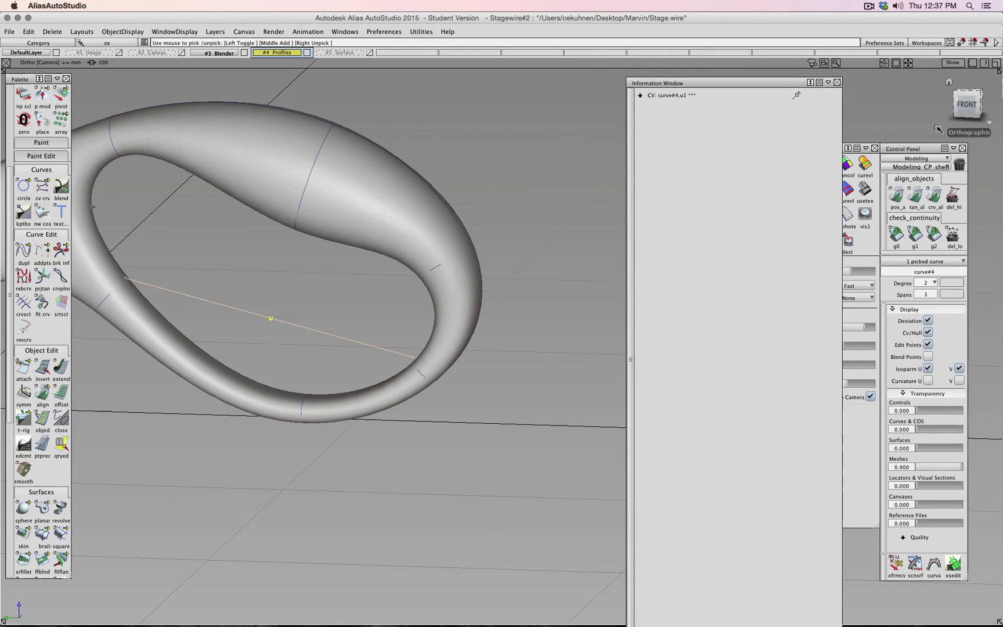
click(966, 105)
ctrl+shift+drag(546, 349, 514, 495)
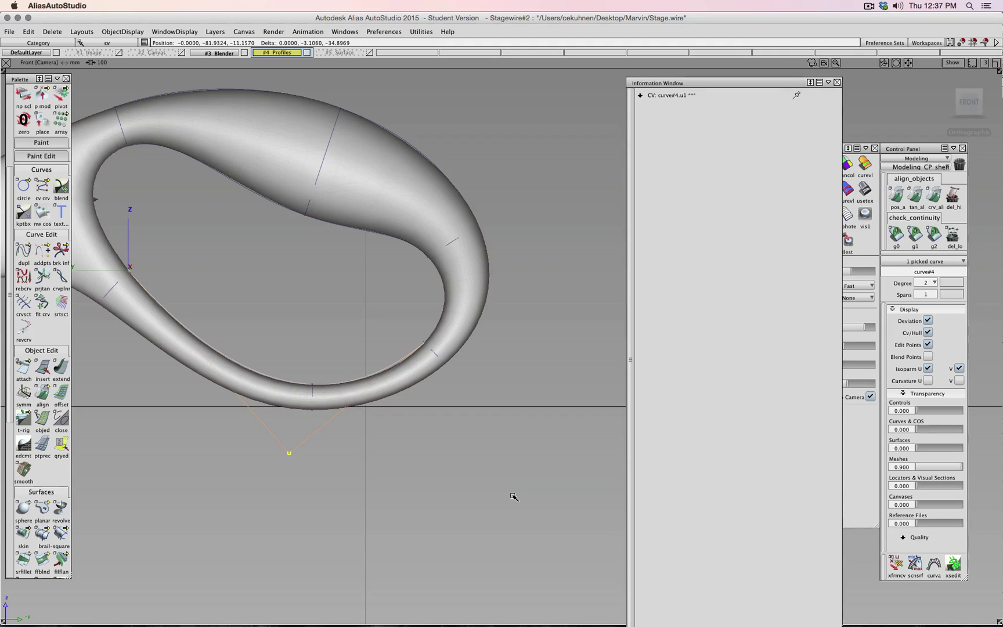
drag(513, 496, 510, 496)
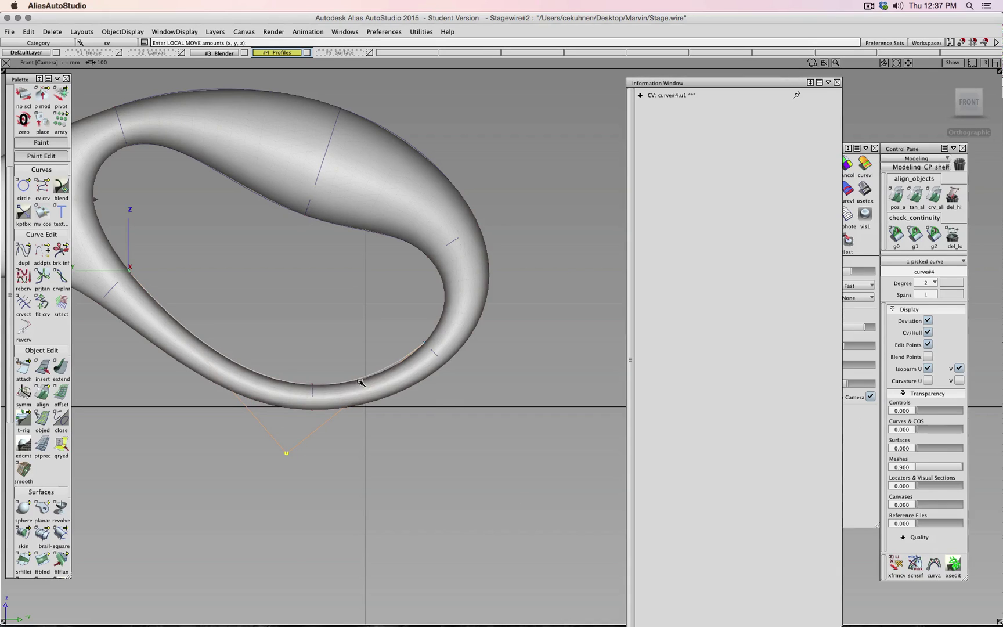
Step: Raise the inner curve to degree 3 and accept the rebuild
click(935, 283)
click(924, 347)
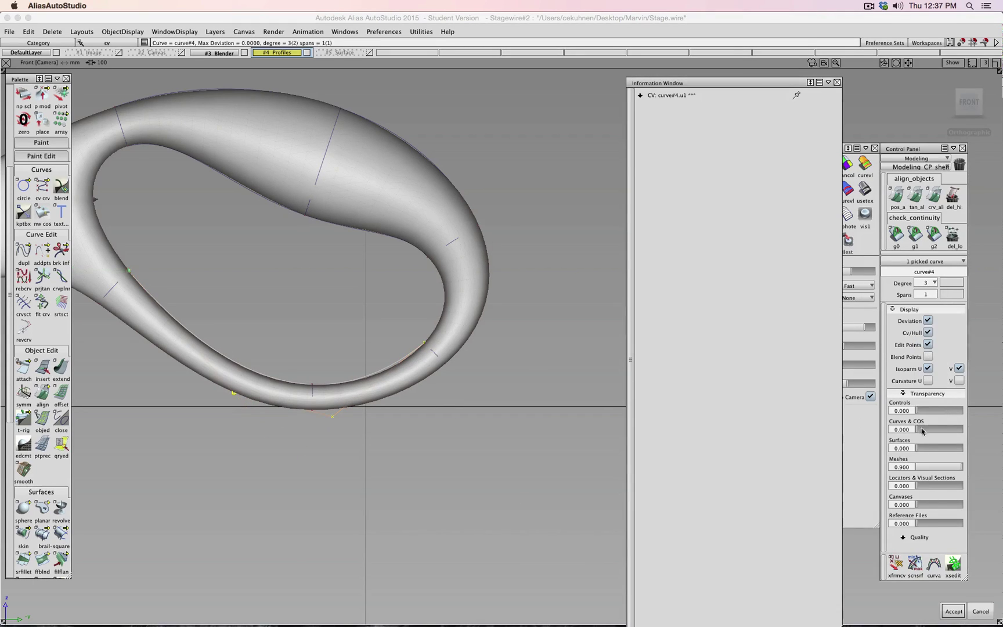
click(948, 614)
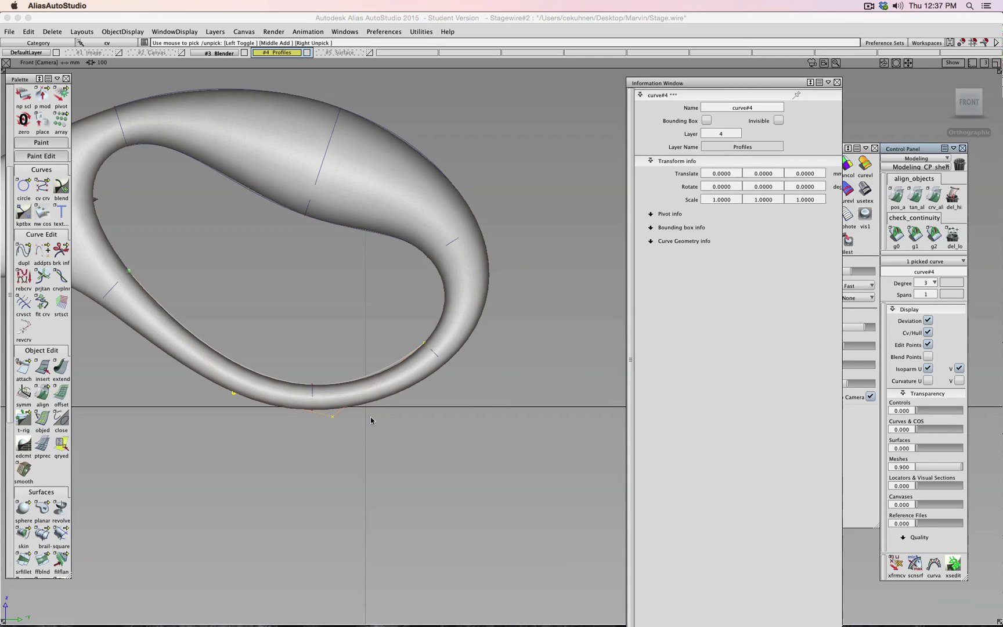
Step: Move the inner curve's middle CV nearer the handle body to refine its fit along the mesh's inner edge
scroll(367, 427, up, 4)
alt+shift+middle_drag(397, 419, 554, 383)
scroll(432, 459, up, 1)
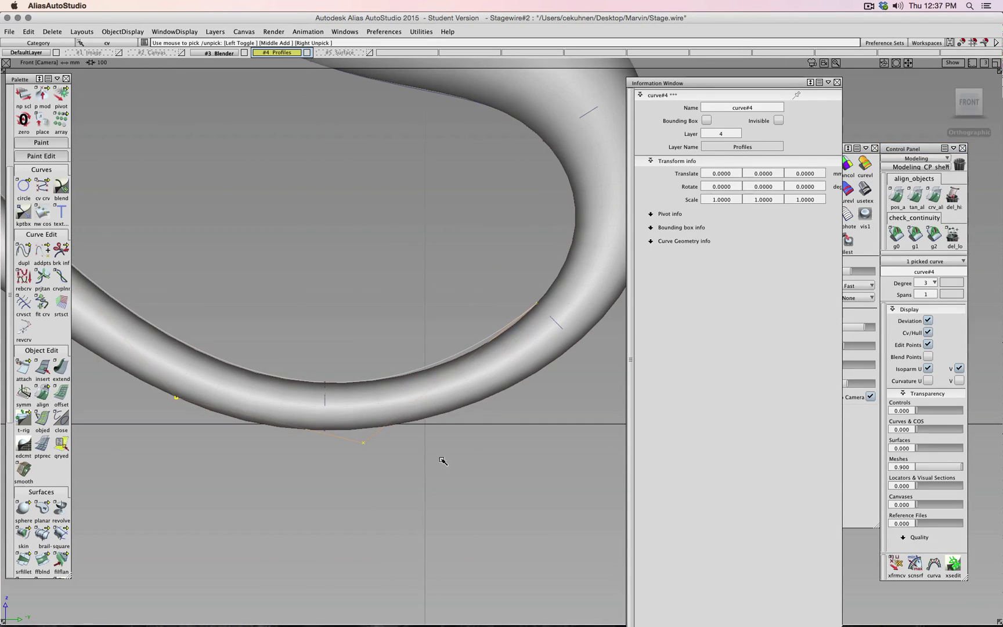
mouse_move(442, 460)
ctrl+shift+mouse_down()
mouse_move(441, 438)
mouse_move(432, 464)
mouse_move(459, 468)
ctrl+shift+mouse_up()
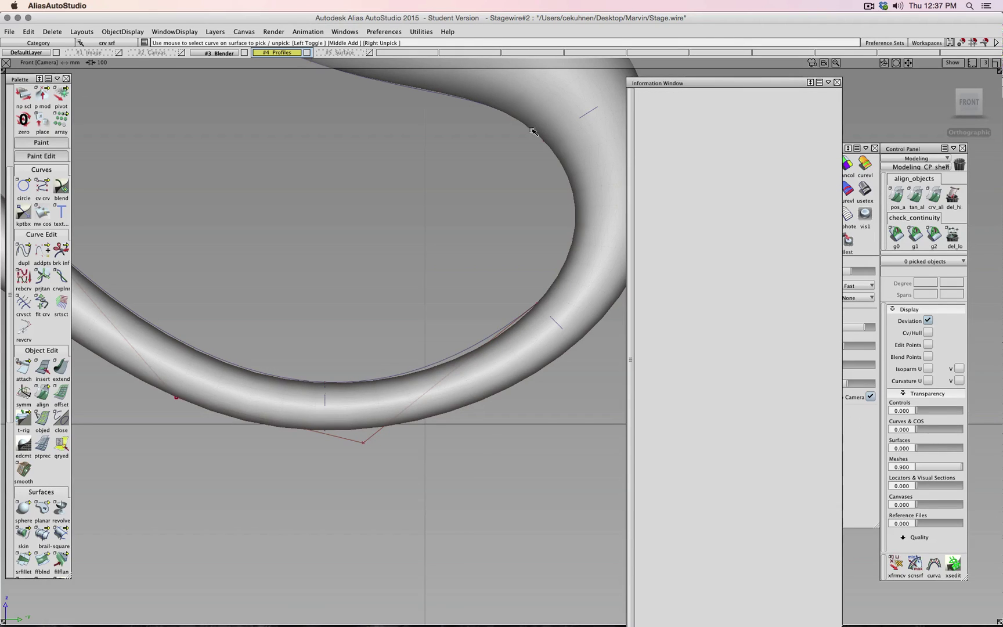
ctrl+shift+drag(418, 549, 436, 553)
drag(421, 511, 348, 438)
ctrl+shift+middle_drag(424, 499, 416, 477)
drag(416, 477, 458, 471)
alt+shift+right_drag(282, 503, 252, 497)
alt+shift+middle_drag(252, 498, 395, 531)
mouse_move(391, 429)
mouse_down()
mouse_move(374, 428)
mouse_move(388, 436)
mouse_up()
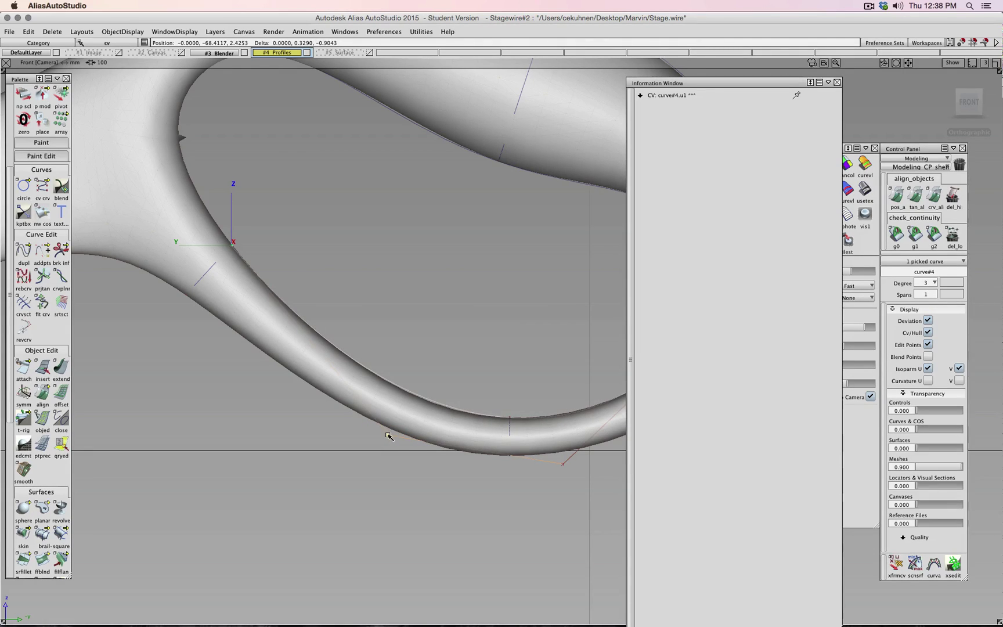
Step: Nudge the inner curve's middle CV nearer the loop's far end to match the mesh edge, and clear the selection
alt+shift+right_drag(389, 435, 459, 470)
alt+shift+middle_drag(459, 470, 398, 461)
alt+shift+right_drag(399, 461, 332, 507)
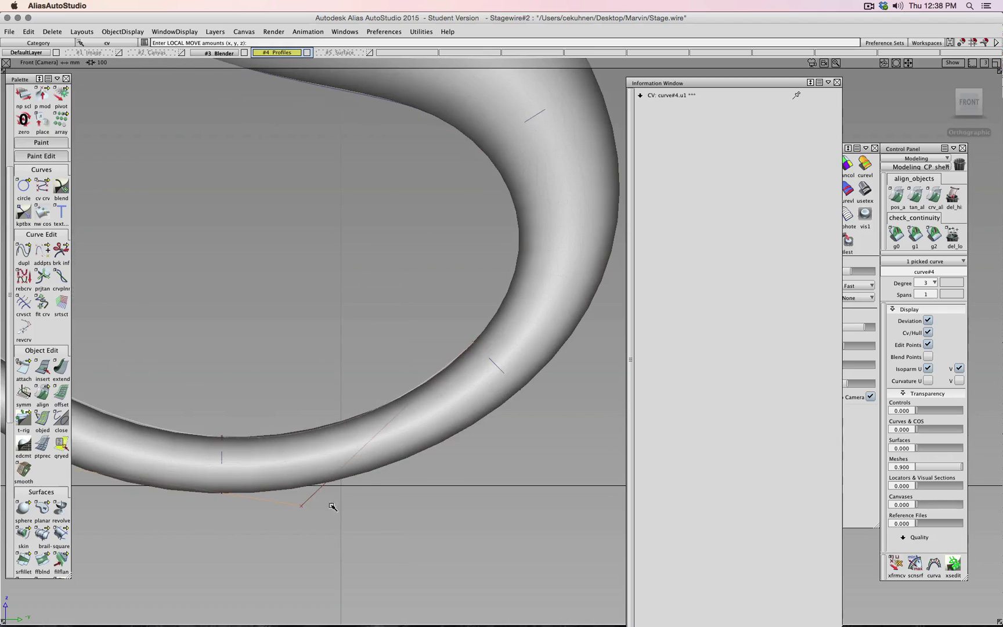
mouse_move(301, 507)
mouse_down()
mouse_move(294, 498)
mouse_move(297, 509)
mouse_up()
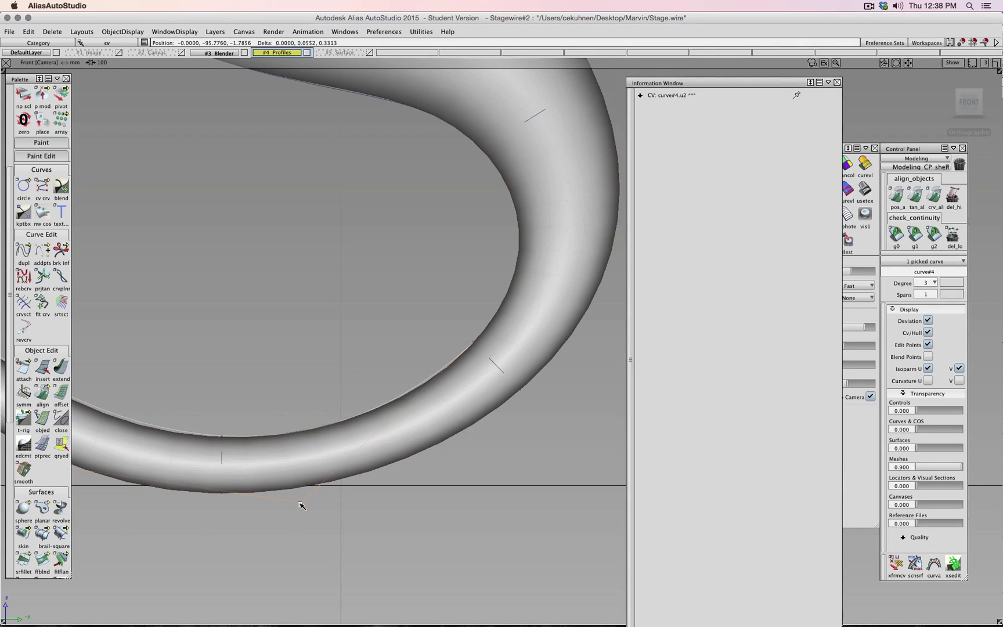
scroll(294, 350, down, 4)
ctrl+shift+drag(294, 351, 295, 334)
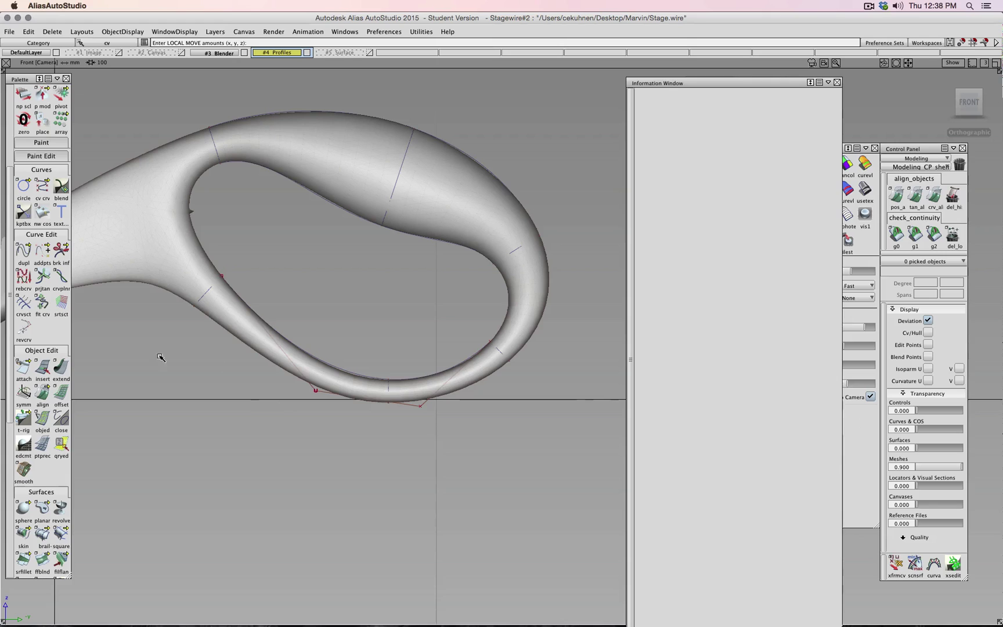
Step: Draw a two-point CV curve between the outer edges of the two outer lower profile circles and set its degree to 4
click(42, 187)
alt+shift+drag(201, 369, 216, 337)
click(192, 311)
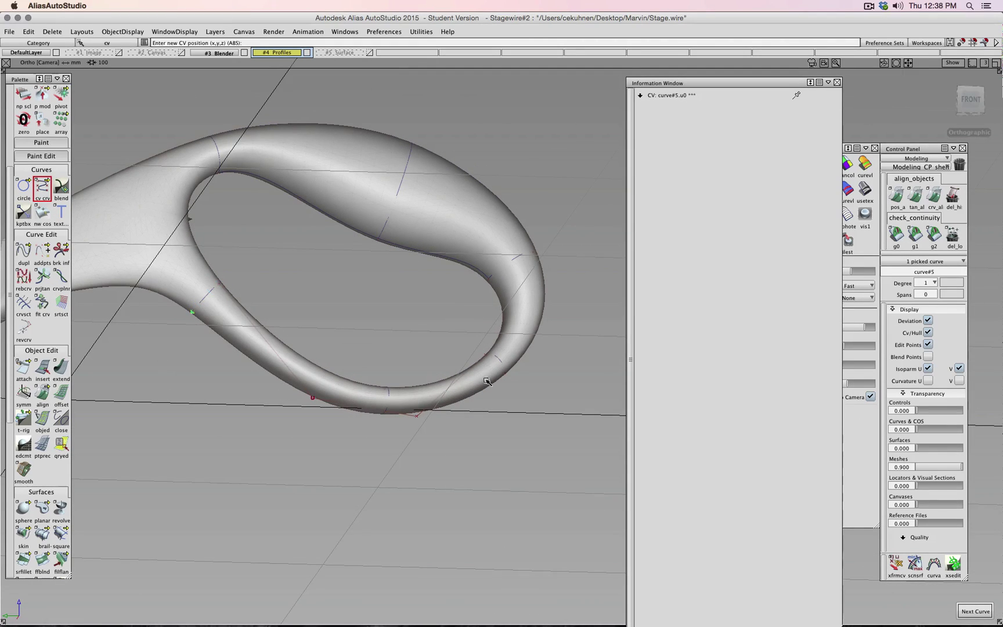
alt+shift+drag(513, 418, 487, 325)
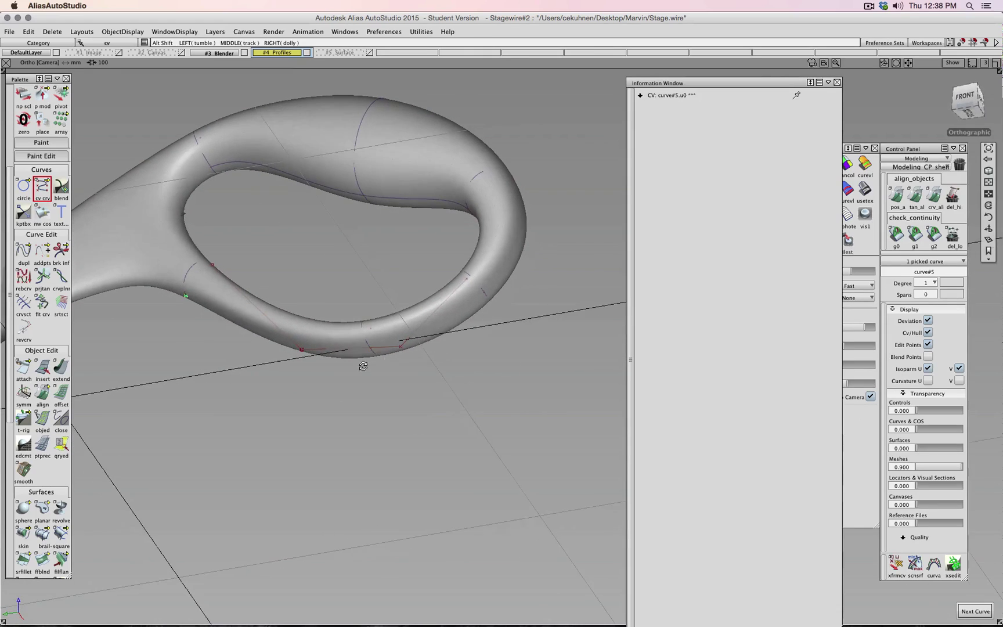
click(484, 292)
click(927, 283)
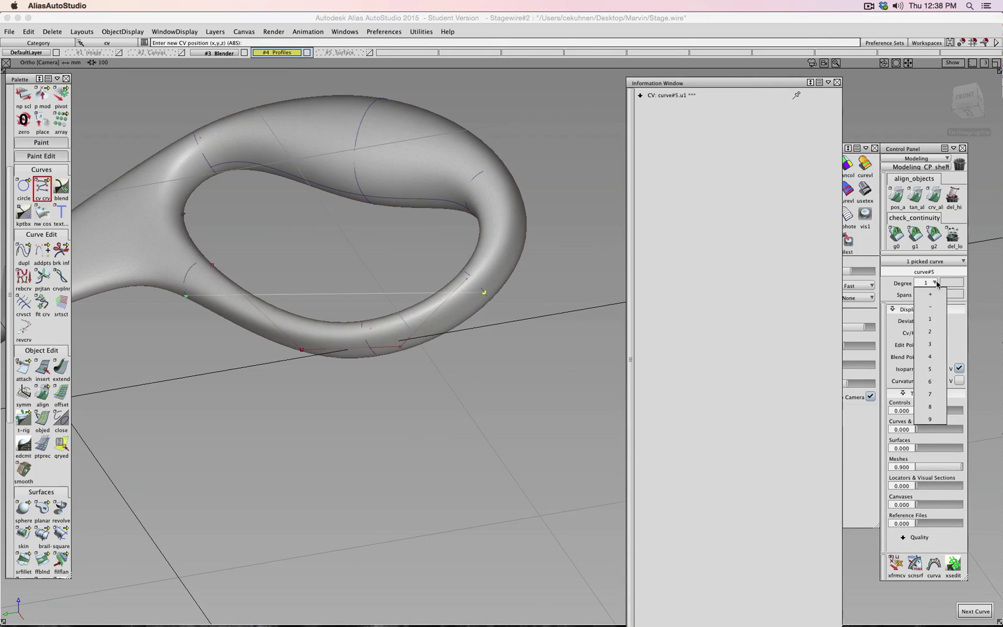
click(929, 356)
click(959, 612)
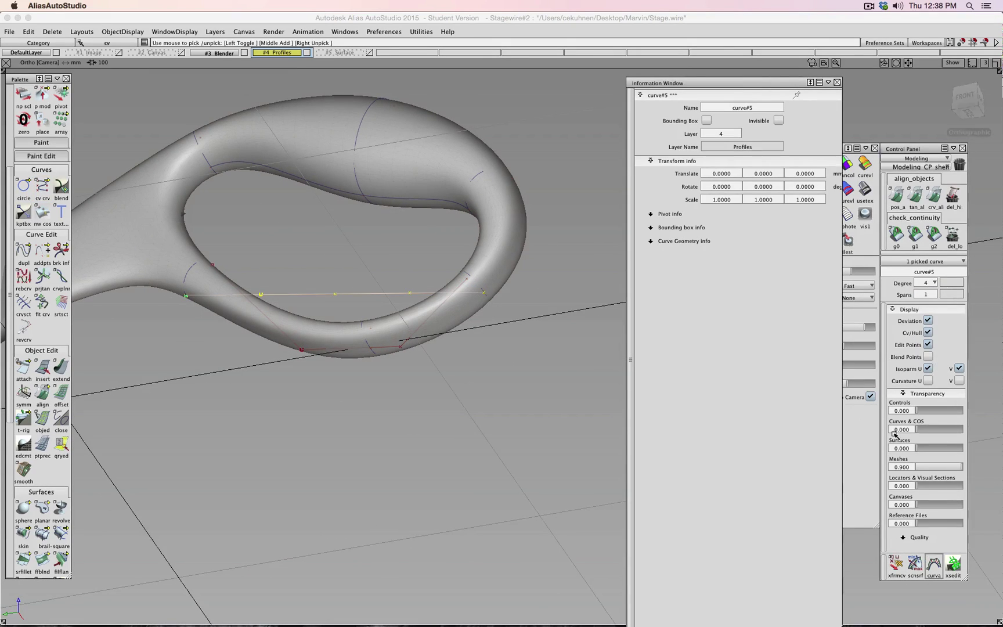
Step: Pull the outer curve's third and fourth CVs below the lower arm in front view
click(970, 99)
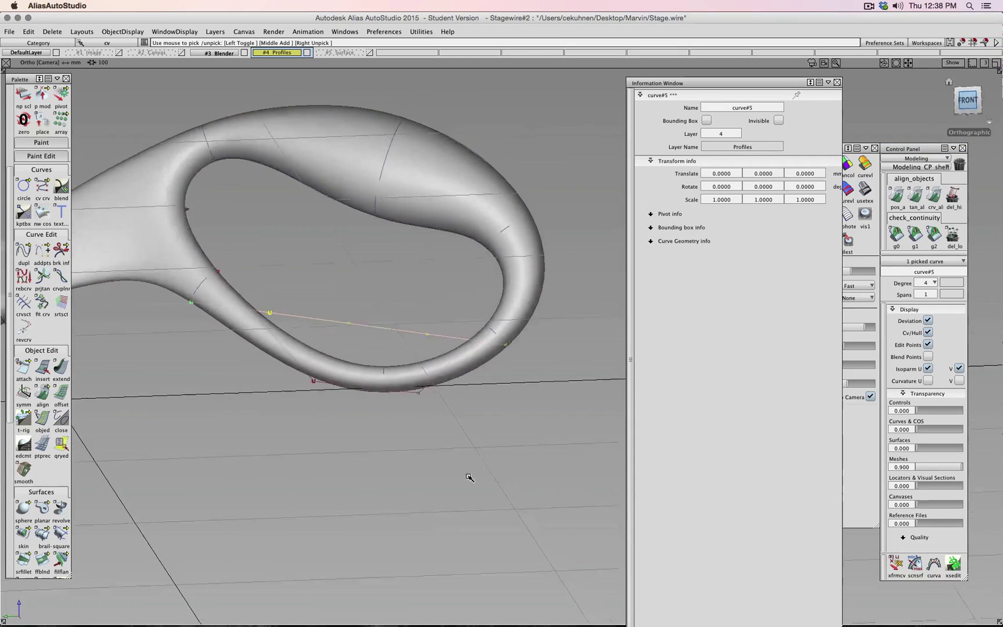
ctrl+shift+drag(463, 493, 464, 470)
ctrl+shift+drag(464, 483, 504, 484)
drag(416, 332, 442, 354)
ctrl+shift+drag(534, 434, 505, 510)
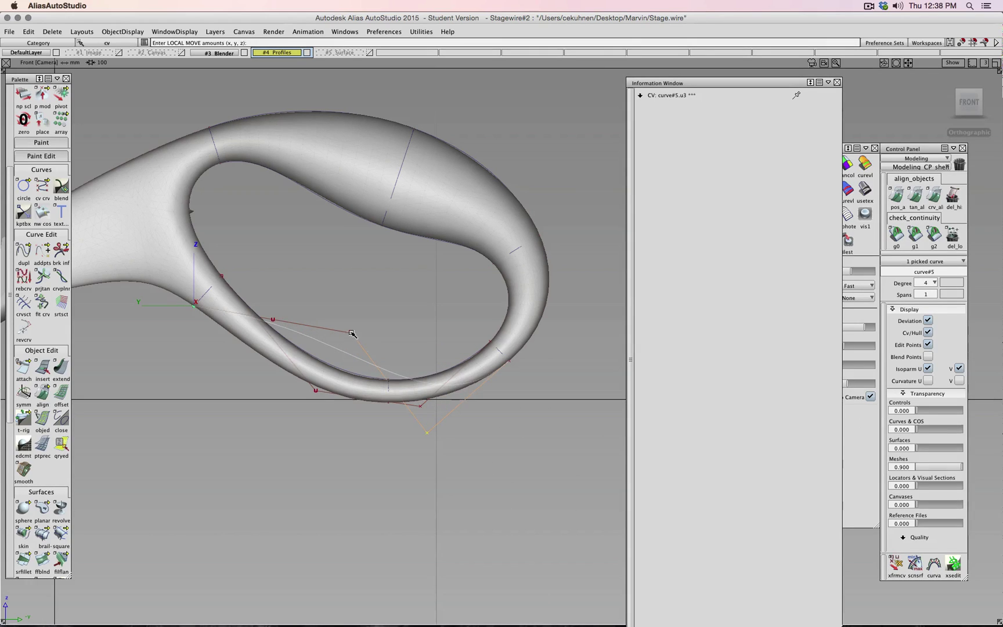
drag(351, 333, 265, 385)
Step: Set the outer curve's degree to 3 and move its second CV, nearest the handle body, to the arm's outer edge
click(935, 283)
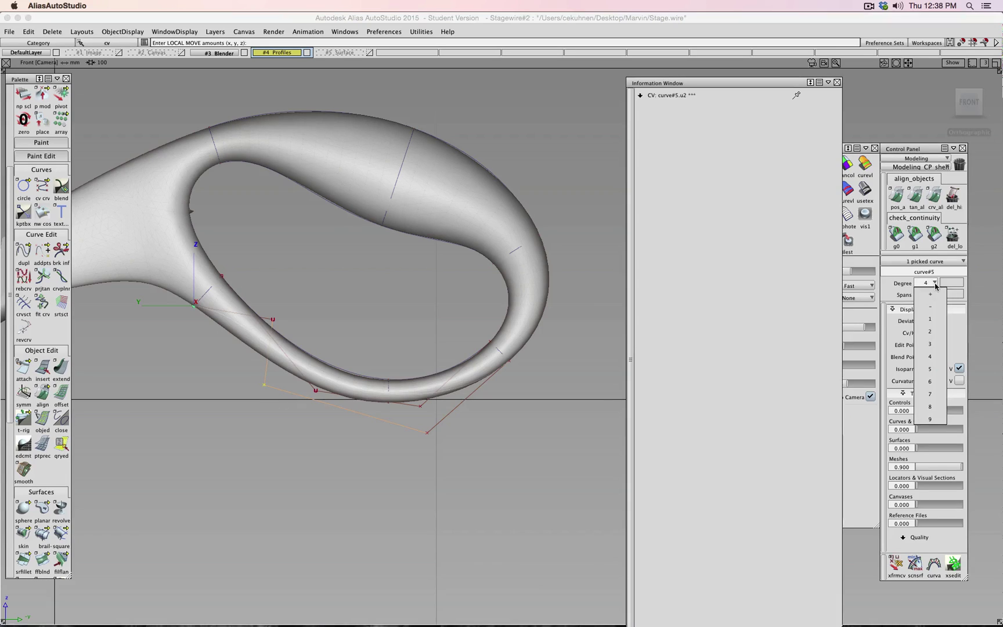
click(930, 344)
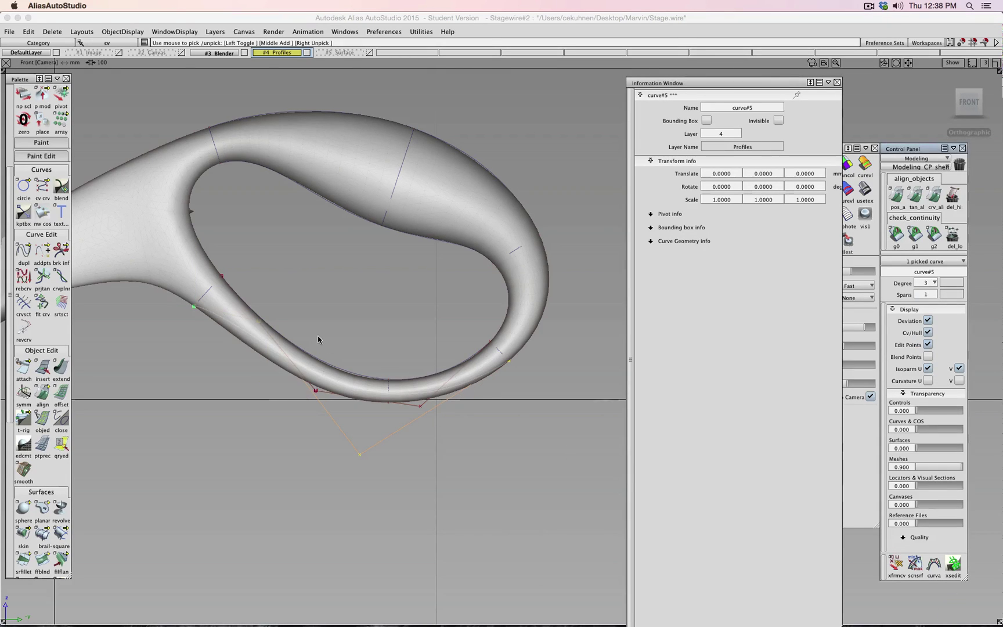
ctrl+shift+drag(327, 313, 327, 290)
ctrl+shift+drag(327, 314, 362, 314)
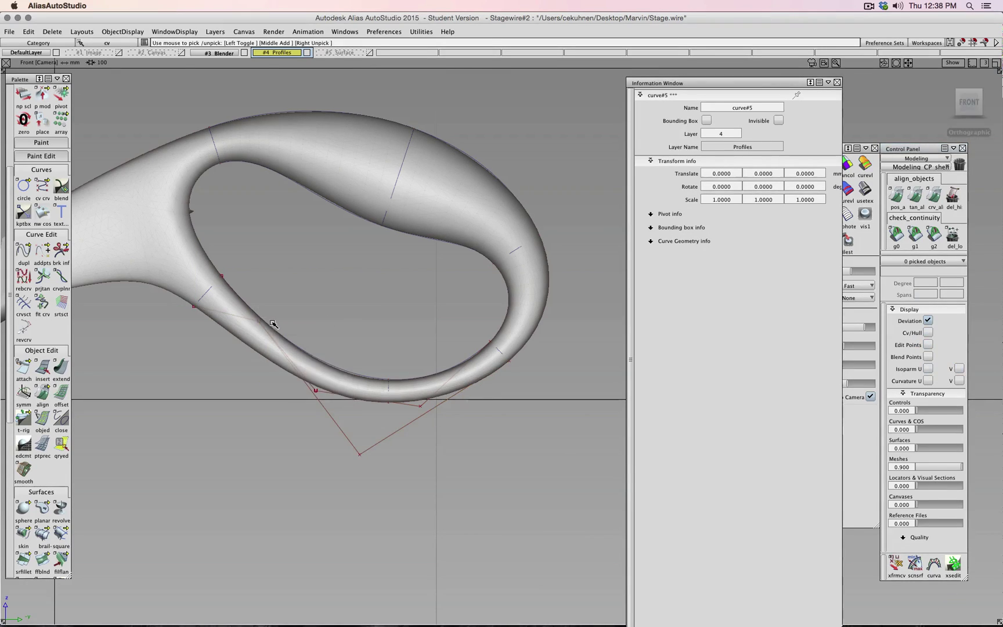
click(257, 321)
drag(257, 321, 248, 368)
drag(260, 325, 263, 328)
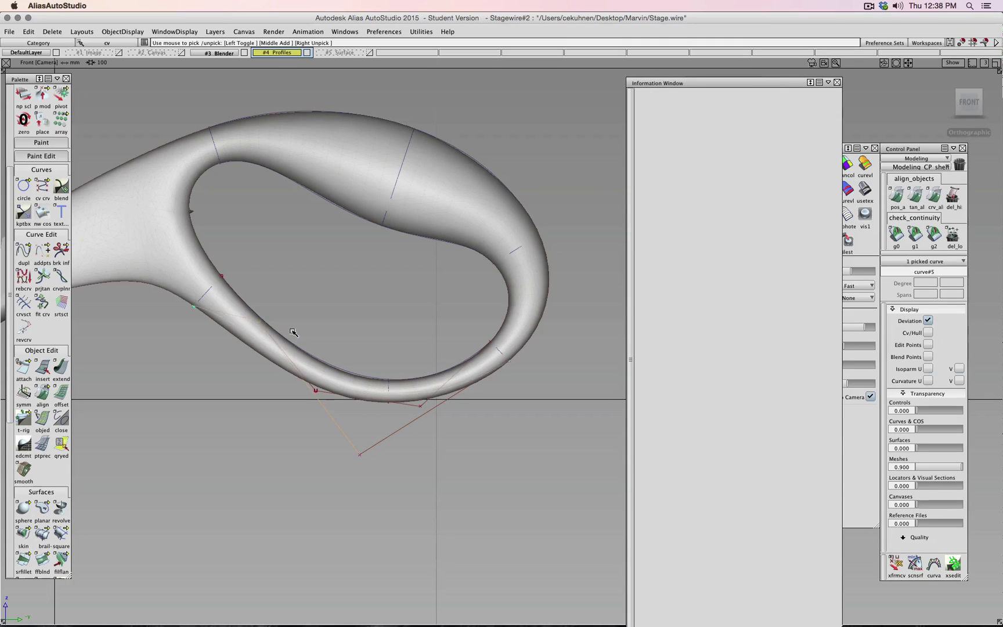
ctrl+shift+right_drag(296, 328, 302, 312)
drag(301, 312, 315, 349)
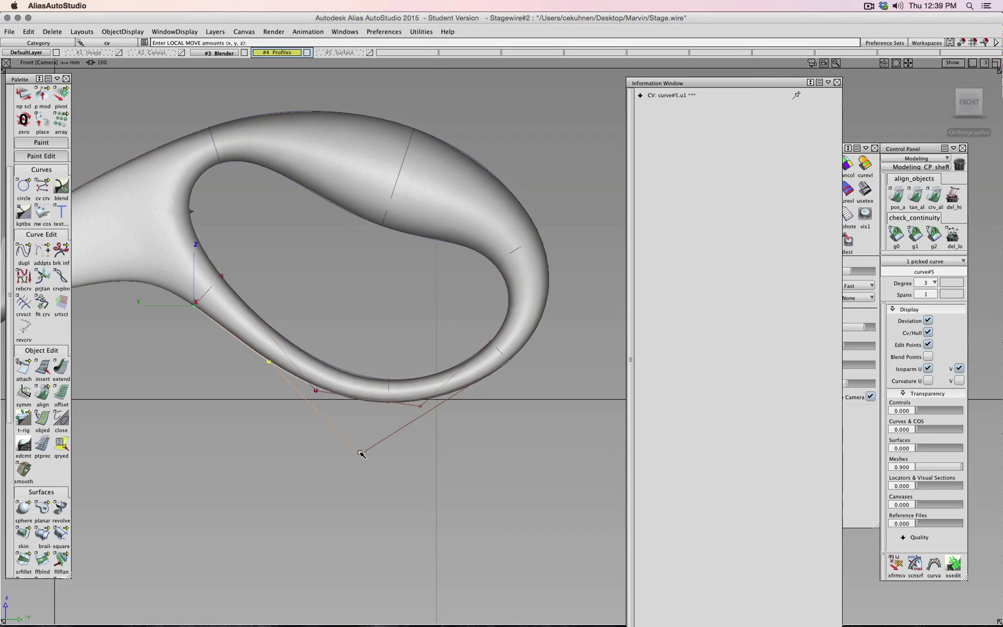
Step: Move the outer curve's lowest CV beneath the arm so the curve follows the mesh's outer edge
mouse_move(360, 452)
mouse_down()
mouse_move(380, 465)
mouse_move(394, 454)
mouse_move(373, 456)
mouse_up()
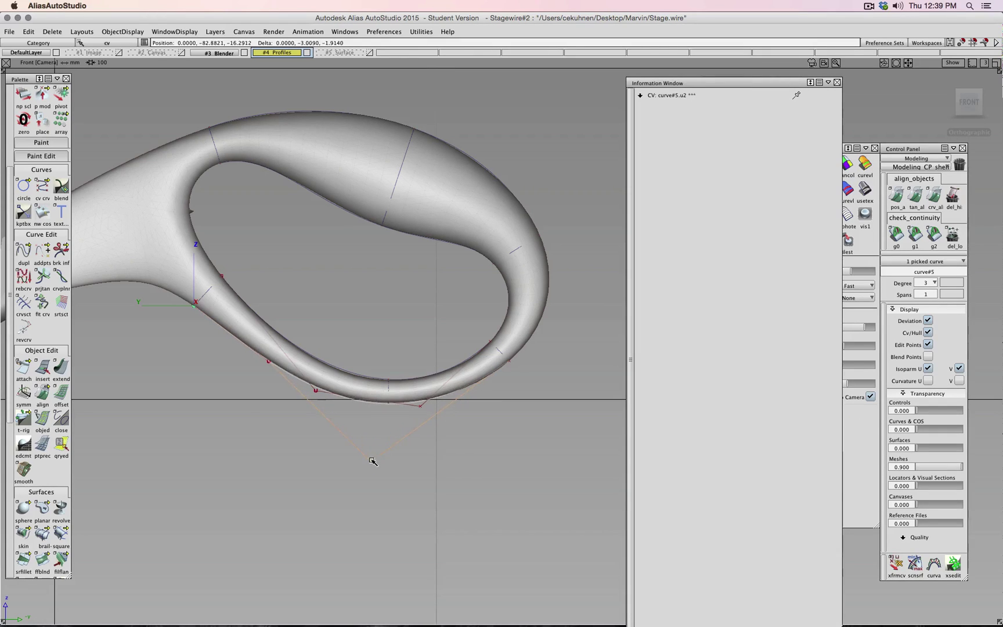
scroll(400, 432, up, 3)
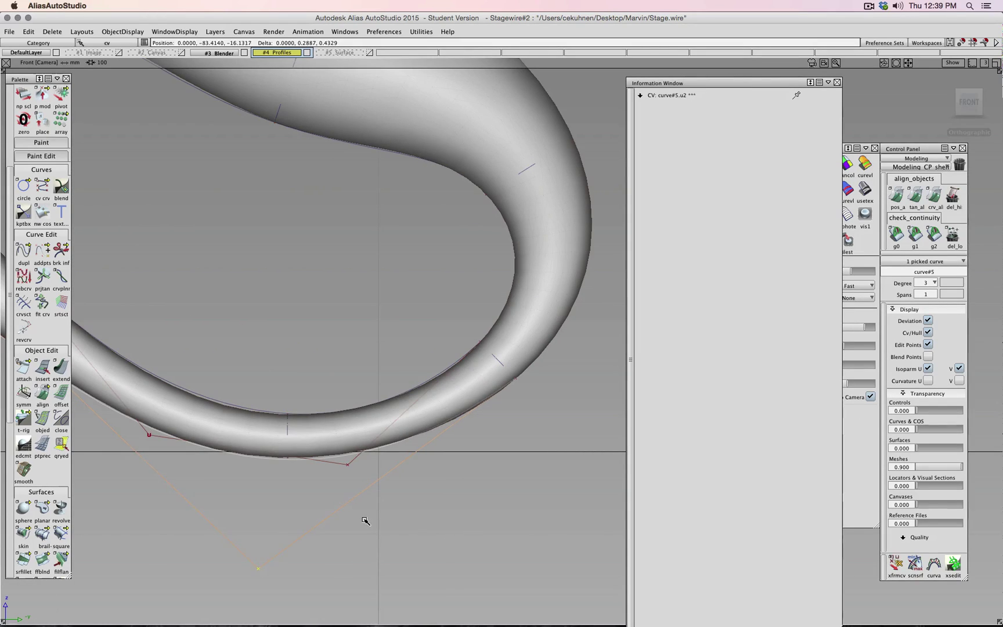
drag(371, 519, 387, 521)
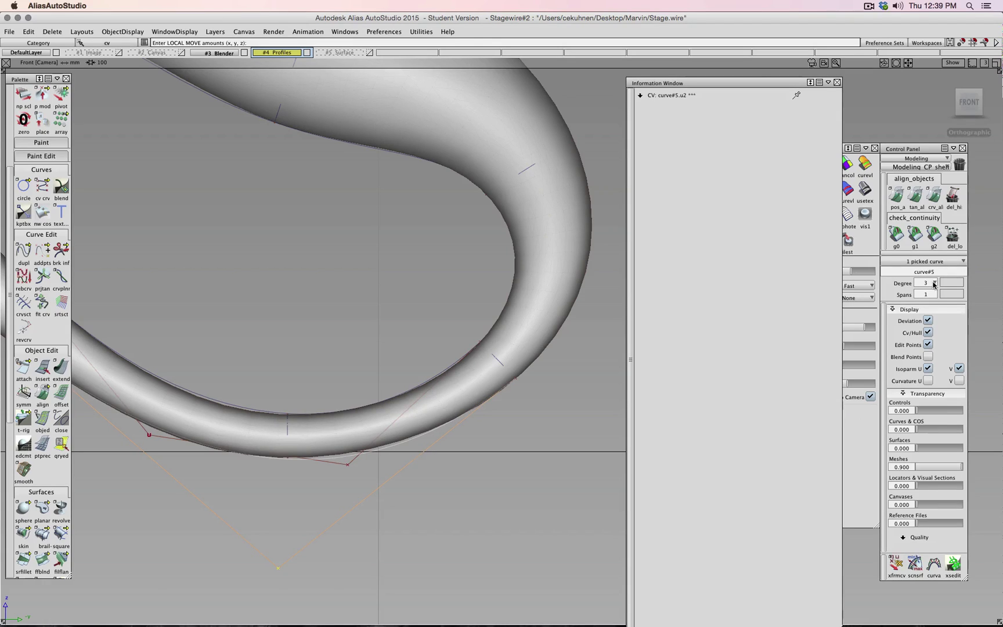
Step: Raise the outer curve to degree 4 and accept the rebuild
click(934, 284)
click(928, 357)
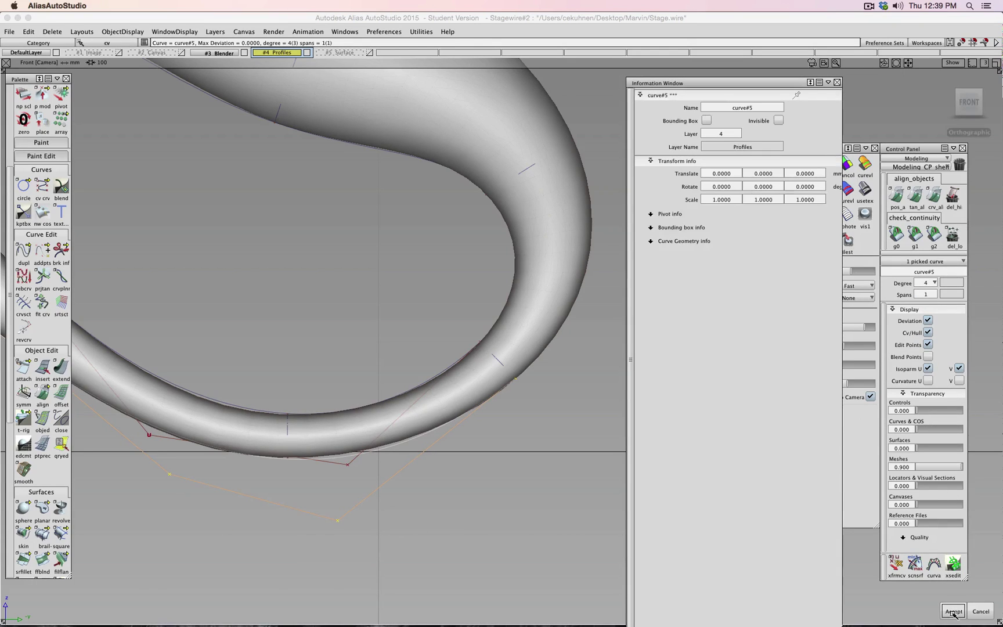
click(953, 611)
Step: Adjust the outer curve's fourth CV, toward the loop's far end, to bring the curve closer to the mesh's outer edge
click(342, 525)
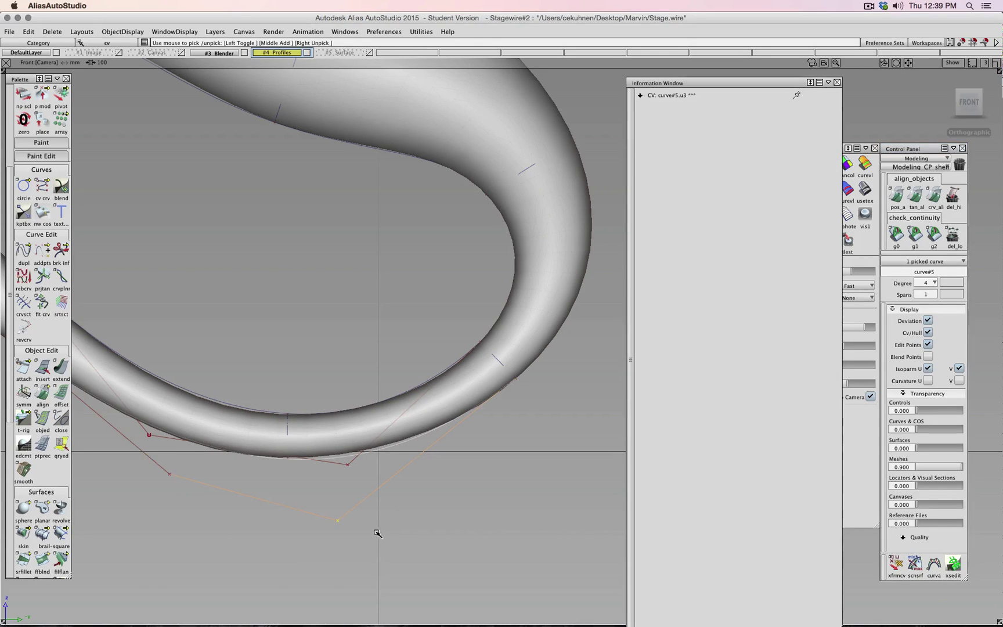
drag(383, 530, 402, 525)
ctrl+shift+right_drag(418, 522, 415, 504)
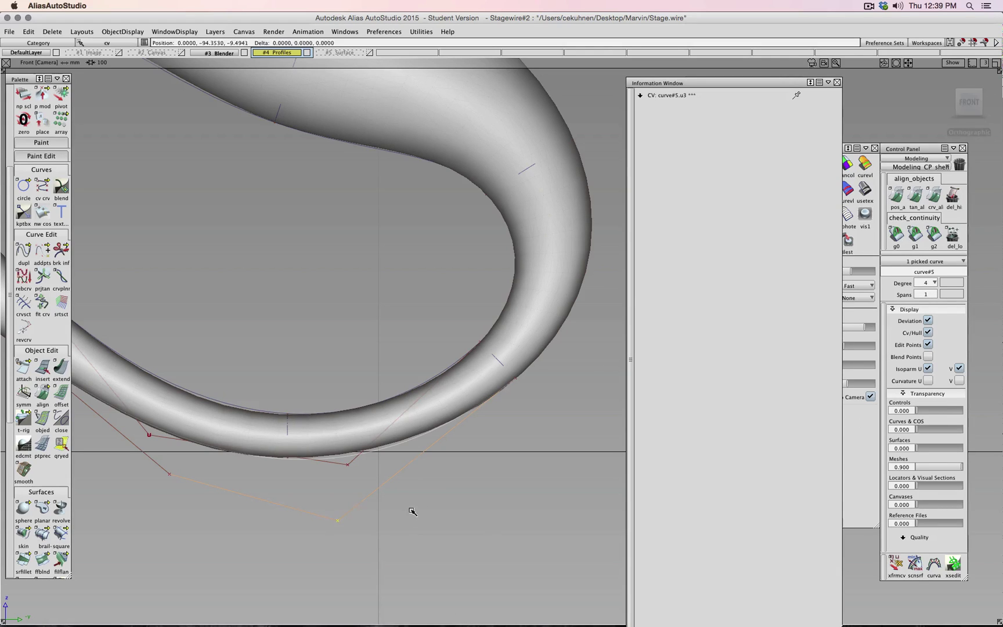
drag(412, 511, 431, 503)
Step: Fine-tune the outer curve's second and third CVs so it hugs the mesh edge near the handle body
alt+shift+middle_drag(265, 490, 470, 506)
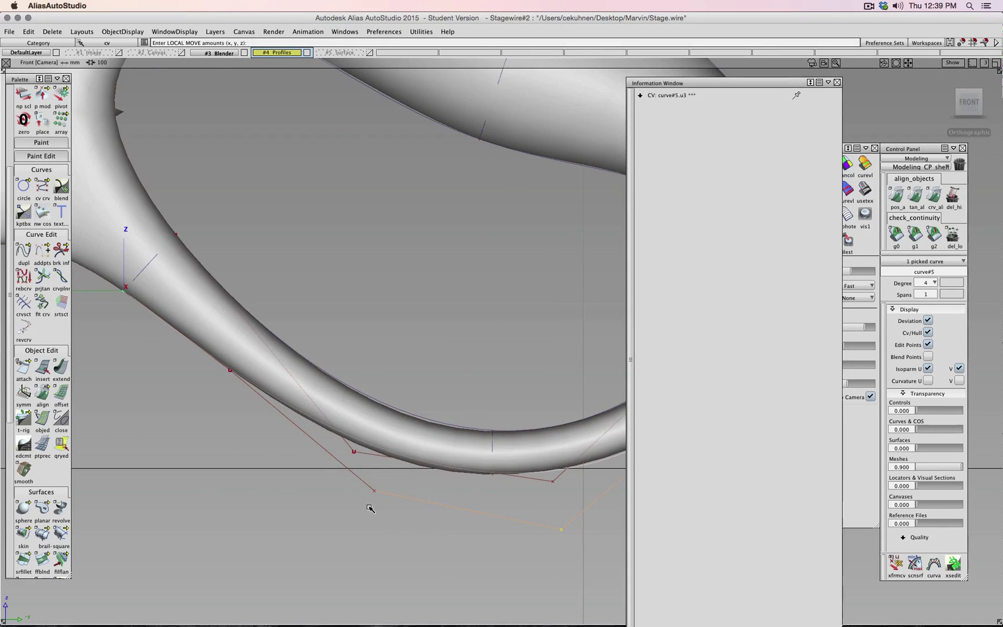
drag(374, 492, 371, 501)
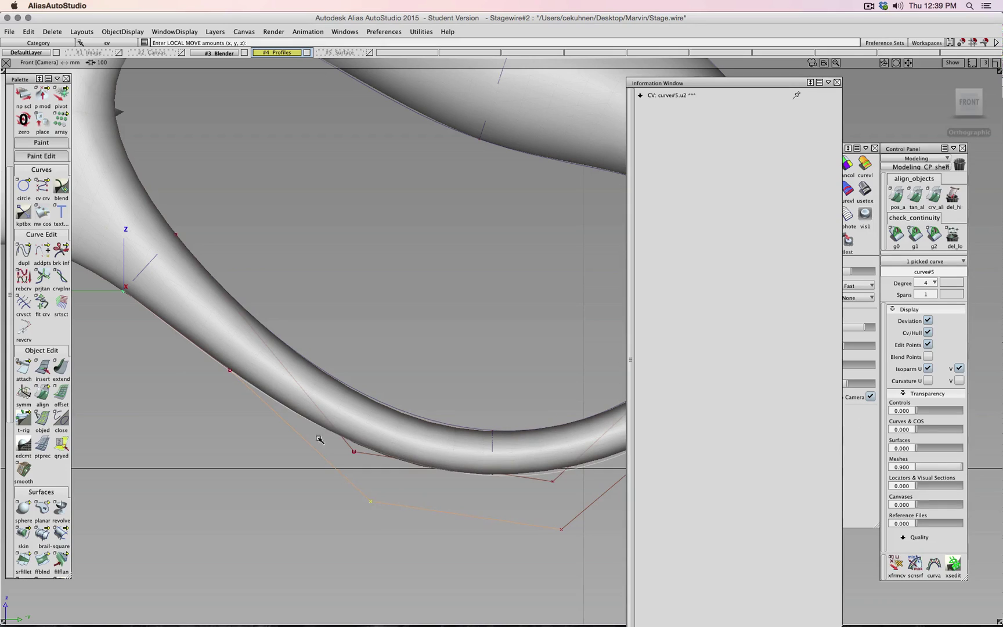
drag(228, 372, 225, 366)
drag(372, 500, 371, 502)
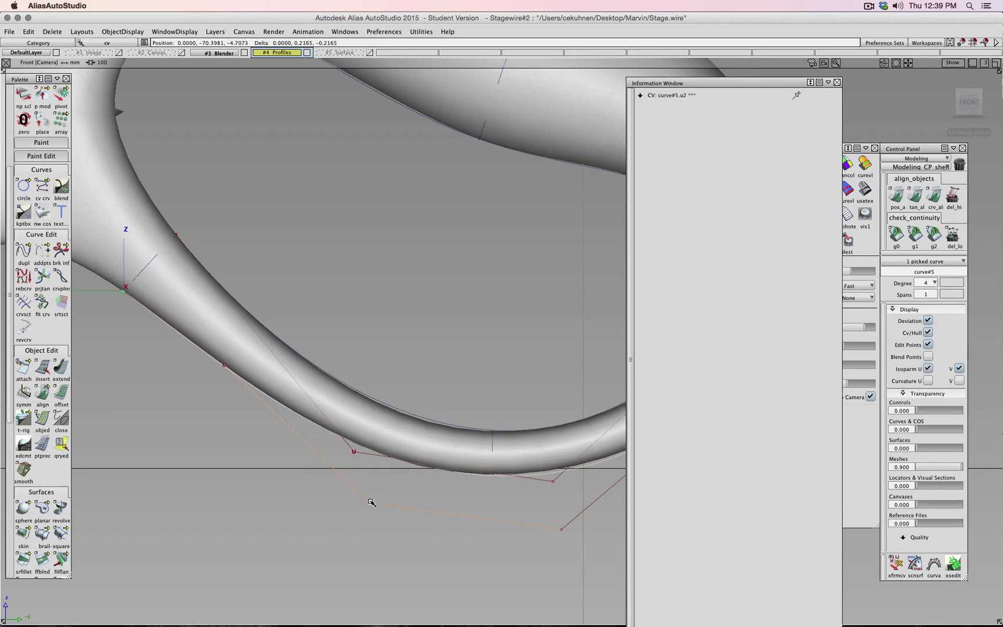
Step: Shift the outer curve's fourth CV again to refine its fit toward the loop's far end
drag(559, 530, 558, 530)
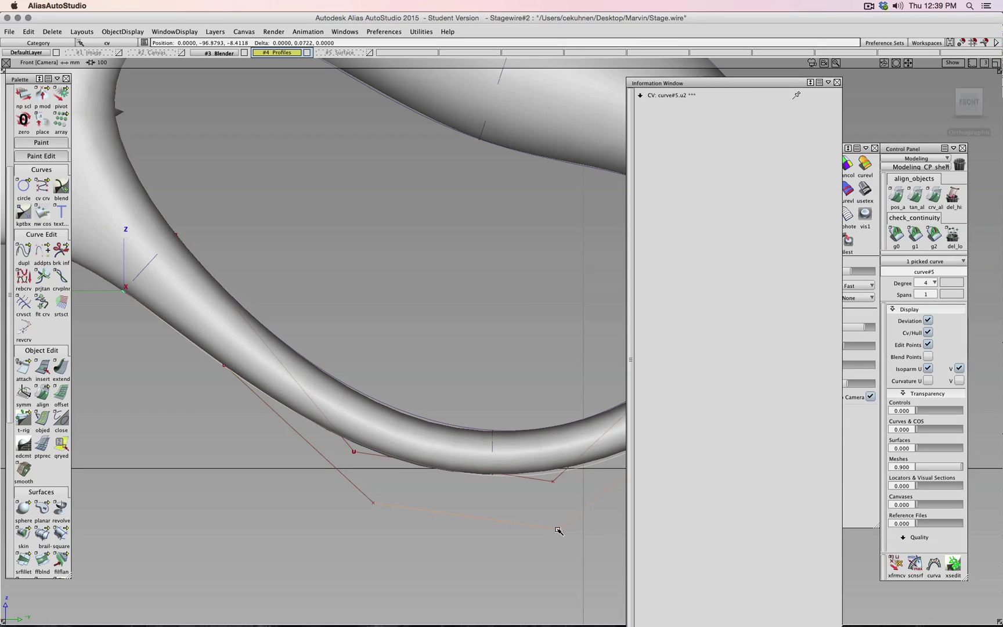
alt+shift+middle_drag(543, 529, 381, 519)
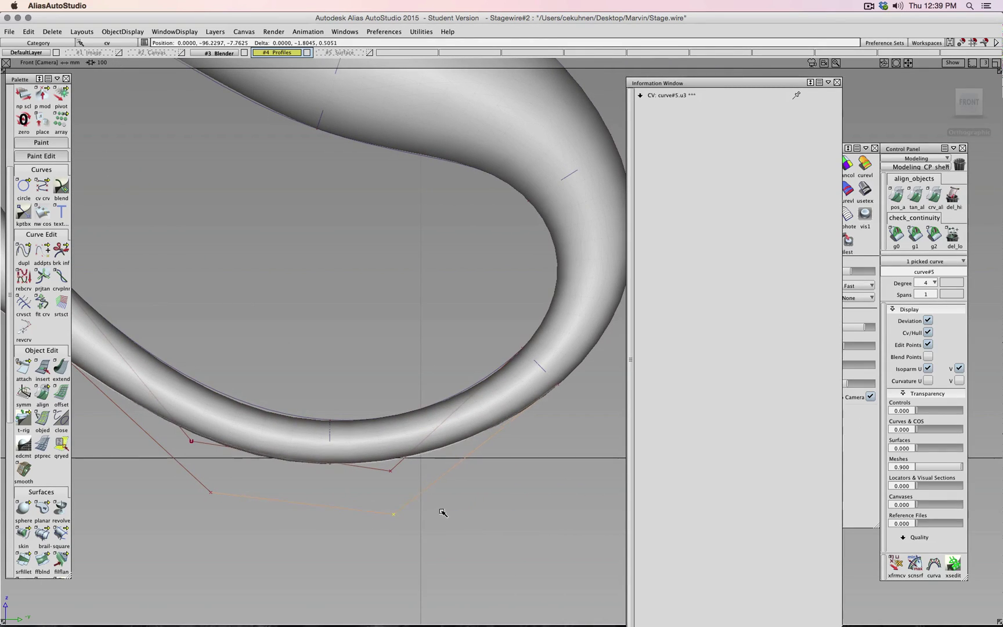
alt+shift+right_drag(445, 512, 463, 498)
Step: Clear the selection and hide the Blender layer to inspect the two connecting curves against the profile circles
ctrl+shift+drag(463, 498, 450, 477)
click(245, 53)
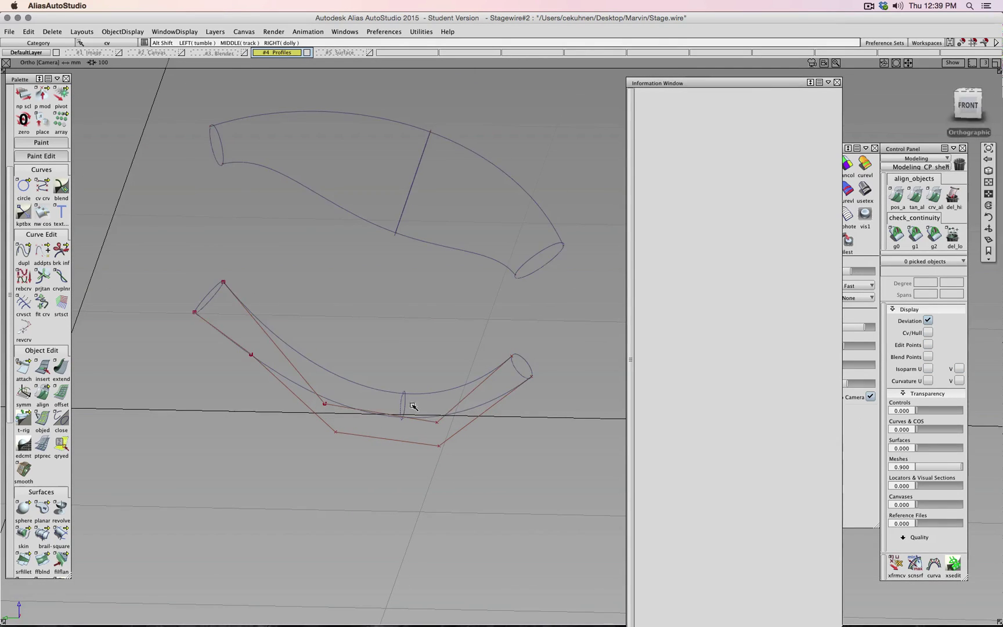
mouse_move(412, 406)
alt+shift+mouse_down()
mouse_move(262, 327)
mouse_move(366, 381)
mouse_move(510, 421)
alt+shift+mouse_up()
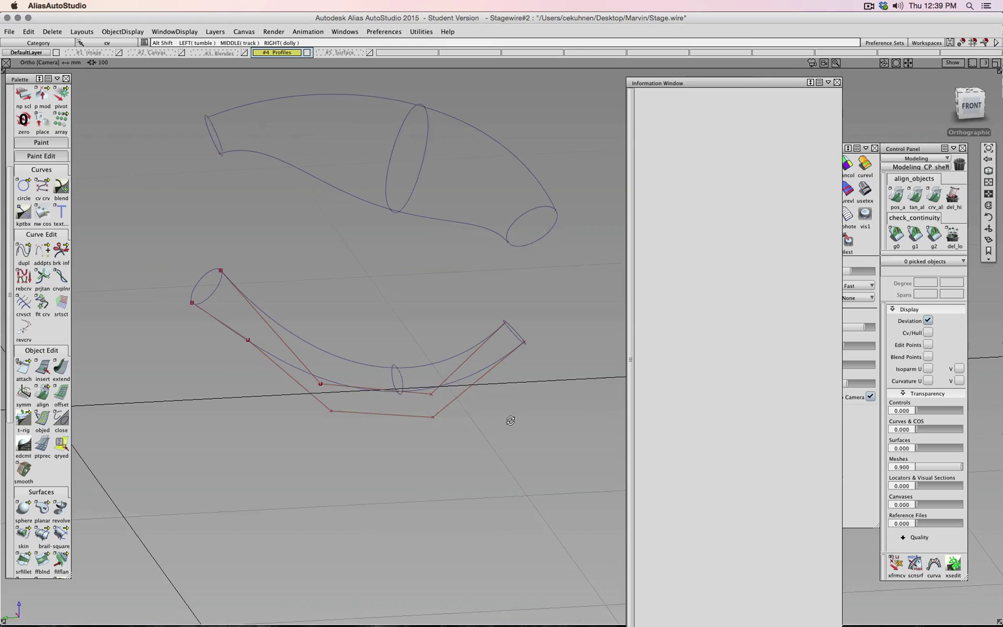
Step: Select both halves of the lower arm's middle profile circle and place their pivot on the circle's upper point
alt+shift+right_drag(510, 418, 349, 415)
alt+shift+drag(348, 415, 451, 401)
click(336, 412)
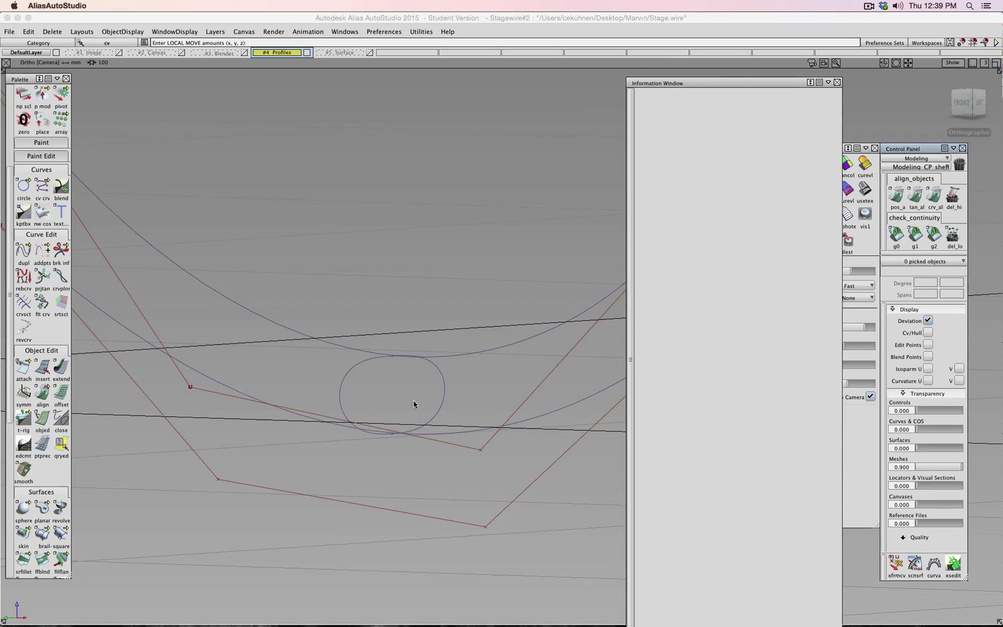
ctrl+shift+drag(420, 390, 416, 413)
click(359, 368)
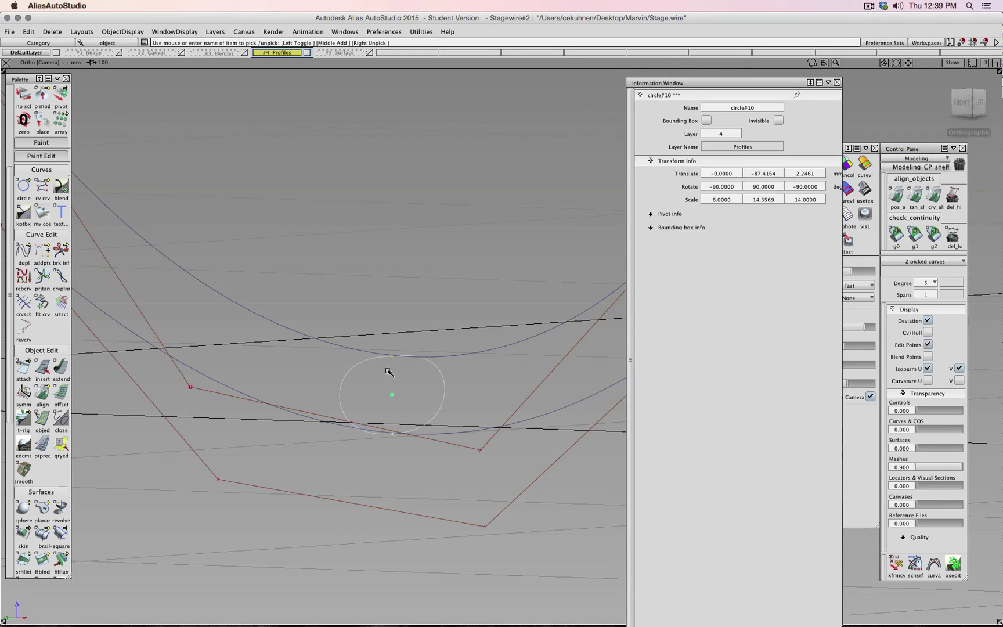
alt+shift+drag(367, 332, 412, 341)
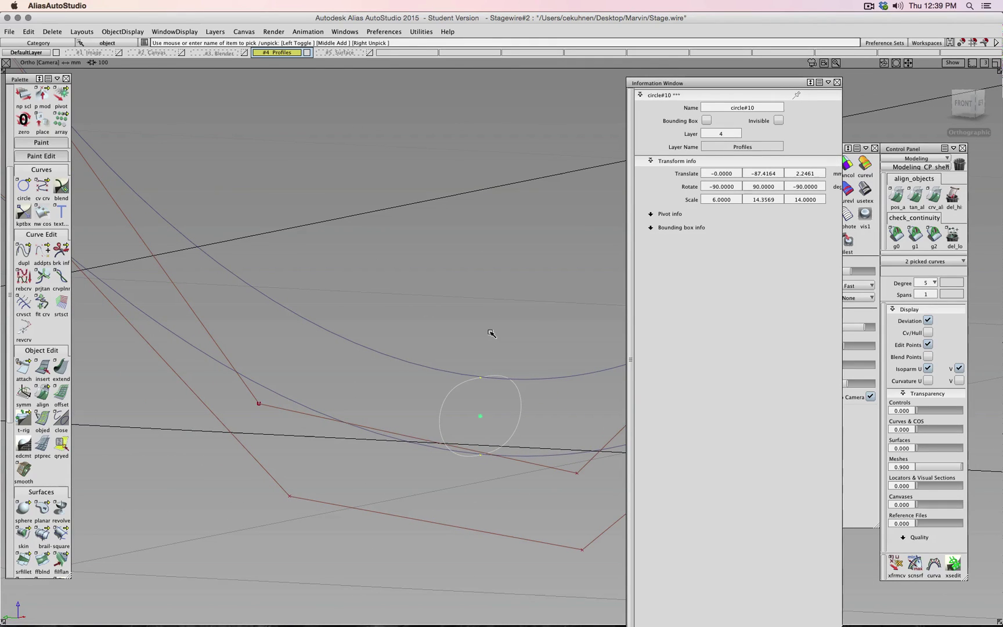
ctrl+shift+middle_drag(399, 471, 398, 446)
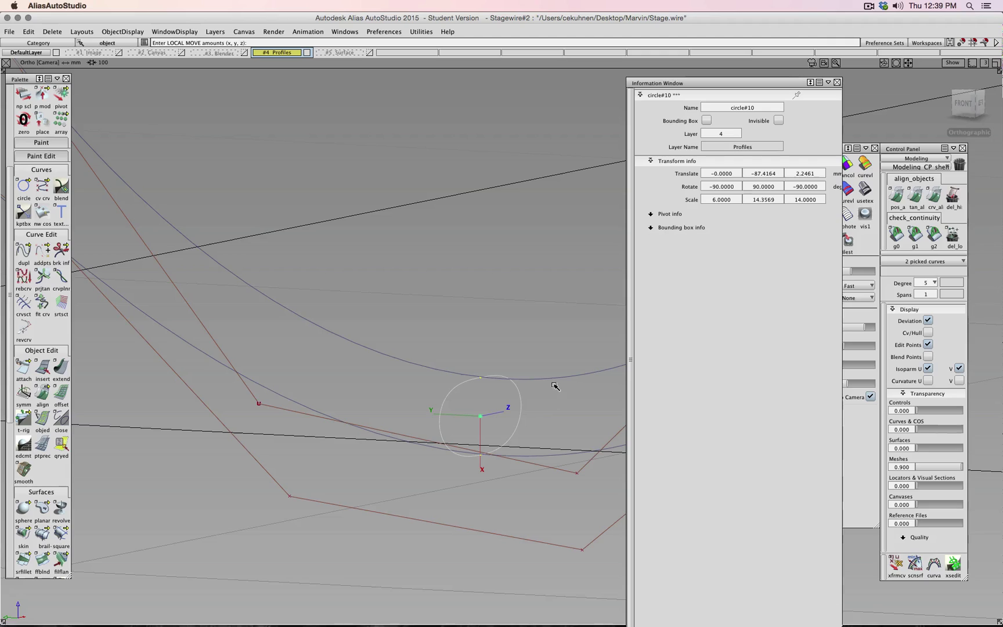
click(63, 100)
ctrl+alt+drag(444, 408, 525, 379)
Step: Move the middle profile circle so its upper point snaps onto the inner curve
ctrl+shift+middle_drag(515, 351, 516, 330)
drag(589, 375, 514, 409)
scroll(516, 452, up, 2)
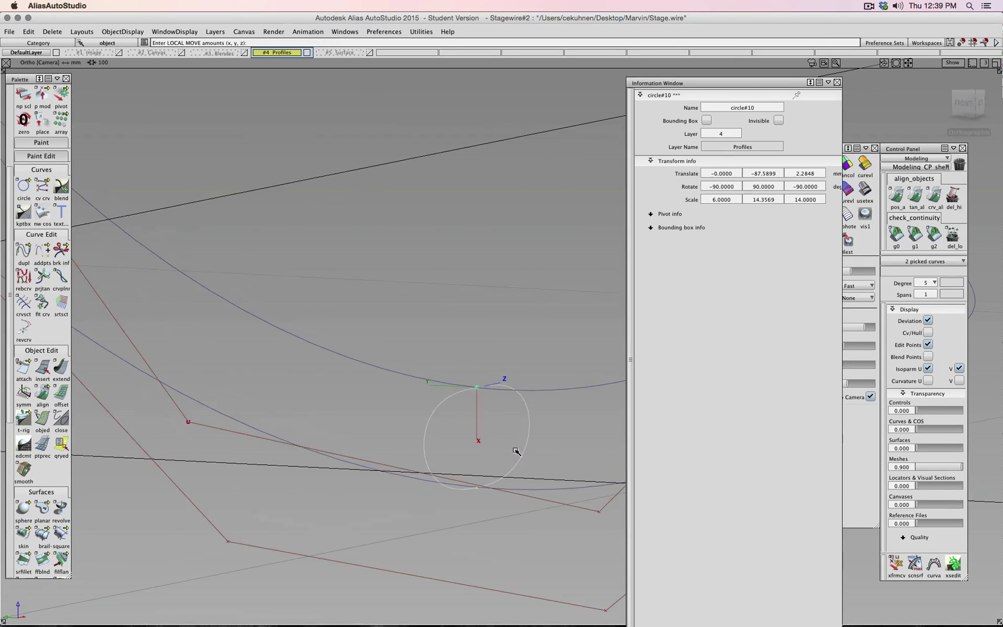
Step: Show the middle circle's CVs and hull and draw a straight helper curve between its upper and lower points
scroll(516, 452, up, 6)
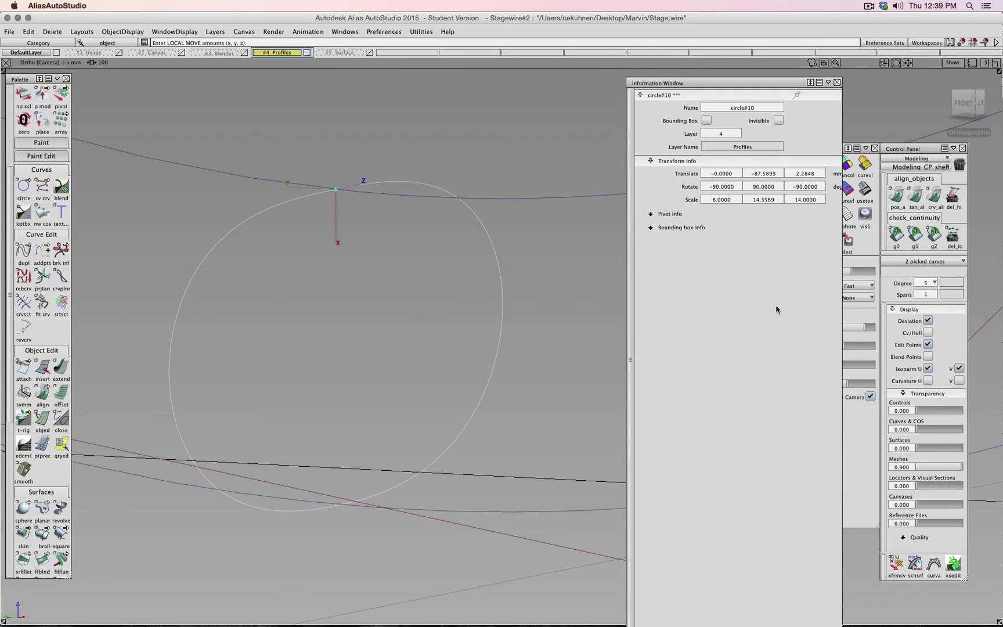
click(927, 333)
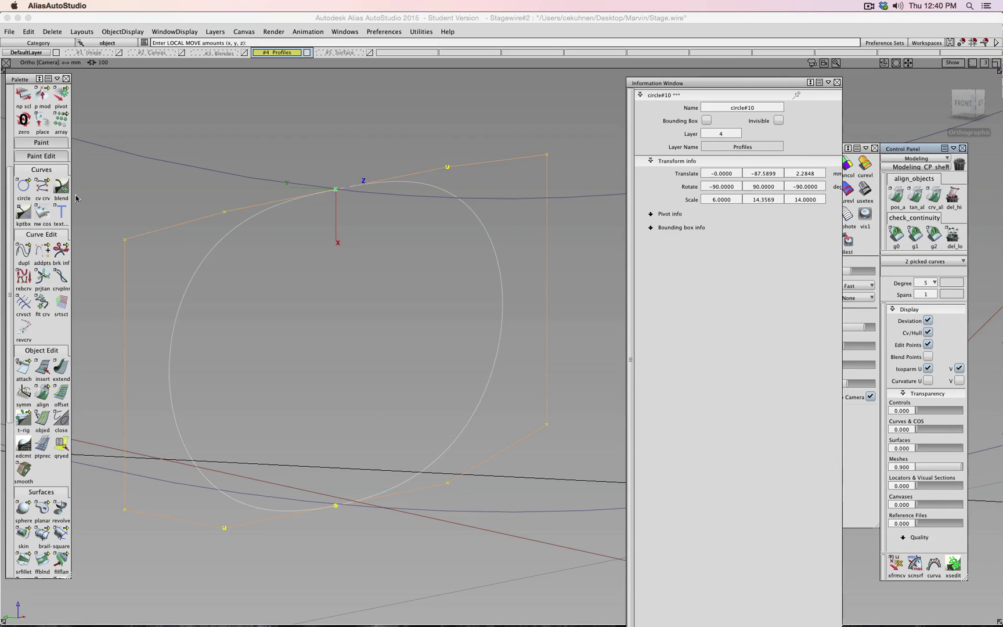
click(47, 186)
click(236, 225)
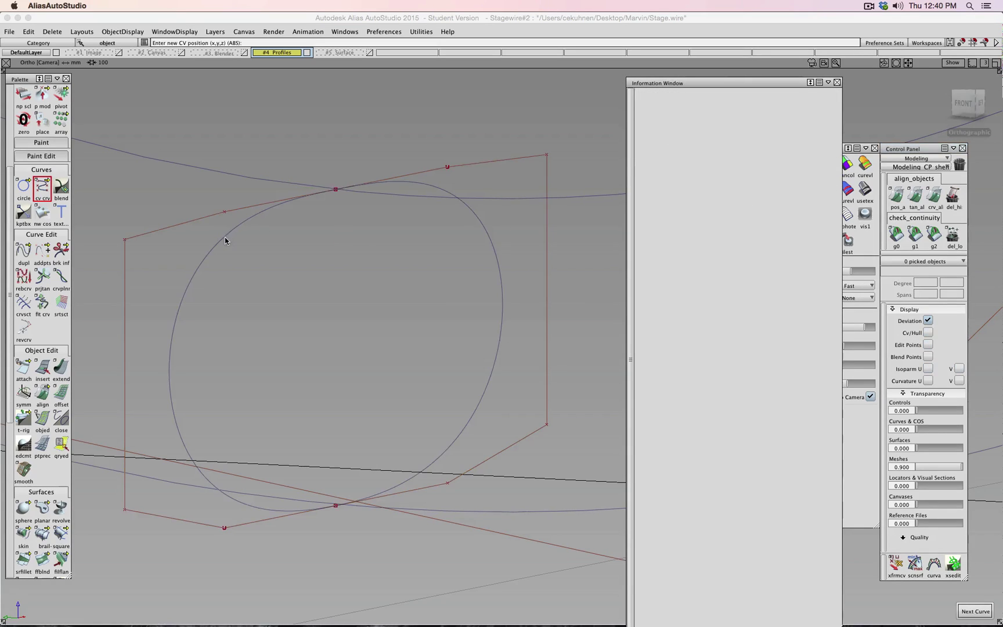
click(337, 190)
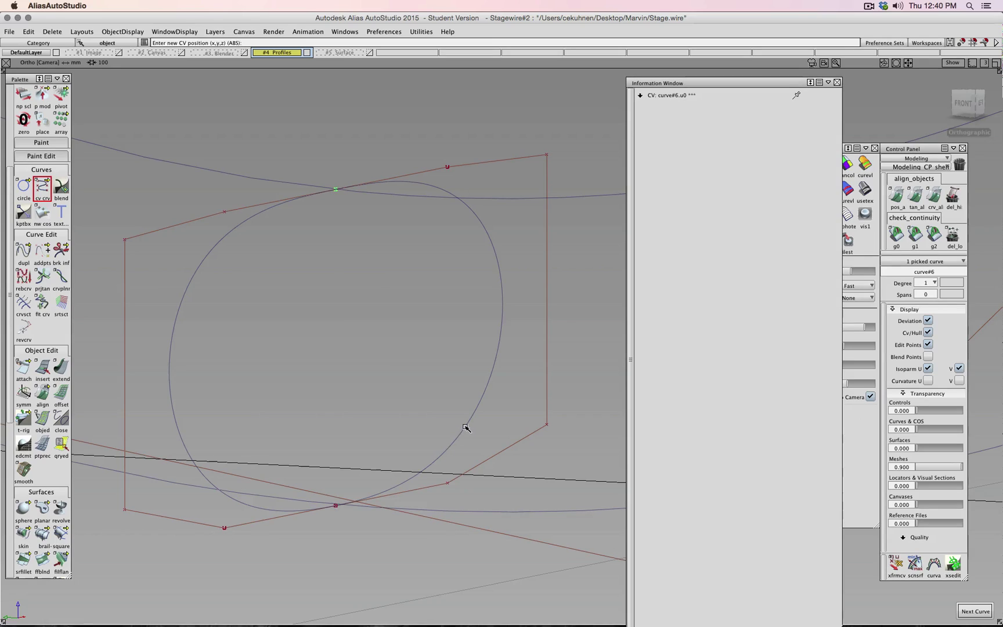
click(337, 506)
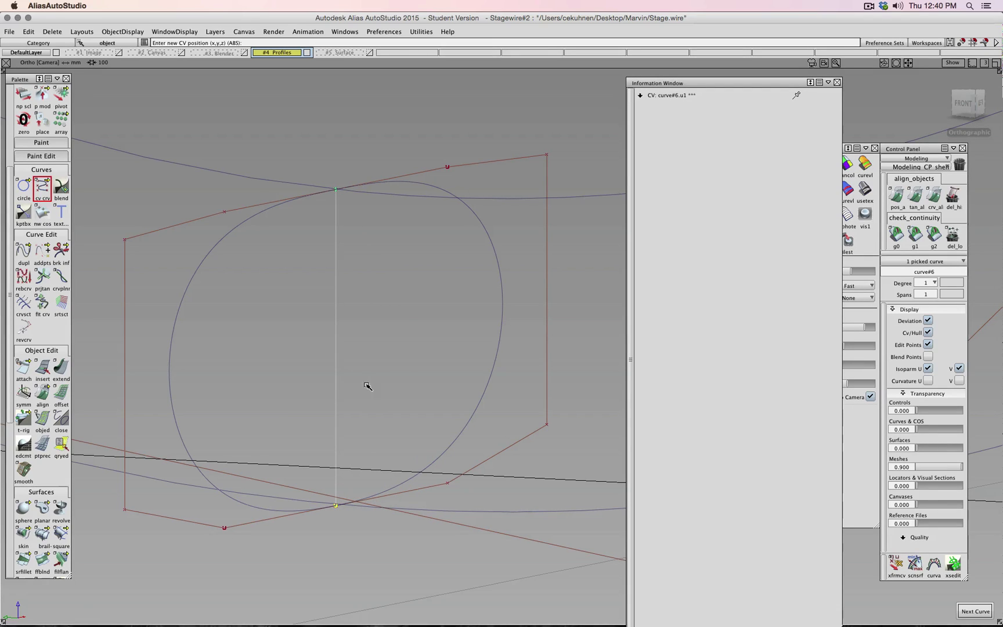
Step: Extend the straight helper curve beyond the middle circle's lower point and past the outer curve
click(60, 367)
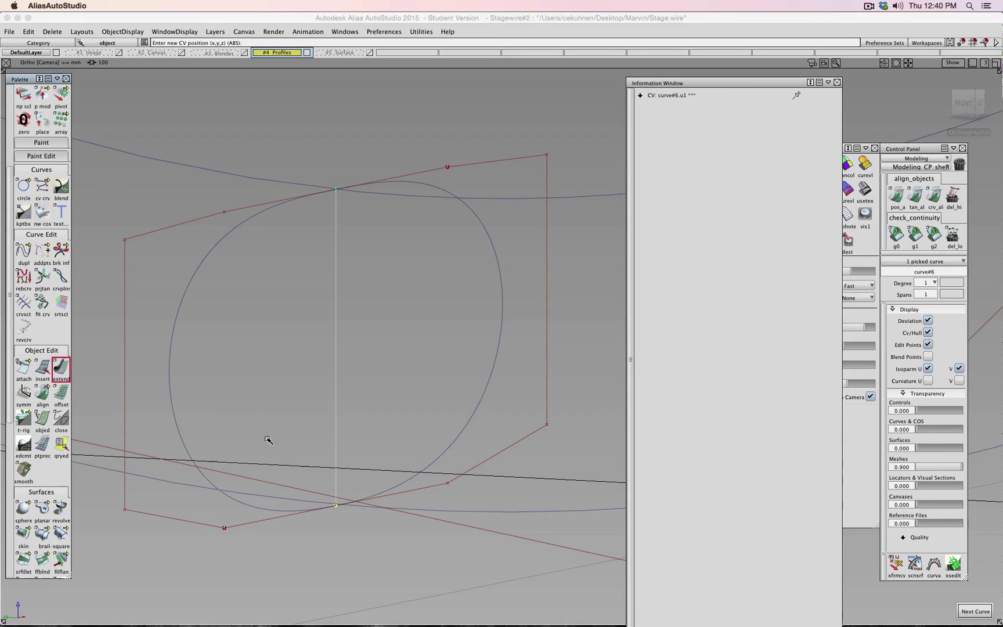
click(335, 482)
drag(336, 517, 381, 544)
Step: Move the shared lower end CVs of both half circles along the helper curve until they meet the outer curve
alt+shift+right_drag(381, 544, 385, 500)
alt+shift+middle_drag(385, 500, 445, 259)
alt+shift+right_drag(446, 259, 271, 307)
alt+shift+middle_drag(270, 307, 544, 450)
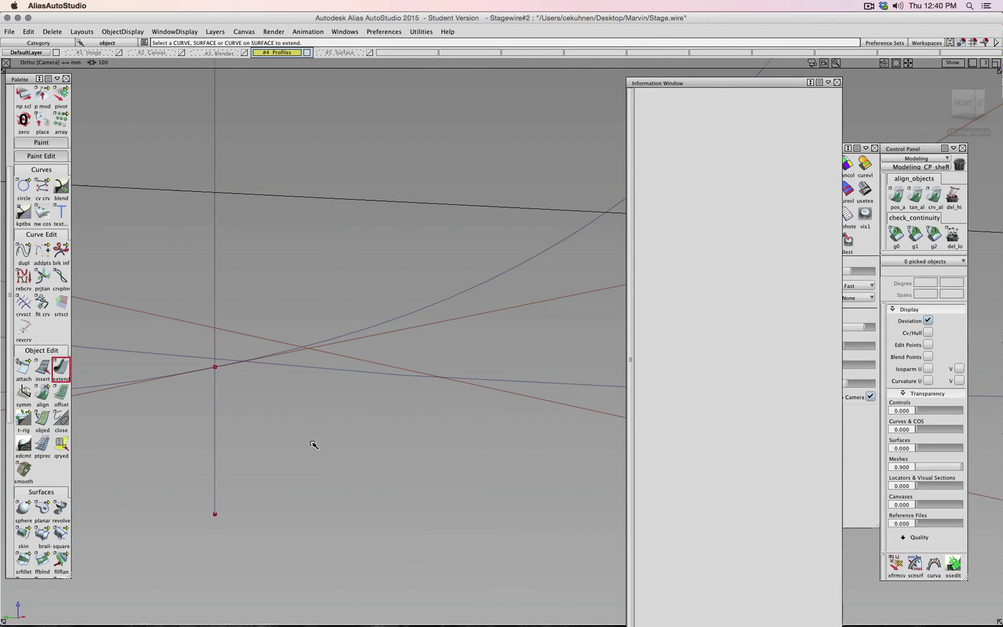
ctrl+shift+drag(311, 443, 346, 444)
drag(256, 395, 209, 360)
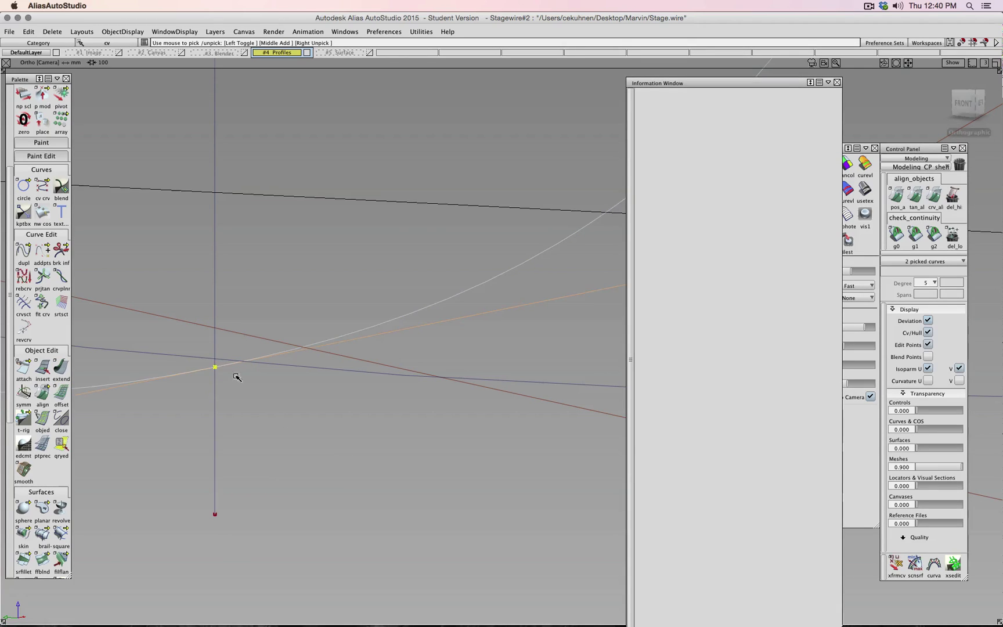
ctrl+shift+drag(280, 375, 281, 384)
ctrl+shift+middle_drag(280, 385, 281, 372)
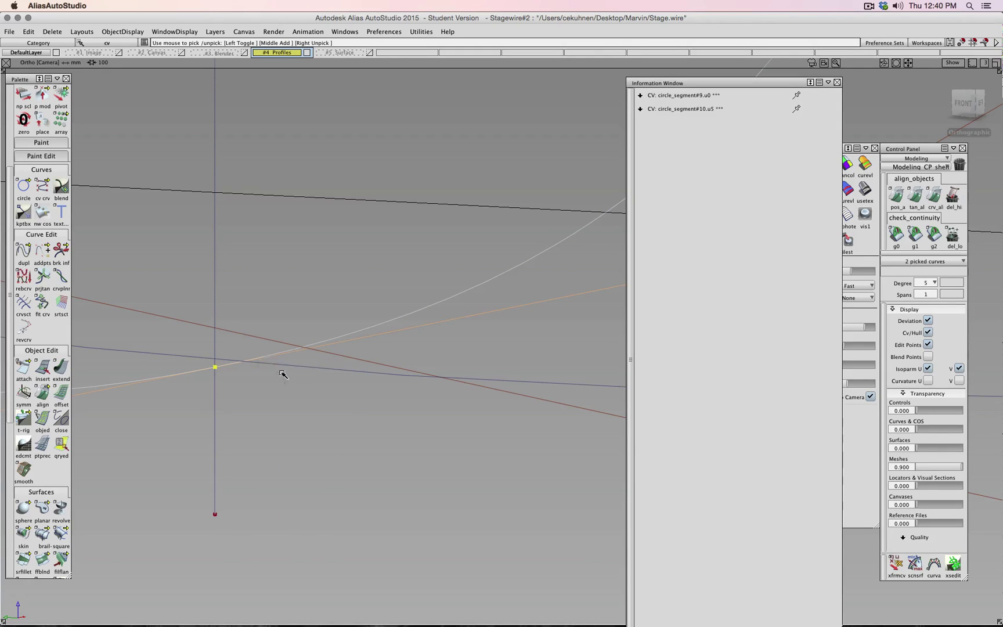
drag(150, 352, 215, 360)
alt+shift+right_drag(246, 376, 527, 355)
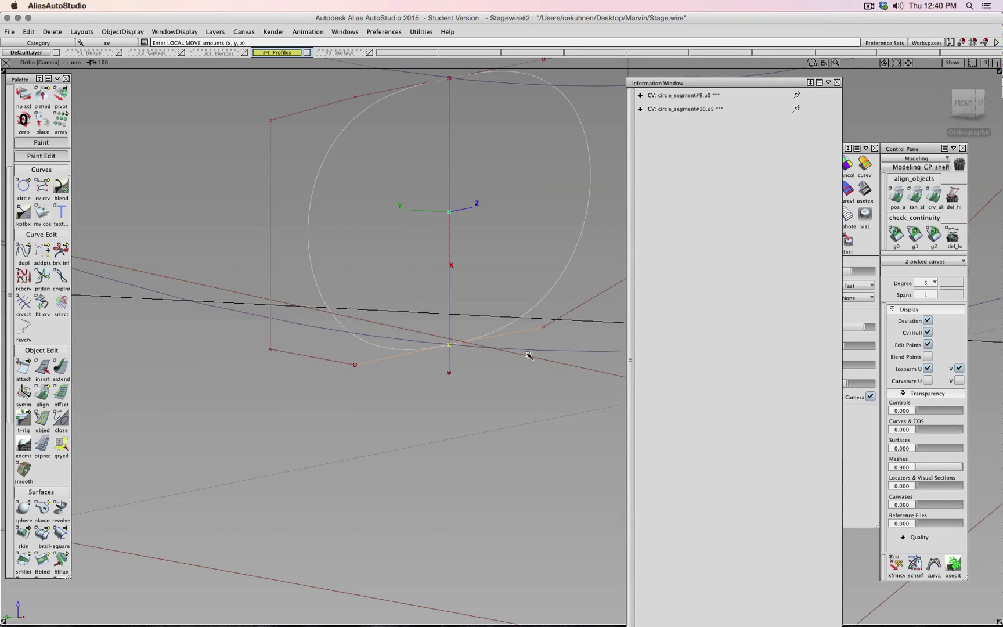
Step: Pick the half circle's CV beside the lower point and level it with that point in the front view
click(355, 364)
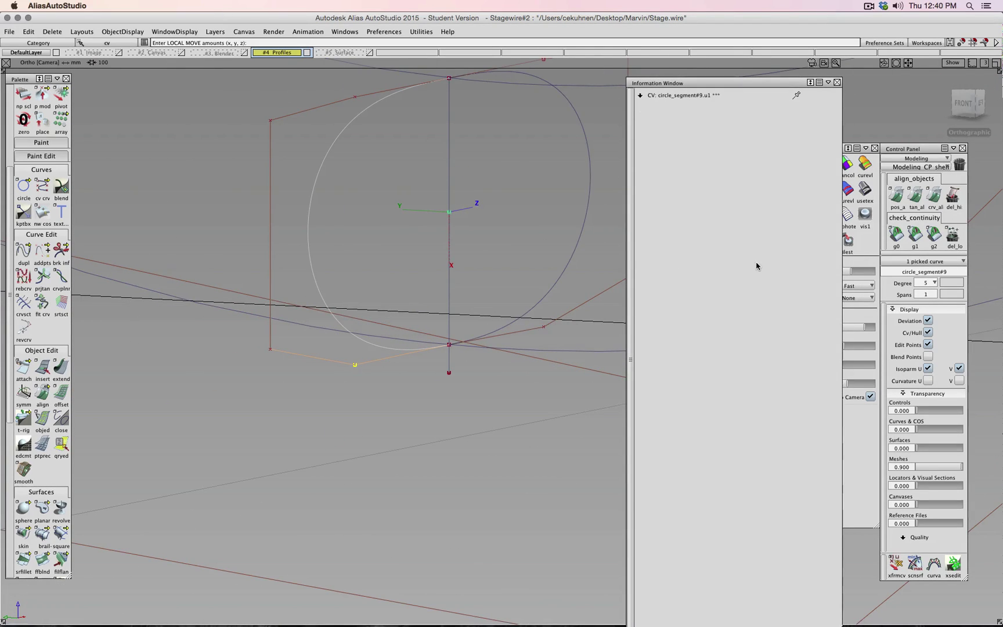
click(963, 103)
alt+shift+middle_drag(549, 364, 358, 381)
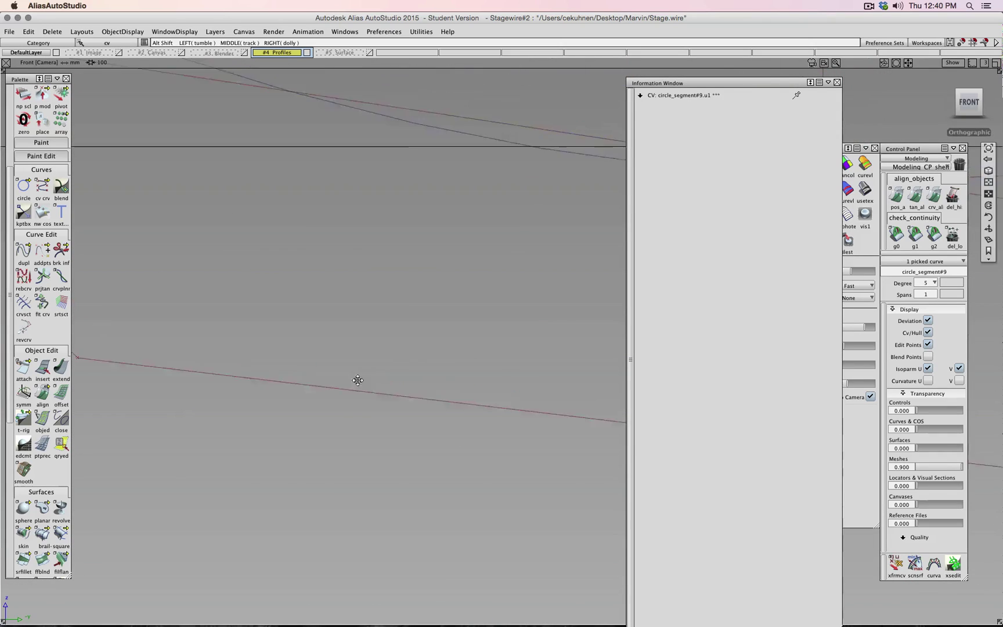
alt+shift+middle_drag(583, 248, 291, 390)
alt+shift+right_drag(290, 389, 537, 359)
alt+shift+middle_drag(295, 304, 424, 387)
alt+shift+right_drag(523, 394, 340, 416)
alt+shift+right_drag(273, 405, 318, 400)
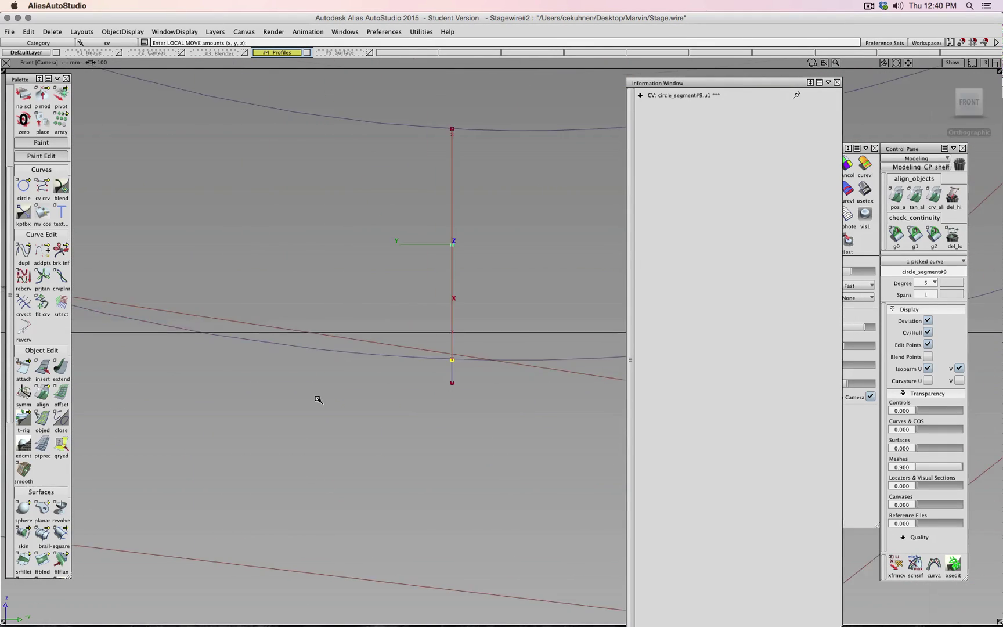
alt+shift+right_drag(439, 328, 348, 366)
alt+shift+middle_drag(359, 368, 528, 309)
alt+shift+right_drag(494, 360, 392, 452)
drag(329, 442, 326, 416)
click(322, 428)
alt+shift+right_drag(327, 416, 444, 417)
alt+shift+drag(444, 416, 318, 440)
scroll(375, 417, down, 8)
scroll(374, 416, up, 3)
Step: Delete the straight helper curve running through the middle profile circle
ctrl+shift+click(373, 416)
drag(319, 424, 282, 457)
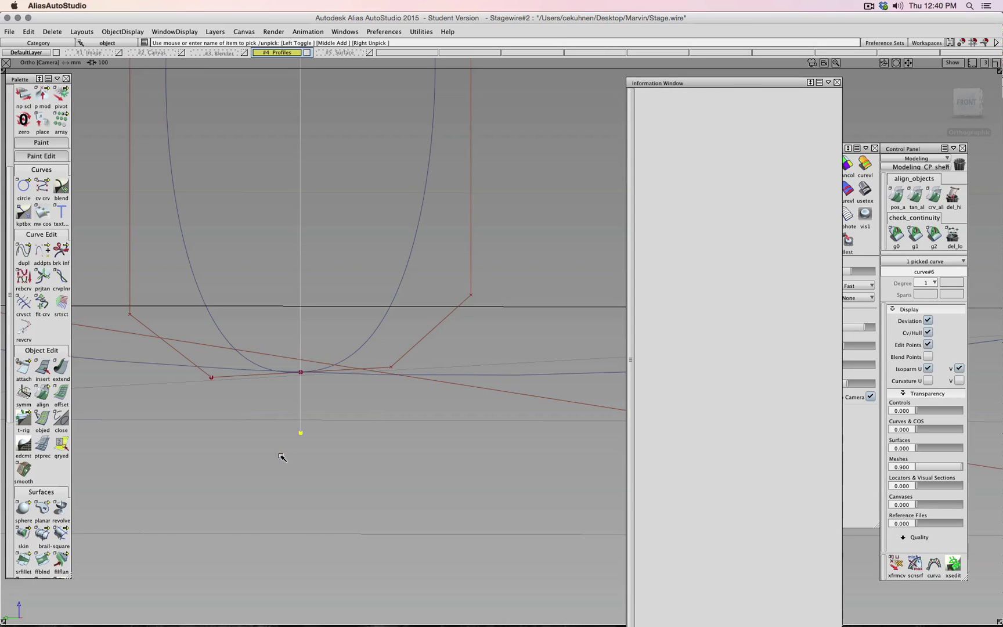
key(Delete)
key(Return)
Step: Build a two-rail Birail surface from matching halves of the three lower profile circles, using the outer and inner curves as rails
alt+shift+scroll(270, 483, down, 15)
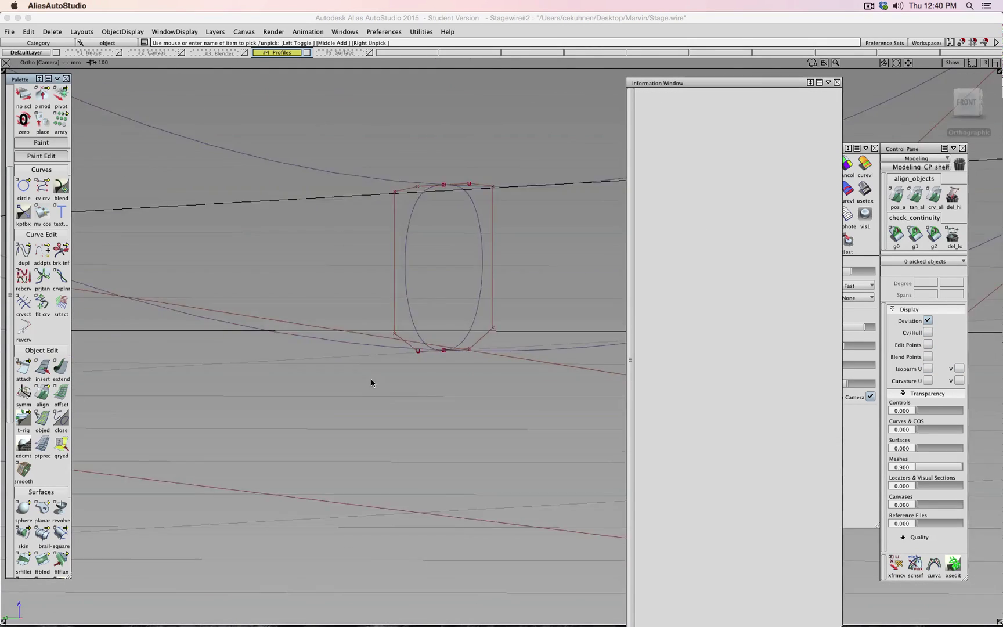
alt+shift+middle_drag(404, 389, 365, 414)
alt+shift+scroll(373, 412, down, 8)
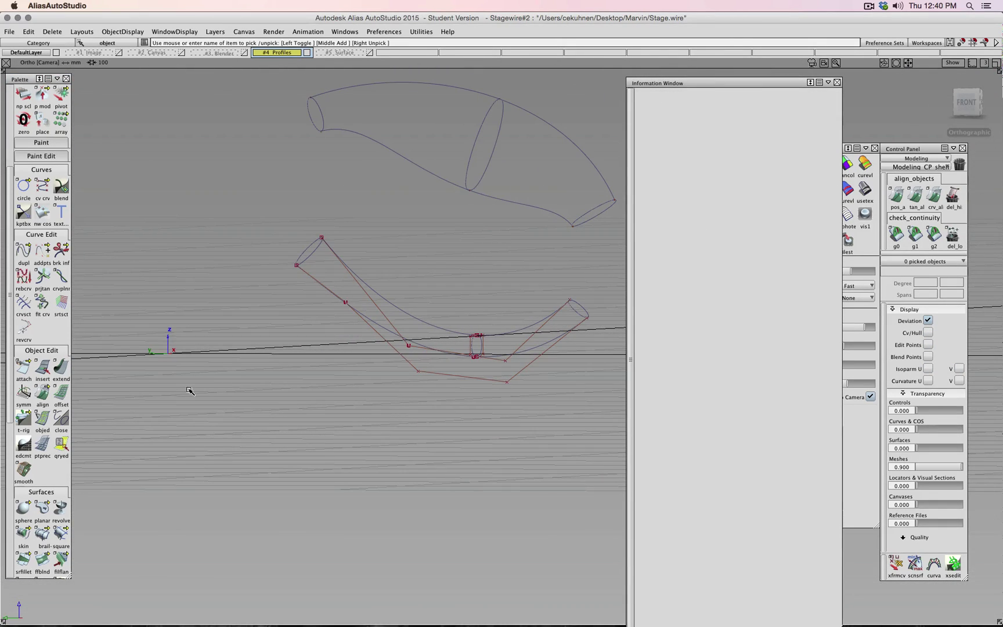
double_click(39, 535)
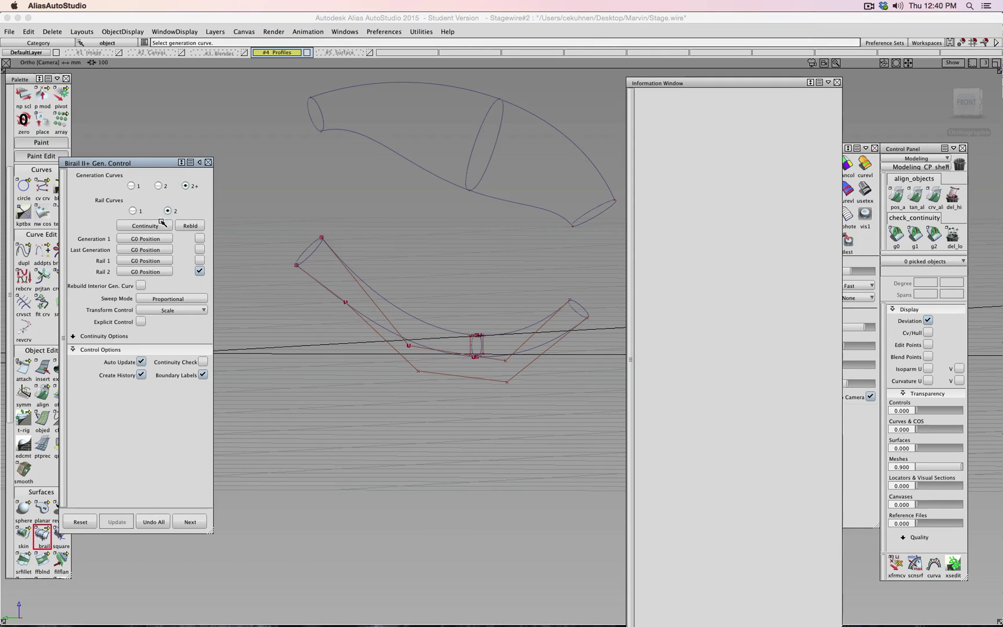
click(302, 253)
alt+shift+drag(388, 301, 394, 310)
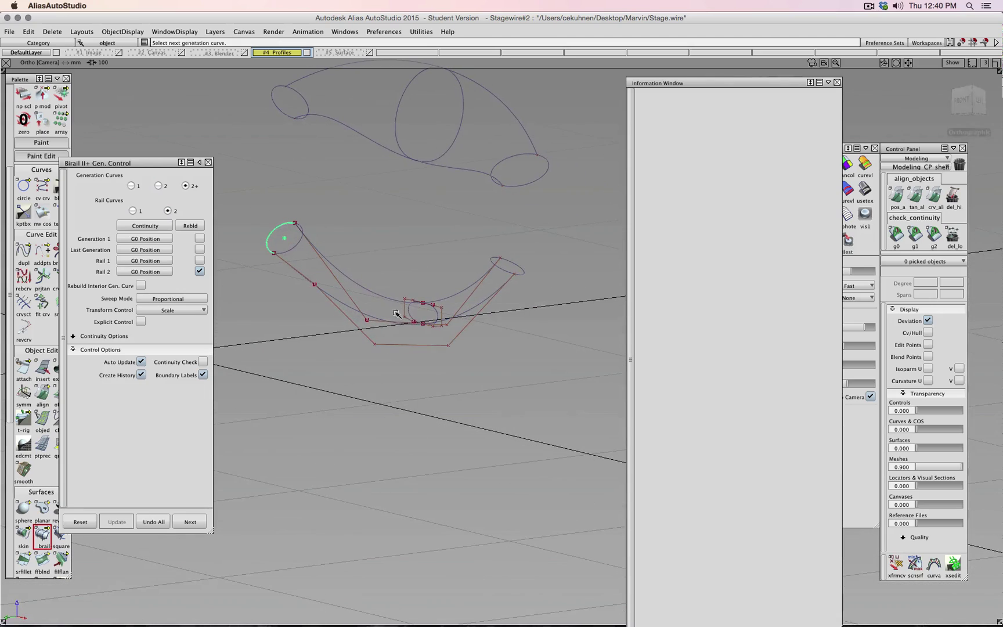
click(408, 313)
click(503, 273)
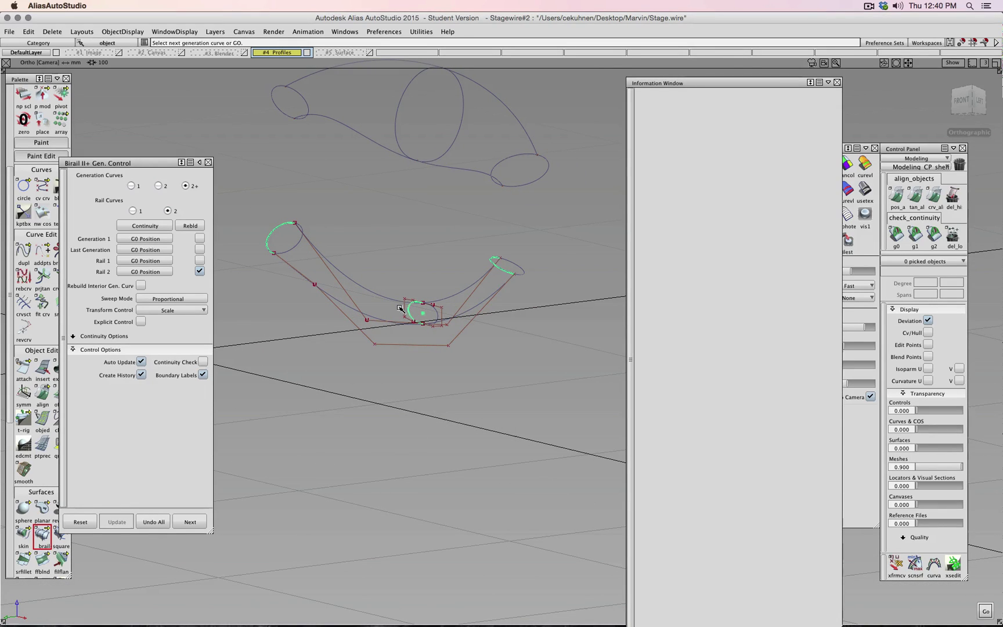
click(346, 294)
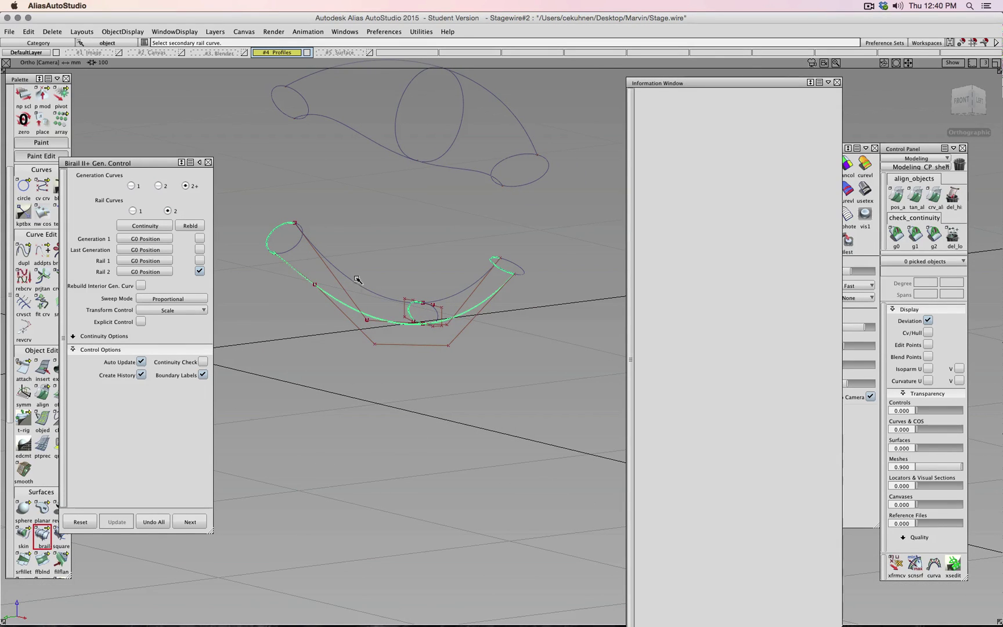
click(355, 283)
Step: Try turning off the second rail's rebuild option on the Birail surface and restore it
alt+shift+drag(411, 267, 549, 358)
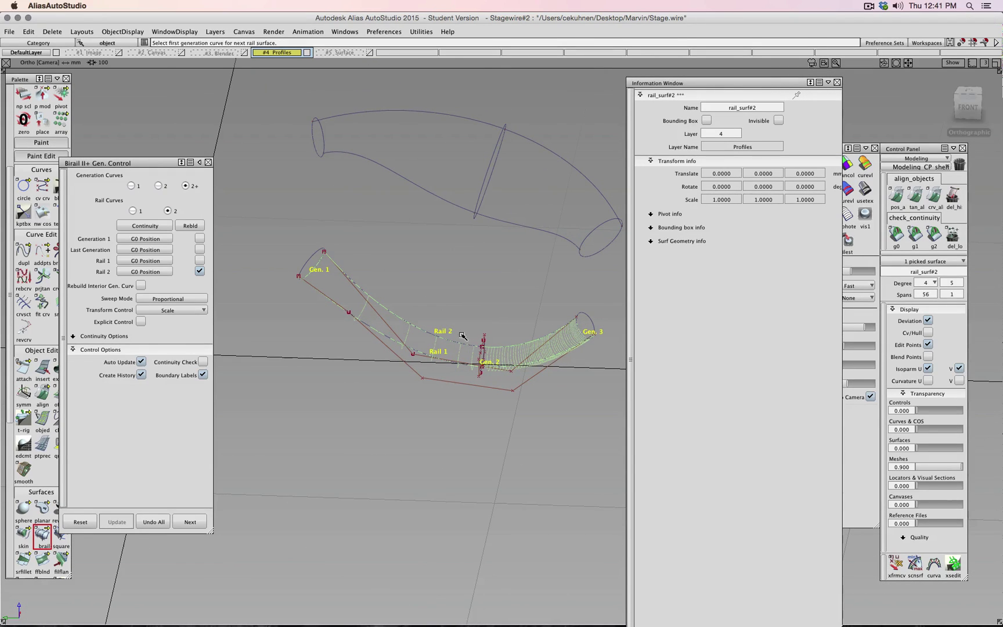
click(198, 271)
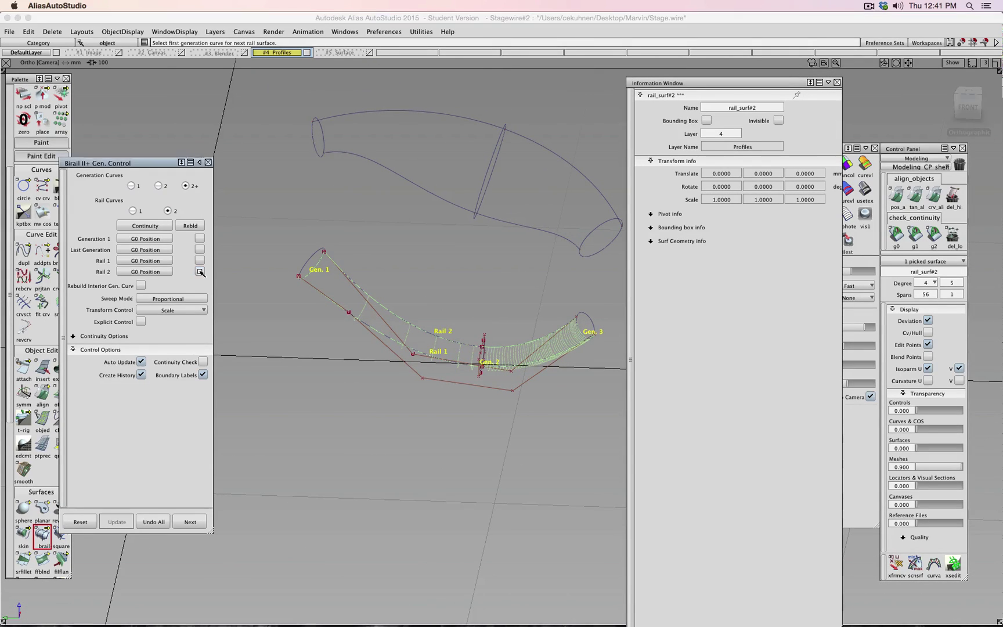
click(198, 272)
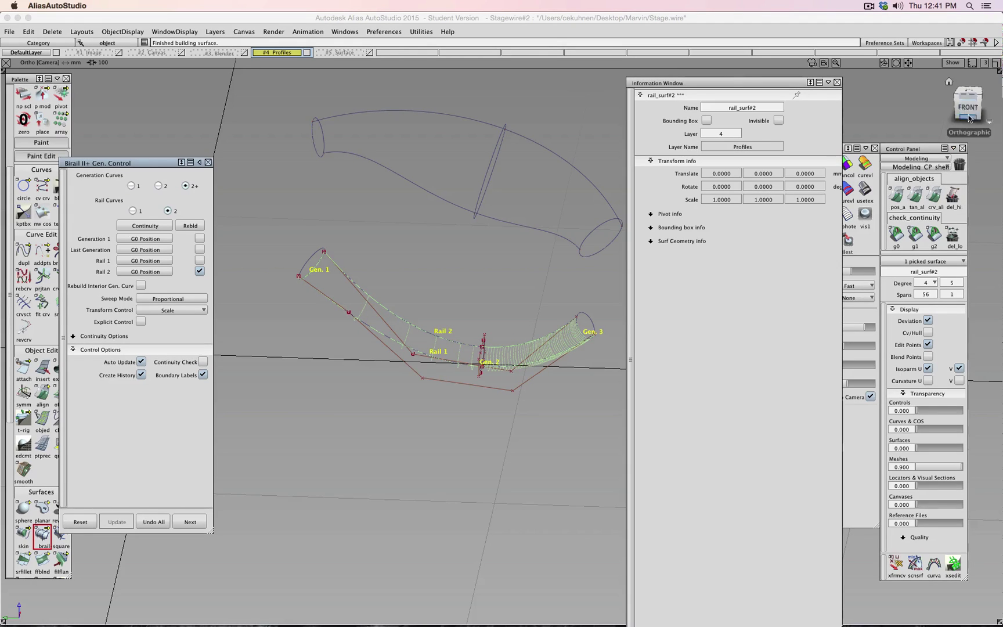
Step: Move the Information Window aside and apply multi-color diagnostic shading to the Birail surface
click(968, 108)
drag(791, 83, 772, 370)
click(826, 166)
shift+super+drag(442, 334, 703, 408)
shift+super+middle_drag(401, 272, 444, 401)
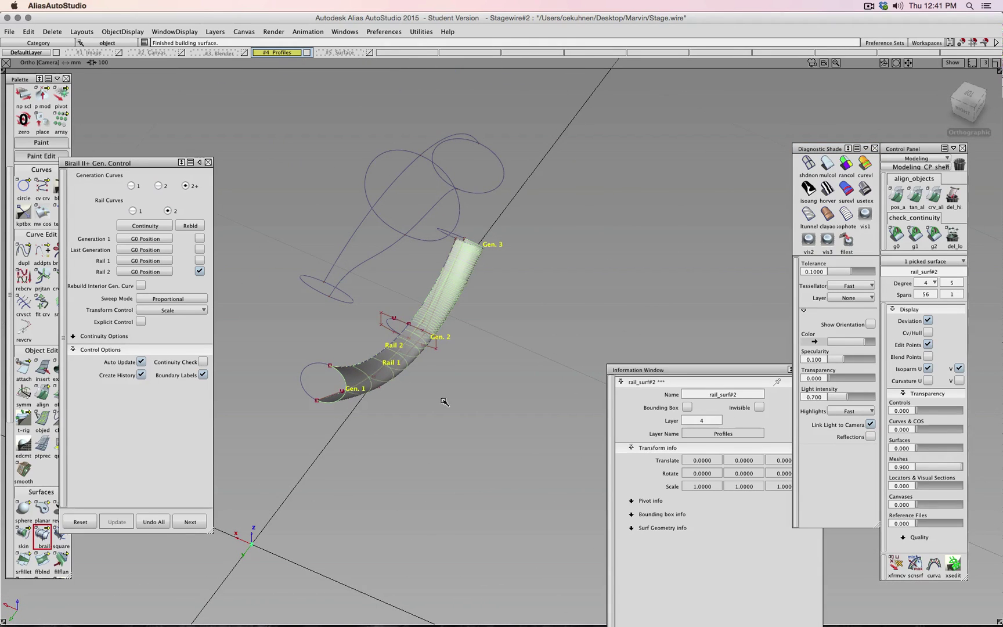
Step: Show the Blender layer and shade the Birail surface in random color to compare it with the handle mesh
click(243, 53)
alt+shift+drag(378, 324, 366, 275)
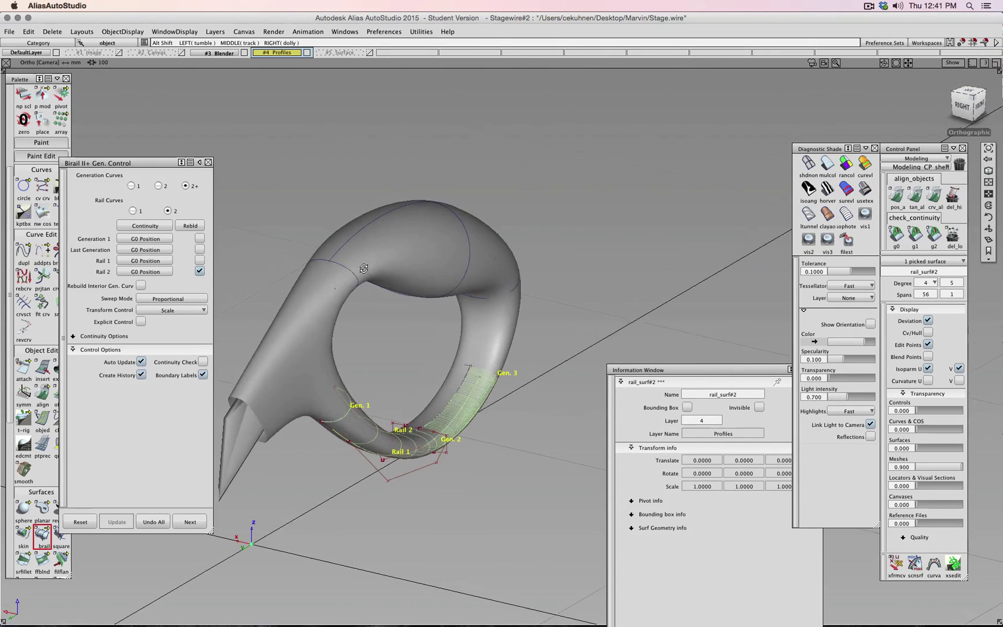
click(844, 169)
mouse_move(547, 379)
alt+shift+mouse_down()
mouse_move(504, 348)
mouse_move(450, 249)
mouse_move(429, 384)
mouse_move(255, 348)
mouse_move(165, 343)
mouse_move(493, 393)
mouse_move(643, 403)
mouse_move(627, 311)
mouse_move(227, 282)
mouse_move(348, 371)
mouse_move(207, 317)
mouse_move(551, 369)
alt+shift+mouse_up()
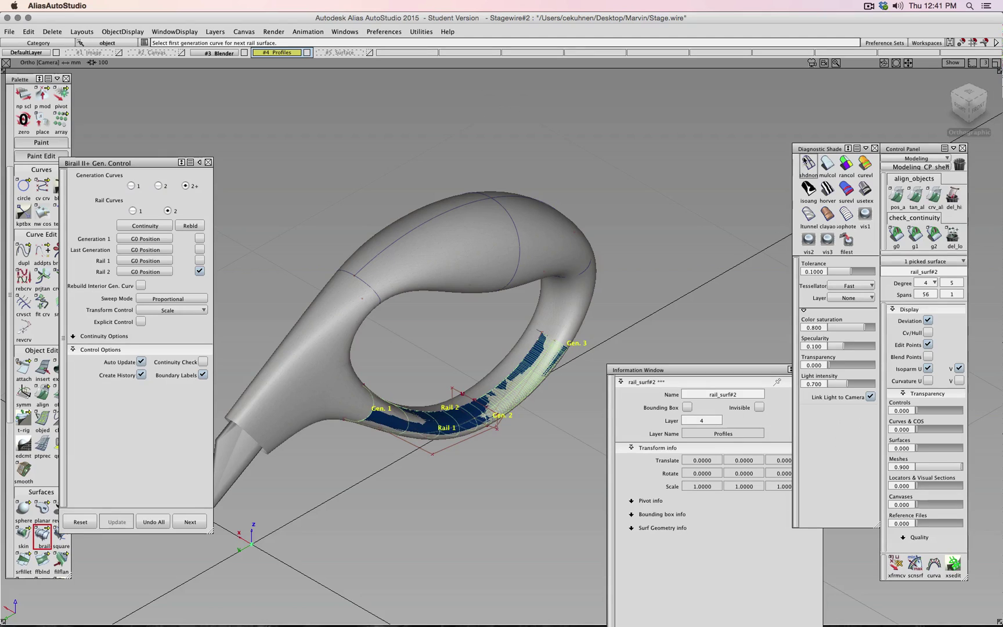
Step: Hide the Blender layer and clear the selection to inspect the shaded lower-arm surface
click(245, 53)
ctrl+shift+drag(278, 169, 278, 149)
alt+shift+drag(574, 261, 377, 226)
alt+shift+middle_drag(543, 320, 294, 224)
alt+shift+drag(499, 339, 395, 351)
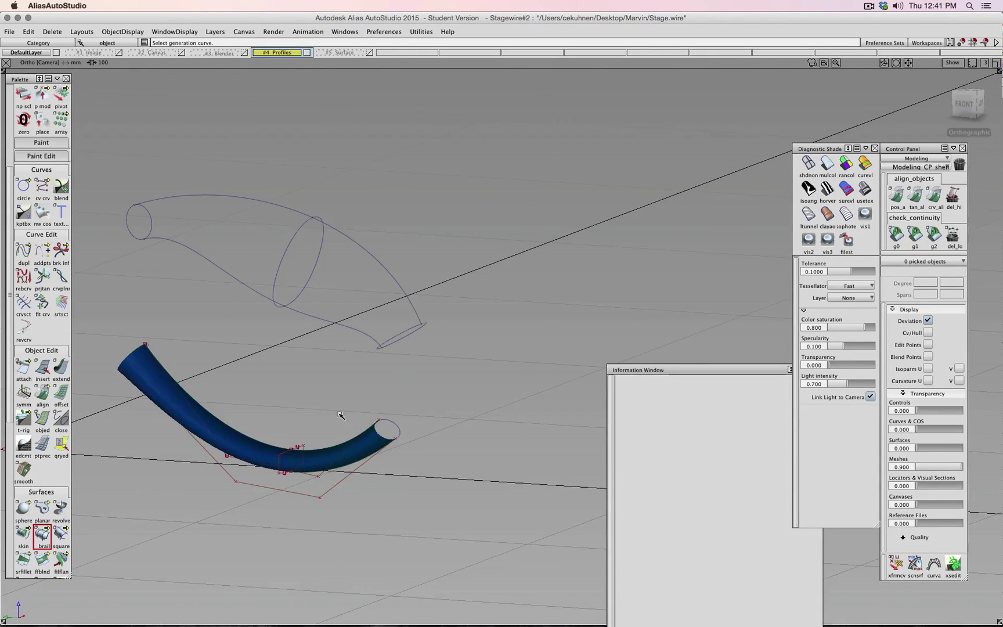
click(39, 561)
alt+shift+right_drag(384, 403, 432, 399)
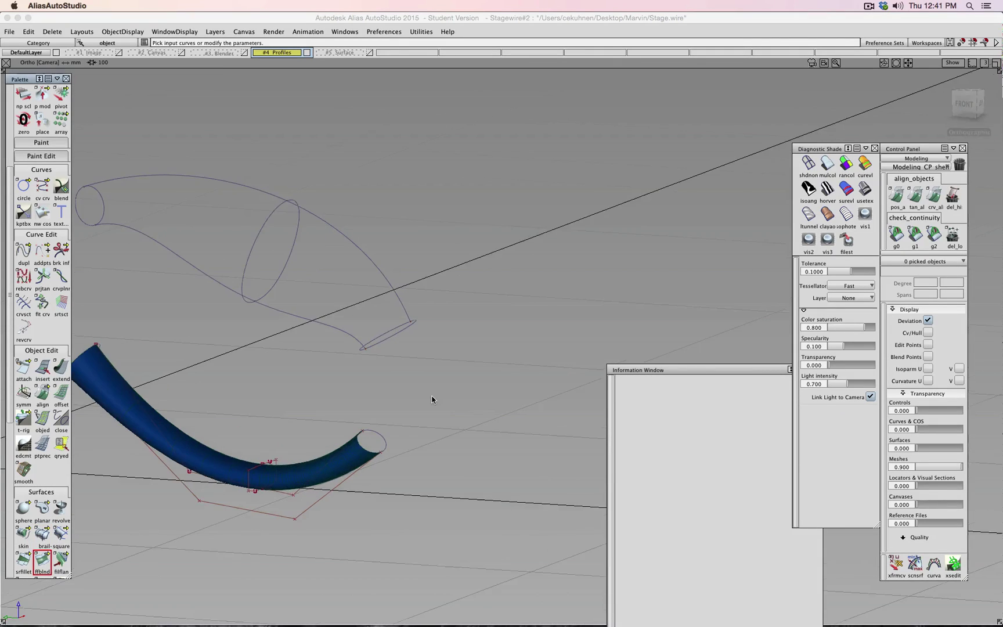
alt+shift+drag(355, 400, 438, 397)
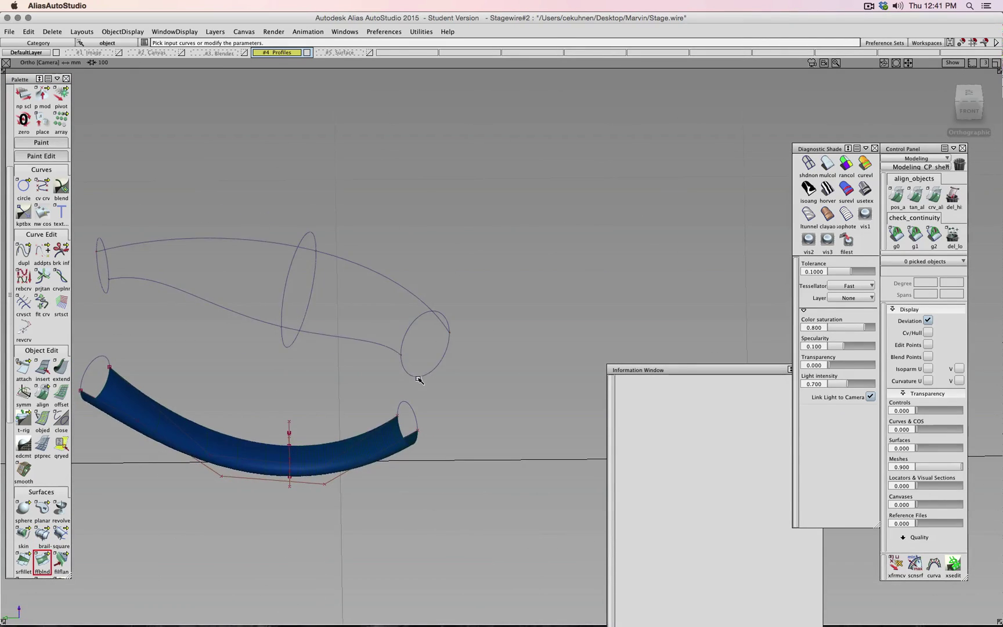
click(422, 380)
click(399, 430)
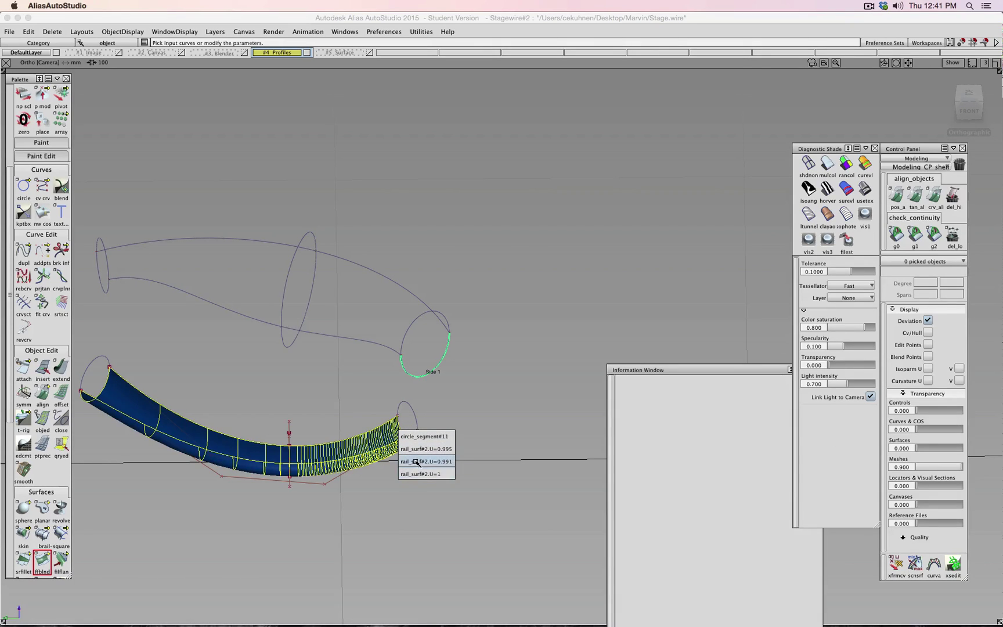
shift+super+right_drag(431, 443, 401, 443)
shift+super+middle_drag(368, 461, 511, 350)
shift+super+right_drag(515, 396, 513, 395)
ctrl+shift+drag(513, 394, 513, 372)
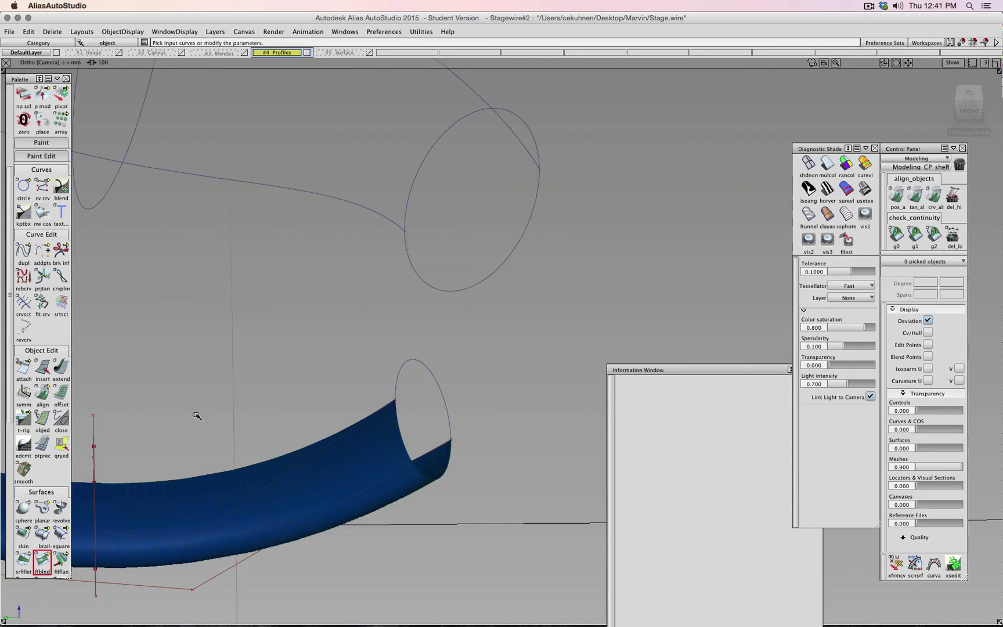
click(400, 402)
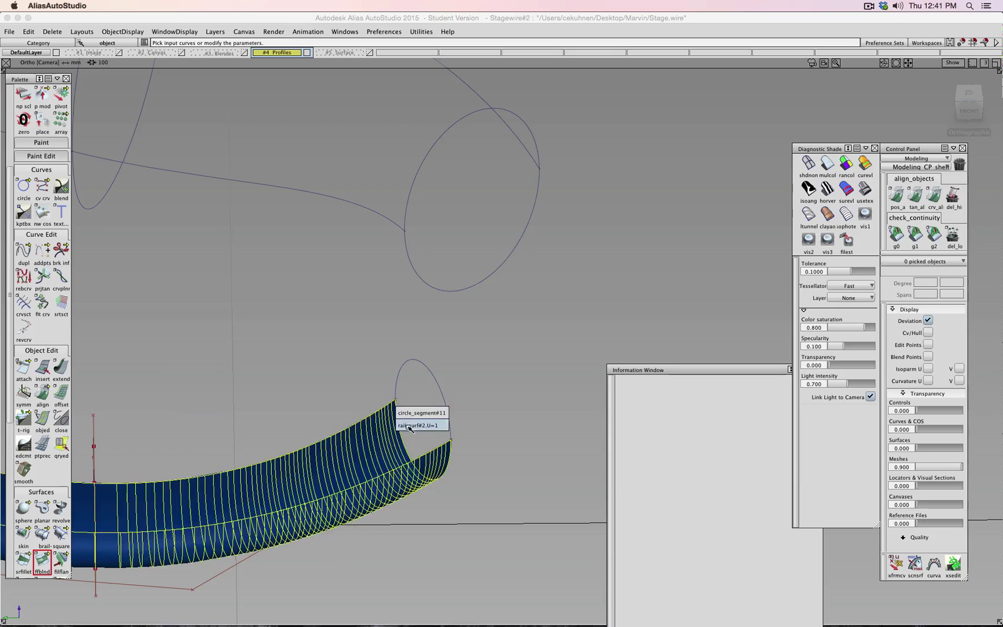
click(448, 290)
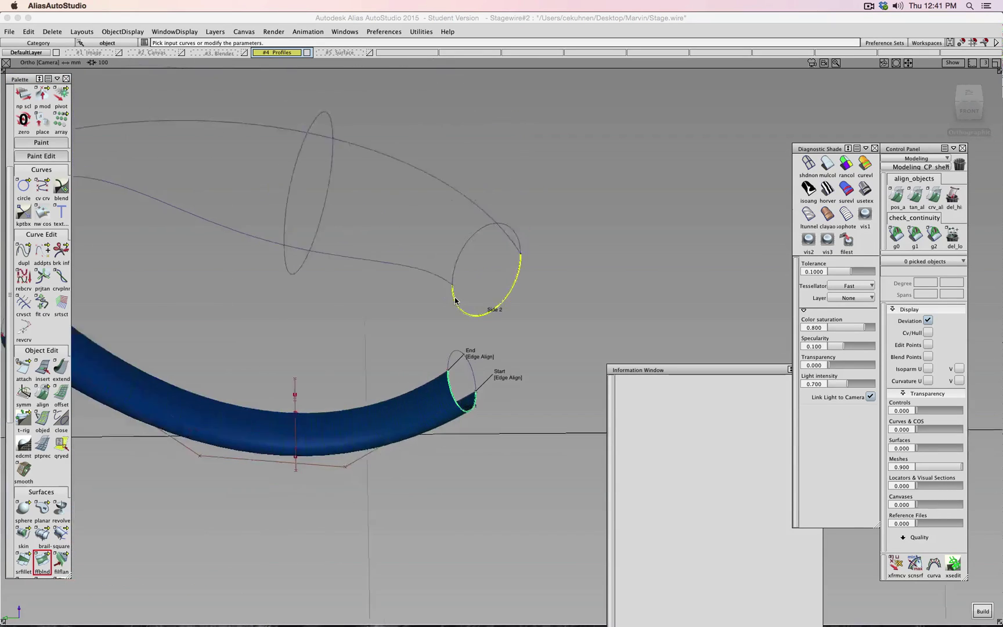
scroll(456, 301, down, 2)
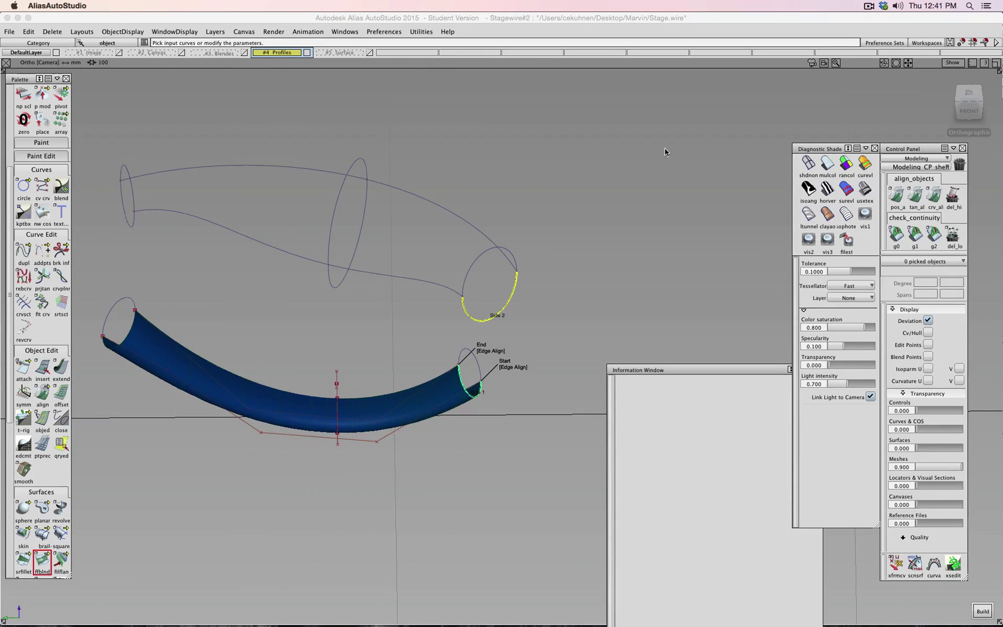
ctrl+shift+drag(592, 251, 593, 242)
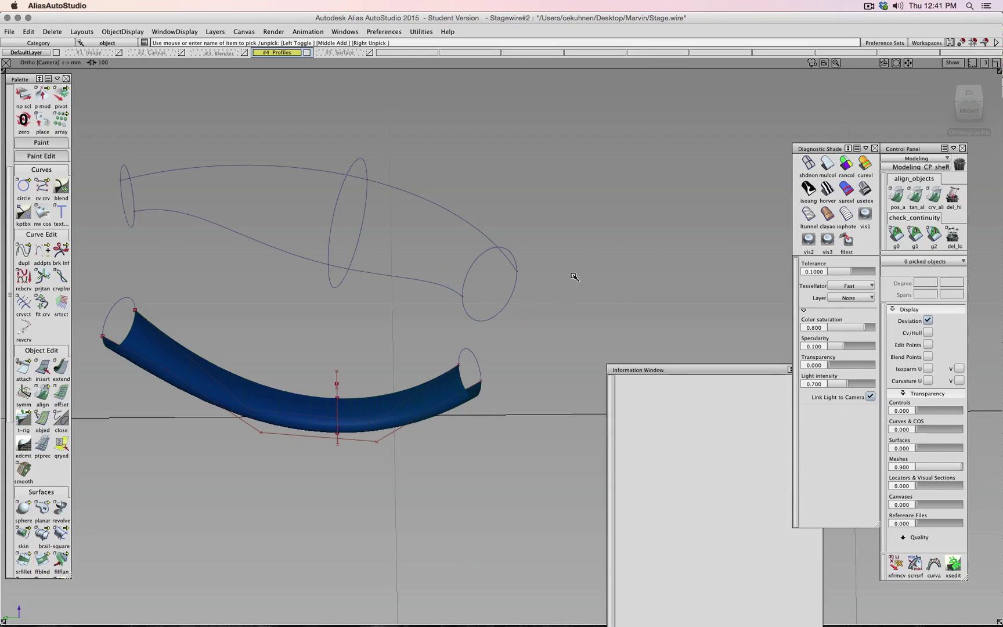
Step: Assign the lower-arm surface to the Surface layer and show that layer in place of the Profiles layer
click(421, 412)
click(334, 54)
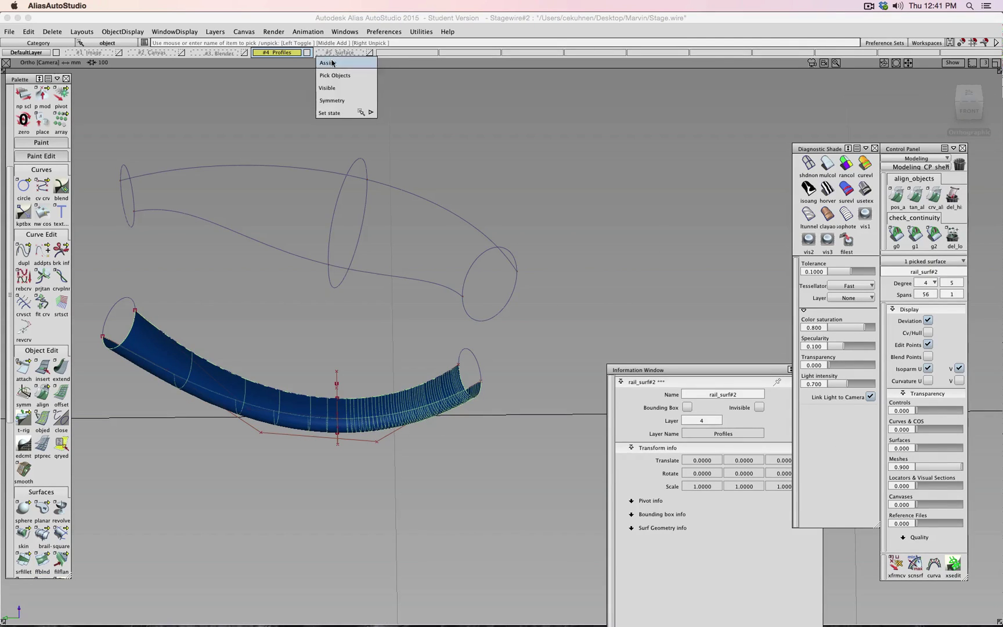
click(333, 64)
click(374, 53)
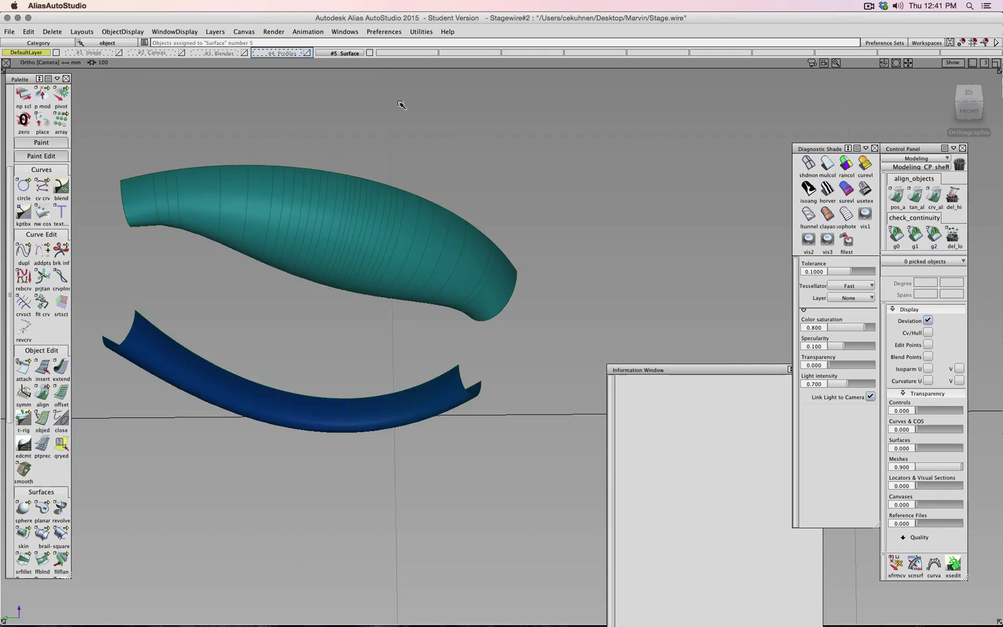
Step: Turn off the U and V isoparm display on both the upper-arm and lower-arm surfaces
alt+shift+drag(582, 287, 514, 243)
drag(541, 221, 424, 433)
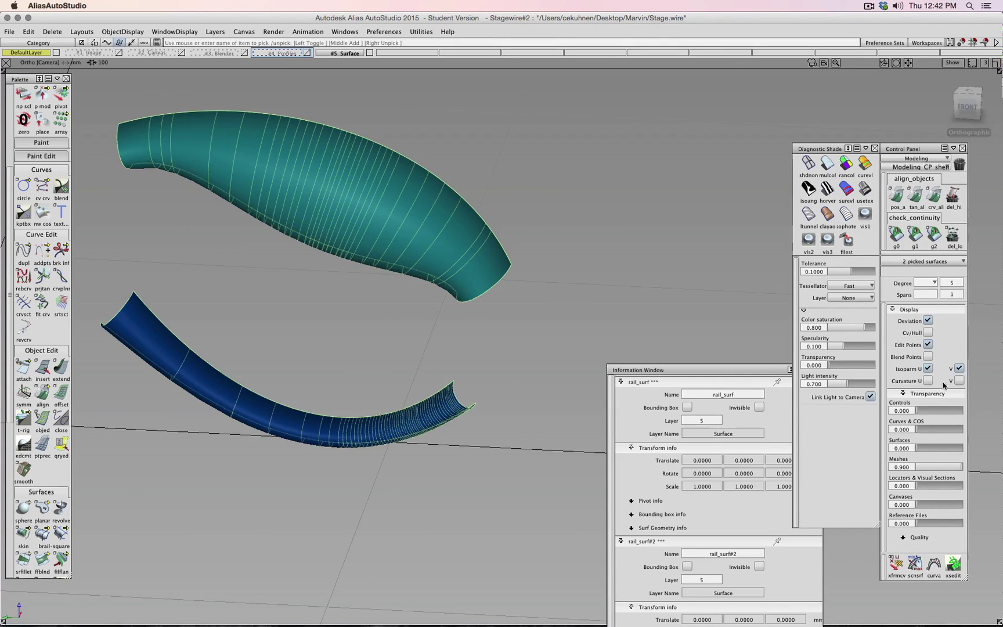
click(928, 372)
click(960, 369)
click(929, 369)
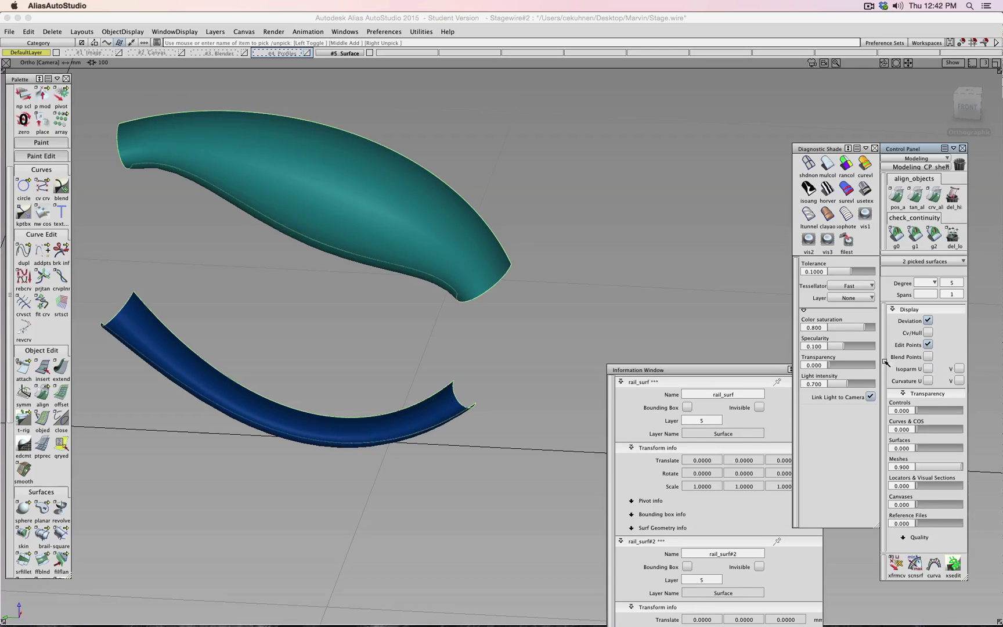
click(515, 309)
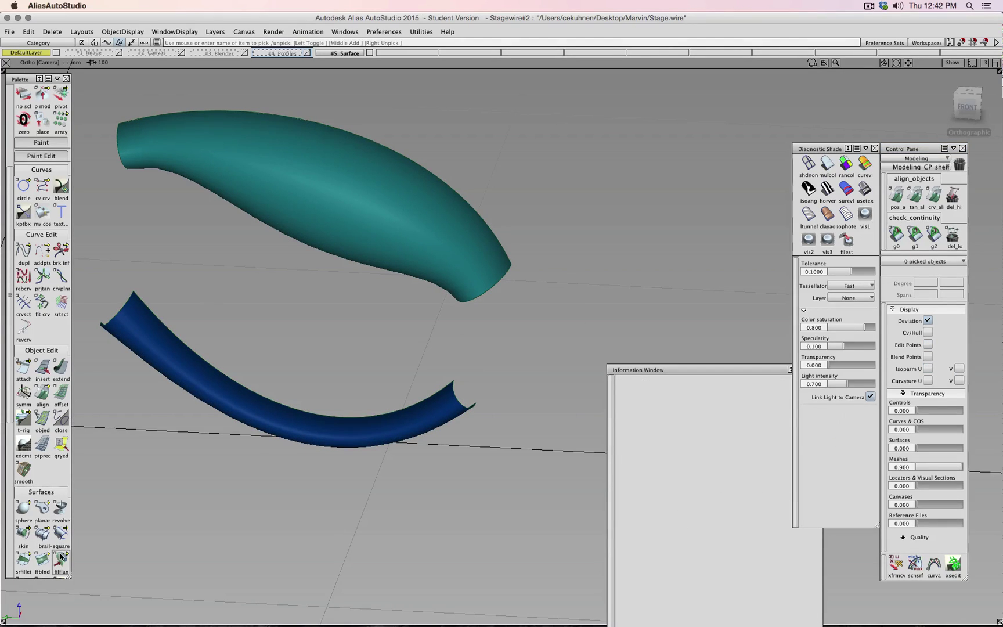
Step: Build a Freeform Blend from the lower arm's end edge to the upper arm's end edge with auto update, and shade it in multi-color
click(43, 535)
click(42, 561)
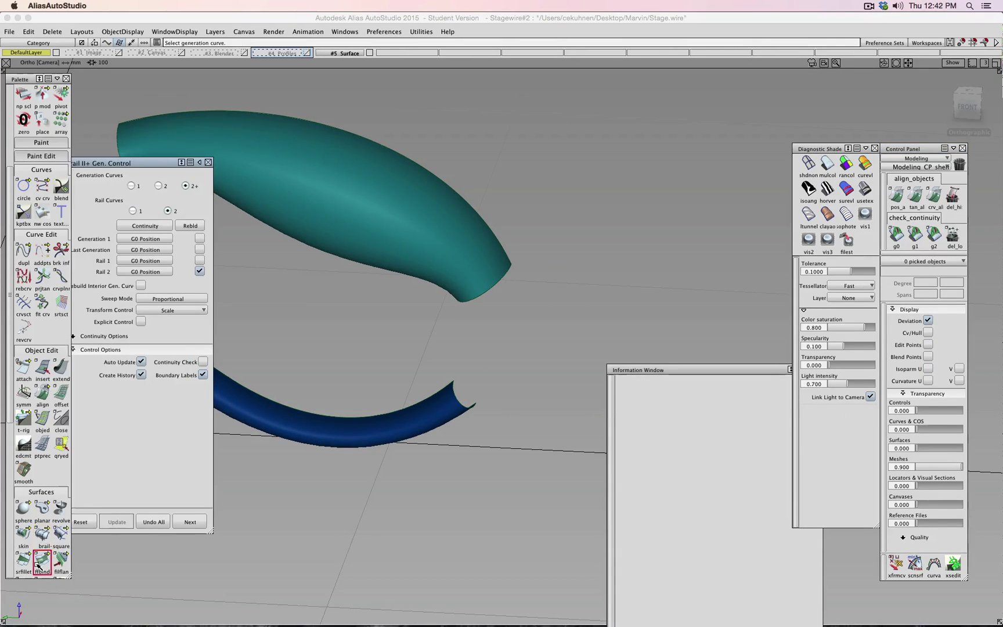
click(454, 402)
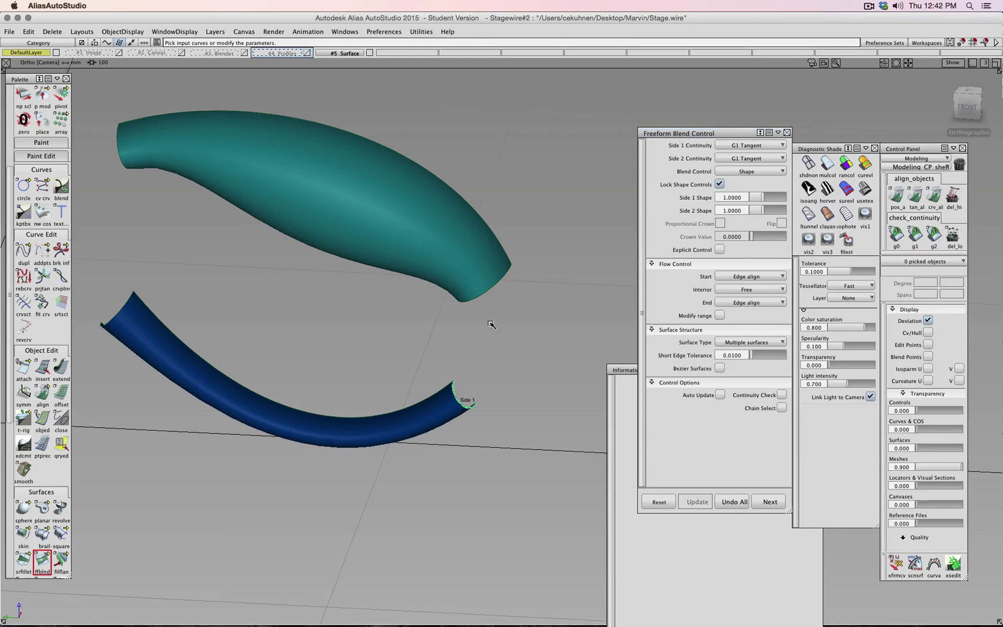
click(490, 292)
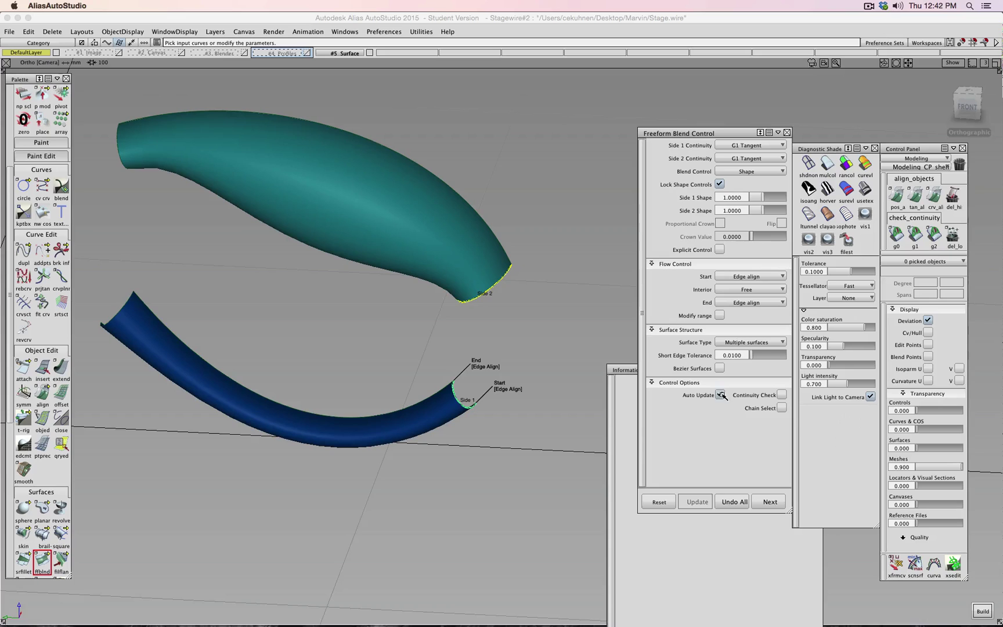
click(829, 167)
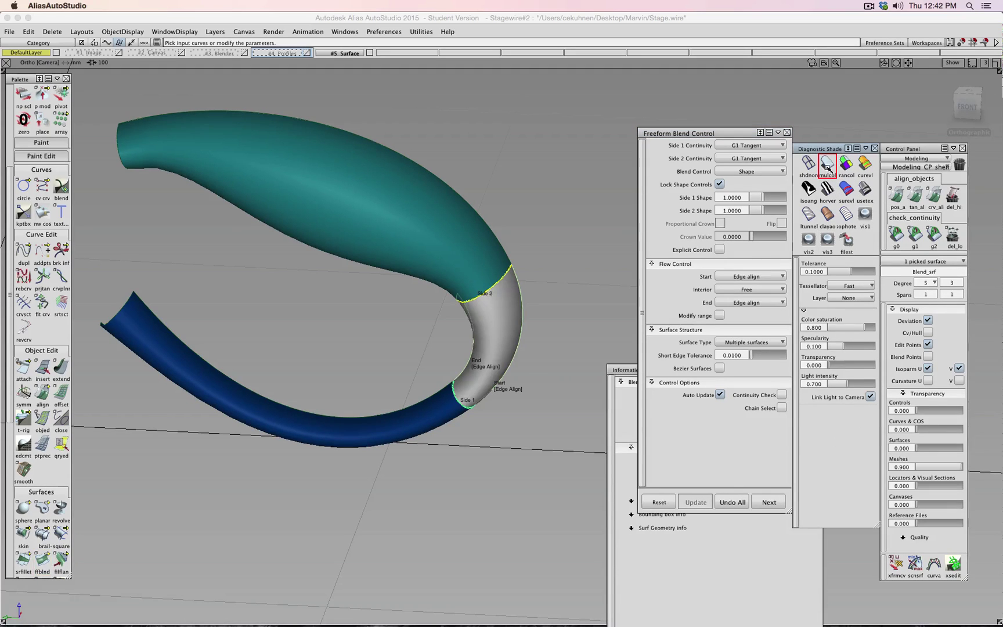
Step: Try a shape value of 0.2 on both sides of the blend in the front view and restore it to 1
click(967, 105)
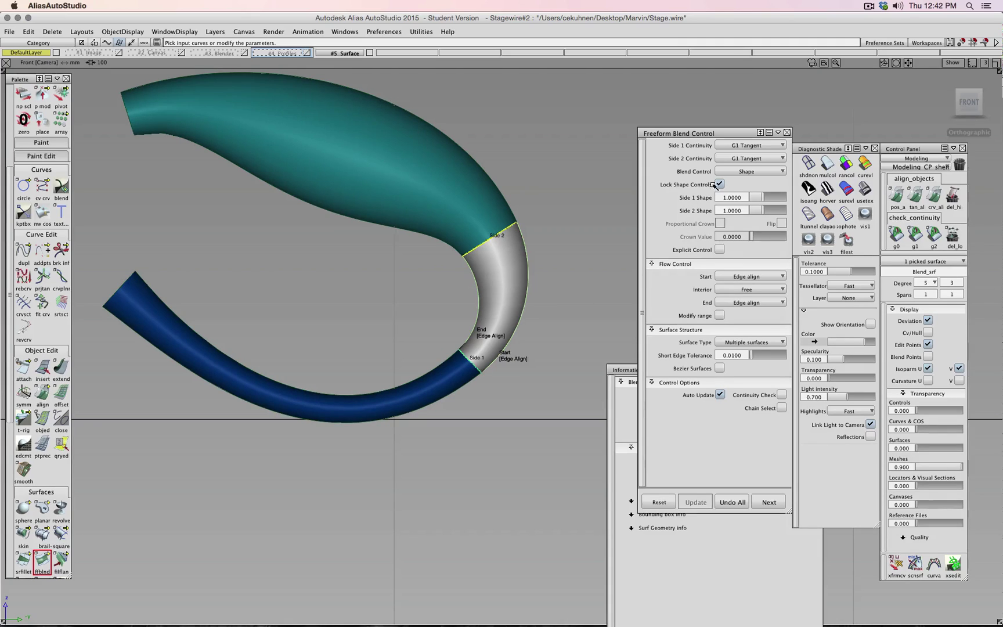
drag(764, 200, 756, 200)
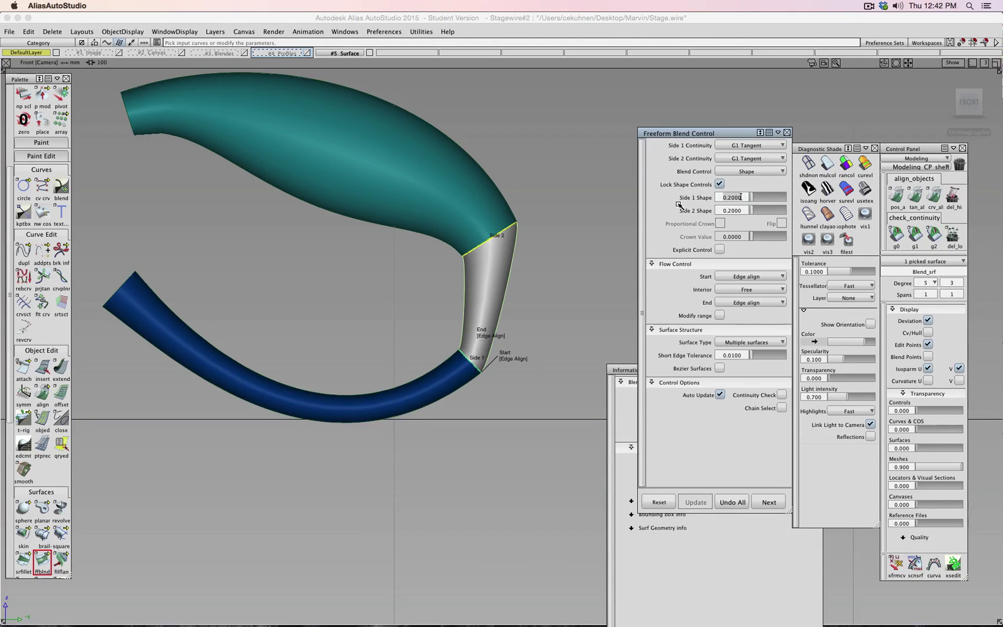
text(1)
key(Return)
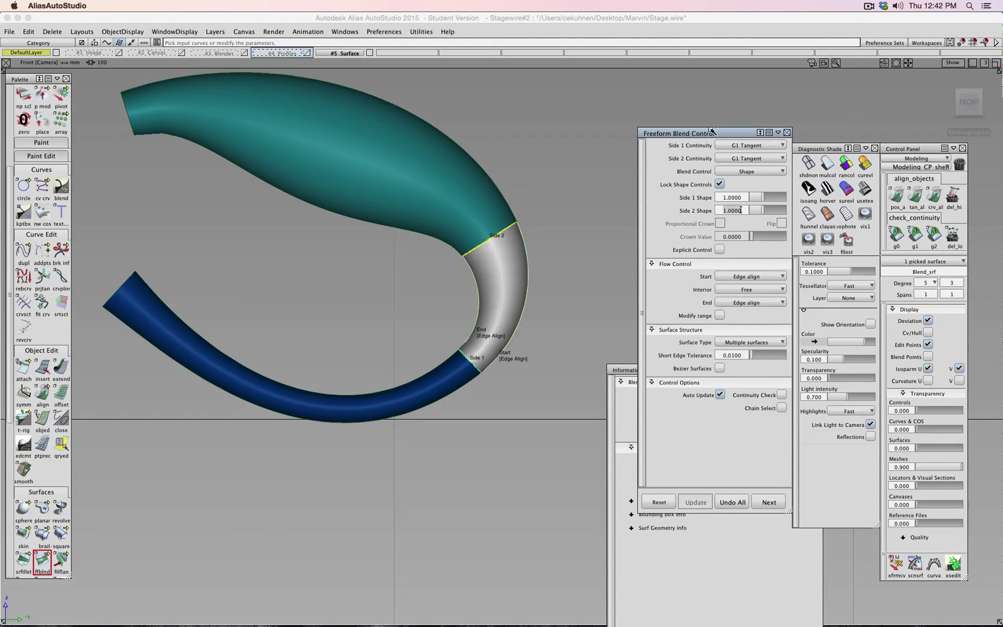
Step: Change the blend's Side 1 and Side 2 continuity to G2 Curvature
scroll(513, 214, up, 2)
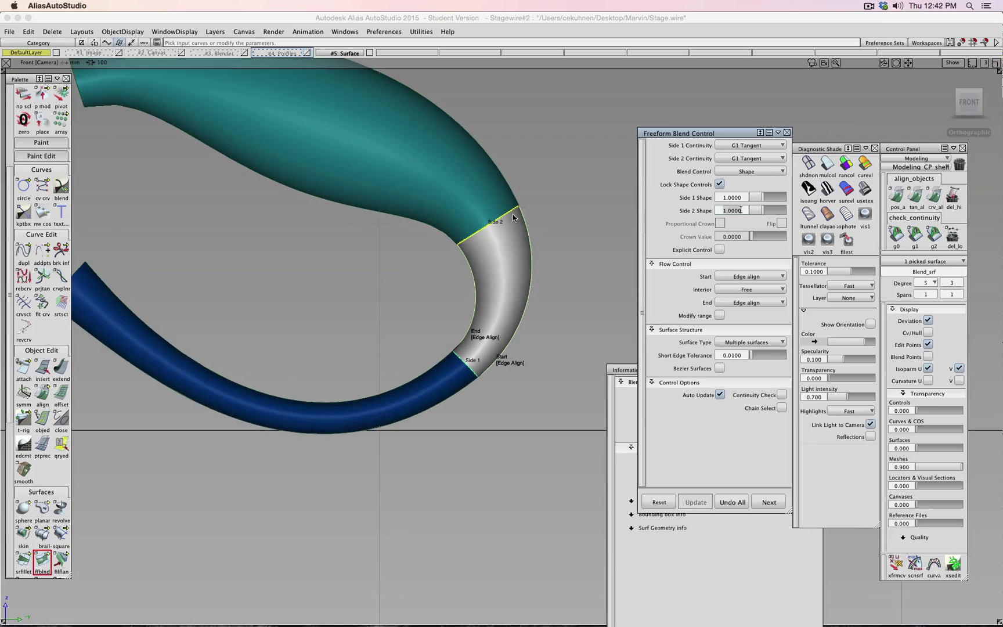
click(750, 146)
click(758, 170)
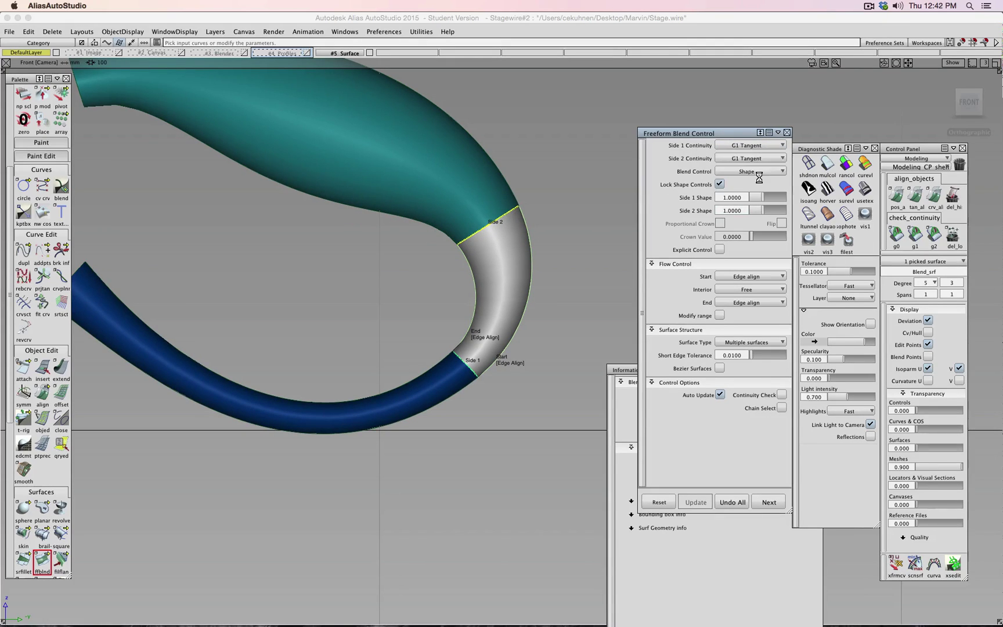
click(749, 155)
click(754, 183)
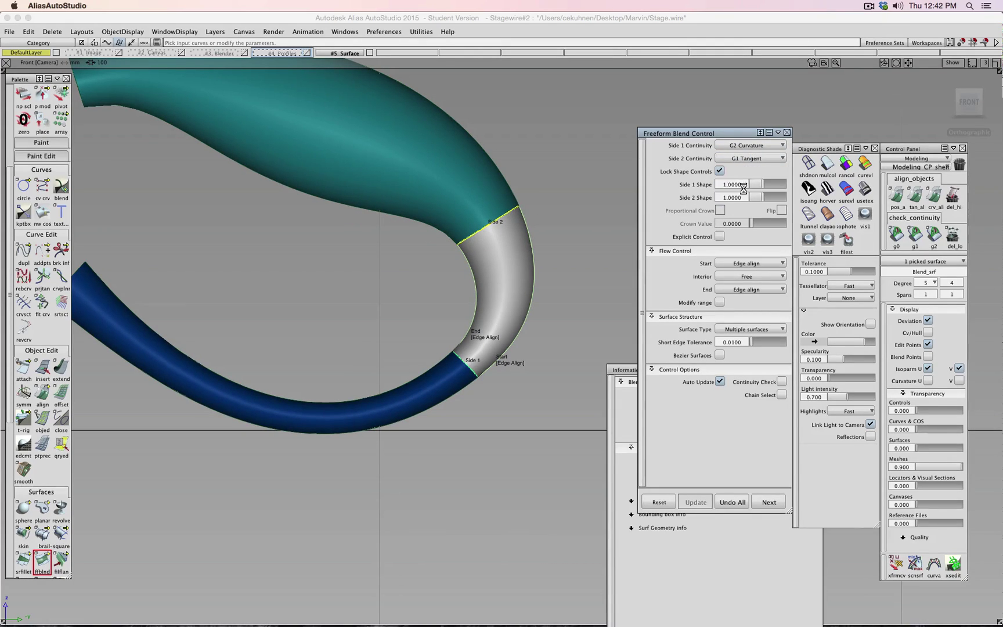
Step: Show the Blender layer and compare the blend surface with the handle mesh up close
click(245, 53)
scroll(570, 241, up, 5)
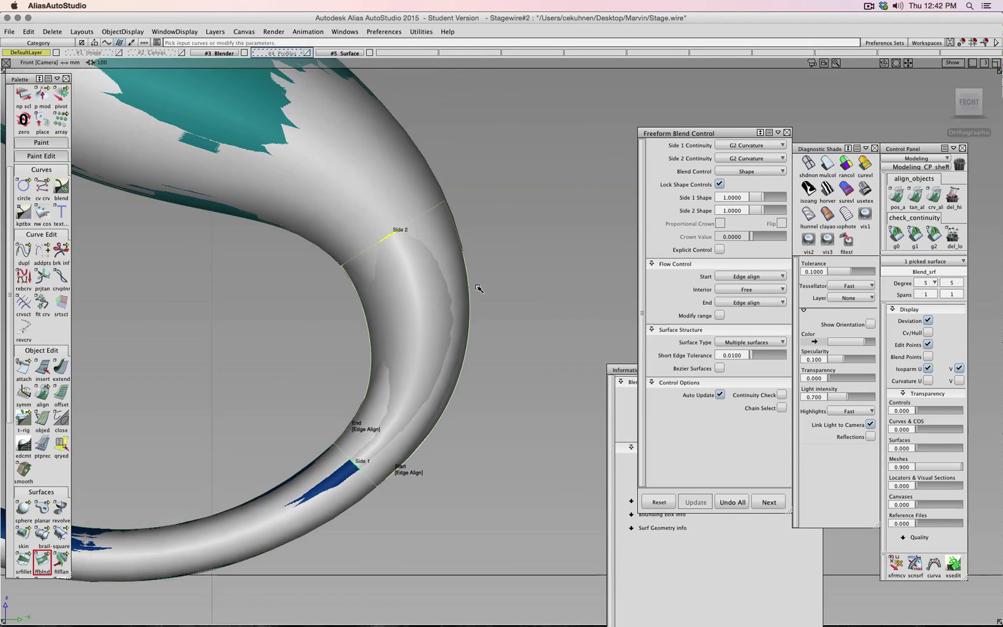
scroll(479, 289, up, 3)
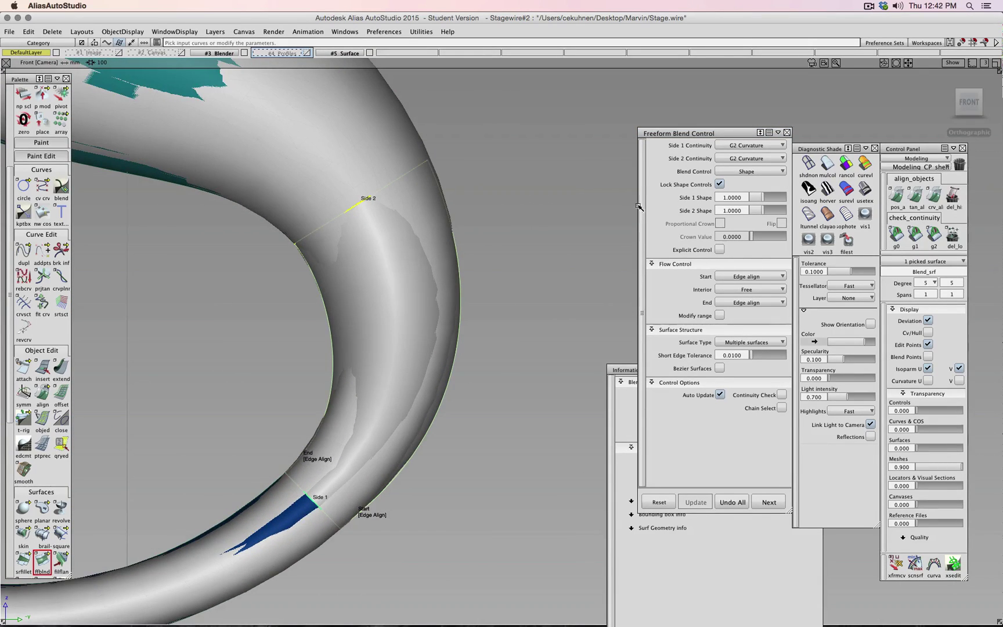
Step: Switch both sides of the blend to G1 Tangent continuity to compare its fit with the mesh
click(757, 149)
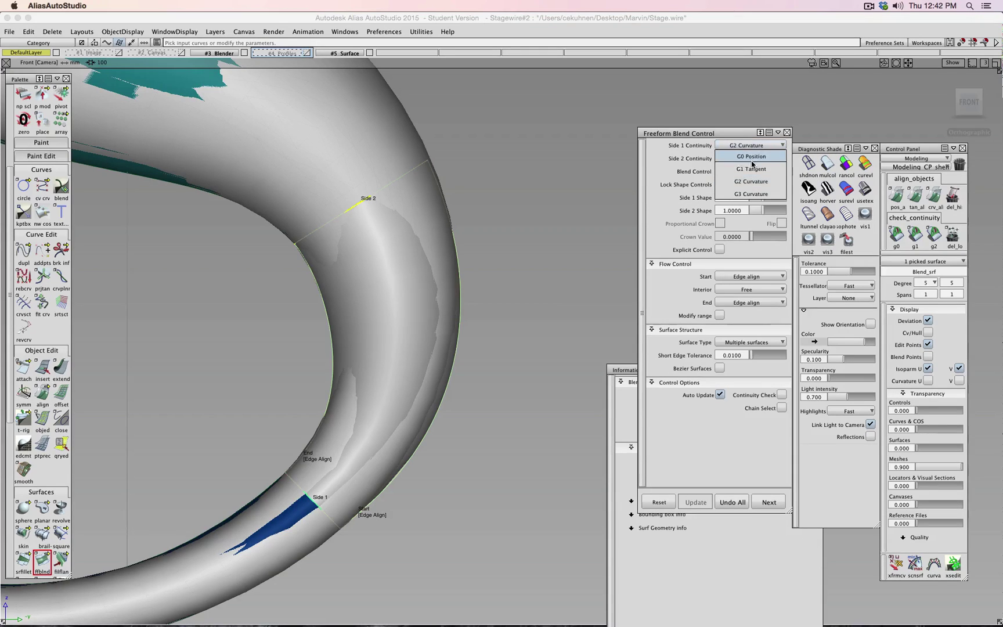
click(747, 165)
click(739, 158)
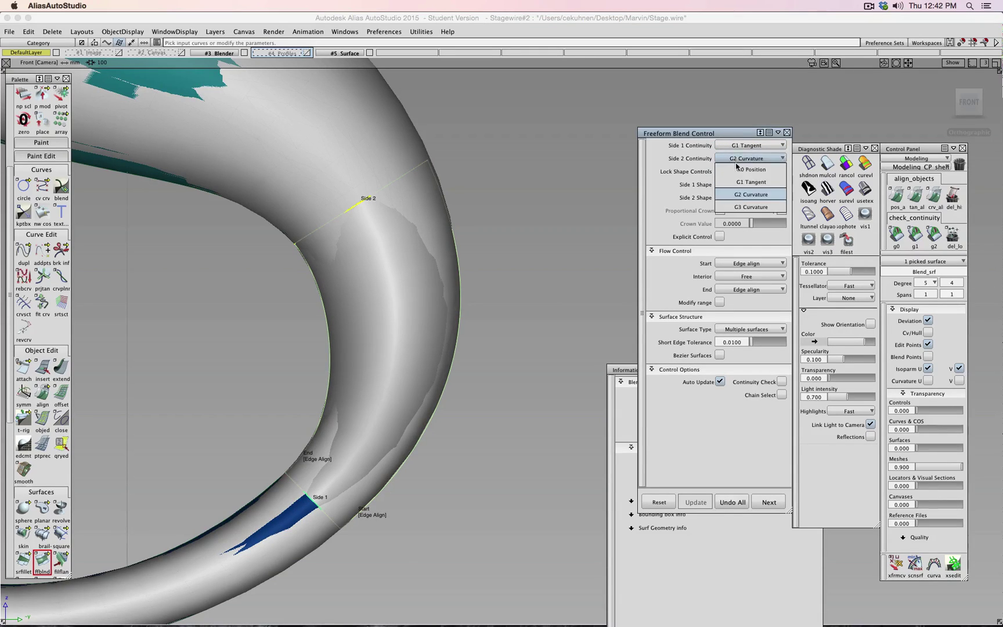
click(739, 179)
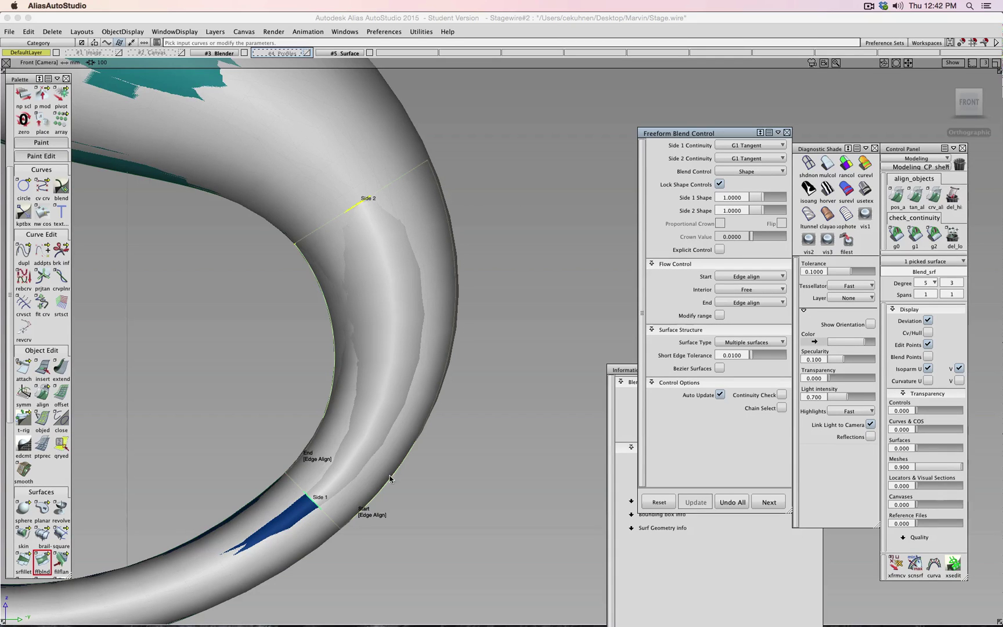
Step: Inspect the blend against the handle mesh from an angle and from the front, and hide the Blender layer
alt+shift+drag(390, 479, 529, 305)
click(968, 102)
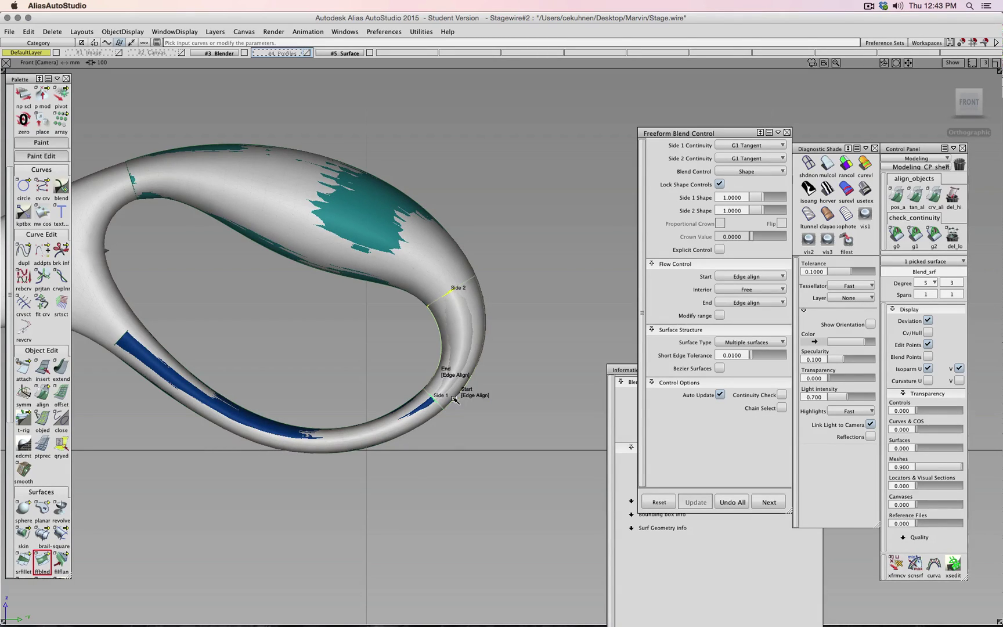
click(246, 54)
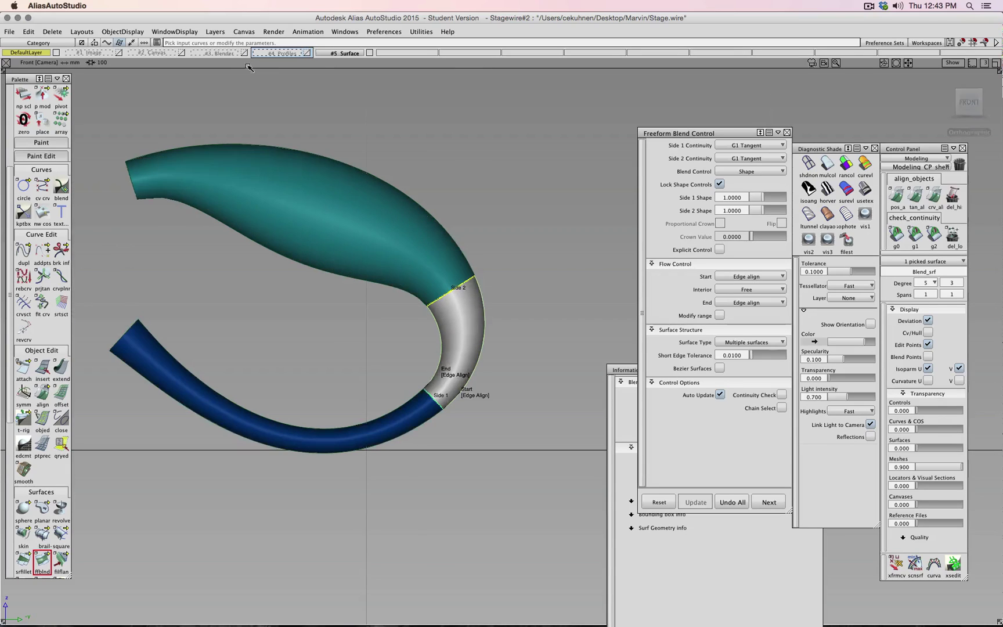
Step: Set the continuity of the blend to G2 Curvature on Side 1 and Side 2
scroll(523, 365, up, 5)
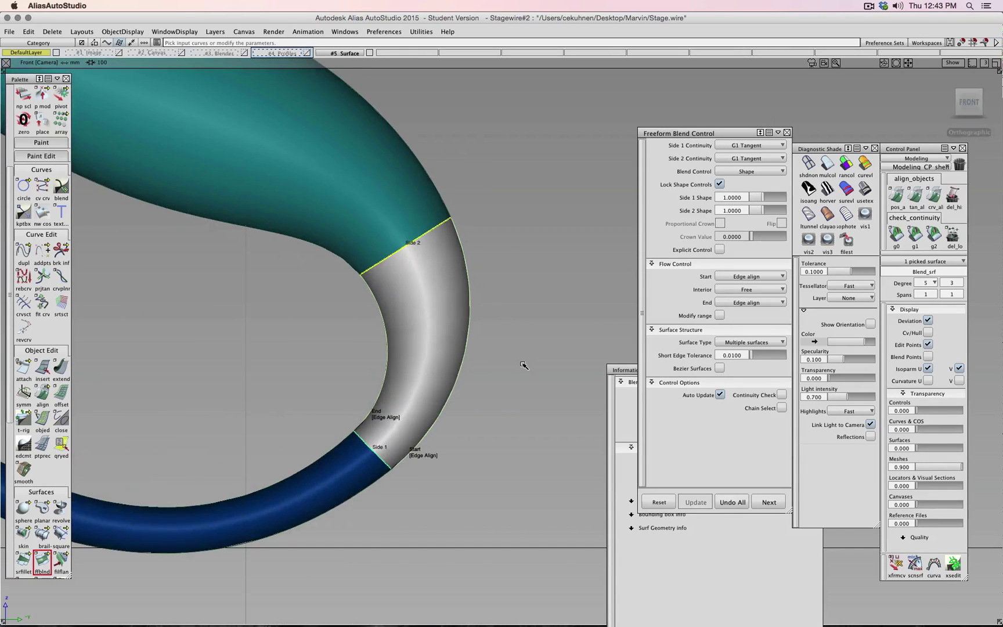
click(759, 148)
click(754, 181)
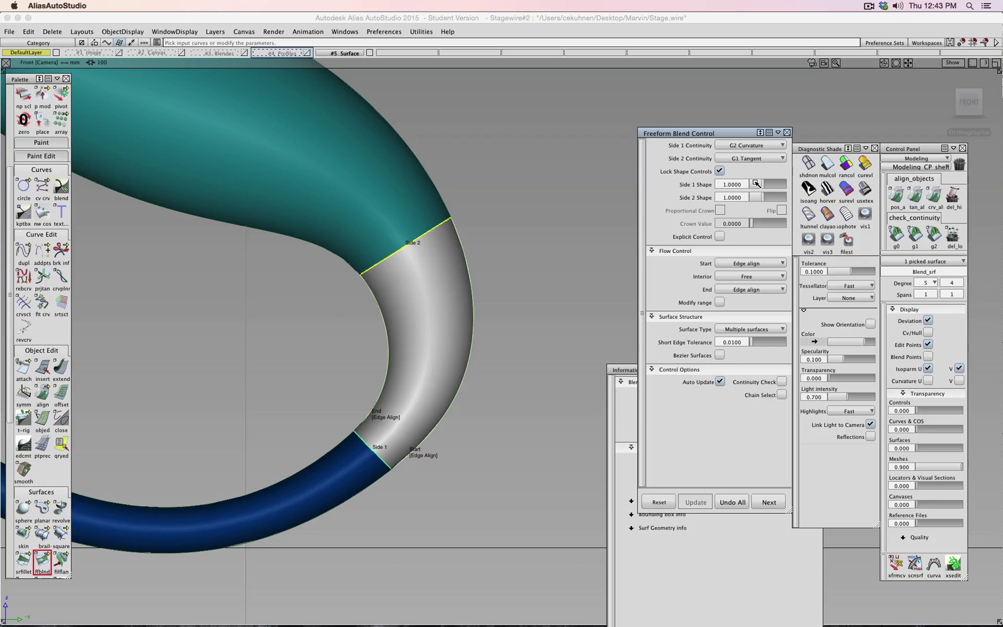
click(745, 146)
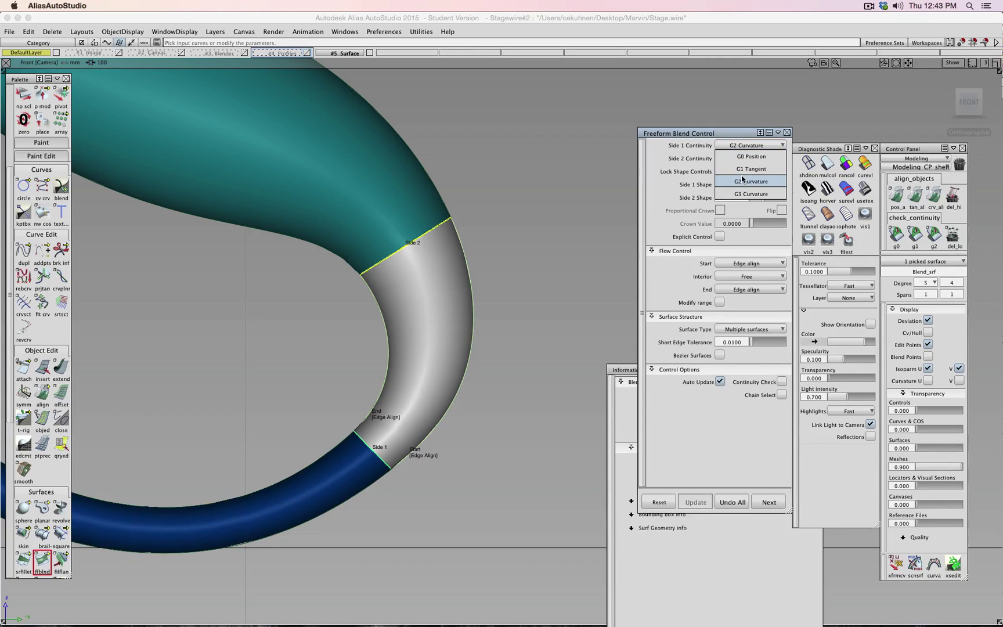
click(723, 185)
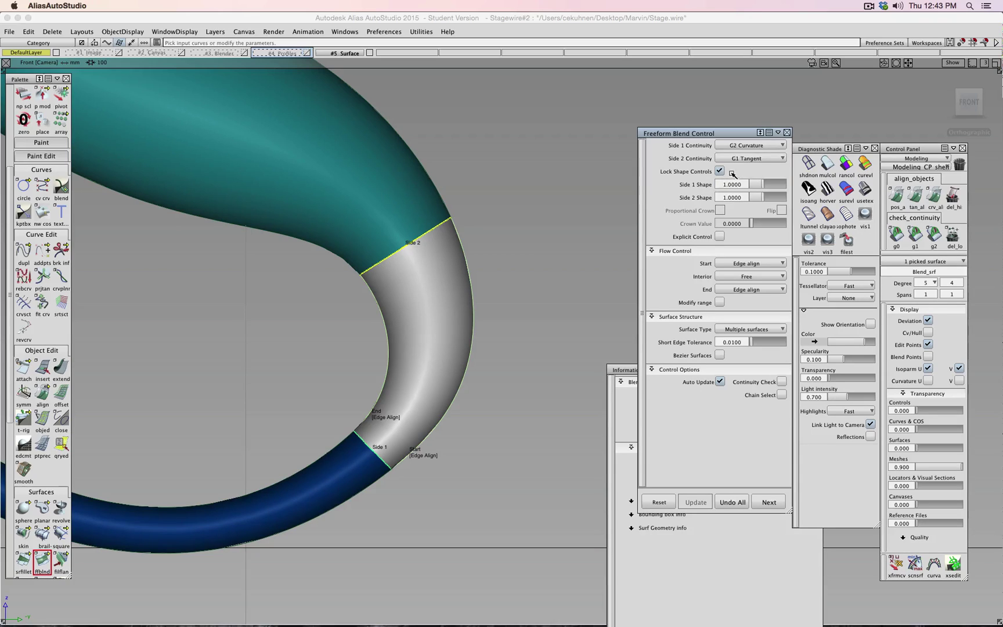
click(736, 158)
click(734, 182)
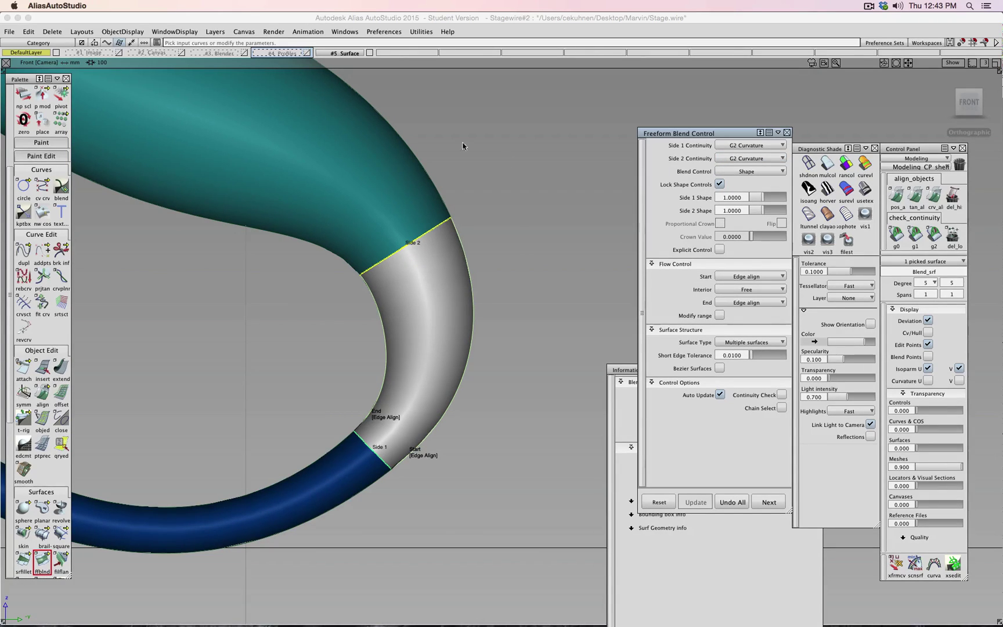
Step: Show the Blender layer, shade everything in random colours from the front, and close the Freeform Blend with nothing selected
click(245, 53)
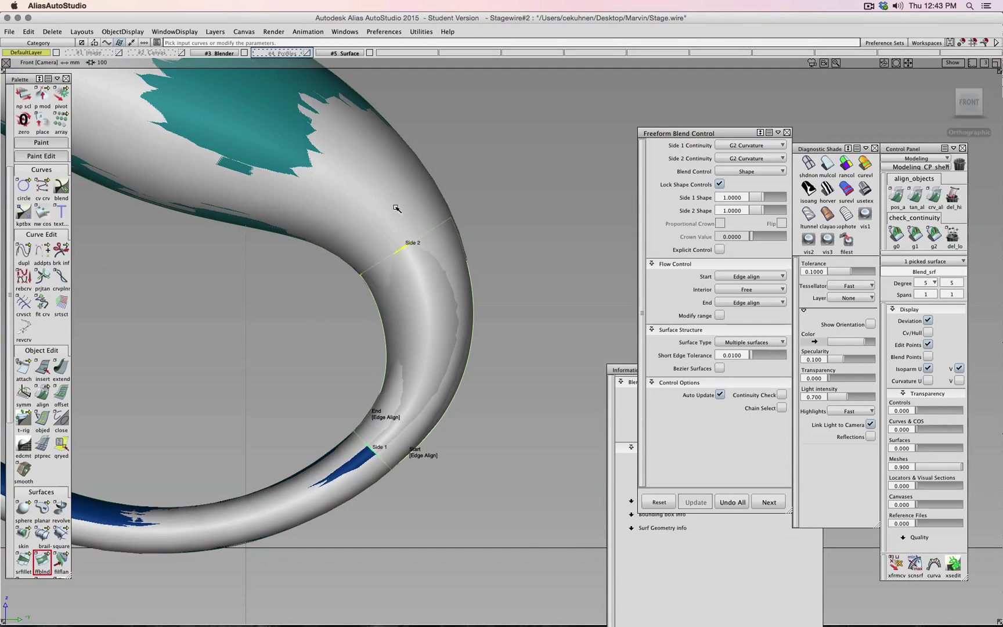
alt+shift+drag(403, 208, 522, 203)
click(975, 99)
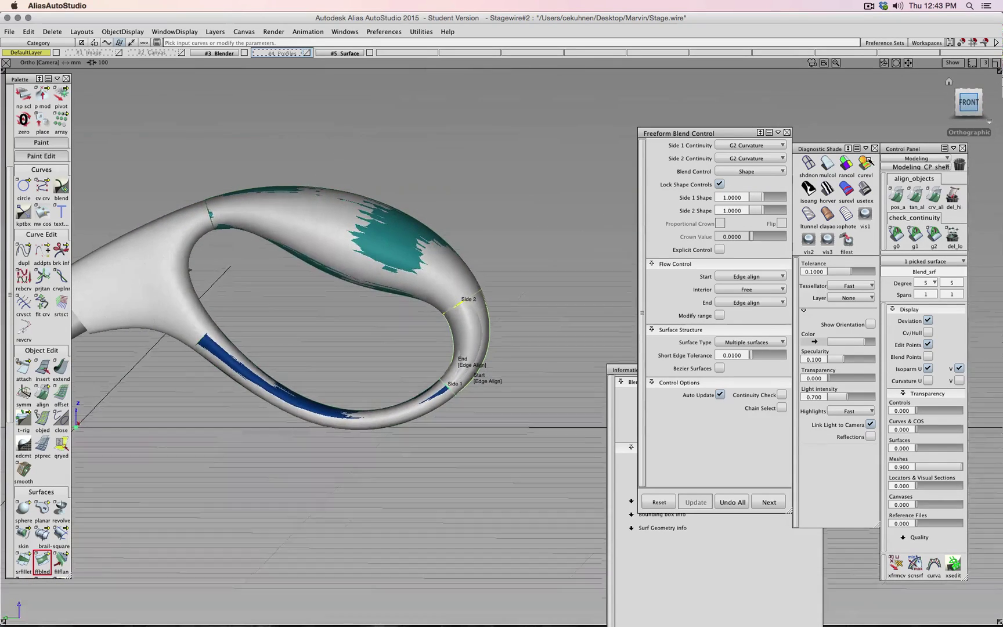
click(846, 164)
ctrl+shift+click(499, 224)
ctrl+shift+drag(499, 223, 498, 210)
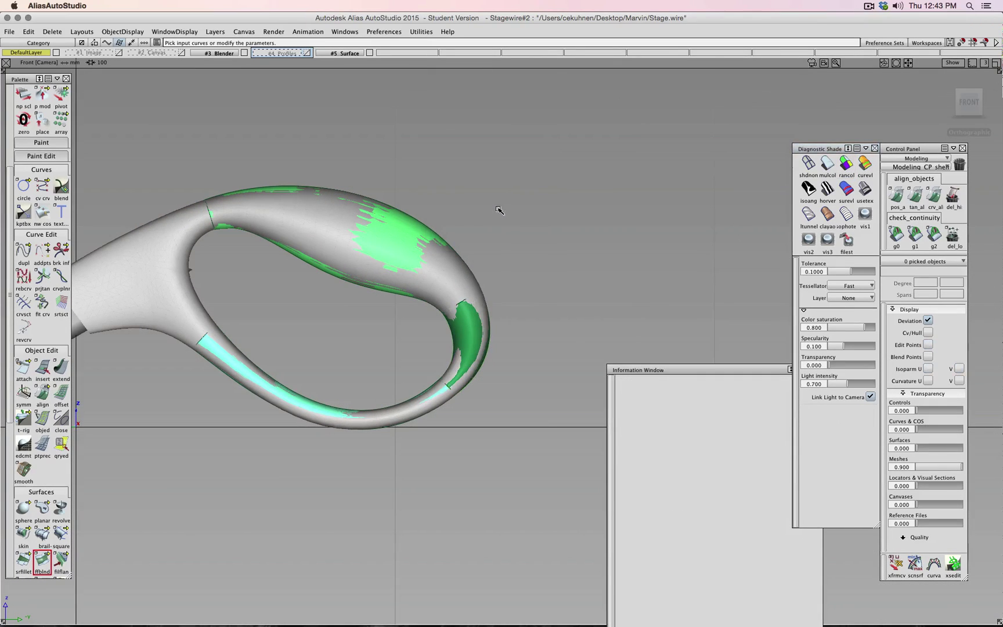
Step: Create a Dynamic Section through the blend surface, rotate its plane square to the view axes, and toggle Persistent Visual Clip
scroll(41, 537, down, 5)
scroll(40, 537, down, 3)
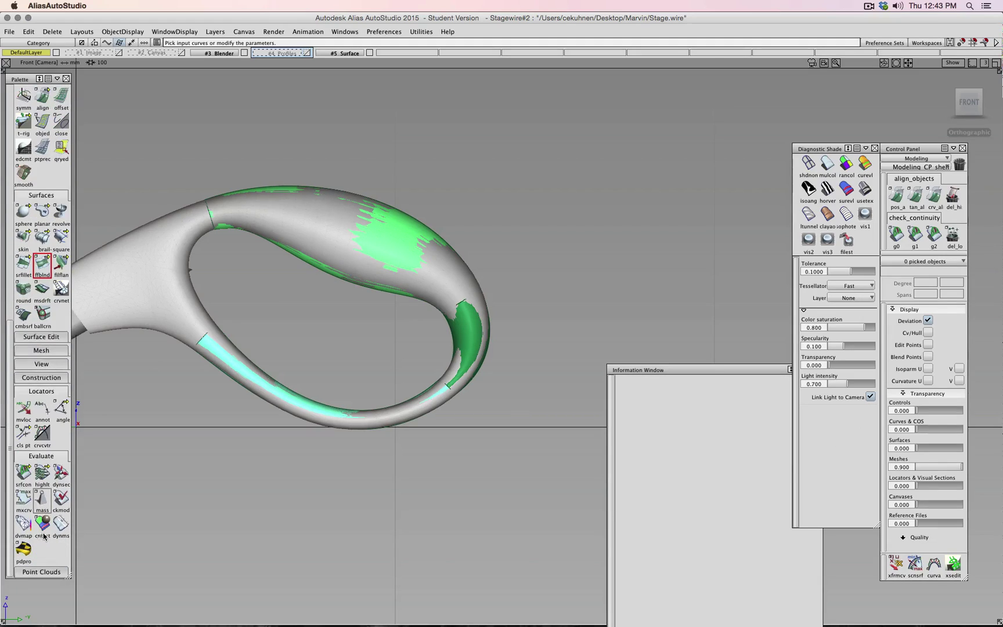
click(61, 473)
click(470, 345)
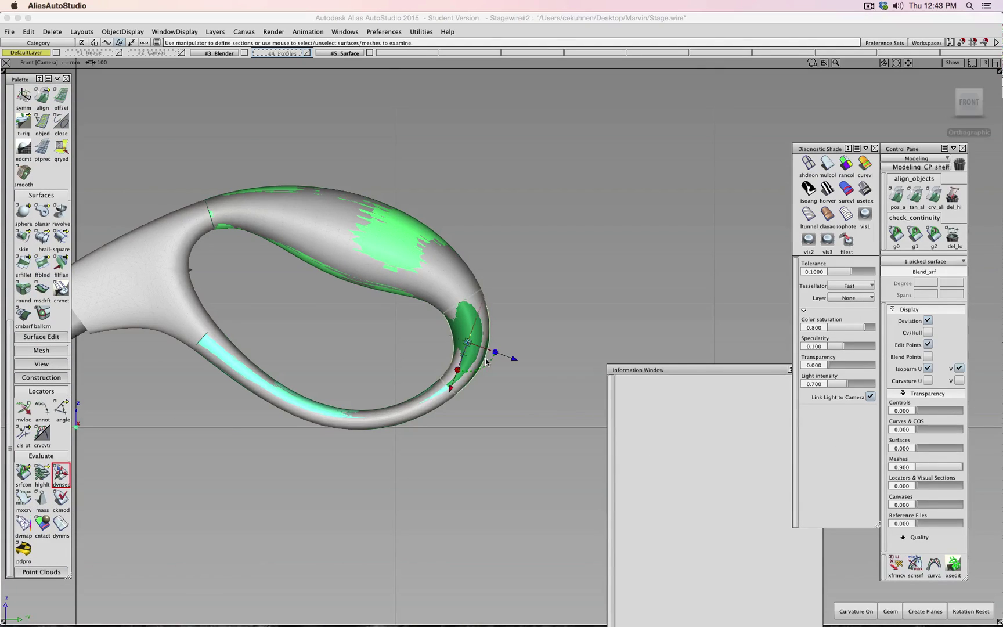
drag(489, 363, 442, 341)
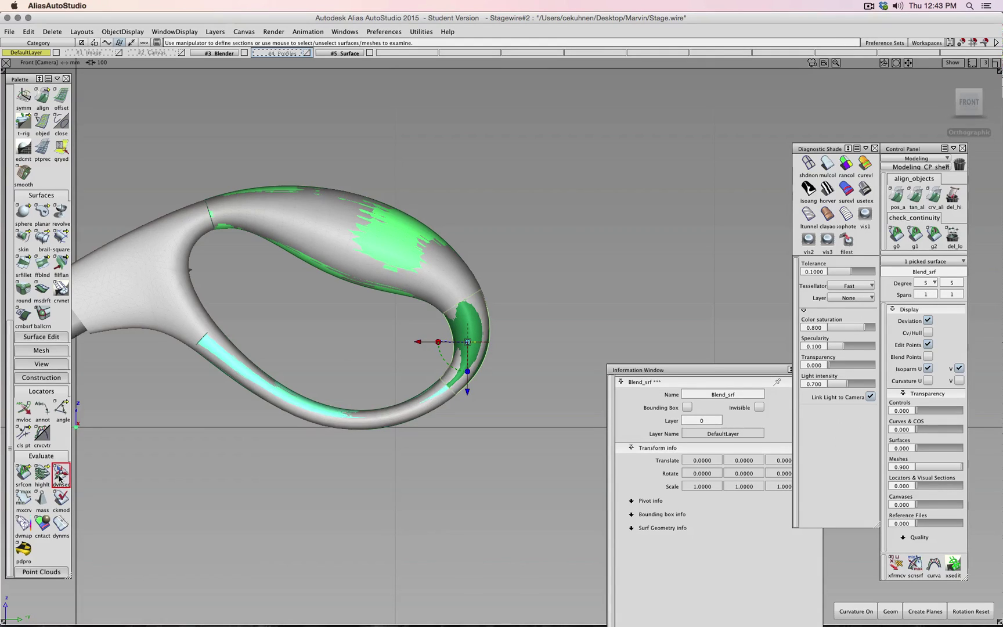
double_click(60, 479)
click(307, 539)
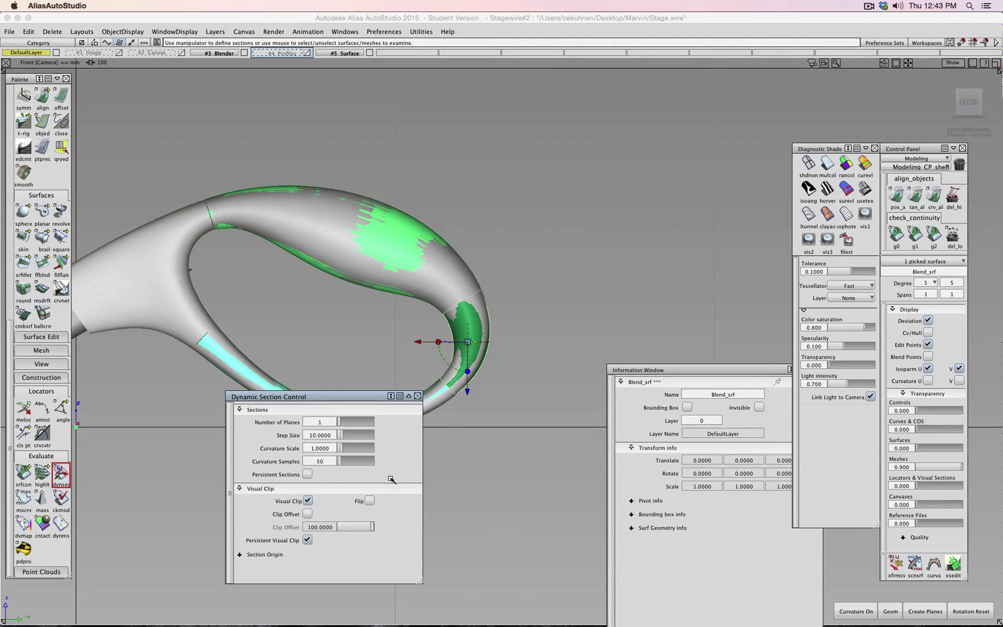
Step: Examine the clipped cross-section of the blend surface against the handle mesh up close and from several angles
alt+shift+drag(447, 354, 461, 366)
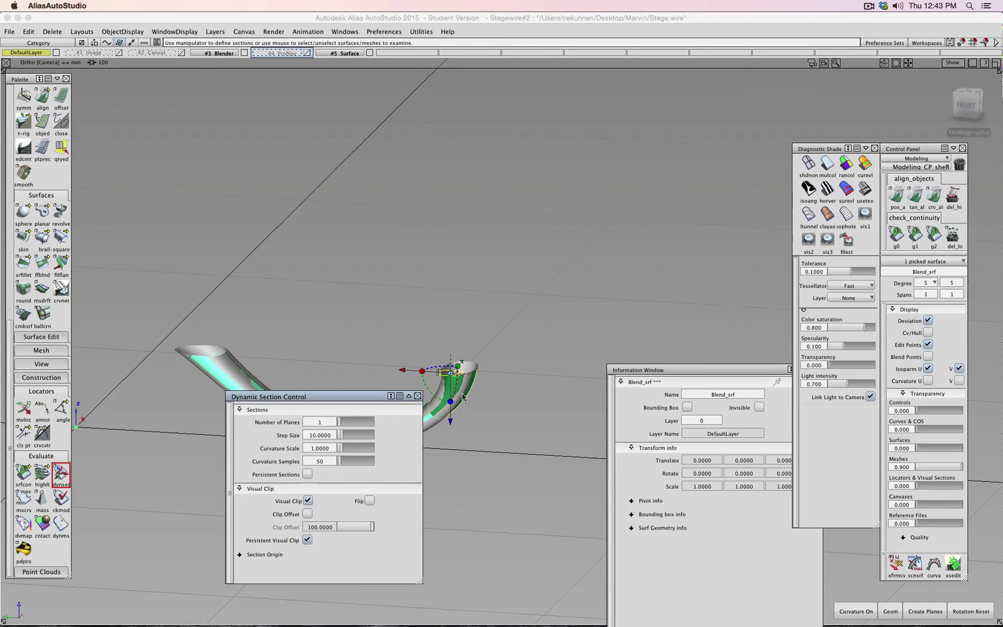
alt+shift+drag(458, 407, 491, 342)
scroll(502, 328, up, 8)
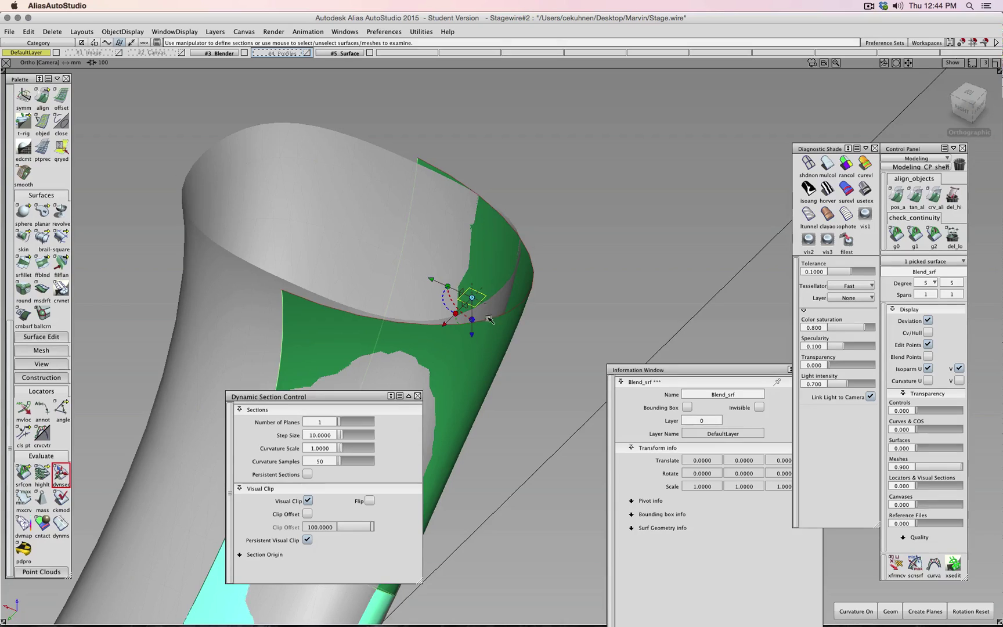
alt+shift+right_drag(499, 309, 531, 376)
alt+shift+drag(450, 293, 481, 331)
alt+shift+right_drag(480, 330, 503, 370)
drag(565, 439, 467, 418)
key(super+z)
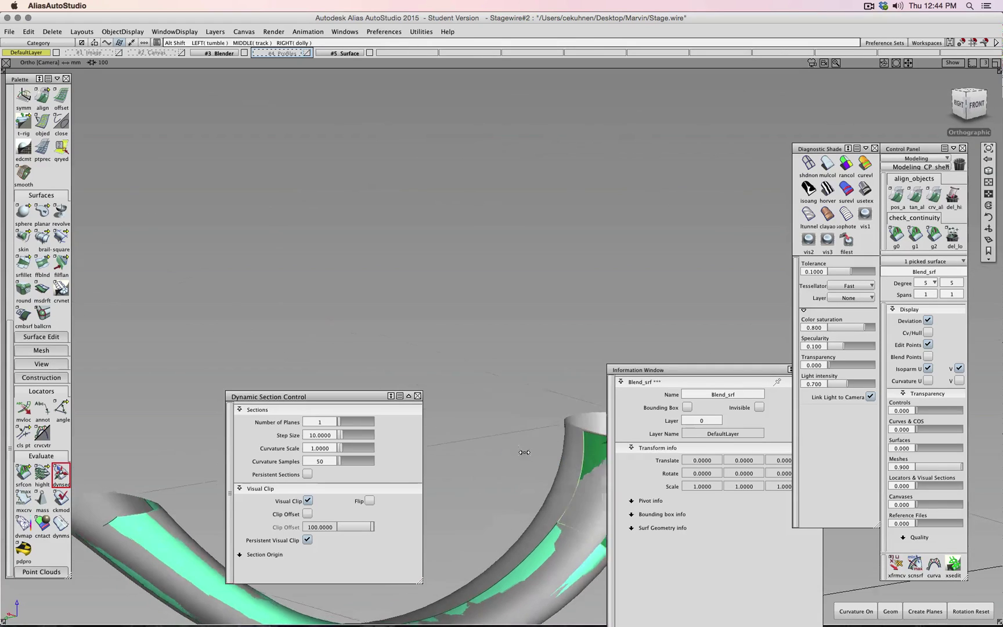
alt+shift+middle_drag(467, 418, 307, 299)
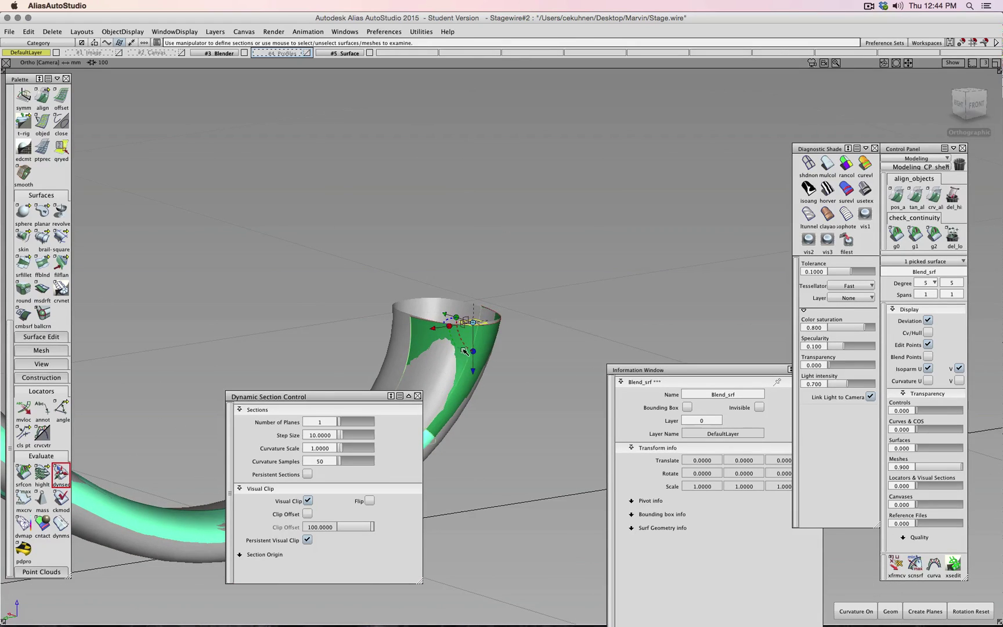
Step: Shift and tilt the section plane down to the blend's lower end and inspect how the lower arm fits the mesh
drag(465, 351, 426, 450)
alt+shift+drag(510, 358, 354, 389)
alt+shift+drag(542, 371, 262, 272)
scroll(536, 490, up, 5)
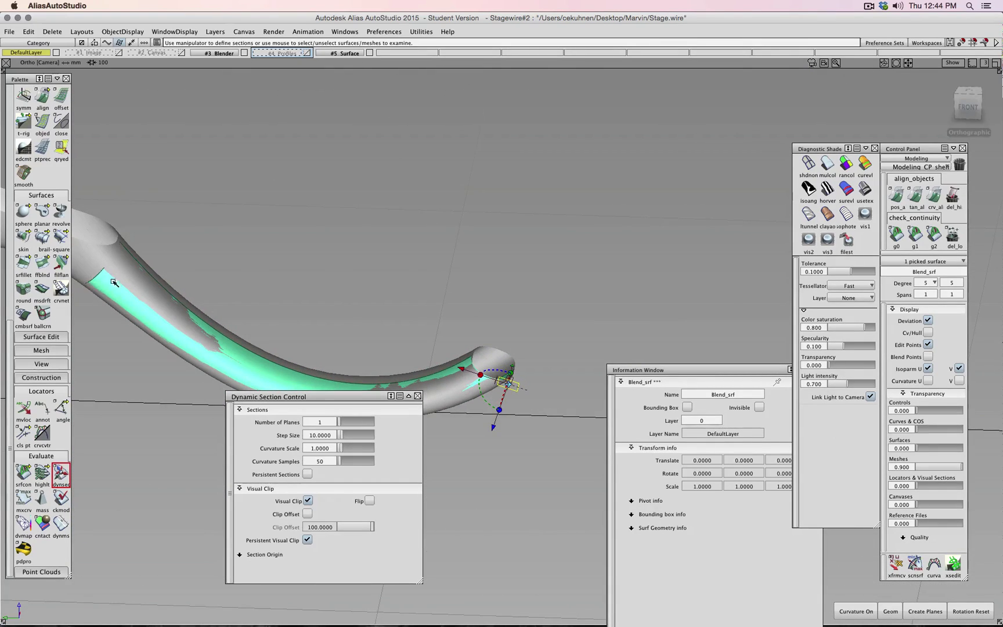
Step: End the clipped section display of the handle, clear the selection, and return to the front view
click(417, 396)
double_click(61, 473)
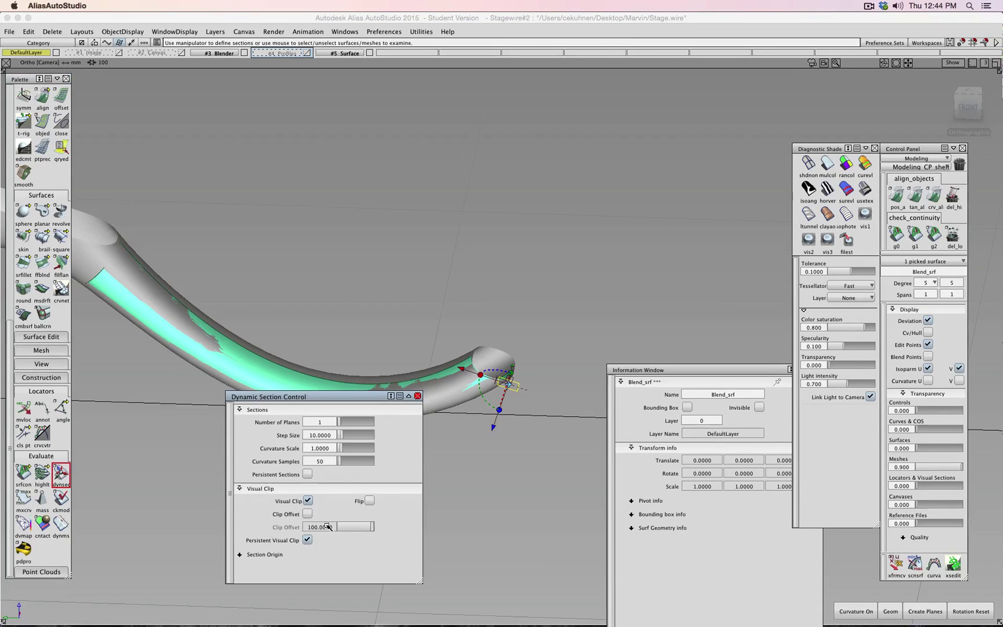
ctrl+shift+drag(518, 483, 519, 460)
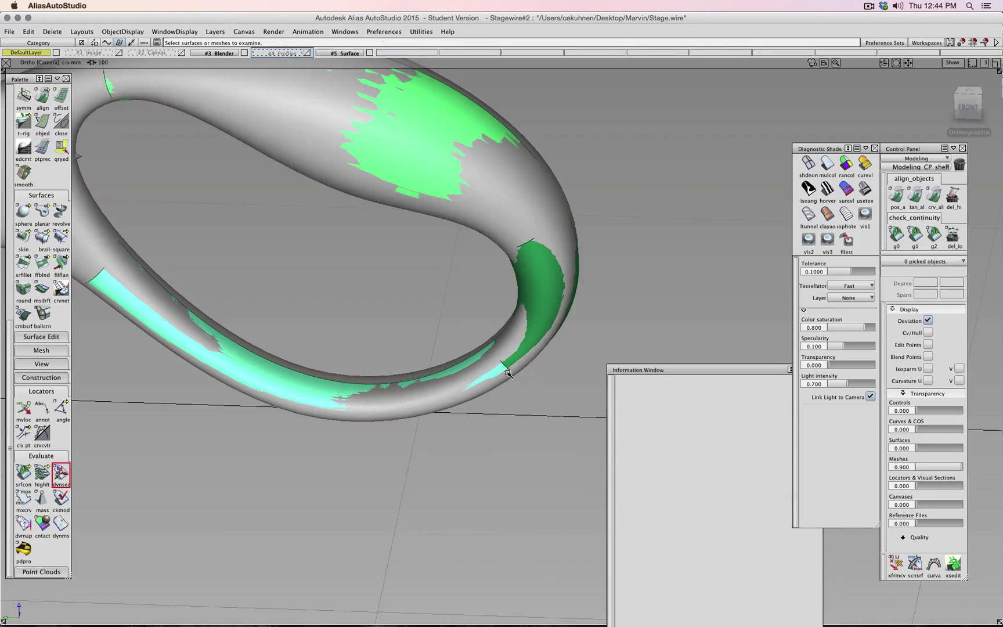
click(957, 120)
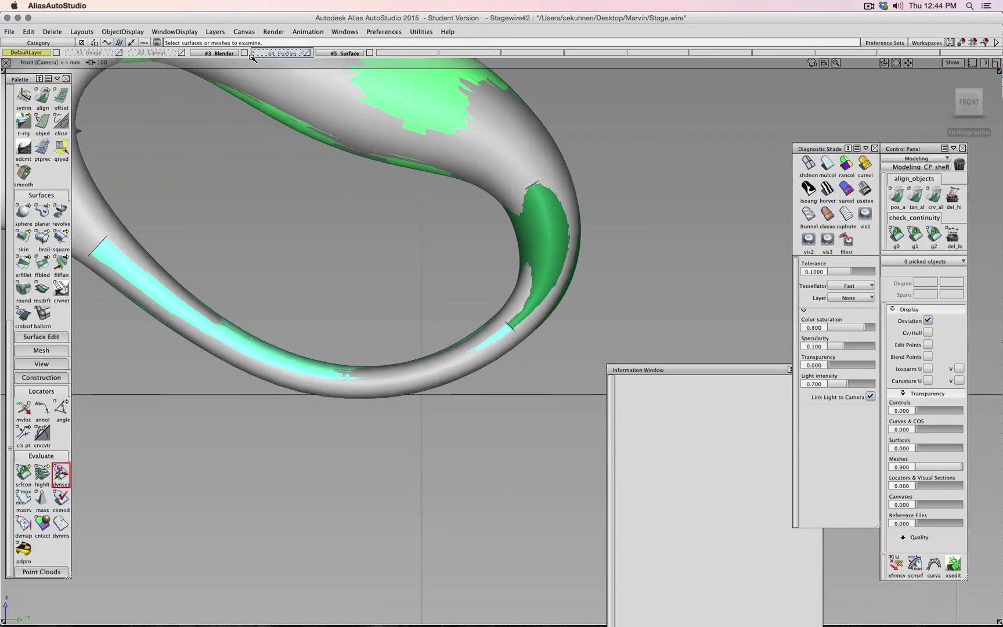
Step: Hide the Blender layer and examine the handle surfaces with the Showroom reflection map from the side
click(846, 188)
click(865, 188)
alt+shift+drag(604, 273, 488, 246)
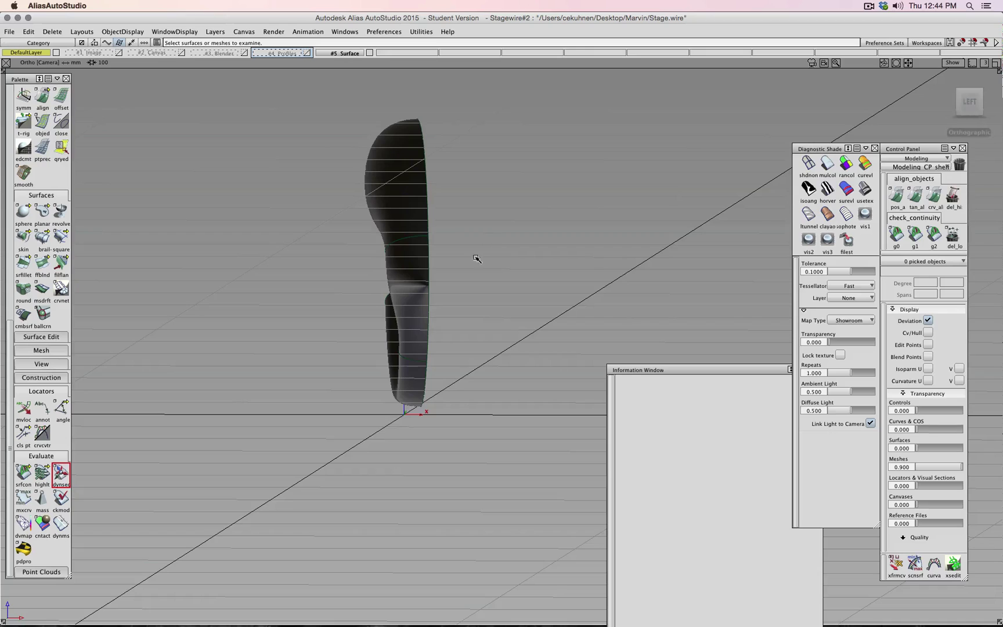
alt+shift+drag(474, 260, 651, 242)
Step: Switch to plain grey diagnostic shading and inspect the blend and its joints with both arms from several angles
click(827, 164)
alt+shift+right_drag(354, 253, 383, 247)
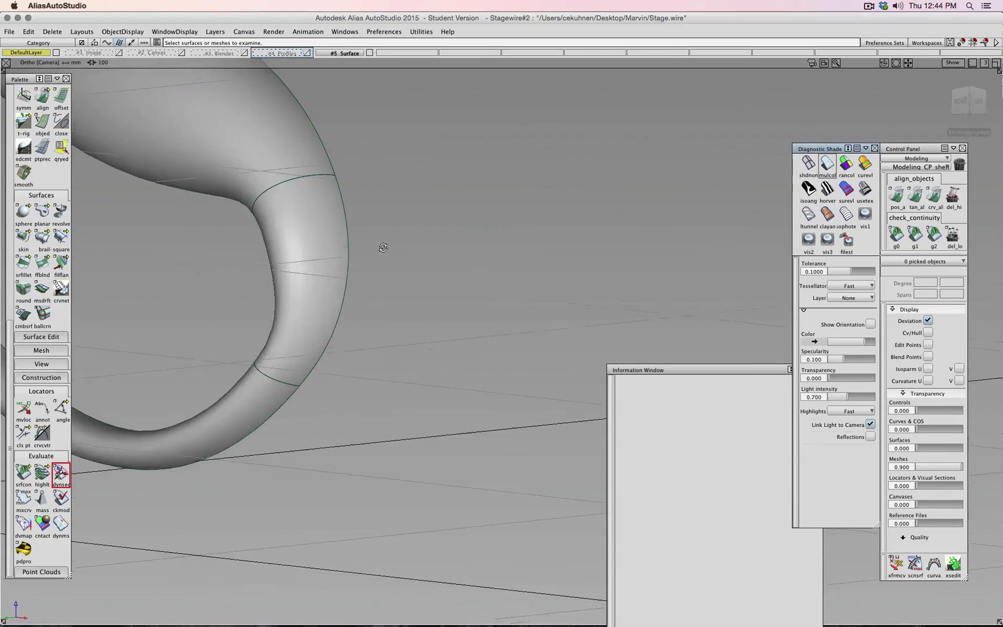
alt+shift+middle_drag(383, 247, 563, 316)
mouse_move(563, 316)
alt+shift+mouse_down()
mouse_move(577, 258)
mouse_move(271, 244)
alt+shift+mouse_up()
alt+shift+drag(502, 230, 522, 212)
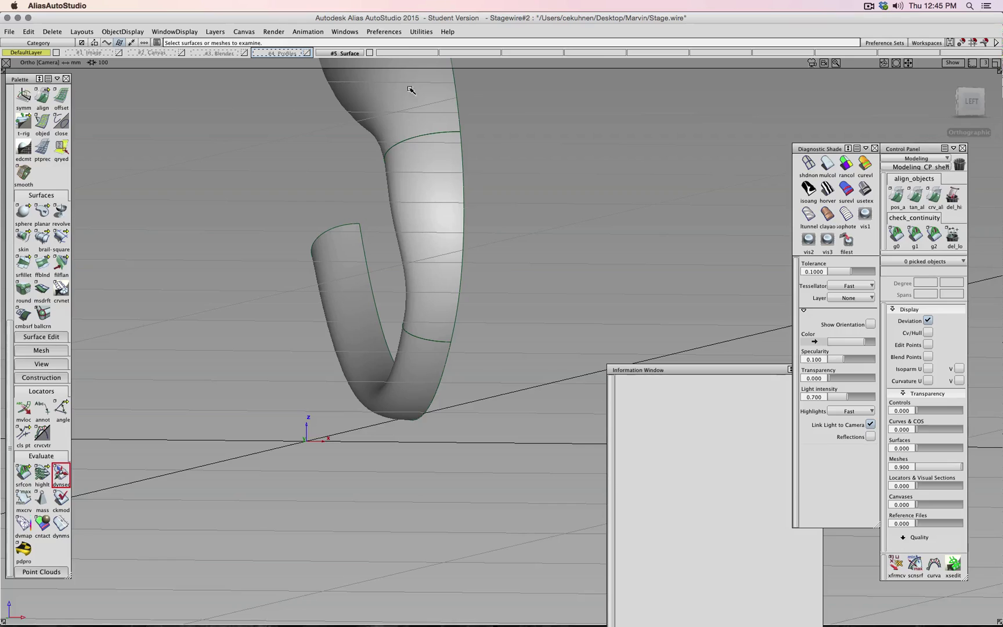
Step: Show the Profiles layer and display the CVs and hull of the circular profile where the blend meets the lower arm
click(307, 53)
ctrl+shift+click(593, 258)
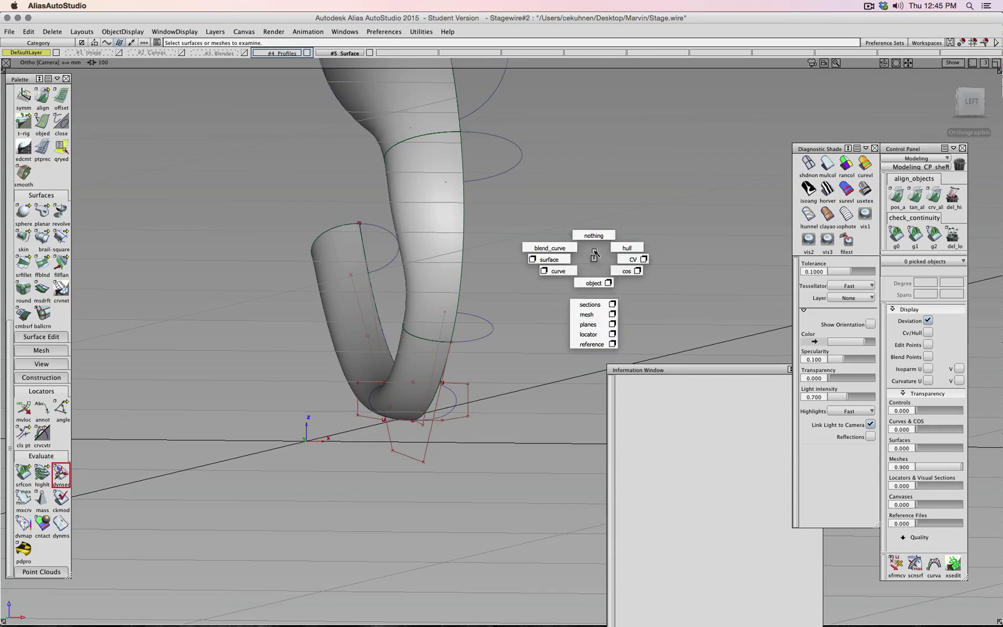
ctrl+shift+drag(578, 262, 550, 275)
click(479, 335)
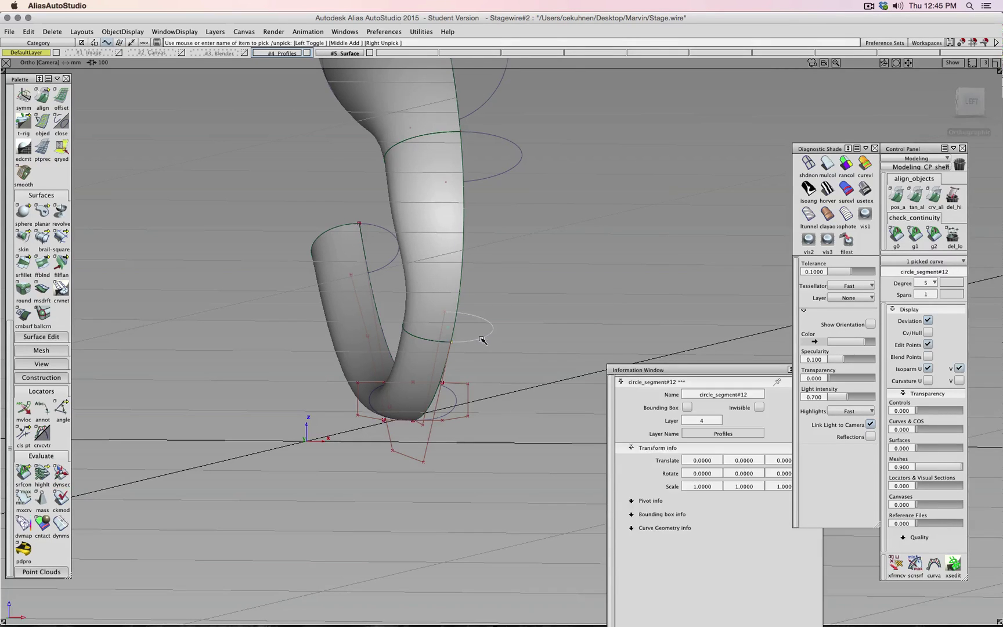
ctrl+shift+drag(550, 314, 549, 337)
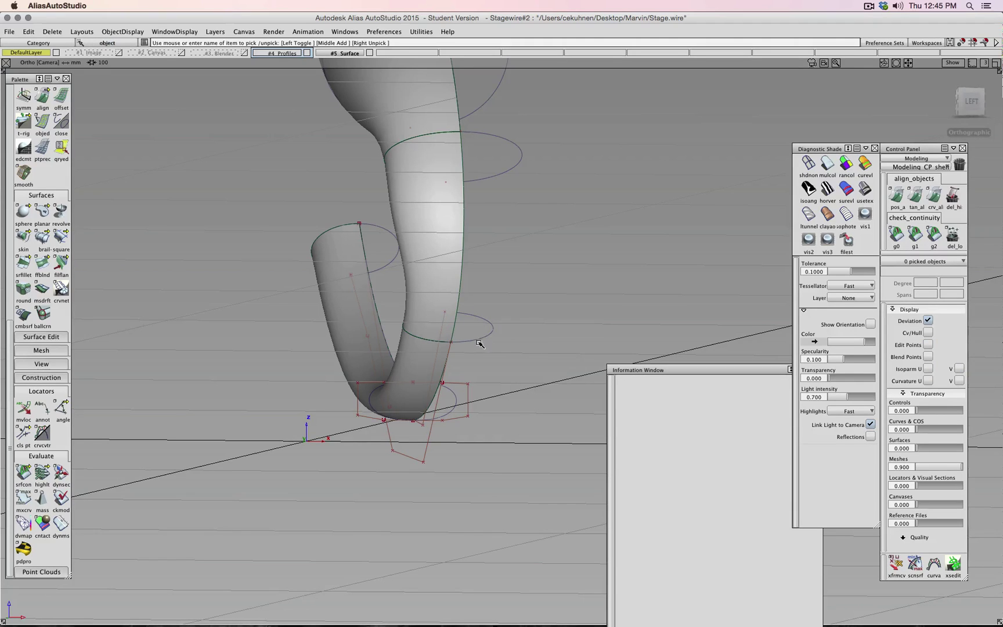
click(480, 338)
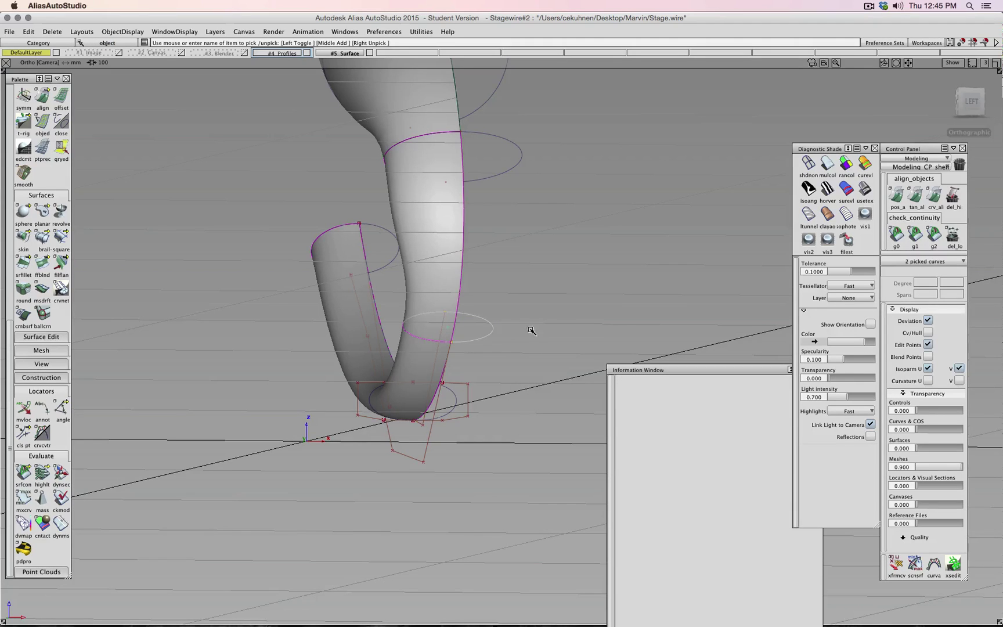
click(929, 332)
ctrl+shift+drag(638, 315, 638, 293)
ctrl+shift+drag(630, 313, 653, 313)
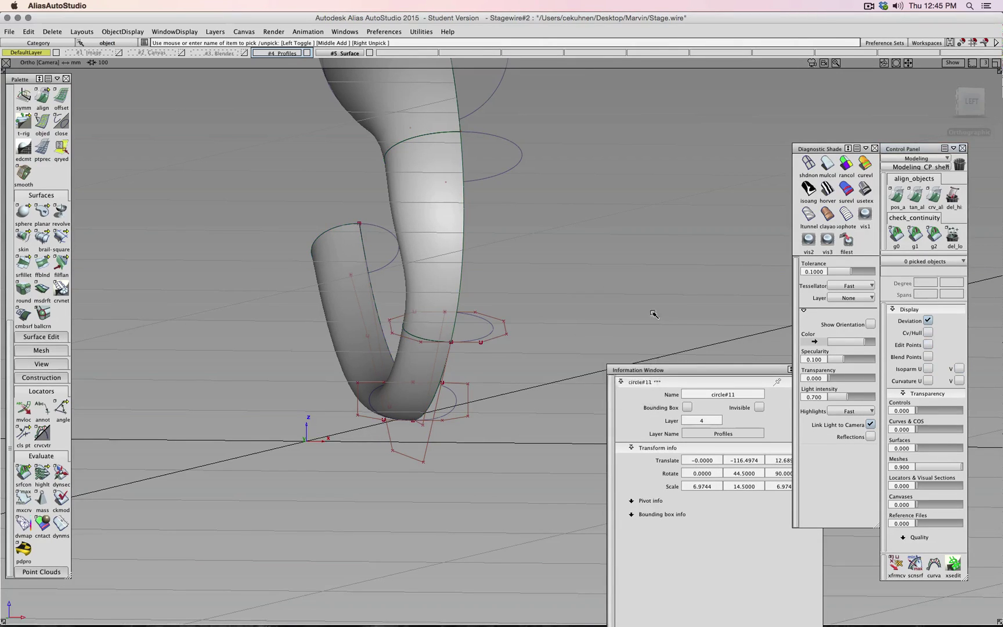
Step: Try to reshape the lower arm by moving two side CVs of its end profile outward, and undo the move
scroll(388, 315, up, 1)
drag(365, 309, 378, 336)
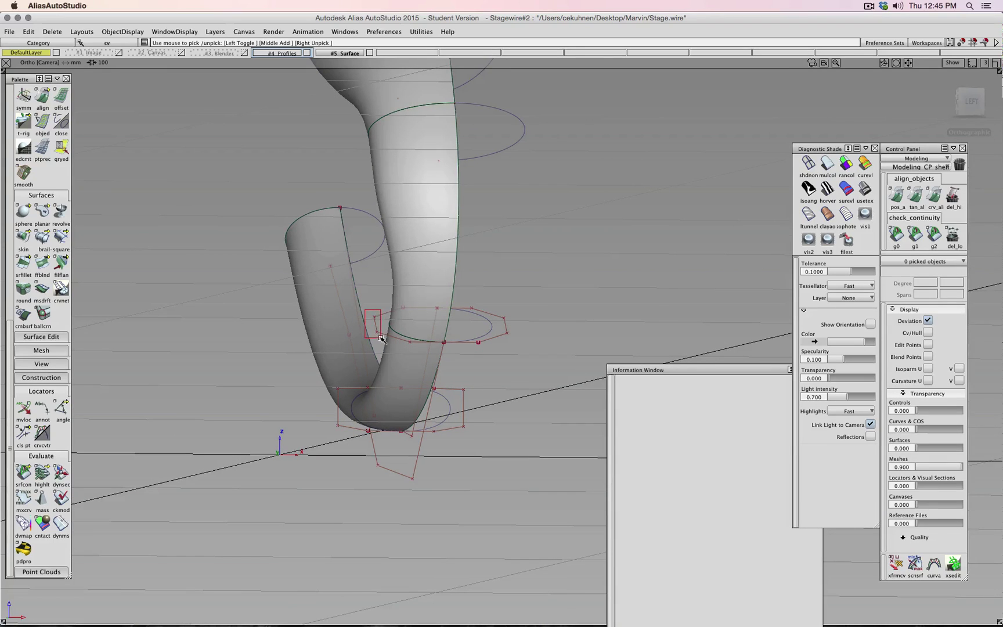
ctrl+shift+middle_drag(571, 314, 572, 298)
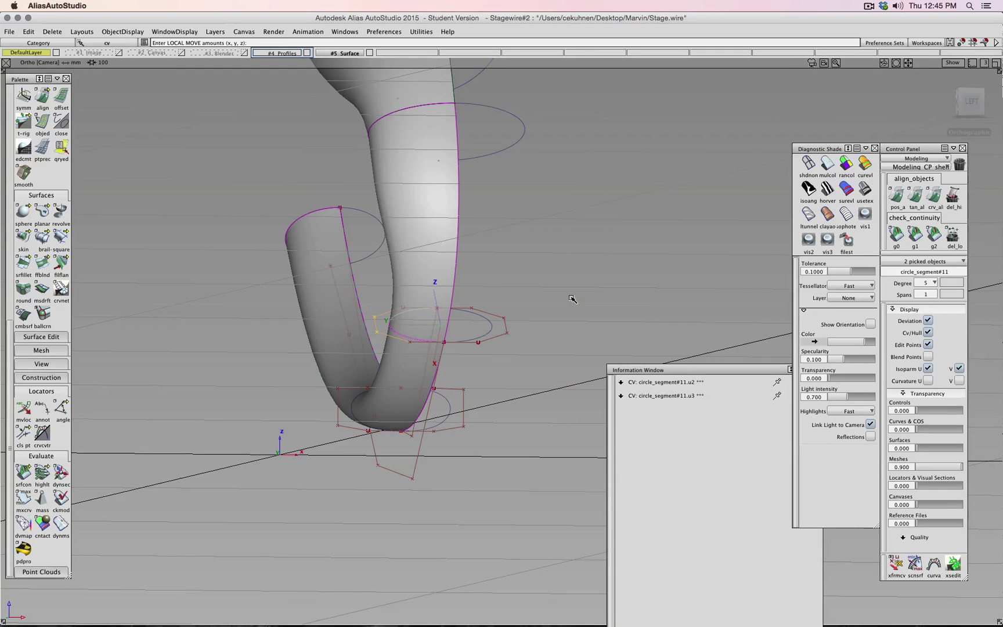
drag(592, 297, 587, 297)
middle_drag(586, 297, 583, 303)
alt+shift+drag(583, 302, 542, 364)
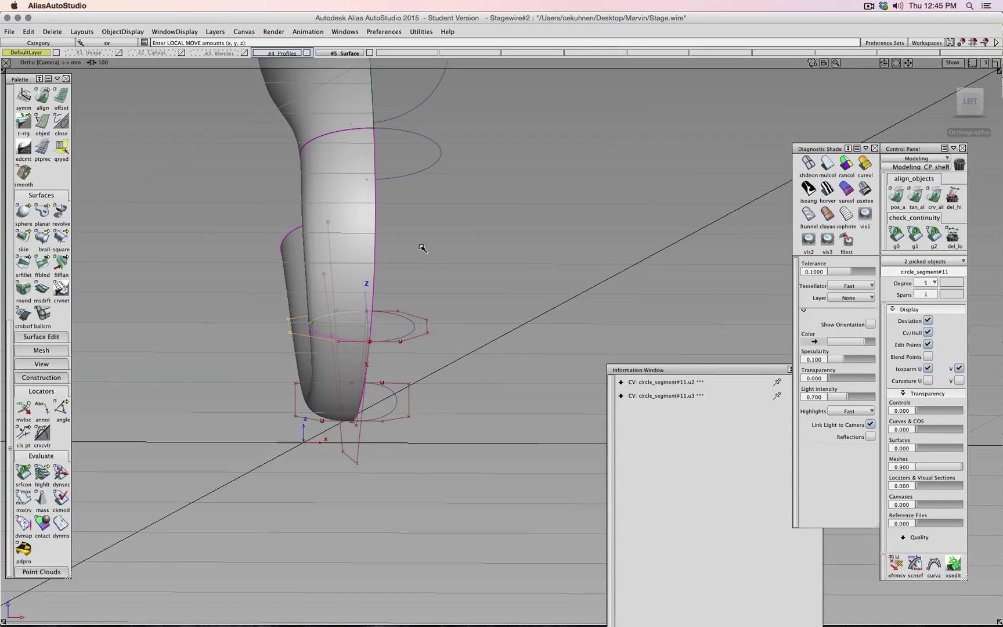
key(super+z)
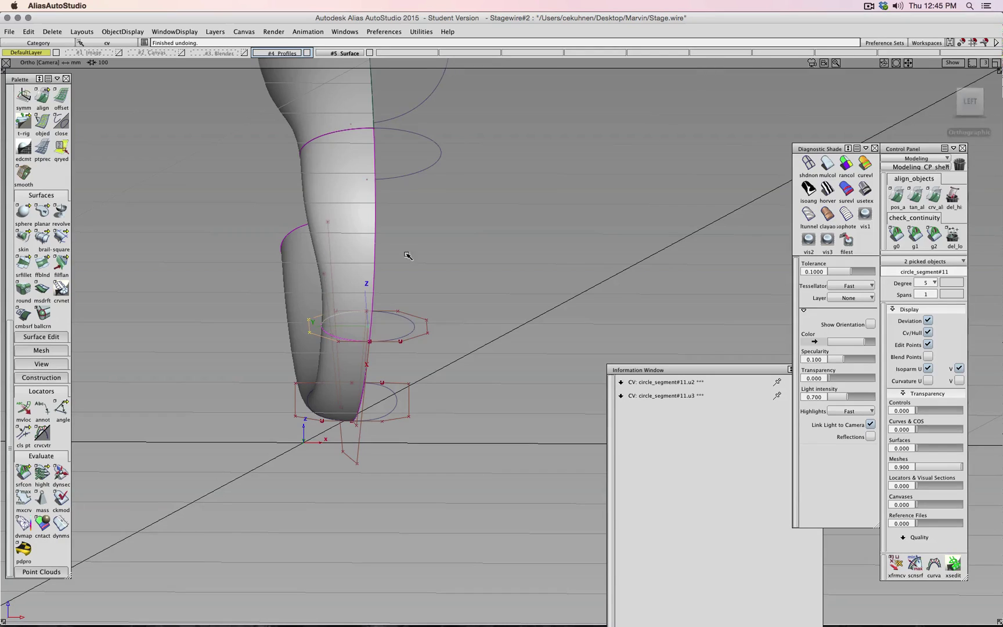
alt+shift+drag(405, 253, 279, 200)
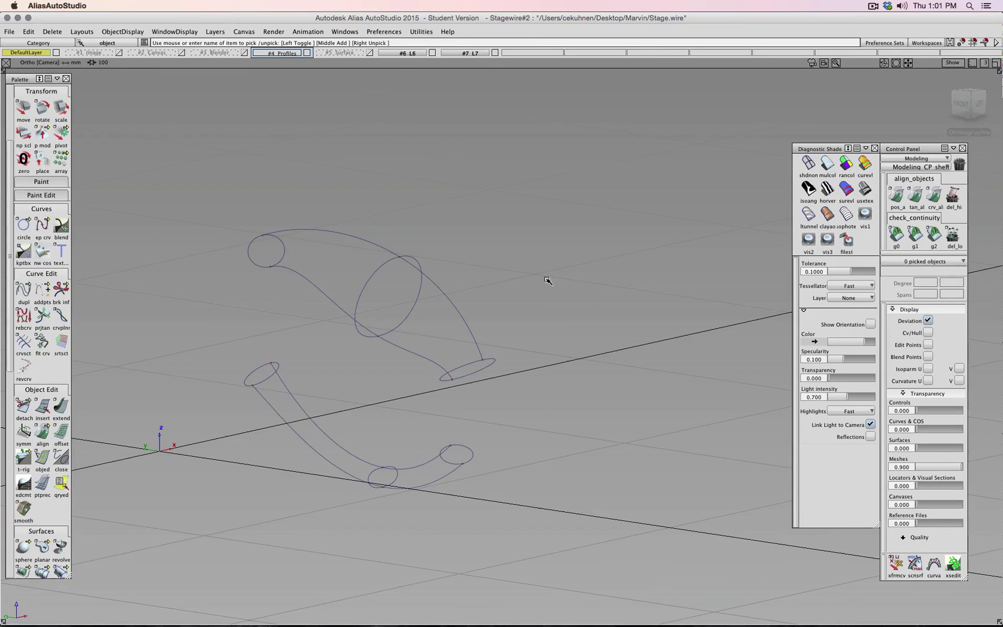
Step: Draw an edit-point curve along the side of the upper arm, snapped to its three circular profiles
alt+shift+drag(544, 309, 532, 338)
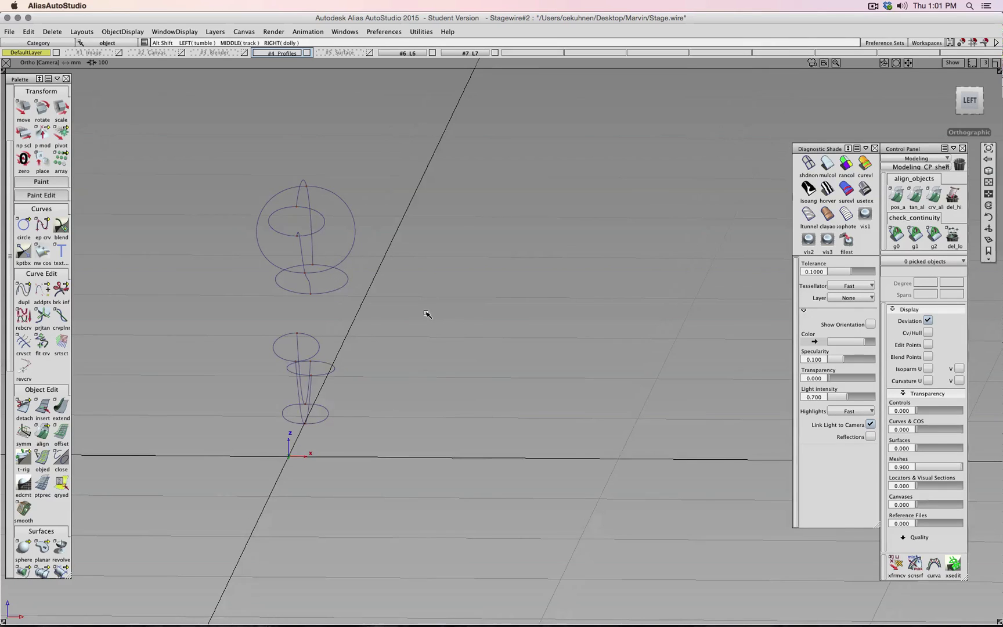
click(400, 342)
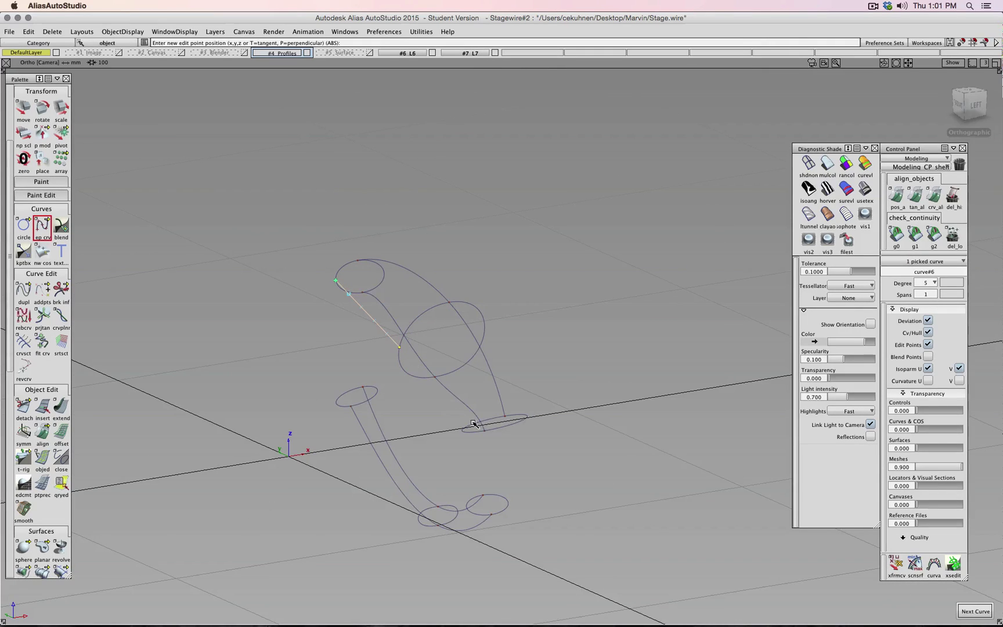
alt+shift+drag(478, 423, 436, 349)
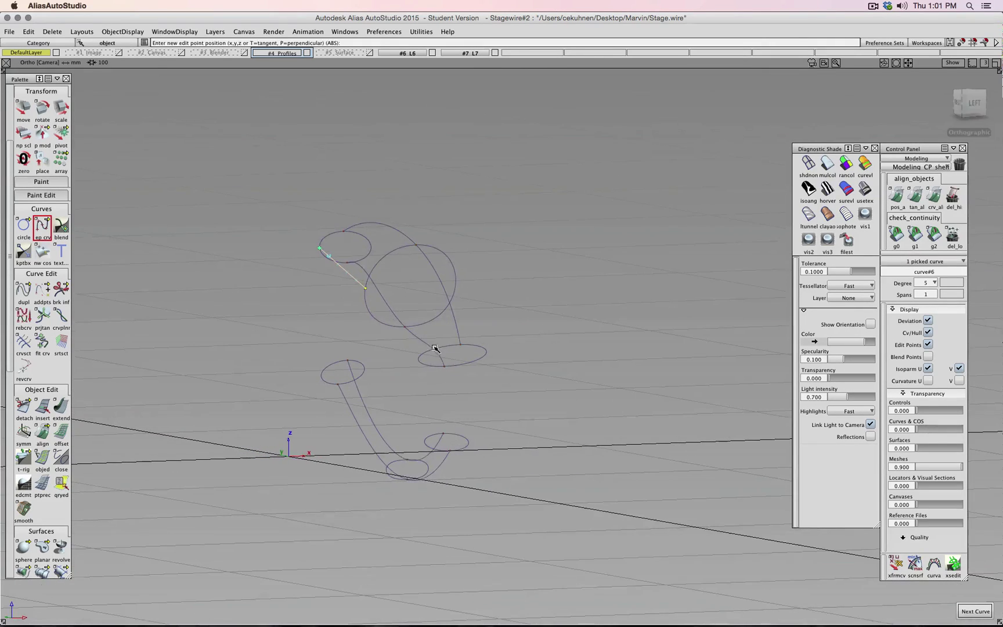
click(419, 355)
Step: Draw a second edit-point curve along the side of the lower arm, snapped to its three circular profiles
ctrl+shift+drag(519, 396, 496, 390)
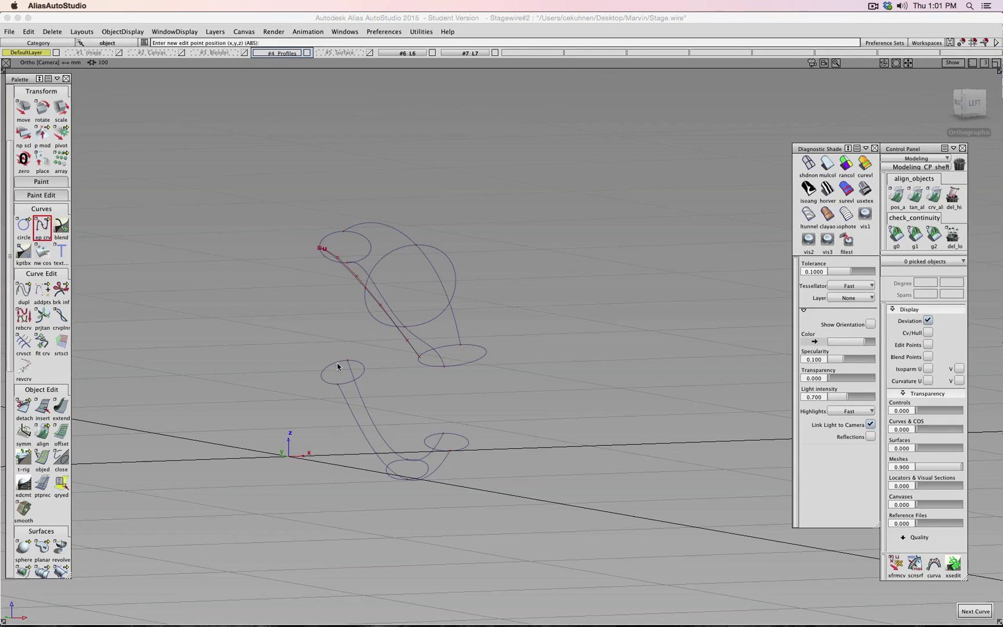
drag(337, 367, 322, 373)
click(395, 462)
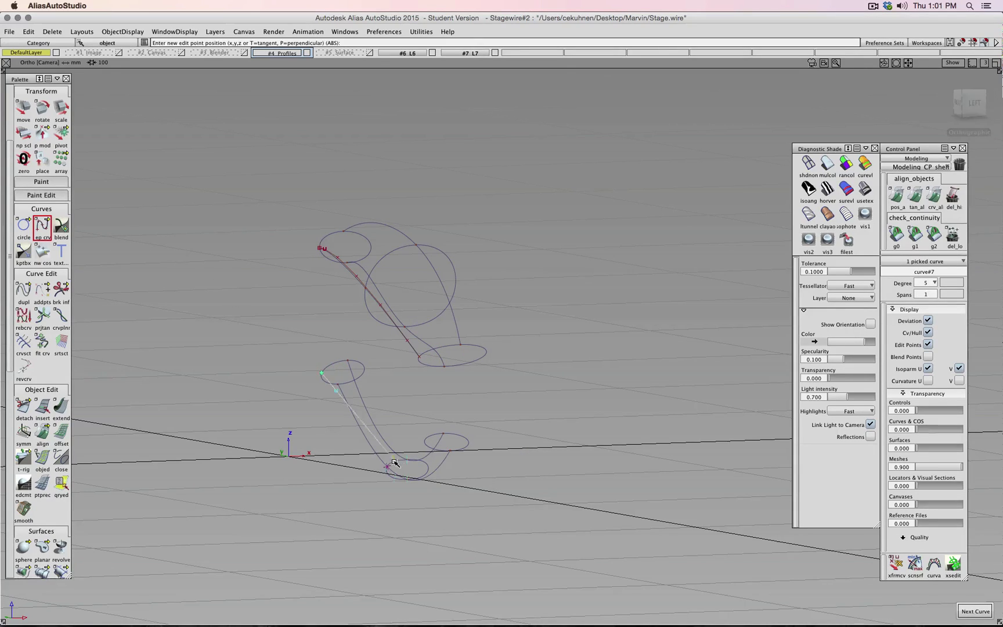
drag(394, 462, 421, 447)
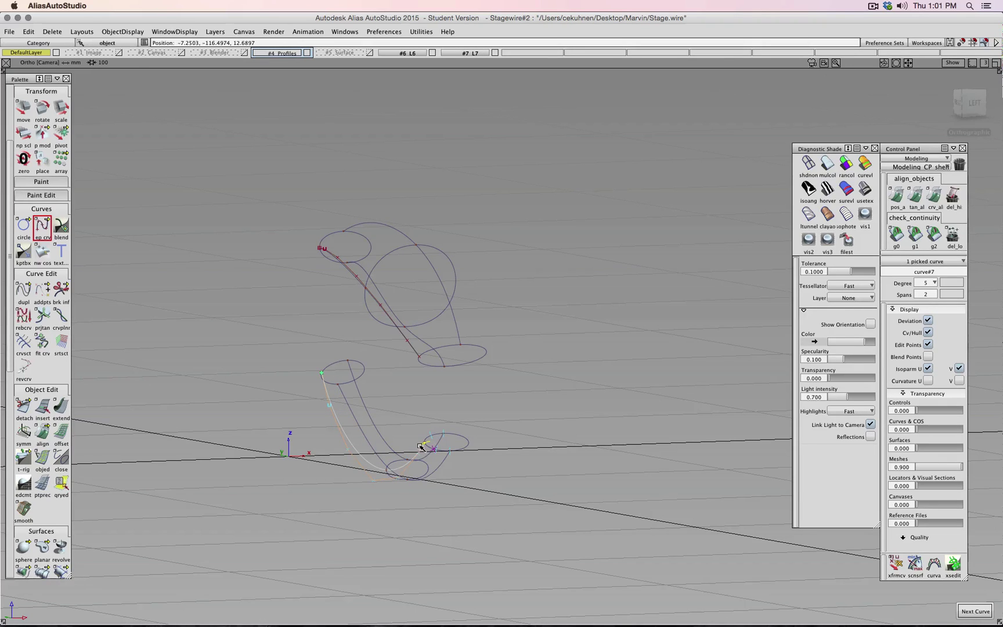
Step: Draw three edit-point curves bridging the gap between the facing end profiles of the upper and lower arms, along the outer, inner and side rails
alt+shift+drag(491, 468, 475, 347)
click(415, 289)
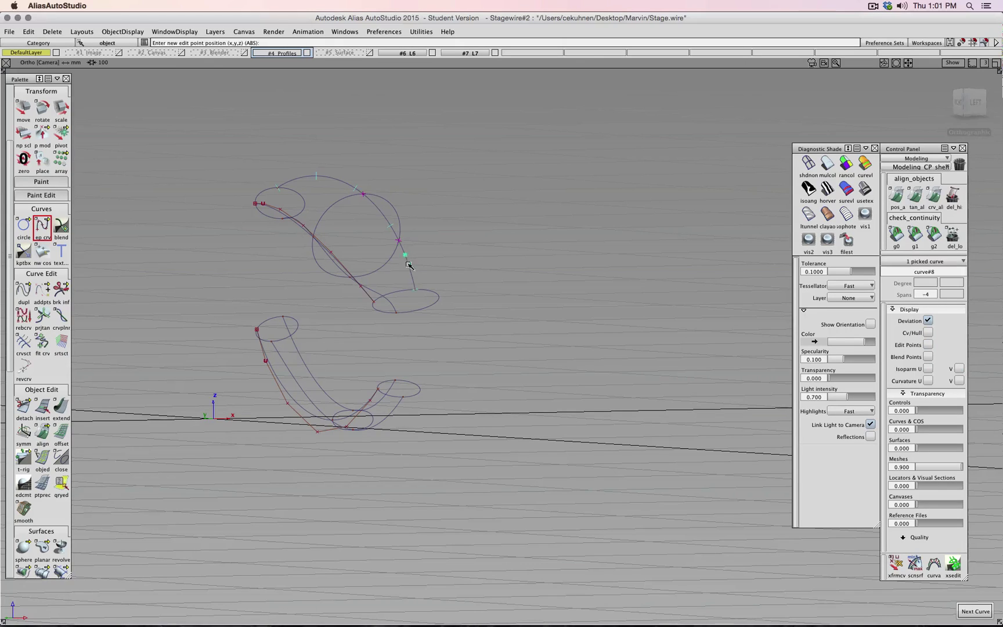
click(397, 404)
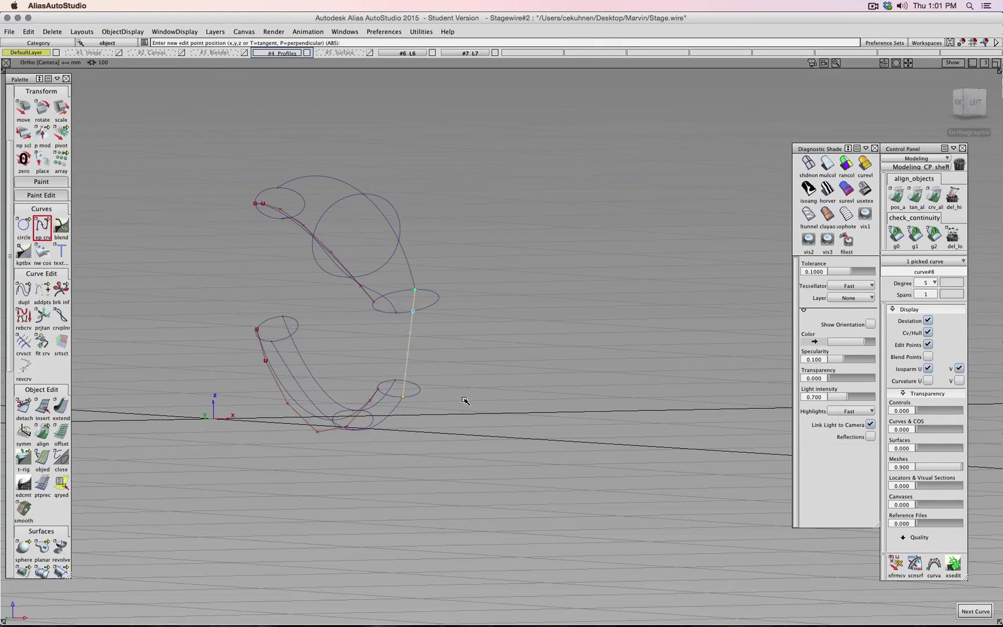
ctrl+shift+drag(465, 402, 464, 380)
click(397, 312)
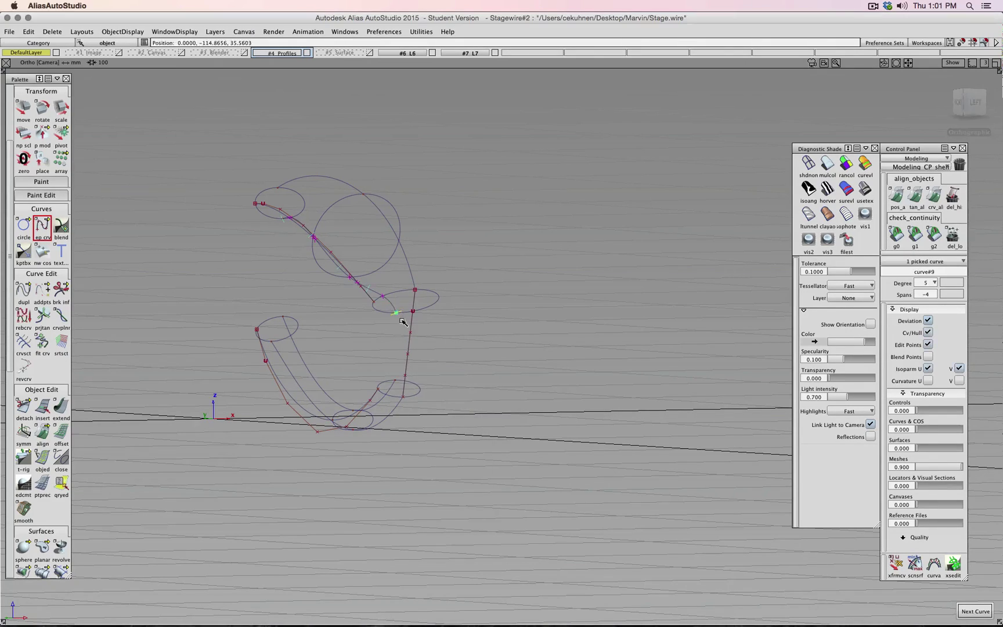
click(395, 380)
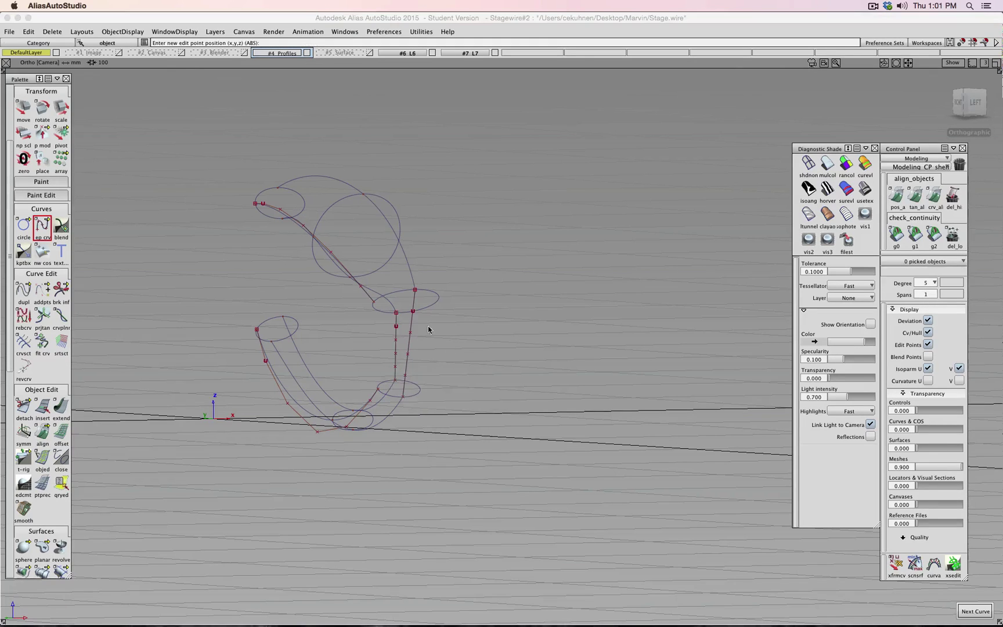
click(373, 301)
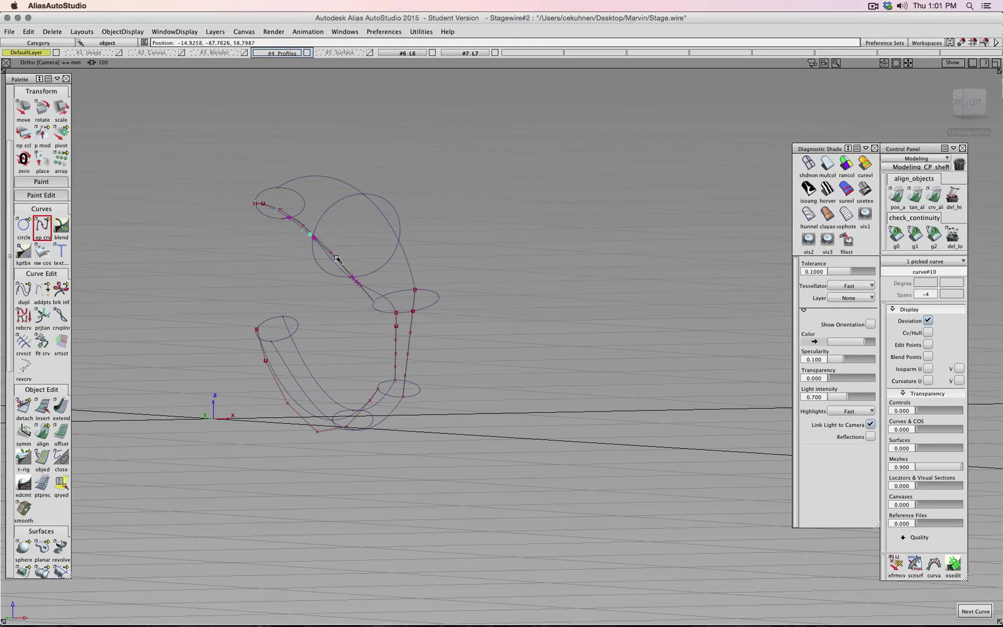
click(378, 387)
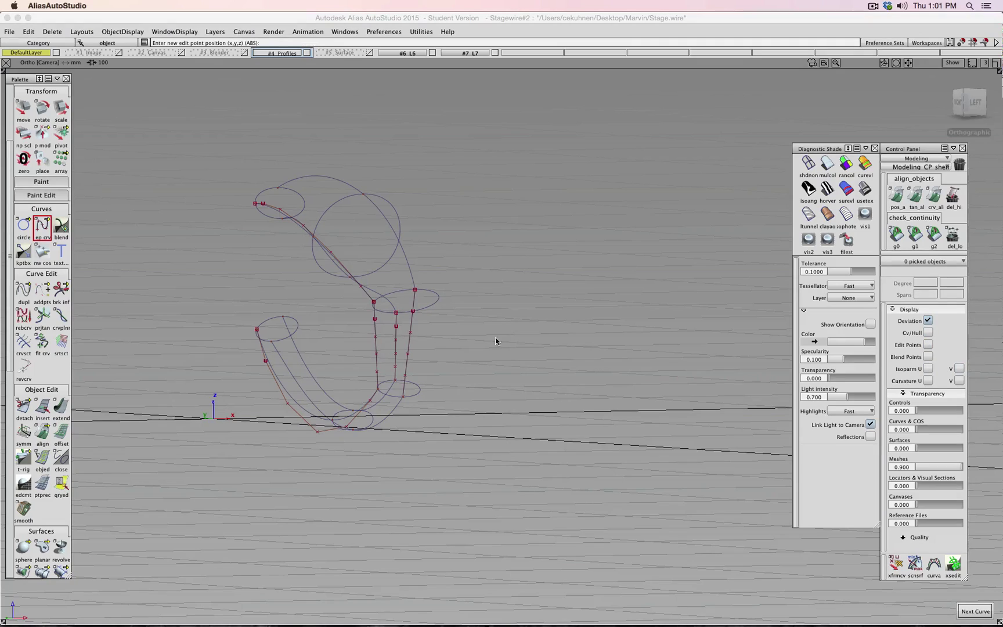
Step: Align both ends of the three bridging curves to the adjoining arm curves with G2 continuity and explicit control at degree 5, 1 span
double_click(42, 432)
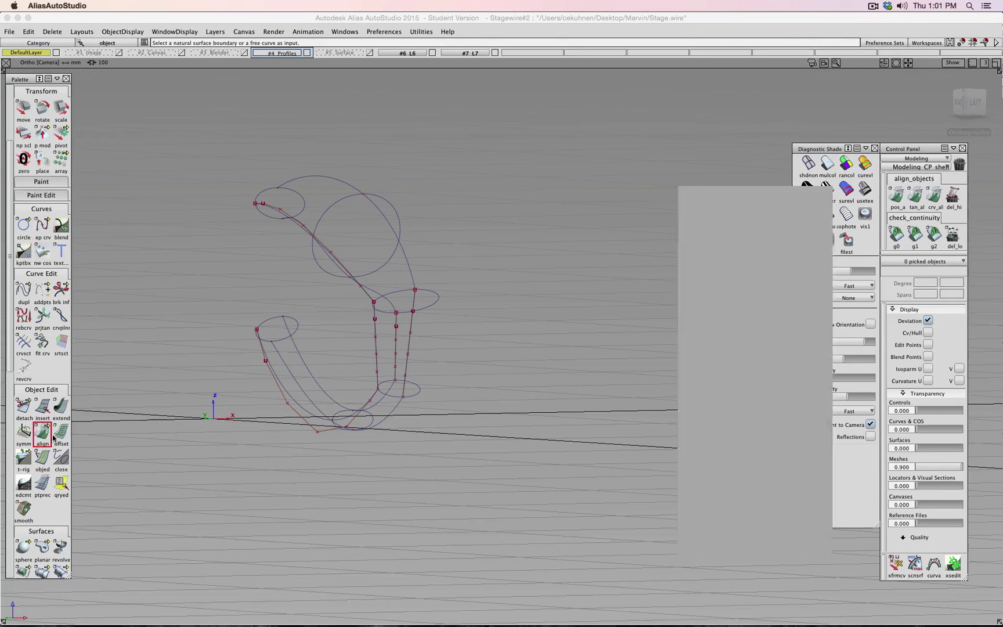
click(415, 302)
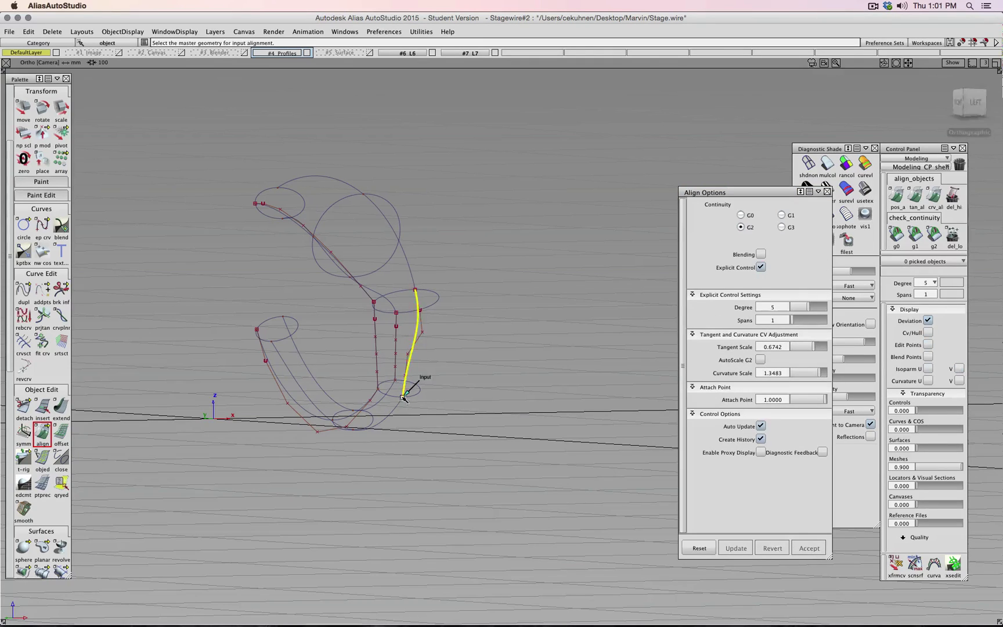
click(377, 374)
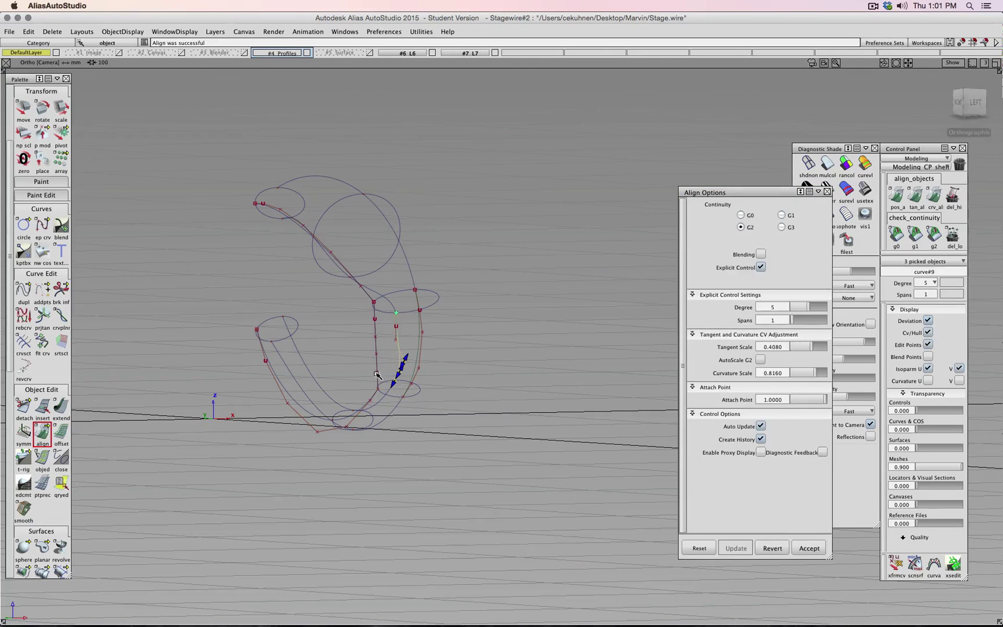
drag(377, 375, 403, 349)
click(369, 295)
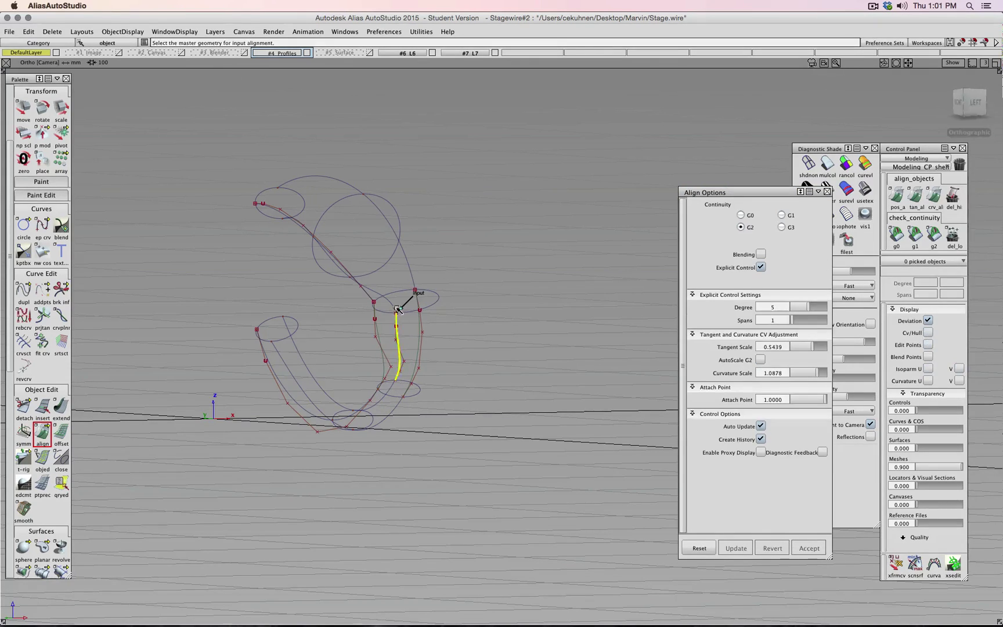
click(368, 295)
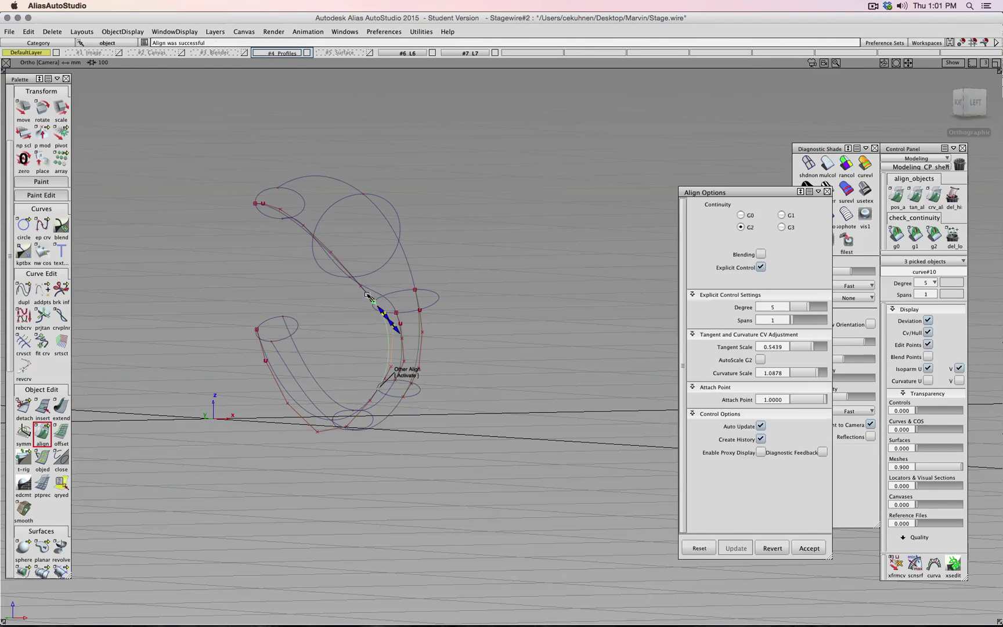
ctrl+shift+drag(506, 302, 506, 283)
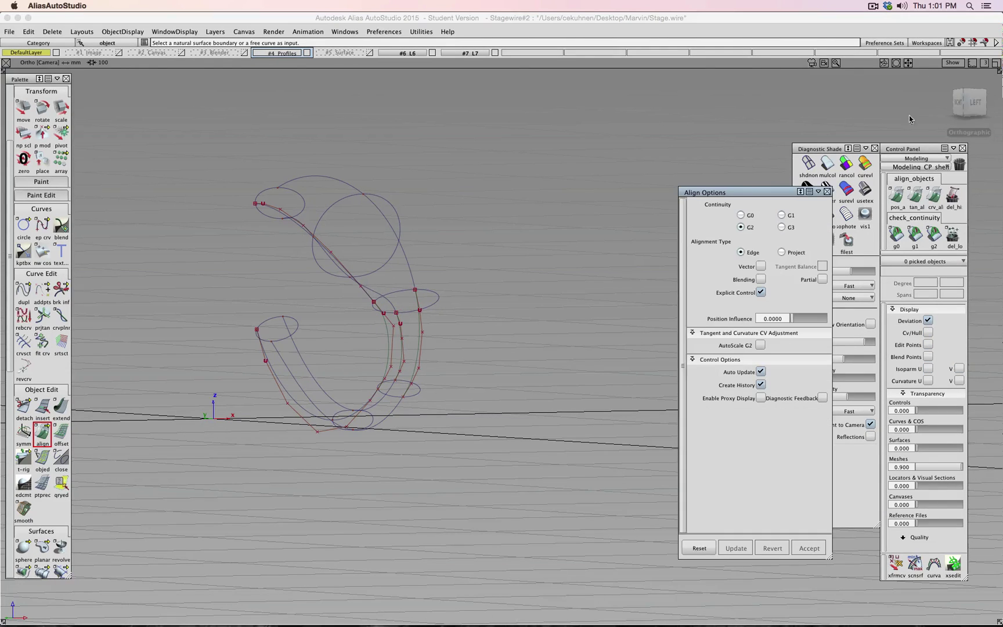
Step: Hide the CVs and hulls of the side rail and bridging curves, and clear the selection
click(958, 103)
alt+shift+middle_drag(591, 286, 499, 269)
alt+shift+right_drag(499, 269, 538, 272)
alt+shift+drag(537, 271, 530, 208)
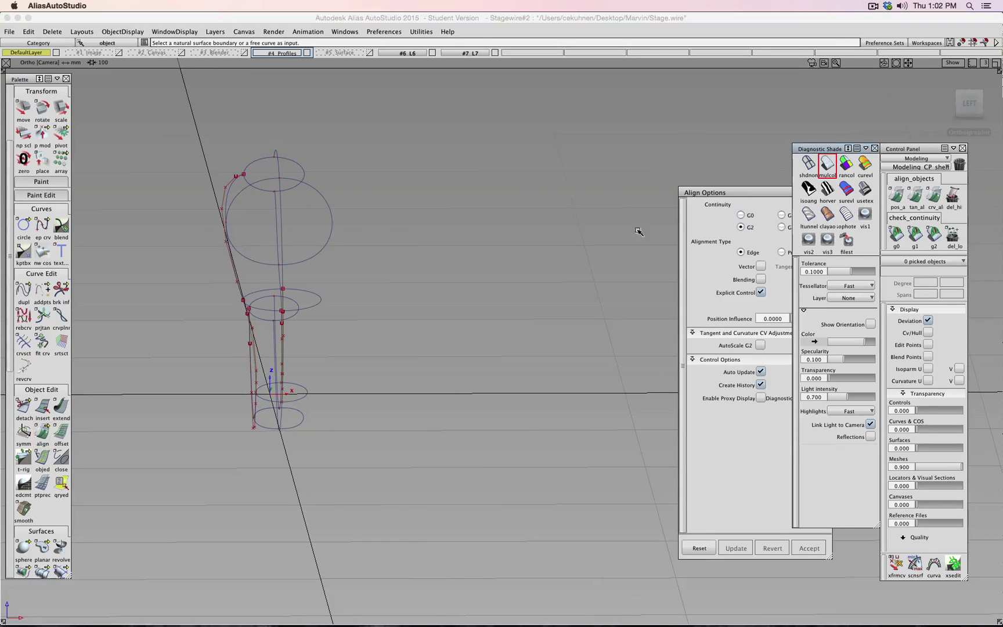
alt+shift+drag(386, 283, 761, 152)
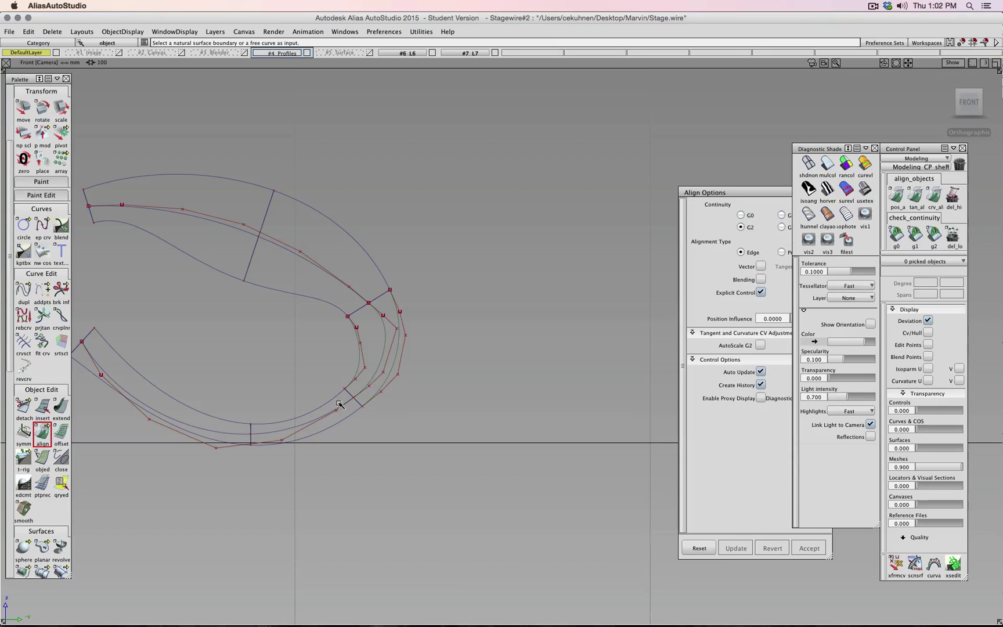
alt+shift+drag(494, 303, 291, 355)
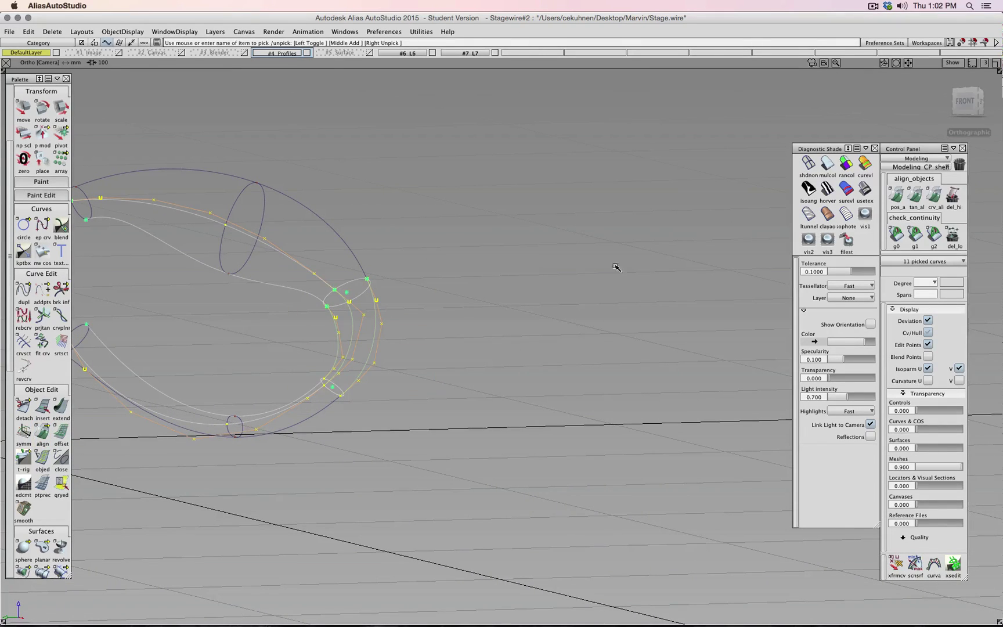
click(927, 333)
click(927, 332)
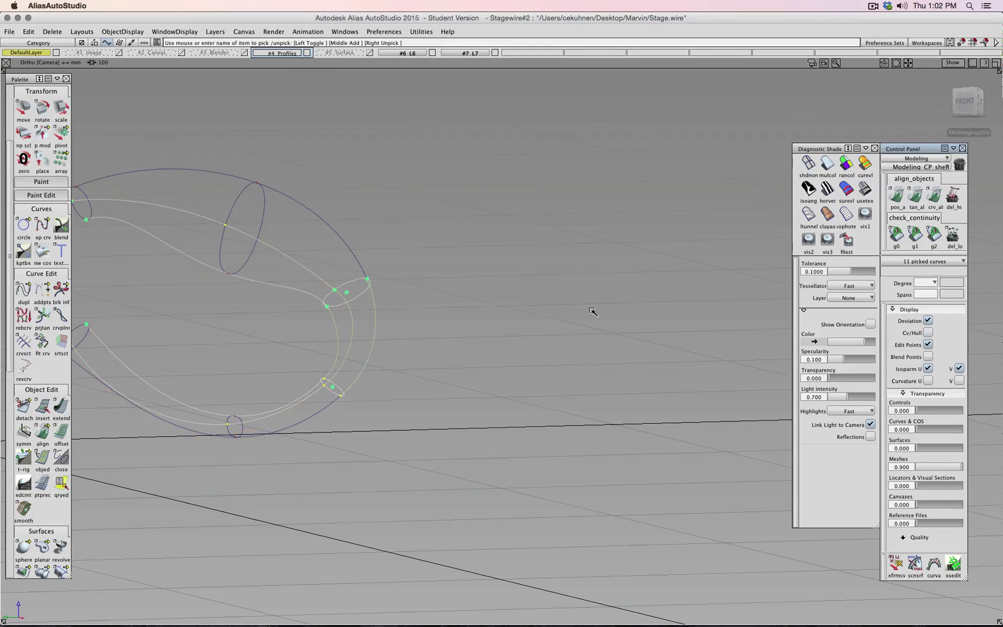
ctrl+shift+drag(593, 311, 390, 271)
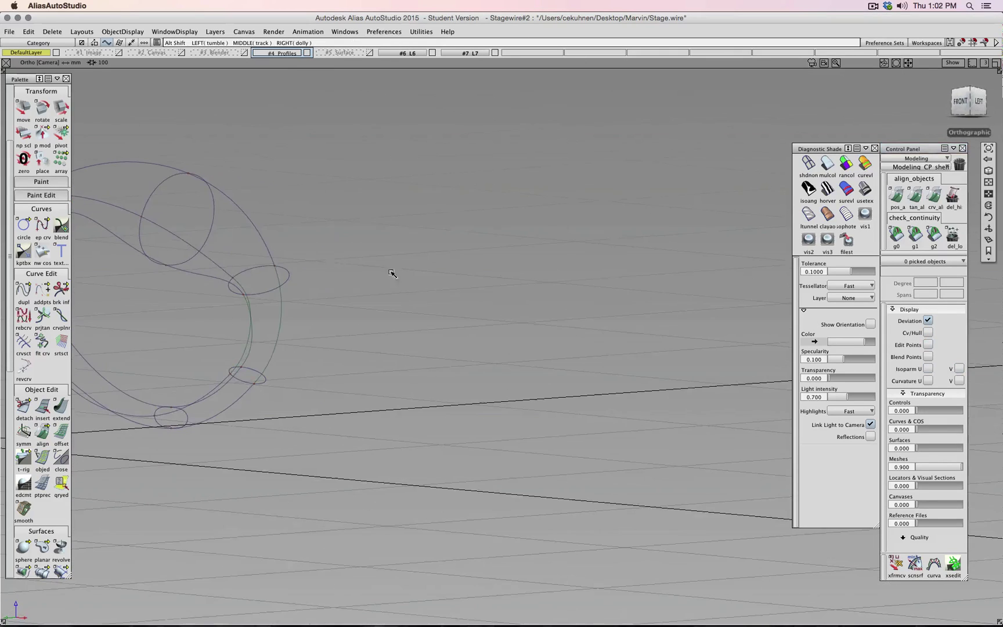
Step: Show the Surface layer and apply multicolor diagnostic shading to the arm surfaces alongside the profile curves
click(978, 102)
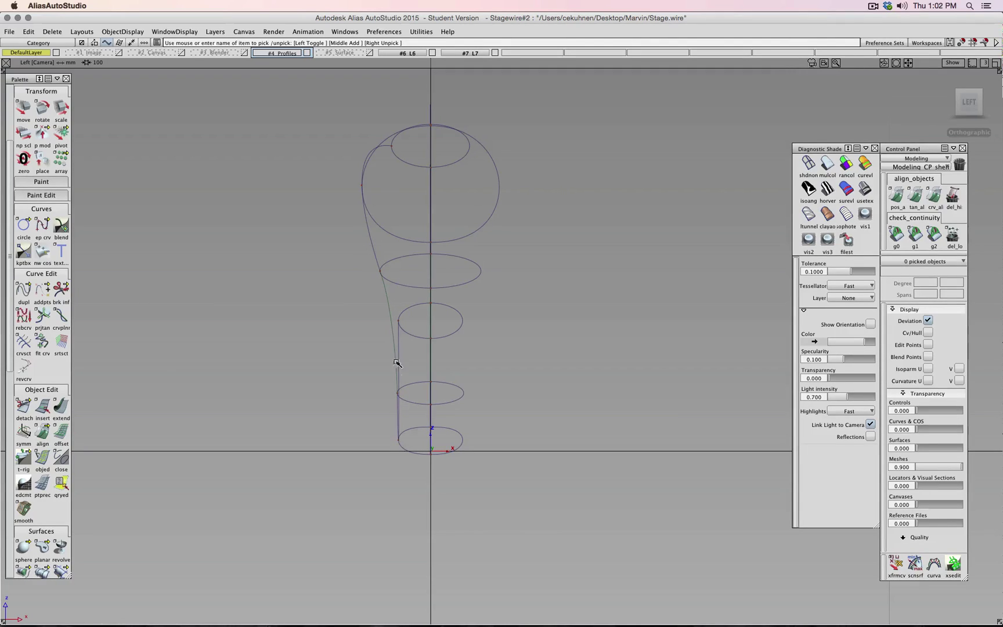
click(369, 53)
click(123, 32)
click(115, 63)
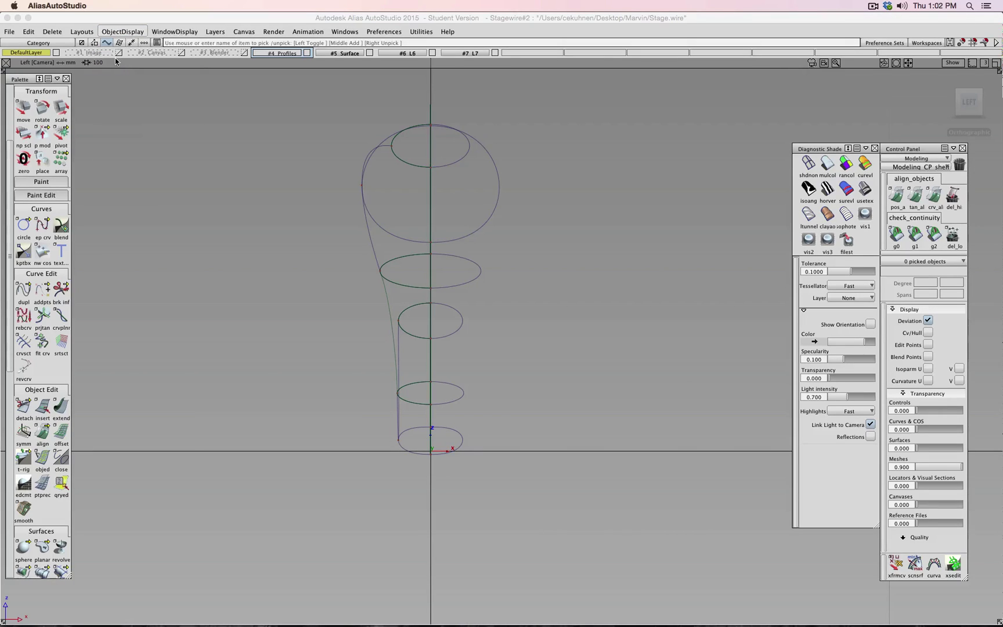
mouse_move(173, 127)
alt+shift+mouse_down()
mouse_move(302, 150)
mouse_move(378, 193)
mouse_move(259, 162)
mouse_move(280, 164)
alt+shift+mouse_up()
click(827, 165)
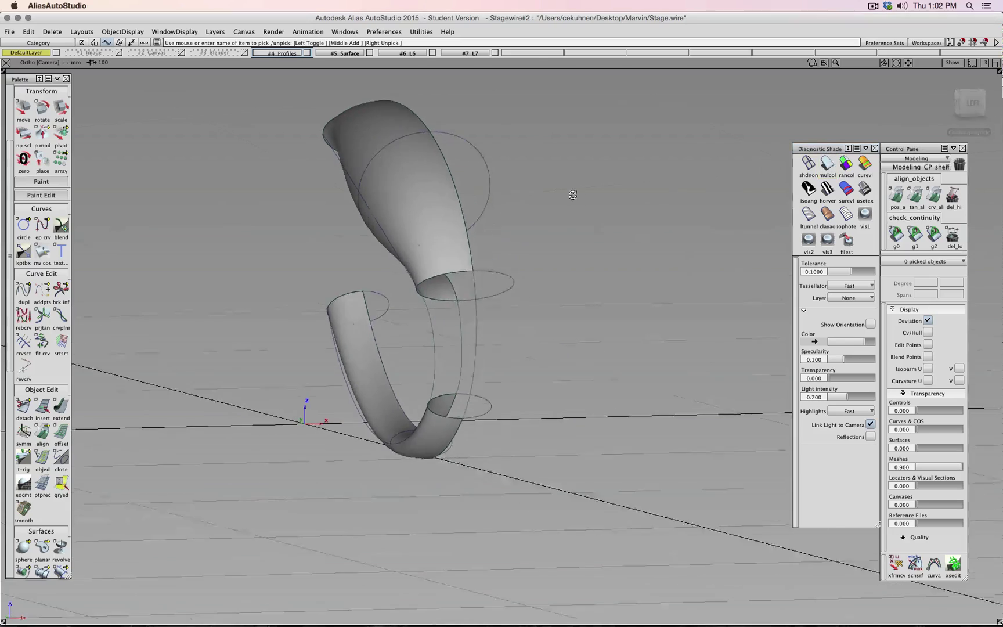
Step: Compare the side silhouette of the shaded arm surfaces with the side rail curves in the left view and at an angle
click(968, 103)
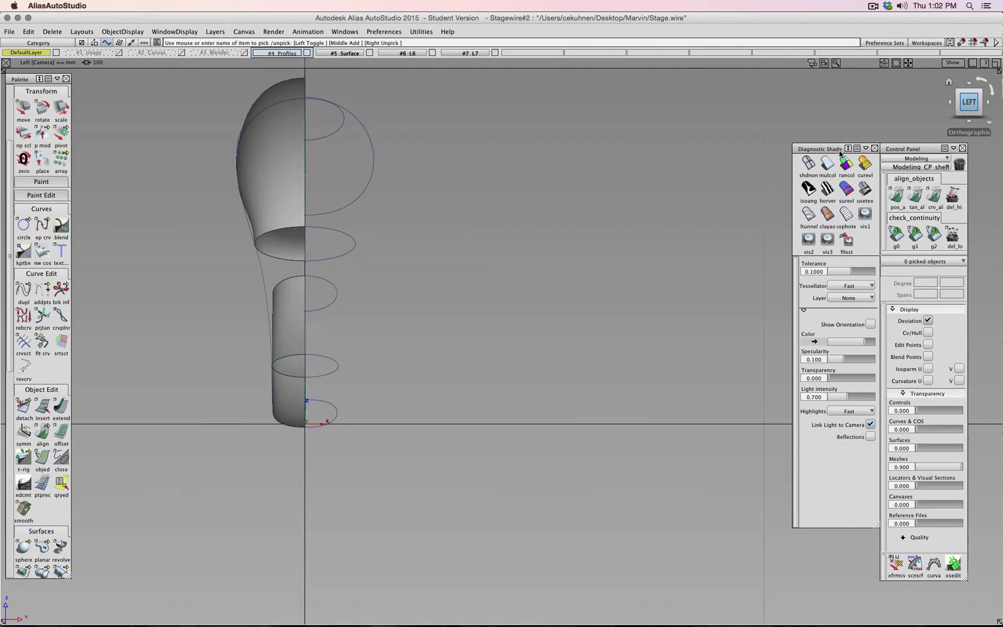
scroll(208, 216, up, 3)
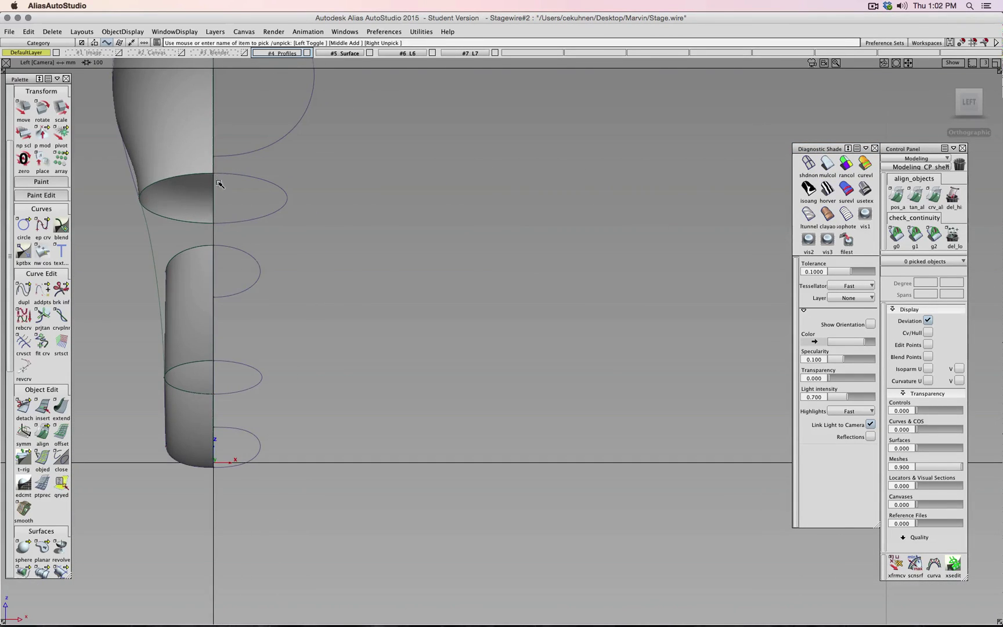
alt+shift+middle_drag(220, 184, 496, 381)
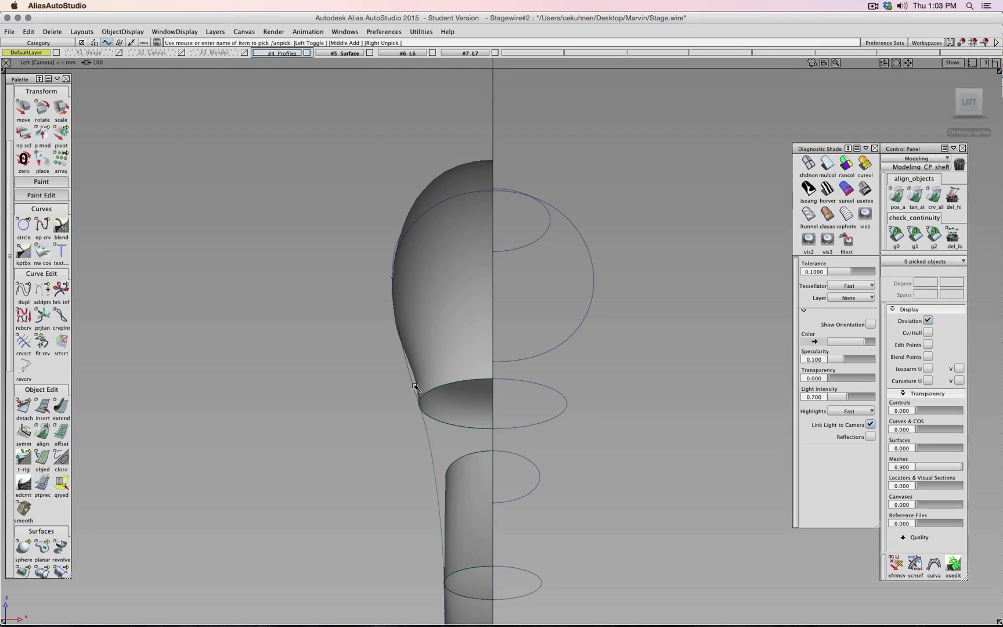
scroll(400, 389, down, 3)
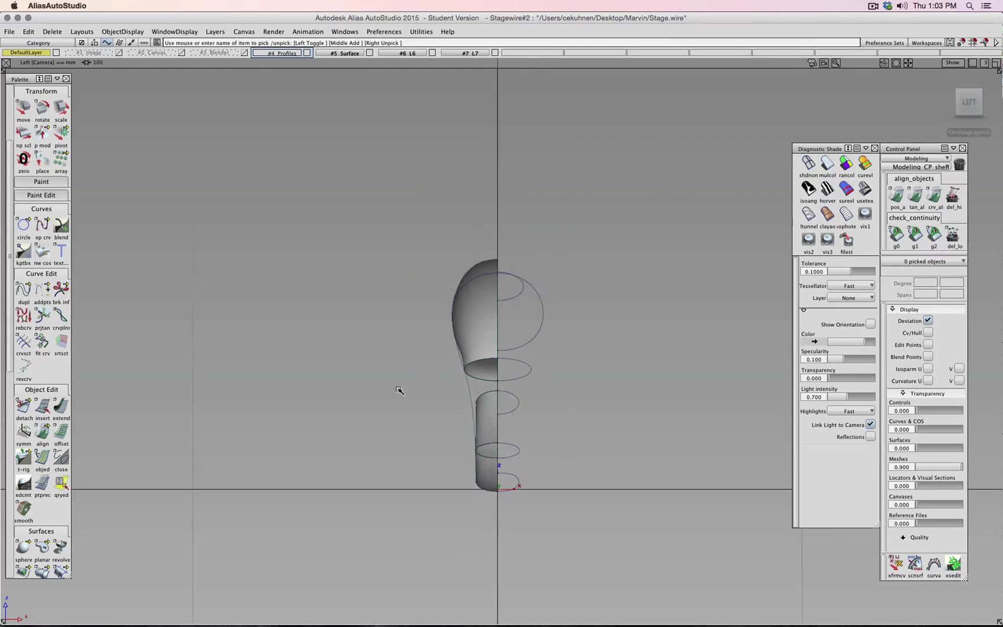
mouse_move(399, 389)
alt+shift+mouse_down()
mouse_move(627, 418)
mouse_move(430, 369)
mouse_move(458, 526)
mouse_move(464, 464)
mouse_move(493, 406)
mouse_move(544, 392)
mouse_move(181, 321)
mouse_move(455, 423)
alt+shift+mouse_up()
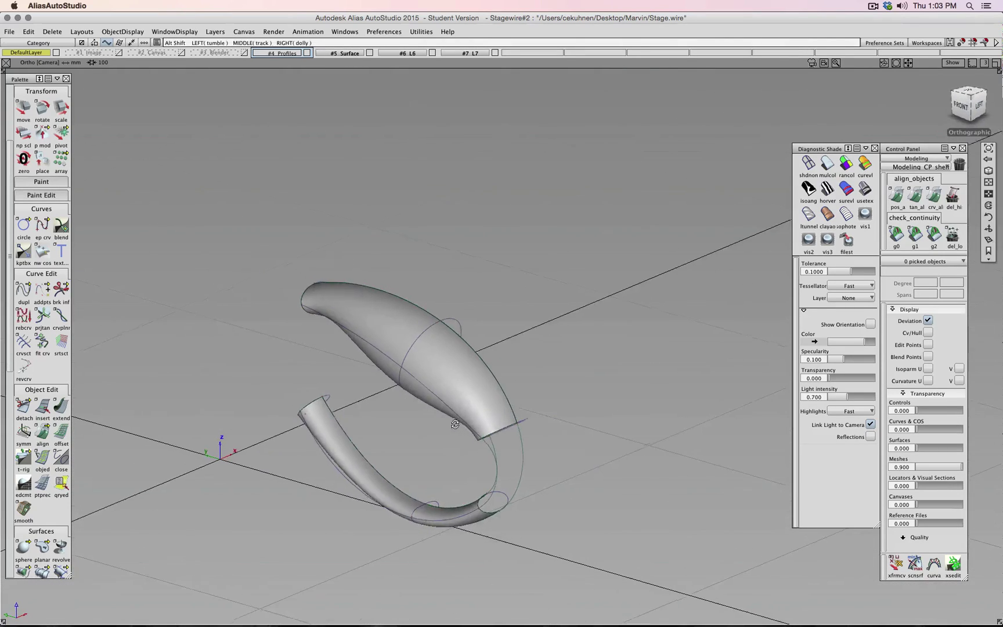
mouse_move(546, 381)
ctrl+shift+mouse_down()
mouse_move(544, 351)
mouse_move(459, 360)
ctrl+shift+mouse_up()
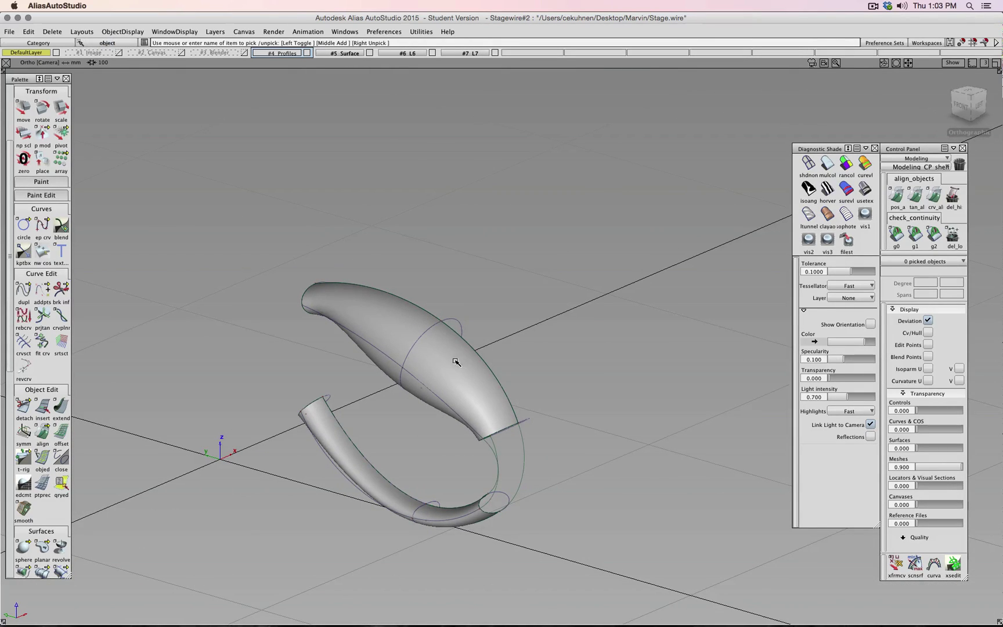
Step: Pick both arm surfaces and examine how the side rail and bridging curves run along them in the front and angled views
click(459, 363)
click(327, 434)
alt+shift+drag(453, 436, 659, 351)
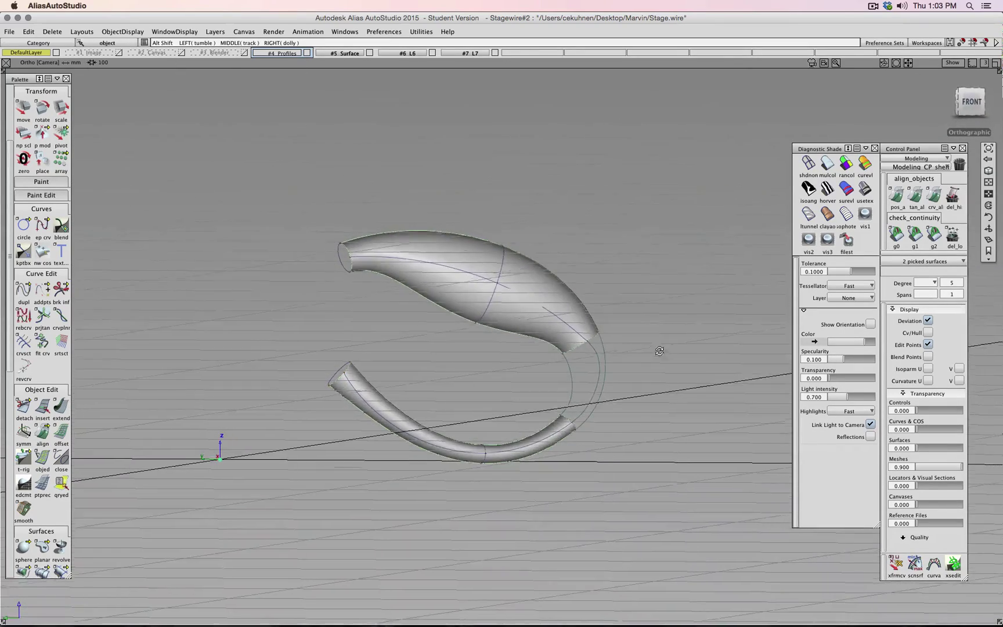
click(969, 102)
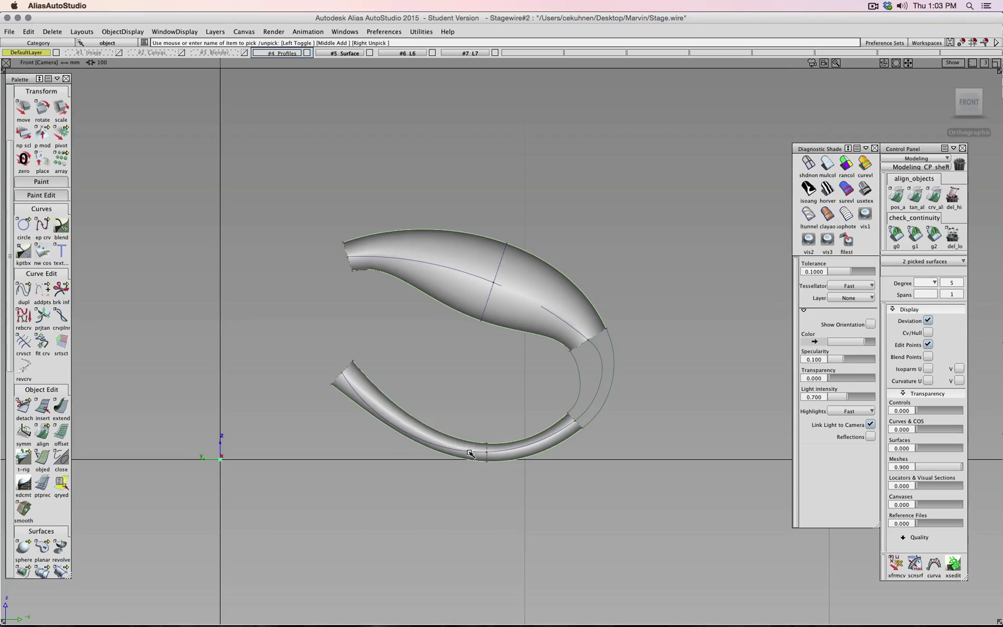
alt+shift+right_drag(465, 353, 654, 353)
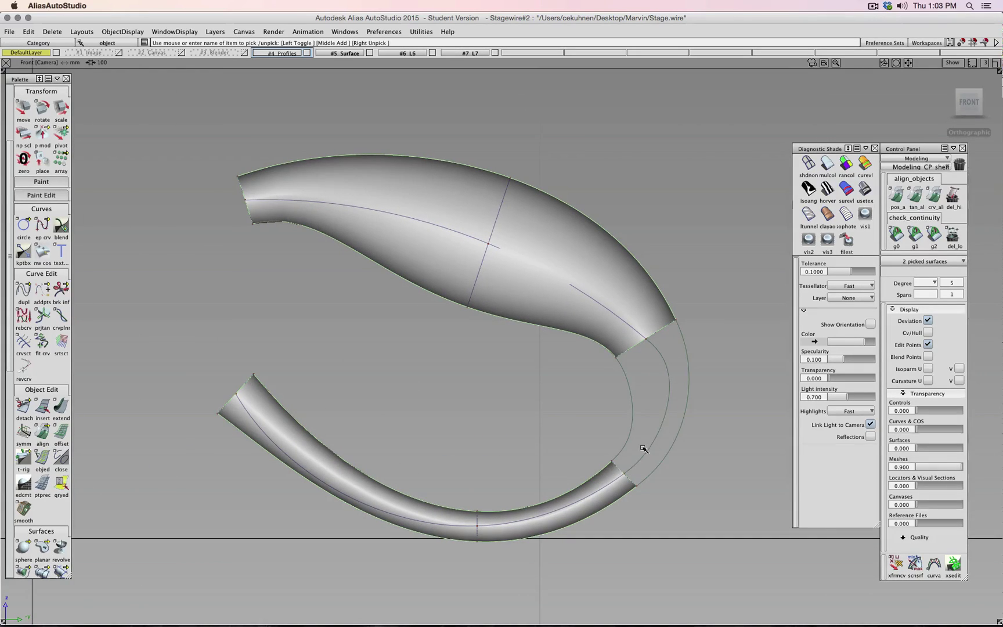
alt+shift+drag(522, 365, 455, 342)
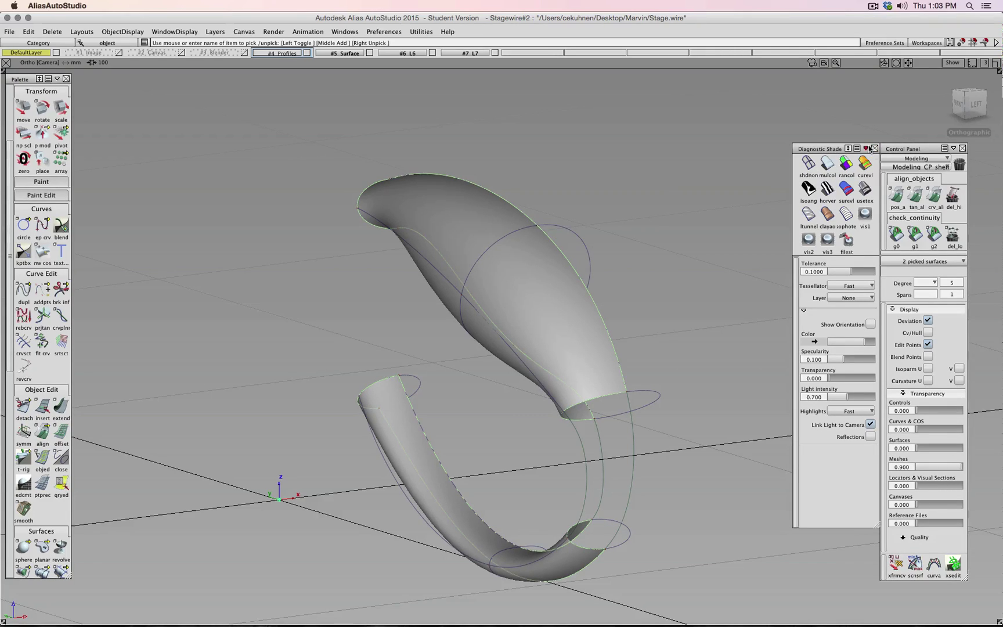
click(962, 105)
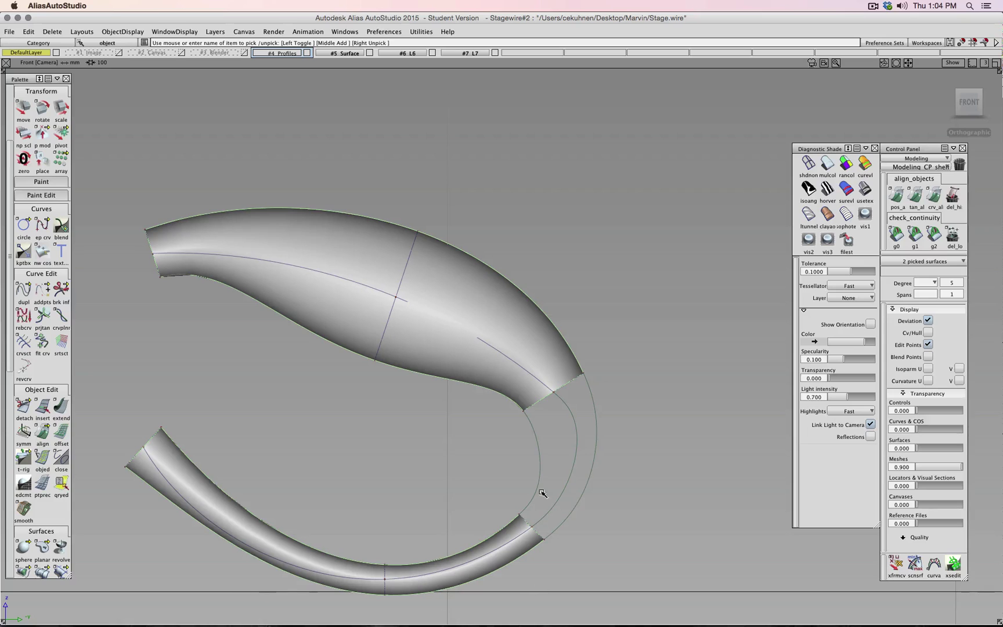
click(641, 338)
alt+shift+drag(642, 336, 570, 275)
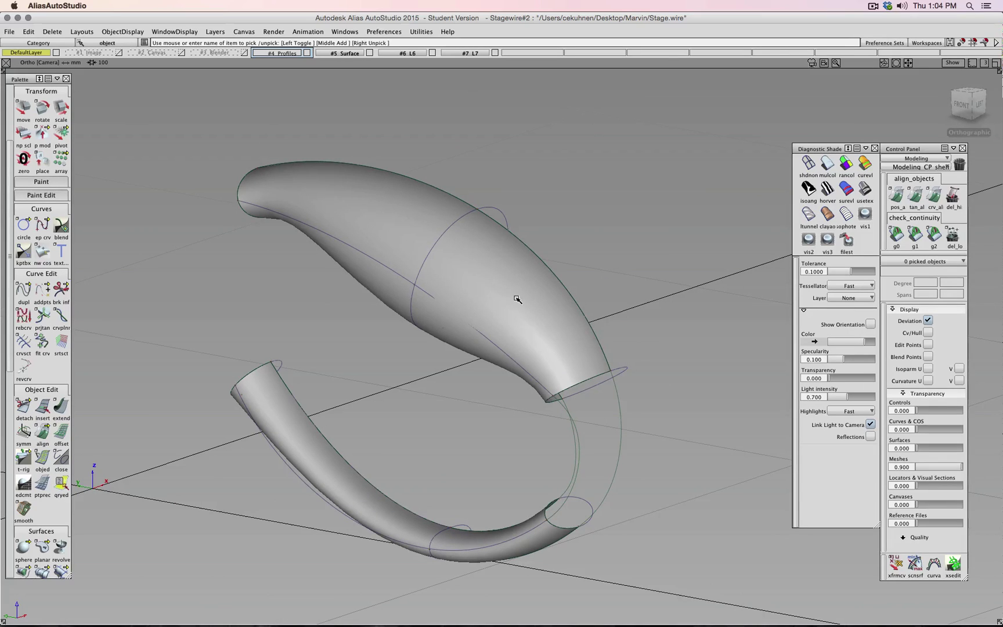
Step: Hide the Surface layer and select all the profile, rail and bridging curves
click(499, 357)
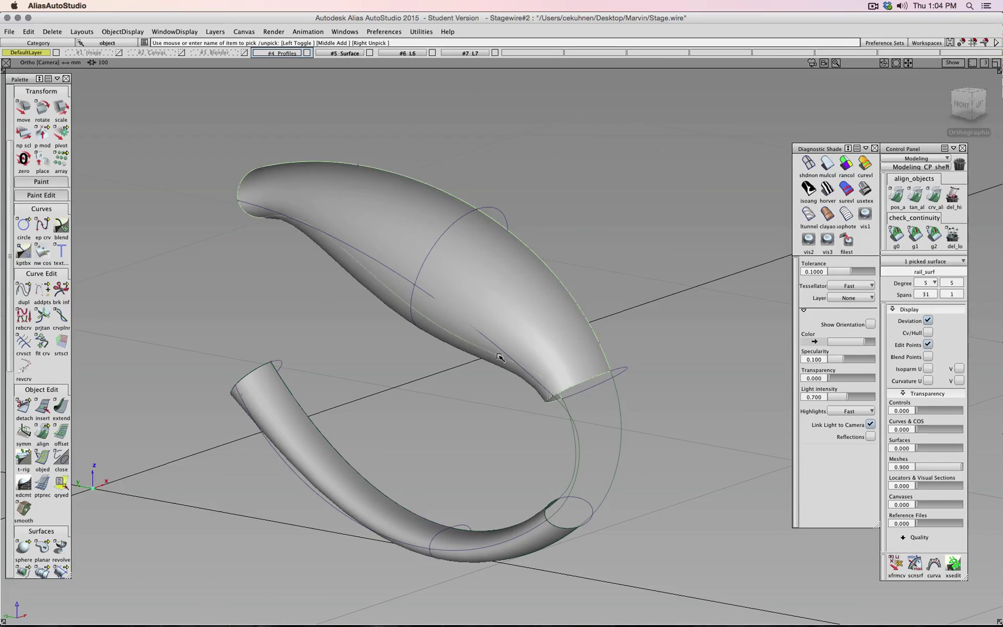
click(369, 53)
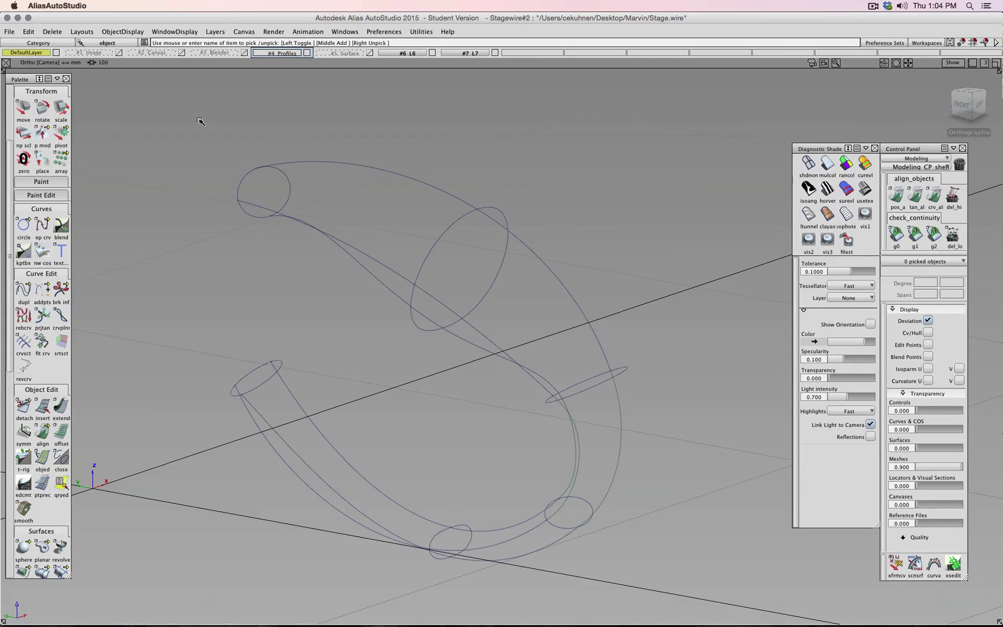
drag(187, 120, 644, 599)
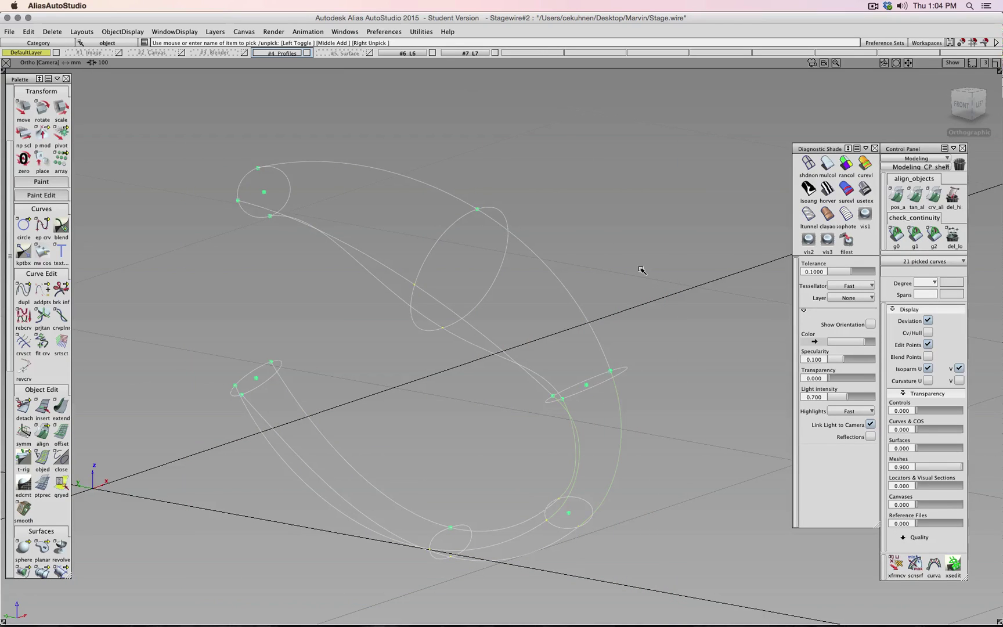
Step: Paste a copy of the picked curves, assign the copies to layer L6 and hide the Profiles layer
key(super+v)
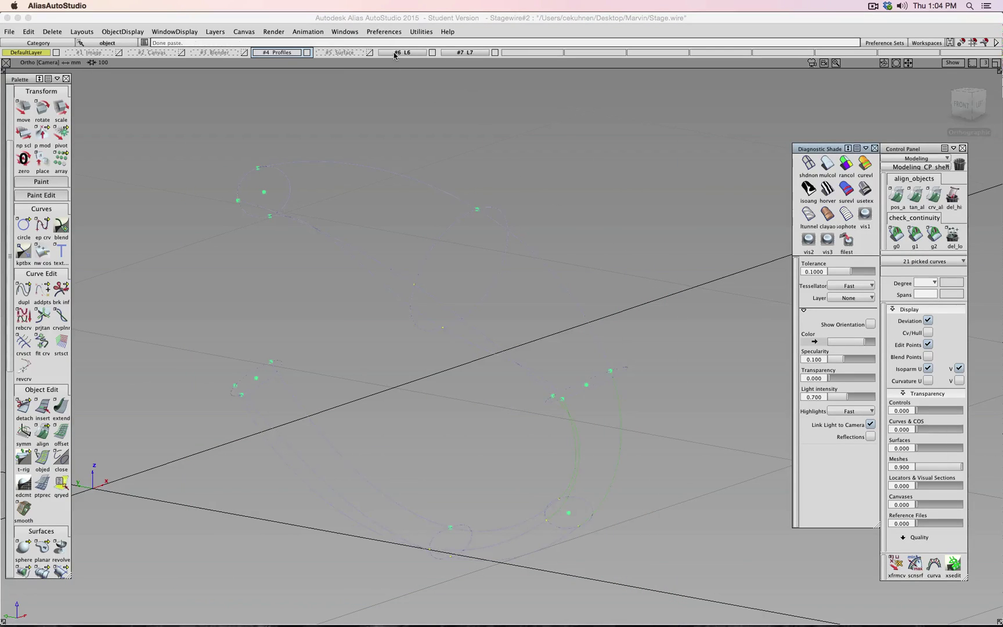
right_click(394, 54)
click(390, 64)
click(308, 53)
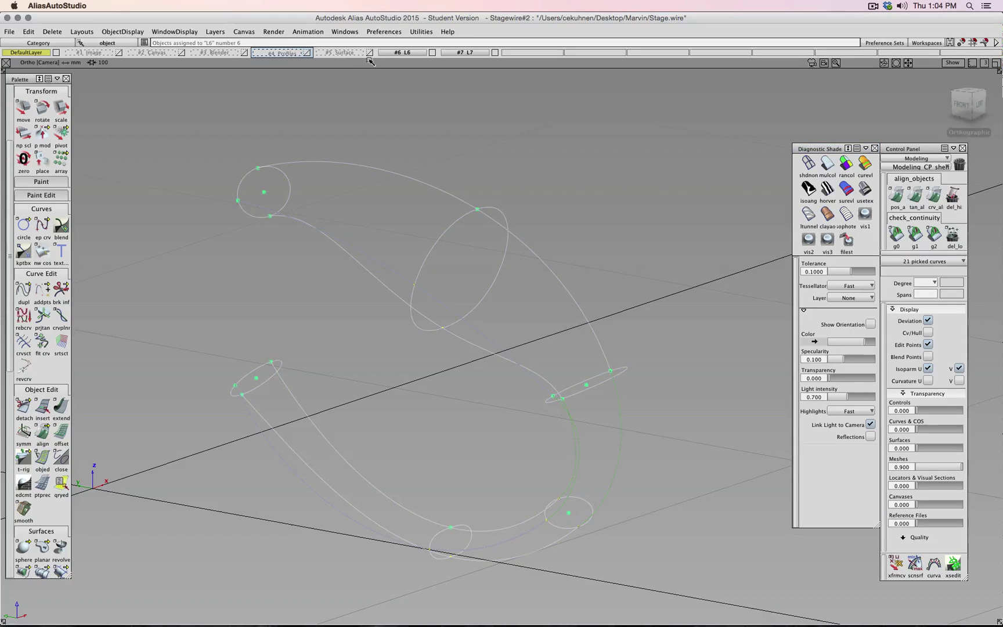
Step: Rename layer L6 as "Test Profiles"
double_click(390, 53)
text(Test)
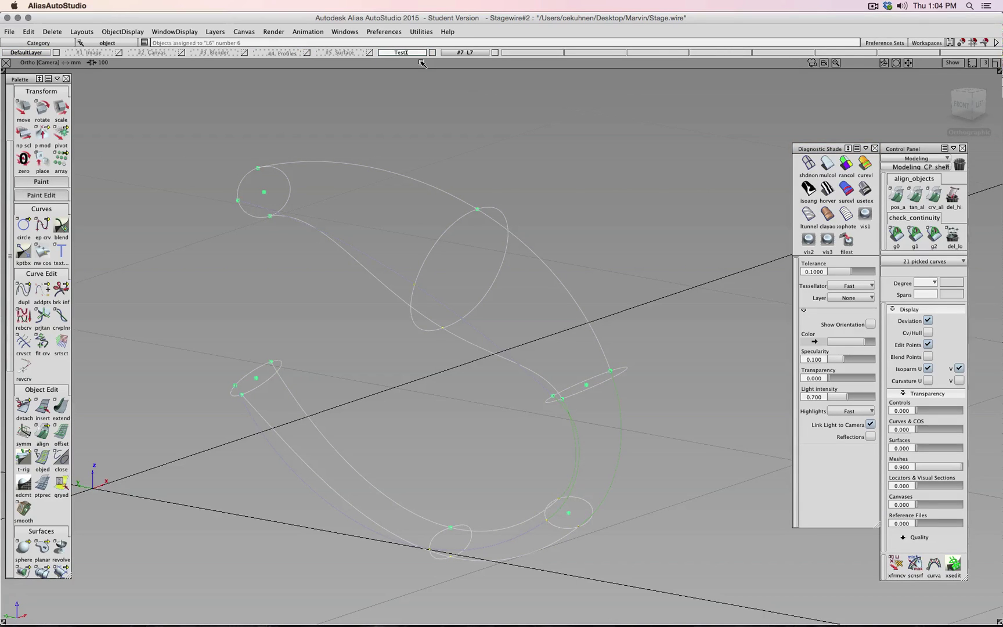
text( Profile)
key(Return)
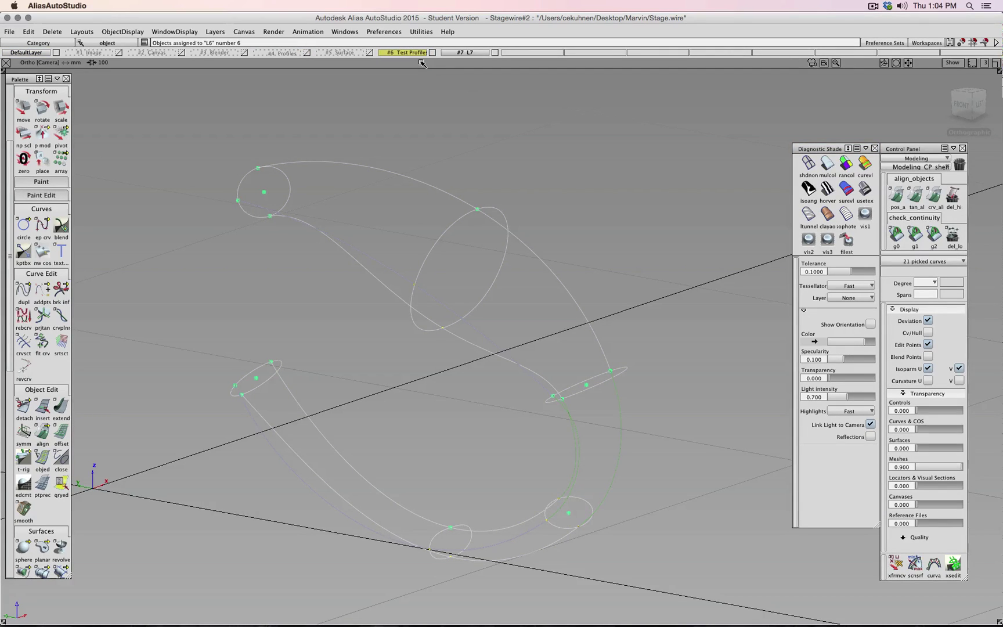
Step: Delete the copied bridging curves between the two arms, keeping only the arms' profile and rail curves
click(513, 112)
alt+shift+drag(677, 290, 651, 274)
drag(656, 420, 696, 202)
click(489, 431)
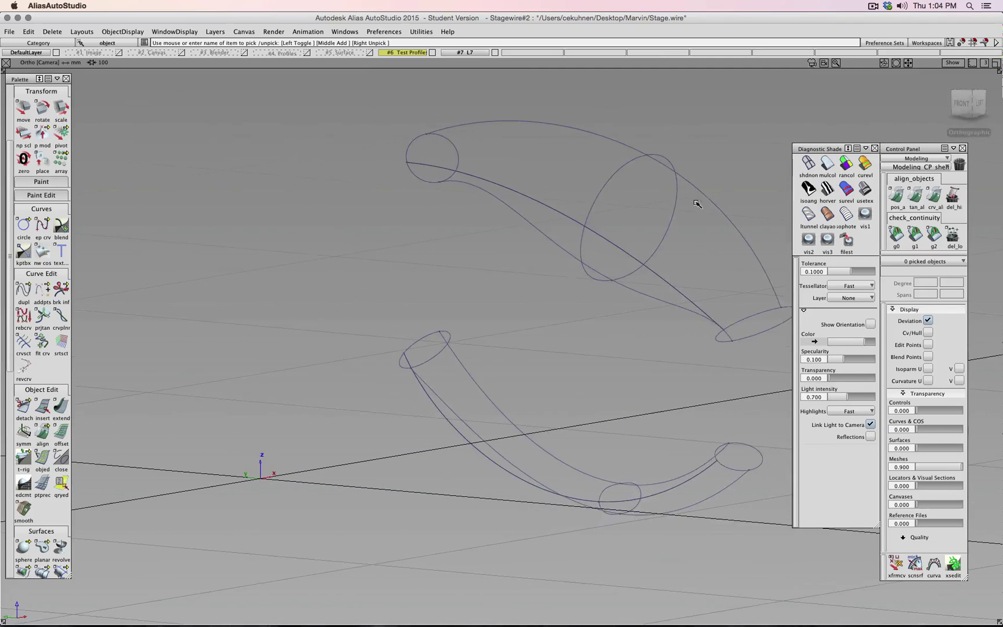
Step: Copy the upper arm surface from the Surface layer onto layer L7 and hide the Surface layer
click(961, 104)
alt+shift+middle_drag(622, 180, 383, 302)
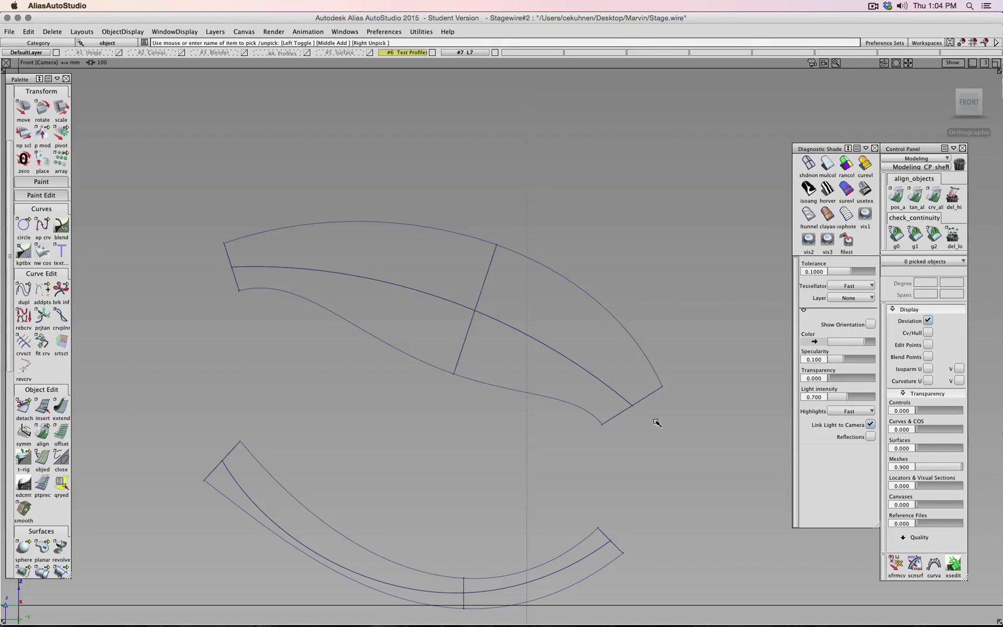
click(371, 51)
ctrl+shift+drag(558, 188, 559, 218)
click(549, 315)
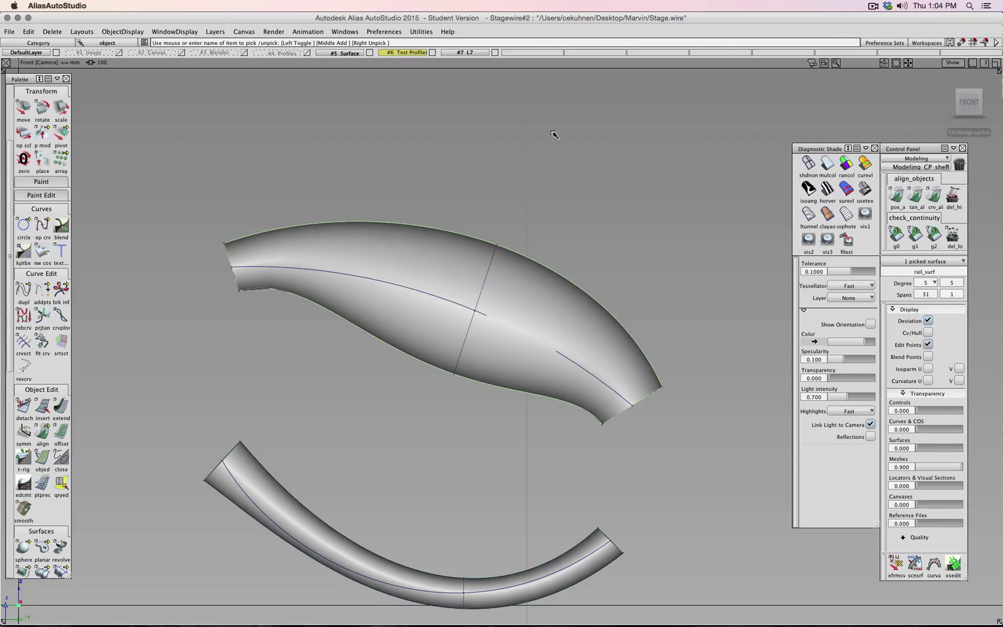
key(super+v)
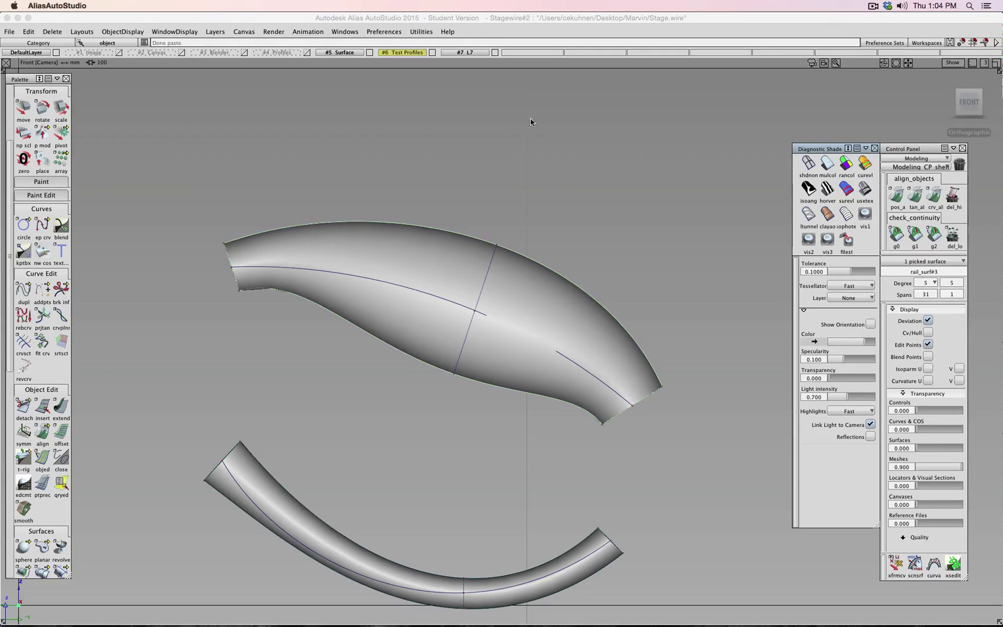
right_click(464, 55)
click(465, 63)
click(370, 53)
Step: Detach the copied upper arm surface lengthwise, with the cut meeting the ends of the side rail curve in the front view
alt+shift+drag(540, 175, 455, 181)
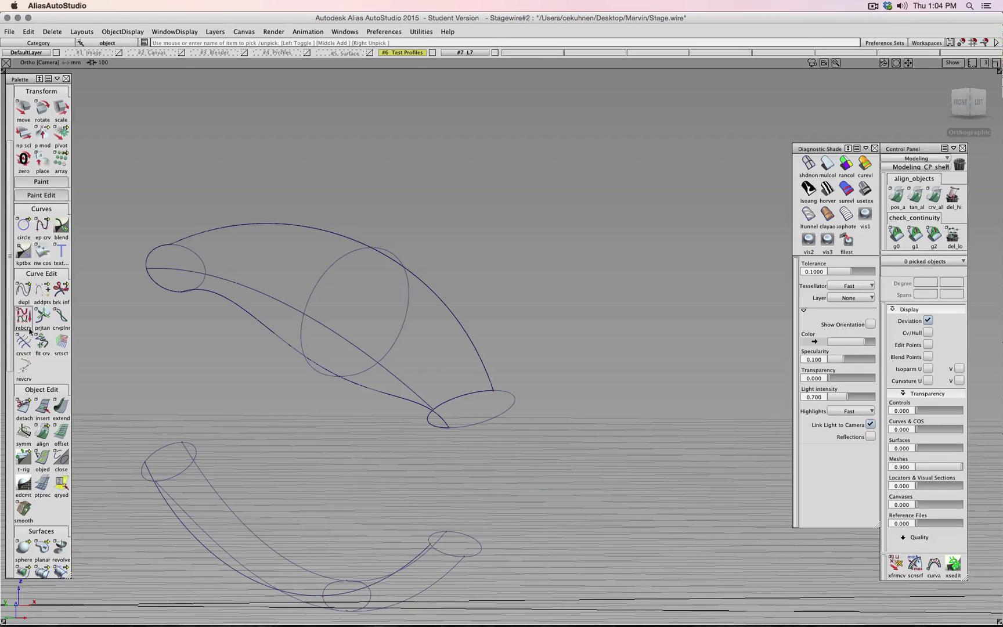
click(23, 406)
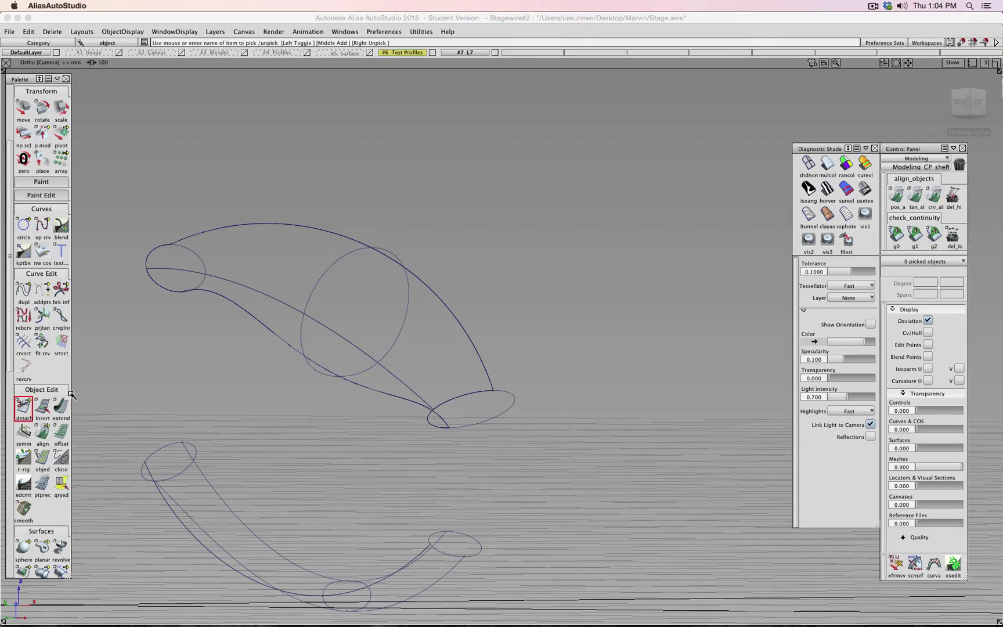
click(439, 298)
click(444, 305)
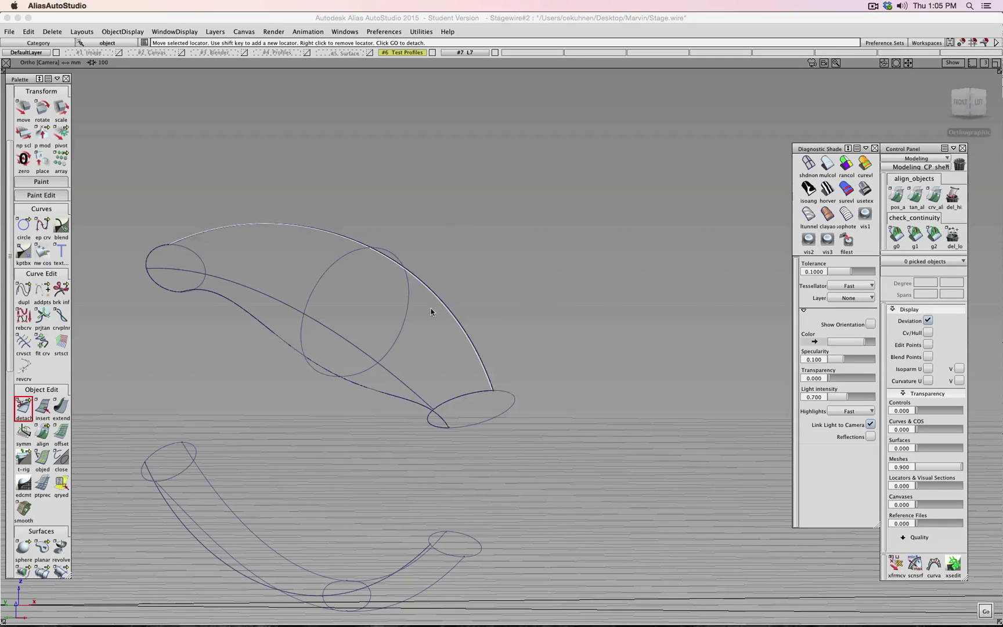
drag(430, 248, 348, 321)
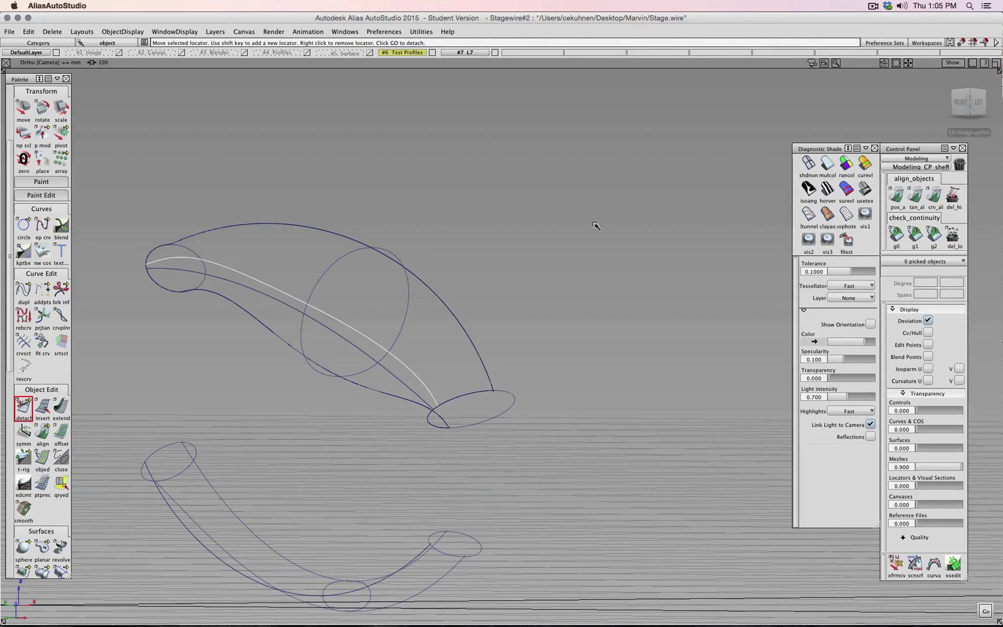
click(968, 103)
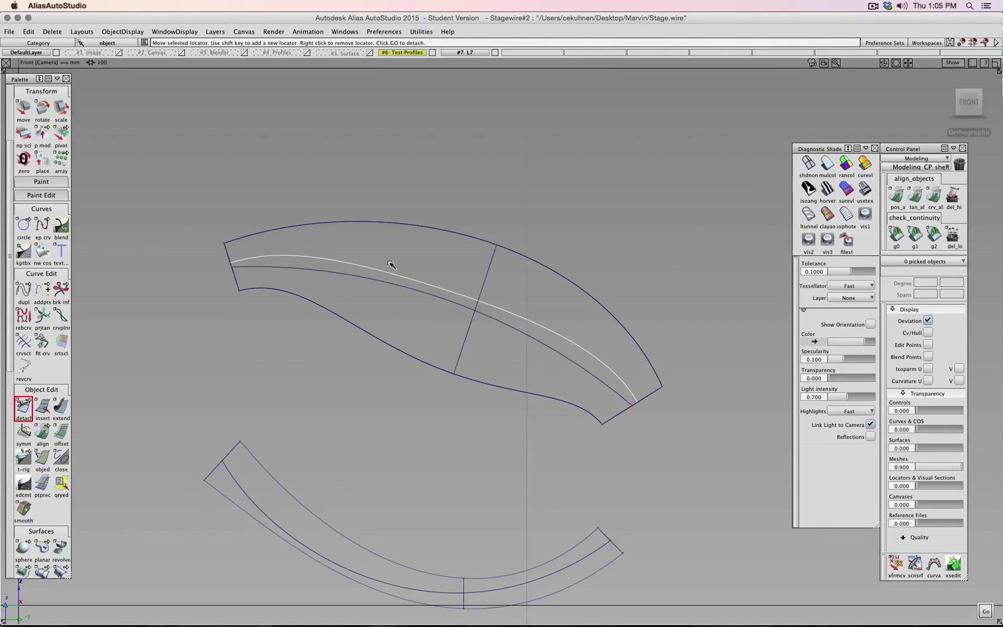
drag(429, 273, 174, 276)
click(967, 103)
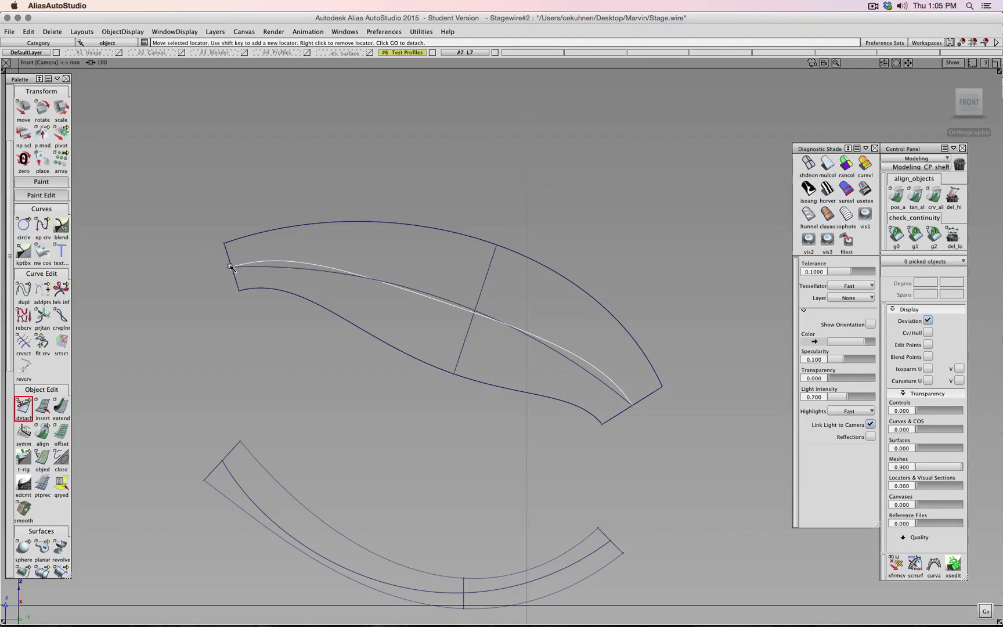
click(347, 300)
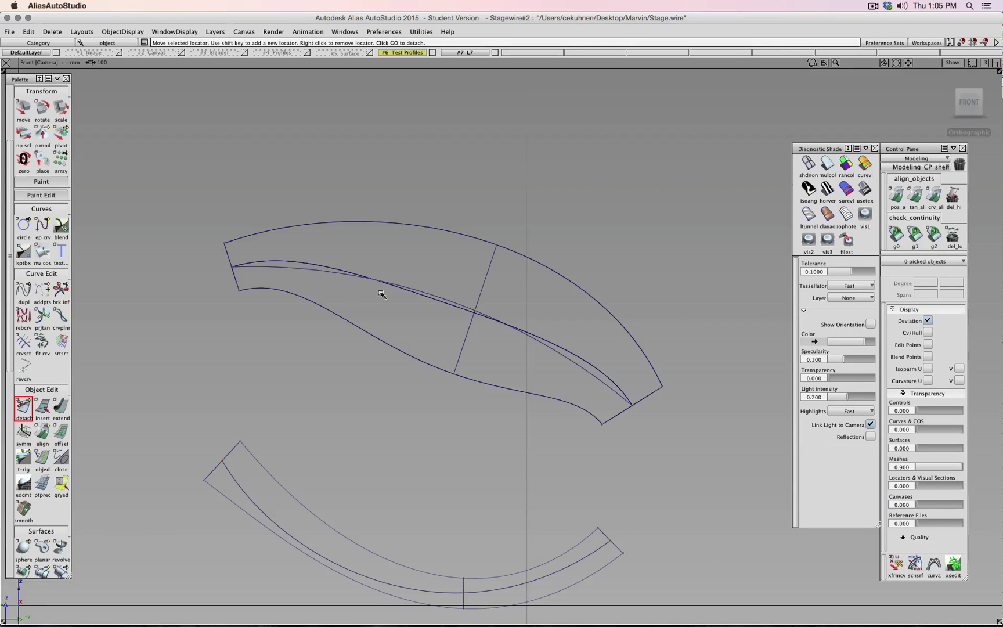
Step: Delete the upper half of the detached arm surface
ctrl+shift+drag(474, 207, 407, 265)
click(407, 264)
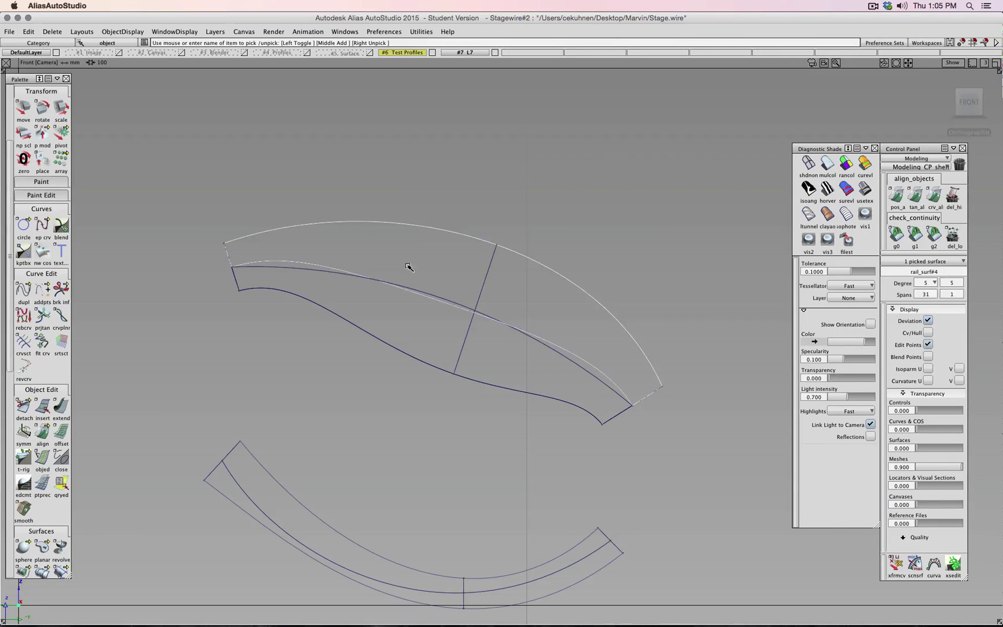
click(408, 264)
Step: Pick the upper arm's side rail curve and display its CVs and hull
click(337, 284)
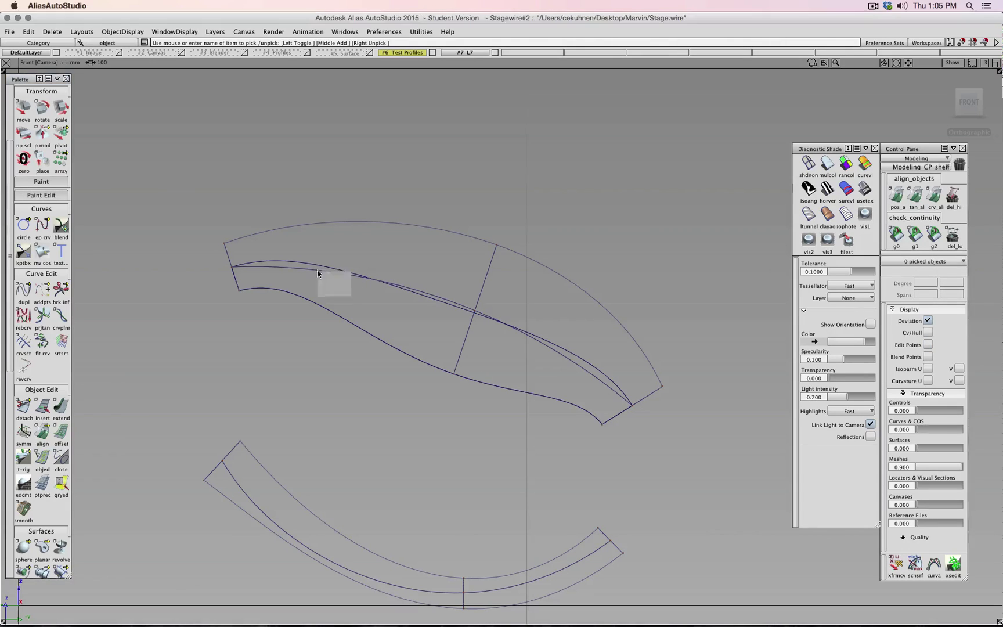
click(335, 279)
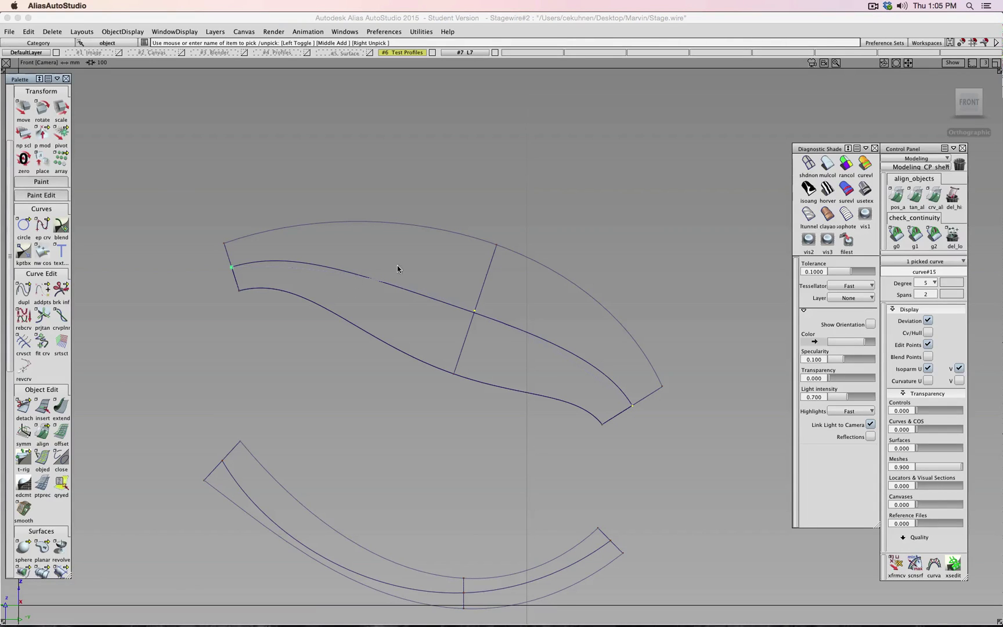
click(929, 331)
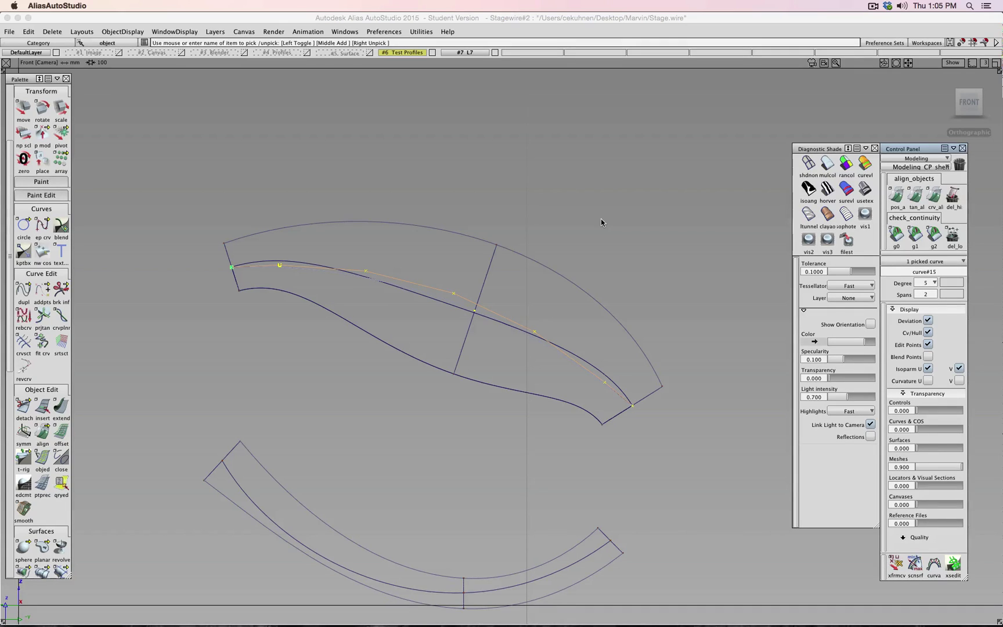
click(927, 295)
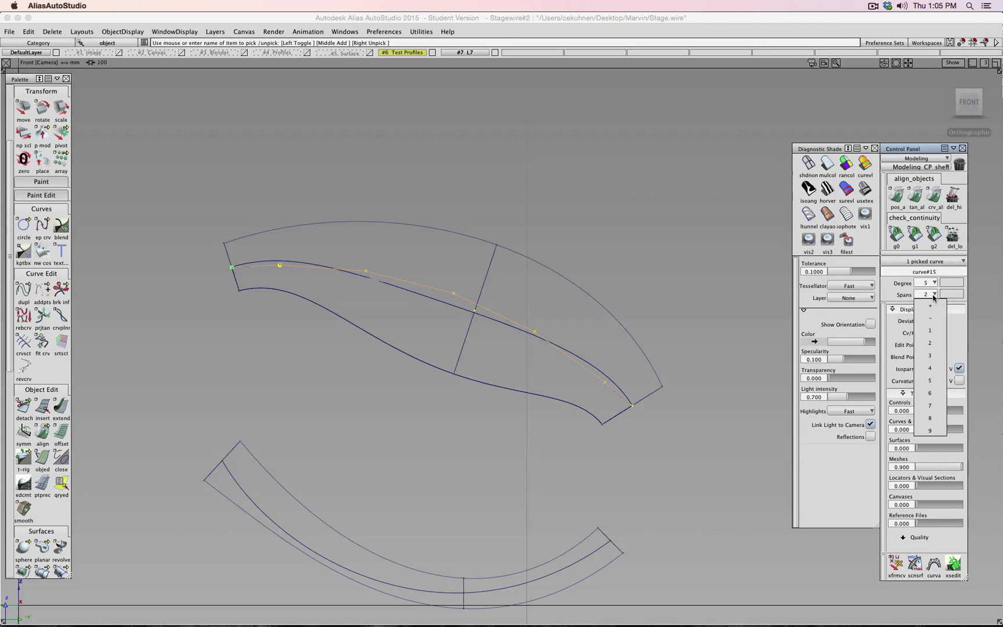
click(931, 330)
alt+shift+drag(522, 261, 562, 231)
alt+shift+drag(538, 177, 755, 174)
click(962, 103)
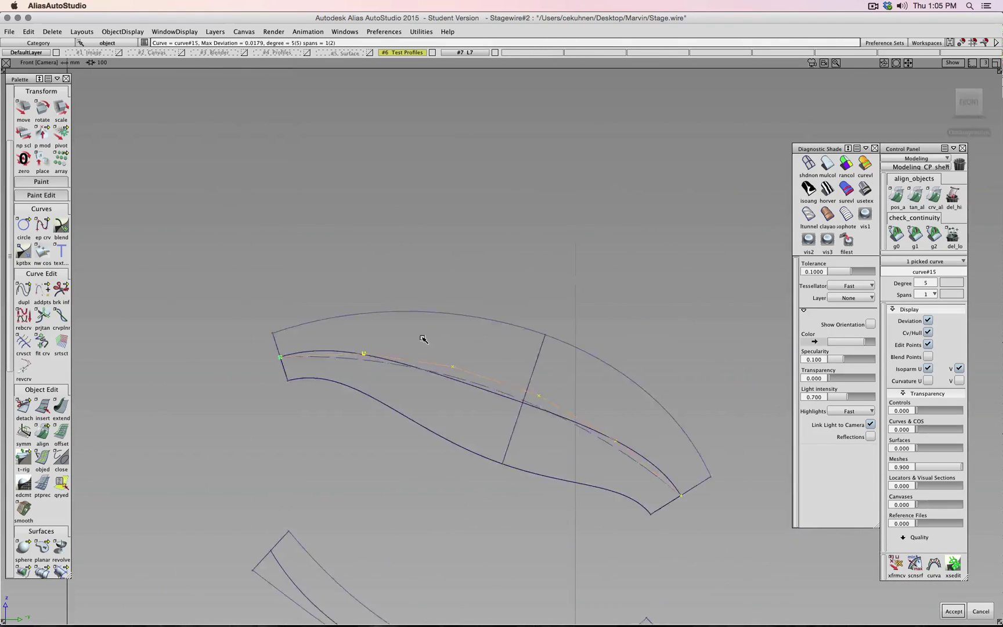
alt+shift+right_drag(423, 339, 421, 338)
ctrl+shift+drag(421, 339, 451, 338)
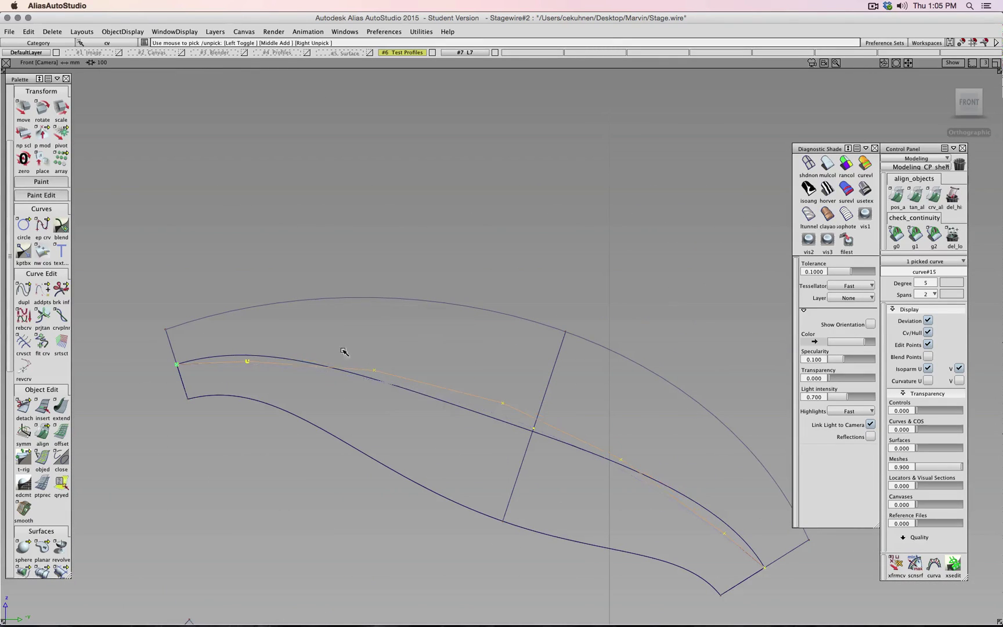
Step: Reduce the side rail curve to one span and raise the second CV at its start towards the split surface edge
click(934, 293)
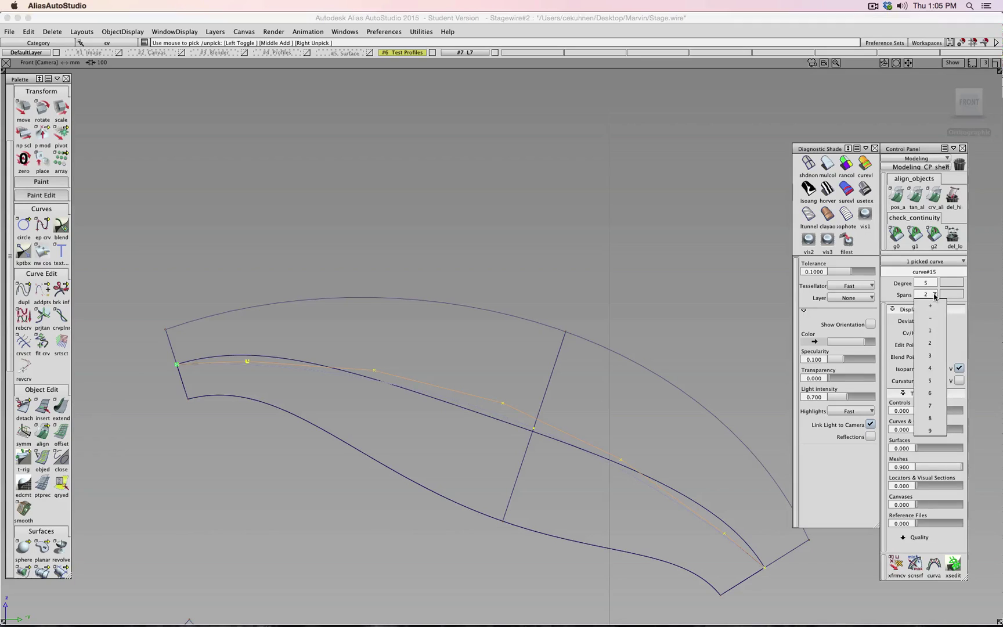
click(934, 332)
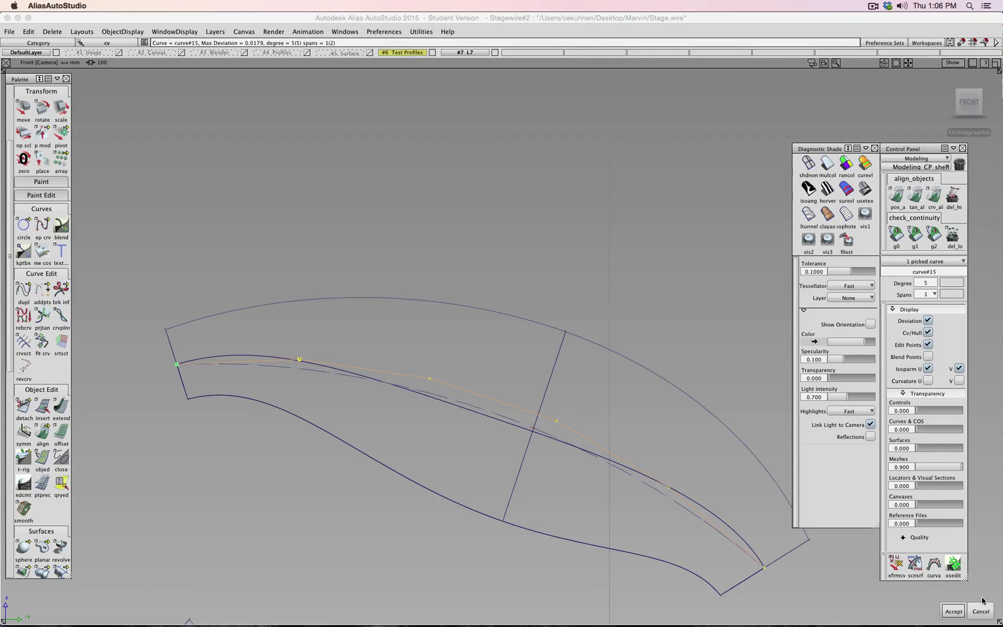
ctrl+shift+drag(375, 204, 404, 209)
click(299, 360)
ctrl+shift+right_drag(366, 320, 346, 313)
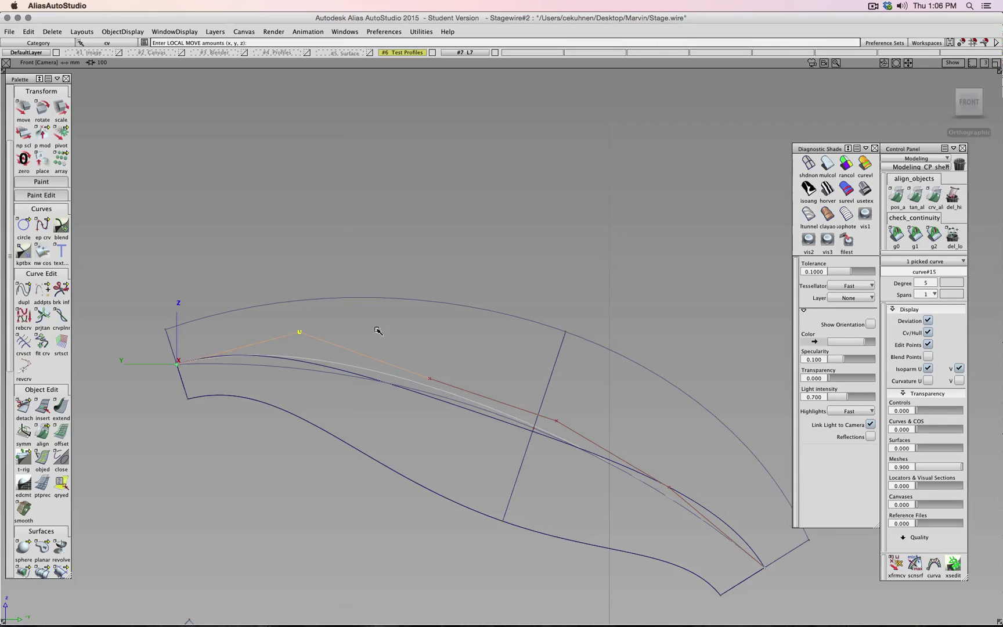
Step: Move the CV next to the rail's far end up and outward, and shift the second CV back towards the curve's start
click(673, 489)
right_drag(673, 488, 695, 439)
drag(690, 452, 721, 468)
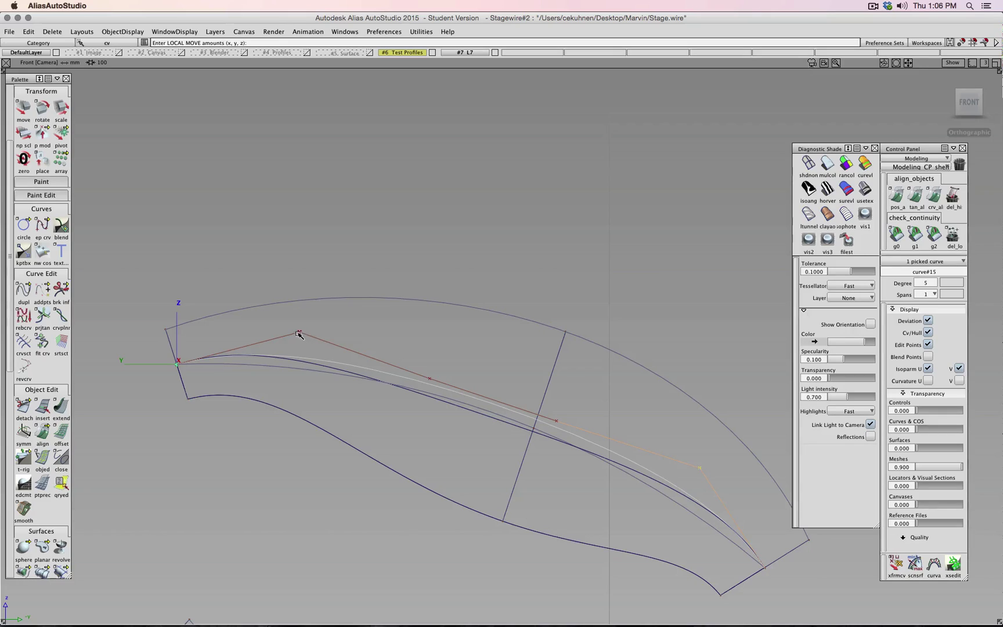
drag(298, 334, 275, 335)
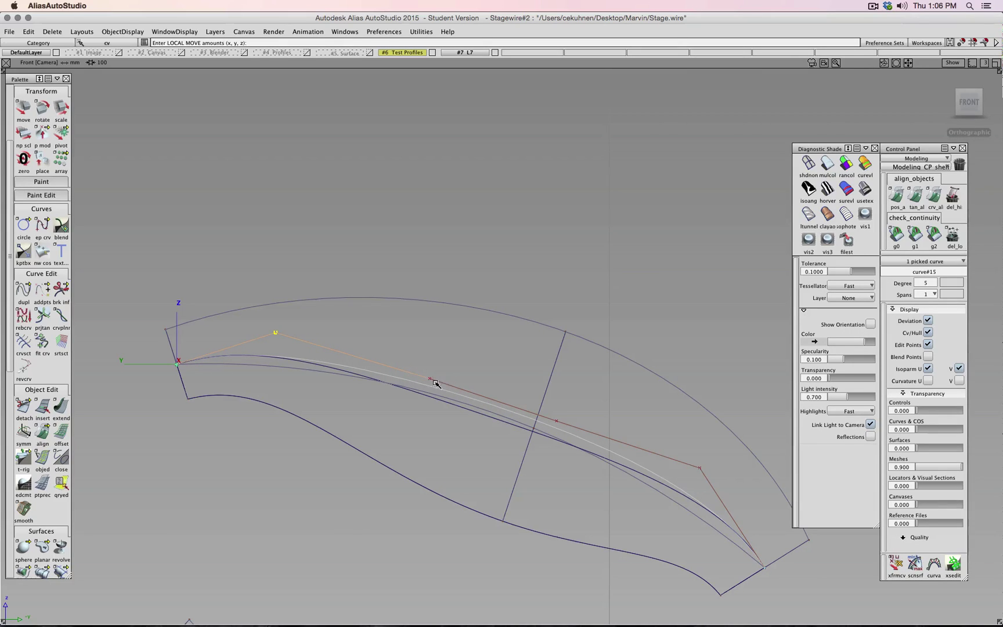
Step: Pick the rail's two middle CVs and compare the curve with the split surface edge at an angle and from the top
click(556, 421)
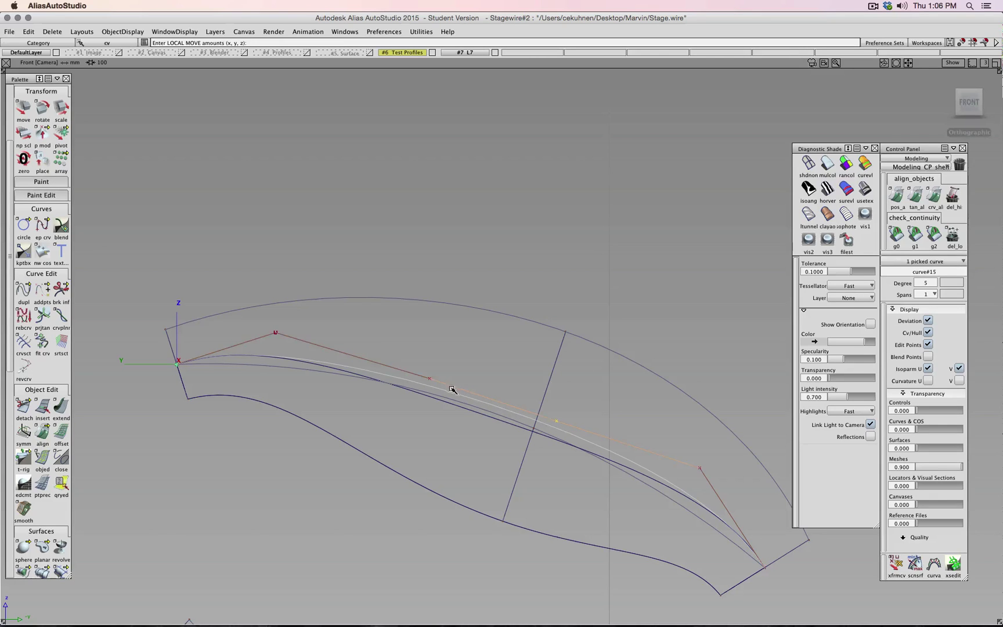
shift+click(428, 381)
right_drag(479, 361, 582, 321)
alt+shift+drag(582, 321, 206, 321)
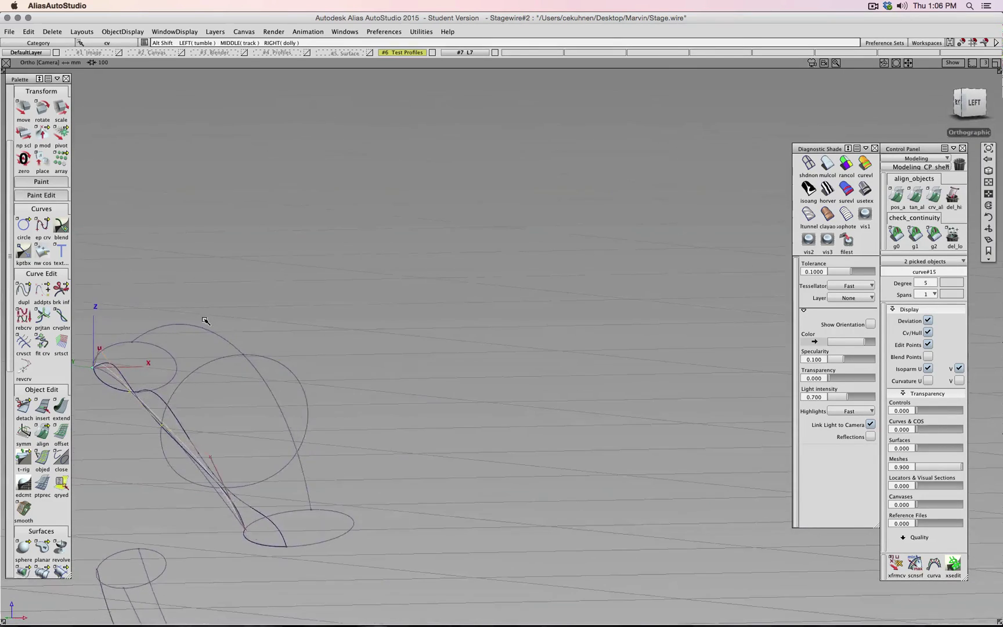
alt+shift+middle_drag(206, 320, 465, 239)
drag(979, 102, 947, 124)
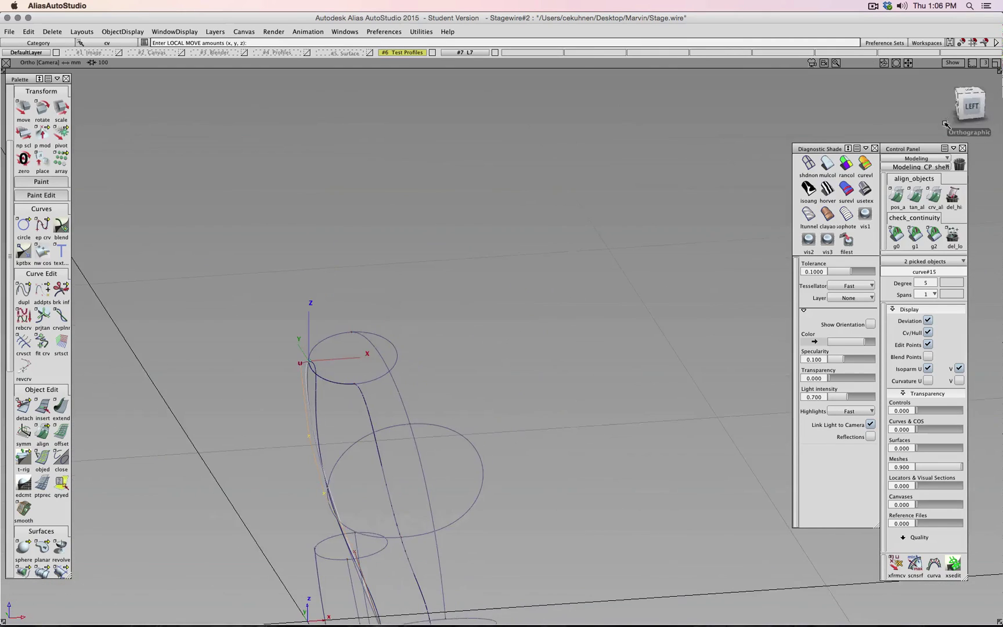
click(970, 95)
mouse_move(446, 604)
alt+shift+middle_down()
mouse_move(492, 452)
mouse_move(498, 325)
alt+shift+middle_up()
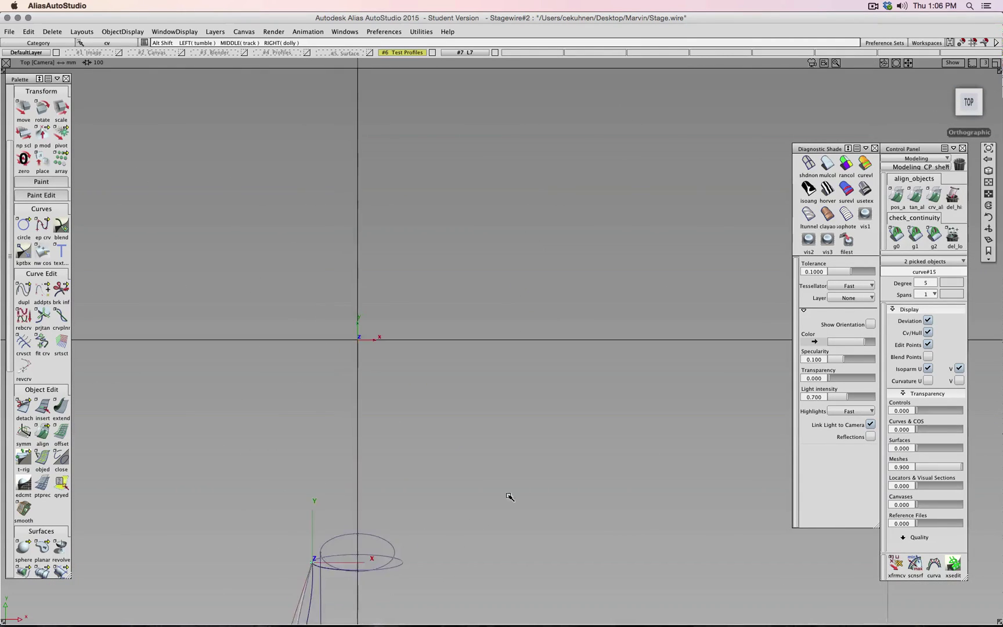
alt+shift+middle_drag(508, 497, 510, 360)
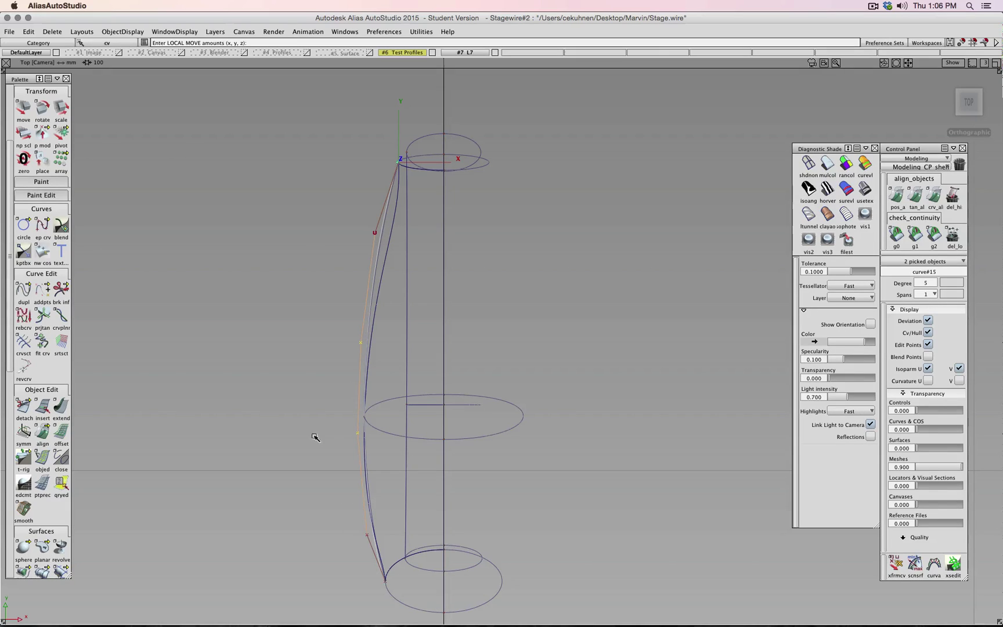
Step: Hide the CVs and hull of the one-span side rail, and delete the split rail surface on the upper arm
click(927, 332)
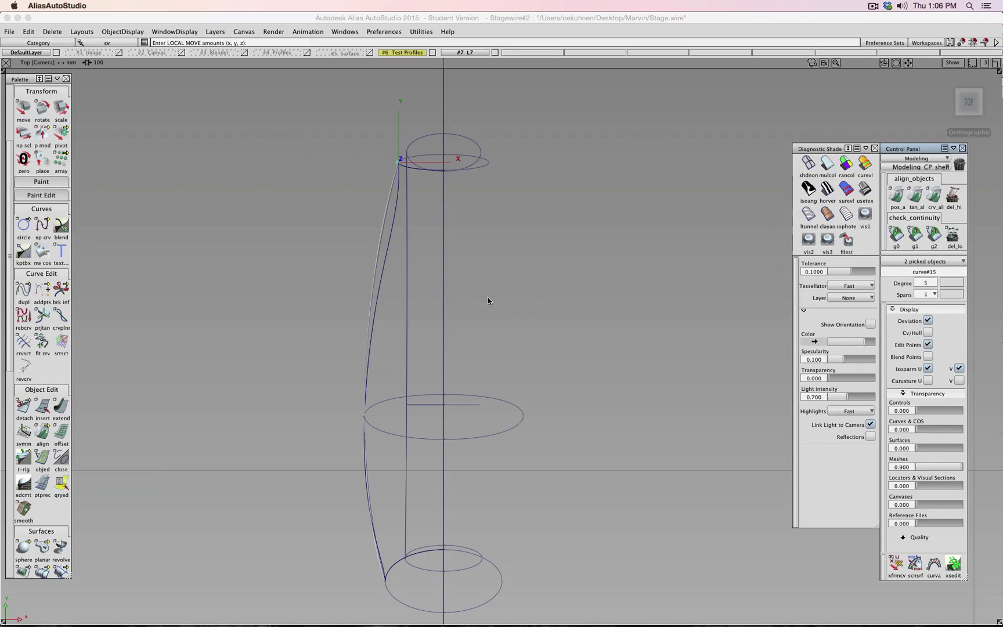
ctrl+shift+drag(487, 301, 432, 288)
click(393, 224)
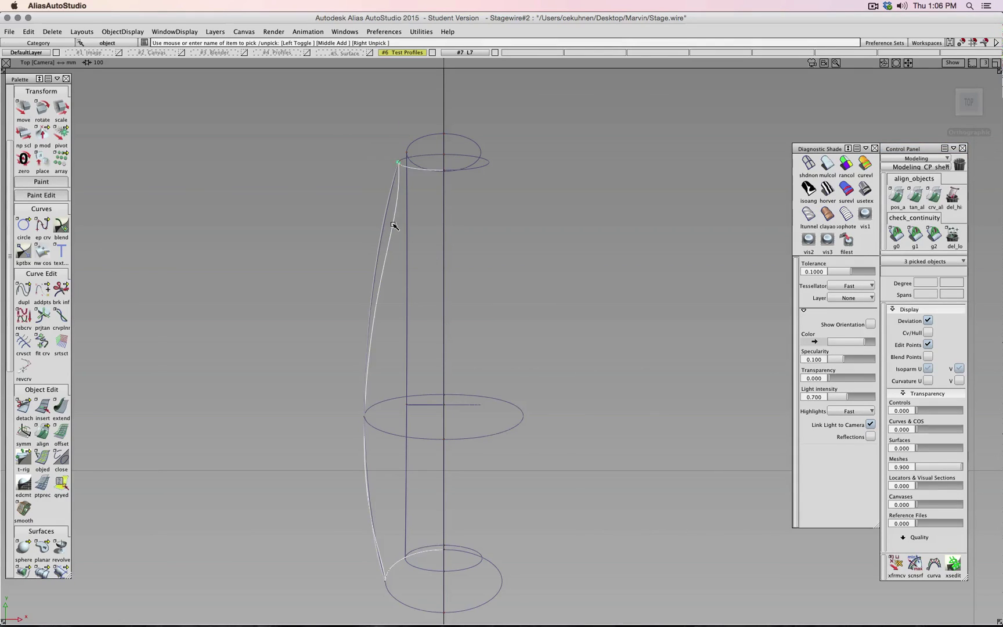
click(382, 225)
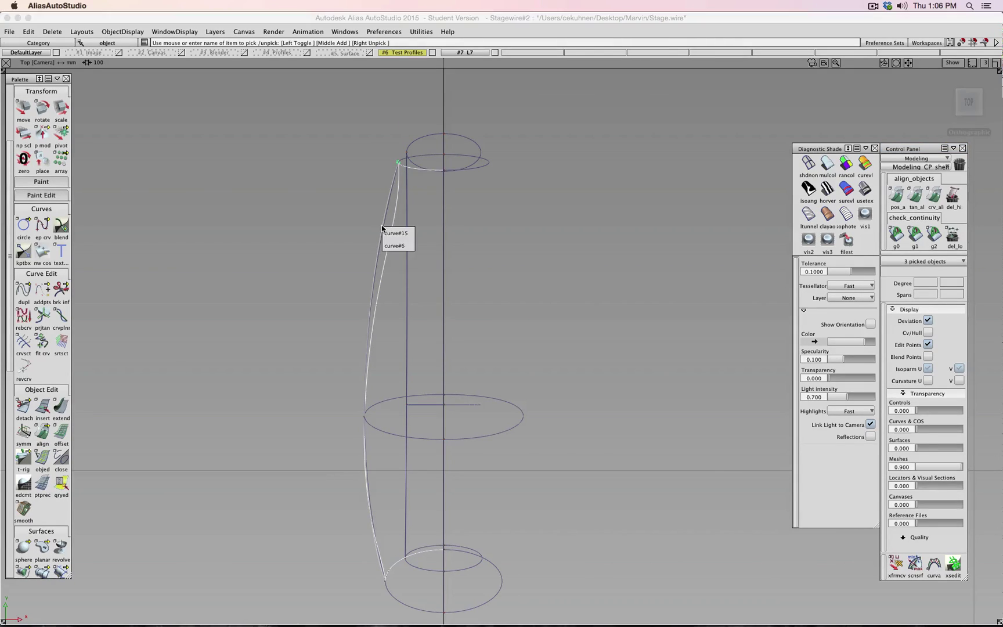
click(396, 233)
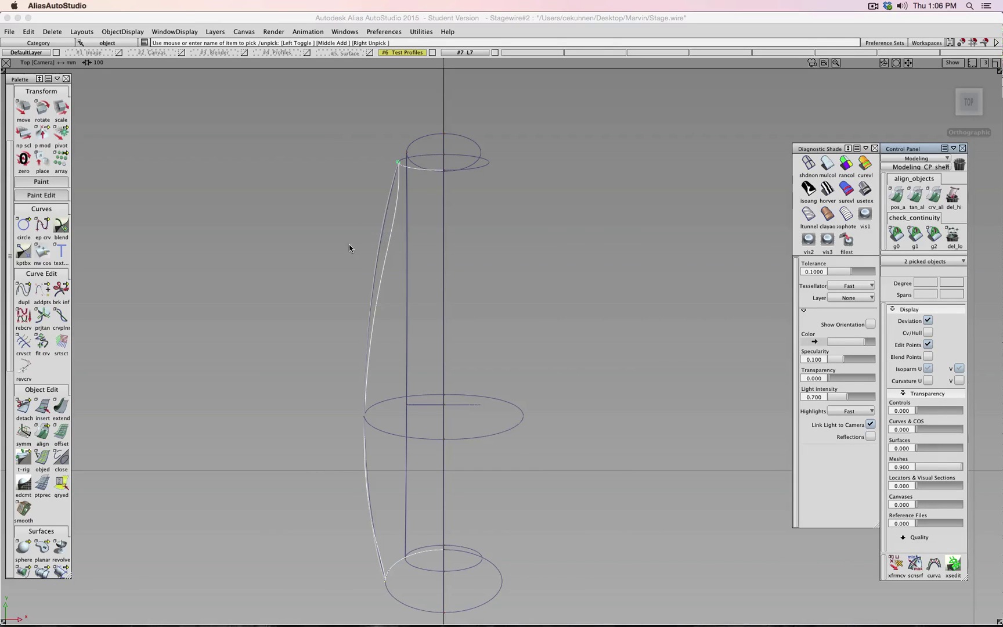
ctrl+shift+drag(316, 273, 387, 247)
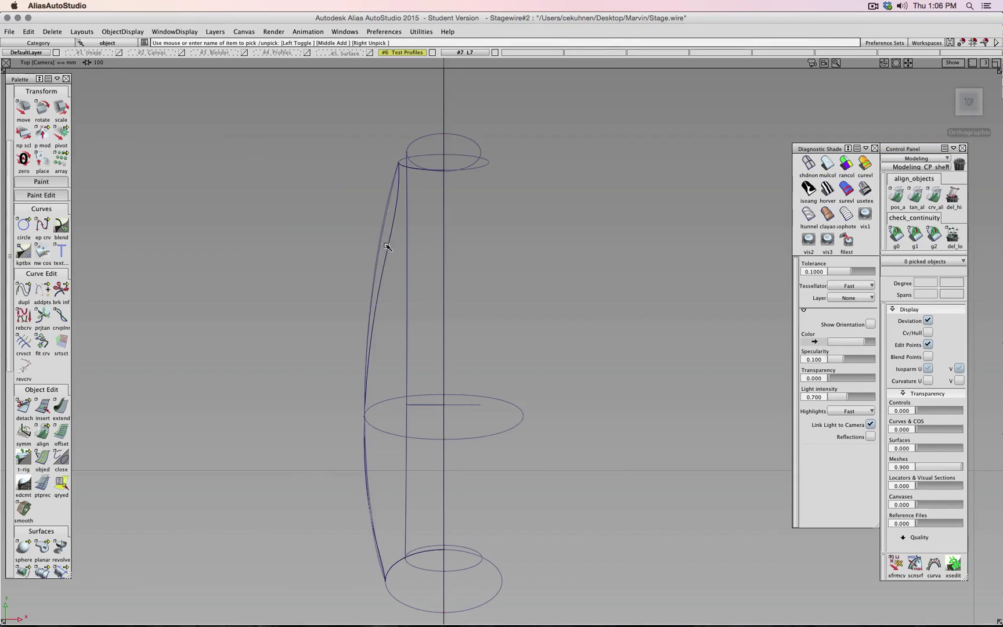
click(389, 236)
key(Delete)
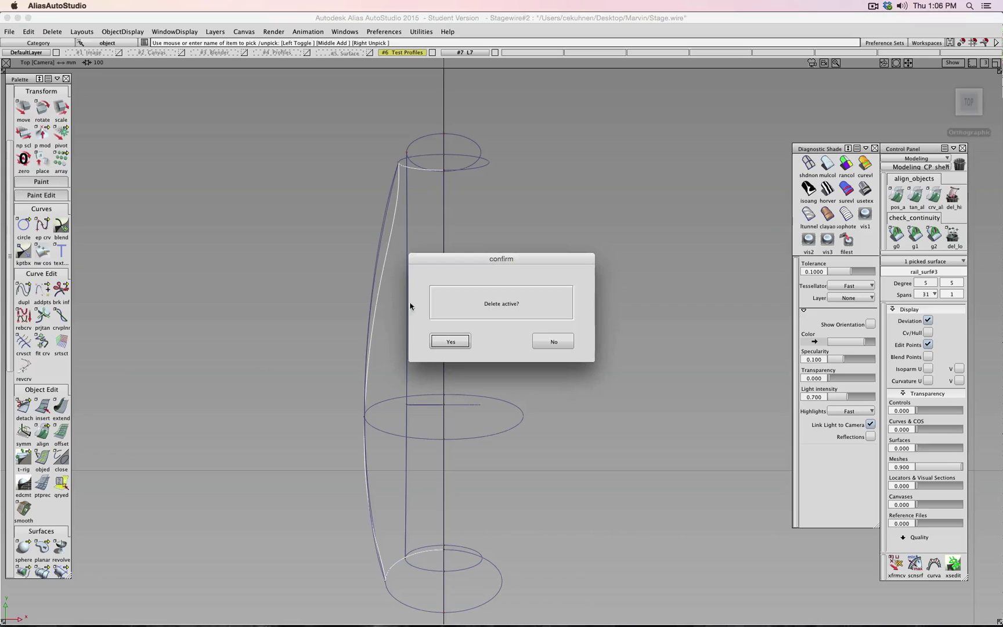
click(449, 341)
Step: Delete the upper arm's old two-span side rail curve, keeping the one-span version
alt+shift+drag(443, 347, 240, 266)
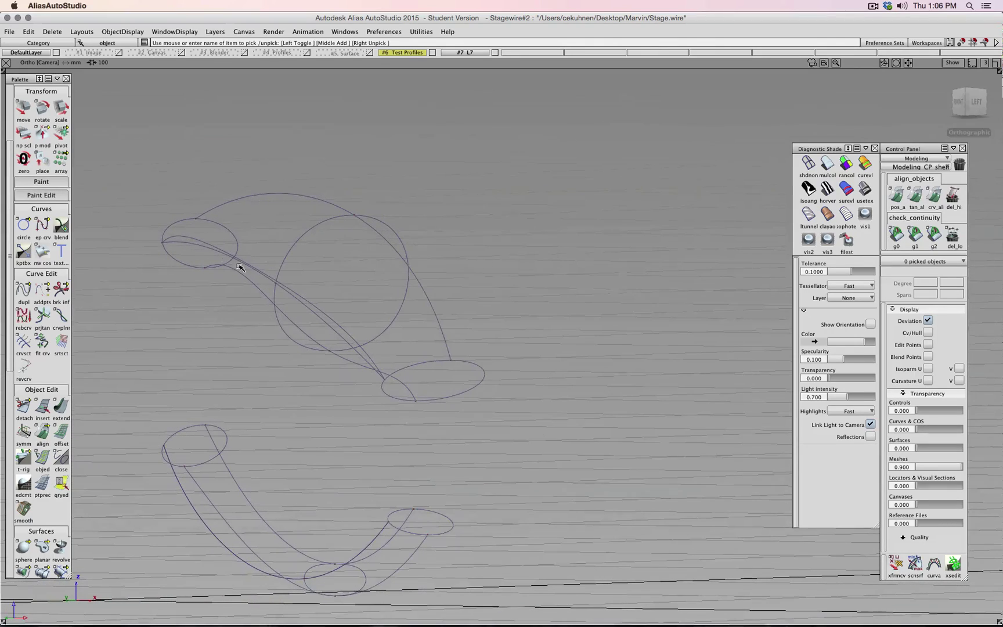
click(193, 245)
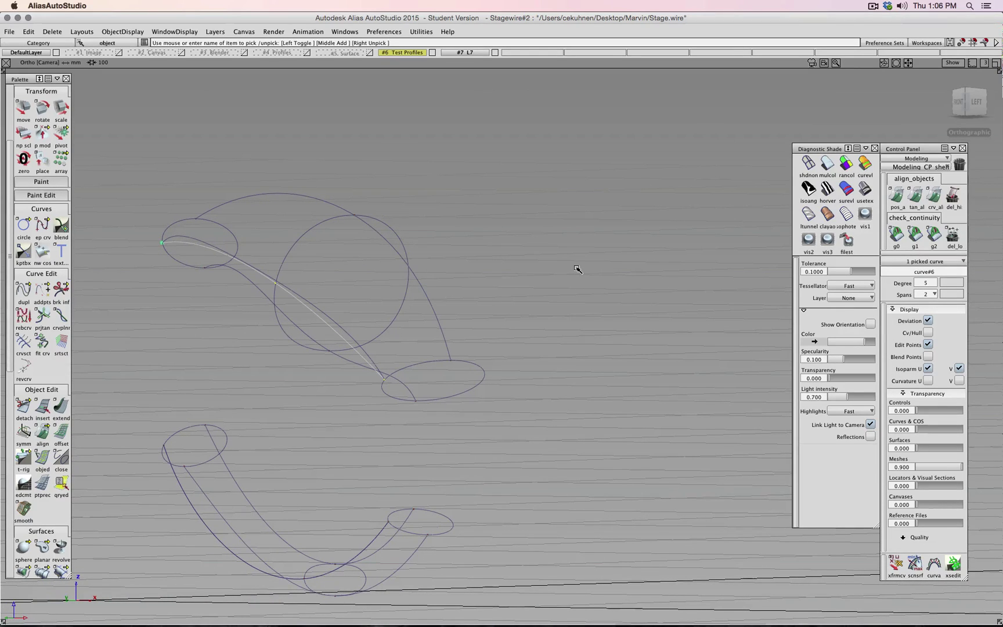
key(Delete)
click(445, 344)
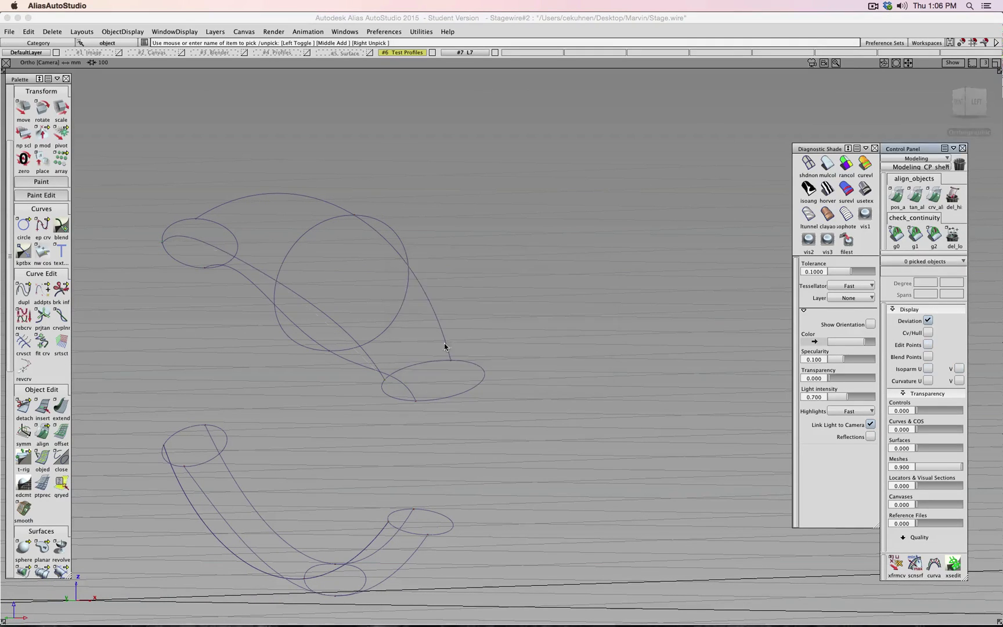
Step: Examine the remaining upper arm curves from the front and at an angle, and prepare to pick among them
click(959, 101)
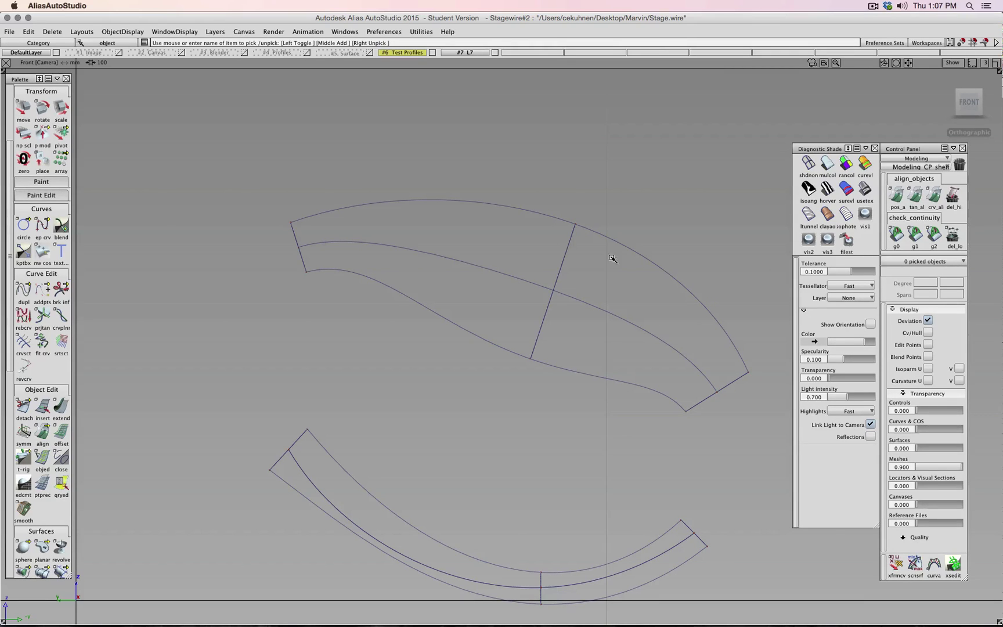
alt+shift+drag(613, 257, 240, 260)
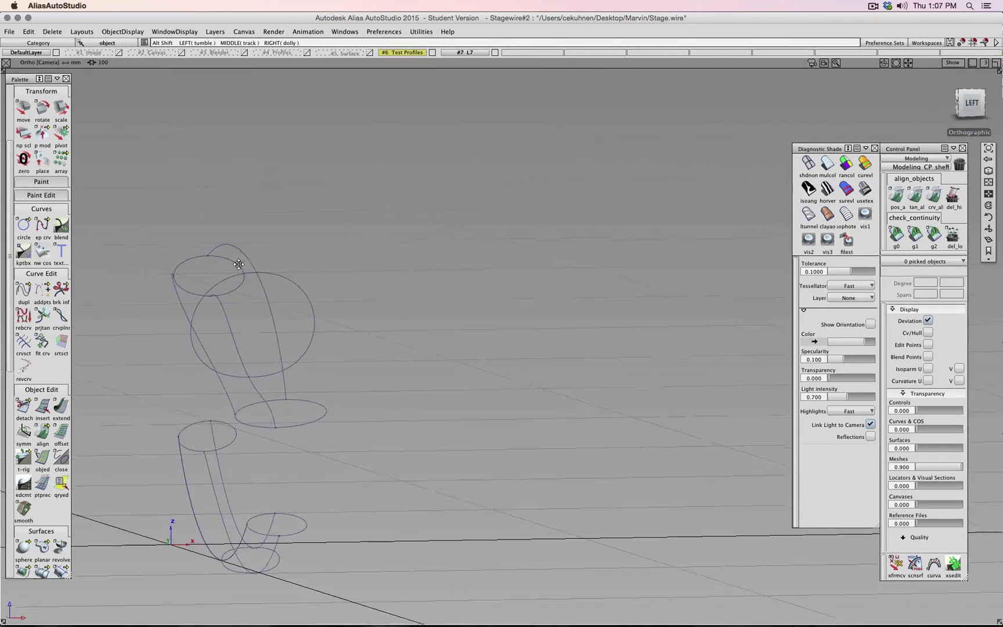
scroll(433, 271, up, 5)
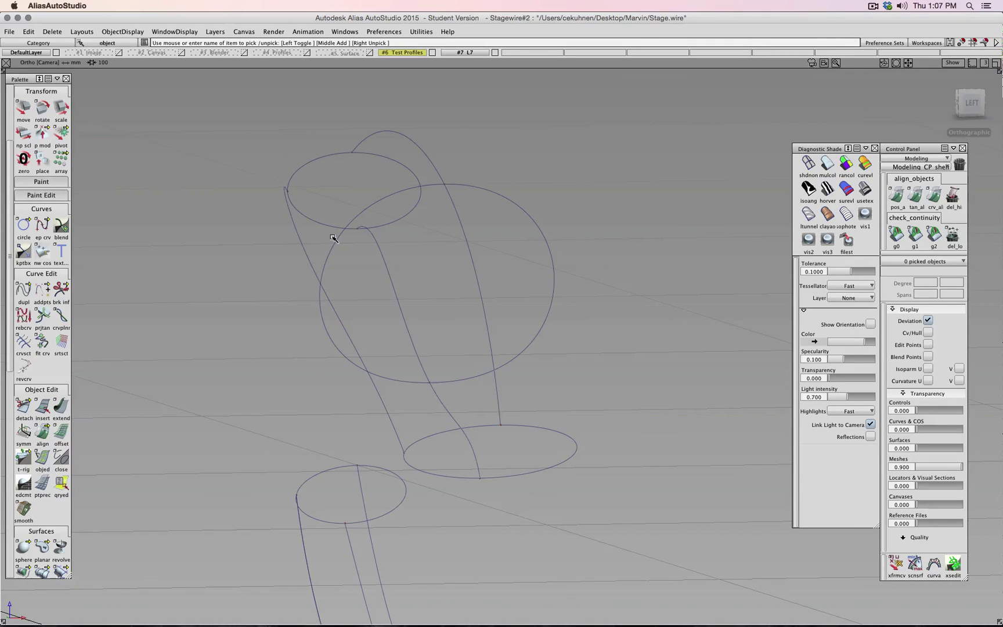
ctrl+shift+drag(583, 215, 556, 226)
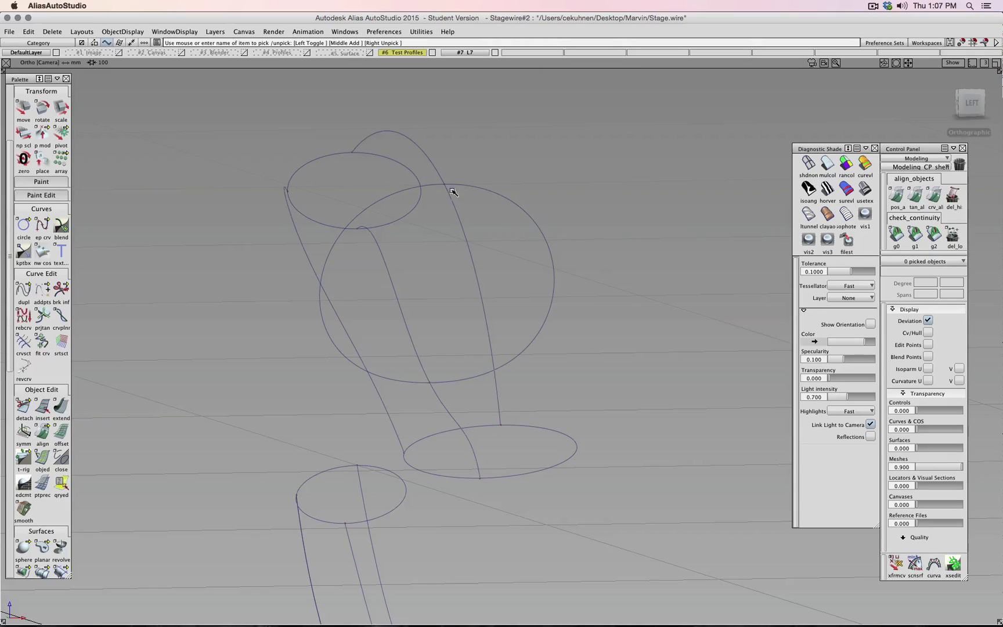
Step: Delete one half of each of the three circular section curves on the upper profile set
click(420, 198)
click(550, 336)
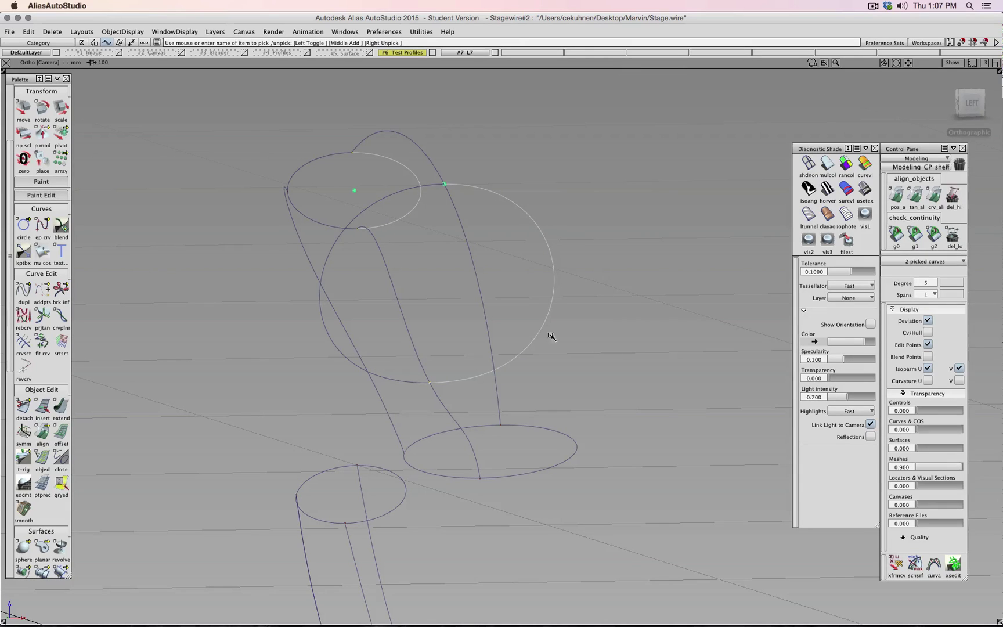
click(547, 427)
key(Delete)
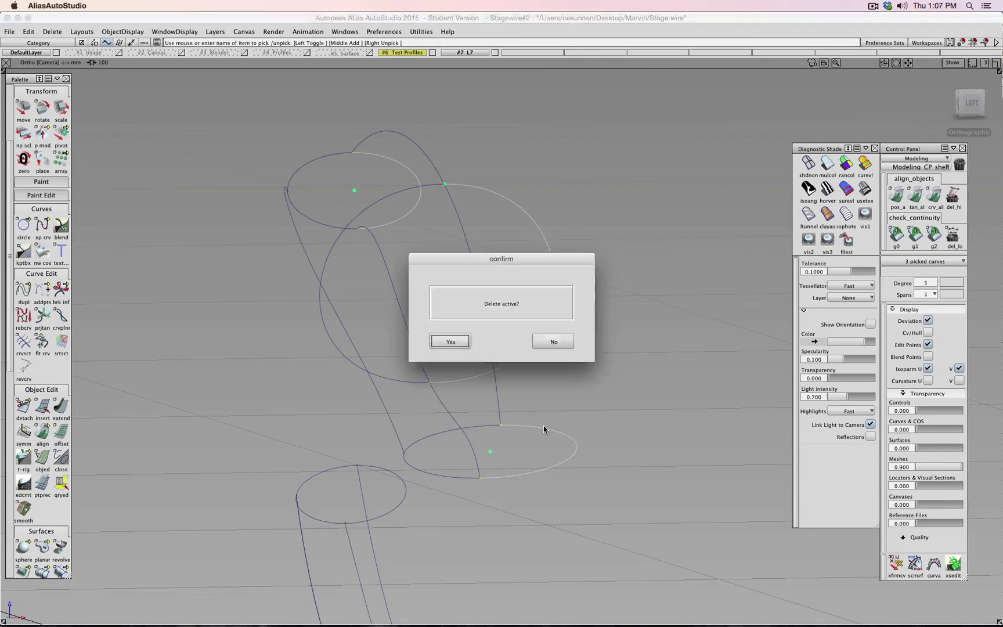
click(462, 347)
Step: Delete the matching half circles from the three circular sections of the lower profile set
alt+shift+right_drag(540, 369, 537, 454)
click(520, 505)
key(Delete)
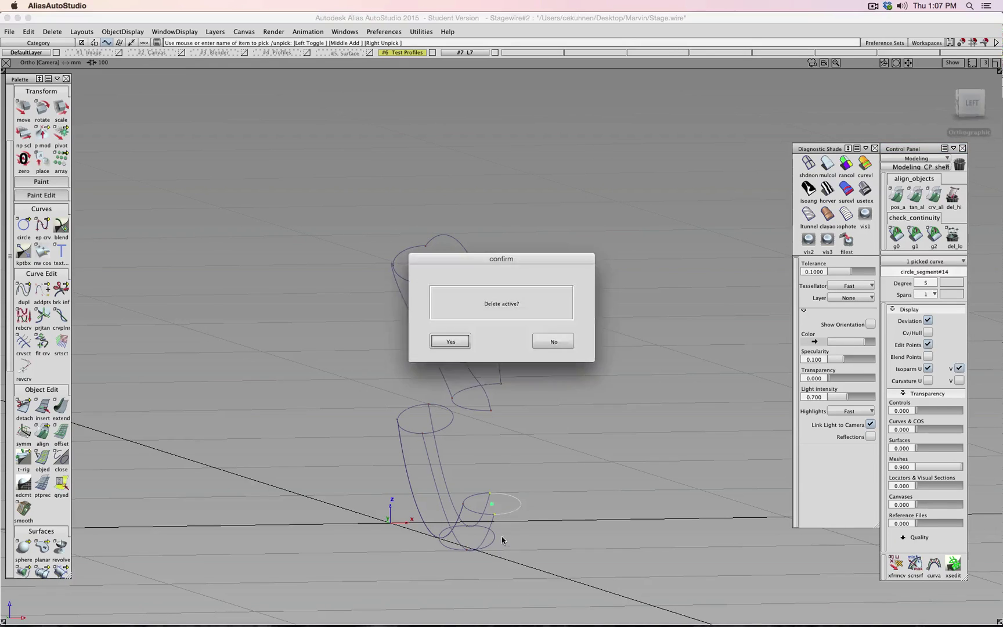
key(Return)
click(495, 541)
key(Delete)
key(Return)
click(447, 430)
key(Delete)
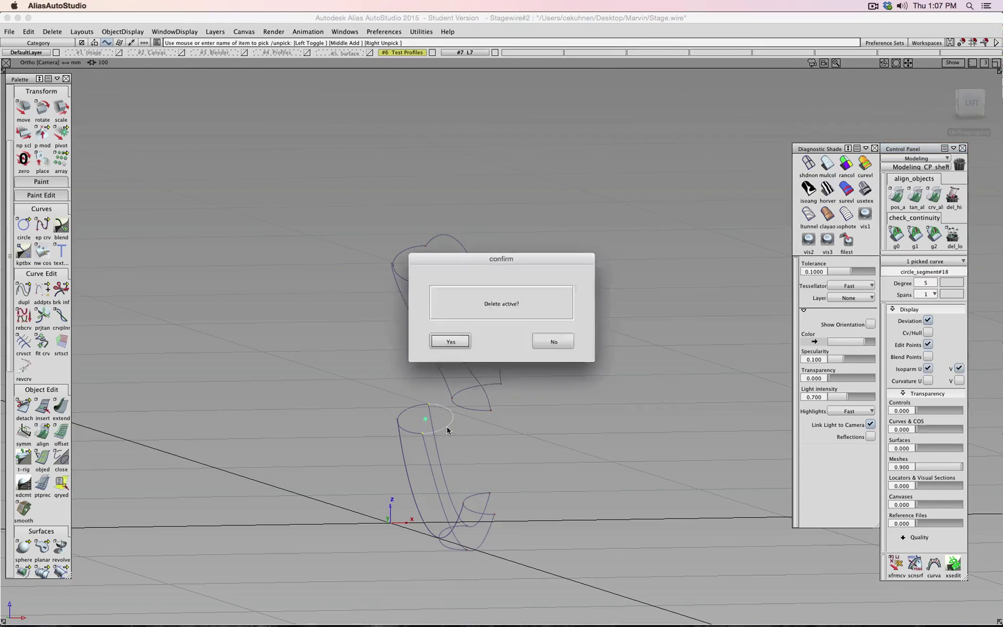
key(Return)
Step: Build a 2+ generation, two-rail birail surface from the three long upper profile curves, using the two end half circles as rails
alt+shift+drag(489, 263, 556, 349)
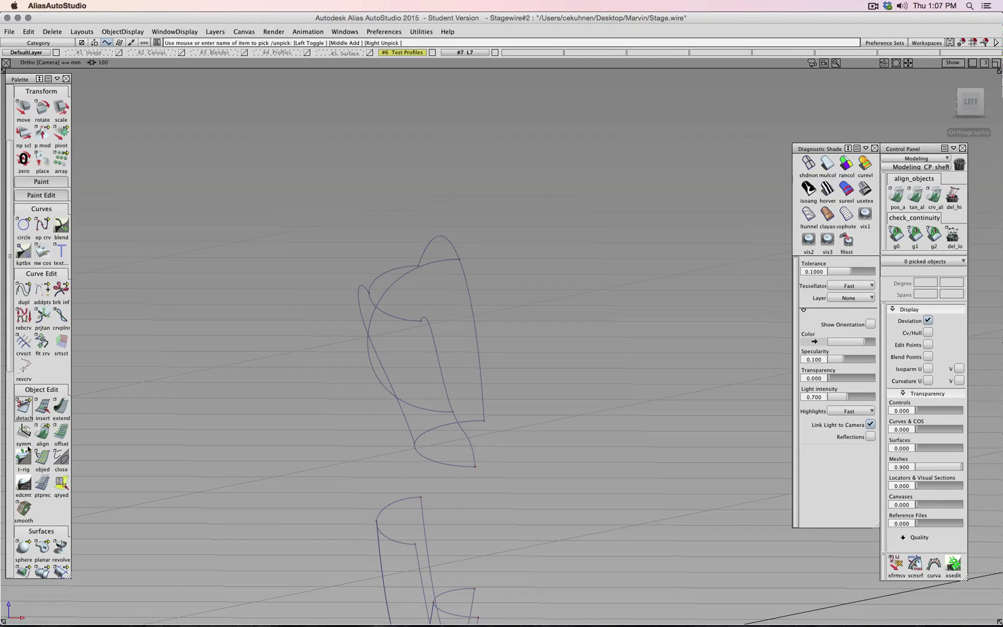
scroll(43, 567, down, 1)
click(43, 568)
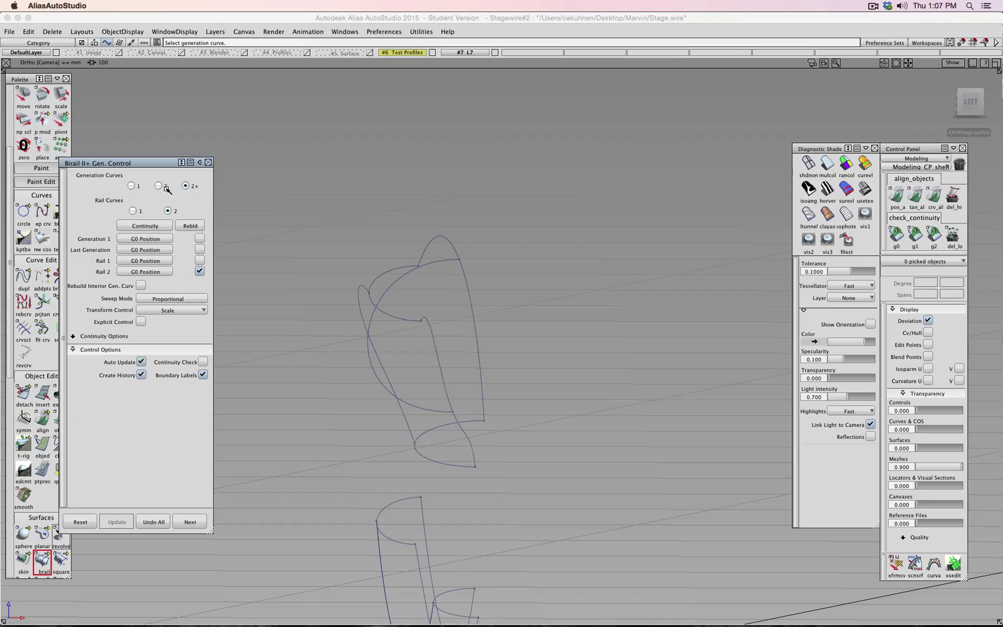
click(475, 294)
click(409, 419)
click(442, 374)
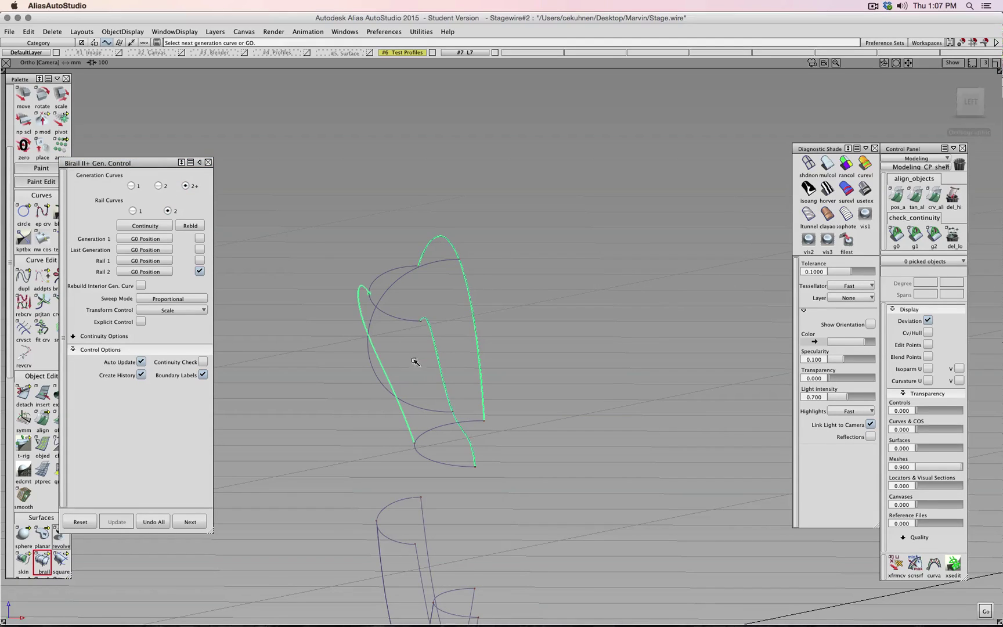
click(406, 319)
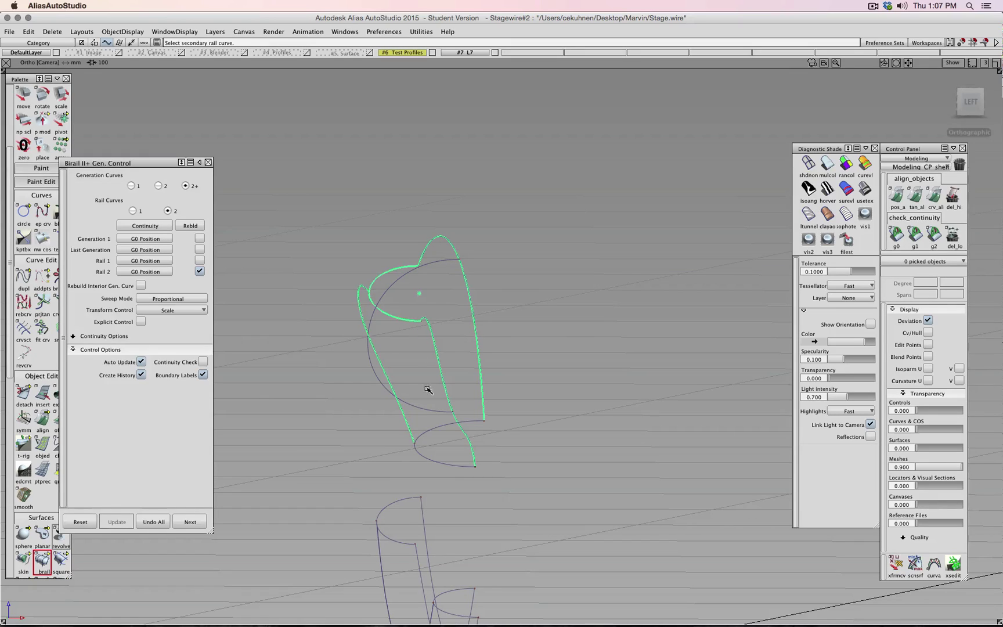
click(431, 429)
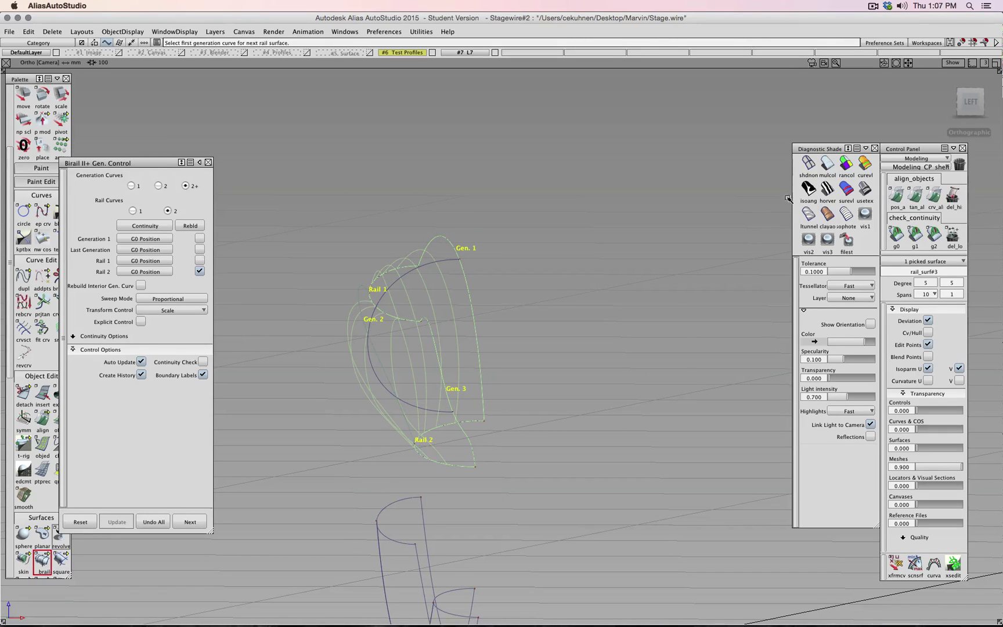
Step: Shade the birail surface to inspect its shape from another angle, and delete the surface
click(827, 165)
click(582, 314)
alt+shift+drag(582, 314, 470, 339)
click(398, 326)
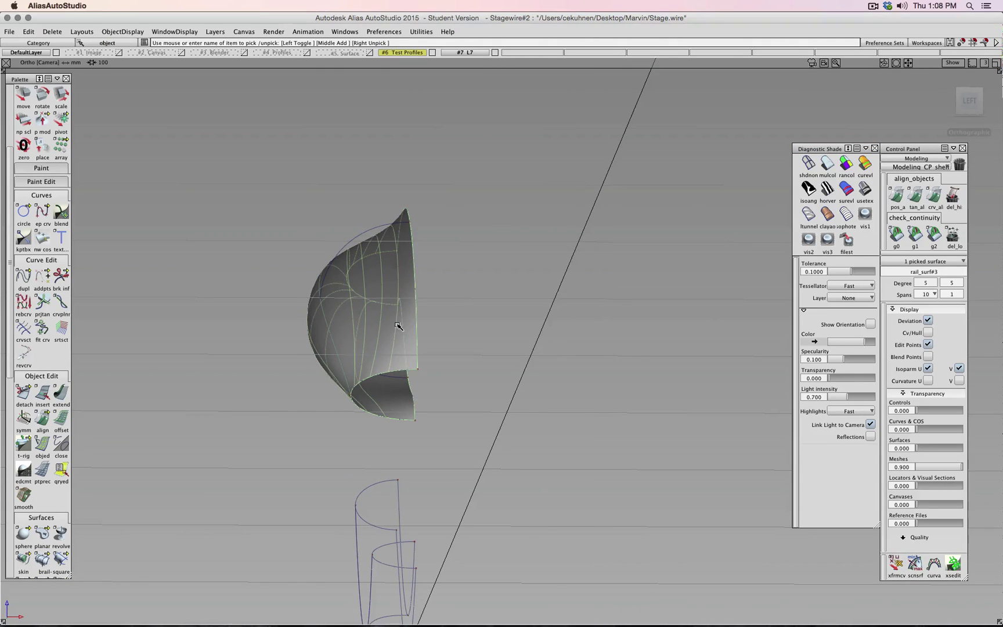
key(Delete)
click(453, 336)
Step: Detach the half circle at the upper profile's narrow starting end where the middle long curve meets it
alt+shift+right_drag(460, 330, 603, 393)
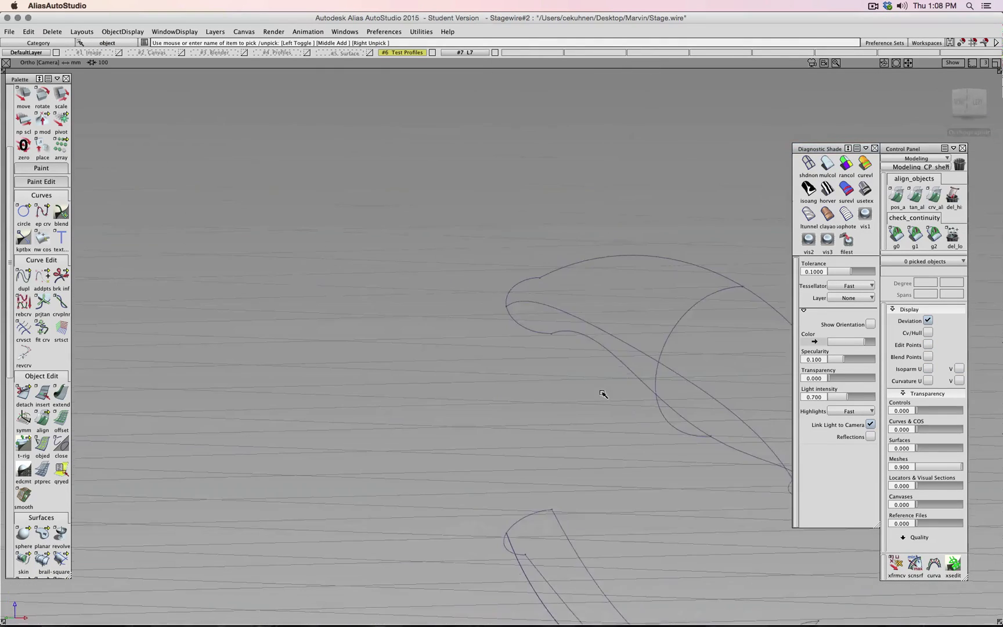
alt+shift+middle_drag(603, 393, 282, 353)
alt+shift+drag(463, 339, 663, 284)
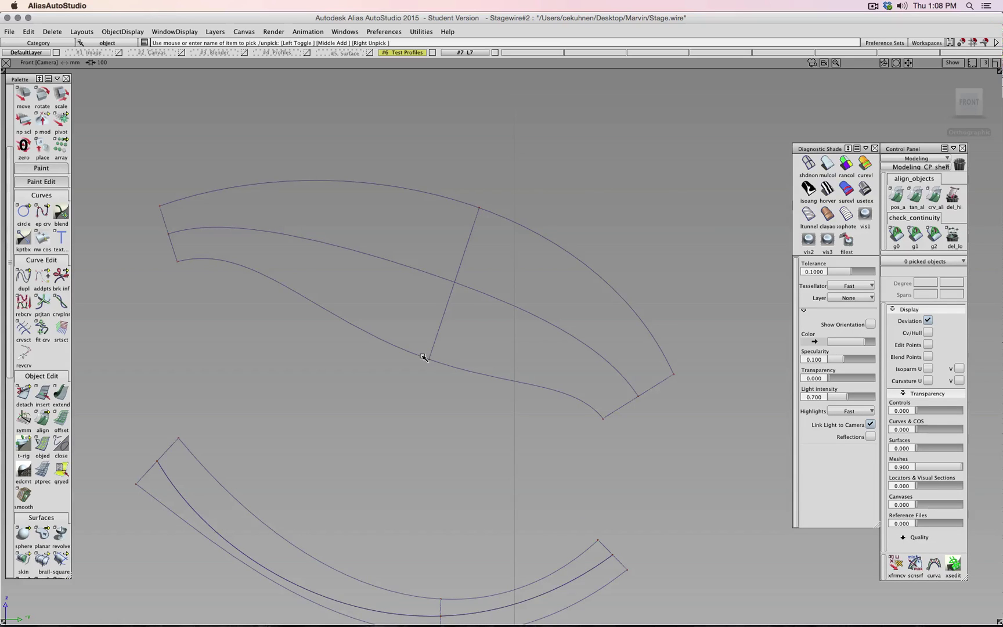
alt+shift+drag(423, 357, 317, 296)
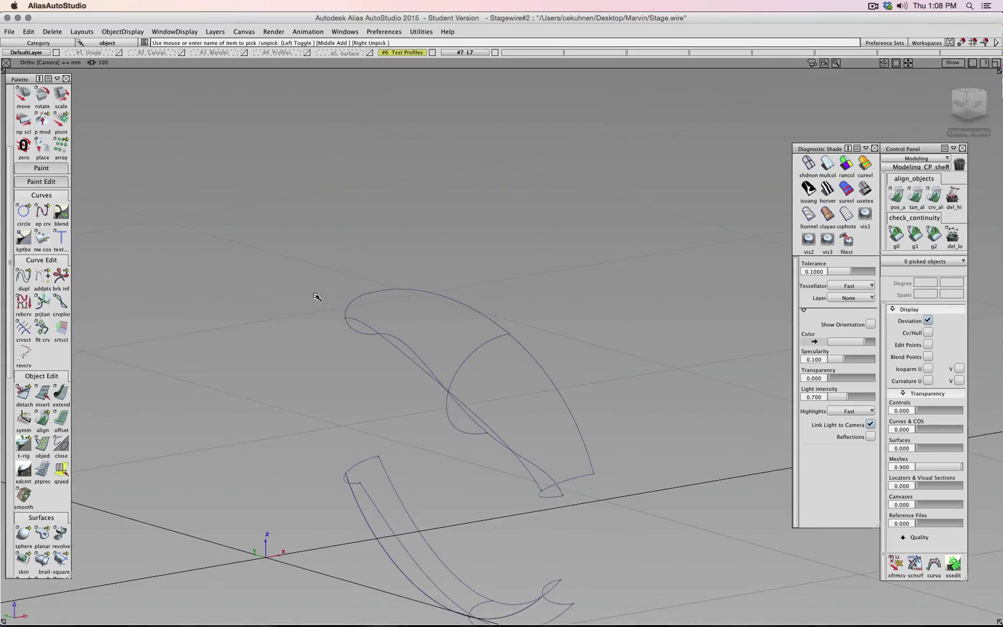
click(23, 393)
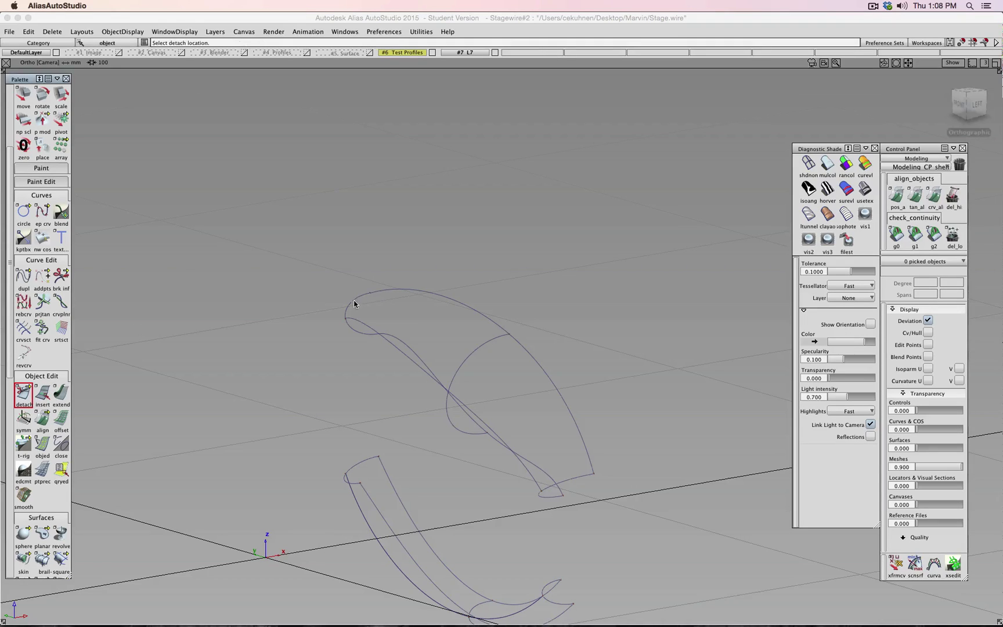
click(346, 318)
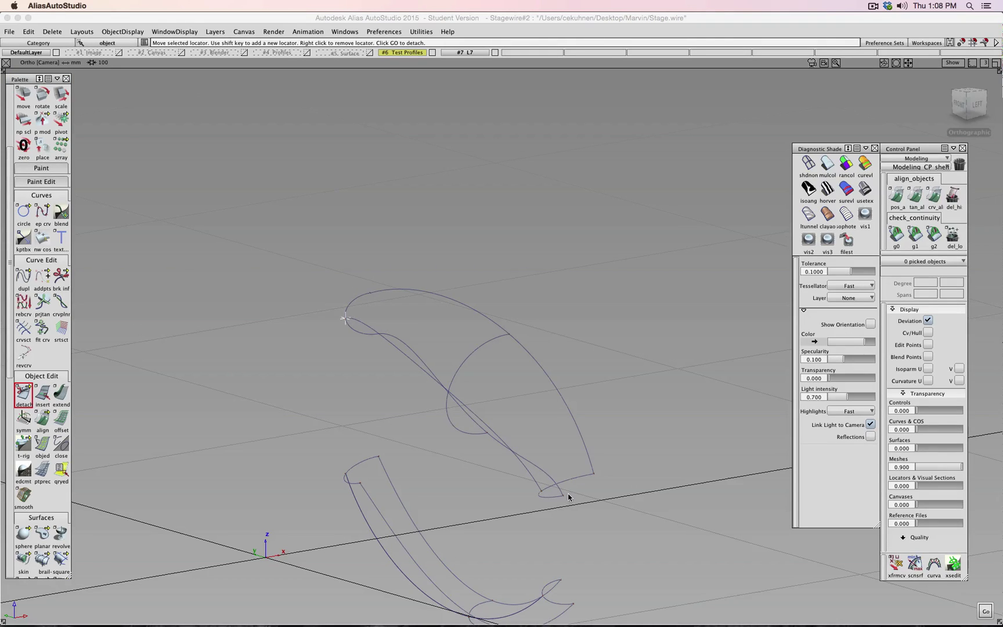
key(space)
Step: Detach the half circle at the opposite end of the upper profile where the middle curve ends, and check its segments
mouse_move(571, 481)
mouse_down()
mouse_move(541, 491)
mouse_move(593, 495)
mouse_move(594, 518)
mouse_move(586, 501)
mouse_move(560, 497)
mouse_up()
key(space)
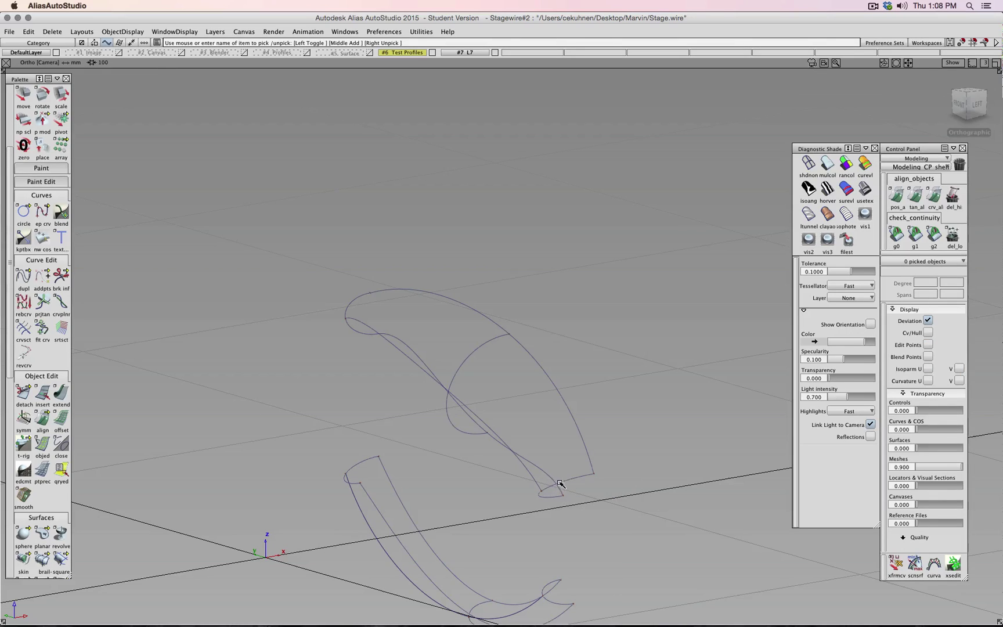
click(560, 483)
ctrl+shift+drag(635, 500, 630, 523)
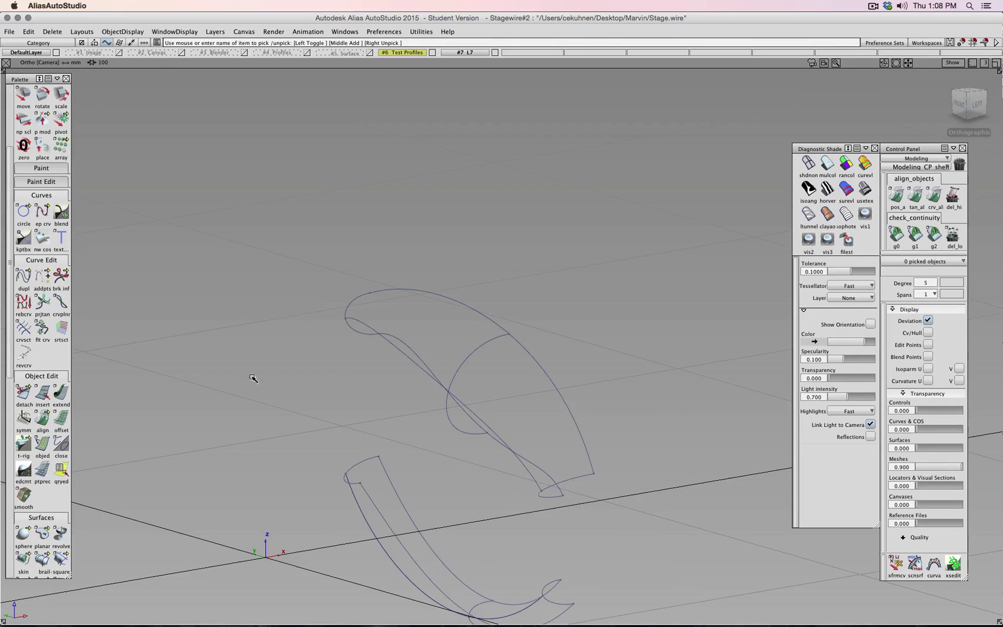
Step: Detach the upper profile's central half circle near where the middle long curve crosses it
click(27, 396)
click(468, 356)
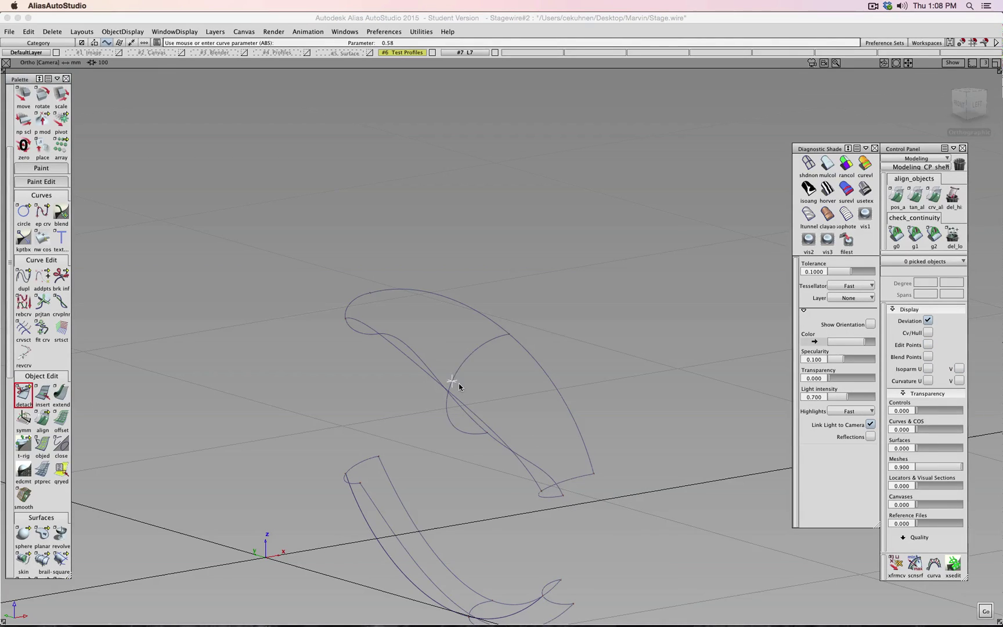
click(355, 399)
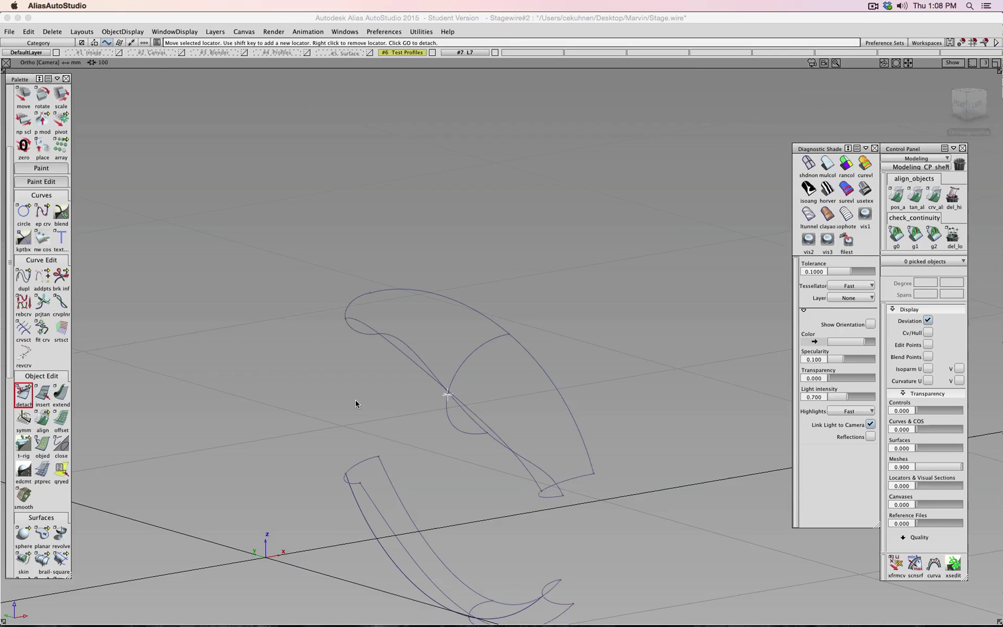
Step: In the front view, draw a four-CV curve from the starting arc's split point to the central arc's split point
click(960, 105)
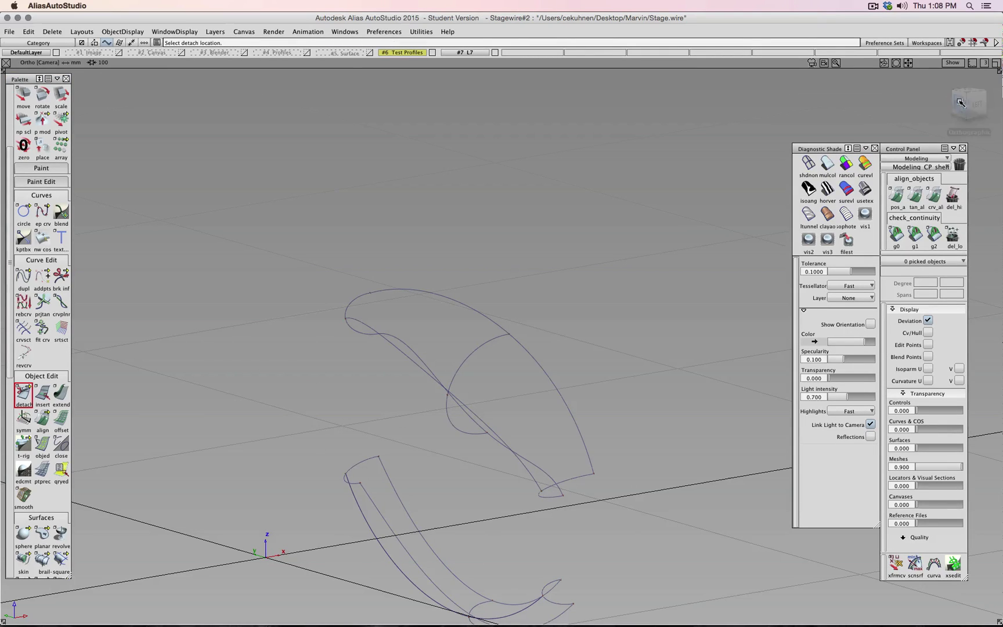
shift+super+right_drag(673, 312, 750, 289)
shift+super+middle_drag(750, 289, 480, 361)
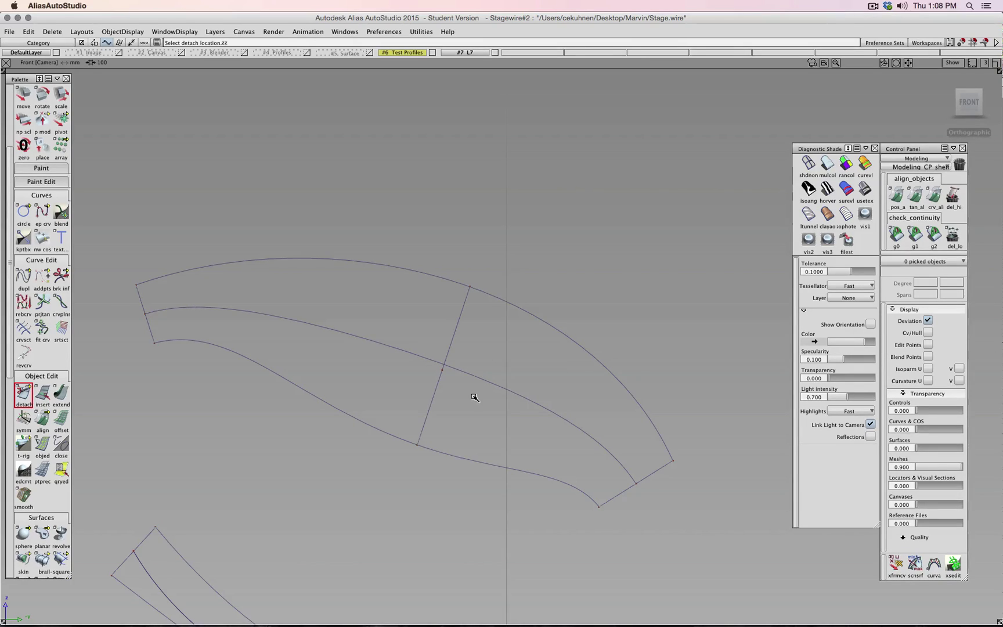
drag(42, 213, 65, 216)
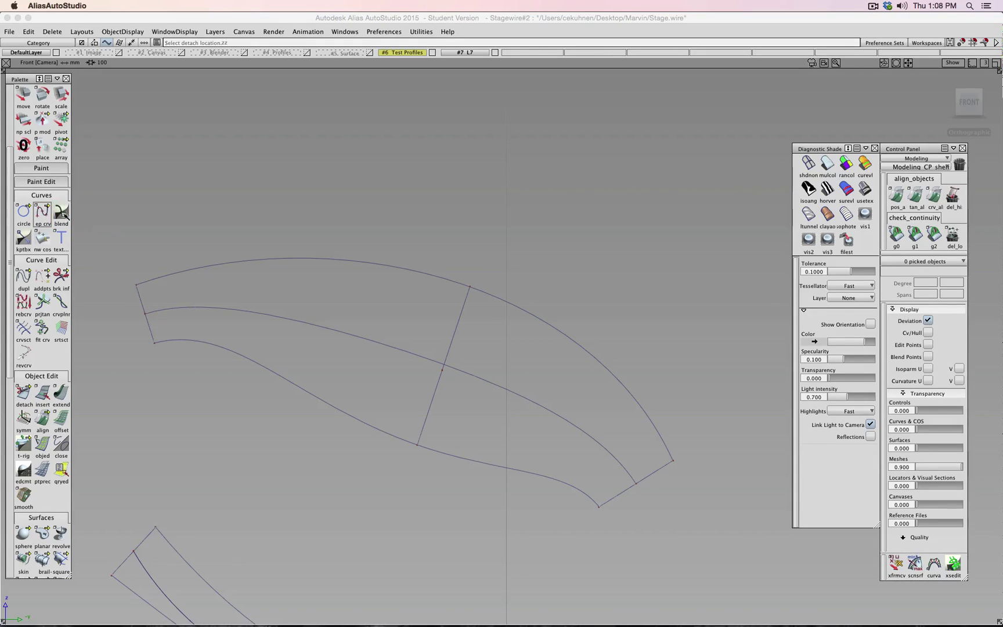
click(145, 314)
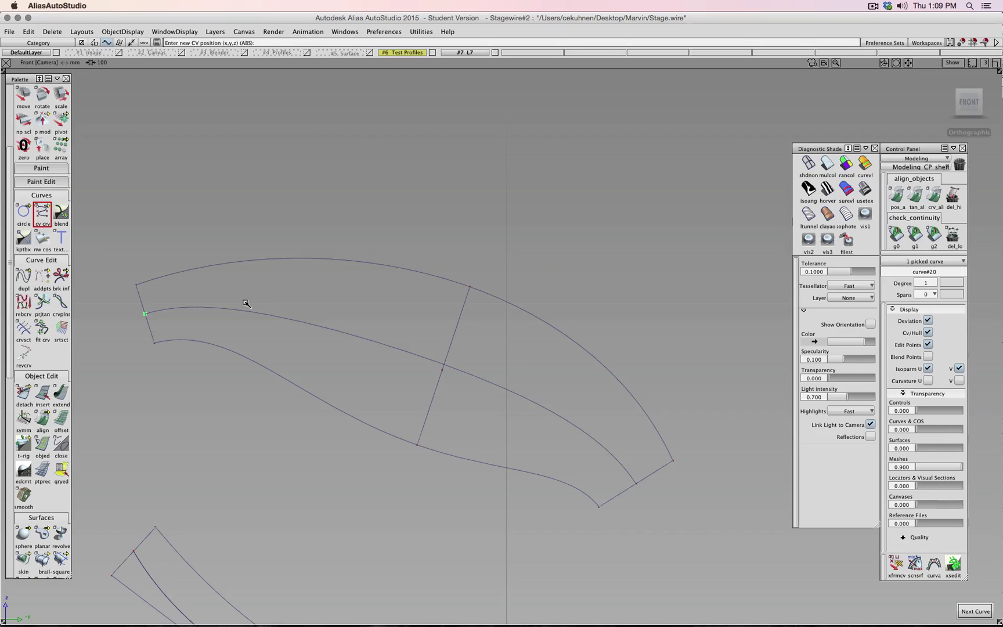
click(213, 302)
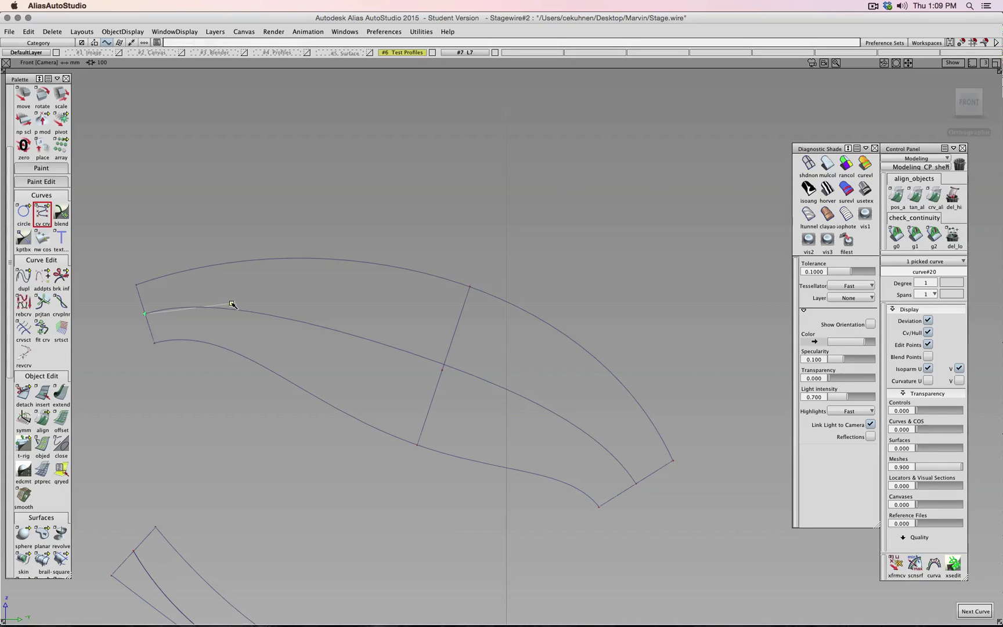
click(332, 317)
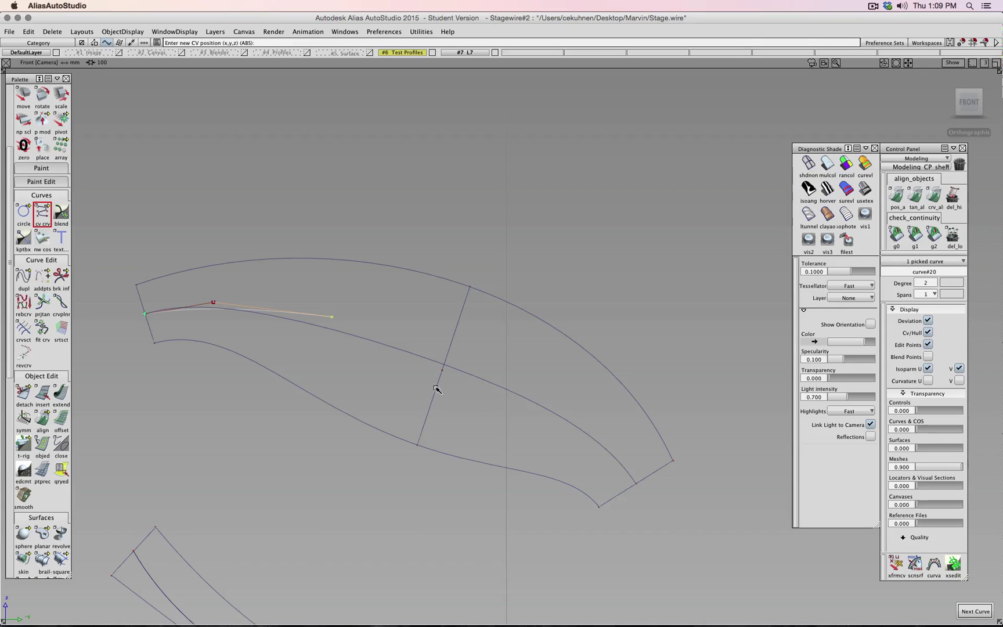
click(442, 369)
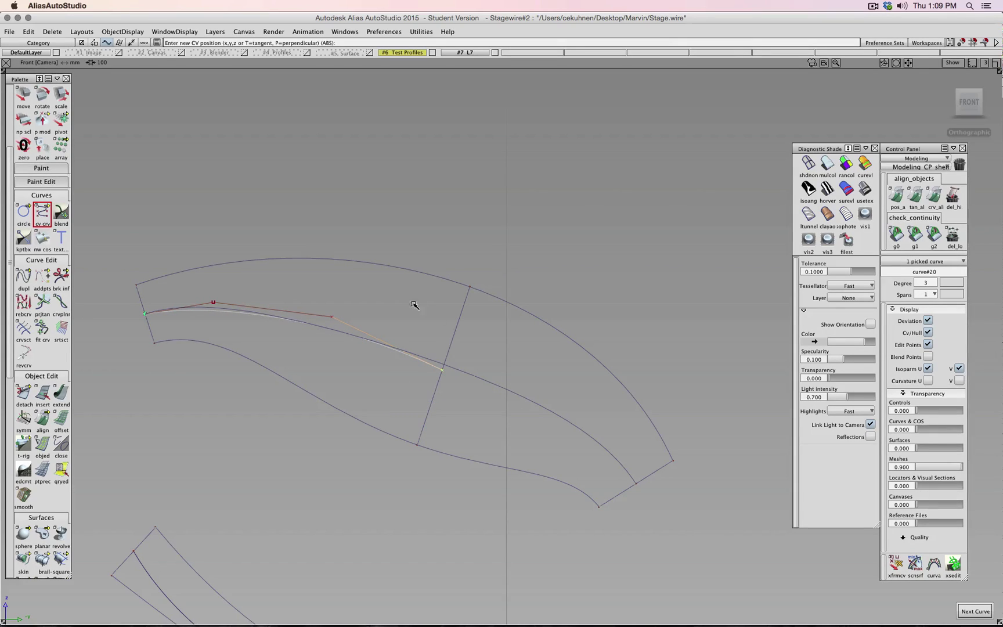
Step: Move the new curve's two interior CVs so it follows the existing middle curve up to the central arc
shift+super+right_drag(236, 296, 238, 281)
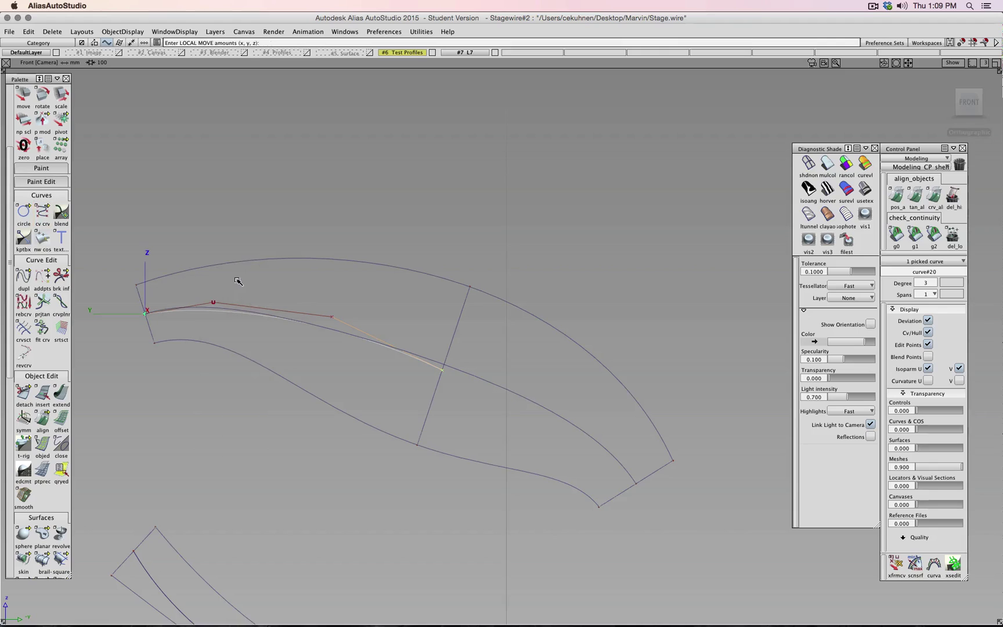
shift+super+drag(301, 306, 337, 295)
drag(229, 287, 201, 315)
shift+super+right_drag(278, 297, 278, 281)
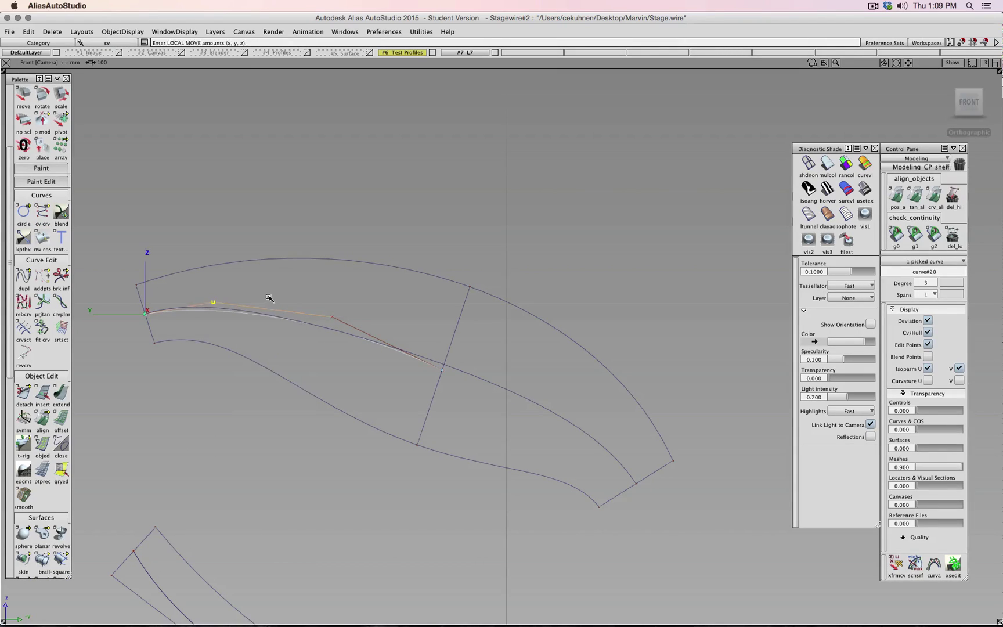
drag(268, 295, 259, 287)
drag(331, 316, 367, 300)
Step: Draw a second CV curve with five CVs from the far end arc's split point to the central arc's split point
click(43, 214)
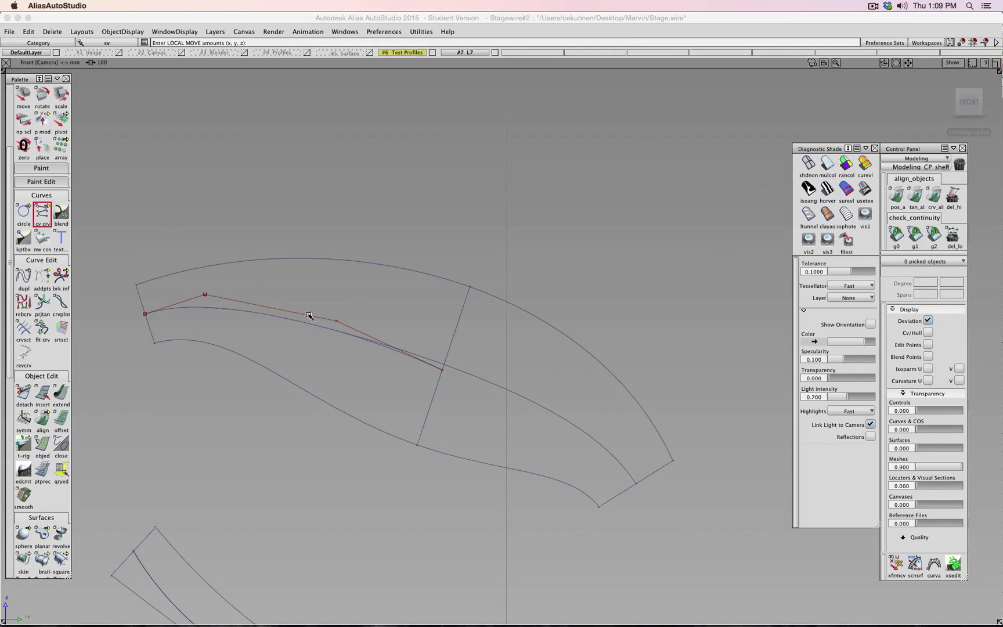
click(636, 482)
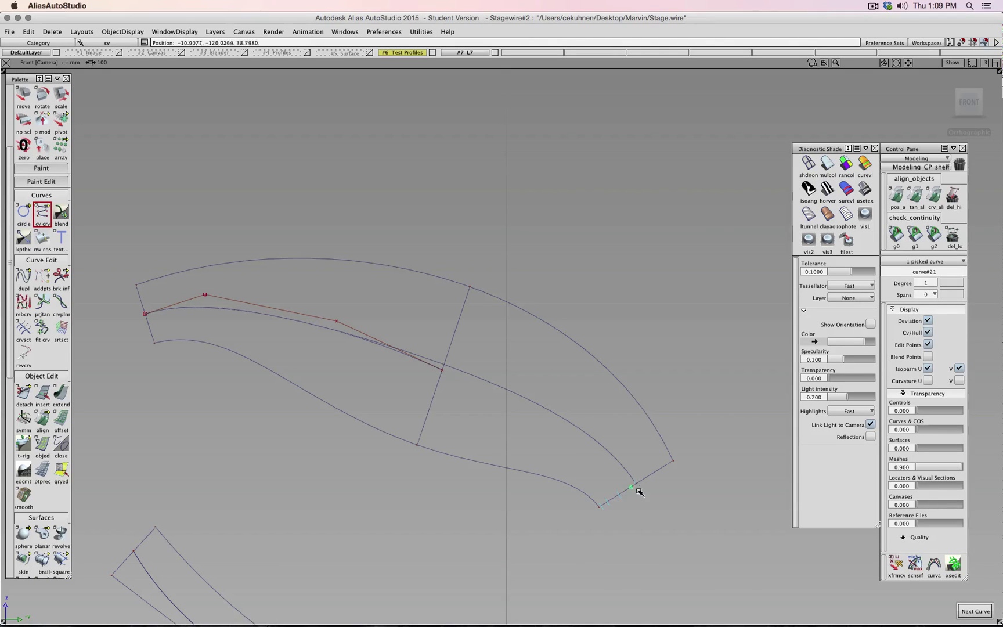
click(628, 455)
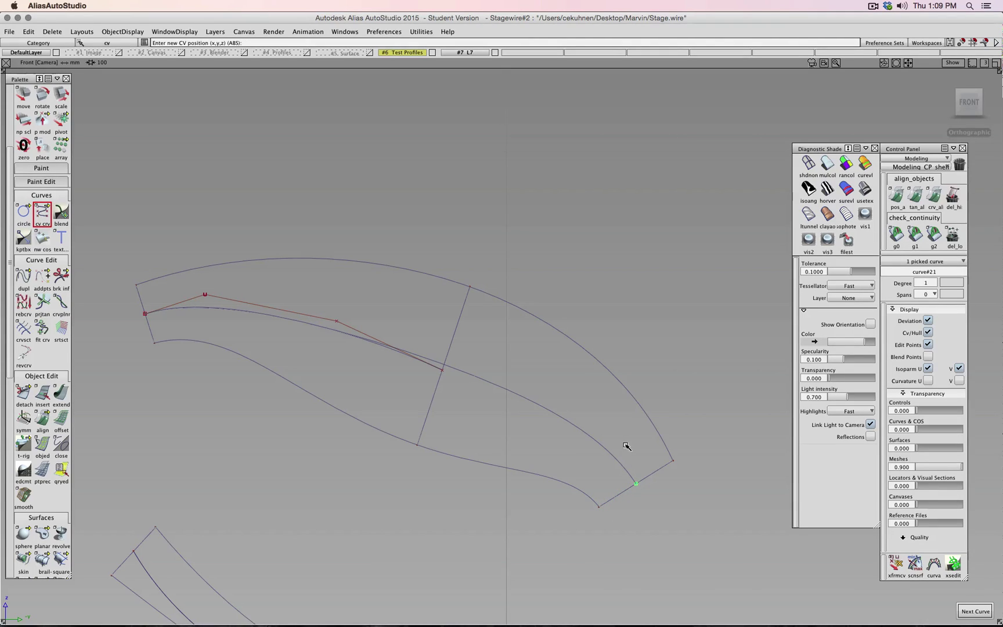
click(581, 413)
click(508, 378)
click(434, 401)
drag(434, 400, 511, 334)
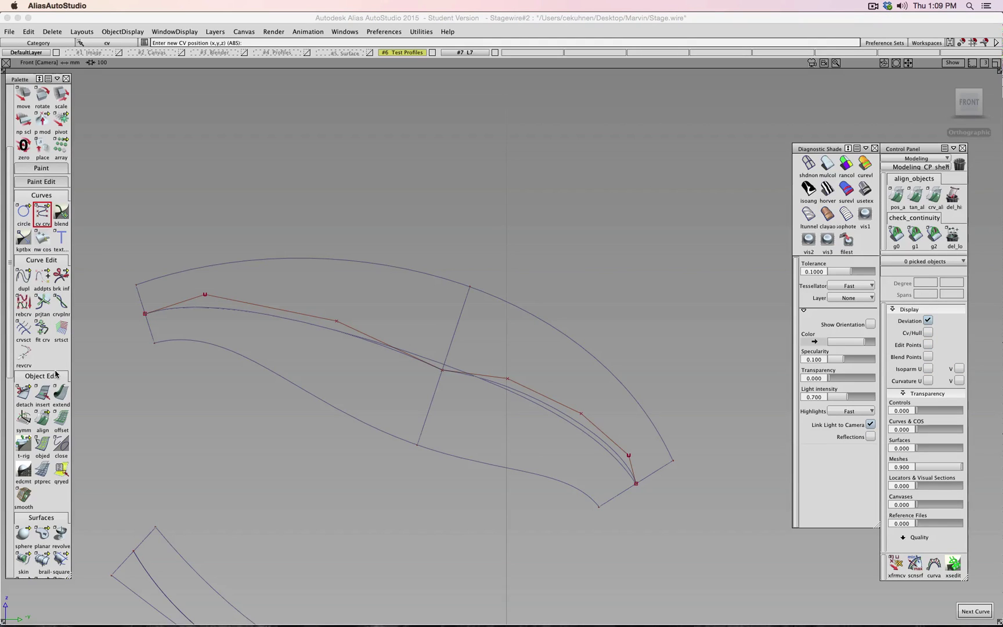
Step: Align the second curve to the first at the central arc with G2 continuity
double_click(43, 421)
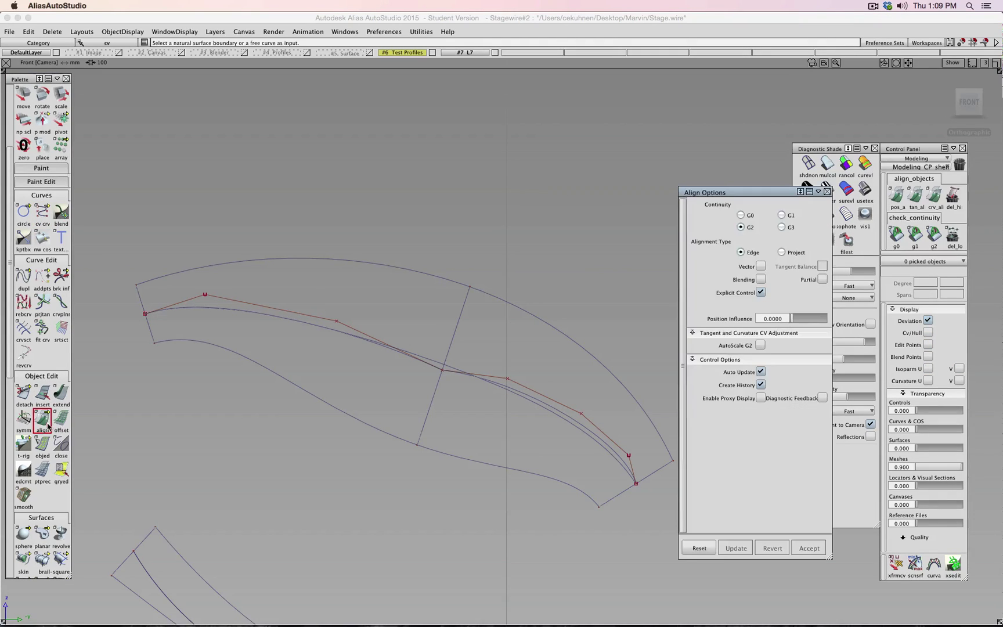
click(528, 396)
click(411, 358)
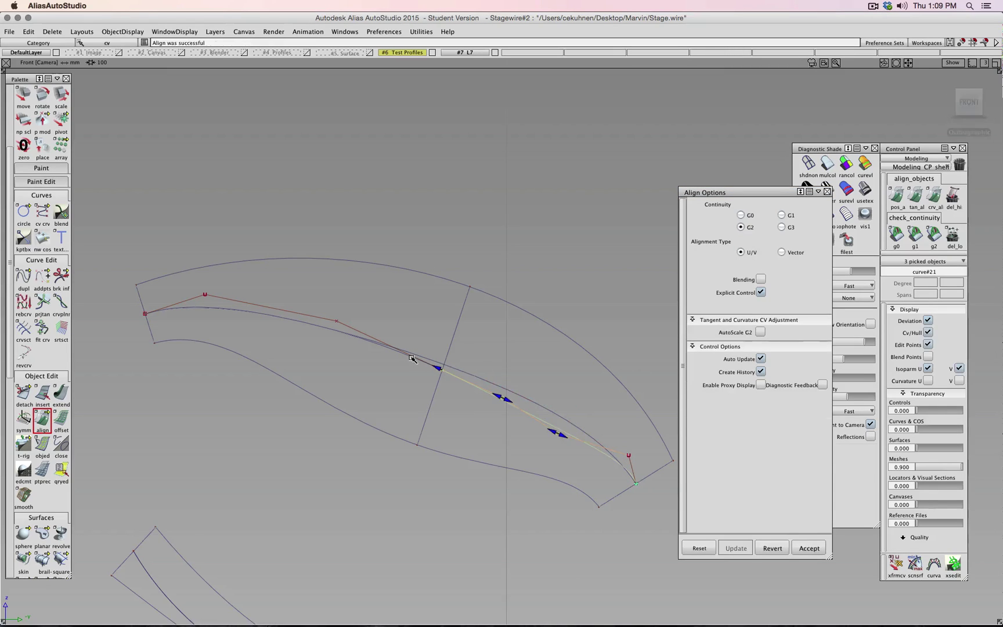
ctrl+shift+drag(482, 427, 483, 405)
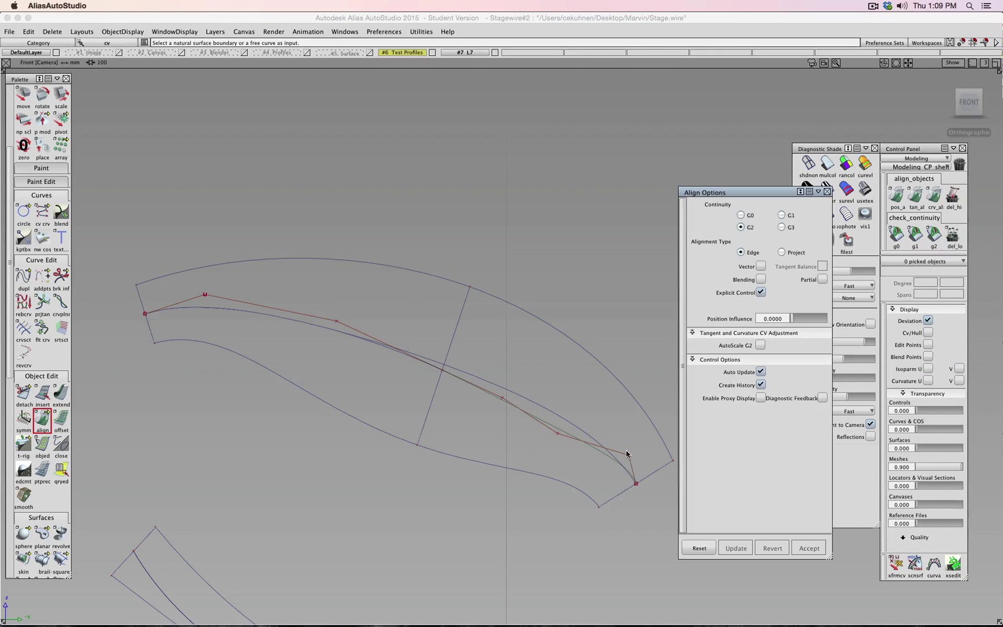
Step: In the front view, move the interior CVs of both new curves so they follow the existing middle curve
scroll(626, 449, up, 2)
scroll(412, 325, down, 1)
ctrl+shift+drag(366, 301, 377, 300)
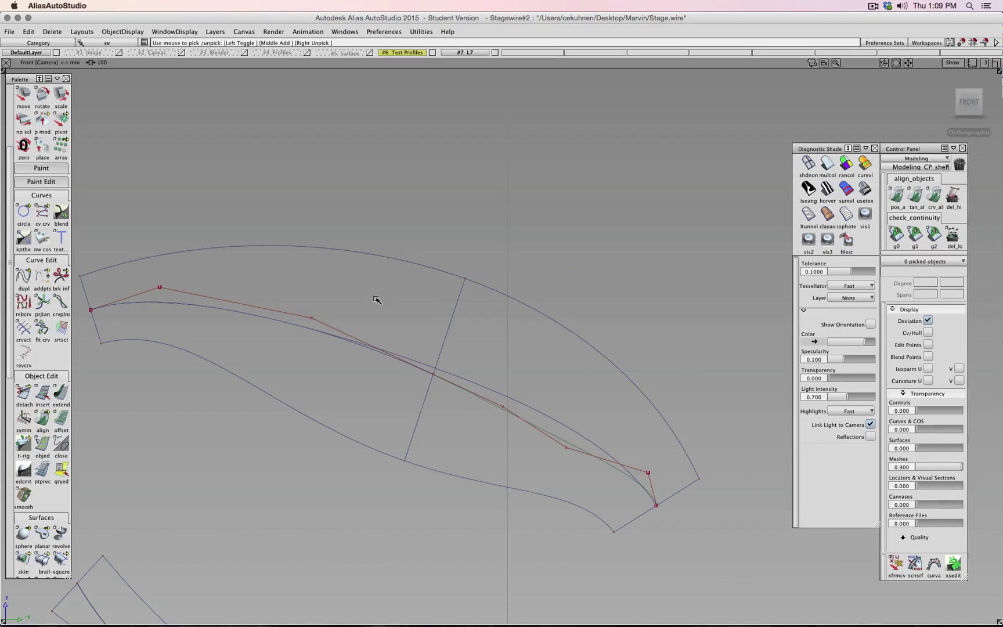
ctrl+shift+drag(340, 307, 319, 321)
click(315, 320)
ctrl+shift+right_drag(356, 309, 348, 288)
drag(348, 289, 334, 305)
click(312, 318)
ctrl+shift+right_drag(358, 316, 319, 299)
drag(318, 298, 318, 300)
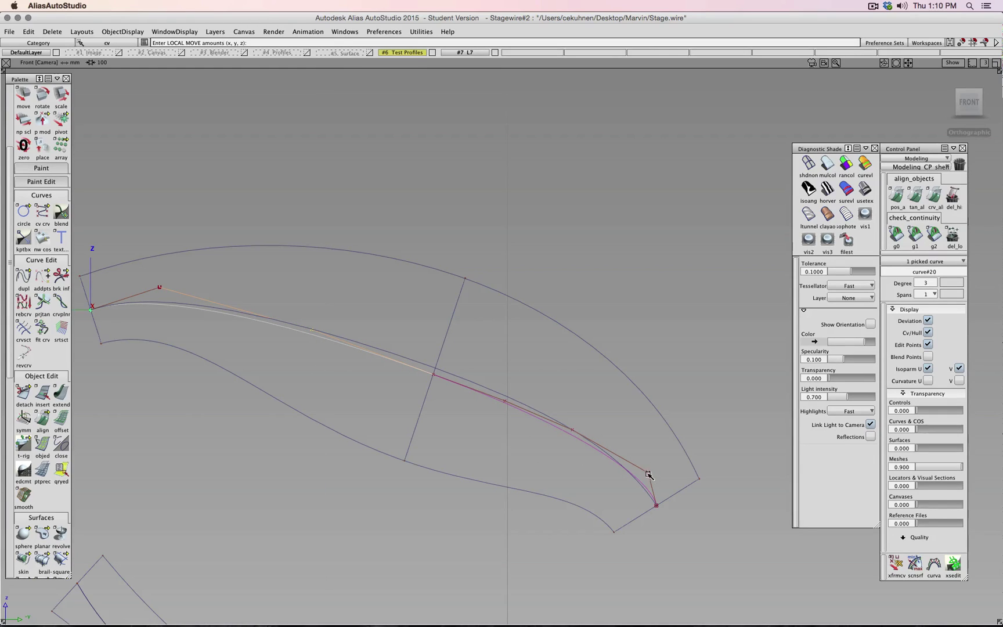
drag(649, 475, 618, 437)
Step: In the top view, move the first new curve's two interior CVs outward to follow the existing middle curve
alt+shift+right_drag(613, 413, 620, 333)
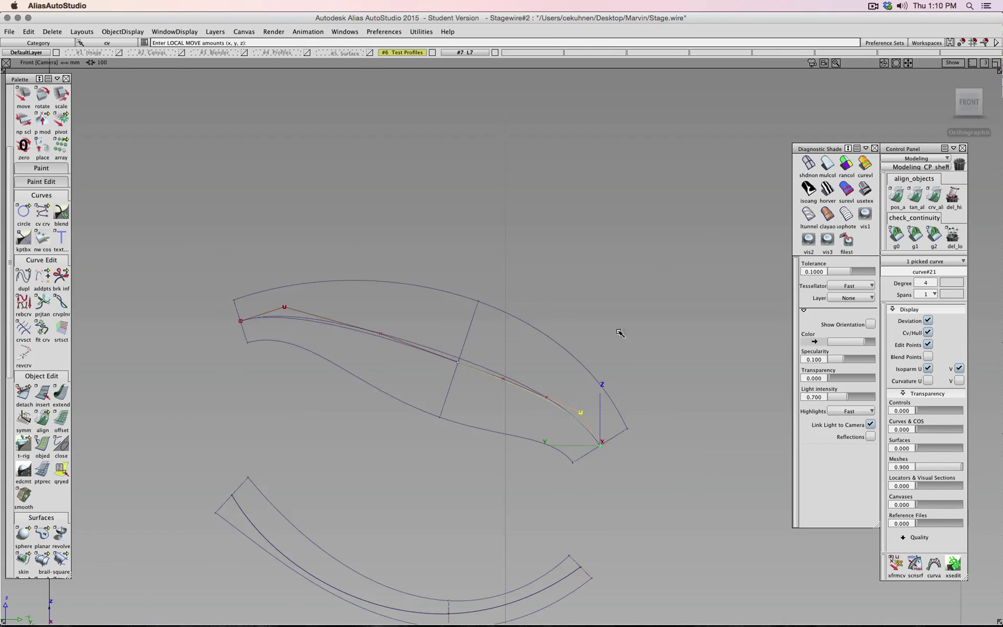
click(969, 83)
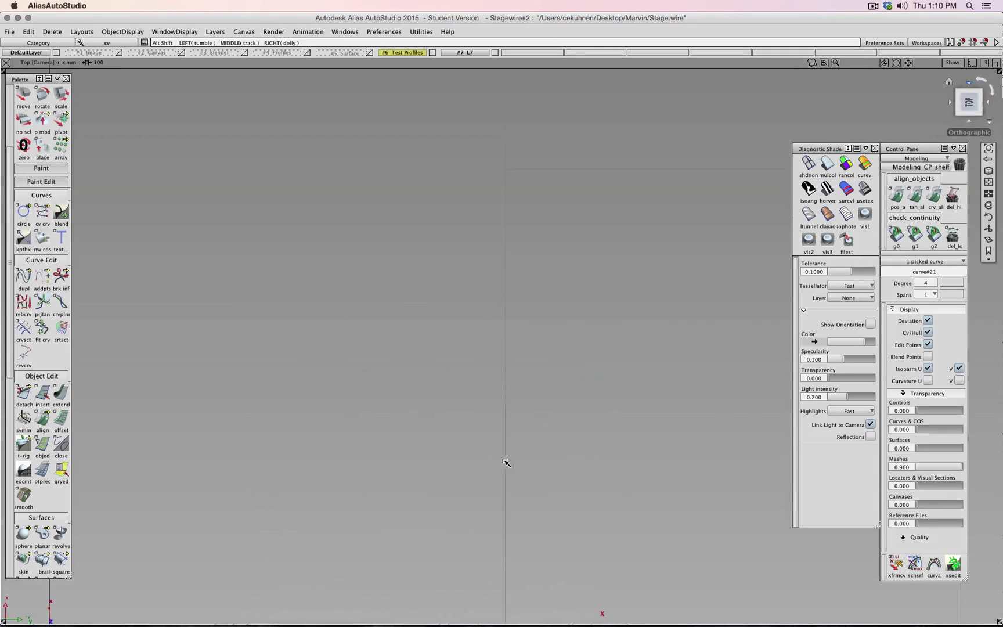
alt+shift+right_drag(492, 253, 539, 403)
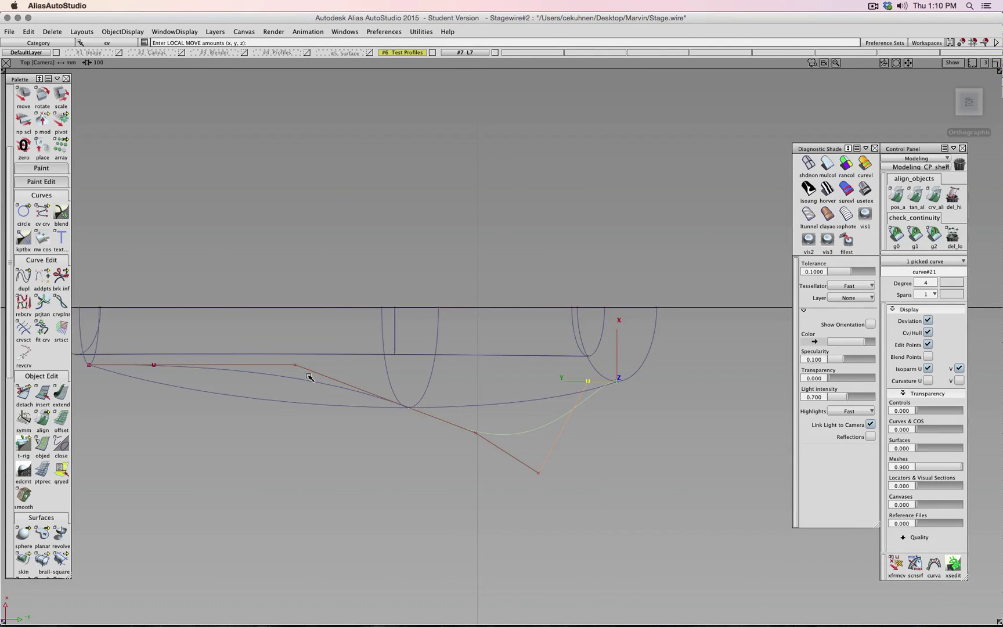
drag(296, 368, 291, 432)
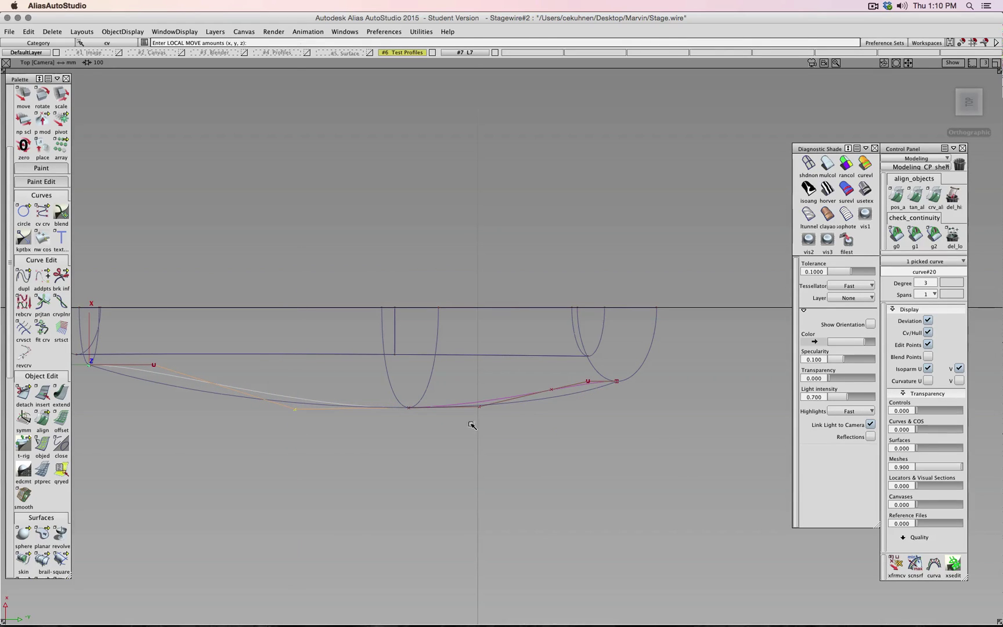
click(155, 367)
drag(153, 387, 144, 408)
Step: In the top view, move the second curve's far-end CV outward and refine the first curve's CV near the central arc
scroll(625, 394, up, 3)
scroll(626, 394, up, 1)
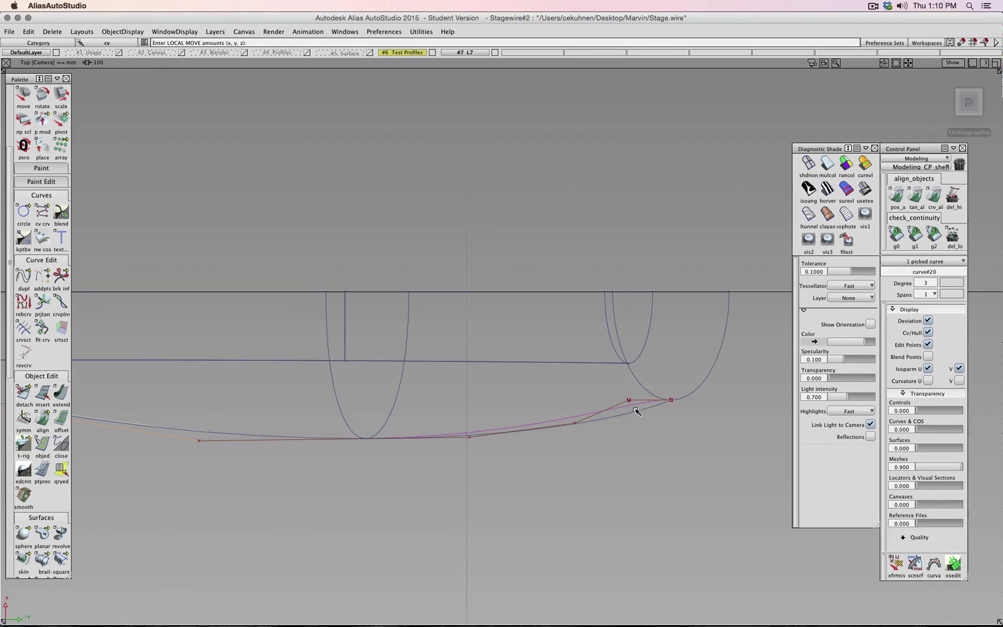
click(628, 402)
drag(636, 401, 634, 445)
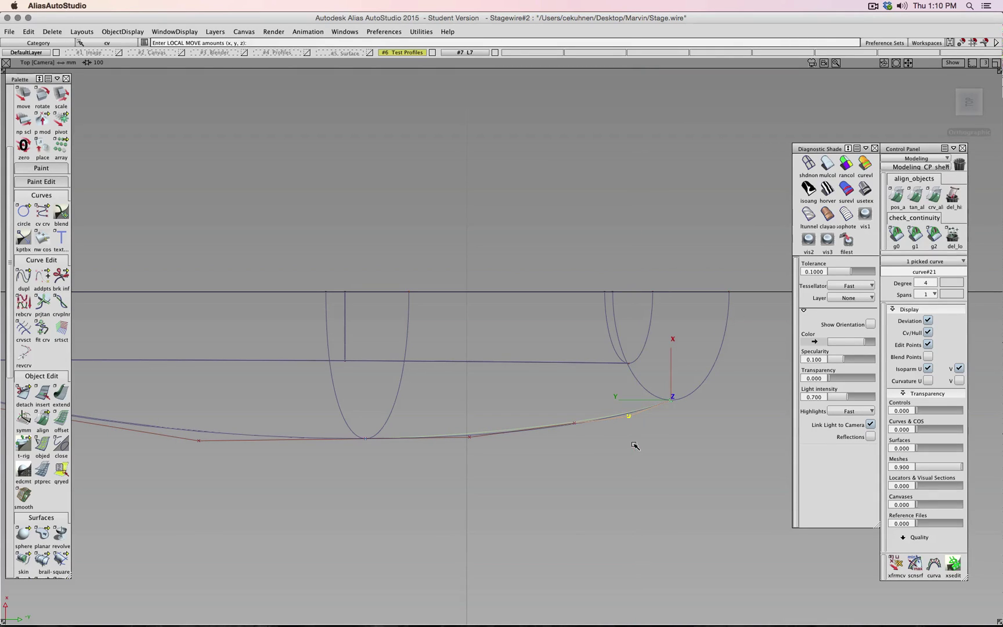
click(198, 440)
drag(208, 458, 366, 454)
scroll(343, 400, up, 5)
Step: Delete the original one-piece middle curve, curve#15, keeping the two new curves
ctrl+shift+drag(168, 350, 171, 335)
click(192, 313)
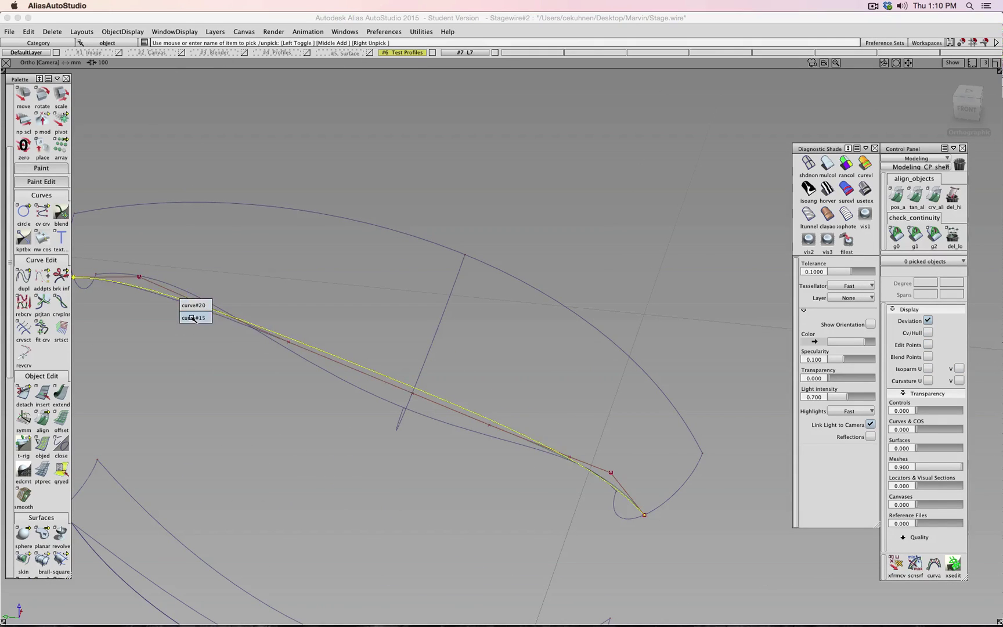
click(193, 318)
scroll(360, 475, down, 5)
key(Delete)
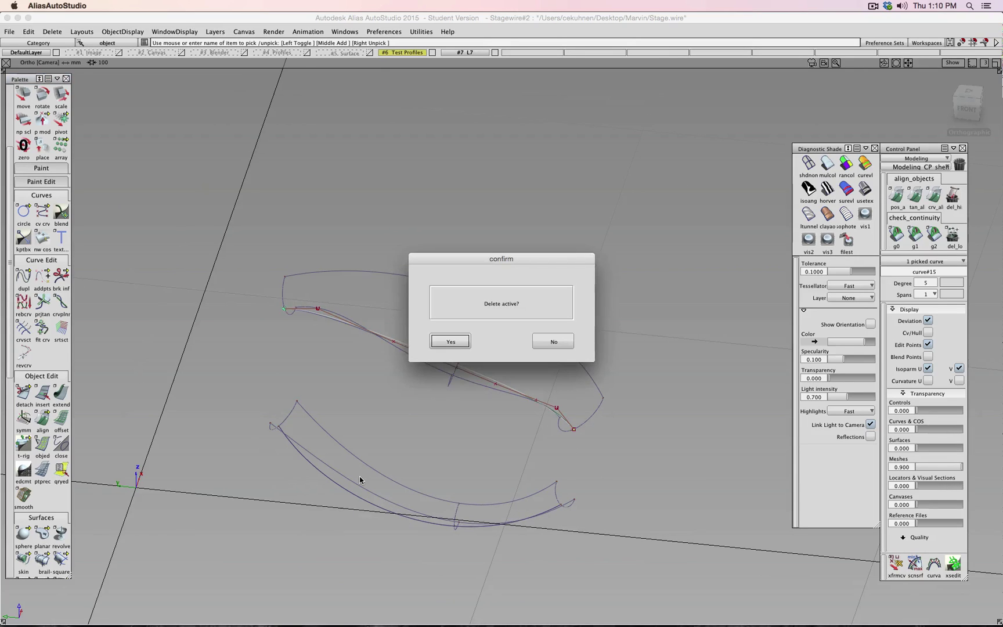
key(Return)
Step: Set up the Birail tool for two generation curves and two rail curves, with rebuild turned off for Rail 2
alt+shift+drag(358, 477, 398, 408)
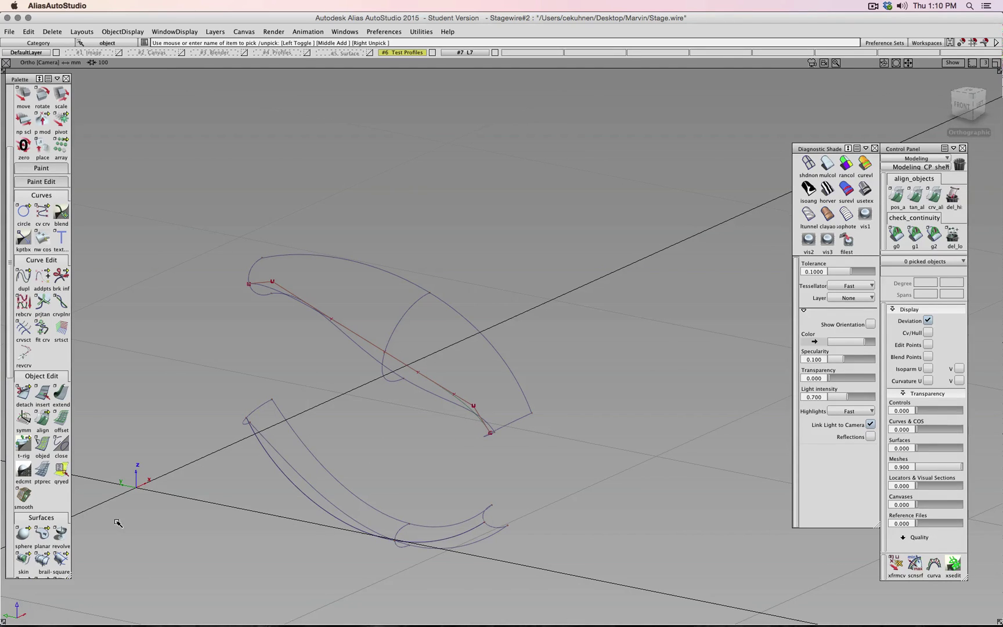
double_click(44, 560)
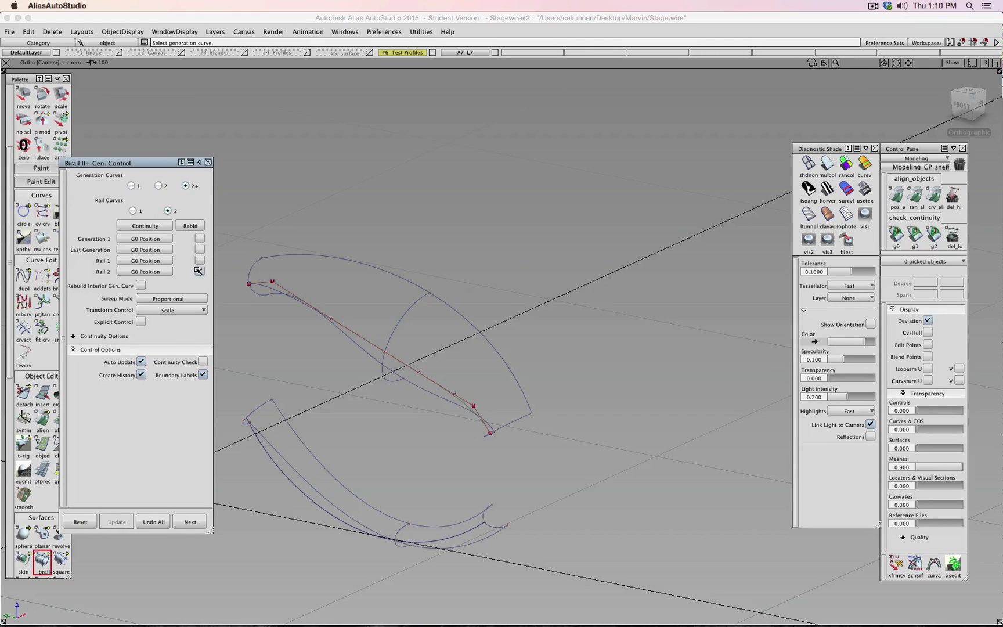
click(199, 270)
alt+shift+middle_drag(278, 214, 365, 217)
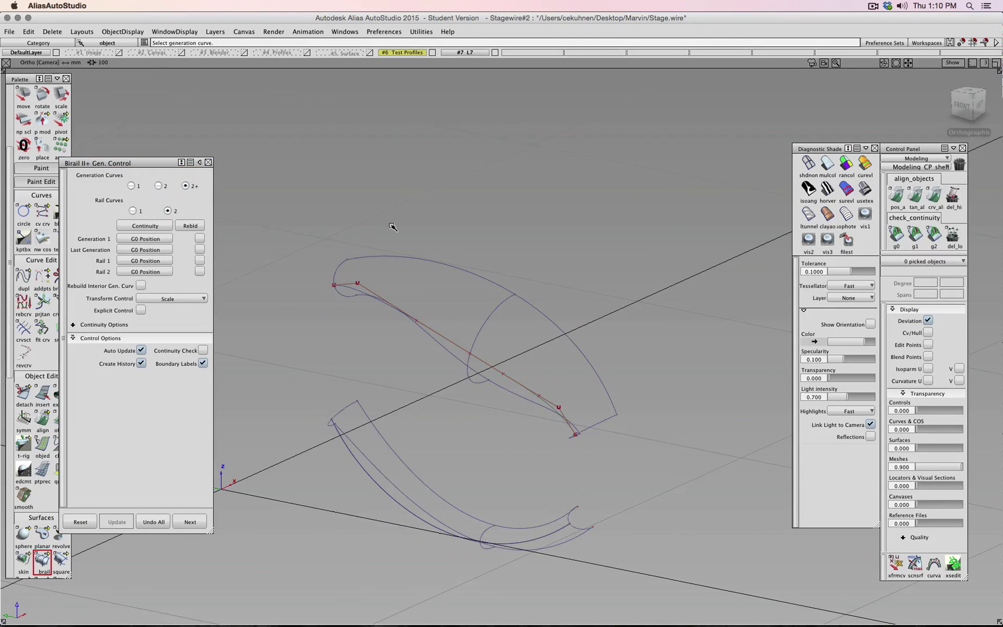
click(158, 185)
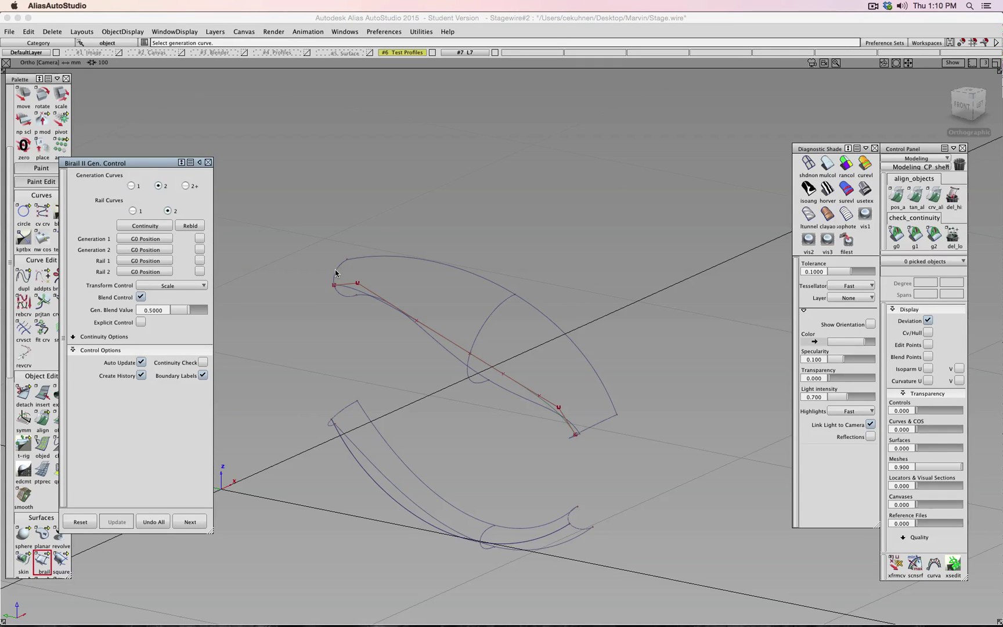
click(338, 272)
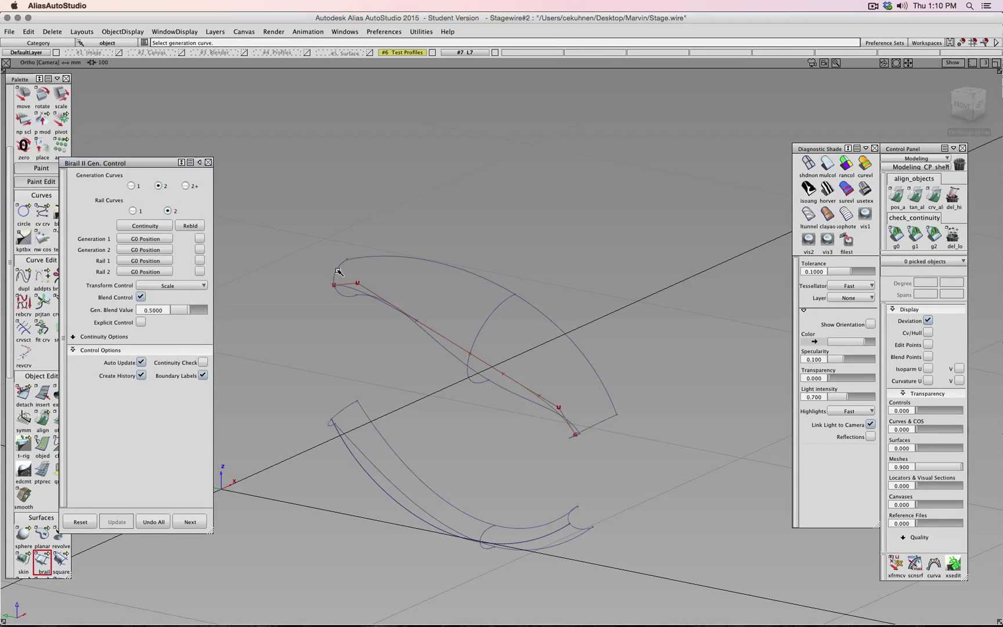
click(490, 320)
click(590, 426)
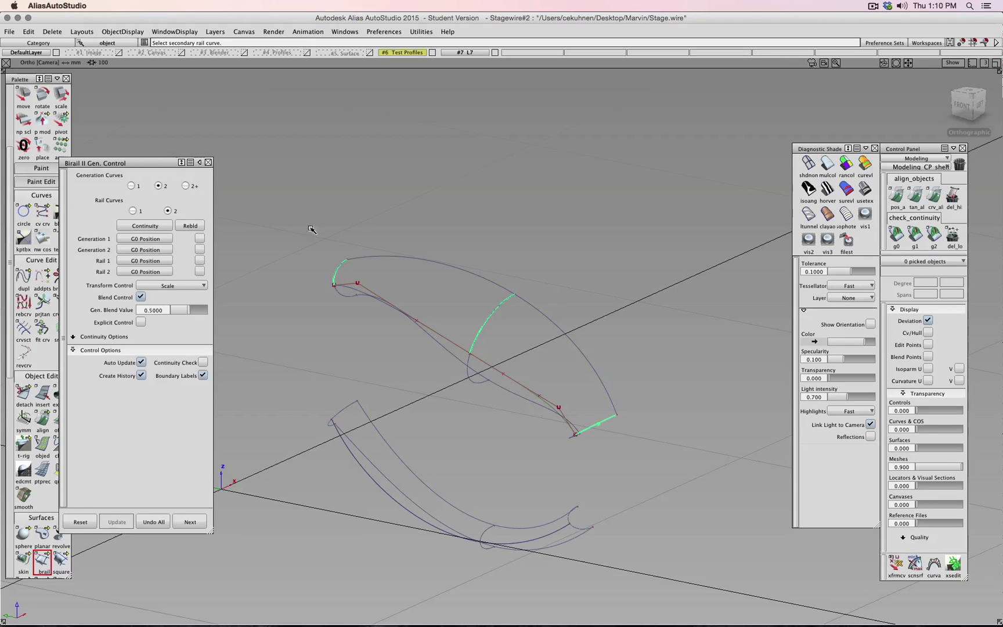
click(153, 521)
Step: Try a 2+ generation birail through the three upper section arcs, using the upper edge and new middle curve as rails
click(187, 185)
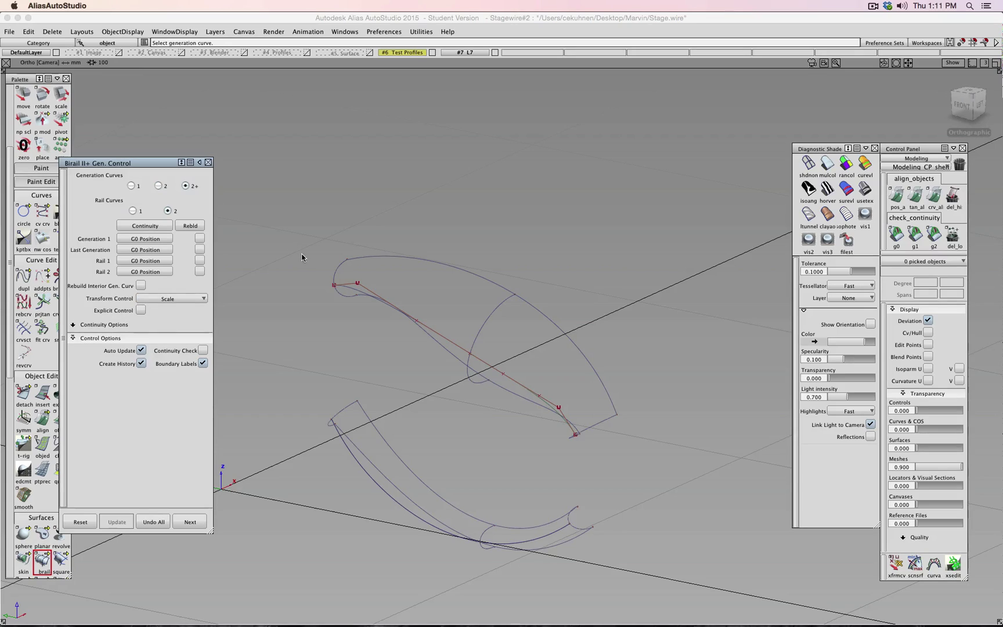
click(336, 272)
click(489, 325)
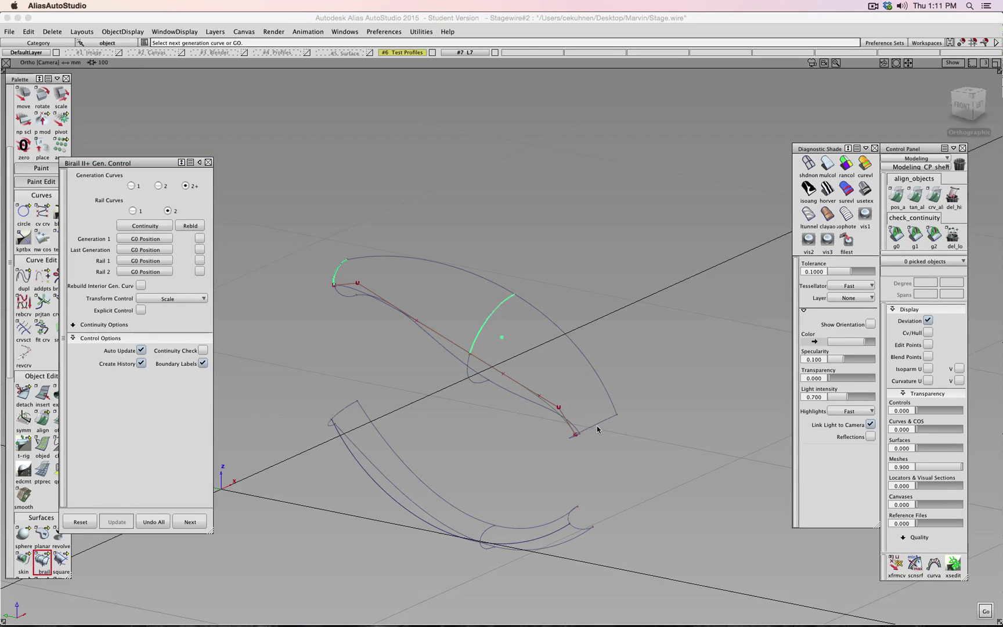
key(Return)
click(460, 271)
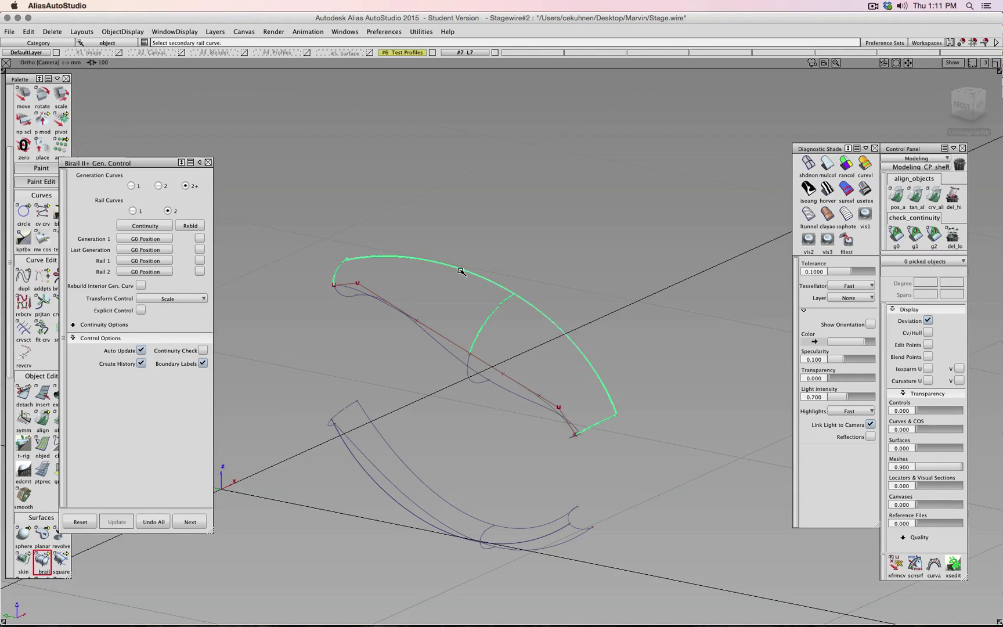
click(458, 347)
click(819, 170)
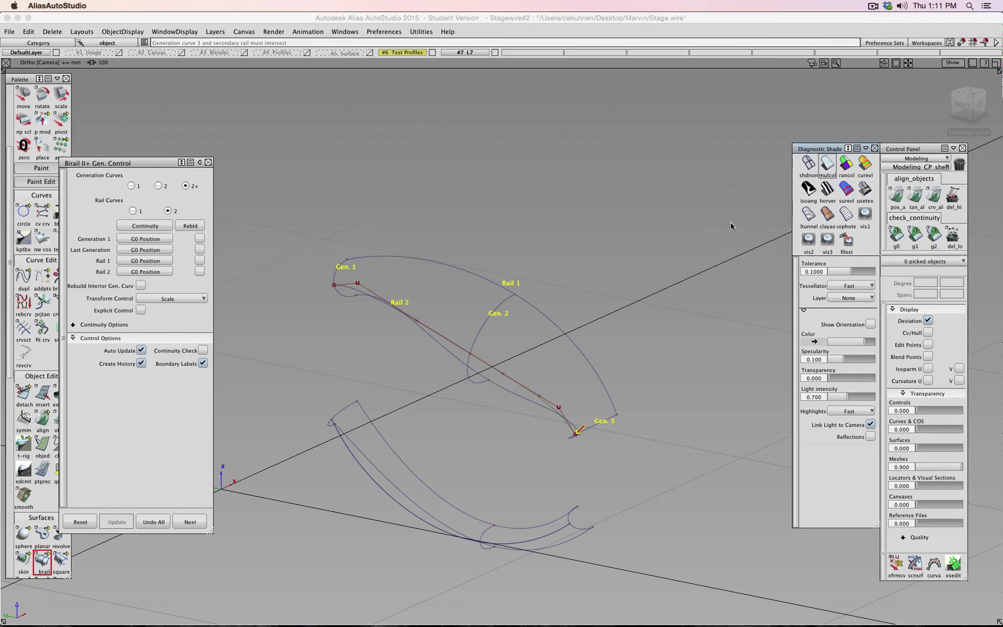
Step: Turn on rebuild for all generation and rail curves and examine where the third generation curve meets the second rail
scroll(623, 477, up, 10)
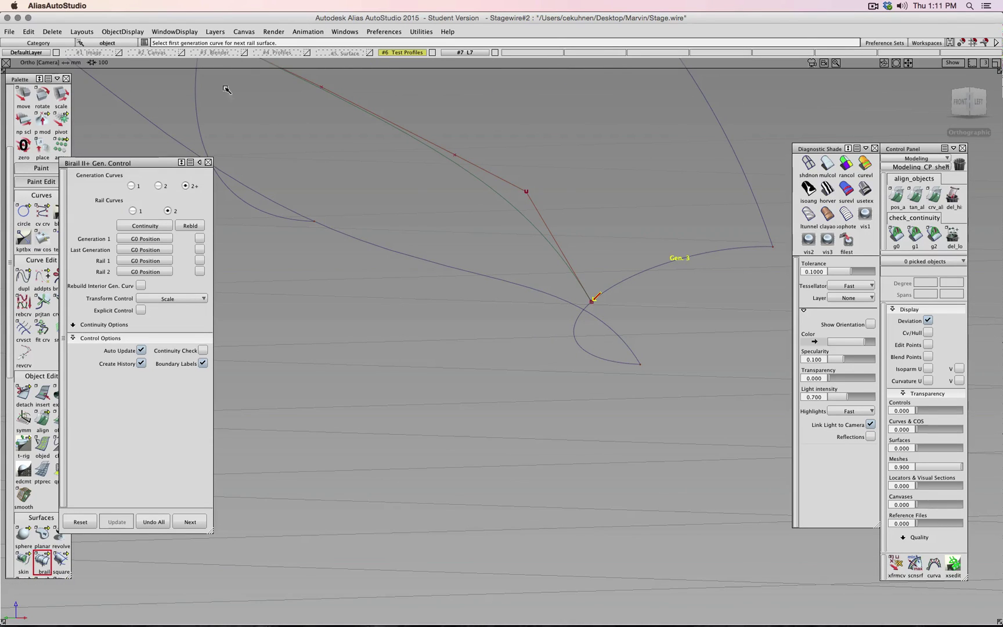
click(197, 227)
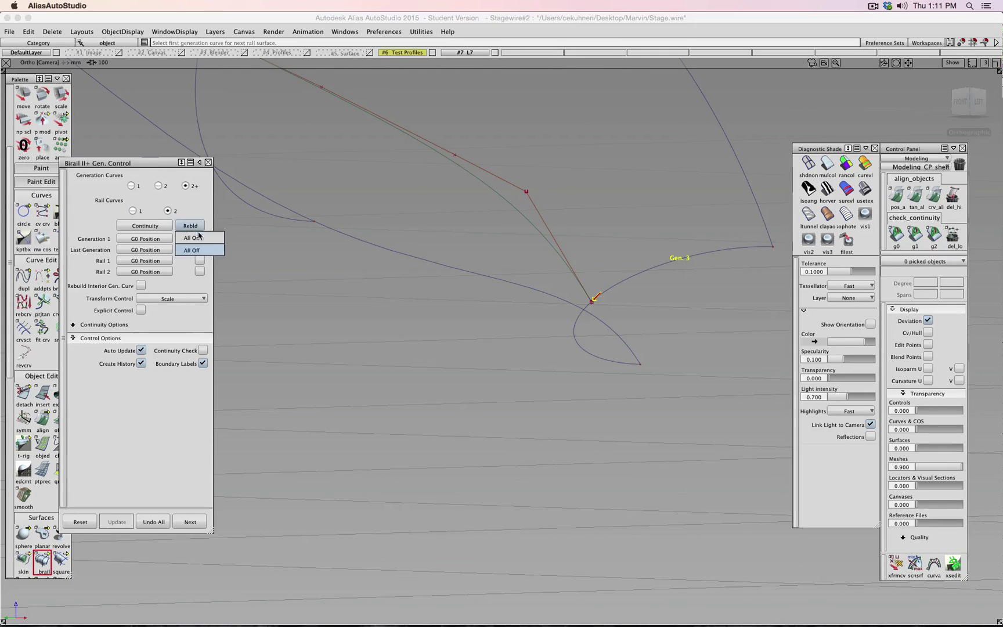
click(198, 236)
scroll(611, 295, up, 5)
scroll(610, 294, up, 5)
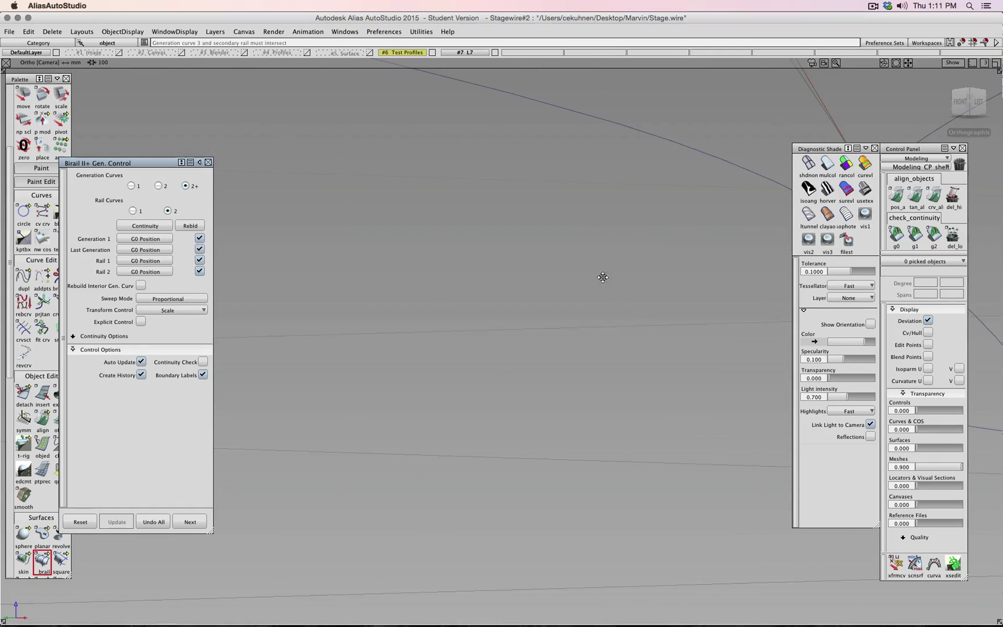
alt+shift+middle_drag(603, 278, 479, 353)
scroll(482, 354, up, 5)
scroll(471, 315, down, 2)
scroll(425, 297, down, 10)
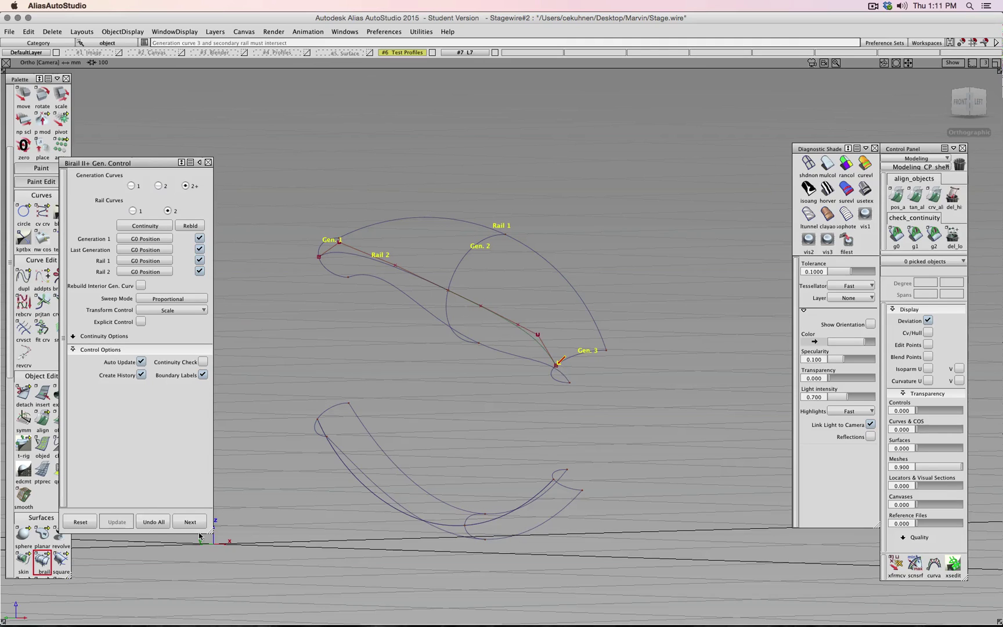
Step: Undo the birail attempt and build a two-generation surface between the starting and central upper arcs, railed by the upper edge and first middle curve
click(154, 522)
click(159, 187)
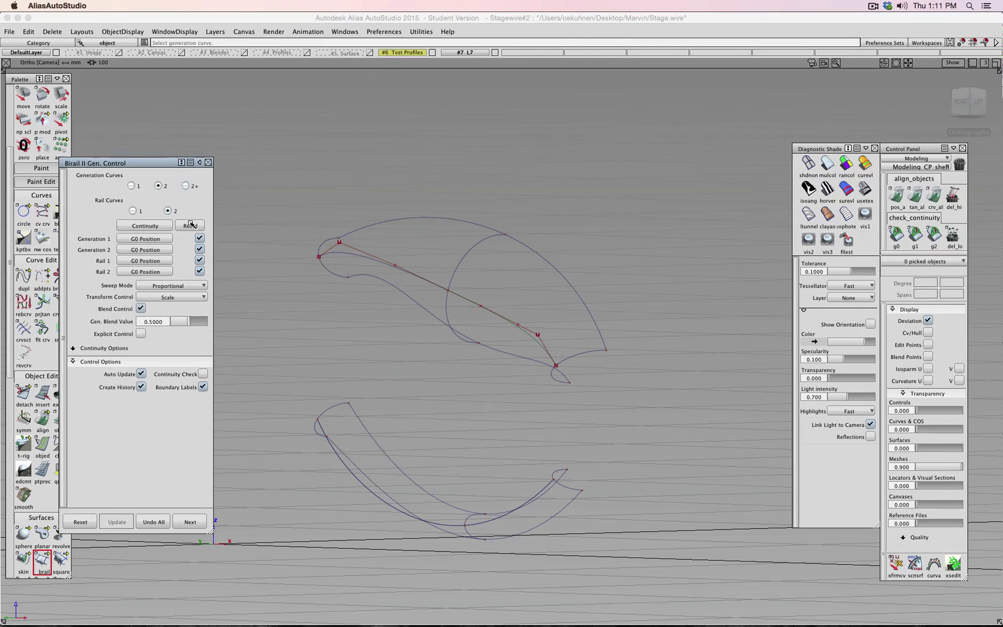
click(319, 251)
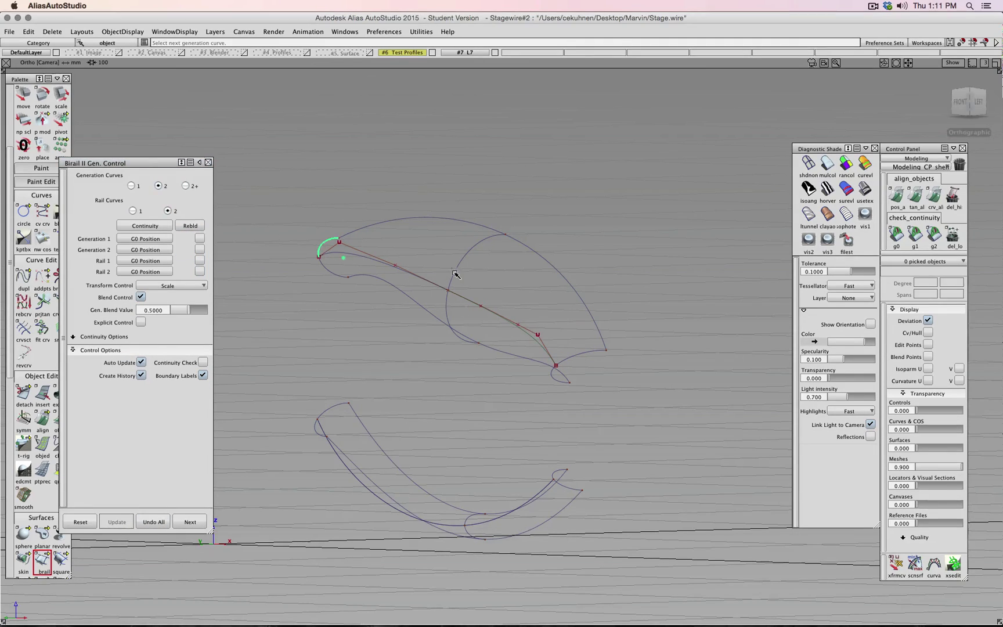
click(459, 268)
click(456, 222)
click(428, 280)
Step: Build the second upper birail surface from circle_segment#19 to the far end arc, using the upper edge and second middle curve as rails
ctrl+shift+right_drag(492, 287, 504, 262)
click(478, 248)
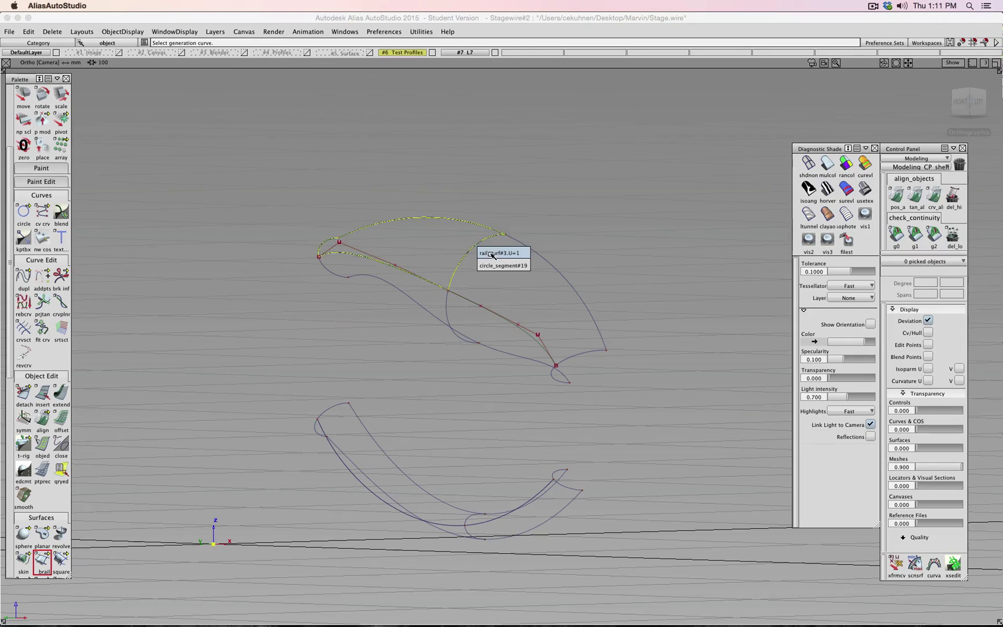
click(492, 266)
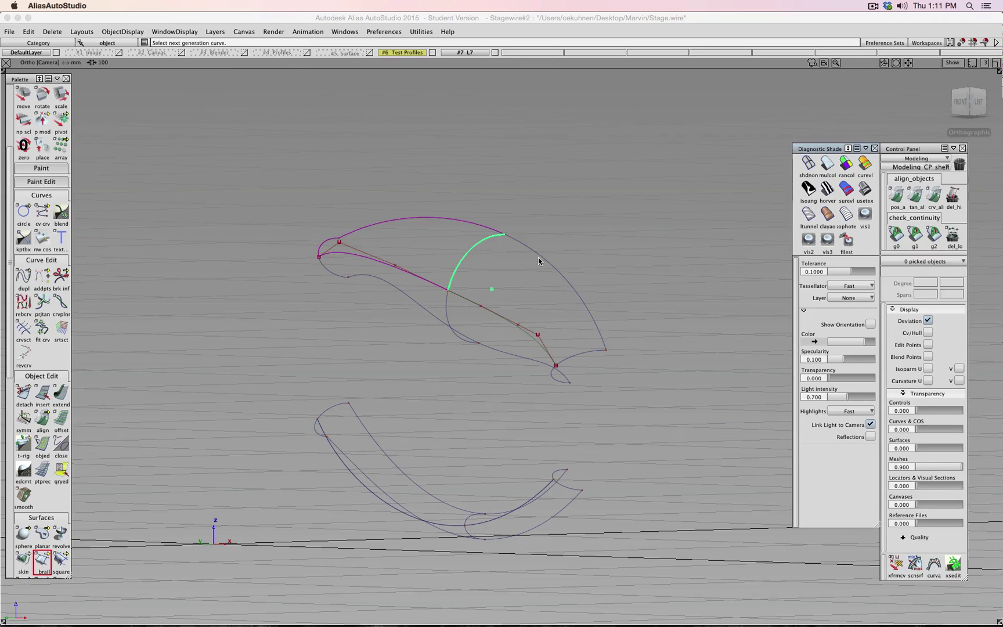
click(583, 356)
click(591, 318)
click(527, 338)
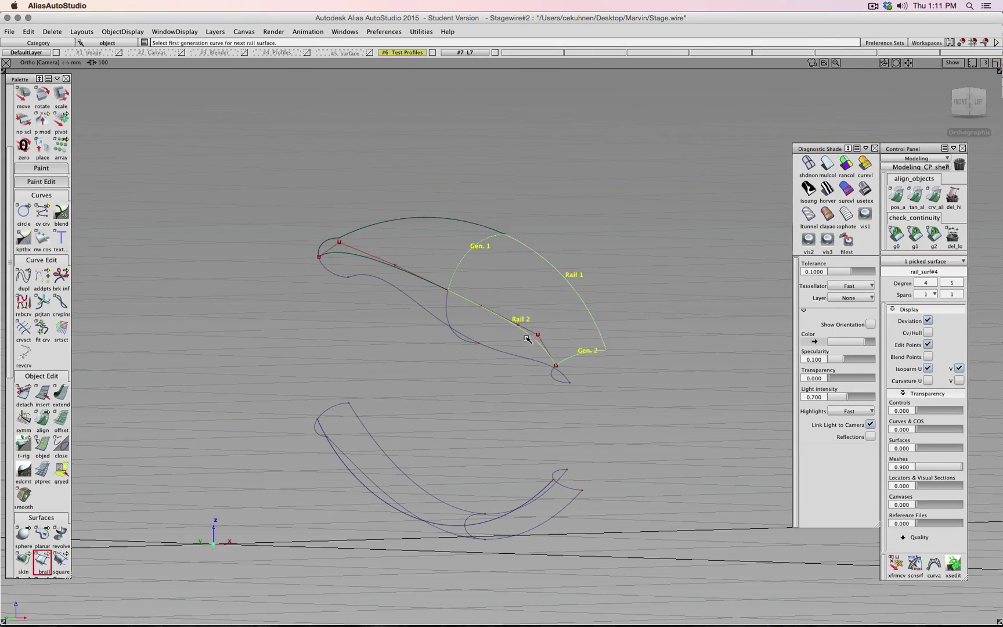
Step: Build a birail surface between the starting and central lower arcs, using the lower edge and first middle curve as rails
ctrl+shift+right_drag(485, 347, 487, 322)
click(335, 273)
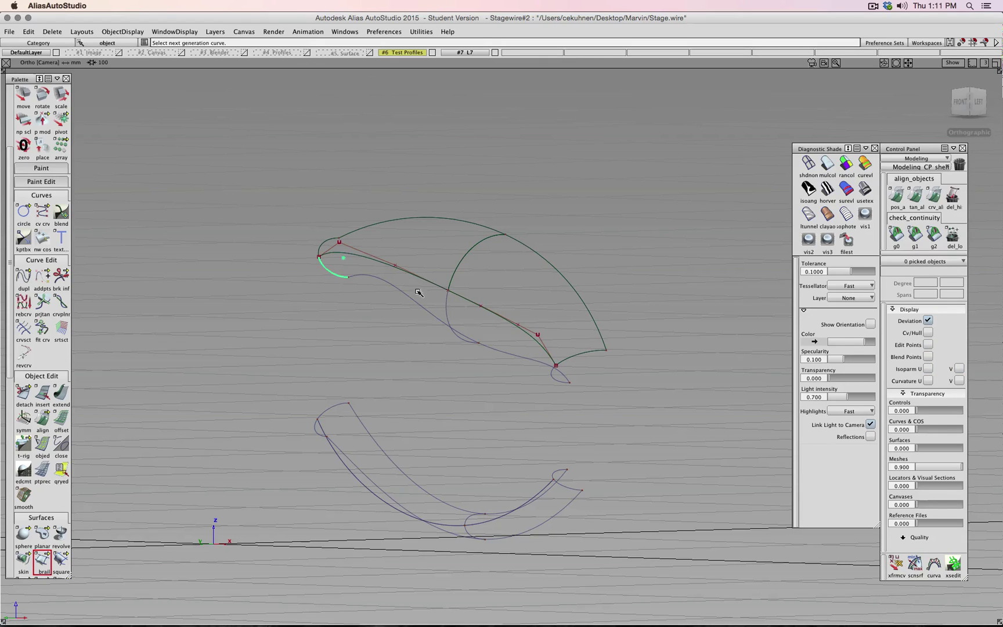
click(447, 304)
click(426, 307)
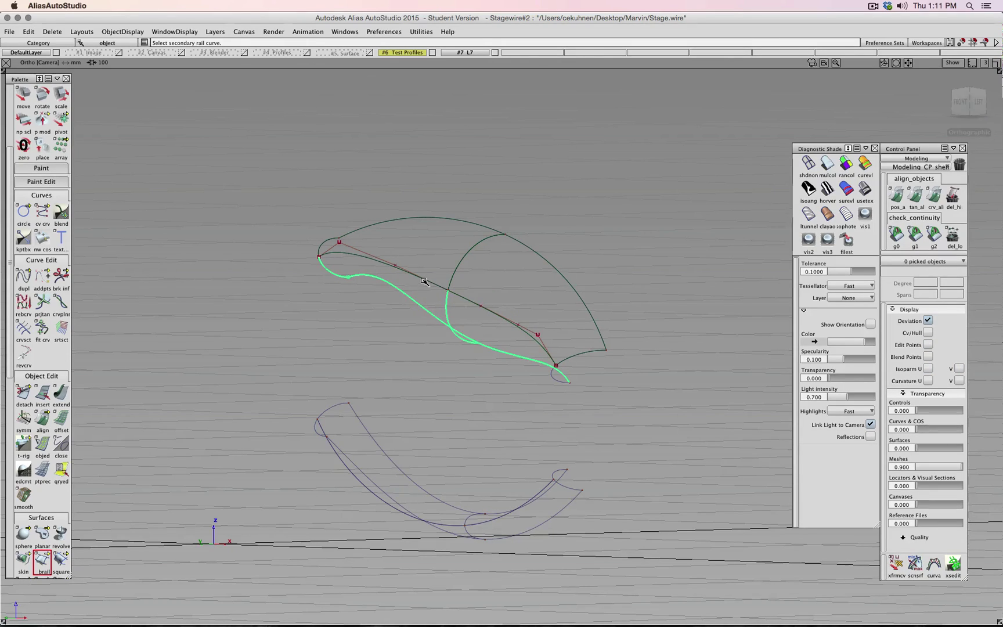
click(423, 283)
click(446, 299)
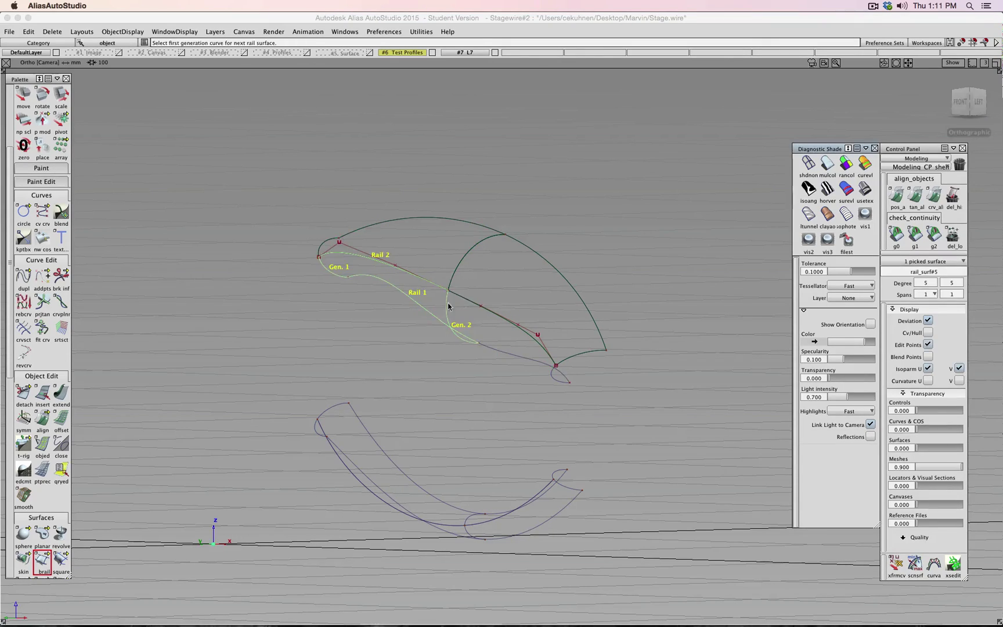
Step: Build the second lower birail surface from circle_segment#26 to the far end arc, using the lower edge and curve#21 as rails
click(450, 317)
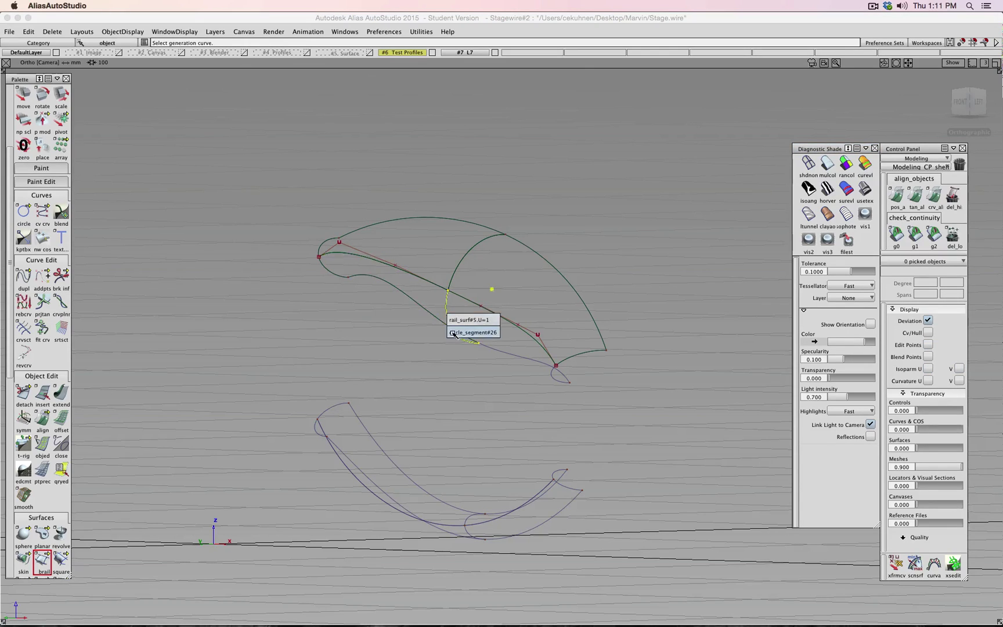
click(458, 323)
click(529, 358)
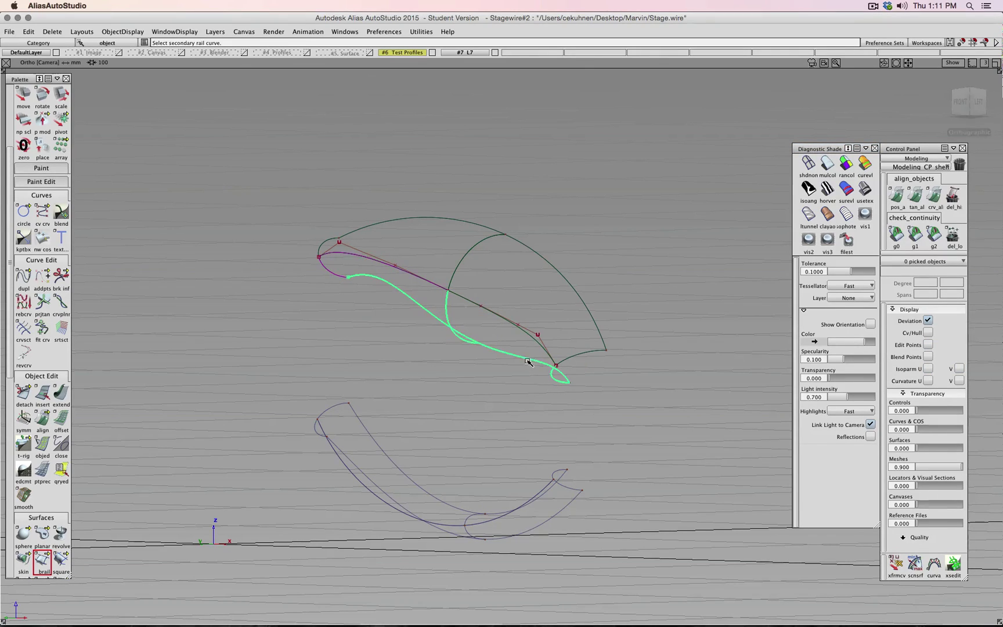
click(530, 336)
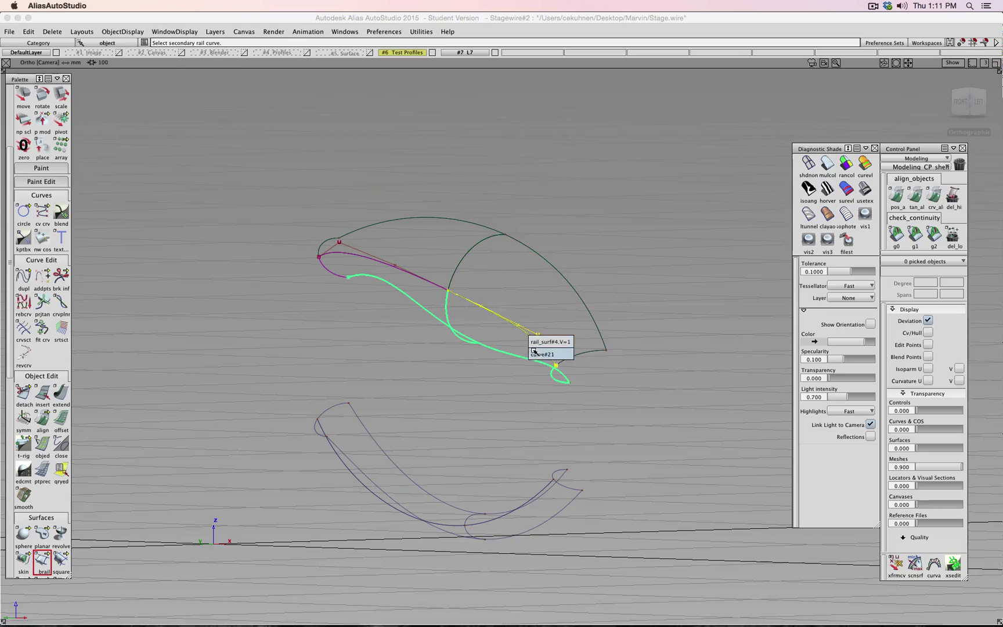
click(534, 352)
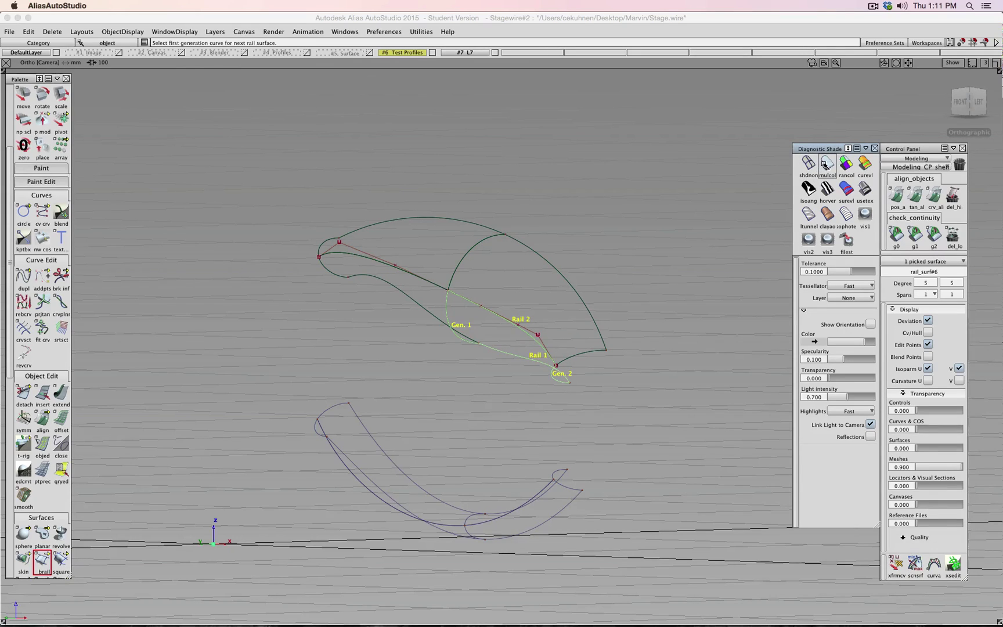
Step: Shade all four upper shell surfaces and examine their flow with the Showroom reflection and the BW Horz zebra stripes
ctrl+shift+drag(652, 263, 652, 241)
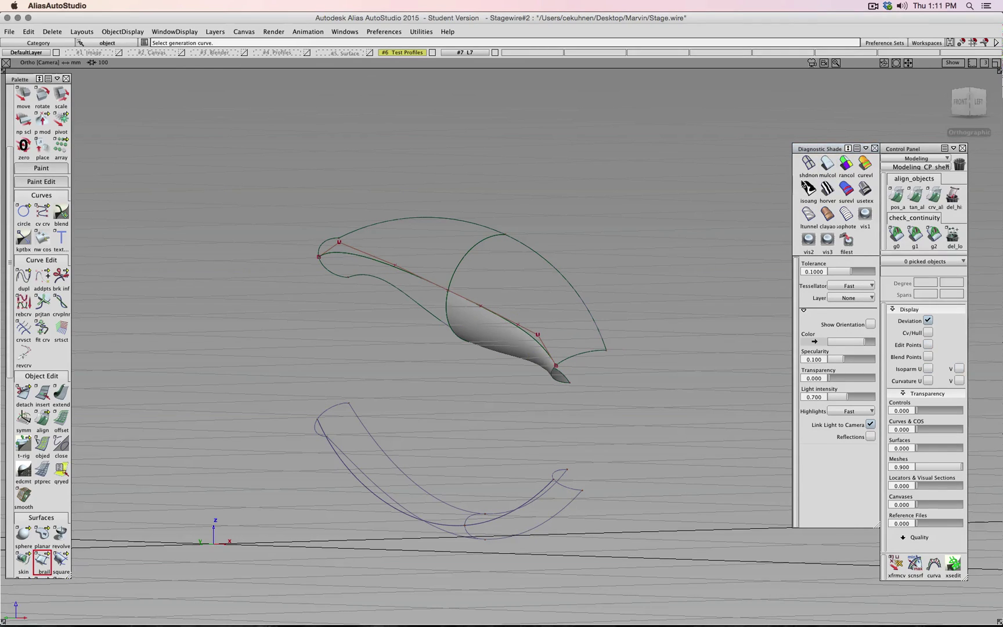
alt+shift+drag(537, 215, 375, 347)
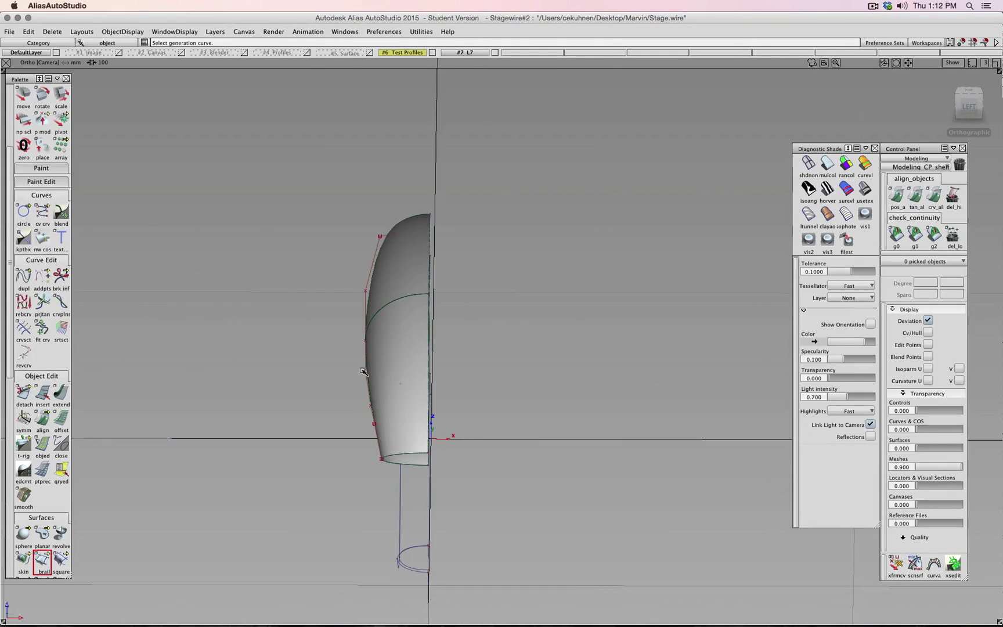
alt+shift+drag(329, 405, 825, 243)
click(869, 196)
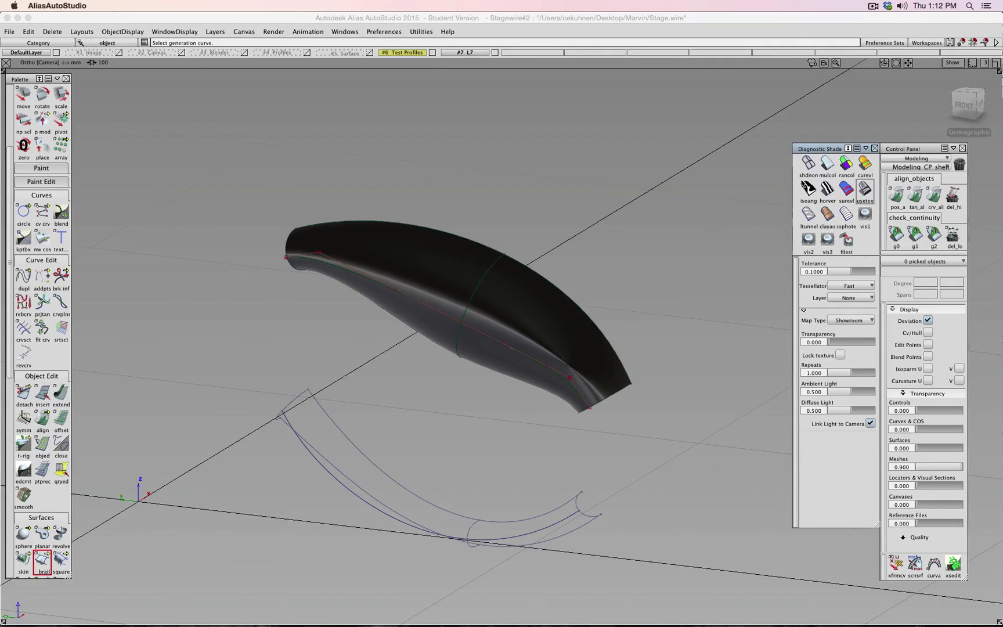
click(827, 188)
alt+shift+right_drag(521, 244, 534, 270)
alt+shift+drag(535, 270, 542, 267)
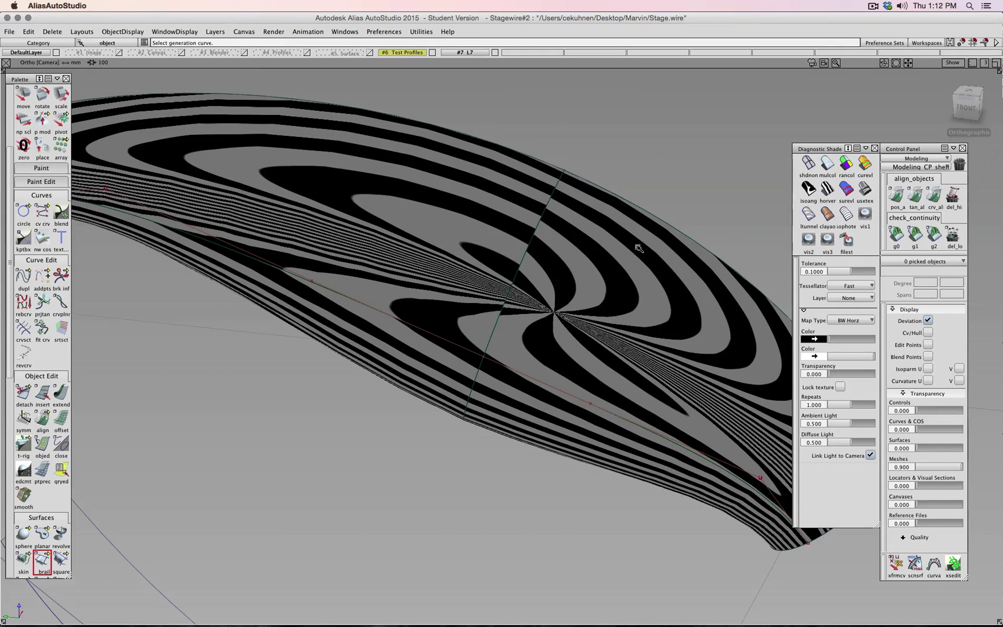
Step: Return the upper shell to multi-color shading and inspect its shape in the front view
click(826, 165)
alt+shift+right_drag(574, 328, 526, 342)
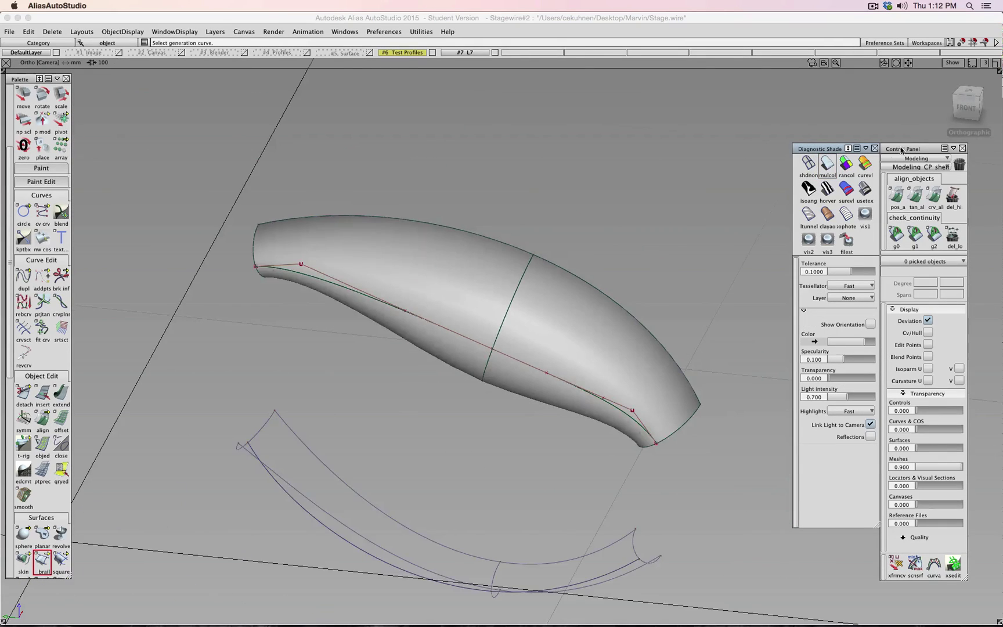
click(963, 106)
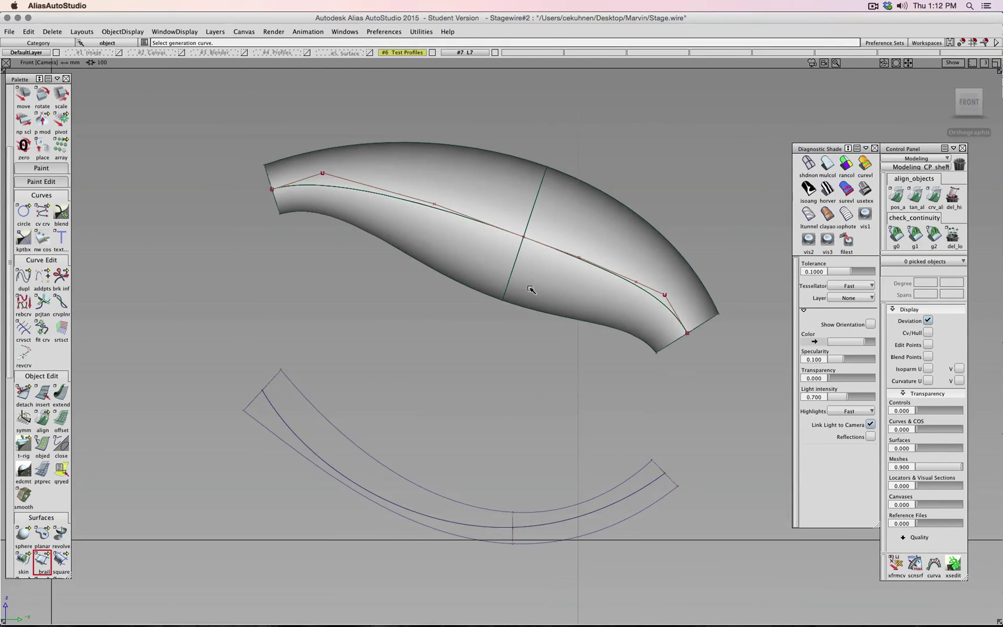
alt+shift+middle_drag(514, 341, 444, 373)
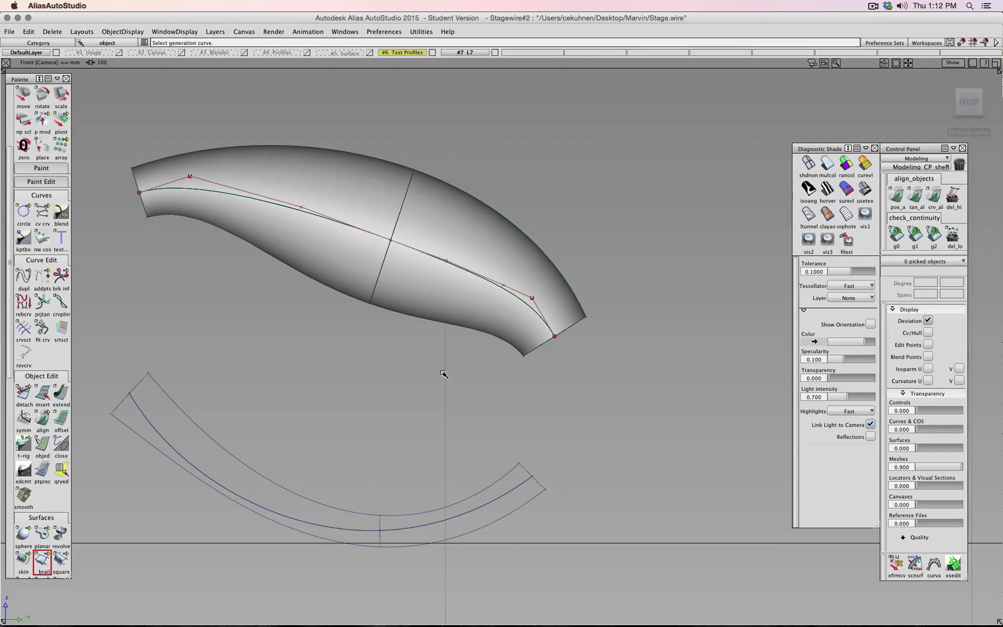
ctrl+shift+drag(403, 392, 568, 440)
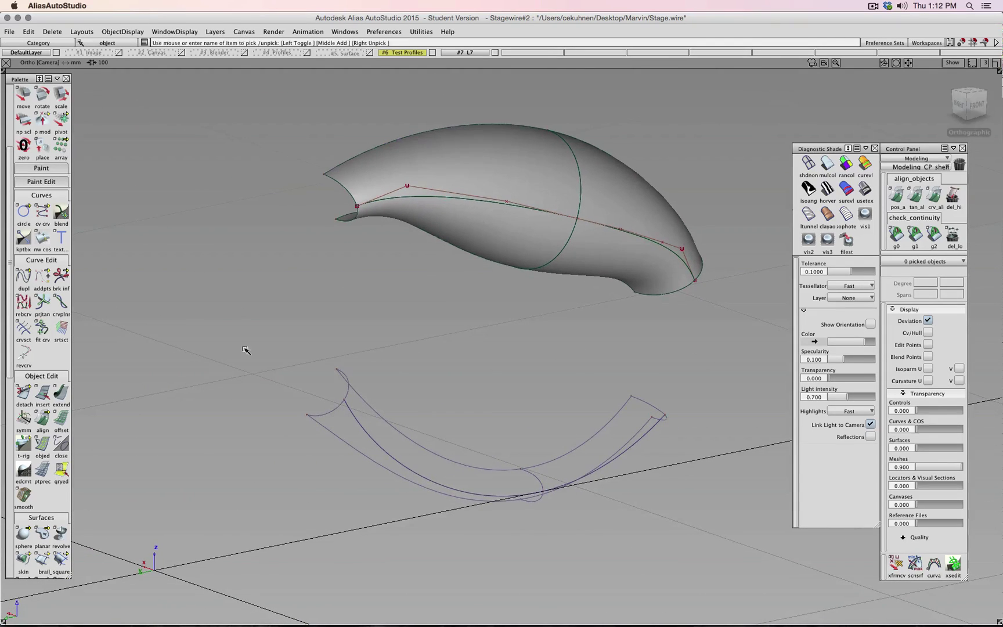
click(23, 393)
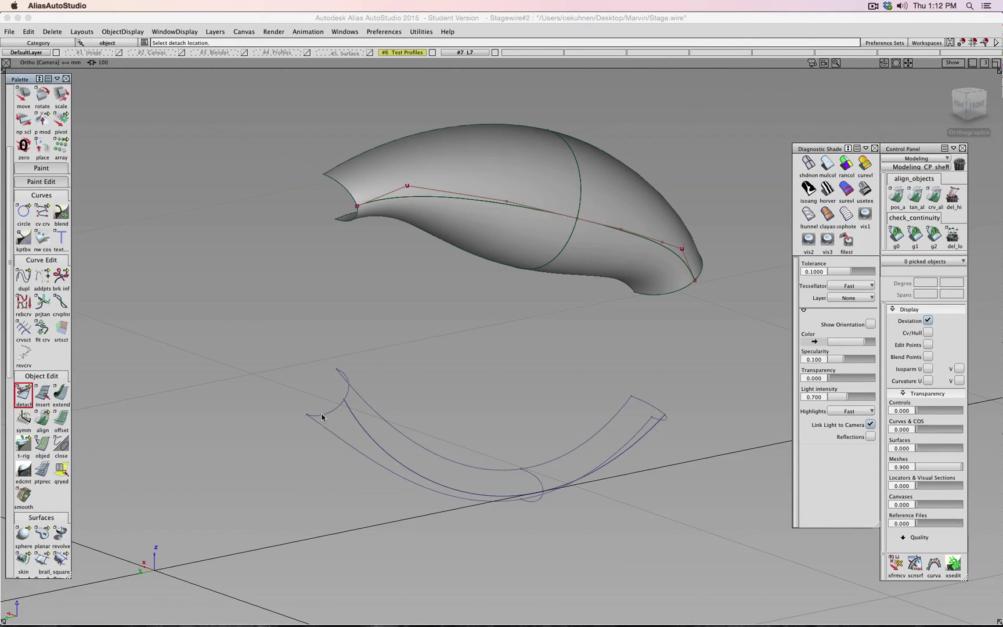
click(345, 401)
mouse_move(348, 408)
mouse_down()
mouse_move(550, 488)
mouse_move(542, 483)
mouse_move(678, 454)
mouse_move(677, 406)
mouse_move(677, 419)
mouse_up()
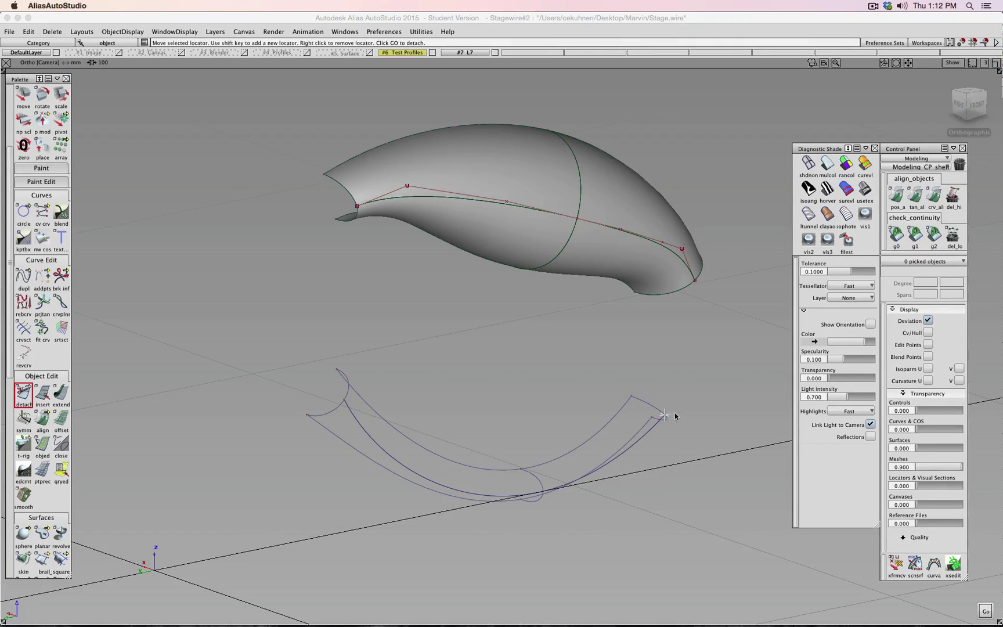
ctrl+shift+click(659, 495)
ctrl+shift+drag(660, 495, 582, 480)
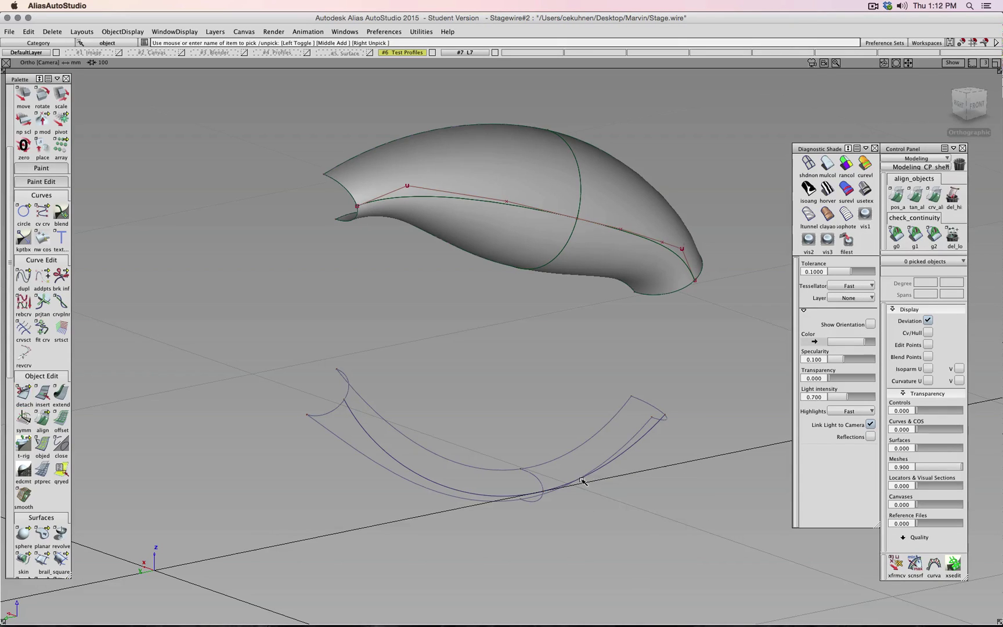
Step: Delete the two overlapping middle curves of the lower shell, curve#14 and curve#7
click(646, 438)
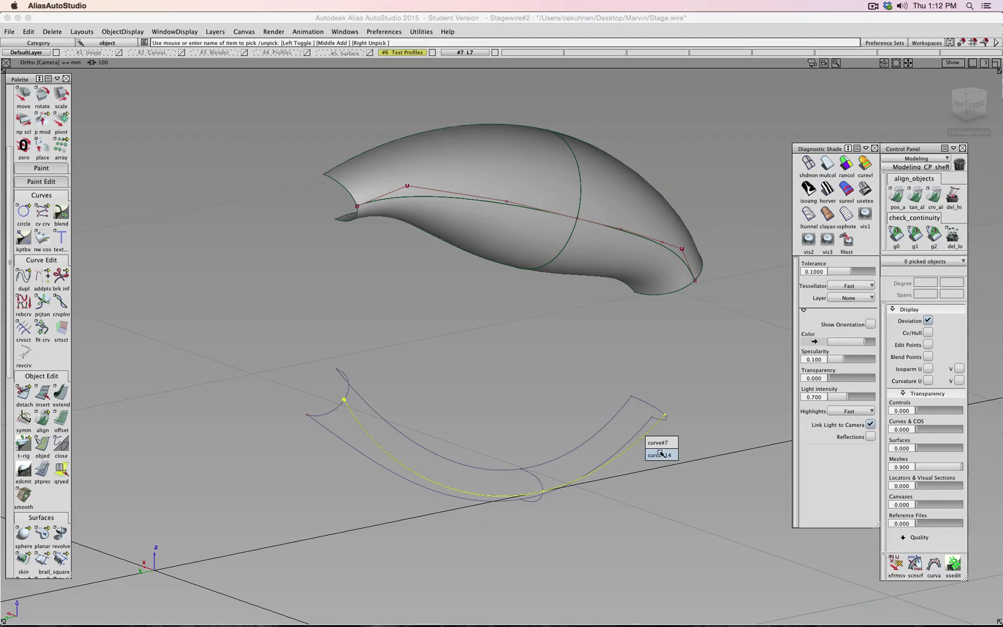
click(660, 453)
key(Delete)
key(Return)
ctrl+shift+click(653, 486)
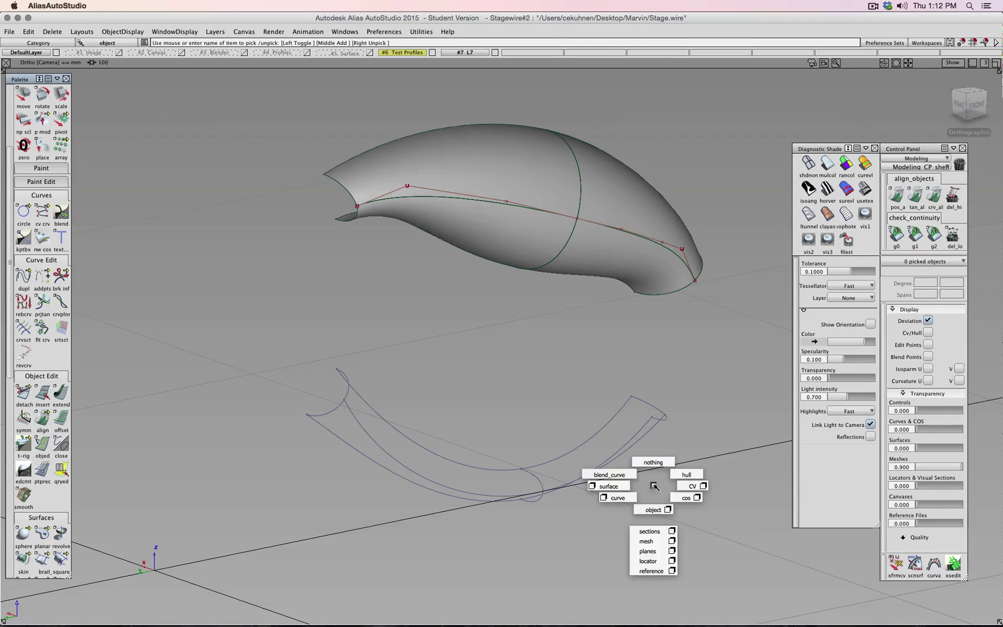
mouse_move(653, 486)
ctrl+shift+mouse_down()
mouse_move(655, 471)
mouse_move(657, 500)
ctrl+shift+mouse_up()
click(651, 430)
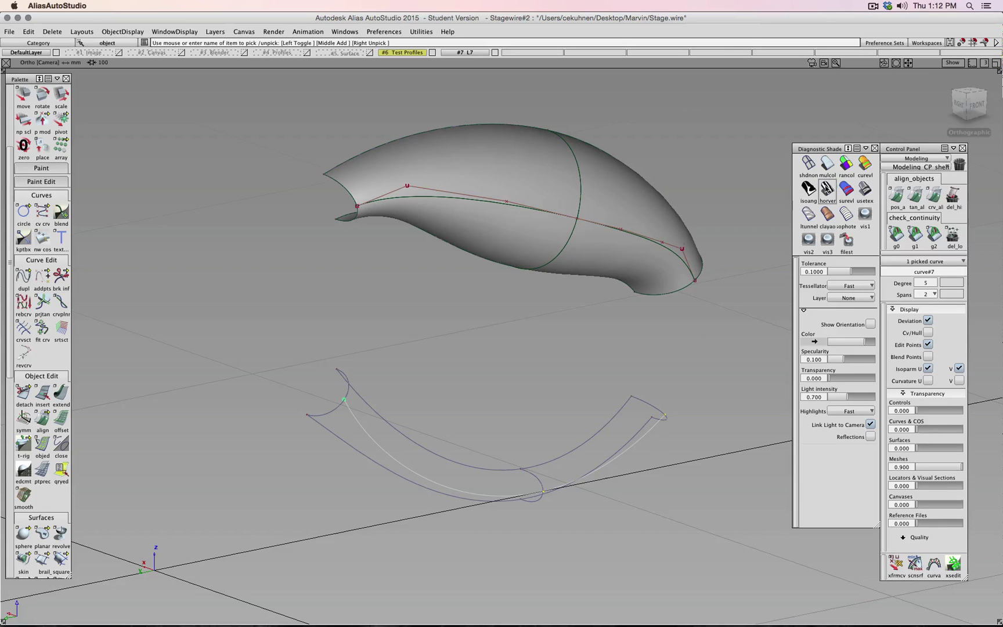
click(979, 101)
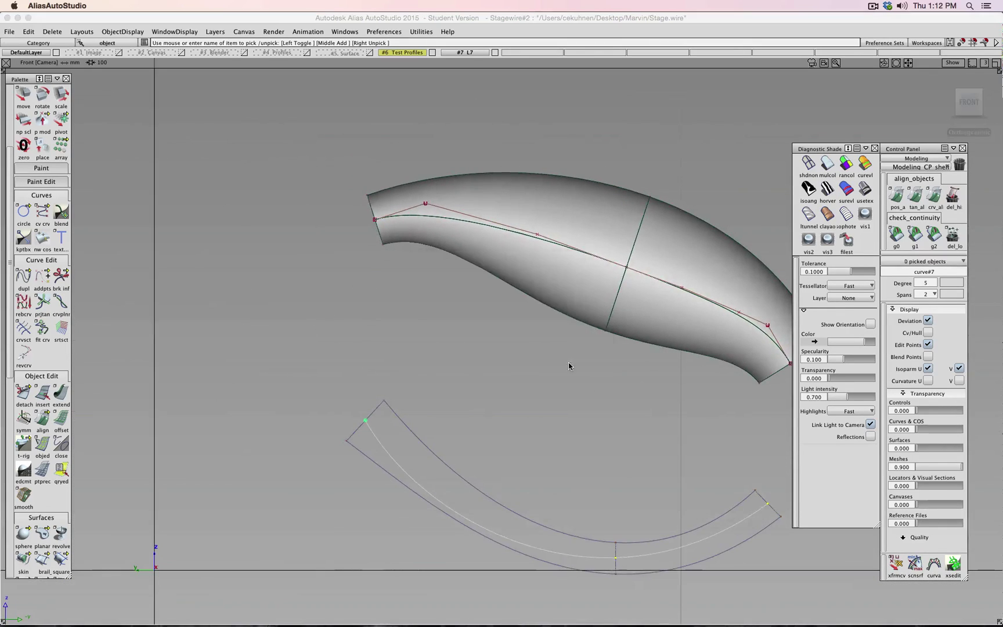
Step: Draw a degree 3 CV curve from the midpoint of the lower shell's starting arc to the midpoint of its central arc
click(42, 214)
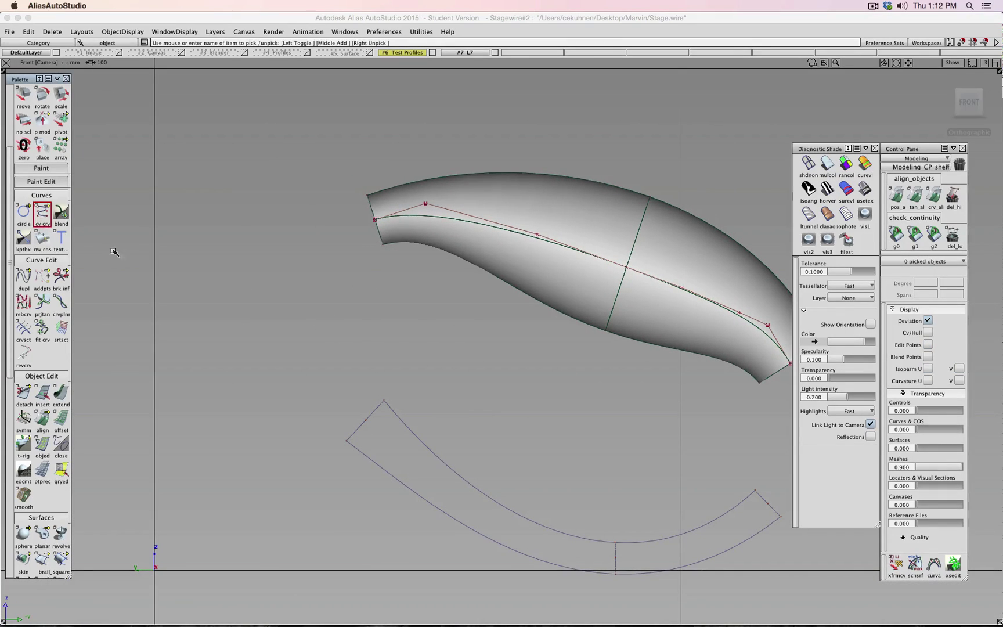
click(365, 420)
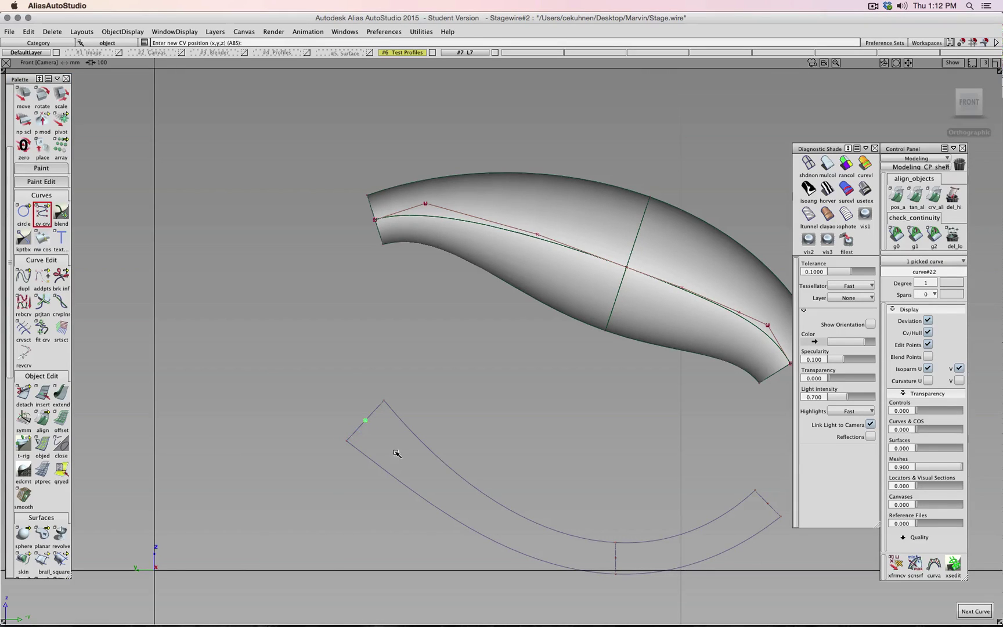
click(435, 489)
click(506, 532)
click(615, 557)
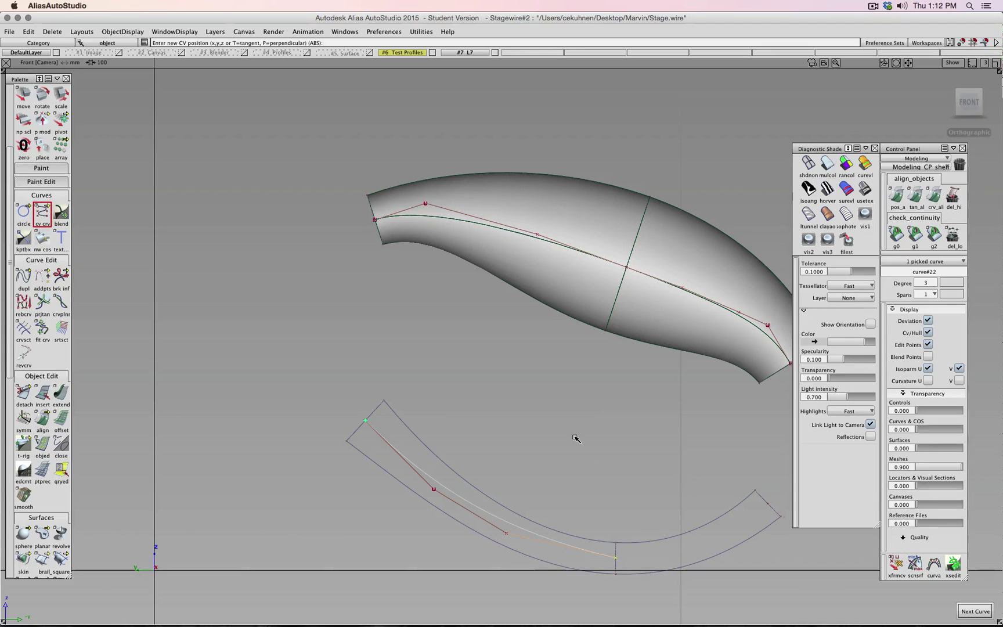
Step: Move the new curve's third CV downward so its hull runs almost level into the lower shell's central arc
ctrl+shift+drag(576, 438, 579, 483)
click(508, 534)
ctrl+shift+right_drag(564, 464, 565, 436)
drag(565, 436, 565, 448)
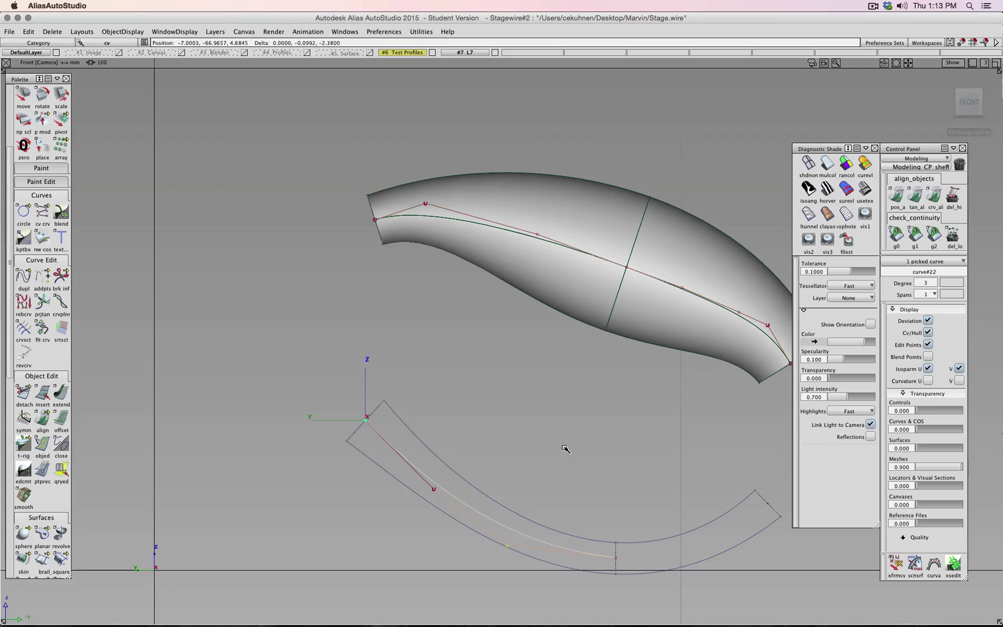
click(434, 488)
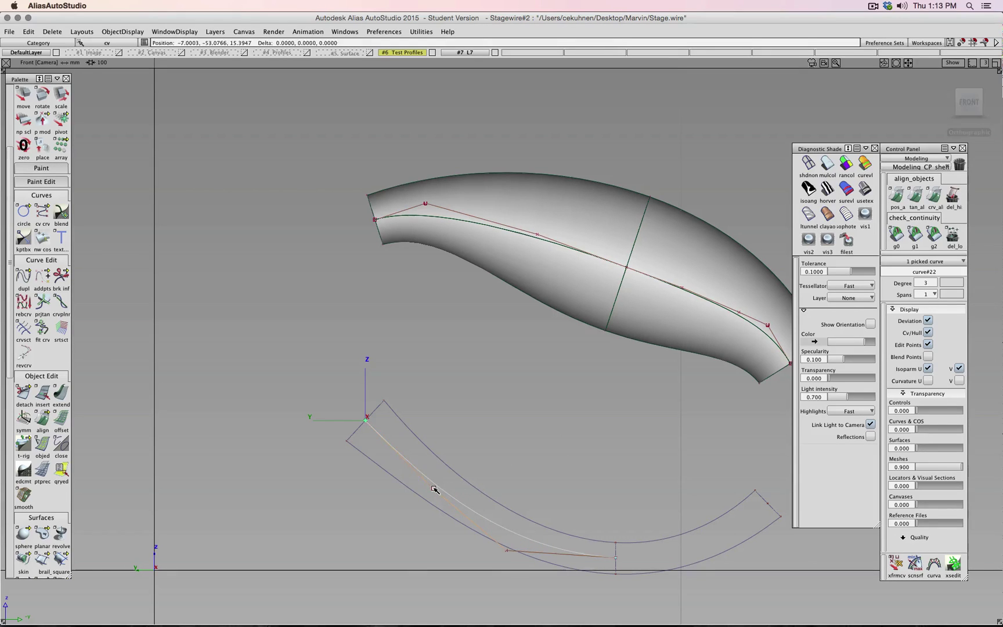
click(507, 552)
ctrl+shift+drag(555, 461, 591, 443)
Step: Draw a degree 4 CV curve from the midpoint of the lower shell's far end arc to the midpoint of its central arc
alt+shift+middle_drag(597, 445, 400, 343)
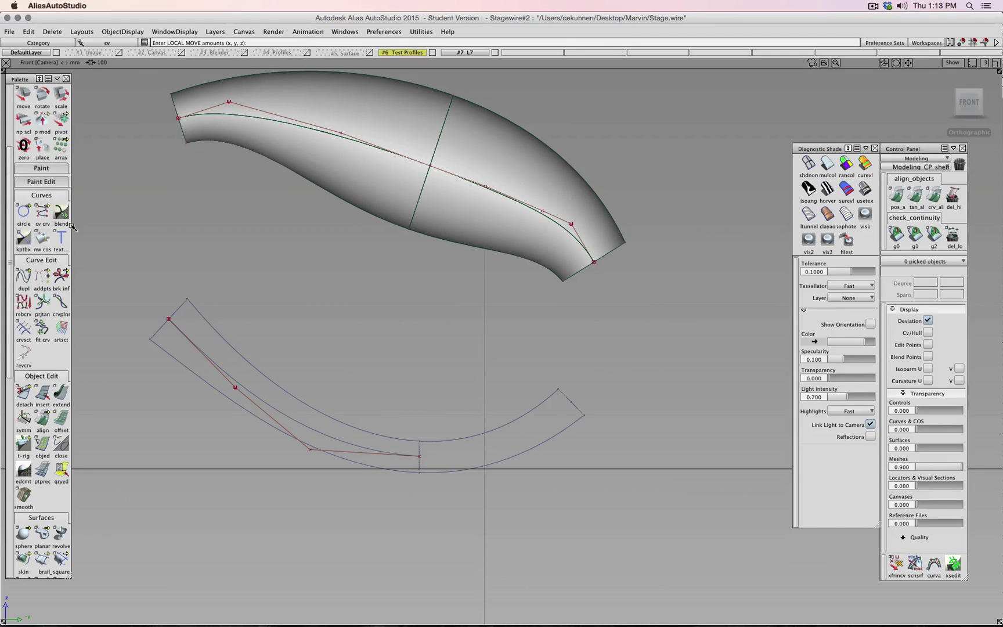
click(41, 214)
click(569, 403)
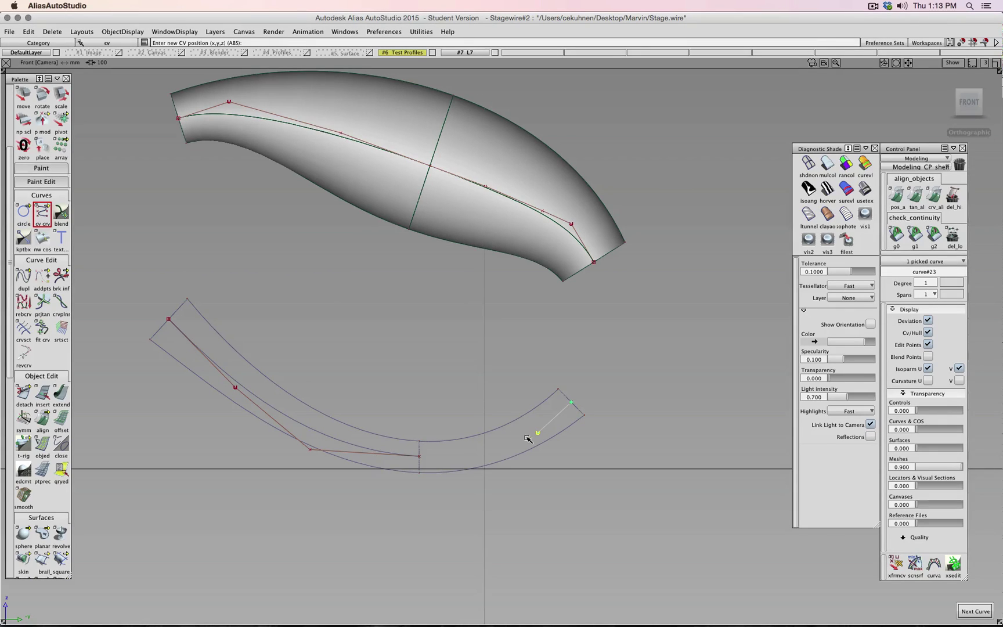
click(499, 450)
click(465, 458)
click(419, 456)
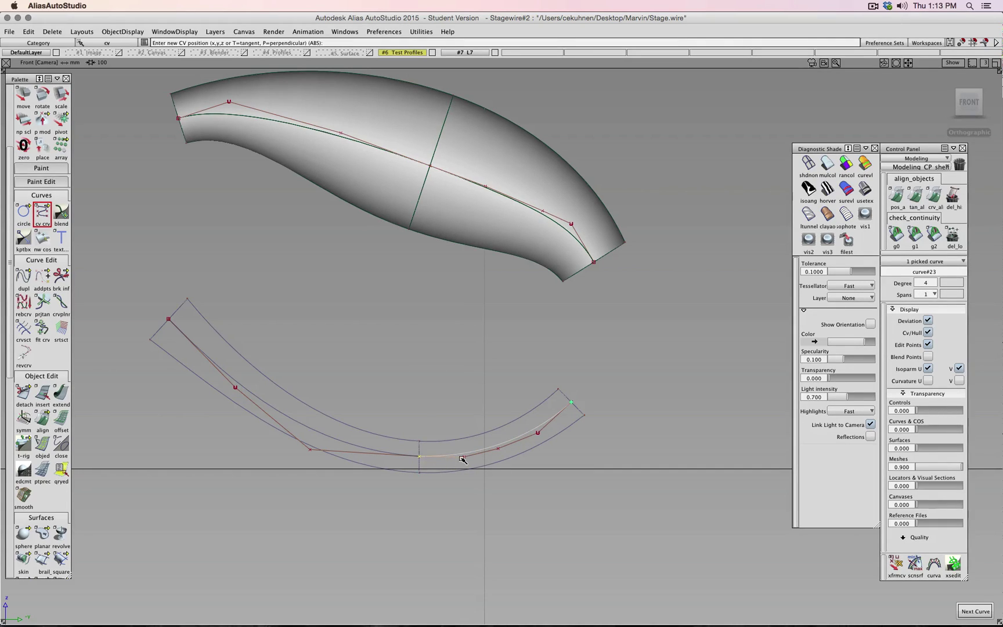
ctrl+shift+drag(435, 386, 435, 361)
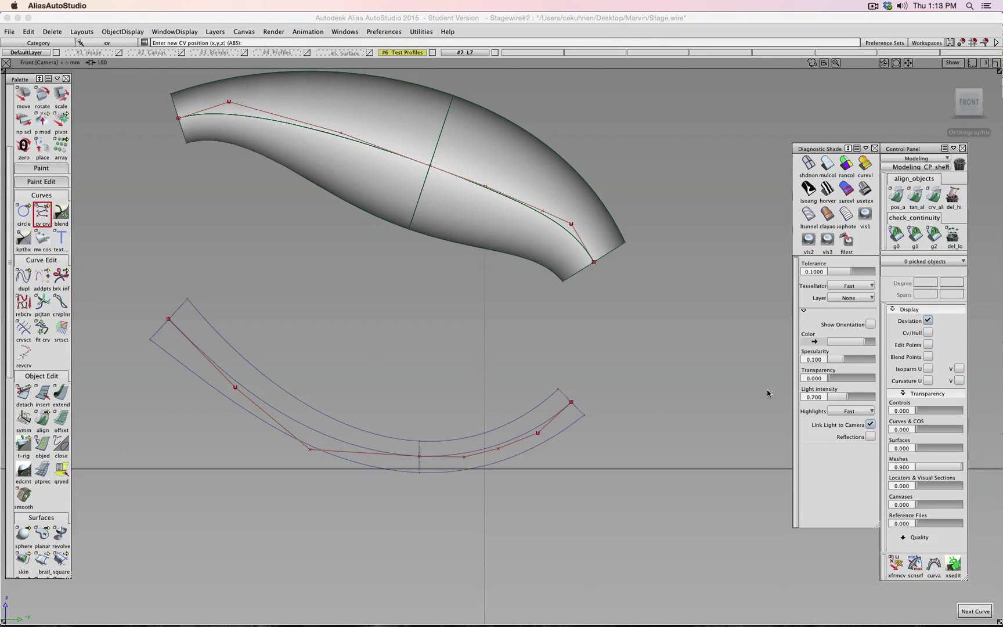
Step: Align the second middle curve to the first one at the central arc with G2 continuity
double_click(41, 419)
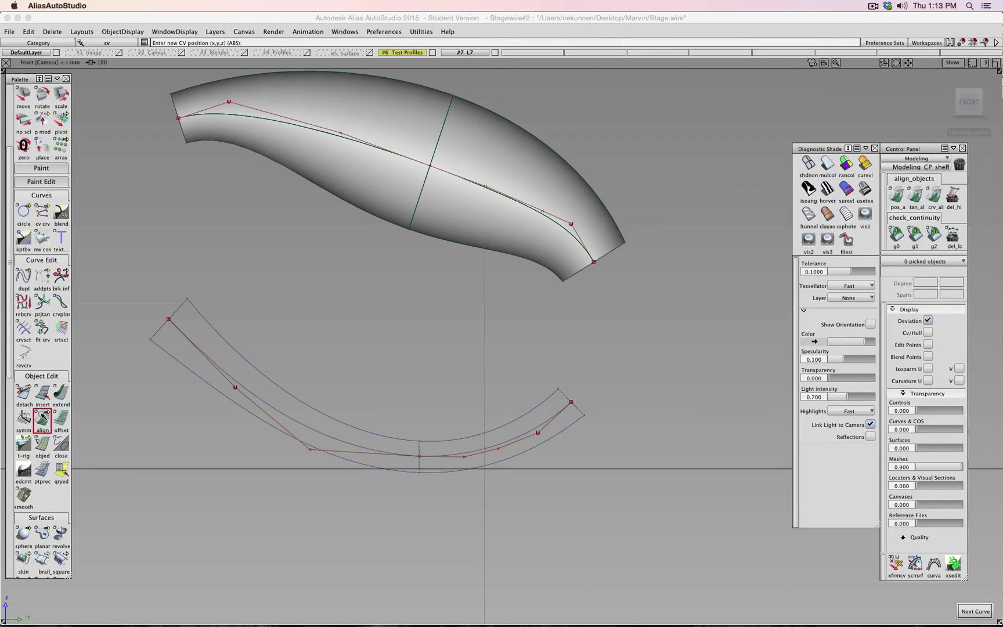
click(459, 456)
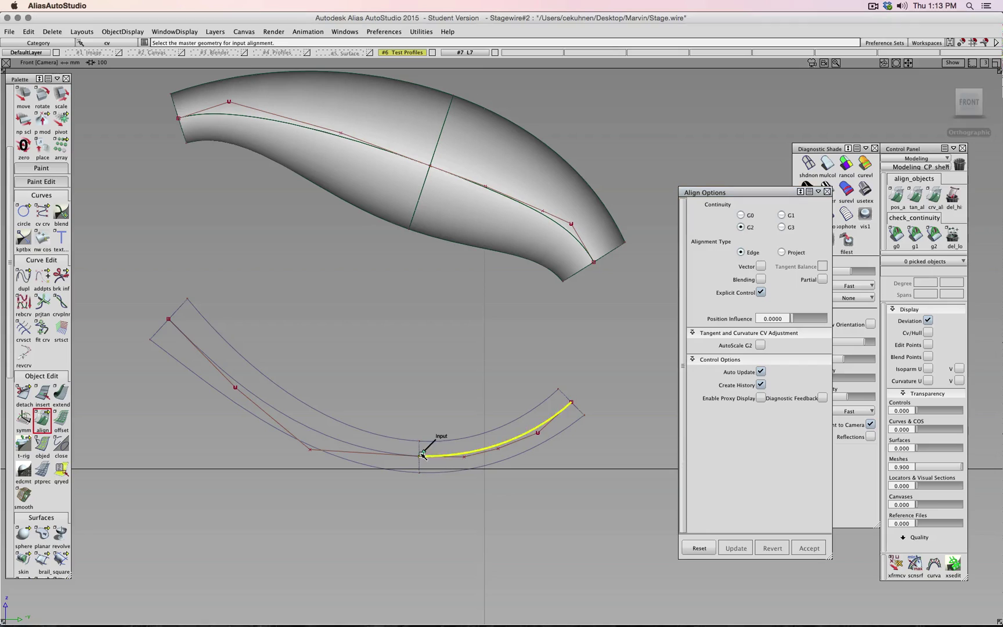
click(394, 453)
ctrl+shift+drag(434, 370, 435, 349)
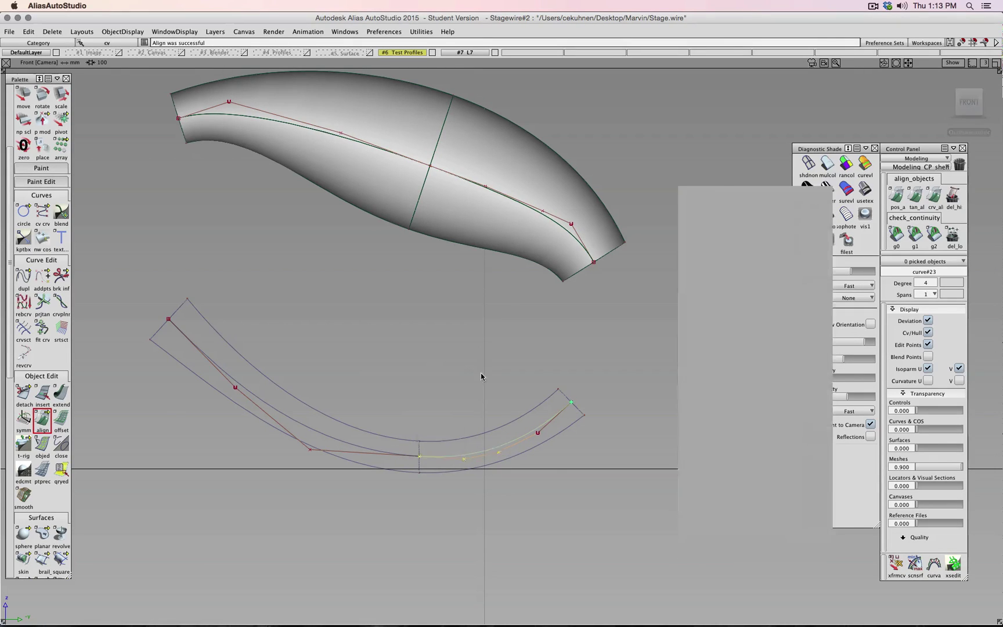
Step: Pick the second middle curve's CV nearest the far end for moving, and examine the lower shell's curves in 3D
alt+shift+right_drag(481, 376, 604, 434)
ctrl+shift+drag(538, 368, 538, 347)
ctrl+shift+drag(615, 383, 629, 398)
click(558, 477)
ctrl+shift+drag(638, 484, 656, 471)
alt+shift+right_drag(656, 471, 657, 425)
alt+shift+drag(658, 425, 413, 387)
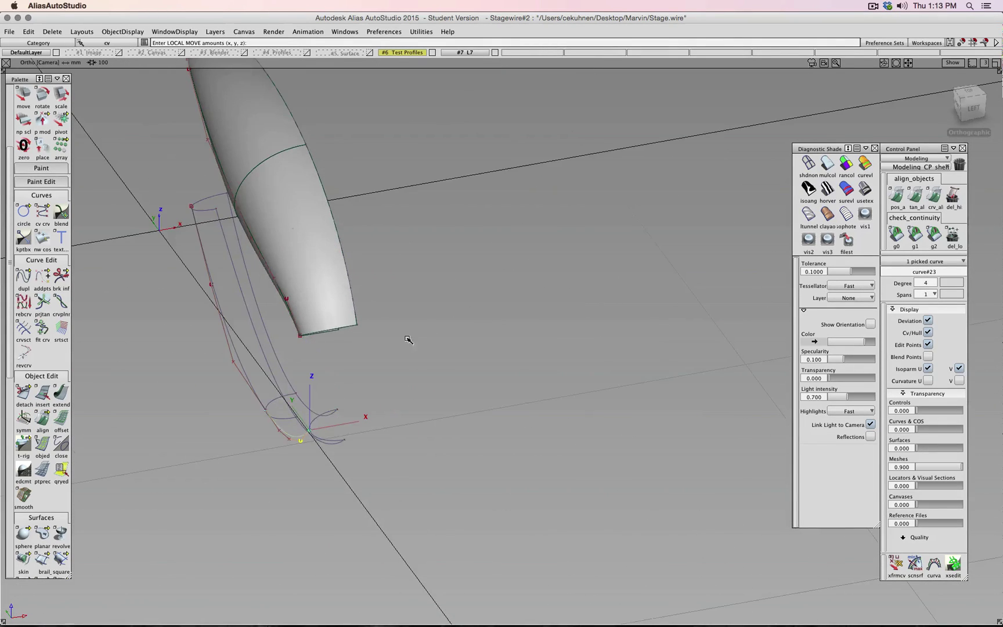
alt+shift+drag(408, 340, 529, 378)
ctrl+shift+drag(529, 377, 530, 374)
alt+shift+drag(760, 190, 611, 302)
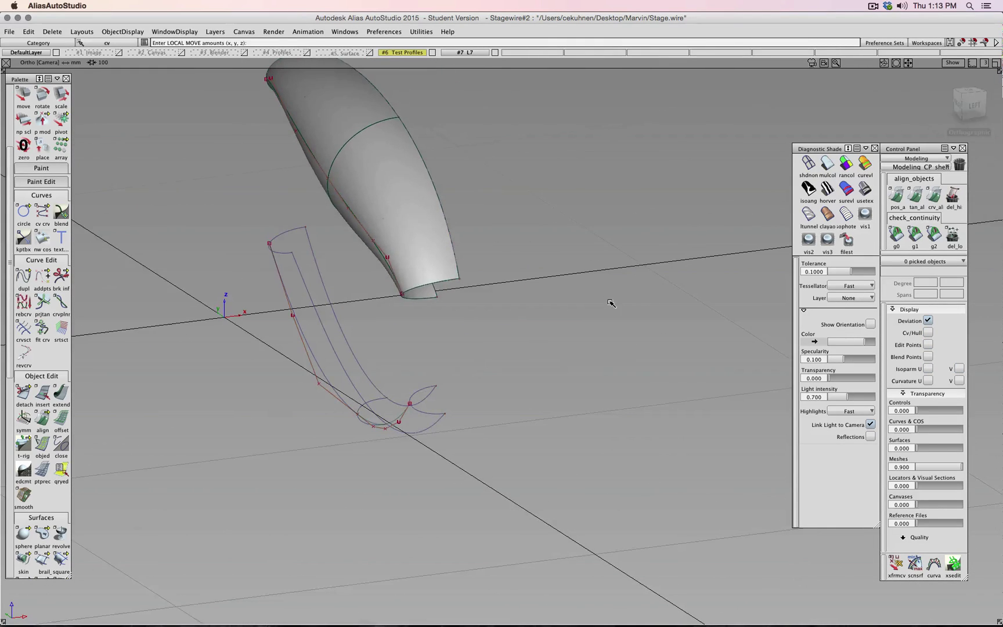
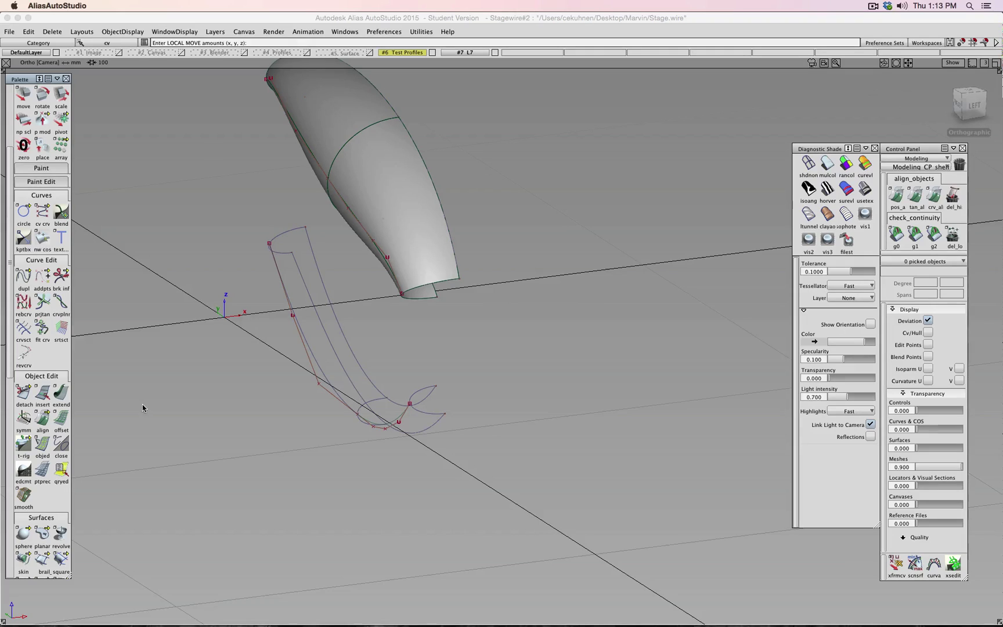
Step: Build a birail patch on one side of the lower shell's longer section, between its end and central arcs, using the side profile and middle curve as rails
click(46, 555)
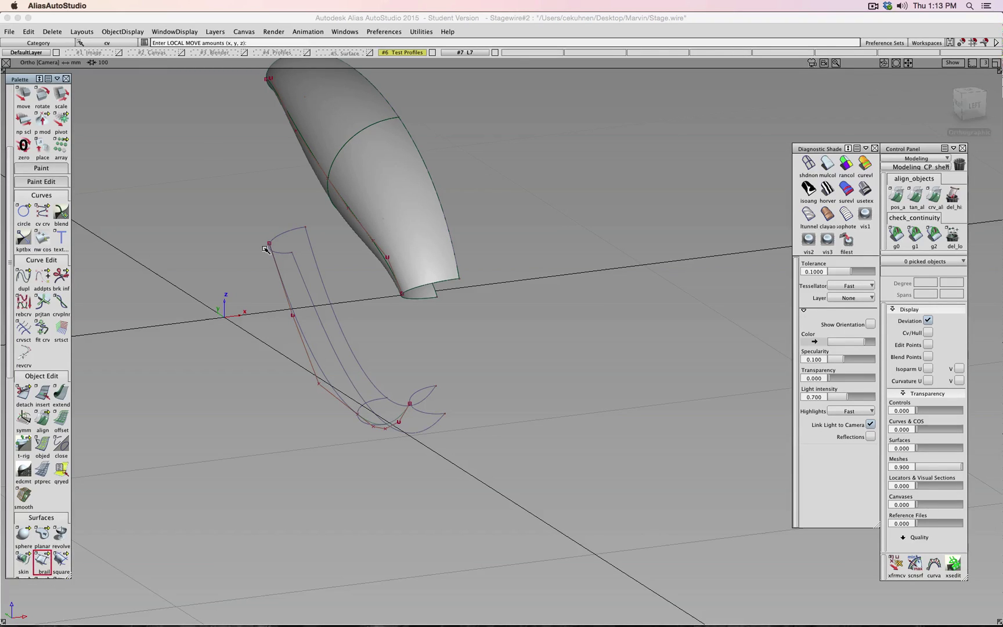
click(293, 235)
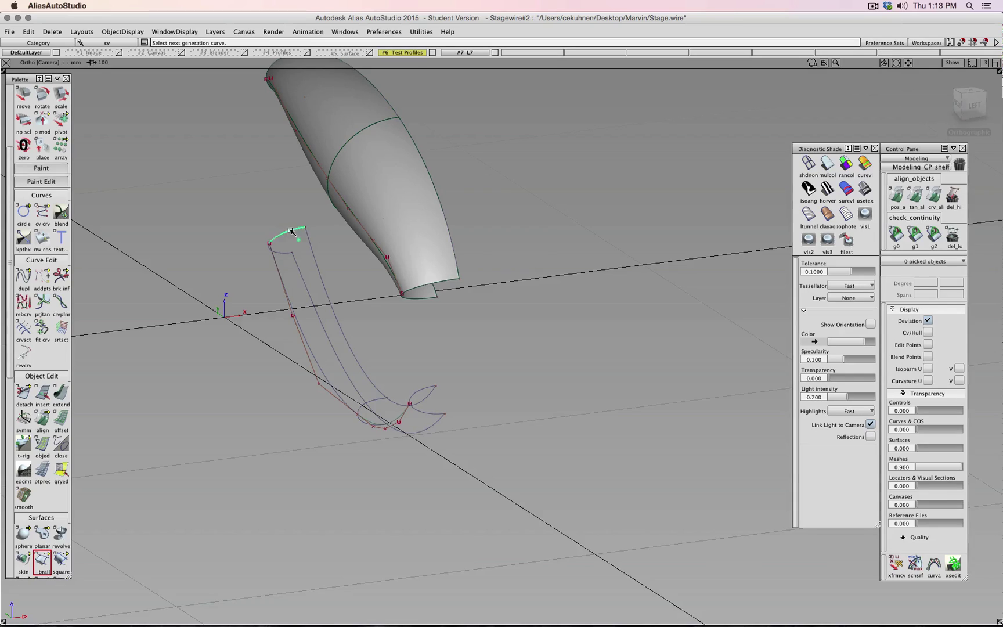
click(374, 398)
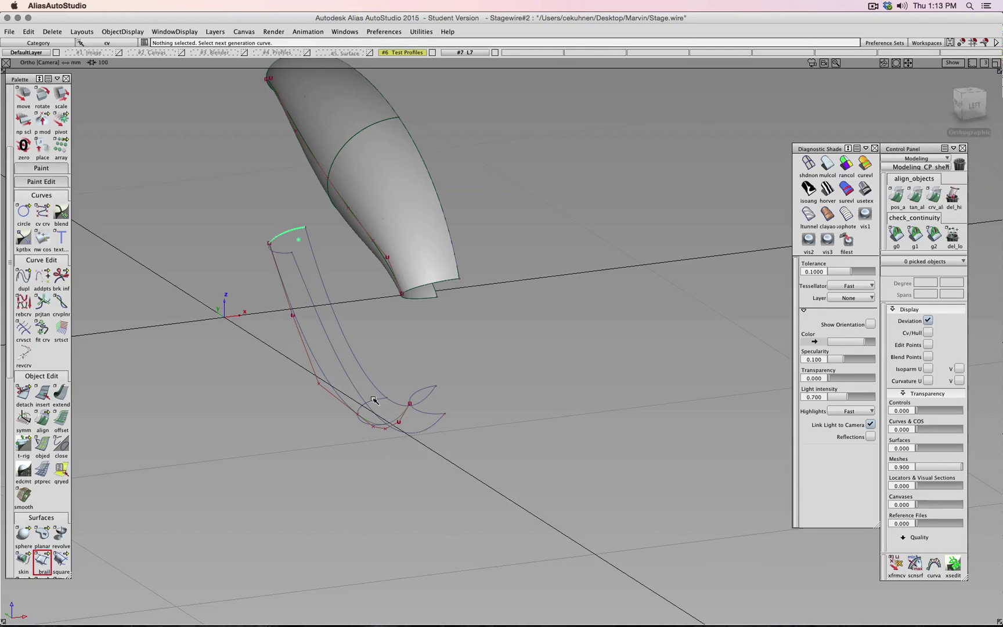
click(351, 345)
click(322, 360)
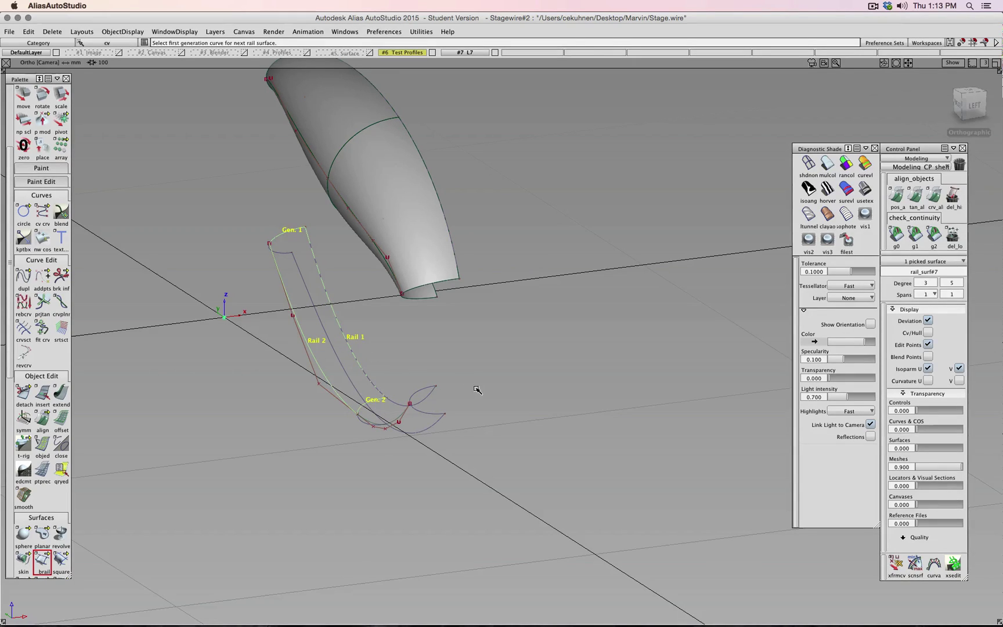
Step: Build a birail patch on the same side of the shorter section, from the first patch's central edge to the end arc, railed by the profile and middle curve
click(392, 409)
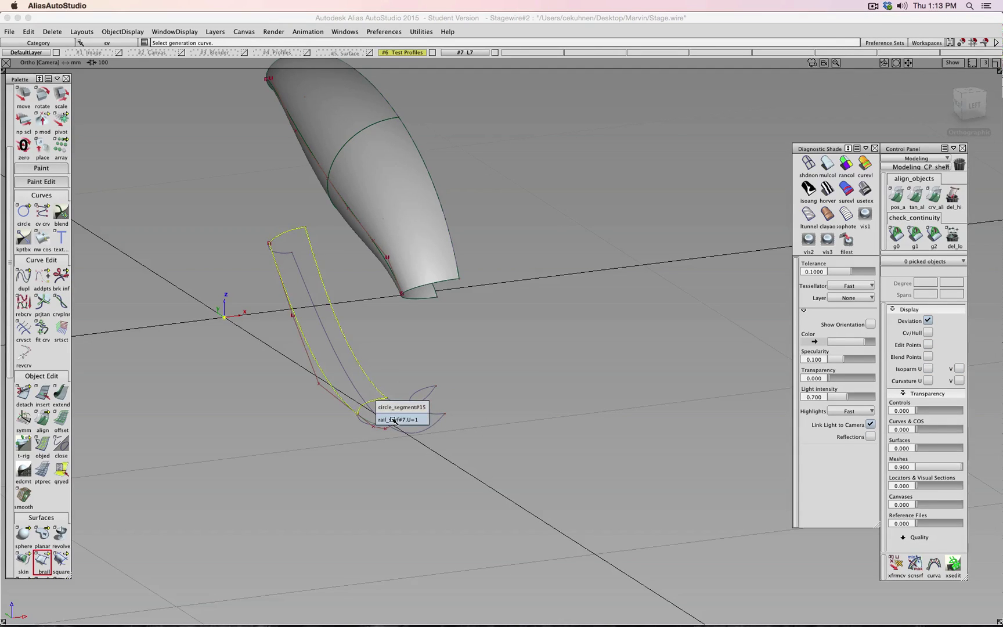
click(393, 419)
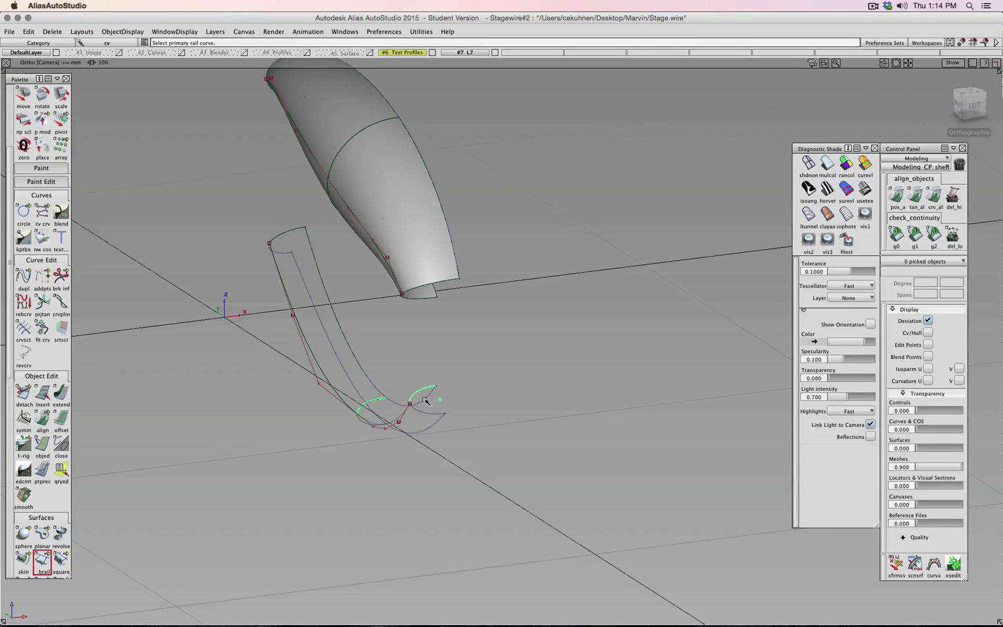
click(425, 400)
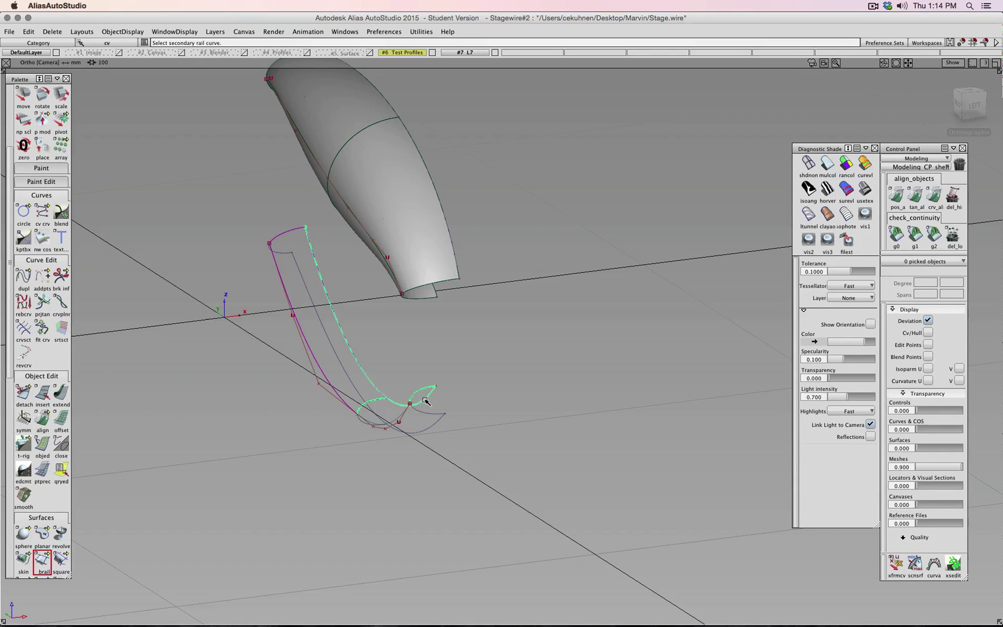
click(391, 424)
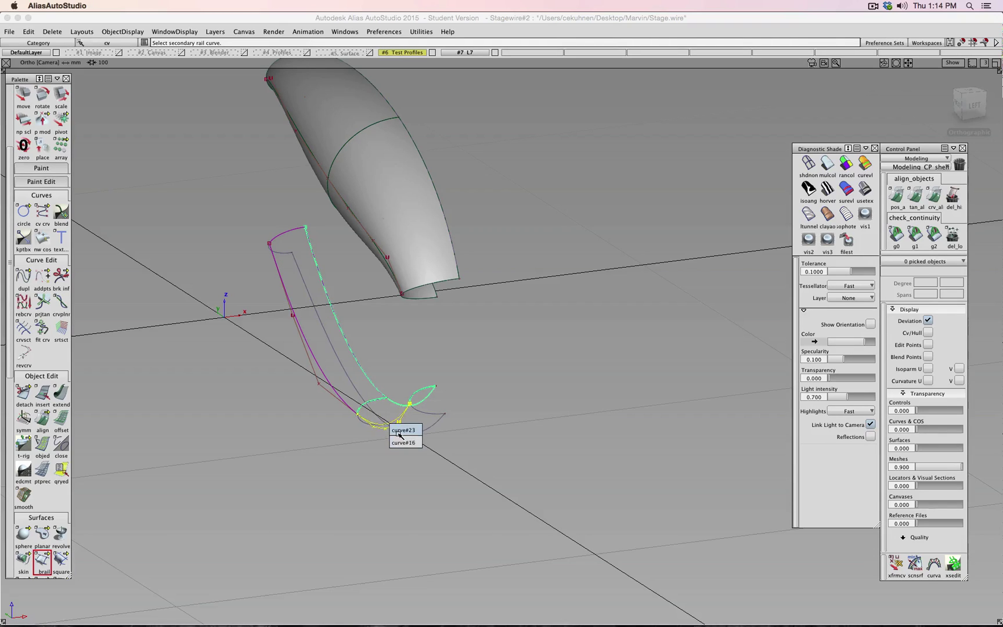
click(403, 443)
mouse_move(470, 395)
ctrl+shift+mouse_down()
mouse_move(471, 380)
mouse_move(462, 394)
ctrl+shift+mouse_up()
Step: Set the shorter section patch's Generation 1 continuity to G1 Tangent and turn on its continuity check
double_click(36, 562)
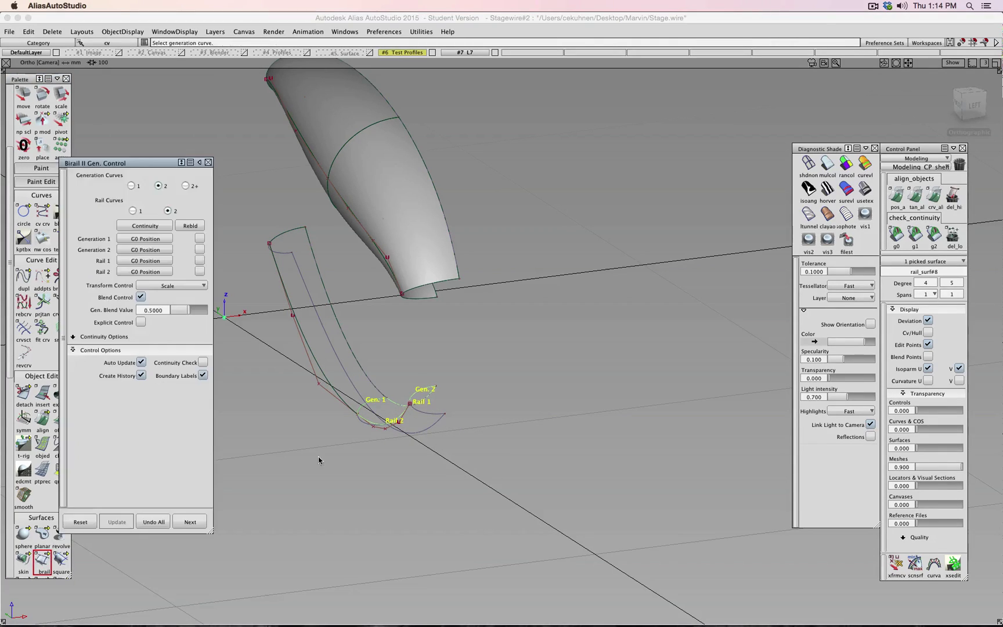
click(143, 247)
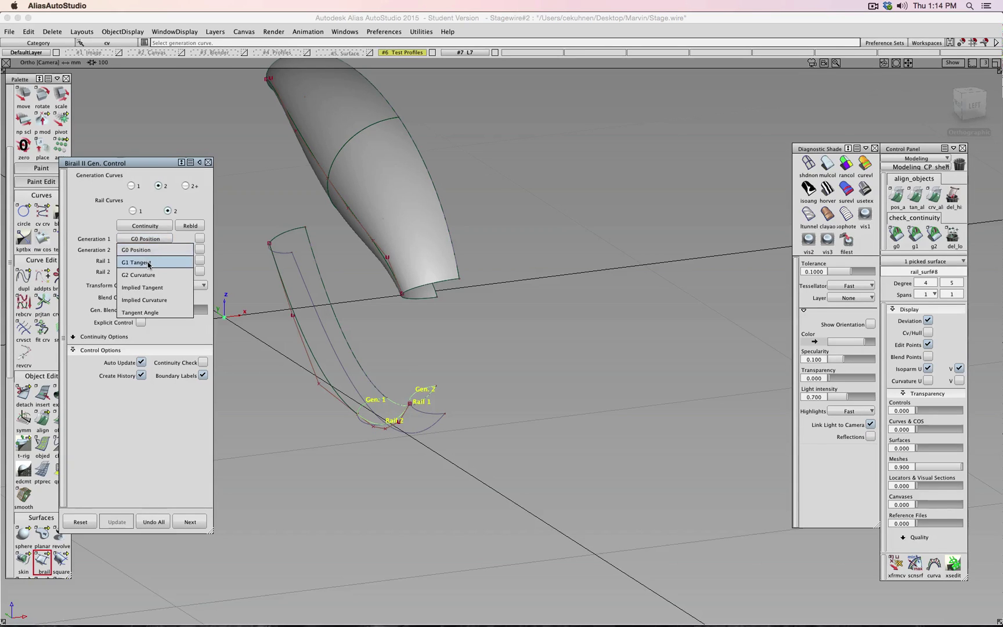
click(150, 262)
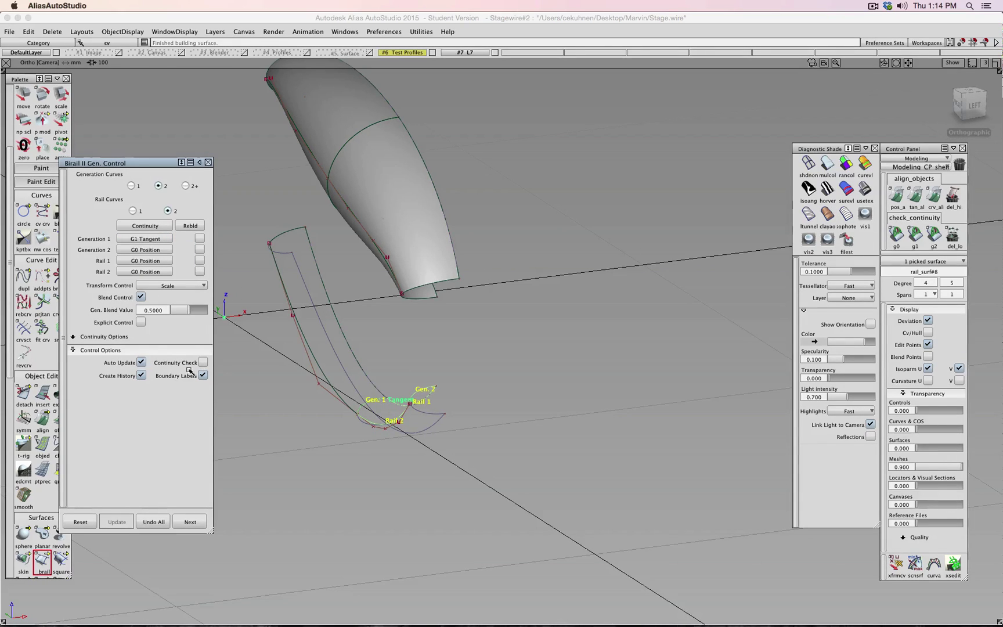
alt+shift+drag(457, 380, 667, 301)
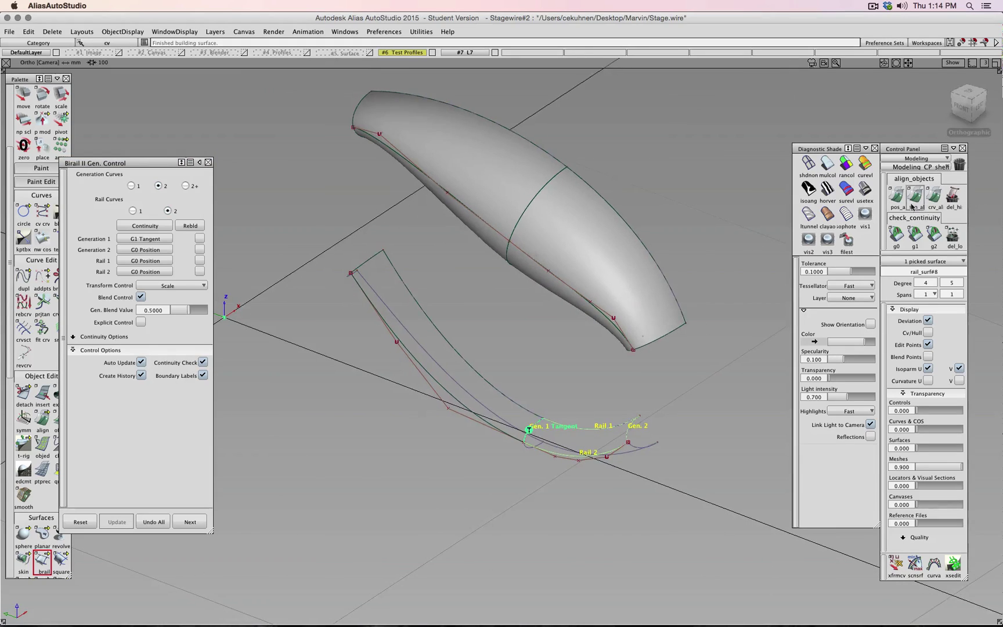
Step: Apply black-and-white zebra stripe shading to the new shorter section patch and inspect it from below
click(827, 189)
ctrl+shift+drag(720, 341, 719, 316)
alt+shift+drag(684, 342, 552, 168)
Step: Build a birail patch on the longer section's other side between its end and central arcs, using the profile curve and first patch's middle edge as rails
click(356, 152)
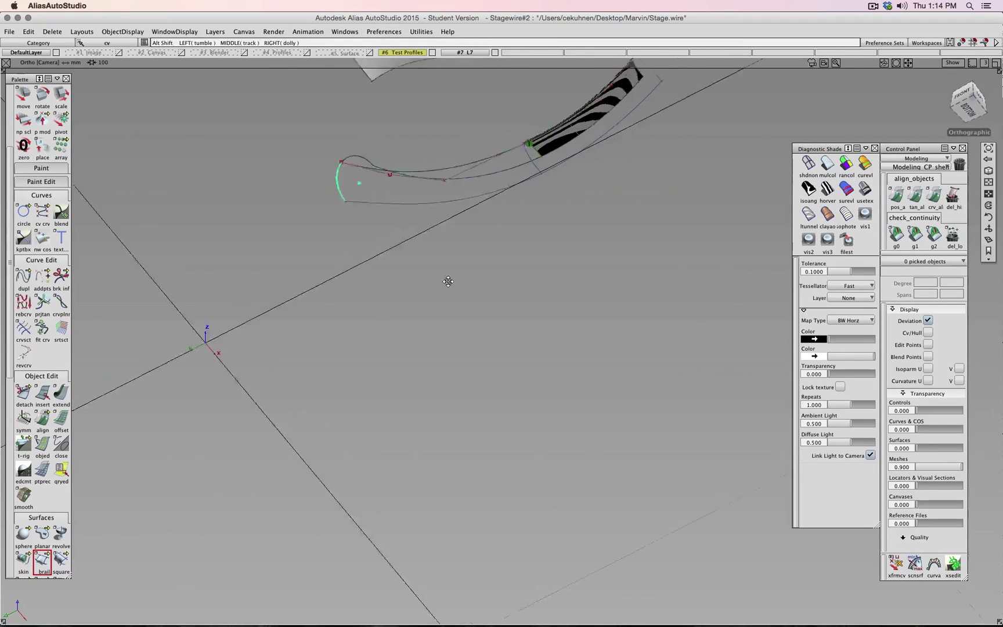
click(439, 265)
alt+shift+drag(438, 265, 340, 417)
click(343, 402)
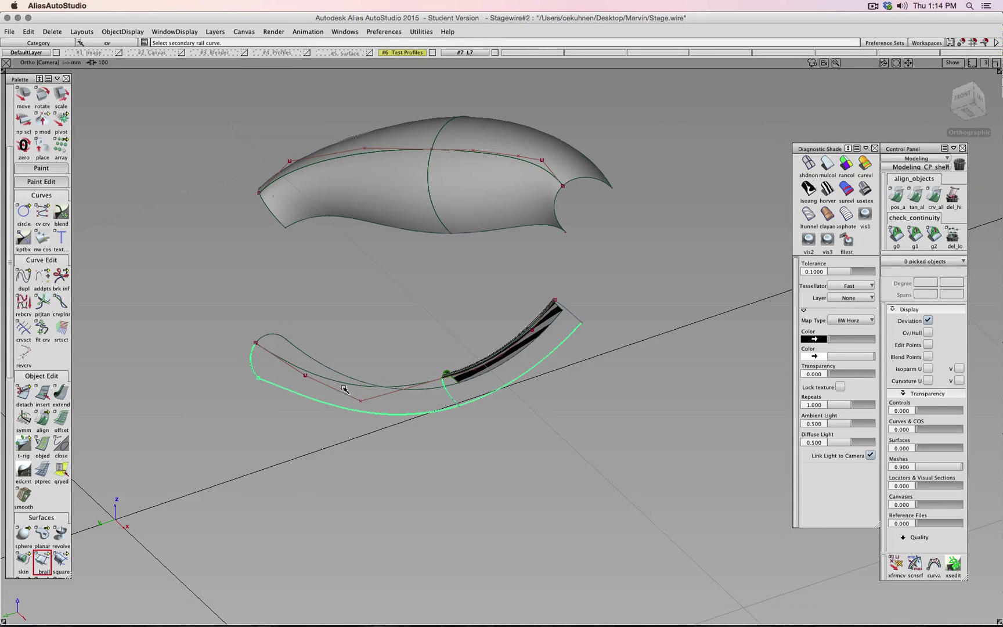
click(344, 387)
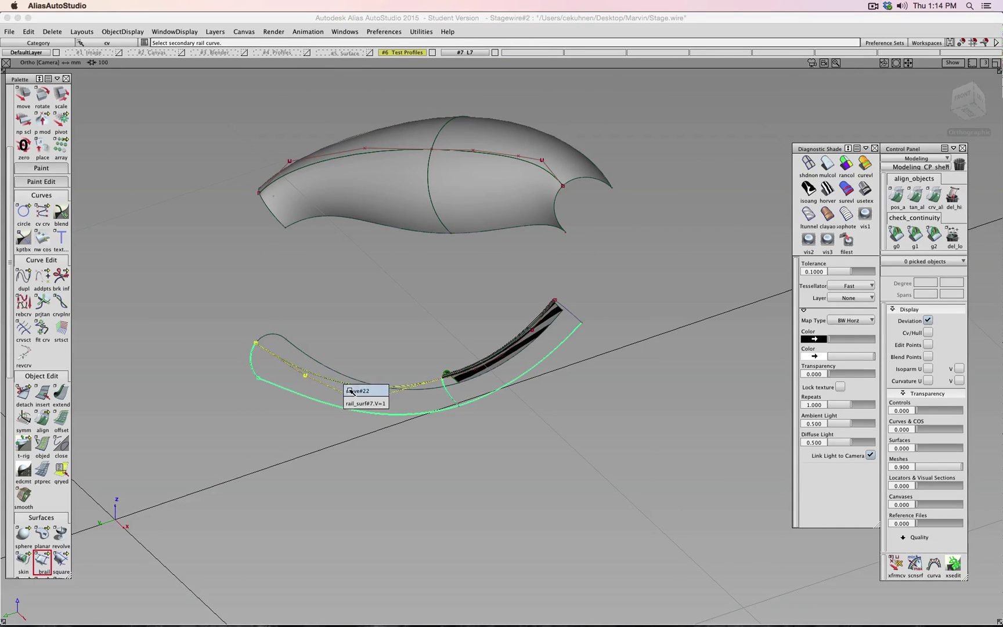
click(353, 402)
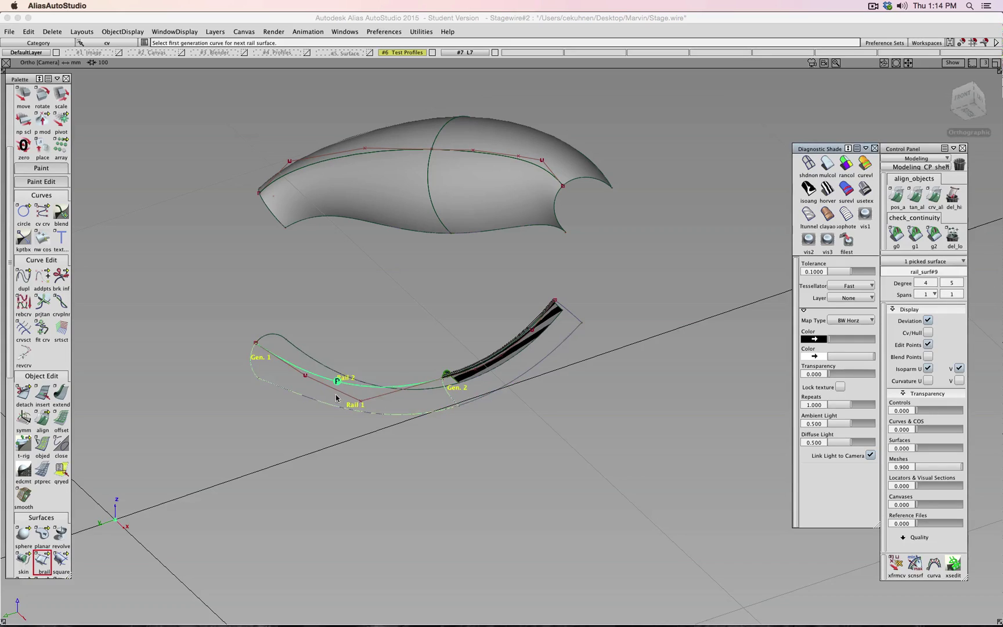
Step: Try G2 Curvature for the third patch's Rail 2 continuity, and settle on G1 Tangent
double_click(44, 562)
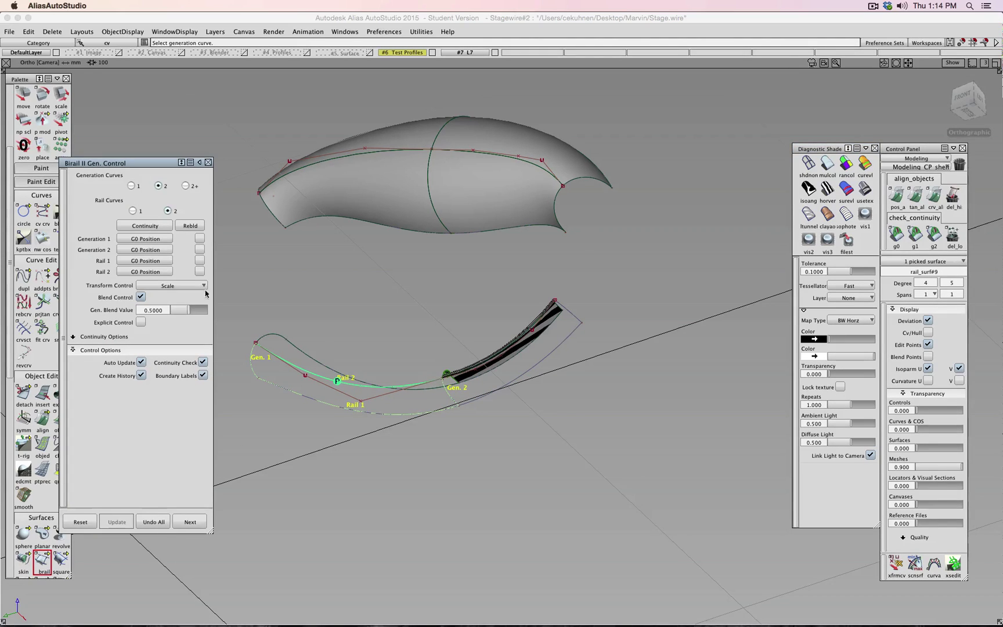
click(136, 270)
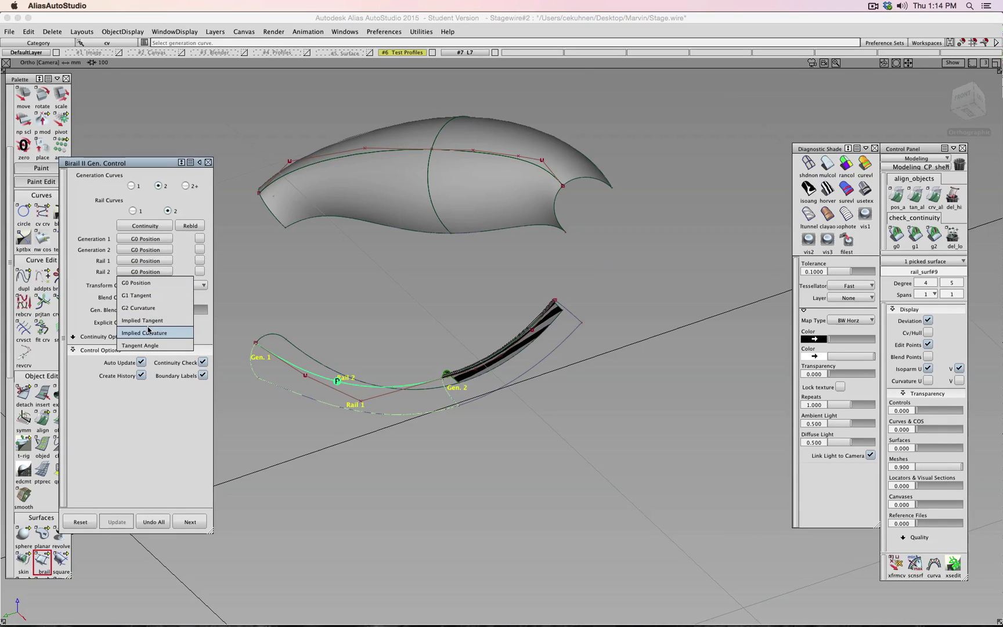
click(147, 296)
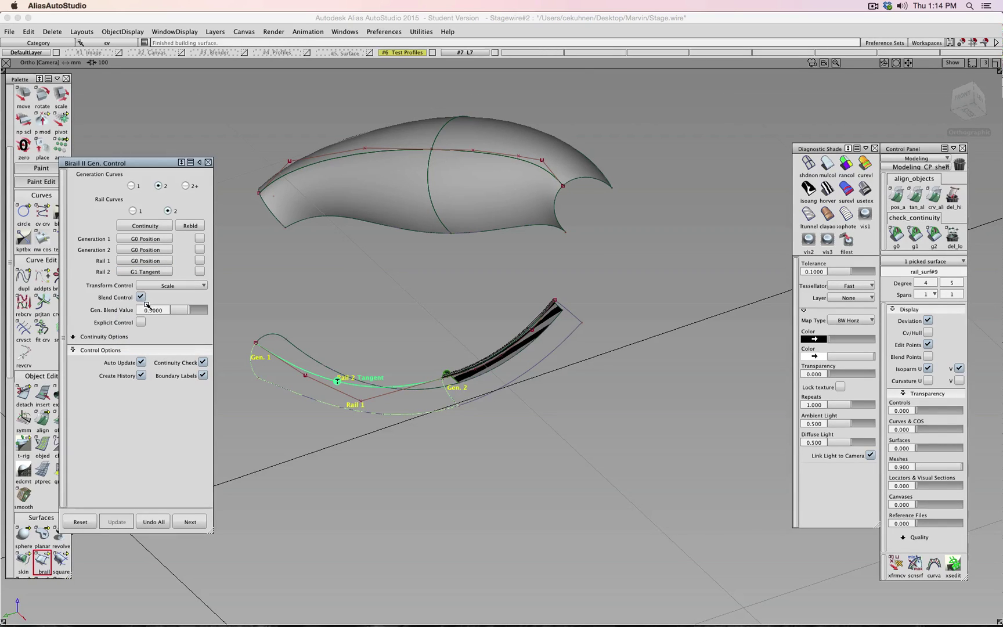
click(147, 272)
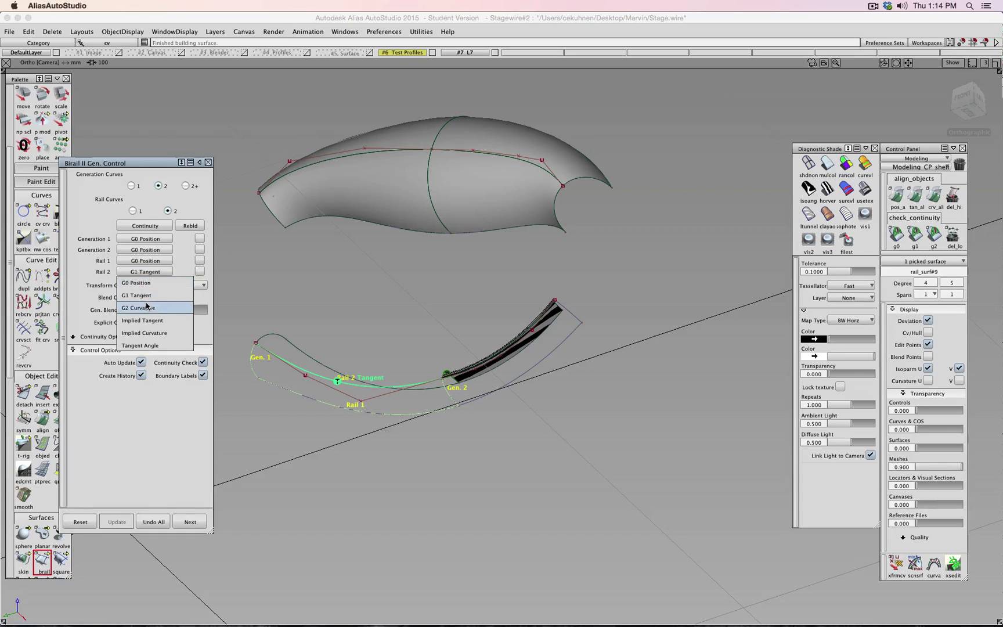
click(147, 303)
click(146, 273)
click(147, 296)
click(399, 331)
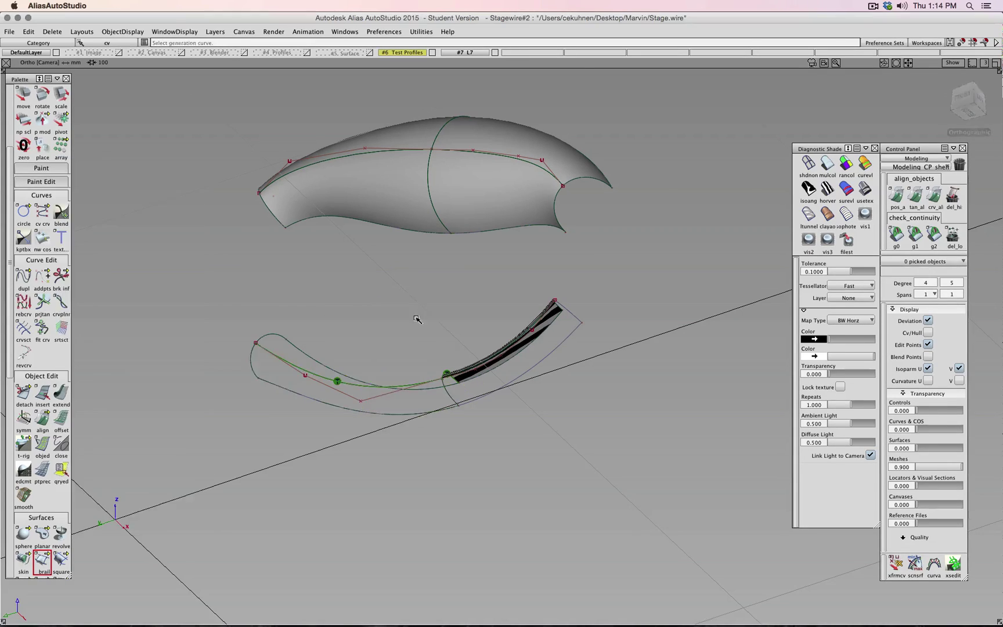
Step: Build the fourth birail patch between the shorter section's central edge and end arc, using the profile curve and the adjacent patch's middle edge as rails
scroll(406, 328, up, 3)
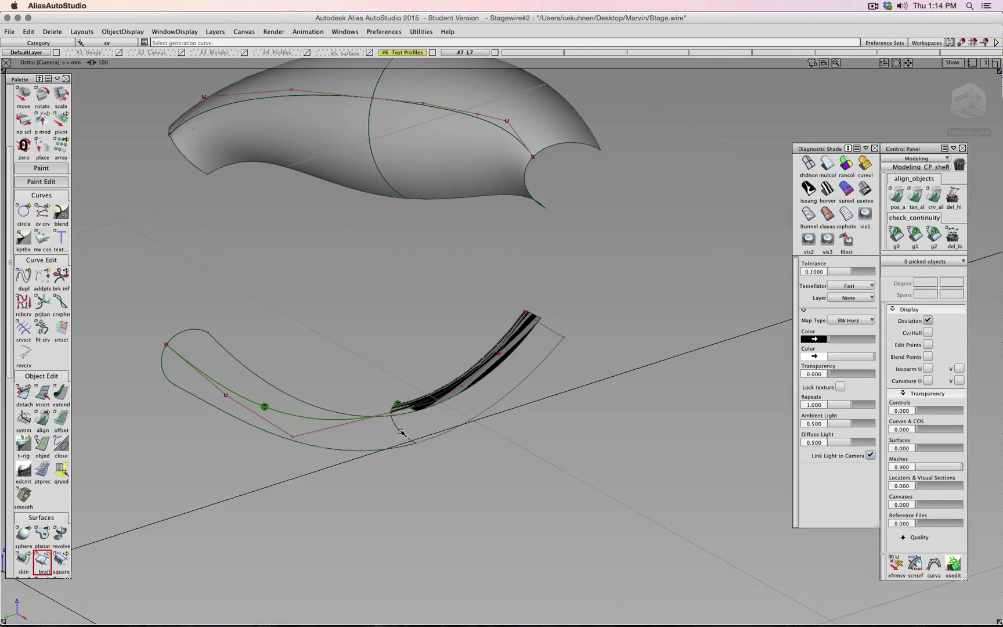
click(415, 429)
click(414, 440)
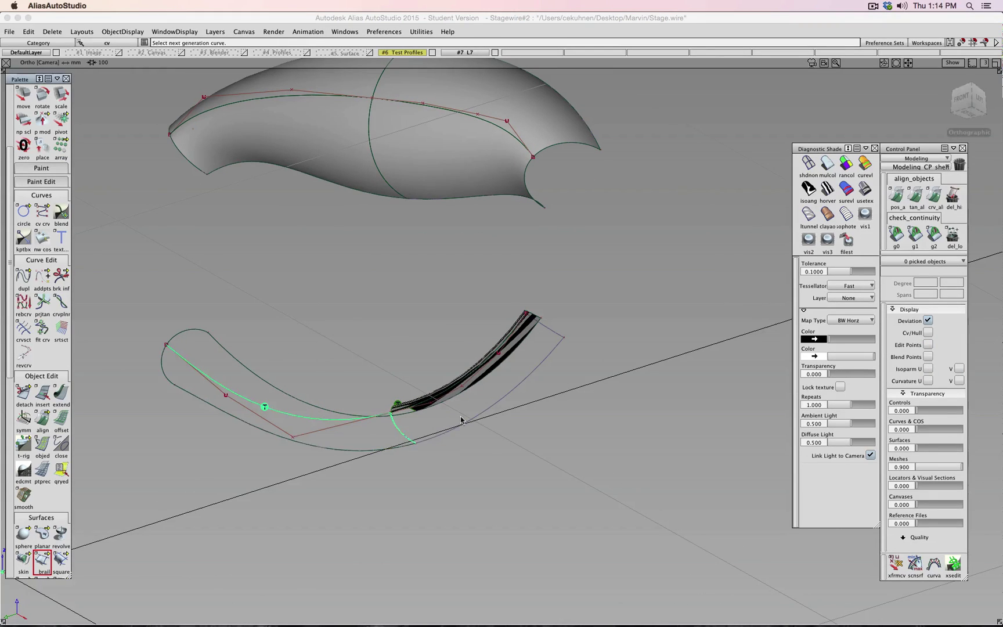
click(549, 331)
alt+shift+drag(552, 333, 585, 383)
click(581, 476)
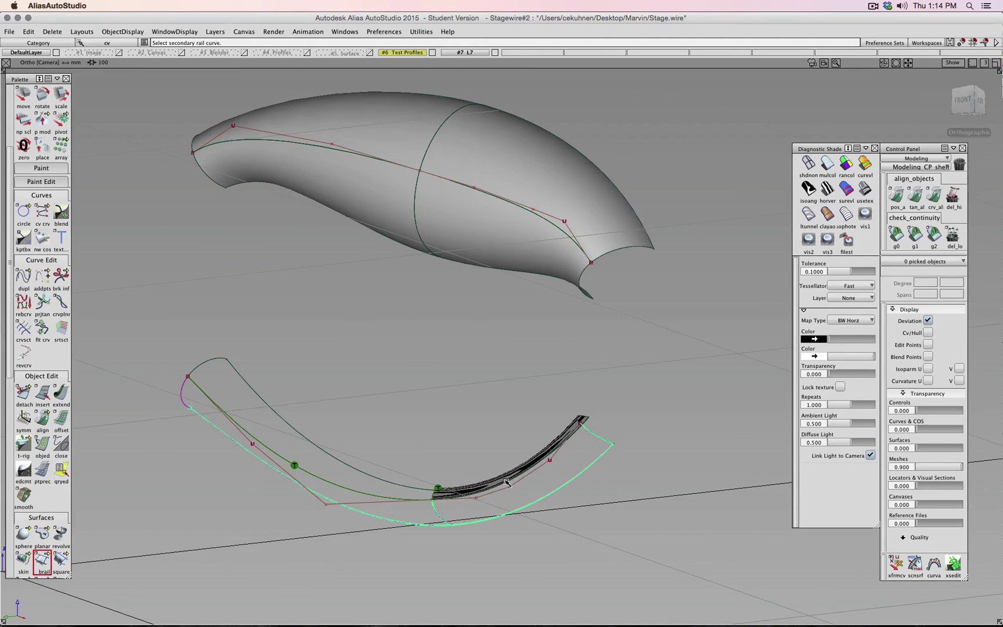
click(507, 482)
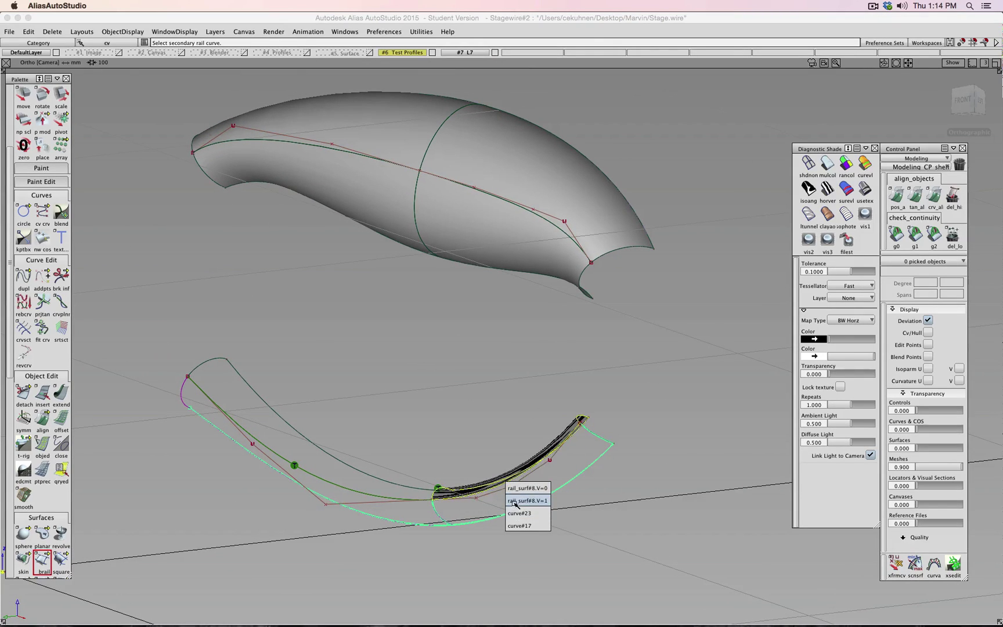
click(515, 502)
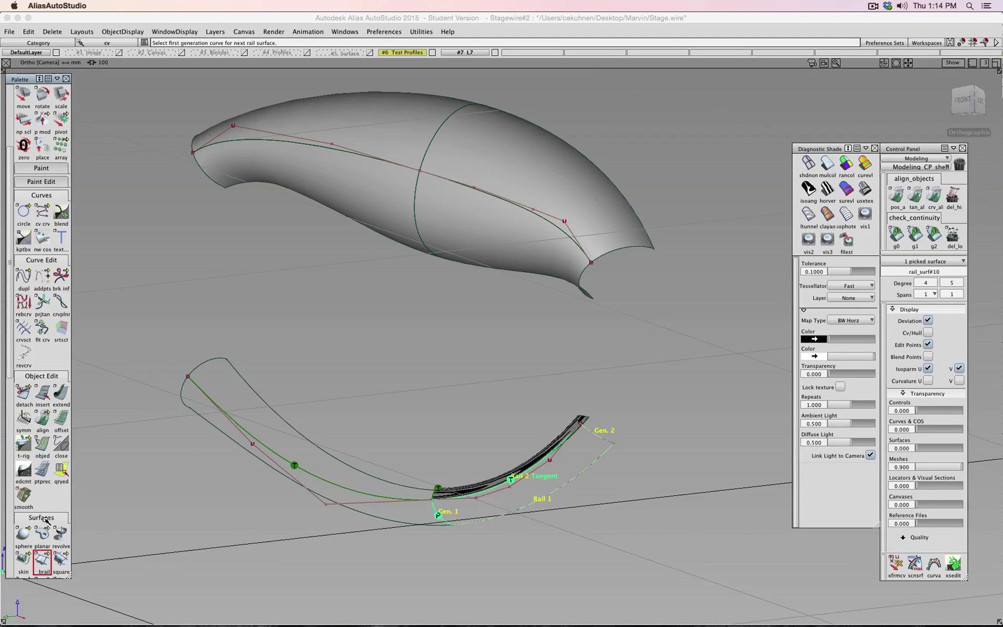
Step: Set the fourth patch's Generation 1 continuity to G1 Tangent
double_click(41, 561)
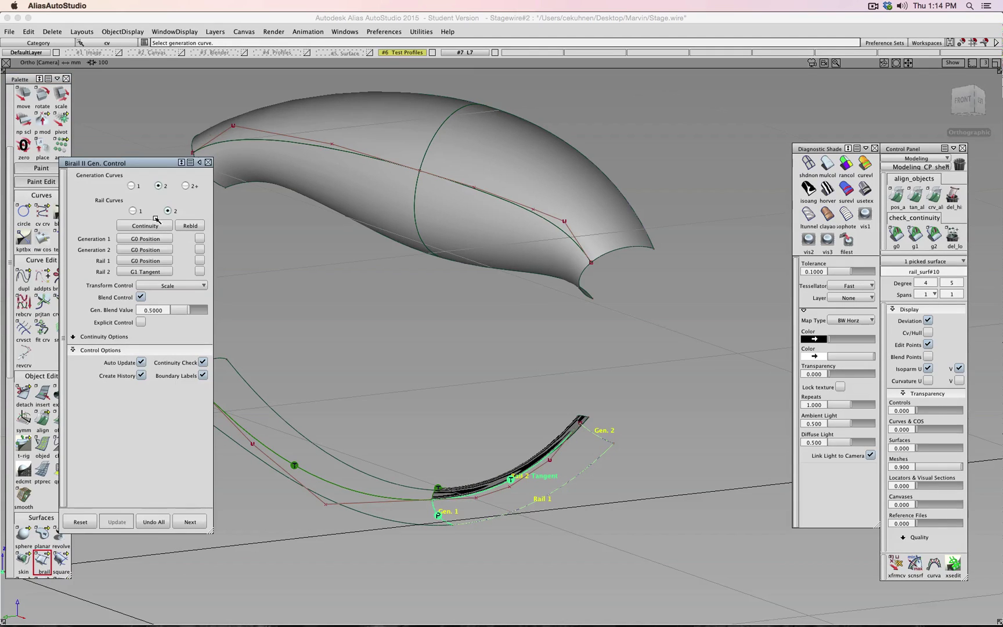
click(151, 240)
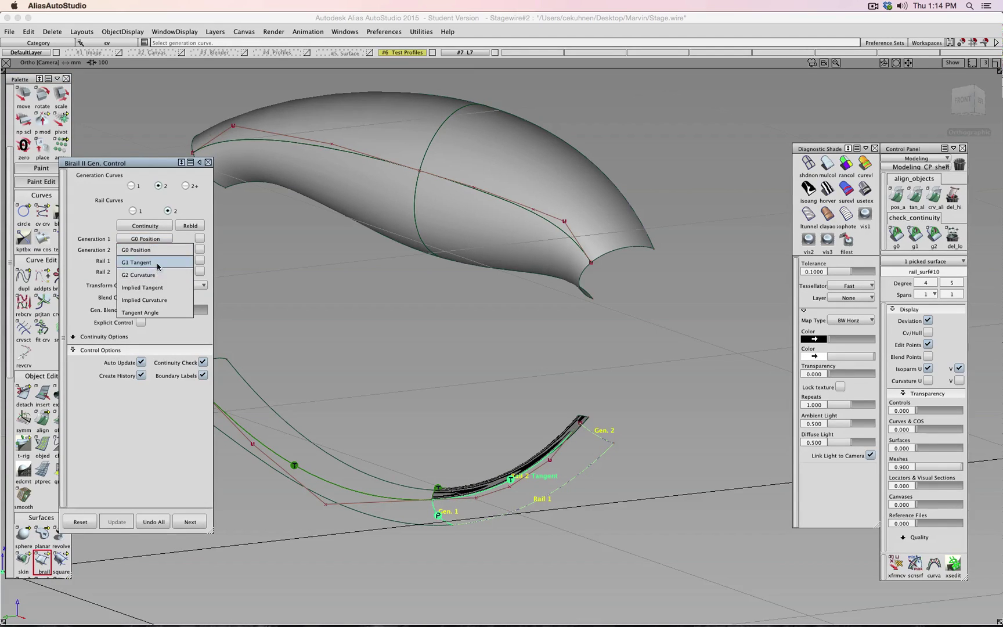
click(158, 264)
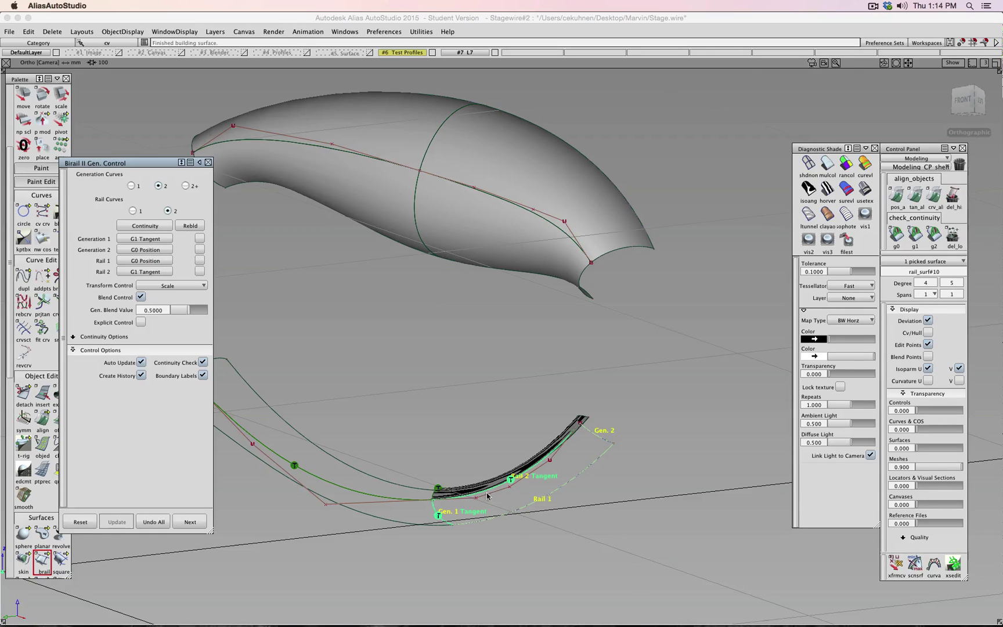
click(196, 524)
Step: Check the lower shell's patches with zebra stripes, and shade them in plain grey like the upper shell
ctrl+shift+drag(436, 363, 436, 339)
click(836, 194)
mouse_move(757, 253)
alt+shift+mouse_down()
mouse_move(537, 376)
mouse_move(560, 329)
mouse_move(314, 376)
mouse_move(342, 300)
mouse_move(174, 325)
mouse_move(650, 385)
mouse_move(604, 443)
mouse_move(279, 380)
mouse_move(224, 384)
mouse_move(348, 409)
mouse_move(654, 419)
mouse_move(685, 407)
alt+shift+mouse_up()
click(827, 164)
mouse_move(632, 165)
alt+shift+mouse_down()
mouse_move(510, 197)
mouse_move(465, 224)
alt+shift+mouse_up()
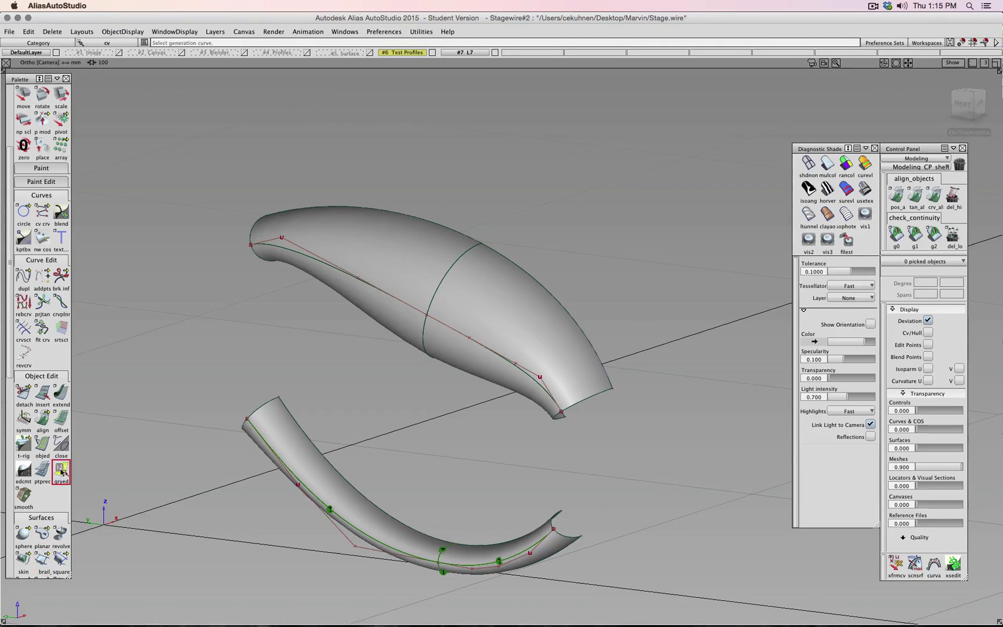
Step: Query the upper shell's birail patch beside the central arc and examine its Generation 1 continuity options
click(473, 288)
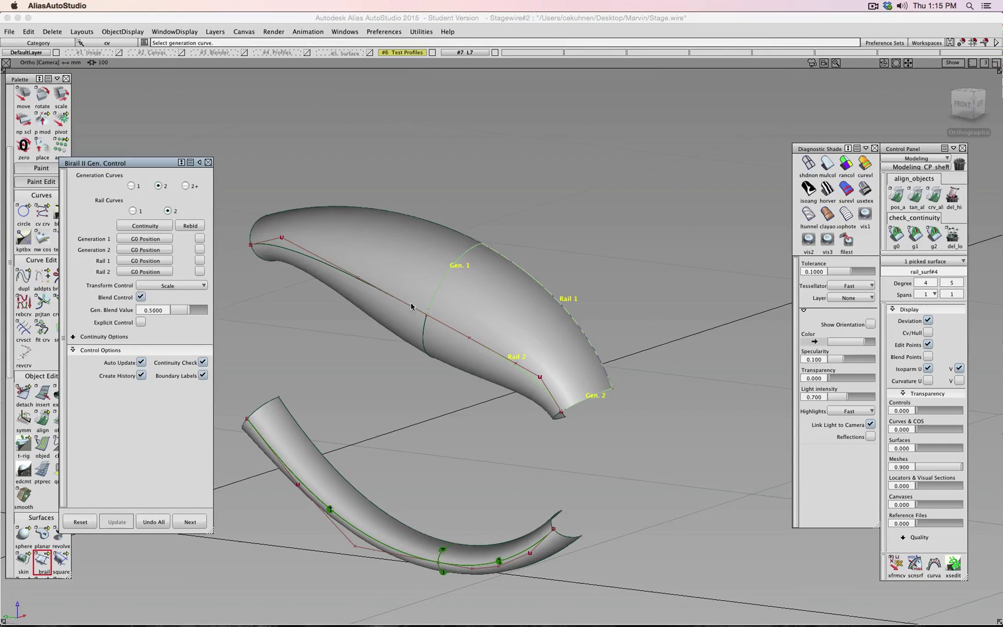
click(137, 239)
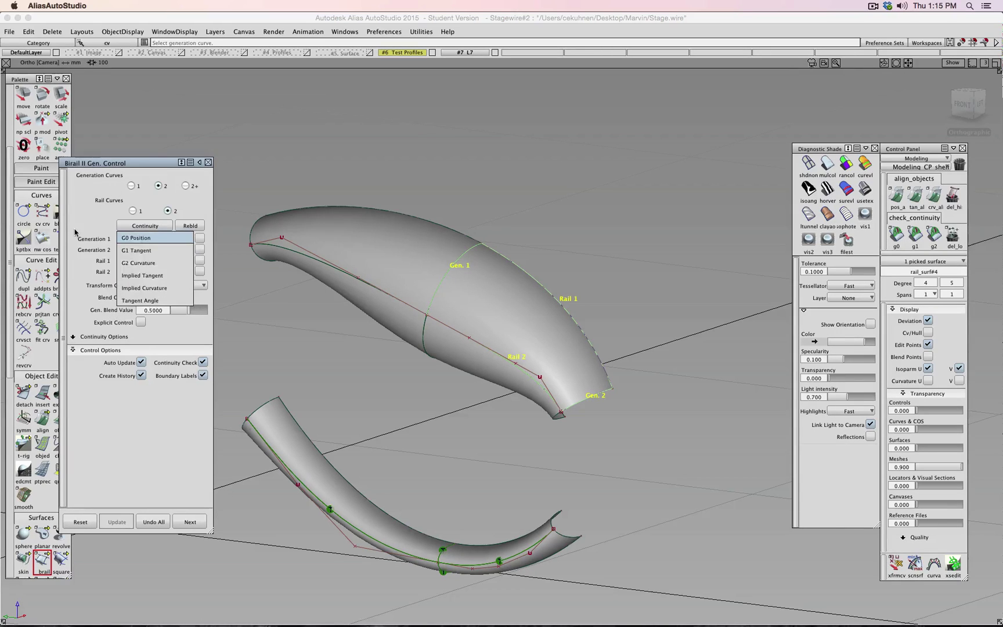
click(90, 221)
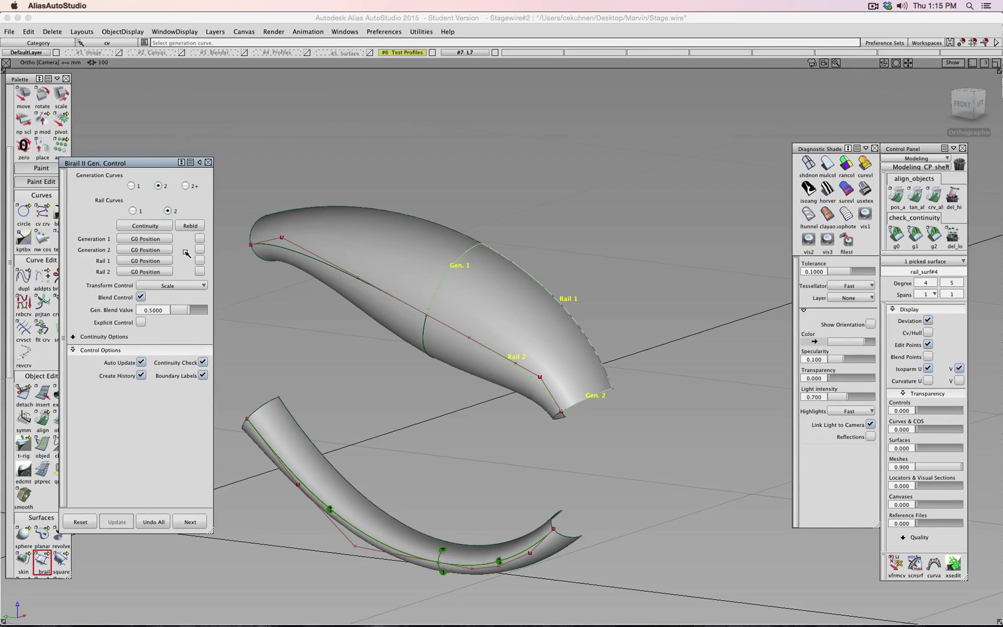
click(207, 162)
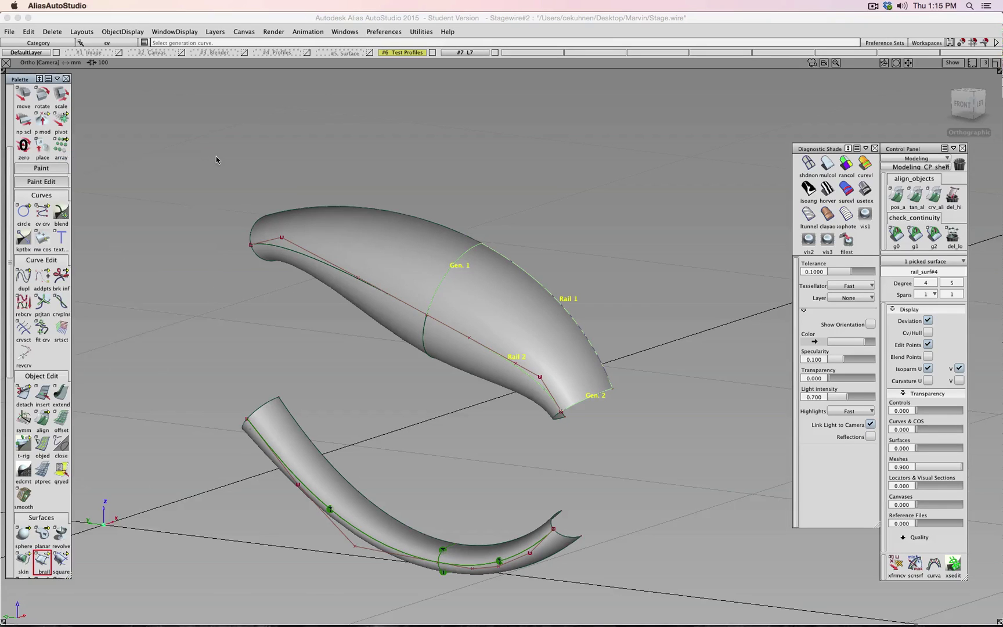
ctrl+shift+drag(217, 157, 219, 183)
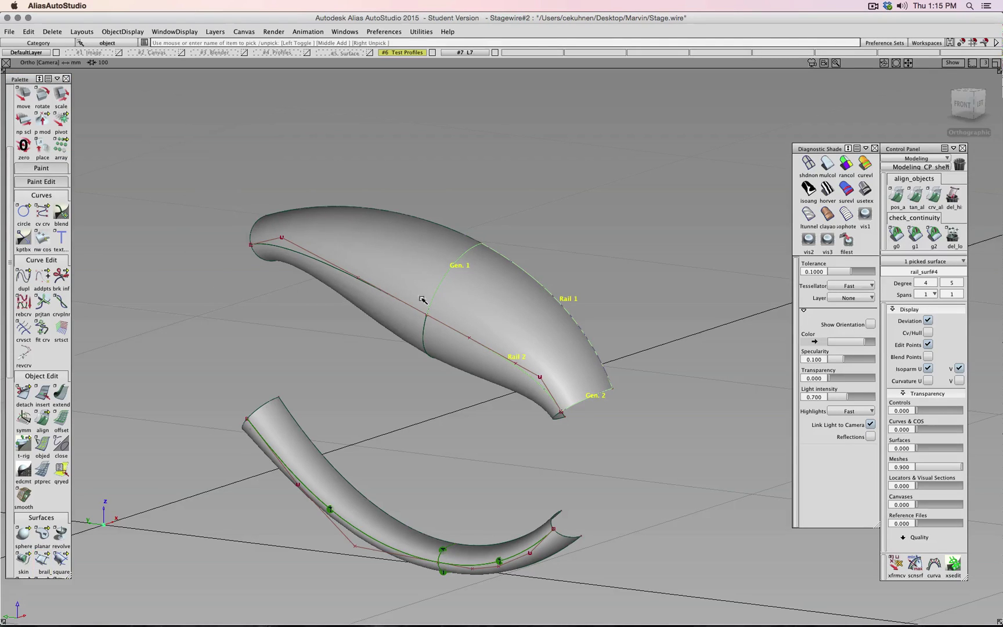
Step: Delete three of the upper shell's birail patches, keeping only the top patch at its blunt end
click(467, 348)
click(401, 319)
key(Delete)
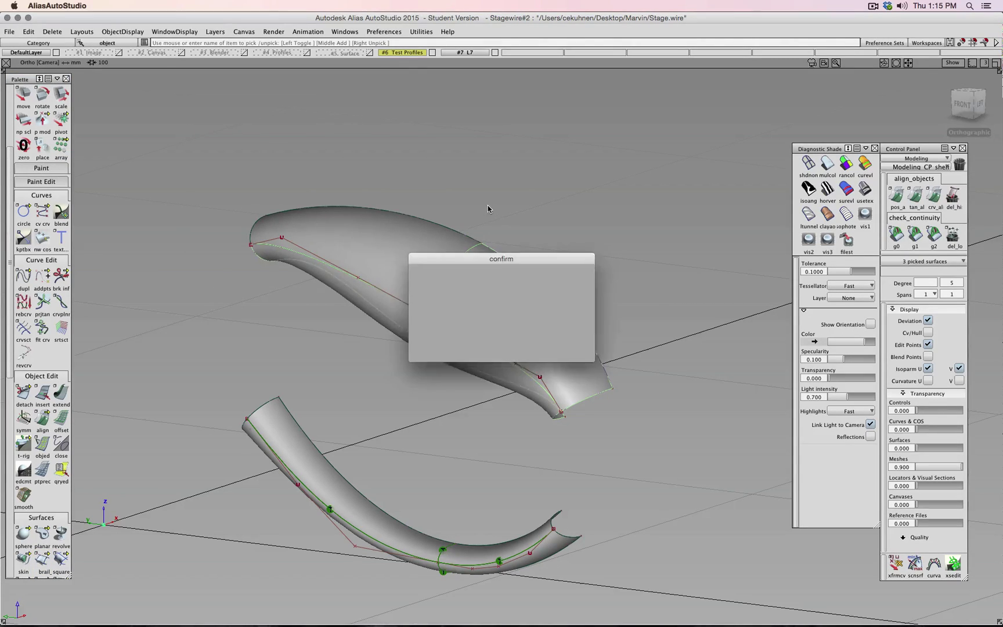
click(462, 340)
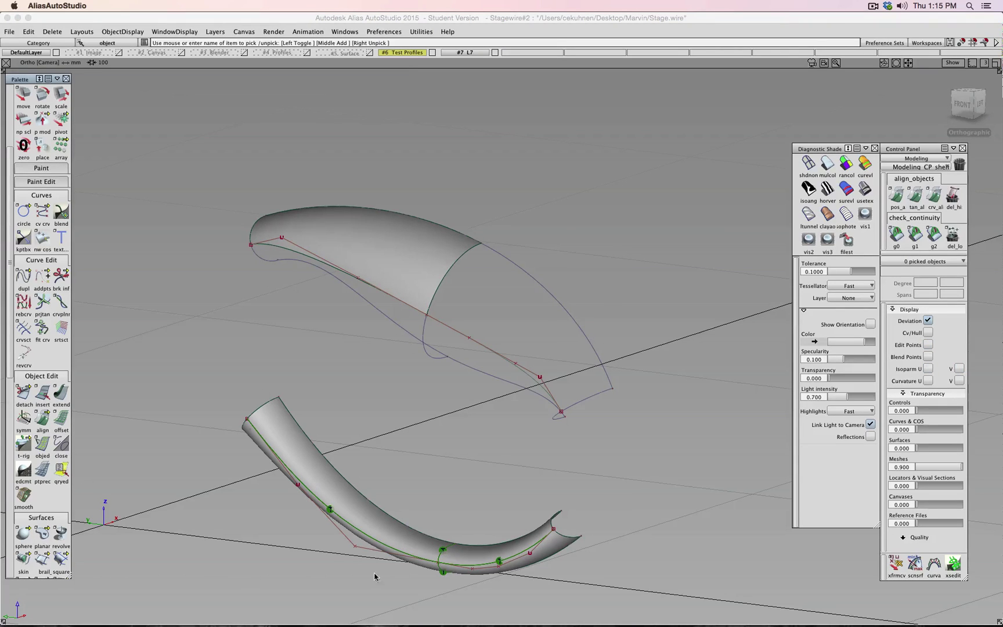
Step: Rebuild the upper shell's second top patch with Birail, using G1 Tangent on Generation 1 from the remaining patch's central edge to the narrow end's arc
click(42, 559)
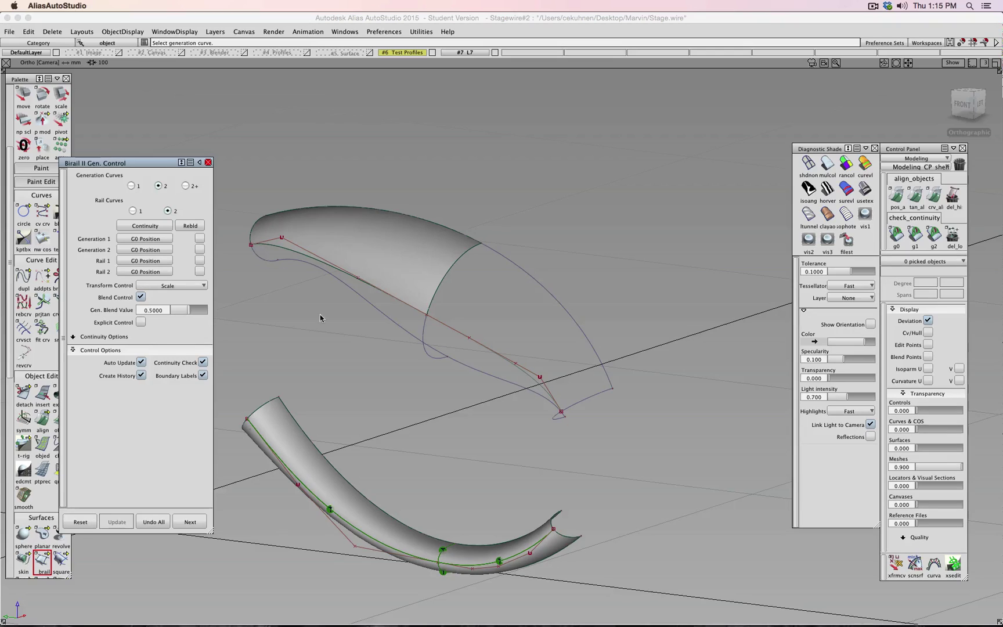
click(132, 238)
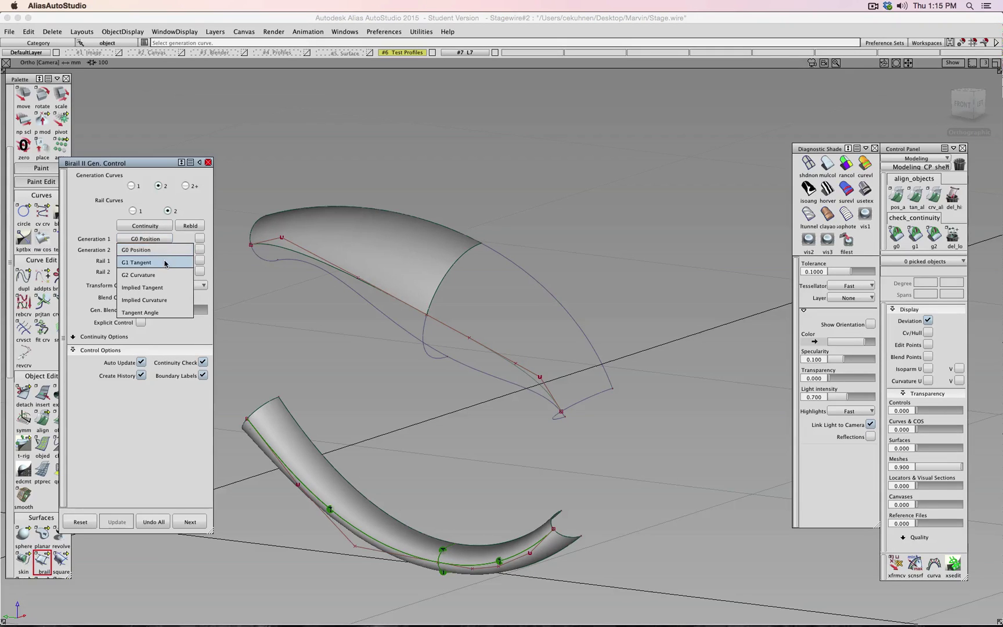
click(151, 249)
click(458, 267)
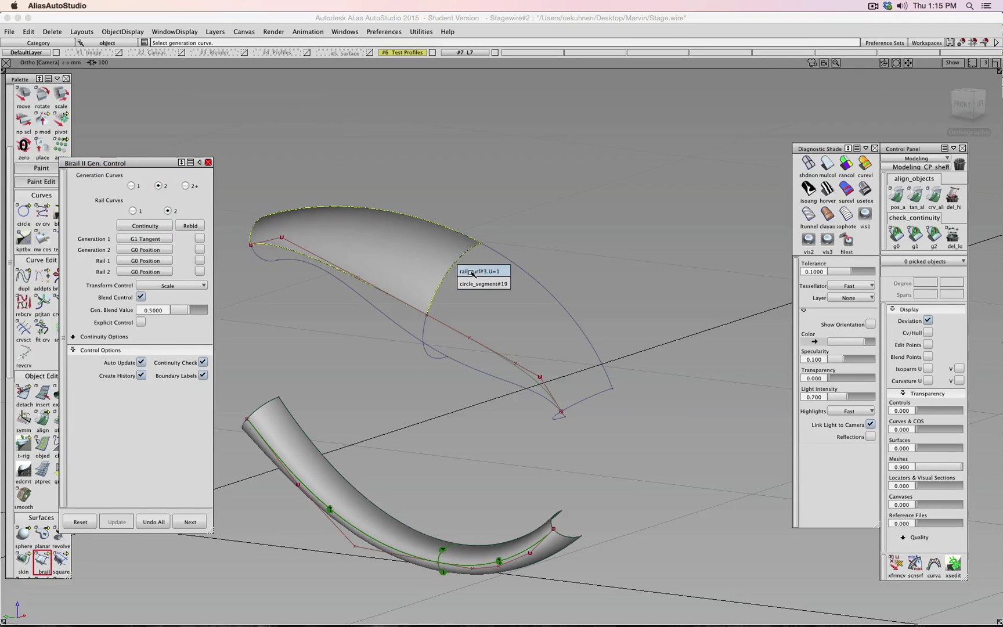
click(475, 270)
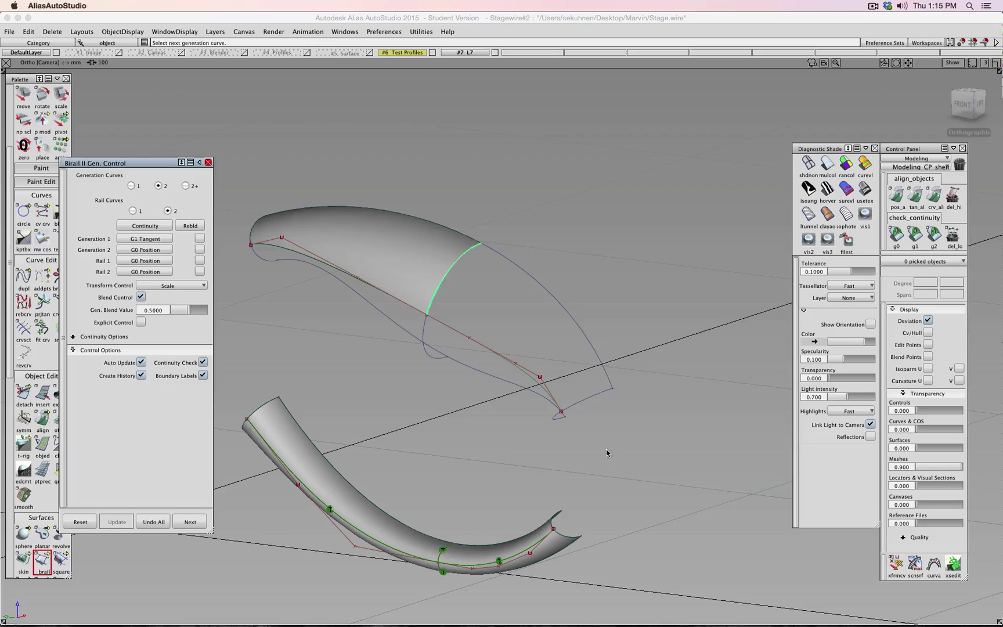
click(585, 307)
click(557, 311)
click(486, 351)
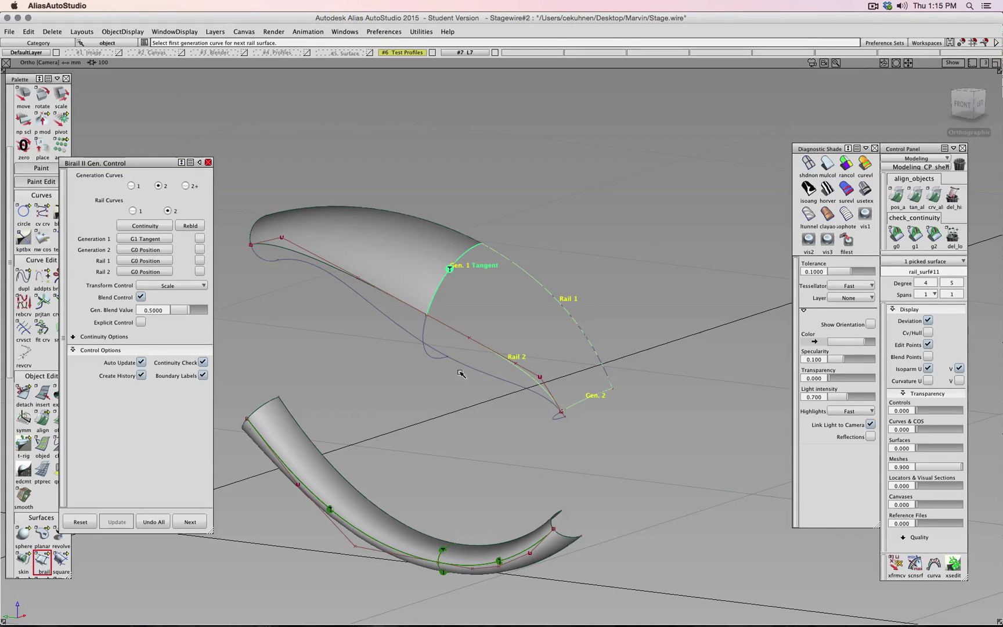
ctrl+shift+drag(452, 398, 444, 380)
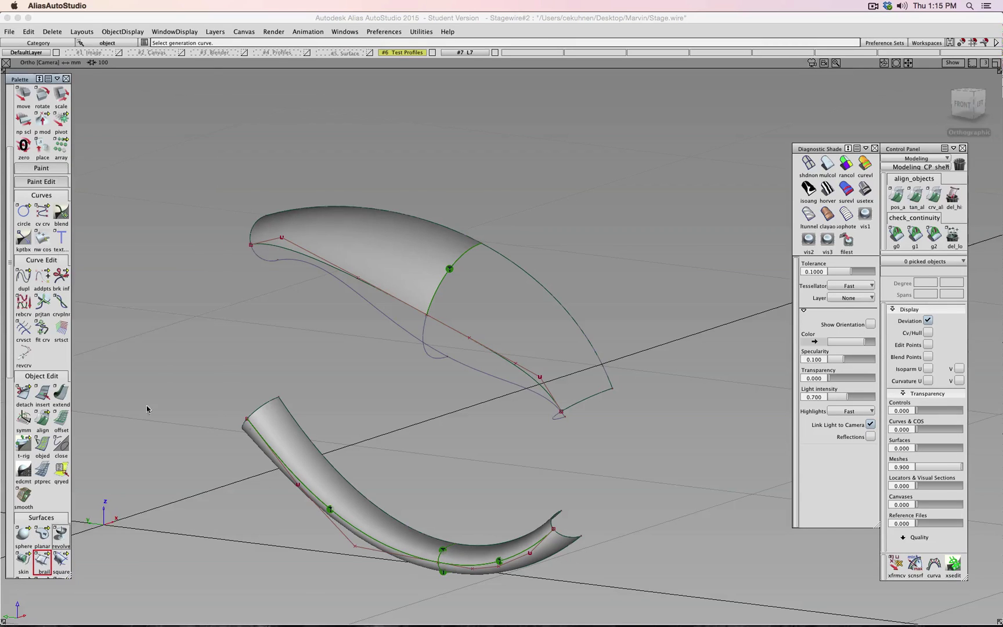
Step: Build a birail patch between the blunt end's side arc and the central side arc, using the lower profile curve and top patch's edge as rails
double_click(37, 560)
double_click(39, 565)
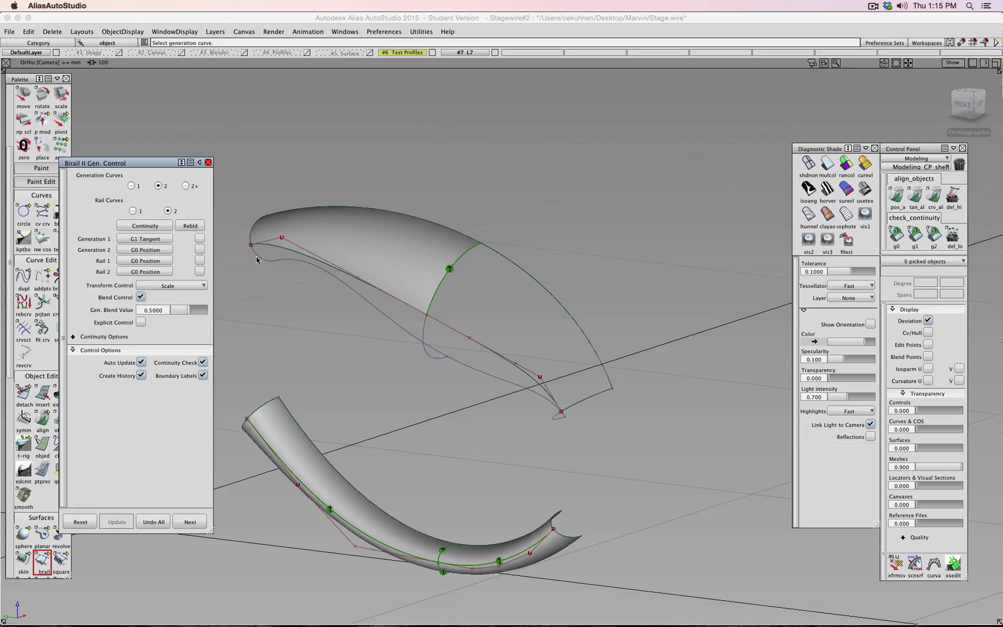
click(259, 260)
click(422, 325)
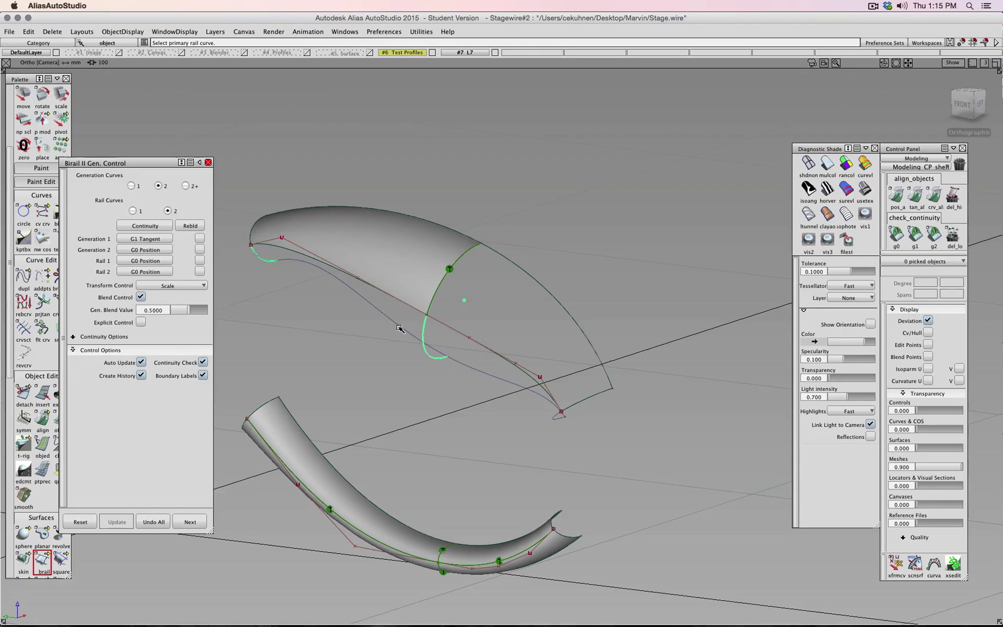
click(400, 328)
click(403, 302)
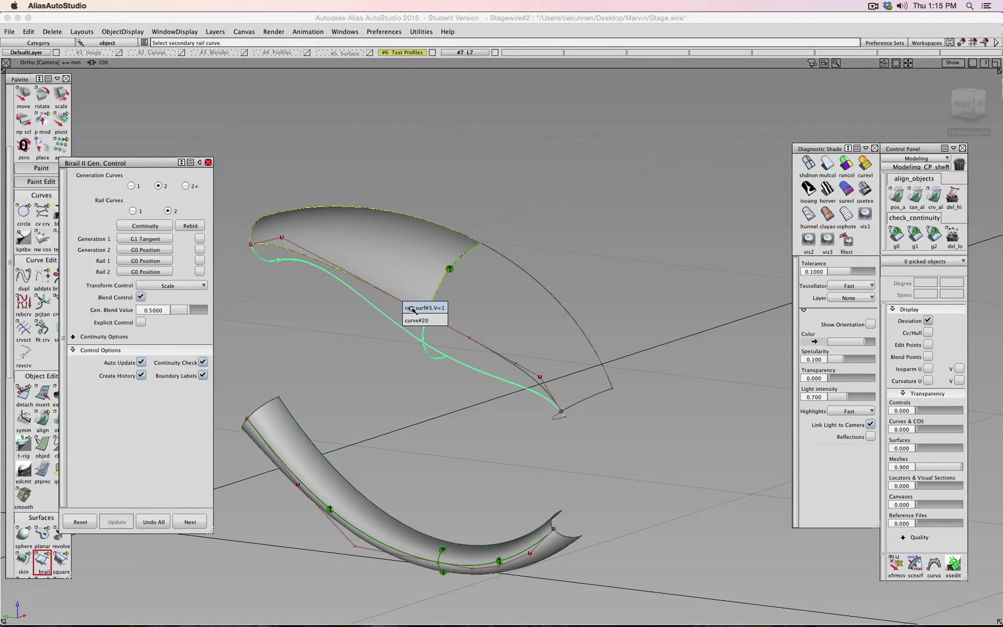
click(412, 308)
Step: Set the side patch's Generation 1 to G0 Position and Rail 2 to G1 Tangent, and shade the finished patches in plain grey
click(154, 249)
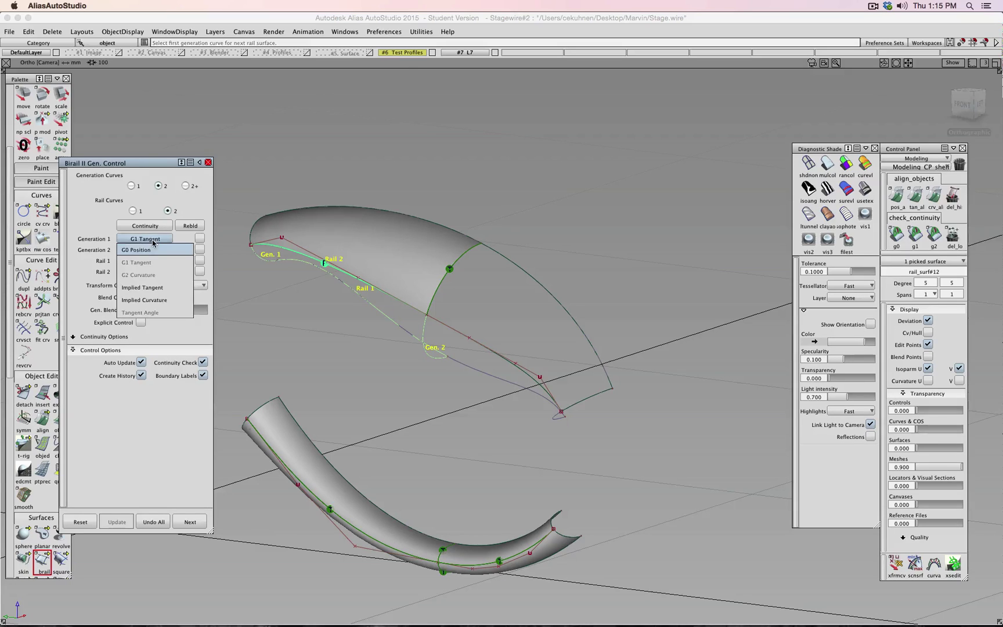
click(154, 251)
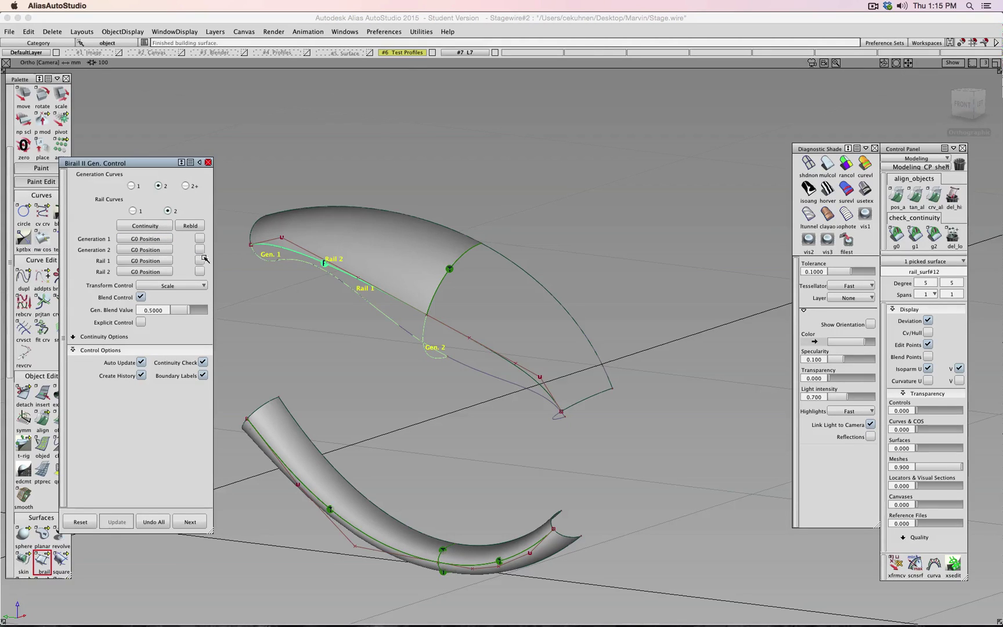
click(148, 272)
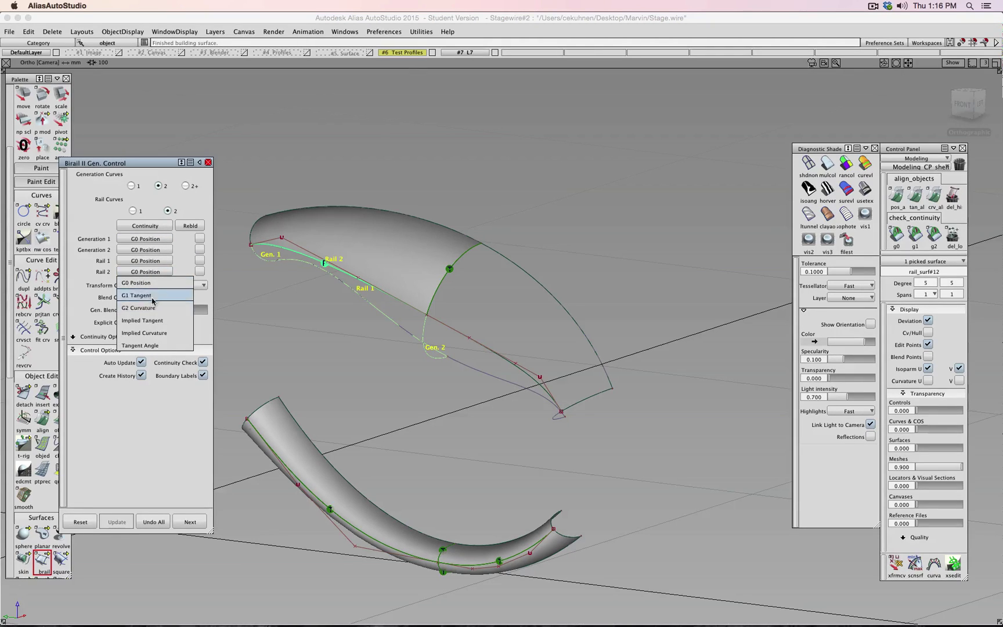
click(152, 297)
ctrl+shift+click(329, 361)
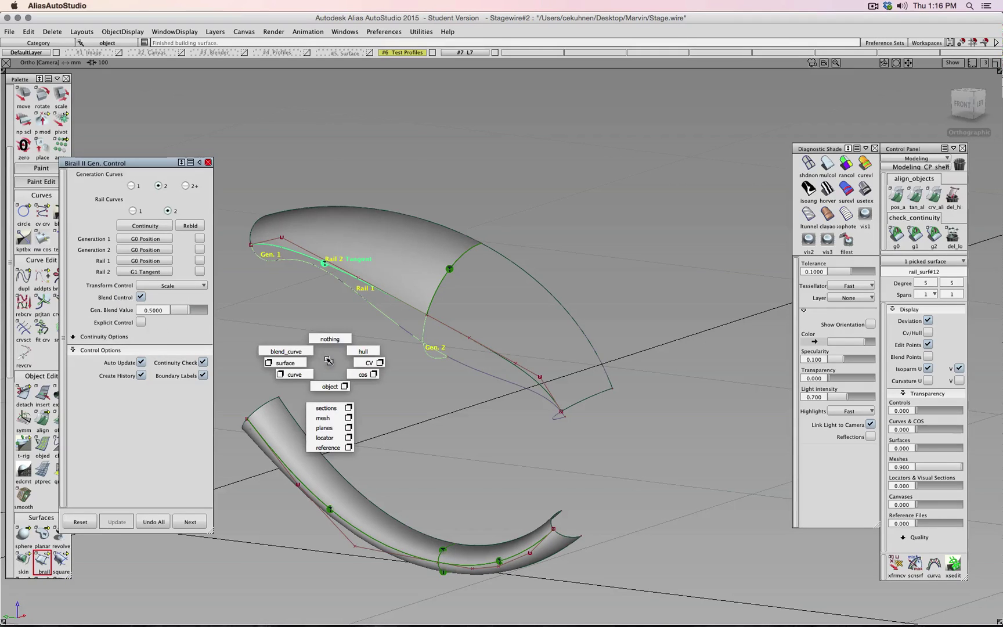
click(330, 338)
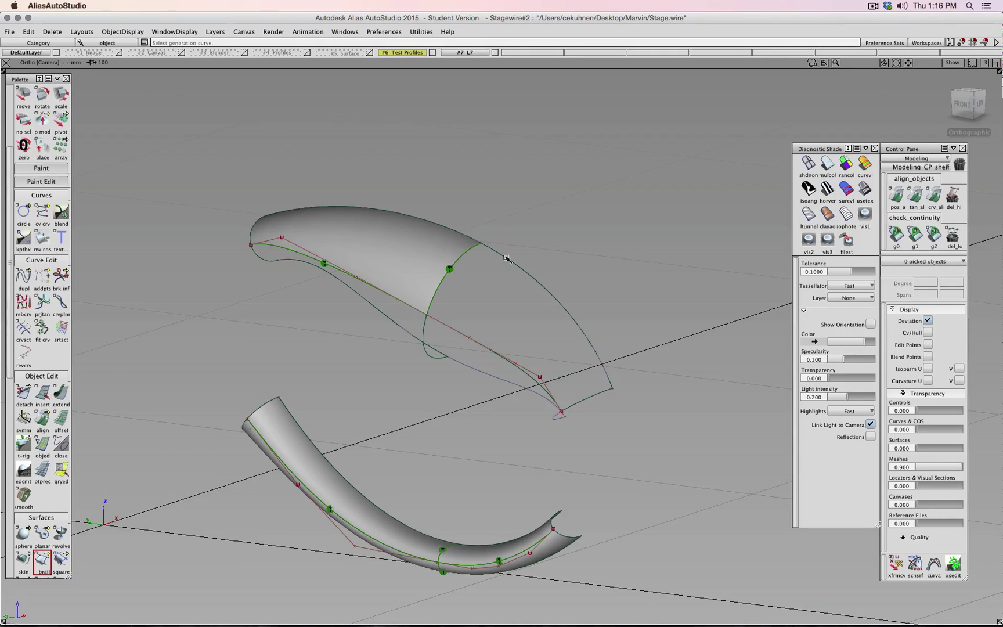
click(834, 166)
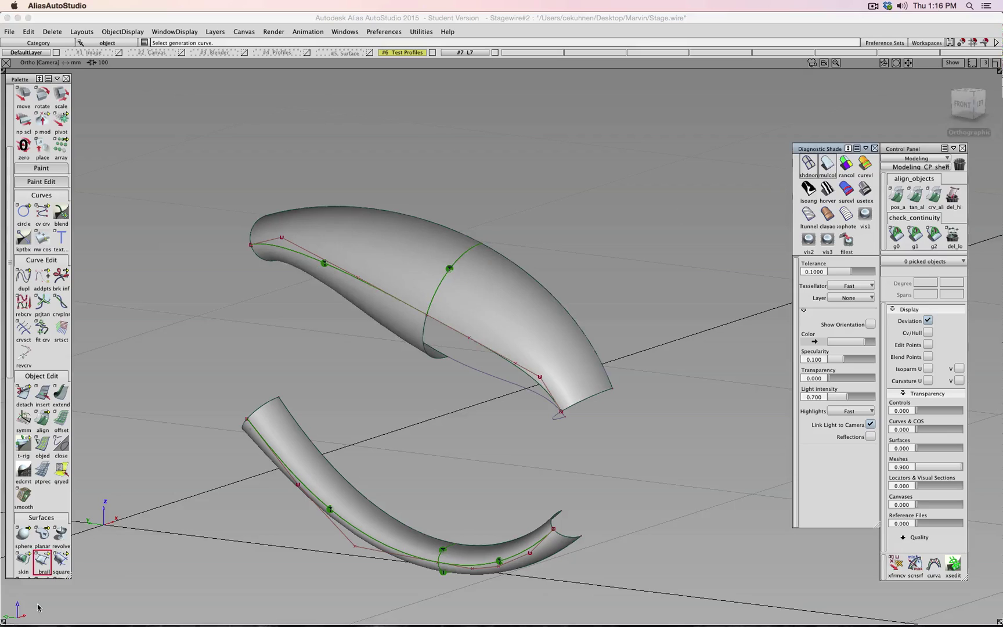
Step: Build the last side patch between the neighbouring patch's central edge and the narrow end's arc, with G1 Tangent on Generation 1 and Rail 2
double_click(45, 573)
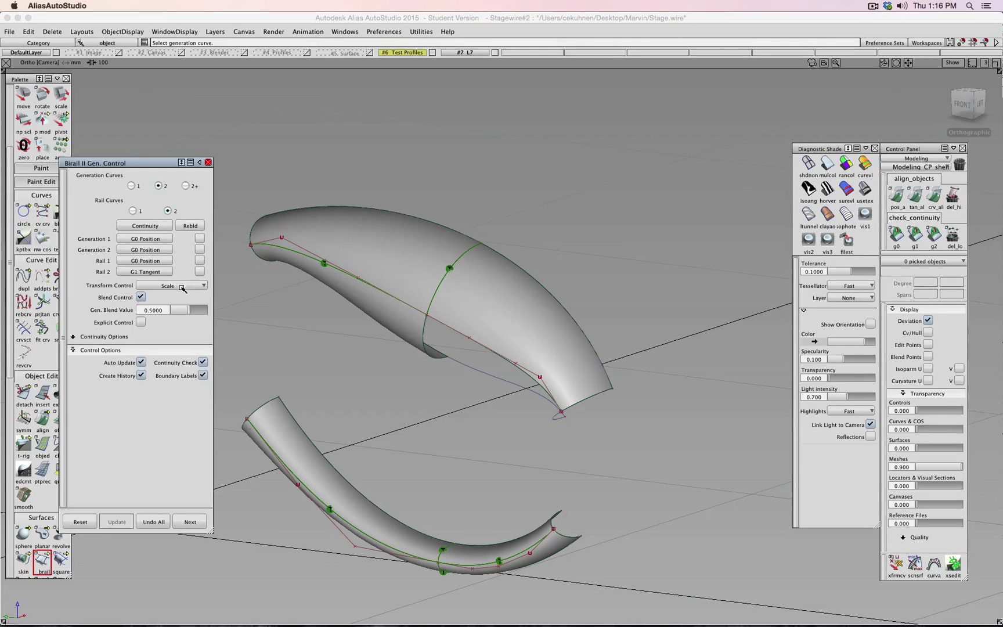
click(149, 243)
click(153, 267)
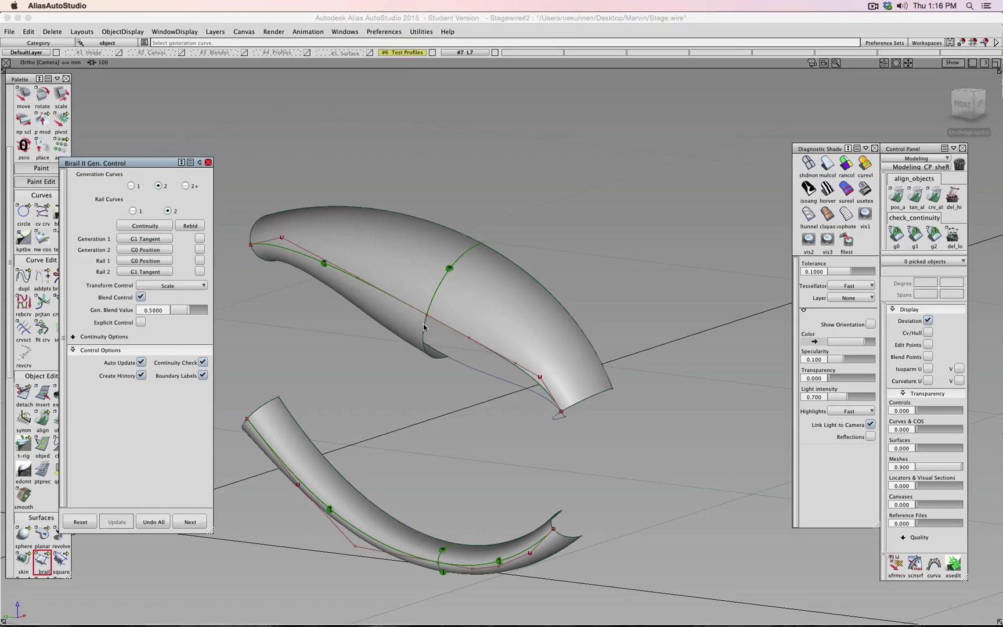
click(424, 327)
click(442, 335)
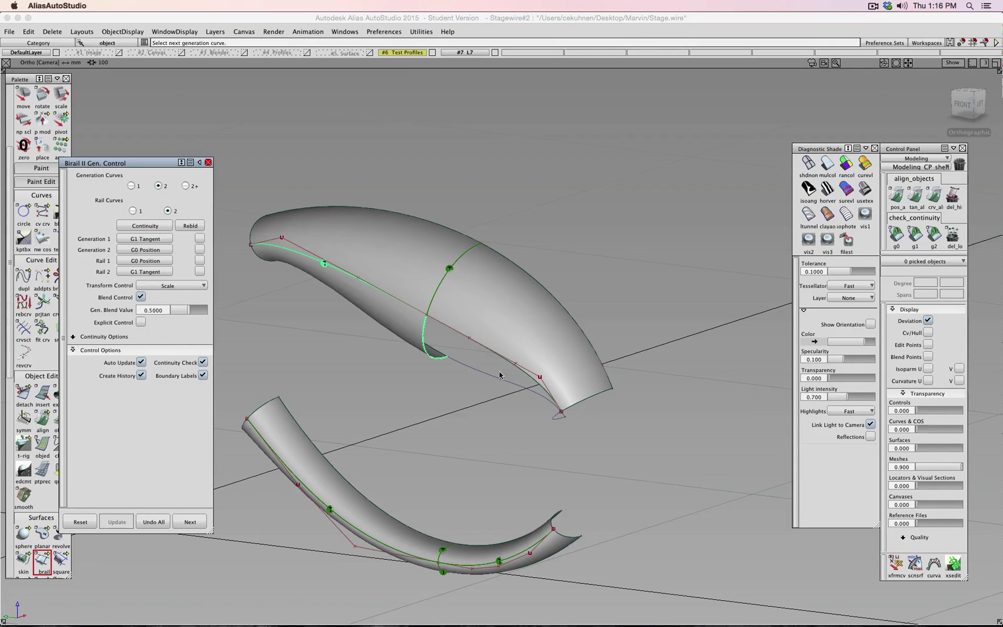
click(555, 425)
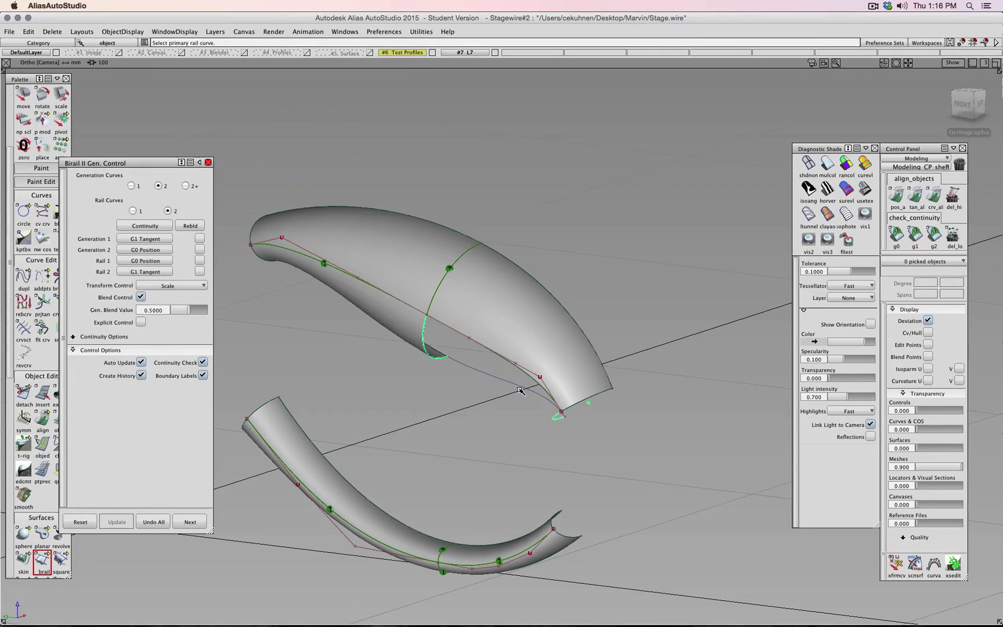
click(521, 390)
click(523, 373)
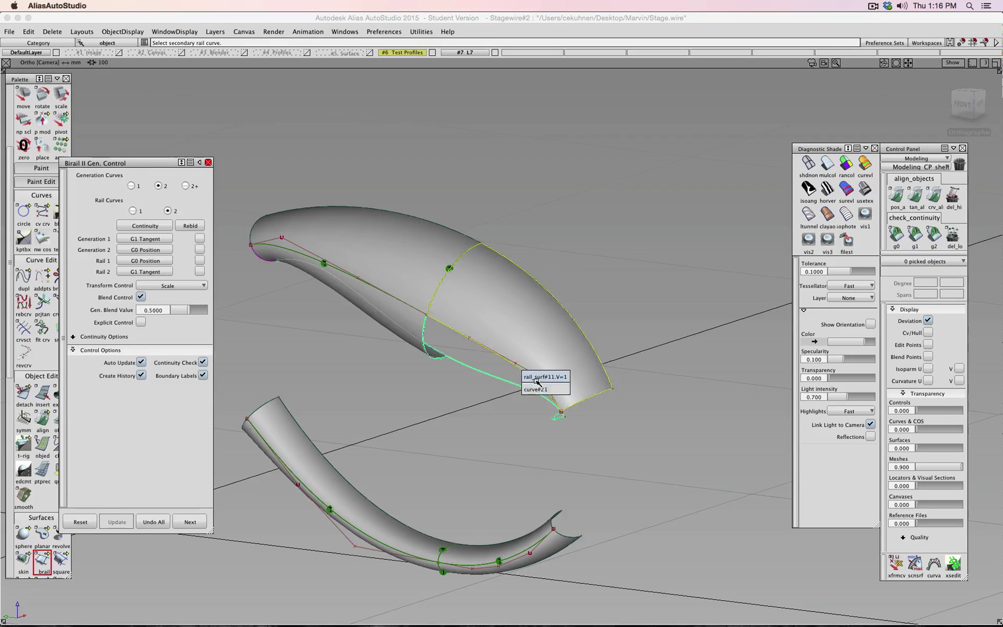
click(534, 377)
alt+shift+drag(539, 329, 593, 236)
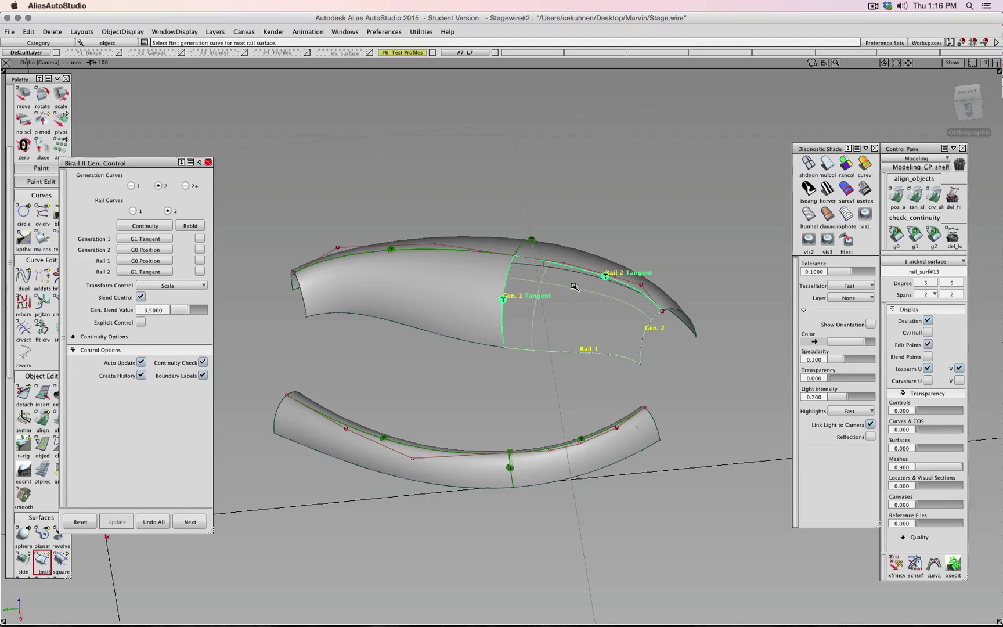
ctrl+shift+drag(609, 187, 610, 164)
Step: Check the shells' surface flow with the Showroom reflection map, and restore the plain grey shading
click(828, 166)
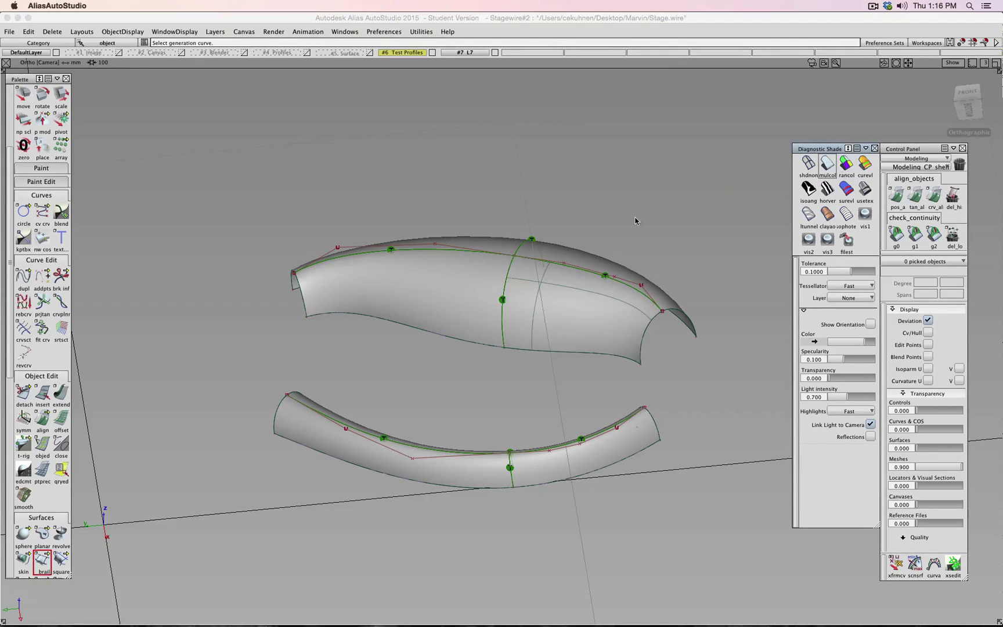
click(860, 192)
mouse_move(595, 212)
alt+shift+mouse_down()
mouse_move(572, 437)
mouse_move(443, 410)
mouse_move(332, 320)
mouse_move(352, 363)
mouse_move(553, 405)
alt+shift+mouse_up()
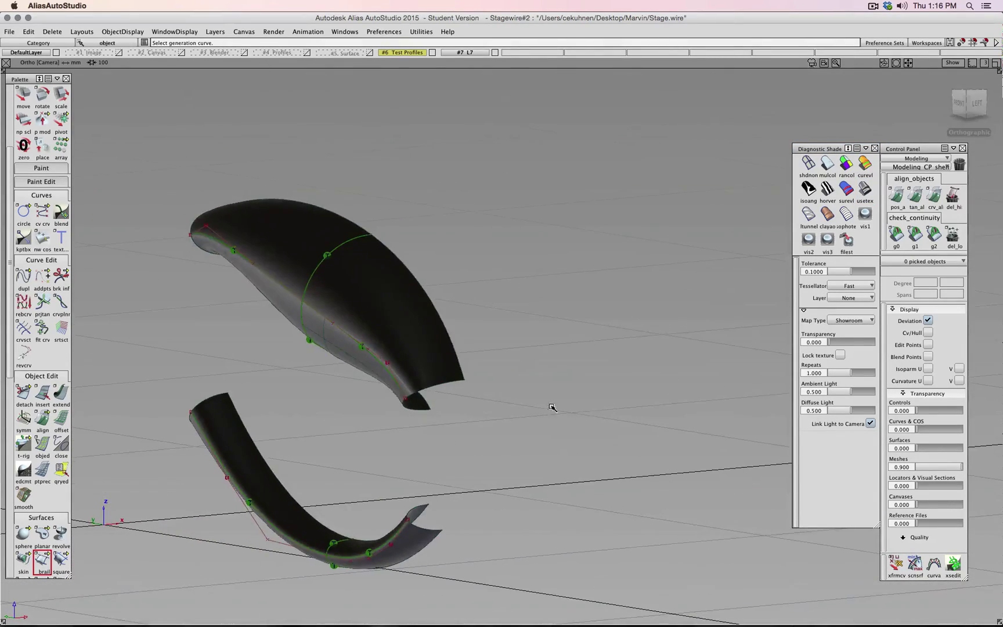
click(827, 165)
Step: Remove the continuity check locators from the shells and save the scene
alt+shift+middle_drag(489, 325, 593, 201)
click(952, 235)
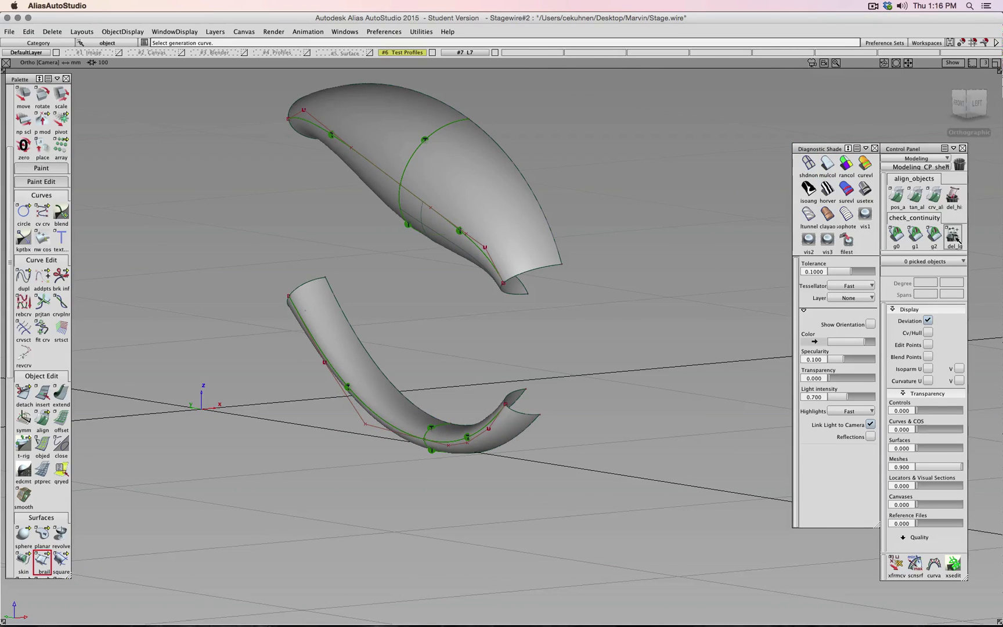
key(super+s)
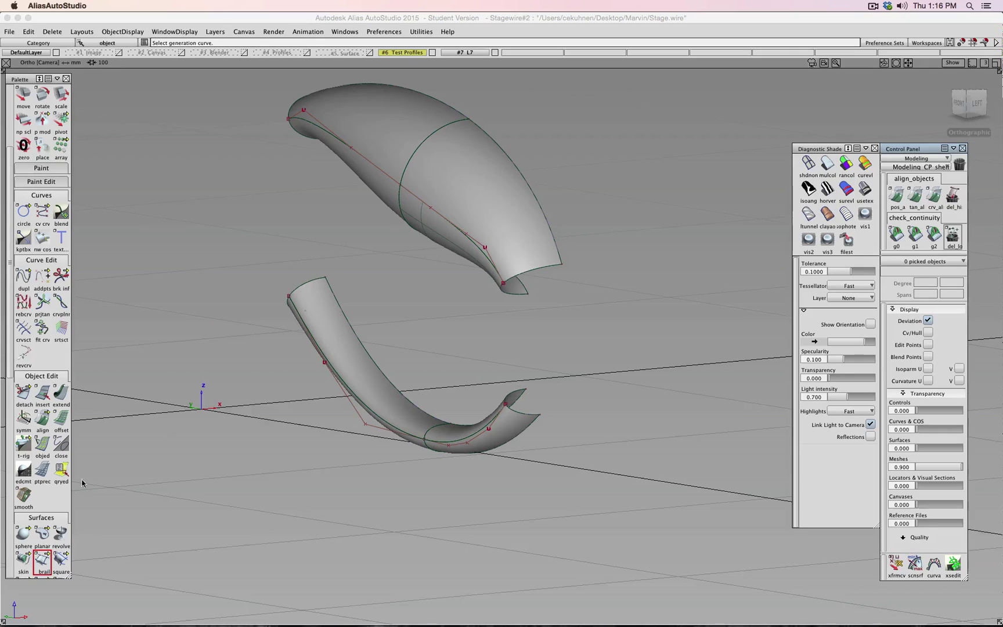
Step: Start the Freeform Blend tool and open its settings
scroll(56, 529, down, 1)
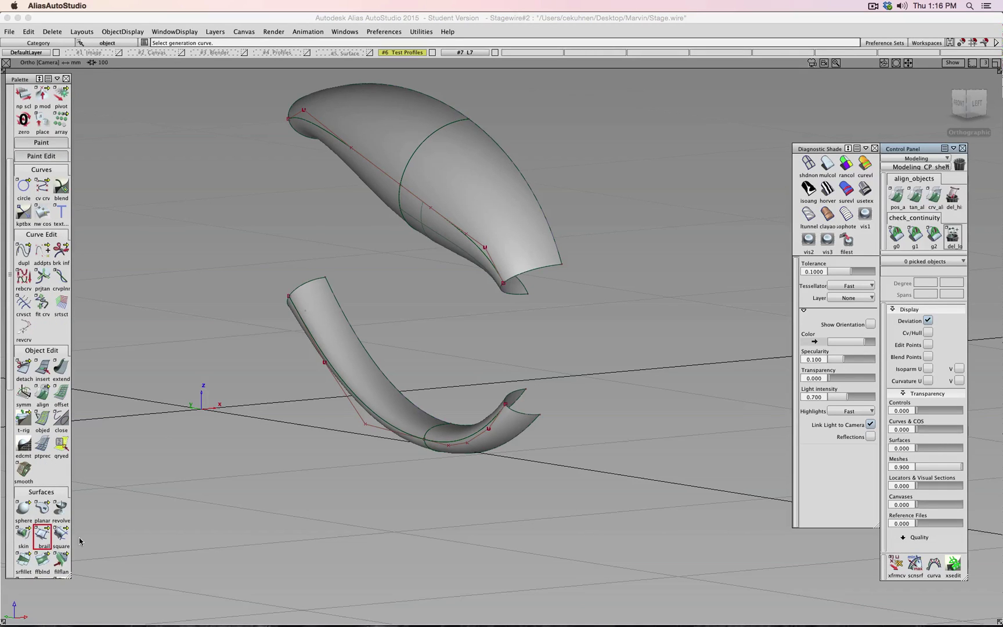
click(42, 560)
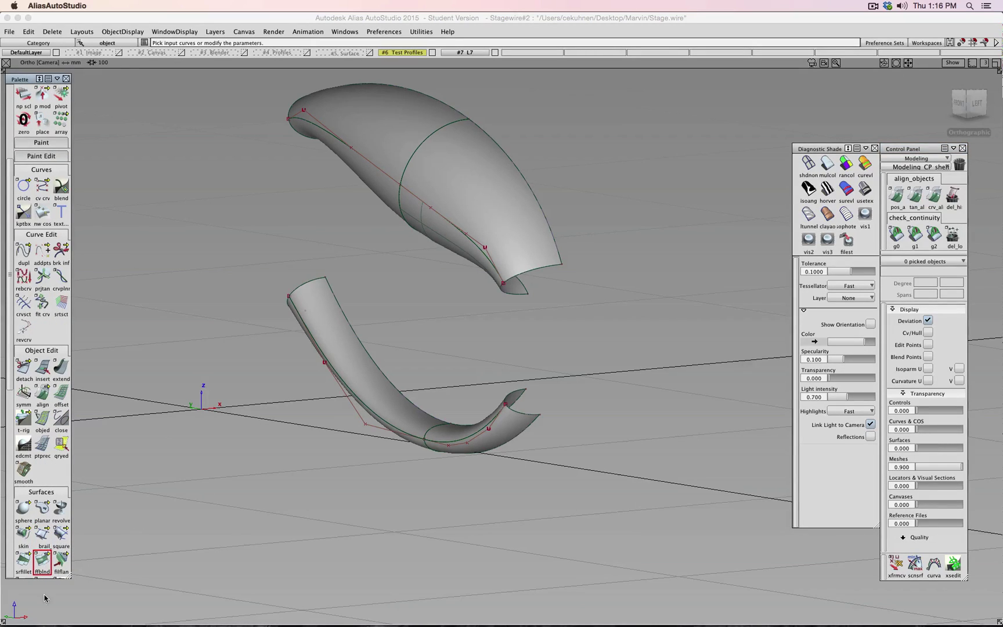
double_click(43, 562)
click(788, 131)
double_click(44, 561)
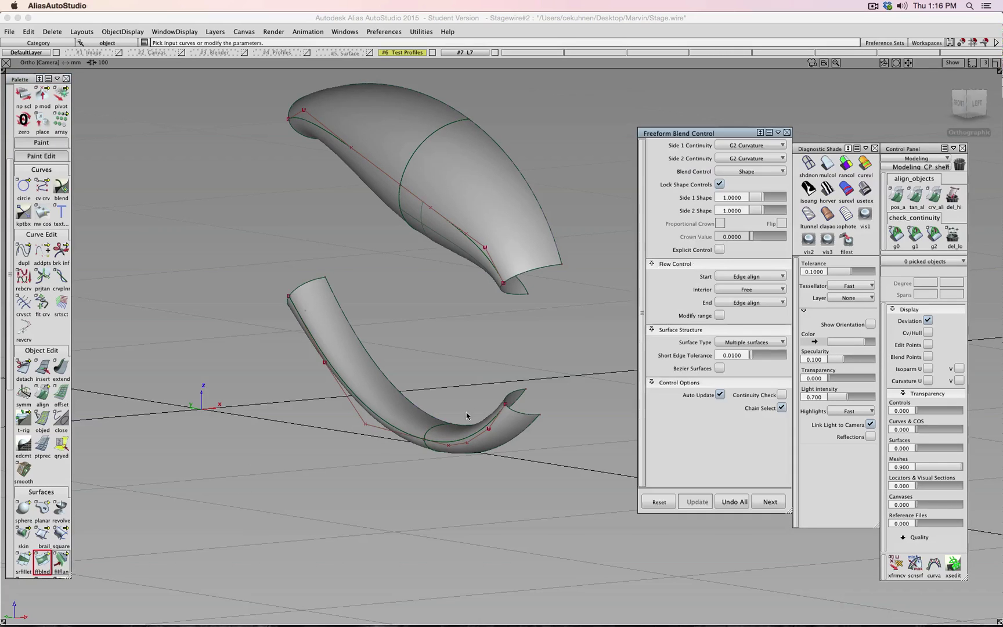
click(531, 416)
drag(550, 464, 566, 398)
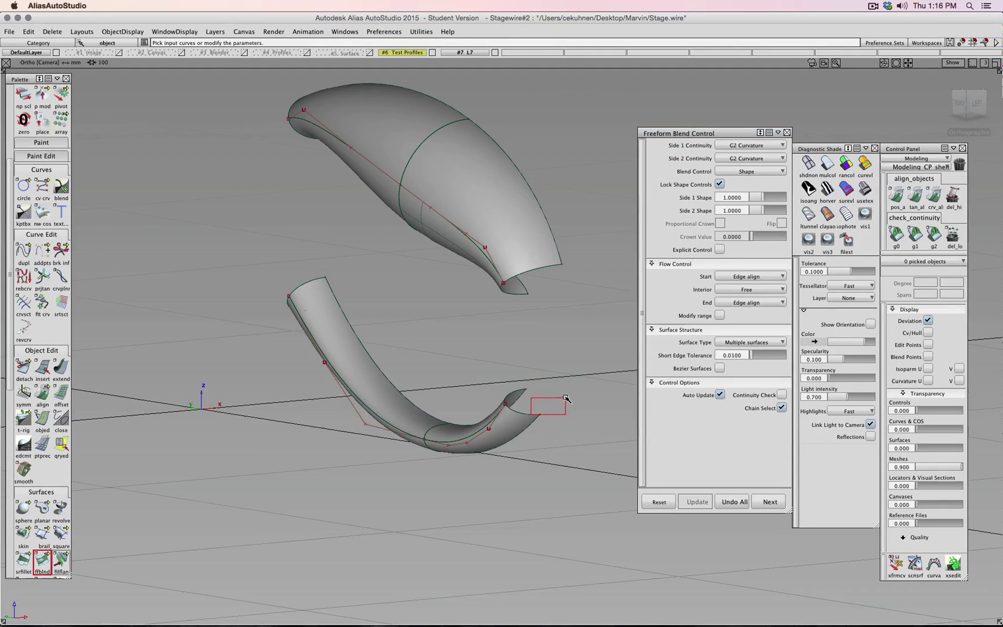
click(703, 471)
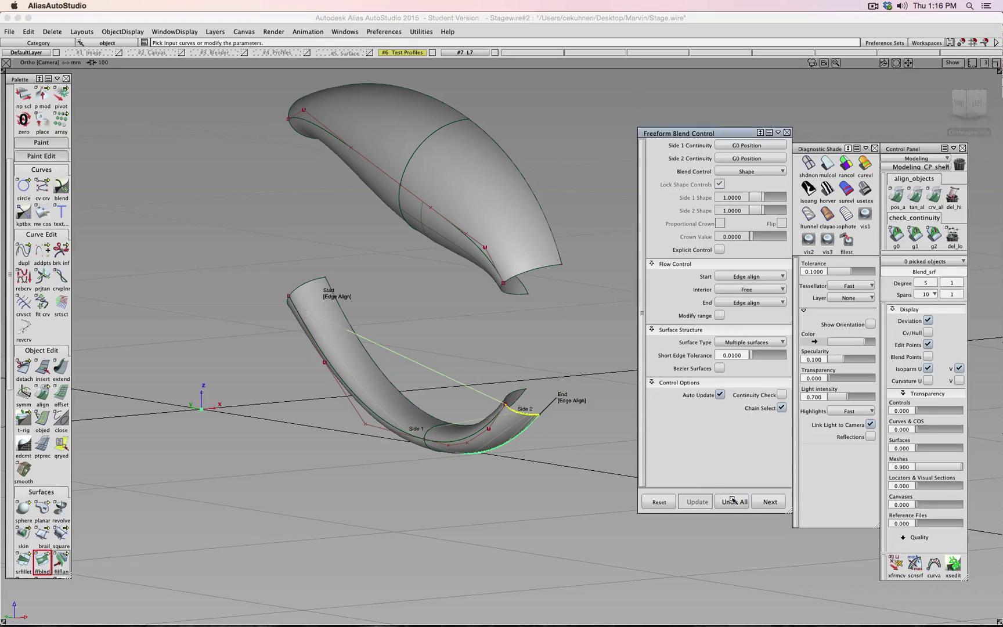
Step: Try to bridge the chained end edges of the lower and upper shells with one freeform blend
click(514, 393)
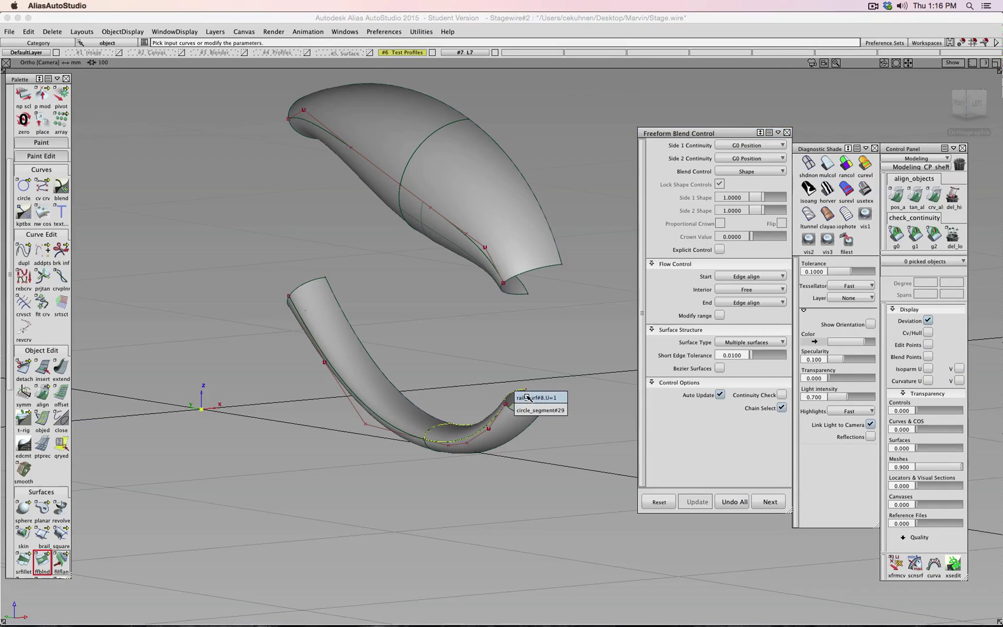
click(531, 398)
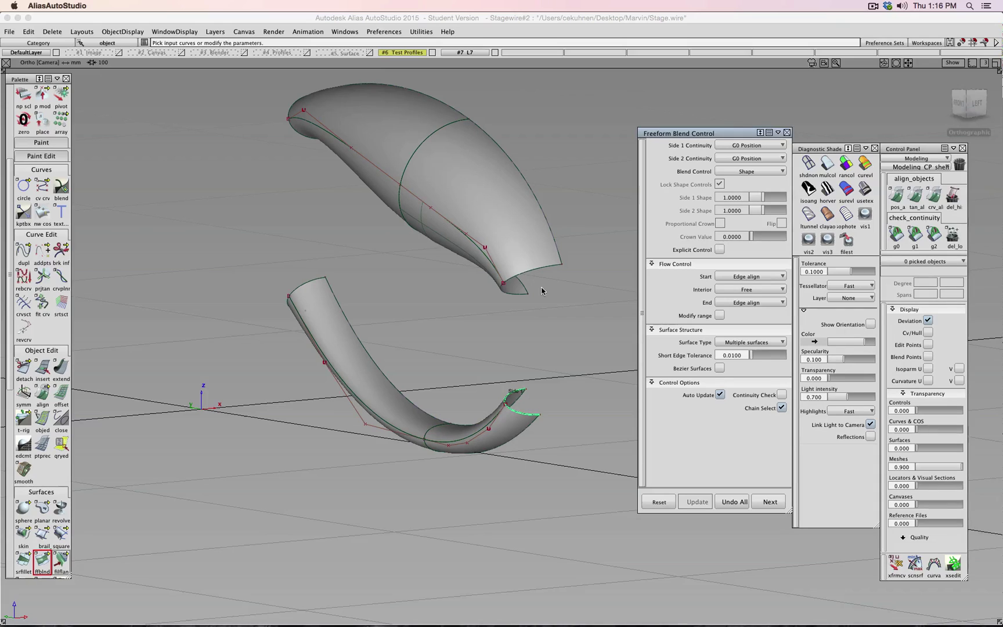
click(517, 297)
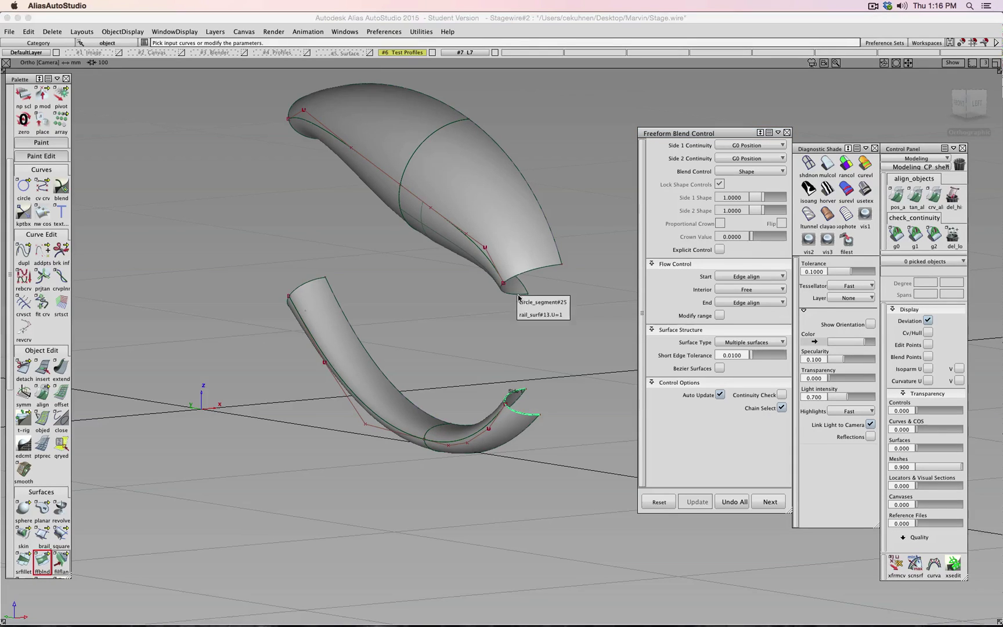
click(539, 315)
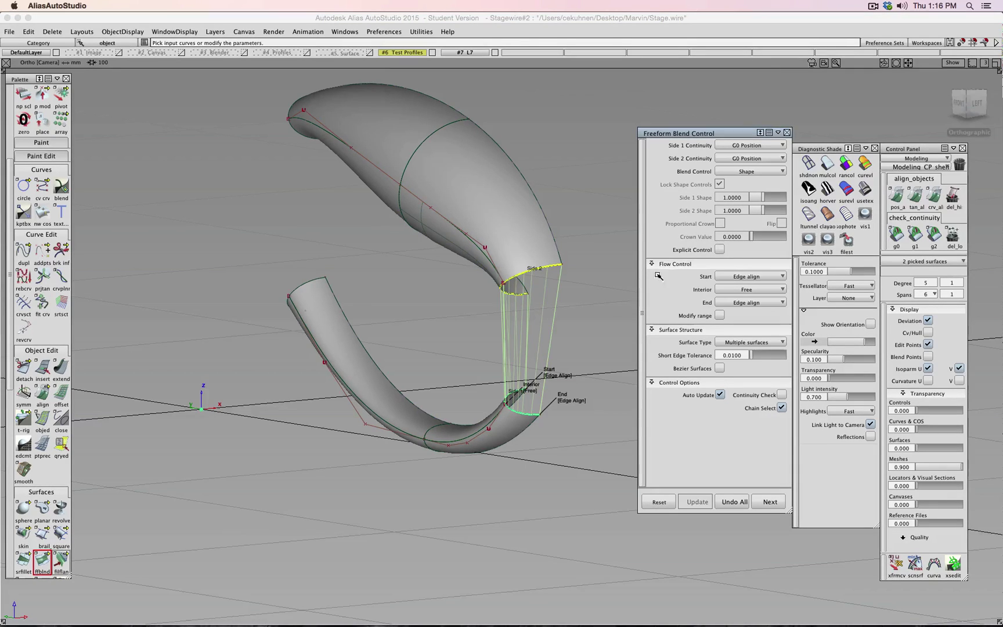
Step: Set both Side 1 and Side 2 Continuity of the freeform blend to G2 Curvature
click(738, 145)
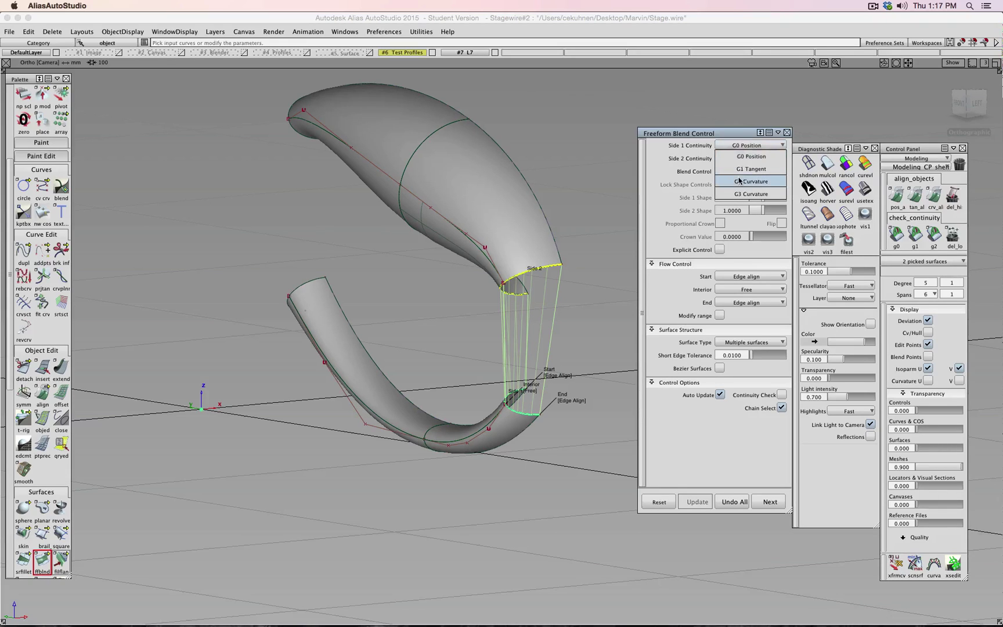
click(739, 174)
click(743, 159)
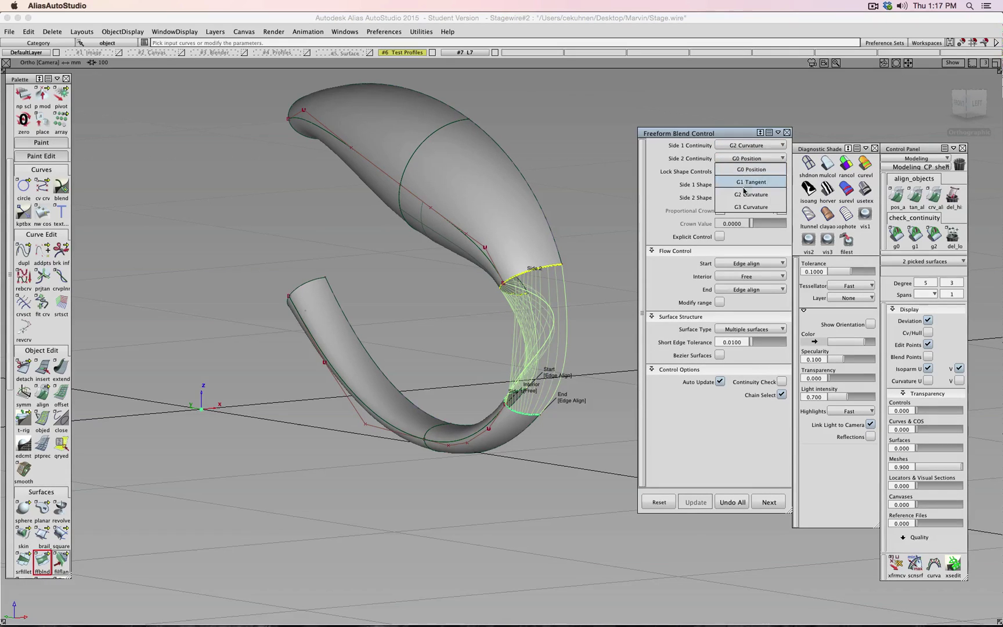
click(746, 186)
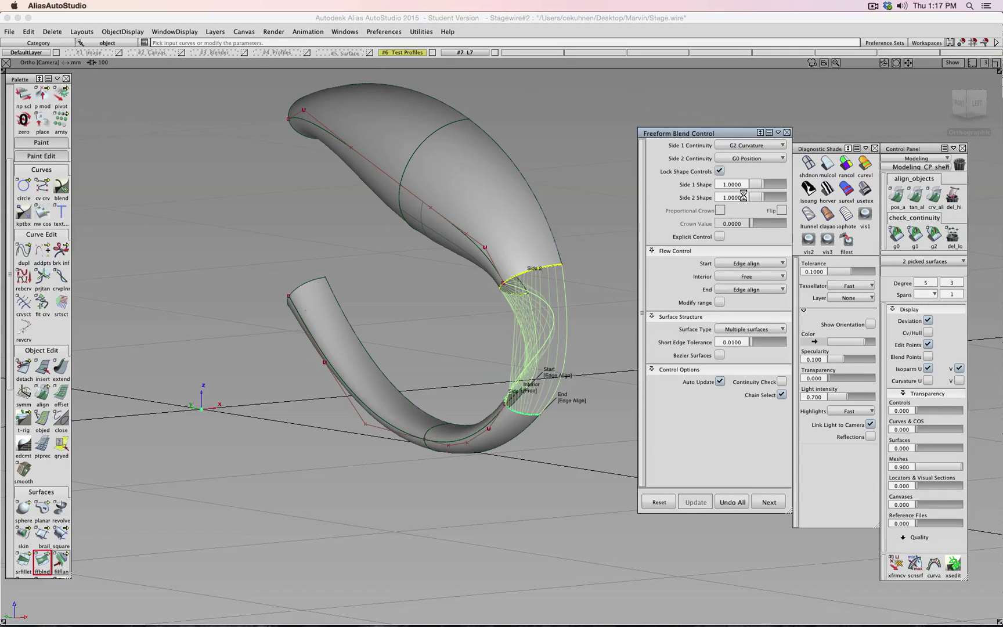
click(959, 106)
scroll(458, 343, up, 10)
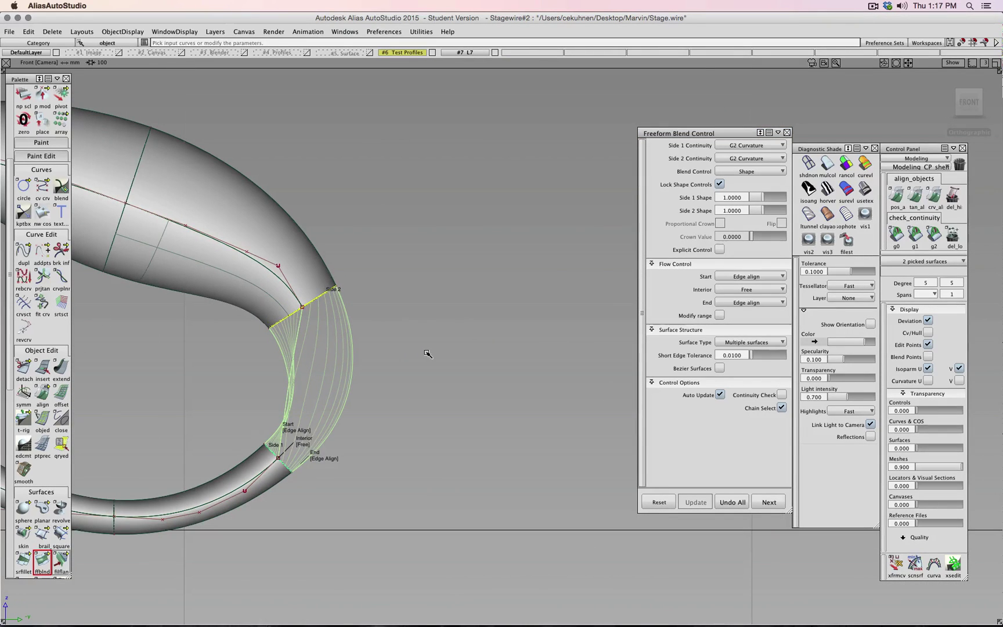
Step: Undo the chained freeform blend and turn off Chain Select
click(730, 502)
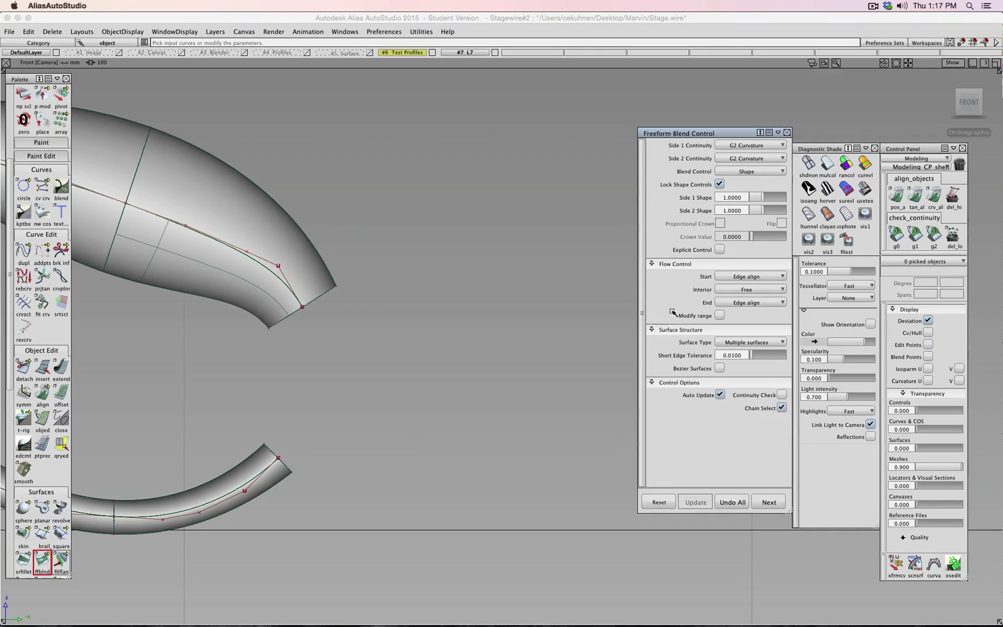
click(781, 408)
alt+shift+drag(441, 406, 222, 457)
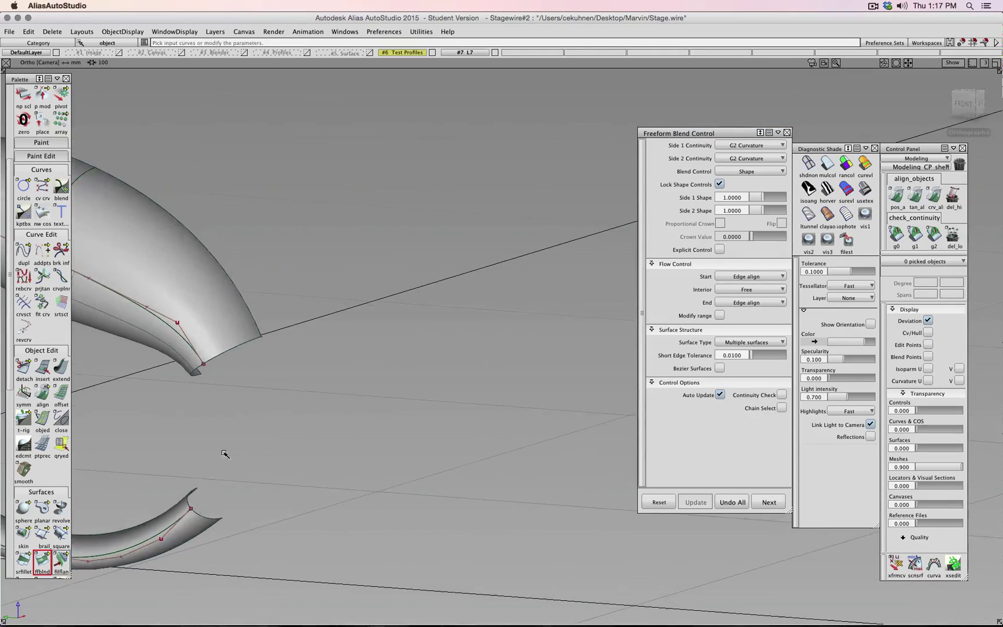
click(186, 499)
click(198, 509)
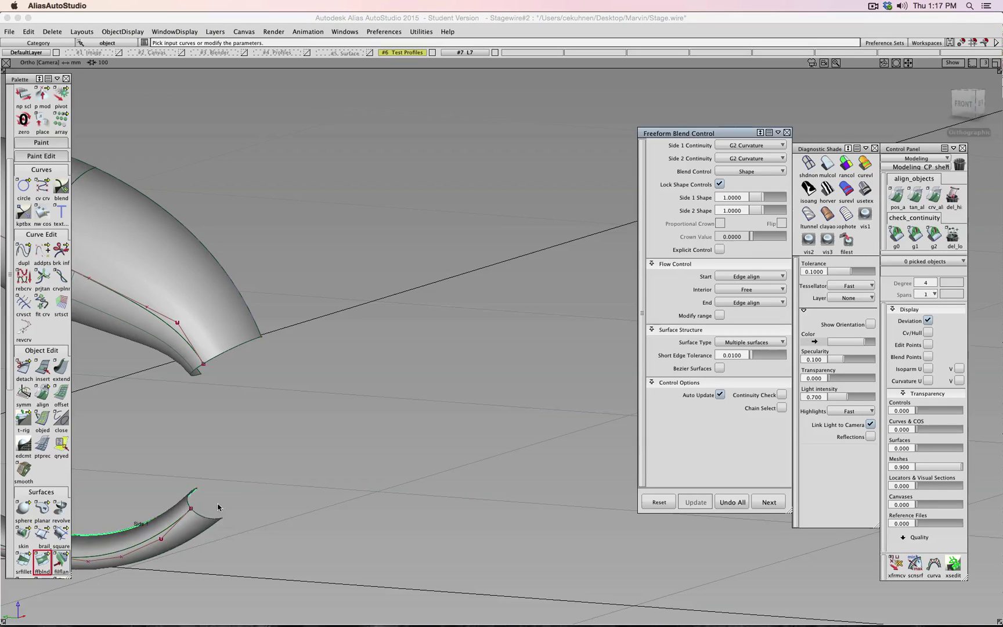
click(236, 497)
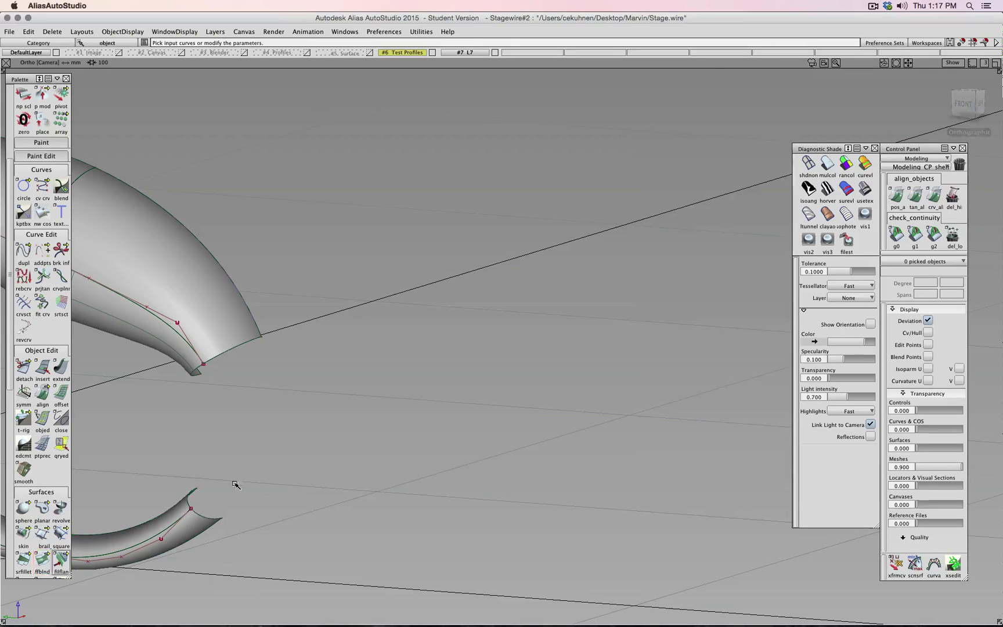
Step: Try to blend the lower shell's inner end edge with the upper shell's end, and discard the result
click(189, 503)
click(212, 508)
alt+shift+drag(224, 450, 282, 329)
click(276, 318)
click(308, 333)
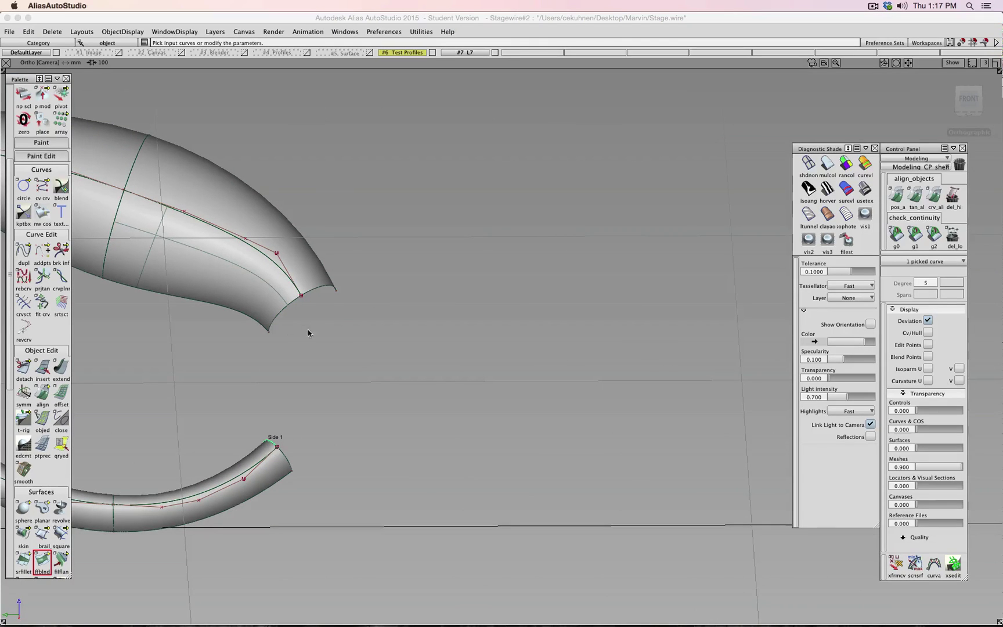
click(271, 326)
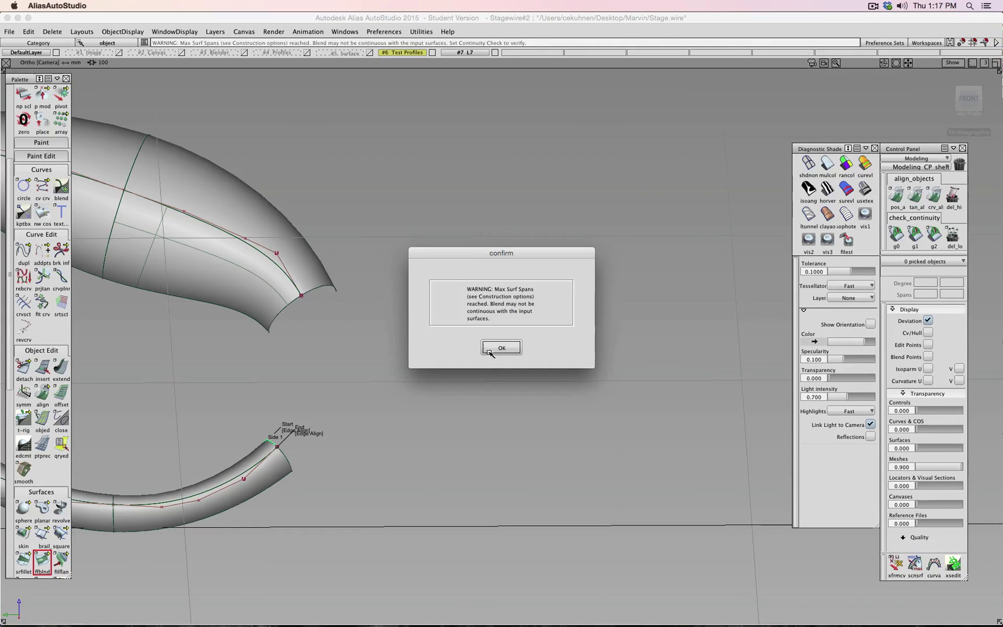
click(489, 351)
alt+shift+drag(426, 340, 435, 419)
ctrl+shift+drag(317, 458, 319, 483)
click(300, 415)
key(Delete)
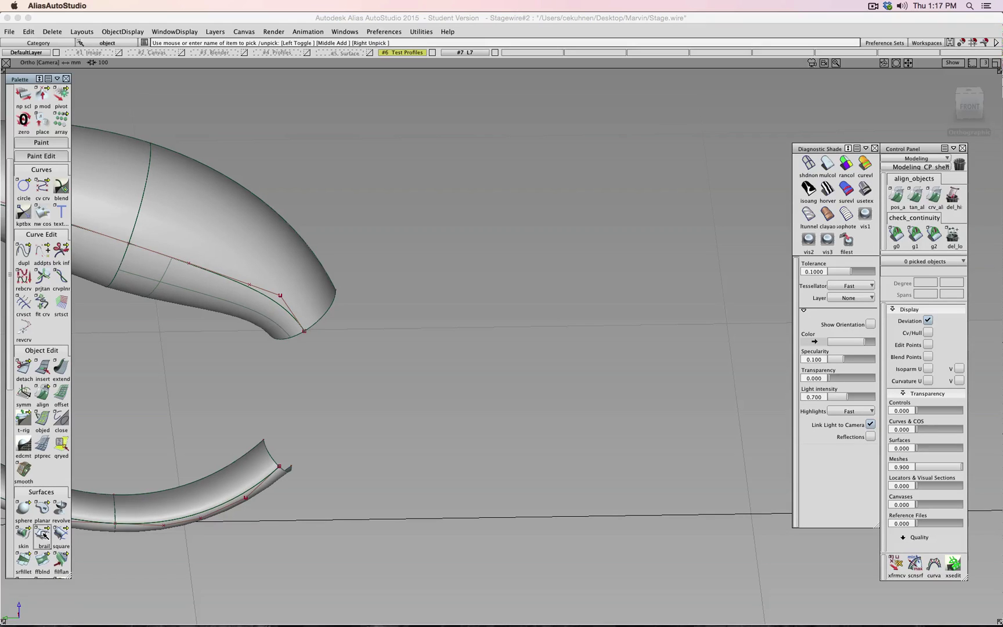
Step: Build a G2 freeform blend between the inner patches' end edges on the lower and upper shells
click(41, 560)
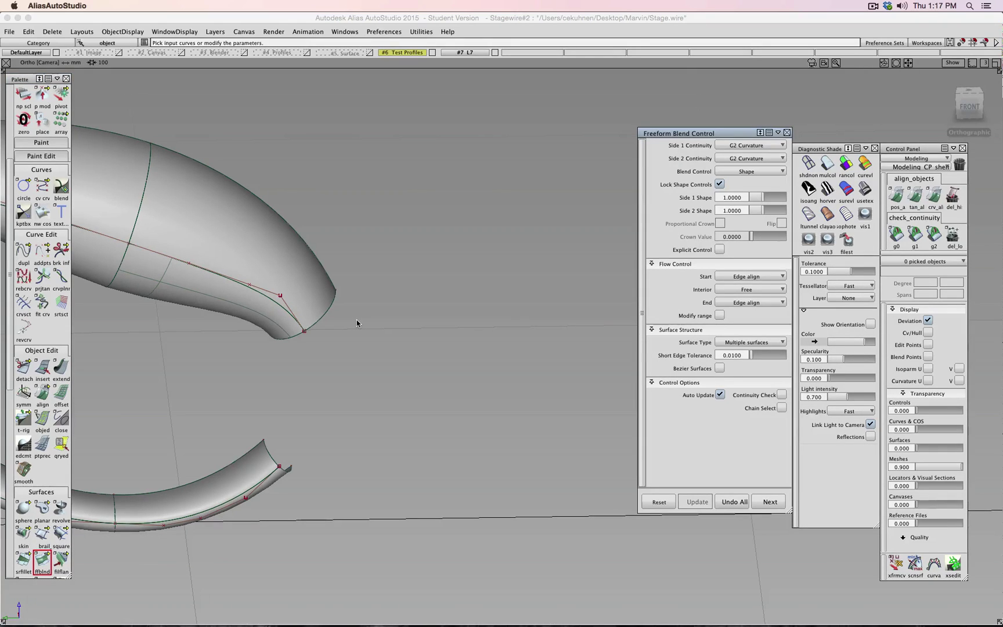
click(265, 449)
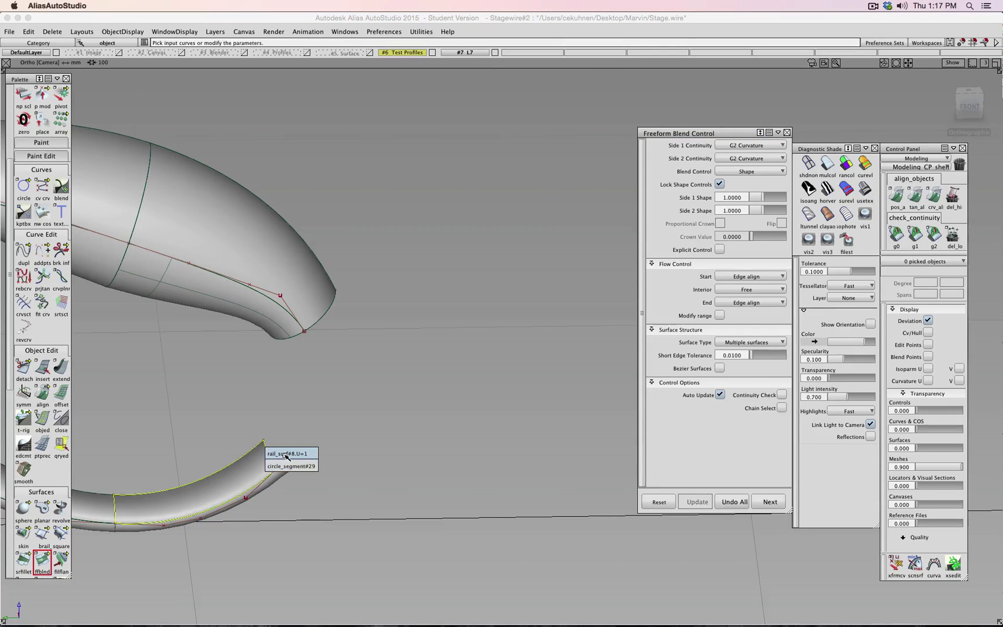
click(286, 454)
alt+shift+drag(285, 454, 307, 335)
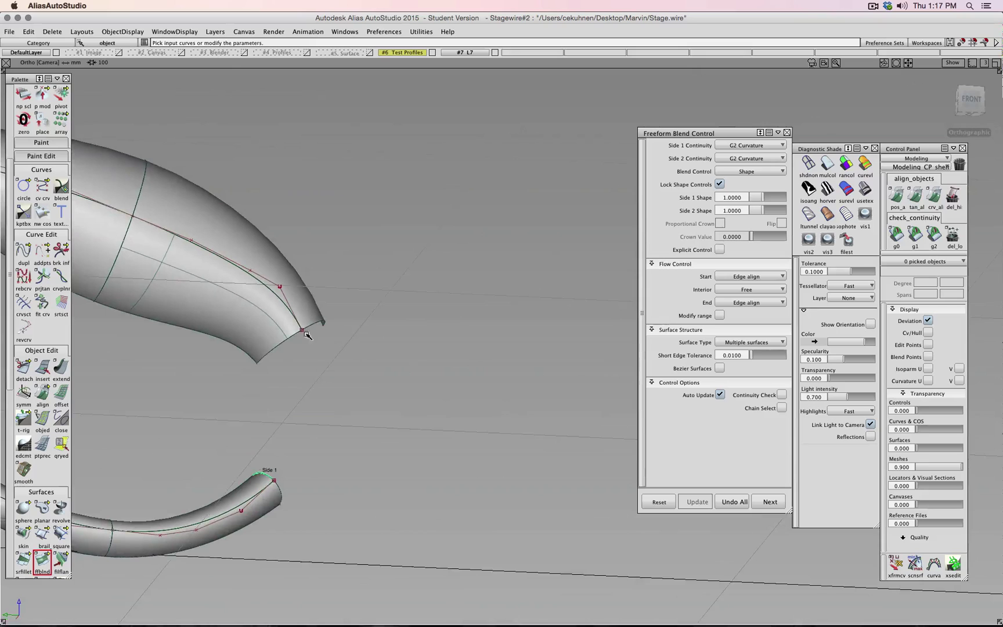
click(280, 348)
click(287, 364)
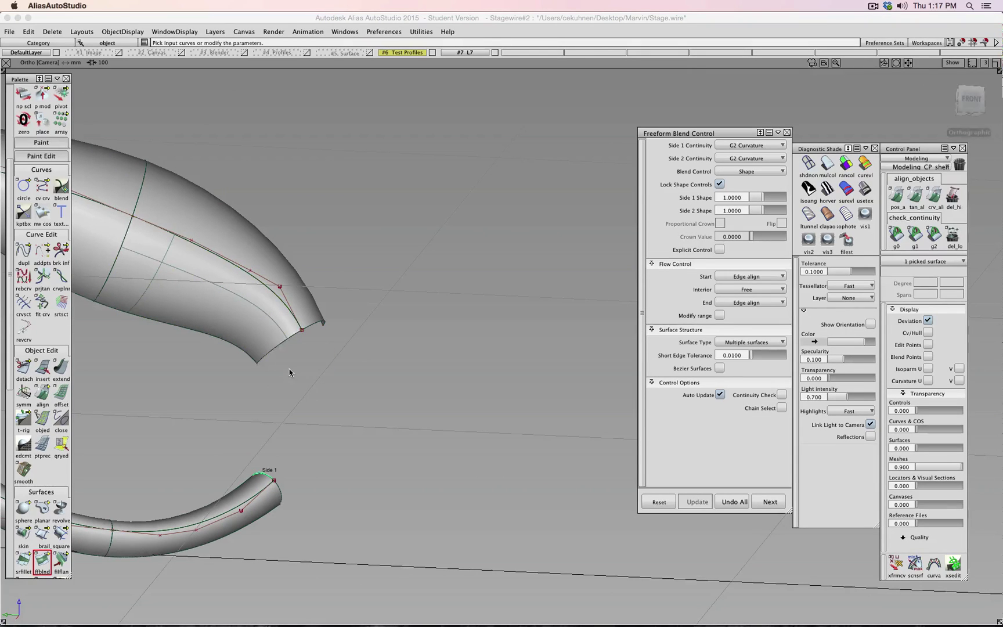
ctrl+shift+drag(390, 405, 391, 380)
Step: Build a second G2 freeform blend between the outer patches' end edges on the upper and lower shells
alt+shift+drag(390, 380, 273, 399)
click(271, 348)
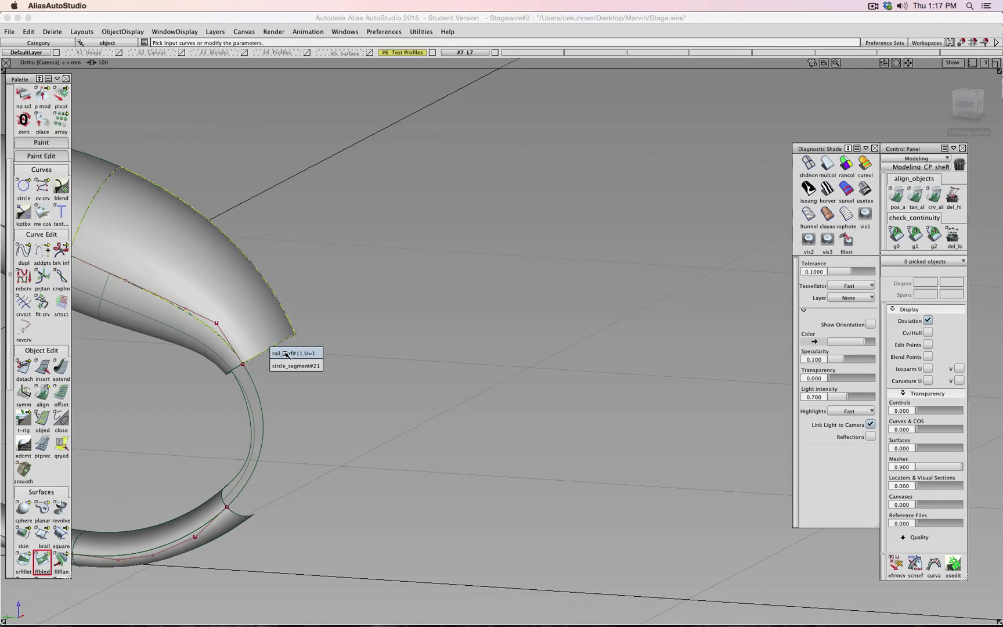
click(287, 353)
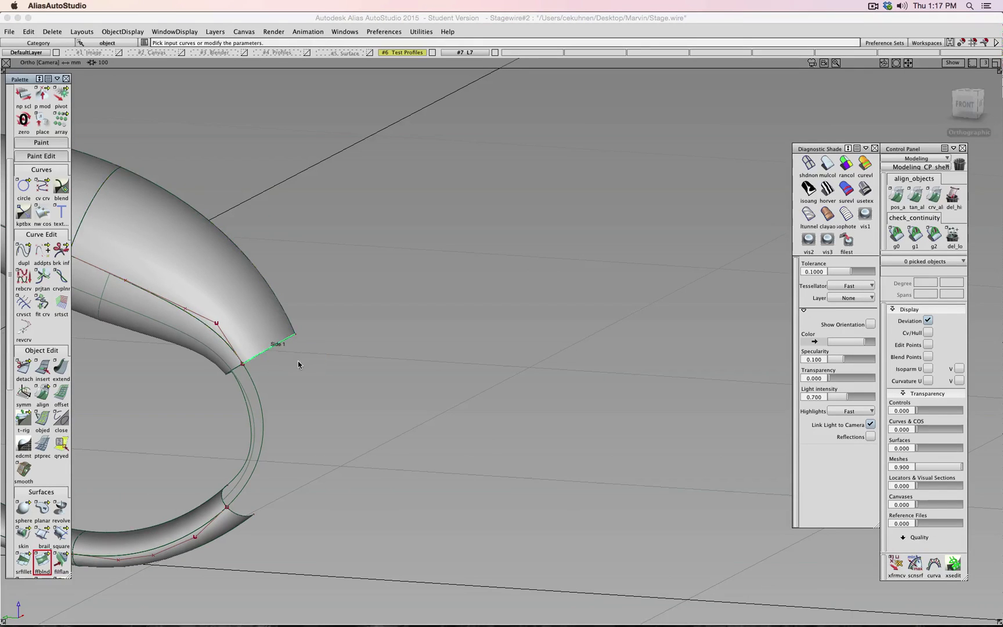
click(243, 515)
click(271, 519)
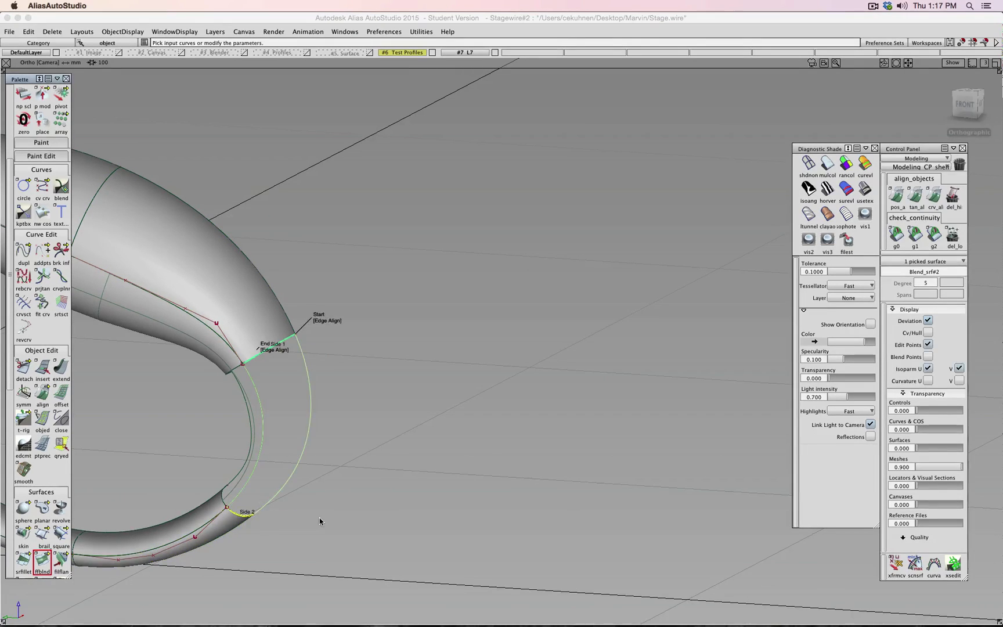
ctrl+shift+drag(354, 534, 357, 502)
Step: Check the flow of the blended shells with the Showroom reflection map and in plain shading from the front, left and oblique views
click(827, 165)
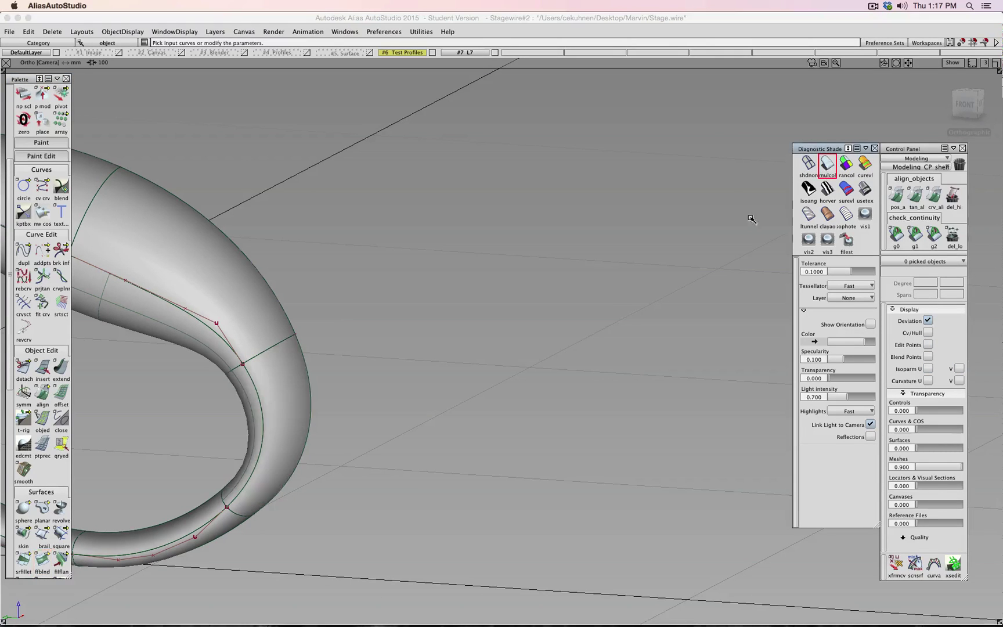
alt+shift+right_drag(568, 339, 522, 355)
alt+shift+drag(344, 373, 551, 336)
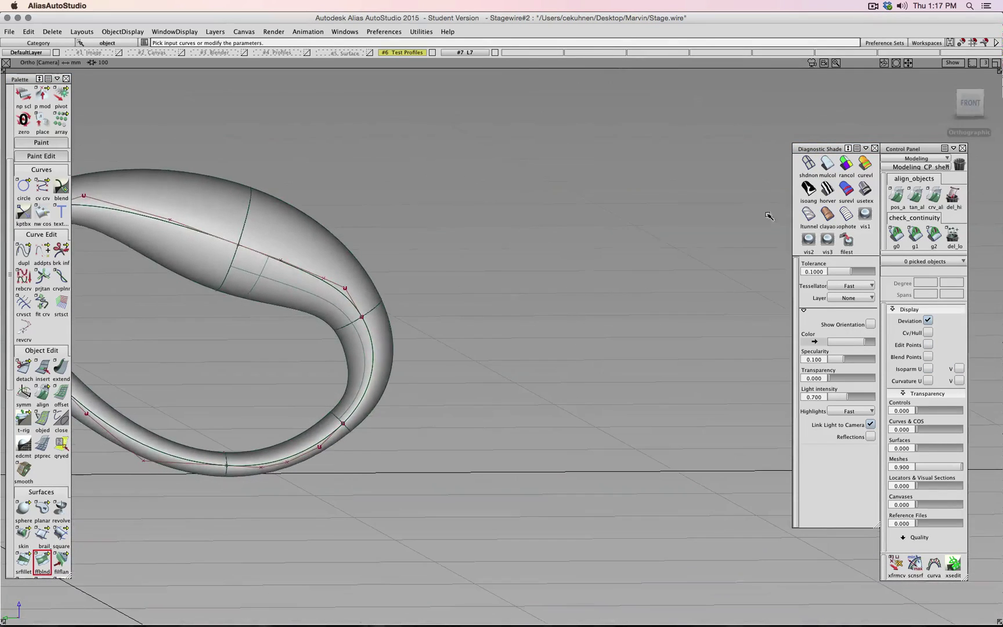
click(846, 190)
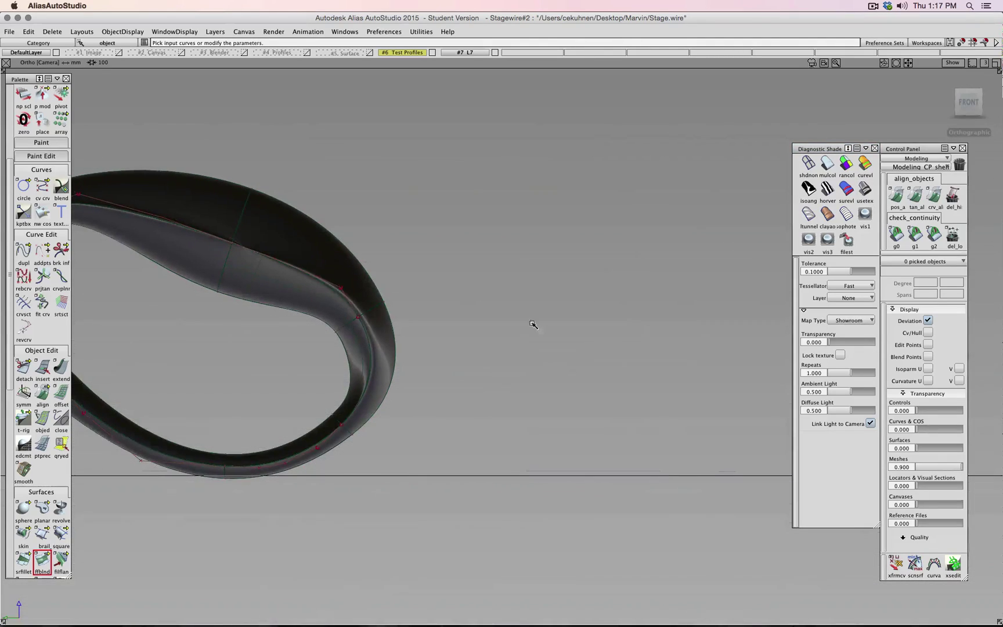
click(832, 170)
click(973, 104)
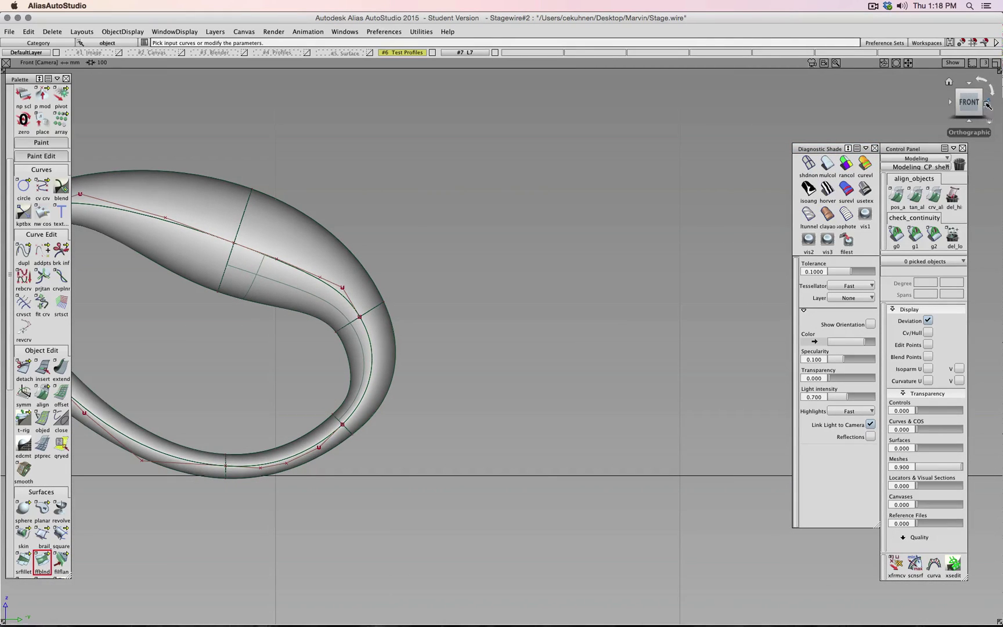
click(987, 103)
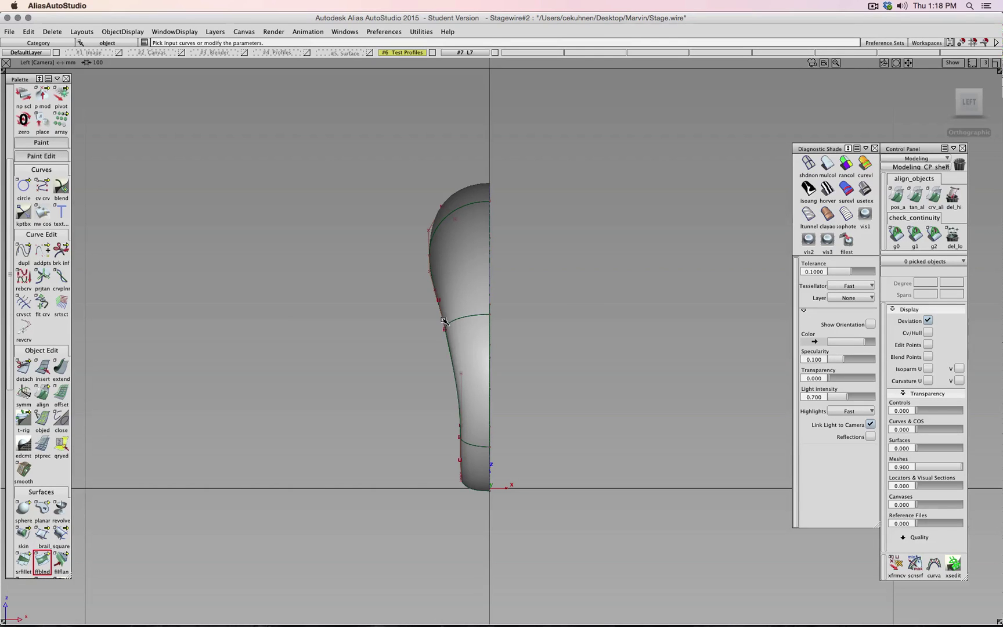
alt+shift+drag(363, 309, 687, 415)
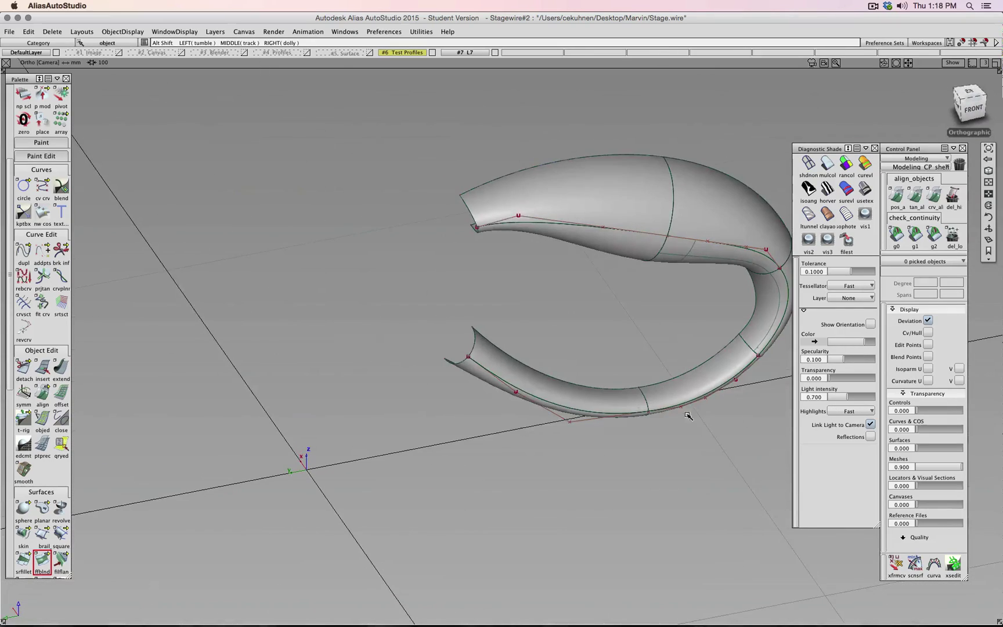
alt+shift+drag(559, 342, 329, 387)
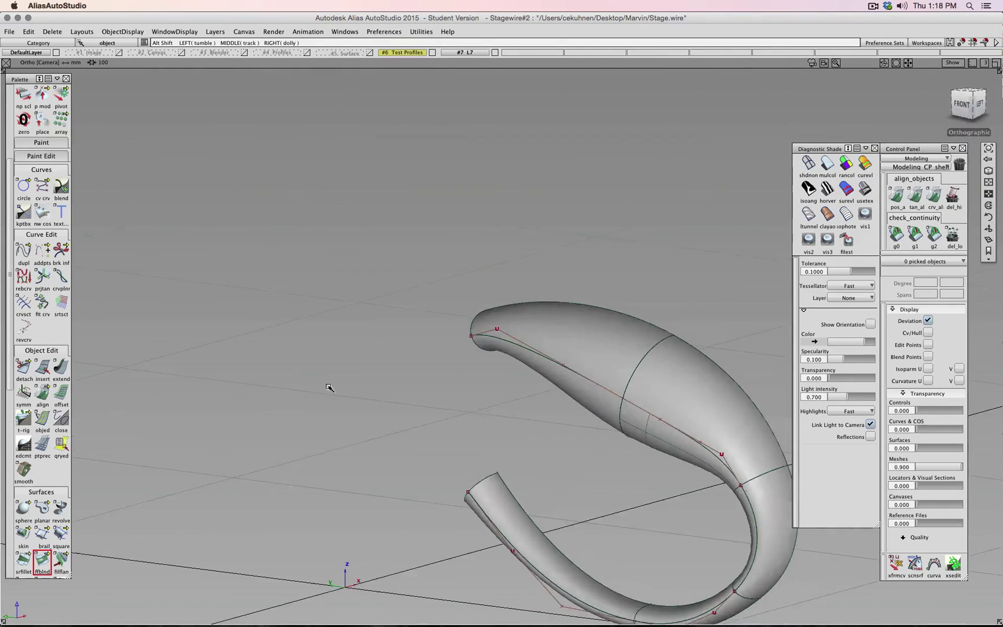
alt+shift+middle_drag(329, 387, 253, 298)
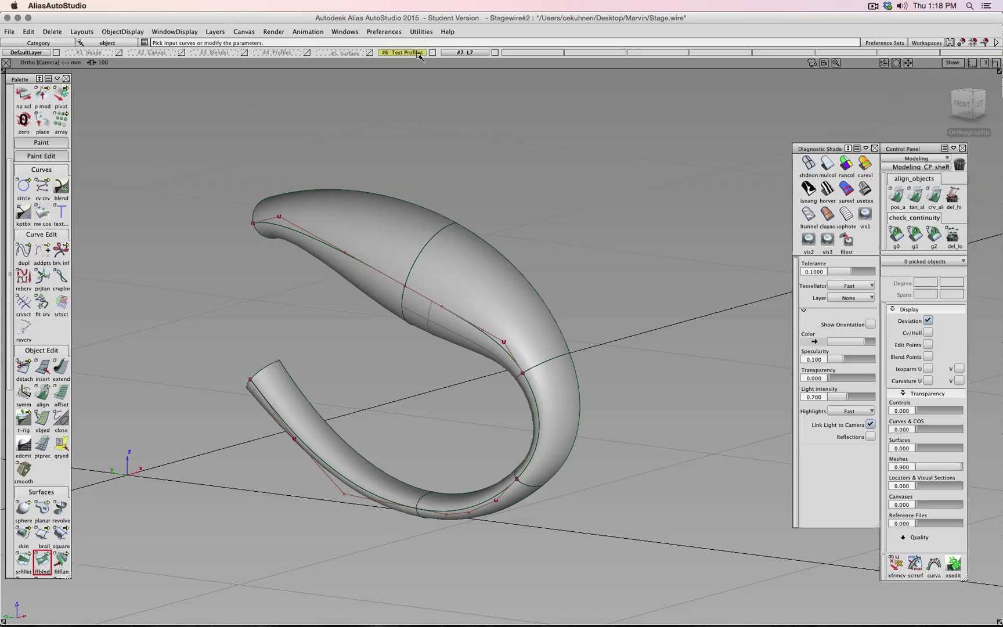
Step: Hide layer L7 and assign all the shell and blend surfaces to it
ctrl+shift+drag(471, 140, 473, 119)
click(494, 53)
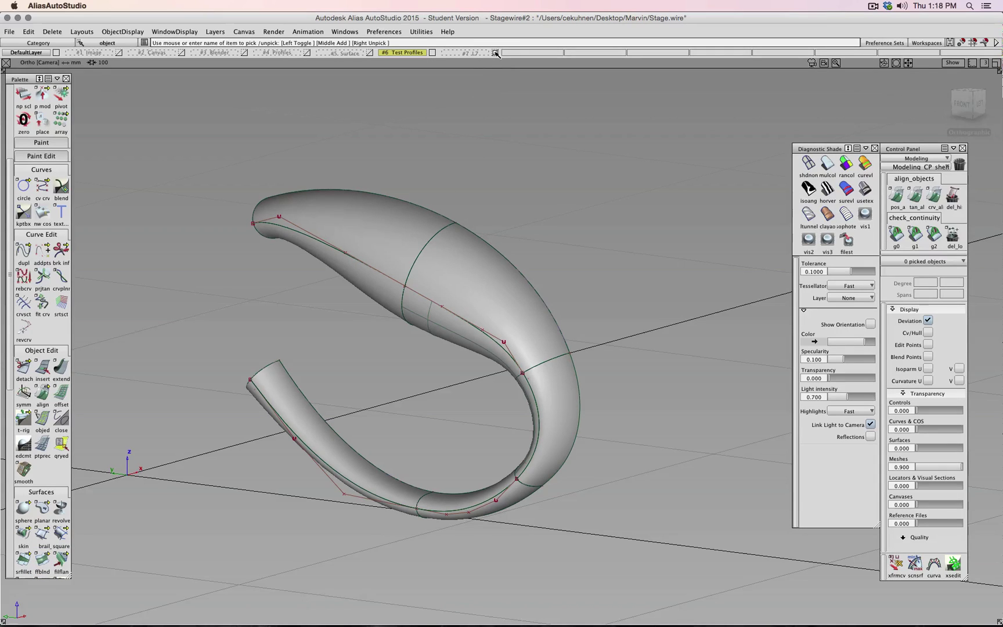
click(406, 239)
ctrl+shift+drag(542, 186, 542, 166)
ctrl+shift+drag(540, 204, 516, 213)
drag(215, 148, 580, 530)
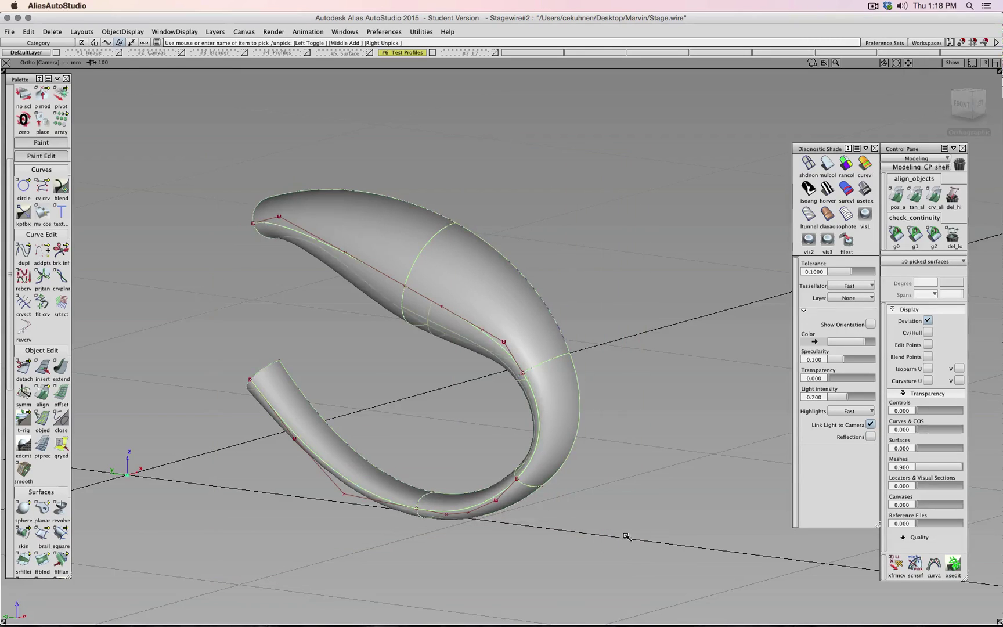
right_drag(463, 53, 456, 68)
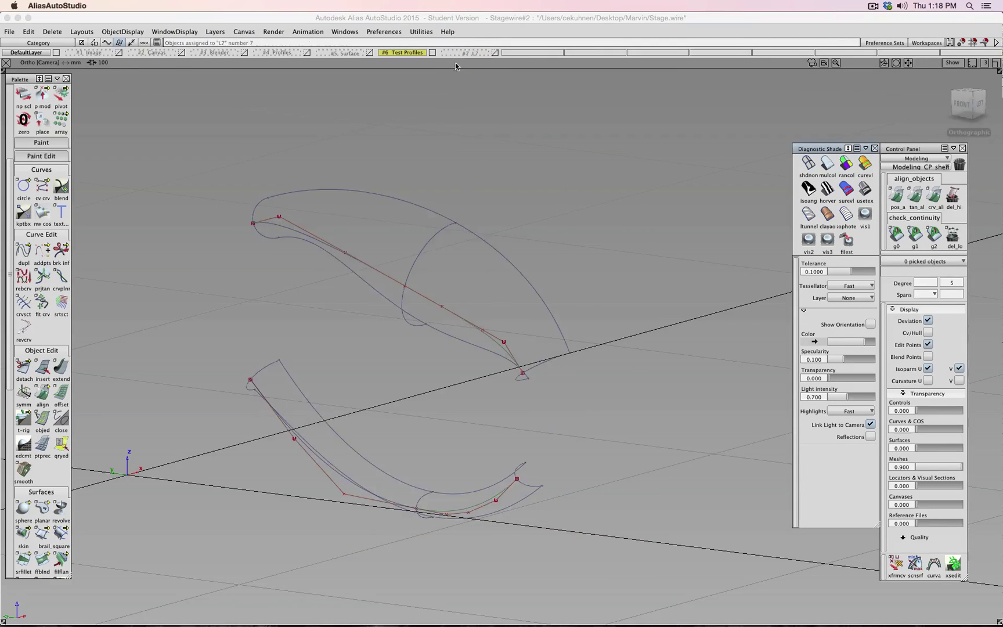
Step: Hide the Test Profiles layer, show layer L7 again and rename it Test Surf
click(430, 52)
click(497, 53)
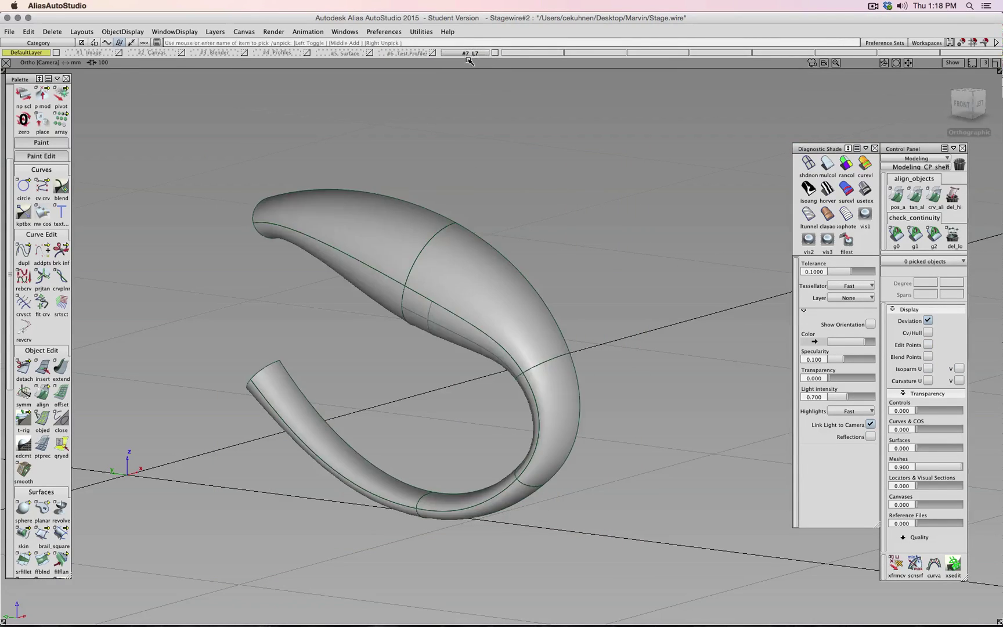
text(est)
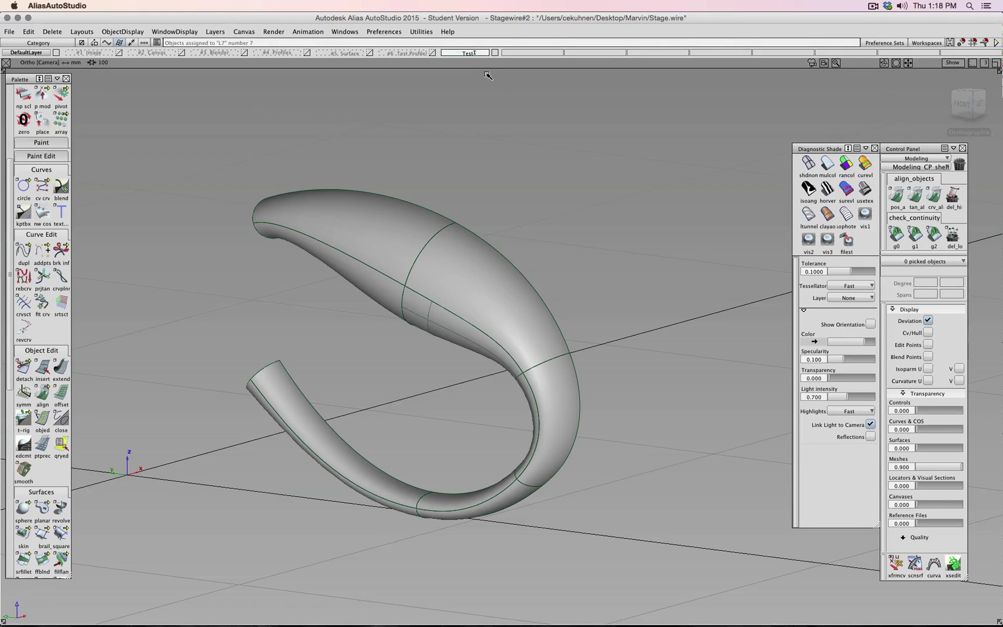
text( Surf)
key(Return)
Step: Turn on symmetry for the Test Surf layer and set its symmetry plane perpendicular to the X axis so the mirrored half closes the model
right_click(467, 53)
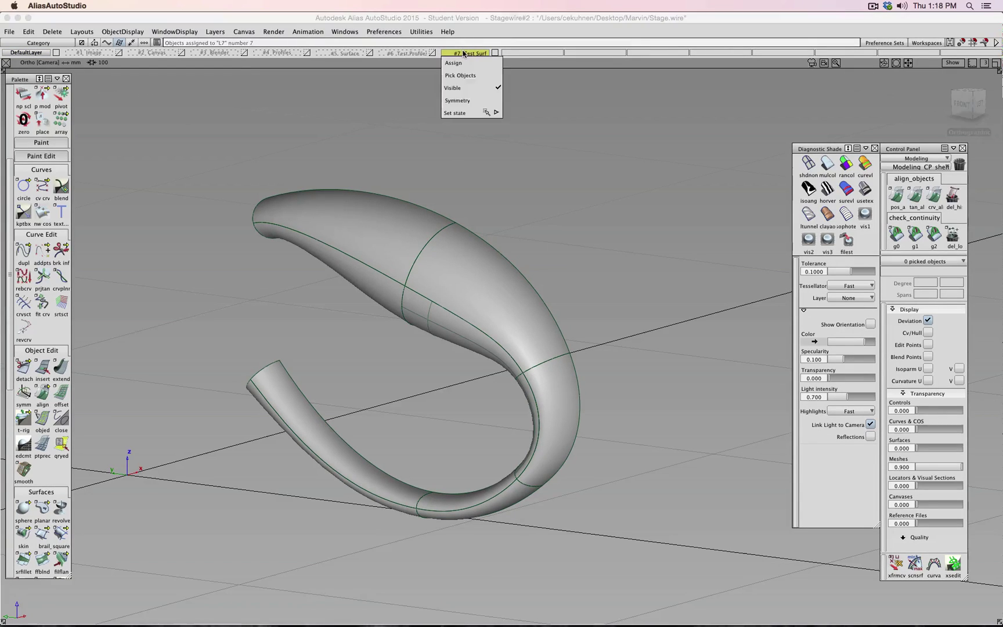
click(469, 101)
alt+shift+drag(528, 264, 455, 273)
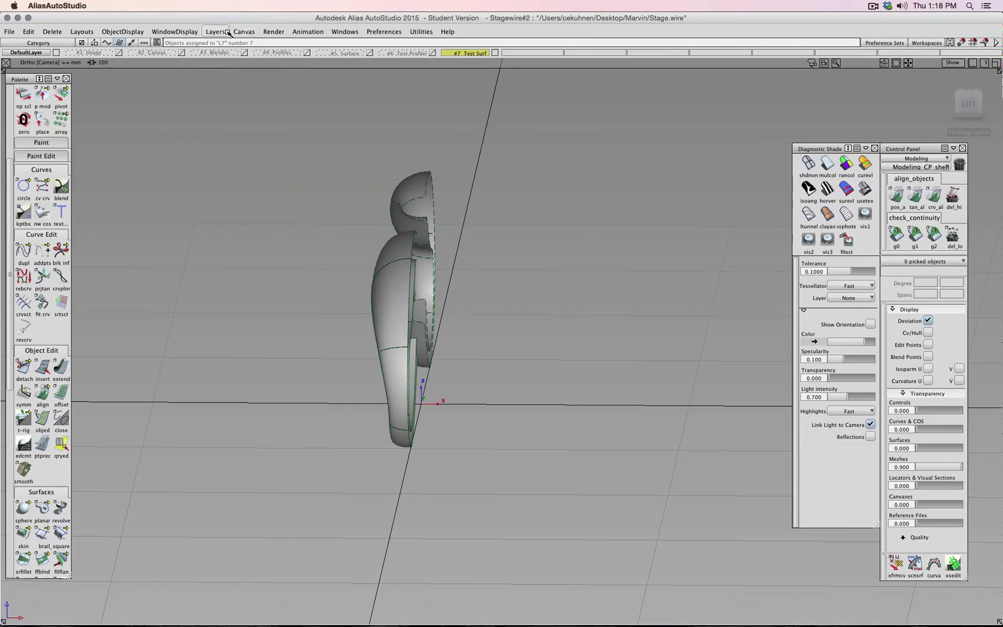
click(454, 53)
click(220, 35)
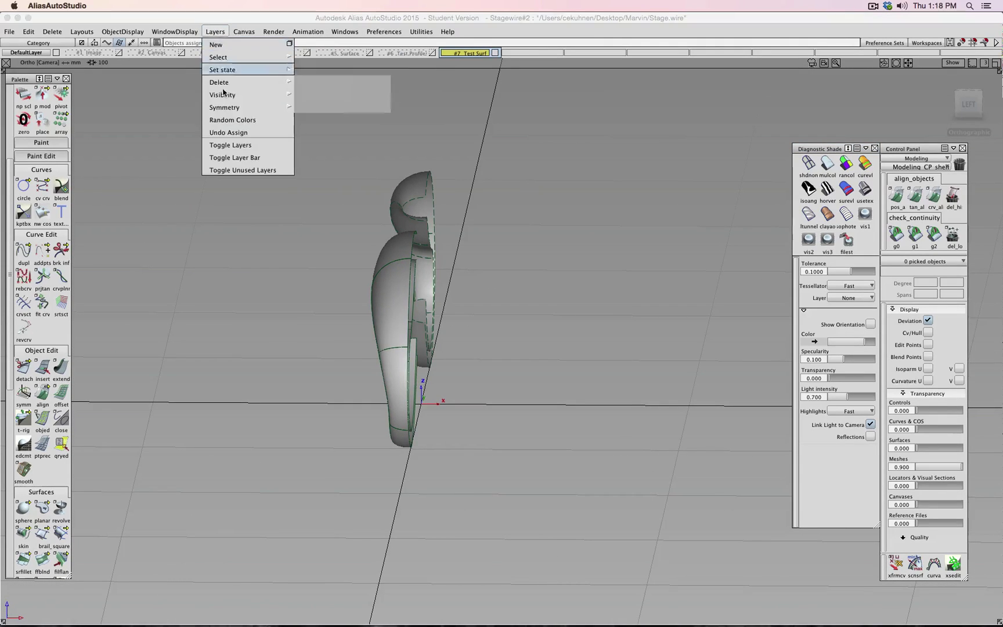
mouse_move(232, 108)
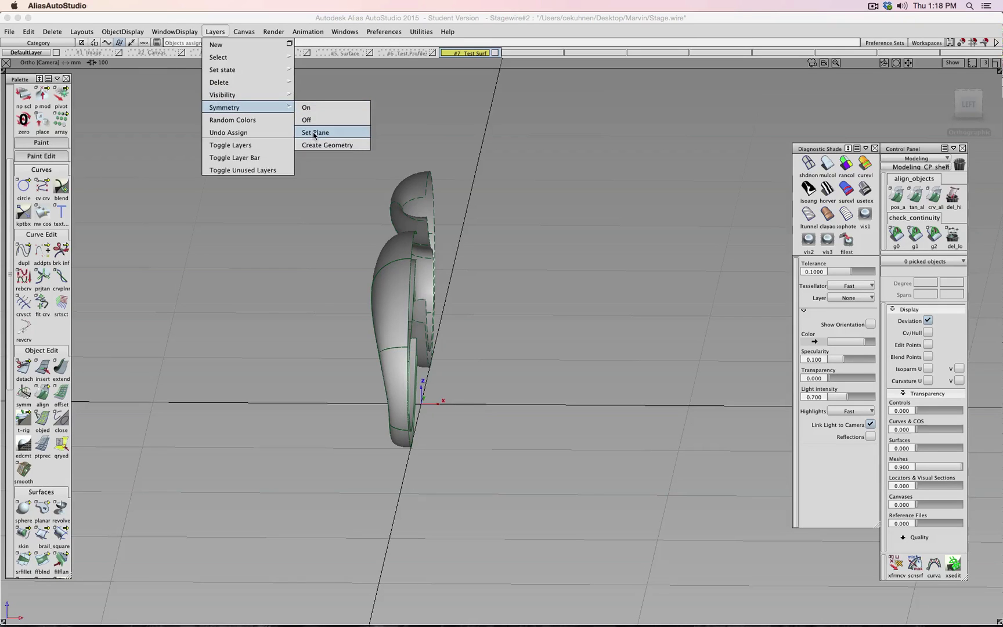
click(314, 133)
alt+shift+drag(473, 412, 433, 411)
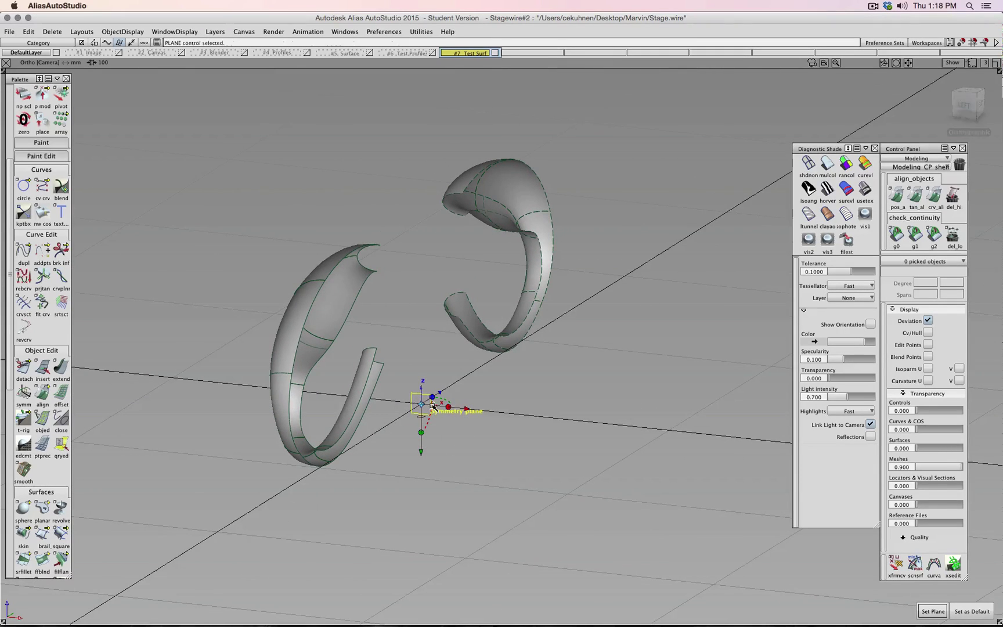
click(434, 411)
click(935, 612)
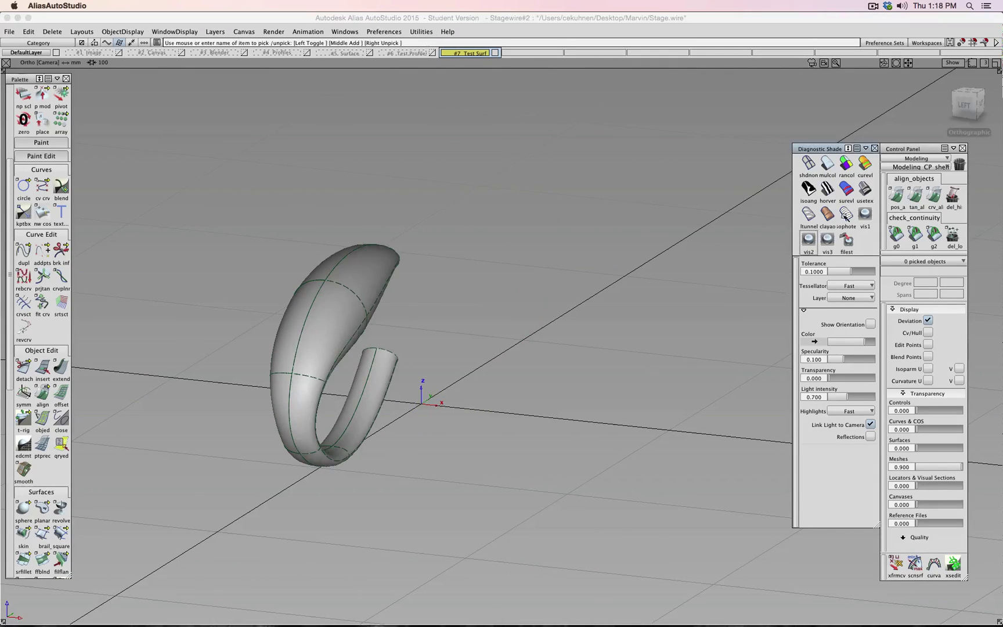
Step: Examine the stripe flow across the mirrored surfaces with the horizontal/vertical zebra shading from several sides, then restore plain shading
click(865, 188)
alt+shift+drag(473, 307, 690, 348)
click(808, 240)
click(827, 188)
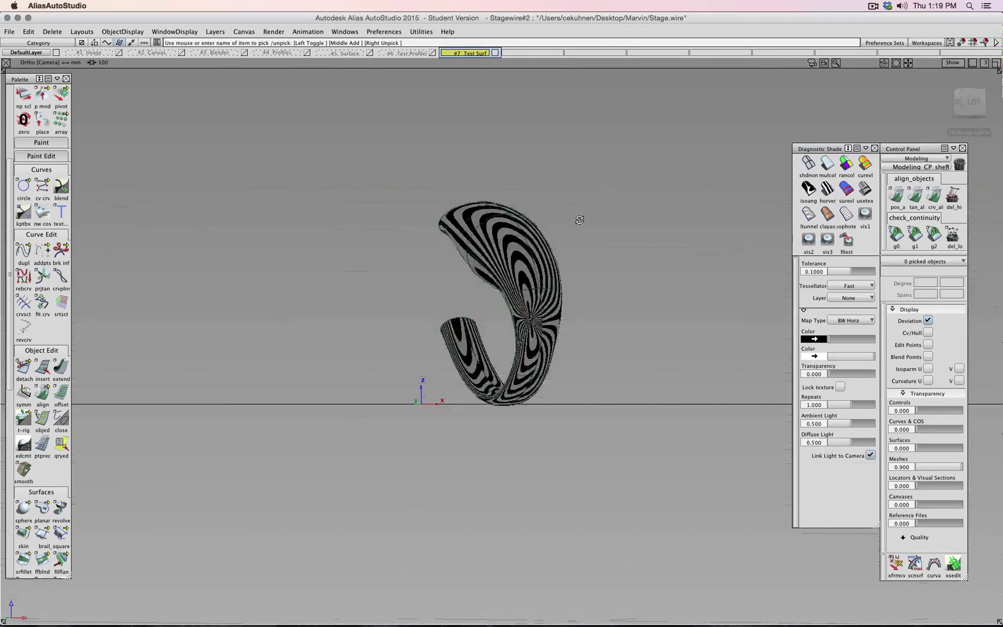
mouse_move(582, 217)
alt+shift+mouse_down()
mouse_move(418, 275)
mouse_move(424, 249)
mouse_move(459, 353)
mouse_move(482, 557)
mouse_move(656, 293)
mouse_move(380, 473)
mouse_move(506, 392)
mouse_move(394, 340)
mouse_move(412, 347)
mouse_move(528, 303)
mouse_move(318, 377)
alt+shift+mouse_up()
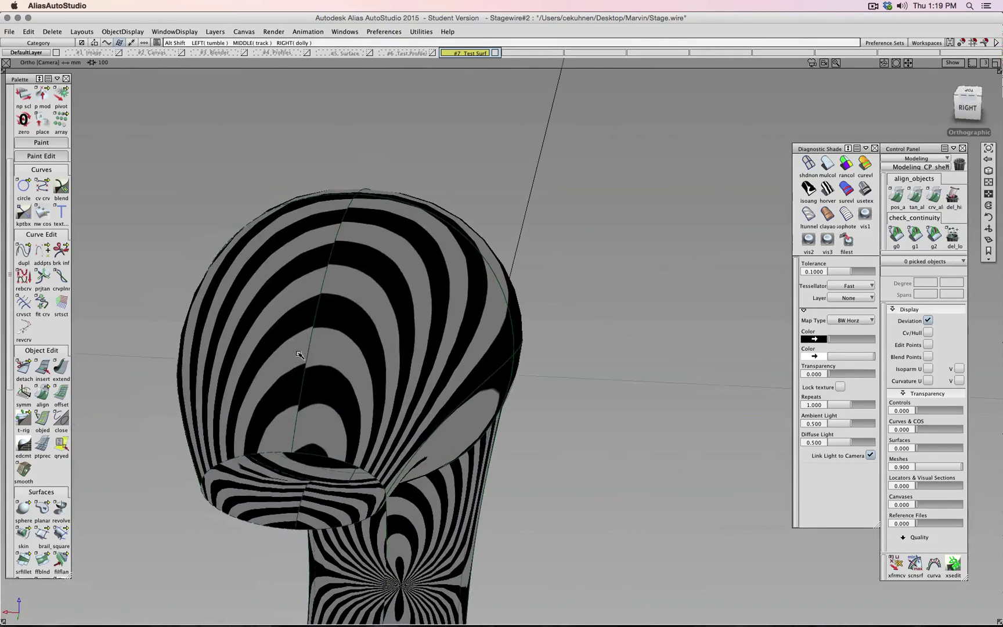
alt+shift+drag(504, 234, 441, 229)
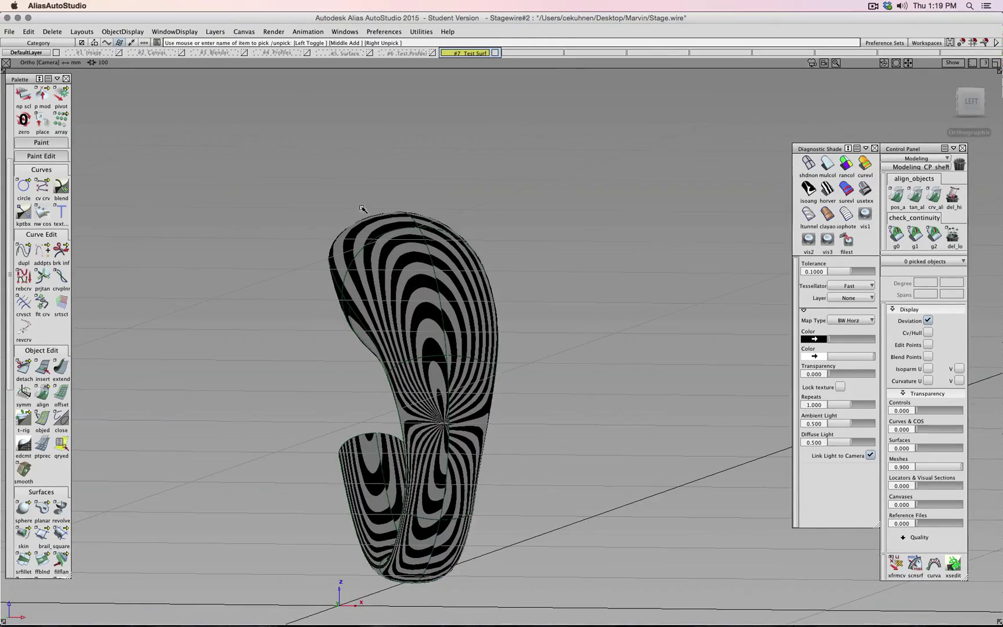
click(830, 167)
Step: Edit the construction history of the upper shell's tip birail surface and set Rail 1 along the centre seam to Implied Tangent
alt+shift+drag(559, 199, 373, 311)
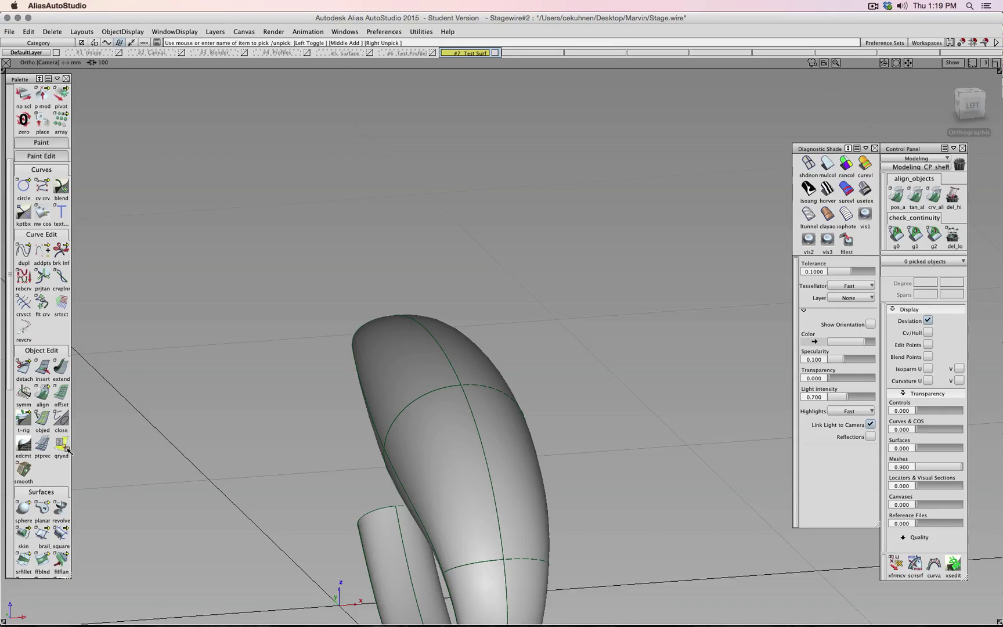
click(402, 351)
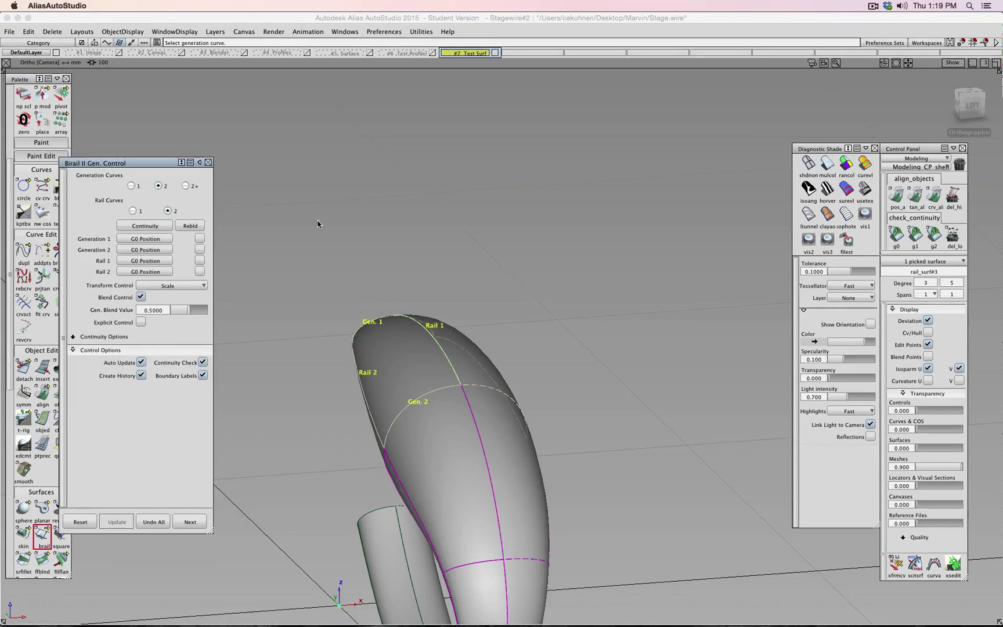
click(146, 261)
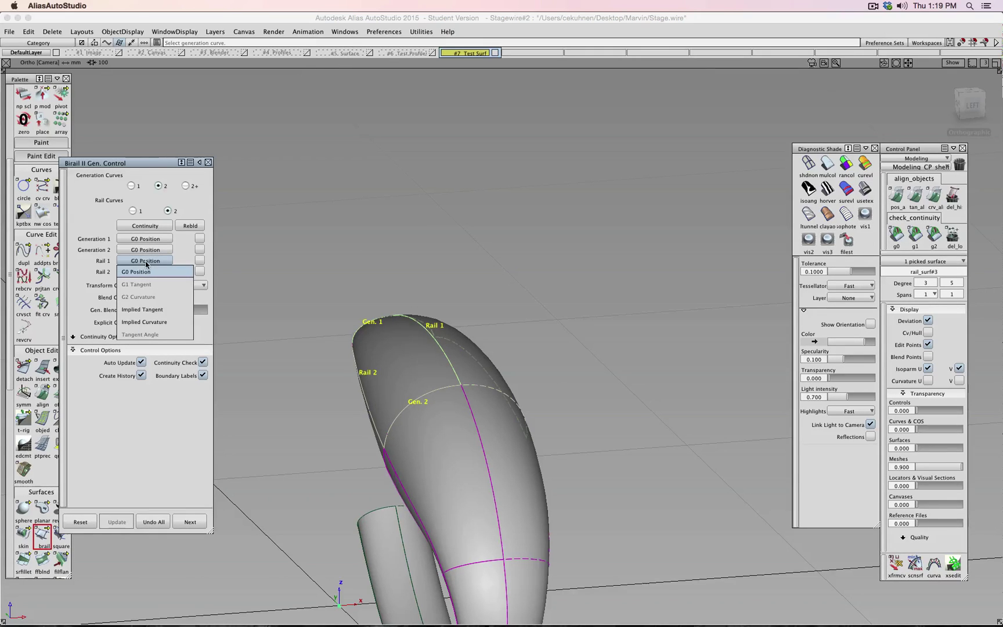
click(162, 311)
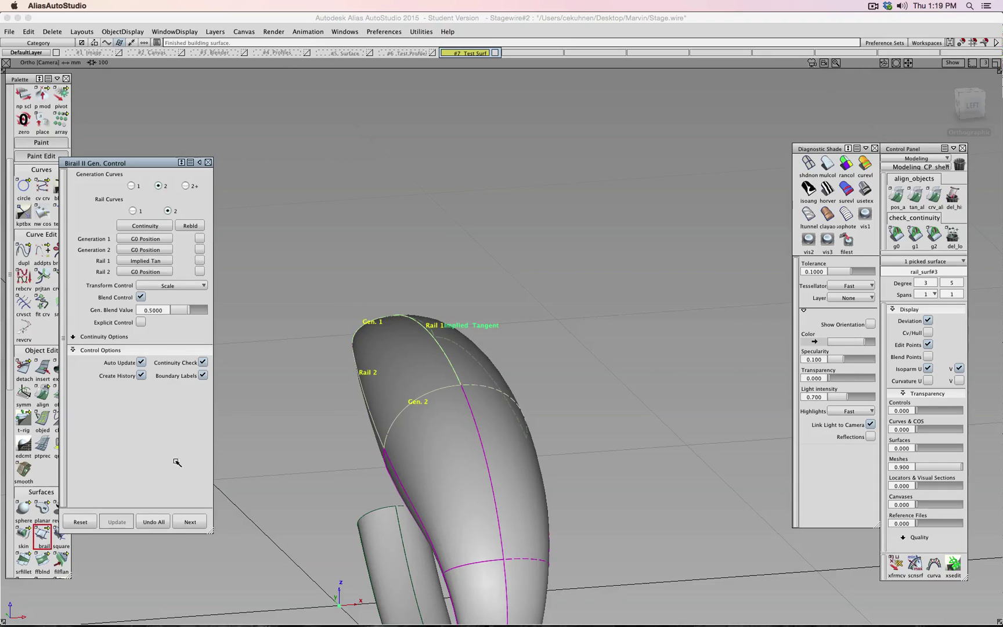
click(191, 522)
Step: Set Rail 1 to Implied Tangent on the adjoining birail surface below the upper shell's tip patch and leave the birail tool
mouse_move(587, 420)
alt+shift+mouse_down()
mouse_move(582, 398)
mouse_move(522, 376)
mouse_move(584, 398)
alt+shift+mouse_up()
drag(143, 160, 189, 159)
click(61, 446)
click(471, 407)
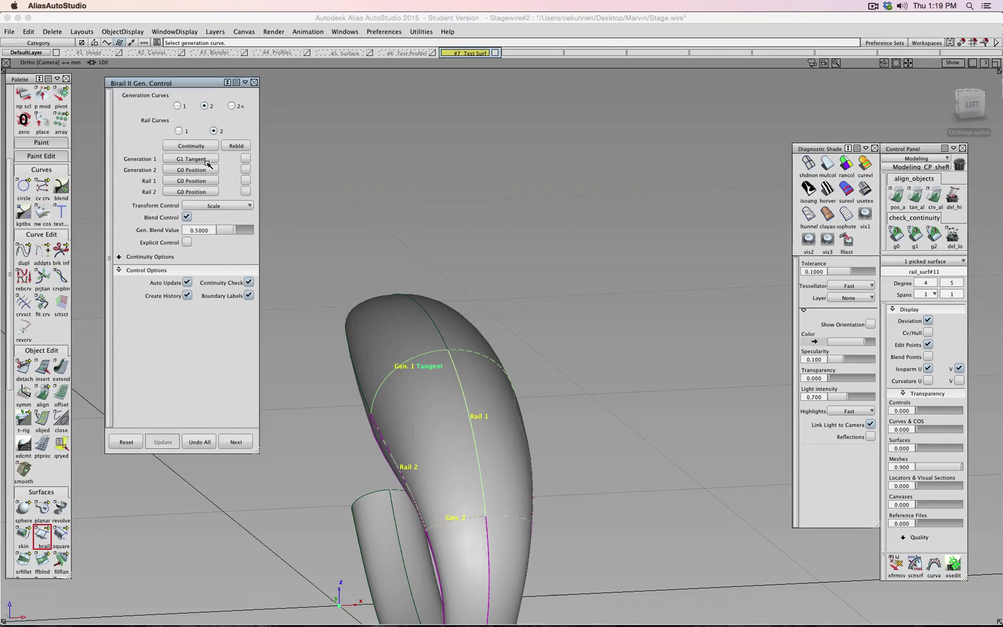
click(199, 191)
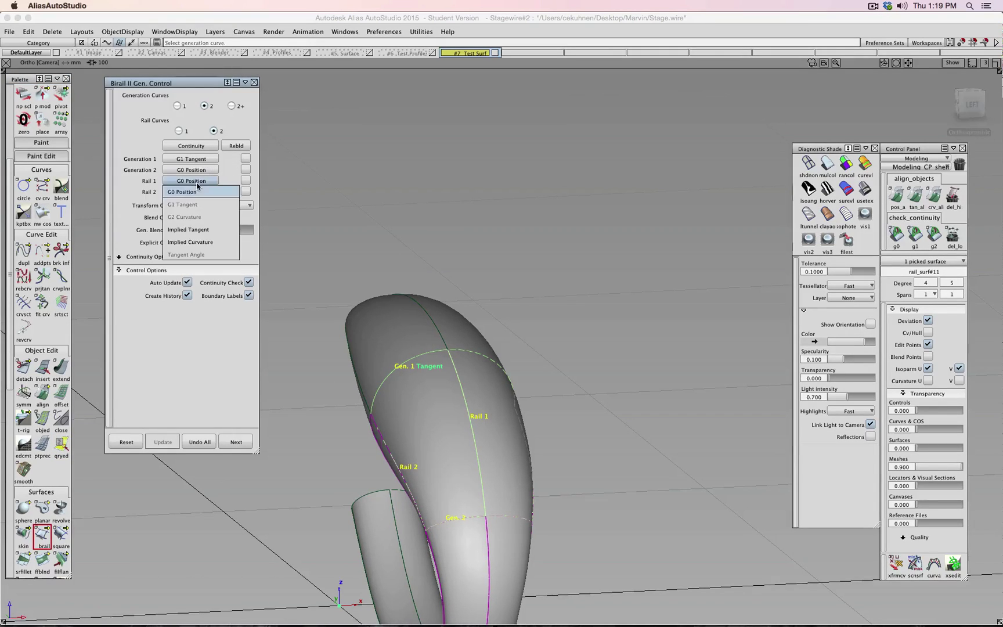
click(197, 230)
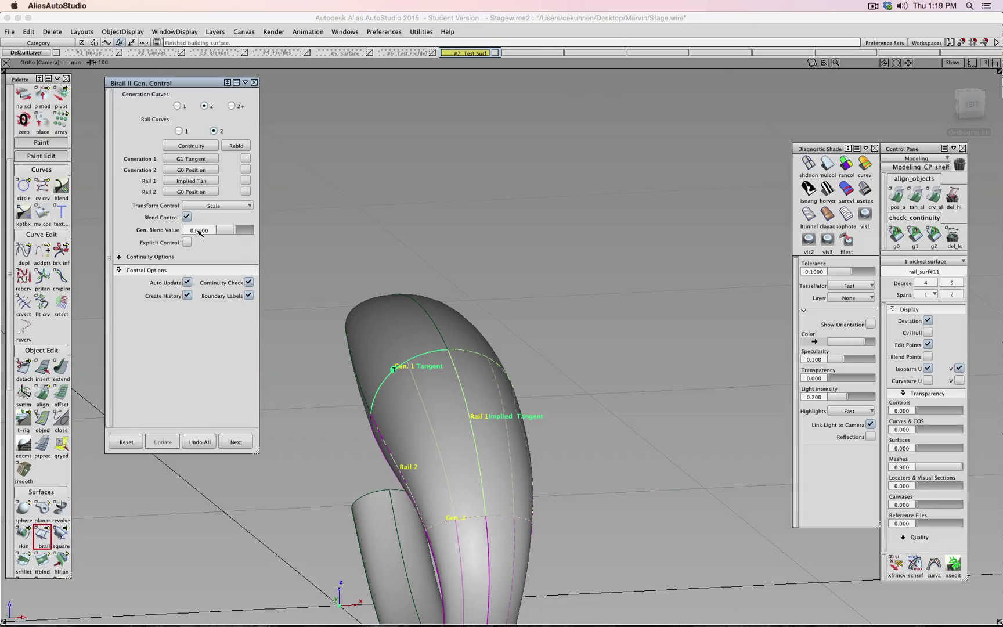
click(236, 441)
alt+shift+drag(477, 377, 444, 289)
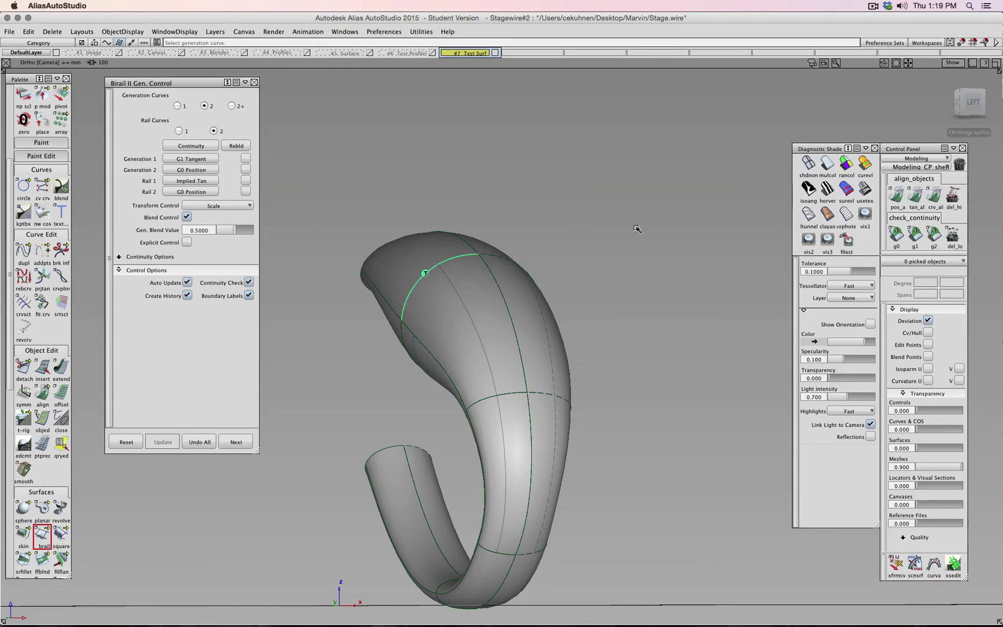
ctrl+shift+drag(495, 184, 495, 159)
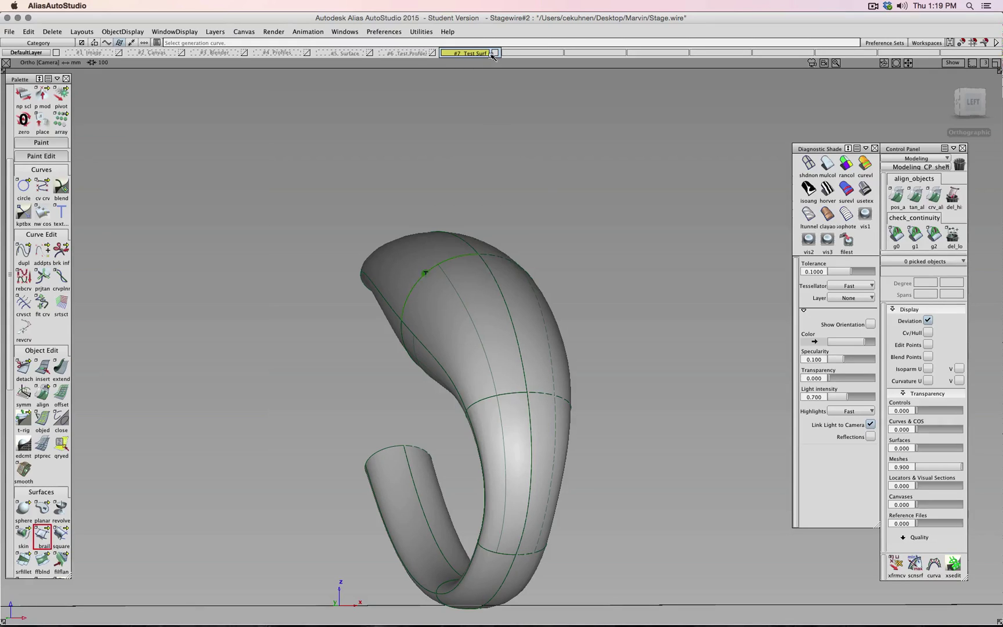
Step: Examine the control vertices of the upper shell's end profile with Test Profiles shown and Test Surf hidden, then restore the layer visibility
click(491, 52)
alt+shift+drag(439, 131, 454, 225)
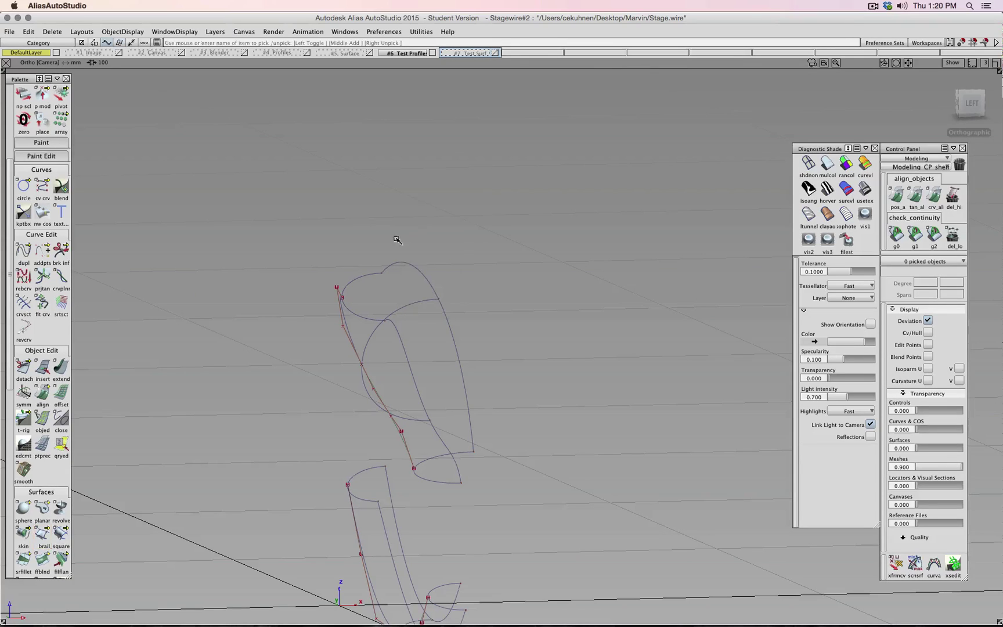
click(368, 278)
click(928, 332)
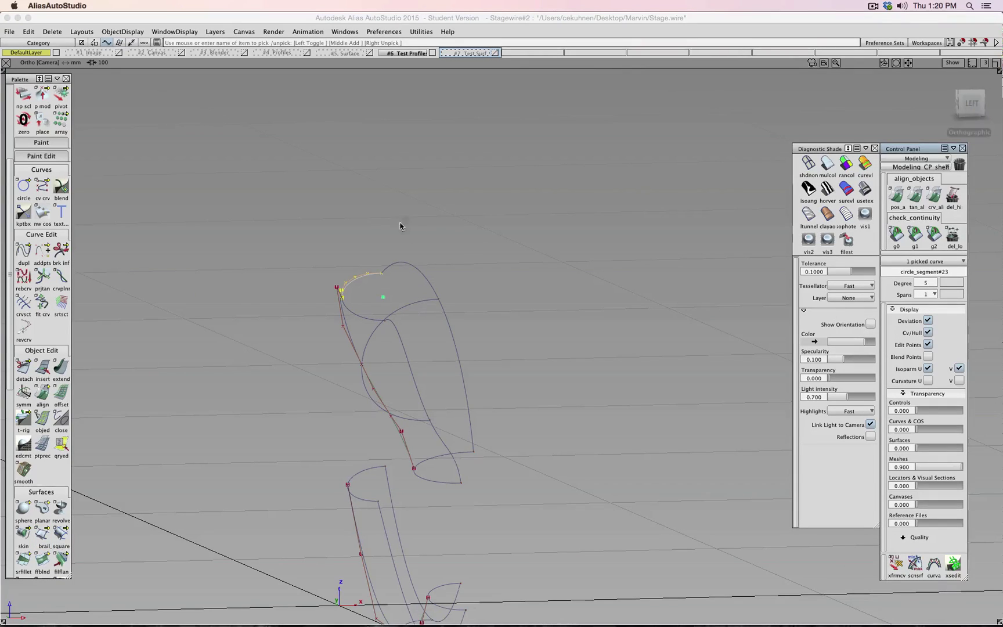
alt+shift+right_drag(403, 224, 394, 284)
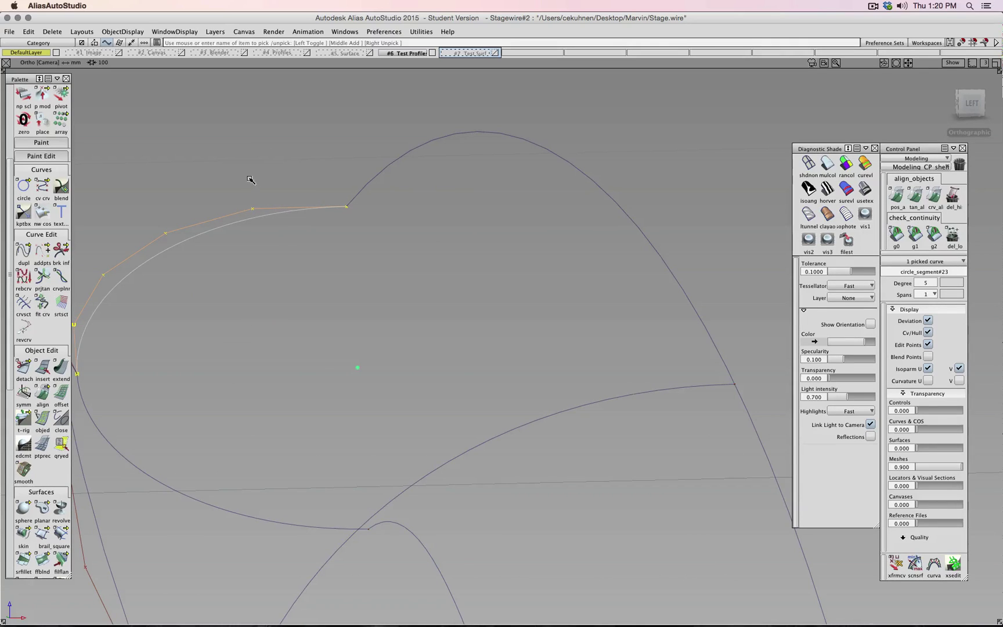
ctrl+shift+drag(250, 180, 372, 223)
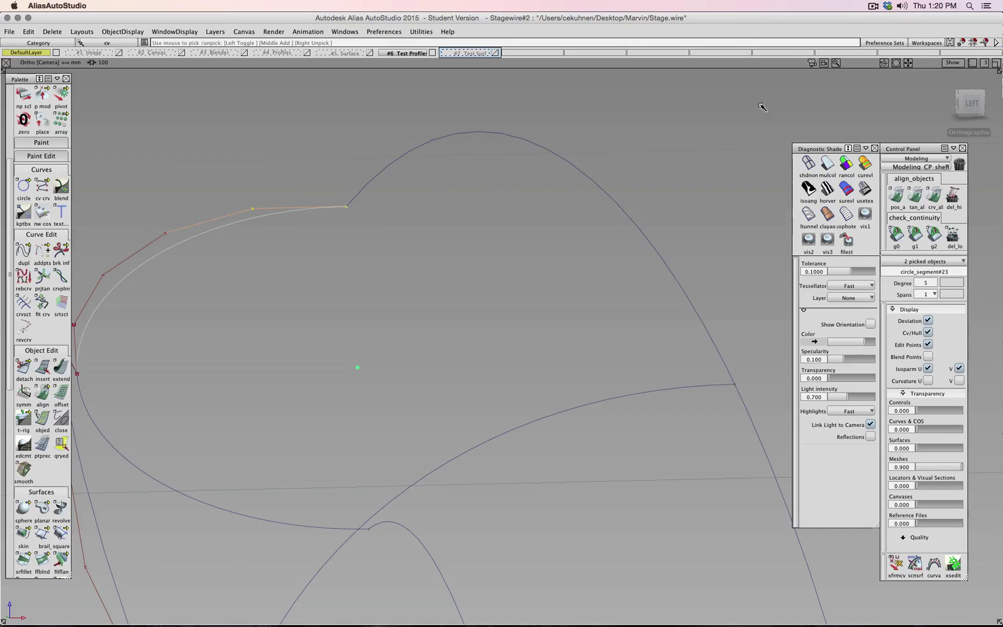
click(958, 103)
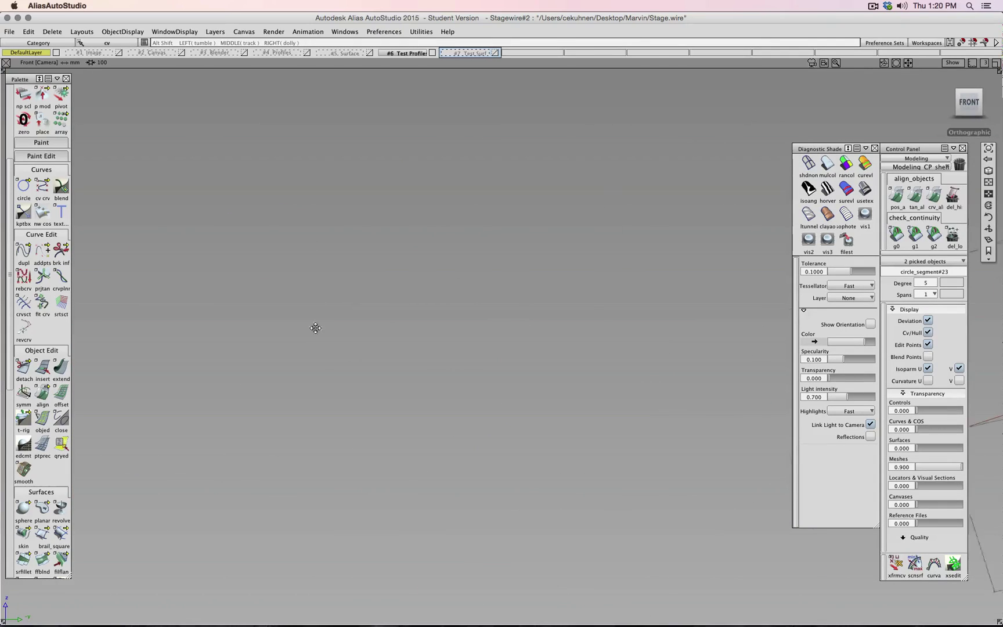
alt+shift+right_drag(646, 288, 674, 289)
alt+shift+middle_drag(673, 289, 474, 322)
alt+shift+right_drag(475, 322, 411, 346)
alt+shift+drag(411, 346, 409, 69)
click(432, 52)
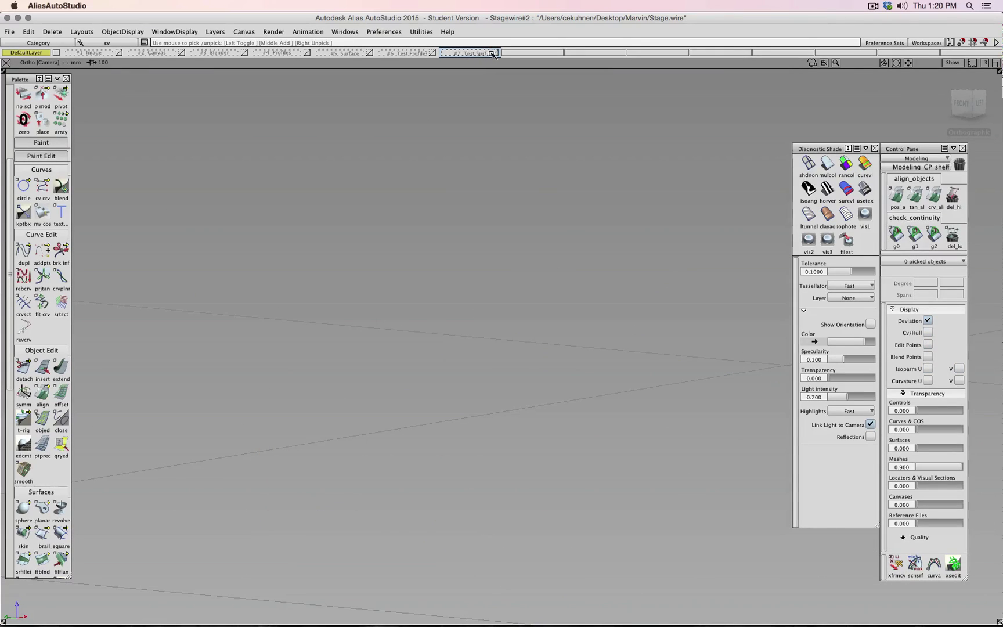
click(496, 53)
Step: Edit the lower shell's end birail surface and set Rail 1 along its centre seam to Implied Tangent
alt+shift+drag(531, 228, 696, 313)
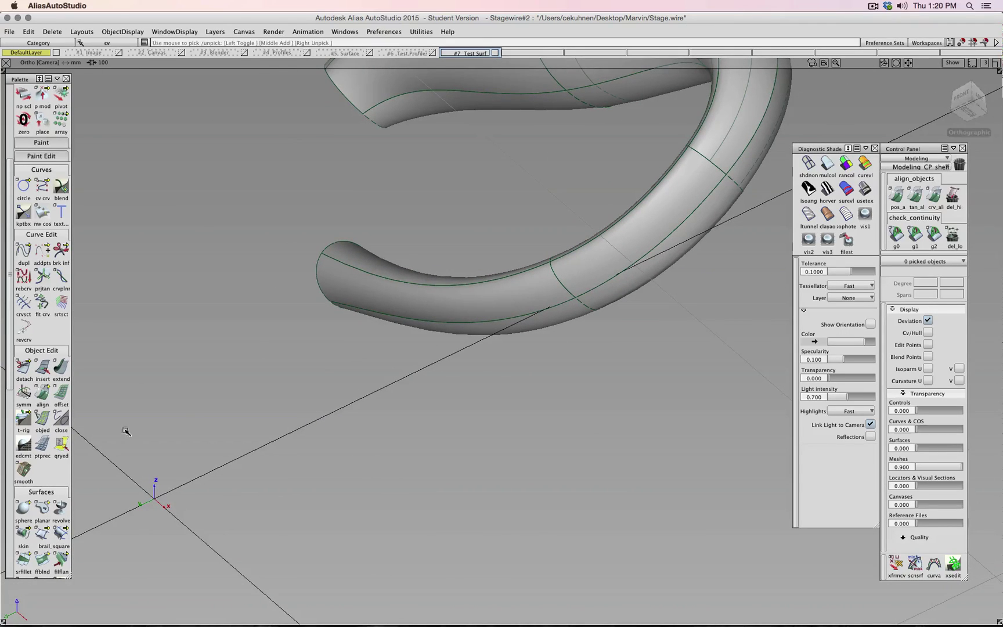
click(60, 445)
click(441, 314)
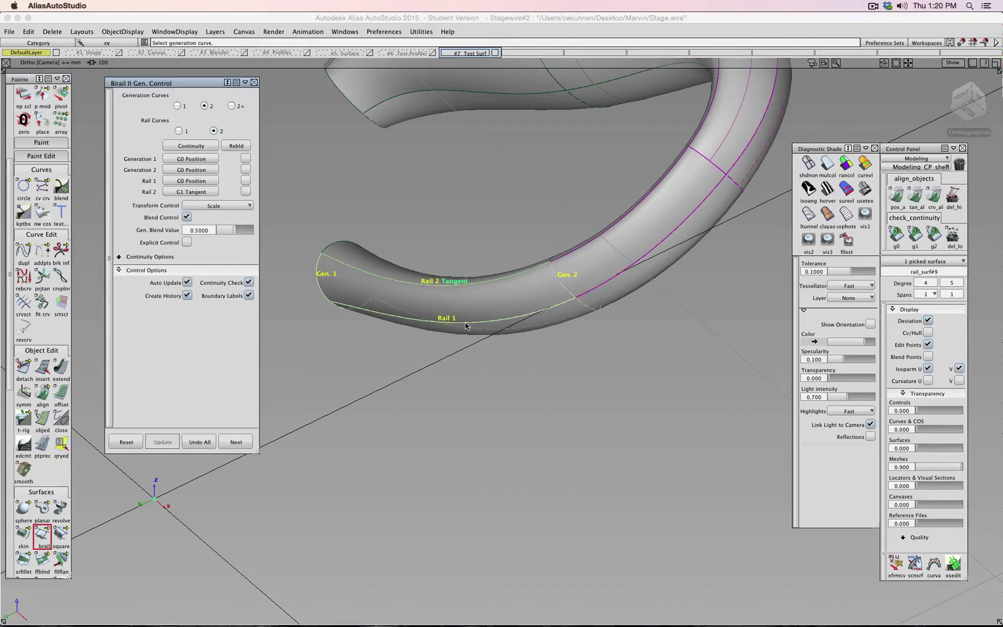
click(206, 181)
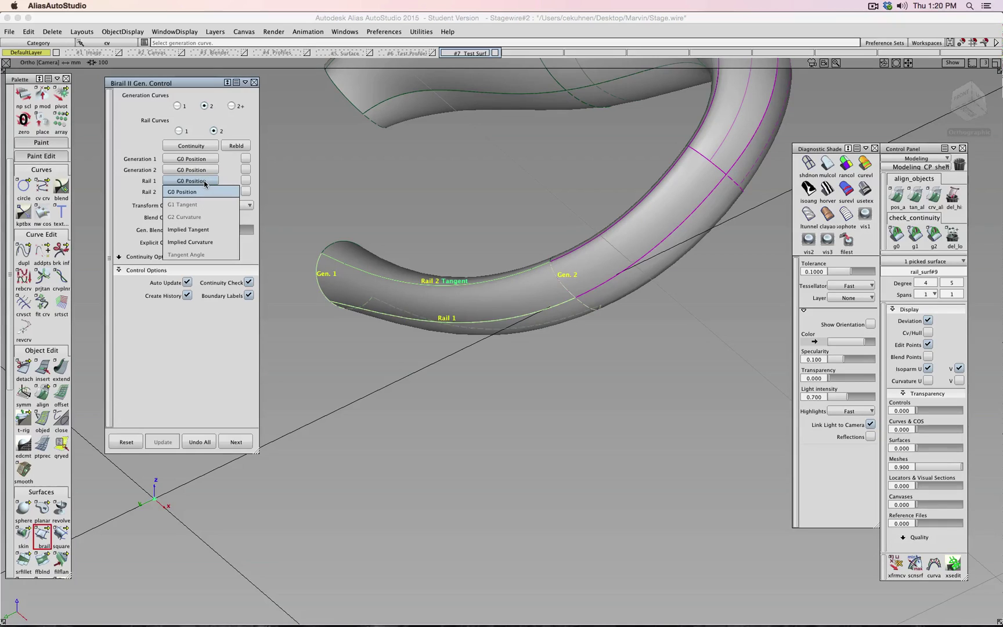
click(197, 230)
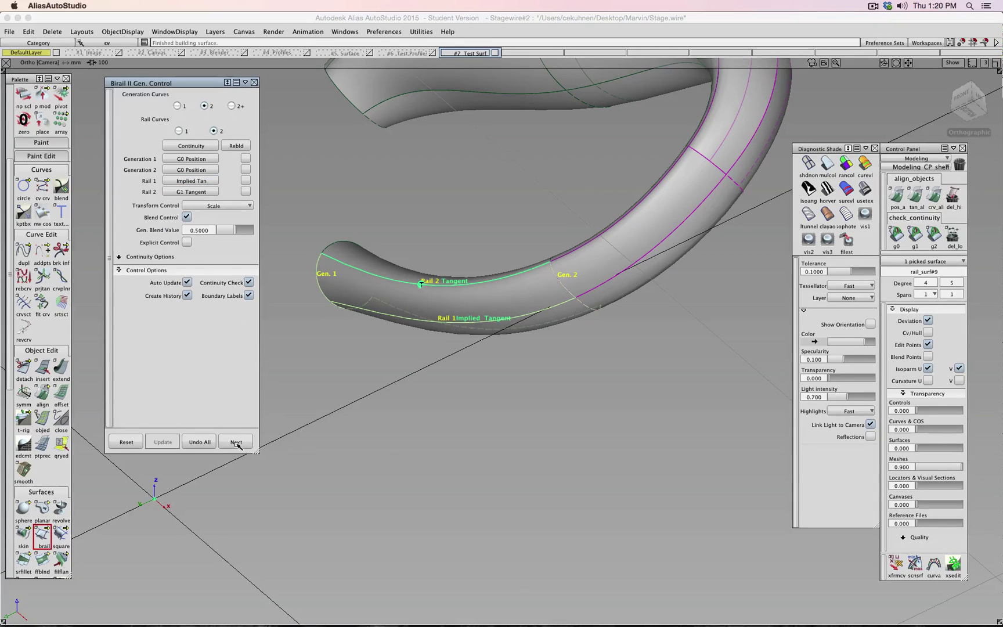
ctrl+shift+drag(322, 444, 328, 419)
Step: Set Rail 1 to Implied Tangent on the lower shell's next birail surface, between the end patch and the blend
click(62, 445)
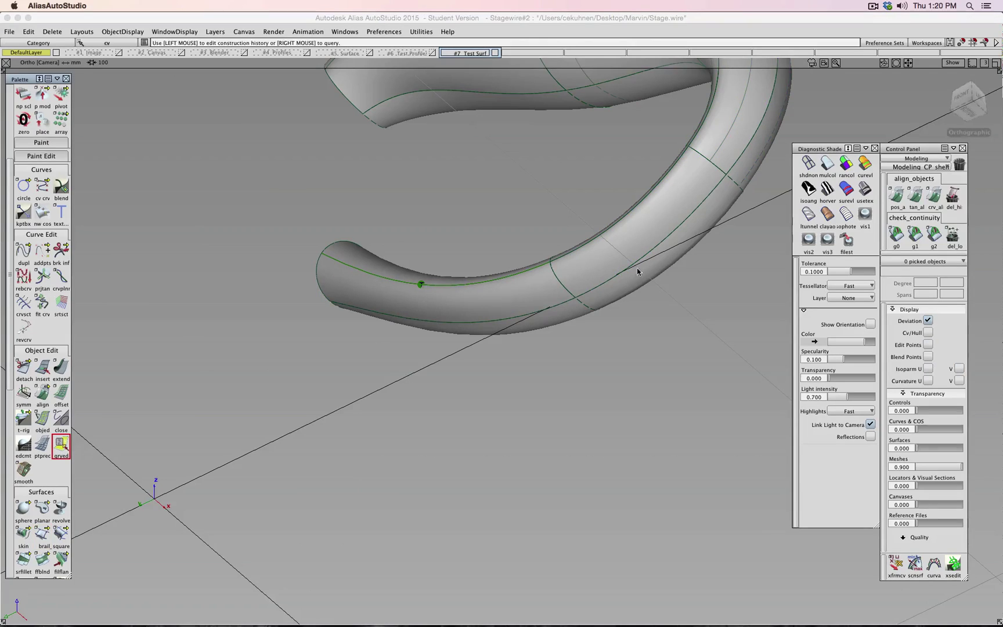
click(634, 253)
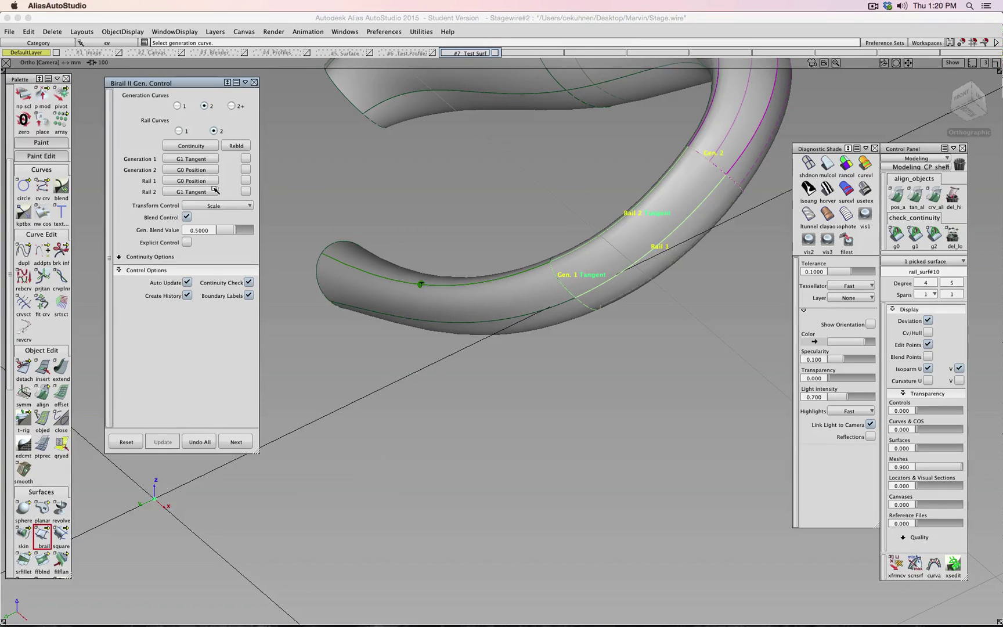
click(214, 191)
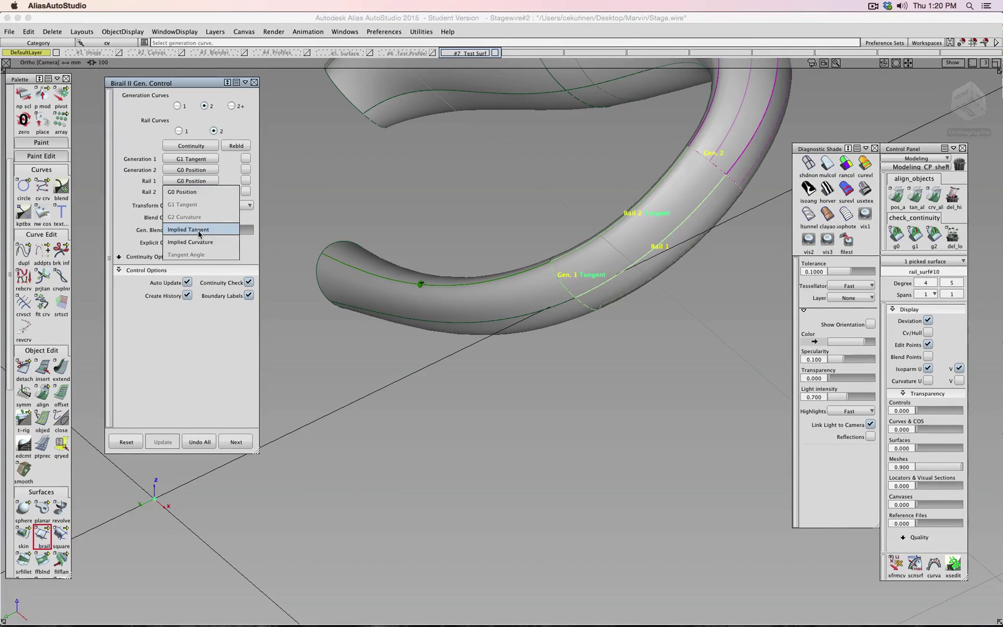
click(199, 232)
click(235, 442)
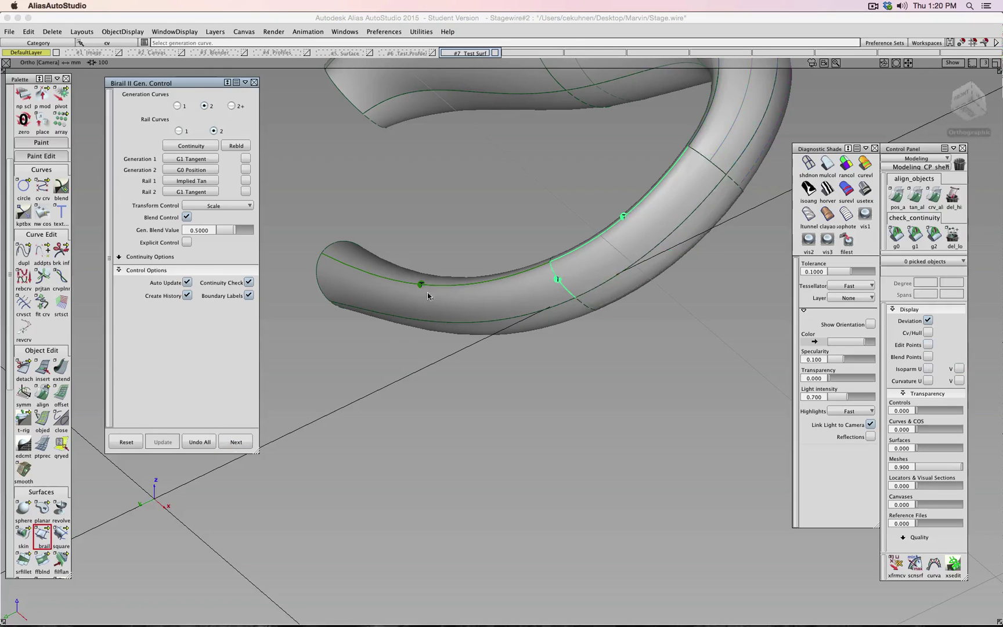
alt+shift+drag(427, 292, 329, 352)
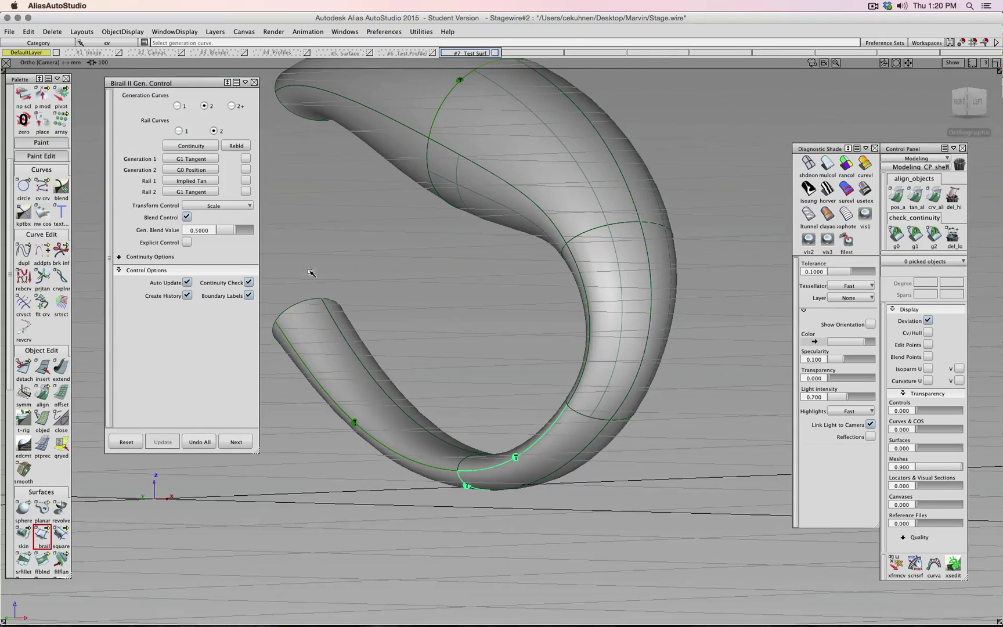
Step: Edit the inner birail surface at the lower shell's open end and set its Rail 1 to Implied Tangent
ctrl+shift+drag(311, 272, 304, 255)
click(62, 445)
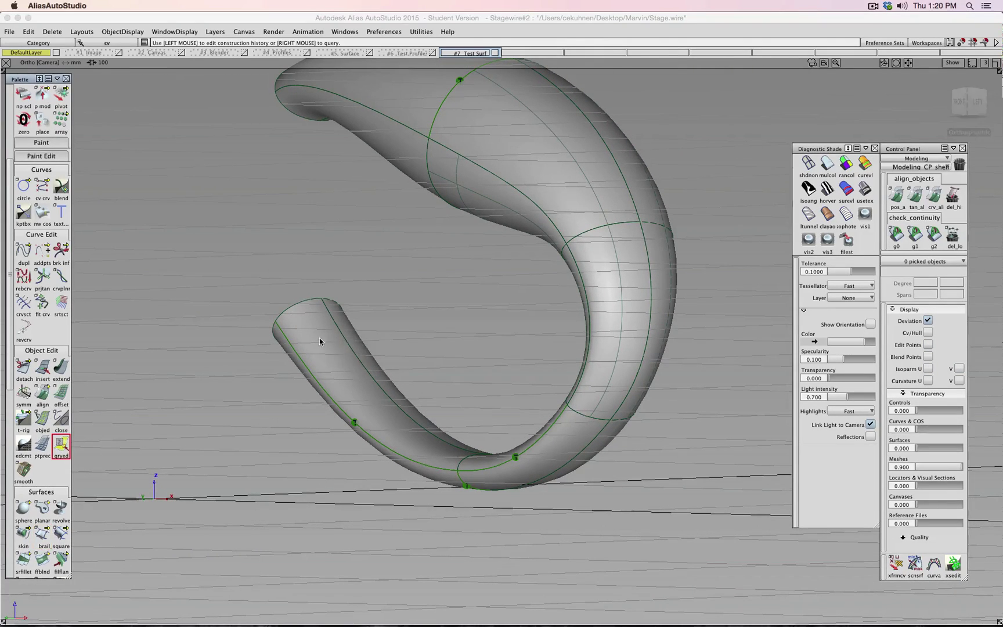
click(319, 338)
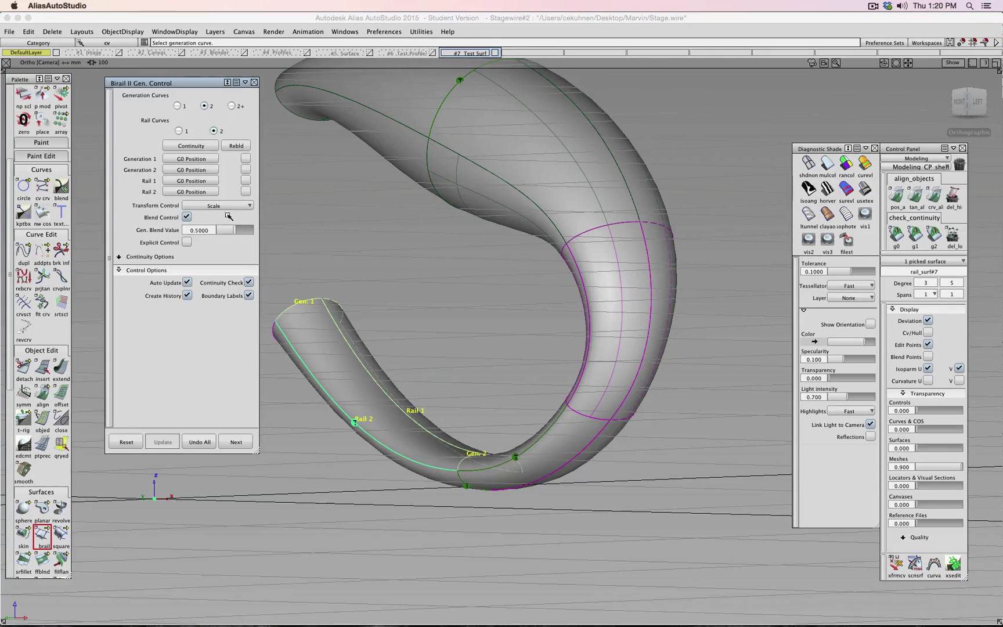
click(202, 182)
click(202, 230)
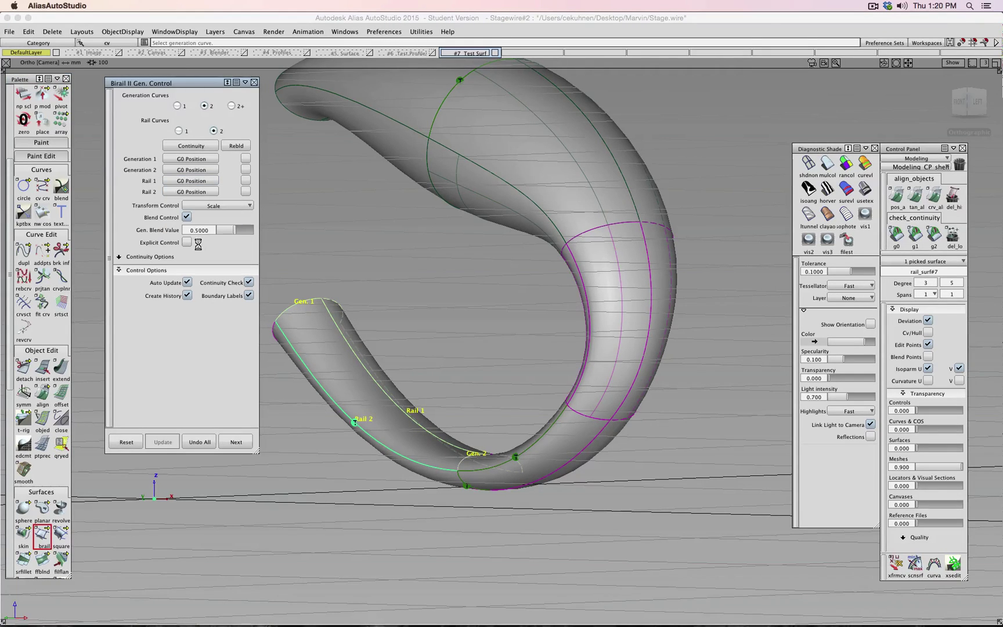
click(236, 442)
alt+shift+drag(406, 417, 545, 401)
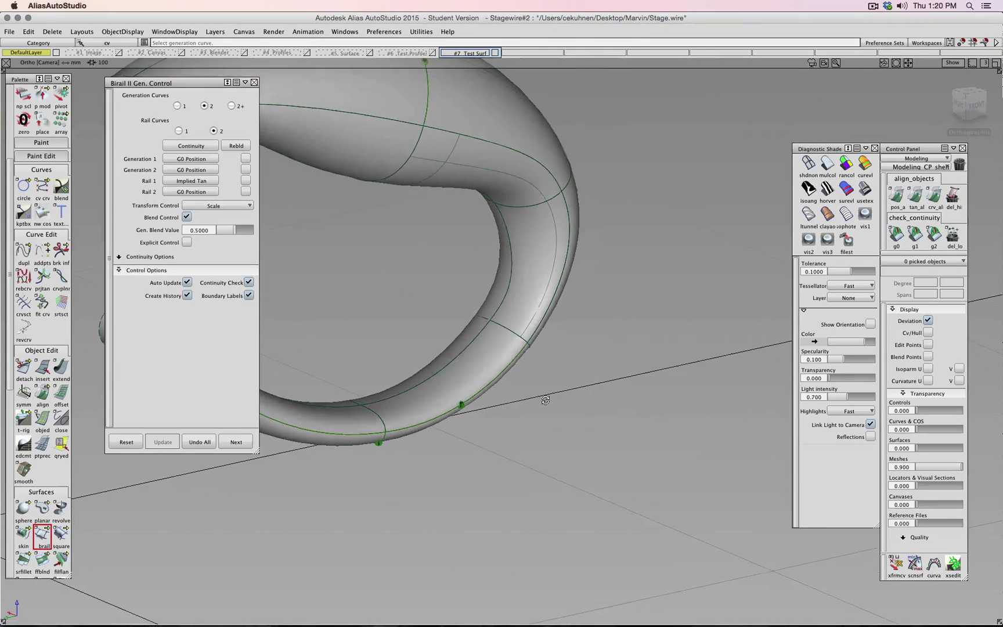
click(254, 83)
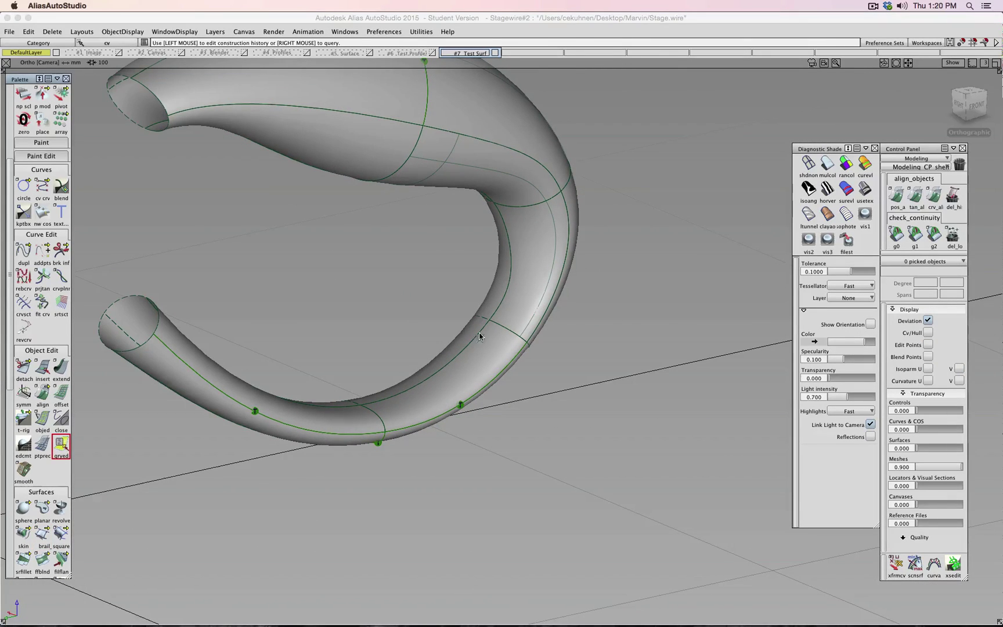
Step: Set Rail 1 to Implied Tangent on the lower shell's adjoining inner birail surface, between the end patch and the blend
click(490, 341)
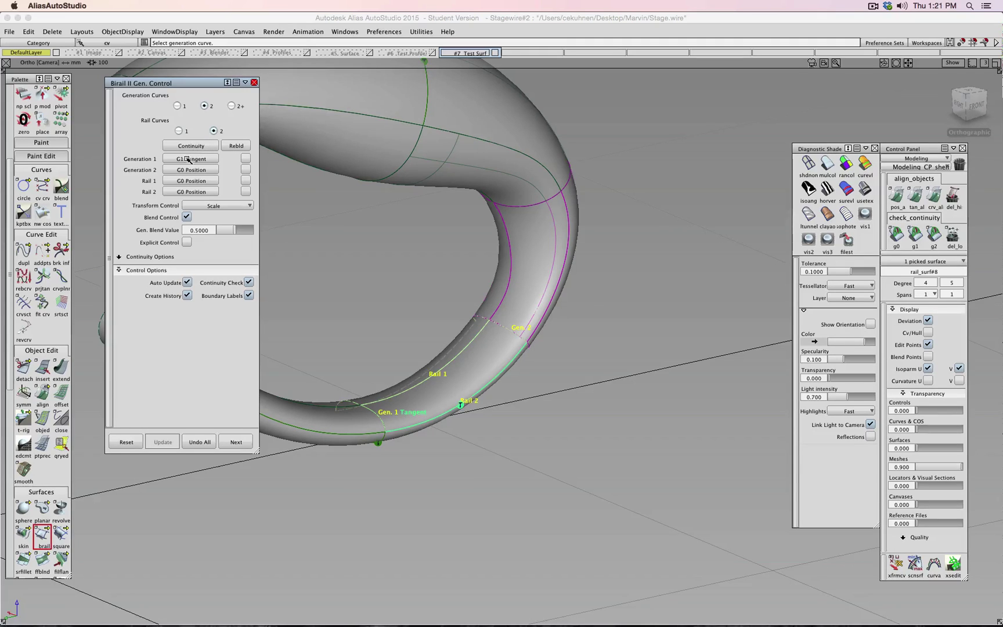
click(186, 184)
click(192, 226)
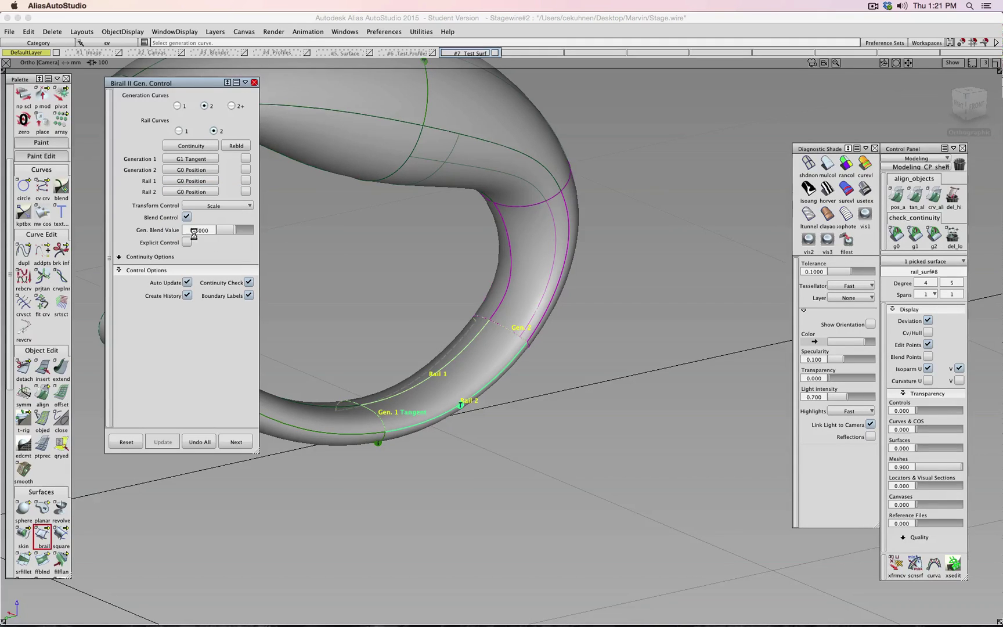
ctrl+shift+drag(403, 308, 403, 288)
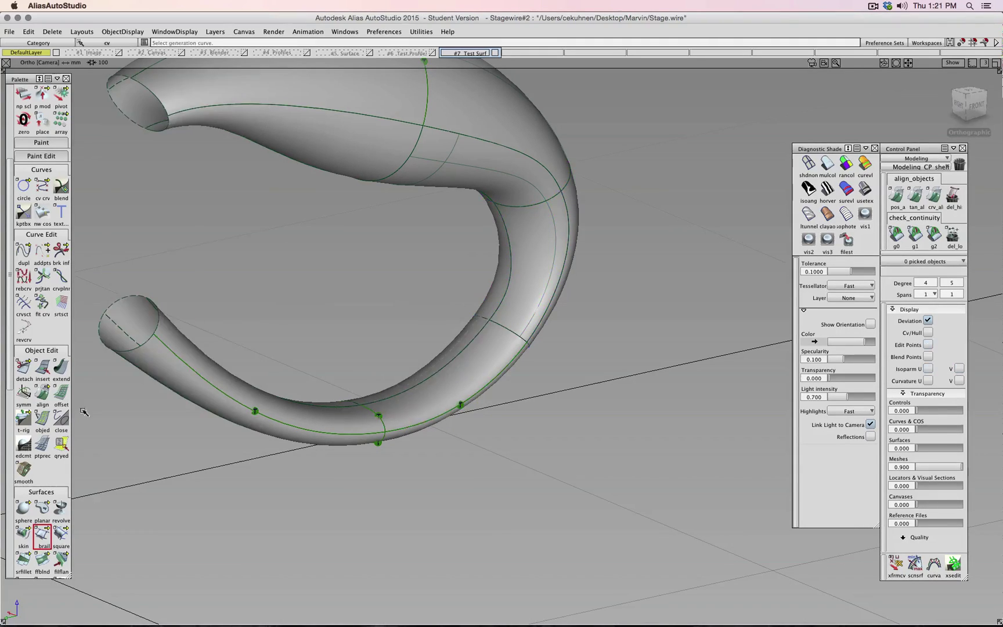
Step: Set Rail 1 to Implied Tangent on the inner birail surface at the upper shell's open tip
alt+shift+drag(363, 232, 293, 246)
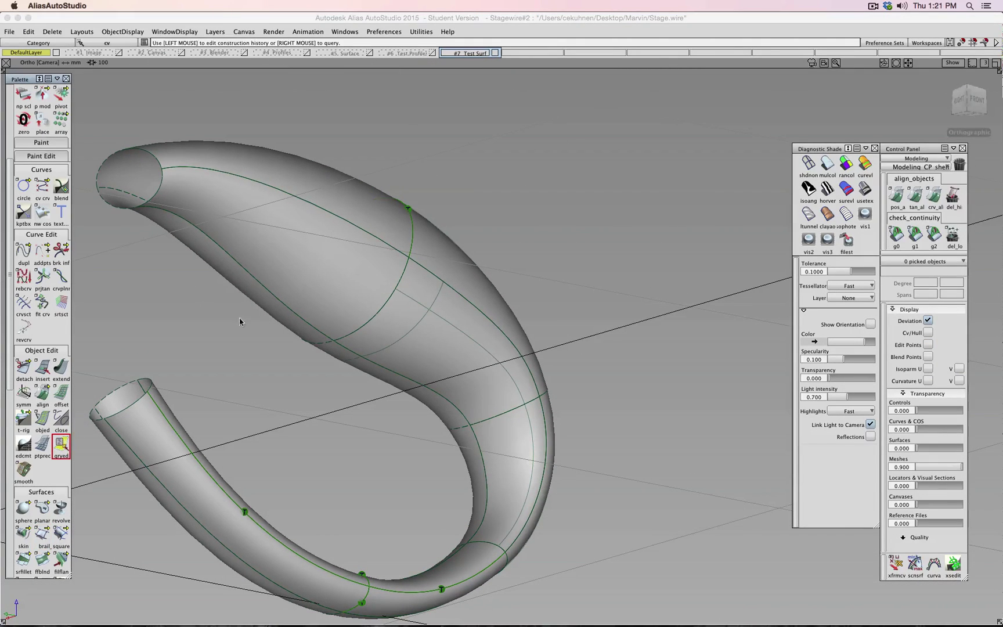
click(270, 292)
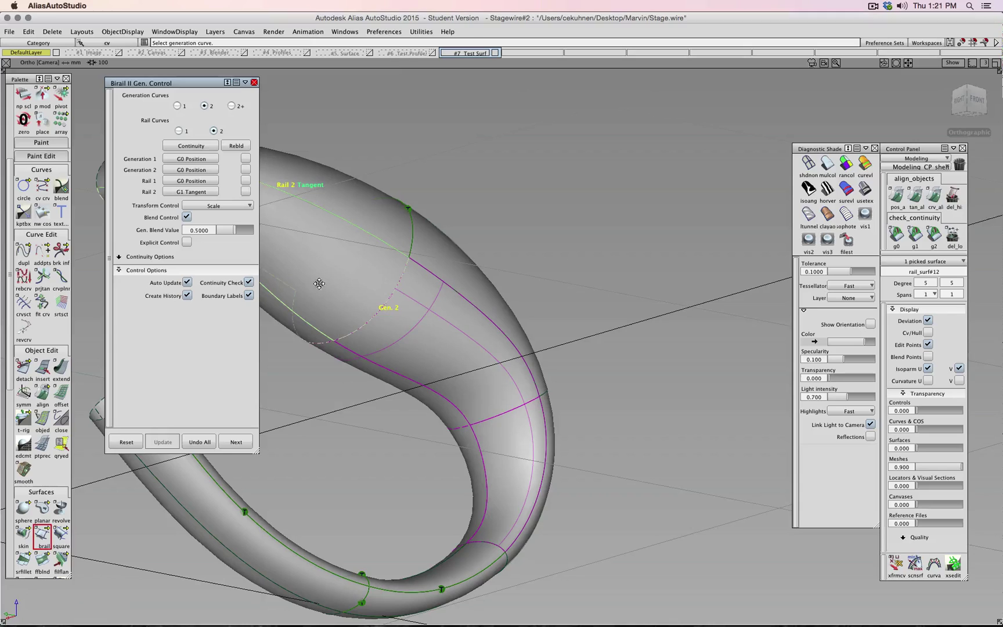
alt+shift+drag(320, 285, 266, 216)
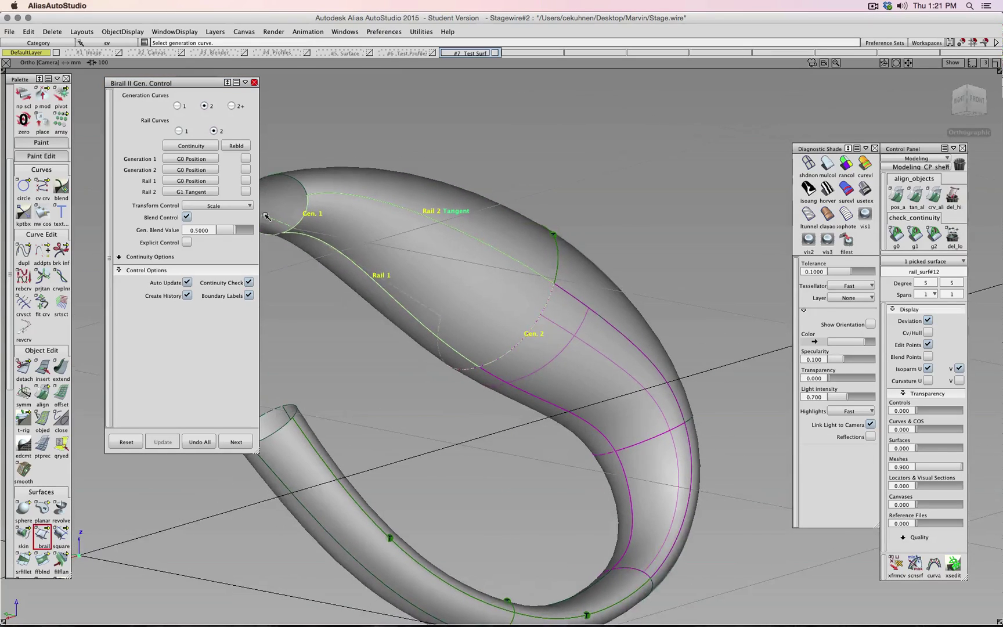
click(197, 182)
click(195, 230)
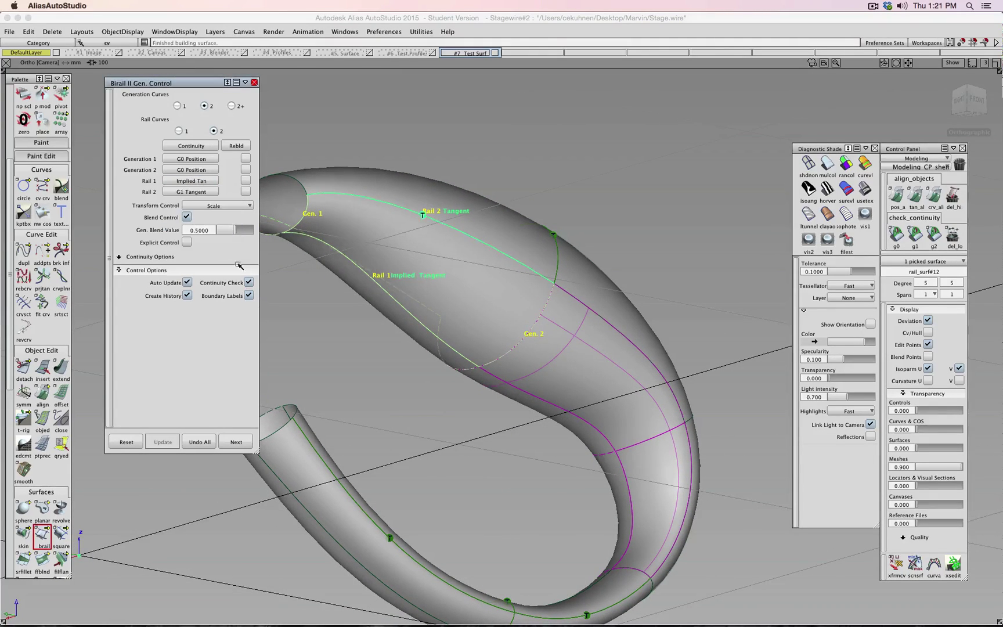
click(237, 442)
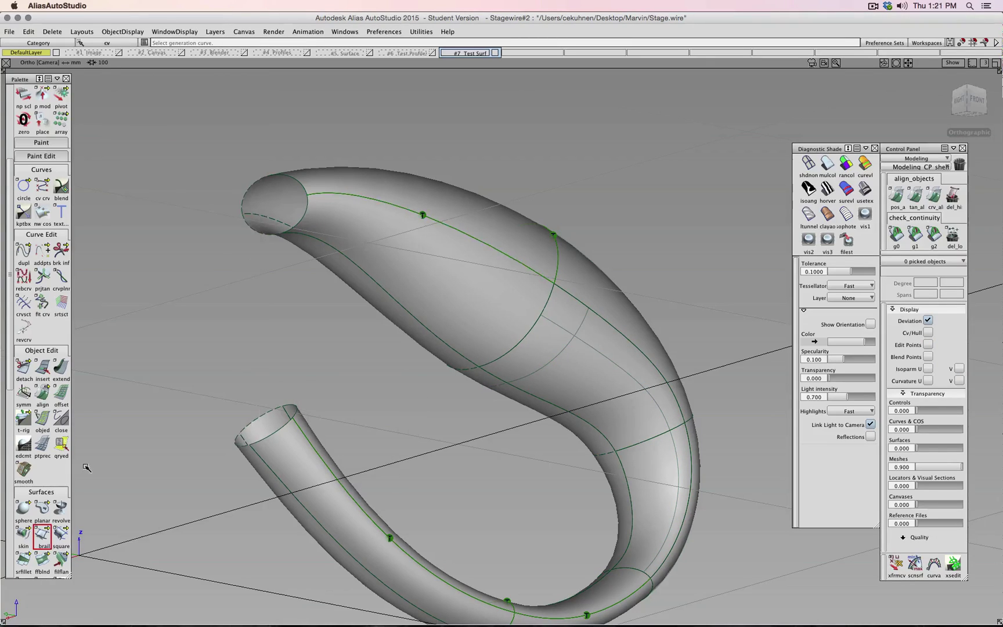
Step: Set Rail 1 to Implied Tangent on the upper shell's next inner birail surface, between the tip patch and the blend
click(563, 362)
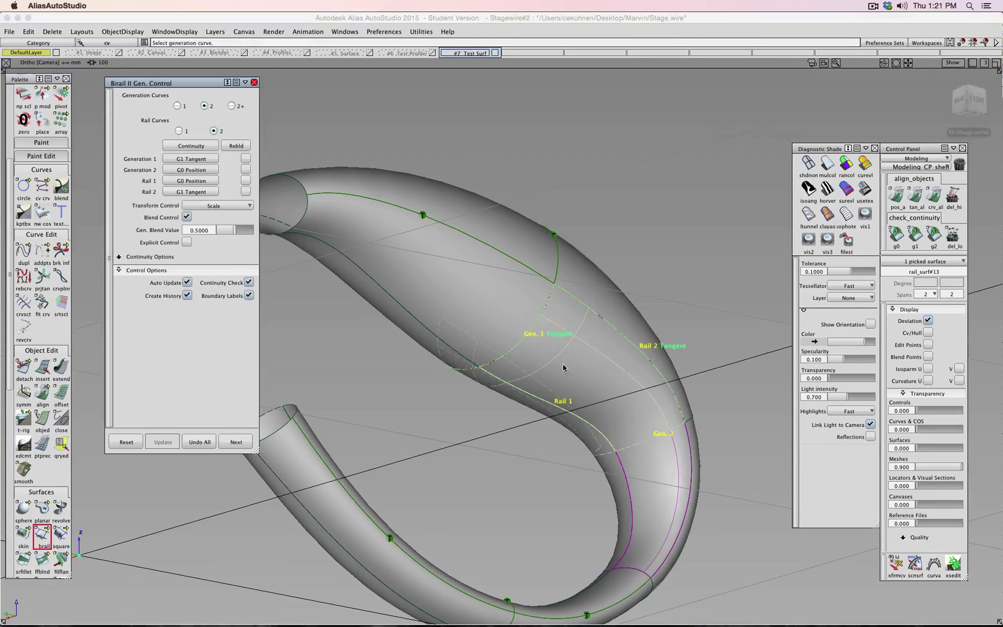
click(211, 192)
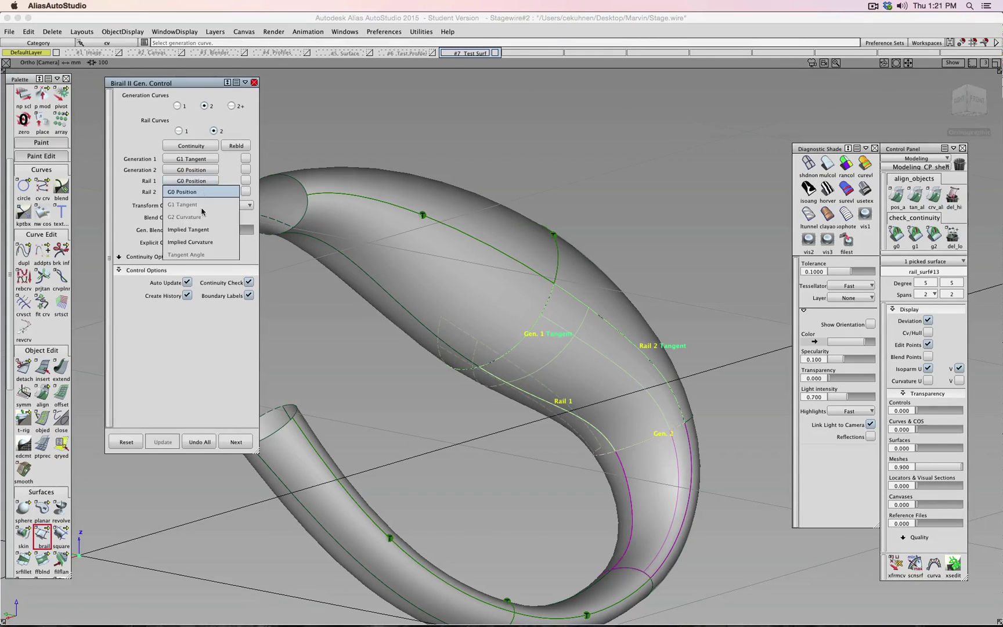
click(201, 231)
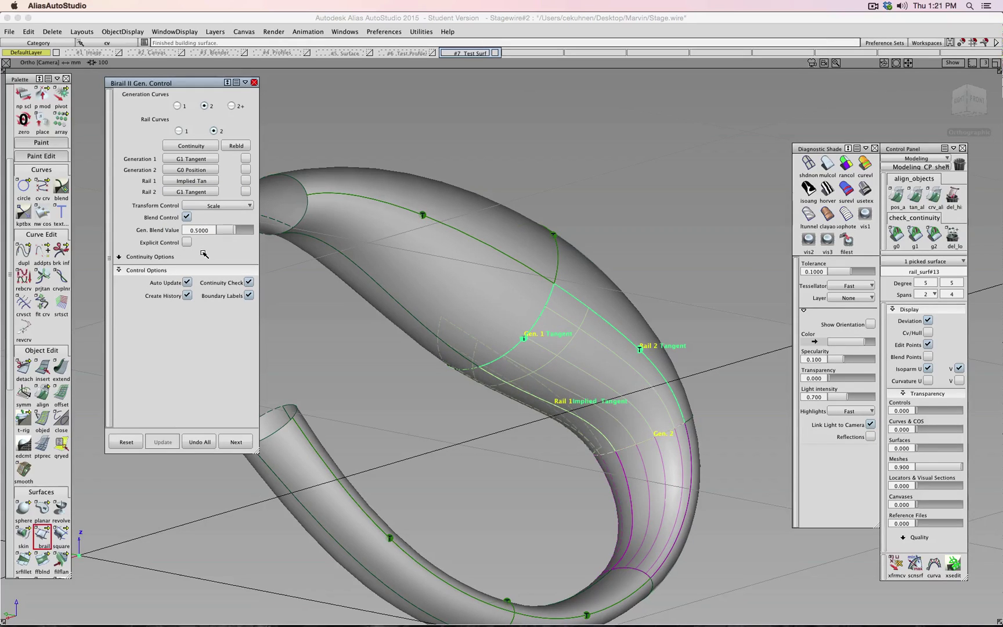
click(235, 443)
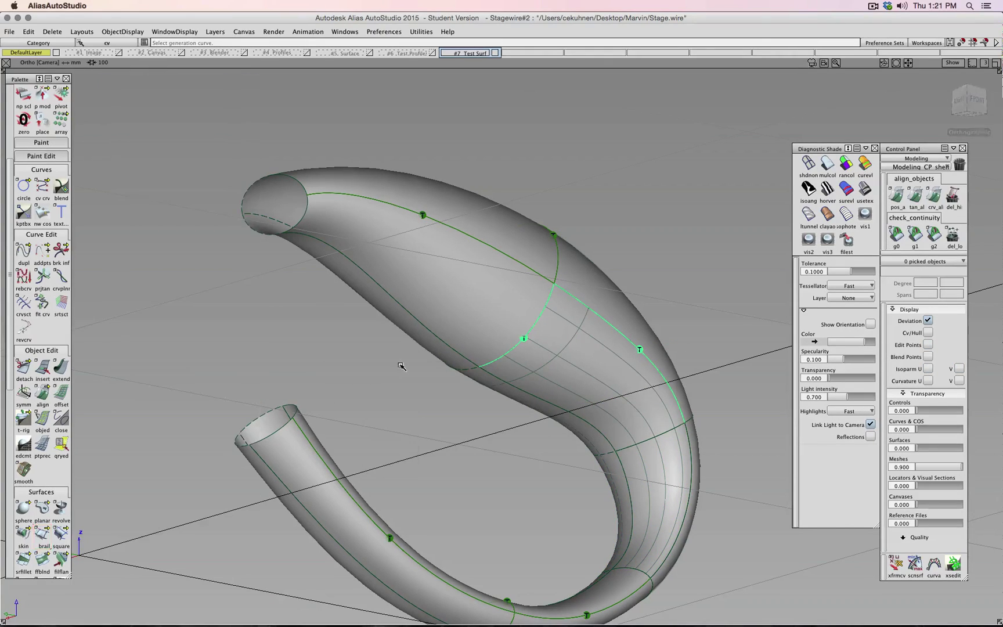
Step: Examine the highlight flow across the shells' seams with zebra stripe shading, then restore the plain grey shading
click(834, 189)
mouse_move(739, 222)
alt+shift+mouse_down()
mouse_move(510, 354)
mouse_move(454, 282)
mouse_move(504, 394)
mouse_move(290, 253)
mouse_move(271, 296)
mouse_move(355, 314)
mouse_move(348, 326)
mouse_move(254, 347)
mouse_move(281, 380)
mouse_move(604, 351)
mouse_move(591, 376)
mouse_move(578, 373)
mouse_move(570, 282)
mouse_move(285, 381)
mouse_move(335, 340)
mouse_move(102, 315)
mouse_move(630, 217)
mouse_move(549, 271)
mouse_move(265, 295)
mouse_move(326, 290)
mouse_move(347, 324)
mouse_move(503, 319)
mouse_move(426, 318)
alt+shift+mouse_up()
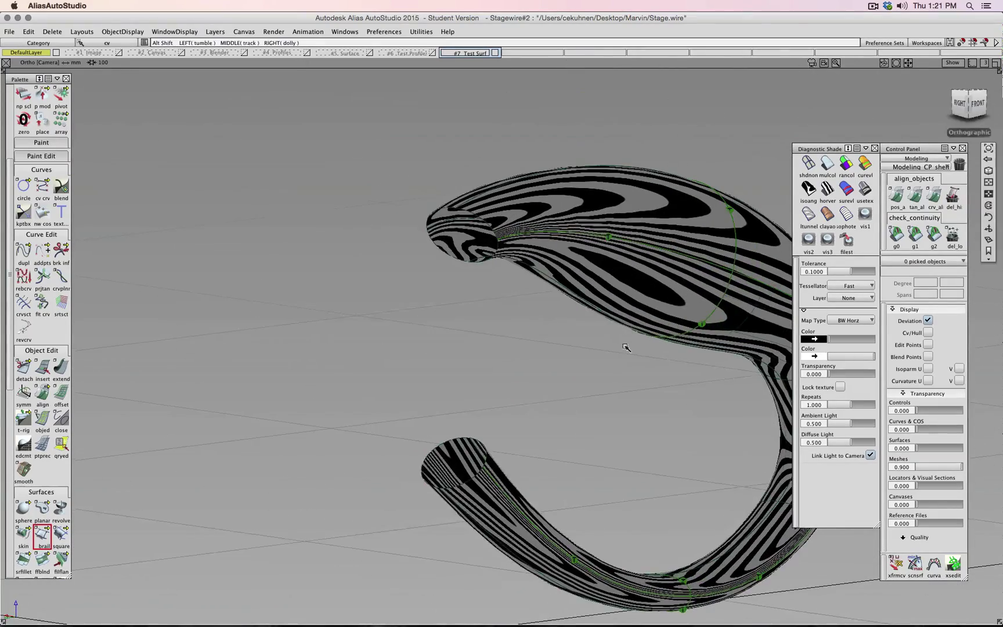
alt+shift+drag(625, 345, 412, 358)
alt+shift+right_drag(481, 476, 509, 478)
alt+shift+middle_drag(509, 478, 558, 414)
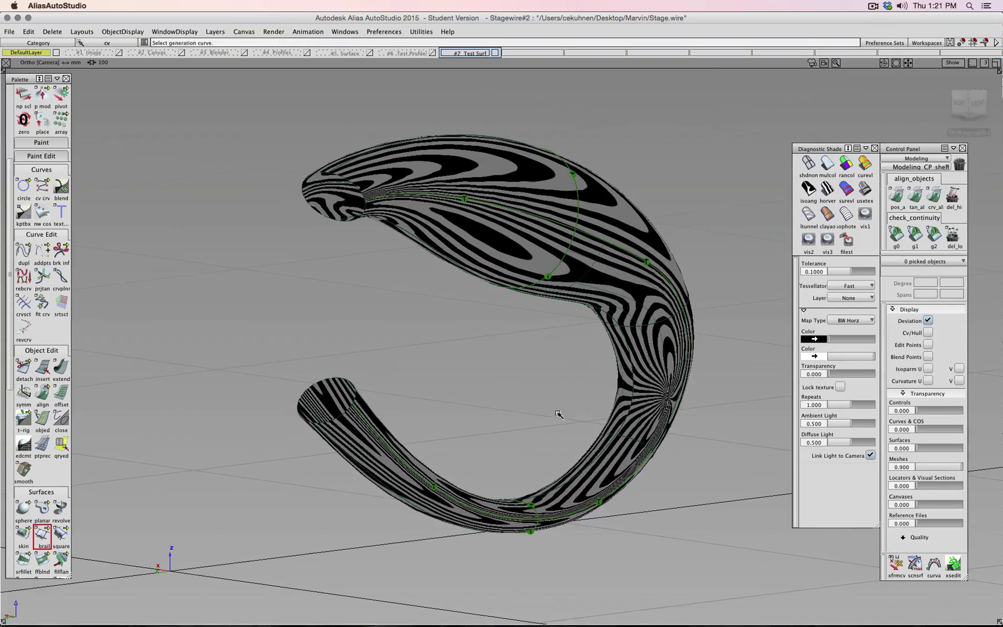
click(832, 168)
mouse_move(638, 261)
alt+shift+mouse_down()
mouse_move(432, 318)
mouse_move(586, 306)
mouse_move(575, 289)
alt+shift+mouse_up()
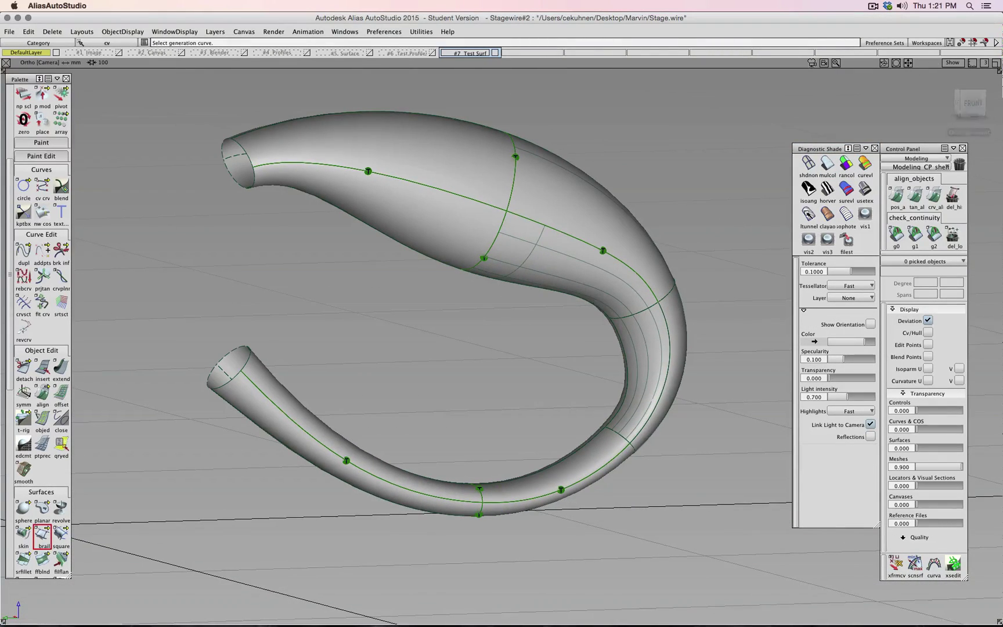
Step: Show the Blender layer in the front view and compare its reference mesh with the shells around the rear bend
click(968, 103)
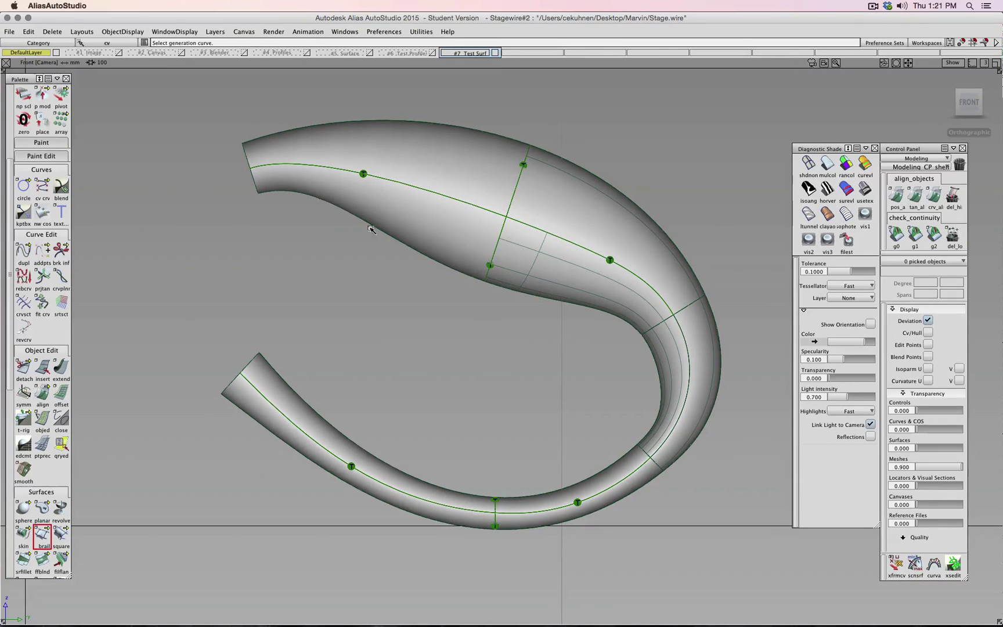
alt+shift+middle_drag(560, 344, 376, 343)
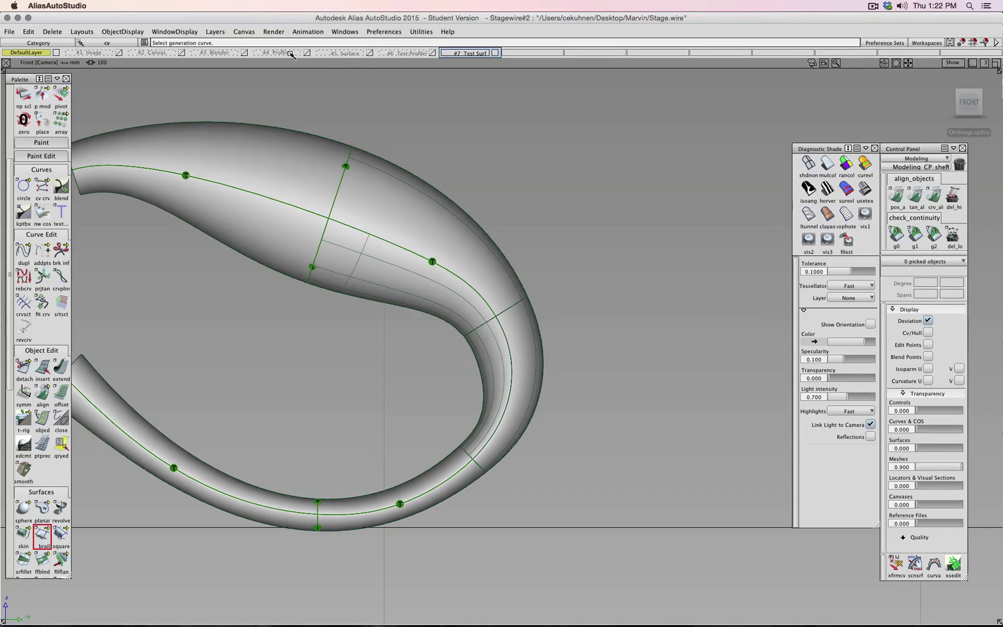
click(245, 53)
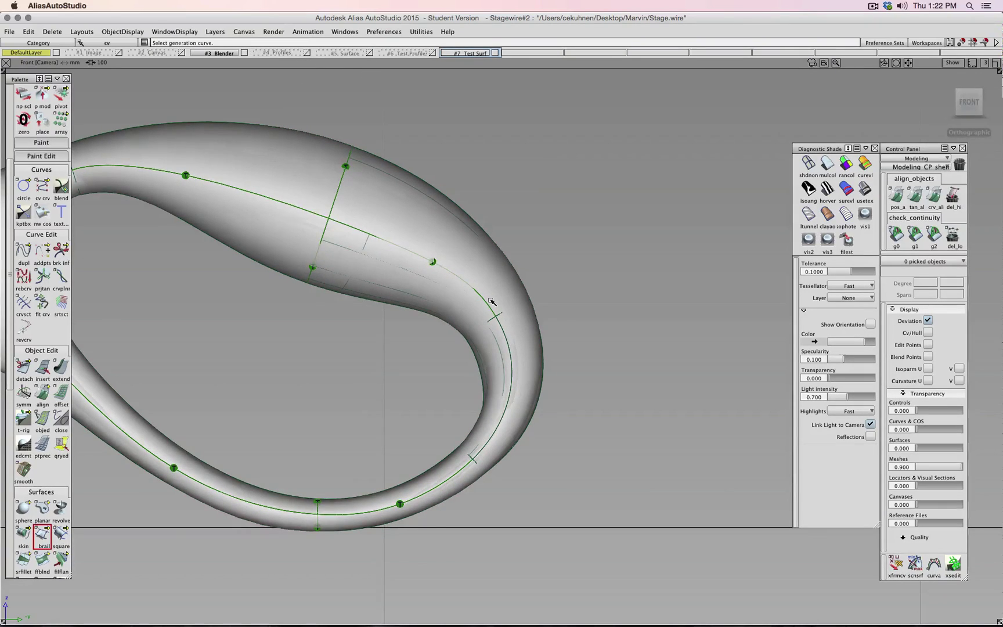
scroll(489, 298, up, 8)
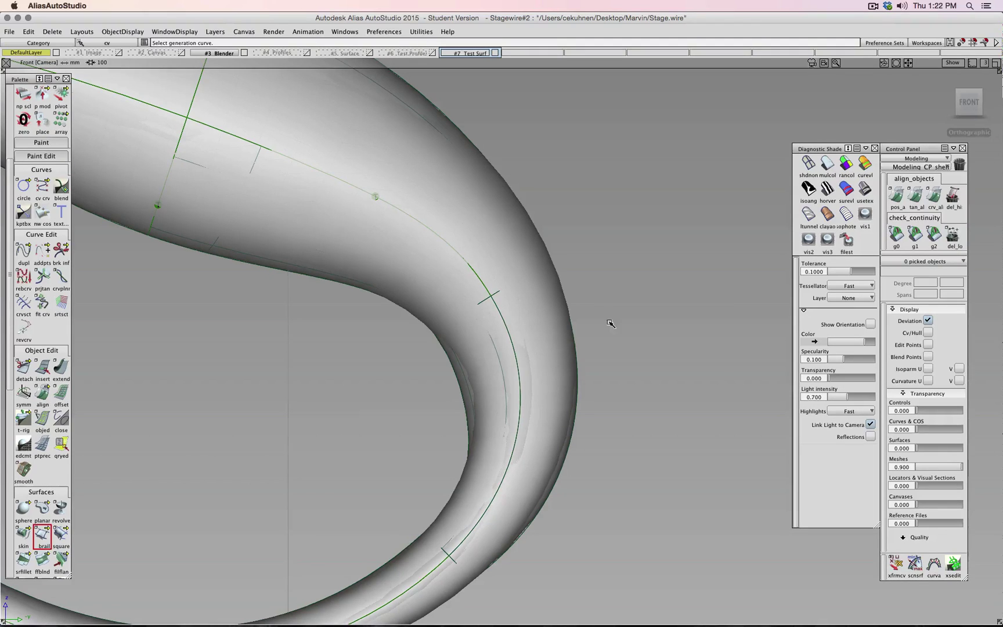
scroll(609, 328, down, 3)
Step: Hide the Test Surf layer and apply random colour shading to the Blender reference mesh
click(495, 51)
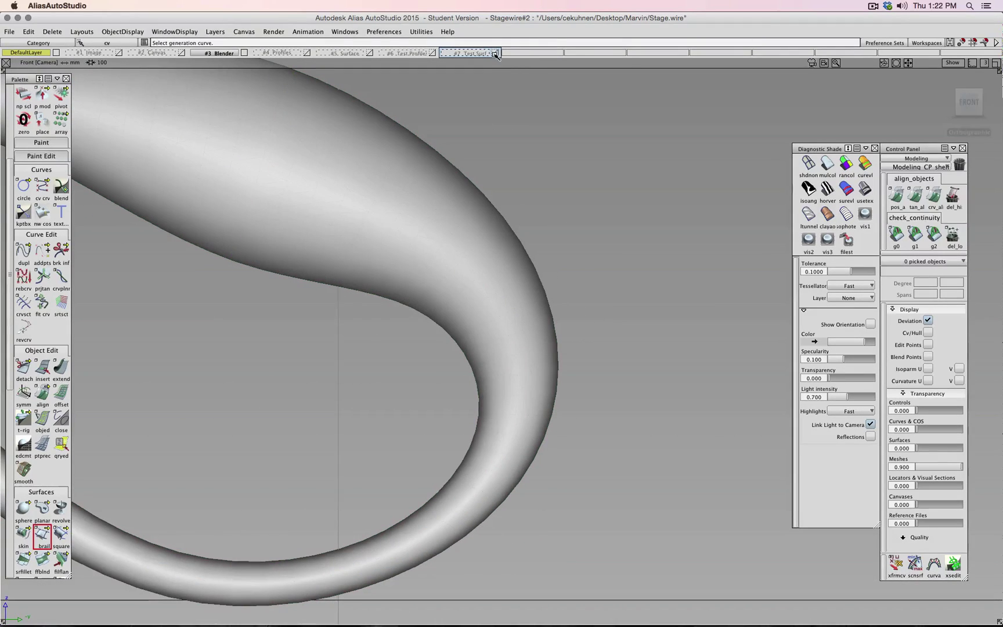
click(511, 281)
scroll(204, 365, up, 1)
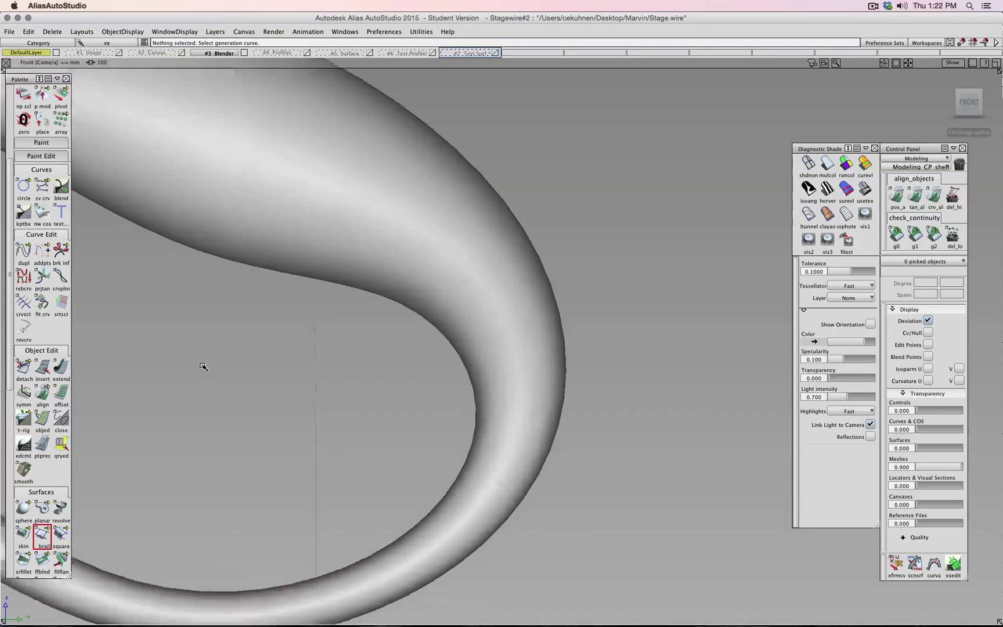
scroll(209, 369, down, 5)
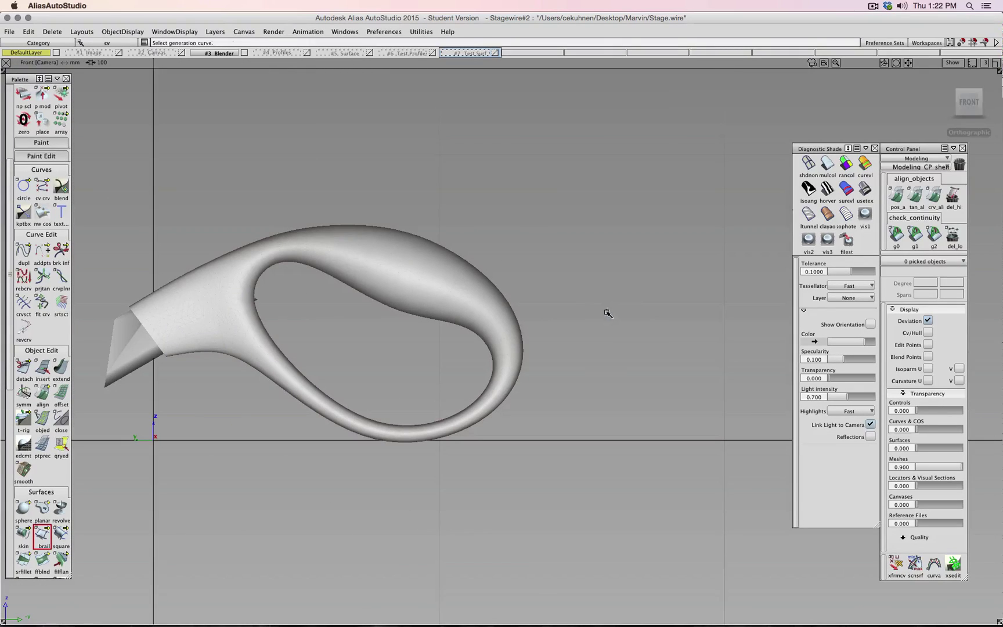
ctrl+shift+drag(607, 313, 609, 336)
click(459, 299)
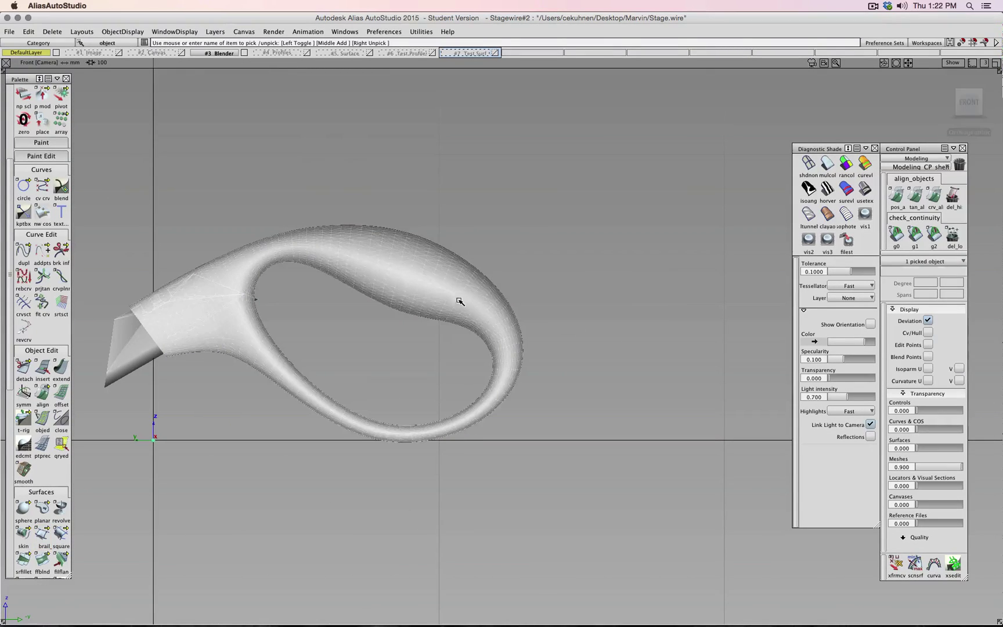
click(845, 164)
ctrl+shift+drag(532, 201, 538, 182)
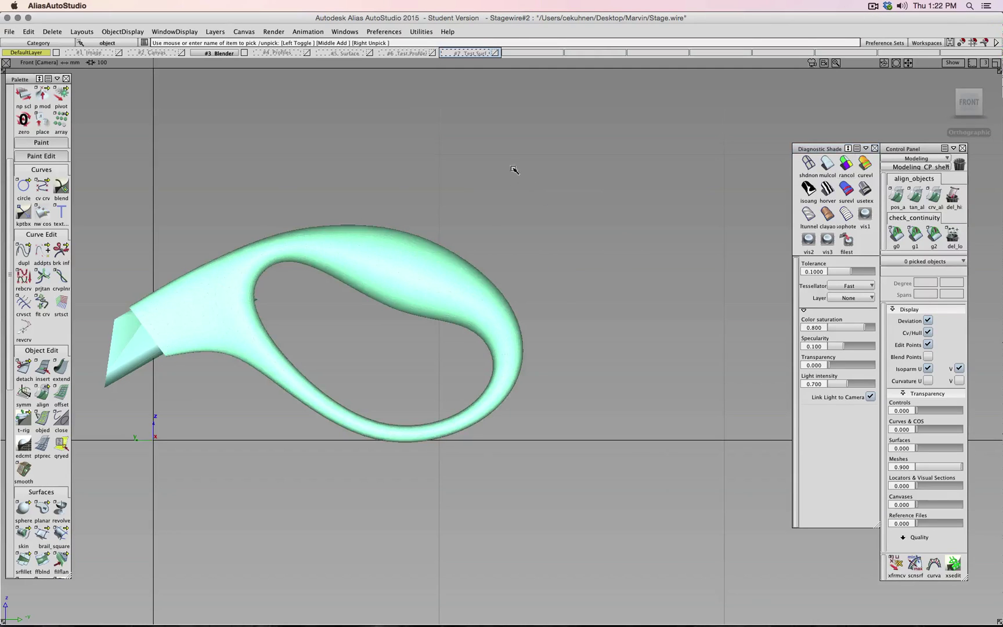
Step: Show the Test Surf layer again and examine where the shells deviate from the coloured reference mesh
click(491, 54)
scroll(538, 258, up, 5)
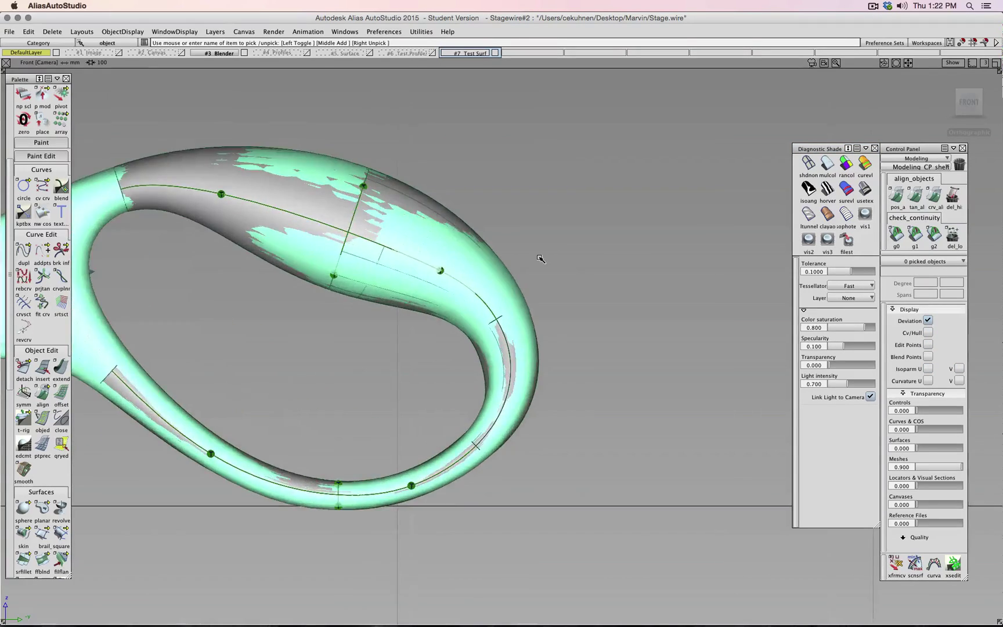
scroll(540, 259, down, 5)
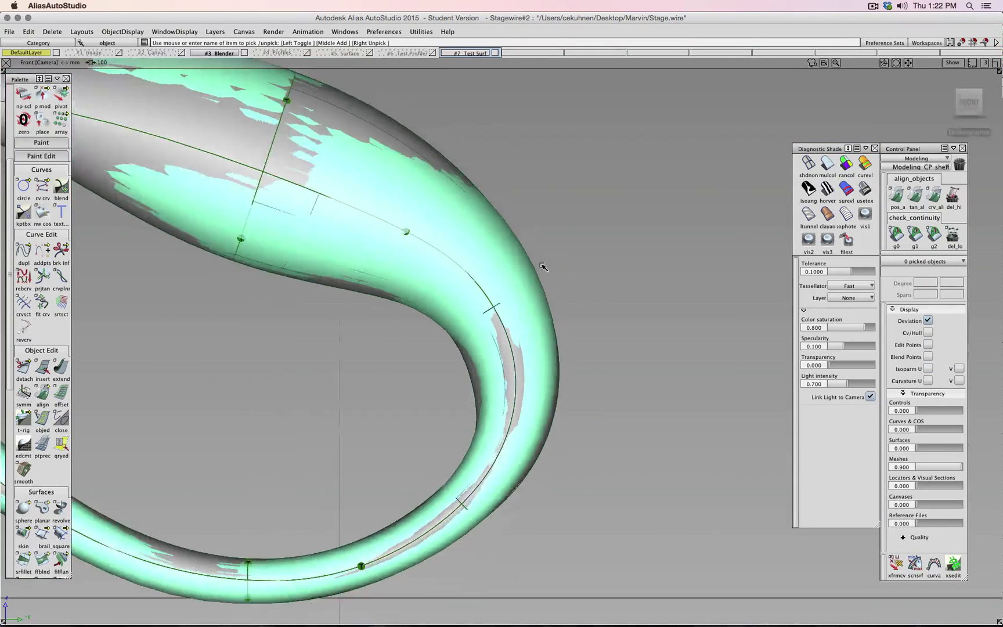
Step: Place a dynamic section through the Blender reference mesh at the rear bend and angle its plane across the tube
scroll(44, 510, down, 10)
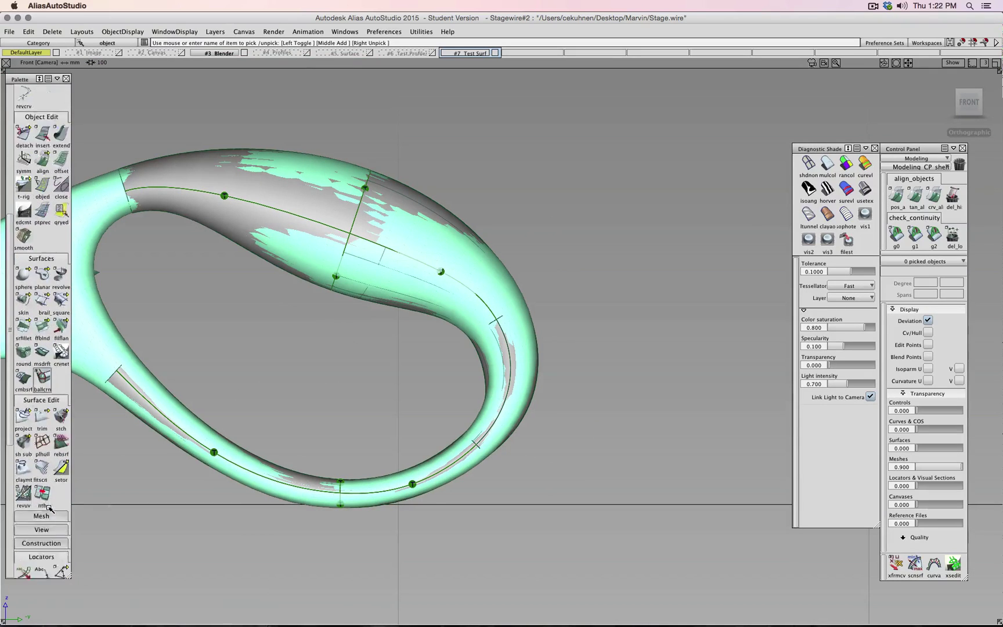
click(61, 500)
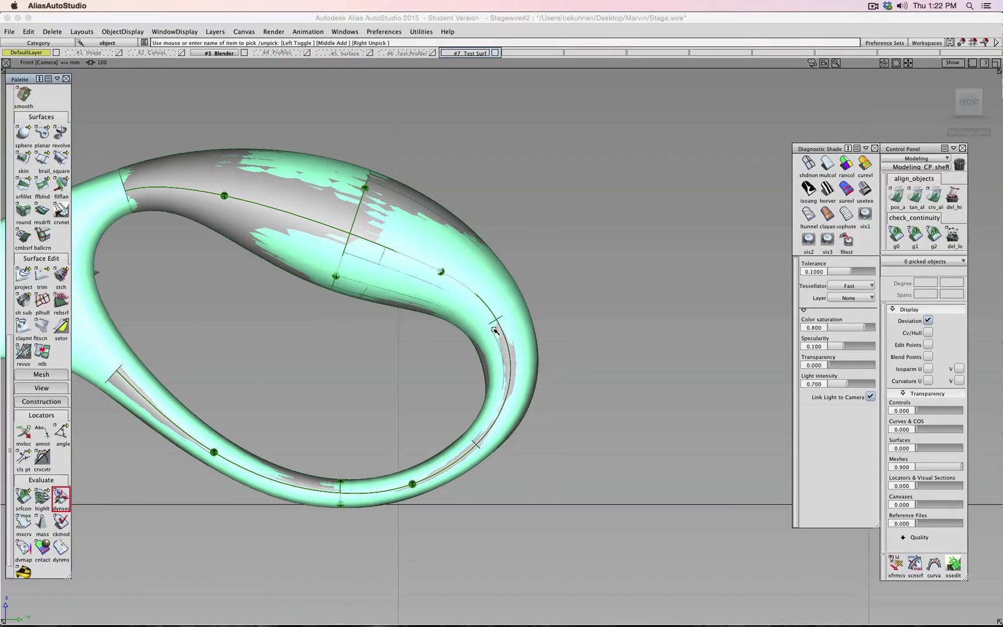
click(513, 393)
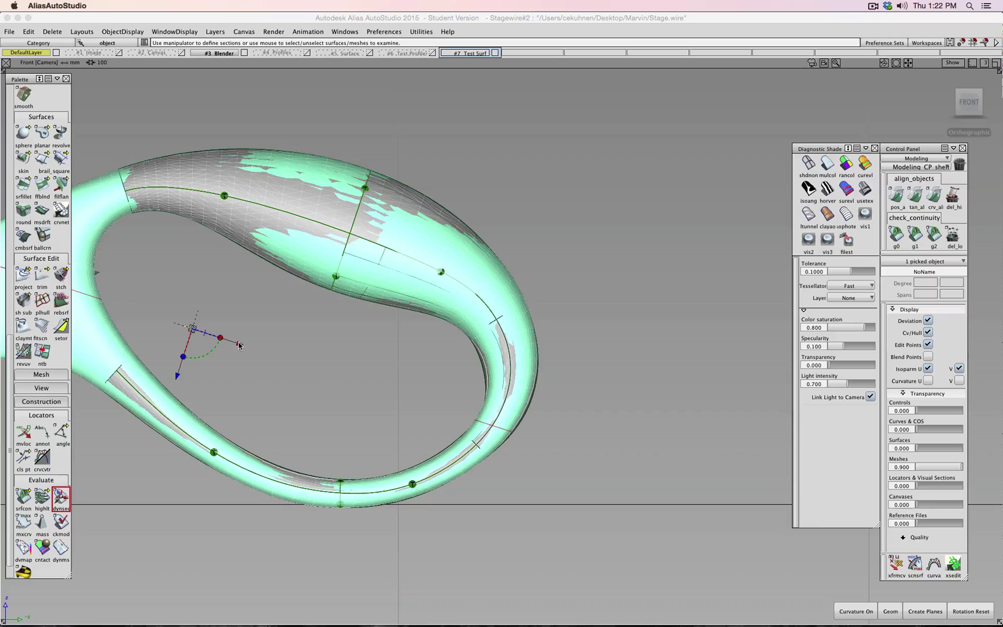
drag(238, 344, 323, 364)
alt+shift+drag(534, 435, 520, 381)
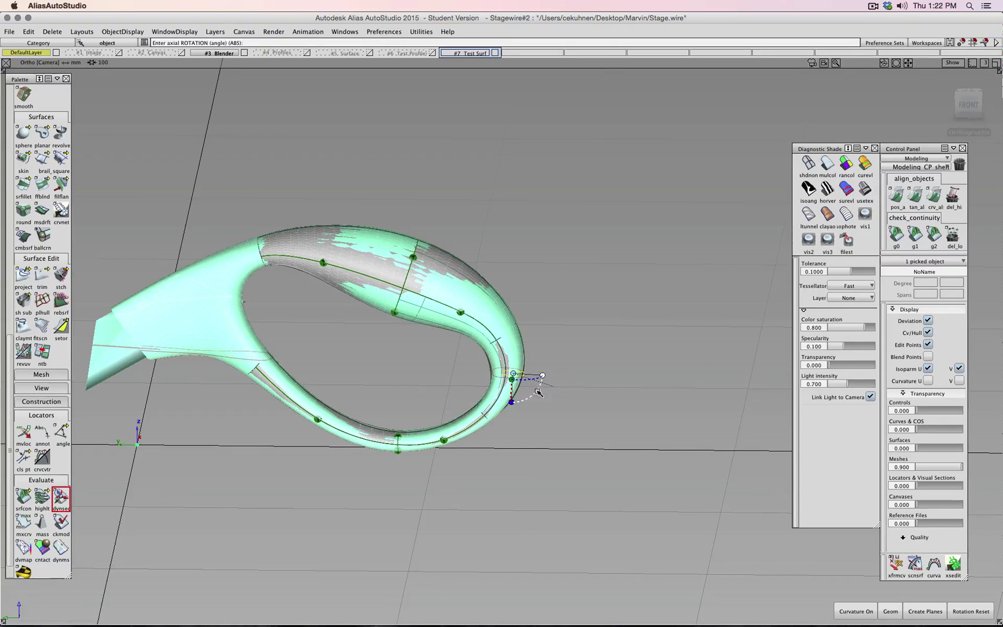
Step: Turn on Visual Clip and Persistent Visual Clip for the dynamic section and look into the clipped tube
double_click(67, 497)
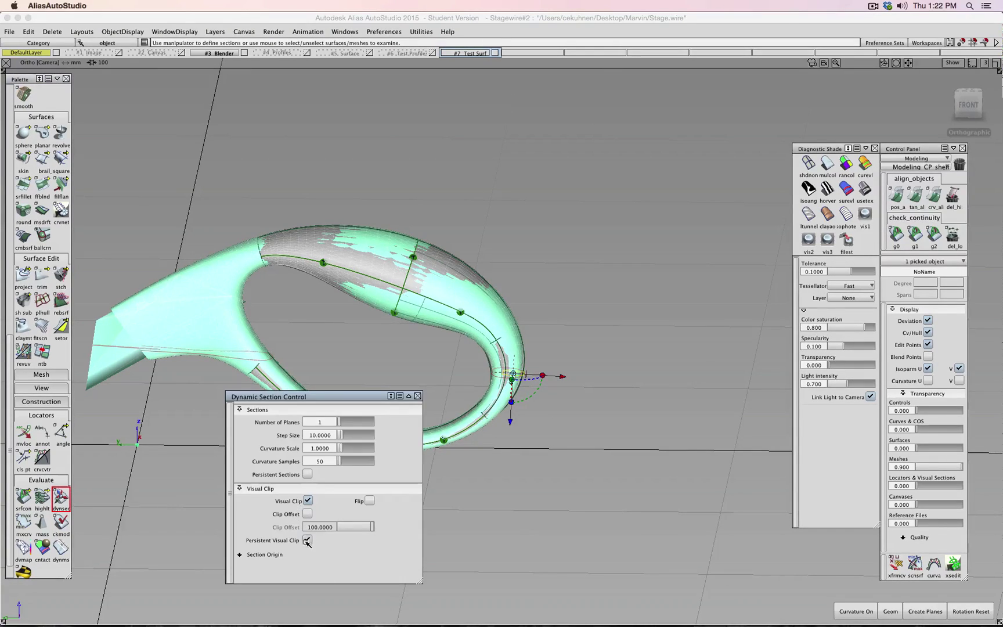
click(308, 501)
click(308, 501)
alt+shift+drag(510, 372, 501, 388)
alt+shift+right_drag(500, 388, 547, 388)
alt+shift+middle_drag(547, 388, 566, 294)
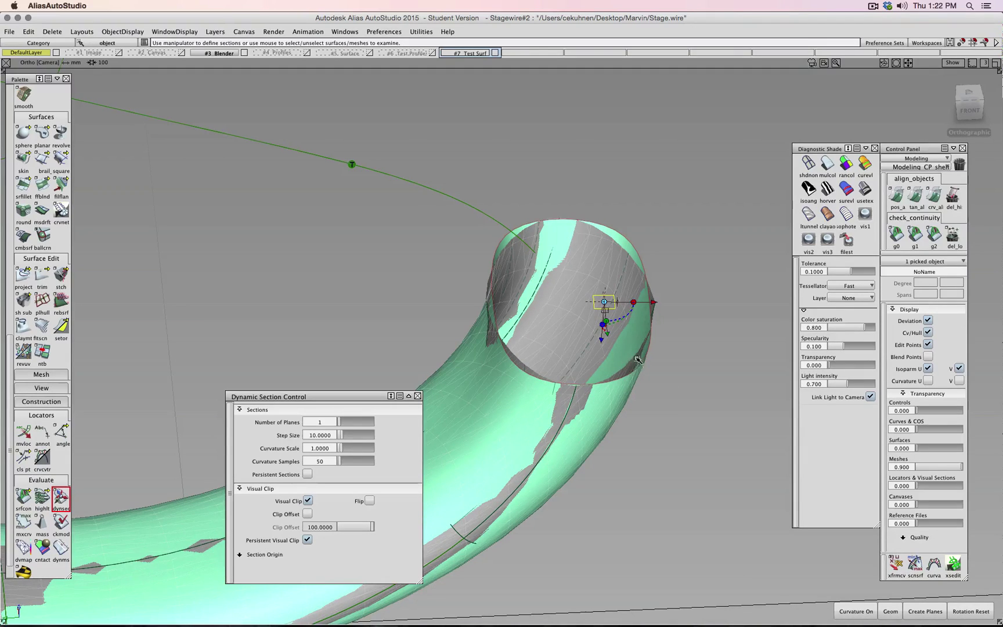
Step: Move and rotate the clipping plane around the rear bend to compare the shells with the reference mesh
click(419, 397)
alt+shift+right_drag(501, 359, 587, 363)
alt+shift+drag(587, 363, 570, 291)
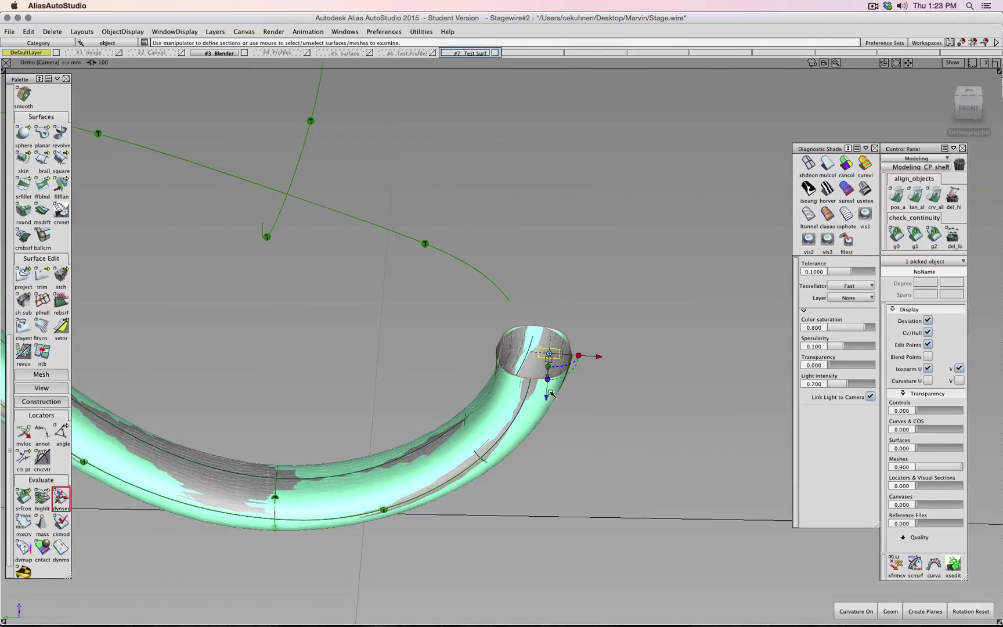
drag(551, 394, 607, 375)
drag(586, 309, 501, 279)
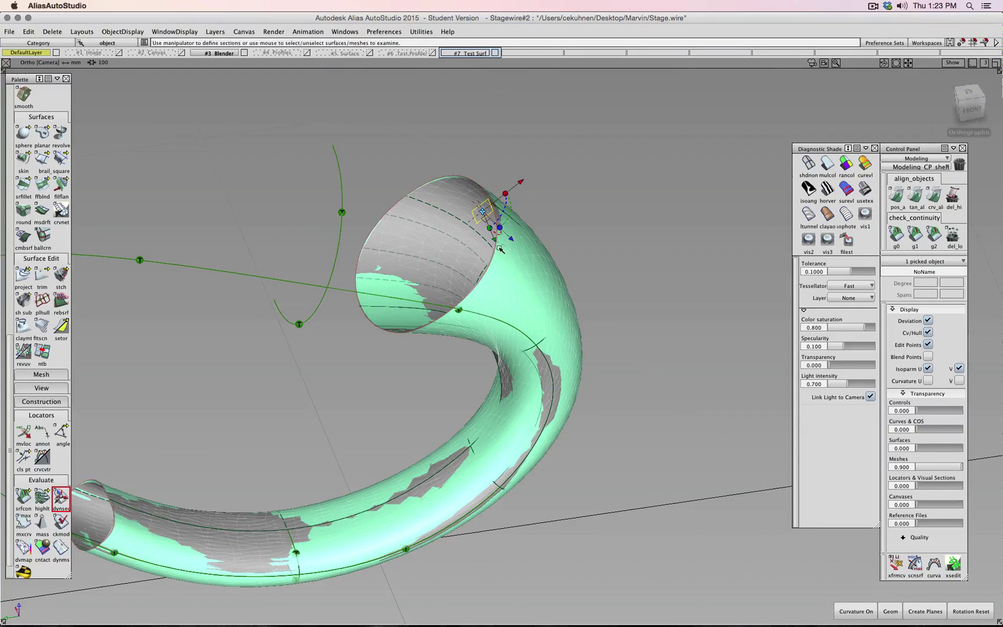
drag(511, 240, 480, 223)
drag(412, 214, 591, 366)
click(481, 244)
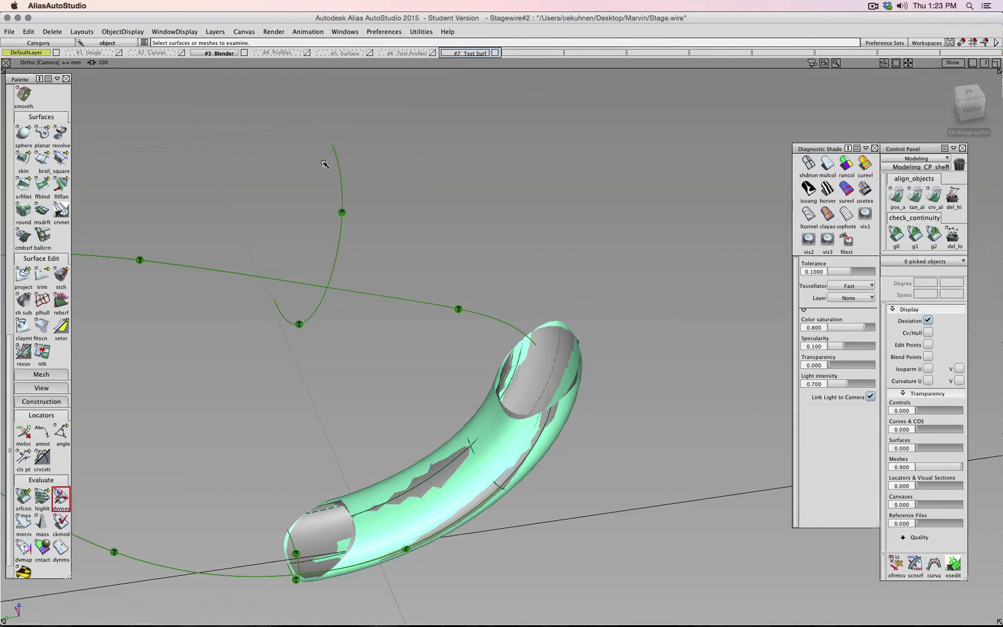
Step: Turn off Persistent Visual Clip and Visual Clip, clear the selection, and hide the Blender layer
double_click(68, 496)
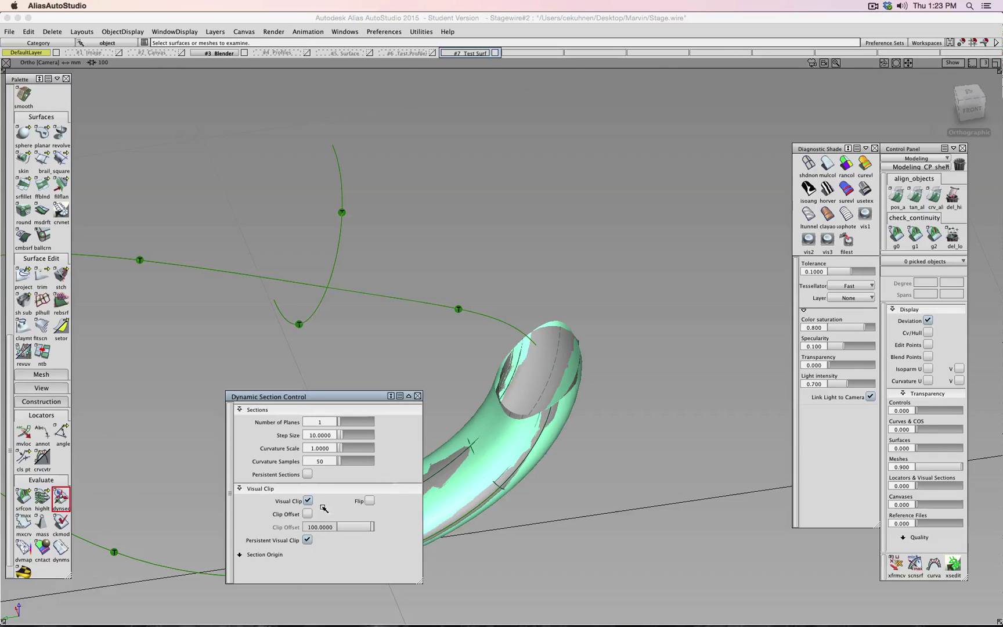
click(308, 540)
click(310, 500)
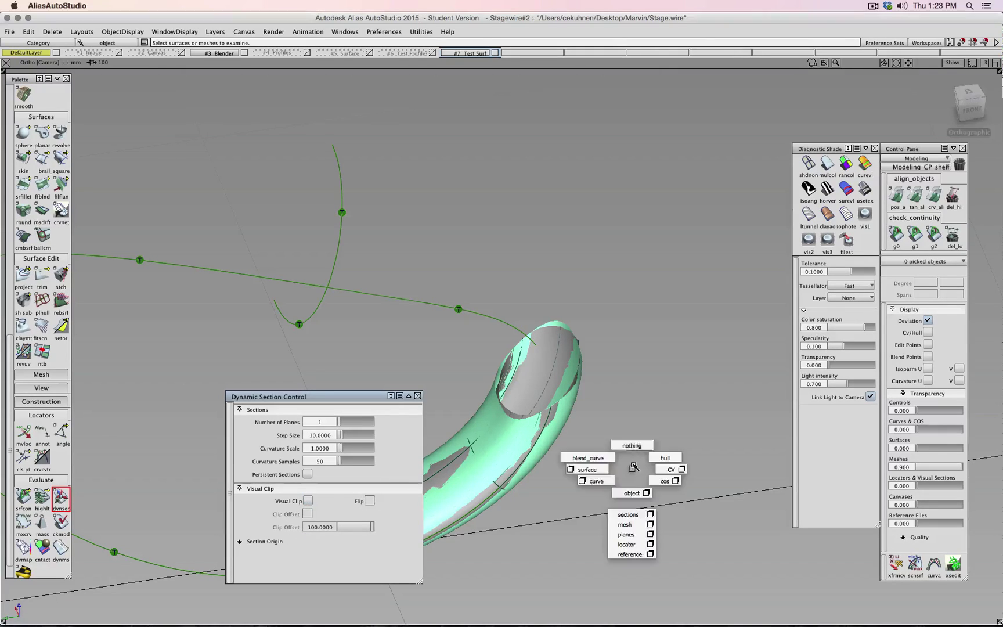
ctrl+shift+drag(621, 482, 415, 505)
click(243, 54)
Step: Show the Test Profiles layer and examine the highlight flow around the shells' rear bend with horizontal zebra stripe shading
alt+shift+middle_drag(414, 557, 549, 491)
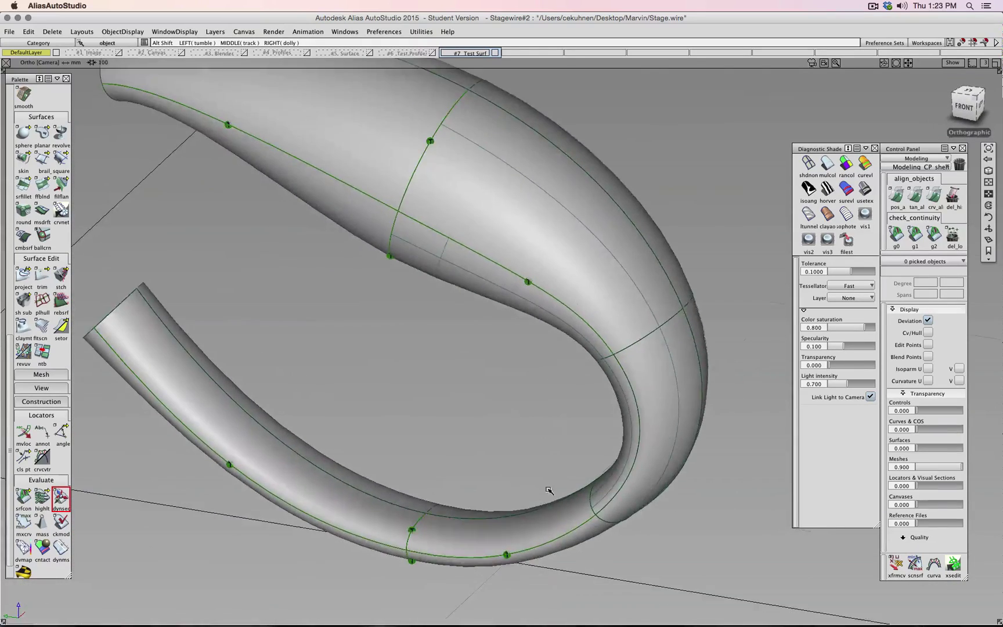
alt+shift+drag(549, 491, 480, 388)
alt+shift+right_drag(401, 359, 396, 374)
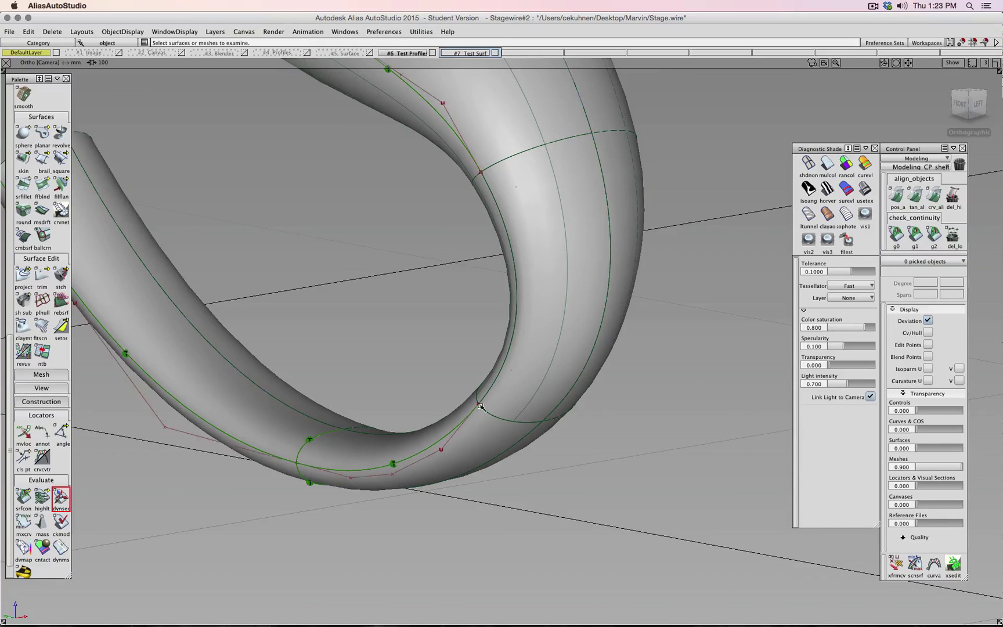
alt+shift+drag(482, 407, 503, 403)
mouse_move(503, 403)
alt+shift+middle_down()
mouse_move(497, 291)
mouse_move(537, 528)
alt+shift+middle_up()
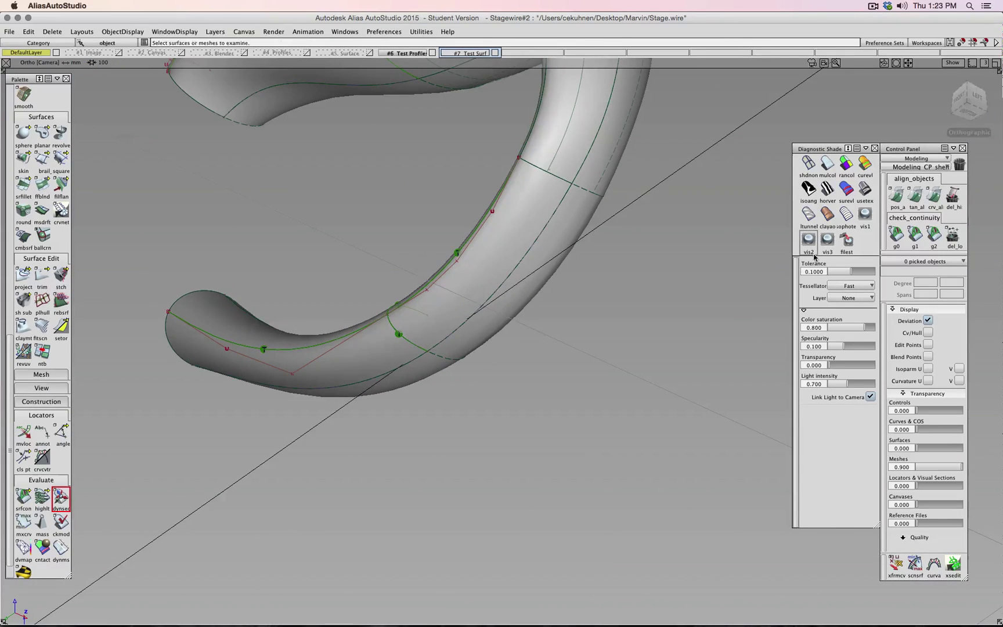
click(827, 190)
mouse_move(671, 287)
alt+shift+mouse_down()
mouse_move(632, 289)
mouse_move(634, 316)
mouse_move(644, 315)
alt+shift+mouse_up()
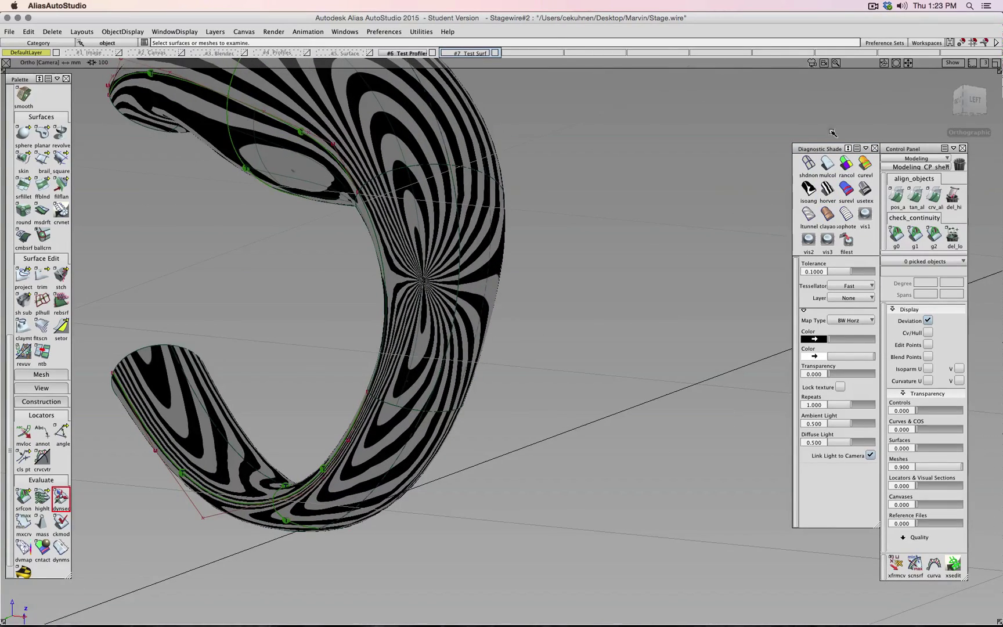
Step: Examine the shells in Visual State 3 shading, then restore the plain grey shading
click(827, 239)
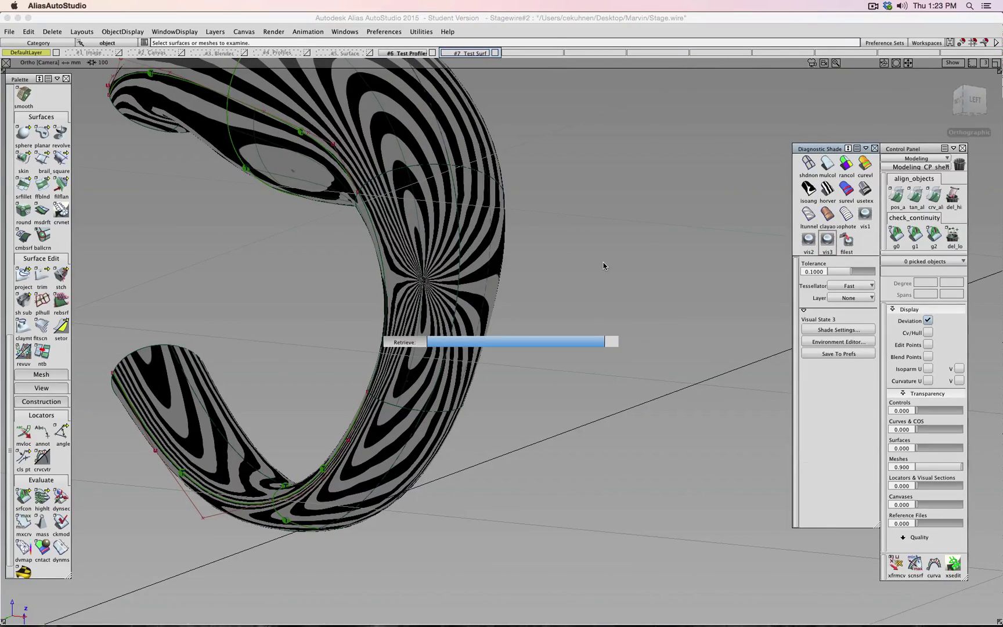
mouse_move(602, 267)
alt+shift+mouse_down()
mouse_move(504, 242)
mouse_move(357, 259)
mouse_move(459, 331)
mouse_move(990, 550)
mouse_move(638, 465)
mouse_move(273, 482)
mouse_move(313, 298)
mouse_move(497, 303)
alt+shift+mouse_up()
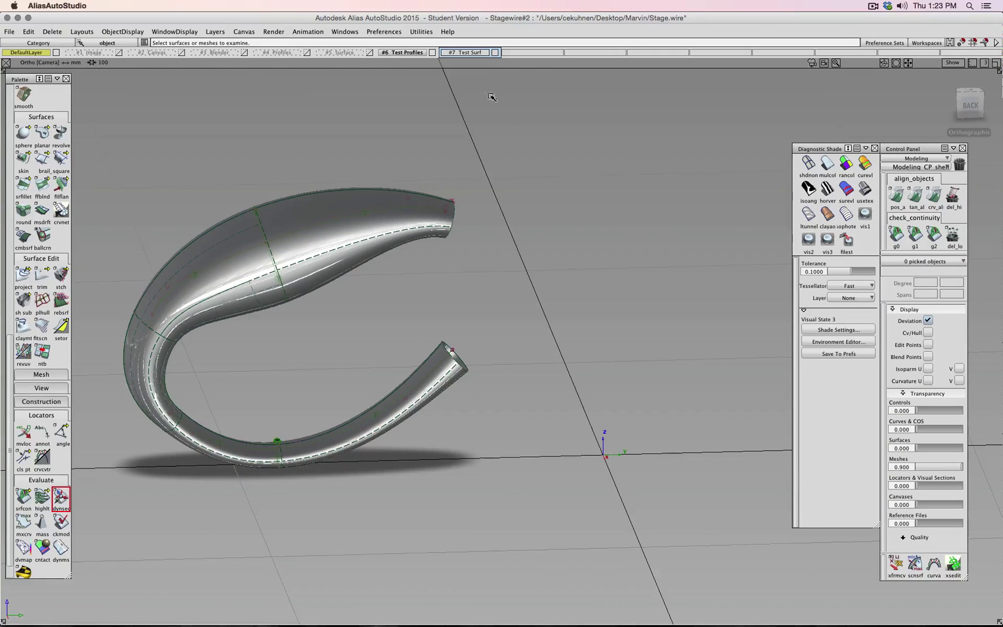
click(827, 165)
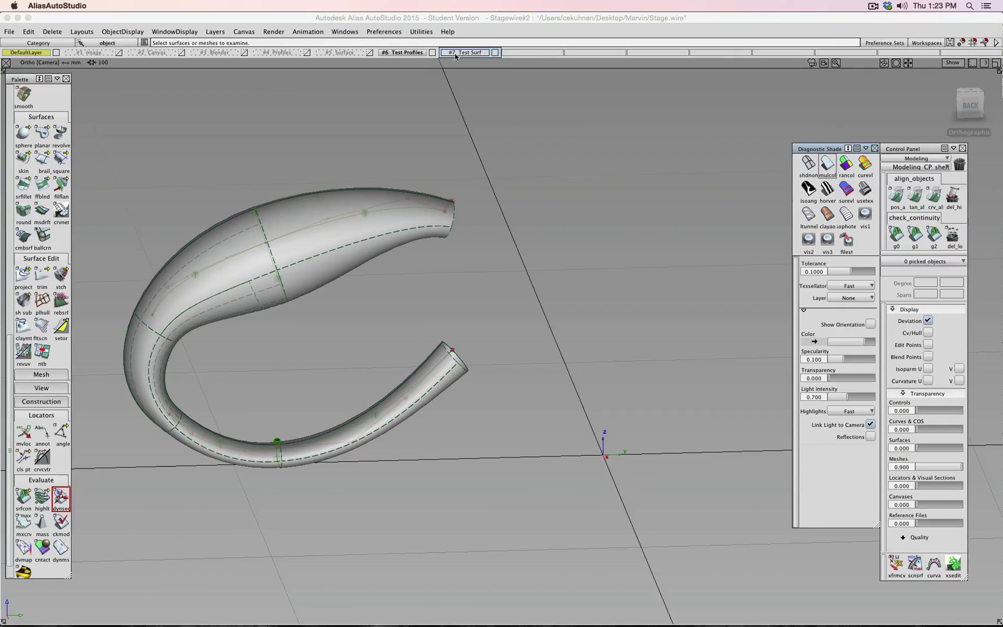
Step: Hide the Test Surf layer and display the CVs and hulls of the lower shell's two middle and two front end profile curves
click(495, 53)
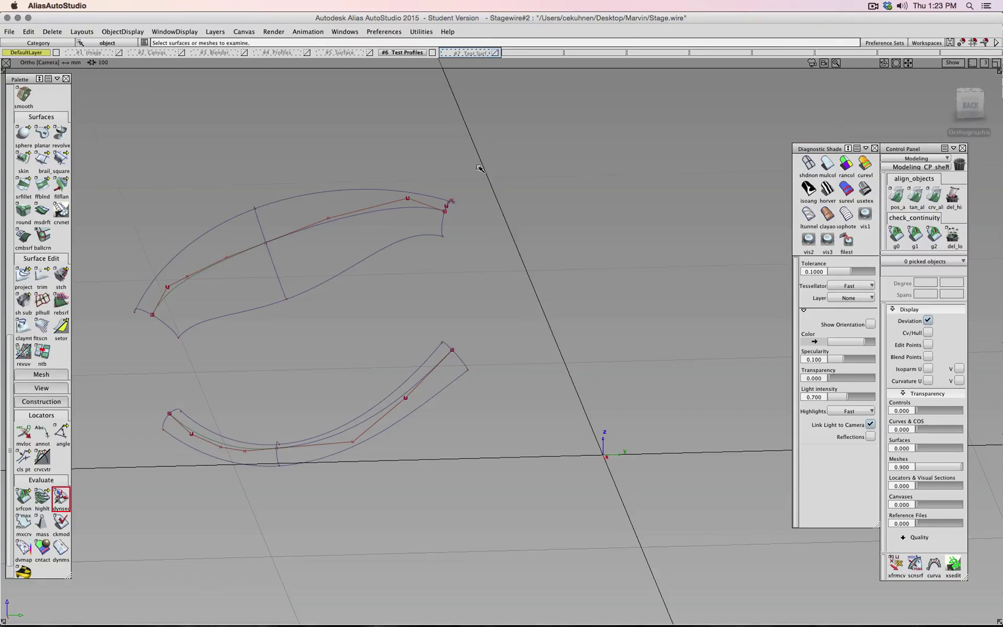
alt+shift+drag(479, 168, 639, 354)
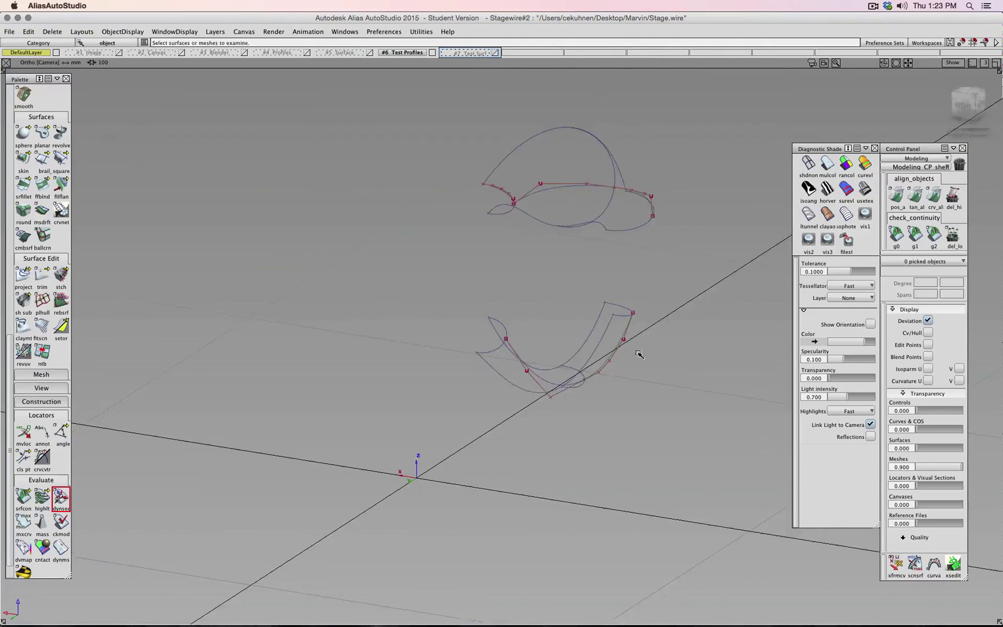
alt+shift+right_drag(639, 354, 676, 343)
alt+shift+middle_drag(676, 343, 540, 299)
ctrl+shift+drag(581, 299, 563, 311)
click(414, 367)
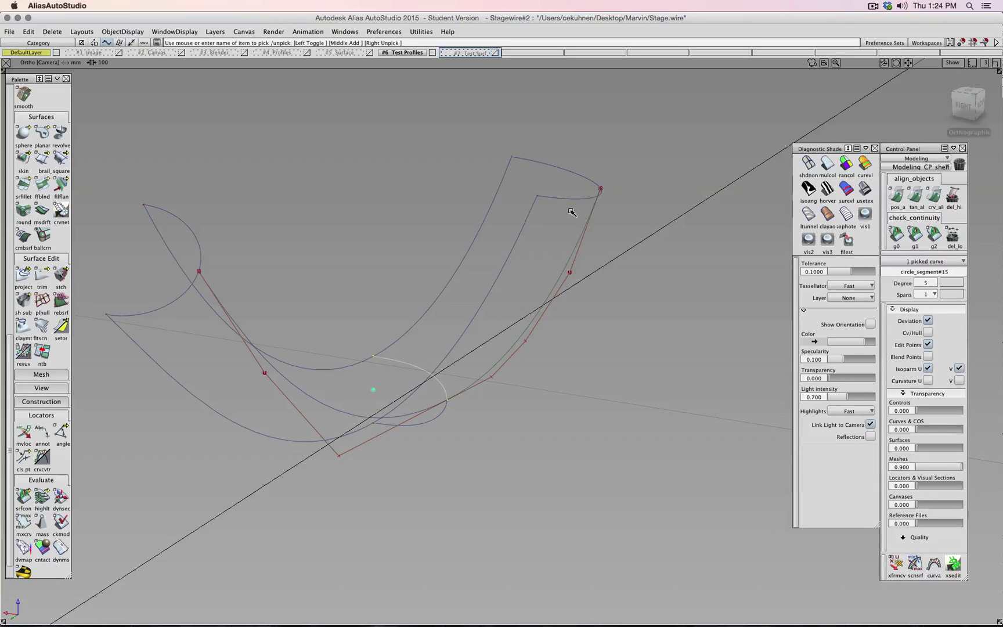
click(579, 177)
click(580, 198)
click(438, 420)
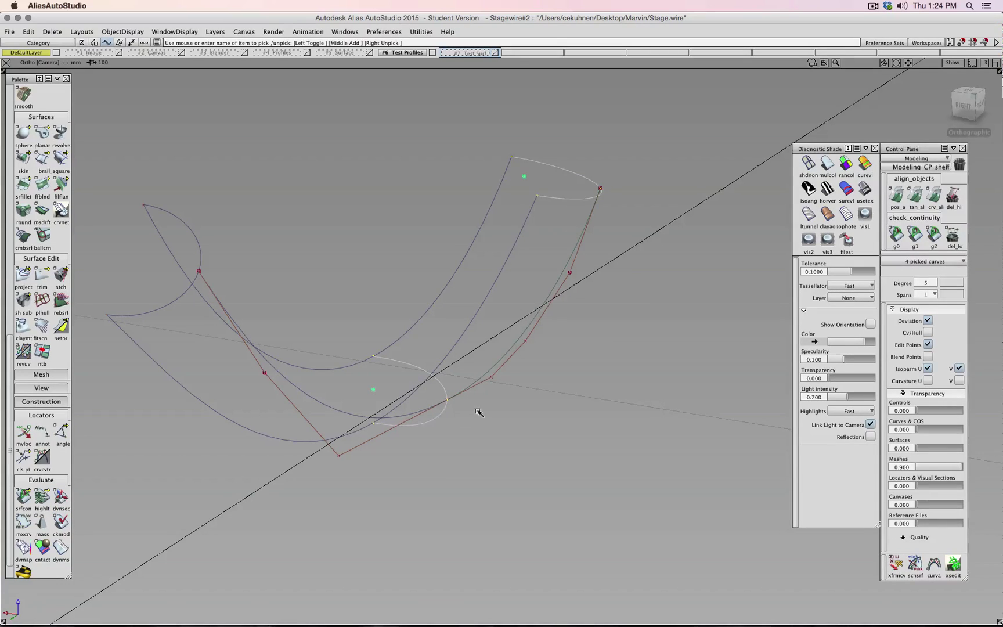
click(928, 332)
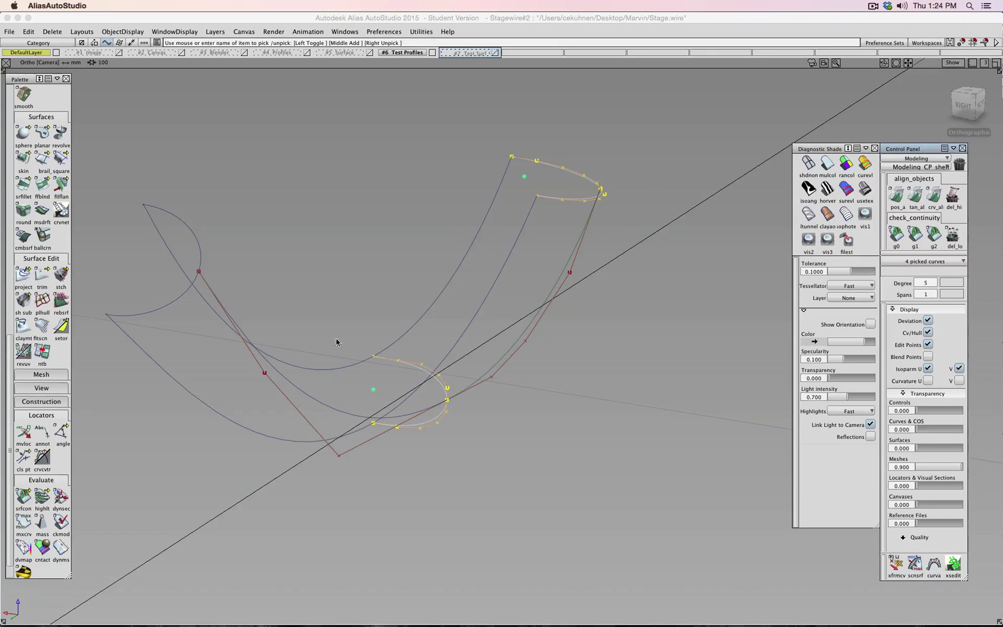
alt+shift+drag(345, 294, 600, 266)
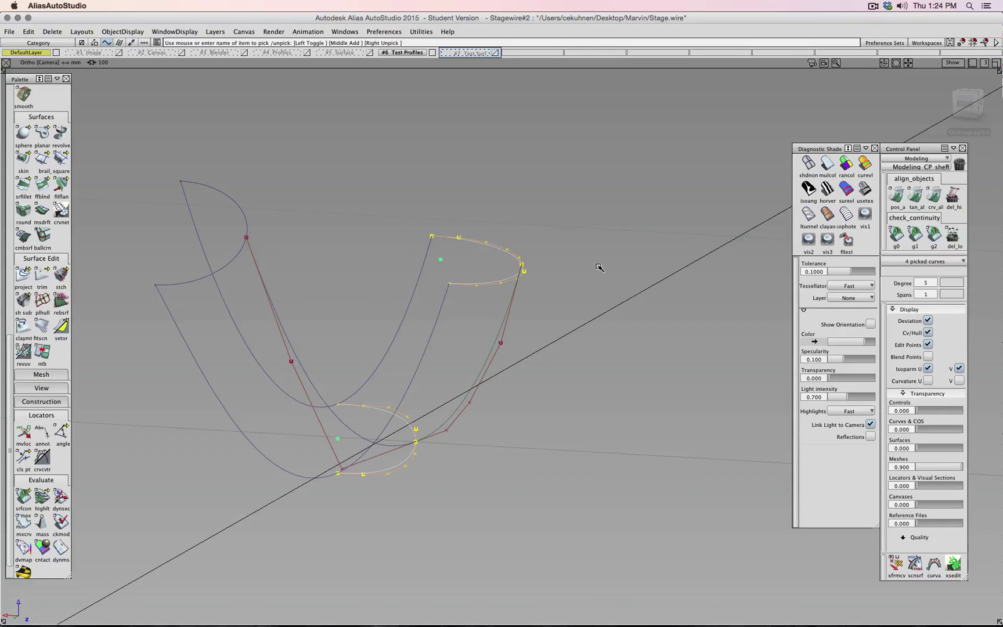
ctrl+shift+drag(600, 268, 600, 250)
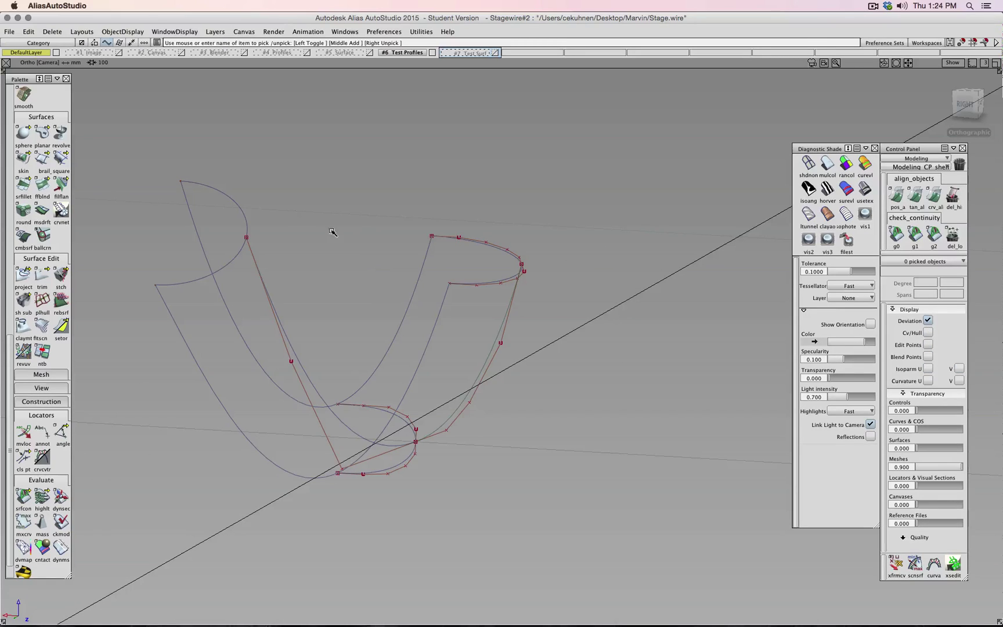
Step: Move the matching upper and lower CVs of the lower shell's middle profile outward about 0.70 mm along local Z
ctrl+shift+drag(333, 233, 154, 365)
ctrl+shift+drag(492, 477, 406, 443)
ctrl+shift+drag(521, 482, 561, 482)
alt+shift+right_drag(557, 481, 420, 474)
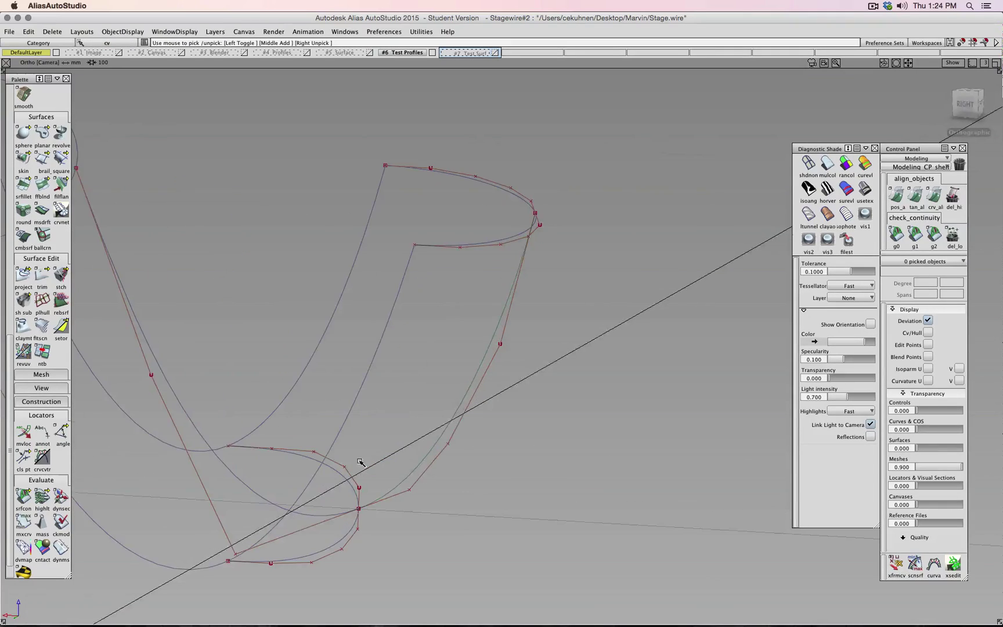
drag(360, 461, 341, 481)
click(344, 550)
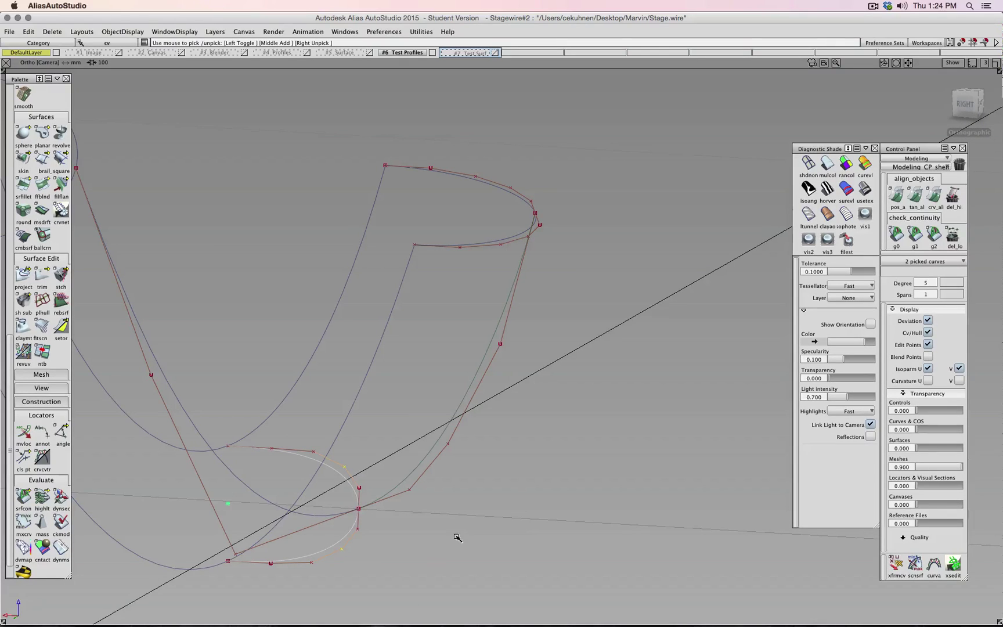
ctrl+shift+middle_drag(457, 537, 433, 528)
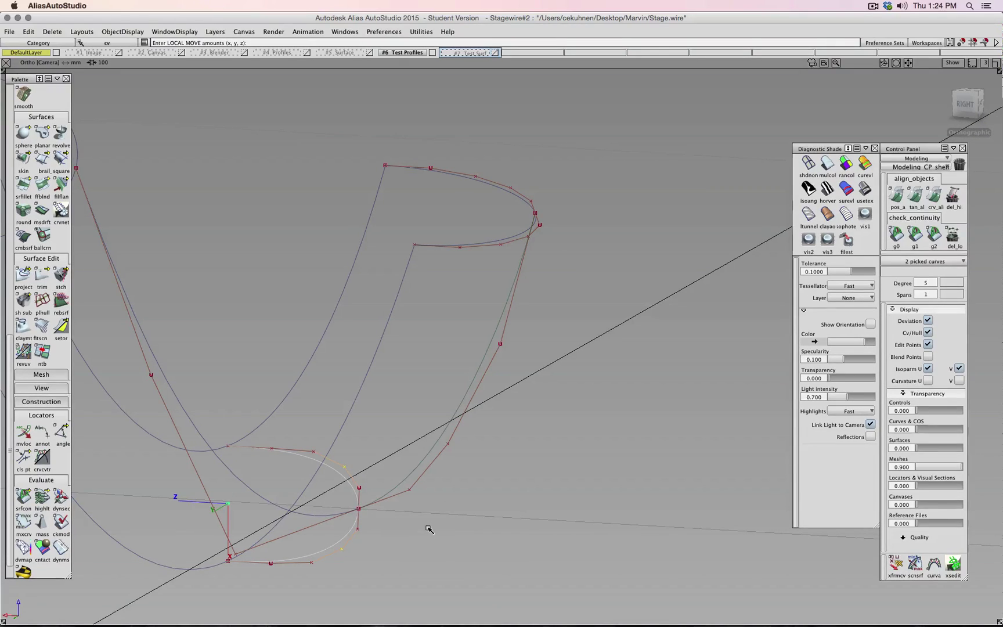
mouse_move(436, 532)
right_down()
mouse_move(437, 511)
mouse_move(441, 548)
right_up()
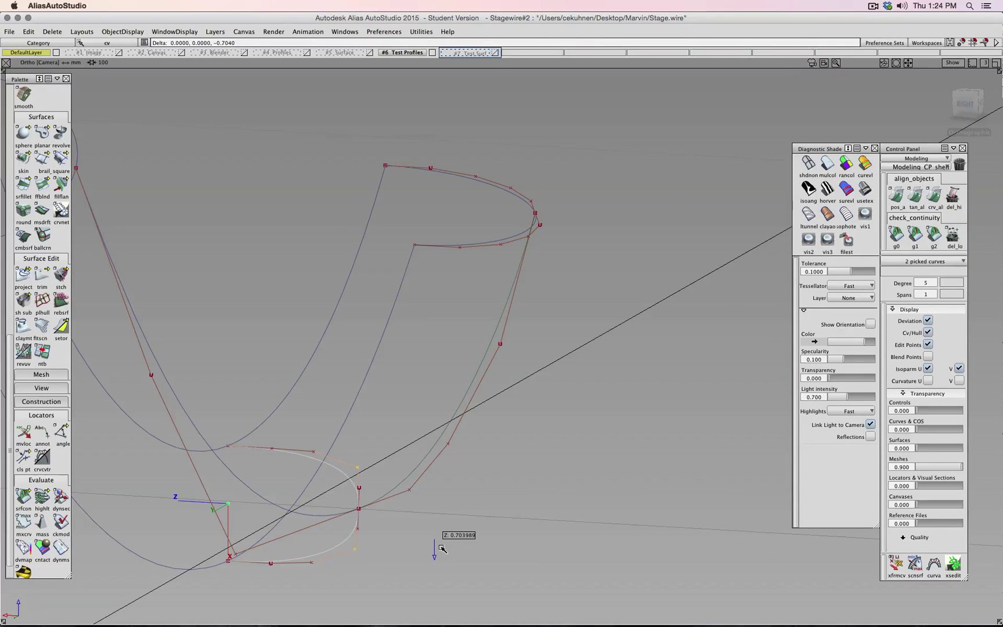
Step: Pick the matching CVs on both halves of the lower shell's end profile and move them along local Y
alt+shift+right_drag(488, 371, 540, 385)
mouse_move(540, 385)
alt+shift+mouse_down()
mouse_move(548, 350)
mouse_move(547, 366)
alt+shift+mouse_up()
alt+shift+middle_drag(539, 443, 554, 258)
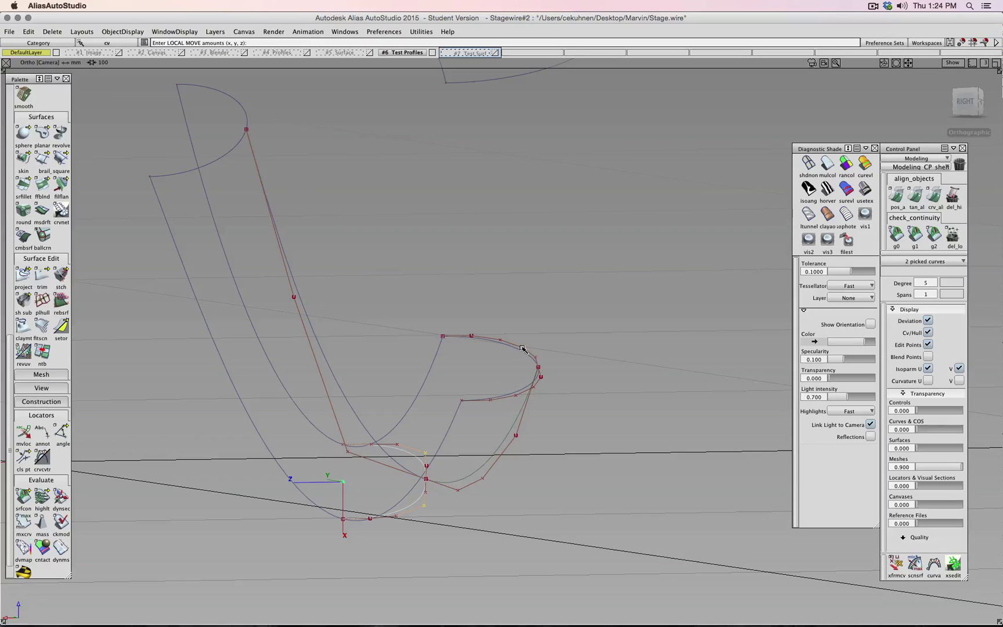
click(522, 348)
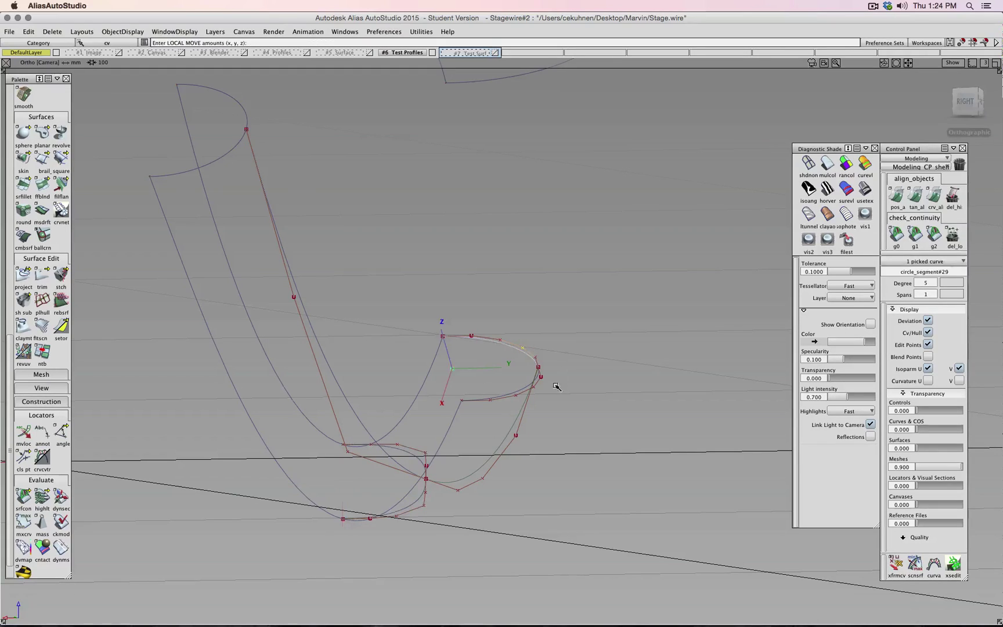
shift+click(536, 389)
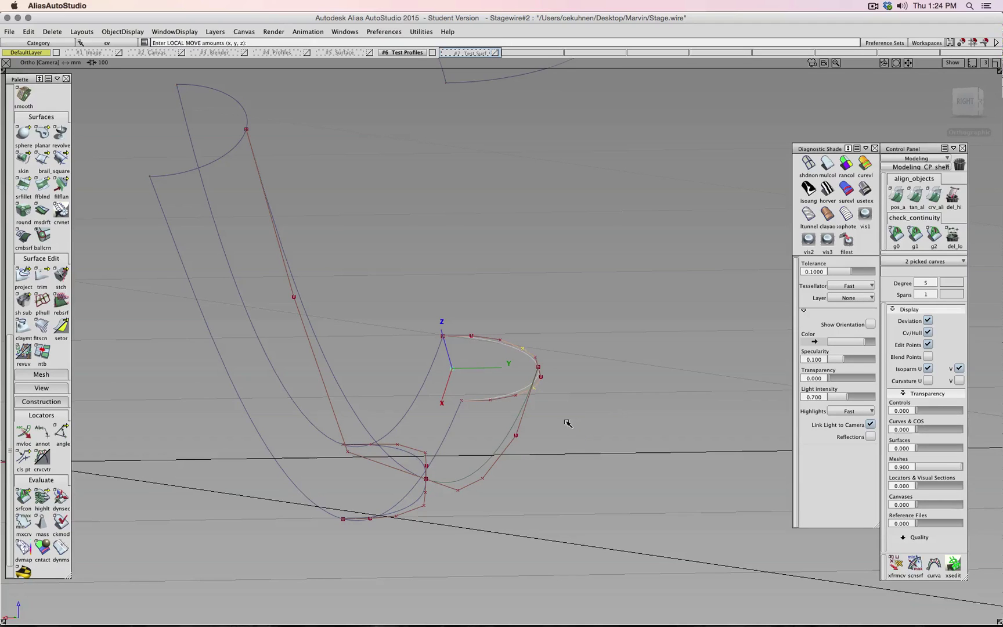
alt+shift+drag(596, 403, 564, 313)
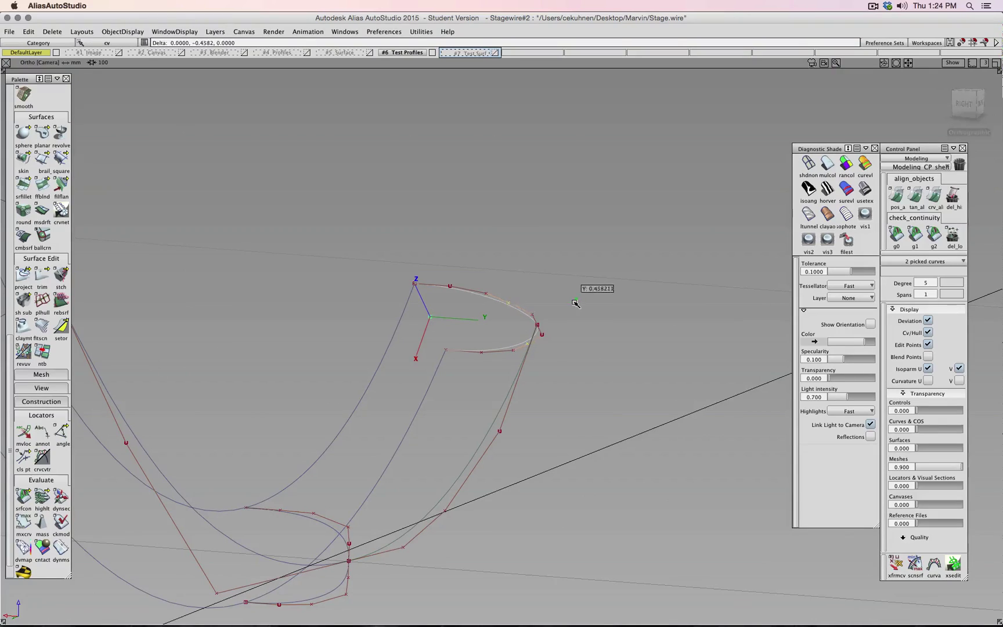
middle_drag(575, 303, 566, 304)
Step: In the right view, adjust the matching shoulder CVs on both halves of the lower shell's end profile along local Y
click(965, 92)
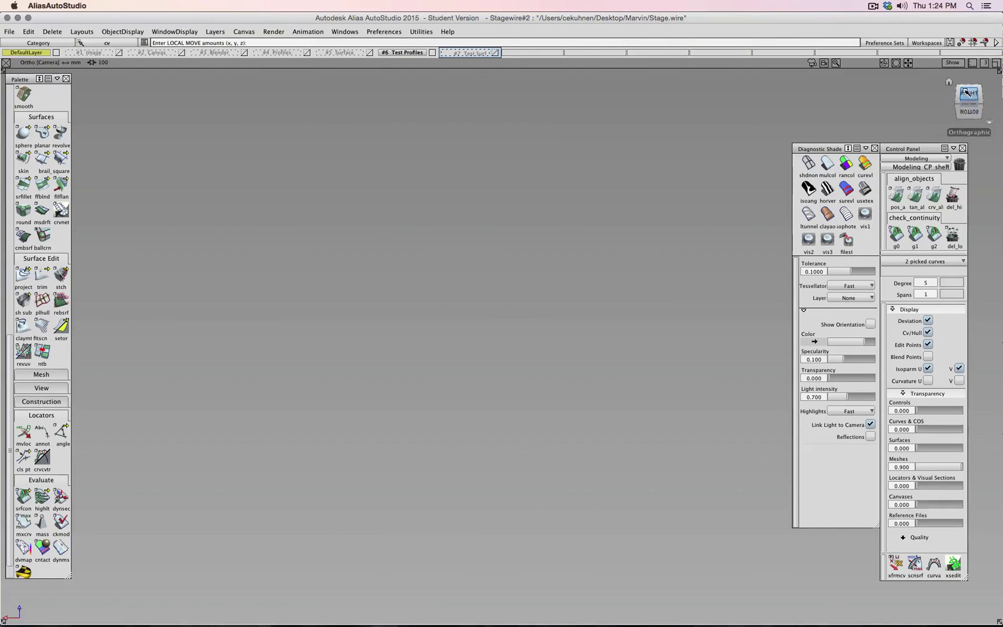
shift+super+right_drag(442, 510, 443, 538)
shift+super+middle_drag(443, 537, 494, 400)
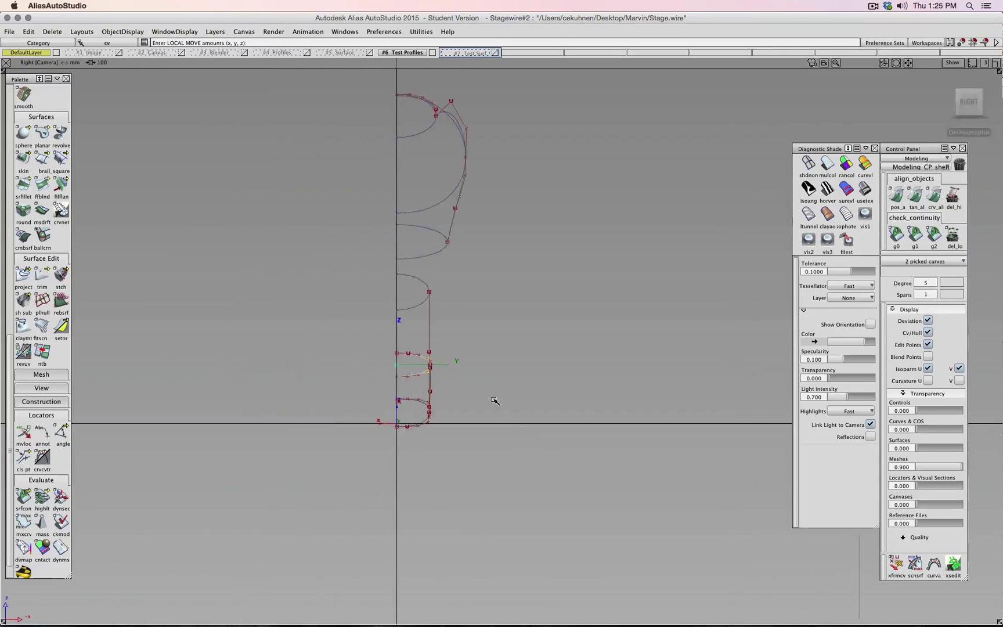
shift+super+right_drag(495, 401, 417, 363)
shift+super+middle_drag(417, 363, 593, 374)
shift+super+right_drag(593, 374, 588, 373)
mouse_move(589, 374)
middle_down()
mouse_move(599, 371)
mouse_move(582, 372)
middle_up()
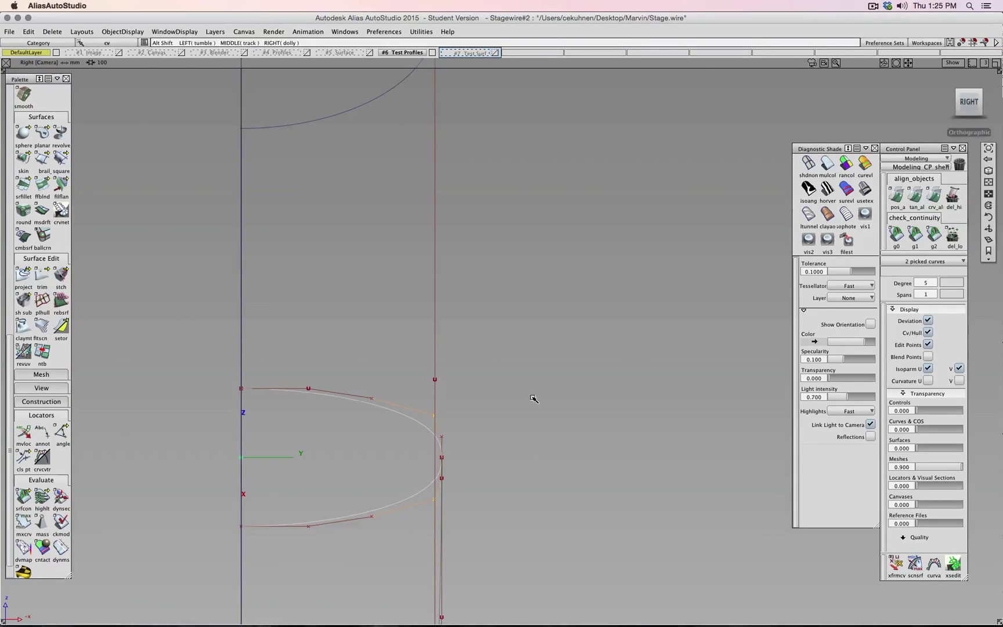
shift+super+drag(533, 397, 526, 402)
middle_drag(549, 389, 549, 391)
middle_drag(647, 522, 686, 573)
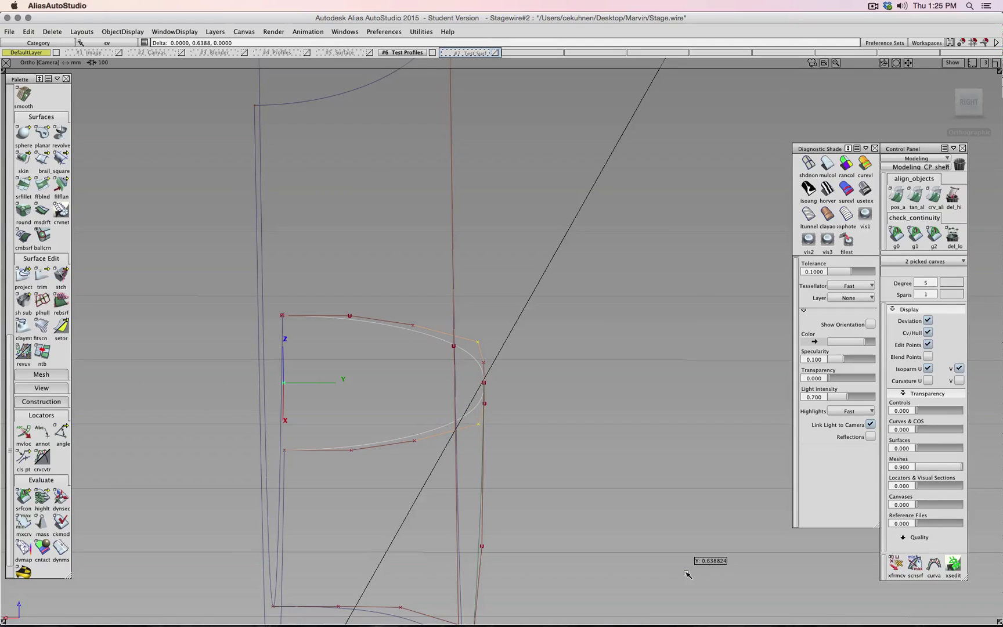
alt+shift+right_drag(520, 346, 506, 326)
middle_drag(568, 424, 570, 415)
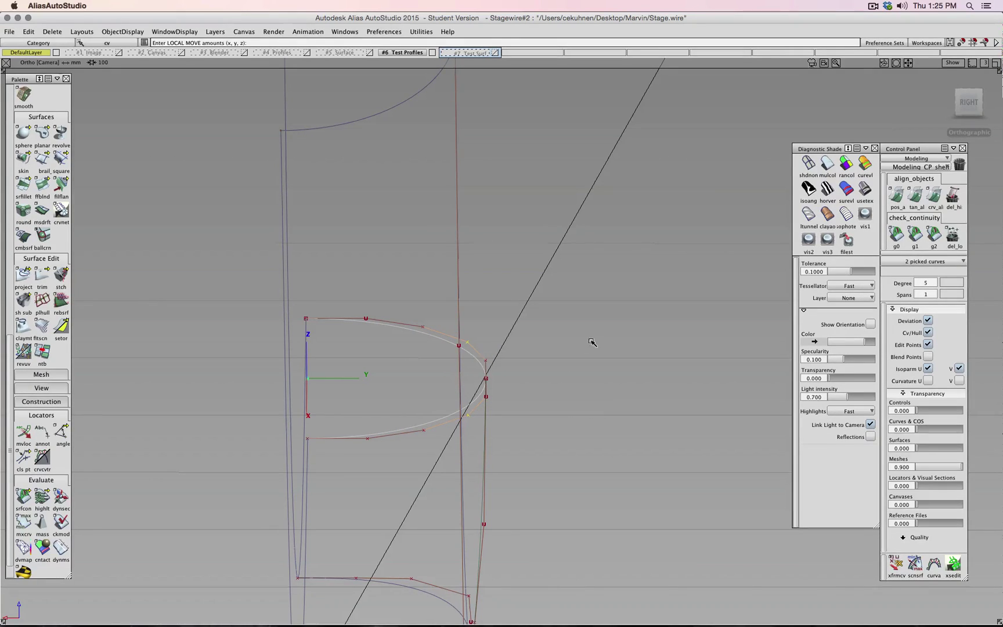
Step: Clear the selection, re-pick the end profile's matching shoulder CVs on both halves and move them outward along local Y
mouse_move(591, 342)
ctrl+shift+mouse_down()
mouse_move(592, 330)
mouse_move(579, 331)
mouse_move(588, 336)
ctrl+shift+mouse_up()
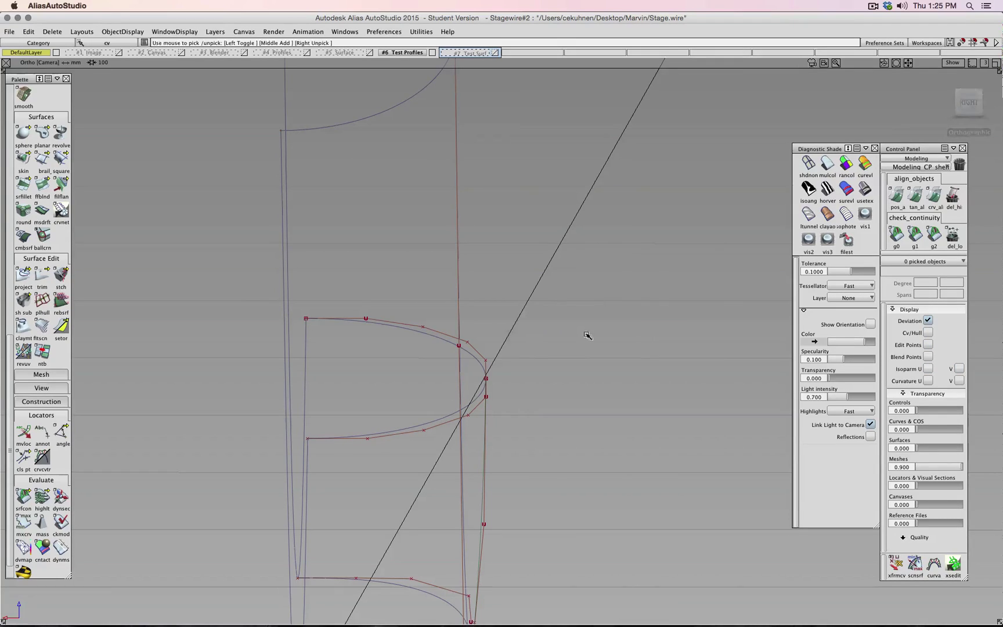
drag(489, 329, 468, 350)
ctrl+shift+middle_drag(561, 351, 562, 376)
shift+click(472, 414)
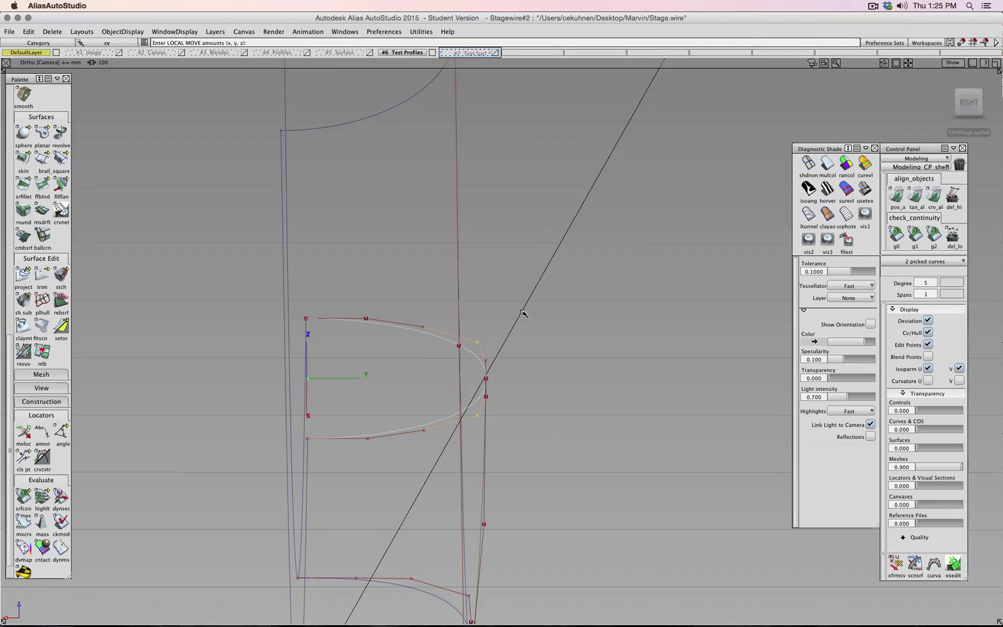
Step: Pick the third CV from the centreline on both end profile halves and move the pair outward along local Y
click(424, 327)
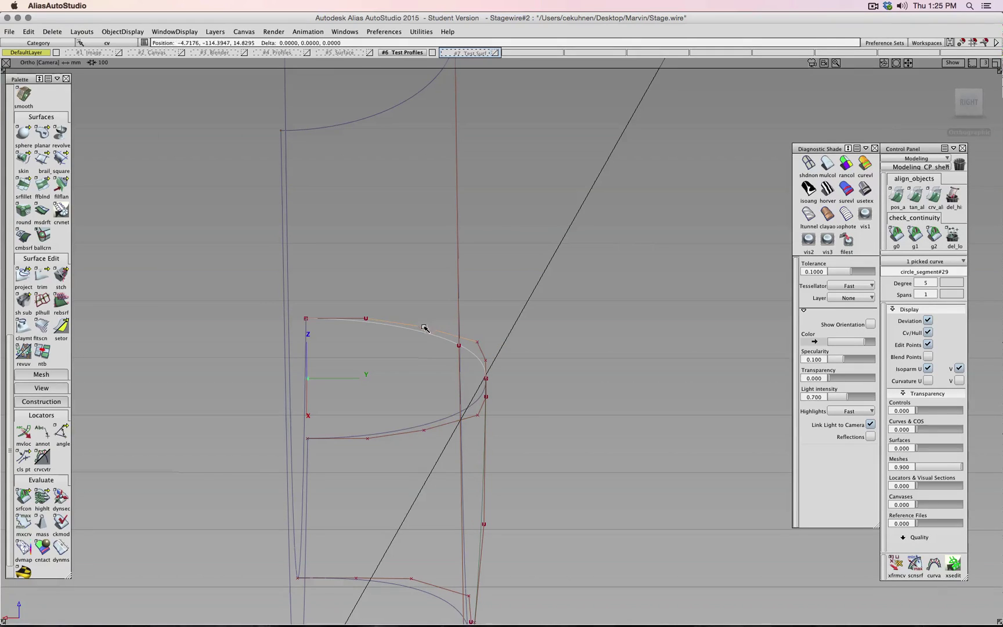
shift+click(424, 430)
middle_drag(490, 405, 558, 354)
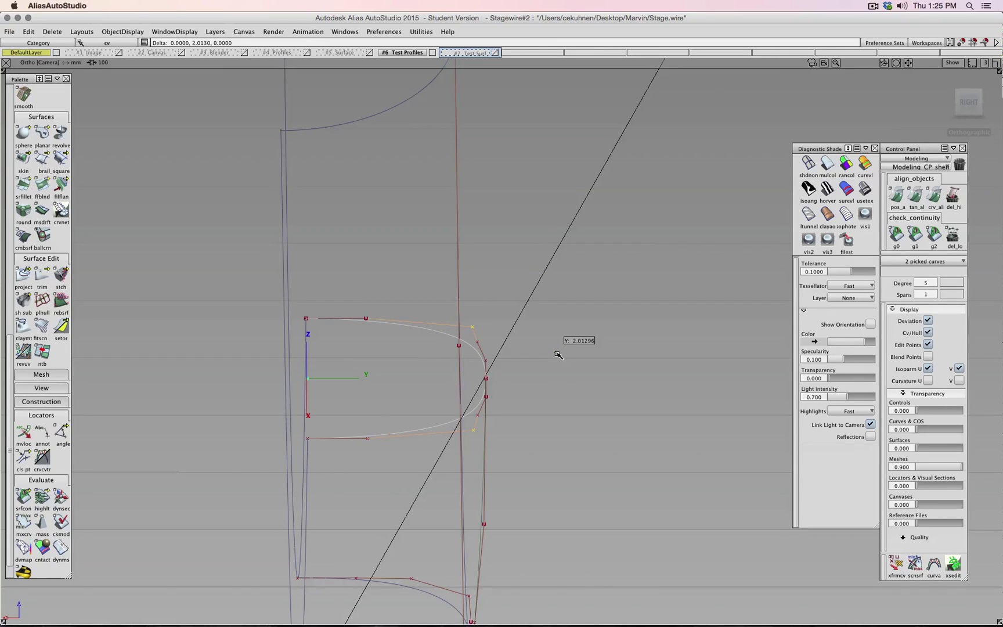
key(super+z)
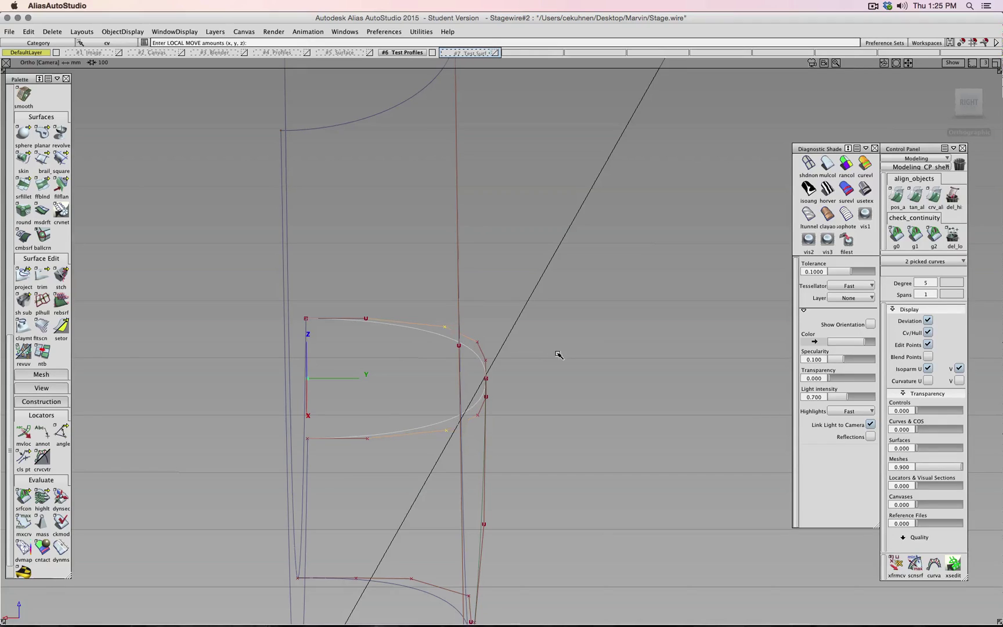
Step: Move the second CVs from the centreline on both end profile halves outward along local Y to flatten the profile
click(365, 320)
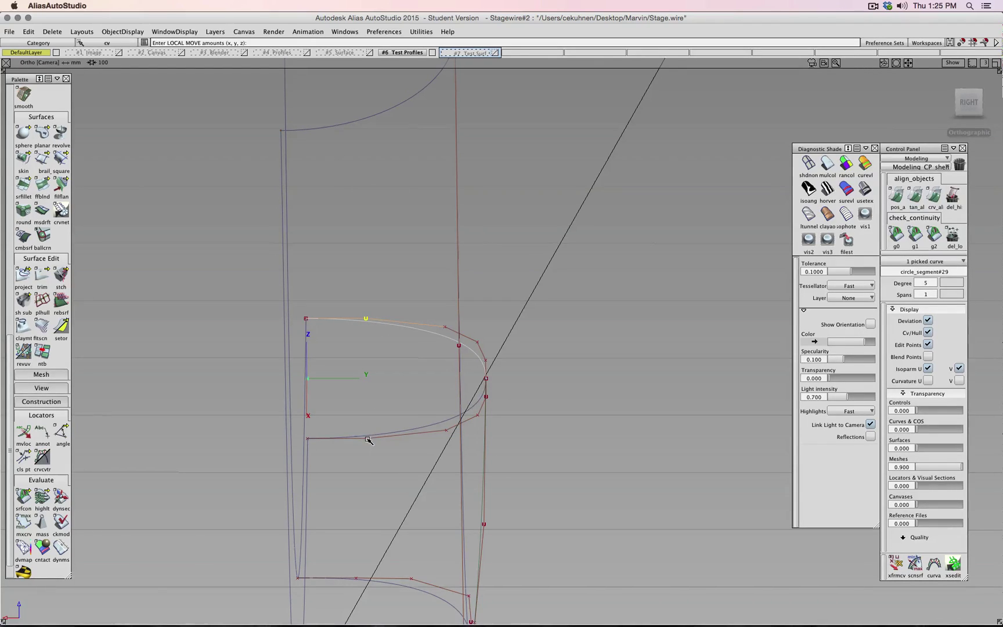
shift+click(368, 440)
mouse_move(501, 418)
middle_down()
mouse_move(519, 409)
mouse_move(505, 419)
middle_up()
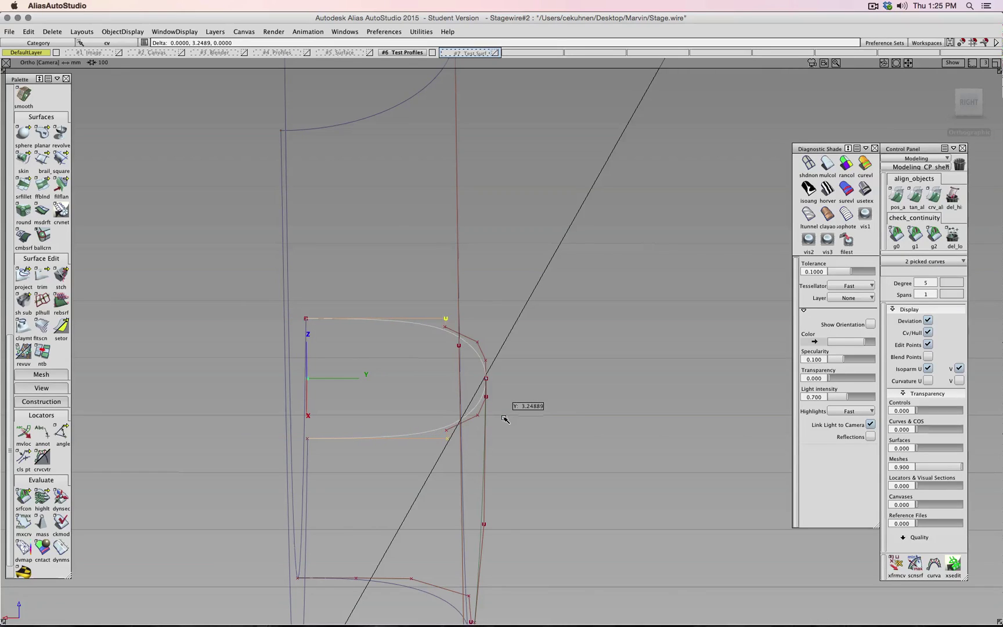
key(super+z)
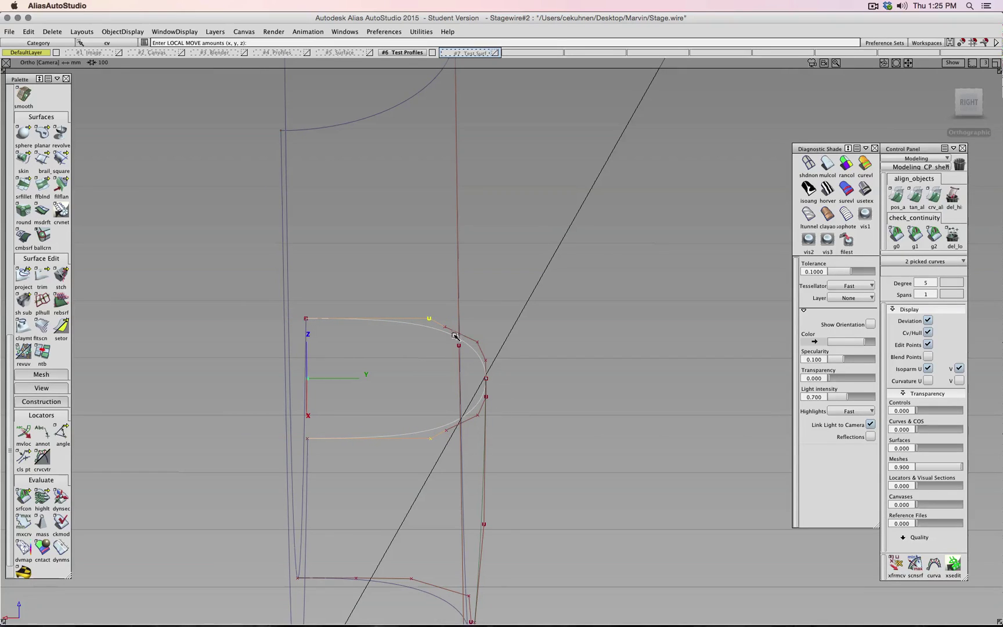
Step: Re-pick the third CVs on both end profile halves and fine-tune their position along local Y
click(456, 435)
shift+click(447, 430)
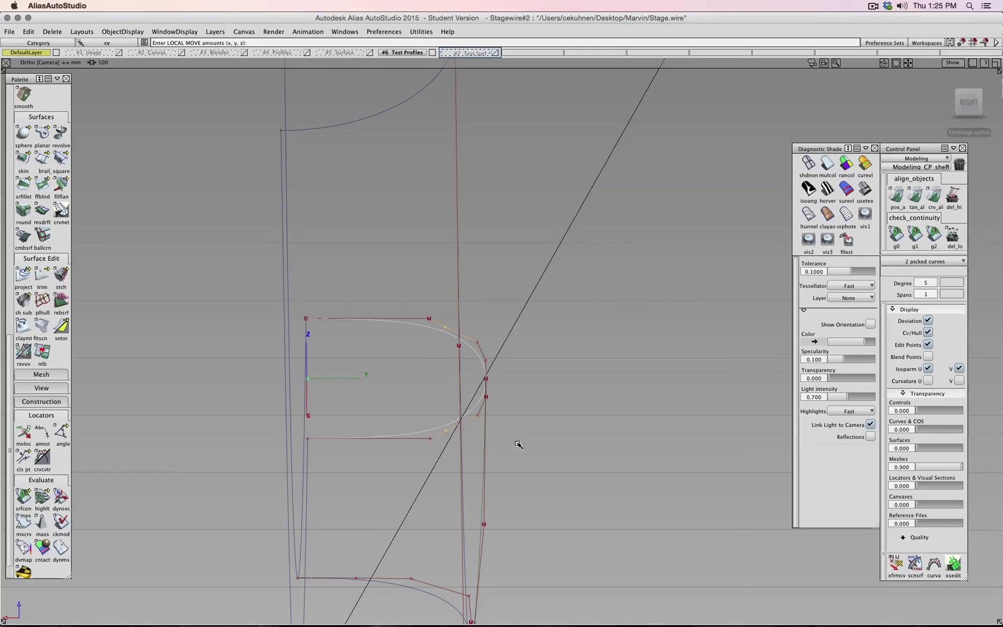
middle_drag(527, 443, 527, 444)
Step: Pick the matching third CVs on both halves of the lower shell's middle profile and move them outward along local Z
alt+shift+right_drag(461, 473, 555, 456)
alt+shift+drag(555, 457, 430, 455)
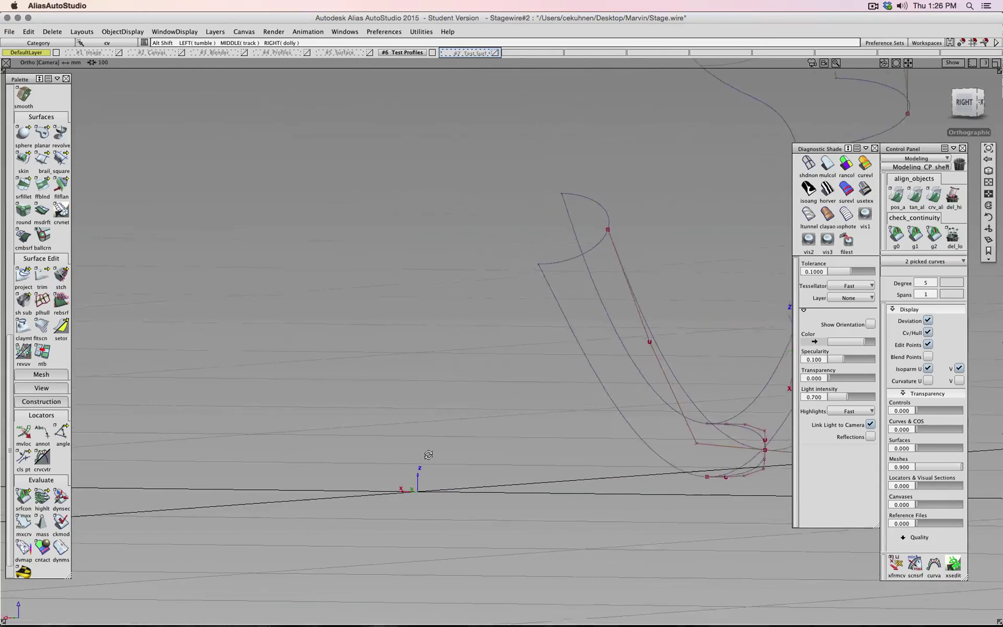
alt+shift+middle_drag(557, 423, 375, 427)
alt+shift+right_drag(375, 427, 577, 430)
alt+shift+middle_drag(623, 504, 489, 322)
alt+shift+right_drag(488, 322, 562, 316)
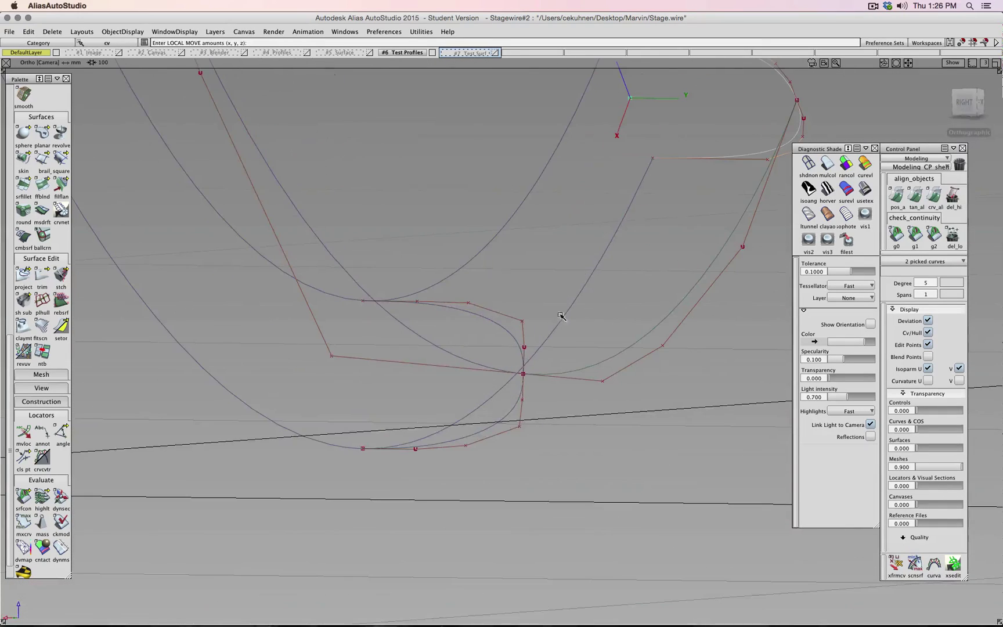
ctrl+shift+click(548, 293)
ctrl+shift+drag(548, 294, 572, 282)
drag(447, 274, 490, 471)
ctrl+shift+right_drag(505, 484, 508, 469)
alt+shift+drag(508, 469, 459, 458)
alt+shift+middle_drag(460, 457, 471, 473)
right_drag(459, 407, 459, 462)
Step: Move the second CVs from the centreline on both middle profile halves outward along local Z to square off the profile
click(373, 188)
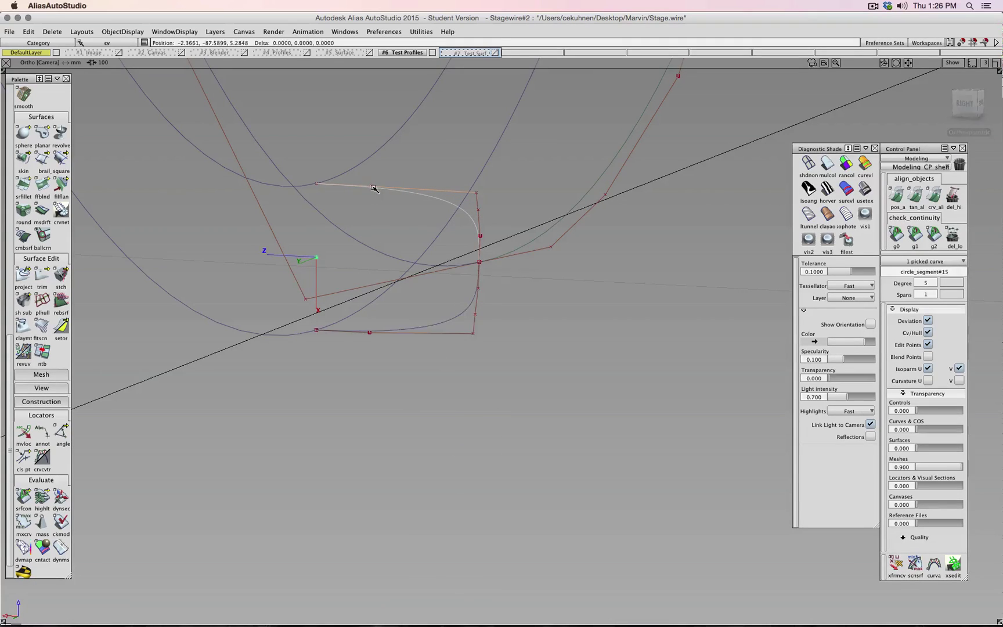
shift+click(368, 334)
right_drag(539, 284, 530, 376)
scroll(532, 377, up, 6)
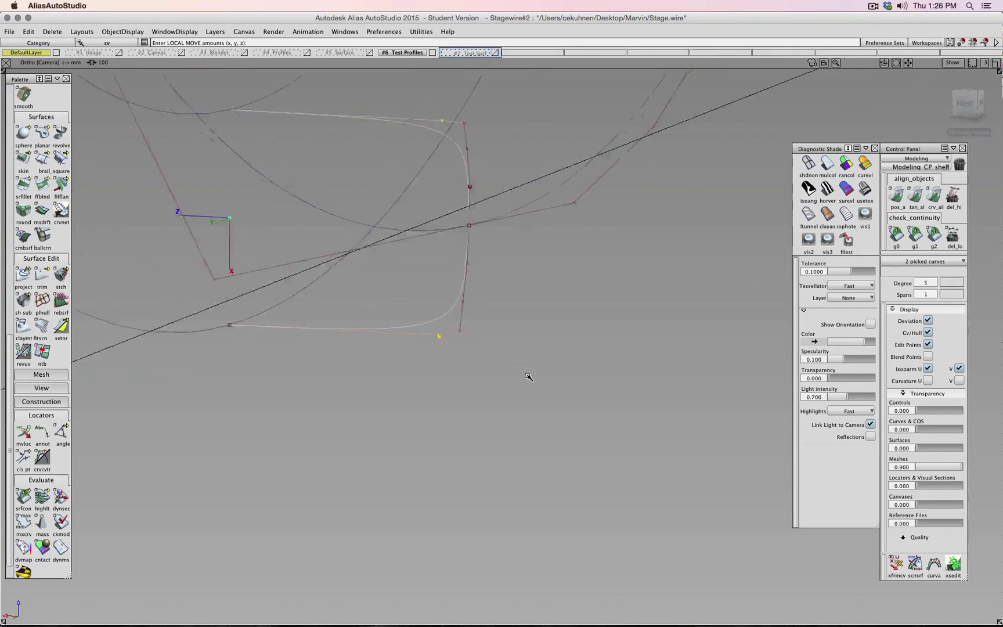
scroll(537, 381, down, 10)
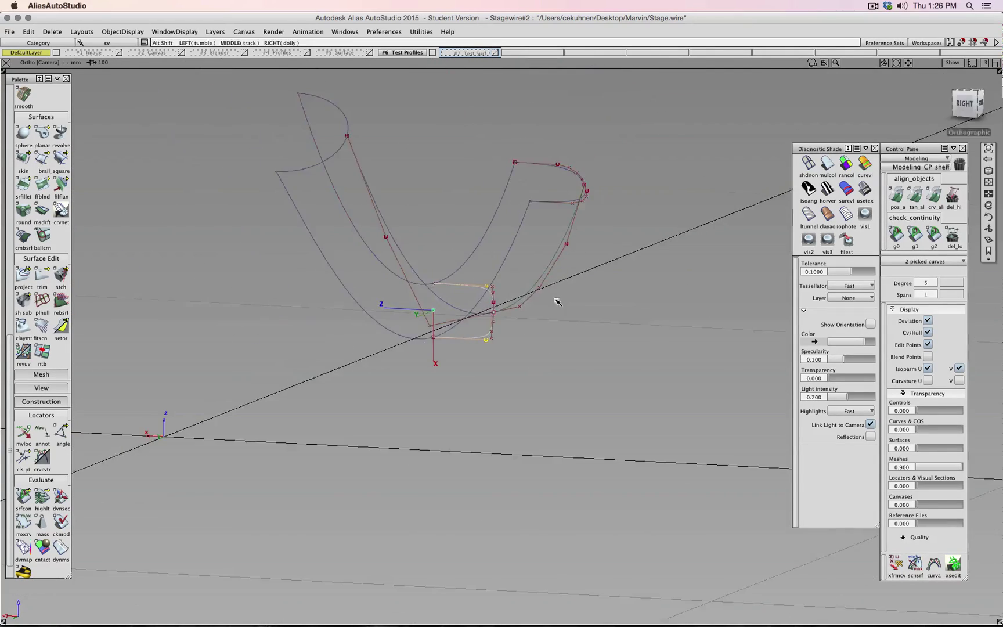
Step: Show the Test Surf layer and examine the tubular surfaces and their lower bend from several angles
alt+shift+middle_drag(557, 303, 540, 387)
scroll(556, 351, up, 2)
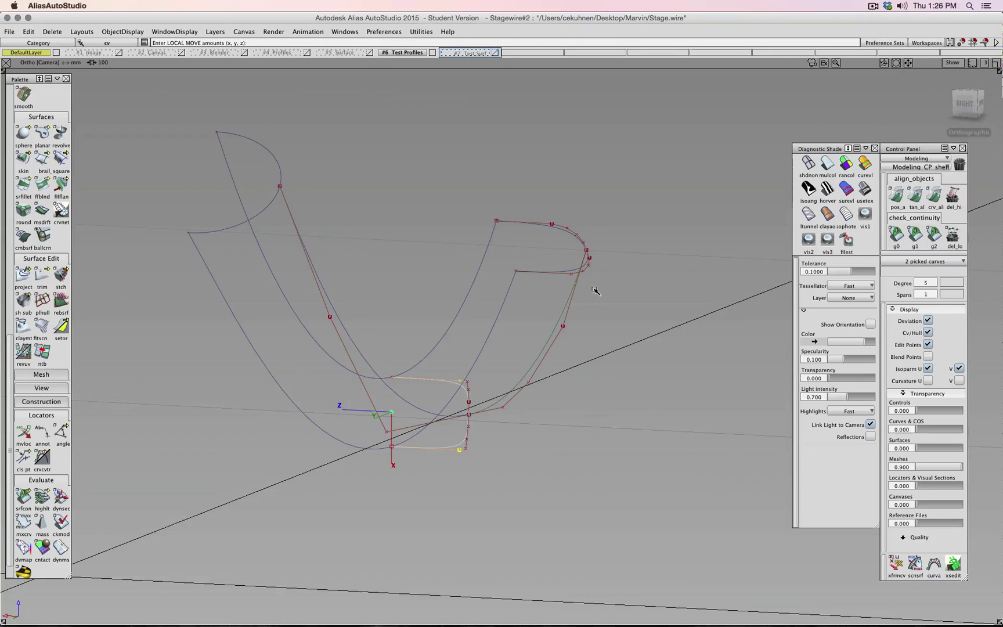
click(494, 52)
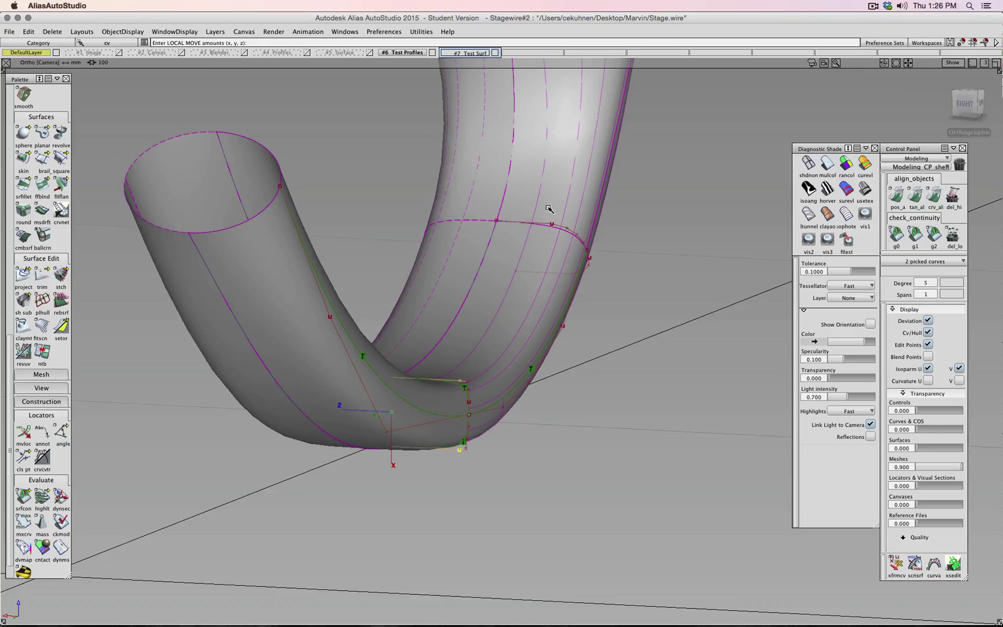
scroll(538, 260, down, 8)
alt+shift+drag(531, 267, 362, 417)
alt+shift+drag(520, 416, 396, 383)
scroll(502, 306, up, 9)
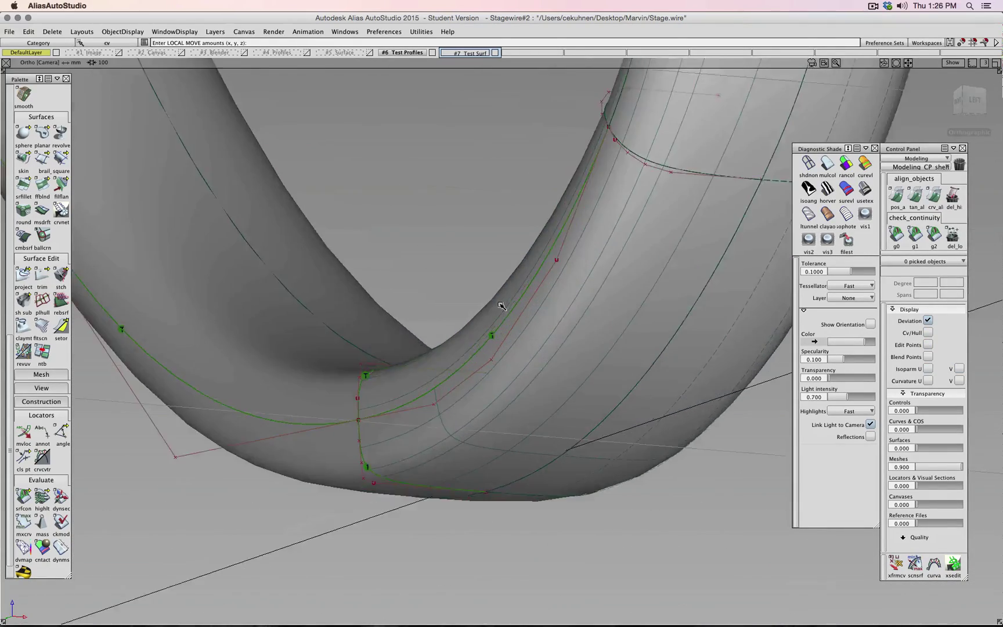
scroll(501, 306, down, 8)
alt+shift+drag(488, 309, 518, 552)
alt+shift+middle_drag(519, 557, 494, 383)
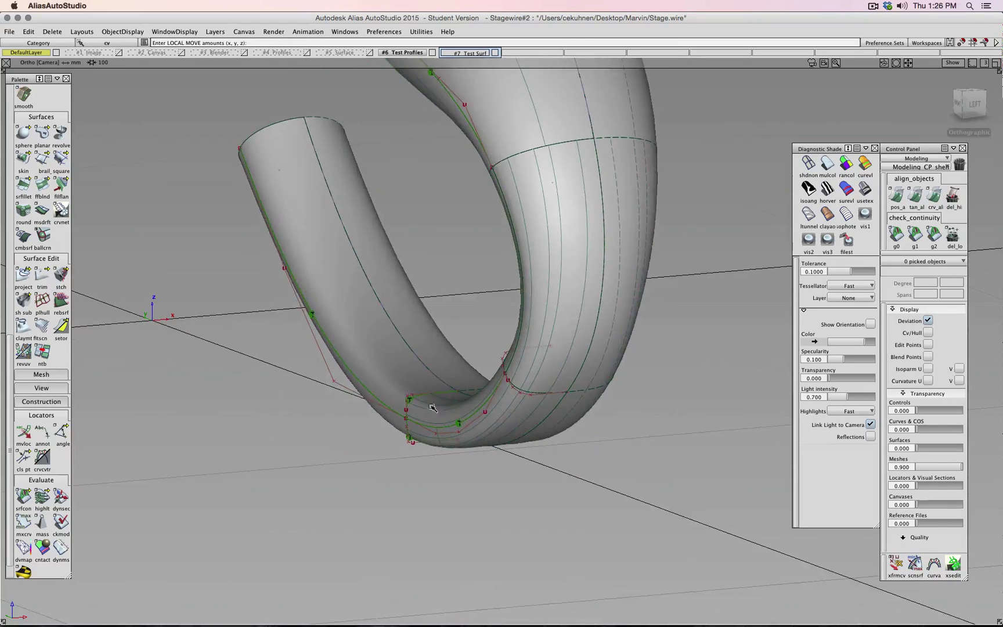
Step: Examine the surfaces with the user texture, visual state and clay AO diagnostic shaders, then restore multi-color shading
click(864, 190)
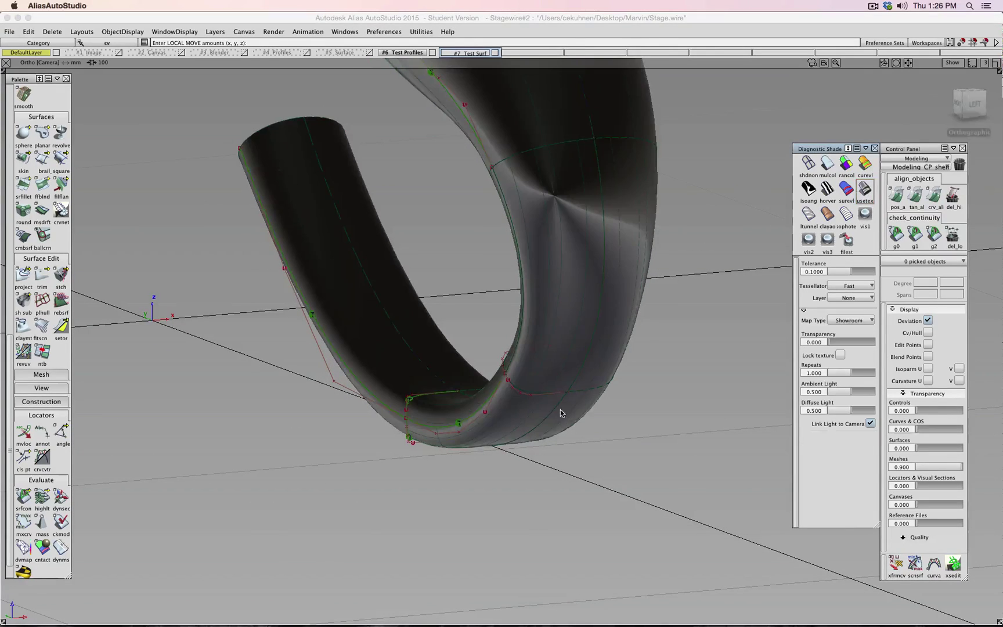
click(827, 239)
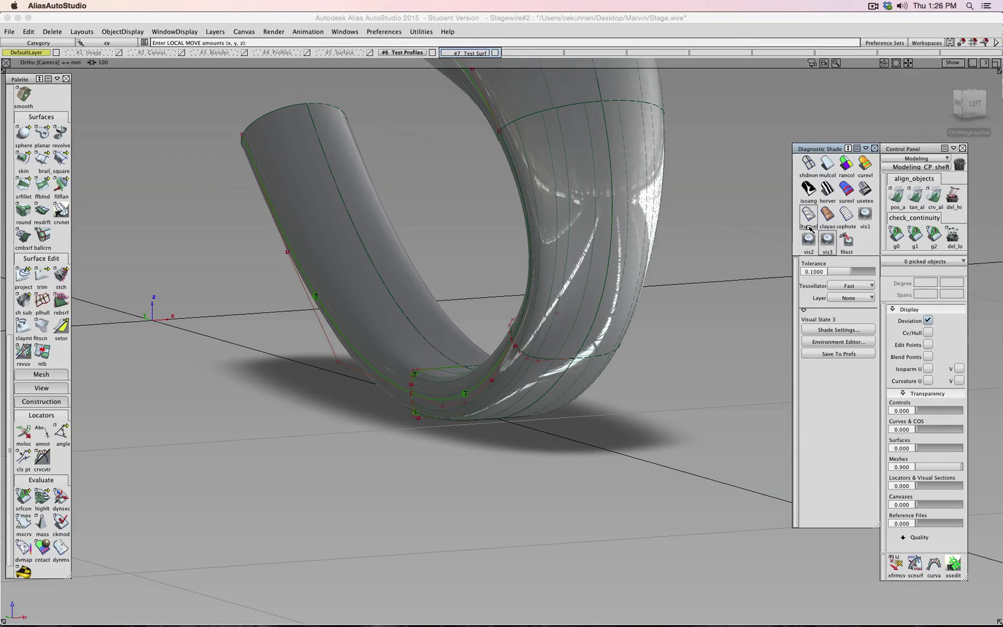
click(846, 240)
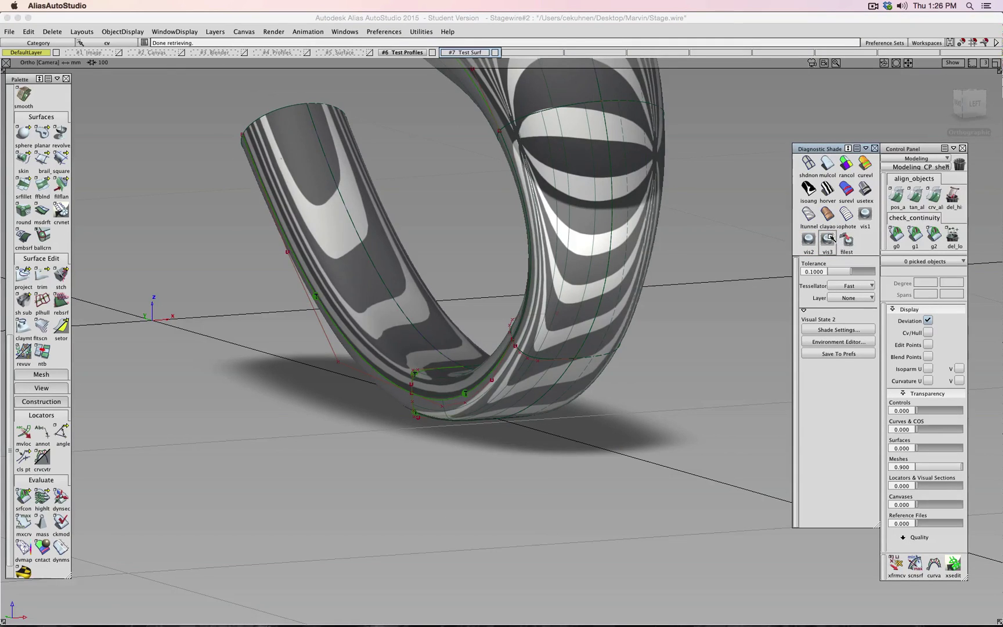
click(827, 215)
mouse_move(686, 268)
alt+shift+mouse_down()
mouse_move(399, 283)
mouse_move(454, 318)
alt+shift+mouse_up()
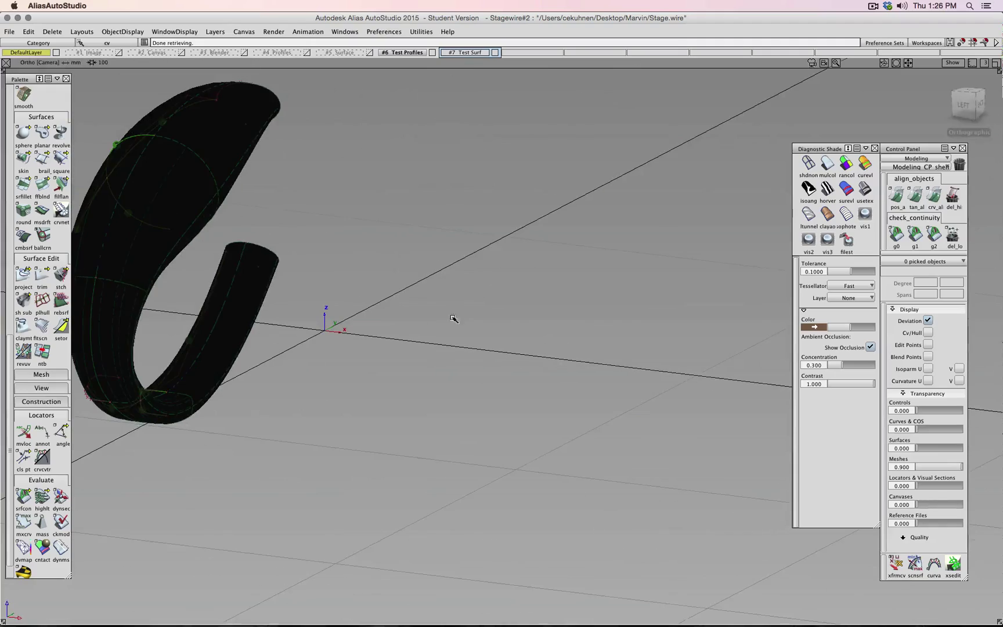
scroll(521, 341, down, 10)
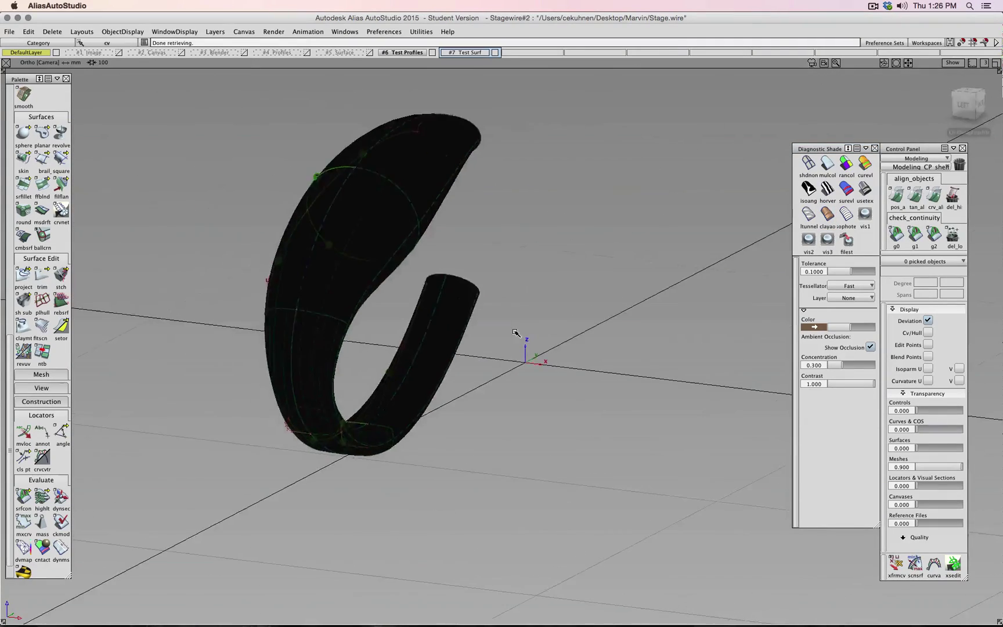
scroll(523, 339, up, 10)
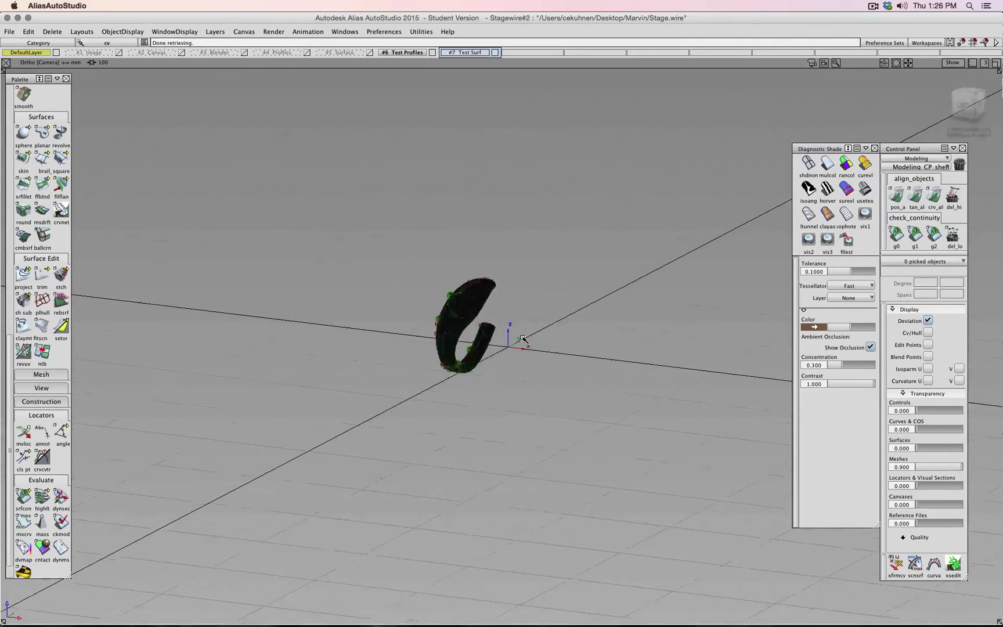
scroll(557, 336, down, 4)
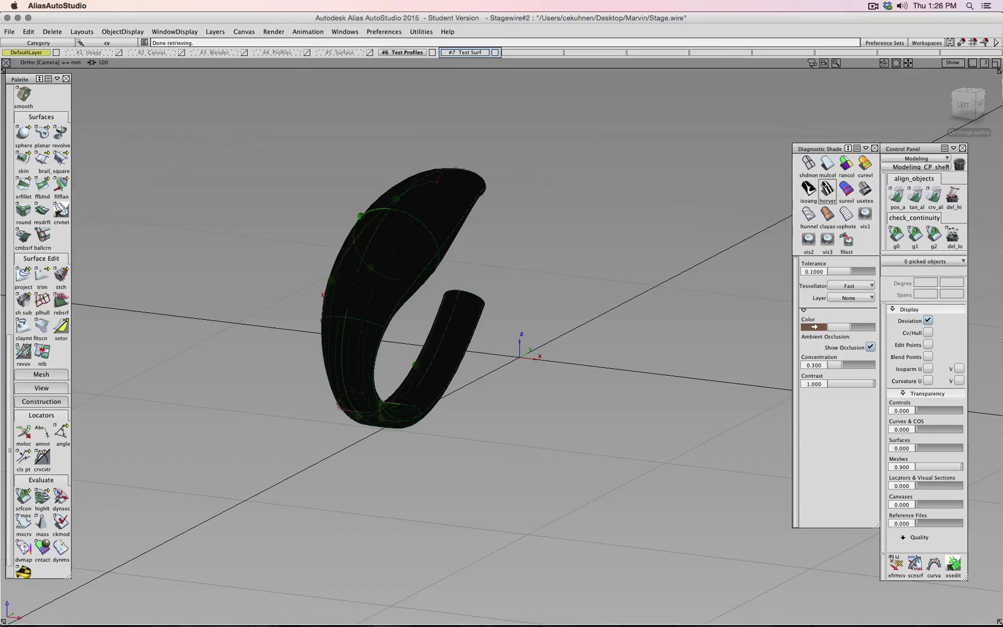
click(827, 163)
Step: Turn off symmetry for the Test Surf layer and inspect the inside of the remaining half
mouse_move(559, 267)
alt+shift+mouse_down()
mouse_move(685, 246)
mouse_move(649, 254)
mouse_move(530, 378)
mouse_move(523, 367)
mouse_move(290, 316)
mouse_move(345, 109)
alt+shift+mouse_up()
click(455, 54)
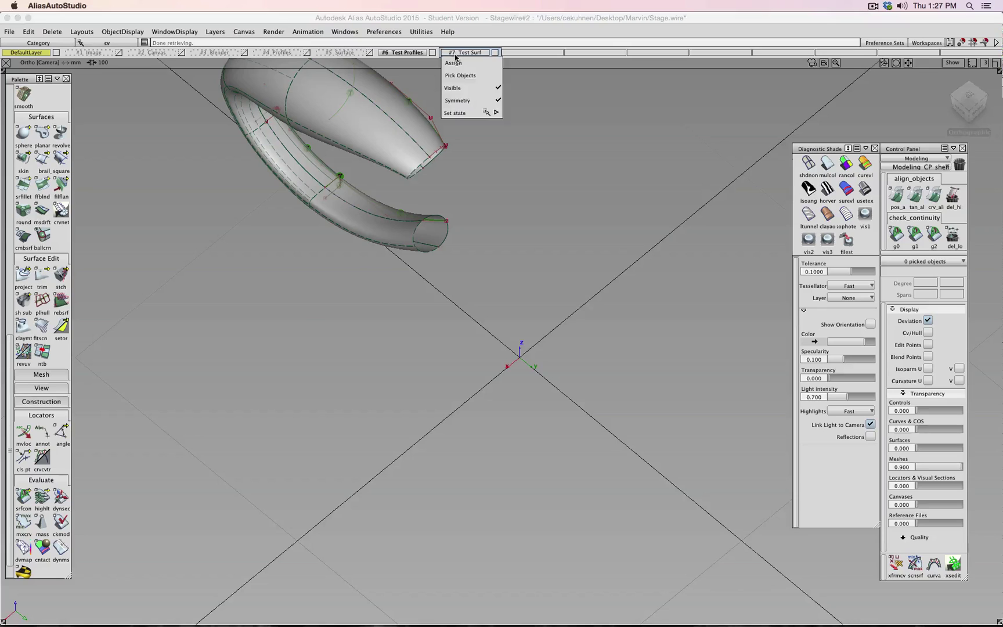
click(464, 101)
alt+shift+drag(431, 277, 394, 287)
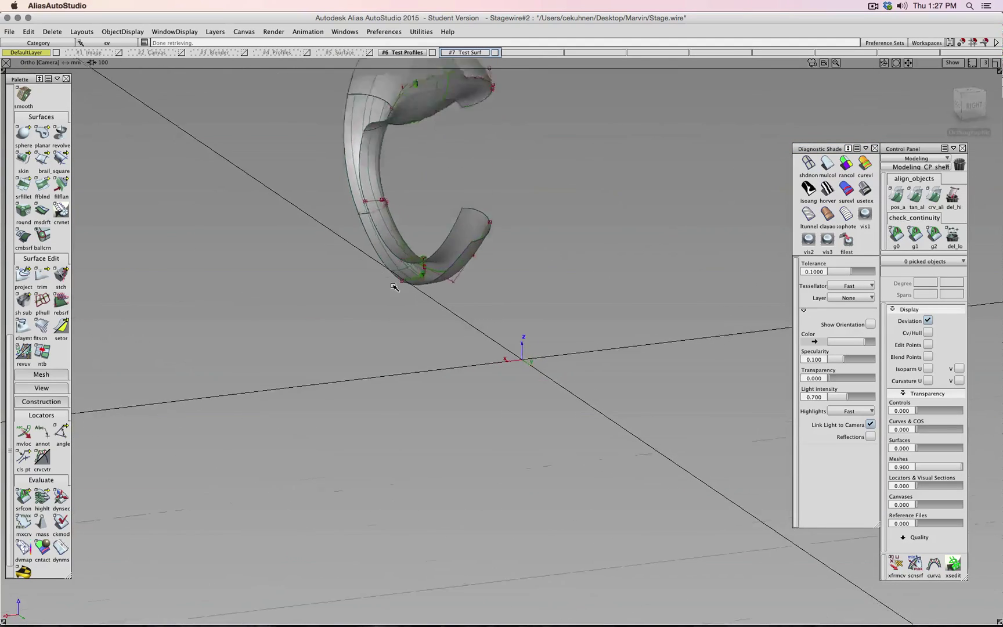
alt+shift+right_drag(394, 287, 414, 255)
alt+shift+middle_drag(415, 256, 518, 514)
alt+shift+drag(518, 514, 487, 361)
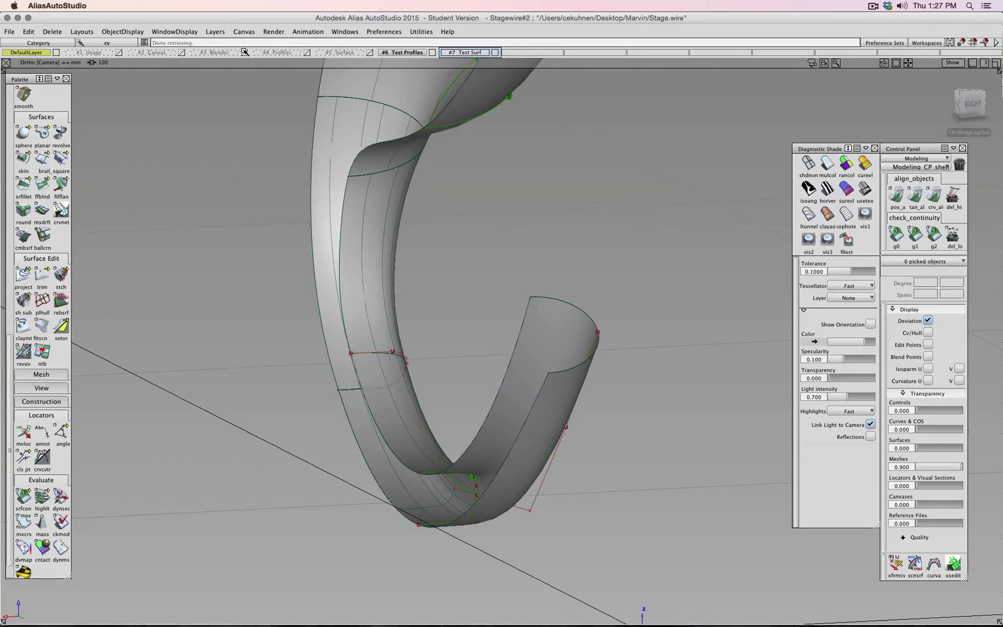
Step: Show the Blender layer over the test surfaces and compare the two shapes in the front view
click(244, 52)
alt+shift+drag(325, 137, 406, 215)
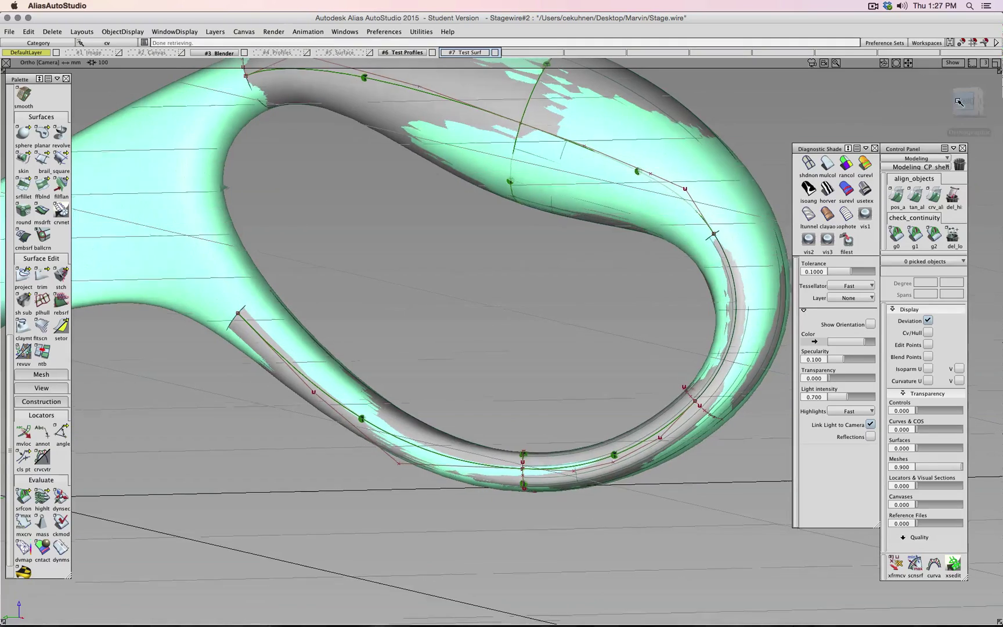
click(959, 102)
Step: Place a dynamic section plane across the lower tube, rotate it perpendicular to the tube, and enable Visual Clip
click(62, 497)
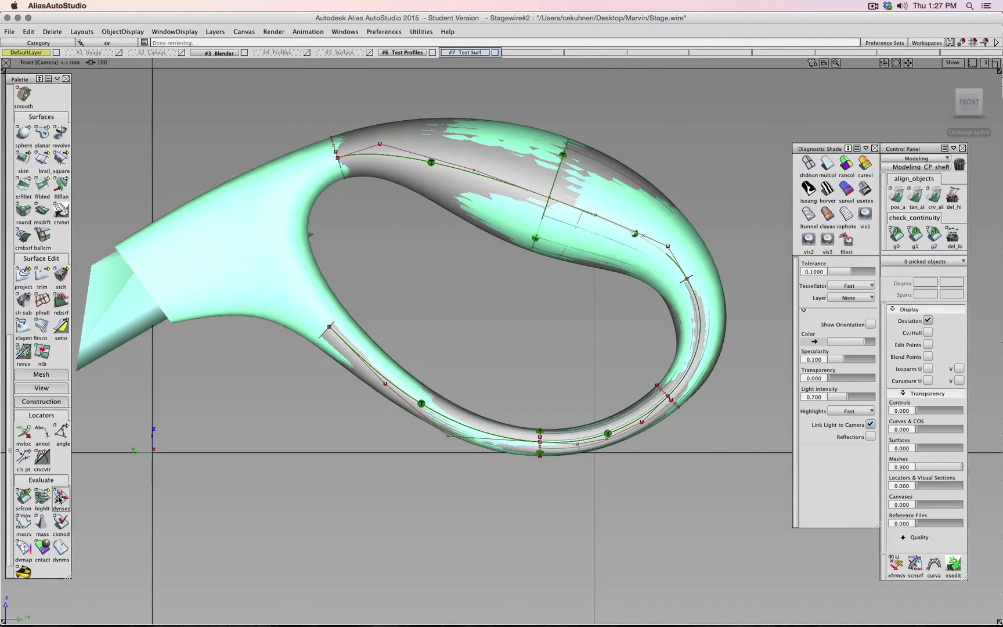
click(559, 452)
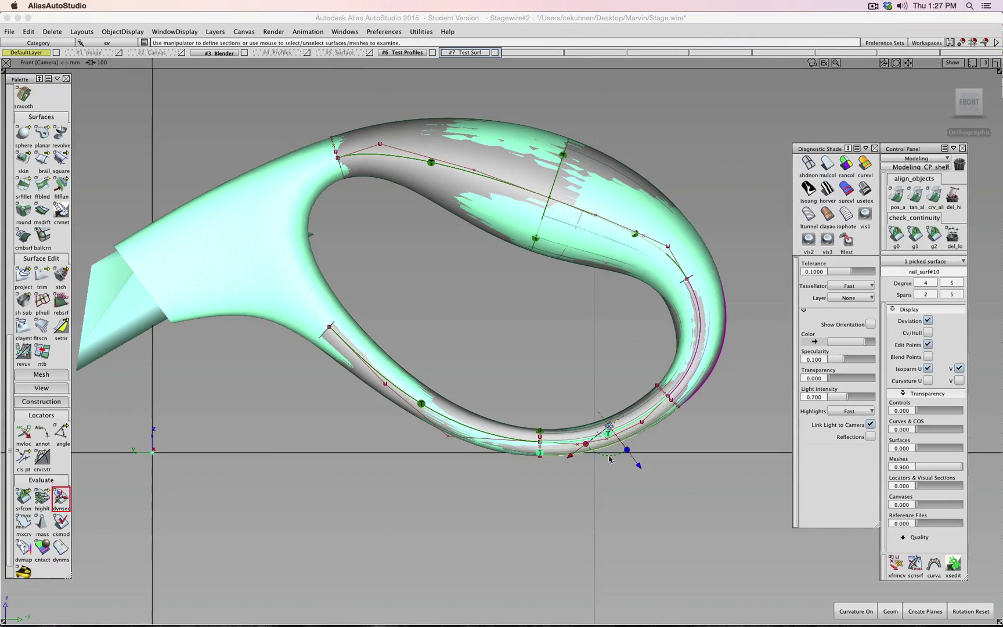
drag(607, 455, 635, 421)
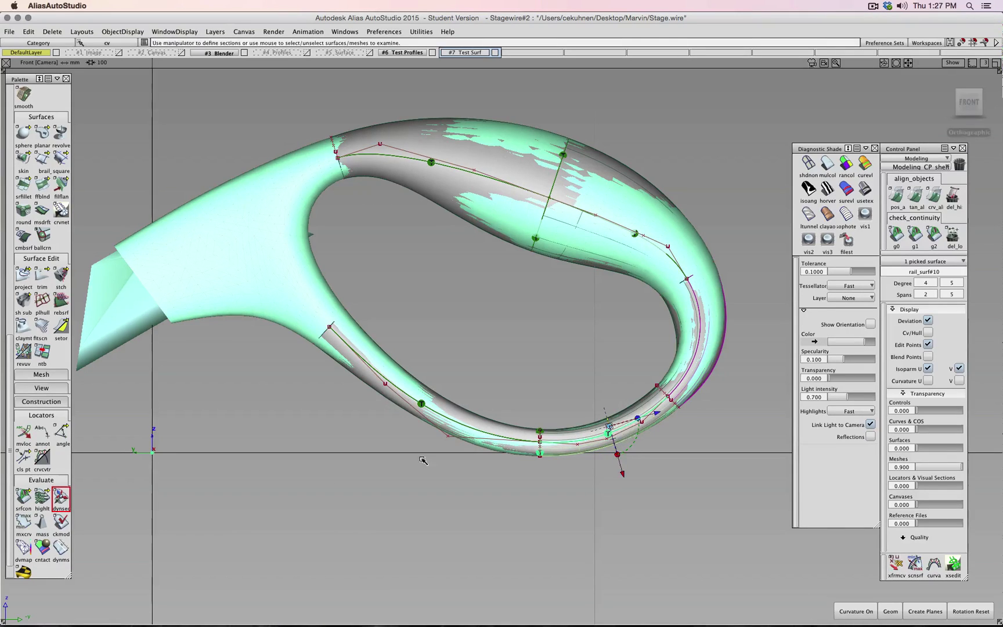
click(59, 493)
double_click(59, 493)
click(307, 500)
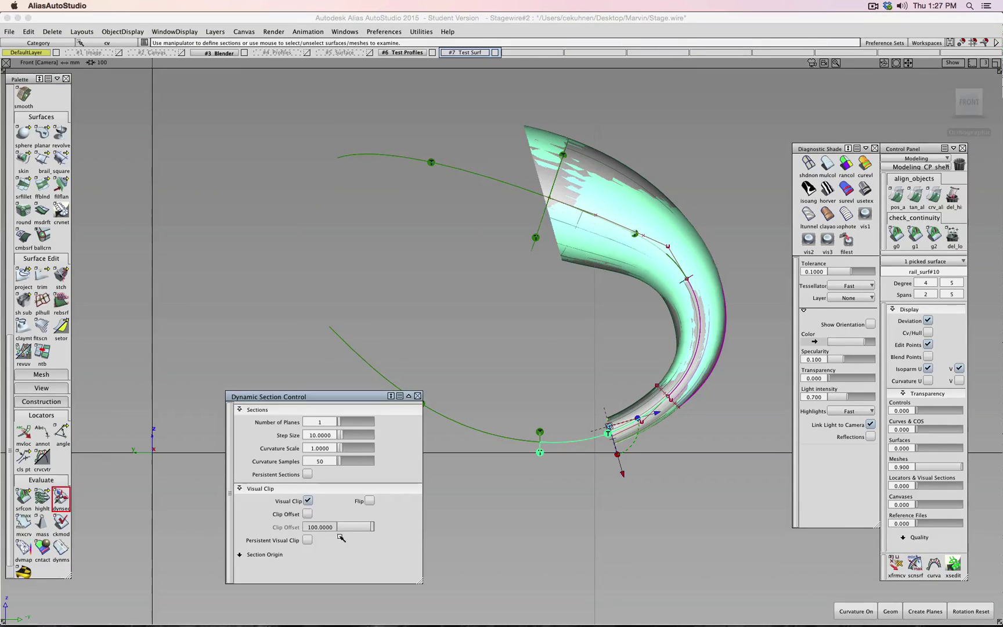
Step: Inspect the clipped tube end against the Blender reference, then close the section controls and clear the section
alt+shift+drag(557, 371, 642, 395)
alt+shift+middle_drag(603, 401, 630, 390)
alt+shift+right_drag(603, 395, 659, 412)
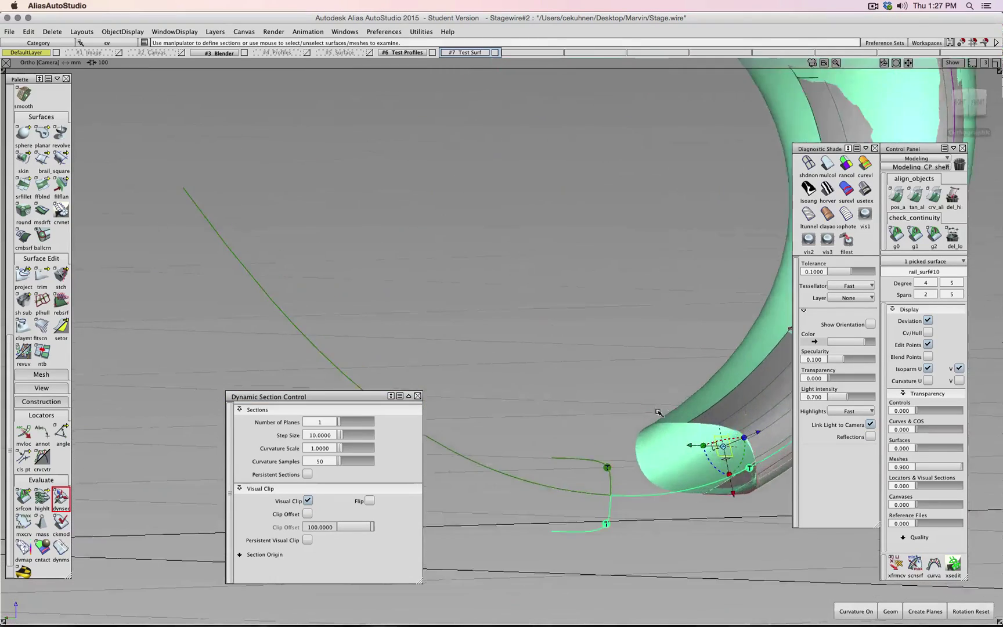
alt+shift+middle_drag(658, 412, 556, 318)
alt+shift+right_drag(556, 318, 604, 252)
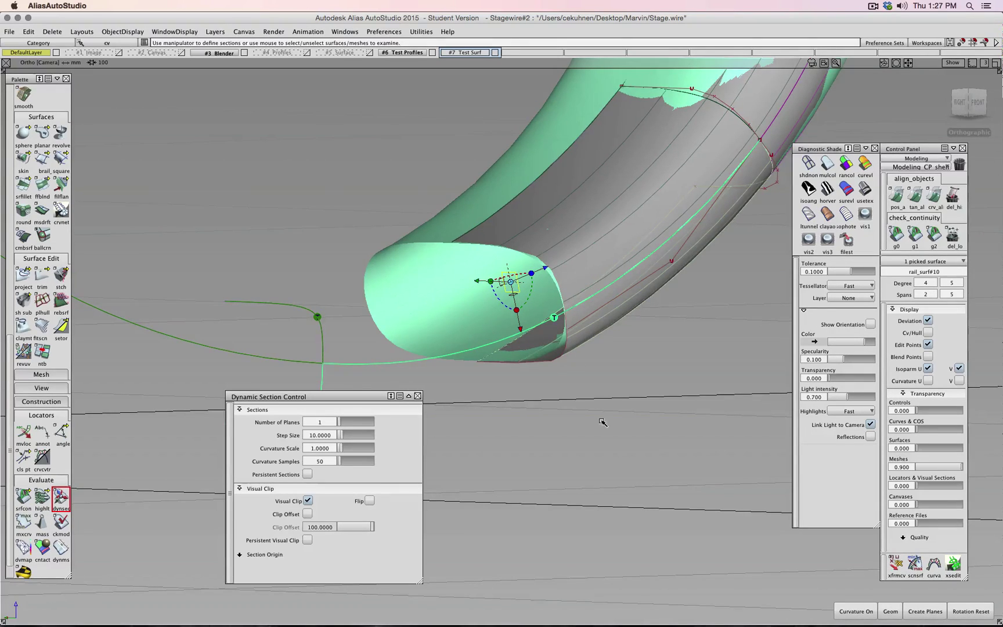
alt+shift+right_drag(603, 422, 633, 417)
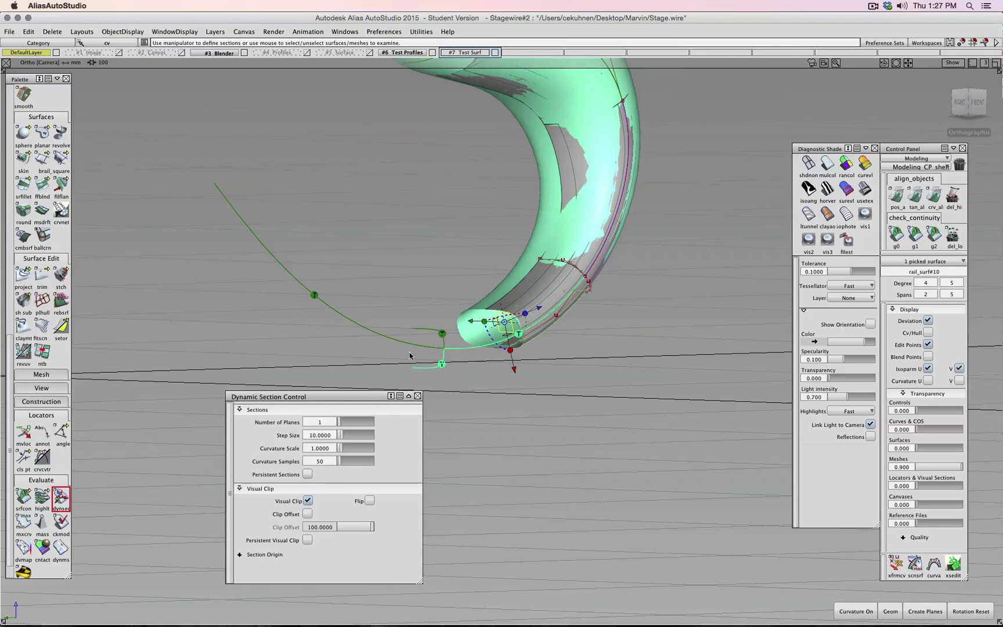
click(419, 395)
ctrl+shift+drag(490, 420, 497, 402)
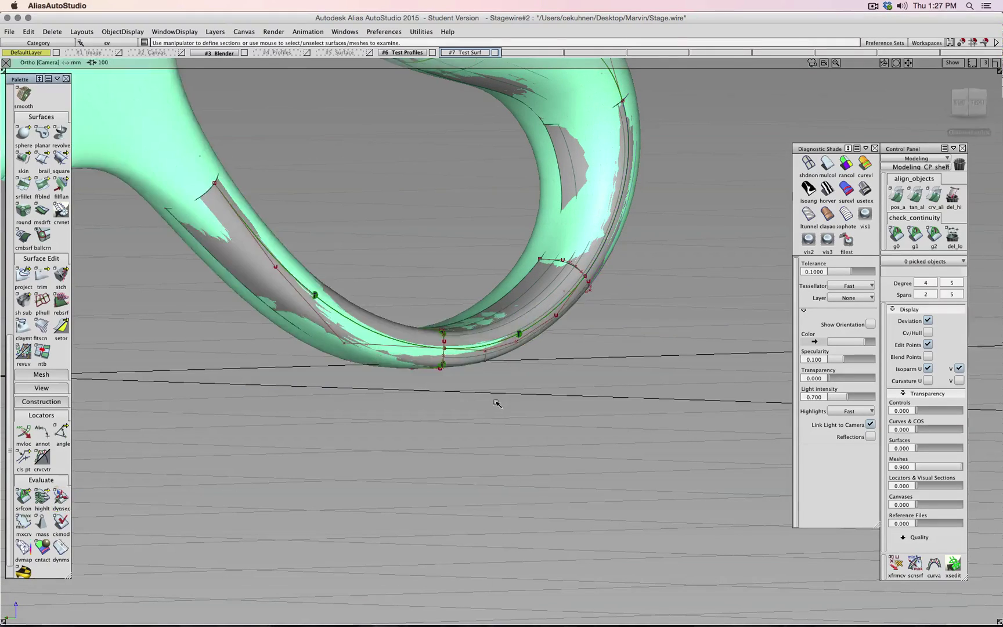
Step: Hide the Test Profiles and Blender layers and view the test surfaces alone from the front
alt+shift+right_drag(497, 403, 539, 400)
alt+shift+drag(320, 181, 352, 174)
click(433, 52)
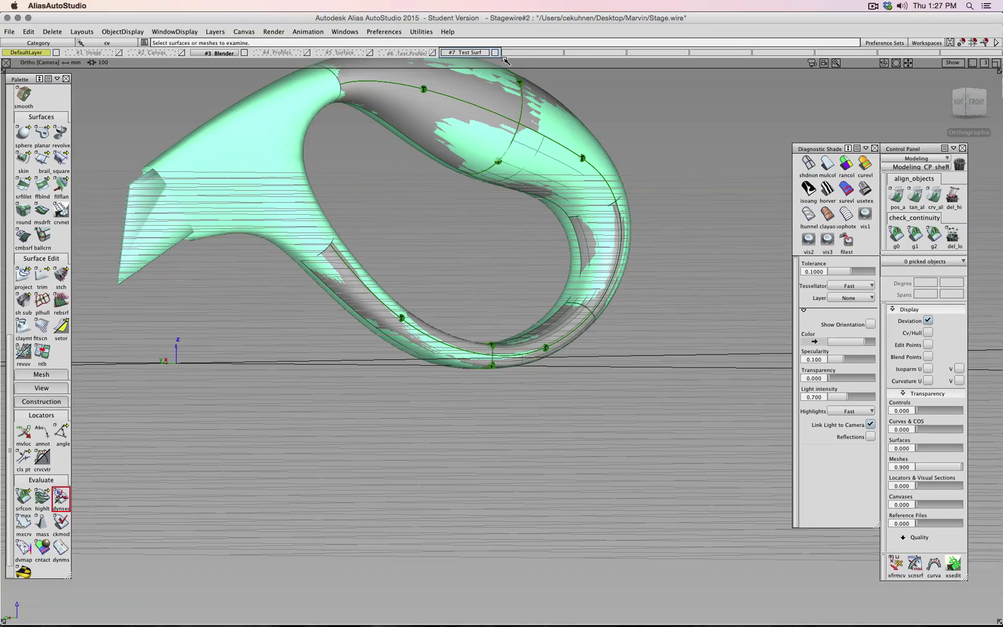
click(244, 53)
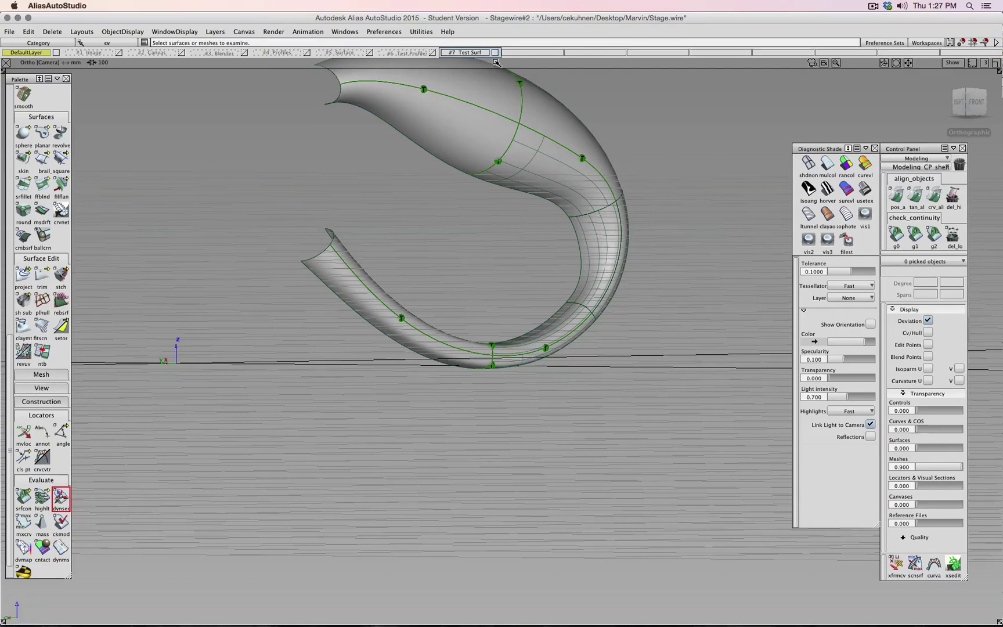
alt+shift+drag(493, 244, 476, 302)
click(970, 103)
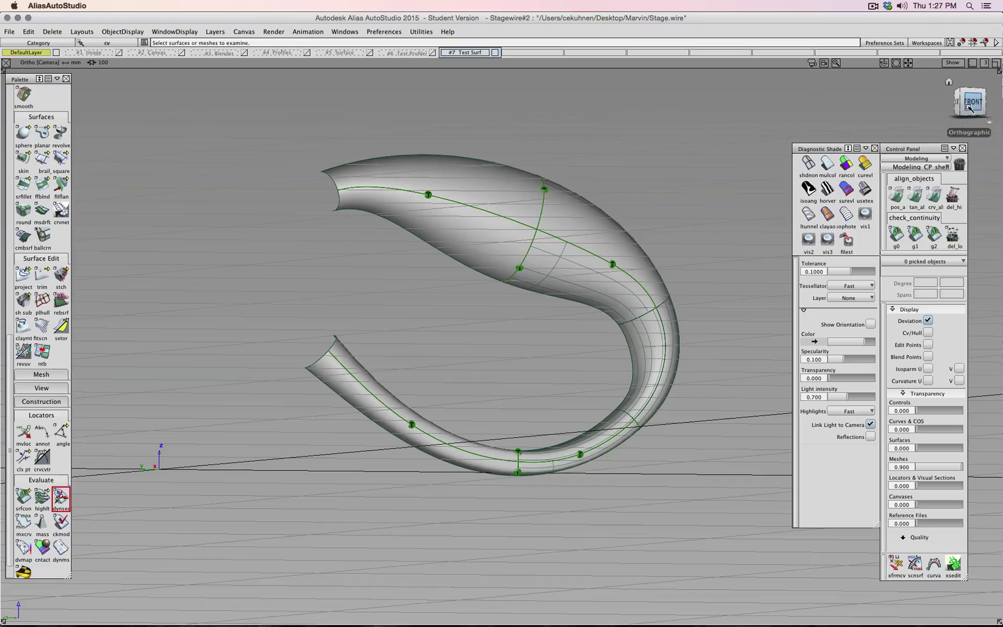
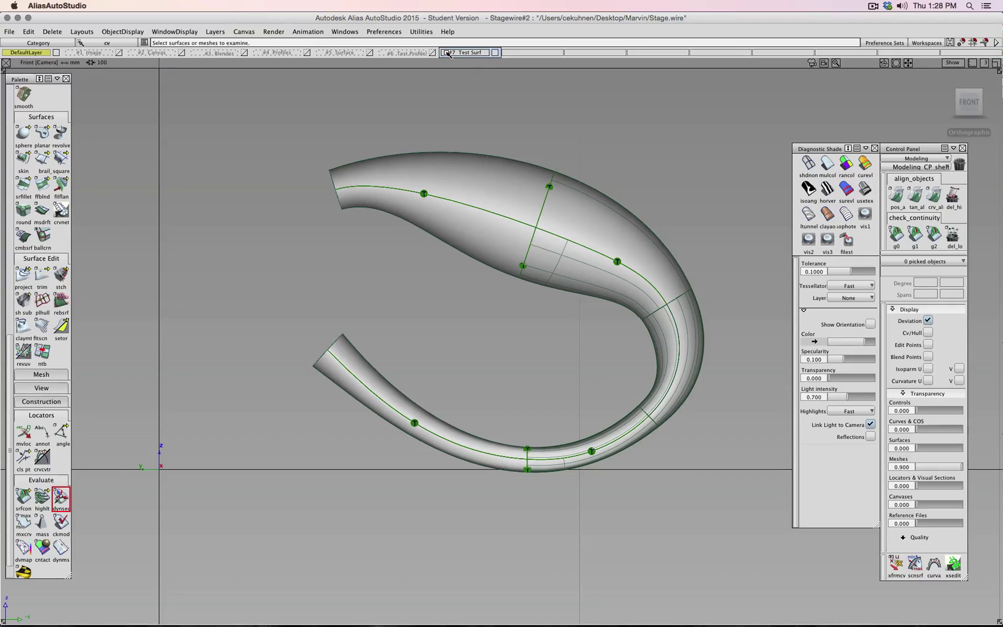
Step: Hide the Test Surf layer and show the Test Profiles layer with its construction curves
click(494, 53)
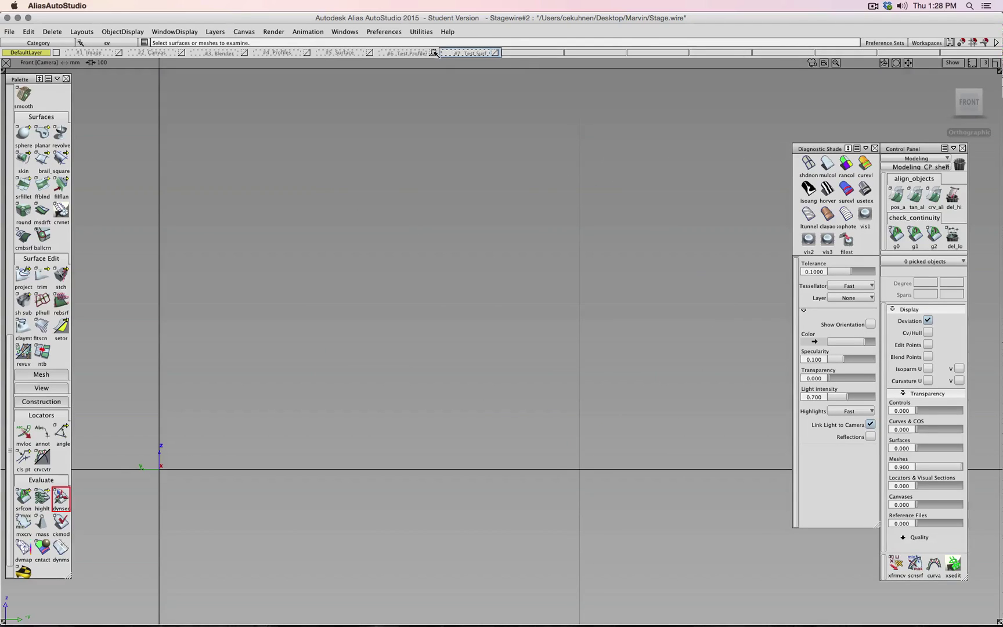
click(434, 53)
scroll(704, 349, up, 3)
ctrl+shift+drag(704, 360, 704, 340)
ctrl+shift+click(702, 361)
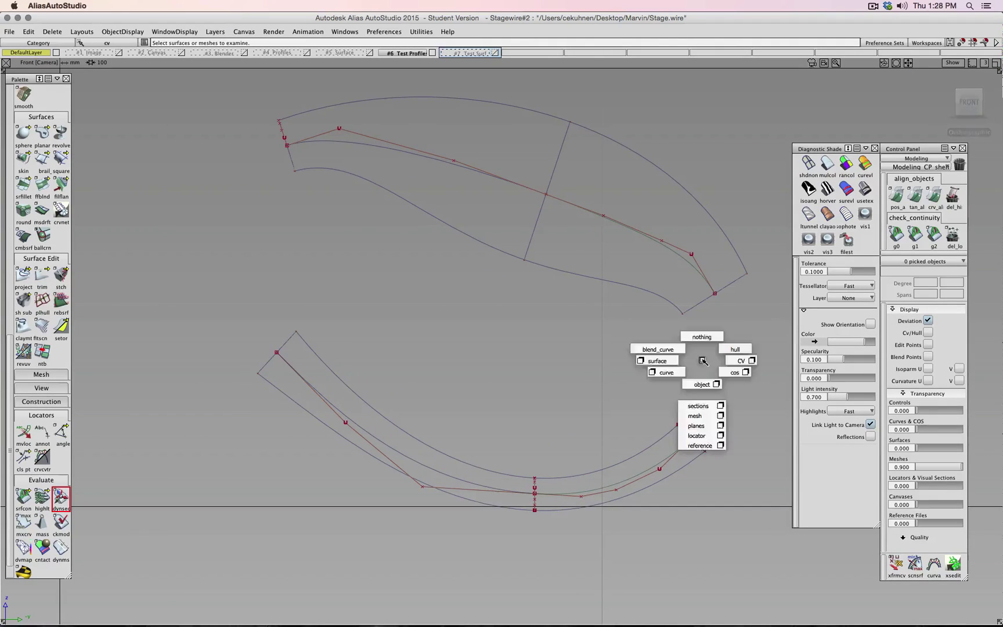
ctrl+shift+middle_click(212, 321)
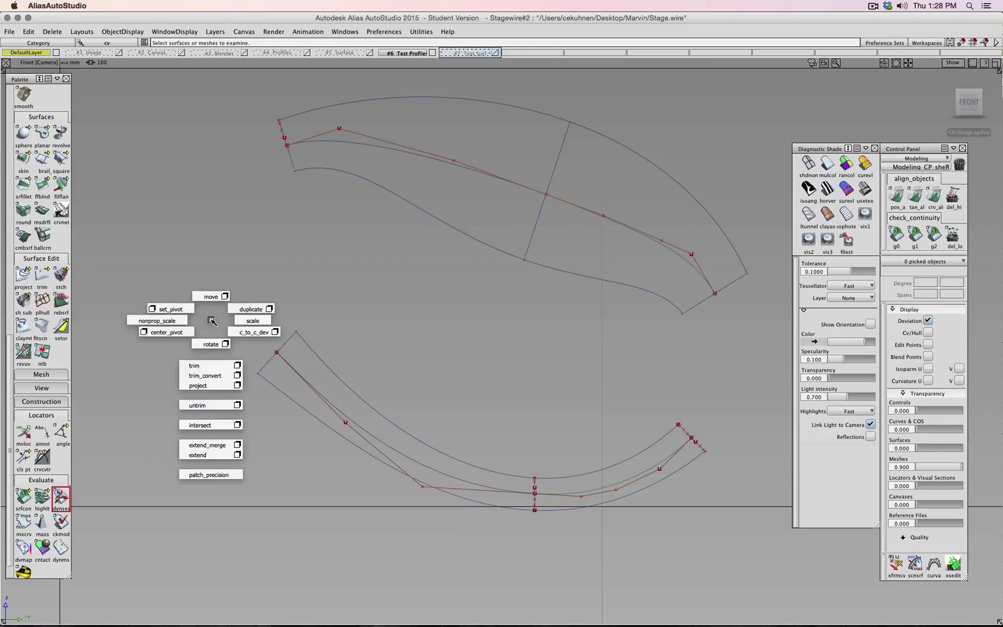
Step: Draw a CV curve snapped between the facing ends of the upper and lower inner profile curves, and set its degree to 5
scroll(39, 135, up, 5)
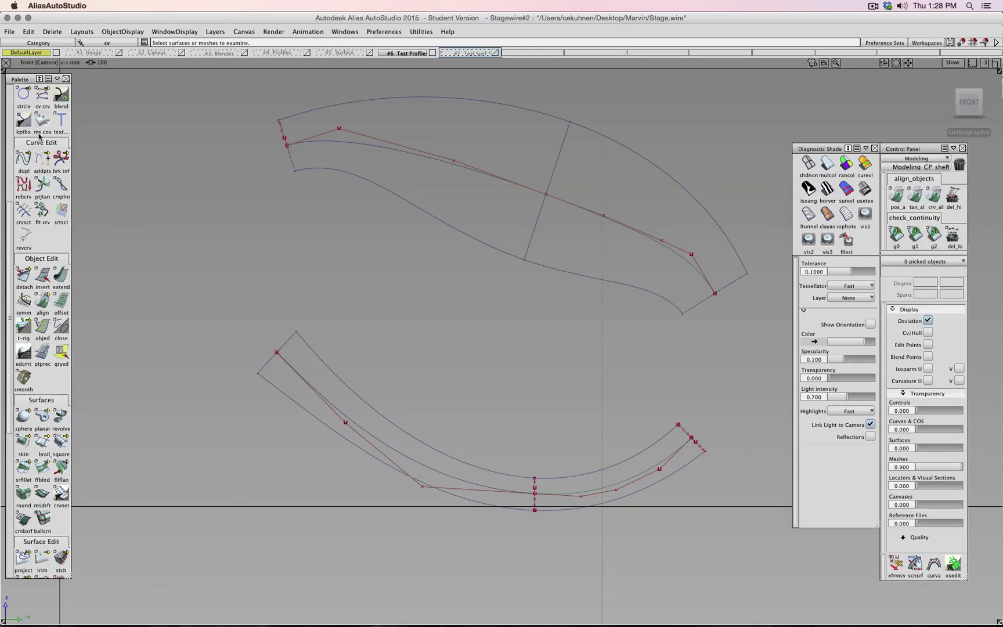
click(41, 95)
ctrl+alt+click(619, 287)
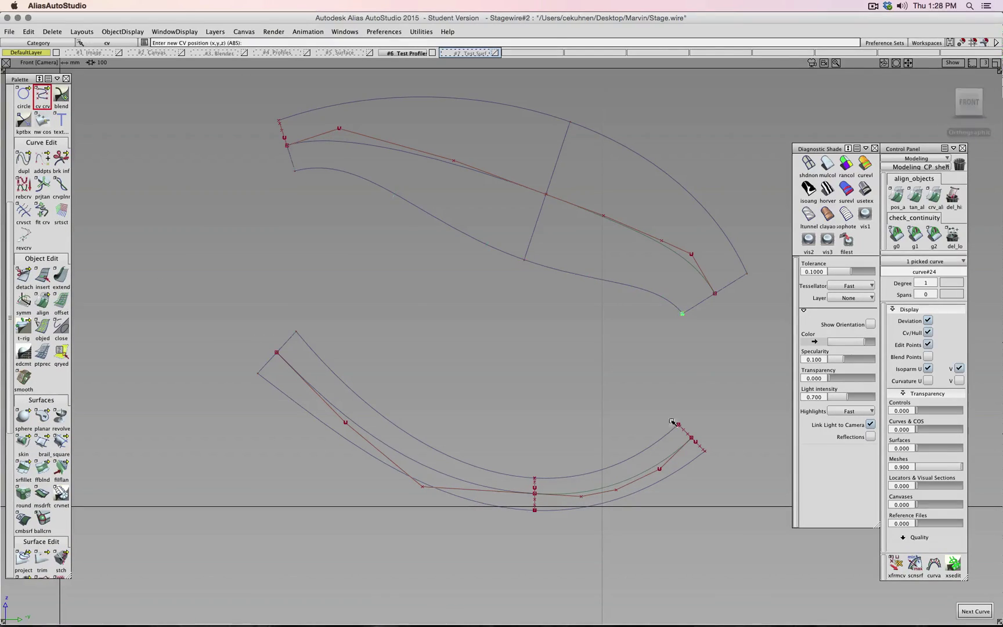
ctrl+alt+click(643, 452)
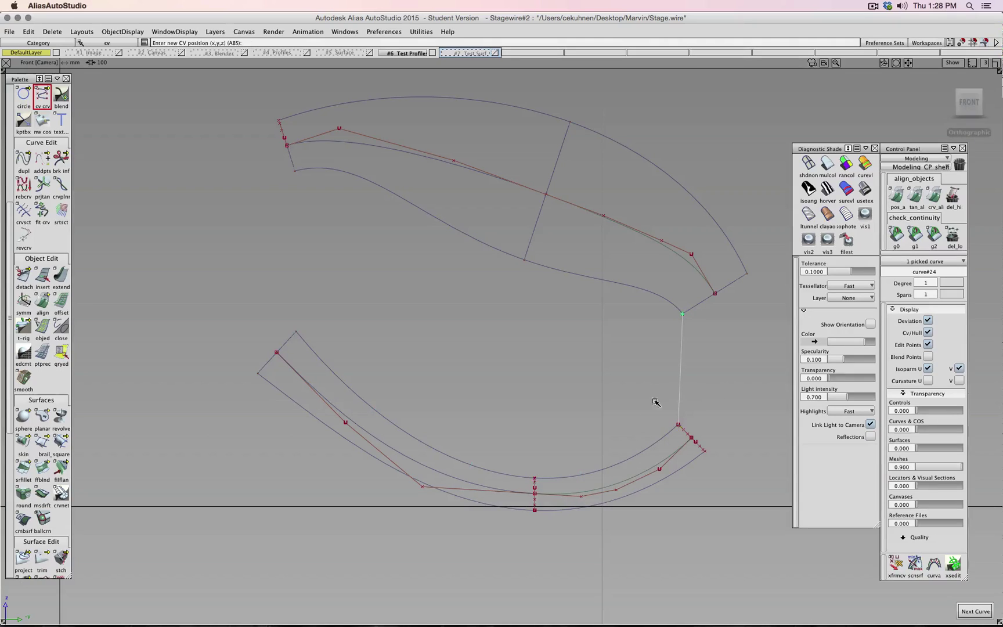
click(935, 283)
click(929, 368)
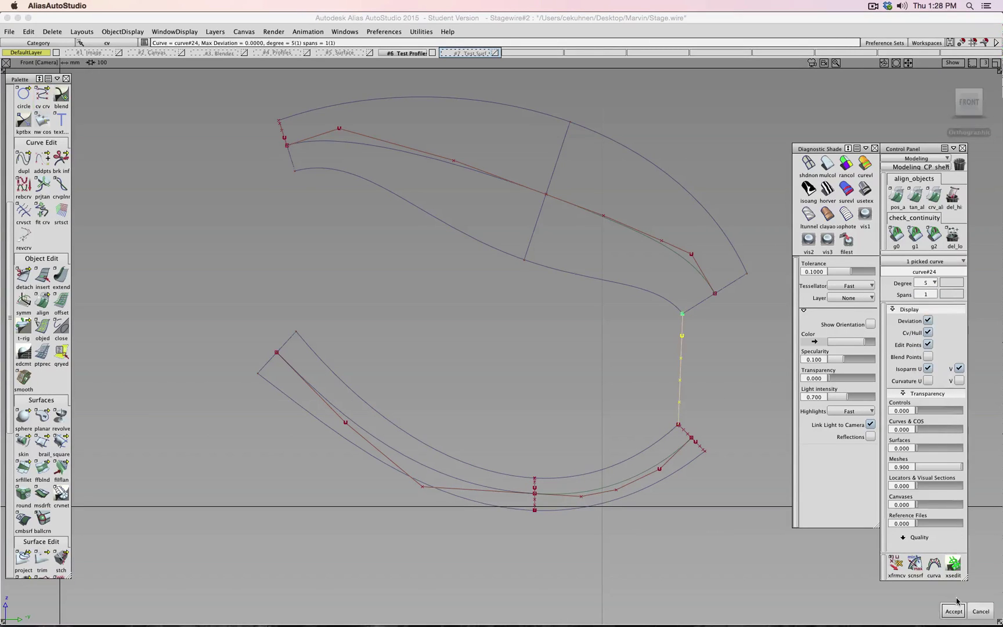
click(955, 609)
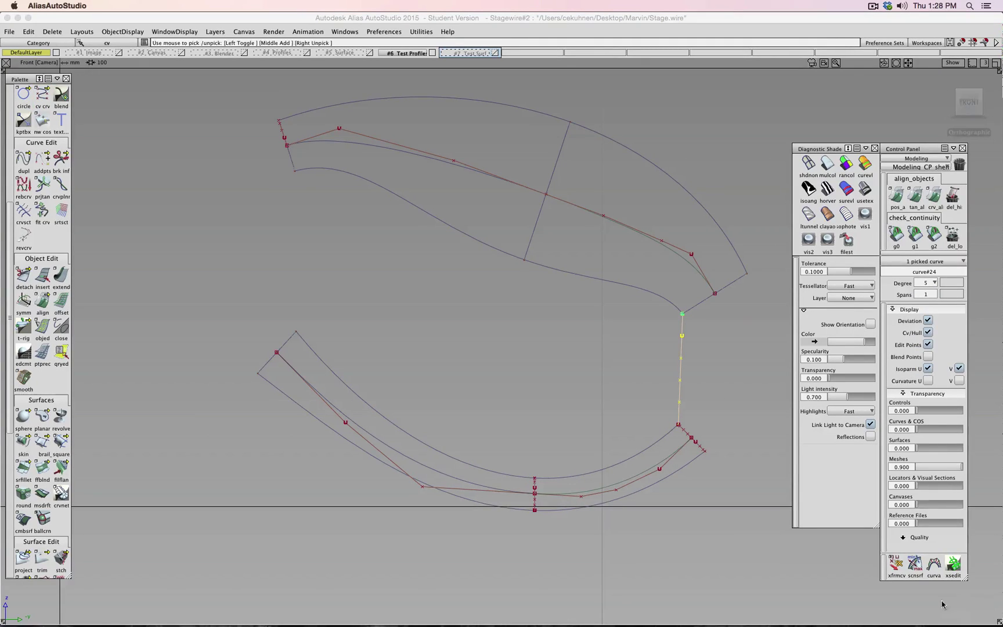
Step: Align both ends of the degree 5 bridging curve to the upper and lower inner profile curves with G2 continuity
double_click(46, 297)
drag(755, 196, 850, 211)
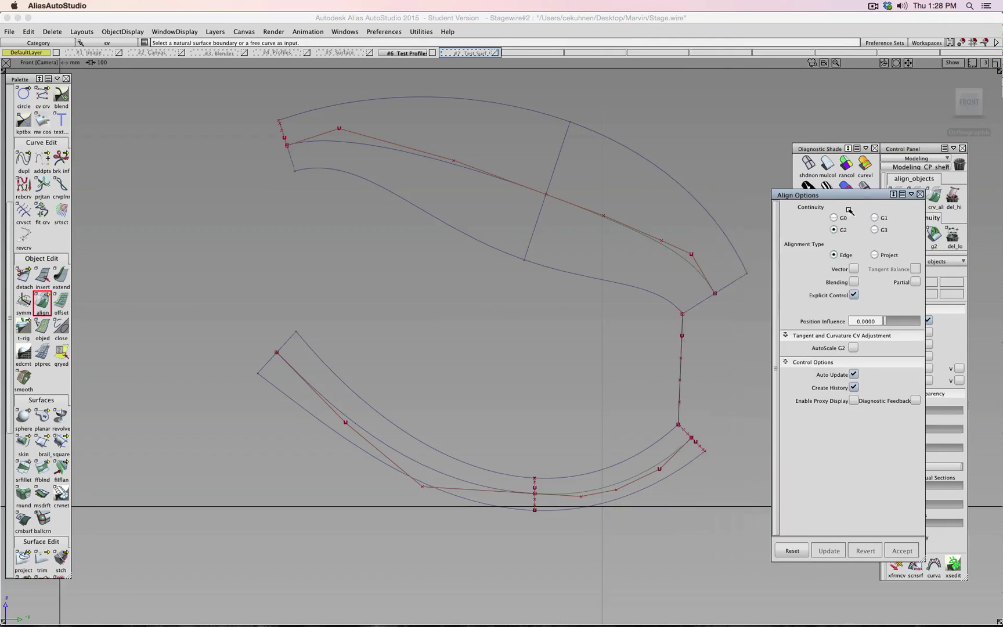
click(683, 332)
click(677, 309)
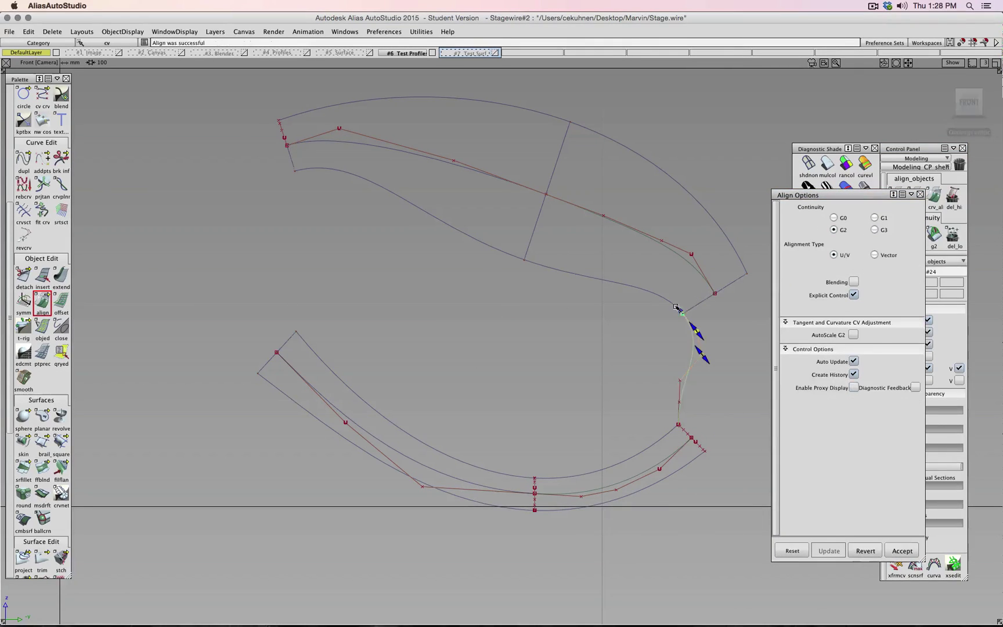
click(680, 401)
click(671, 430)
ctrl+shift+drag(617, 396, 617, 375)
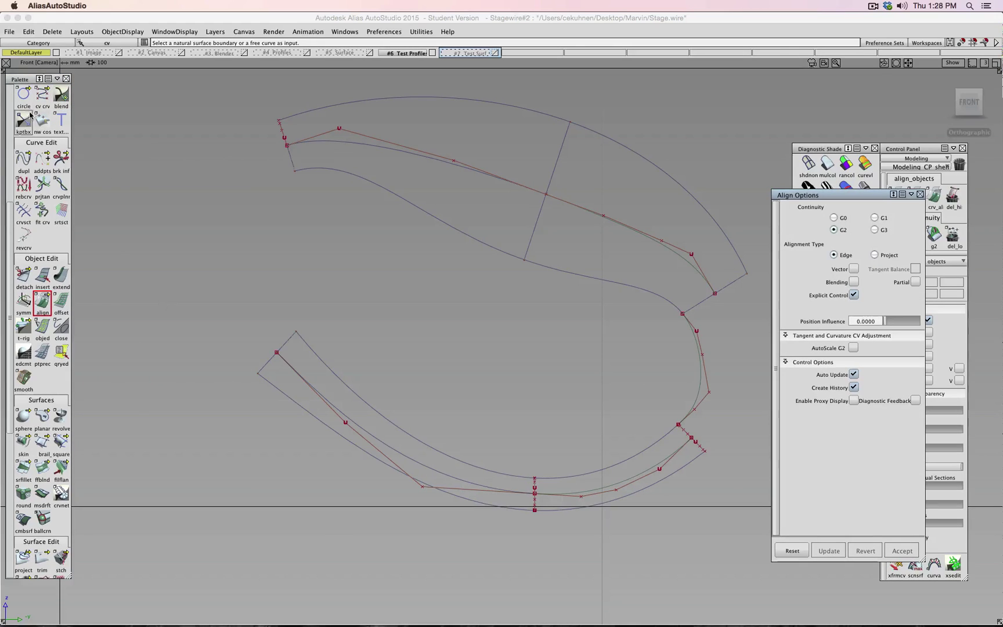
Step: Create a blend curve between the same facing ends of the upper and lower inner profile curves
click(60, 94)
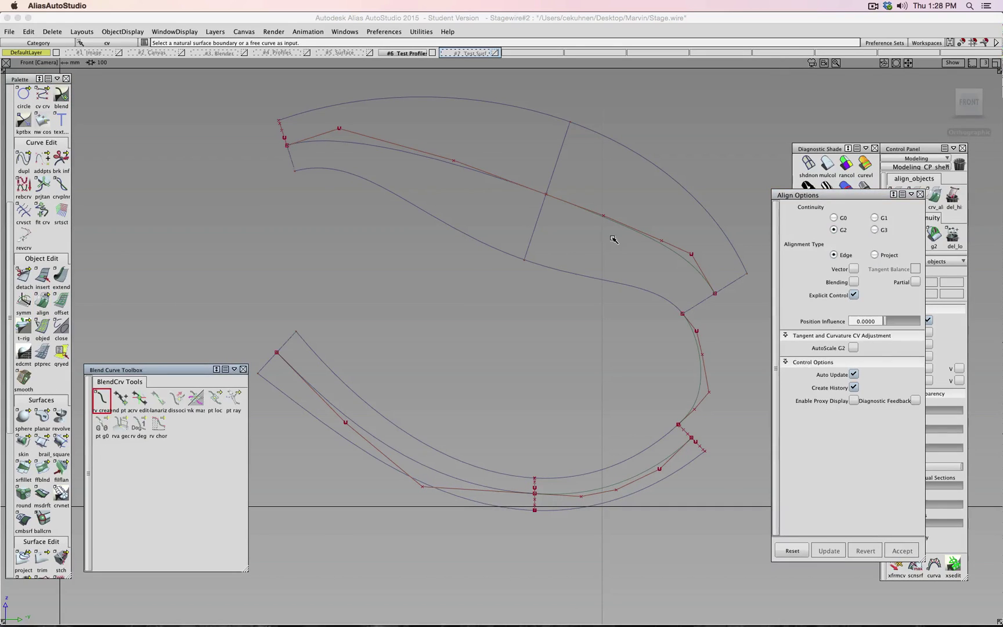
drag(568, 270, 779, 403)
alt+shift+middle_drag(689, 376, 484, 362)
alt+shift+right_drag(483, 362, 437, 353)
ctrl+shift+drag(437, 353, 437, 331)
alt+shift+right_drag(486, 348, 448, 353)
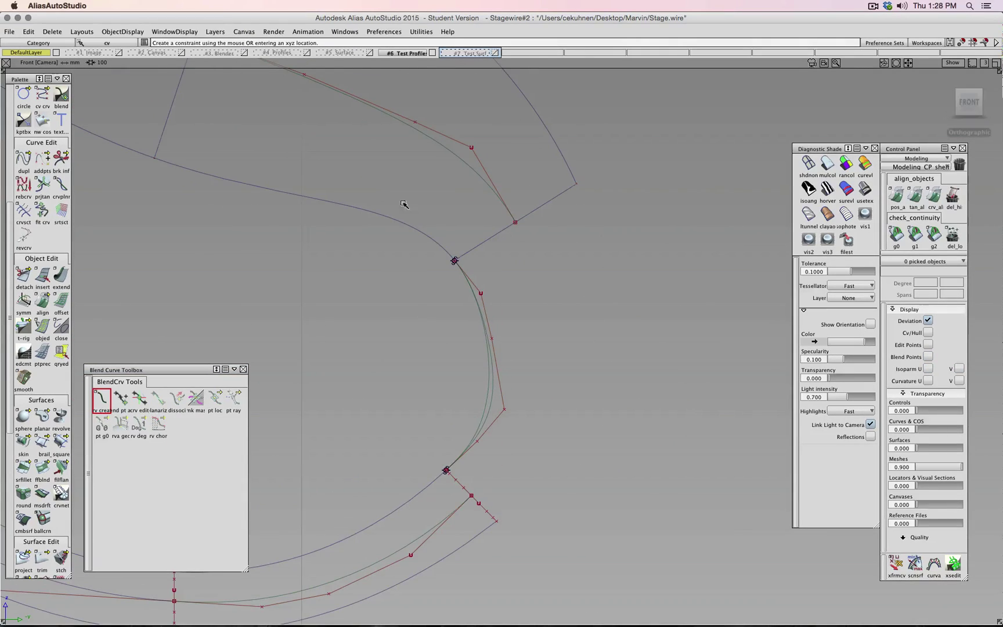
Step: Compare the two bridging curves with the Test Surf layer, and with the Blender layer in place of Test Profiles
click(495, 53)
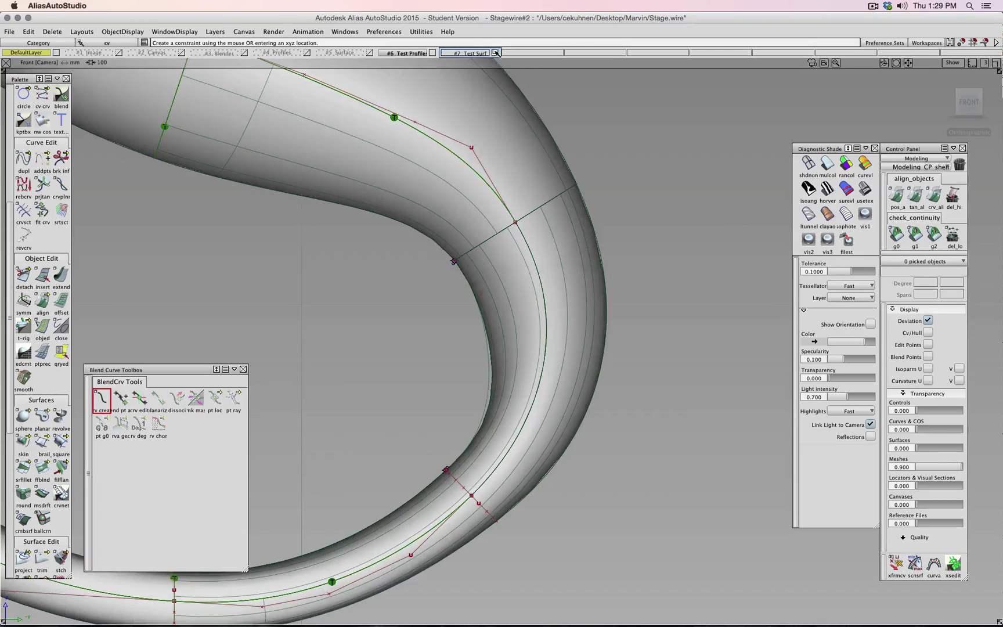
click(495, 53)
click(495, 53)
click(496, 53)
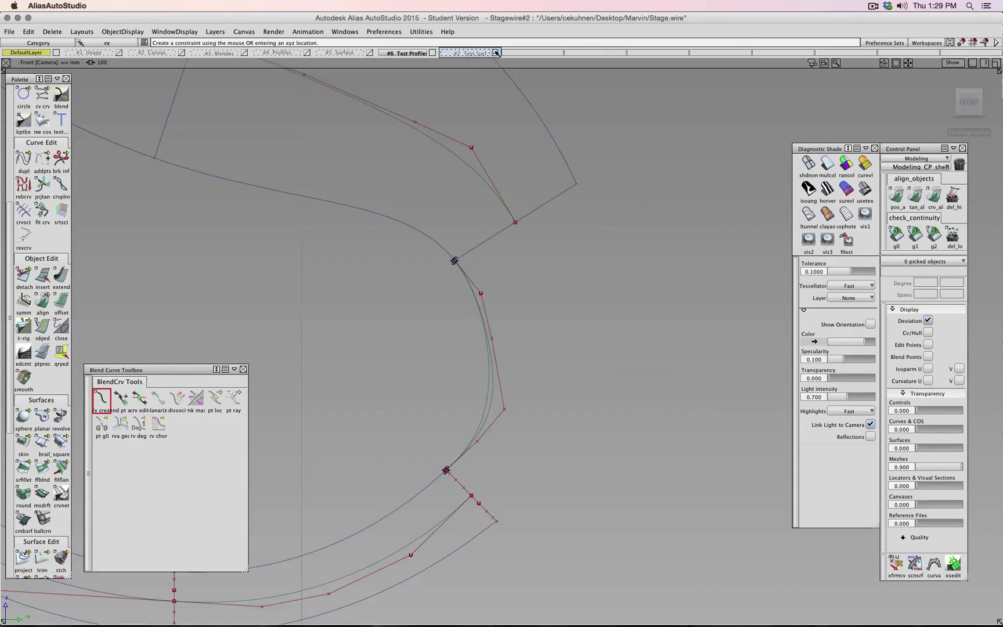
click(495, 53)
click(496, 53)
click(496, 52)
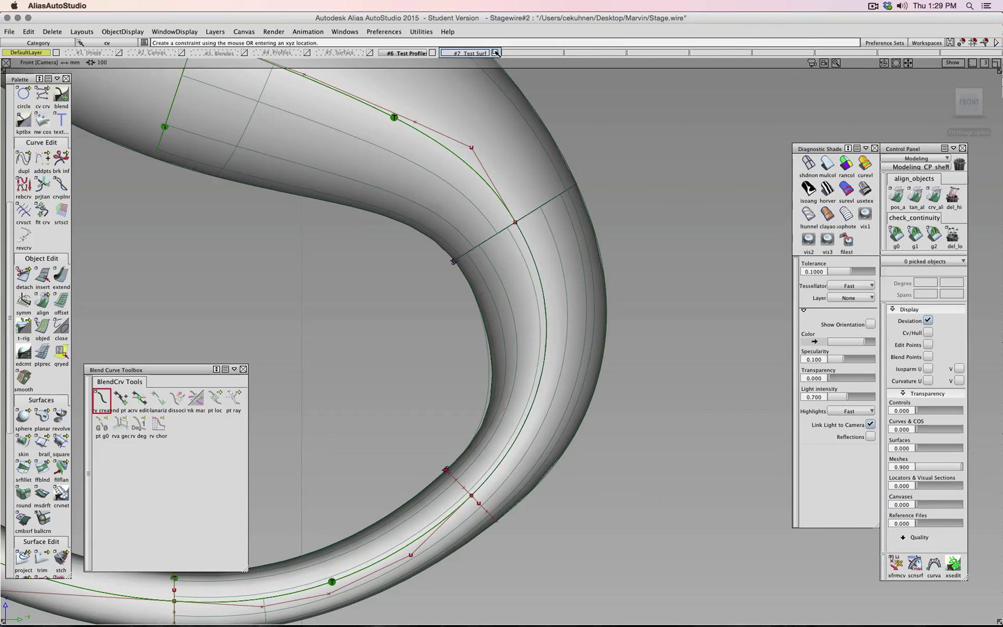
click(496, 53)
click(496, 53)
click(496, 52)
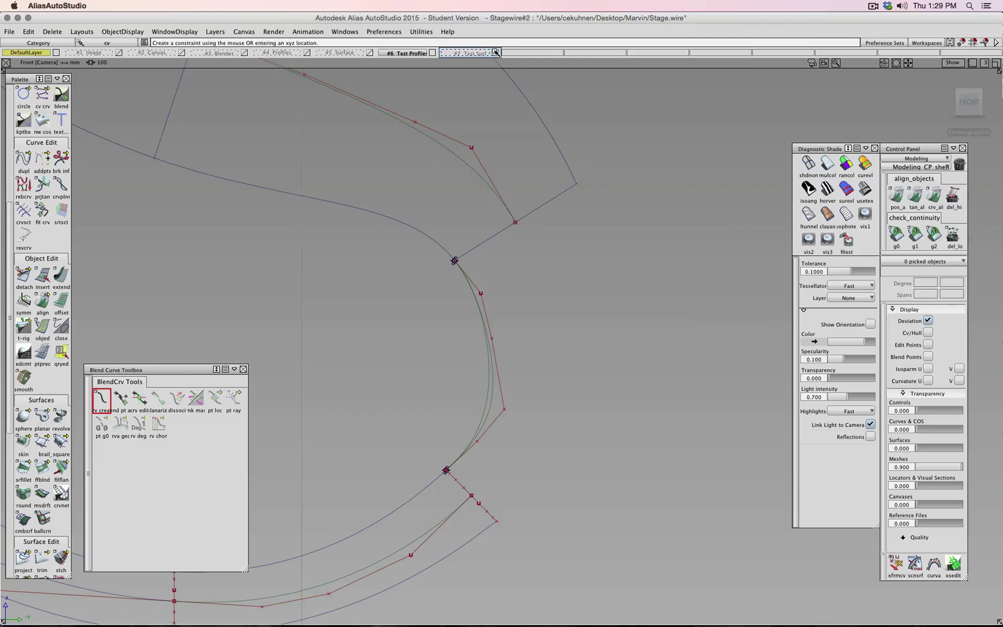
click(496, 53)
click(496, 53)
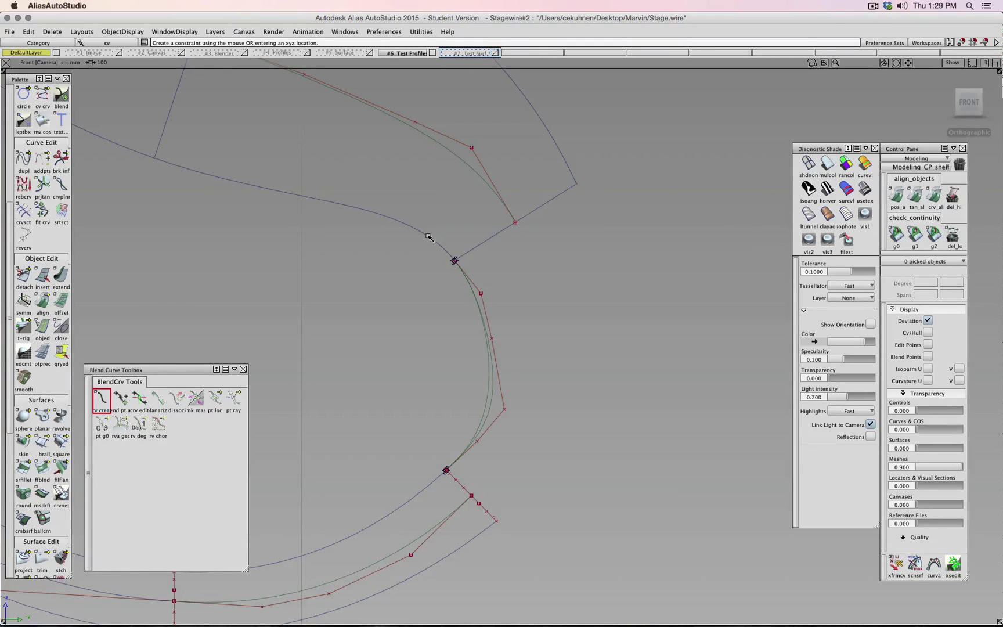
click(433, 53)
click(244, 52)
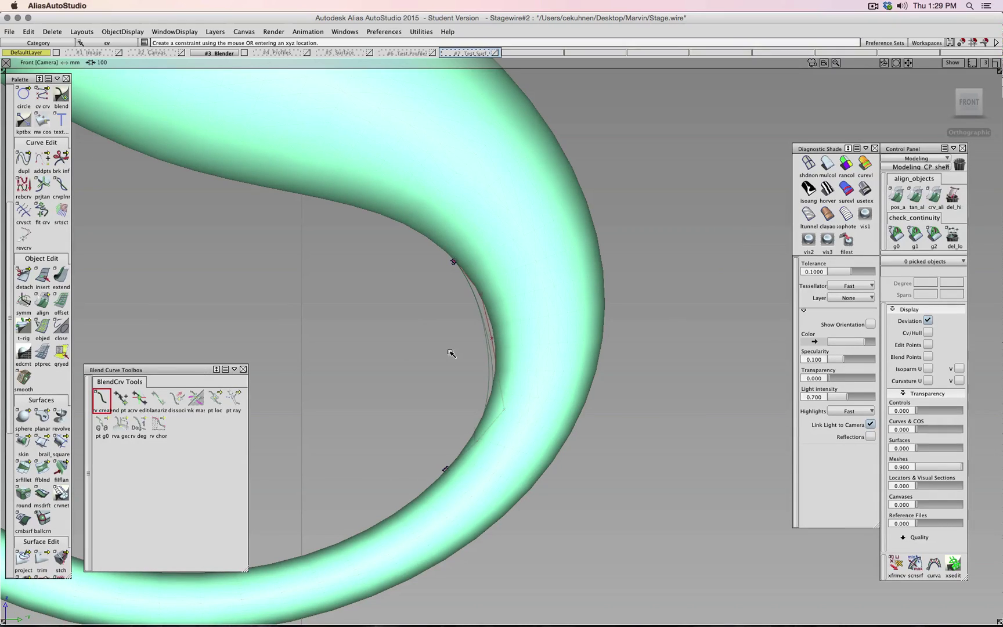
Step: Delete both bridging curves with their construction history, and undo the deletion
ctrl+shift+drag(450, 352, 493, 350)
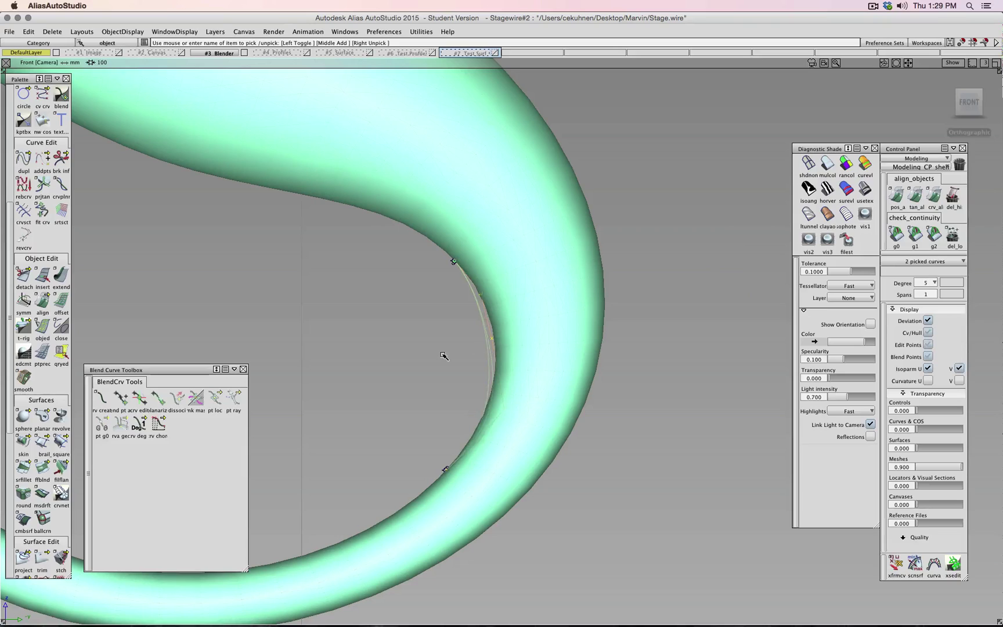
key(Delete)
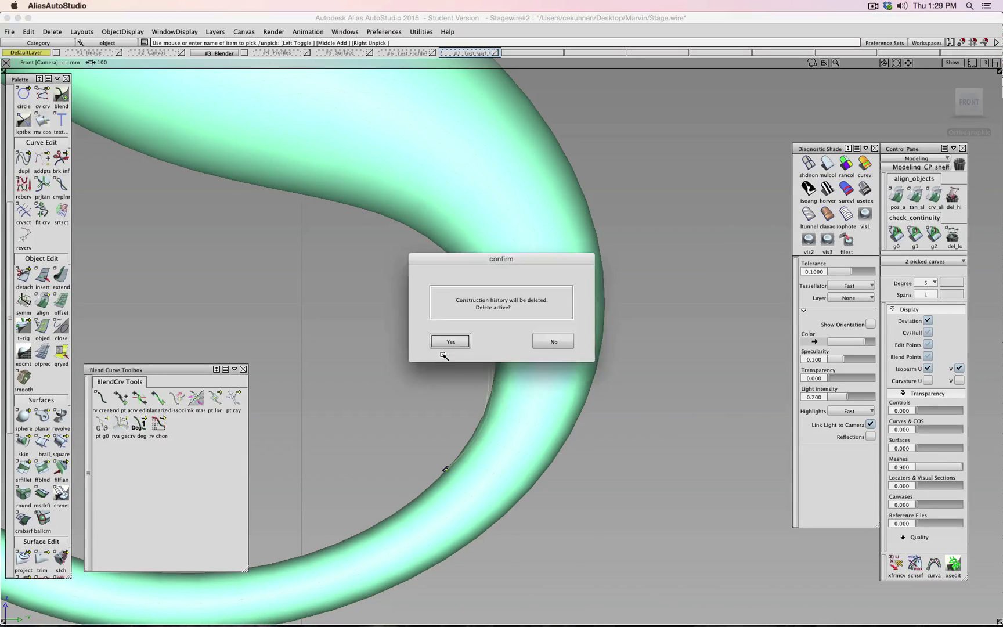
key(Return)
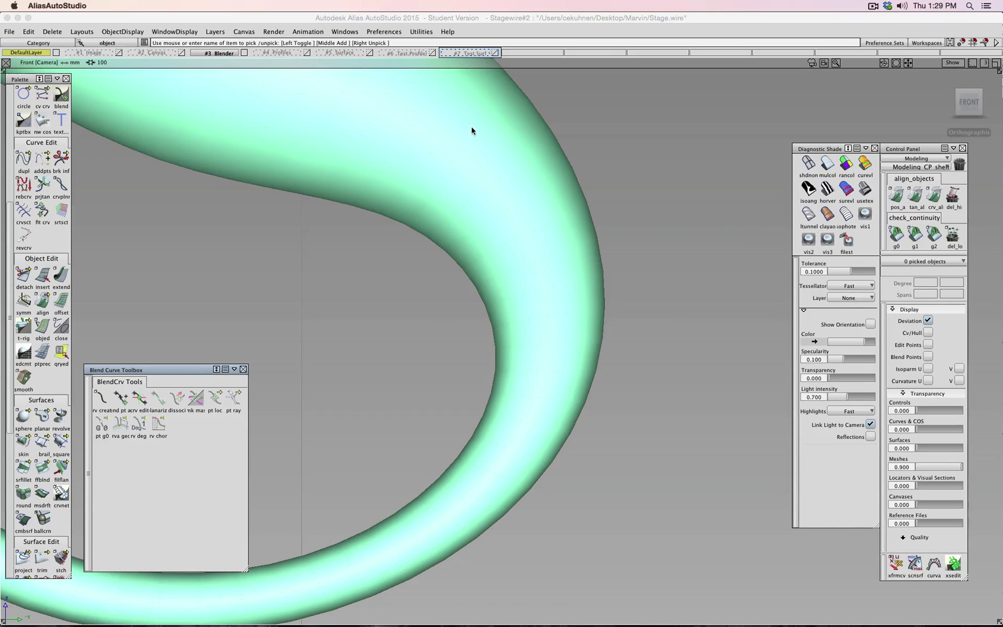
key(super+z)
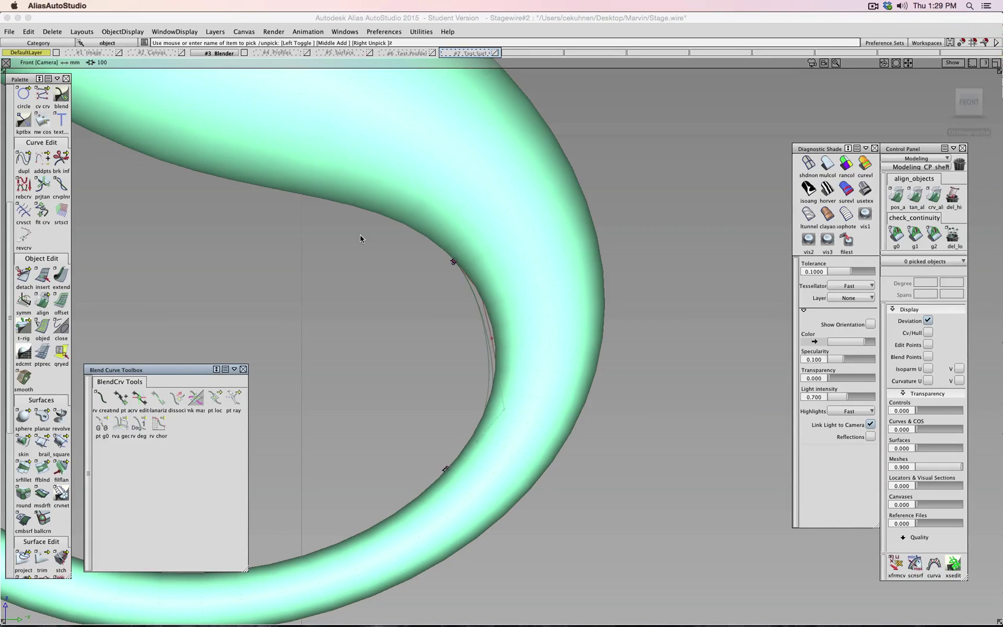
Step: Show the Test Profiles layer instead of Blender, and display the CVs and hull of the upper inner profile curve
click(245, 53)
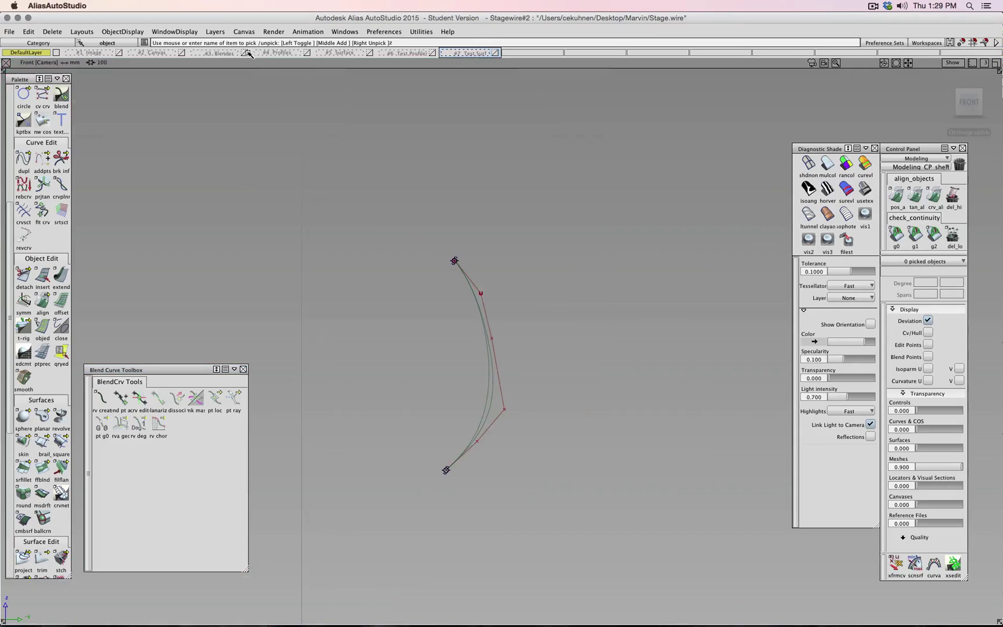
click(431, 53)
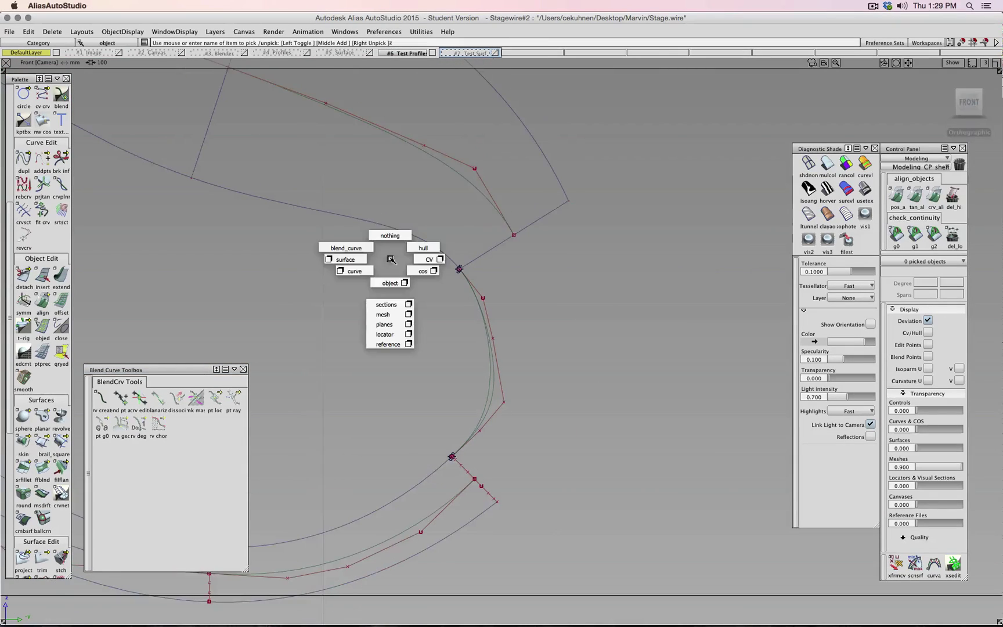
ctrl+shift+drag(395, 246, 360, 248)
click(351, 219)
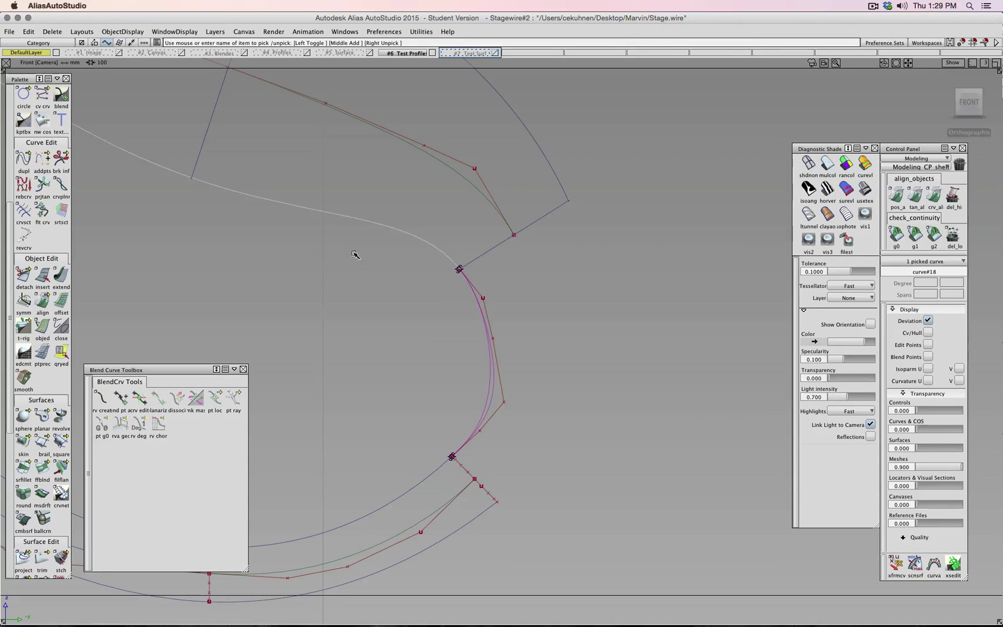
mouse_move(378, 308)
ctrl+shift+middle_down()
mouse_move(377, 285)
mouse_move(368, 312)
mouse_move(376, 307)
ctrl+shift+middle_up()
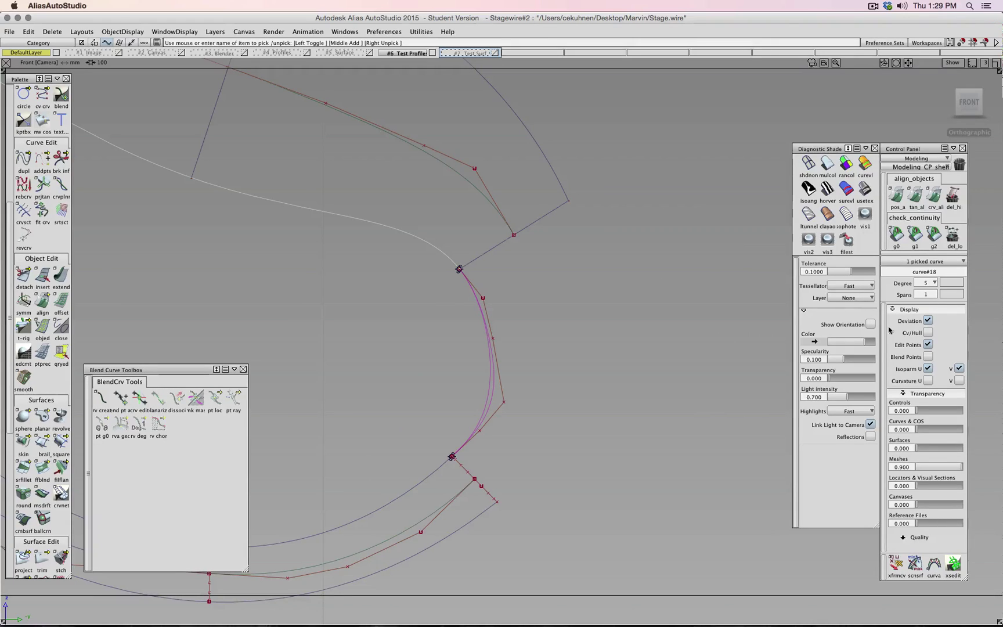
click(927, 332)
Step: Move the upper inner profile curve's CV nearest the bridge vertically up and down, leaving it slightly lower than its starting position
ctrl+shift+middle_drag(376, 268, 376, 250)
ctrl+shift+drag(375, 251, 397, 253)
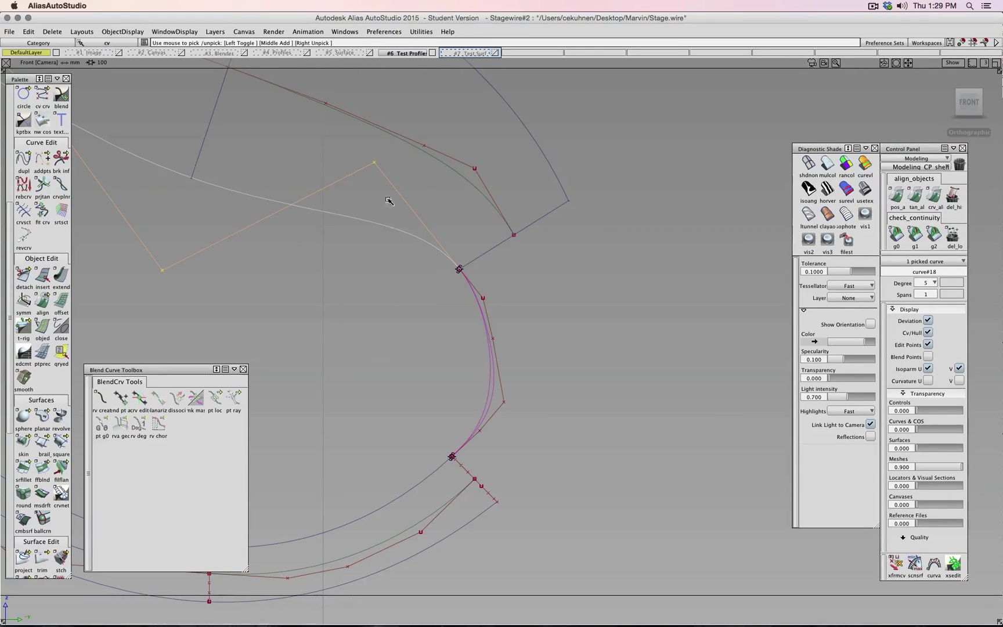
click(375, 163)
ctrl+shift+middle_drag(362, 261, 363, 242)
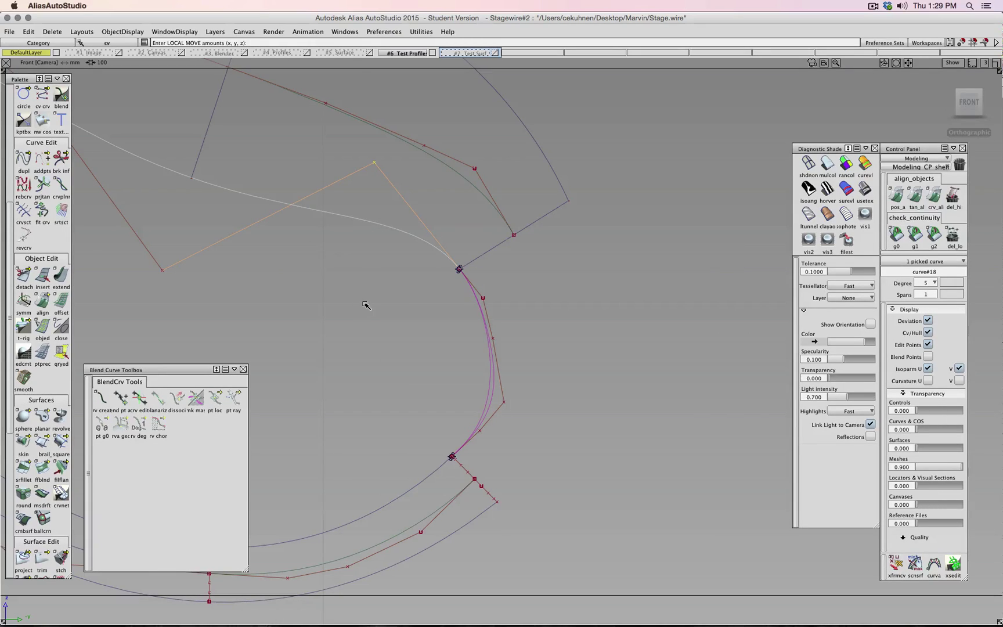
right_drag(366, 305, 367, 287)
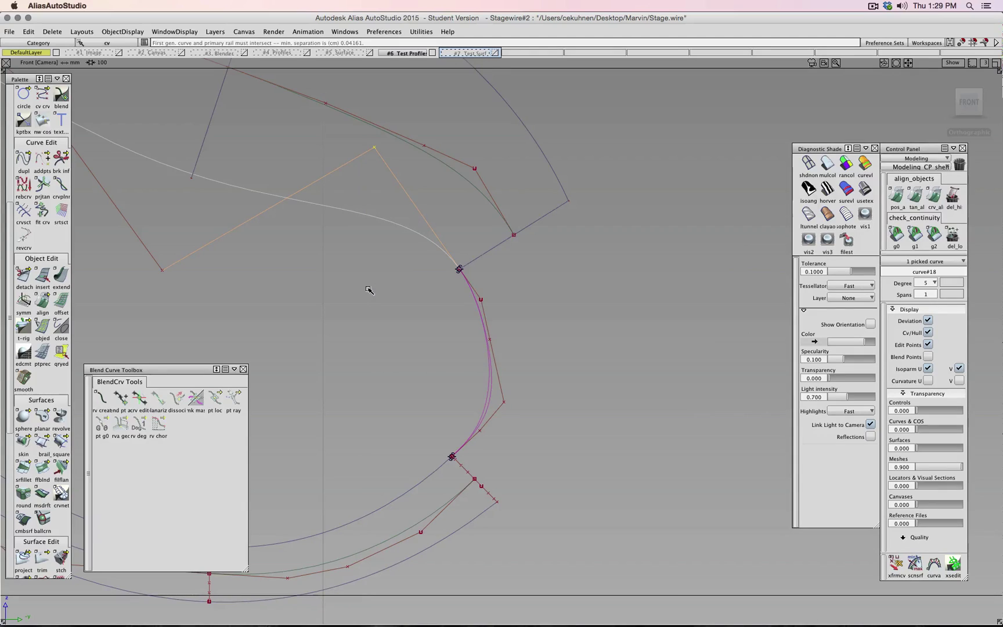
right_drag(368, 289, 365, 317)
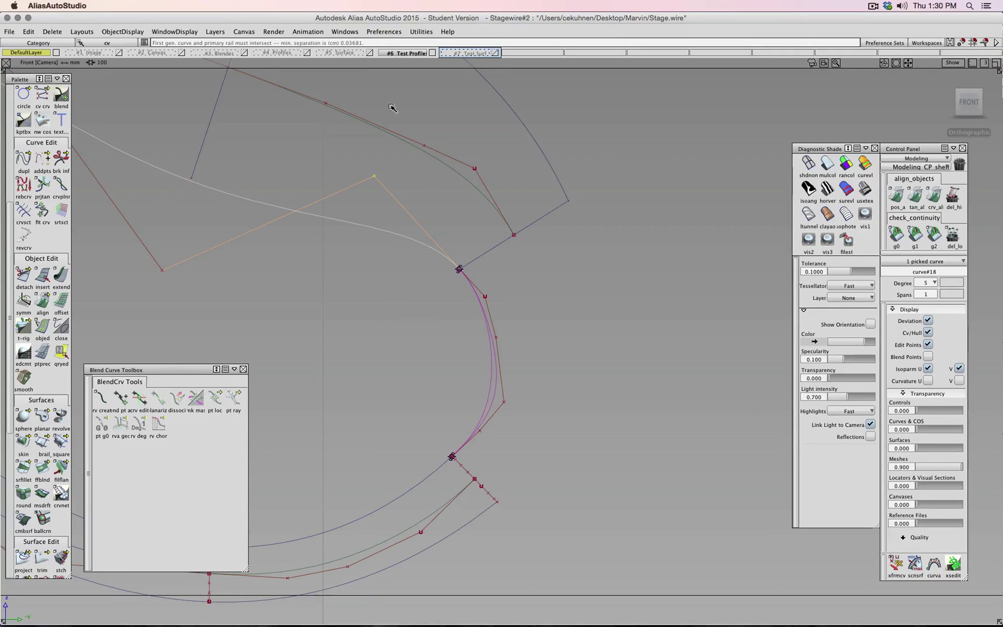
Step: Show the Blender layer and raise the upper inner profile curve's low middle CV toward the reference silhouette
click(246, 54)
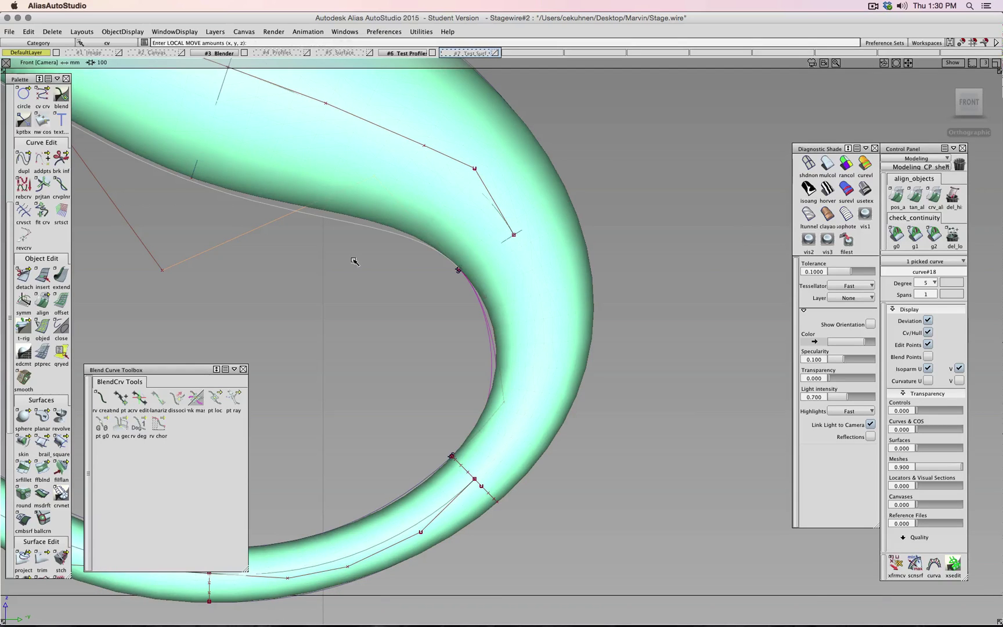
mouse_move(368, 265)
shift+super+right_down()
mouse_move(390, 276)
mouse_move(370, 273)
shift+super+right_up()
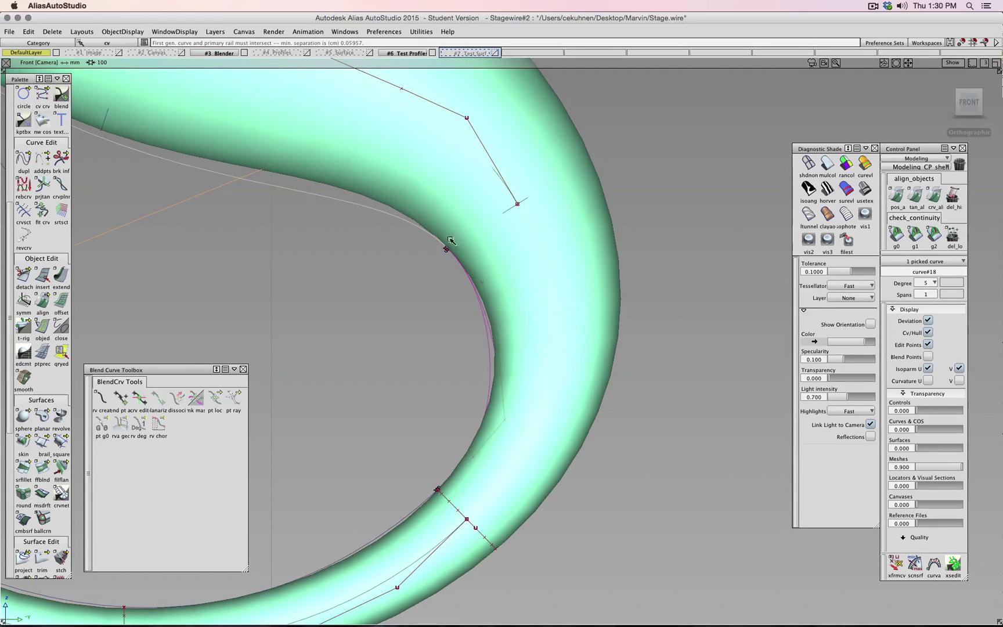
alt+shift+right_drag(450, 240, 307, 241)
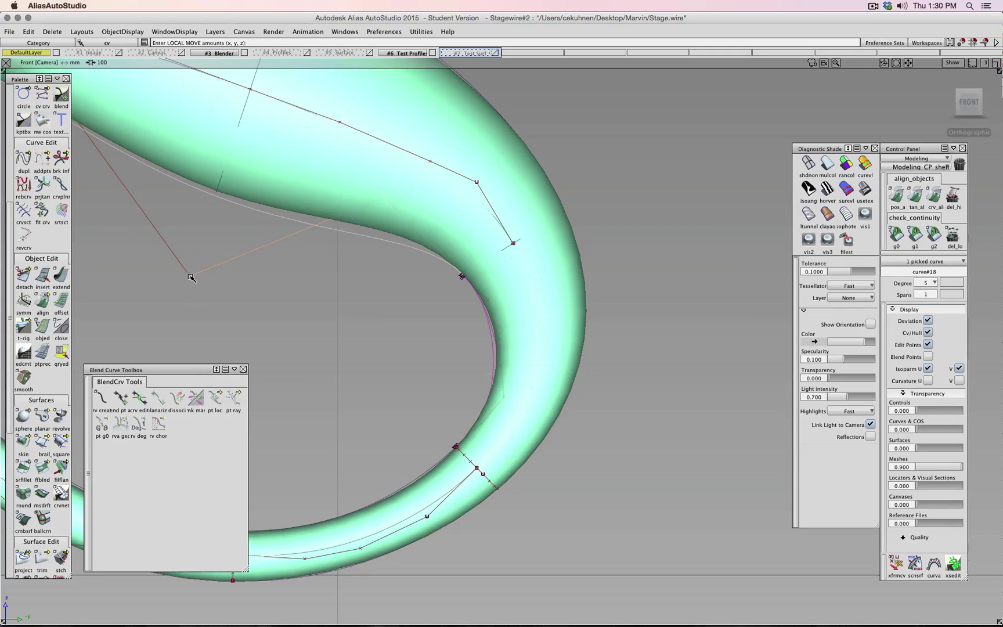
drag(206, 276, 208, 264)
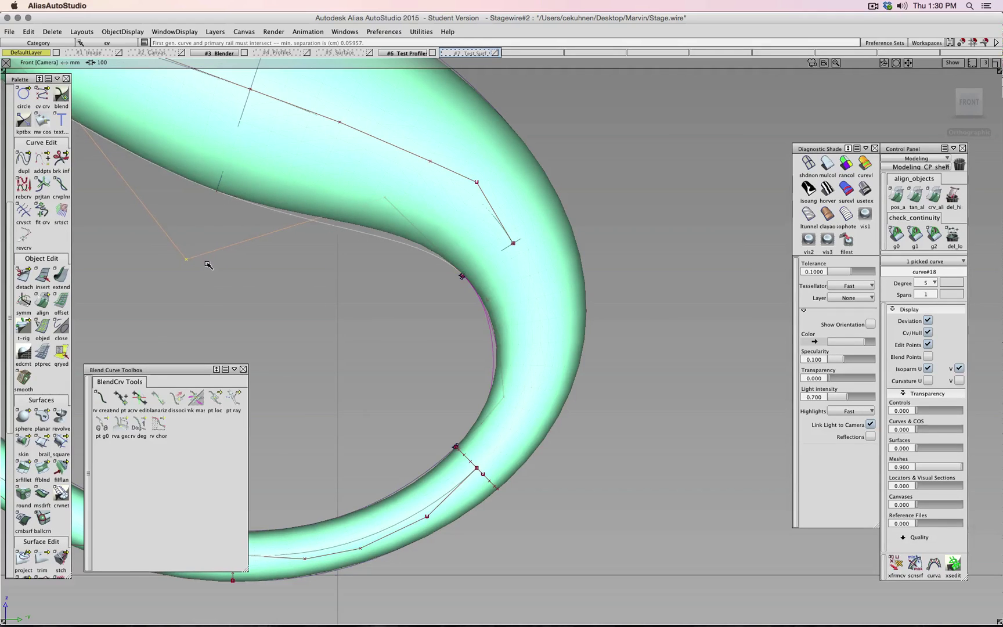
alt+shift+right_drag(340, 228, 341, 239)
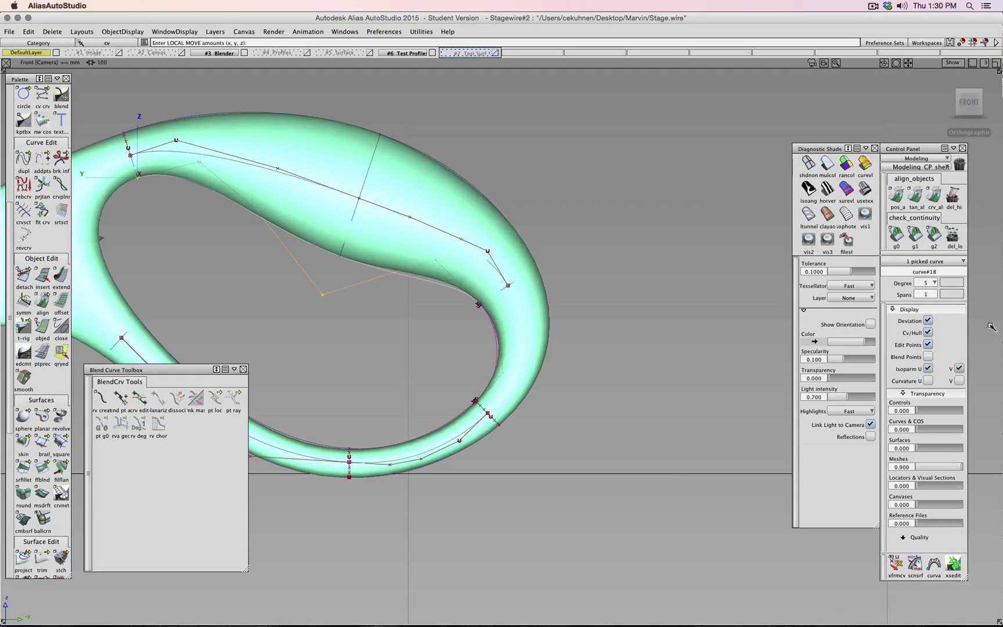
Step: Set the upper inner profile curve's degree to 6 and nudge its lowest middle CV against the Blender reference
click(934, 282)
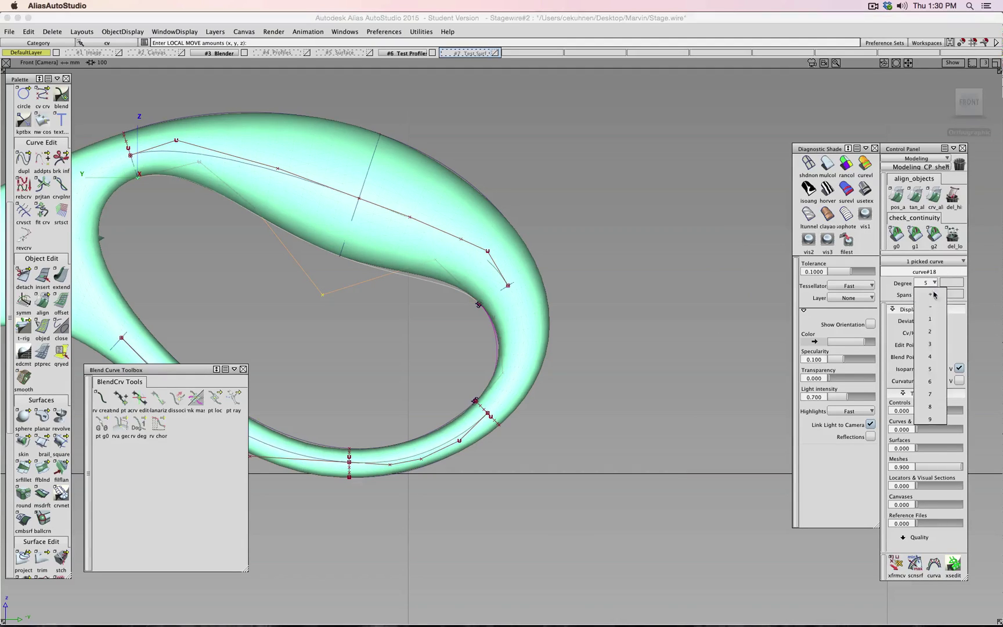
click(934, 381)
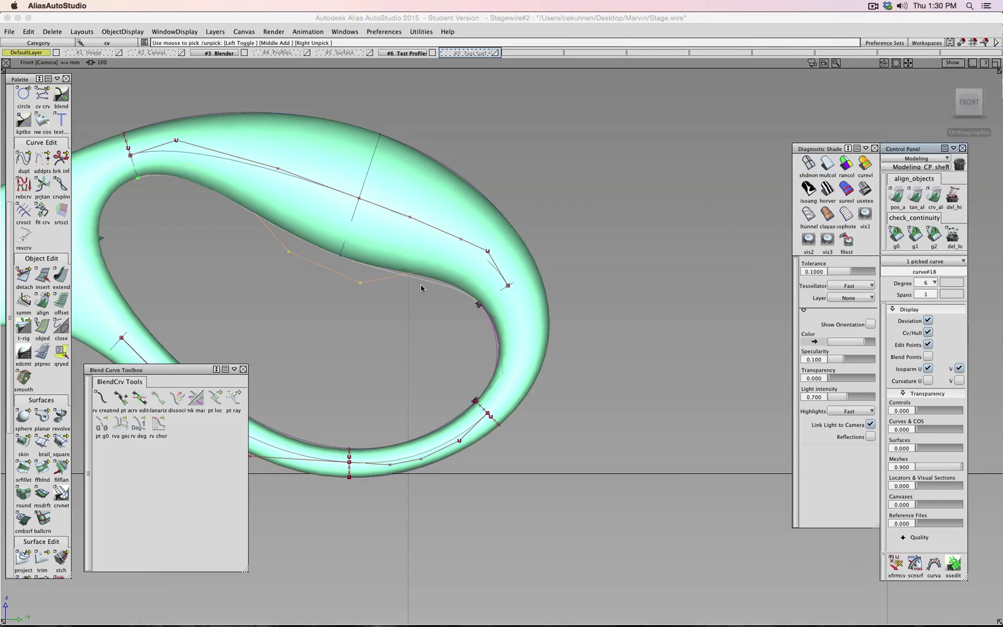
scroll(421, 287, up, 3)
scroll(381, 271, up, 3)
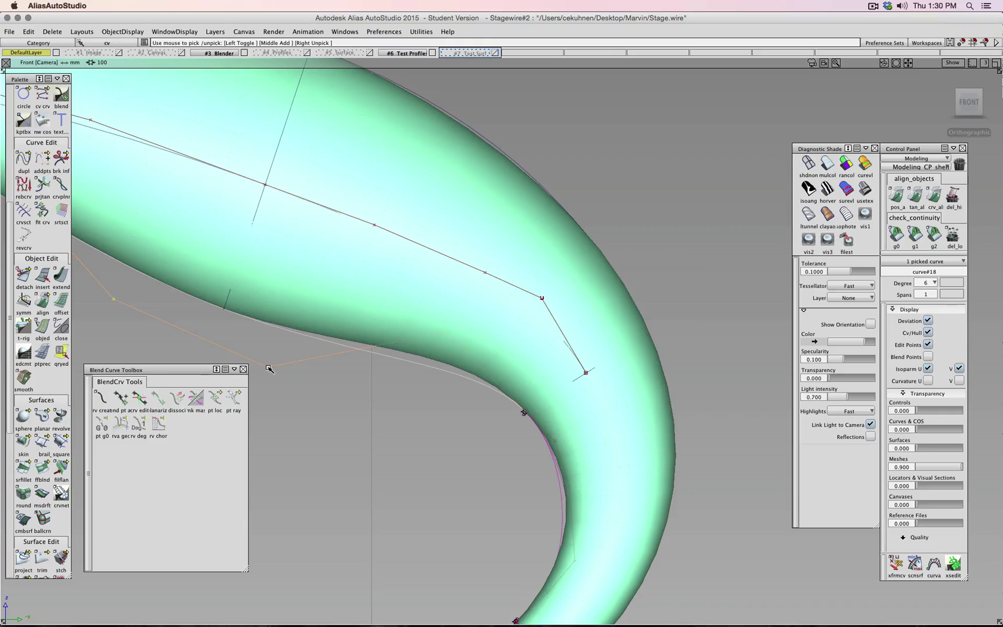
mouse_move(335, 395)
ctrl+shift+right_down()
mouse_move(336, 379)
mouse_move(324, 380)
mouse_move(335, 379)
ctrl+shift+right_up()
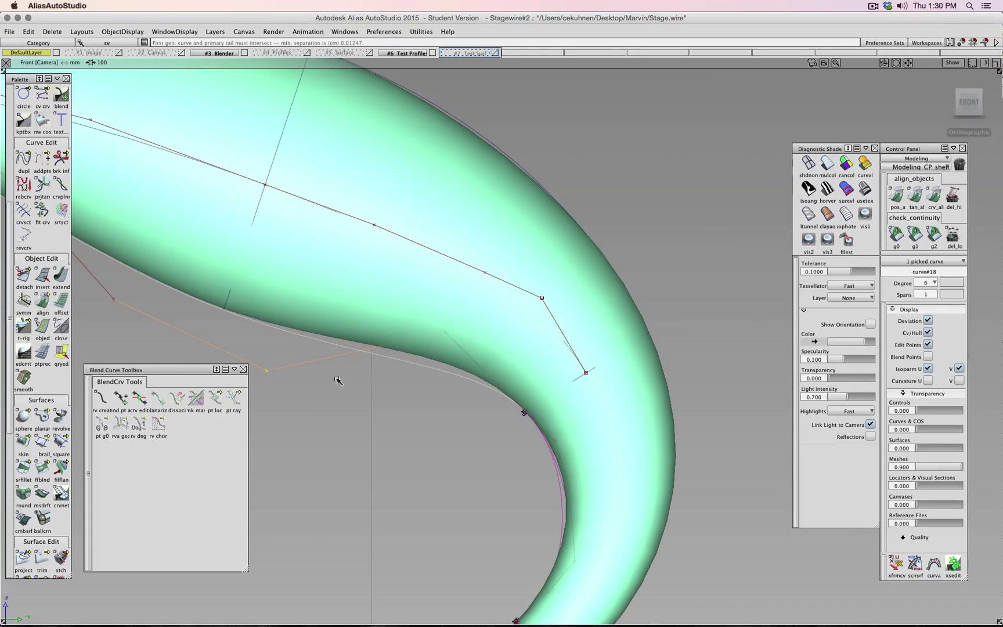
Step: Reposition the middle and bridge-side CVs of the upper inner profile curve so it follows the Blender reference's inner edge
drag(444, 336, 437, 370)
click(444, 331)
scroll(415, 371, down, 2)
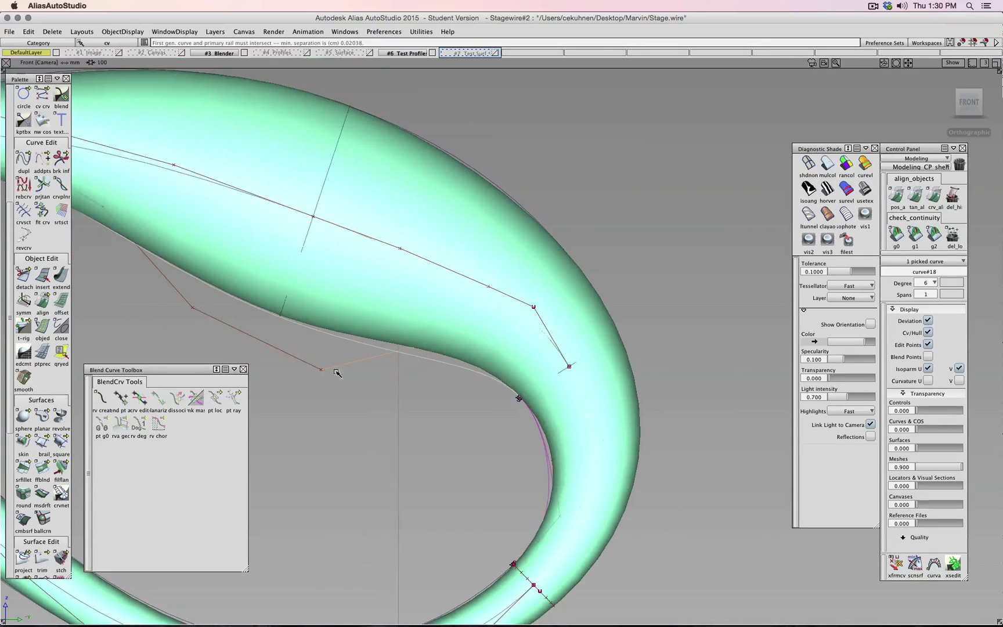
drag(321, 370, 283, 335)
drag(193, 311, 250, 352)
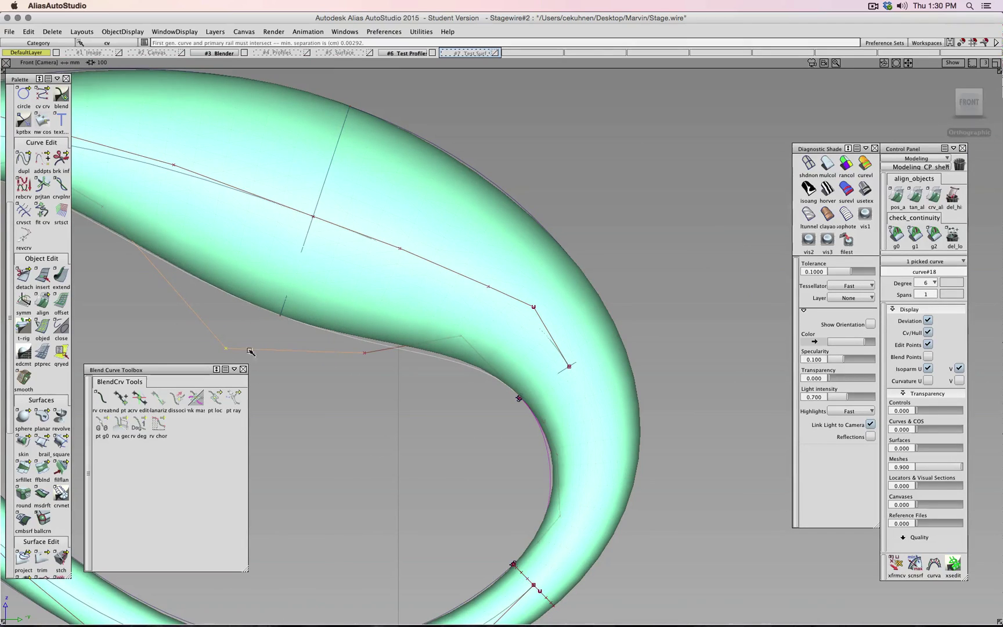
drag(366, 354, 390, 360)
drag(460, 335, 432, 321)
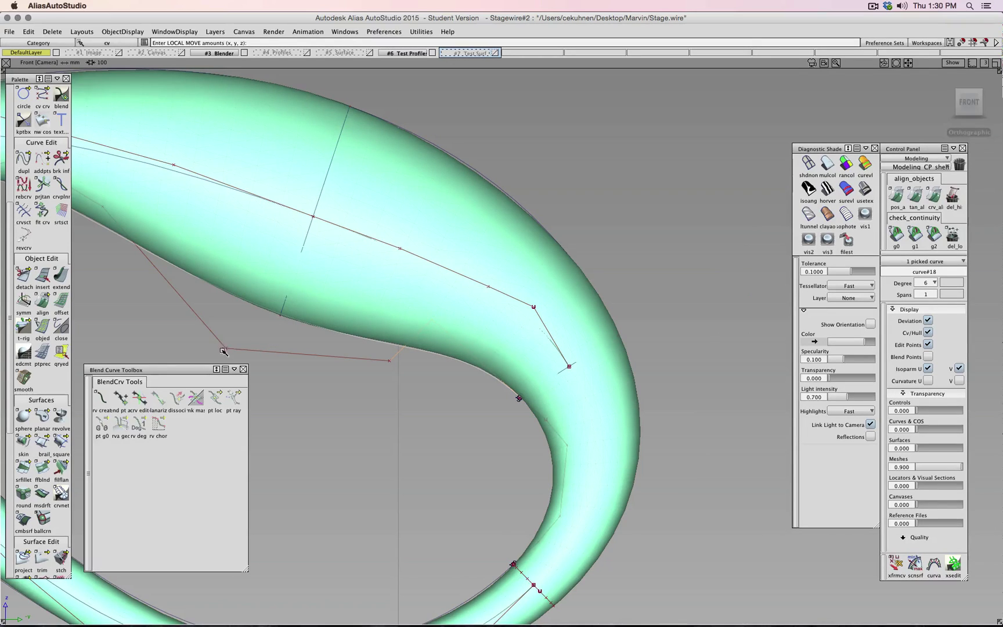
Step: Lower the upper inner profile curve's lowest middle CV slightly and toggle the Blender layer to compare, leaving that layer hidden
drag(225, 348, 226, 353)
shift+super+right_drag(399, 354, 441, 385)
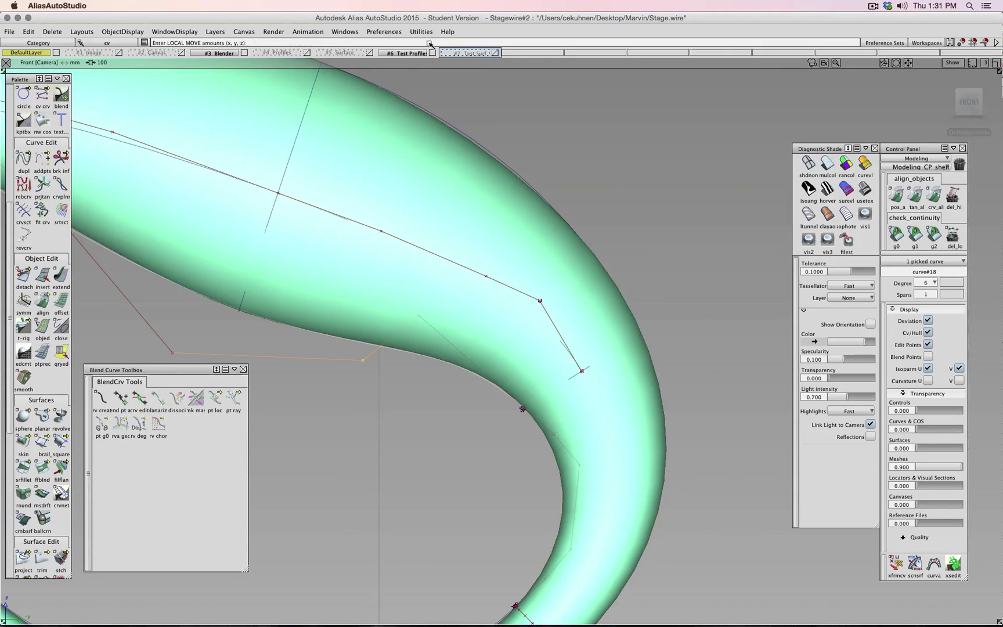
click(245, 53)
click(245, 53)
click(244, 52)
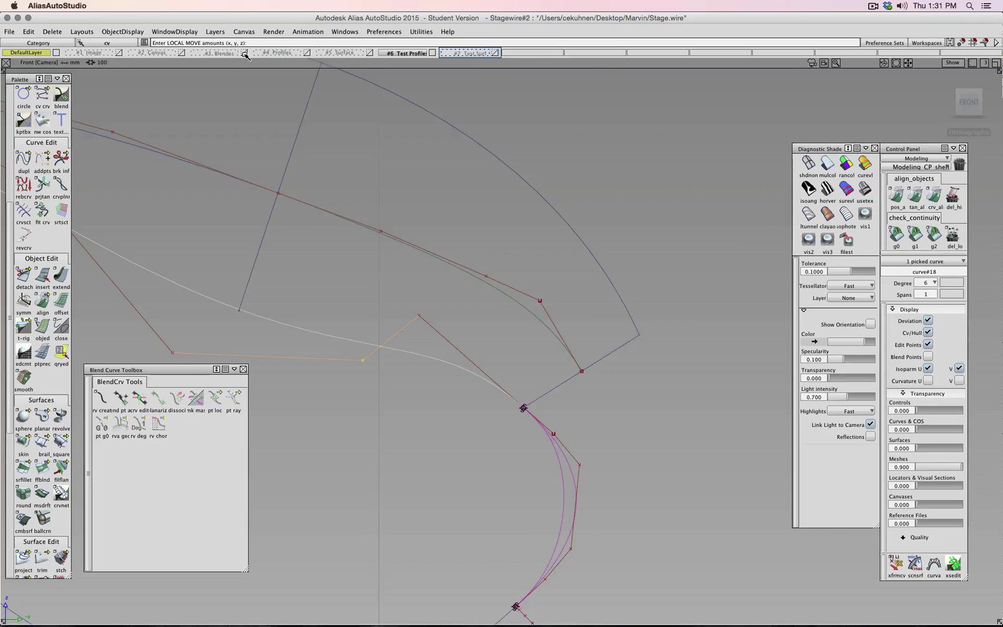
click(244, 52)
click(245, 52)
click(244, 53)
click(244, 52)
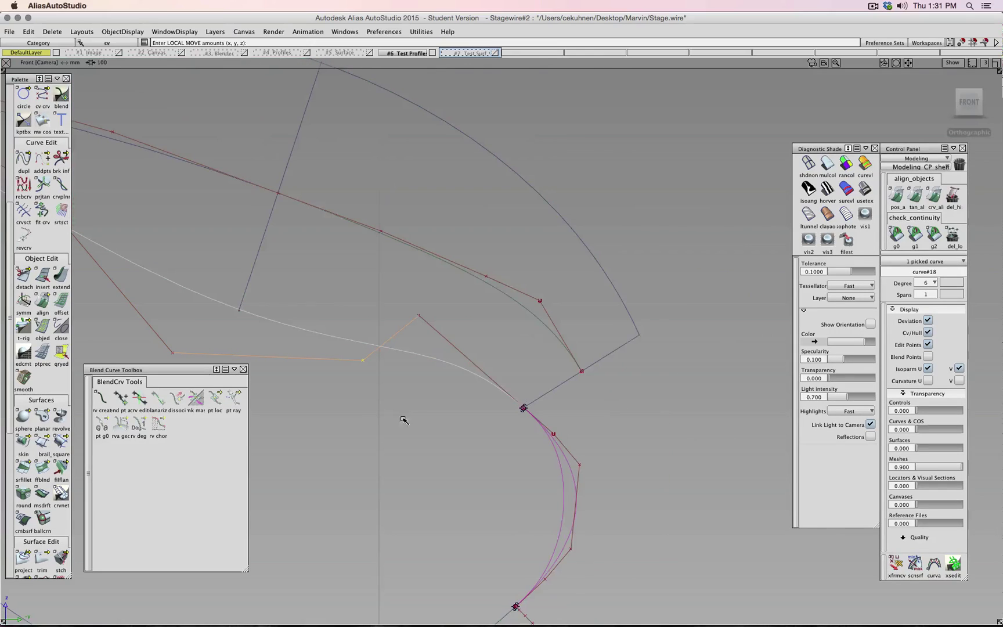
ctrl+shift+drag(414, 406, 609, 483)
click(576, 478)
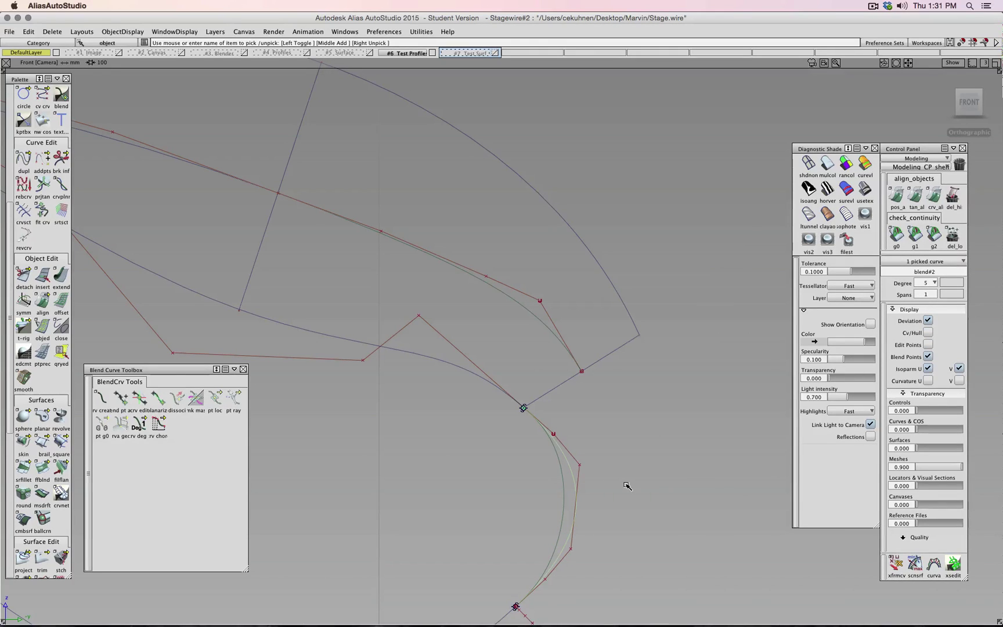
key(Delete)
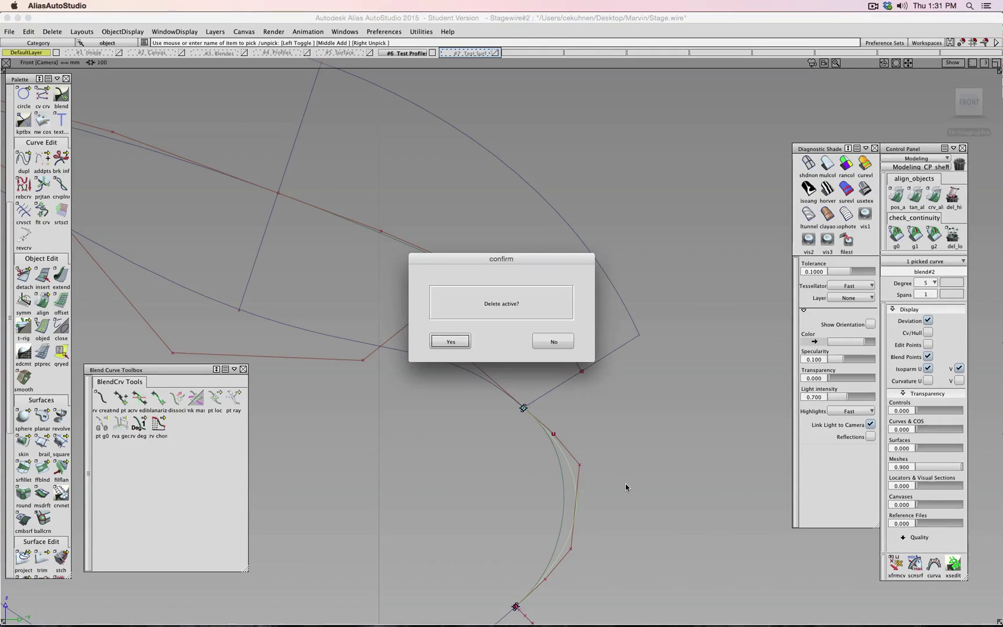
key(Return)
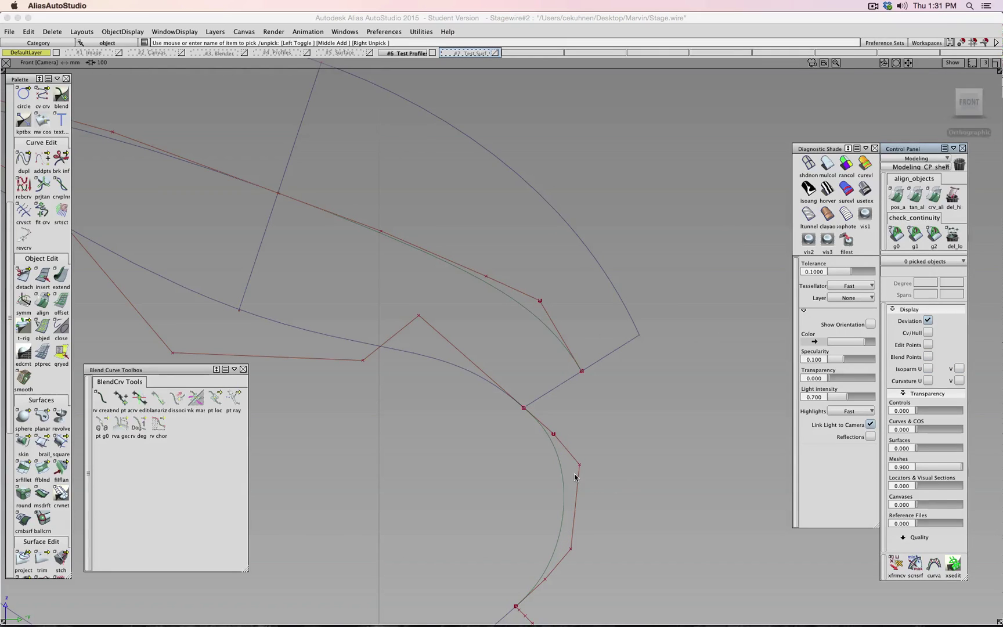
key(super+z)
Step: Delete the degree-5 curve overlapping the inner bridge, keeping the blend curve between the upper and lower profiles
click(562, 475)
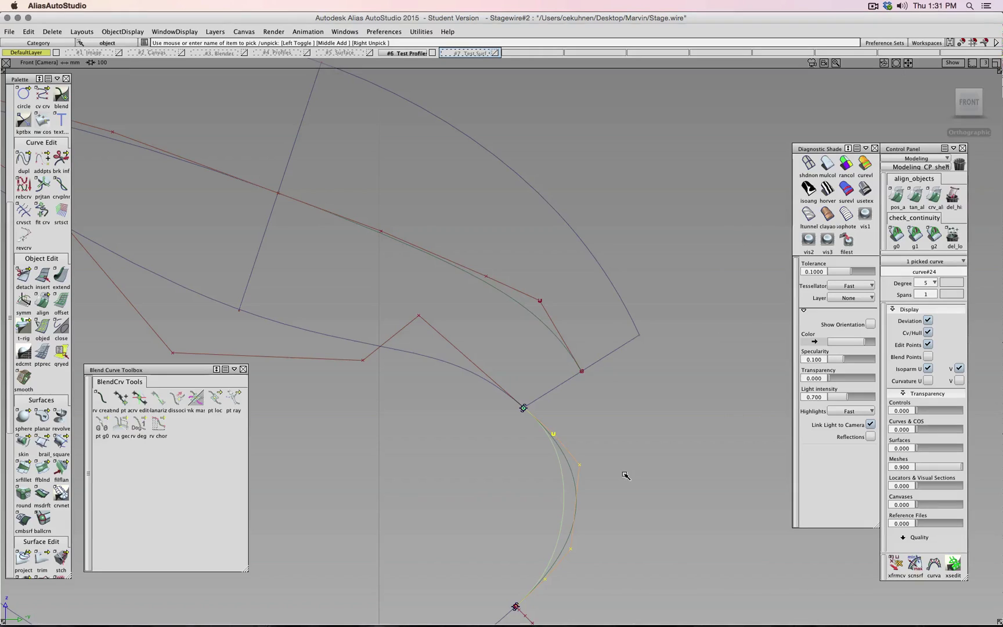
key(Delete)
click(453, 347)
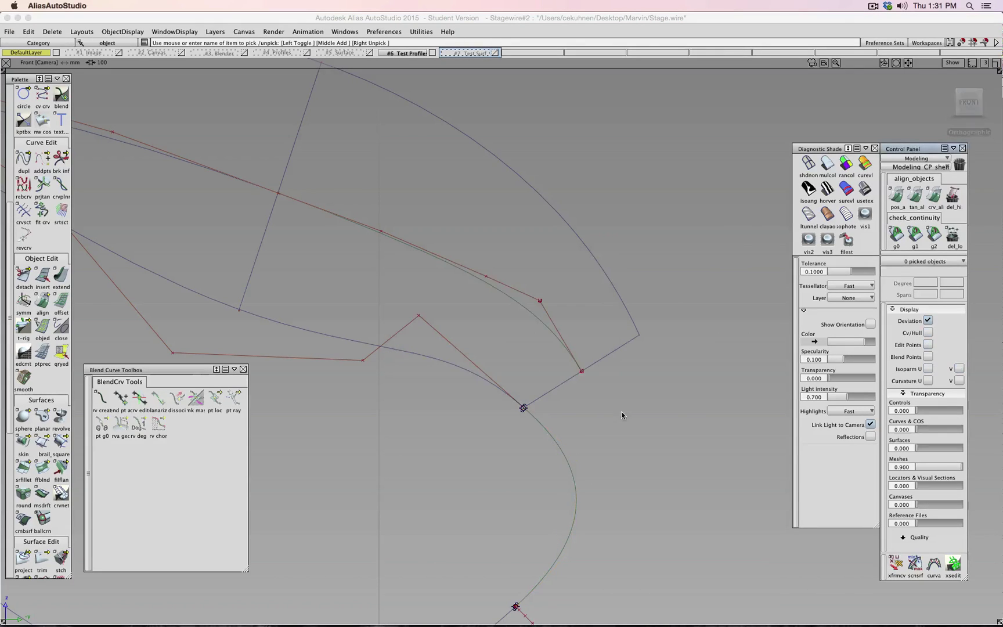
Step: Show the Blender layer again and switch off diagnostic shading so the reference mesh is displayed unshaded
click(244, 53)
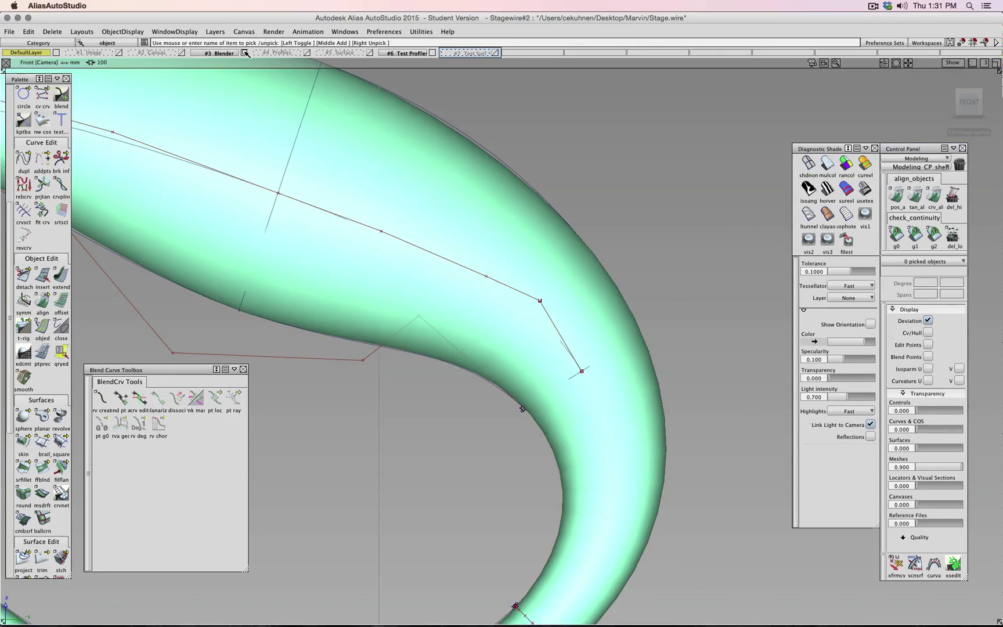
click(245, 53)
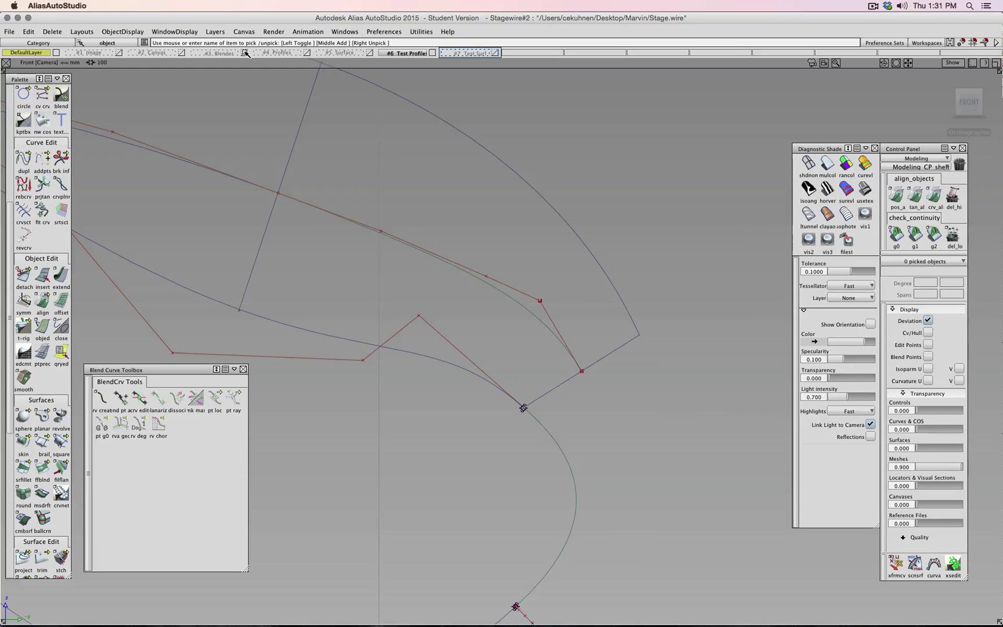
click(245, 53)
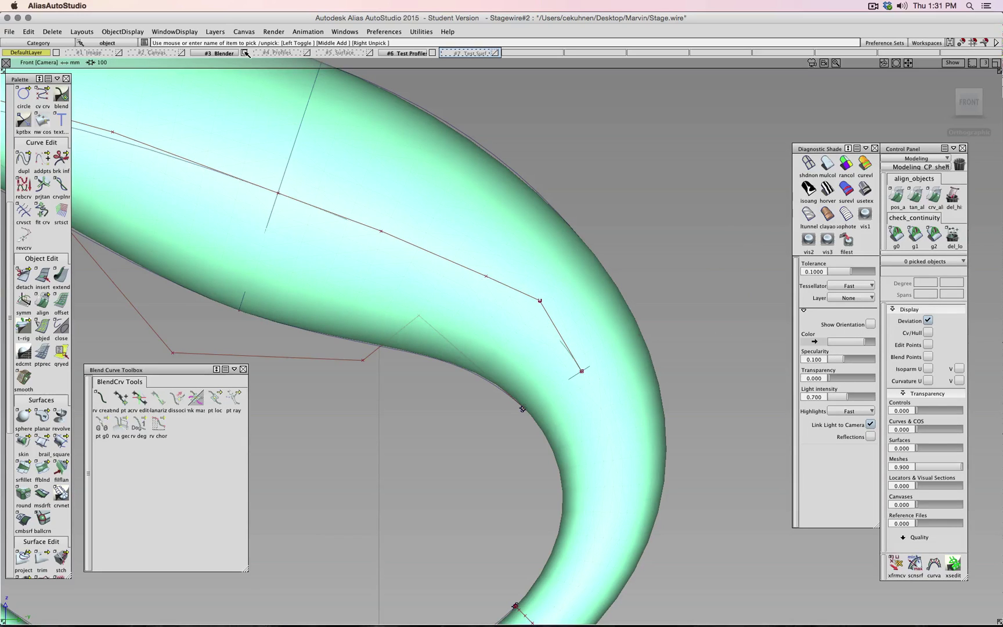
click(808, 163)
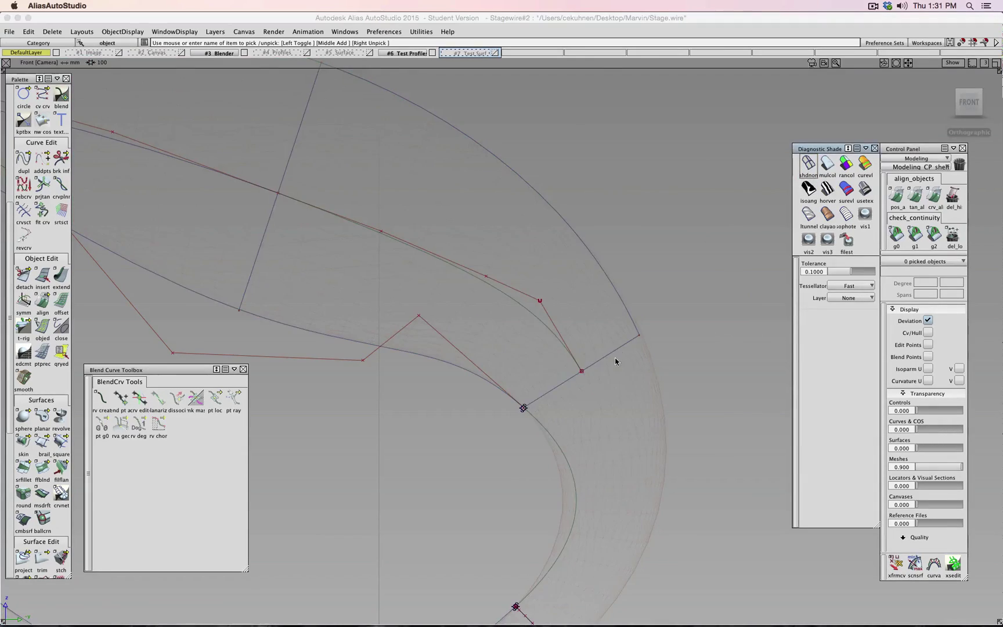
Step: Shift the upper inner profile curve's bridge-side CV toward the bridge and its neighbouring middle CV away, fitting the blend to the reference
alt+shift+middle_drag(616, 362, 615, 203)
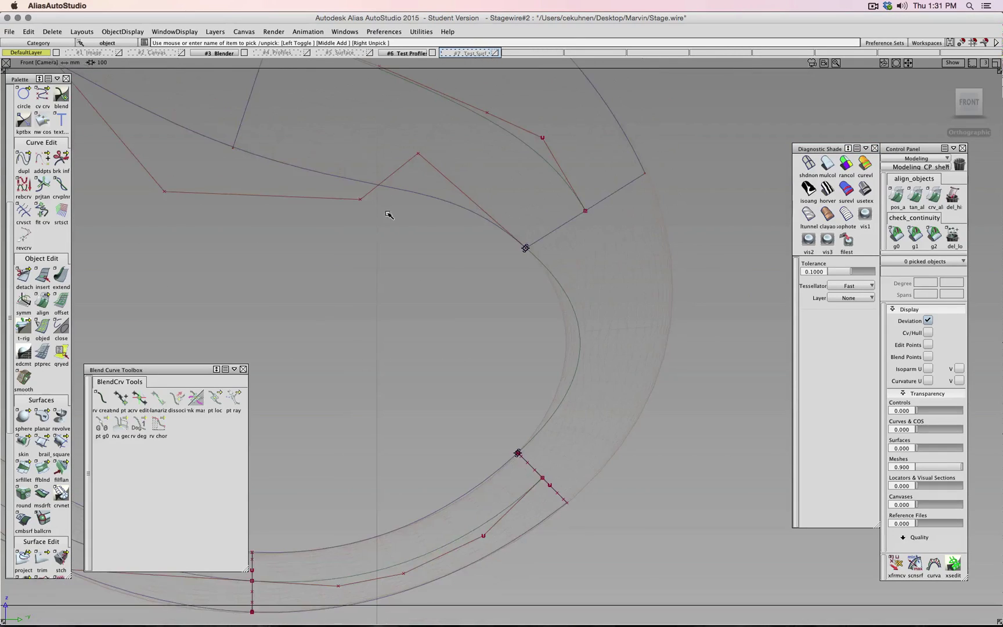
ctrl+shift+drag(411, 258, 414, 170)
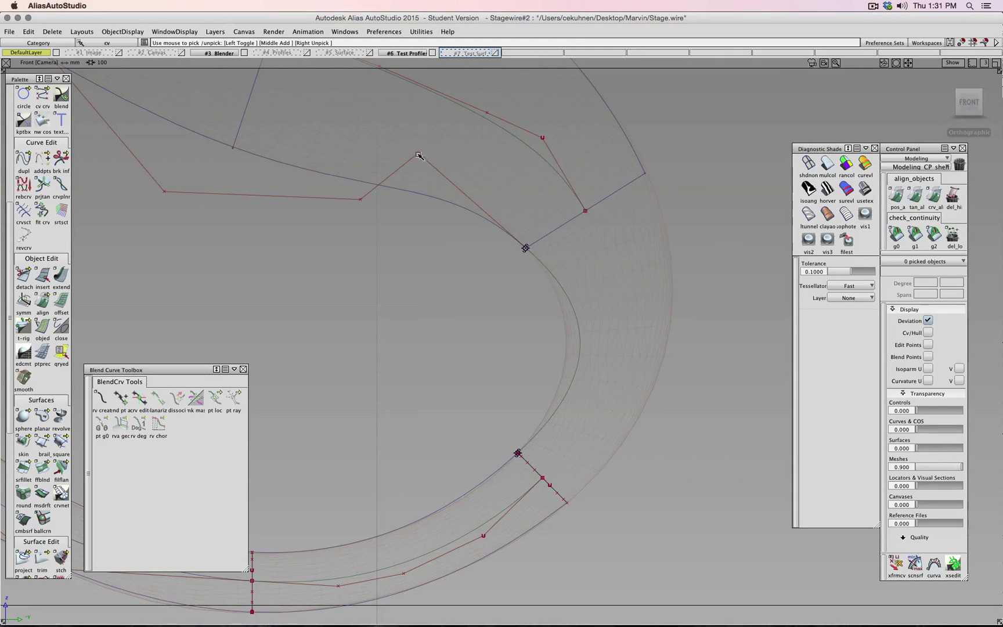
click(419, 156)
ctrl+shift+drag(447, 253, 470, 214)
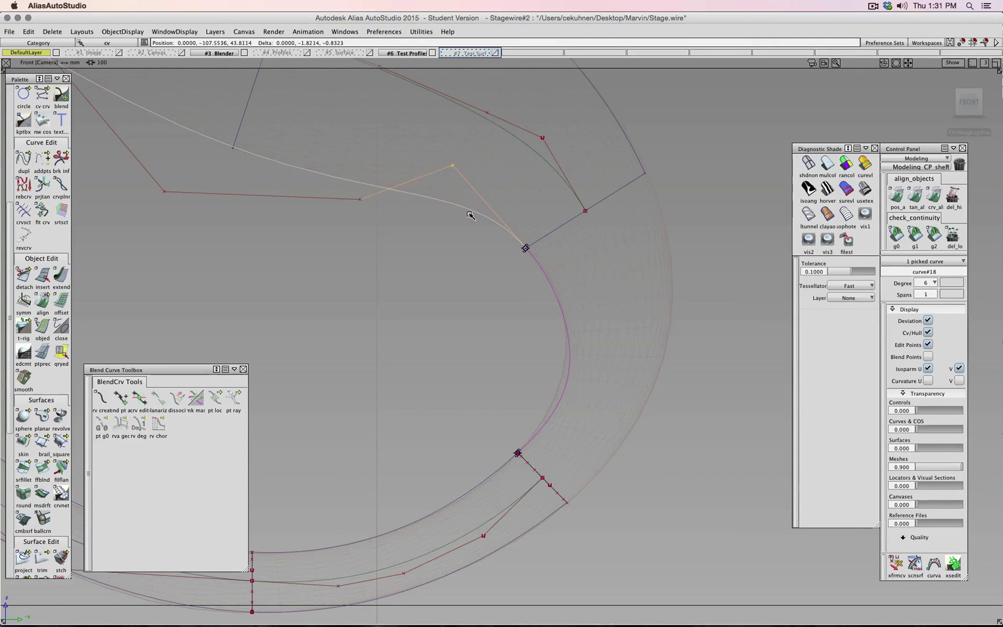
click(361, 200)
mouse_move(361, 200)
mouse_down()
mouse_move(351, 222)
mouse_move(369, 148)
mouse_move(345, 195)
mouse_up()
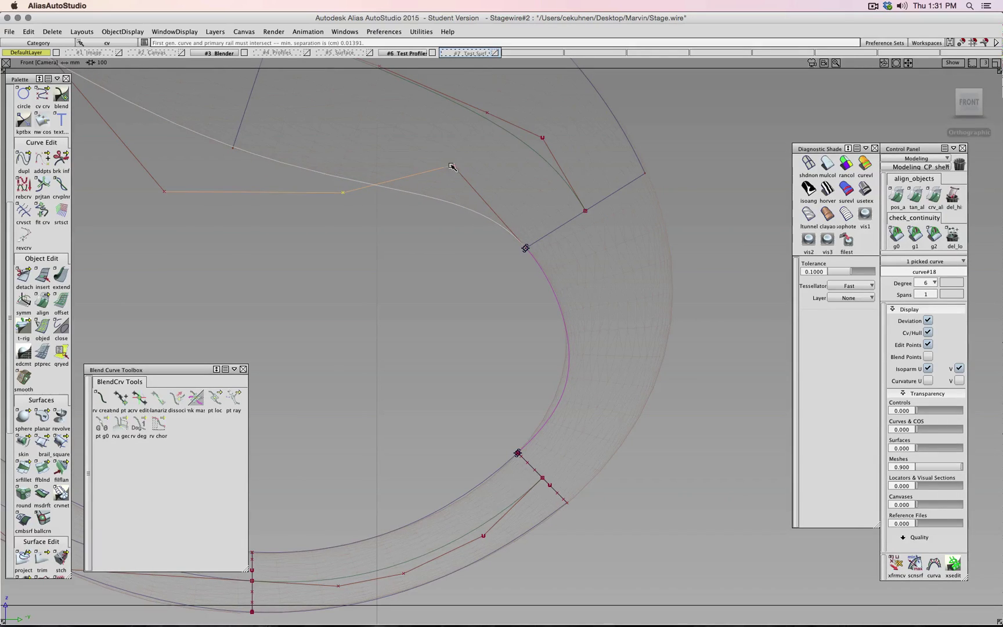
drag(452, 166, 450, 161)
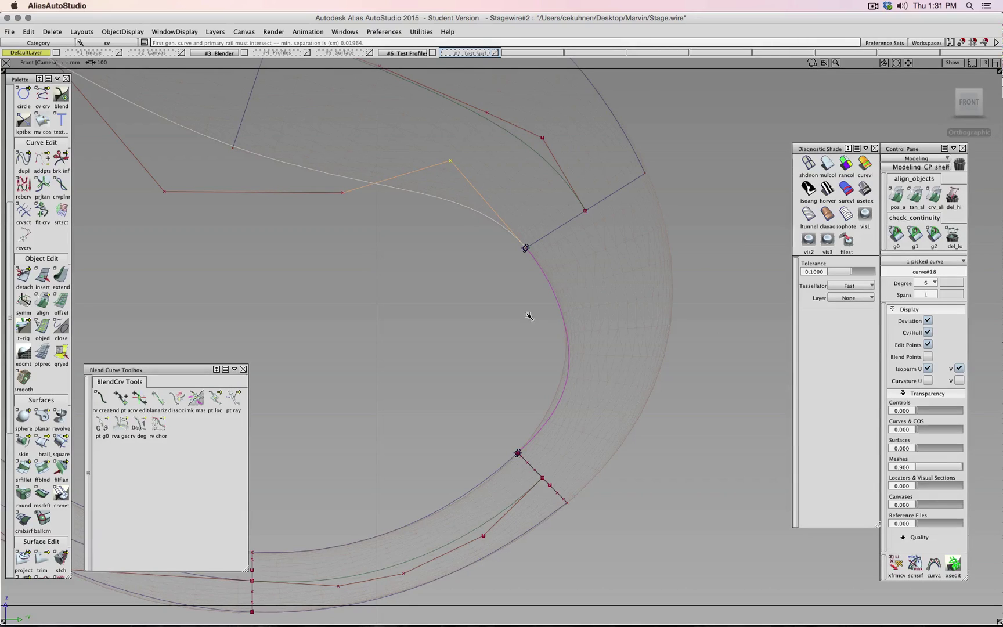
Step: Nudge the upper inner profile curve's bridge-side CV and slightly lower its lowest middle CV to follow the reference edge
scroll(474, 470, down, 2)
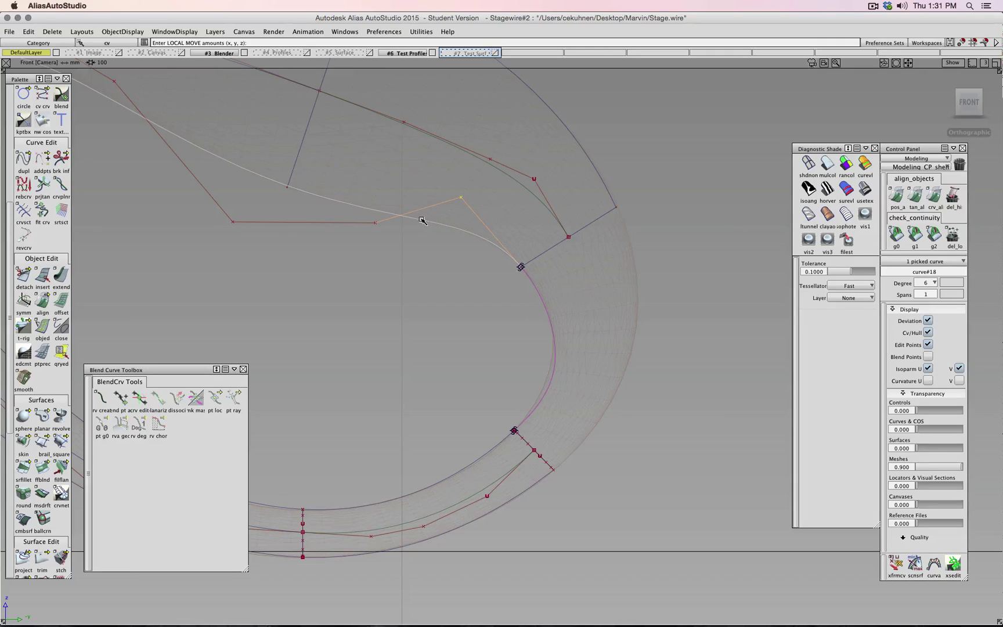
drag(438, 229, 437, 231)
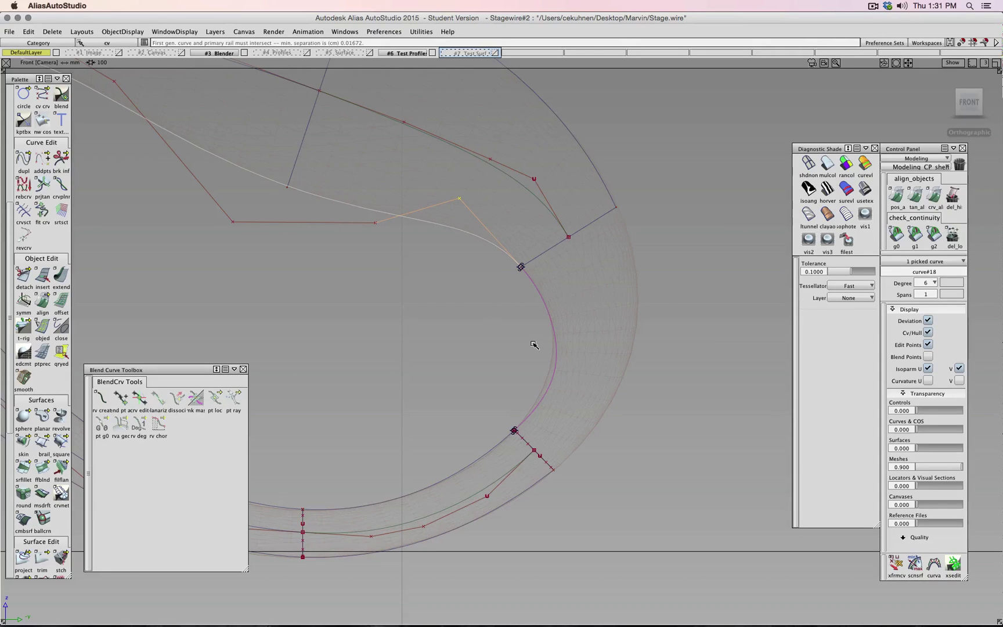
scroll(447, 225, up, 3)
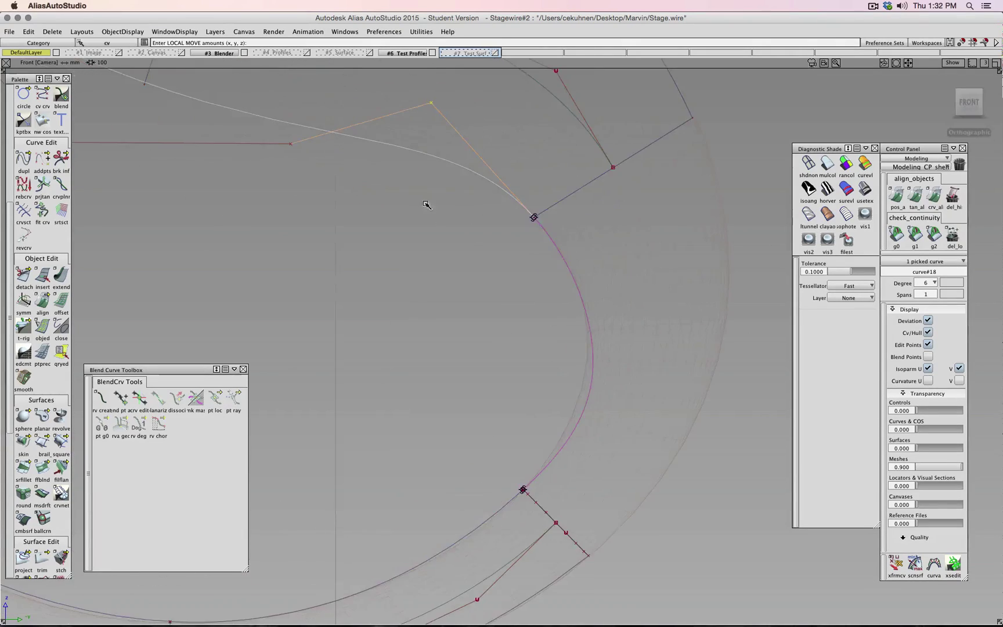
alt+shift+middle_drag(429, 208, 601, 380)
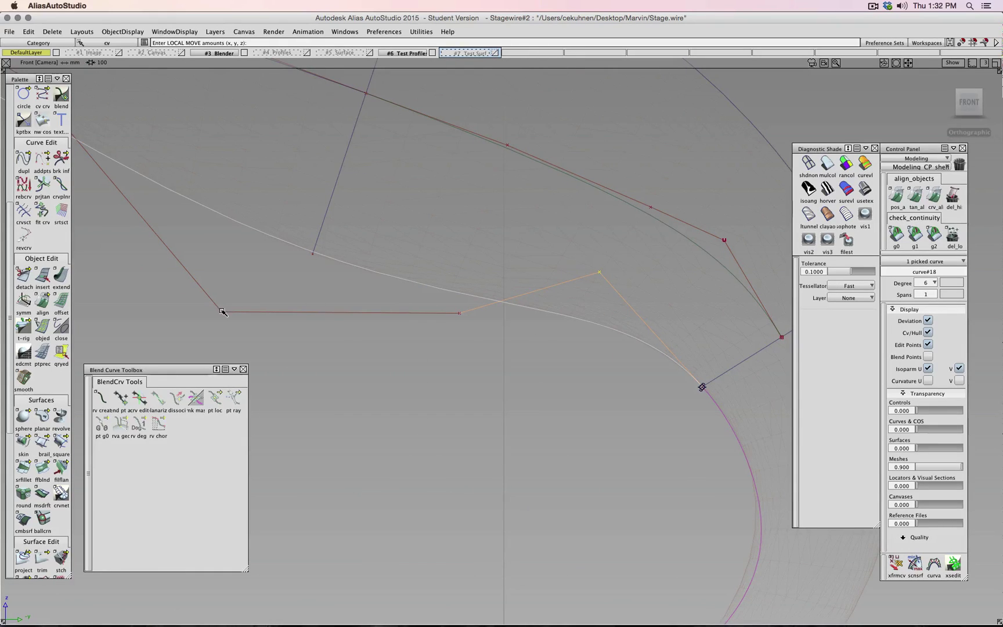
drag(222, 313, 219, 319)
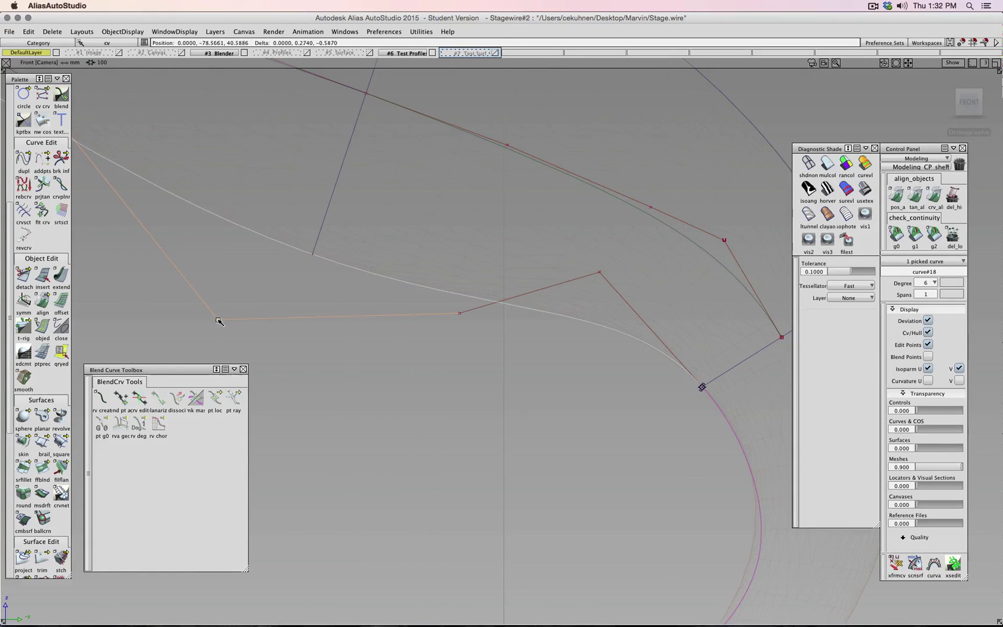
Step: Examine the edited profile curves from an angled view against the Test Surf layer's surfaces, leaving that layer hidden
scroll(296, 278, down, 6)
scroll(296, 278, up, 3)
alt+shift+drag(387, 291, 490, 282)
ctrl+shift+drag(490, 344, 490, 321)
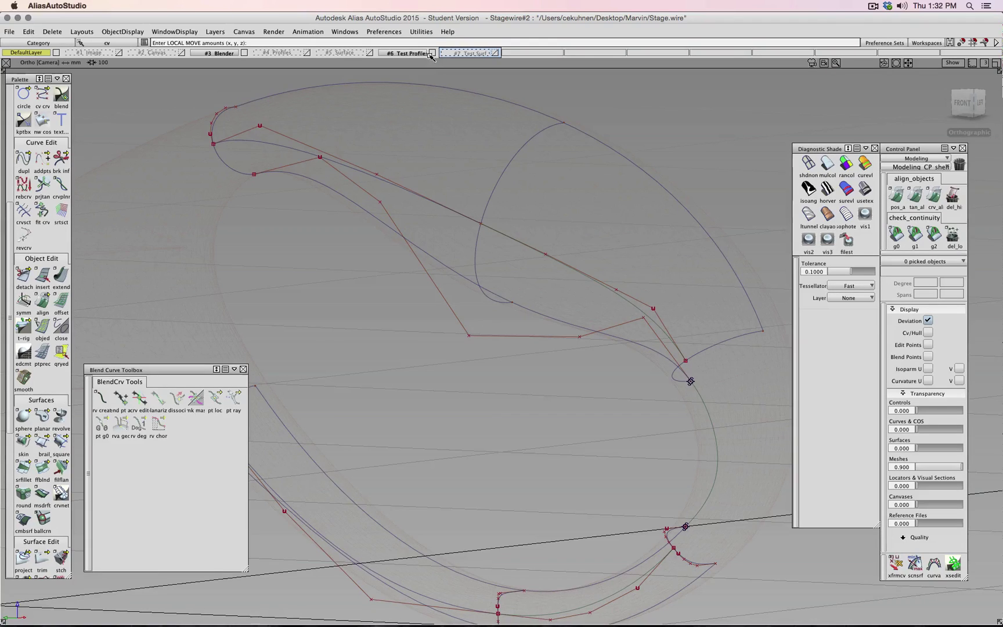
click(495, 53)
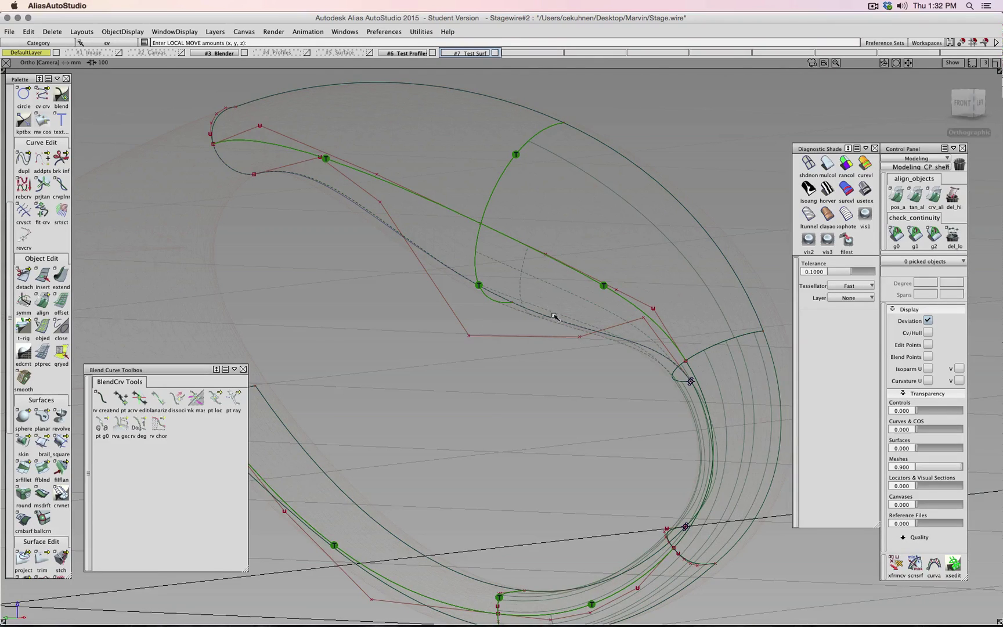
click(495, 53)
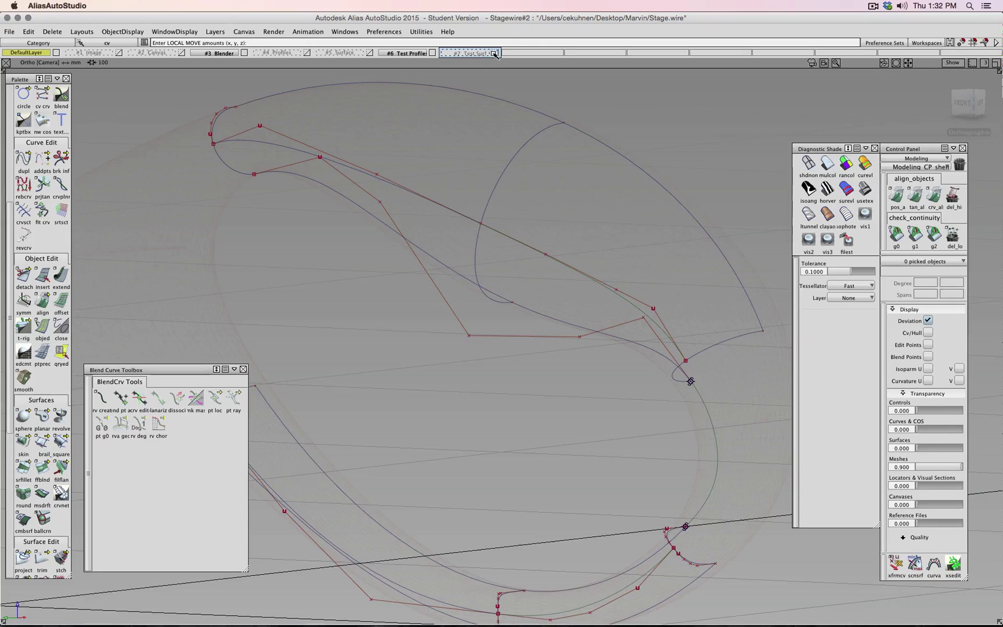
Step: Hide the CVs of the upper inner profile curve and display the CVs and hull of the middle cross-section arc
scroll(513, 308, up, 8)
ctrl+shift+click(509, 307)
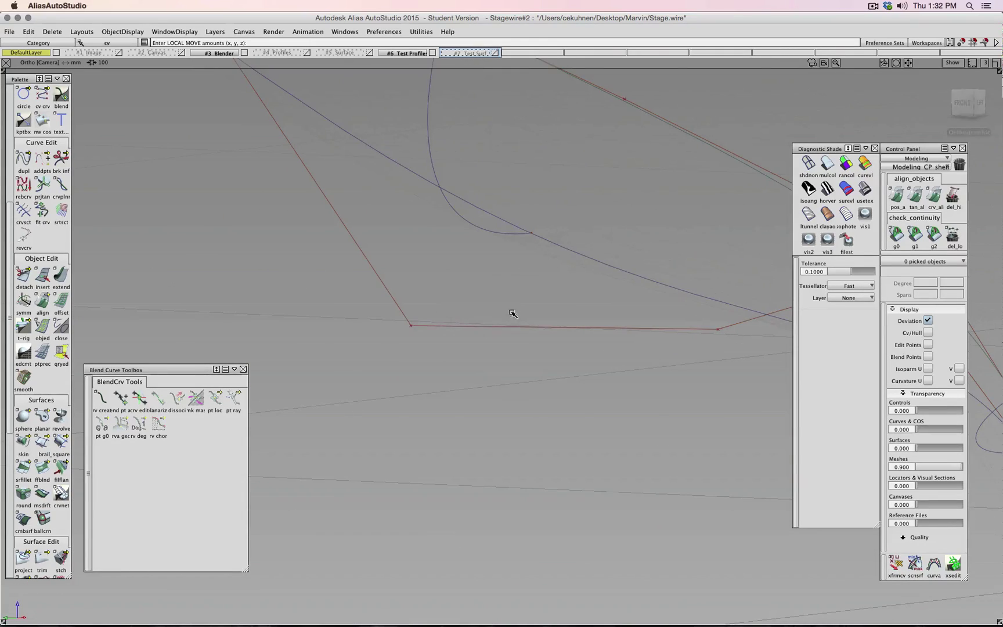
ctrl+shift+drag(511, 316, 541, 316)
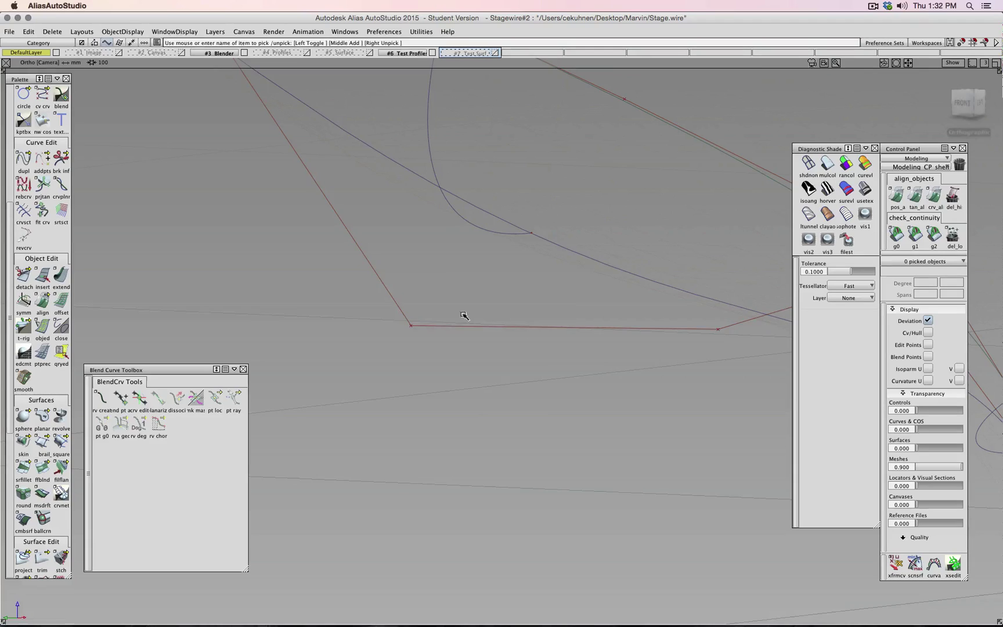
click(708, 311)
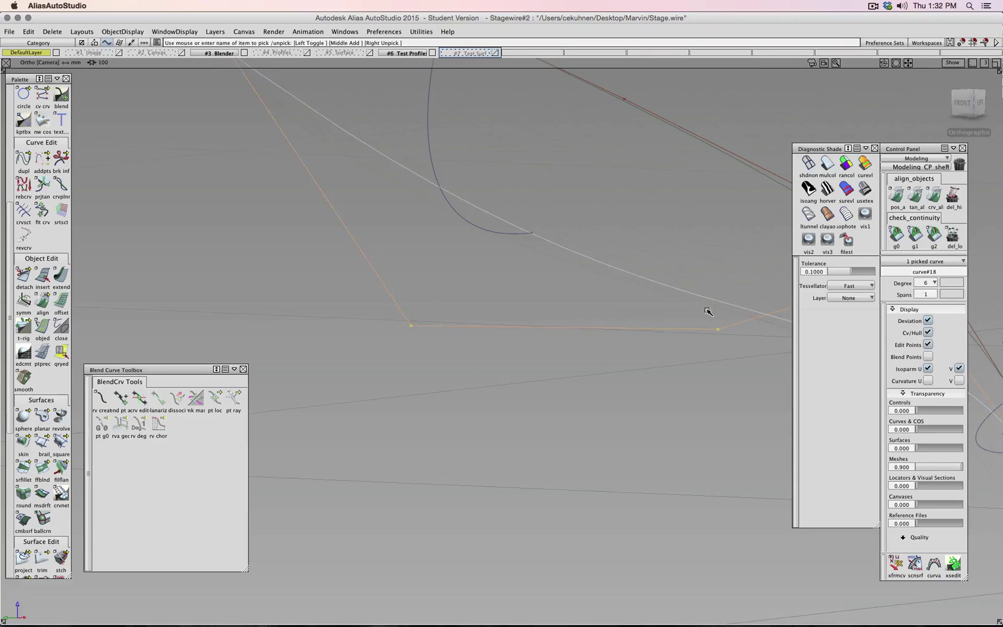
ctrl+shift+click(531, 310)
ctrl+shift+drag(530, 306, 506, 315)
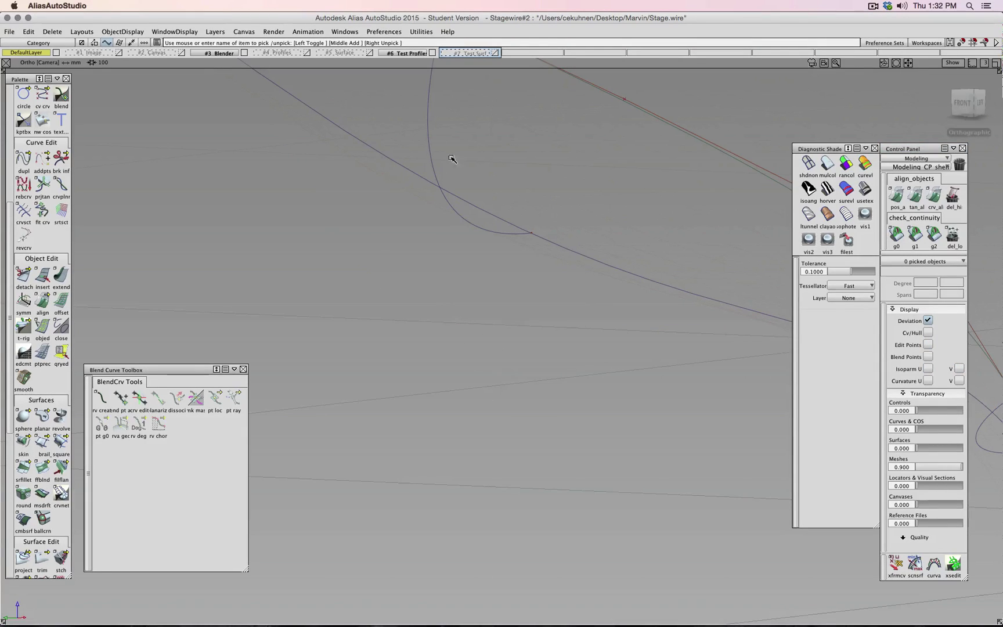
click(432, 139)
click(926, 332)
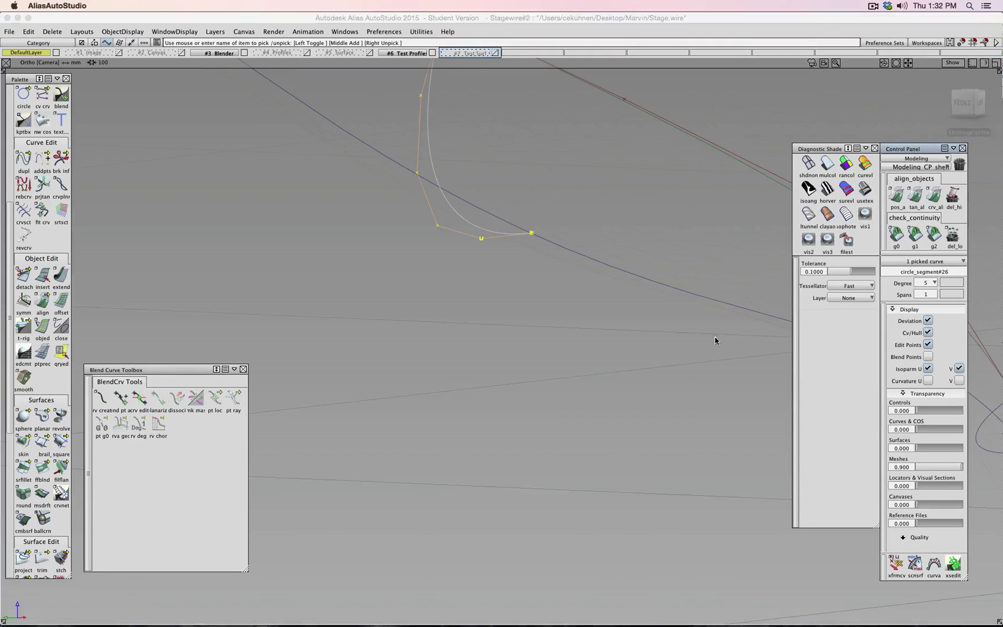
Step: Examine the middle cross-section arc's lower end CV against the upper inner profile curve from the front and at an angle
ctrl+shift+drag(530, 358, 531, 337)
ctrl+shift+drag(530, 359, 564, 359)
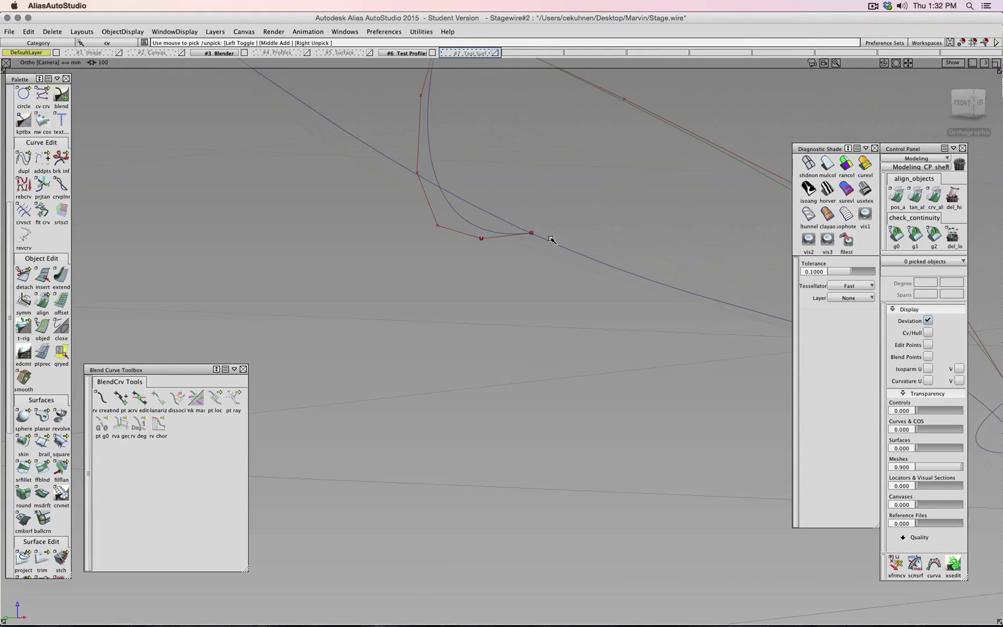
click(531, 234)
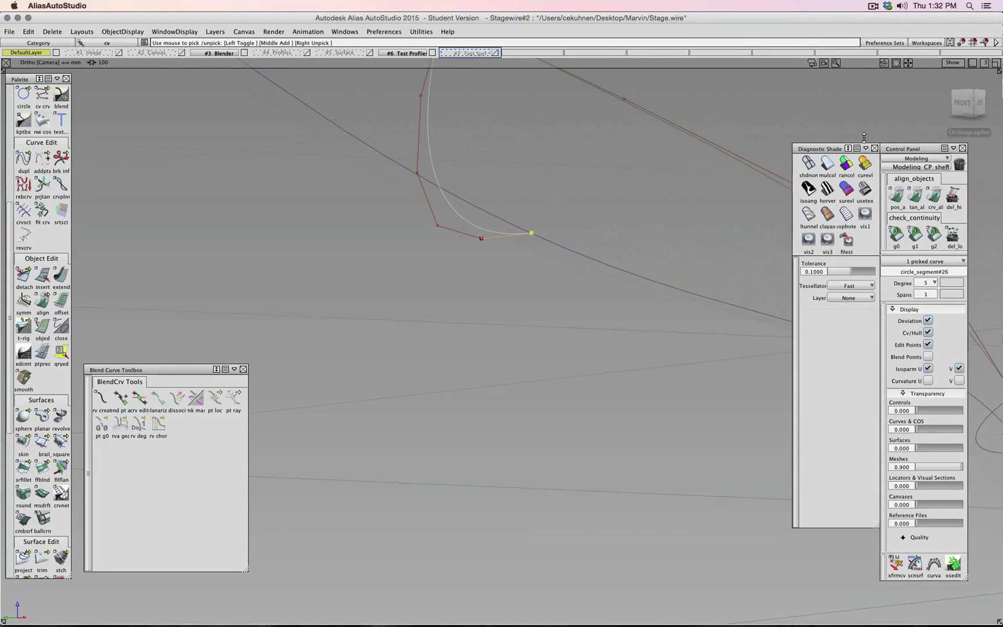
click(964, 102)
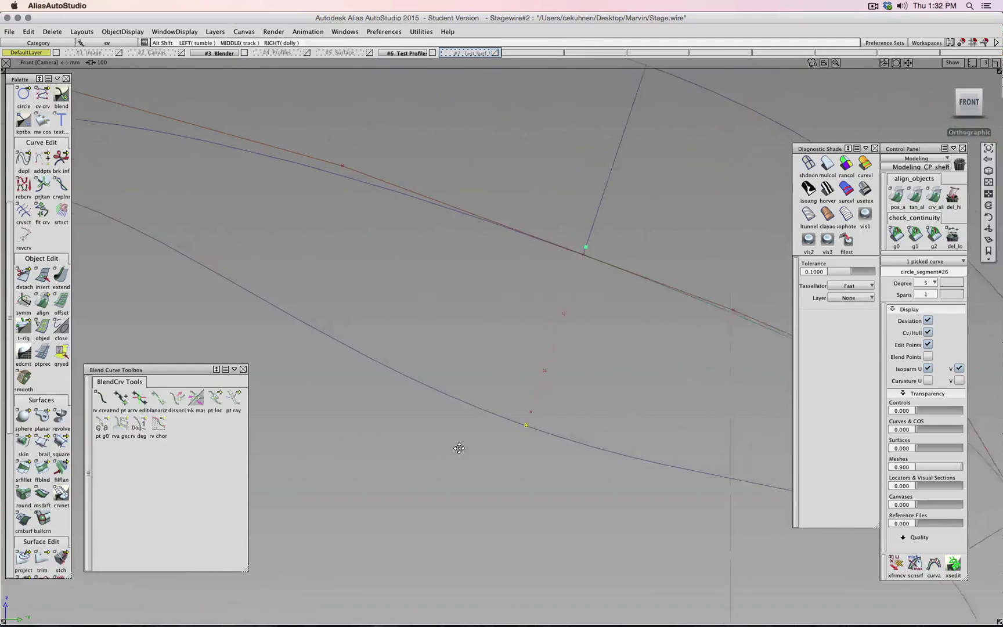
alt+shift+drag(557, 421, 452, 379)
ctrl+shift+drag(269, 183, 112, 224)
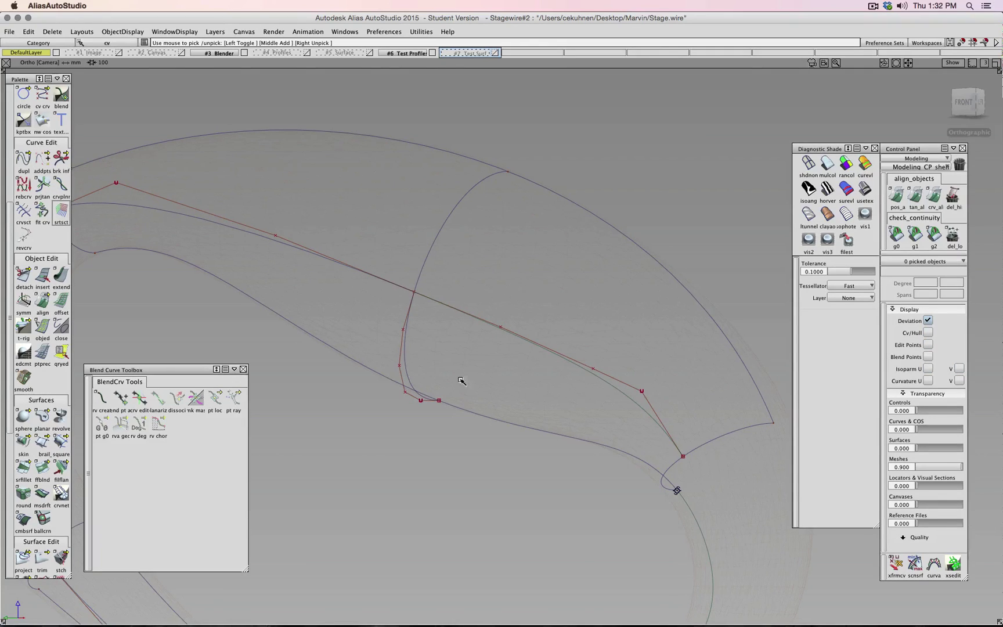
Step: Draw a straight degree-1 construction line between the middle cross-section arc's upper and lower ends and extend it past the inner profile curve
scroll(39, 135, up, 2)
click(41, 134)
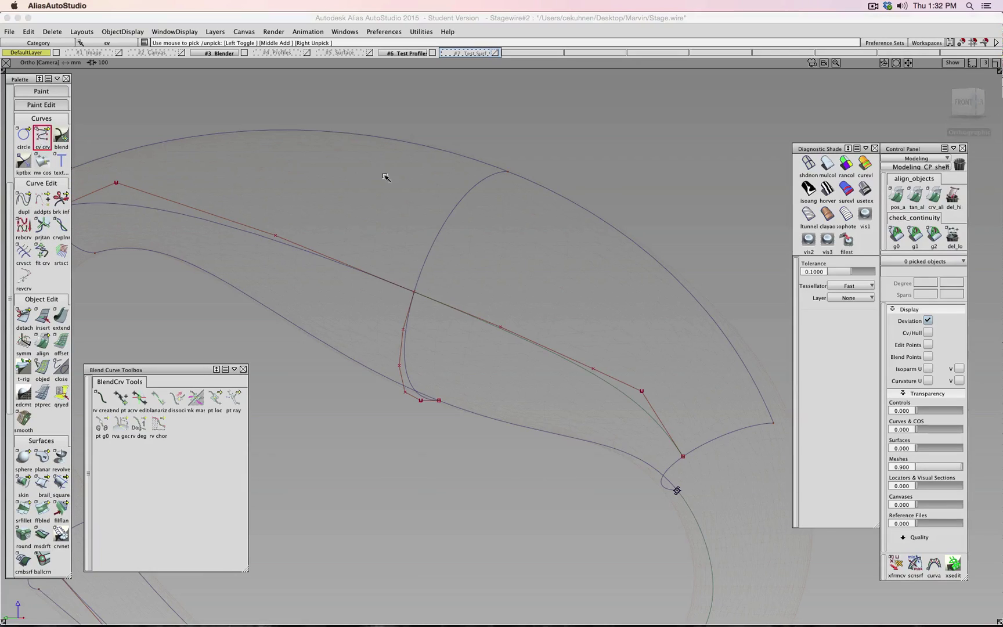
click(508, 172)
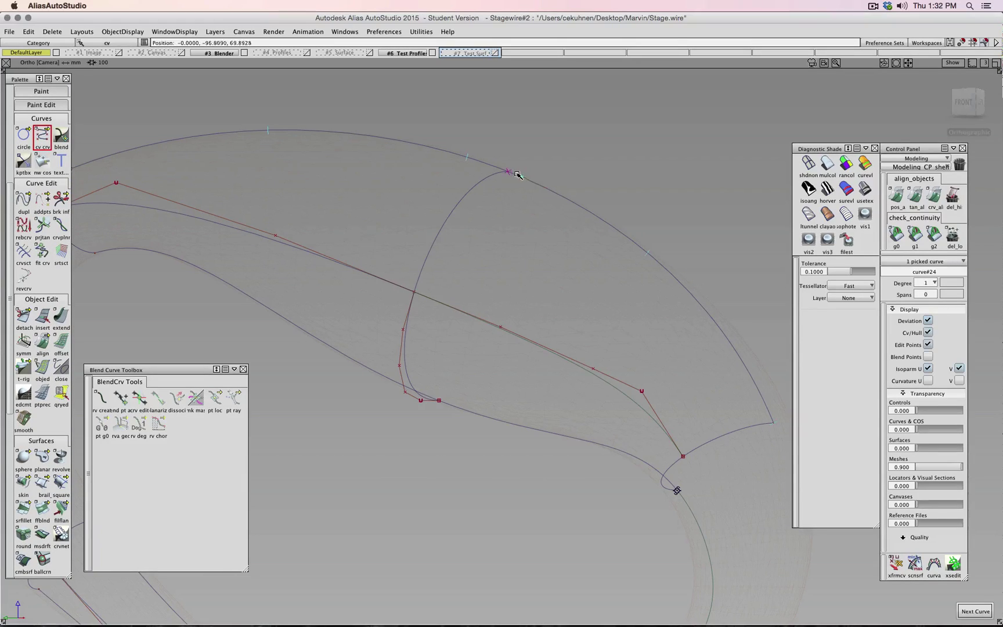
text(z)
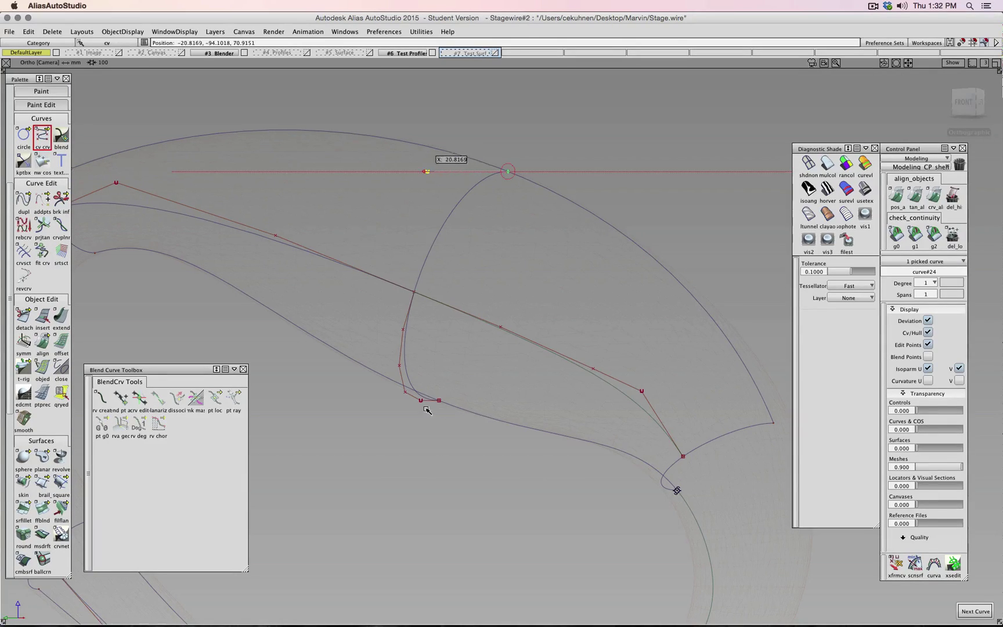
click(439, 399)
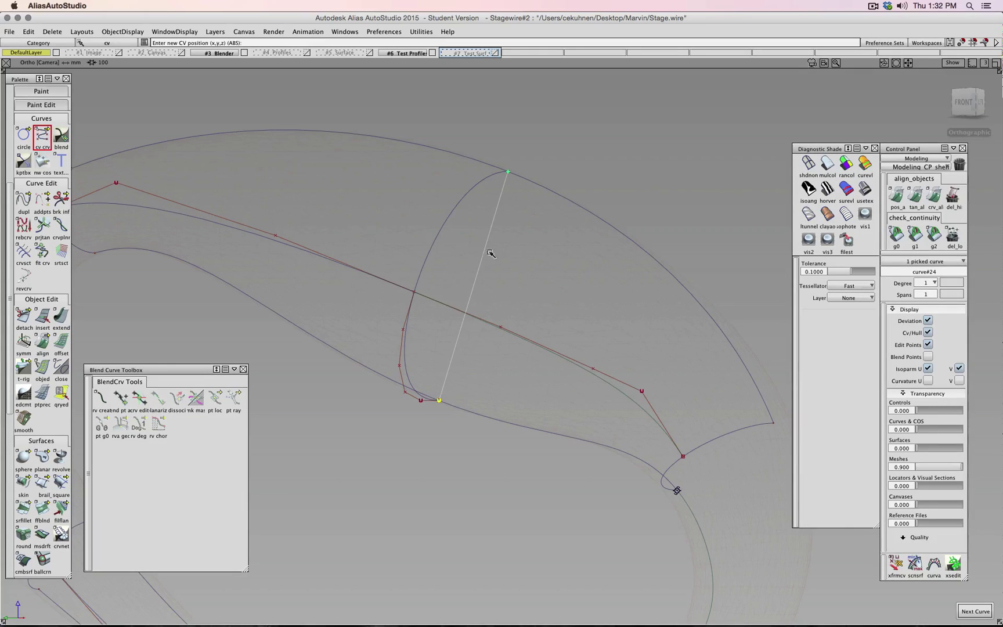
click(61, 317)
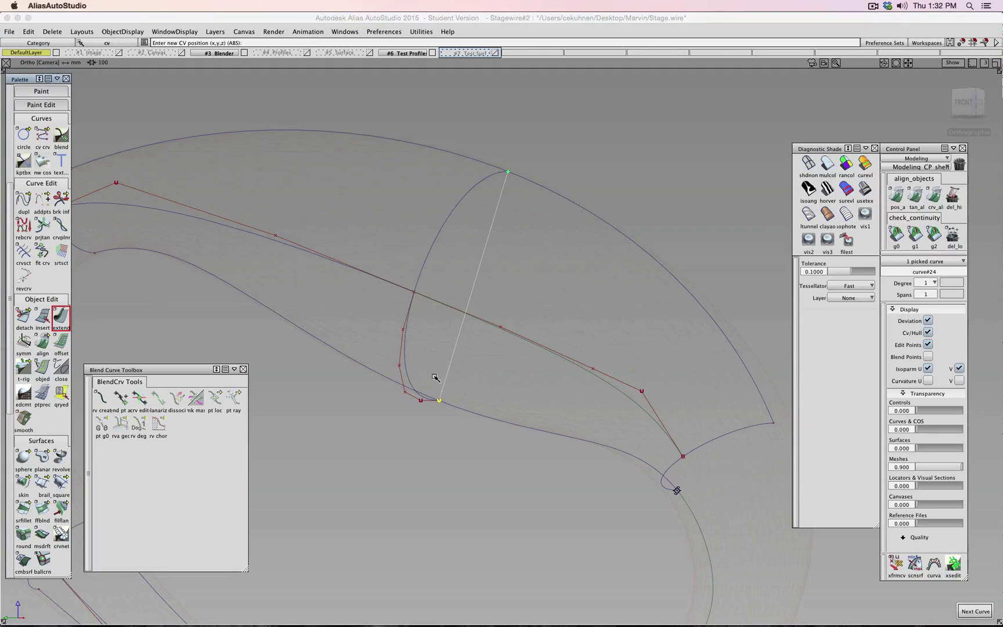
click(439, 407)
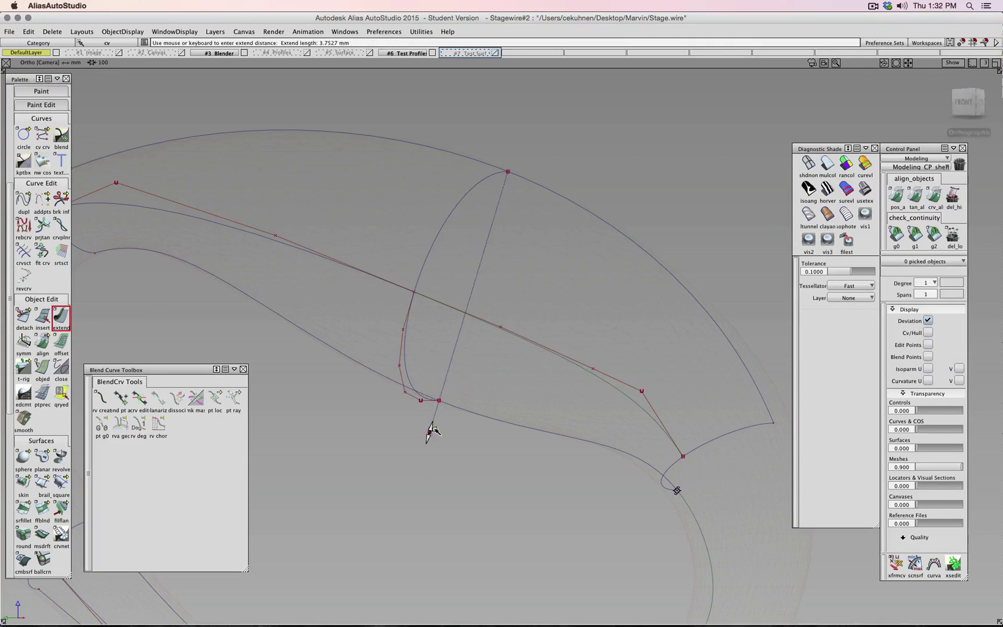
Step: Snap the middle arc's lower end CV onto the construction line where it crosses the upper inner profile curve
alt+shift+right_drag(432, 433, 597, 293)
ctrl+shift+drag(530, 398, 575, 406)
click(507, 377)
ctrl+shift+middle_drag(527, 405, 527, 379)
ctrl+alt+drag(529, 376, 487, 303)
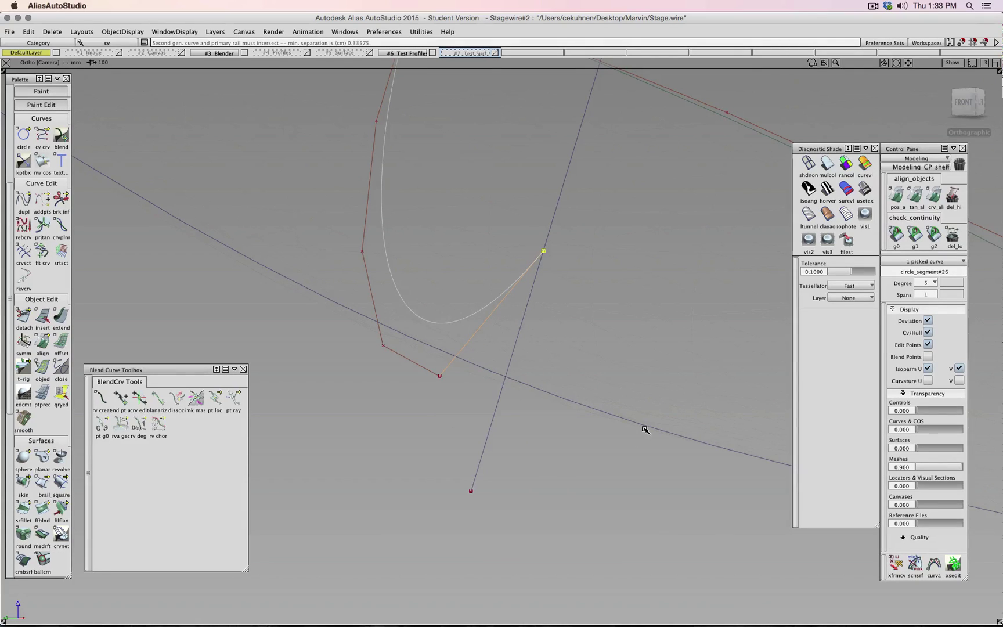
ctrl+alt+drag(643, 428, 508, 388)
Step: Examine the alignment of the arc's lowest two CVs with the construction line at an angle and from the front
scroll(585, 405, down, 3)
click(956, 102)
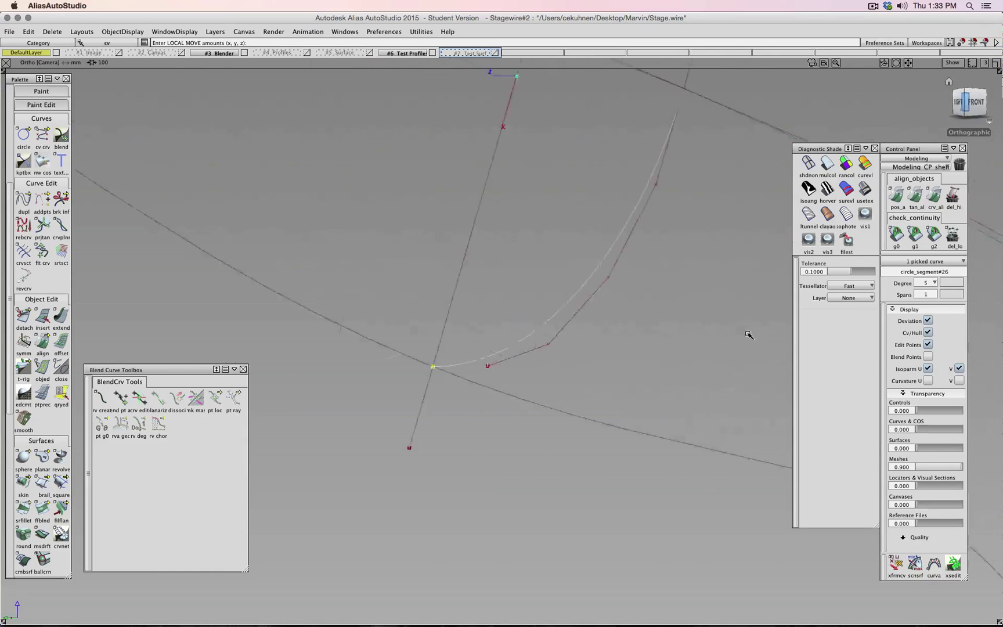
click(979, 104)
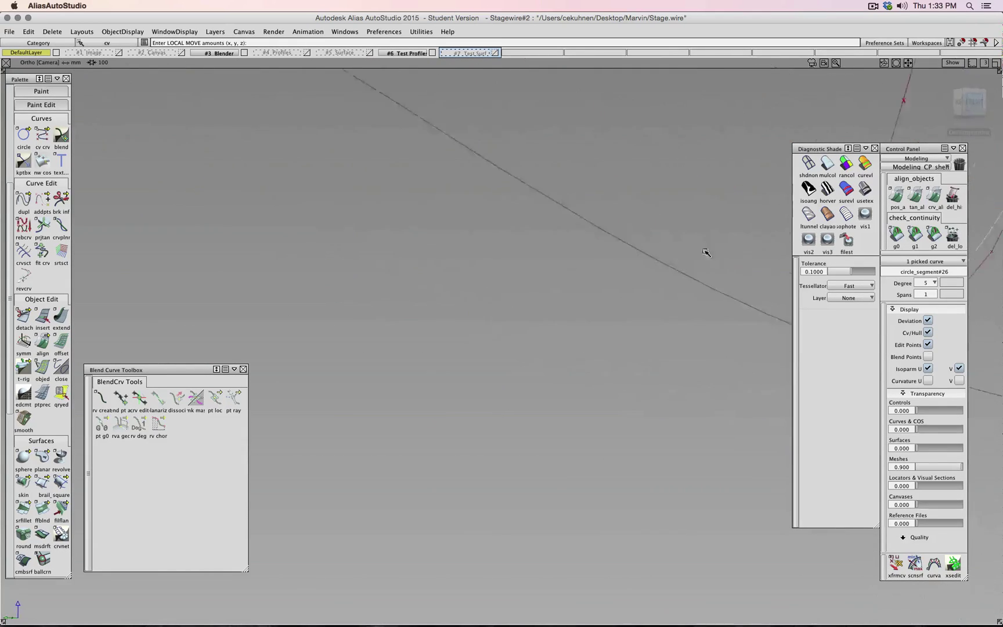
alt+shift+right_drag(594, 373, 640, 374)
alt+shift+drag(640, 374, 618, 383)
click(588, 358)
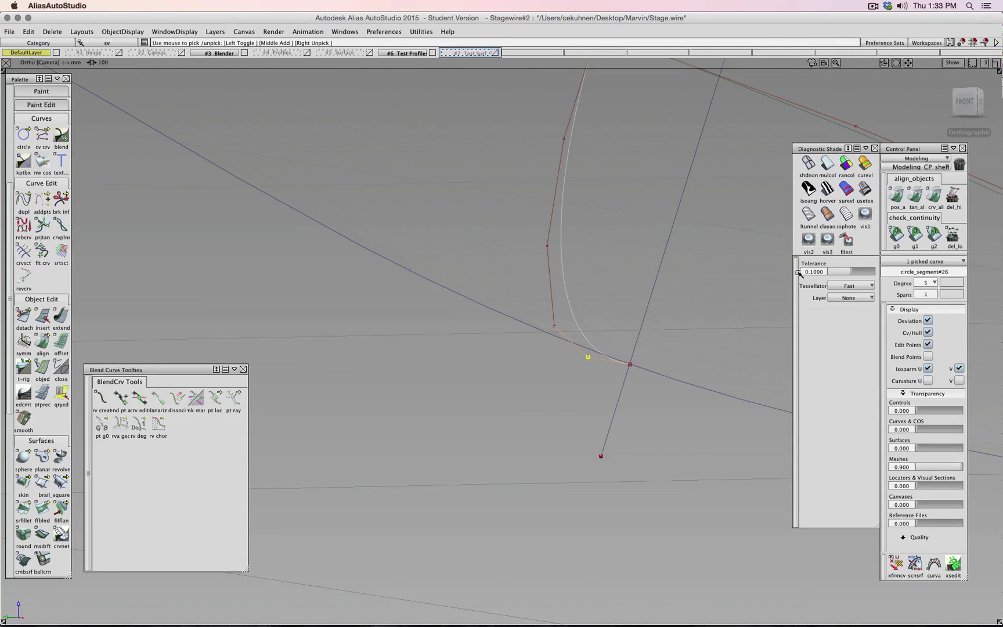
click(968, 103)
alt+shift+middle_drag(616, 355, 446, 297)
alt+shift+right_drag(447, 298, 660, 336)
alt+shift+middle_drag(660, 337, 416, 358)
alt+shift+right_drag(538, 382, 487, 436)
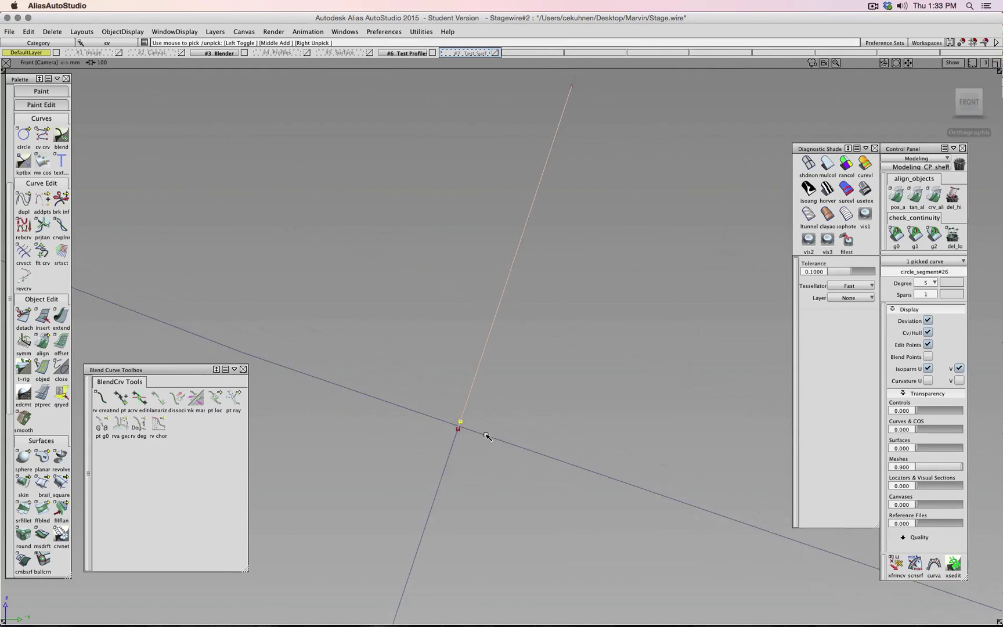
alt+shift+drag(487, 436, 481, 392)
alt+shift+middle_drag(481, 392, 651, 314)
alt+shift+right_drag(651, 314, 605, 401)
Step: Reposition the arc's lower end CV closer to the intersection of the construction line and the profile curve
ctrl+shift+drag(604, 401, 631, 408)
click(605, 376)
ctrl+shift+middle_drag(627, 407, 682, 397)
drag(684, 399, 606, 359)
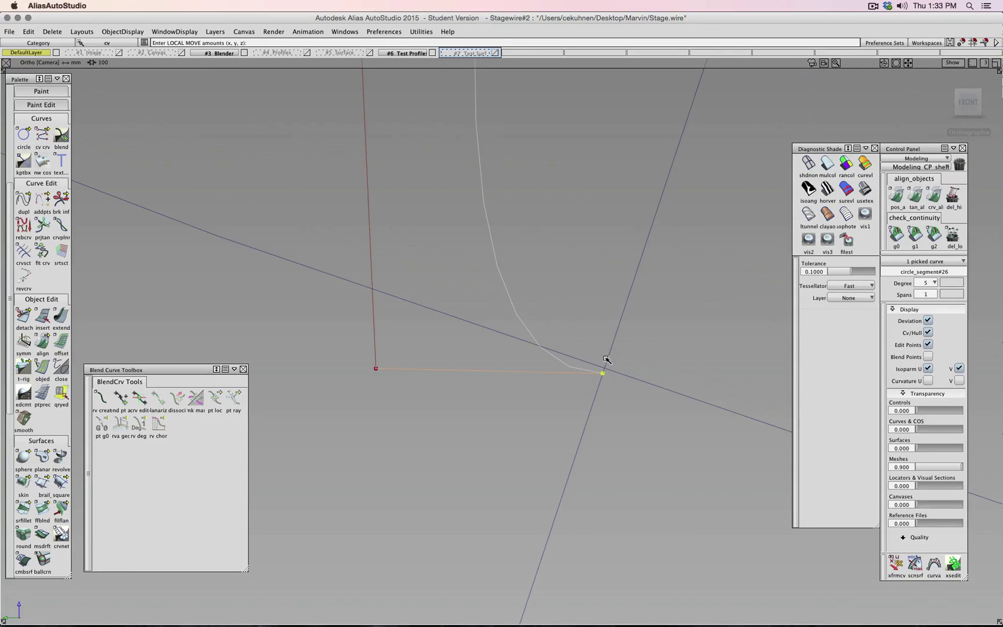
alt+shift+right_drag(605, 367, 608, 275)
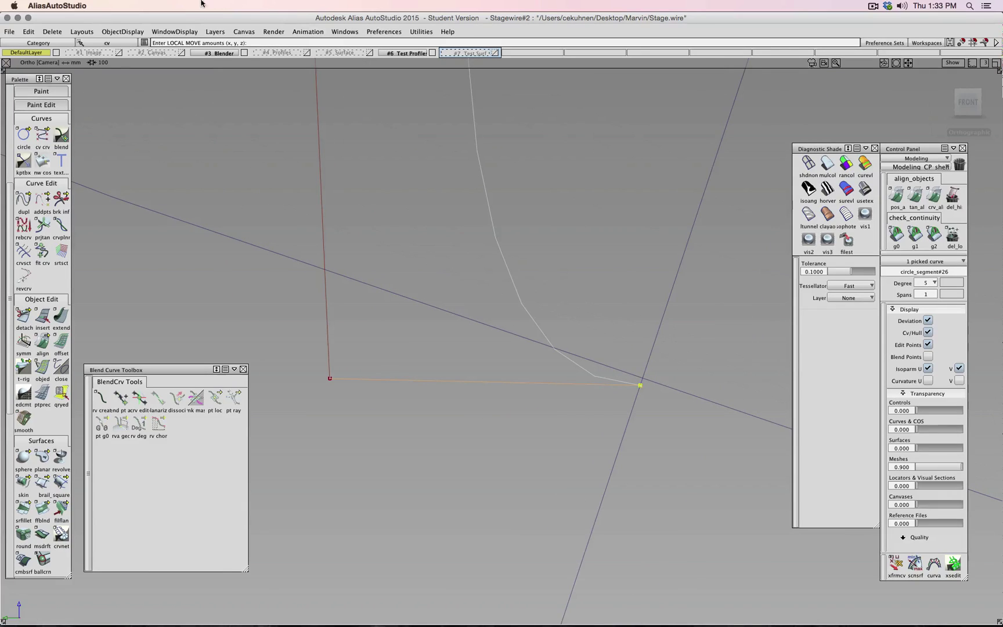
Step: Set the draw precision to 0.1
click(123, 32)
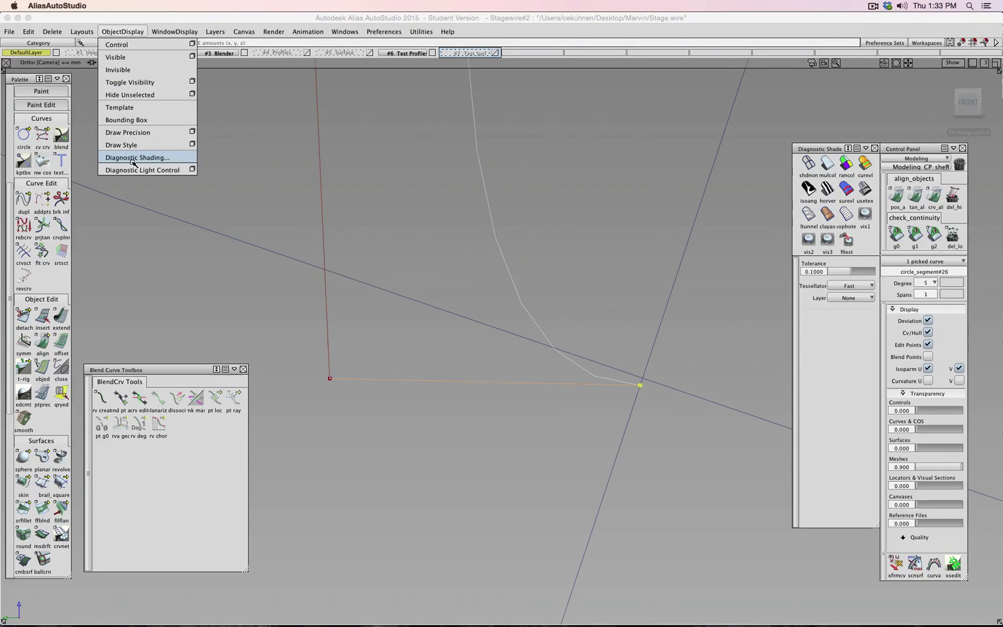
click(192, 133)
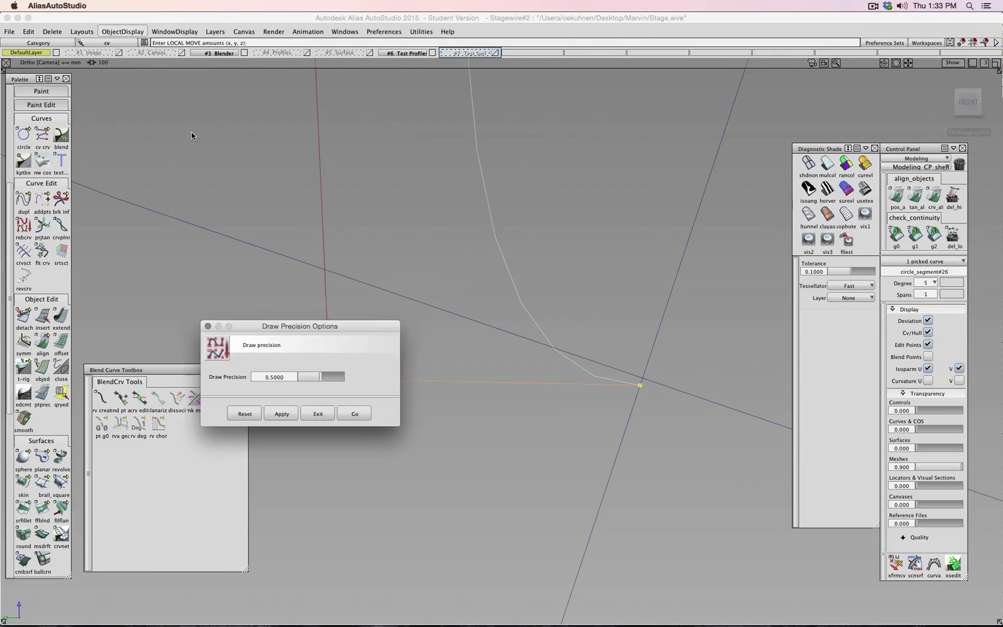
mouse_move(321, 377)
mouse_down()
mouse_move(353, 379)
mouse_move(262, 375)
mouse_move(311, 378)
mouse_up()
click(354, 413)
Step: Raise the draw precision so the curves display smoothly at close zoom
click(122, 32)
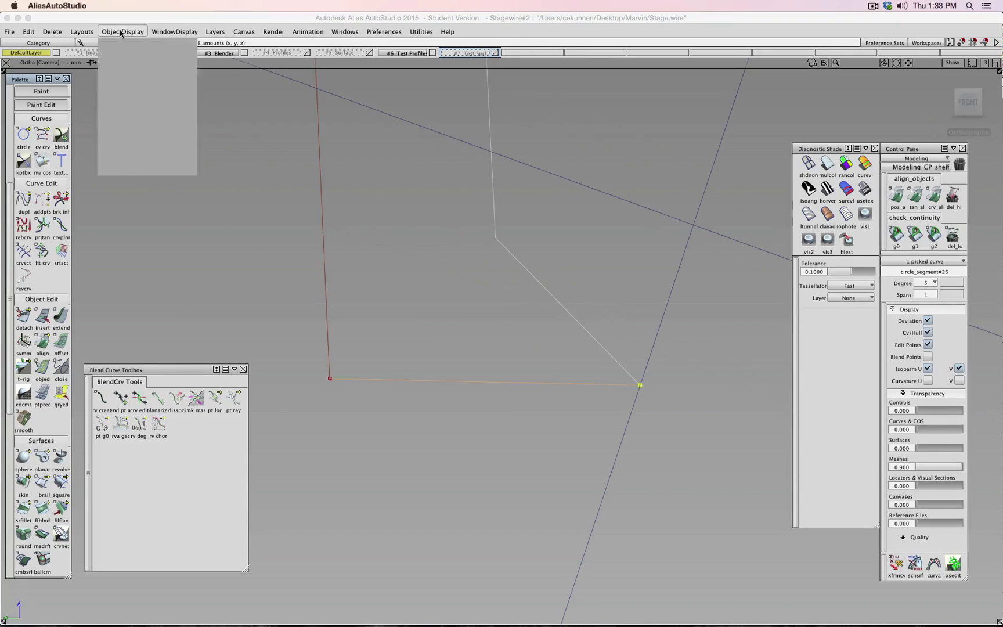
click(191, 133)
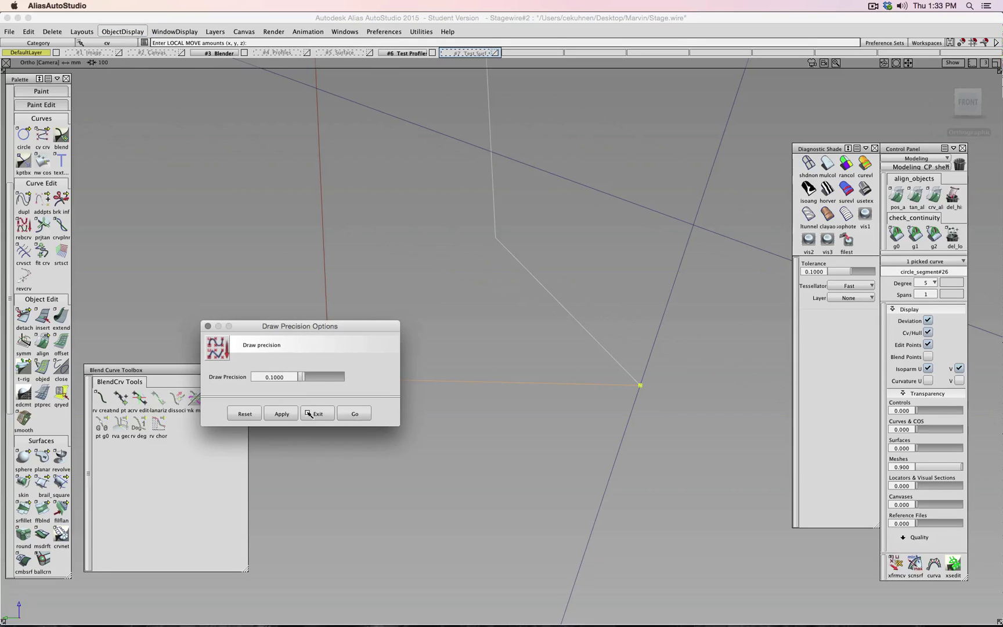
drag(303, 377, 314, 378)
click(355, 413)
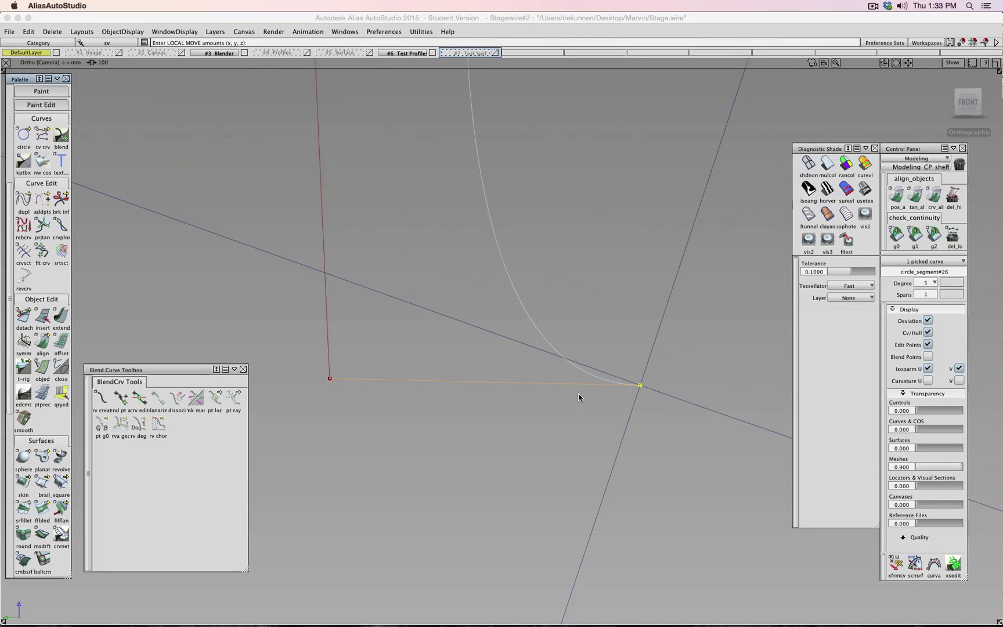
scroll(579, 398, down, 4)
scroll(579, 397, up, 2)
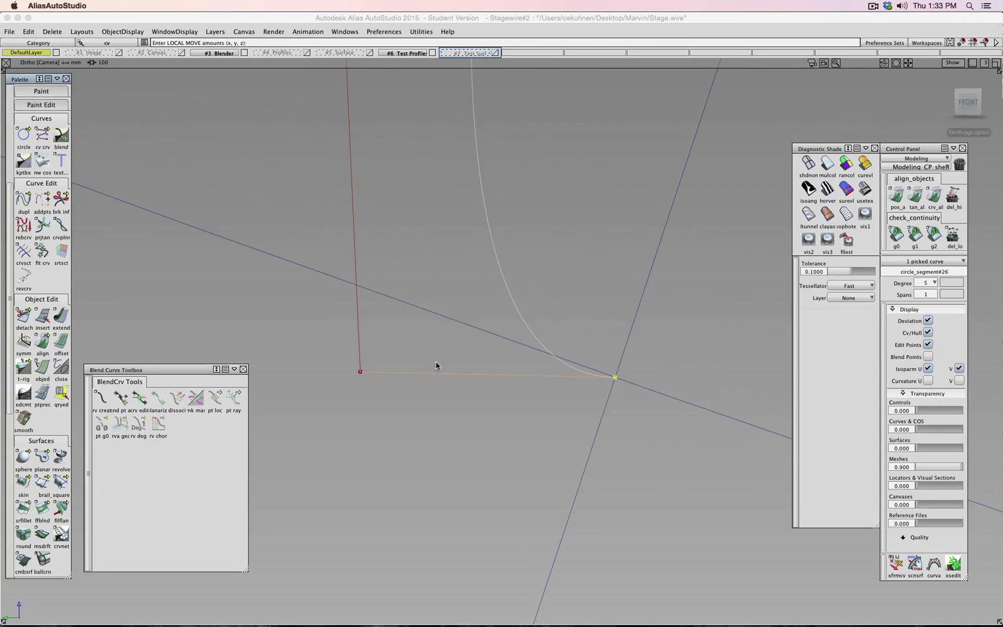
Step: Pick the arc's lower end CV again and curve-snap it along the construction line exactly to the profile curve crossing
click(426, 405)
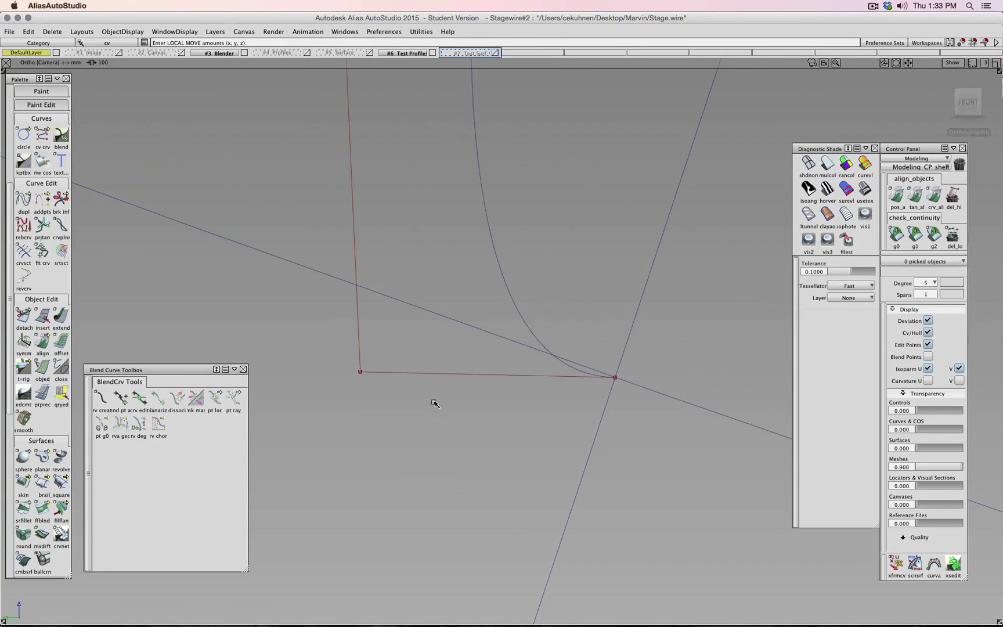
ctrl+shift+drag(541, 422, 586, 419)
click(652, 422)
ctrl+shift+drag(651, 422, 677, 419)
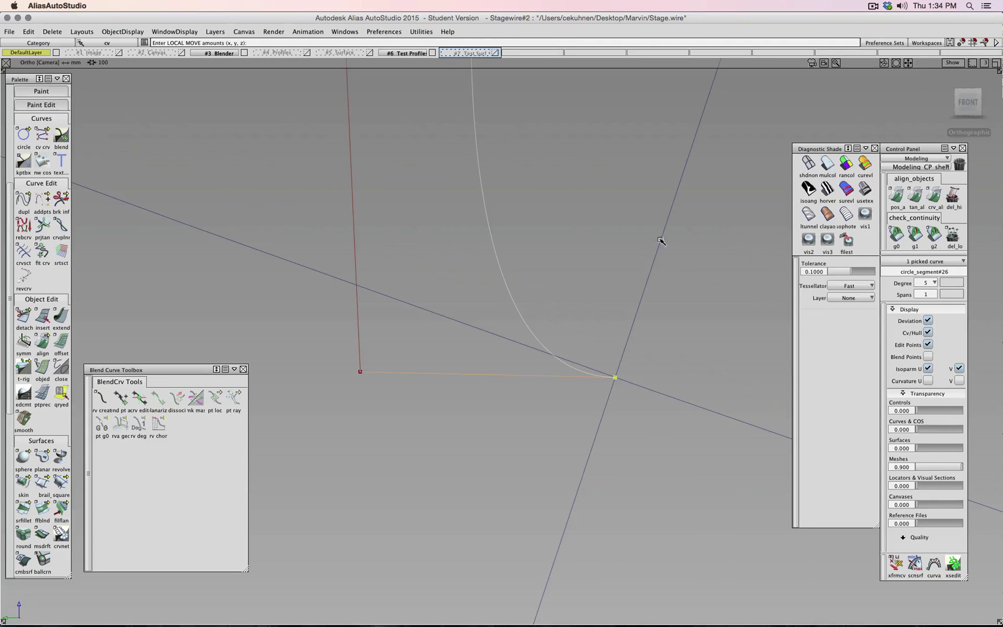
ctrl+alt+drag(663, 239, 615, 376)
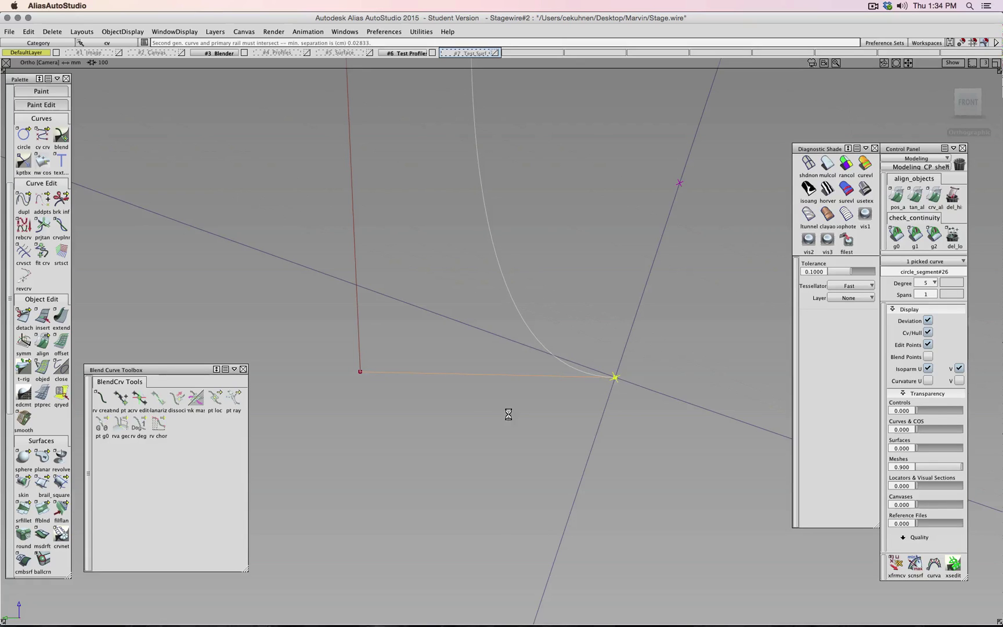
Step: Move the CV next to the arc's lower end in the front view so it coincides with the end CV
ctrl+shift+drag(509, 416, 551, 420)
click(360, 371)
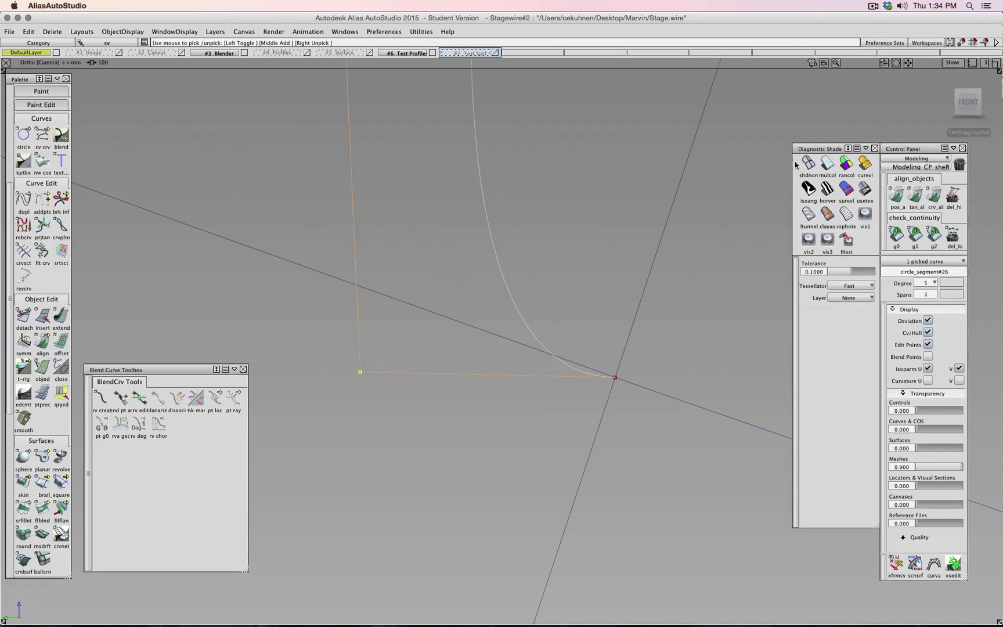
click(961, 101)
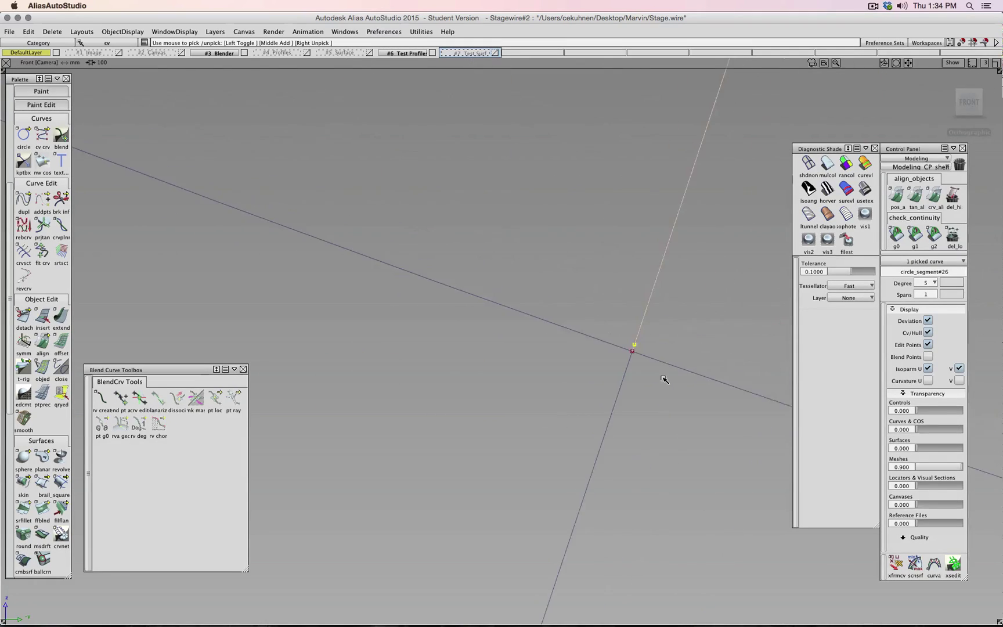
alt+shift+middle_drag(597, 339, 538, 398)
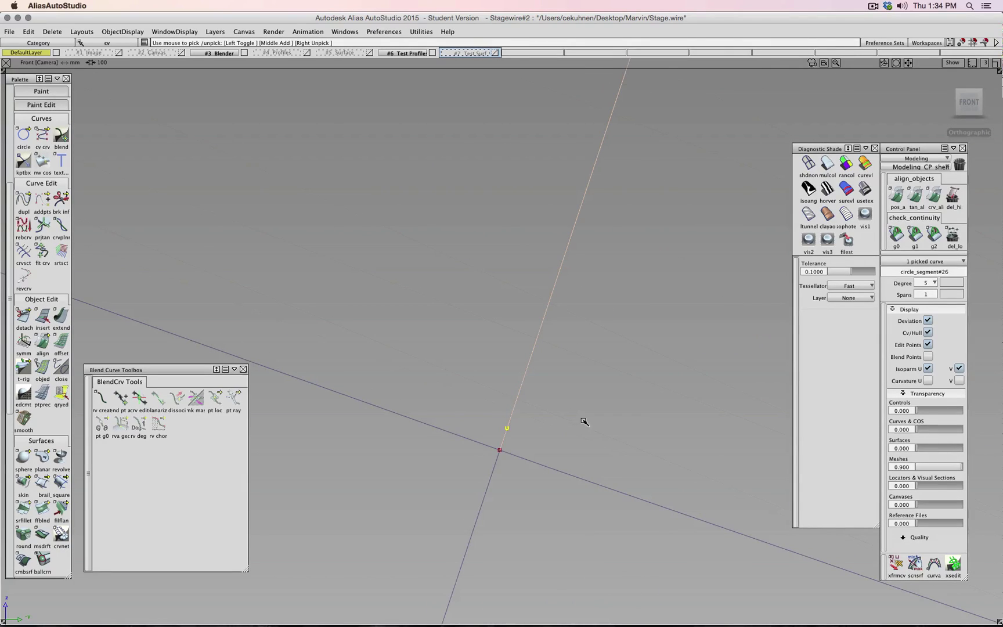
mouse_move(583, 421)
ctrl+shift+right_down()
mouse_move(580, 393)
mouse_move(585, 410)
ctrl+shift+right_up()
scroll(24, 140, up, 5)
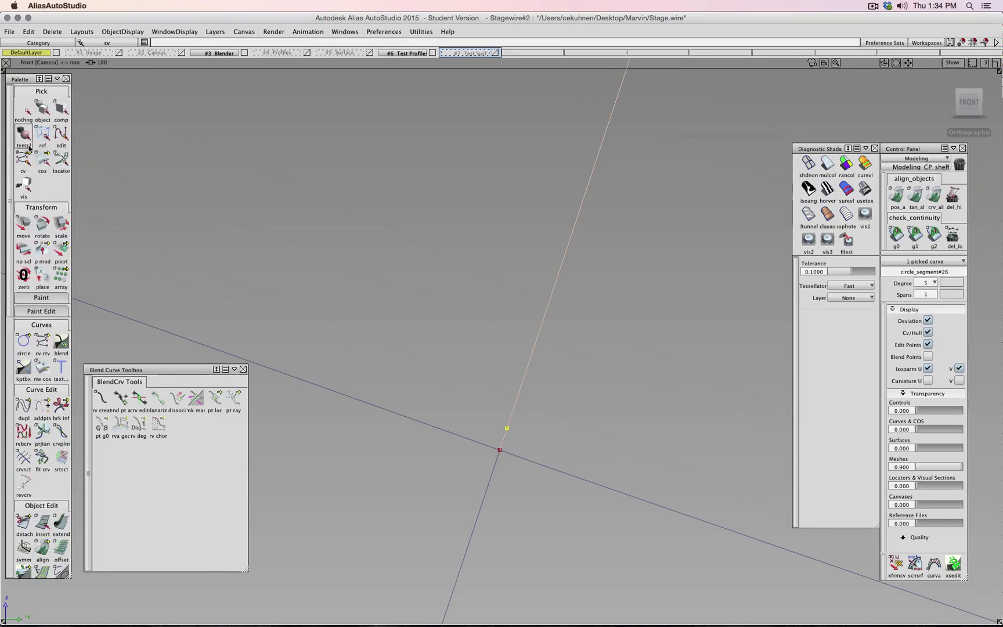
click(36, 228)
drag(553, 419, 500, 452)
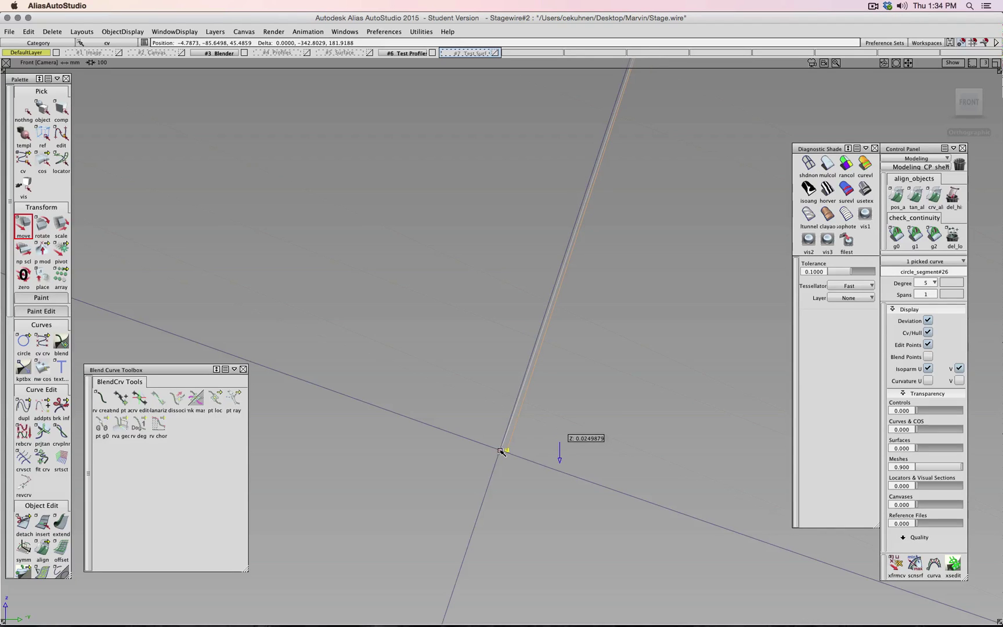
drag(586, 437, 499, 450)
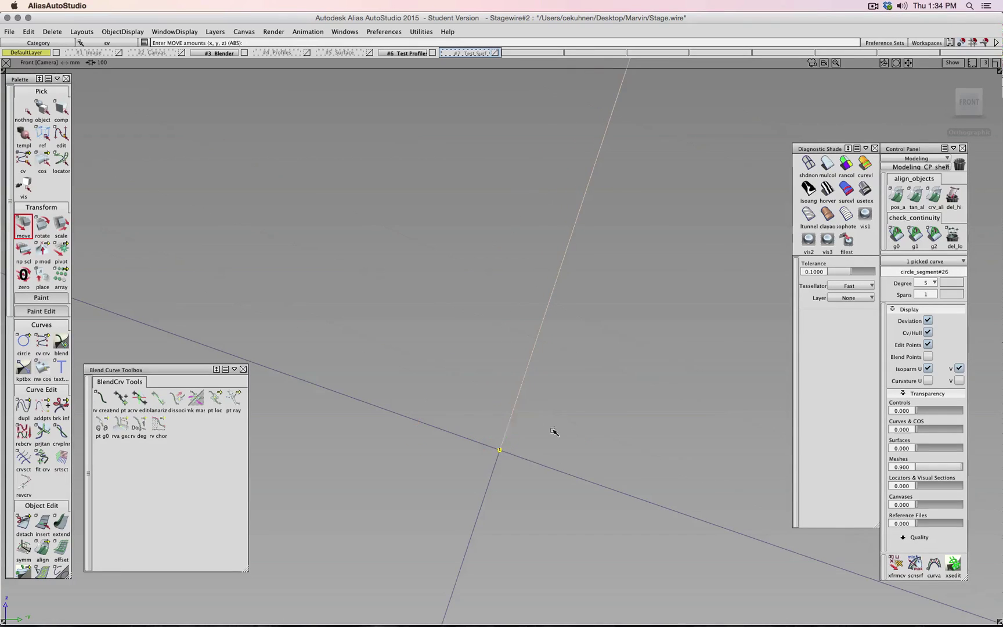
alt+shift+drag(555, 431, 533, 316)
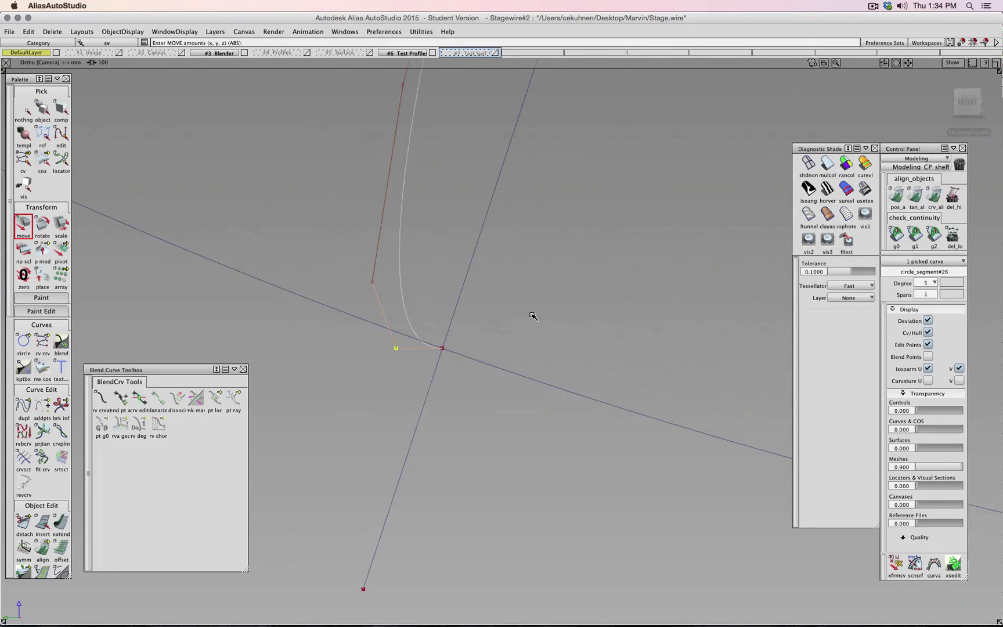
Step: Delete the straight construction line through the middle cross-section arc's ends
ctrl+shift+drag(500, 402, 500, 419)
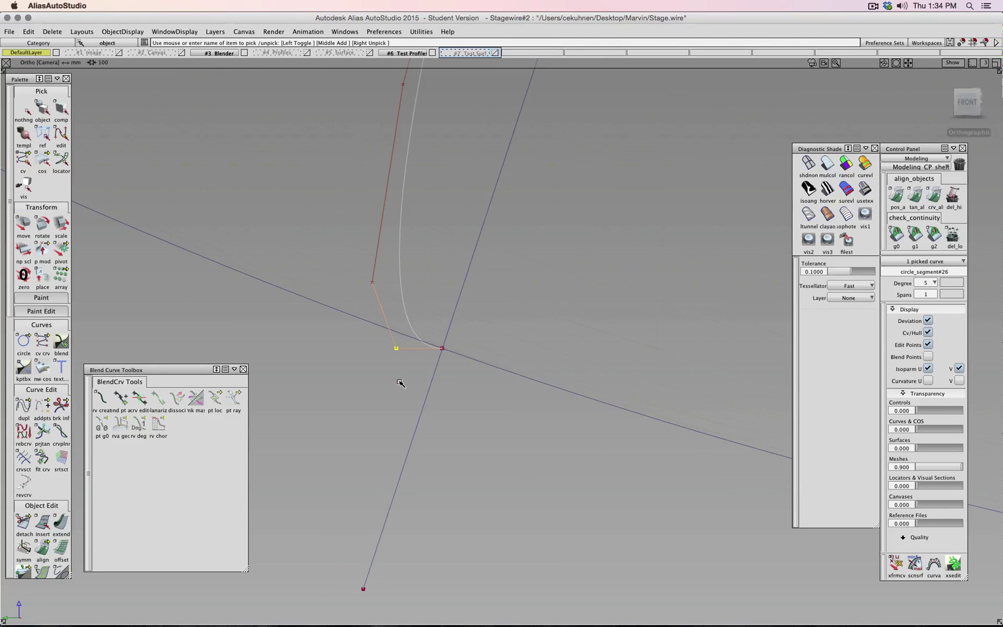
ctrl+shift+drag(400, 383, 445, 347)
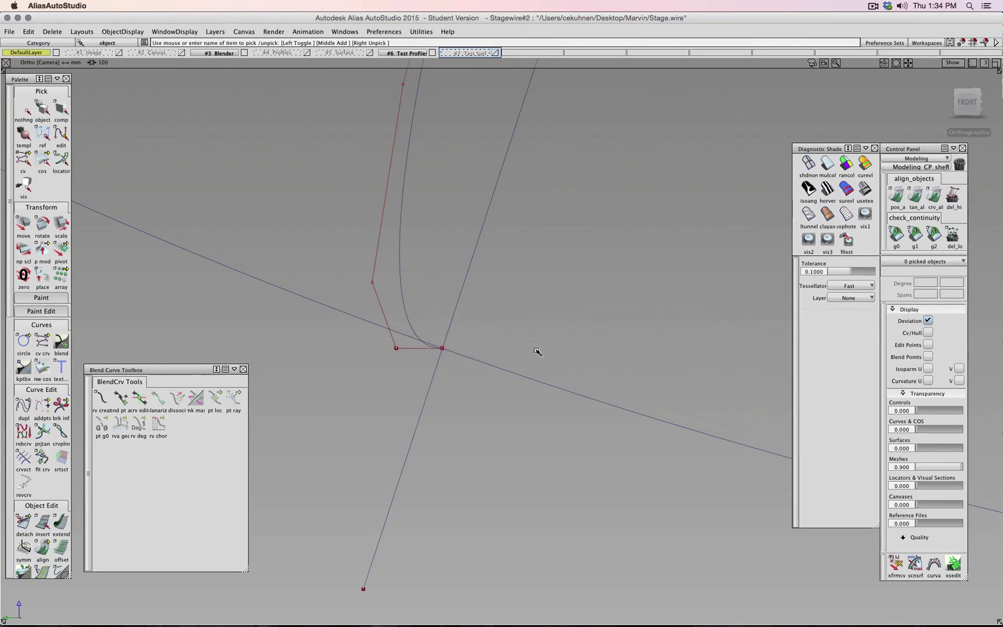
ctrl+shift+drag(377, 410, 435, 458)
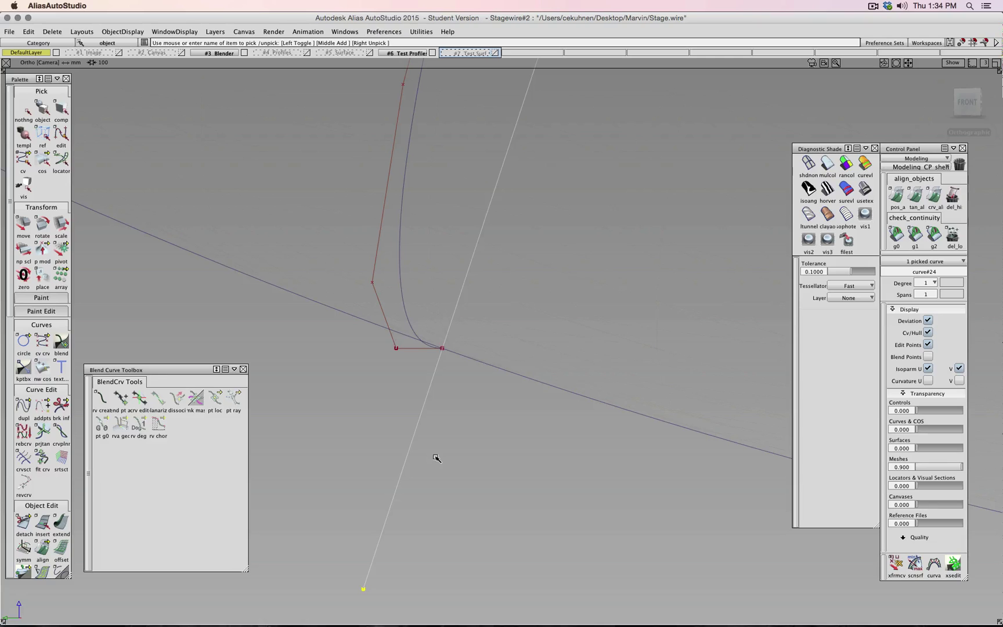
key(Delete)
click(449, 342)
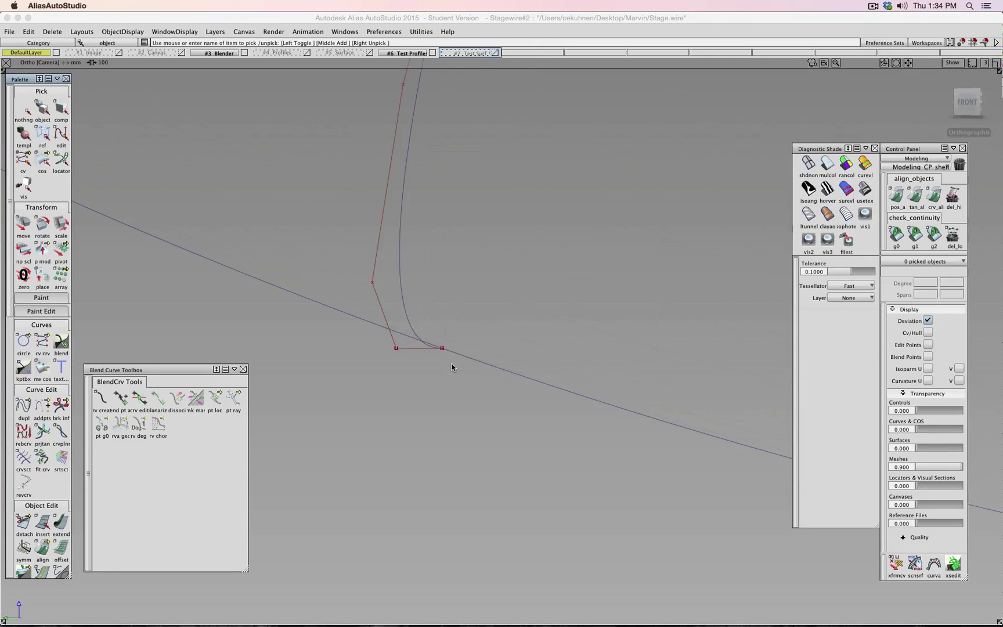
Step: Show the Test Surf layer and bring the upper handle surfaces into close view
scroll(458, 361, down, 5)
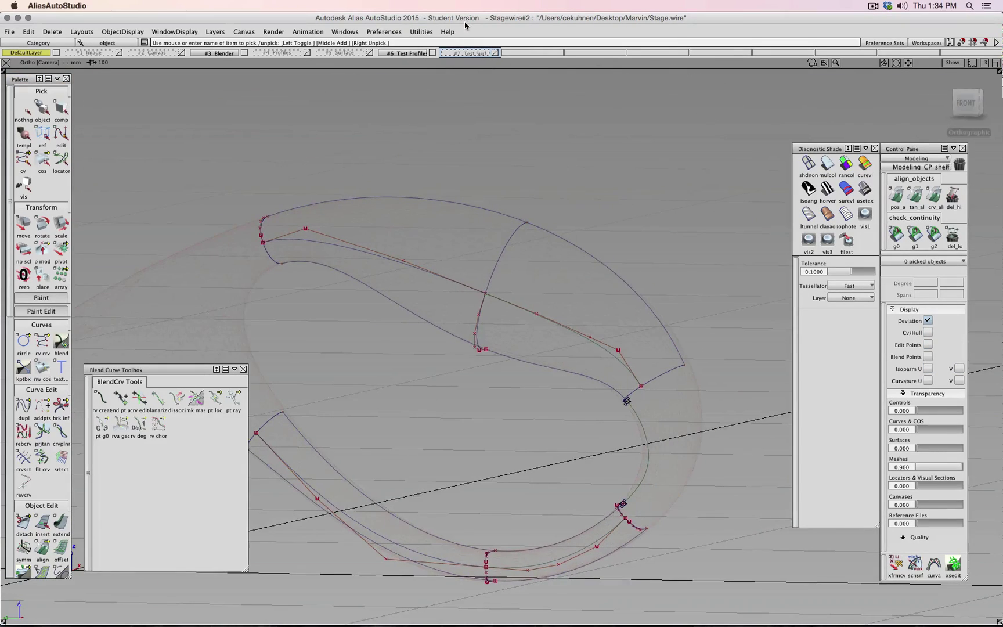
click(495, 53)
scroll(522, 342, up, 3)
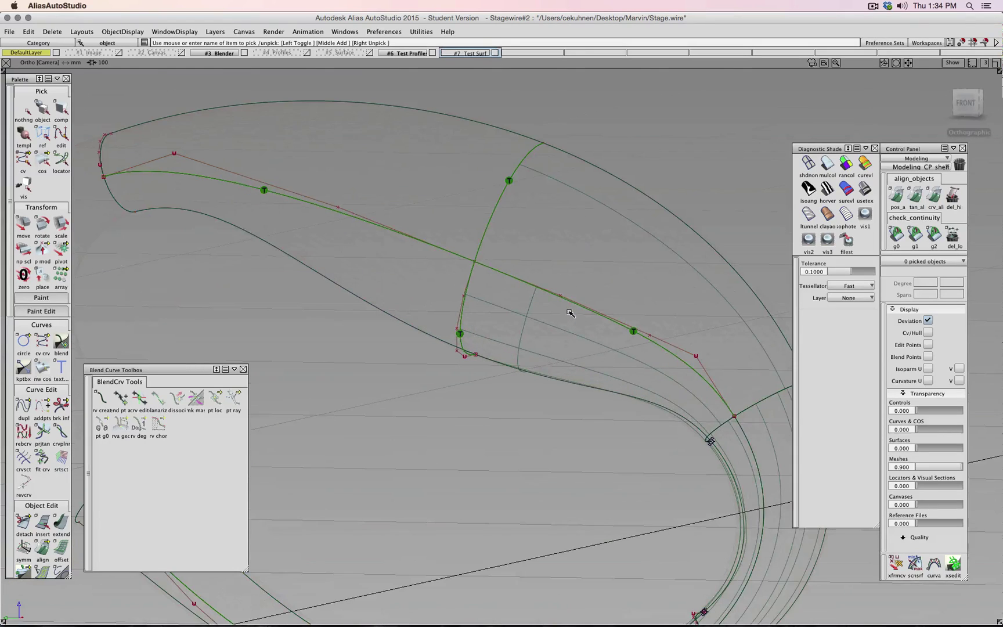
Step: Apply multi-color diagnostic shading to the handle surfaces and hide the Blender layer in the front view
click(827, 164)
scroll(620, 354, down, 3)
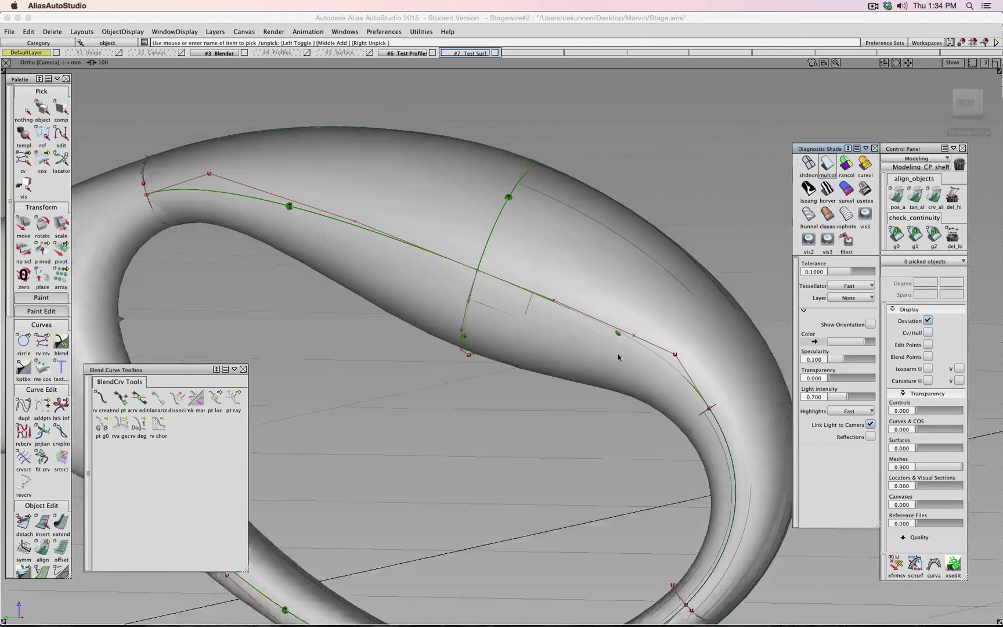
click(965, 110)
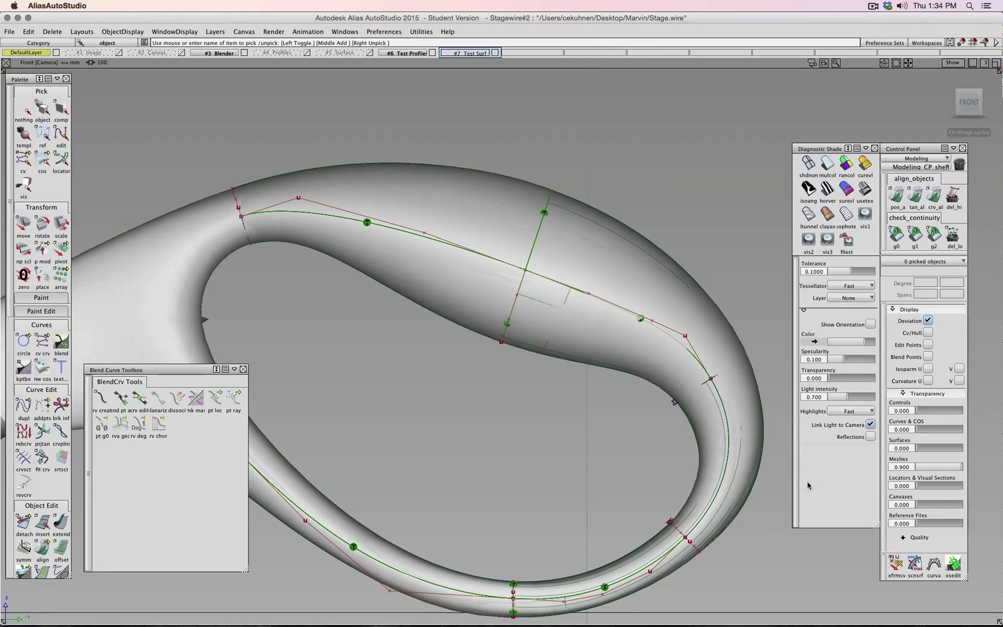
click(246, 54)
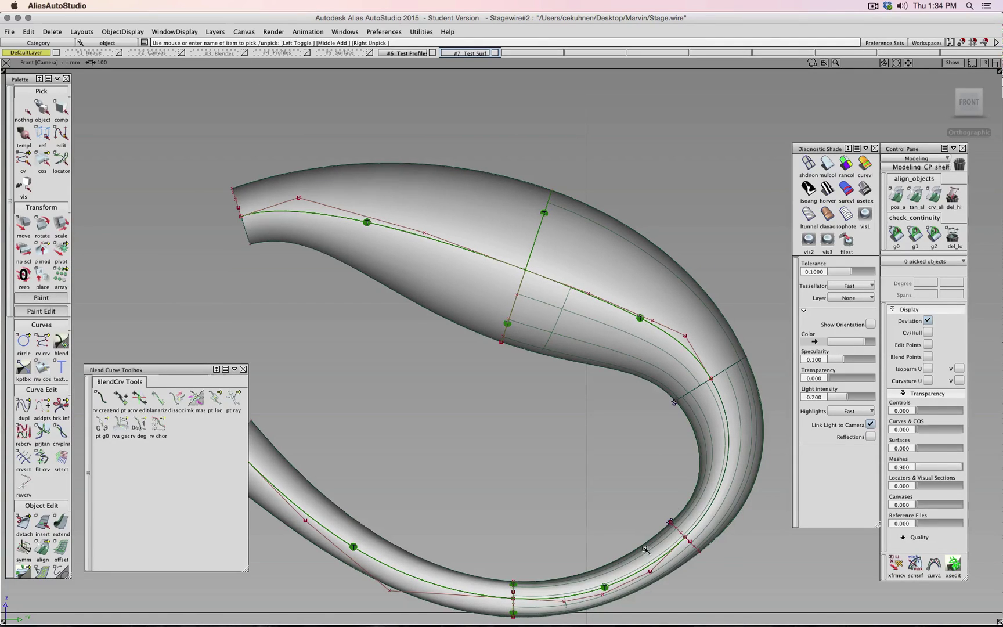
Step: Examine the shaded test surfaces of the whole handle from the front, an oblique angle and the left side
scroll(601, 447, down, 2)
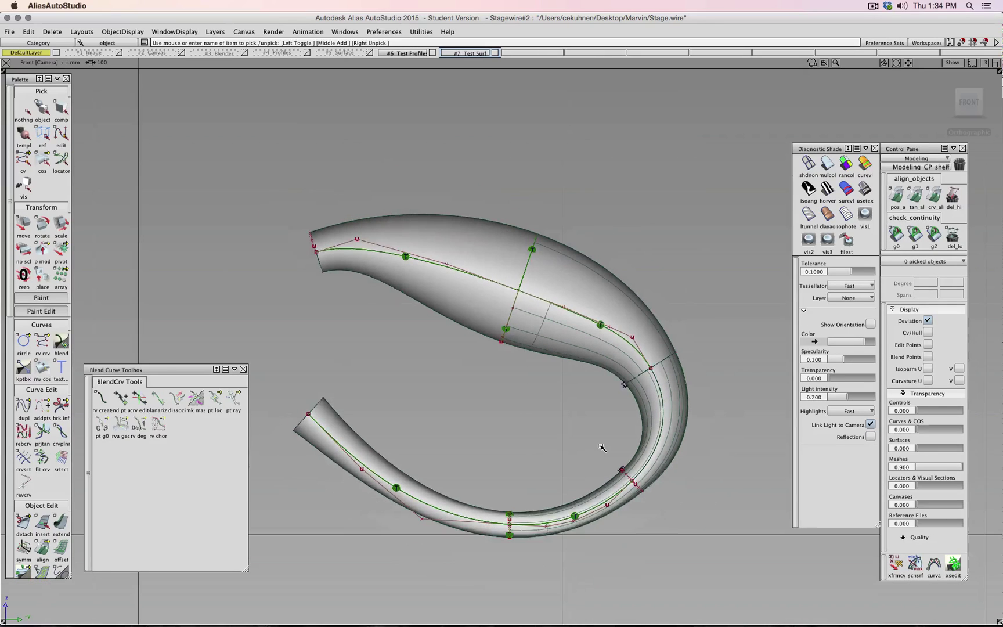
scroll(601, 447, up, 4)
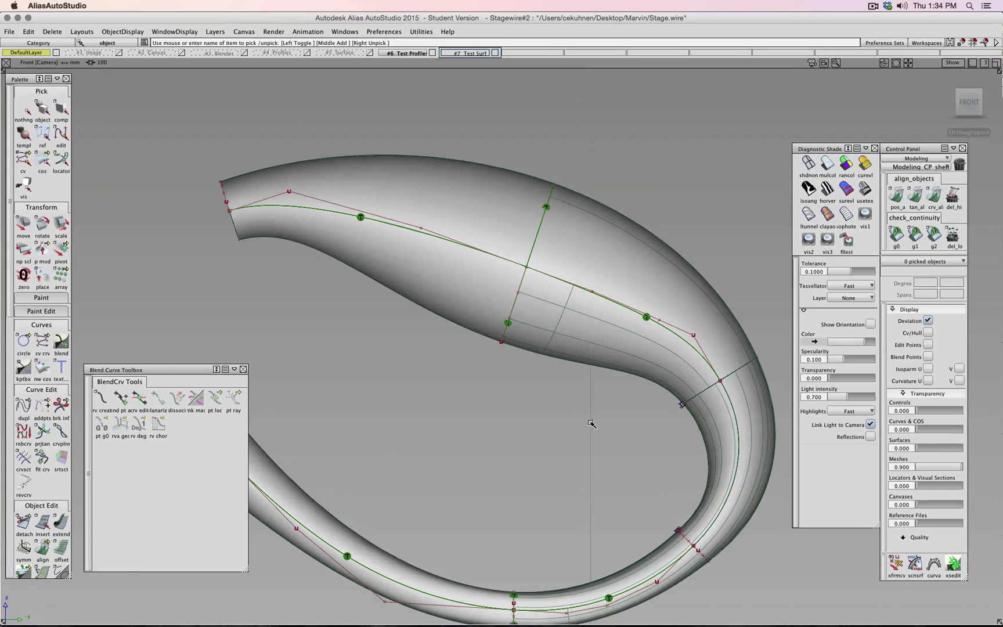
scroll(533, 367, down, 4)
alt+shift+middle_drag(514, 355, 562, 348)
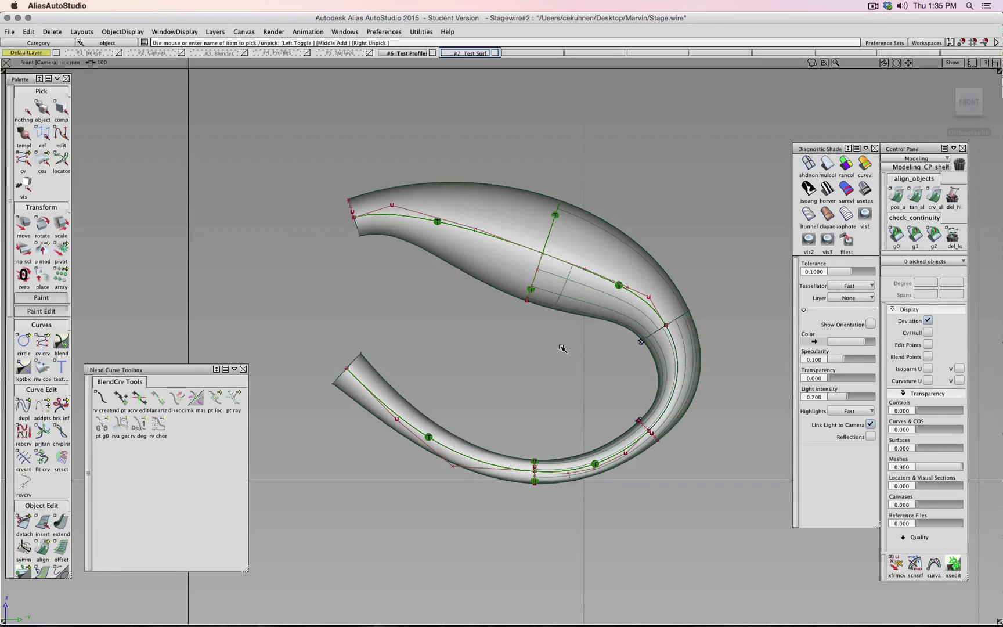
alt+shift+drag(542, 347, 488, 309)
alt+shift+drag(423, 295, 577, 377)
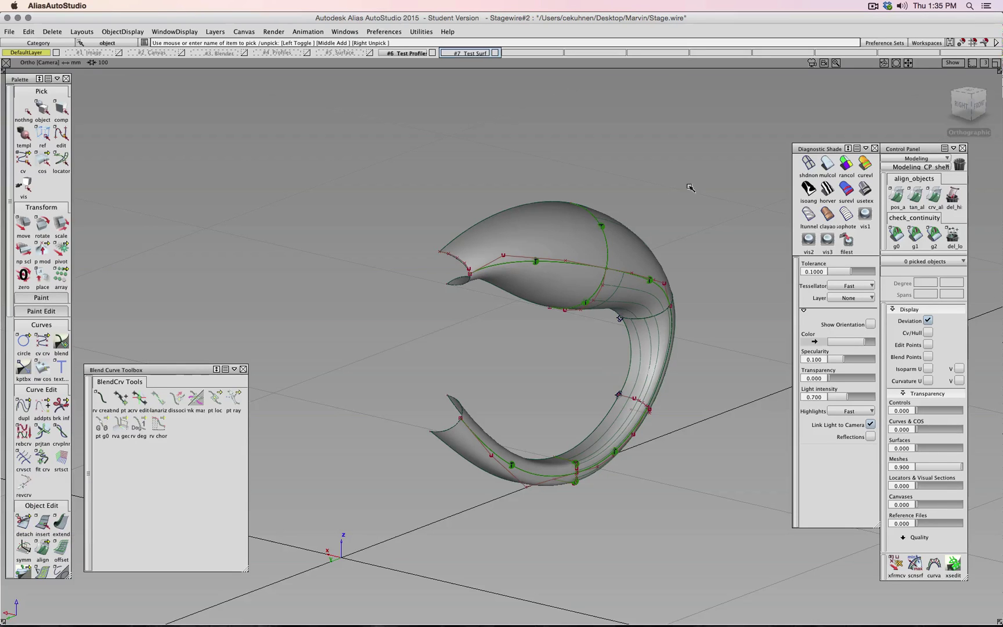
drag(962, 109, 730, 85)
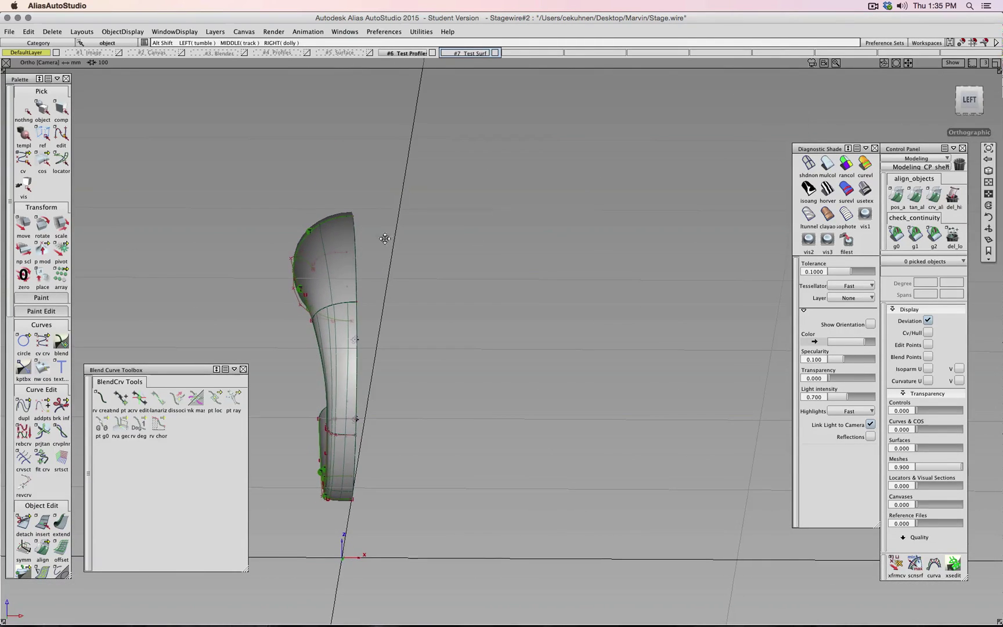
click(972, 113)
click(970, 105)
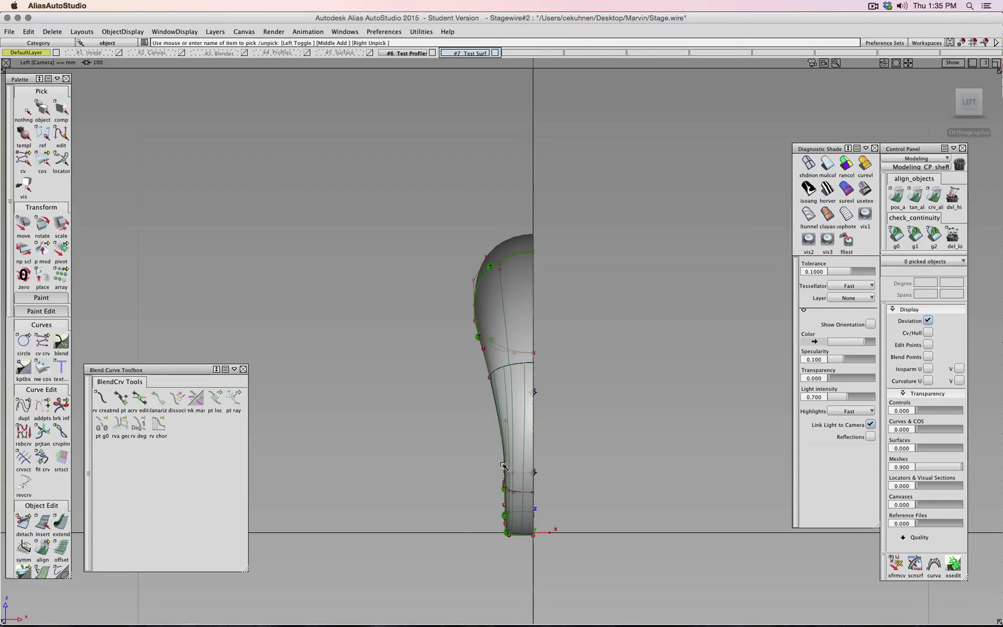
alt+shift+drag(390, 329, 569, 401)
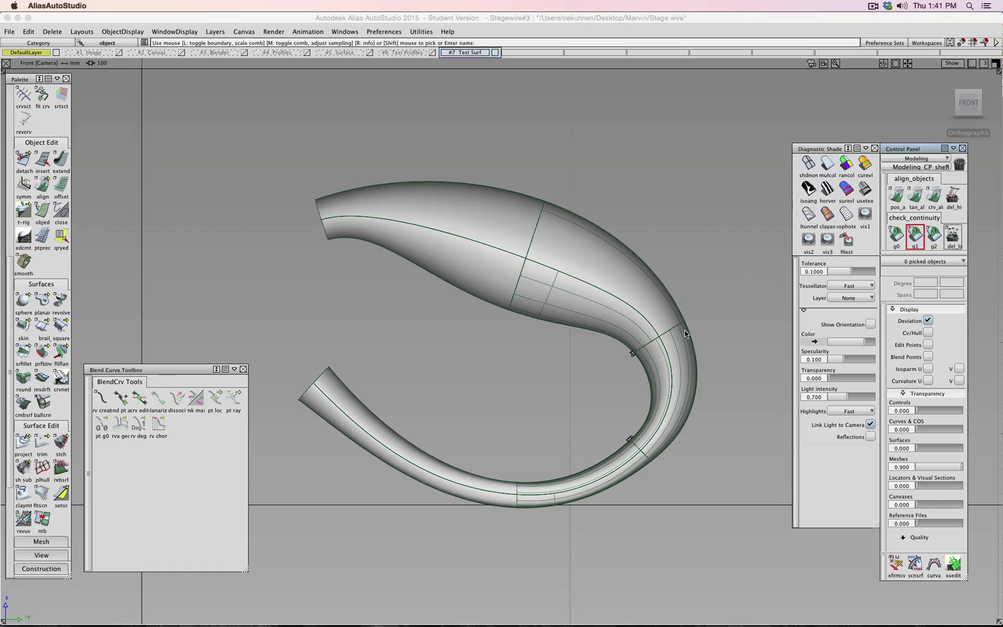
Step: Examine the handle bend up close, including the seams where the blend patches meet the upper and lower handle surfaces
alt+shift+right_drag(688, 333, 709, 357)
alt+shift+middle_drag(709, 357, 585, 305)
alt+shift+right_drag(586, 307, 585, 292)
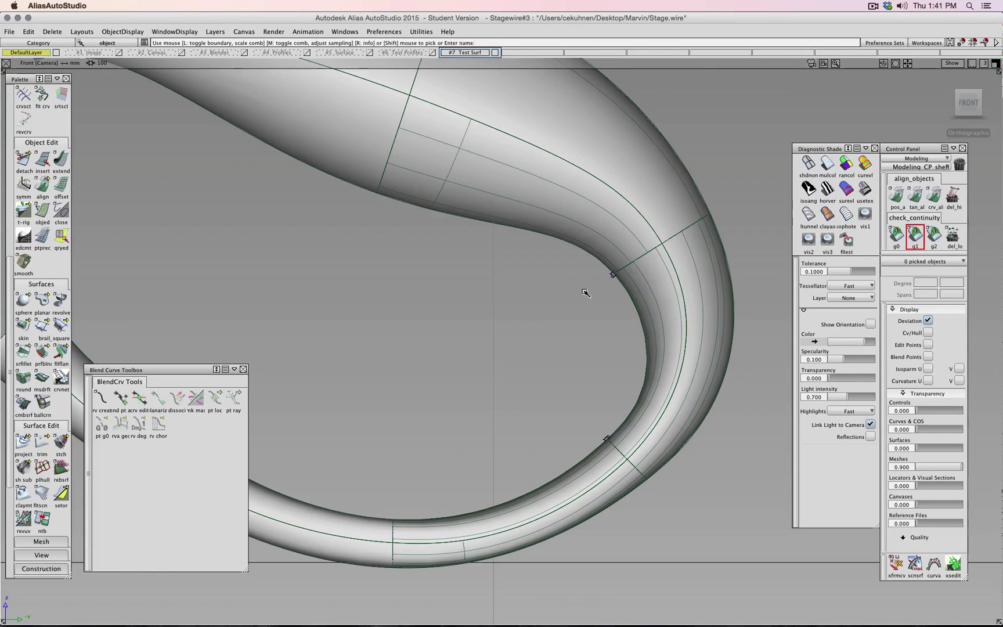
alt+shift+drag(563, 347, 419, 452)
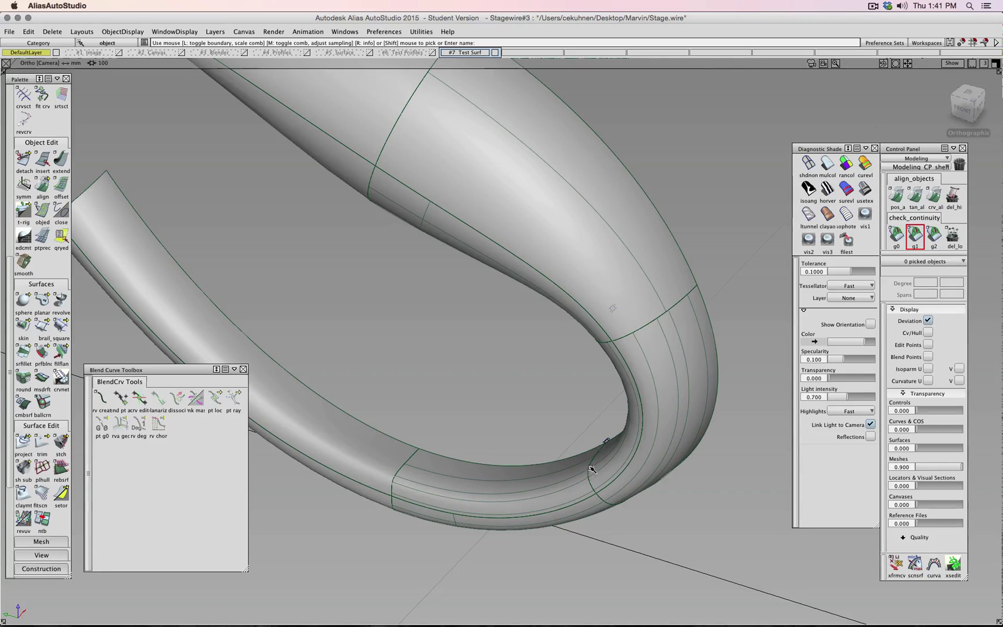
alt+shift+drag(557, 455, 677, 231)
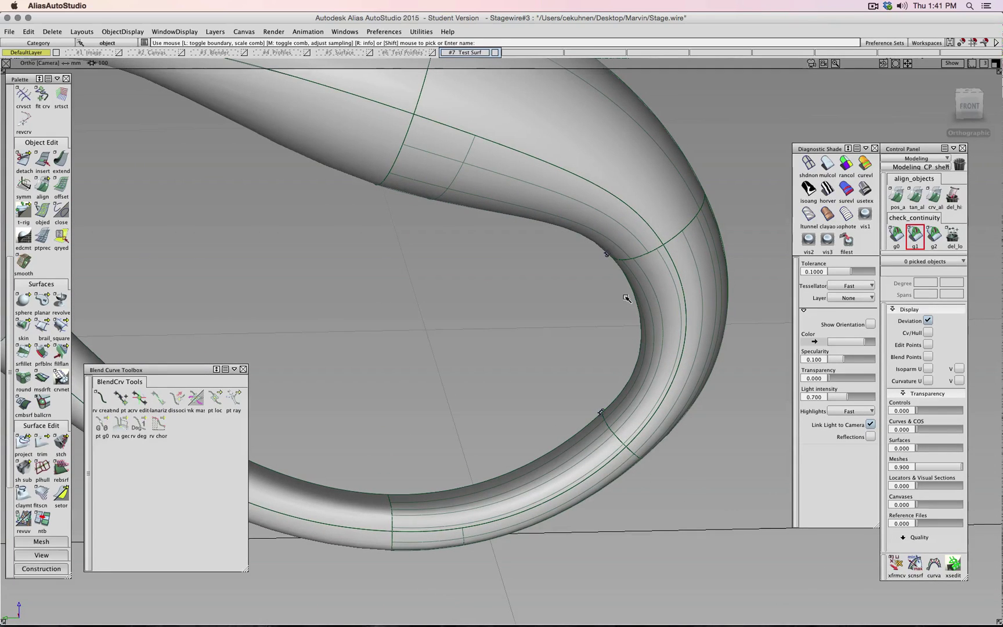
alt+shift+drag(719, 313, 746, 322)
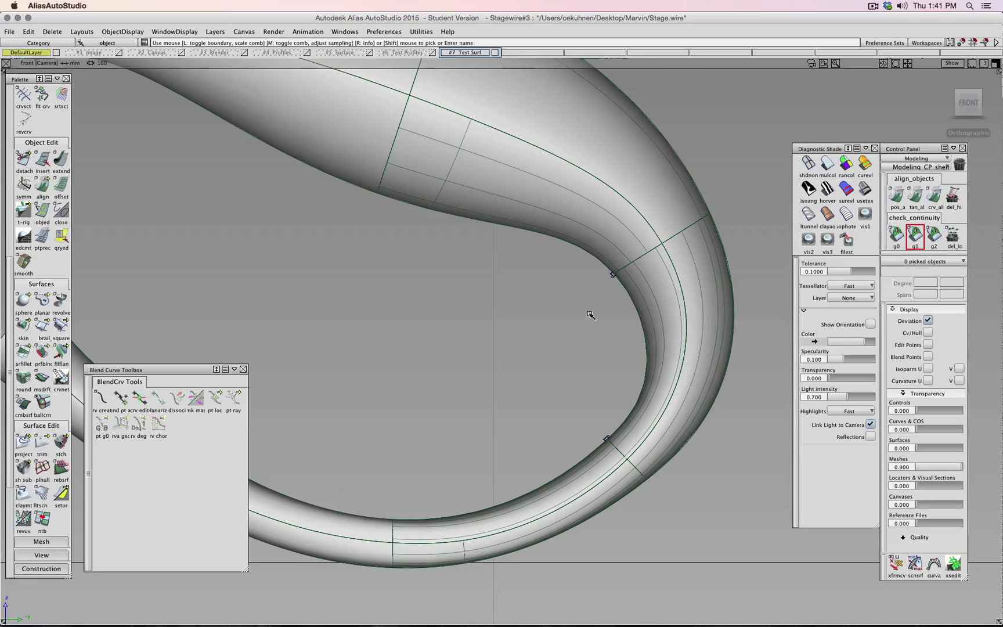
Step: Check G1 tangent continuity along the upper, lower and lengthwise edges around the inner blend patch
alt+shift+drag(548, 333, 606, 386)
click(671, 228)
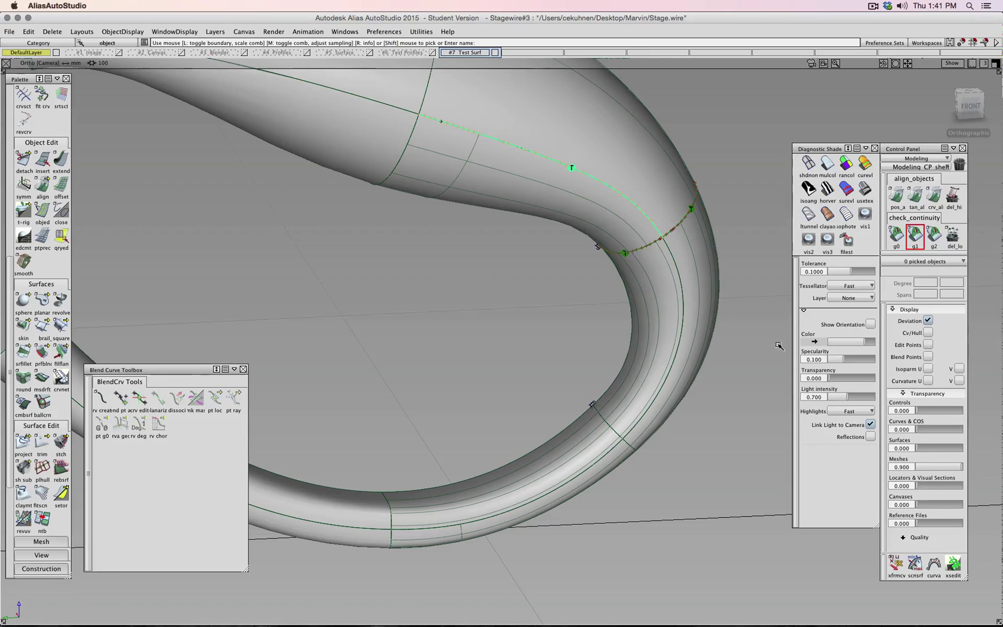
click(616, 438)
click(617, 439)
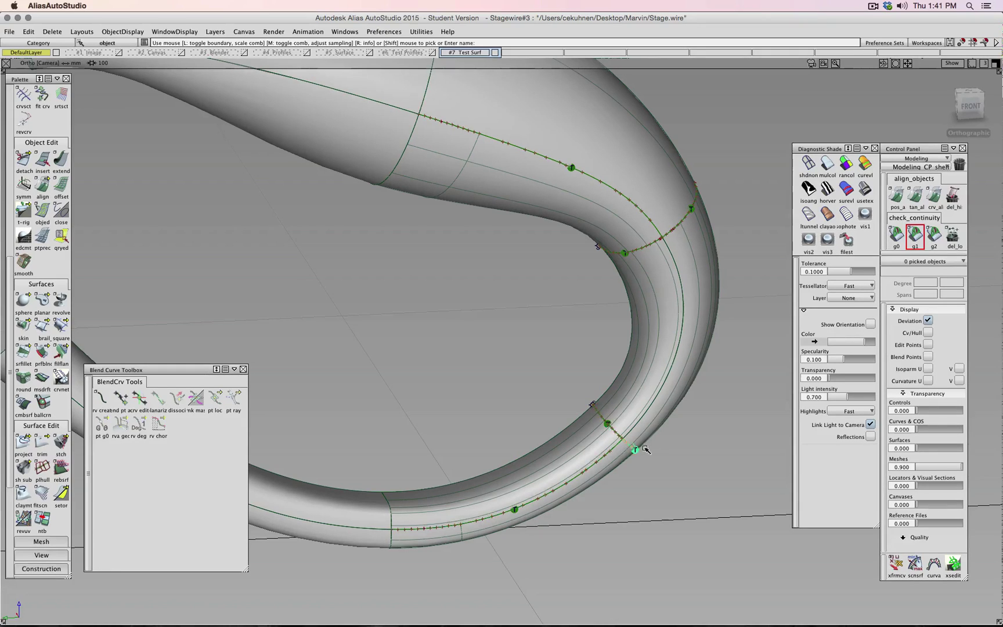
click(647, 419)
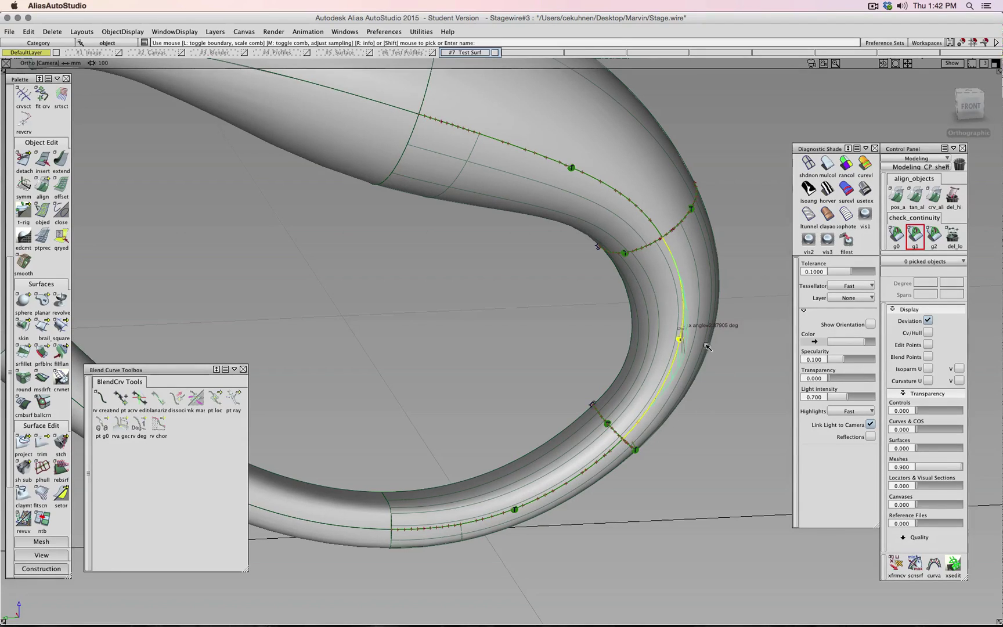
ctrl+shift+drag(728, 269, 736, 244)
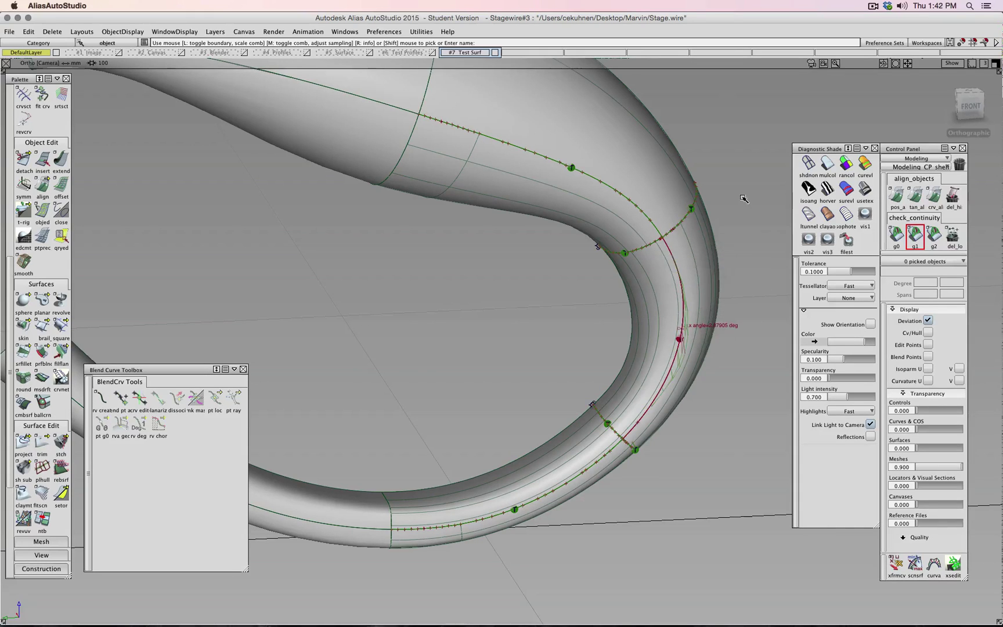
ctrl+shift+drag(741, 198, 740, 220)
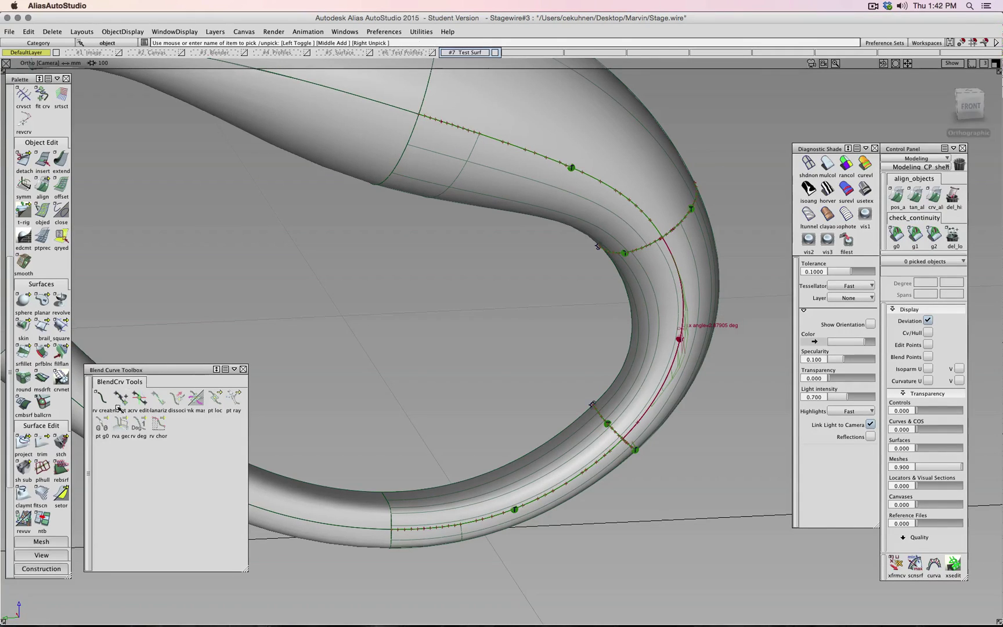
Step: Reopen the inner freeform blend's settings and try explicit control with a U degree of 8
click(60, 236)
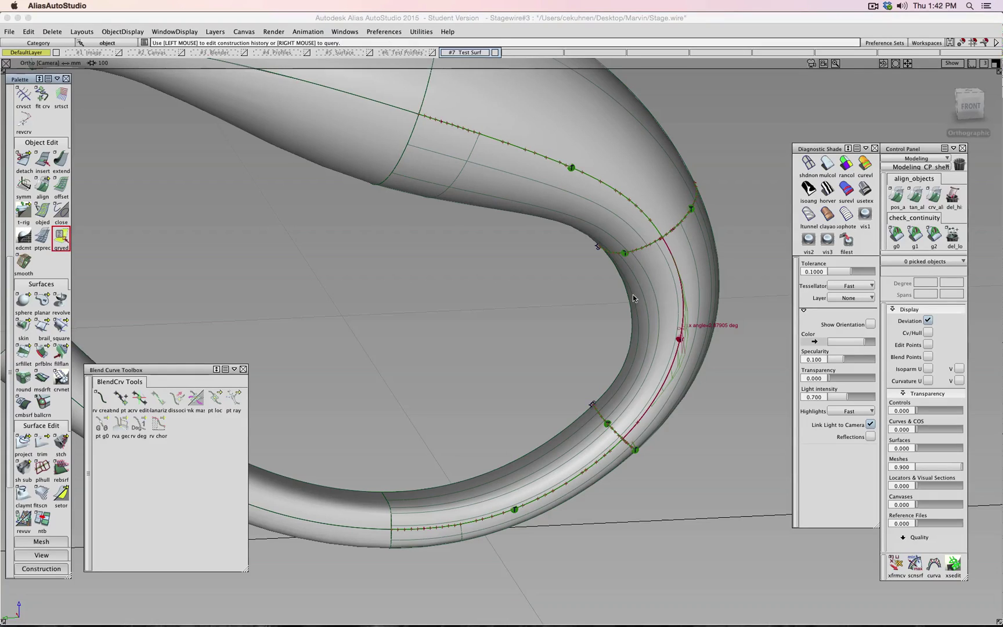
click(634, 299)
drag(695, 133, 374, 152)
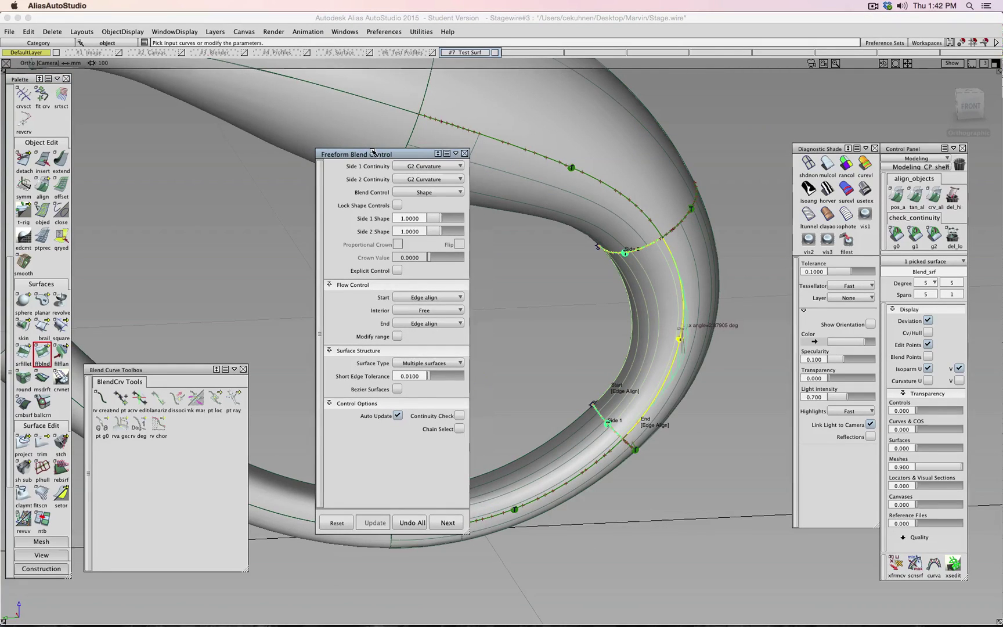
click(397, 270)
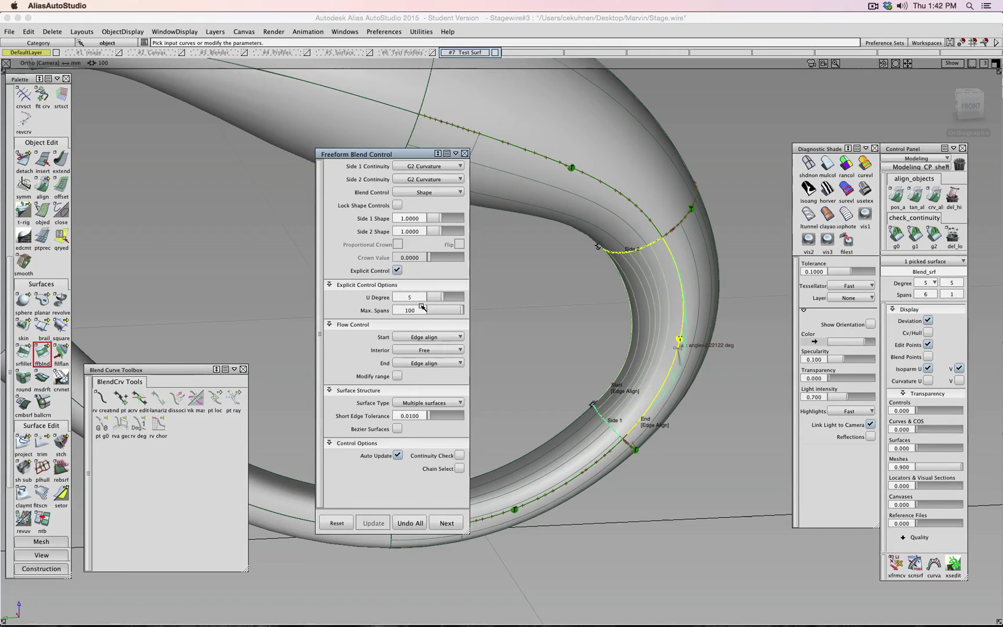
drag(441, 297, 453, 297)
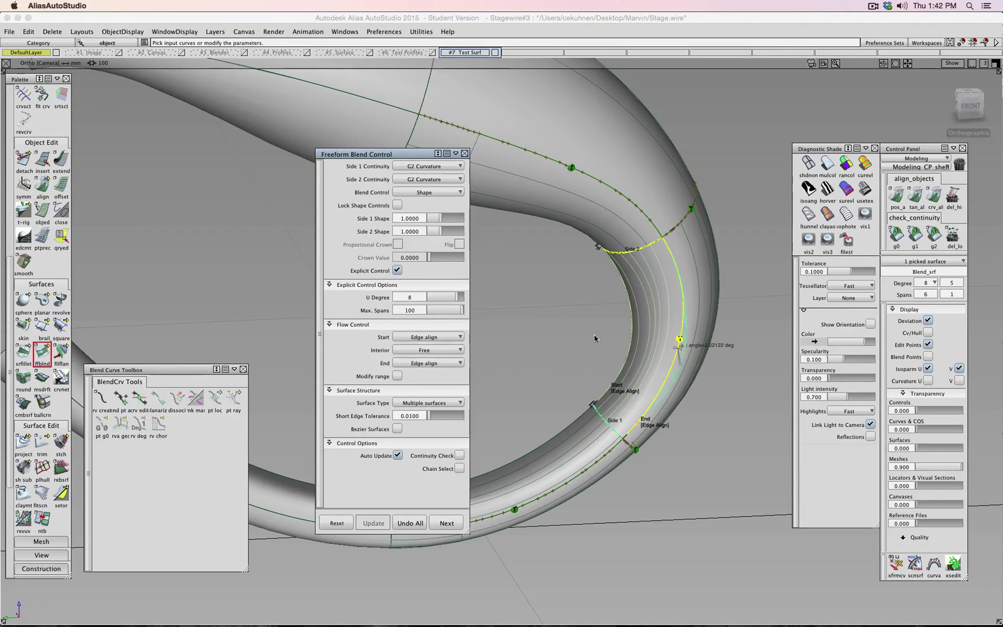
click(398, 270)
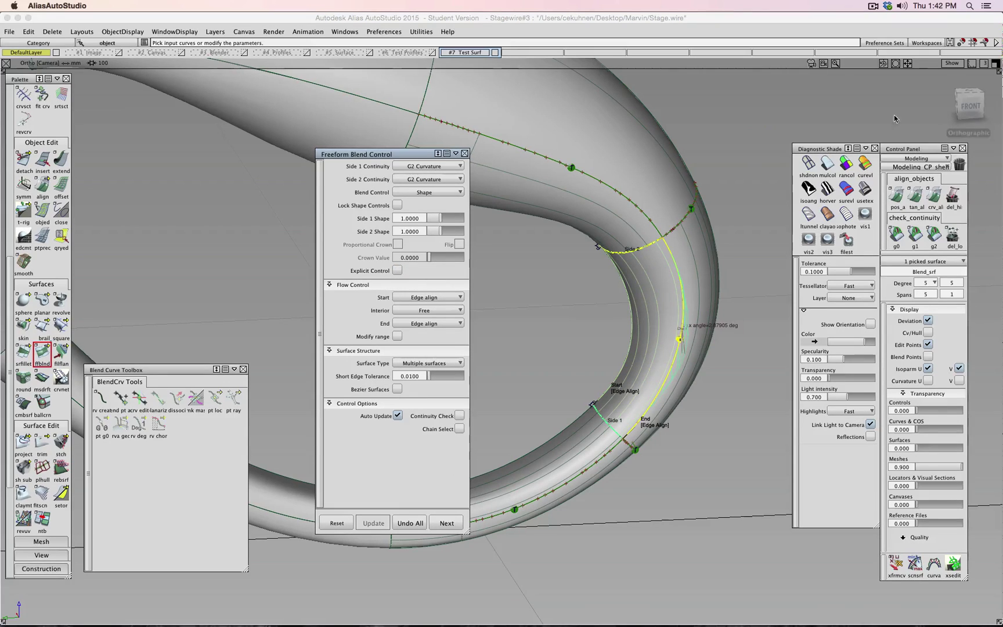
Step: Set the inner freeform blend's Side 1 Shape to 1.7 in the front view
click(969, 105)
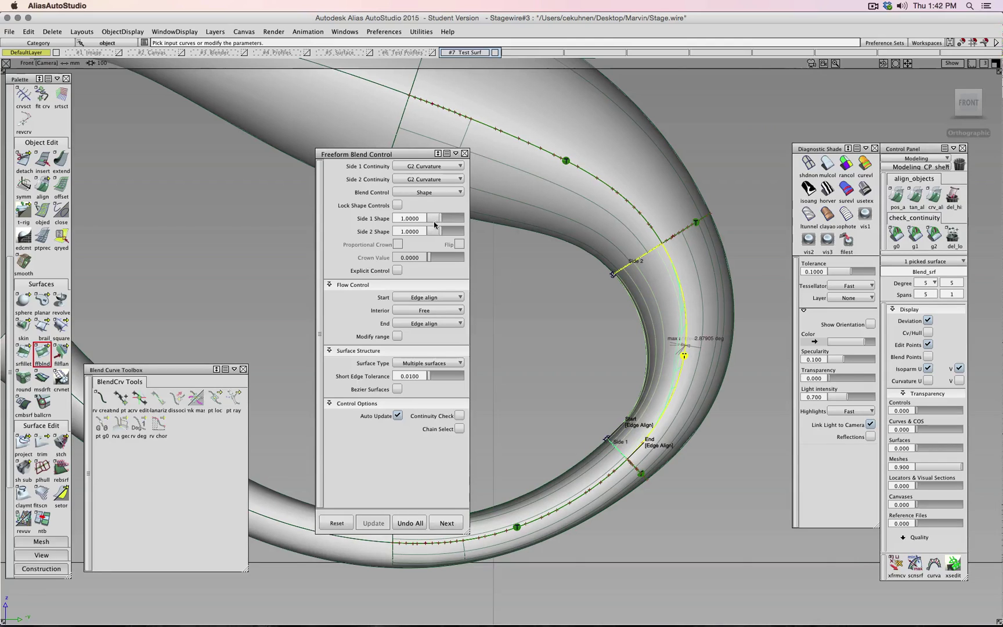
drag(435, 219, 447, 218)
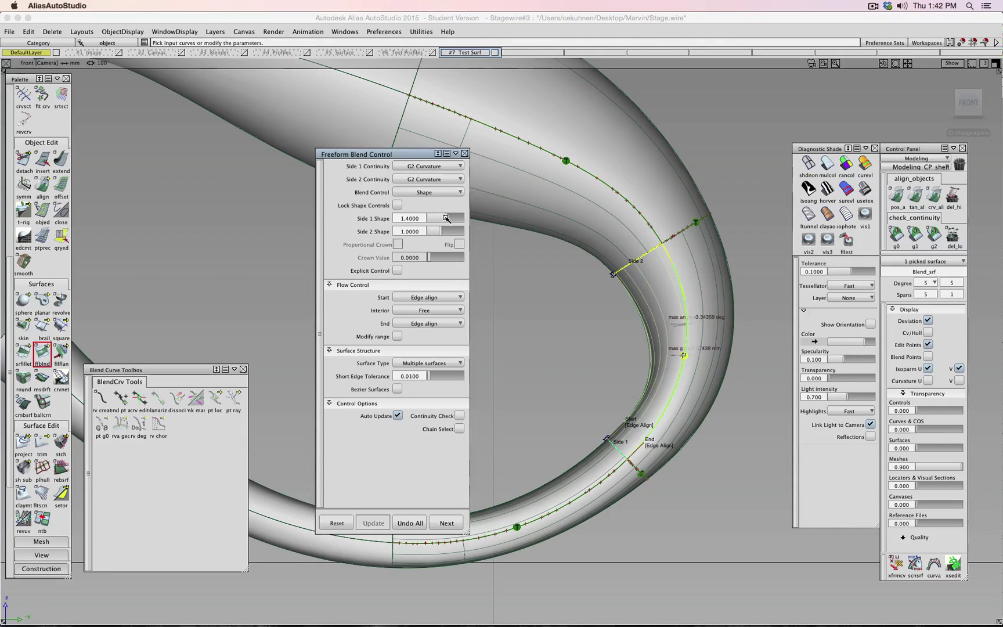
alt+shift+right_drag(773, 242, 723, 312)
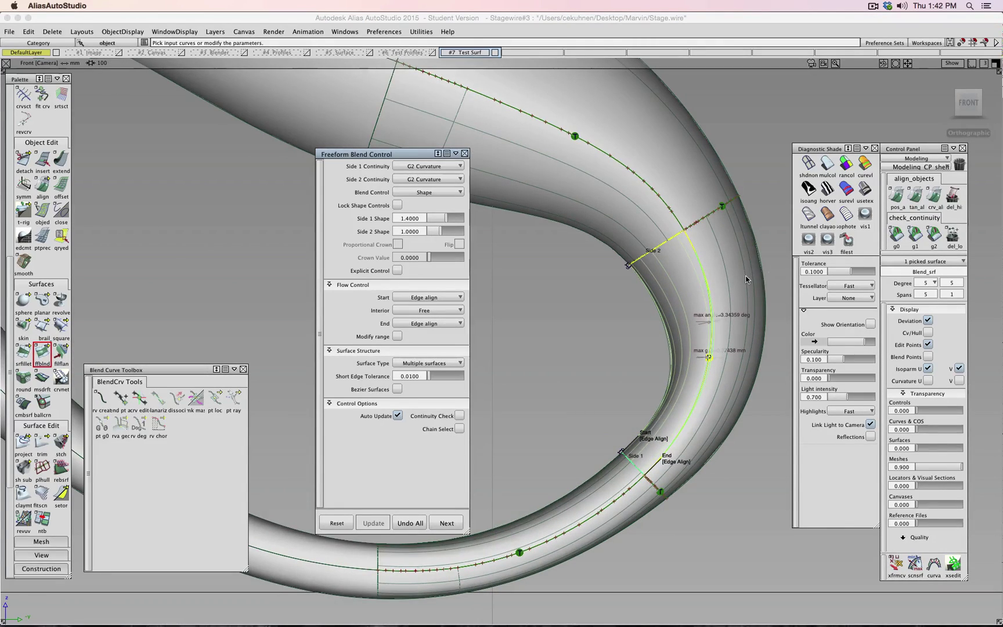
drag(446, 218, 455, 219)
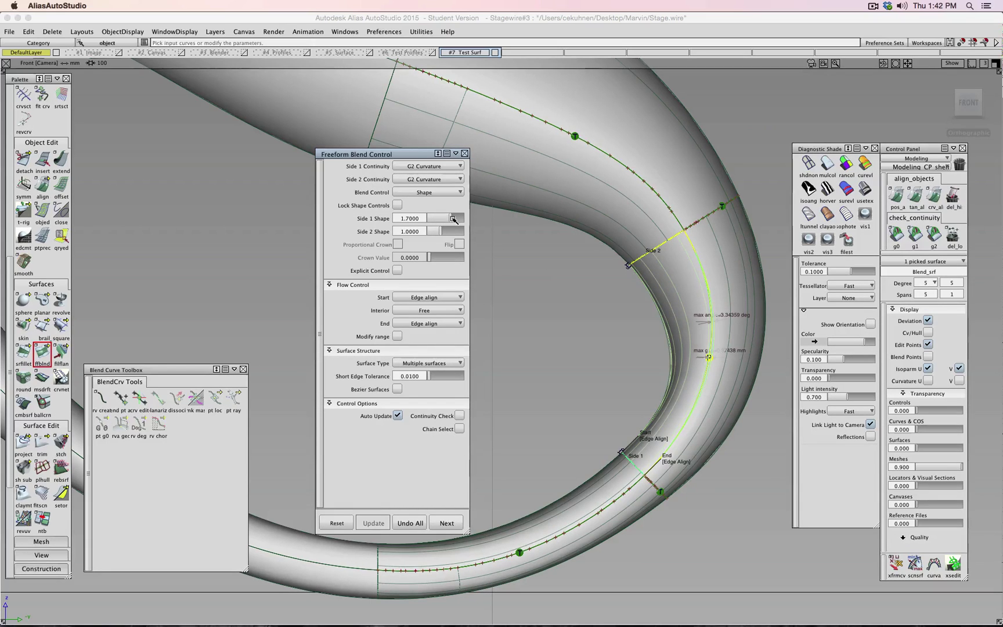
alt+shift+middle_drag(610, 291, 546, 295)
ctrl+shift+drag(572, 326, 573, 304)
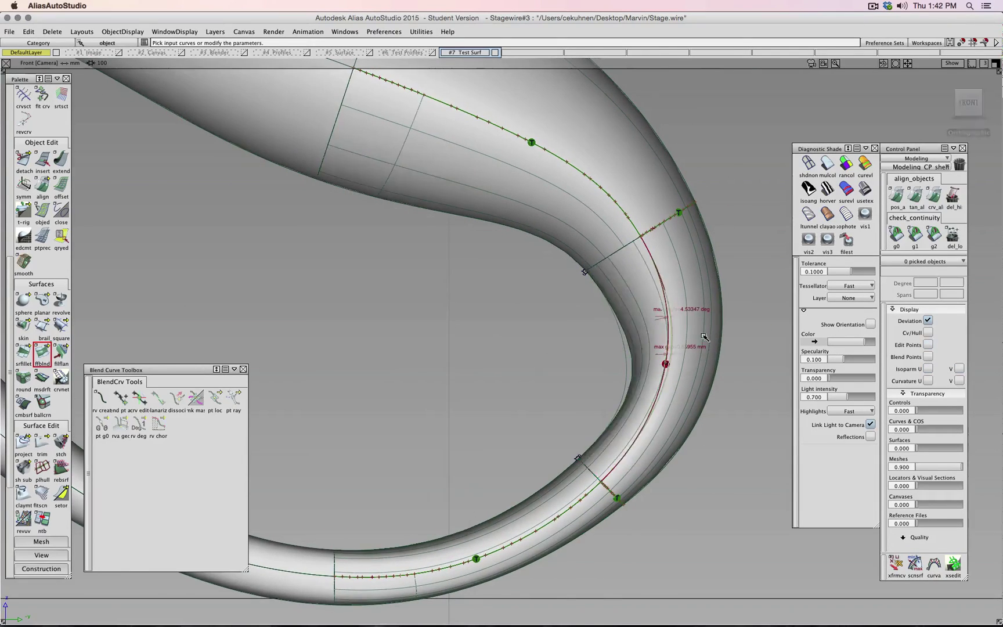
Step: Delete the inner freeform blend surface at the handle bend
alt+shift+right_drag(705, 336, 674, 318)
alt+shift+middle_drag(674, 318, 458, 325)
alt+shift+right_drag(587, 291, 505, 428)
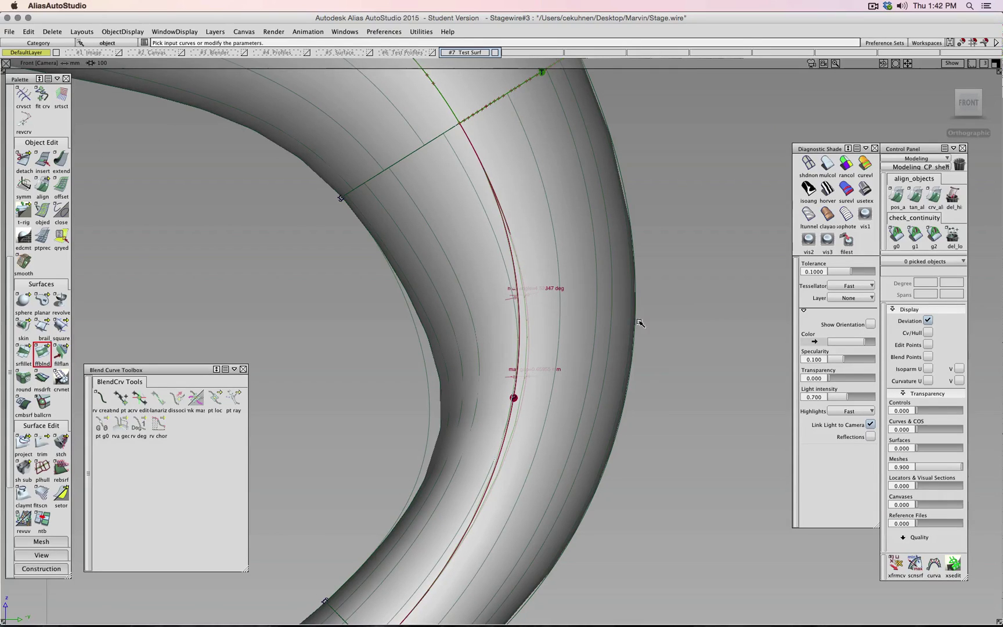
ctrl+shift+drag(643, 325, 601, 331)
click(481, 258)
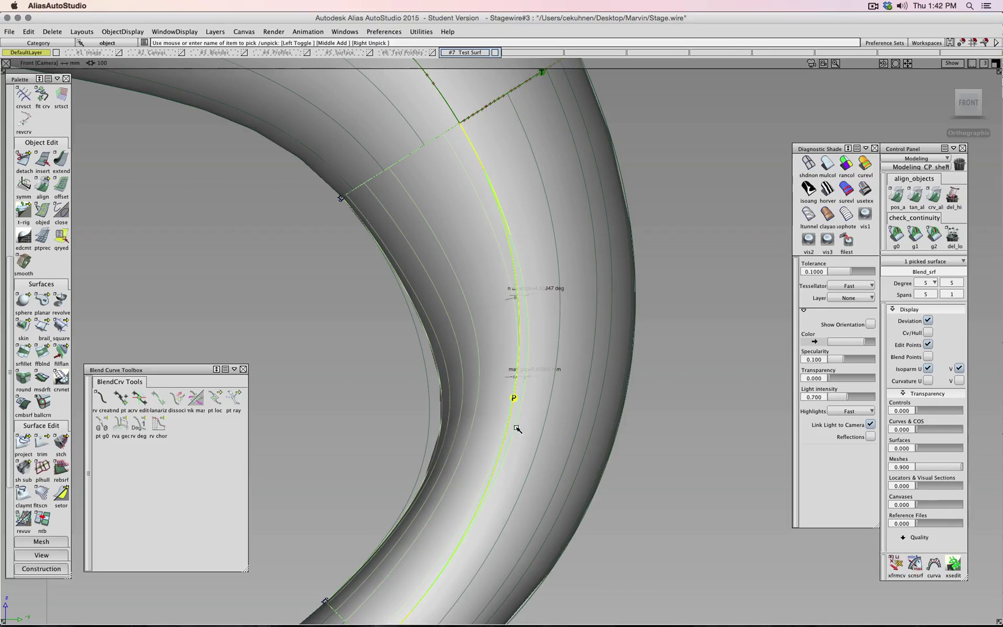
scroll(551, 392, down, 8)
scroll(553, 393, up, 3)
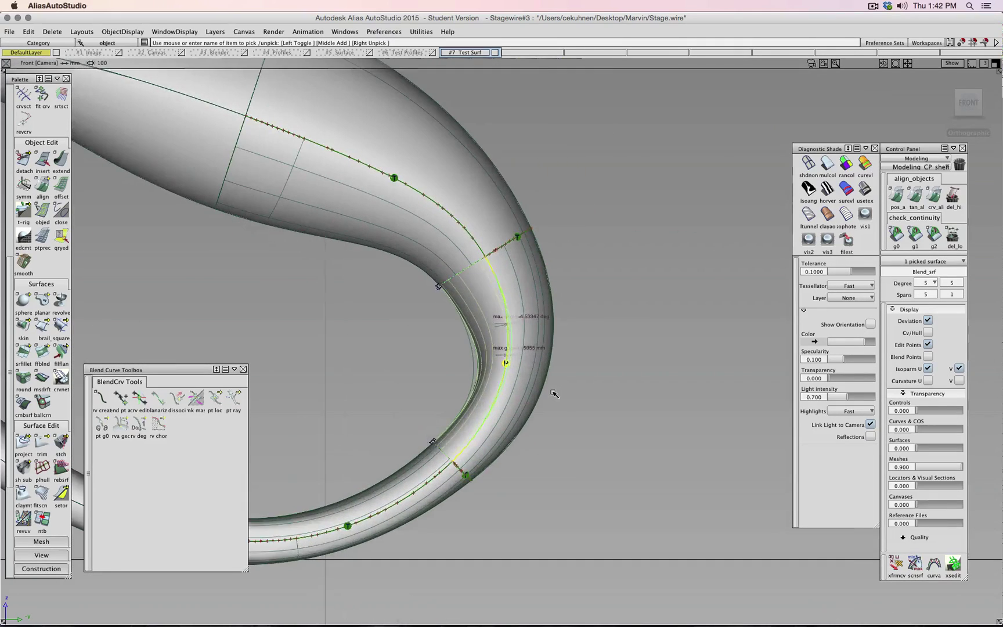
key(Delete)
key(Return)
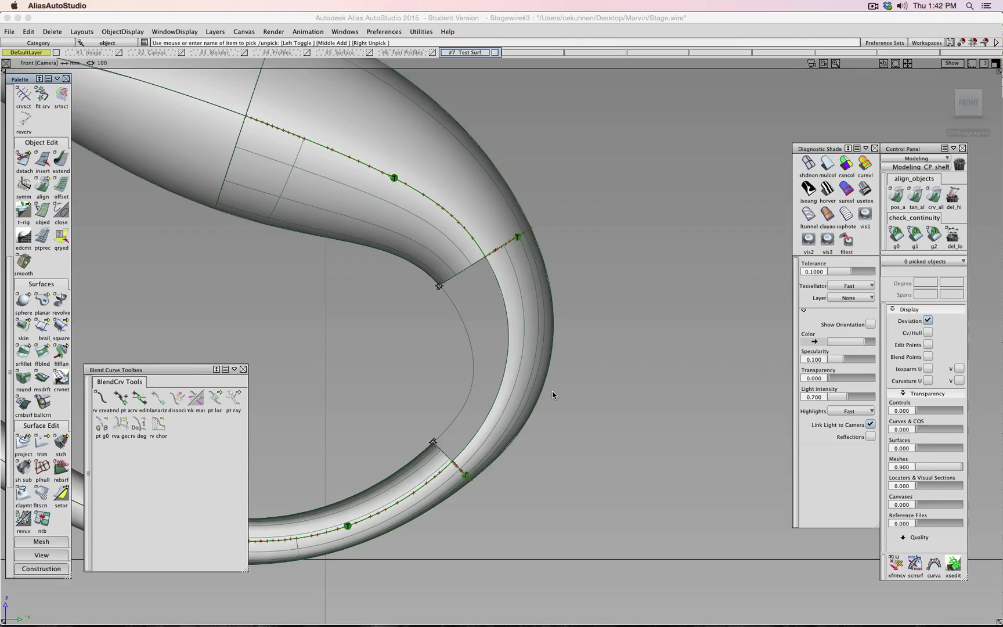
Step: Create a G1 tangent profile blend between the lower and upper surface edges at the inner bend, using the inner blend curve as profile
click(43, 354)
drag(55, 356, 85, 354)
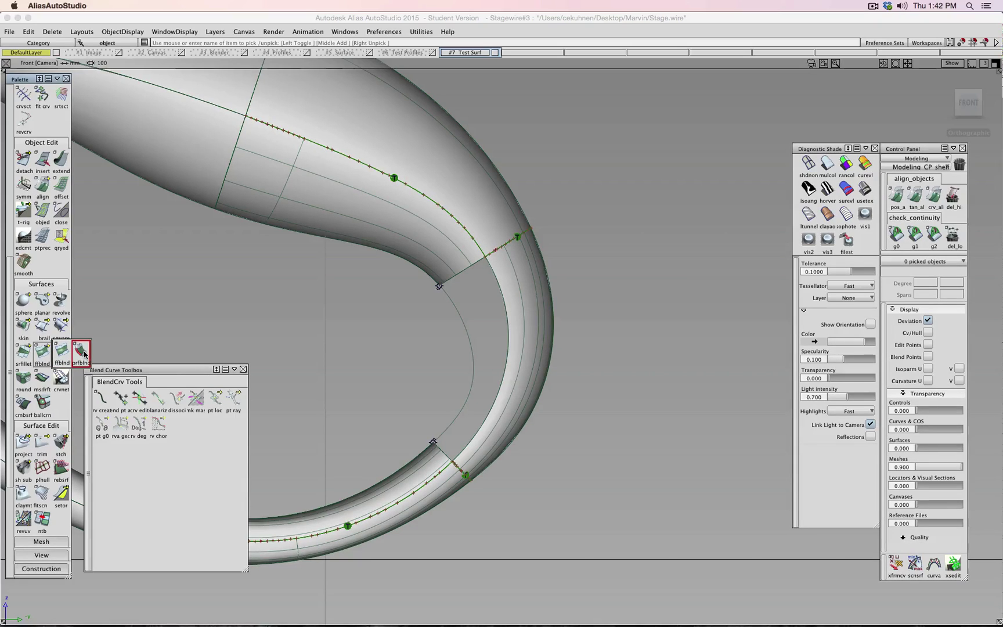
drag(85, 354, 85, 355)
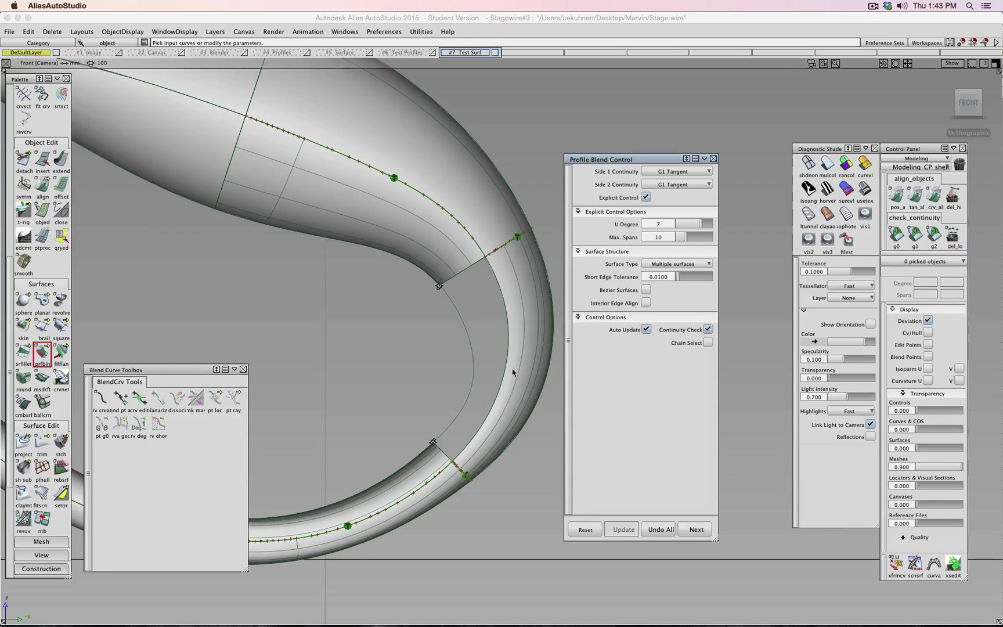
click(444, 458)
click(466, 270)
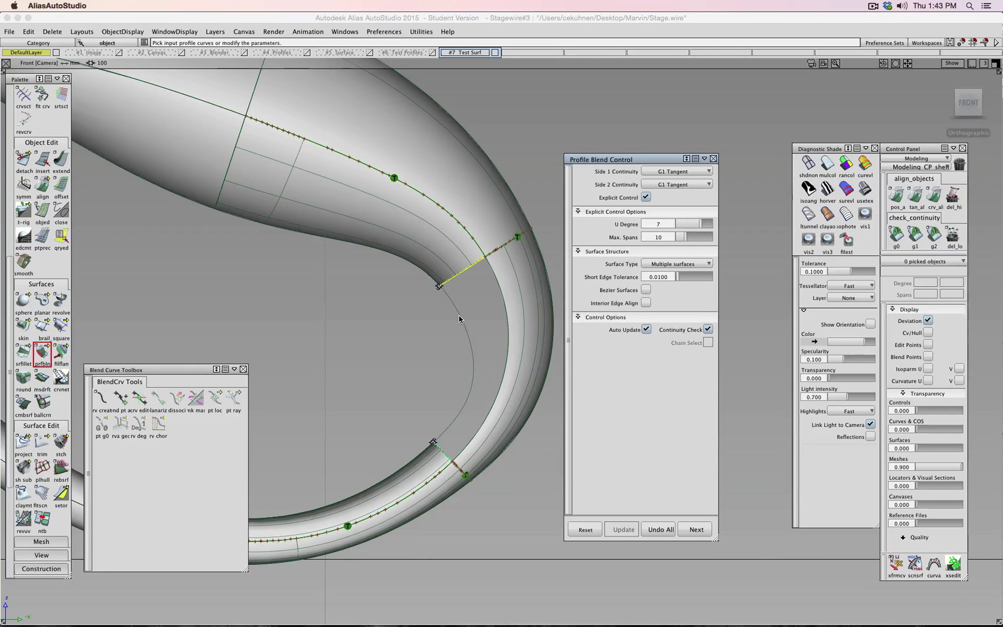
click(458, 315)
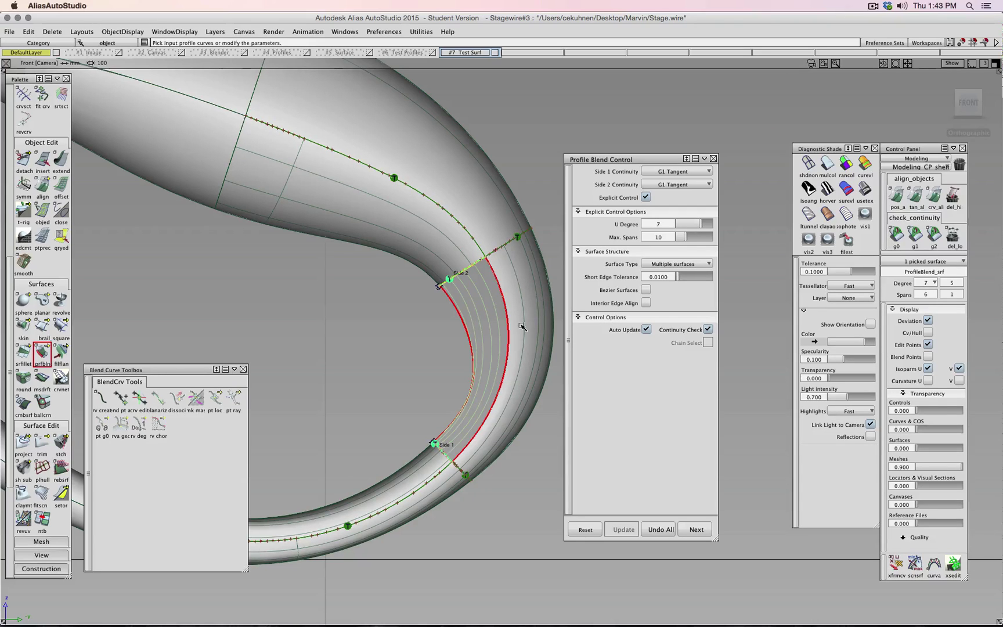
Step: Try the profile blend without explicit control and compare its surface structure around the inner bend
alt+shift+drag(398, 352, 533, 393)
click(646, 197)
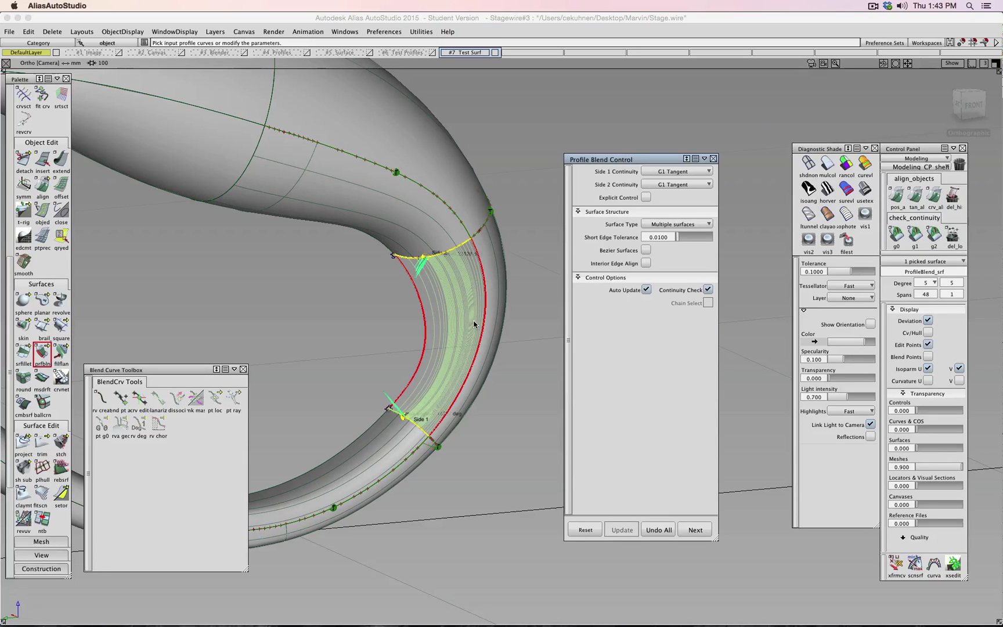
scroll(474, 324, up, 5)
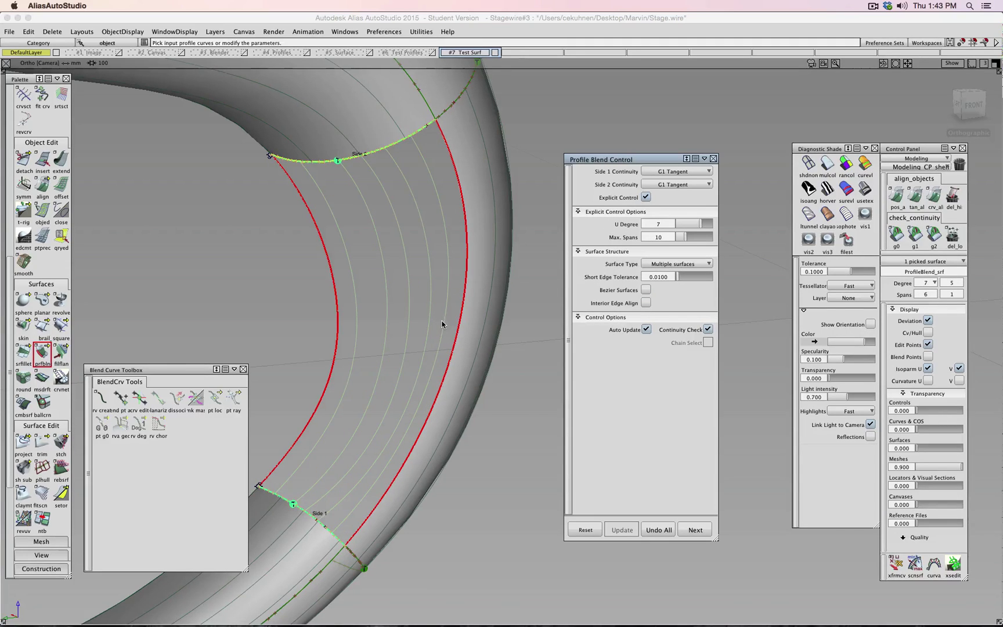
scroll(452, 331, down, 1)
alt+shift+middle_drag(336, 290, 396, 317)
scroll(463, 277, down, 3)
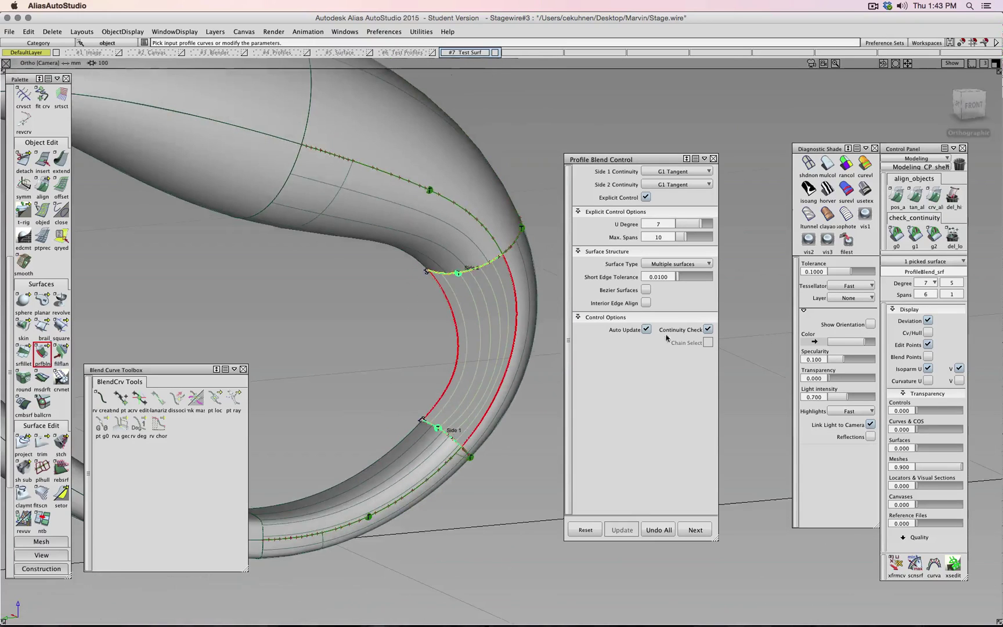
Step: Shade the handle surfaces and check G1 tangent continuity along the profile blend's lengthwise edge
click(827, 165)
mouse_move(471, 520)
ctrl+shift+mouse_down()
mouse_move(464, 495)
mouse_move(578, 435)
mouse_move(719, 402)
mouse_move(181, 539)
mouse_move(702, 377)
mouse_move(777, 325)
ctrl+shift+mouse_up()
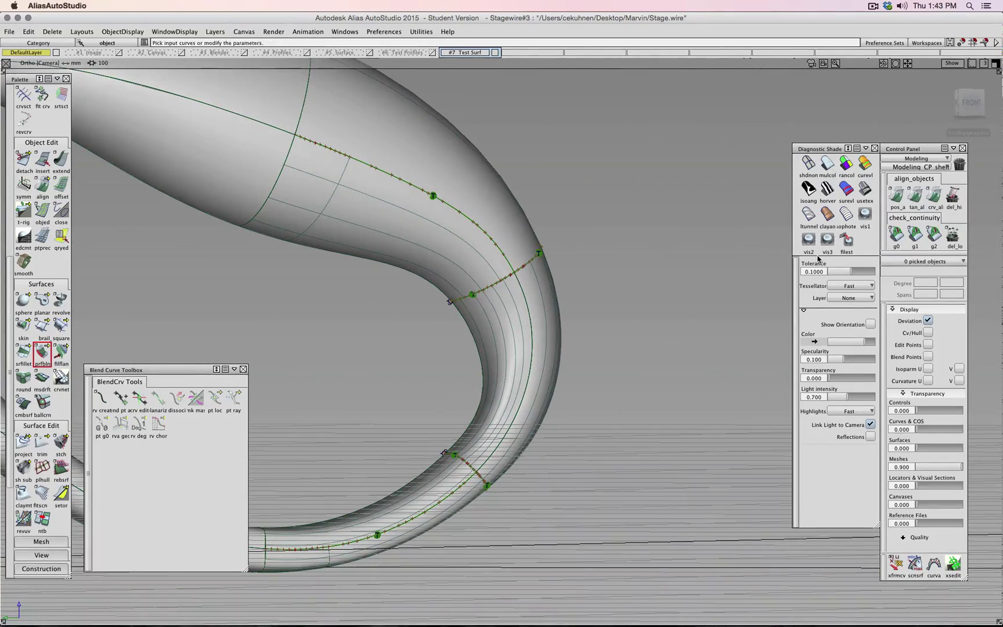
click(914, 235)
click(526, 294)
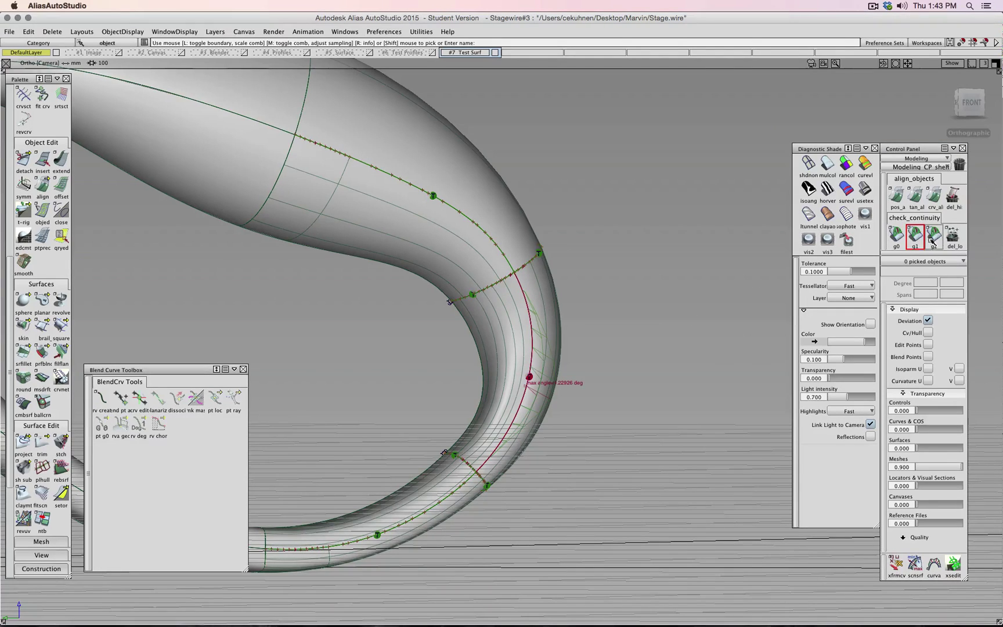
Step: Clear the continuity locators, check G0 positional continuity along the blend's lengthwise edge, and remove that check as well
click(953, 235)
click(896, 235)
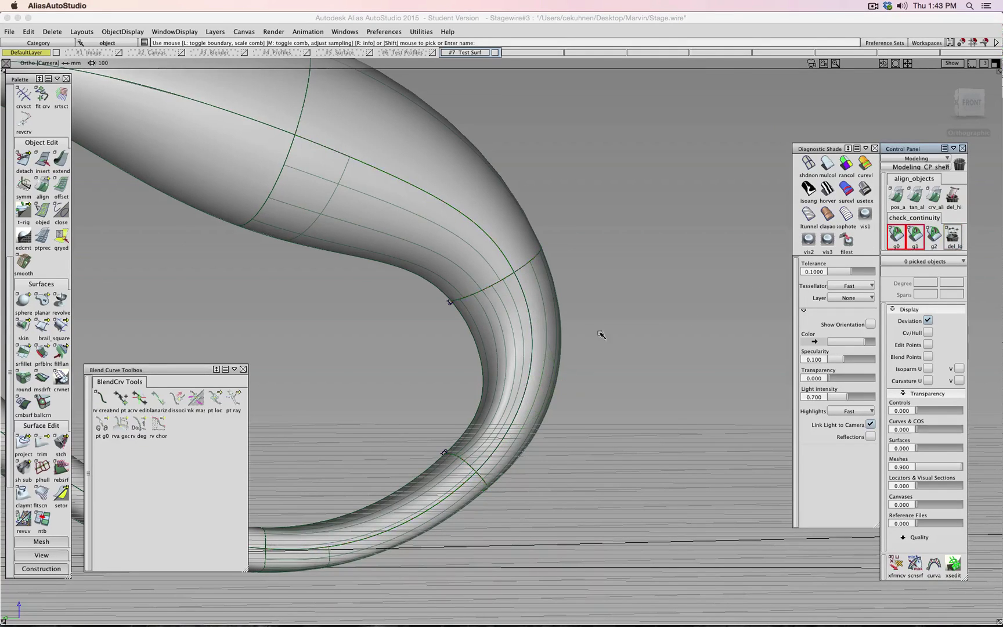
click(532, 331)
click(952, 235)
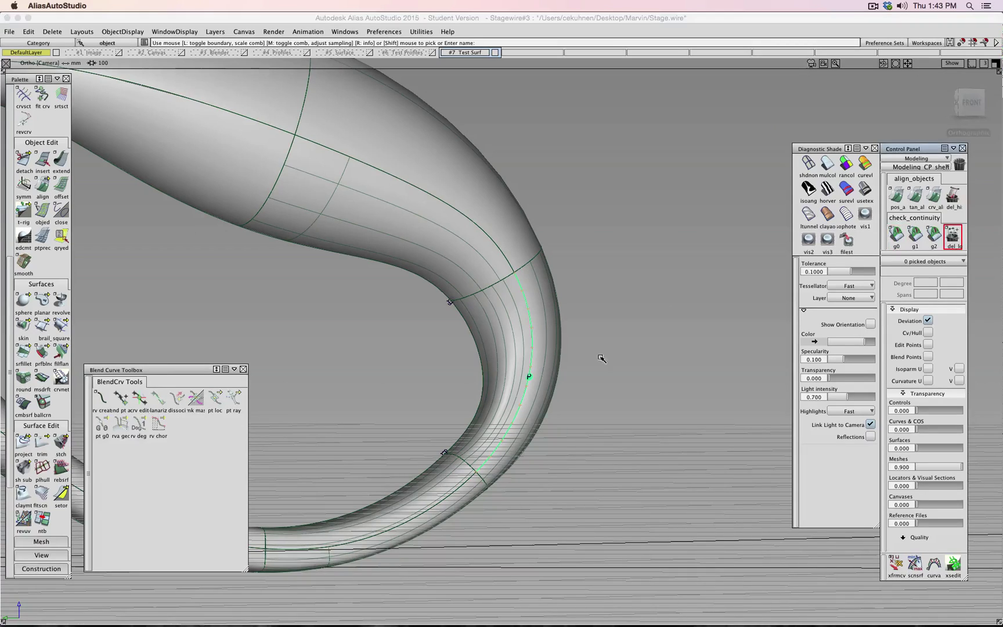
Step: Inspect the highlight flow across the bend from several angles with the Showroom texture-map shading
alt+shift+drag(601, 359, 535, 329)
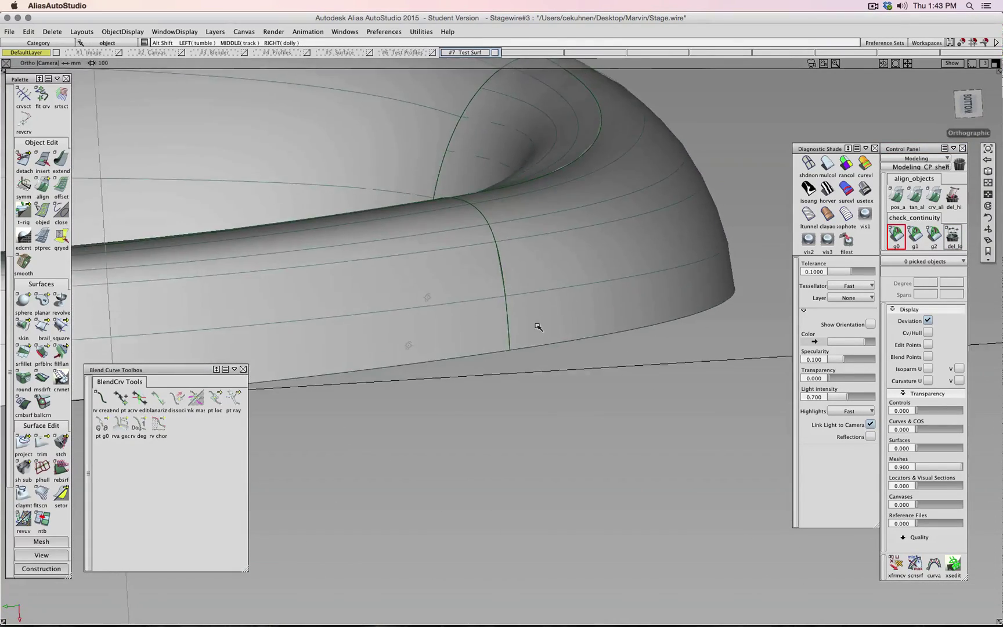
click(854, 200)
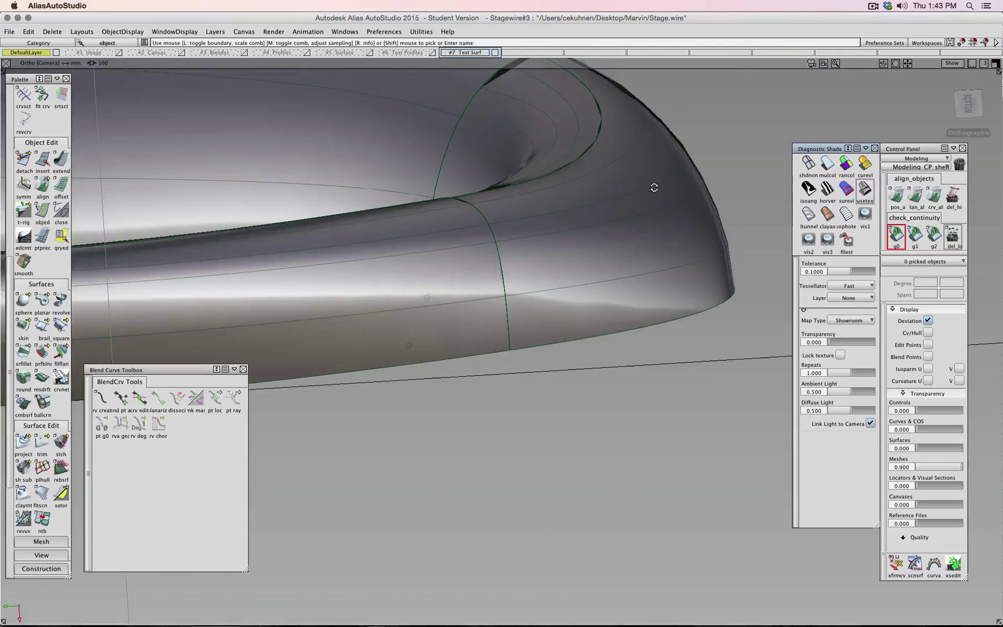
alt+shift+drag(653, 186, 664, 277)
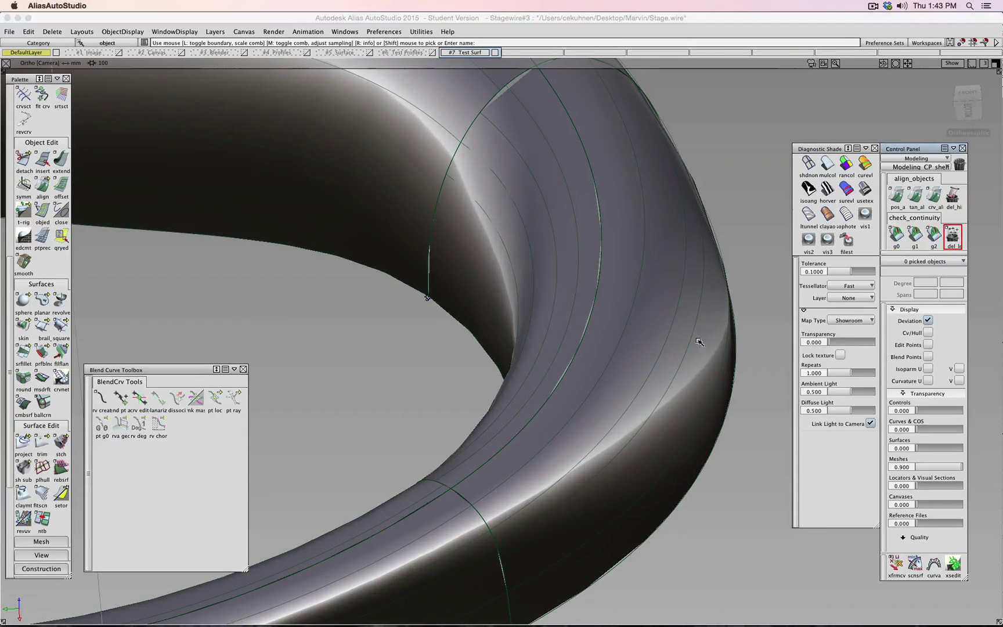
scroll(650, 372, up, 5)
scroll(650, 373, down, 5)
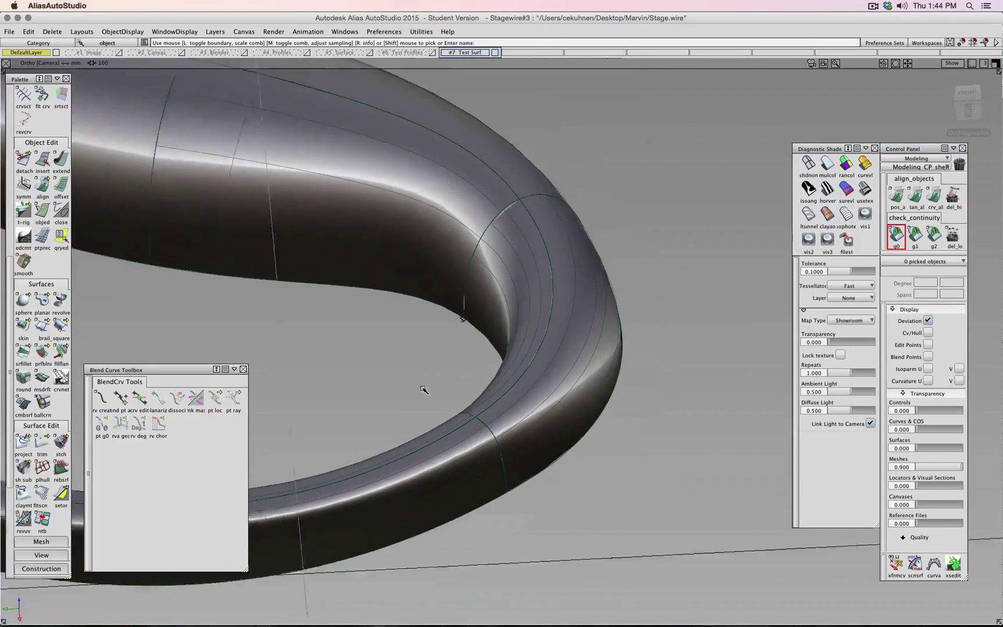
ctrl+shift+drag(417, 367, 416, 391)
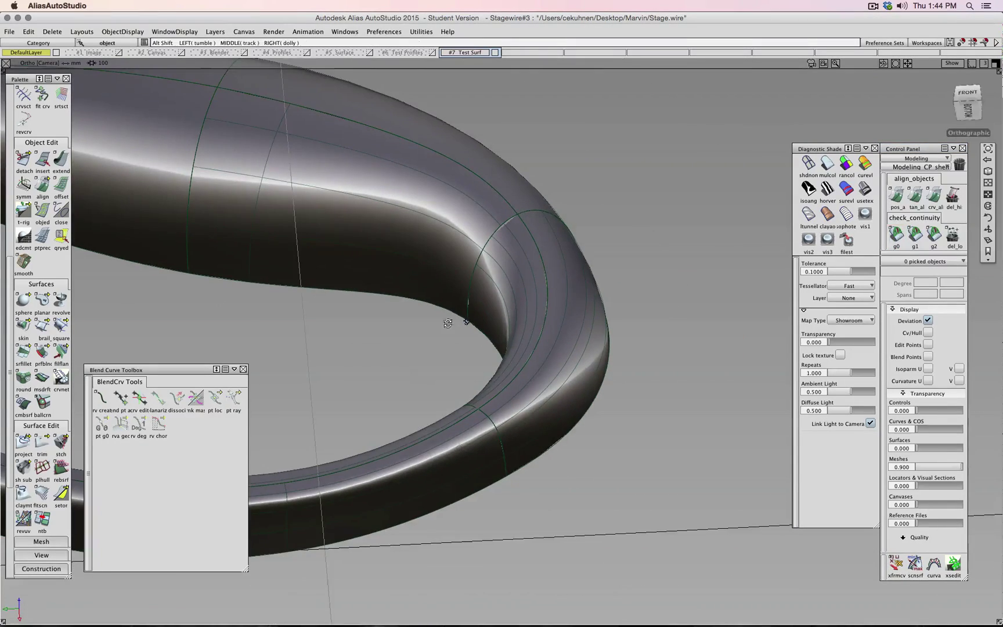
alt+shift+drag(448, 323, 479, 394)
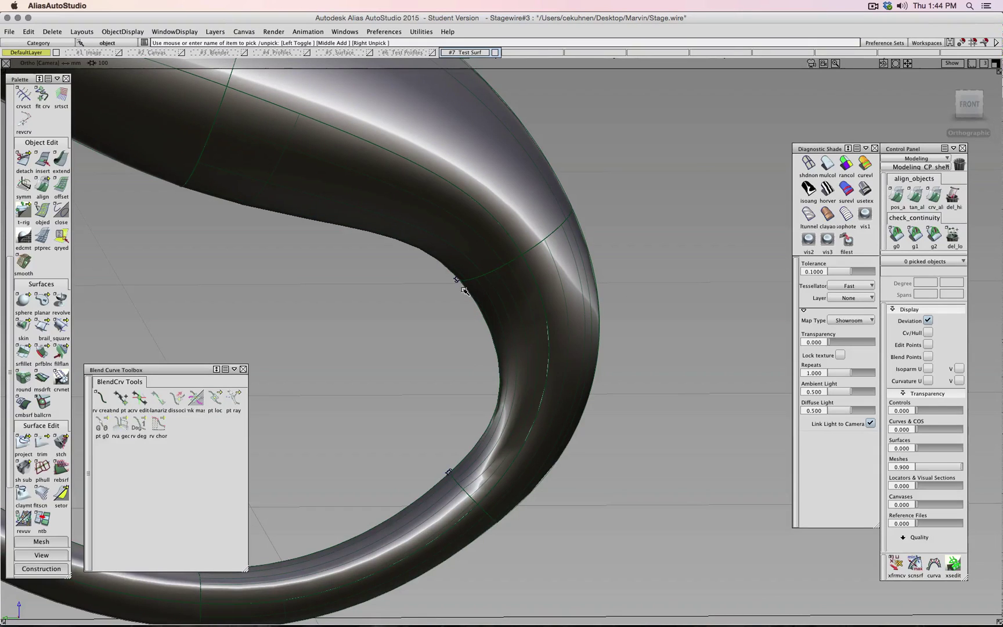
Step: Turn off diagnostic shading and pick the inner blend curve in the front view
click(808, 163)
click(978, 106)
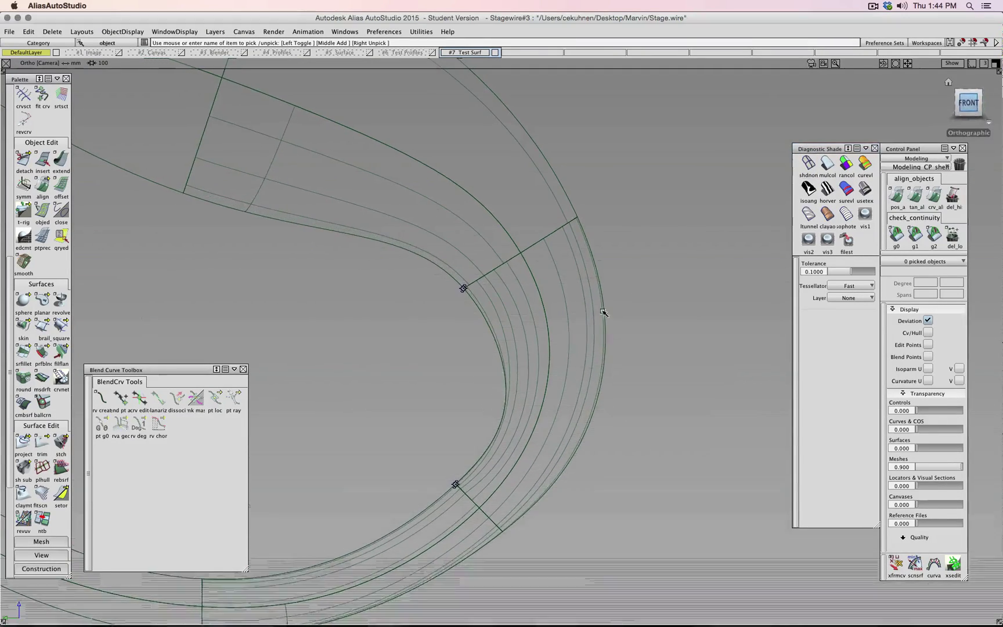
ctrl+shift+drag(437, 370, 410, 381)
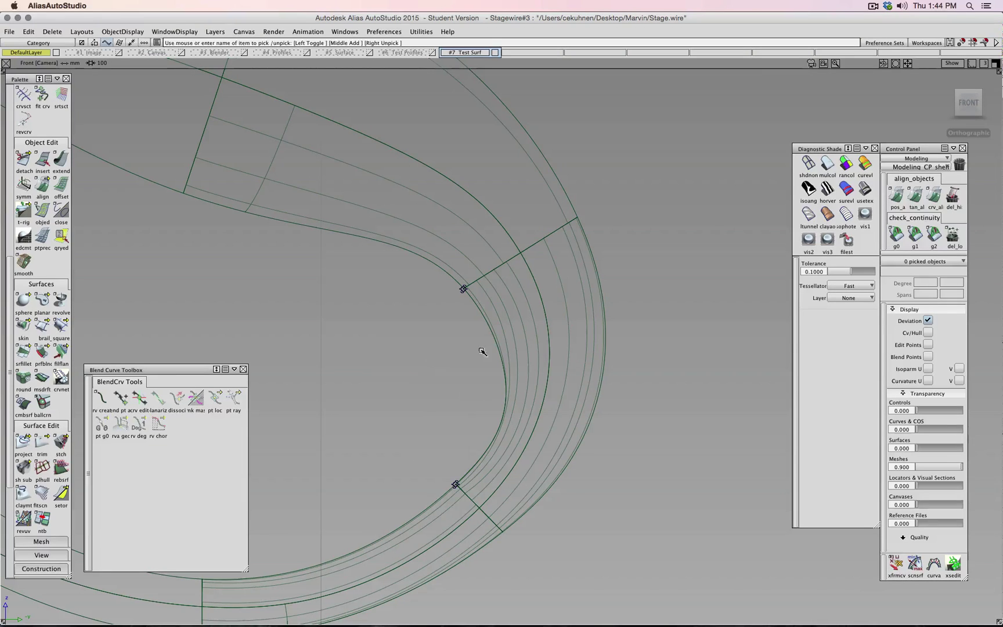
click(503, 351)
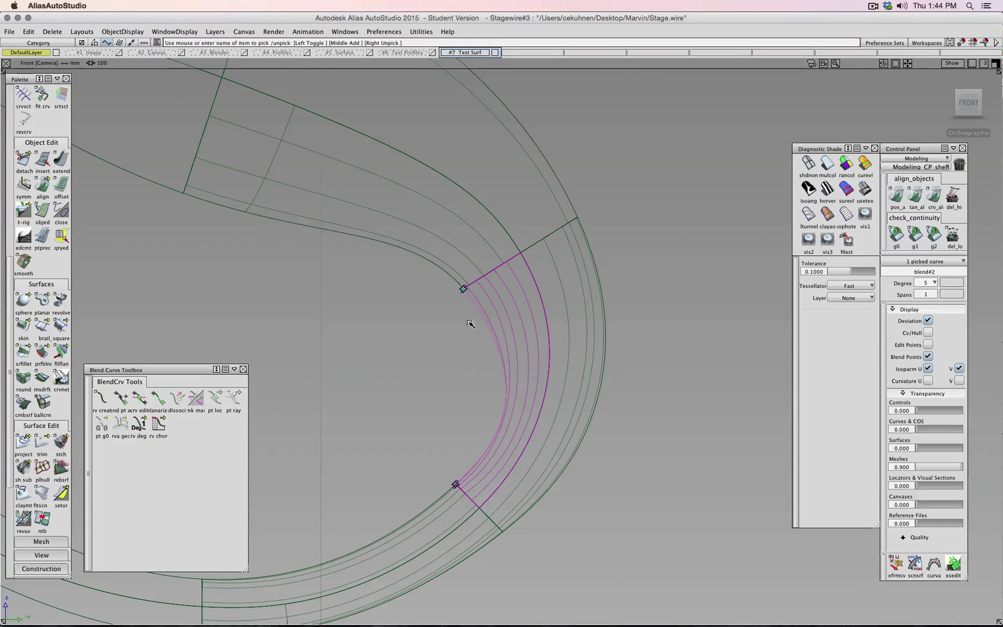
mouse_move(470, 325)
alt+shift+mouse_down()
mouse_move(490, 354)
mouse_move(461, 321)
alt+shift+mouse_up()
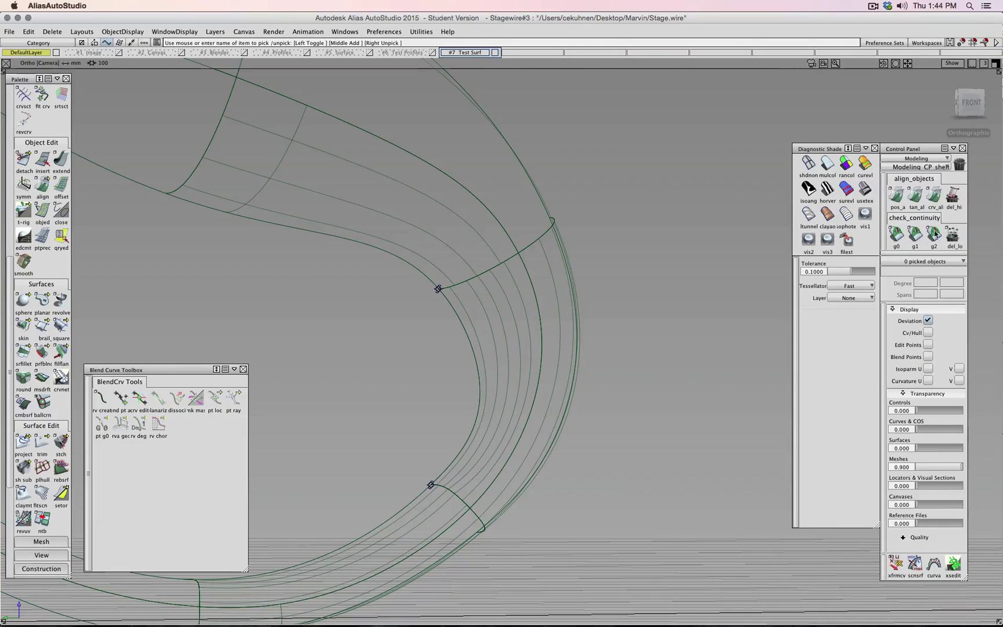
Step: Set the degree of the inner blend curve that drives the profile blend to 2
click(970, 102)
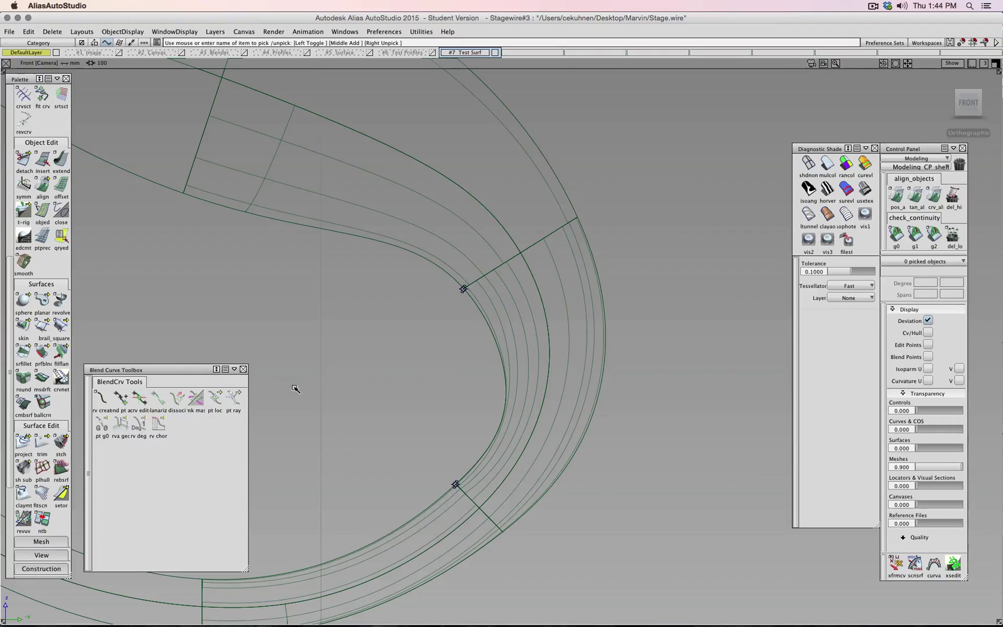
ctrl+shift+drag(439, 370, 417, 381)
click(485, 314)
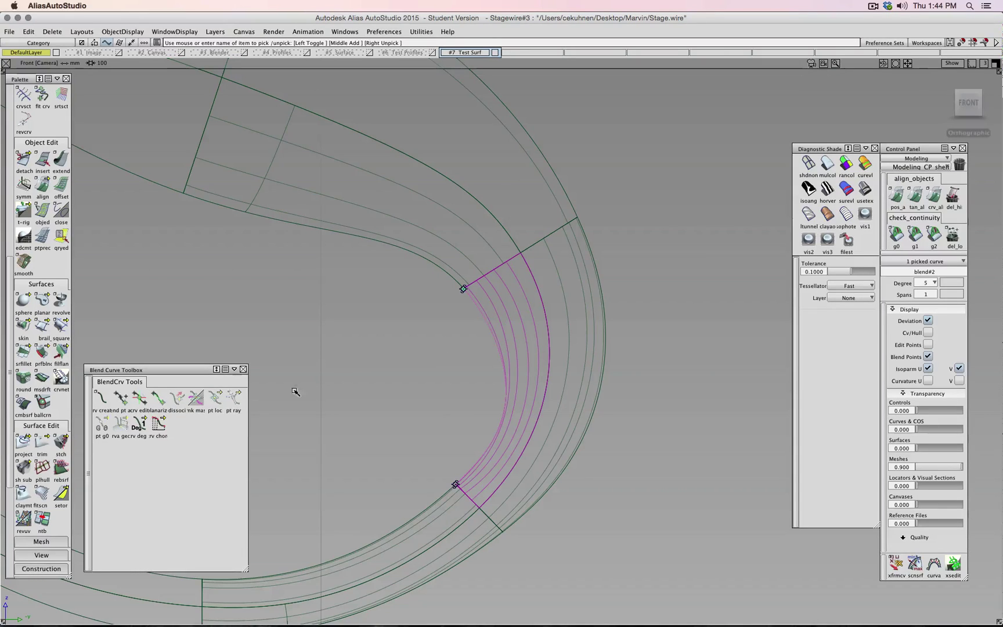
click(140, 424)
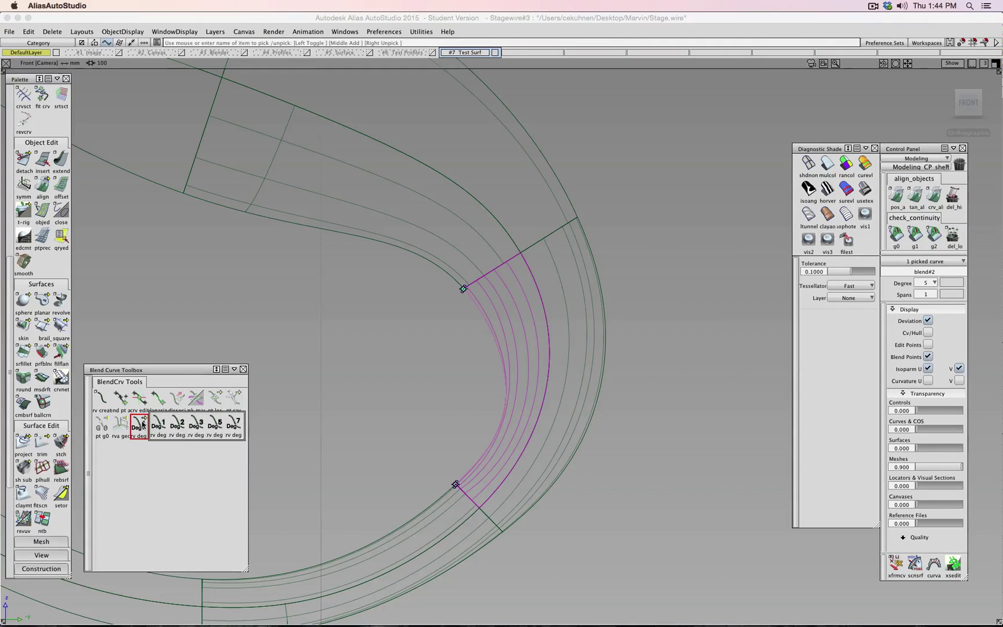
click(178, 425)
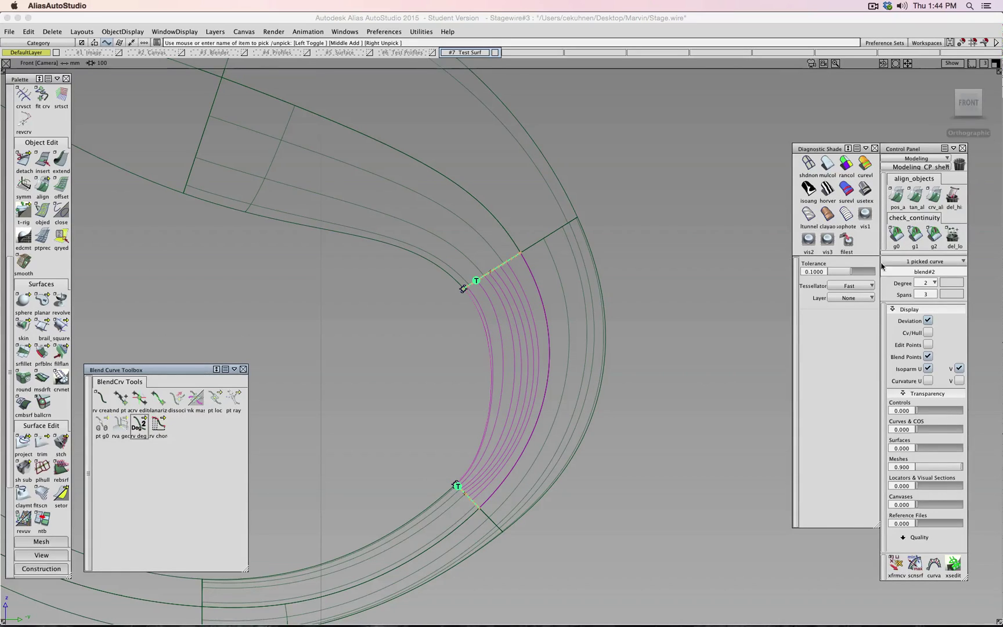
Step: Check G1 tangent continuity around the updated profile blend patch, and delete the patch
click(916, 237)
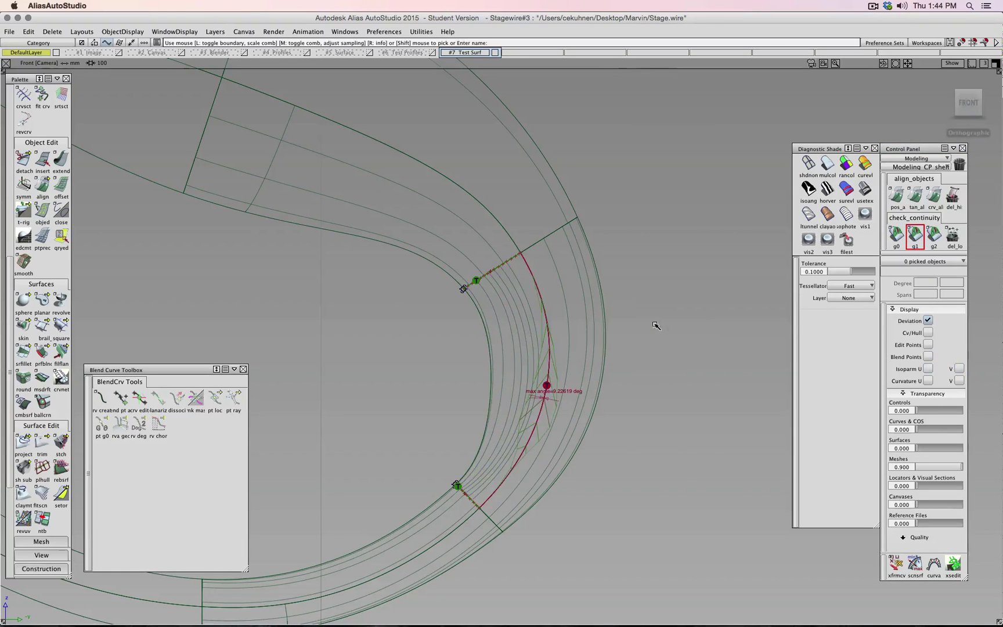
alt+shift+drag(604, 312, 639, 307)
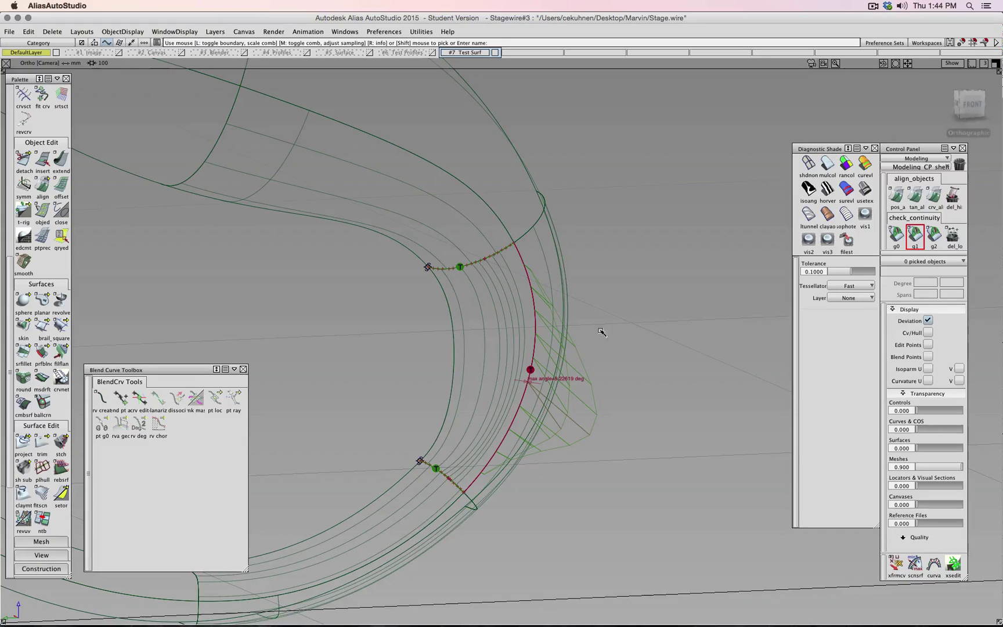
mouse_move(612, 324)
ctrl+shift+mouse_down()
mouse_move(611, 340)
mouse_move(613, 315)
mouse_move(614, 336)
ctrl+shift+mouse_up()
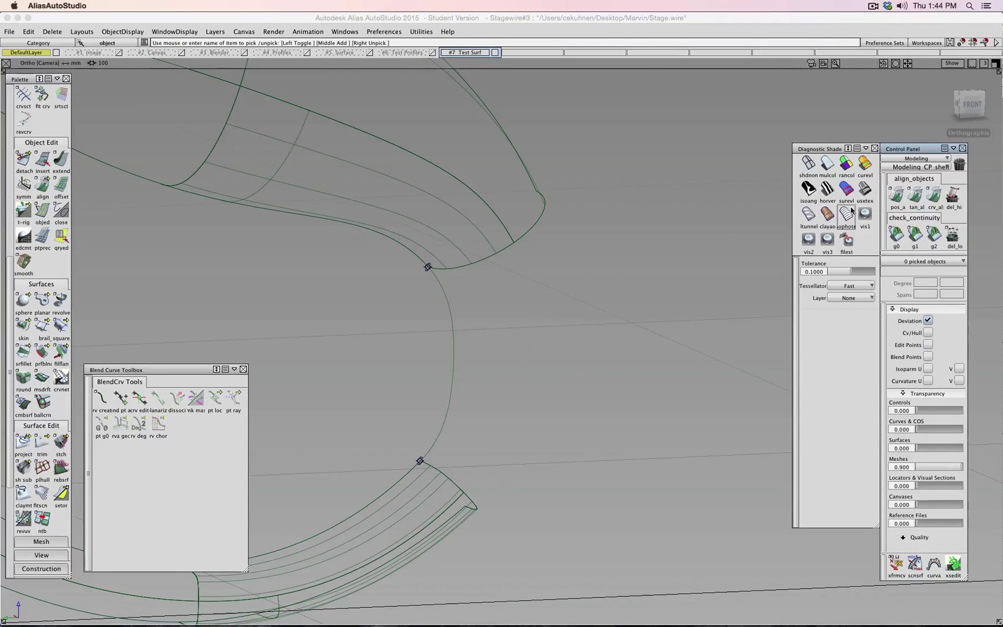
Step: Try different degrees for the inner blend curve in the front view and settle on degree 3
click(968, 103)
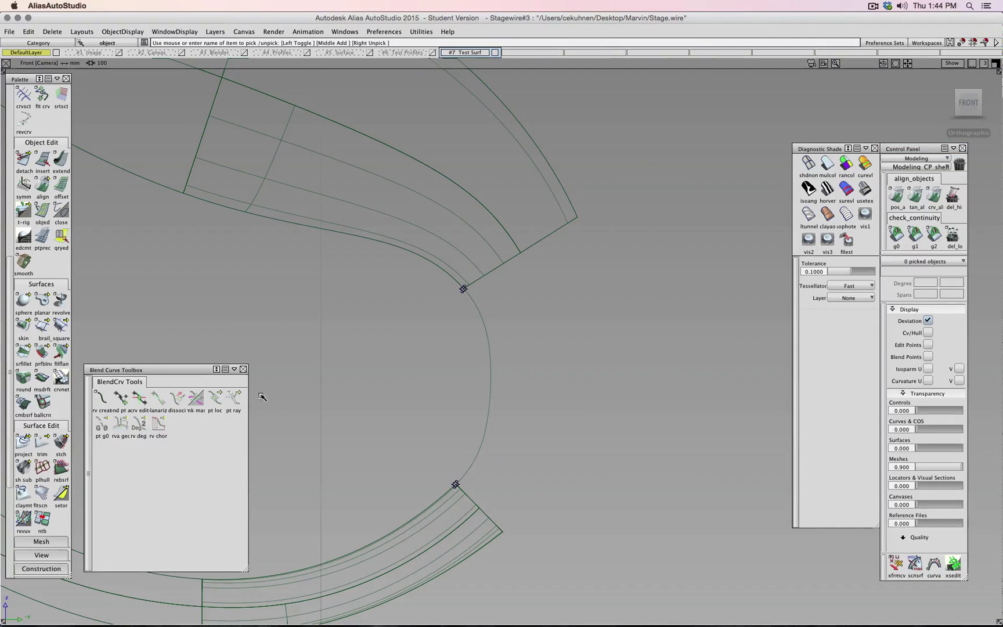
mouse_move(492, 397)
ctrl+shift+mouse_down()
mouse_move(537, 382)
mouse_move(528, 397)
ctrl+shift+mouse_up()
click(490, 389)
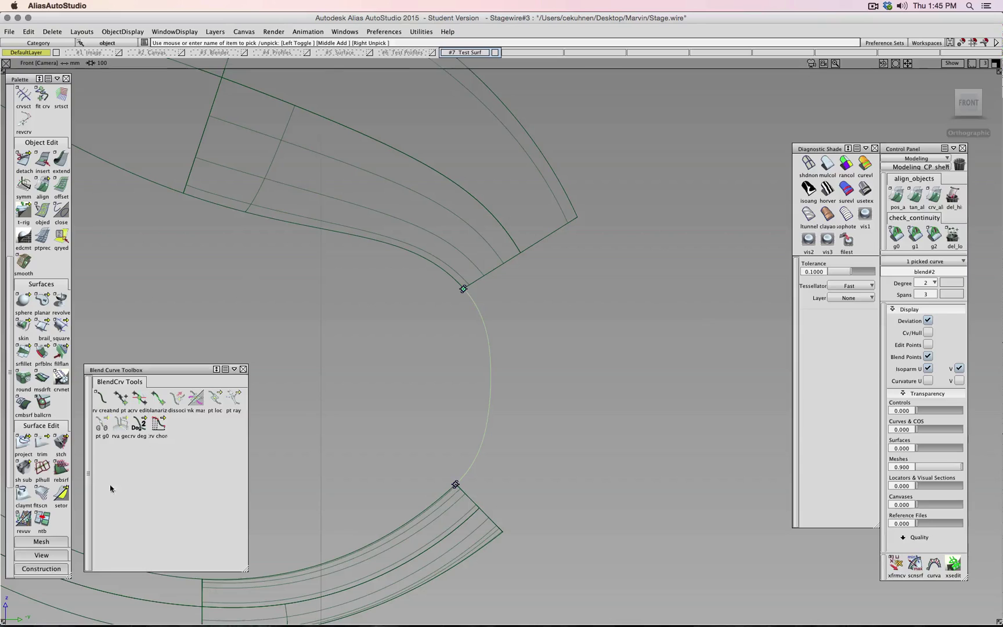
drag(140, 424, 214, 425)
drag(139, 423, 174, 428)
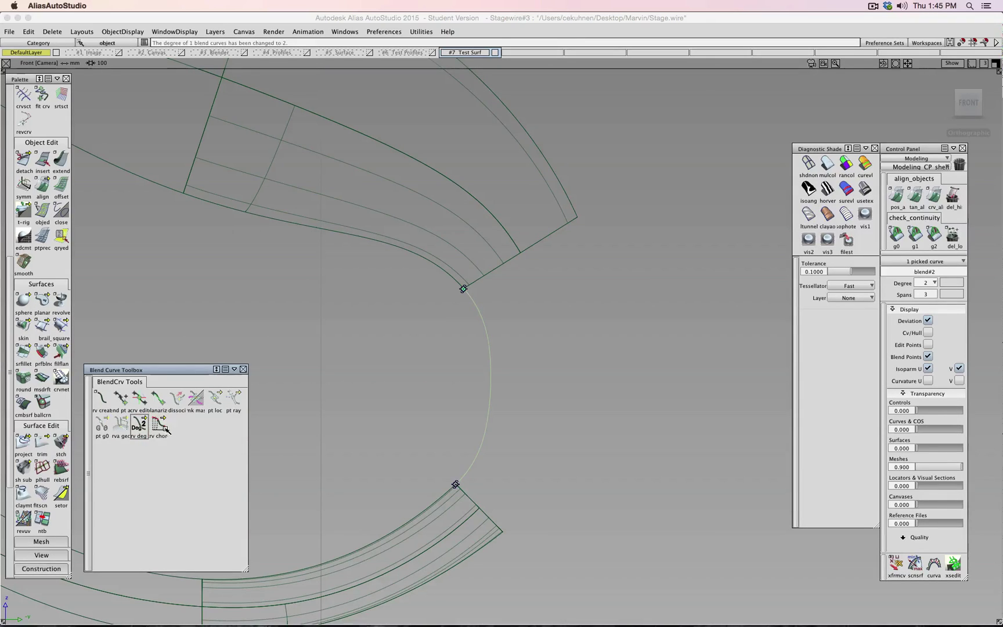
click(141, 425)
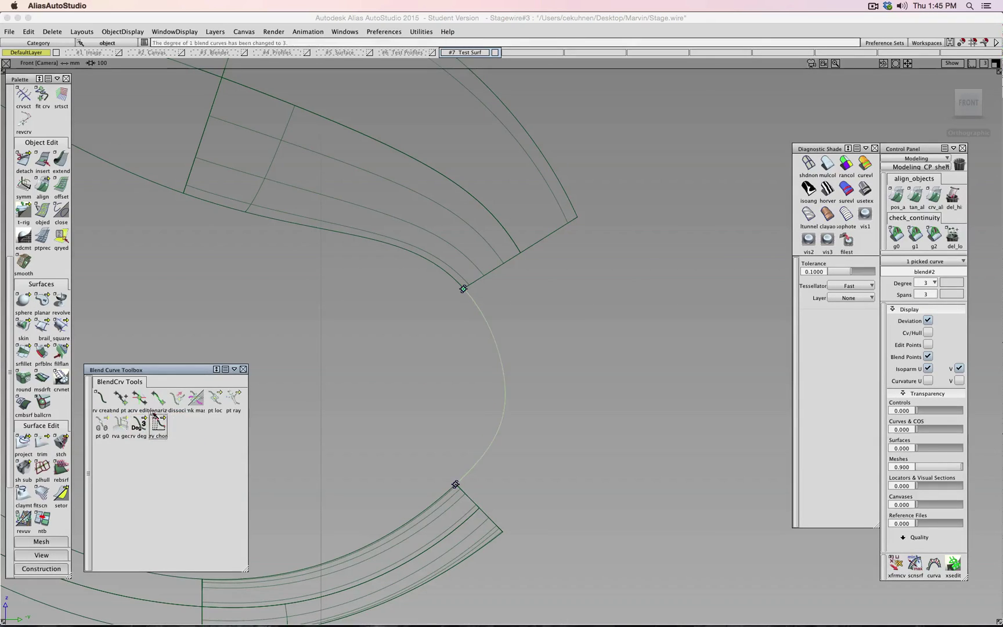
Step: Create a blend curve joining the outer end corners of the upper and lower handle surfaces
ctrl+shift+drag(379, 397, 379, 372)
click(103, 399)
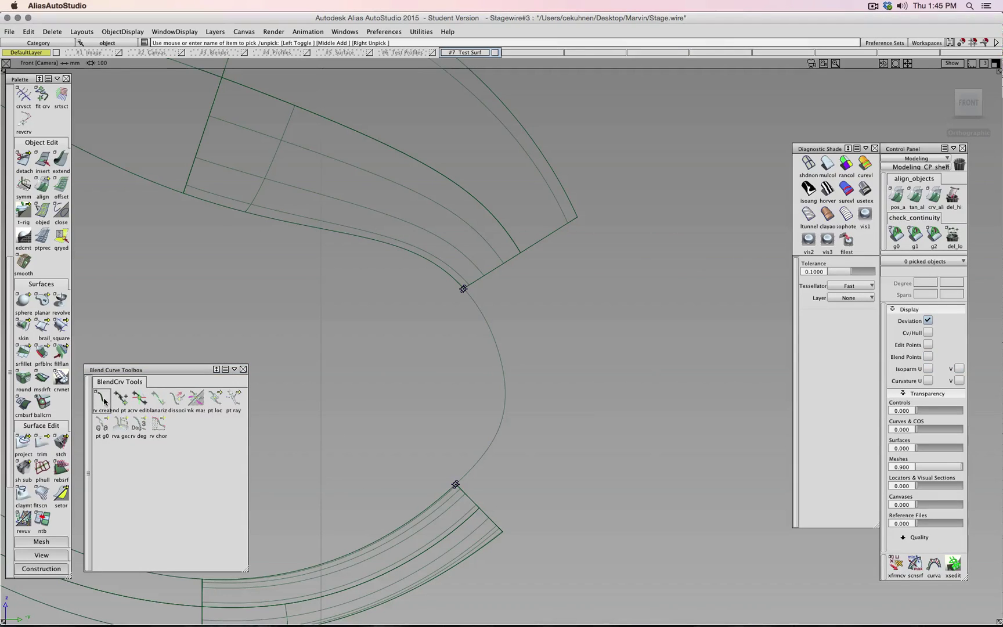
alt+shift+drag(648, 335, 557, 227)
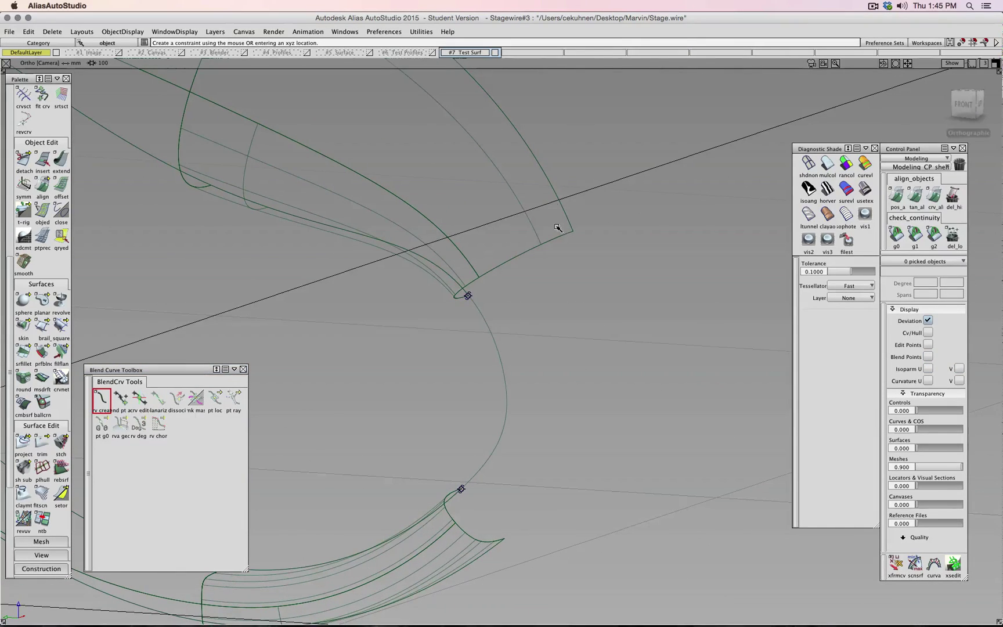
click(572, 231)
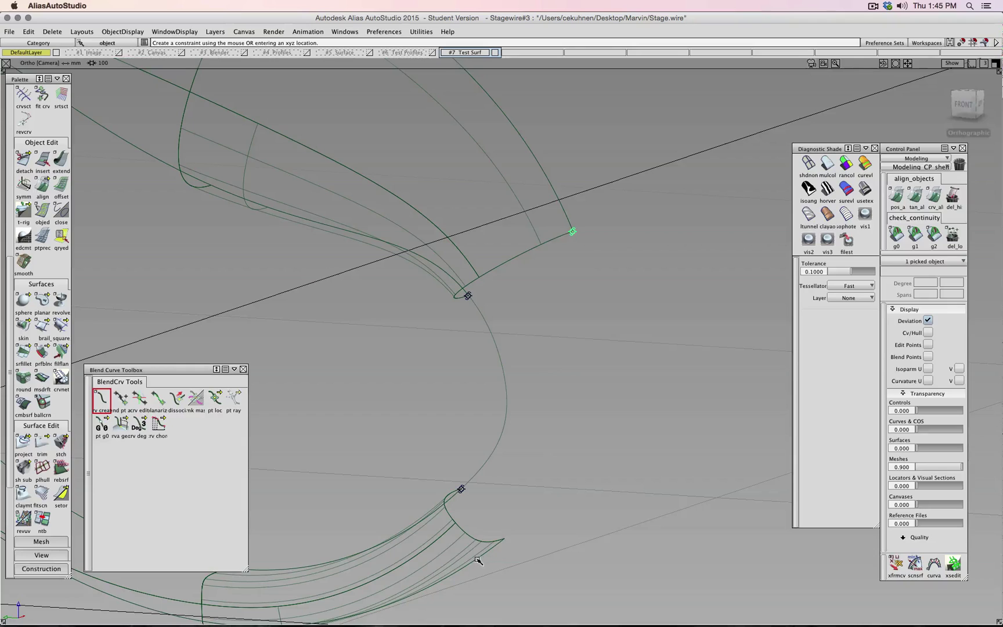
click(504, 538)
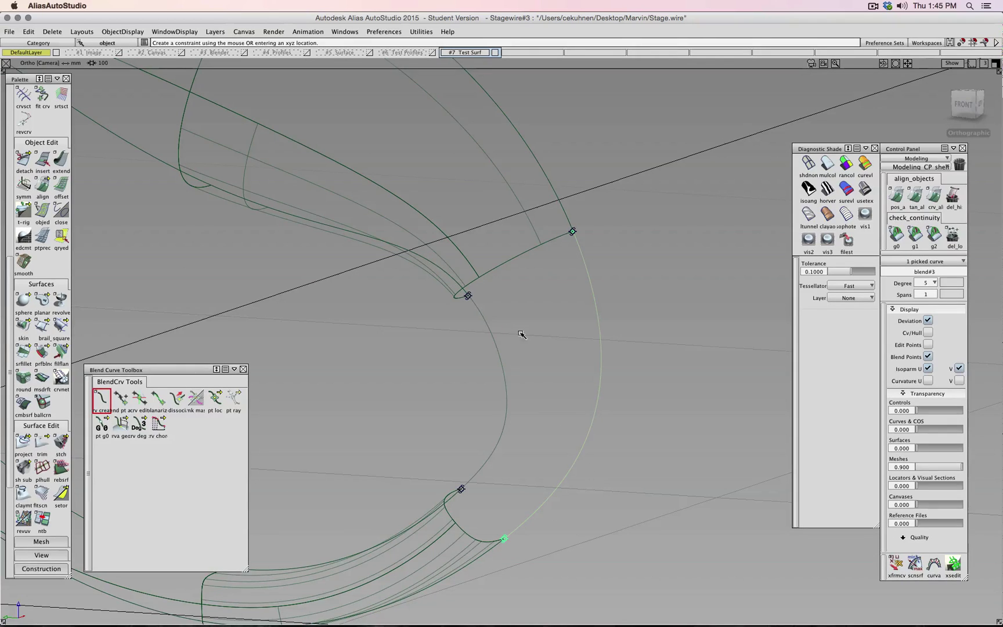
ctrl+shift+drag(522, 334, 512, 309)
Step: Try to create a third blend curve starting from the shared middle edge of the upper handle surfaces, undoing the misplaced points
click(439, 227)
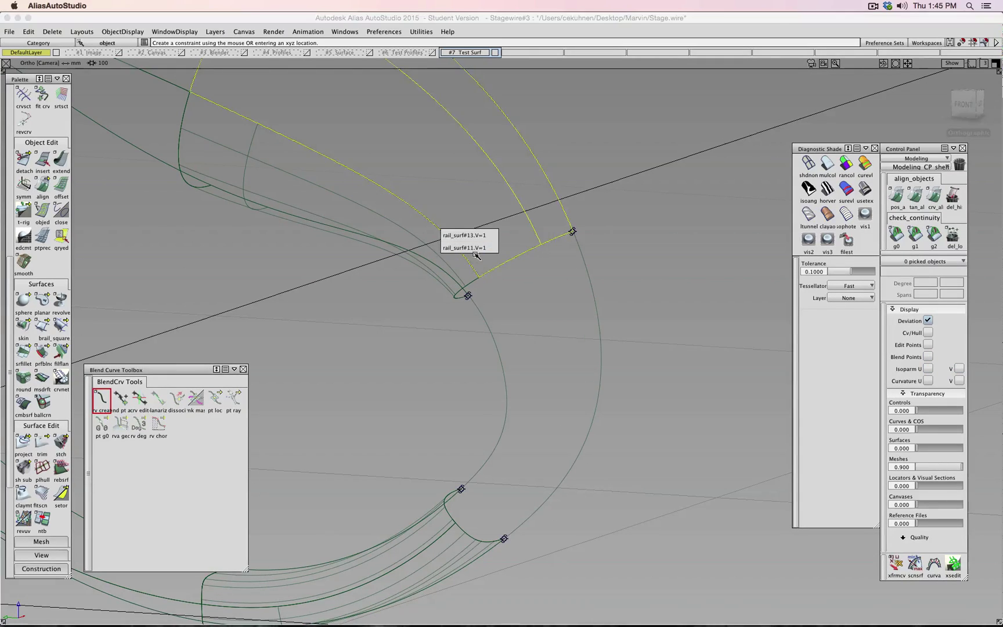
click(397, 198)
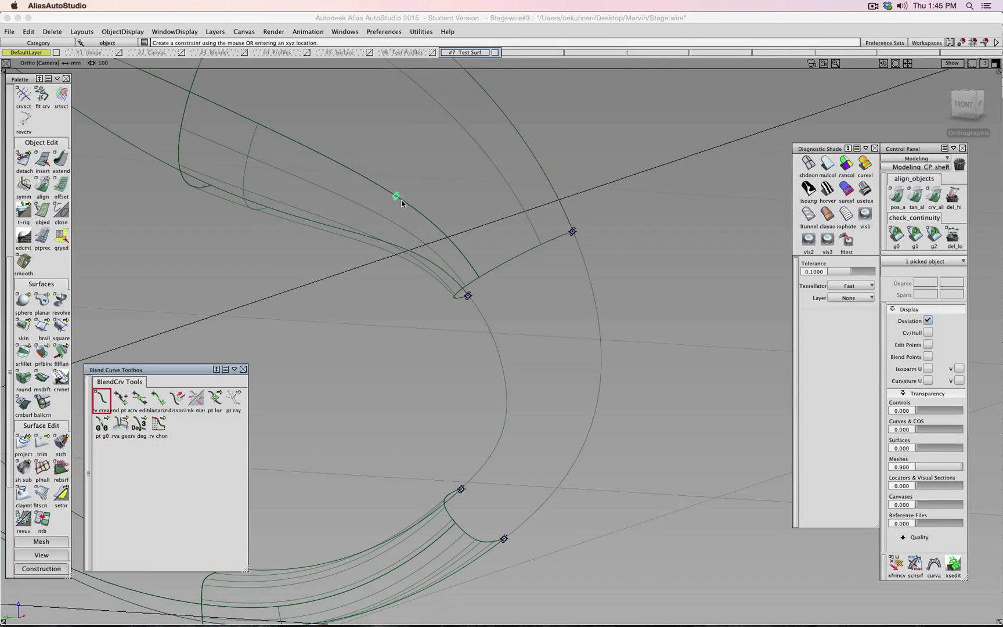
key(super+z)
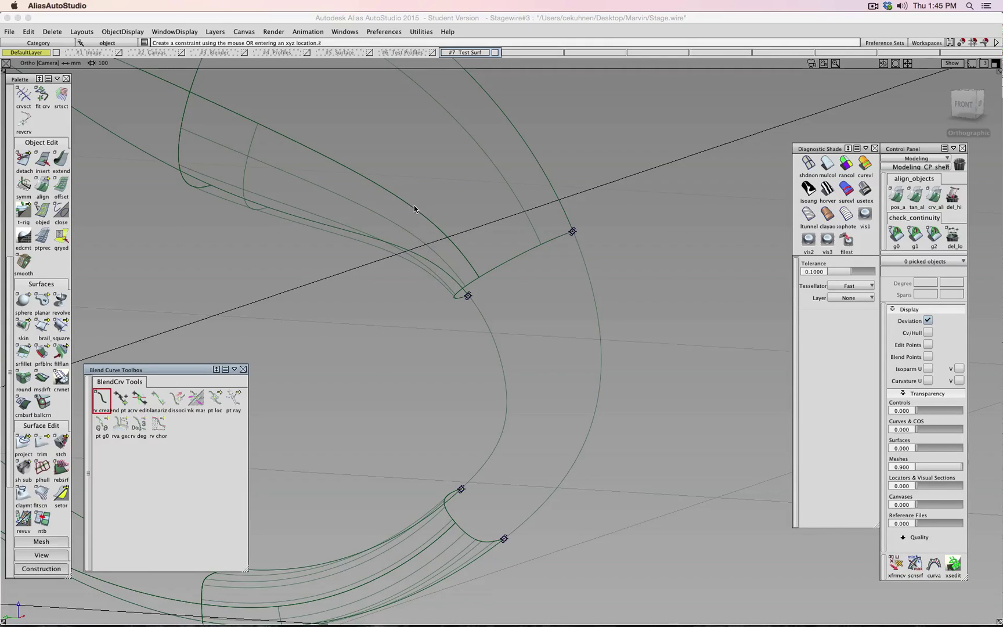
click(414, 209)
click(462, 216)
click(414, 210)
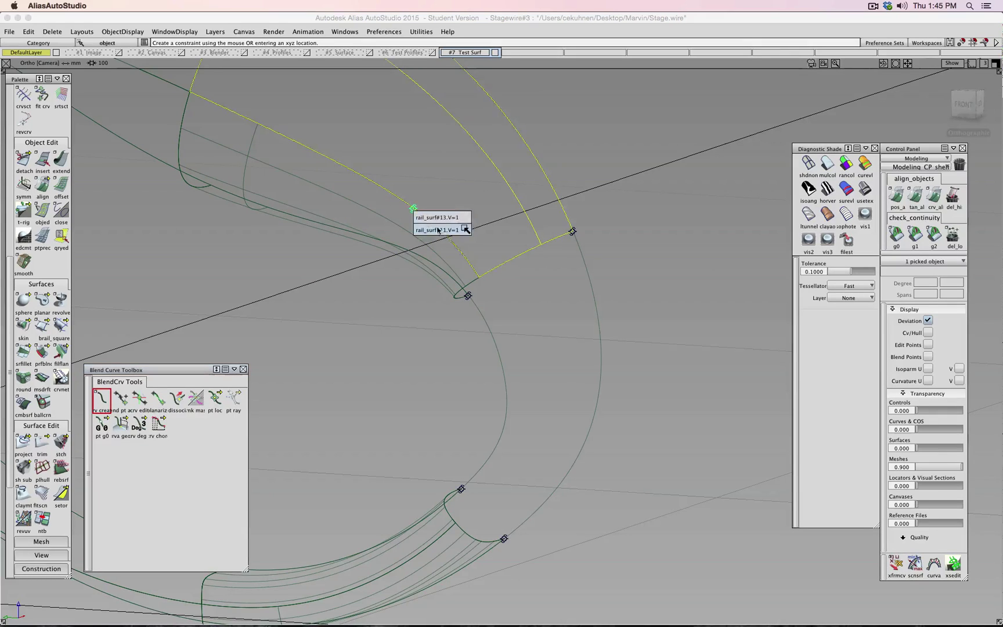
key(super+z)
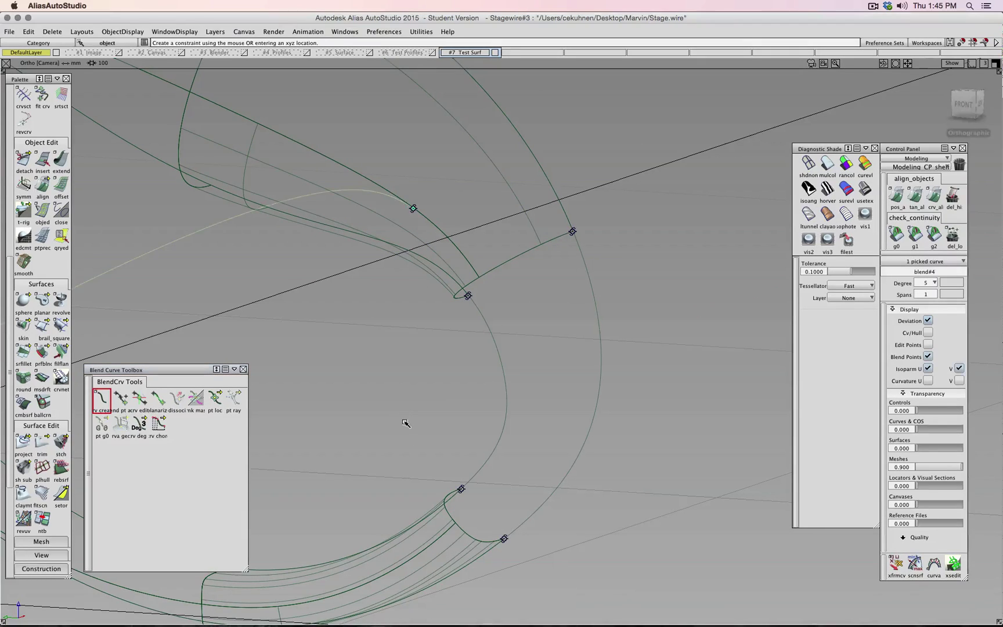
click(415, 553)
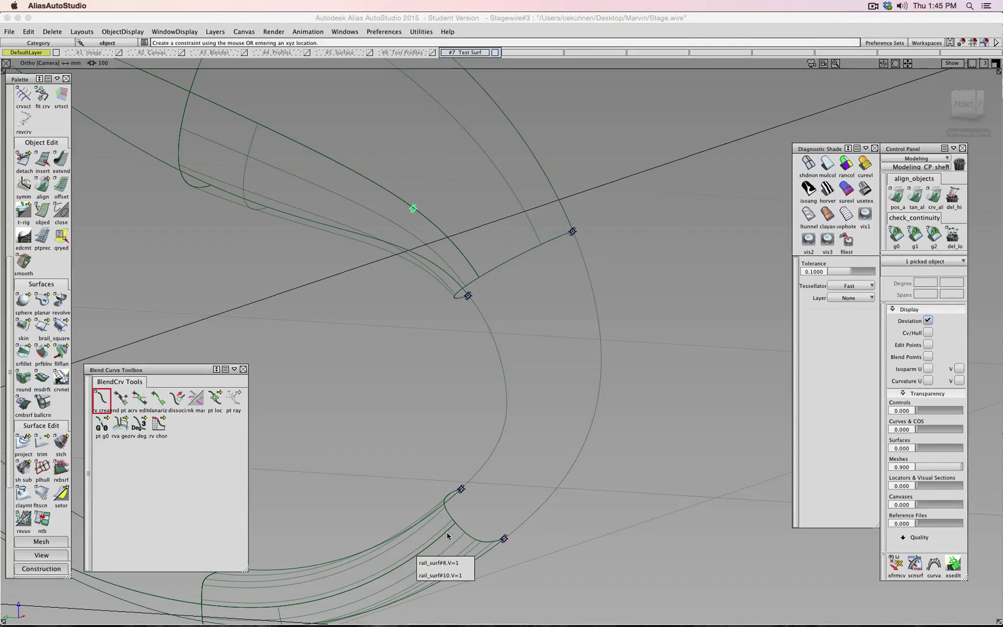
key(super+z)
key(super+z)
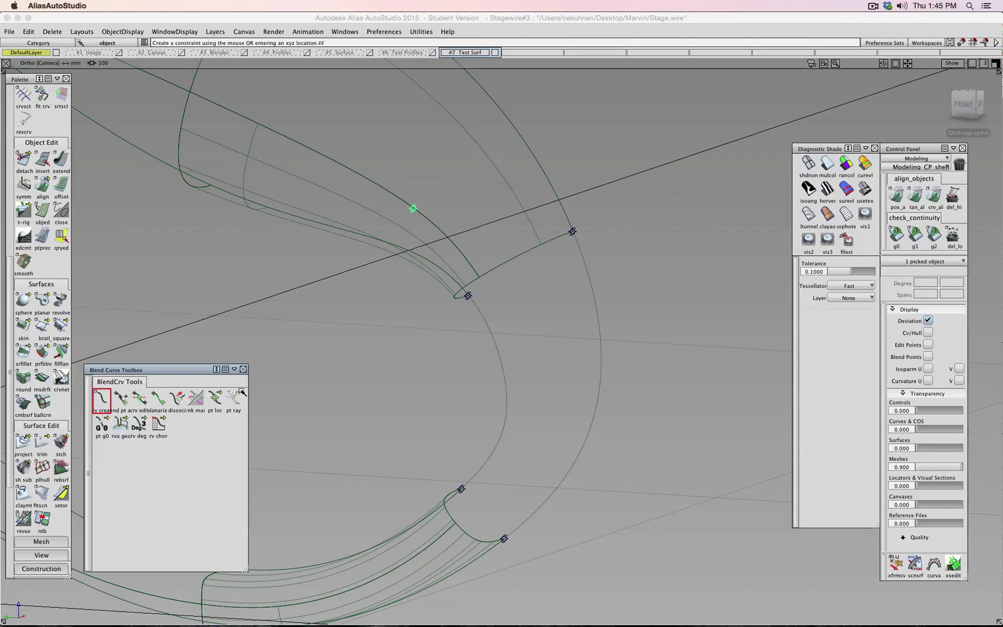
Step: Retry the middle blend curve with uniform knot spacing and degree 5, and delete the leftover blend point in the front view
mouse_move(325, 397)
ctrl+shift+mouse_down()
mouse_move(325, 371)
mouse_move(334, 406)
mouse_move(335, 391)
ctrl+shift+mouse_up()
double_click(108, 402)
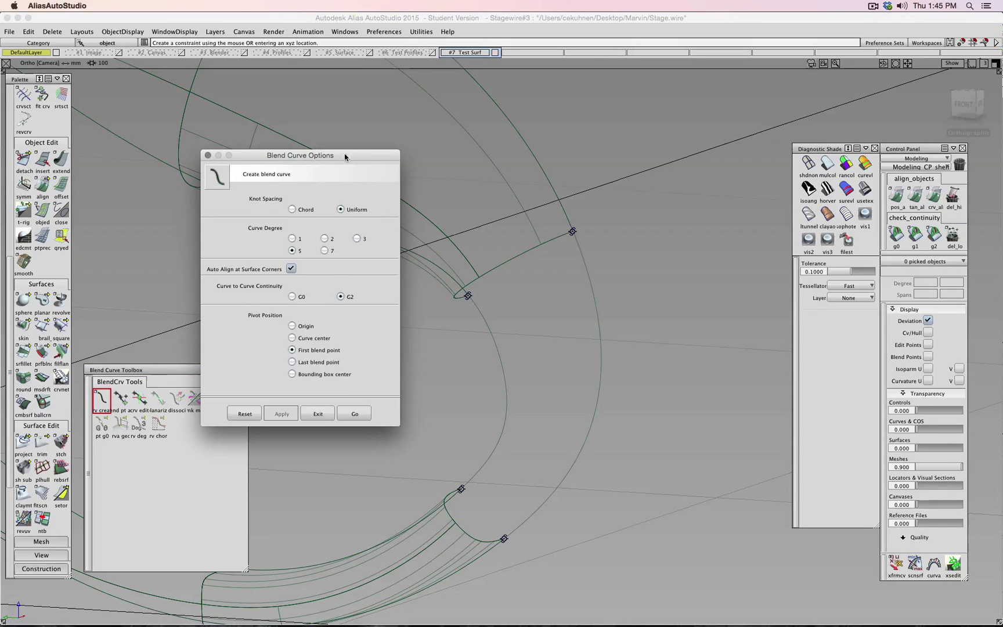
click(365, 411)
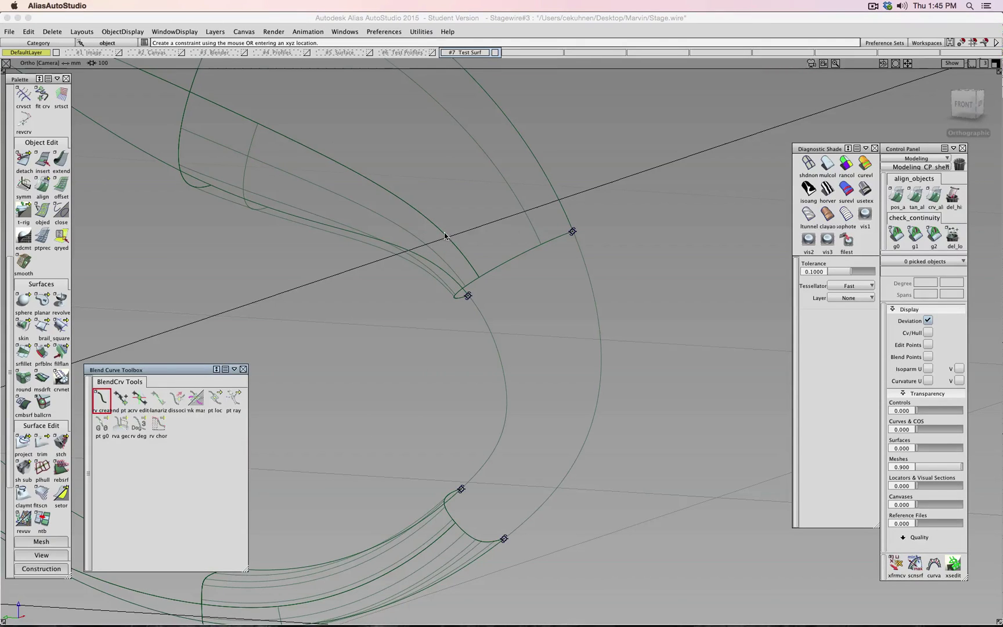
click(444, 235)
click(455, 241)
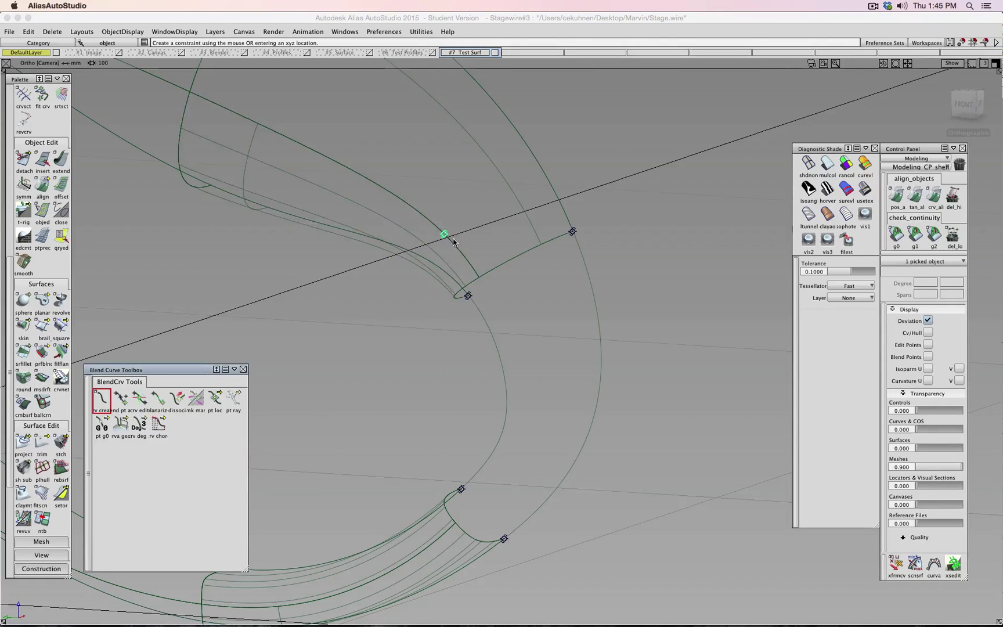
click(448, 529)
click(459, 535)
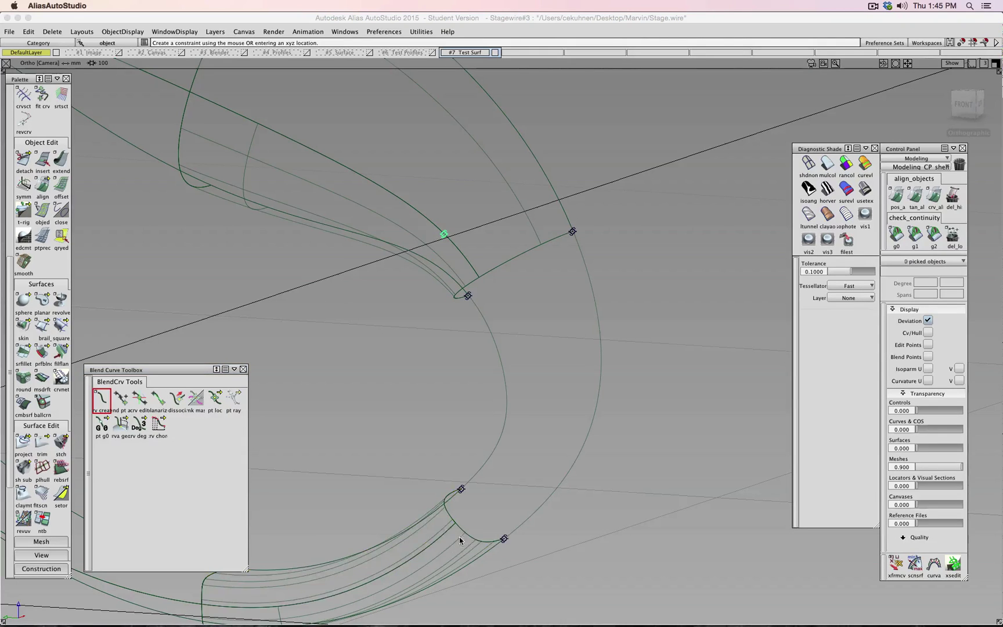
click(966, 105)
ctrl+shift+drag(565, 331, 569, 360)
drag(471, 364, 458, 378)
key(Delete)
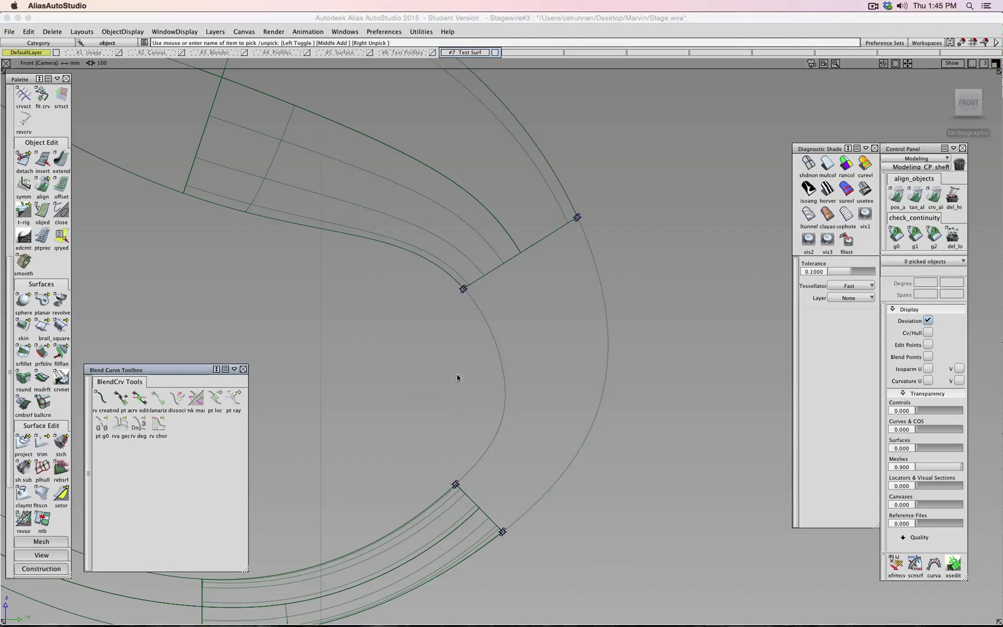
Step: Draw a straight CV curve between the middle end corners of the upper and lower handle surfaces, and set its degree to 5
scroll(44, 182, up, 8)
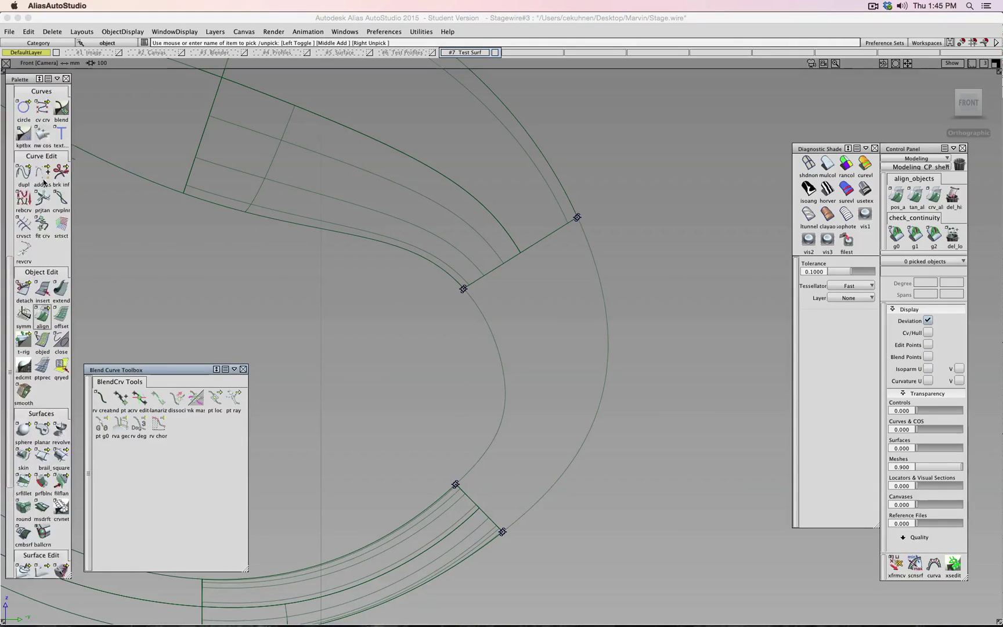
double_click(46, 230)
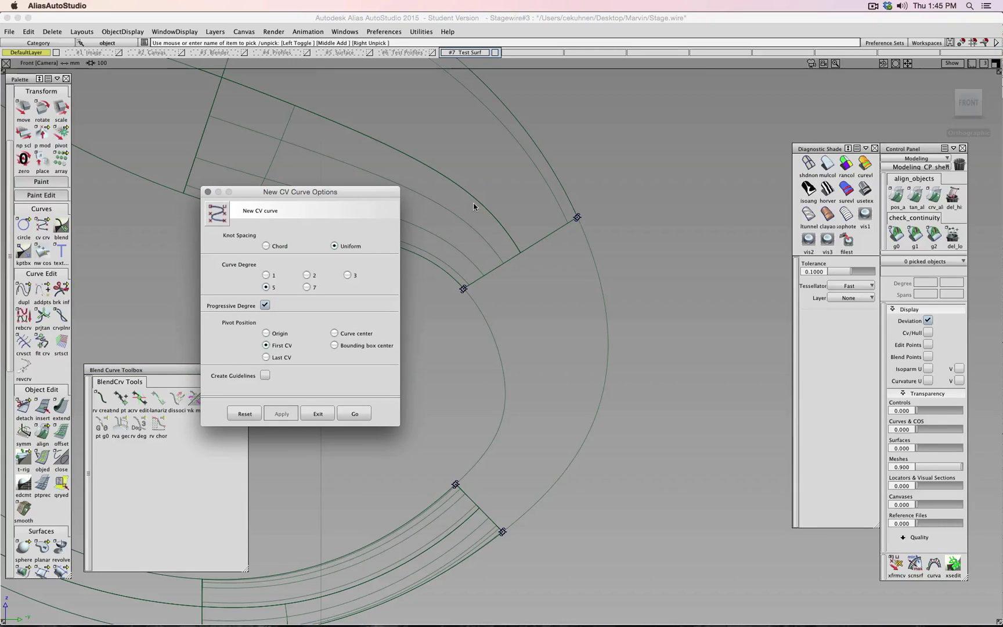
click(495, 214)
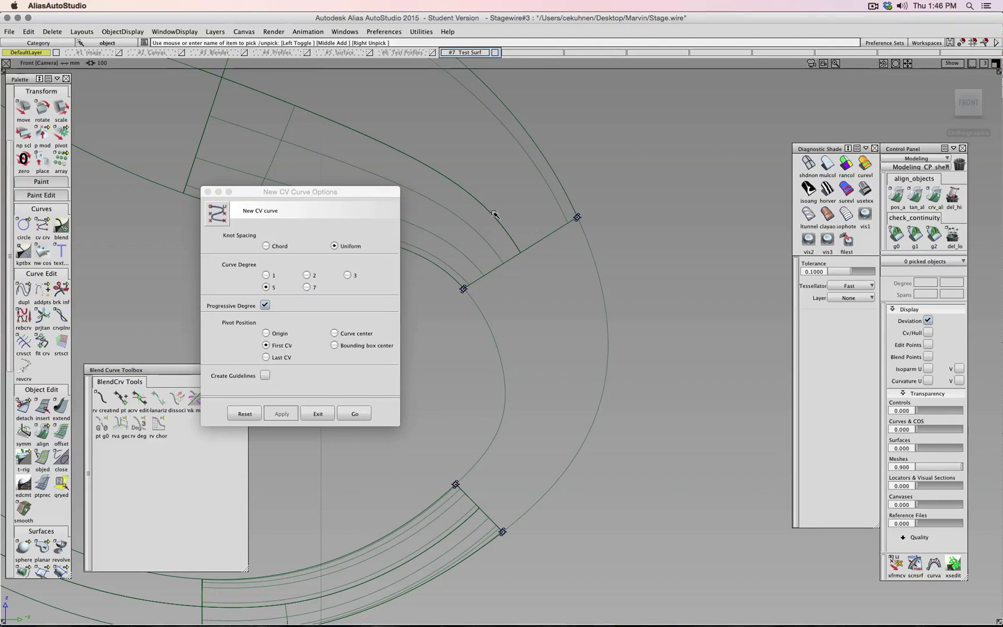
click(351, 414)
click(520, 252)
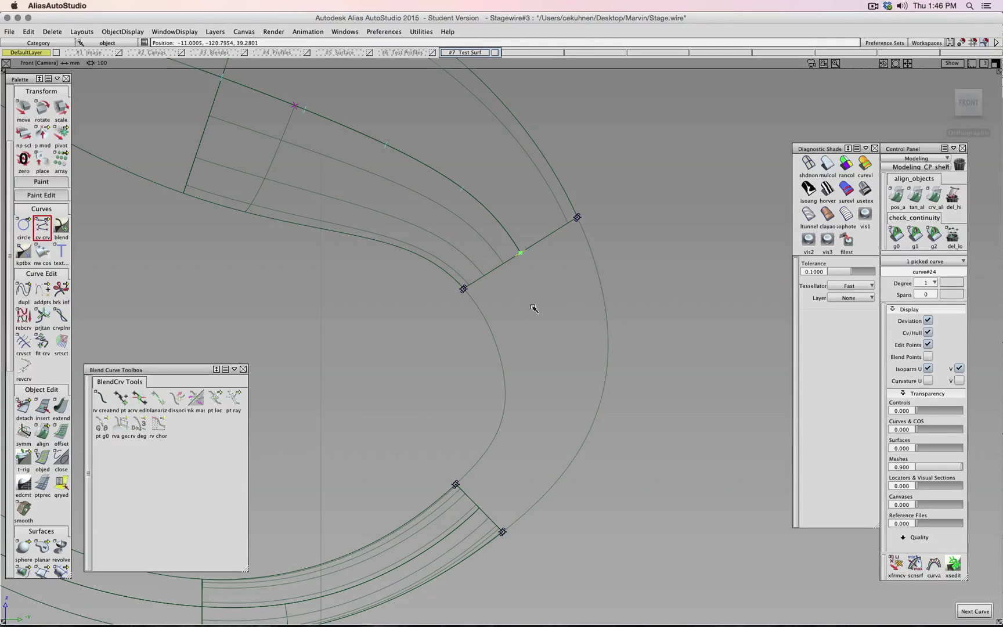
click(480, 508)
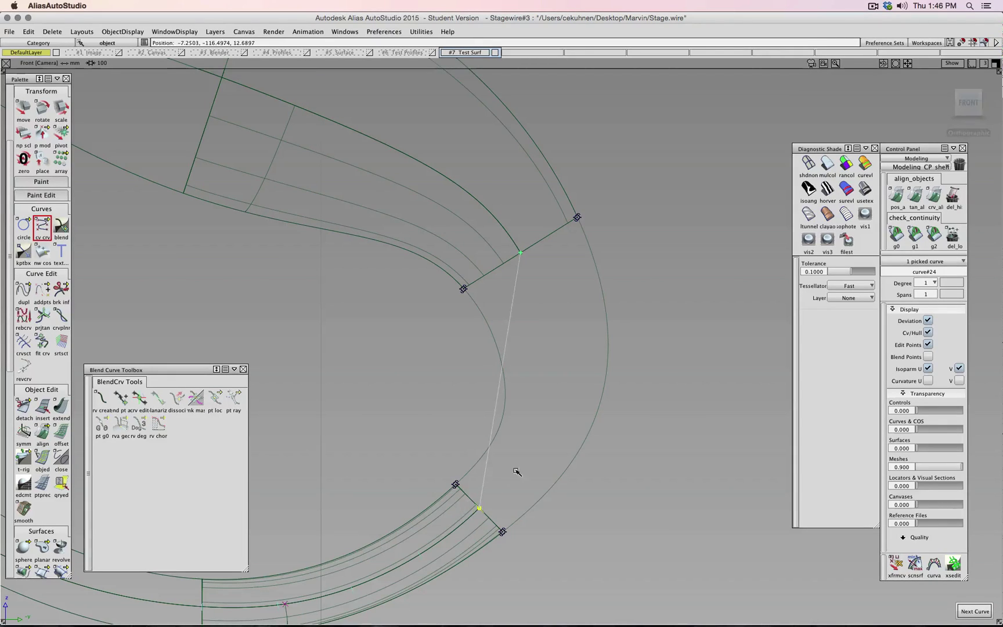
click(932, 283)
click(930, 369)
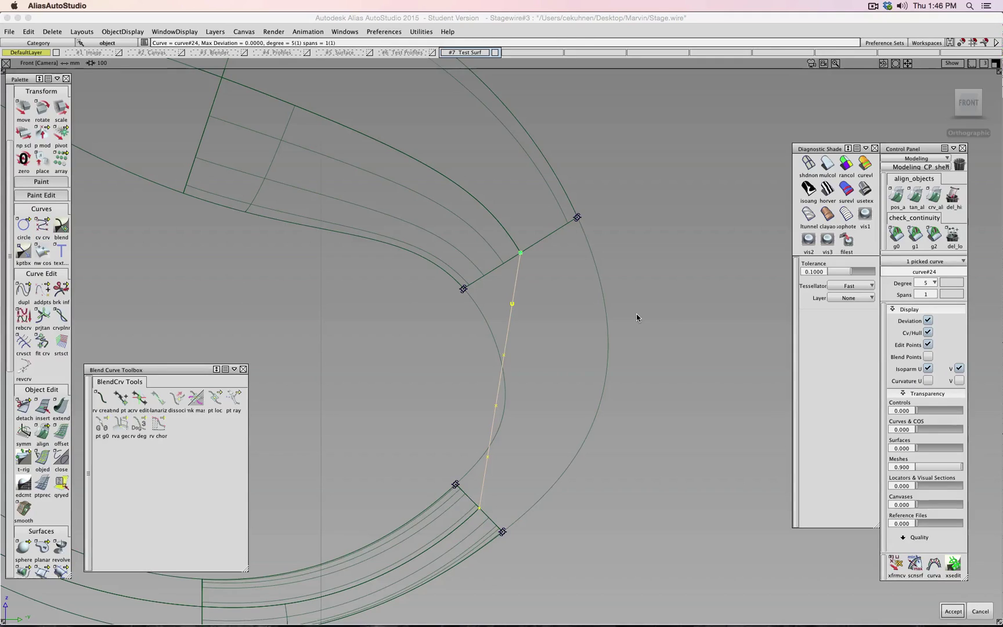
Step: Align both ends of the middle CV curve to the adjoining surface edges with G2 continuity
double_click(43, 434)
click(514, 245)
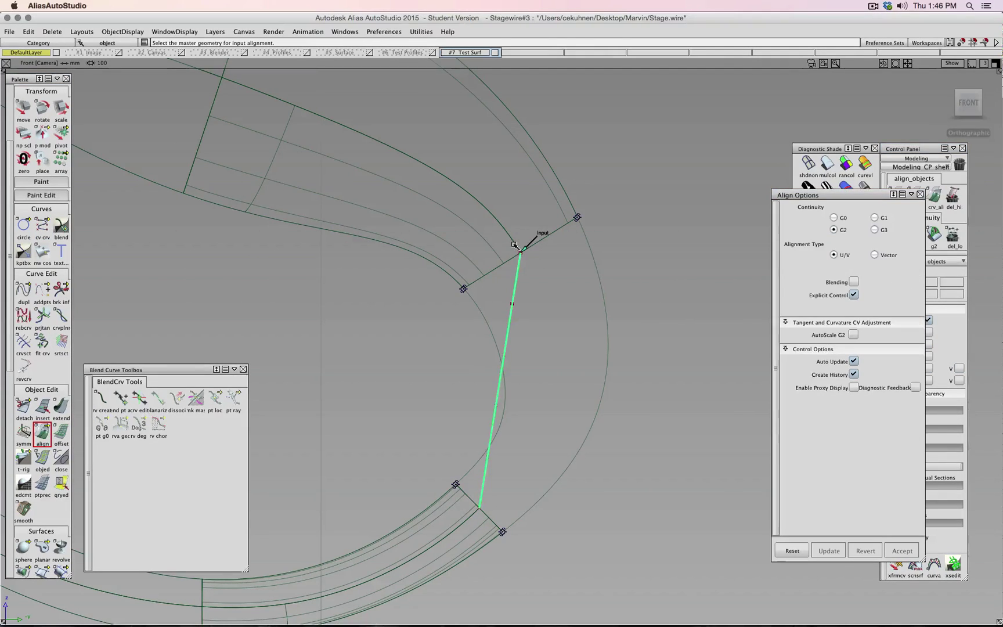
click(514, 245)
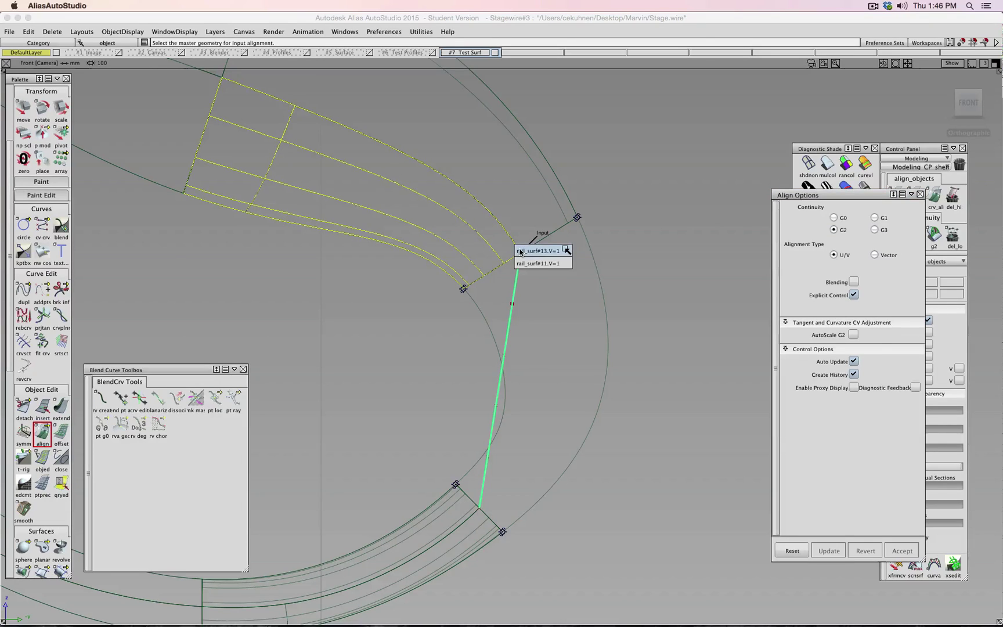
click(534, 251)
click(484, 487)
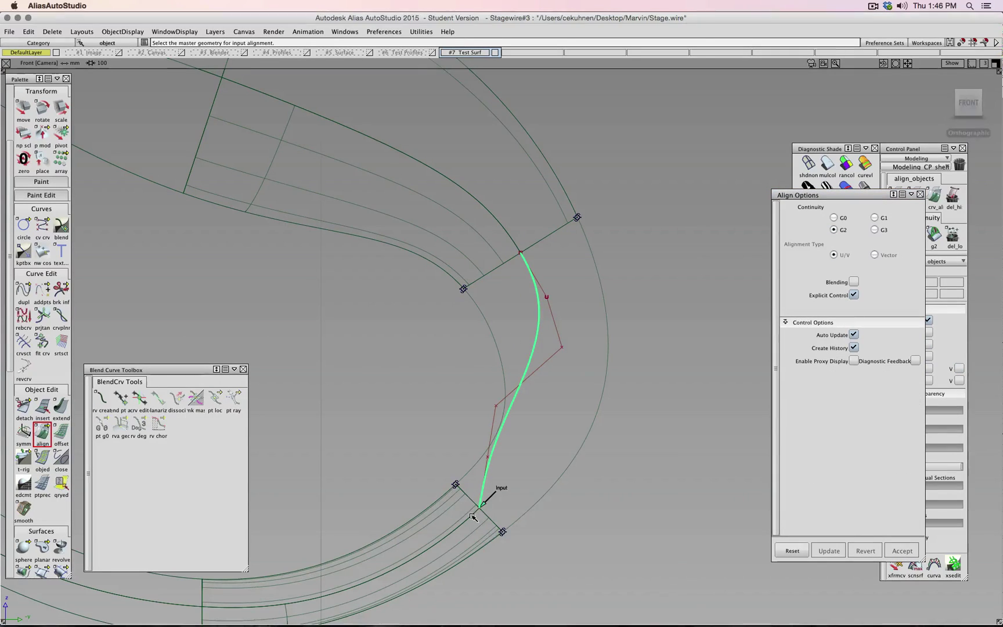
click(474, 513)
click(476, 520)
ctrl+shift+drag(403, 390, 450, 360)
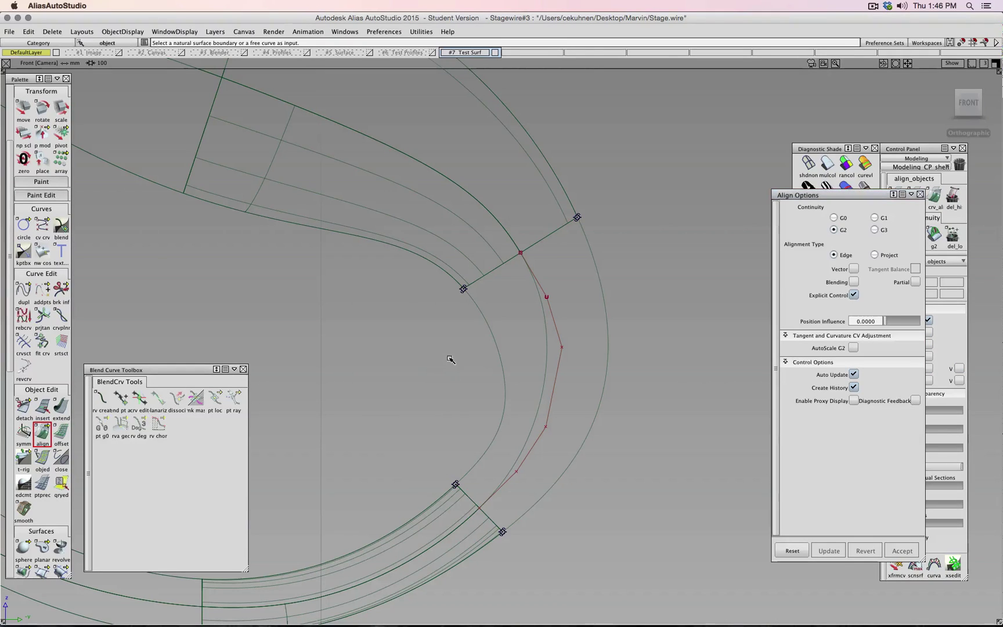
Step: Draw a second CV curve between the inner end corners of the upper and lower handle surfaces, and set its degree to 5
click(42, 226)
alt+shift+drag(447, 334, 453, 326)
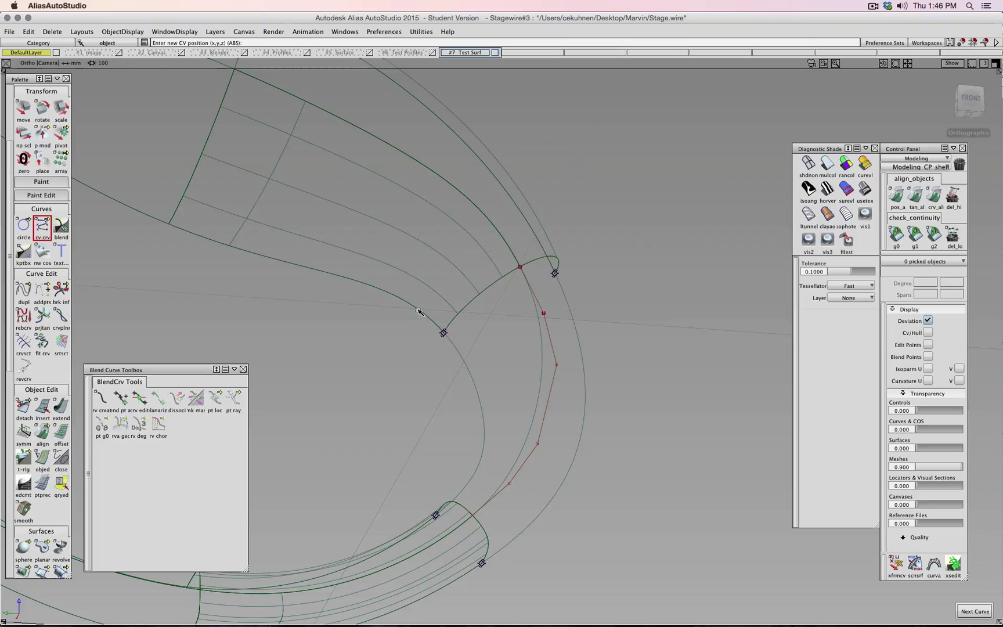
click(442, 330)
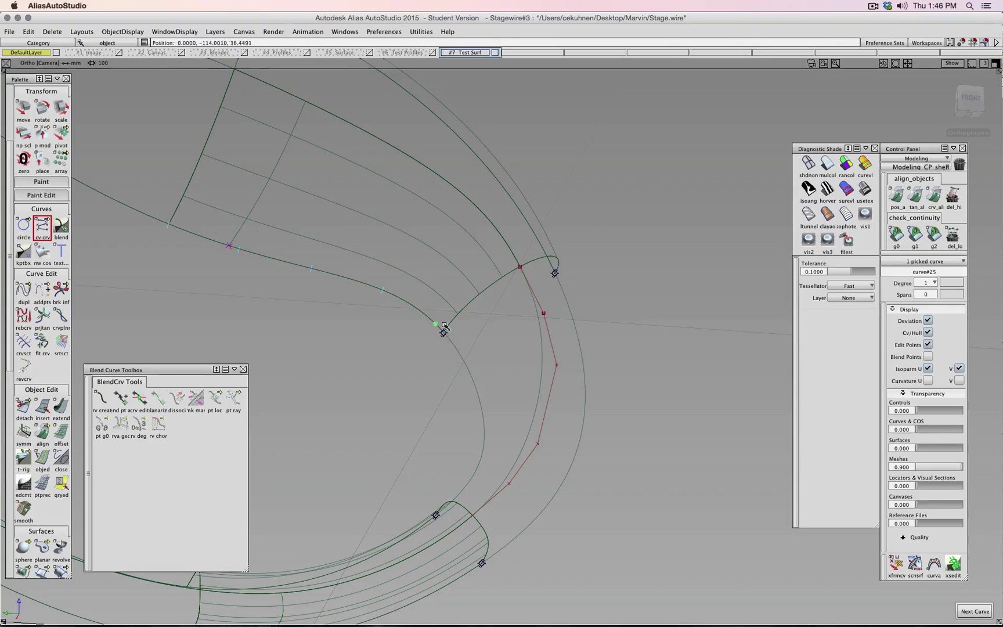
alt+shift+drag(408, 406, 455, 529)
click(412, 412)
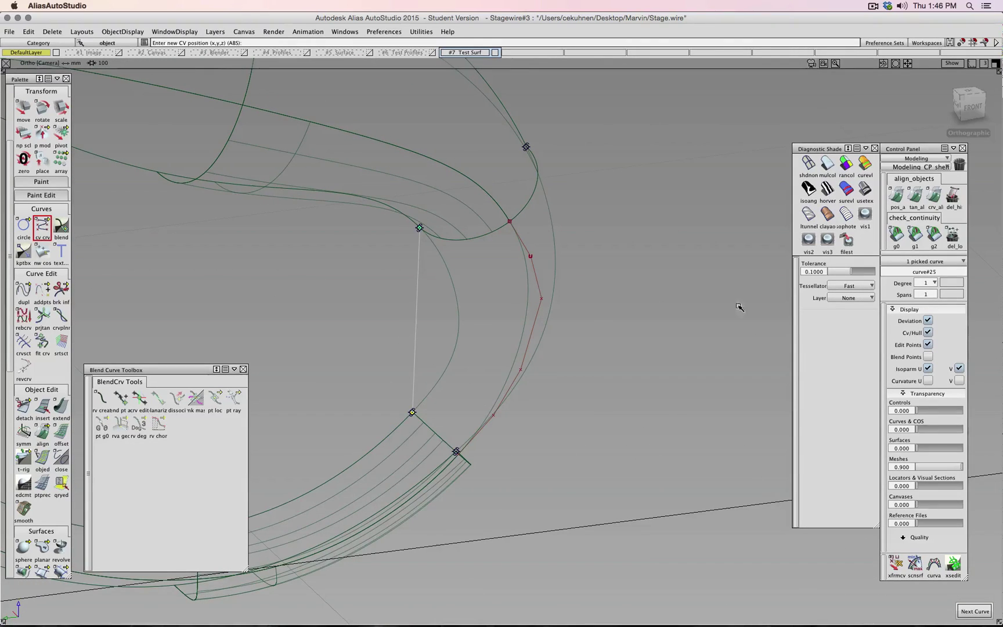
click(930, 282)
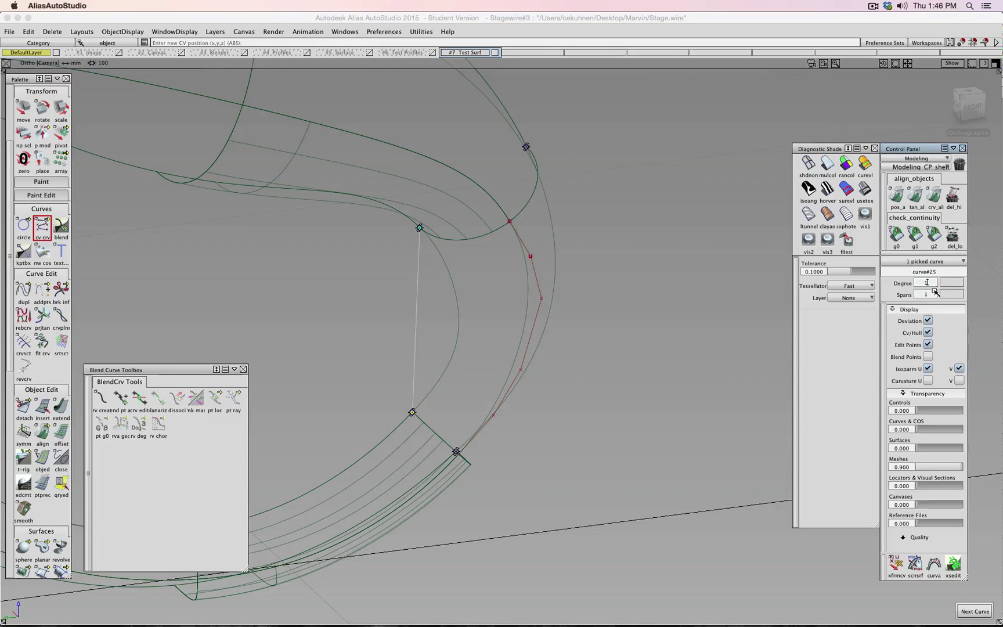
click(946, 286)
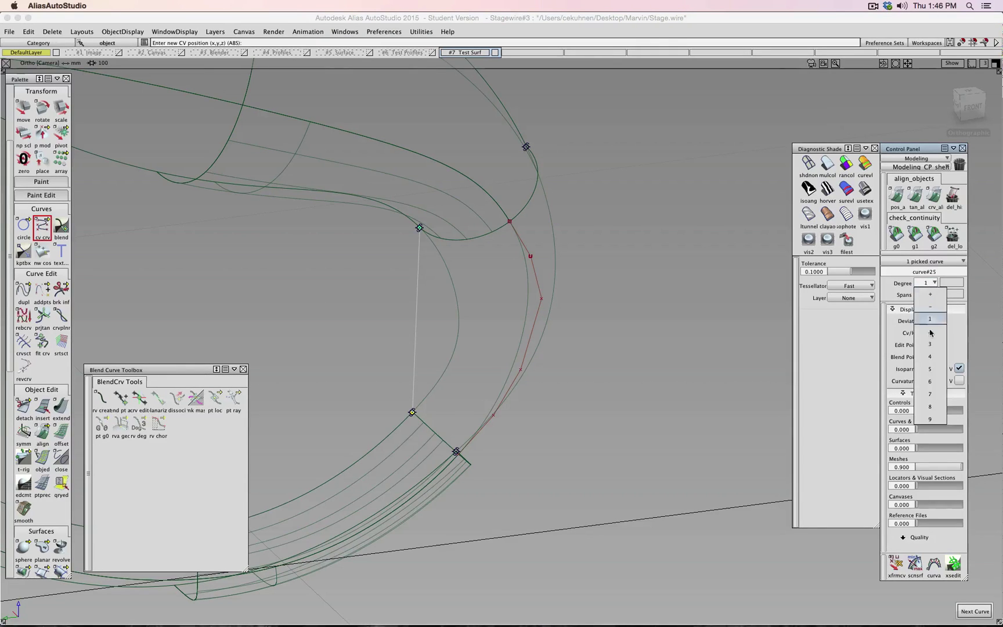
click(931, 369)
click(627, 367)
ctrl+shift+drag(647, 366, 646, 392)
Step: Align both ends of the inner CV curve to the adjoining surface edges with G2 continuity, and return to the front view
alt+shift+drag(426, 407, 129, 451)
double_click(42, 433)
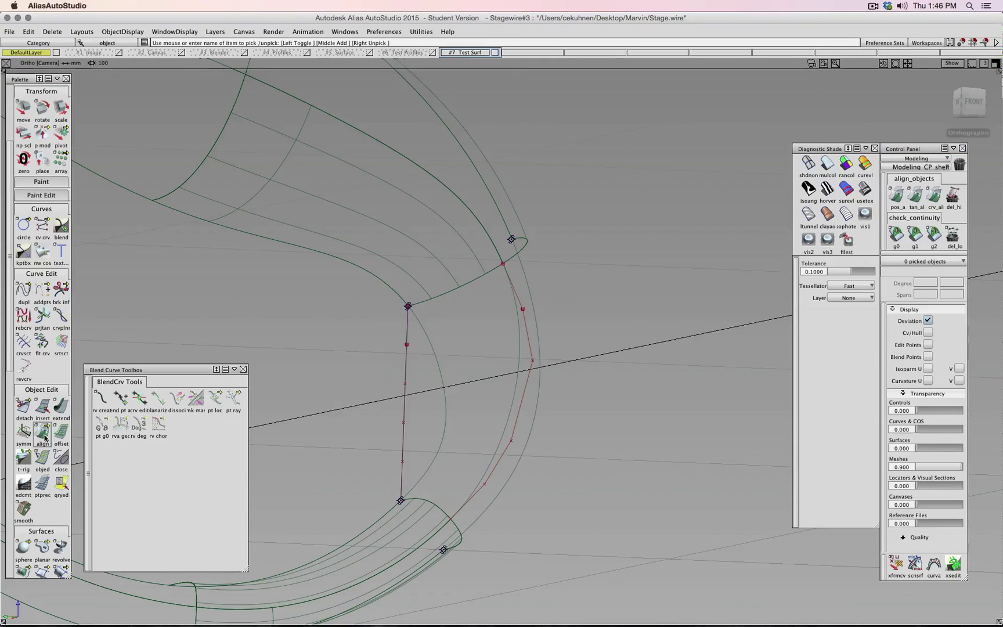
click(408, 317)
click(402, 298)
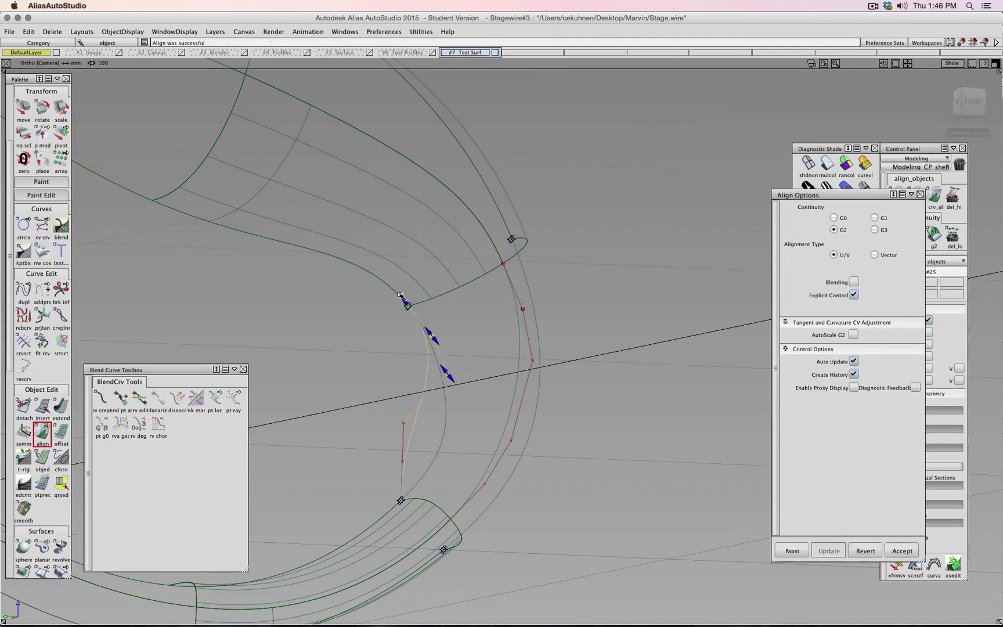
click(405, 472)
click(390, 506)
ctrl+shift+drag(362, 483, 392, 456)
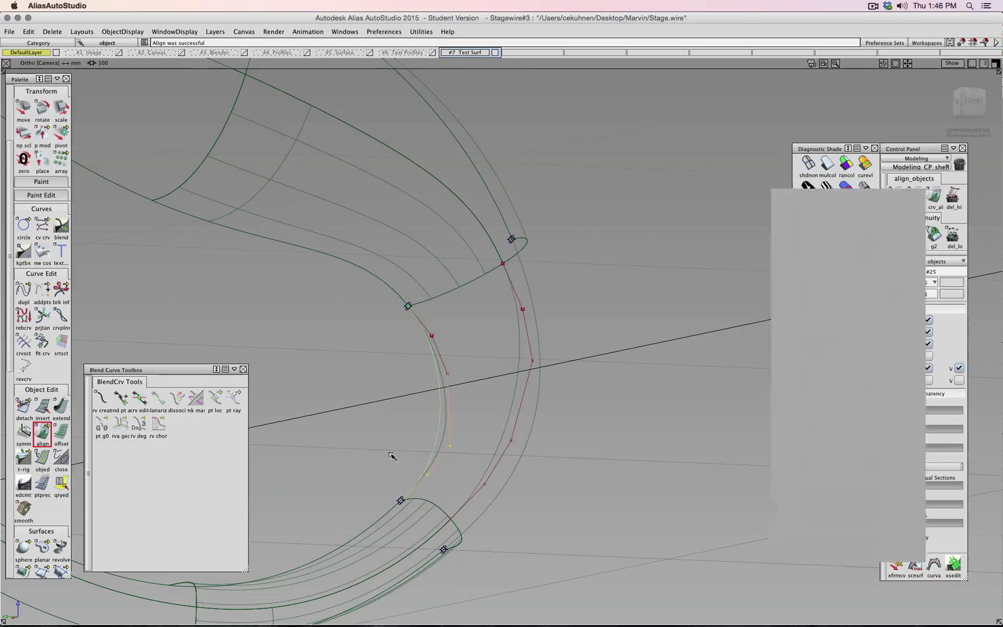
click(972, 104)
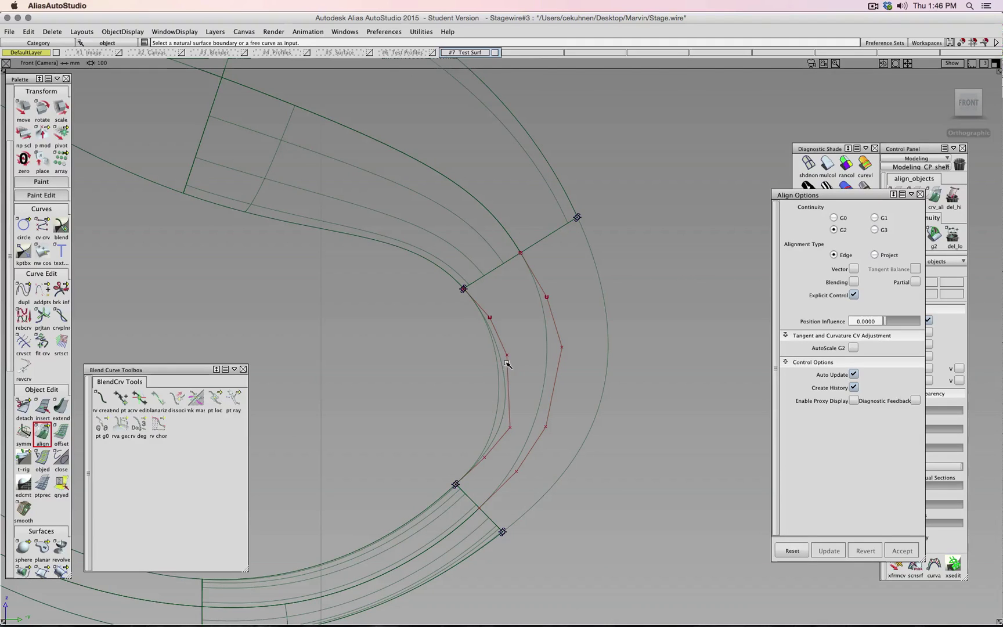
Step: Hide the CVs and hulls of the inner and middle CV curves, and clear the selection
ctrl+shift+drag(533, 374, 510, 384)
click(510, 384)
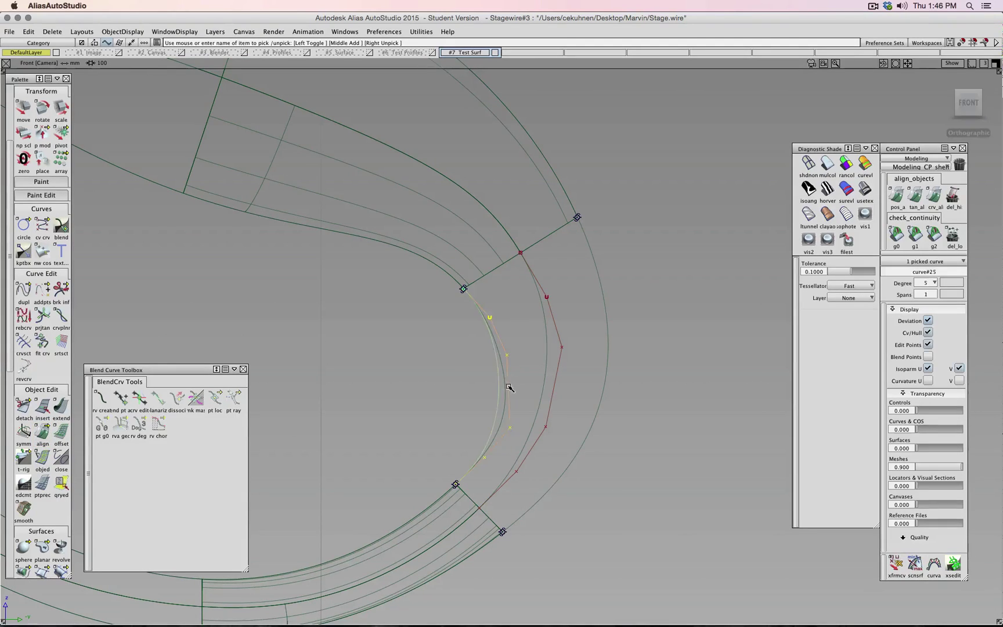
click(562, 359)
ctrl+shift+drag(738, 350, 737, 325)
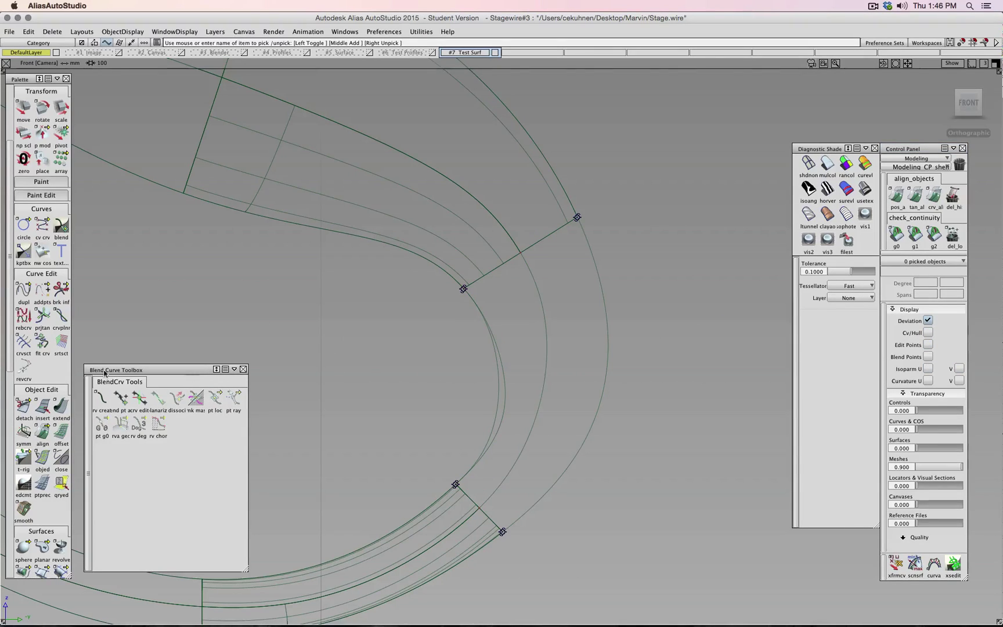
Step: Edit the inner CV curve's alignment, setting the curvature scale to about 1.0 at its lower end and about 0.84 at its upper end
click(60, 483)
click(503, 374)
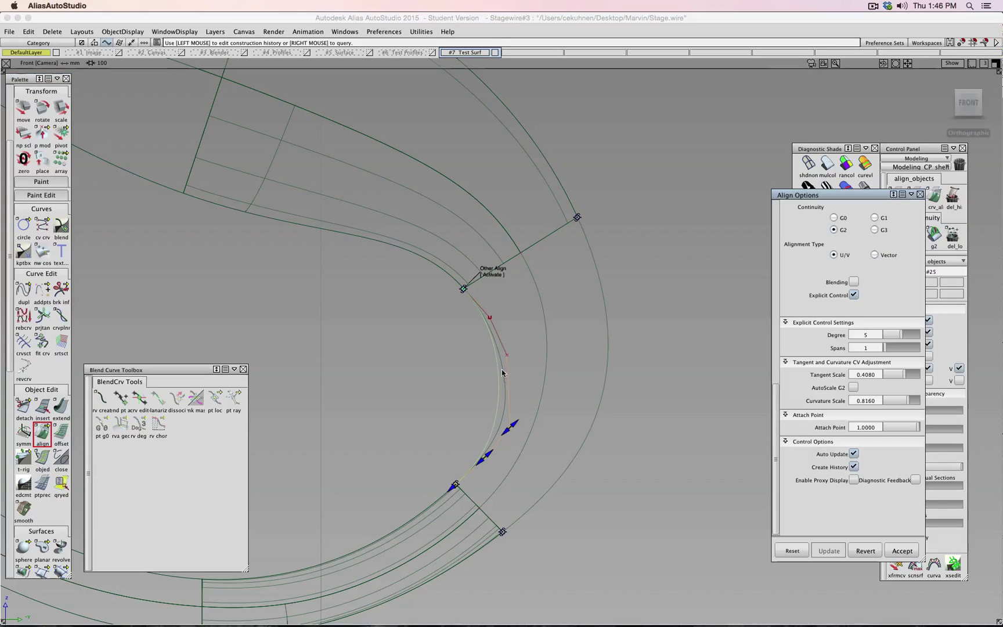
drag(515, 426, 518, 421)
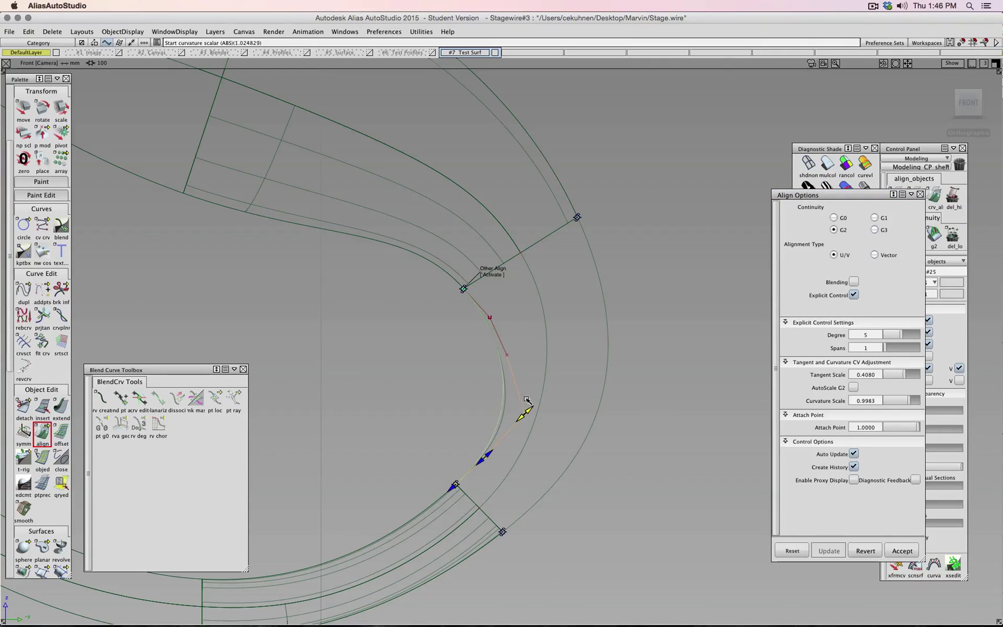
click(504, 341)
click(514, 361)
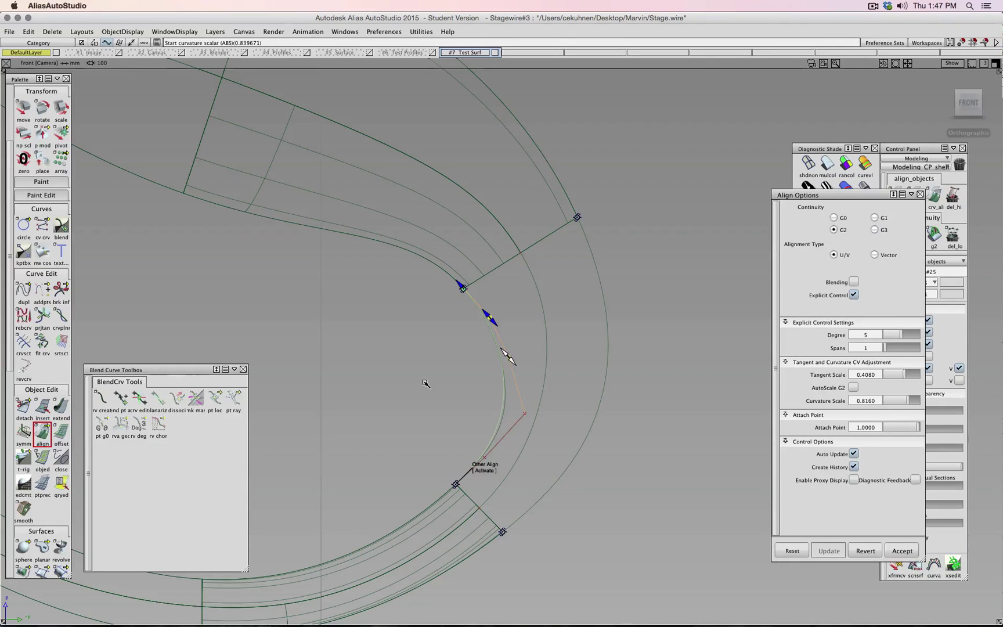
Step: Delete the inner blend curve lying beneath the aligned inner CV curve
shift+super+drag(426, 392, 485, 405)
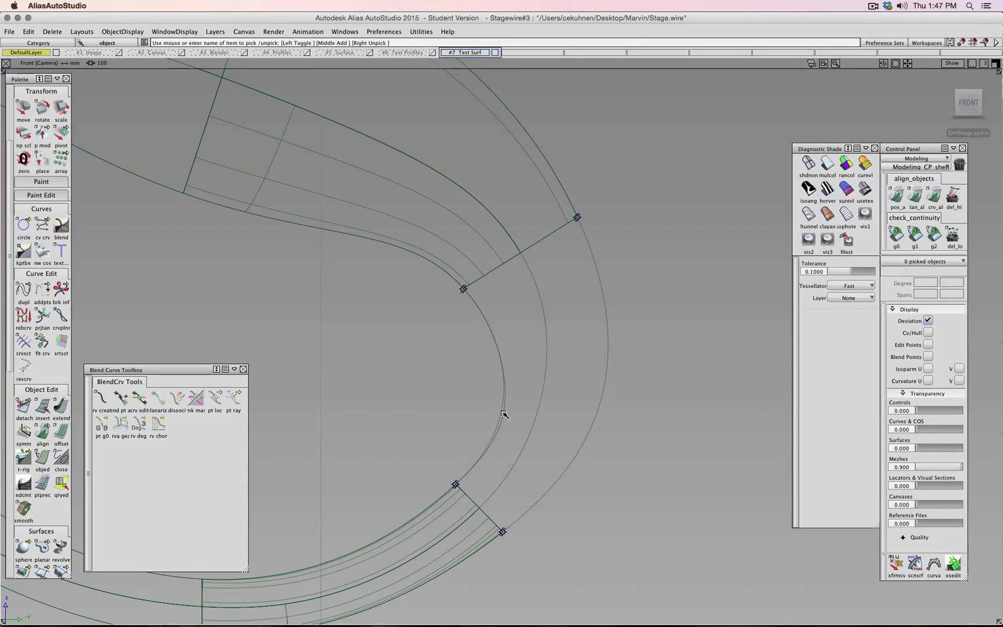
click(504, 415)
key(Delete)
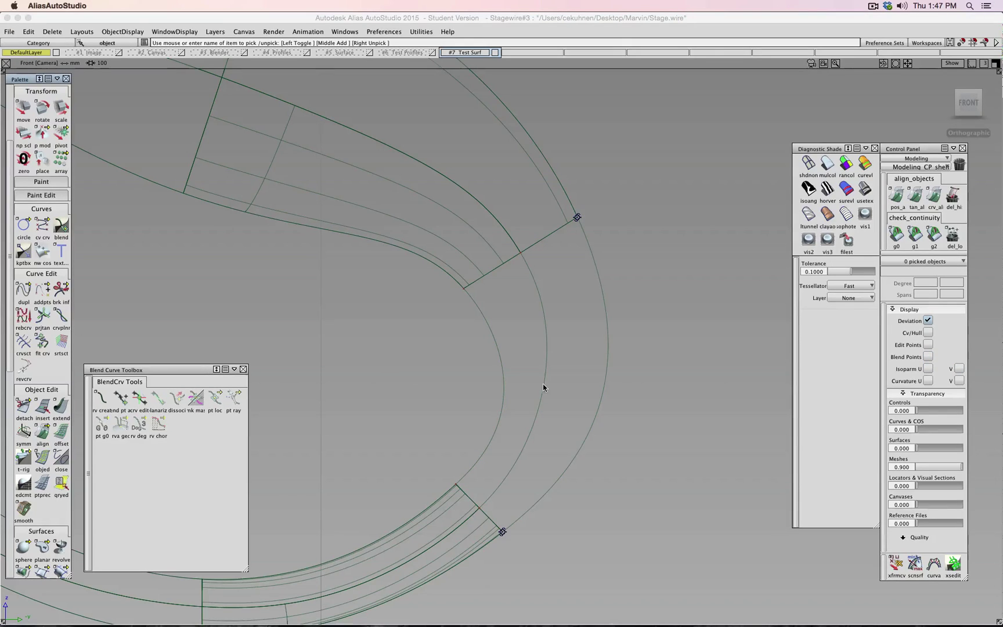
Step: Edit the middle CV curve's tangent and curvature scales at both ends, with a curvature scale of about 1.32 at the lower end
click(545, 386)
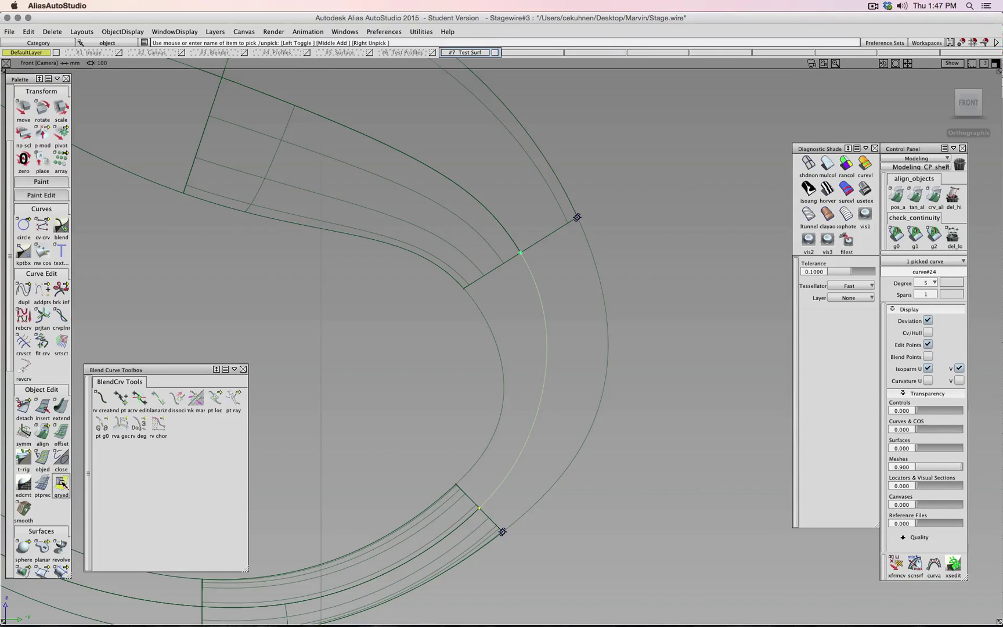
click(61, 482)
click(526, 446)
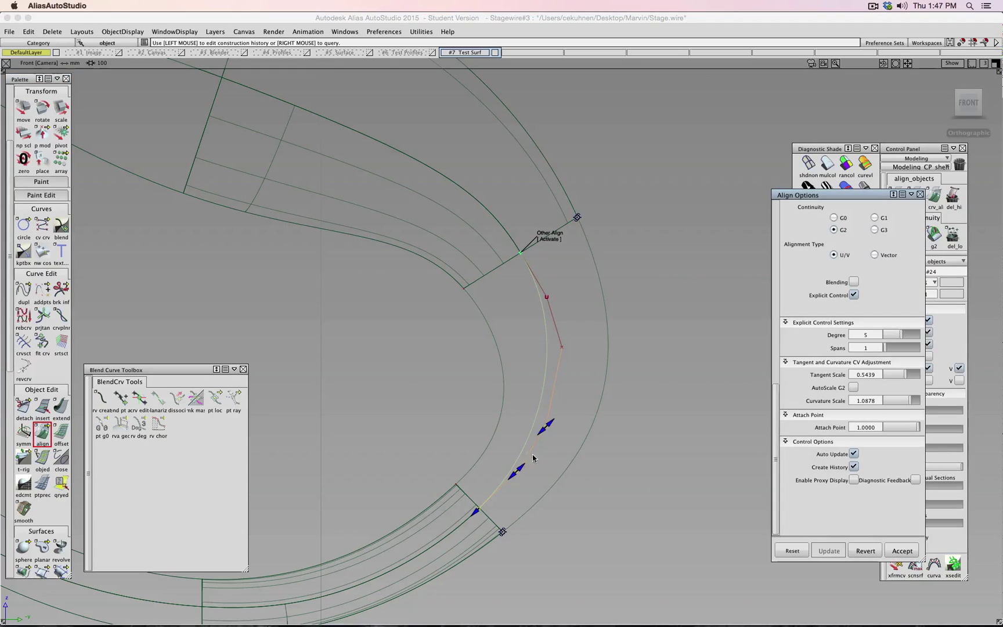
drag(548, 420, 563, 406)
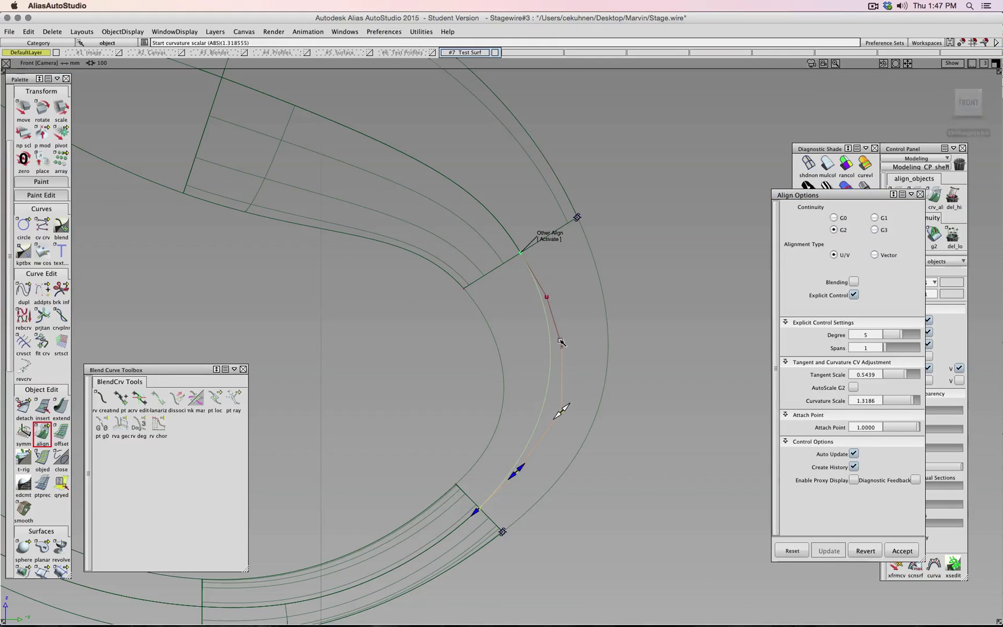
click(561, 343)
click(565, 349)
drag(550, 302, 557, 310)
click(517, 474)
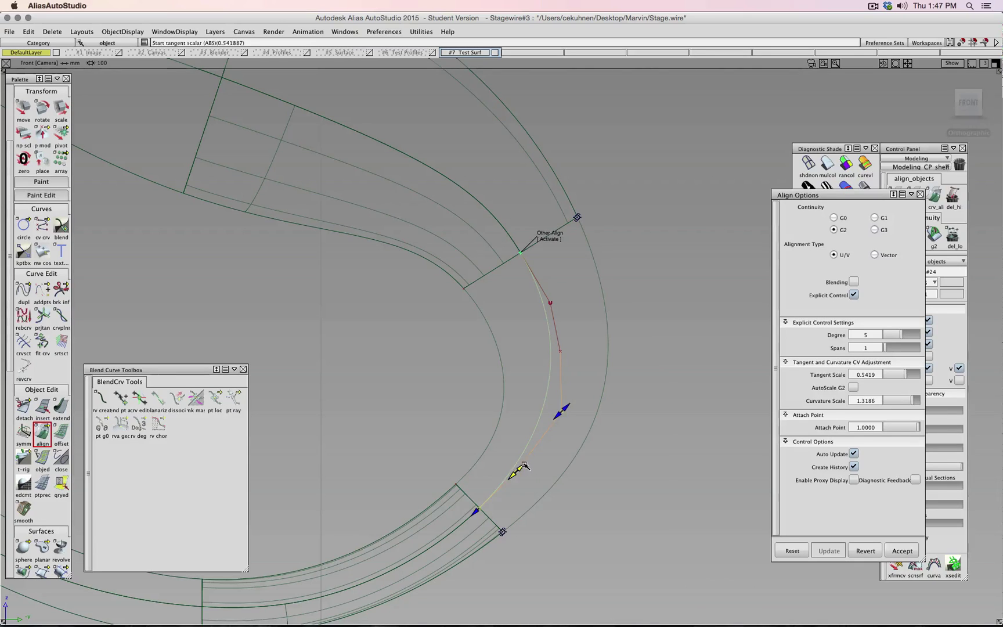
drag(523, 464, 532, 462)
ctrl+shift+drag(649, 433, 650, 408)
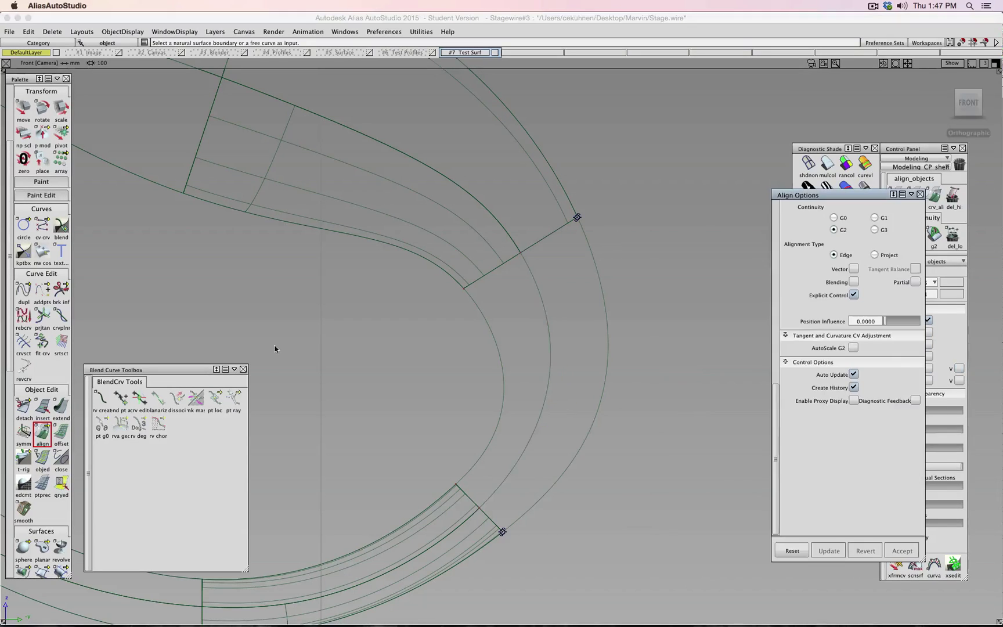
Step: Draw a straight CV curve between the outer end corners of the upper and lower handle surfaces, and set its degree to 5
click(42, 225)
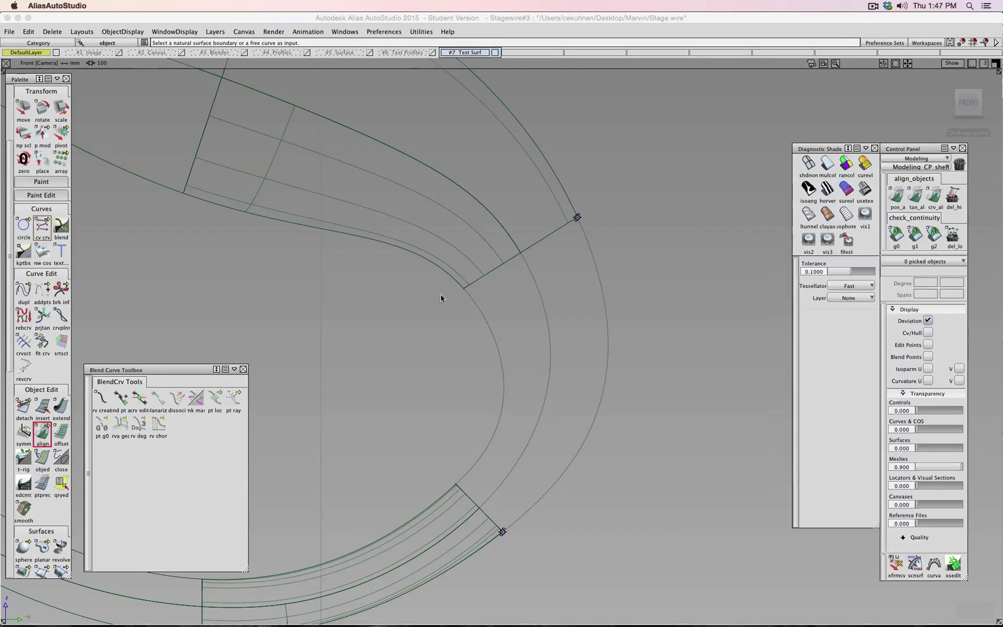
alt+shift+drag(441, 296, 412, 291)
click(574, 232)
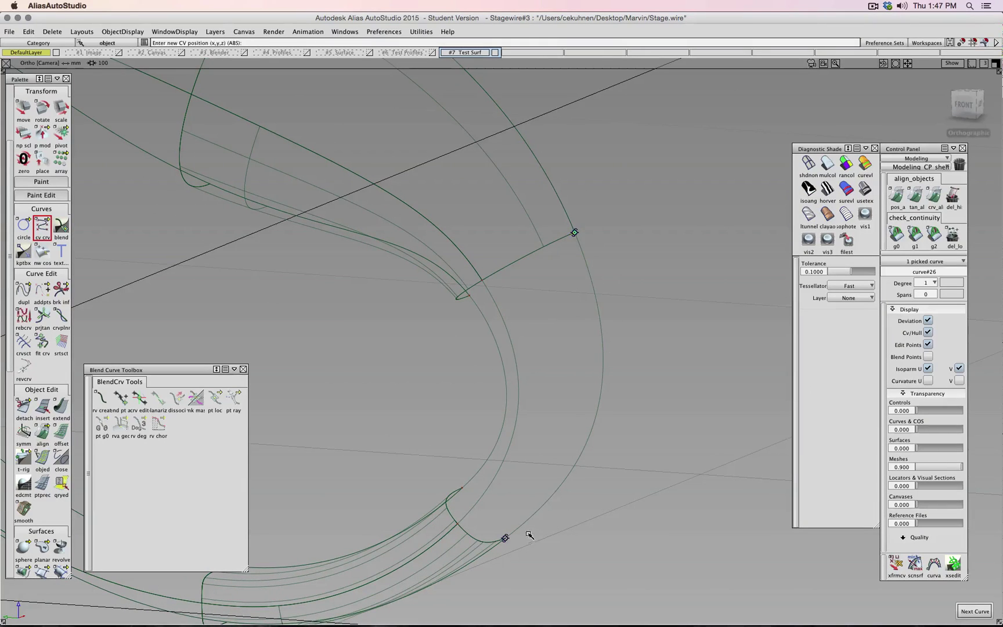
click(504, 539)
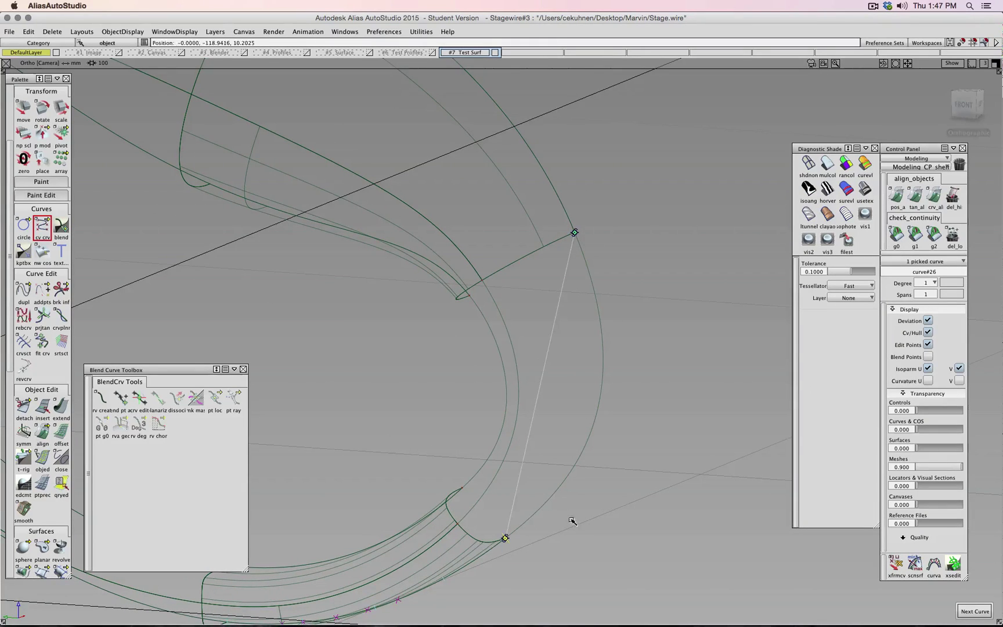
click(941, 282)
click(930, 367)
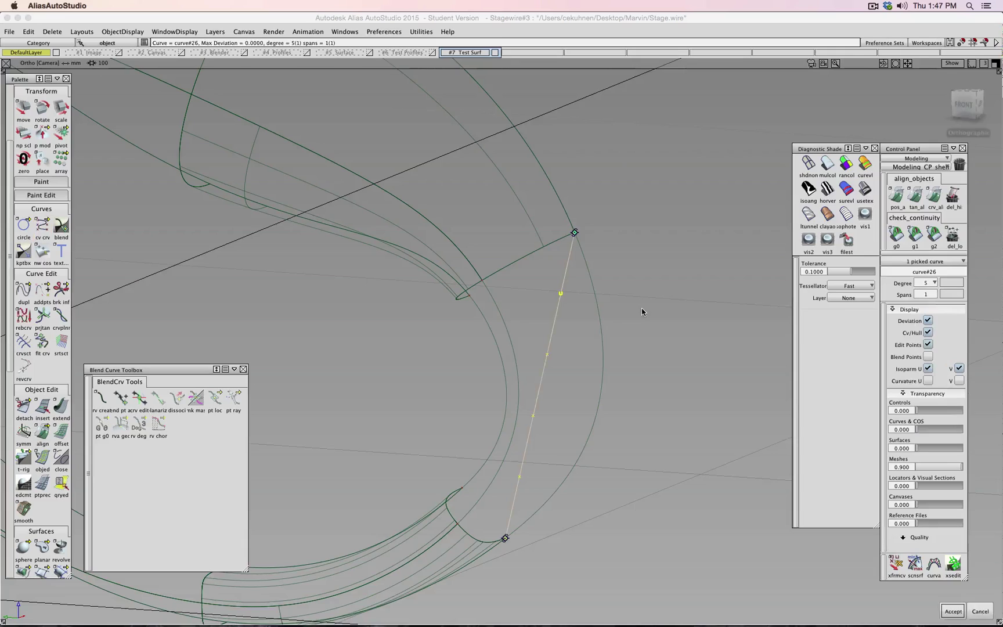
click(679, 299)
click(61, 432)
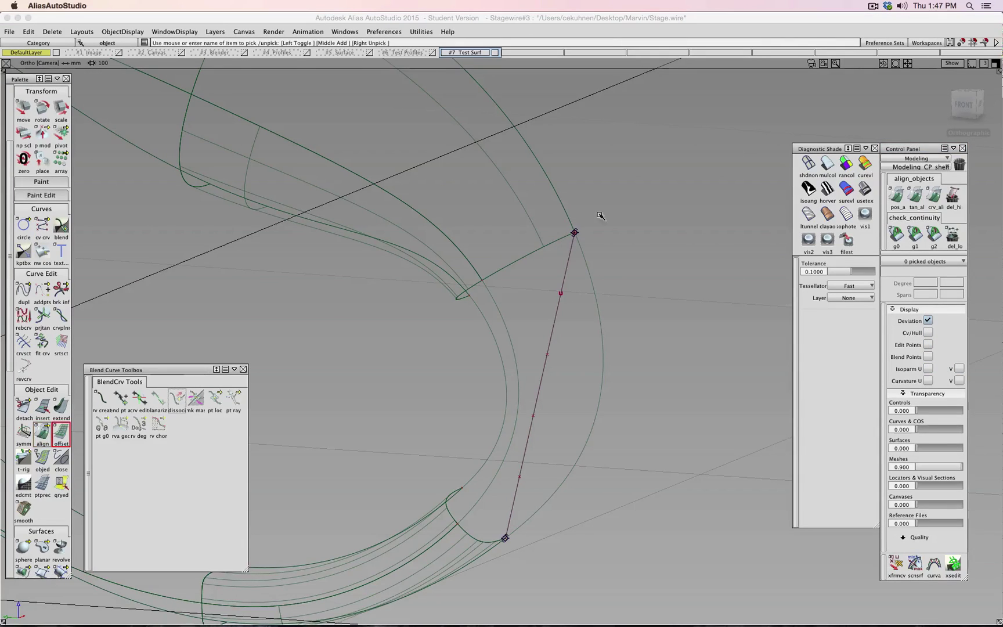
click(570, 255)
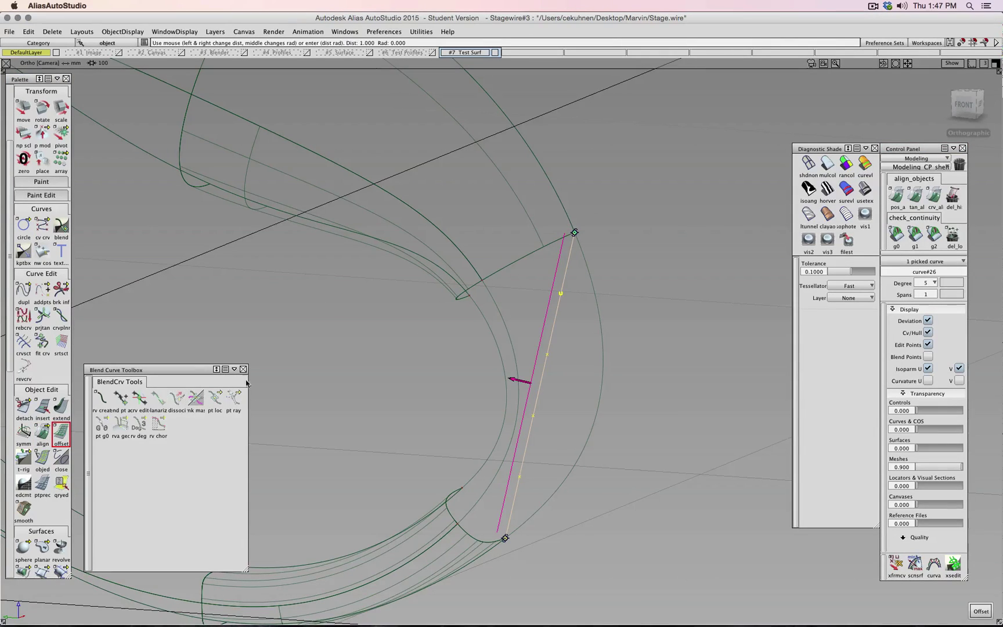
ctrl+shift+drag(293, 365, 296, 340)
Step: Align both ends of the outer CV curve to the adjoining outer surface edges with G2 continuity
click(44, 432)
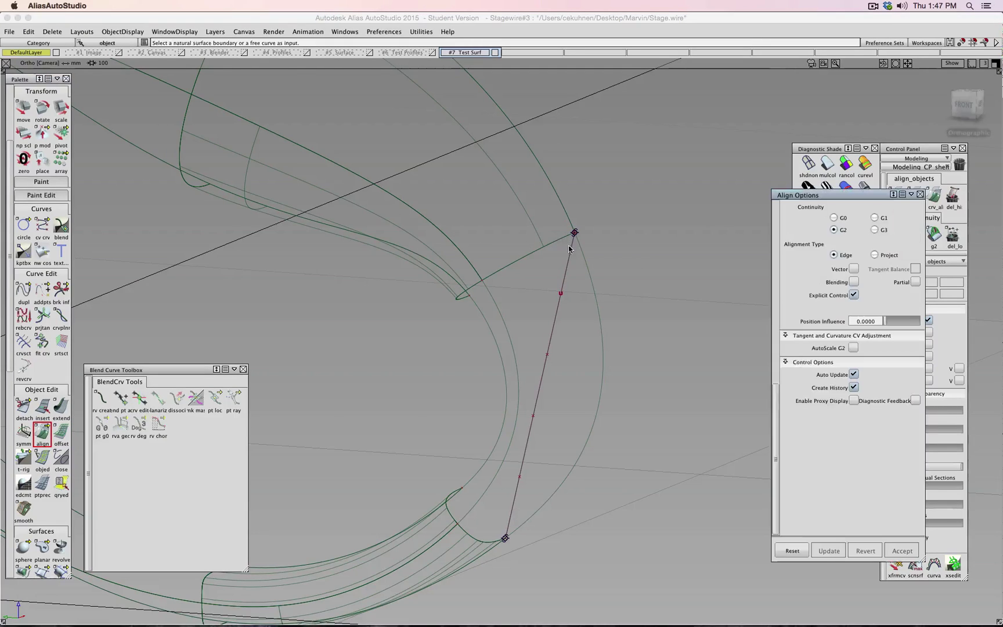
click(506, 535)
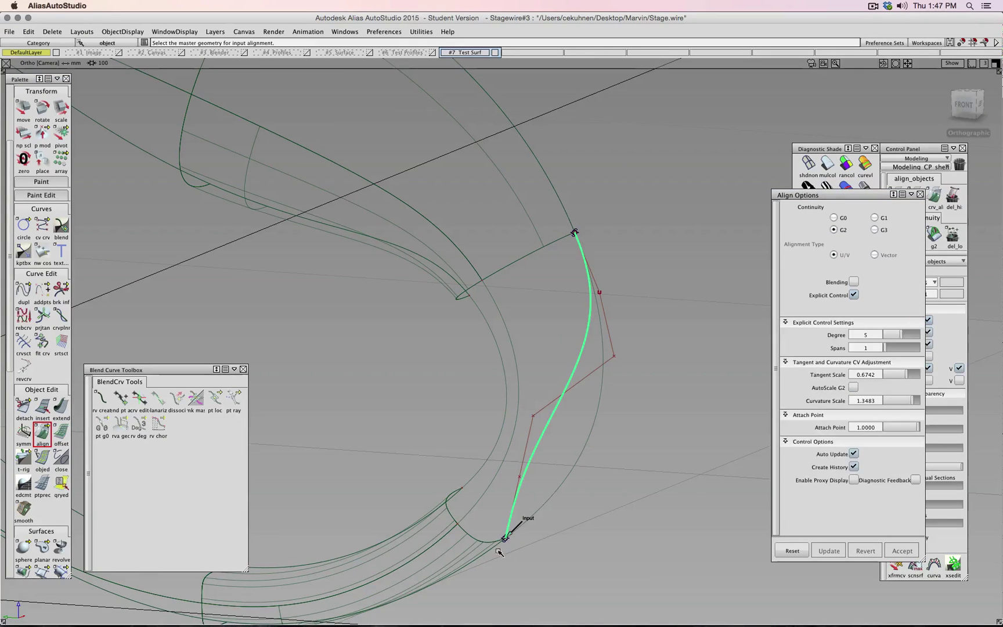
click(498, 550)
ctrl+shift+drag(604, 554, 604, 533)
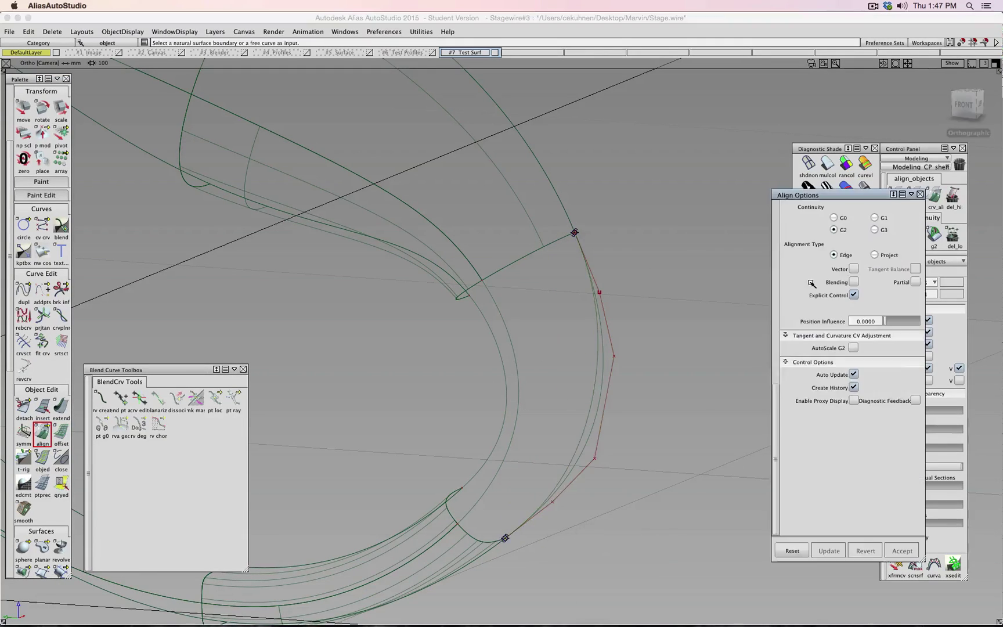
Step: In the front view, adjust the outer CV curve's tangent and curvature scales at both ends, with a lower curvature scale of about 1.50
click(952, 115)
click(60, 483)
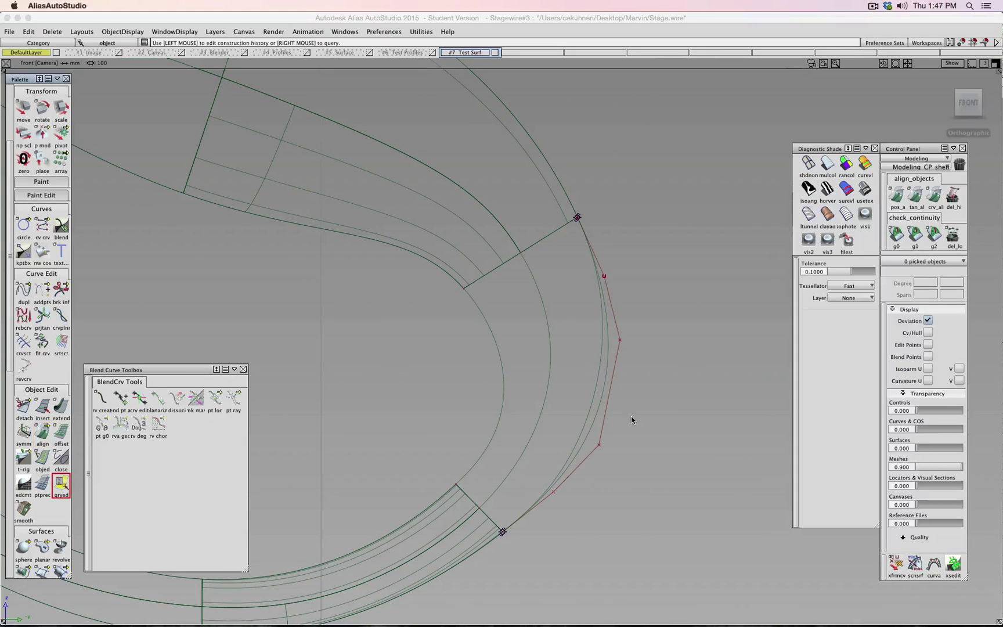
click(596, 452)
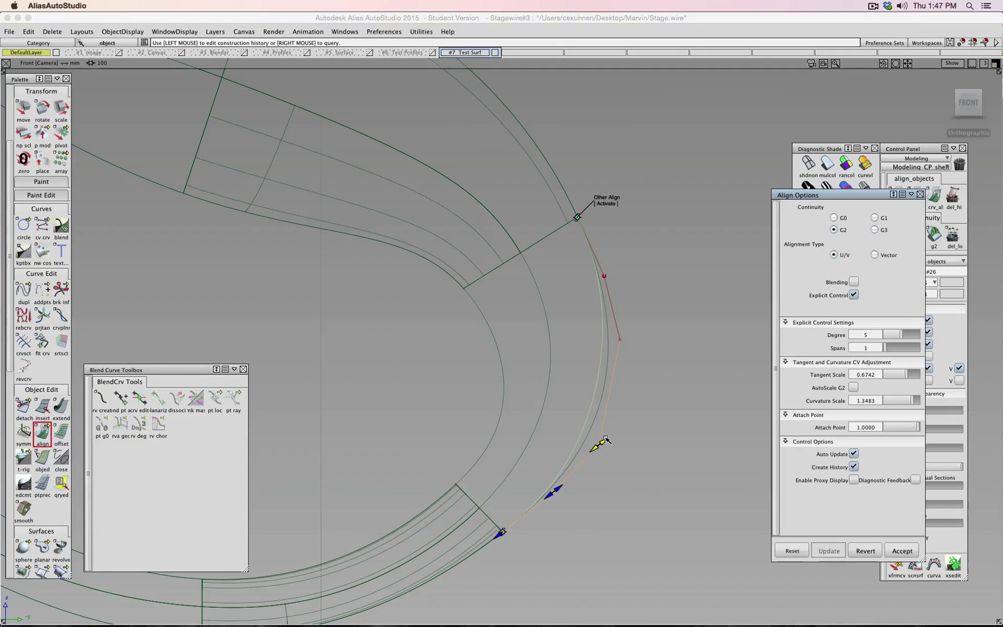
click(619, 338)
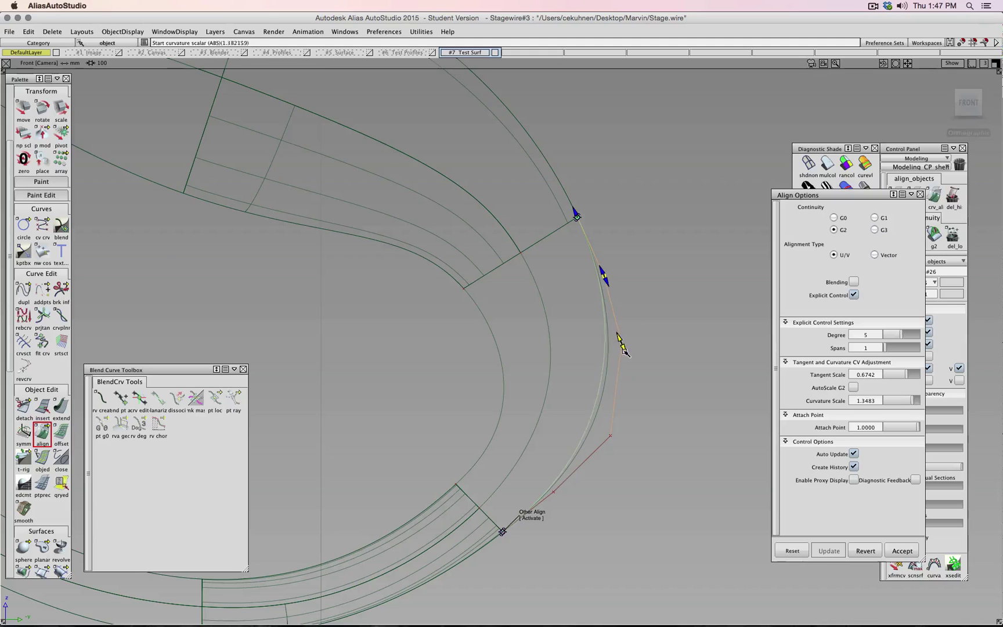
drag(623, 349, 627, 357)
click(607, 284)
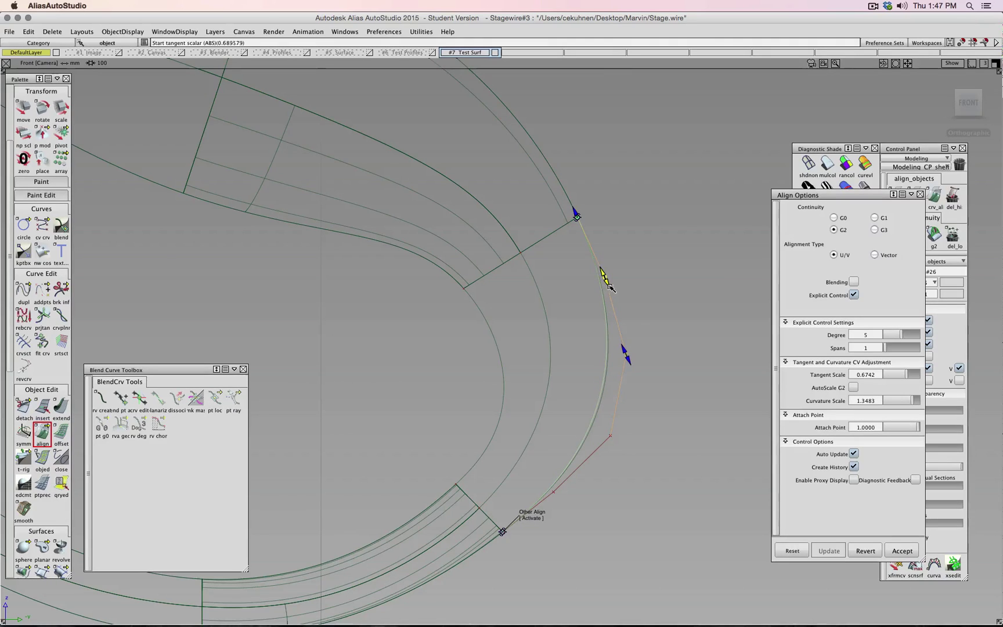
click(566, 486)
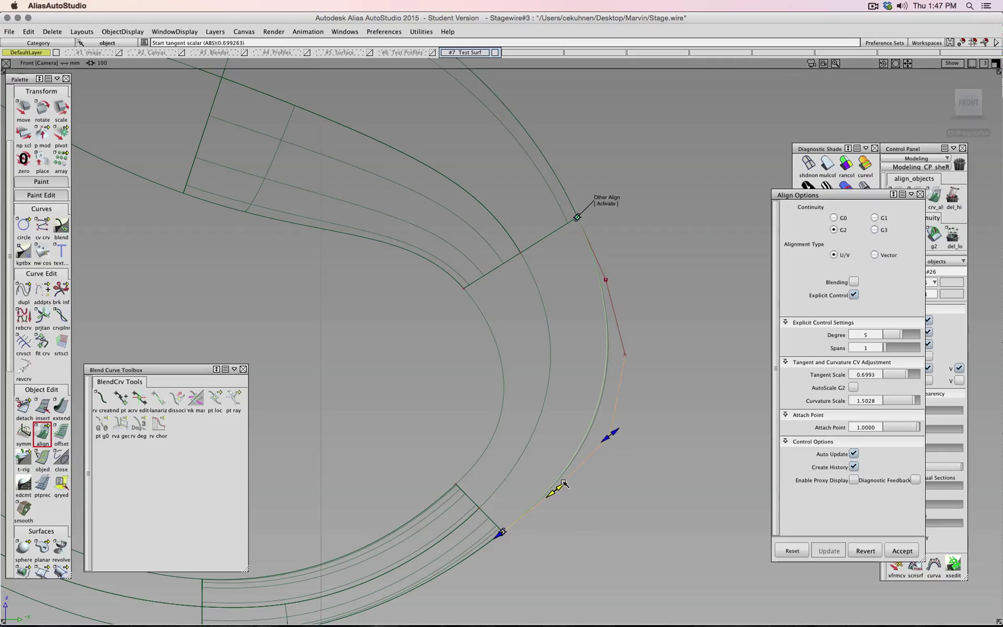
drag(564, 483, 680, 421)
Step: Delete the outer blend curve blend#3, keeping the aligned outer CV curve
click(669, 378)
click(607, 388)
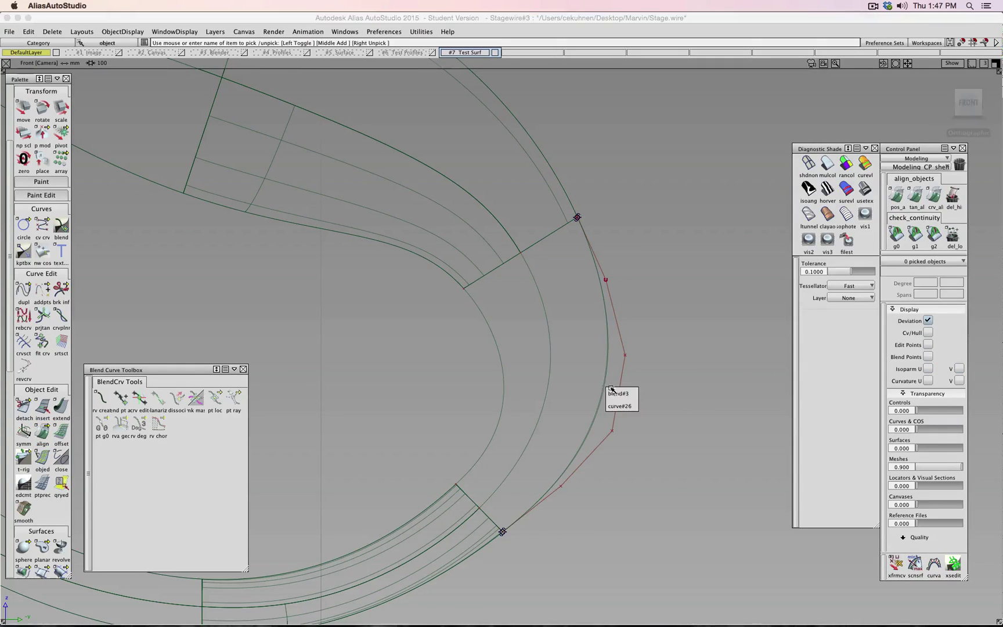
click(619, 394)
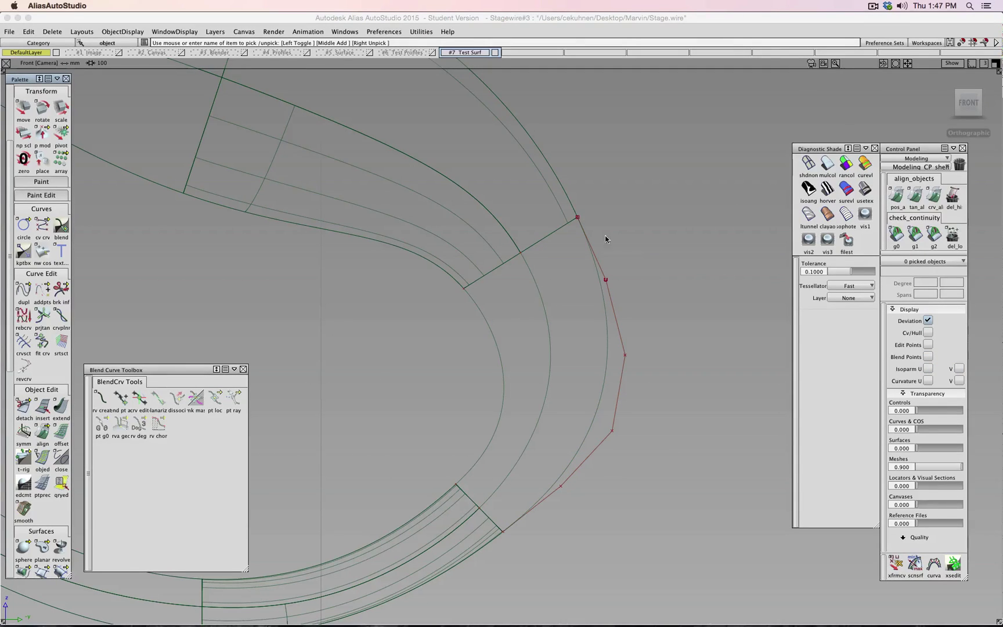
Step: Hide the CVs and hulls of the outer and middle CV curves, and deselect everything
ctrl+shift+drag(630, 234, 664, 266)
drag(668, 266, 596, 370)
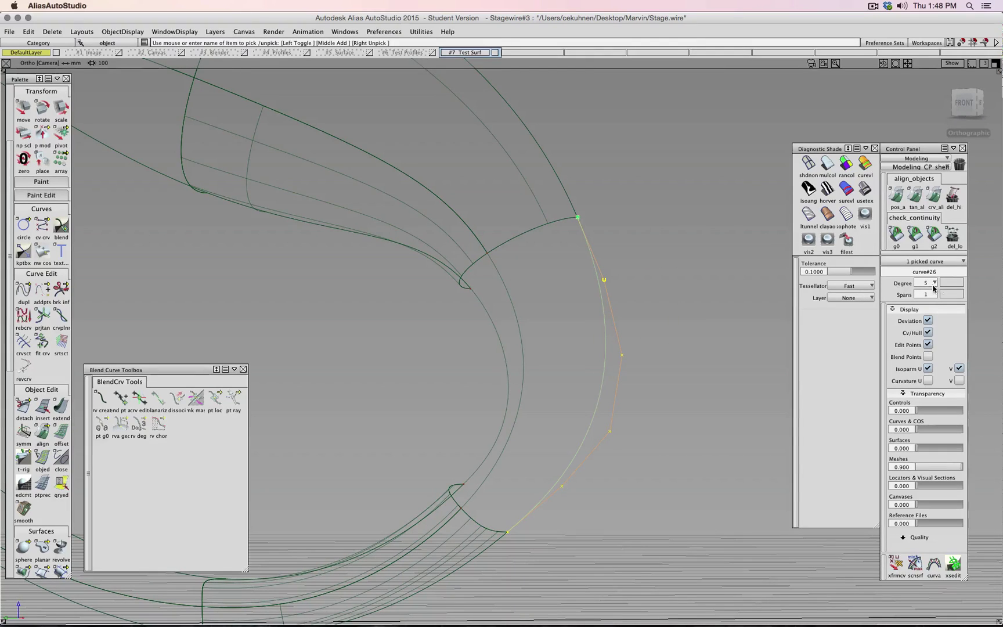
click(929, 333)
click(730, 348)
ctrl+shift+drag(728, 363, 730, 388)
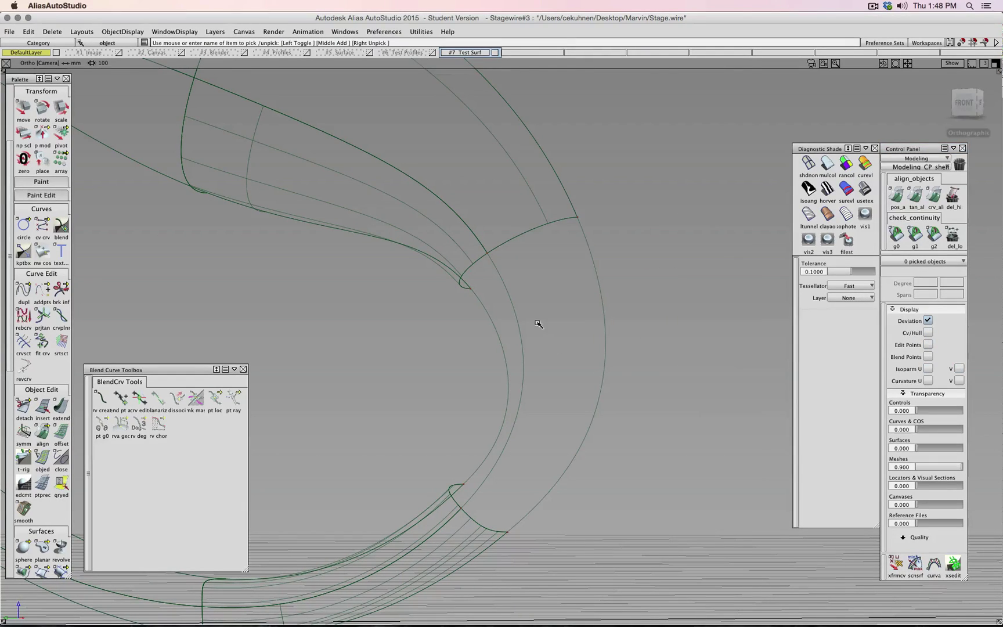
click(515, 318)
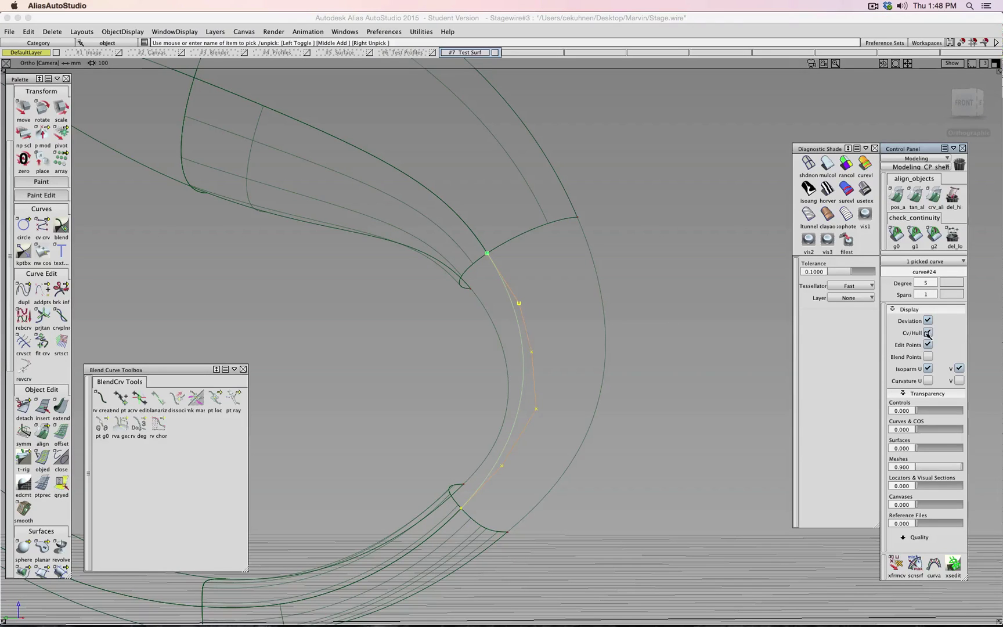
click(678, 320)
Step: Set up a two-generation, two-rail birail with G1 Tangent generations, implied tangent on Rail 1 and G0 Position on Rail 2
alt+shift+drag(679, 320, 698, 375)
alt+shift+drag(520, 329, 59, 387)
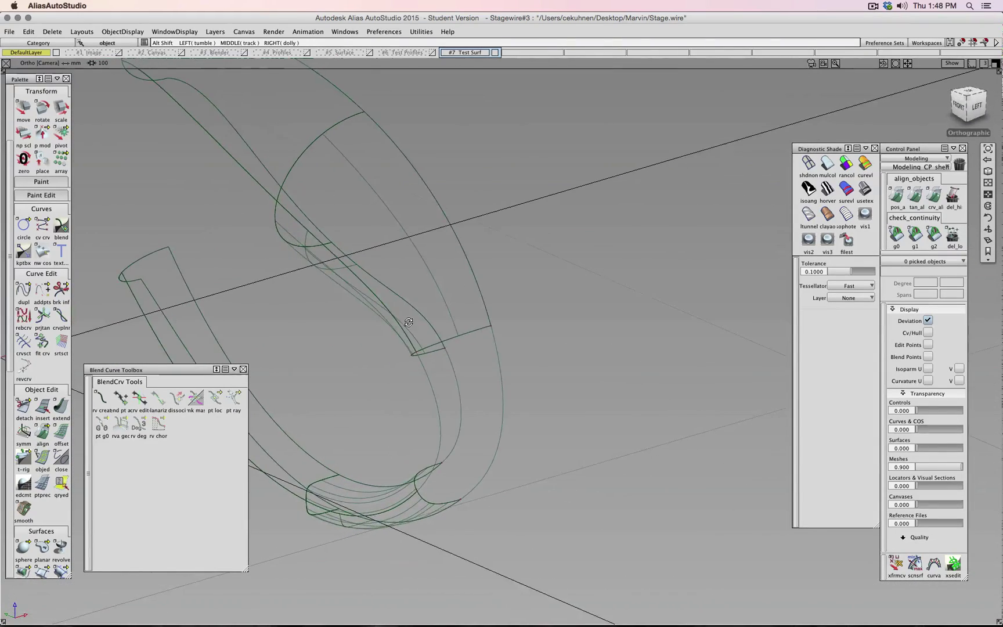
scroll(45, 518, down, 2)
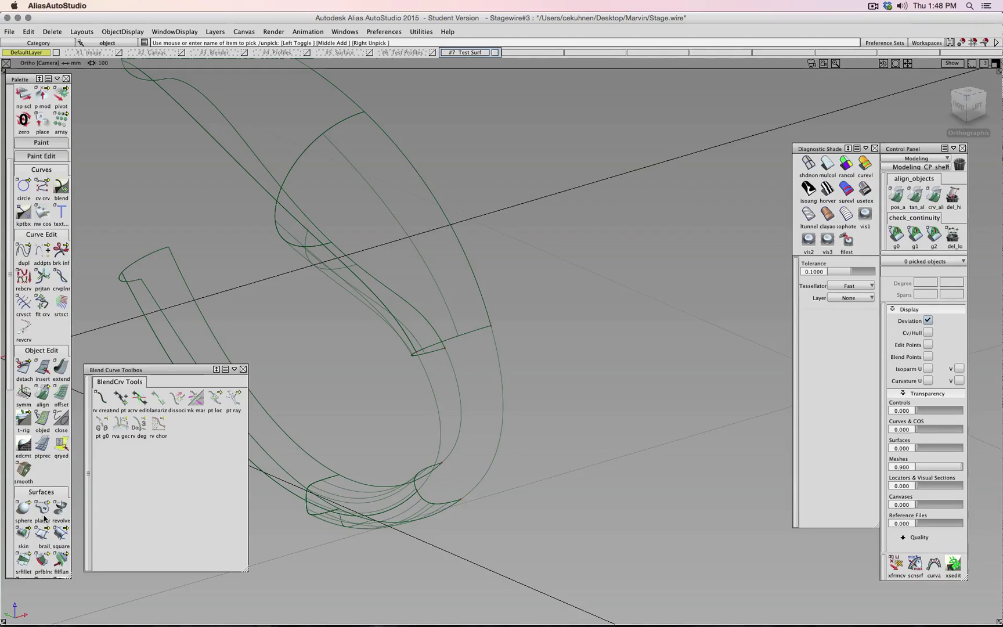
click(42, 538)
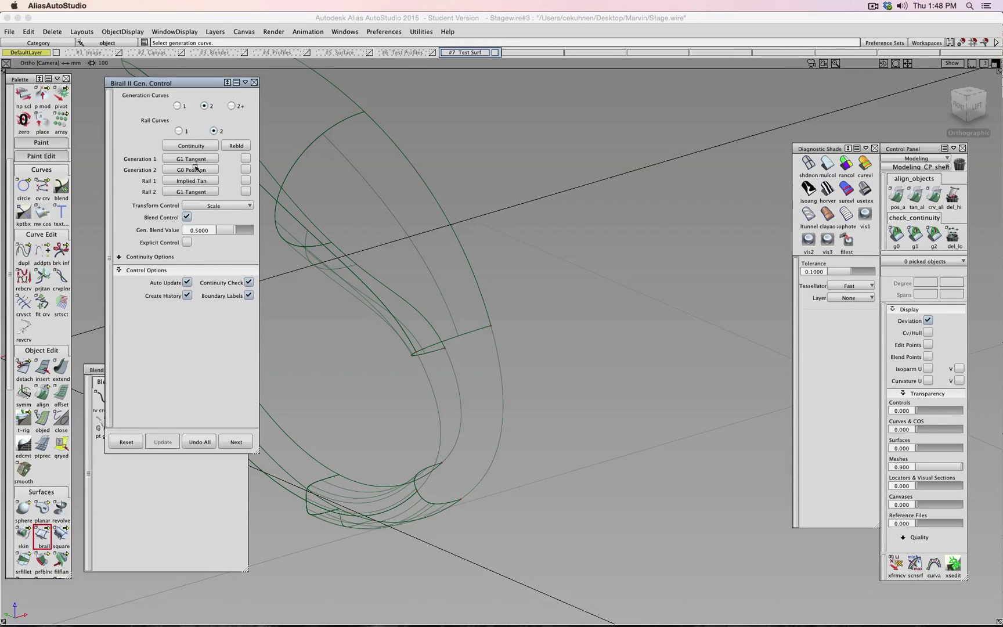
click(195, 193)
click(195, 195)
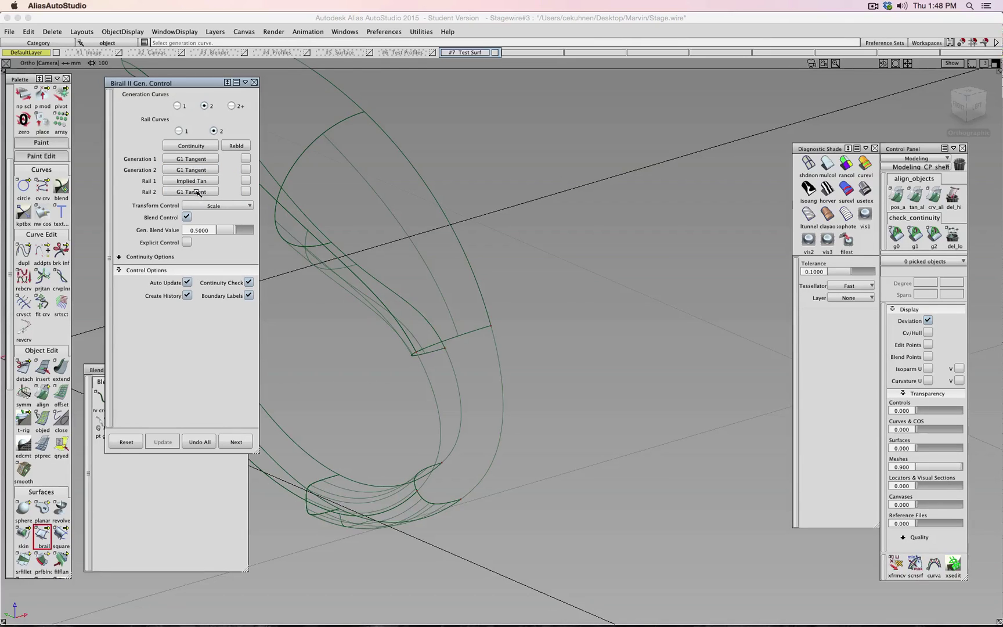
click(207, 193)
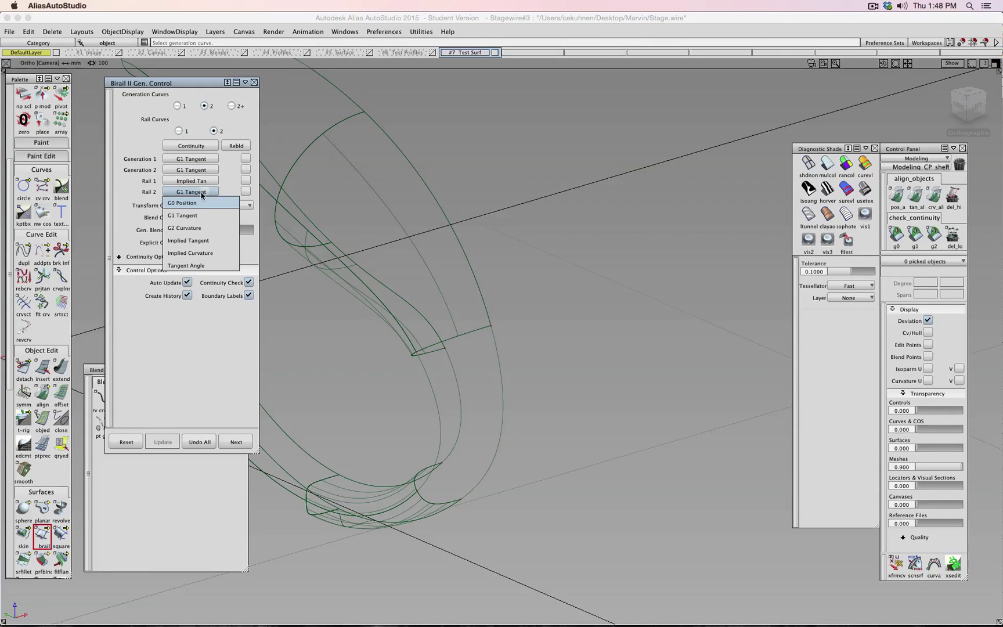
click(198, 204)
Step: Build the inner bend surface from the two inner surface end edges along the middle and inner CV curves, then deselect it
alt+shift+drag(432, 288, 437, 303)
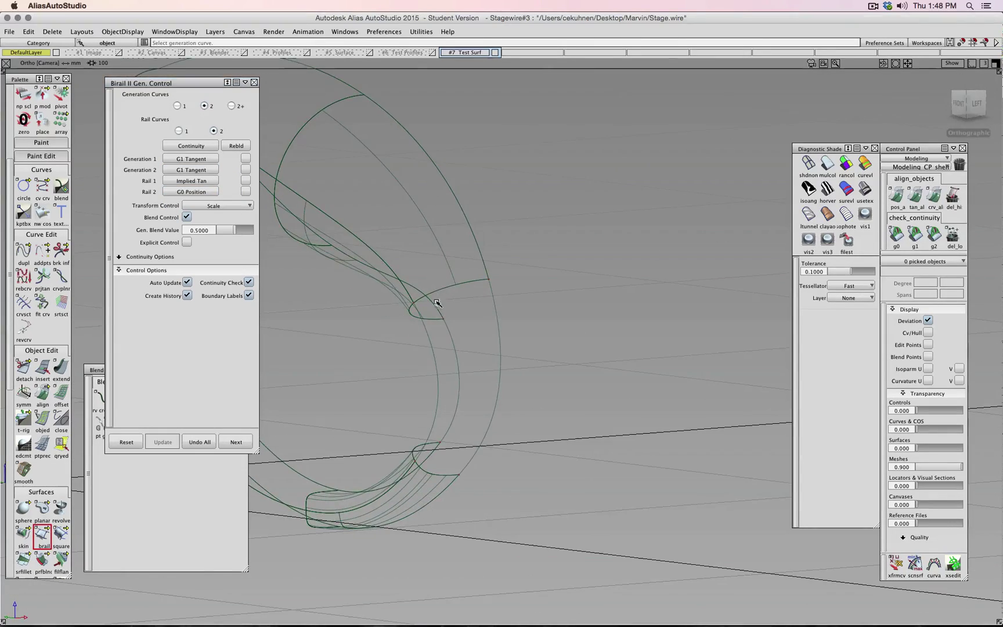
click(434, 320)
alt+shift+drag(441, 371, 419, 441)
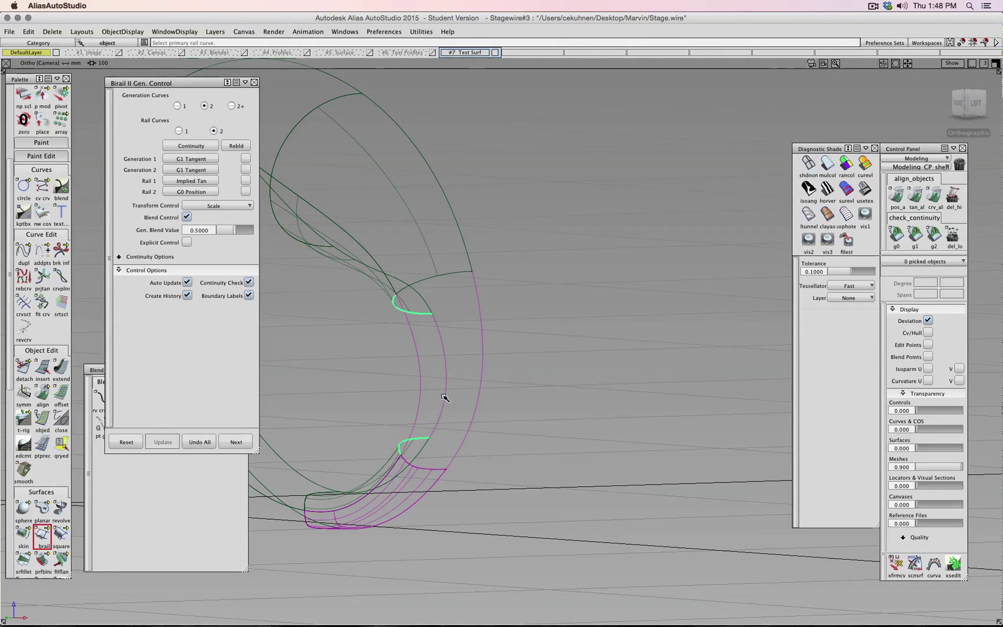
click(445, 364)
click(418, 359)
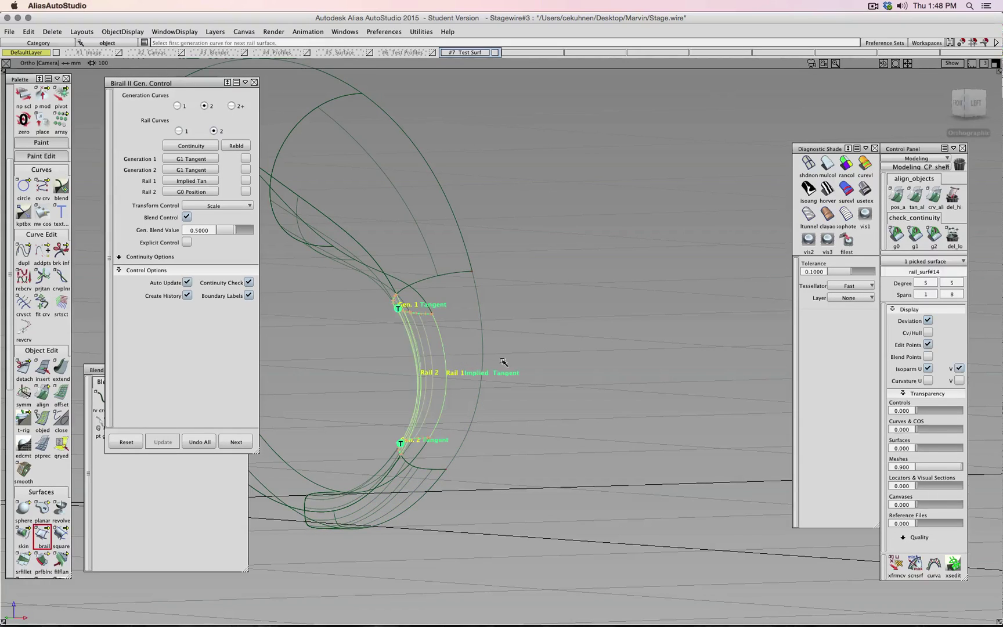
ctrl+shift+drag(531, 365, 535, 349)
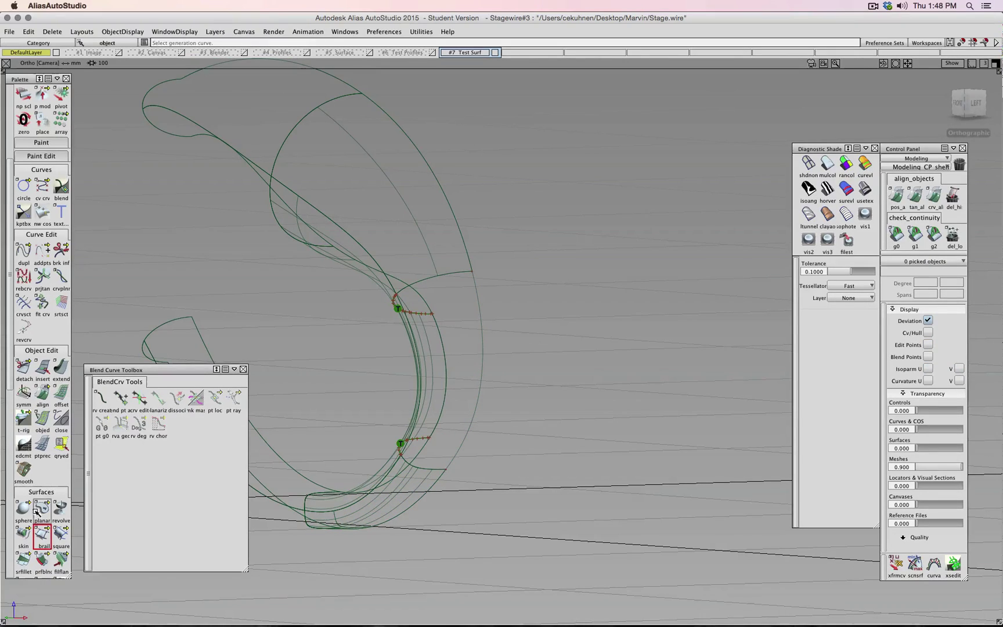
Step: Build the outer bend birail from the outer surface end edges, railing along the outer CV curve and the inner bend surface's edge
click(42, 535)
click(460, 271)
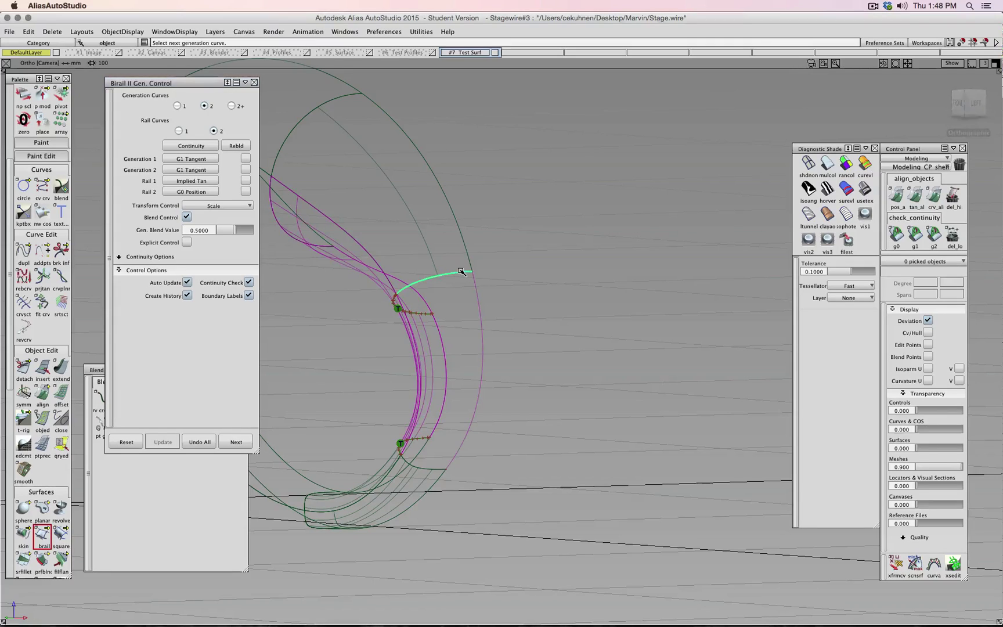
click(441, 467)
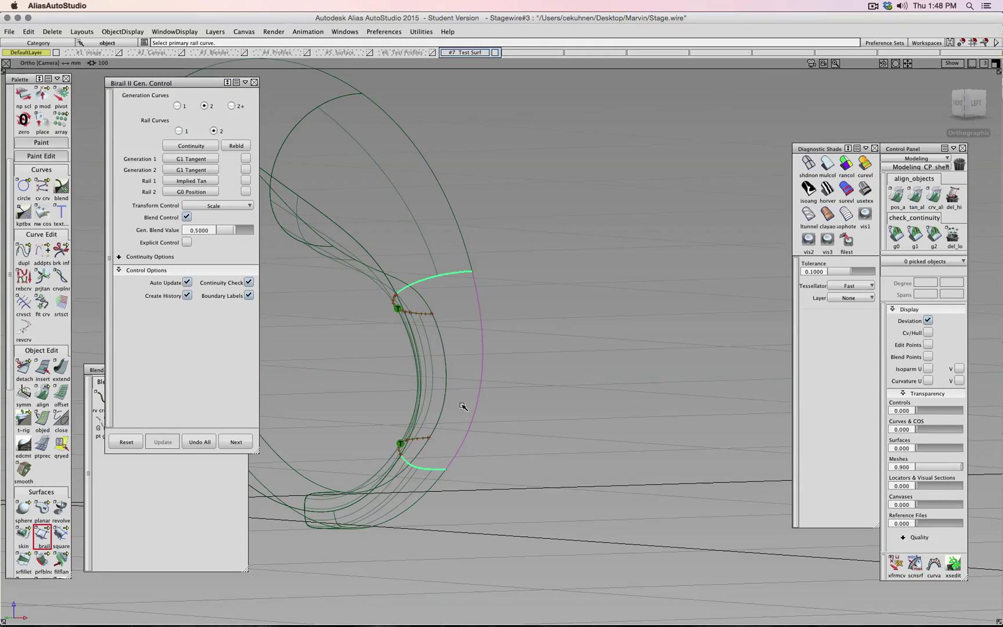
click(477, 360)
alt+shift+drag(385, 343, 508, 340)
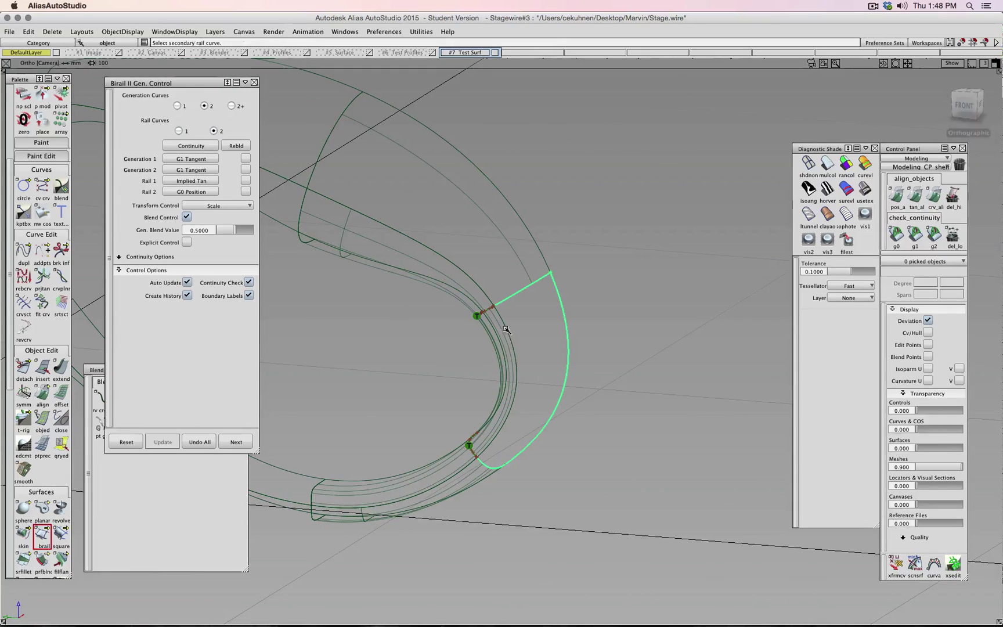
click(505, 329)
click(520, 348)
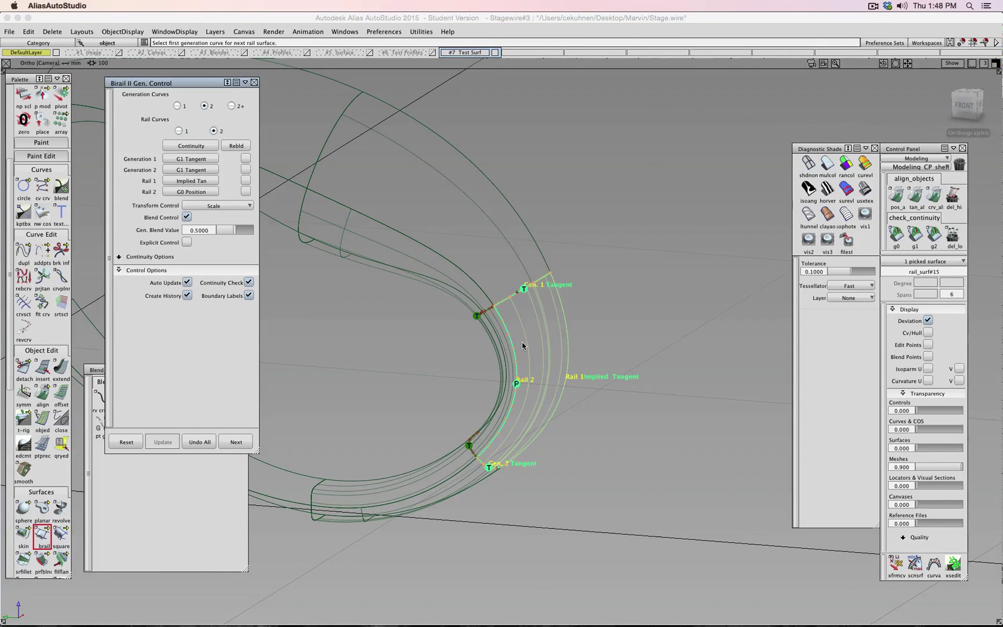
Step: Set the outer bend birail's Rail 2 continuity to G1 Tangent and deselect the surface
click(198, 192)
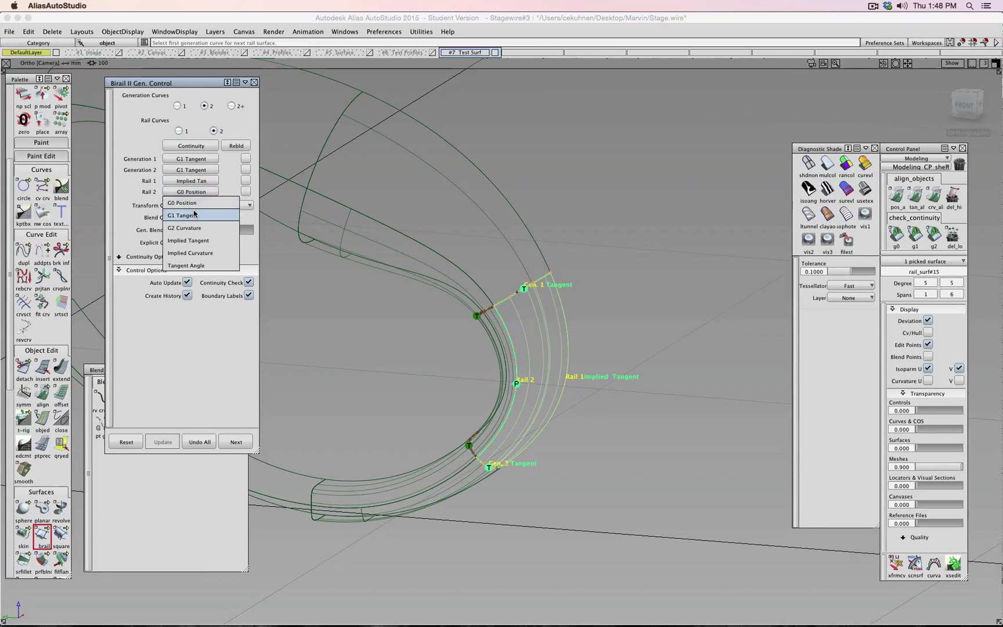
click(195, 215)
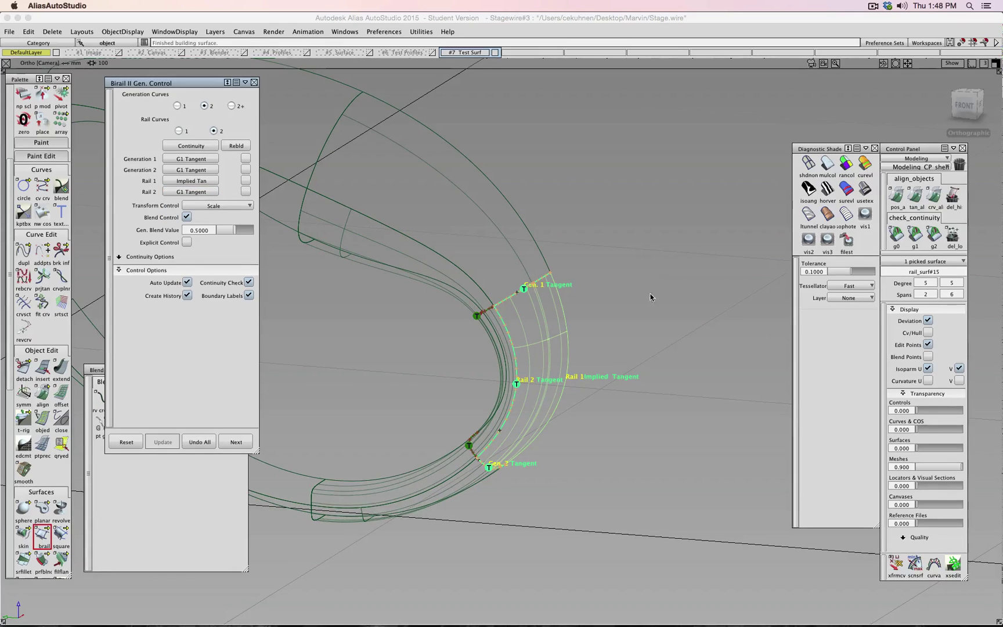
click(633, 329)
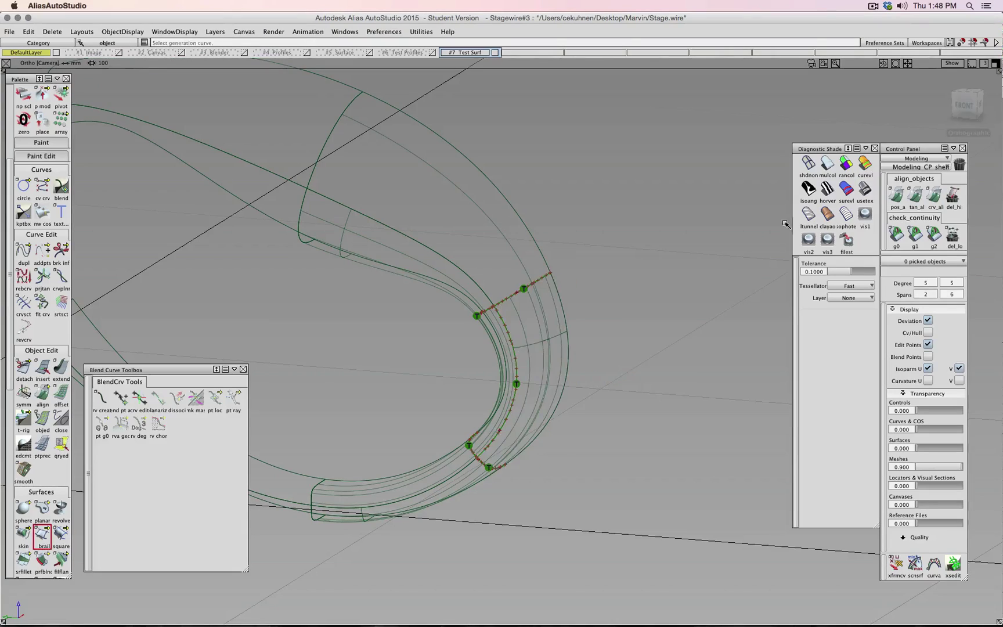
Step: Apply multi-color shading to the model and inspect the new bend surfaces and their transitions from several angles
click(967, 100)
click(827, 163)
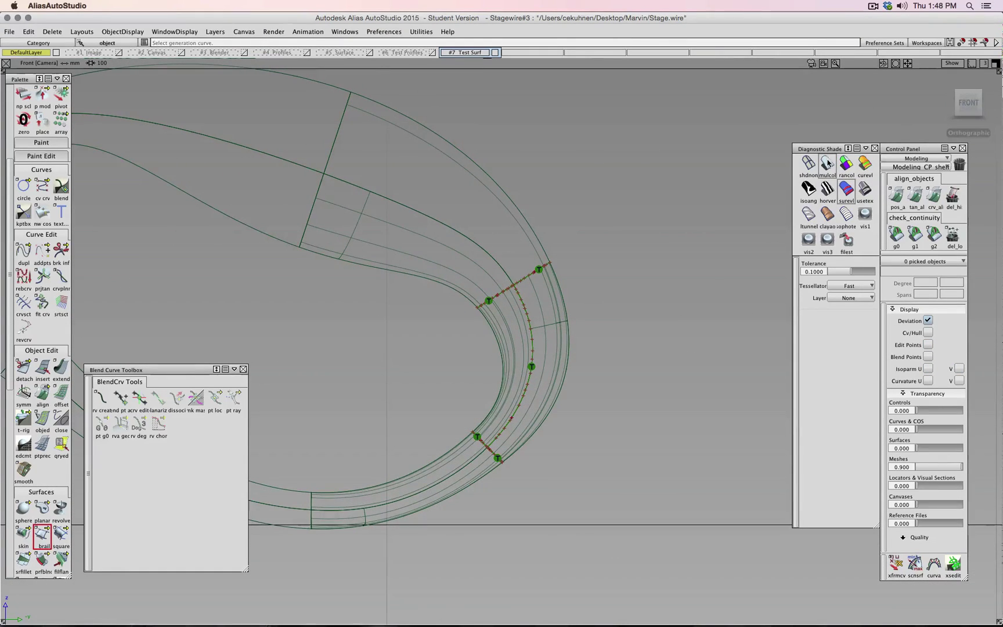
scroll(571, 386, up, 2)
ctrl+shift+drag(670, 335, 671, 310)
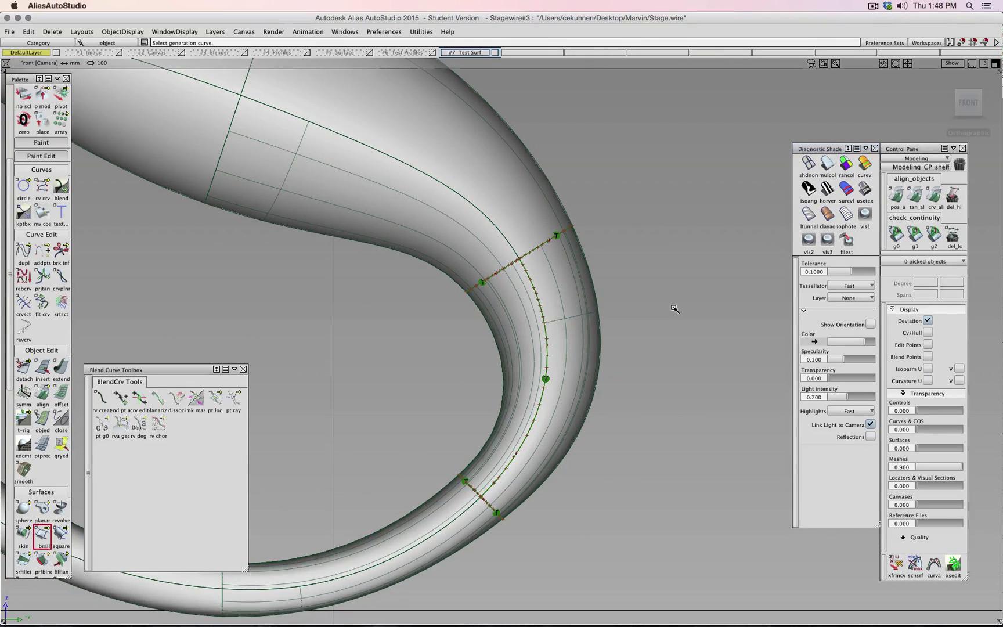
alt+shift+drag(608, 402, 537, 410)
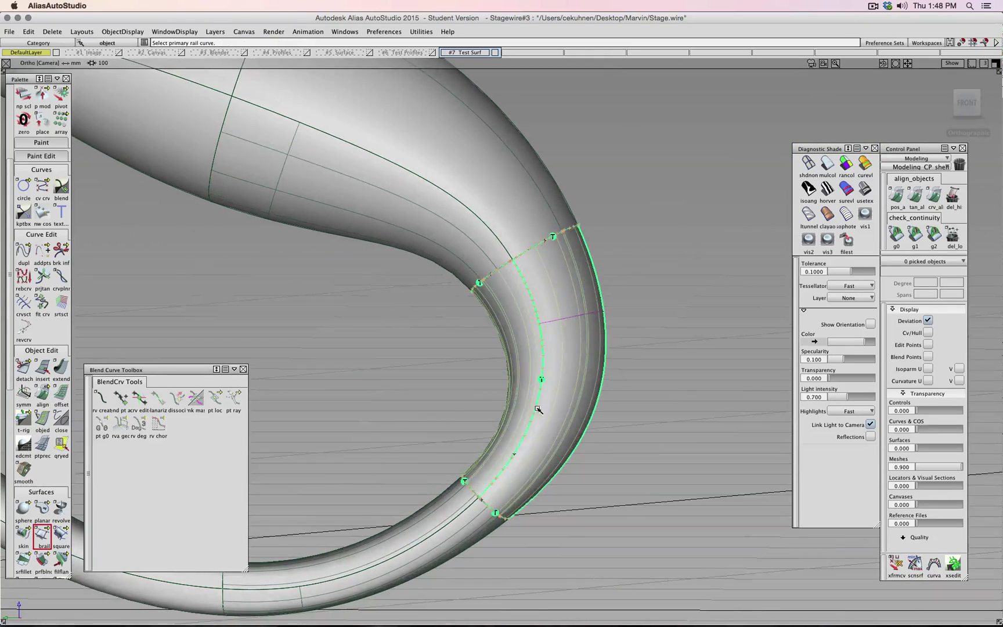
ctrl+shift+drag(441, 400, 372, 228)
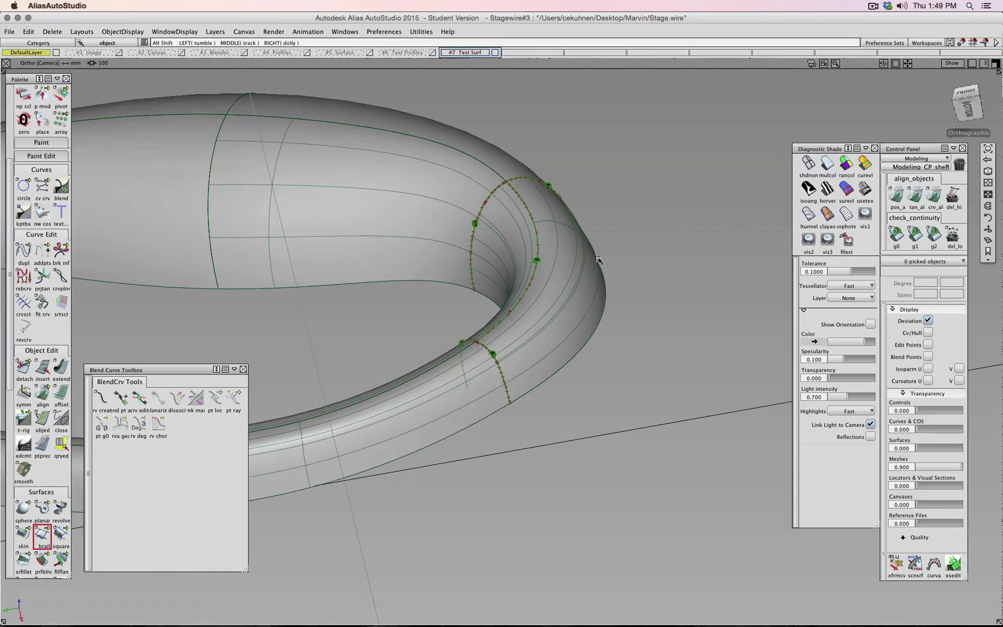
alt+shift+drag(371, 228, 531, 307)
ctrl+shift+drag(626, 290, 567, 312)
Step: Display the CVs and hulls of the outer bend surface and examine its control point layout
click(544, 312)
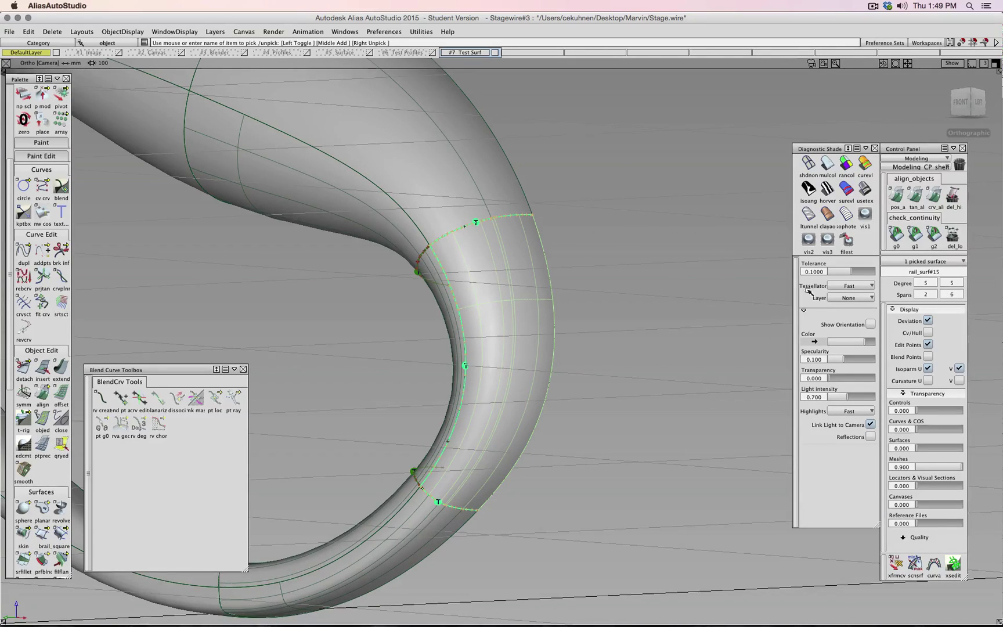
click(928, 333)
alt+shift+drag(617, 337, 395, 314)
alt+shift+middle_drag(395, 314, 441, 376)
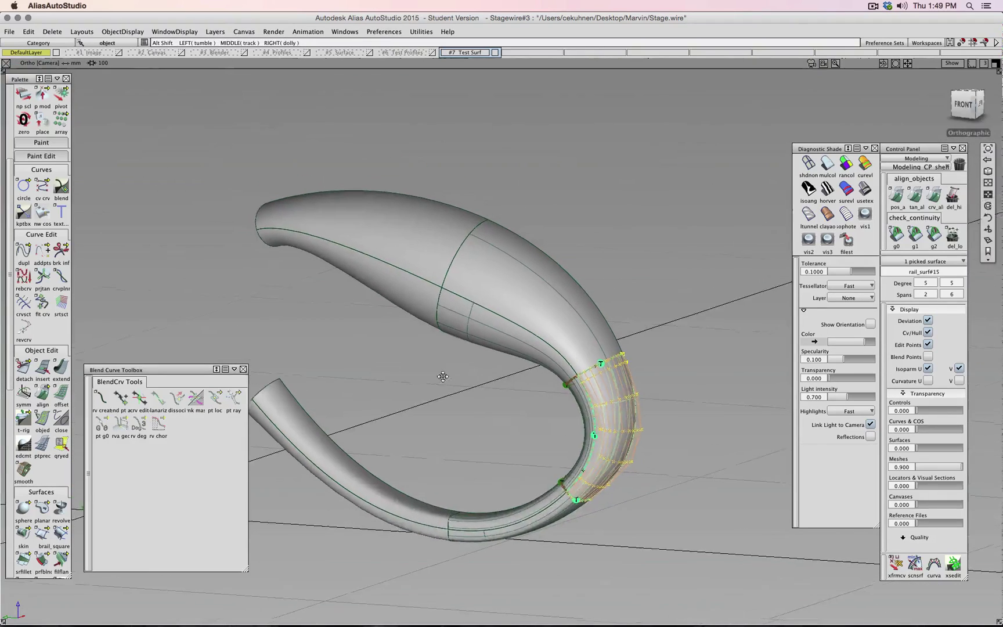
ctrl+shift+drag(495, 179, 491, 199)
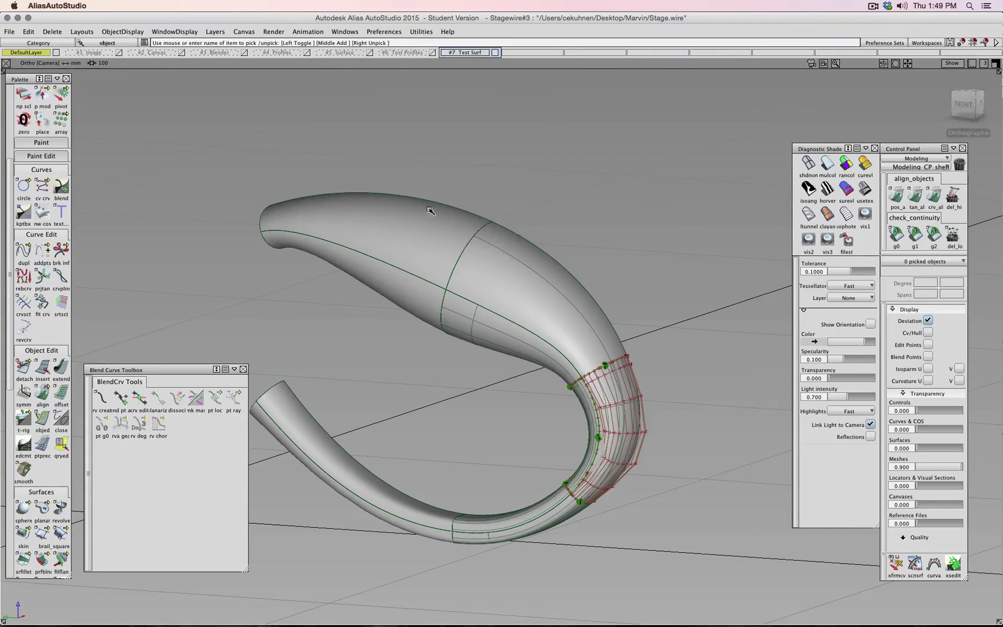
Step: Display the CVs and hulls of the handle's upper end surface to compare its layout with the bend surface
click(503, 219)
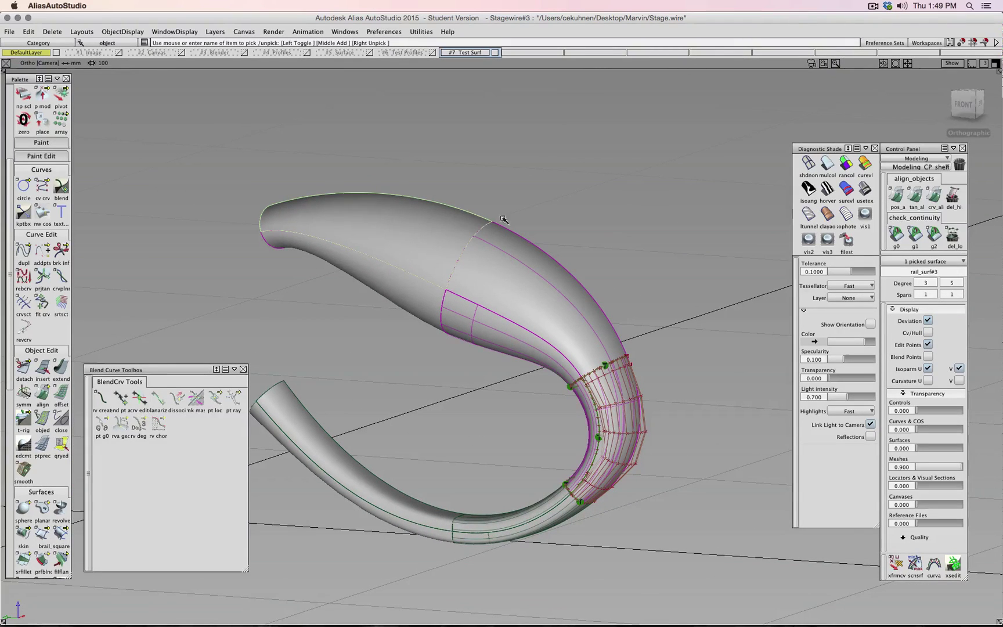
click(928, 332)
mouse_move(621, 253)
alt+shift+mouse_down()
mouse_move(508, 223)
mouse_move(609, 253)
alt+shift+mouse_up()
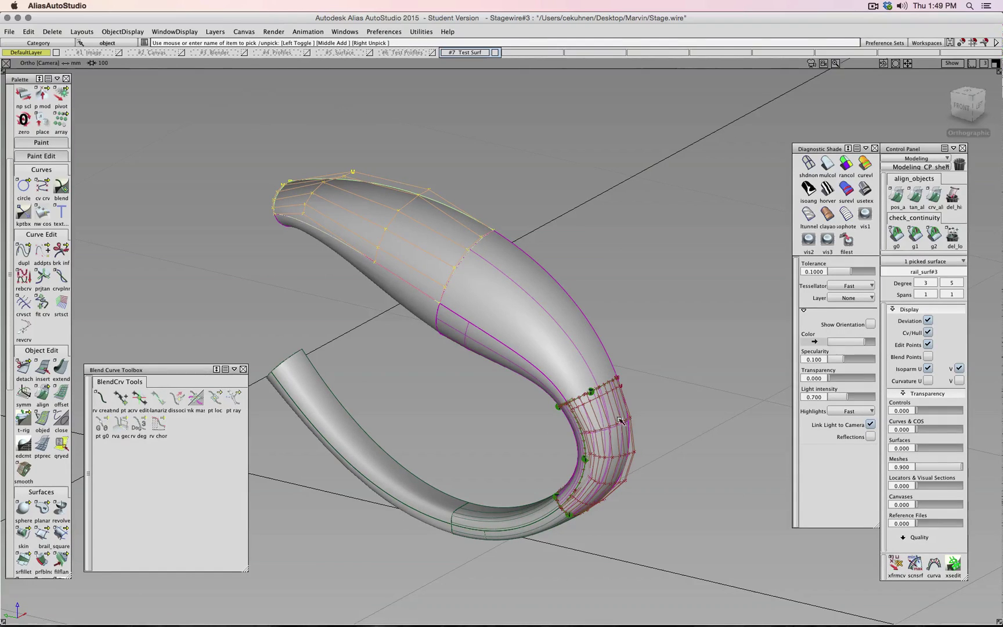
ctrl+shift+drag(665, 387, 701, 387)
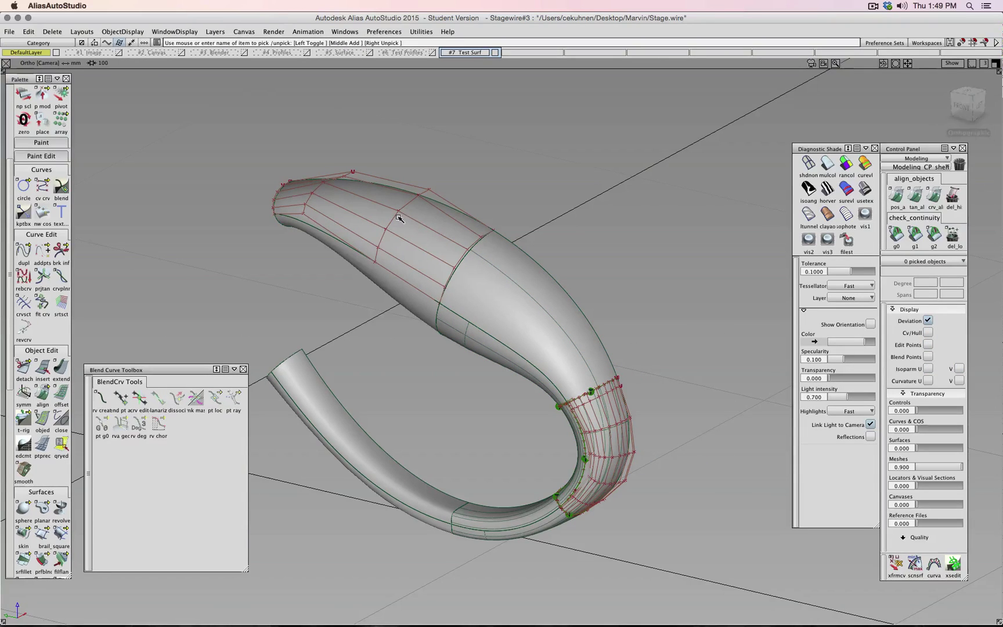
Step: Hide the CVs and hulls of the upper end and outer bend surfaces, and deselect both
click(599, 406)
click(605, 416)
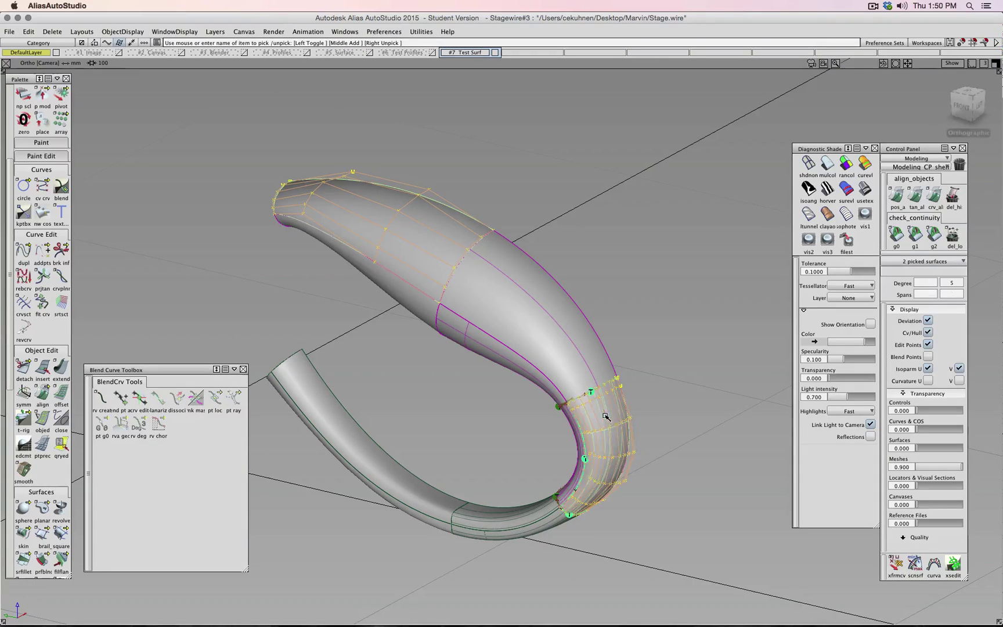
click(928, 333)
ctrl+shift+drag(762, 358, 761, 335)
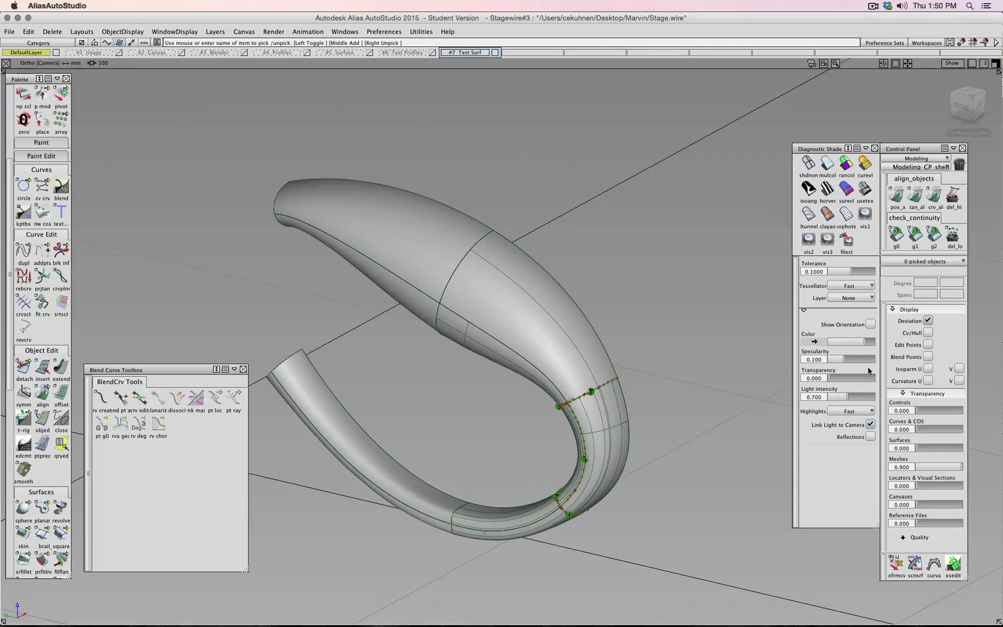
Step: Select all handle surfaces, turn off their U and V isoparm display, and deselect them
ctrl+shift+drag(736, 390, 711, 364)
drag(681, 174, 261, 601)
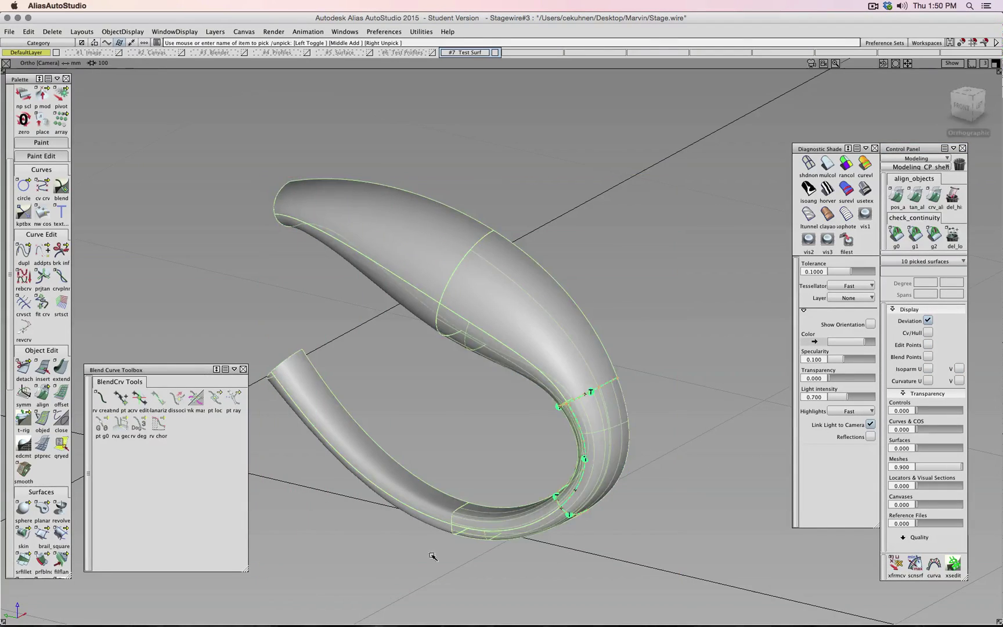
click(928, 344)
click(927, 368)
click(959, 368)
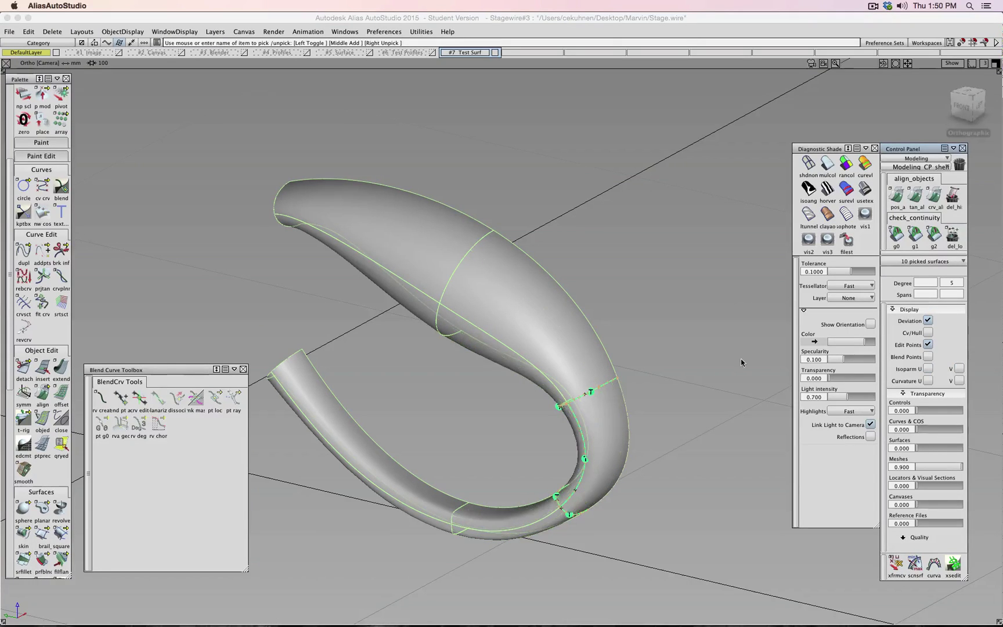
click(761, 355)
Step: Delete all continuity locators from the model and return to the front view
click(953, 235)
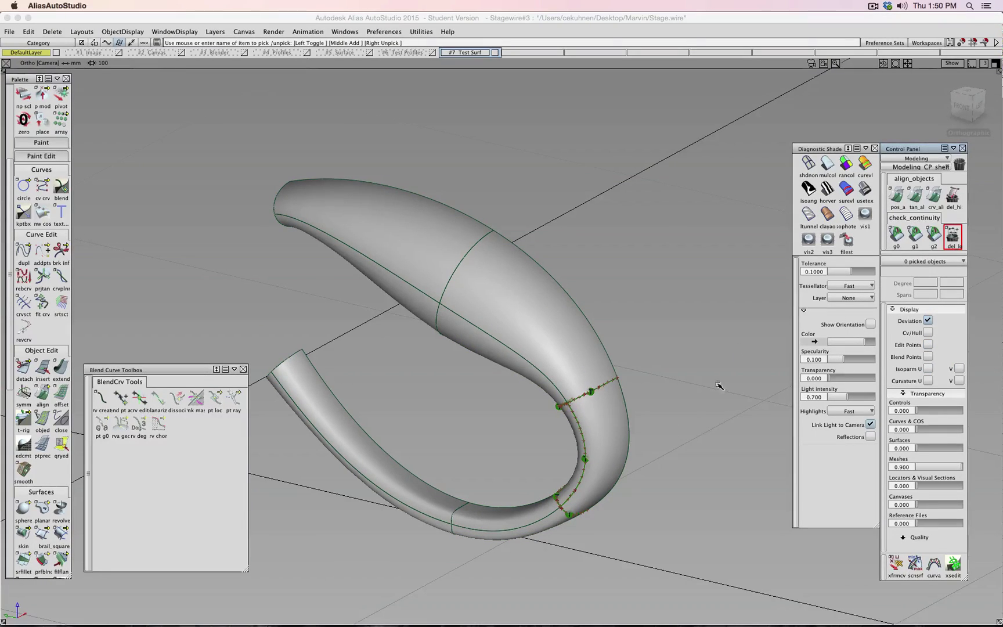
alt+shift+drag(959, 107, 783, 383)
click(977, 95)
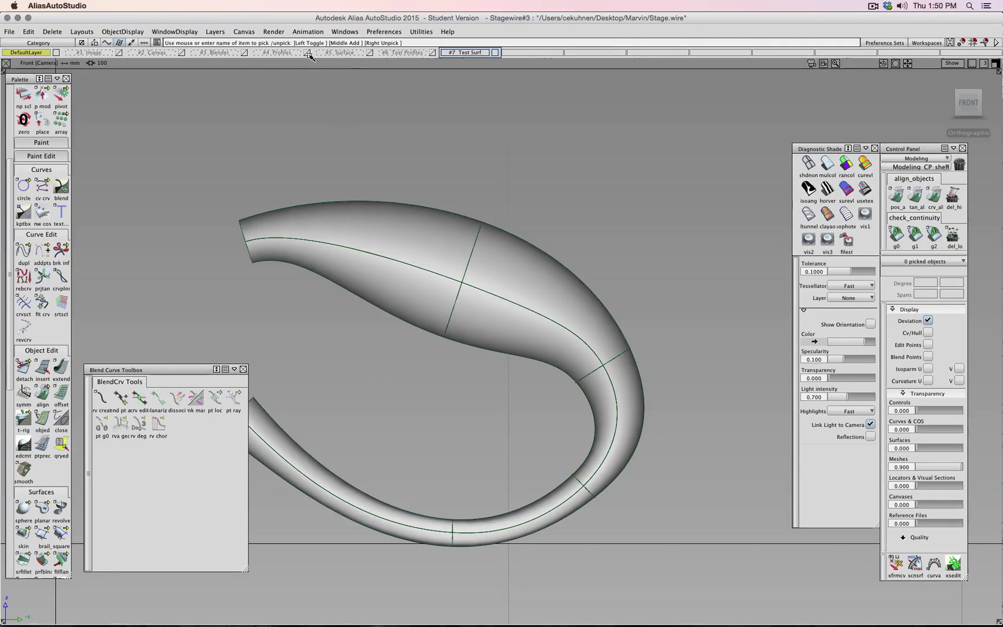
Step: Make the Blender layer visible and shade its mesh in multi-color together with the handle surfaces
click(244, 53)
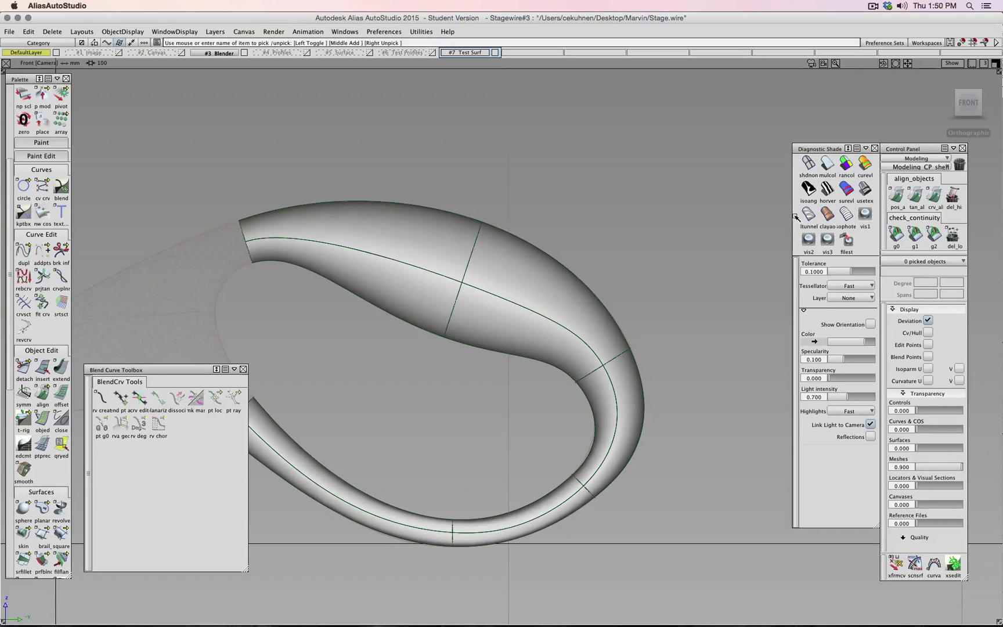
click(827, 167)
alt+shift+drag(651, 278, 472, 35)
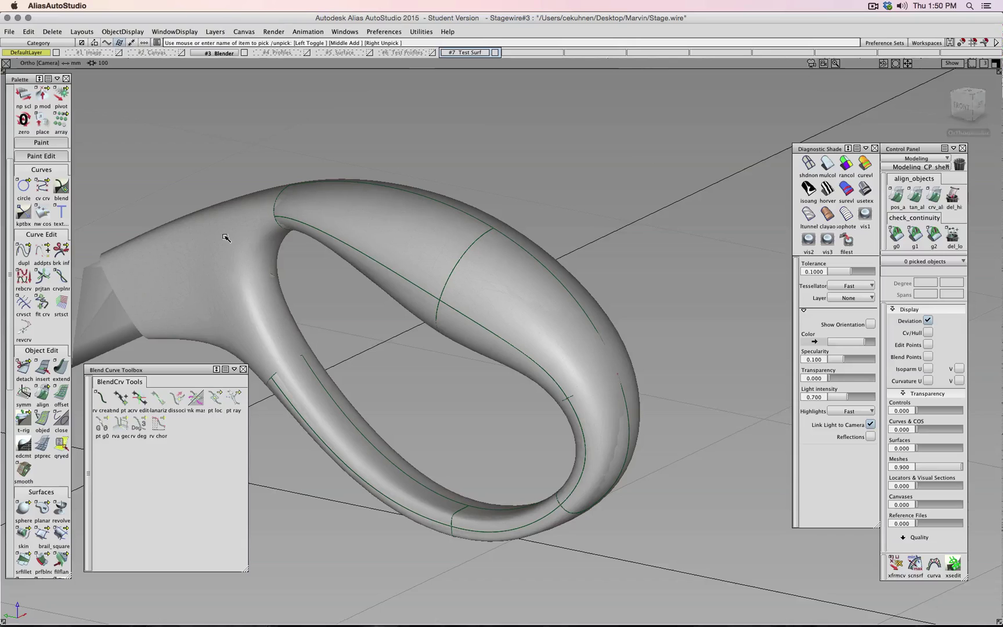
Step: Select the Blender reference mesh, shade it in a random color, deselect it and return to the front view
ctrl+shift+drag(498, 144, 499, 166)
click(262, 221)
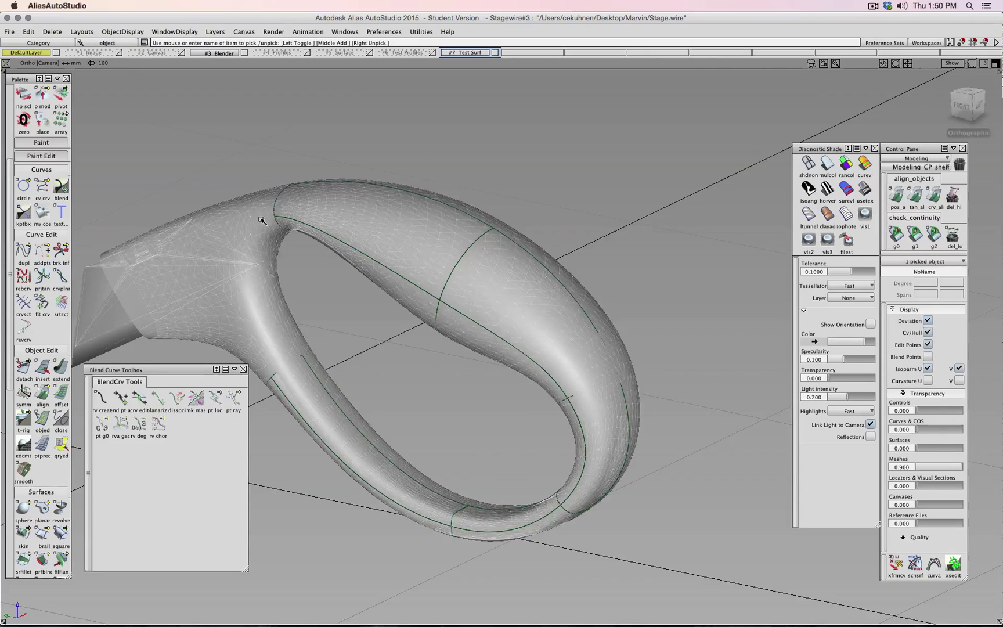
click(846, 164)
ctrl+shift+drag(643, 197, 639, 192)
click(960, 106)
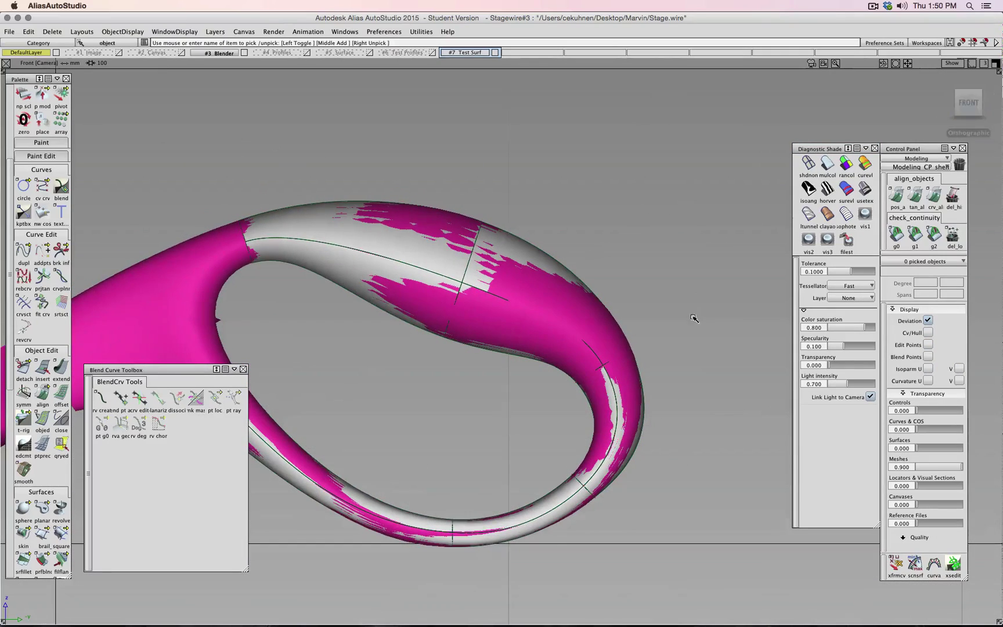
Step: Start a dynamic section on the Blender mesh and move and rotate its plane to cut across the start of the handle's bend
alt+shift+right_drag(694, 316, 590, 335)
alt+shift+middle_drag(590, 334, 501, 281)
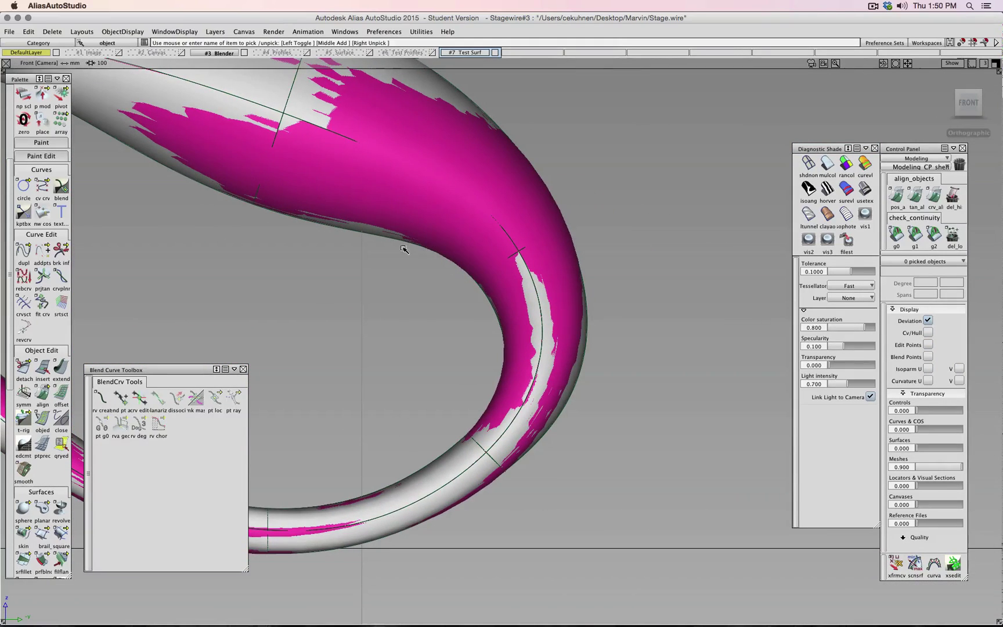
scroll(33, 543, down, 5)
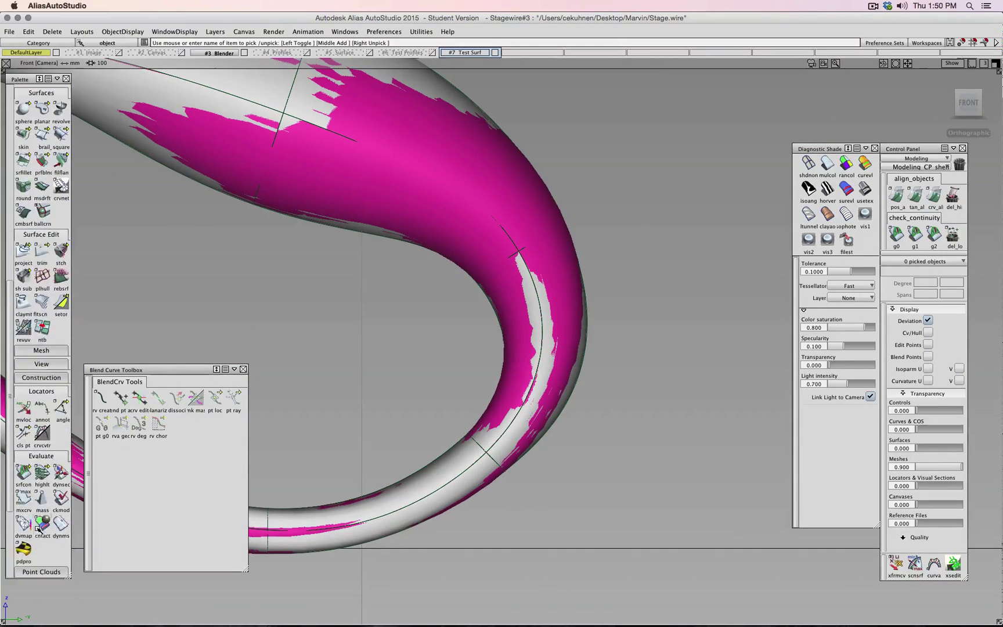
click(58, 481)
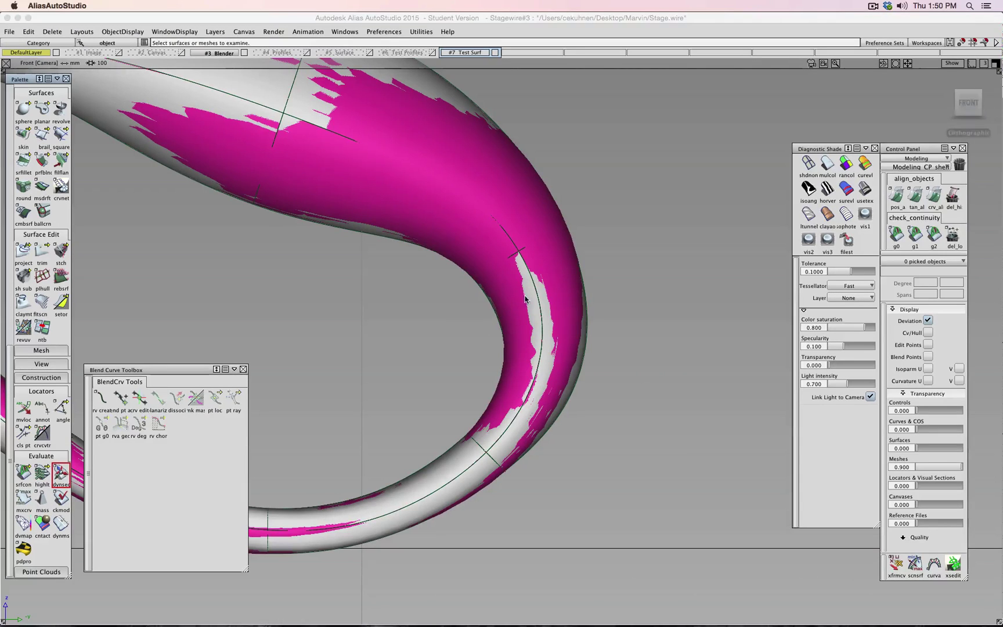
click(537, 355)
scroll(536, 355, down, 2)
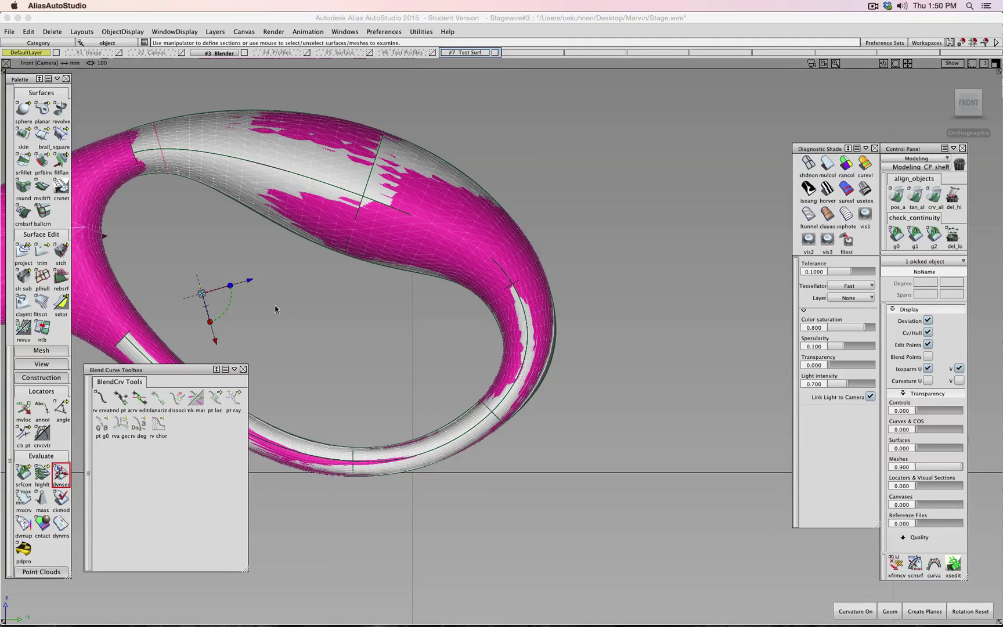
drag(247, 283, 519, 283)
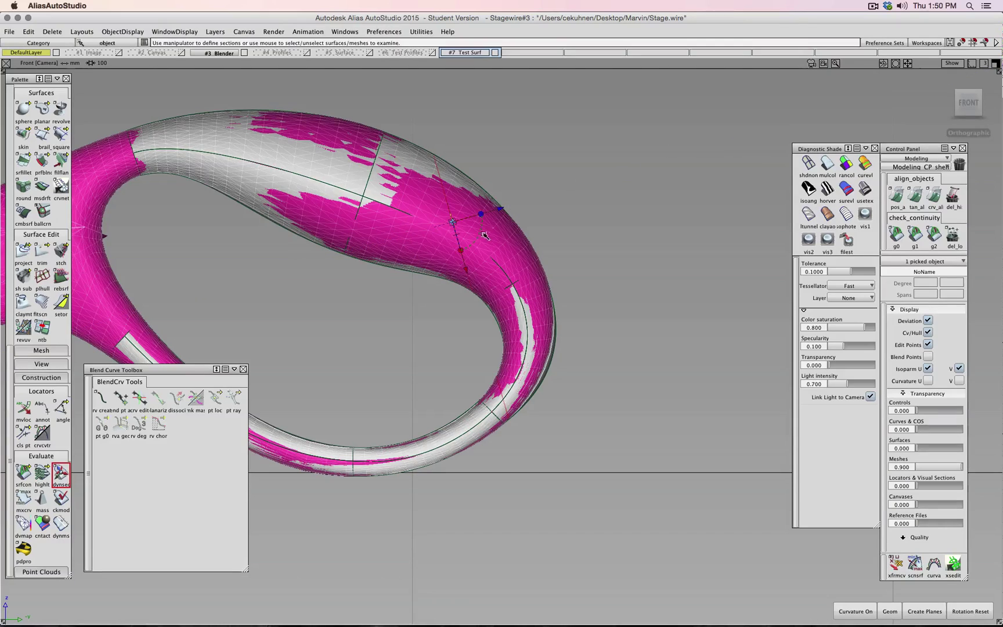
drag(483, 230, 477, 317)
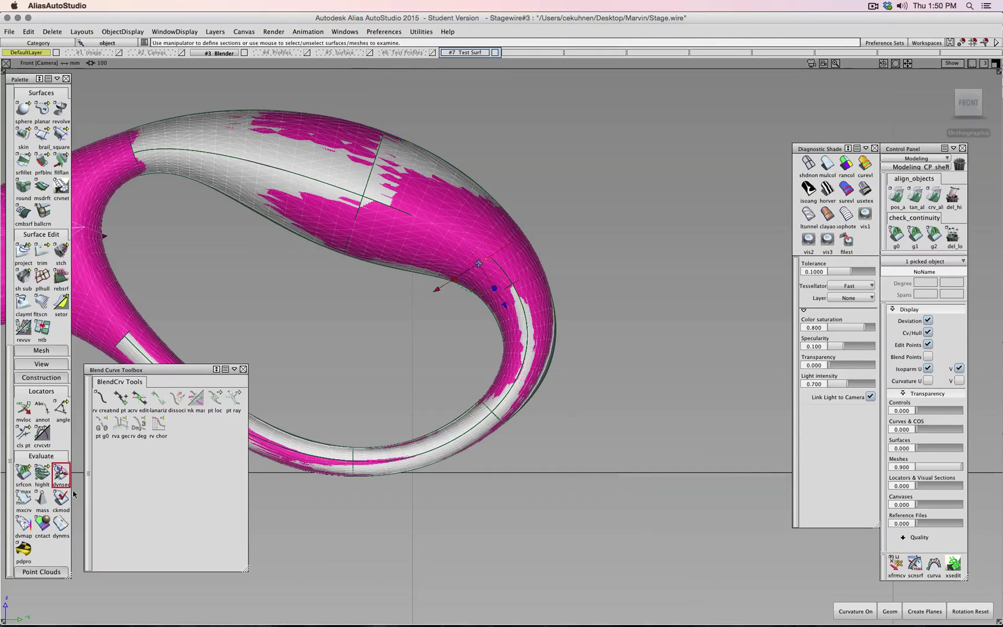
Step: Enable the persistent visual clip, deselect the mesh and adjust the section plane to compare mesh and surfaces at the bend's cut
double_click(60, 473)
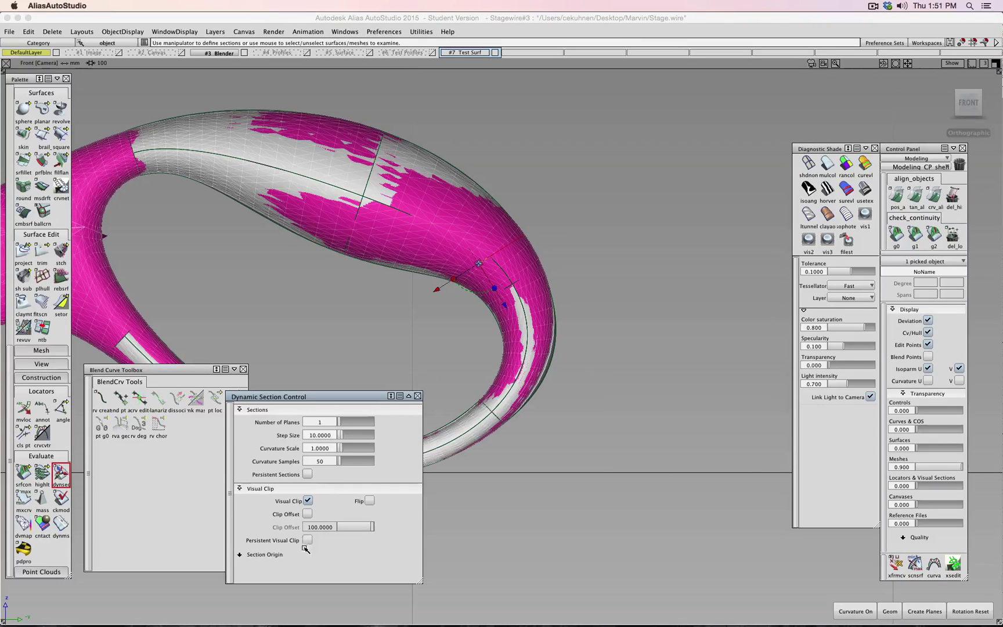
click(307, 500)
click(307, 500)
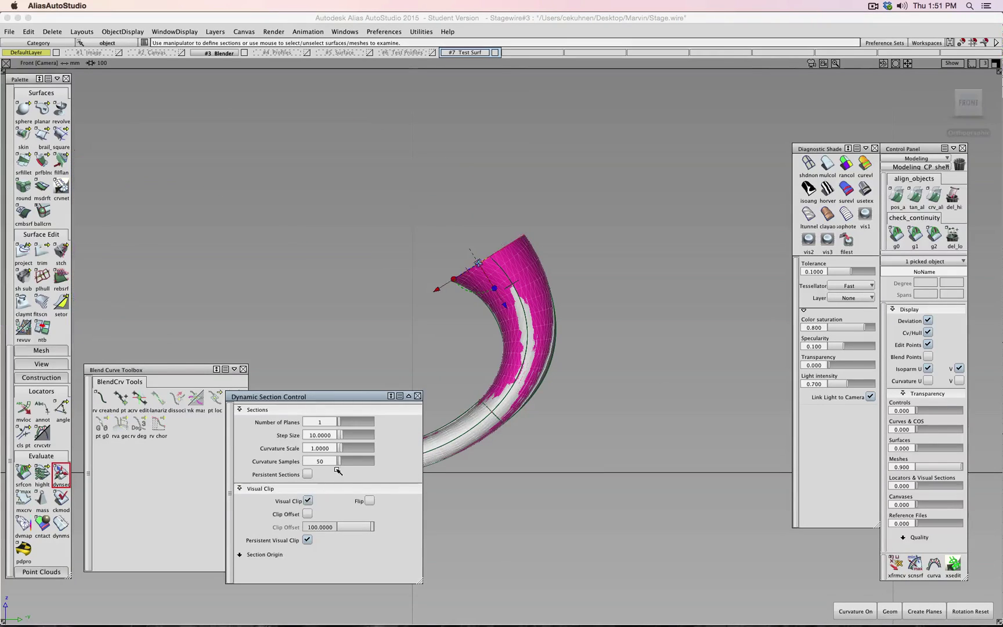
alt+shift+drag(473, 361, 510, 281)
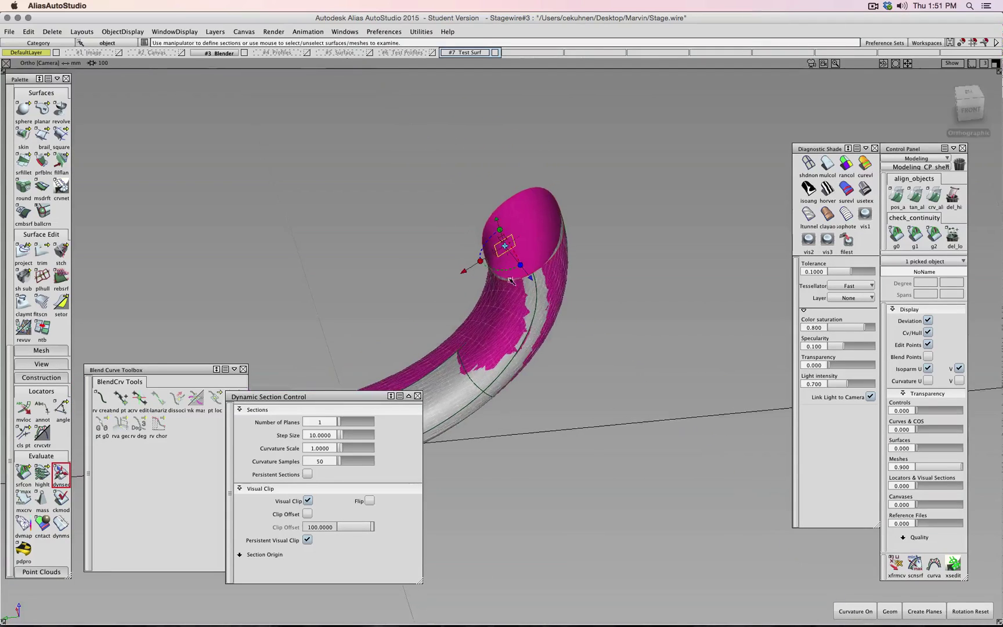
click(492, 268)
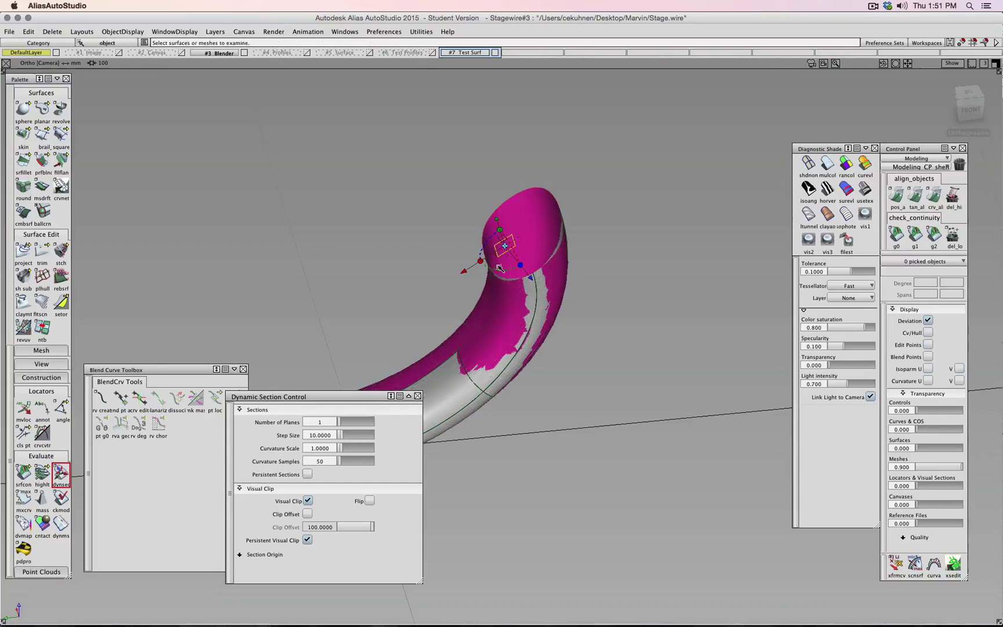
drag(504, 270, 500, 247)
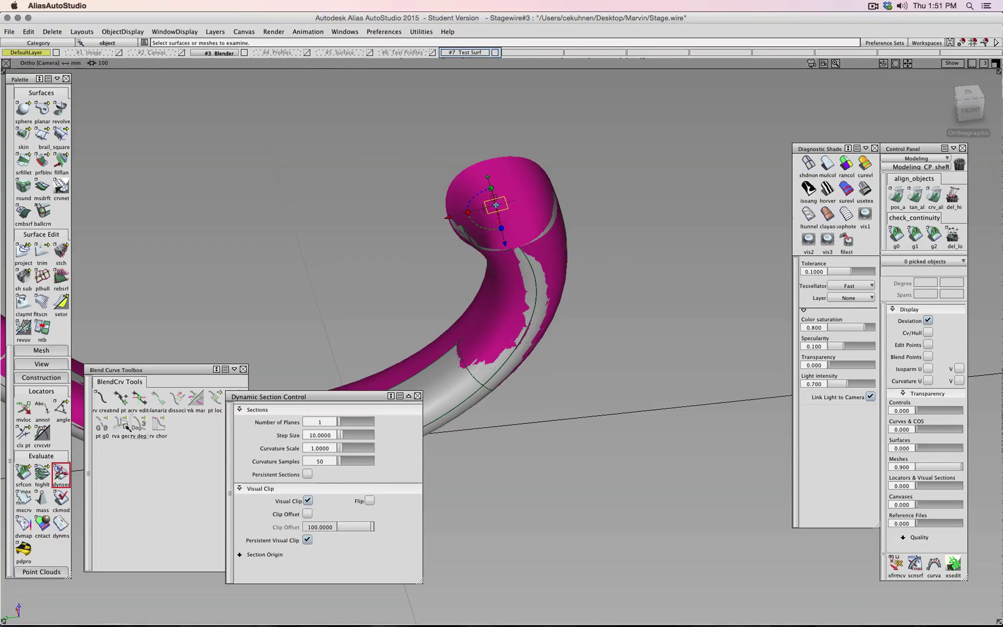
Step: Turn off the persistent visual clip and leave the dynamic section so the whole handle is shown
click(307, 540)
click(307, 500)
ctrl+shift+drag(490, 473, 493, 459)
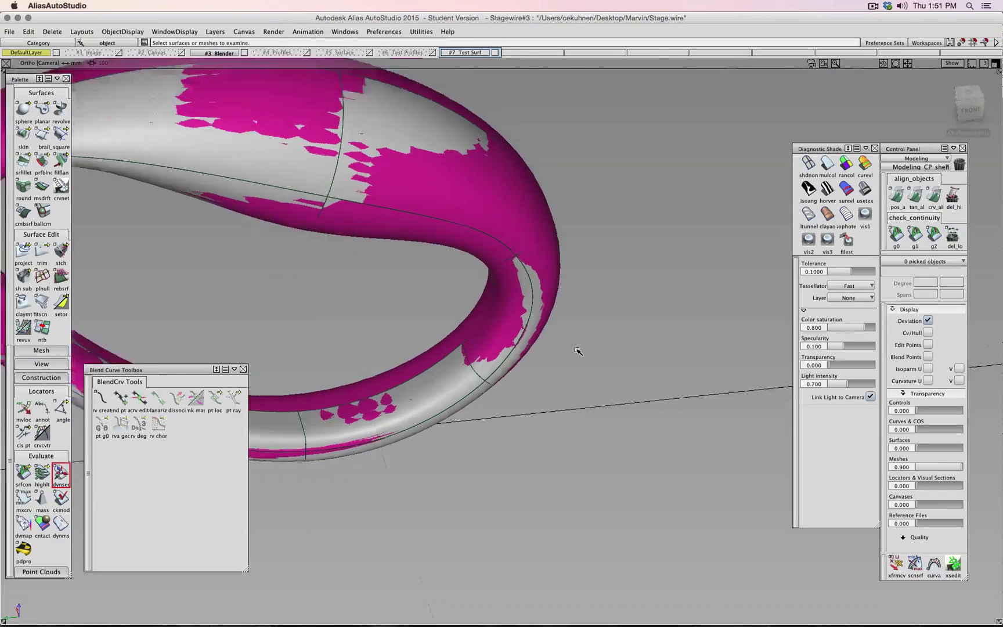